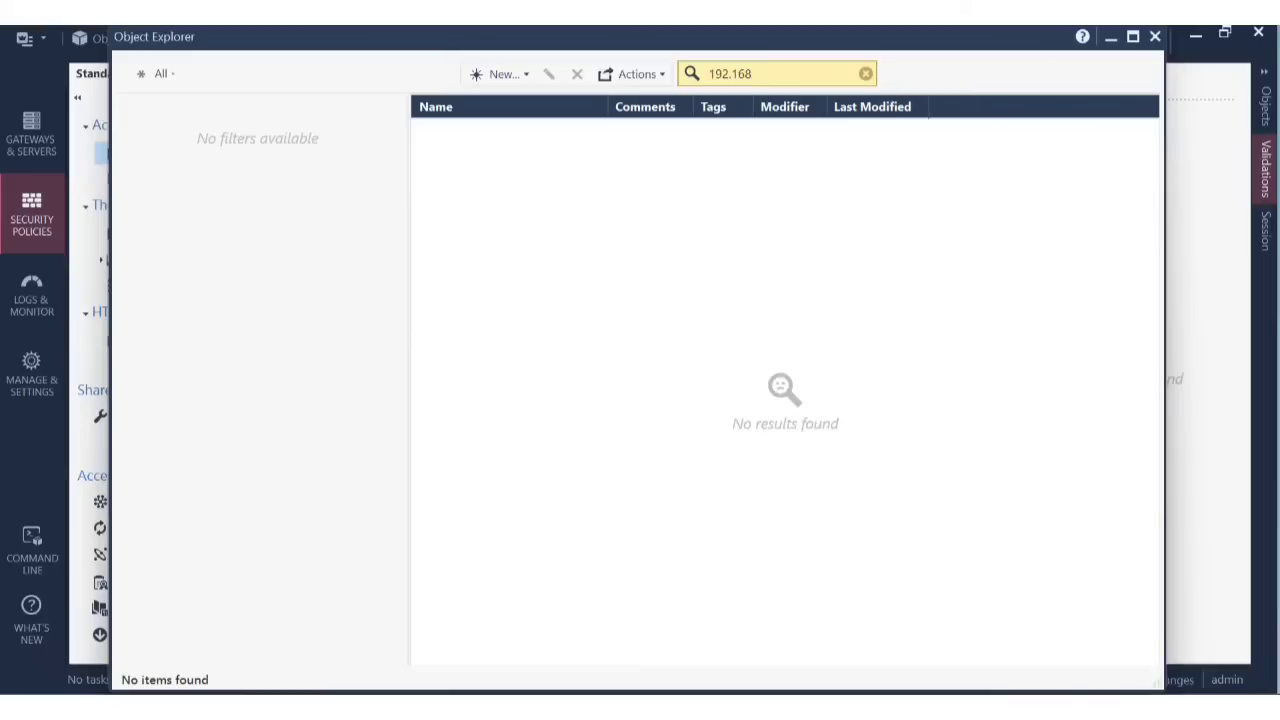
# Search the objects for 192.168.1.20, then start a new Host and cancel it unfilled.
pyautogui.write('.21')
pyautogui.write('0')
pyautogui.click(530, 76)
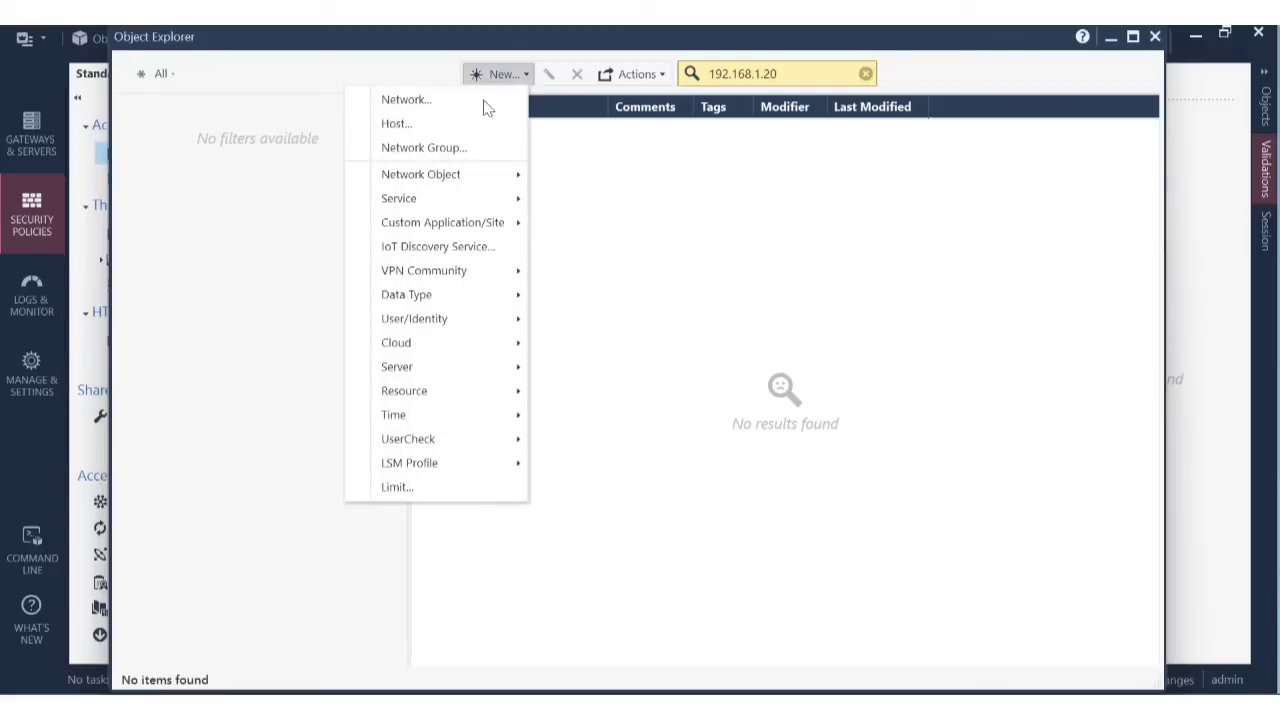
pyautogui.moveTo(452, 174)
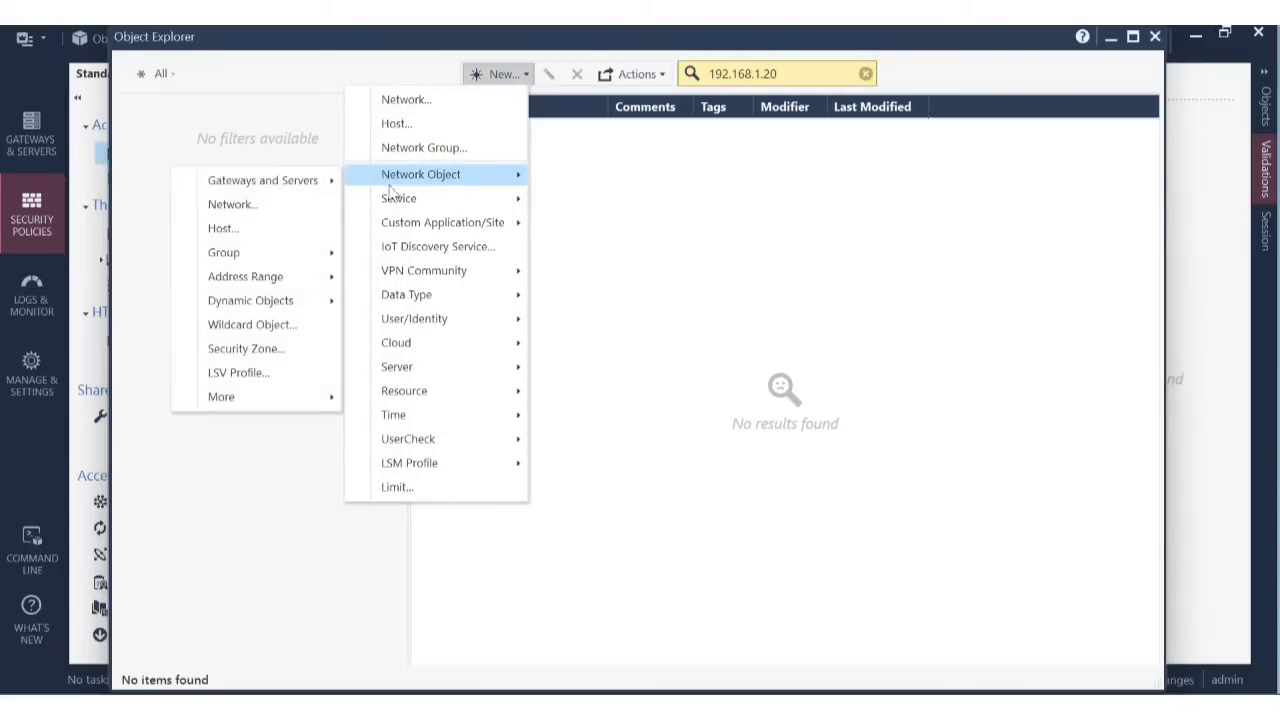
pyautogui.click(246, 224)
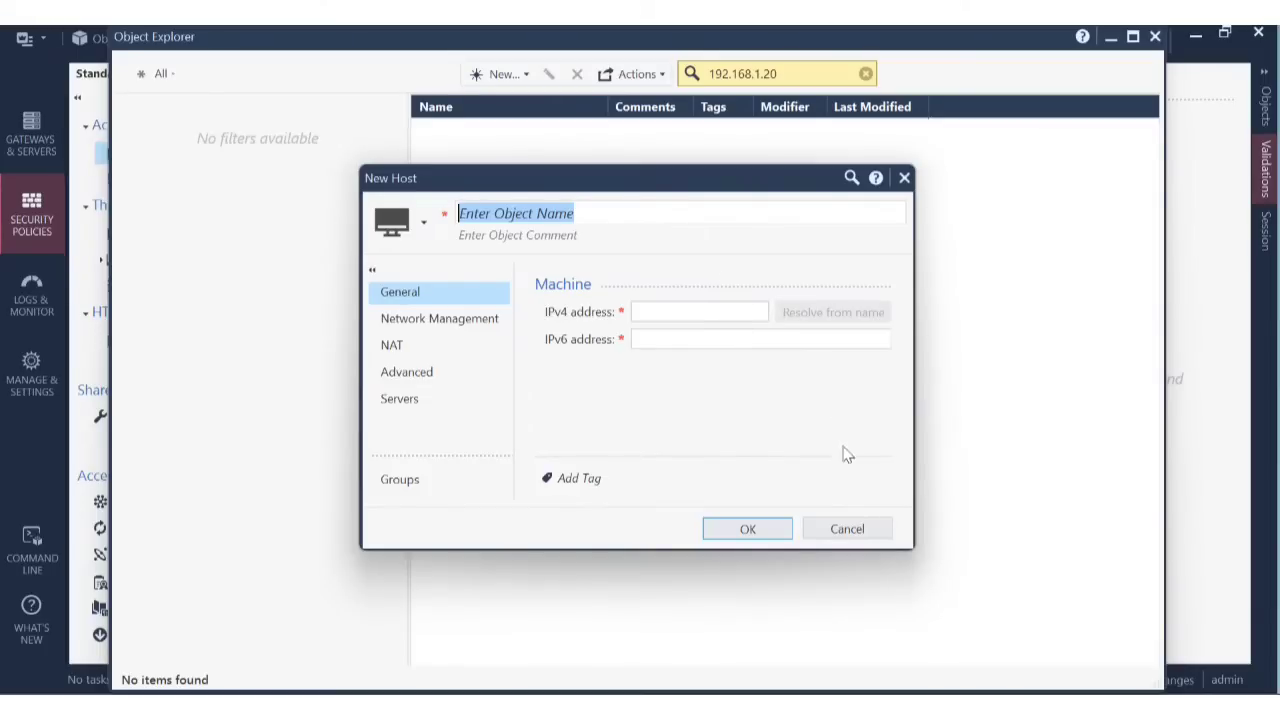
pyautogui.click(852, 529)
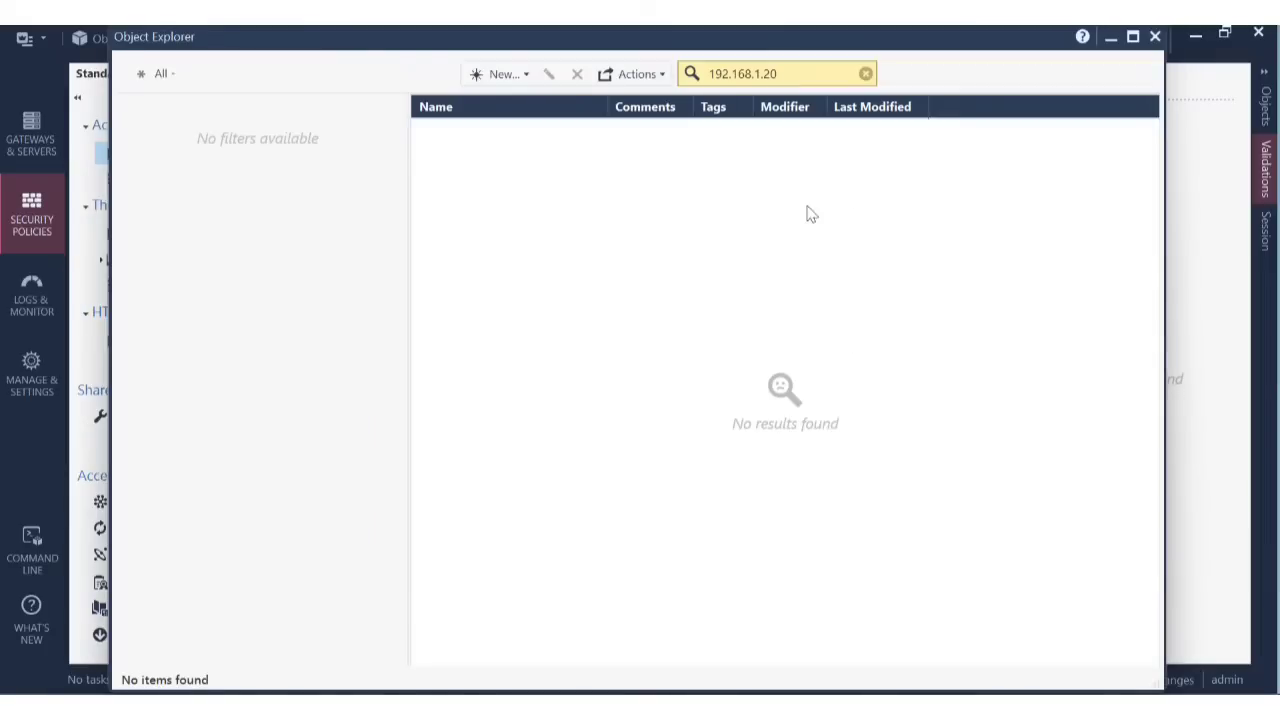
# Begin a new Network object InternalNW, address 192.168.1.0, net mask 255.255.255.0.
pyautogui.click(522, 75)
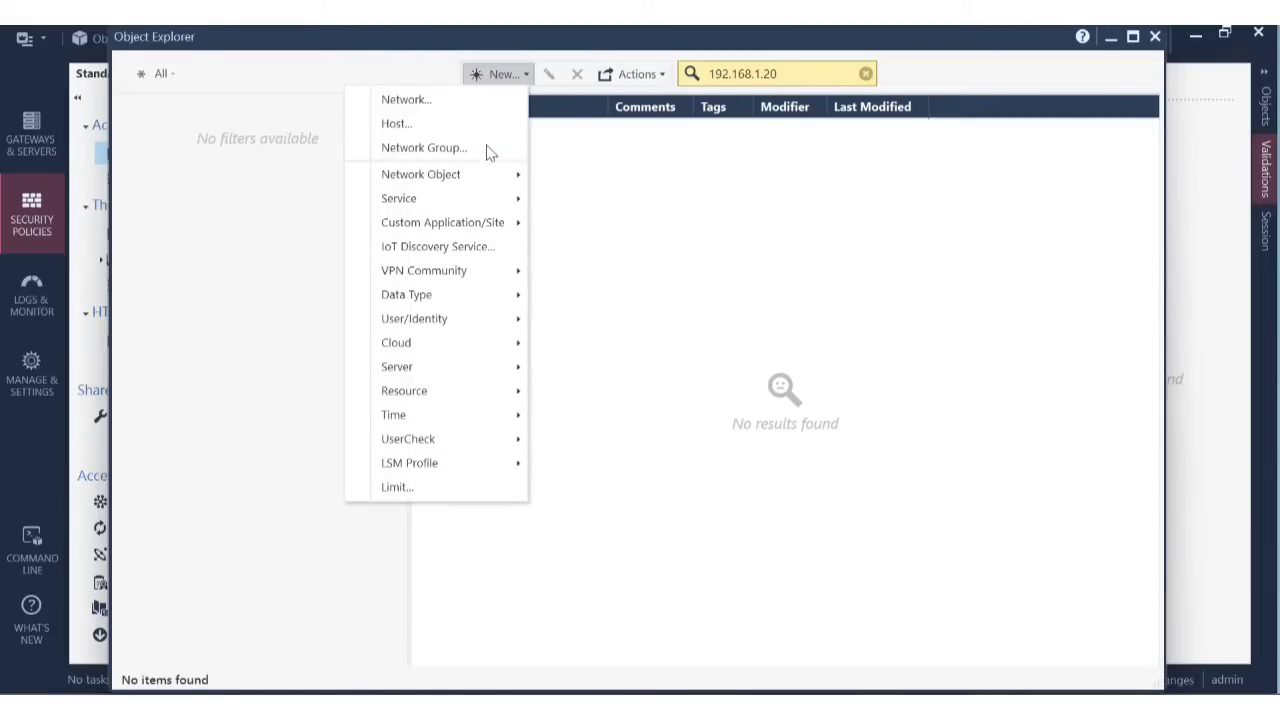
pyautogui.moveTo(482, 184)
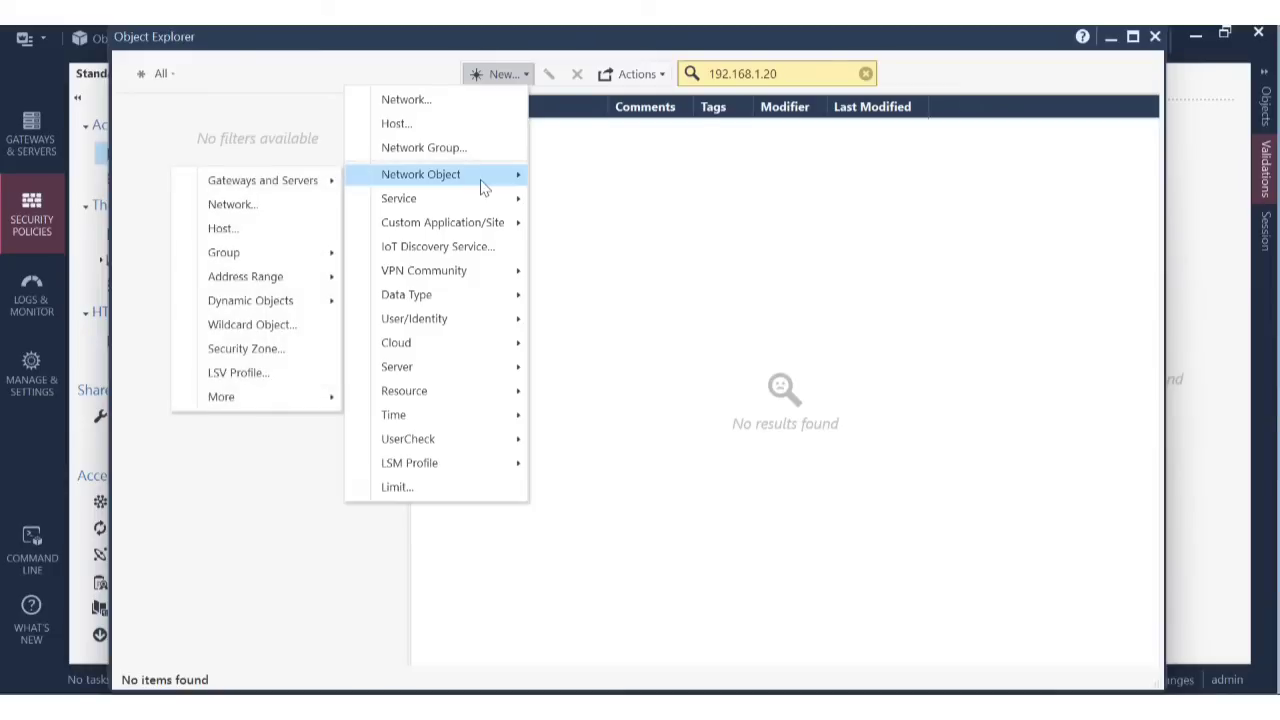
pyautogui.click(258, 205)
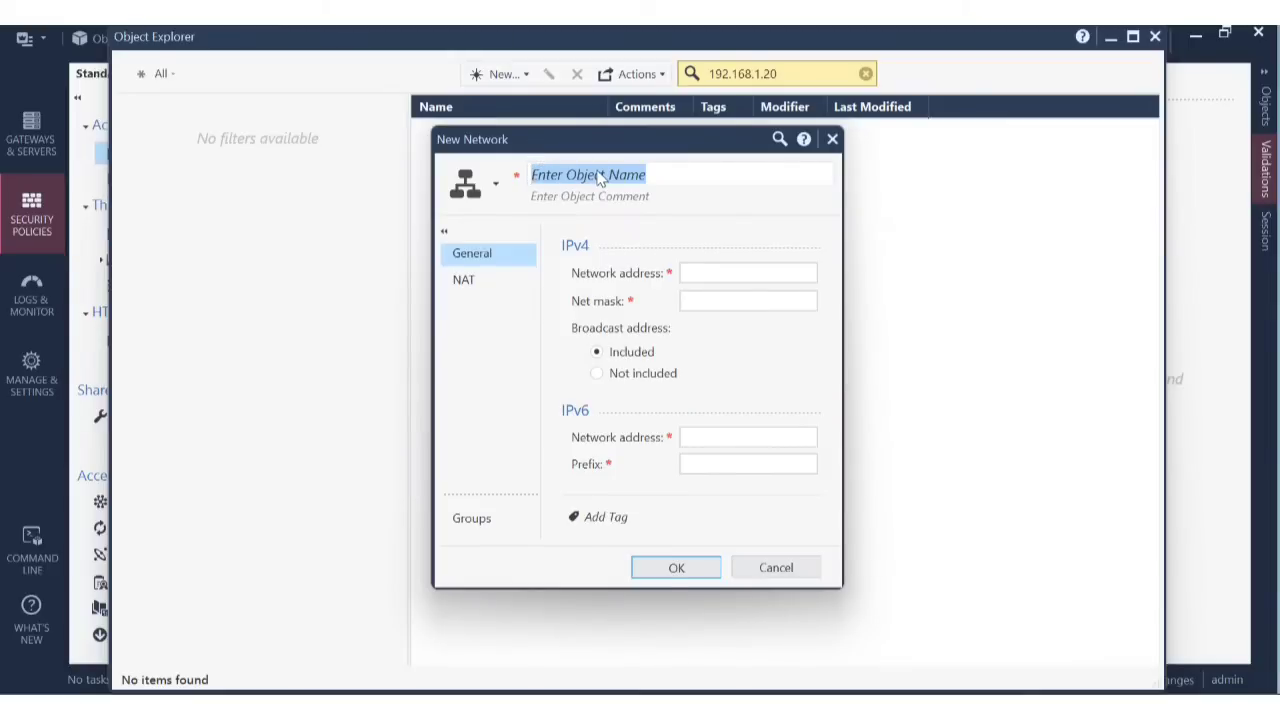
pyautogui.write('Internal')
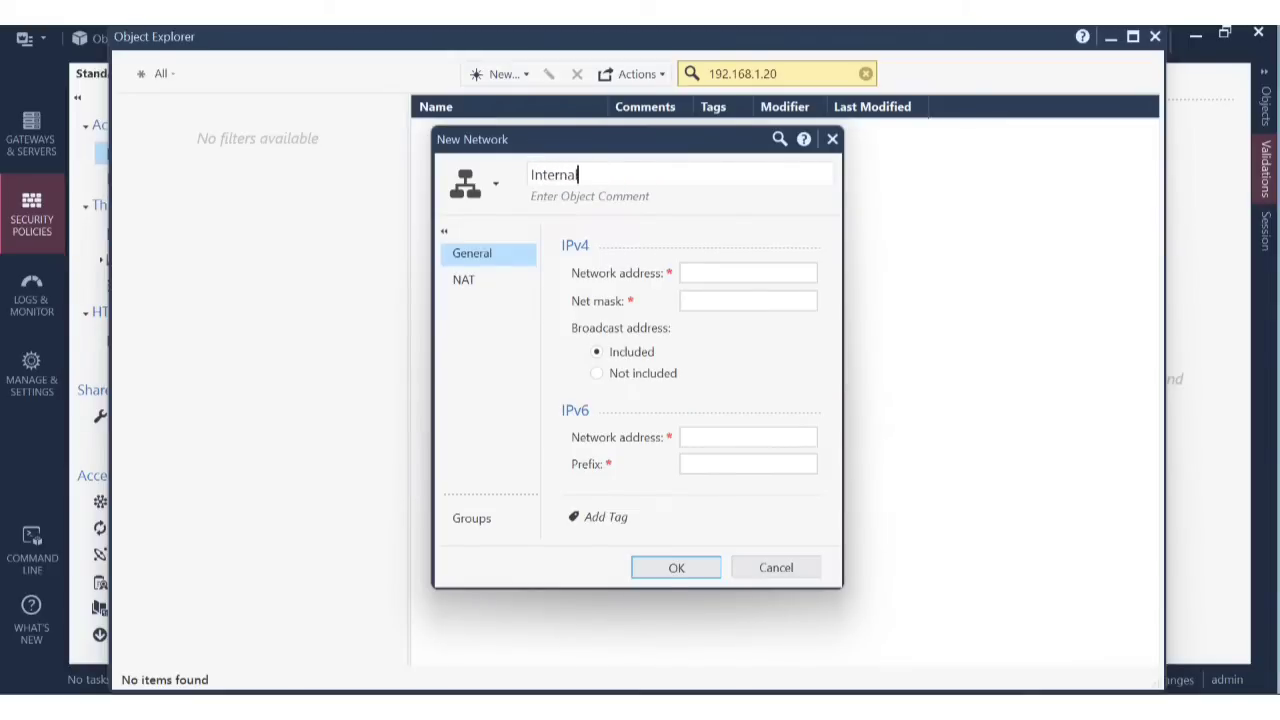
pyautogui.write('NW')
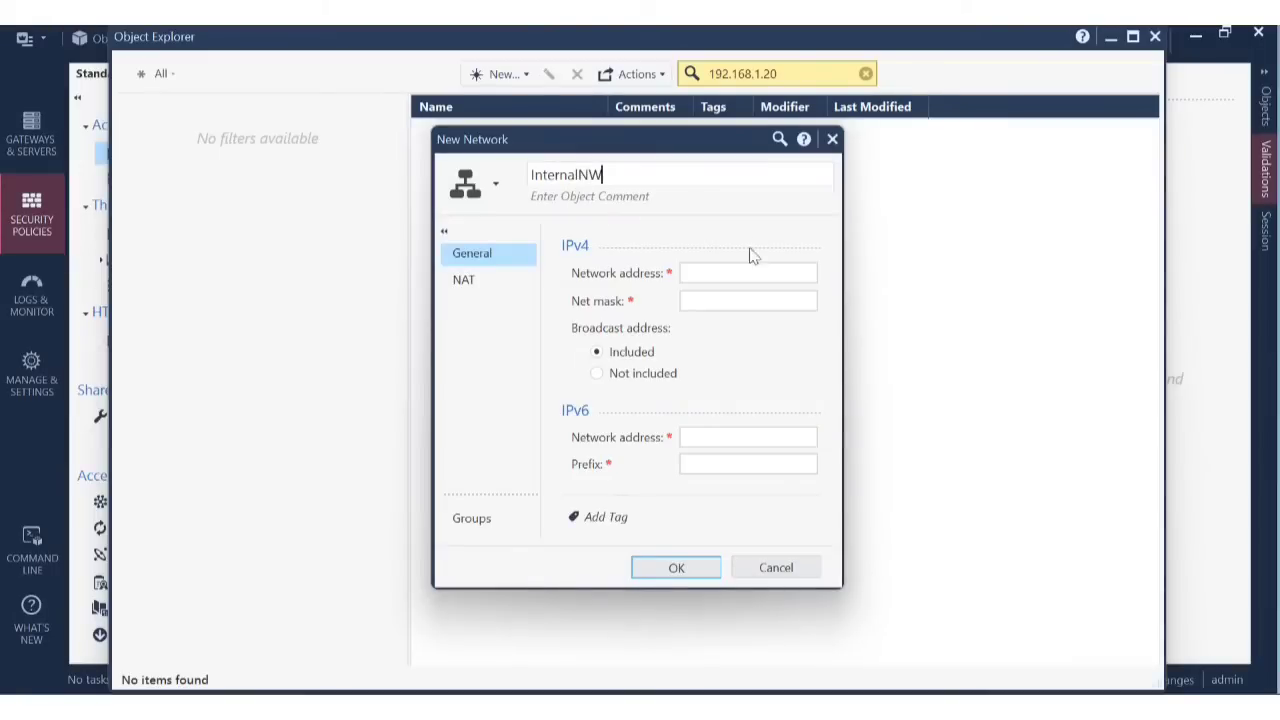
pyautogui.click(740, 273)
pyautogui.write('19')
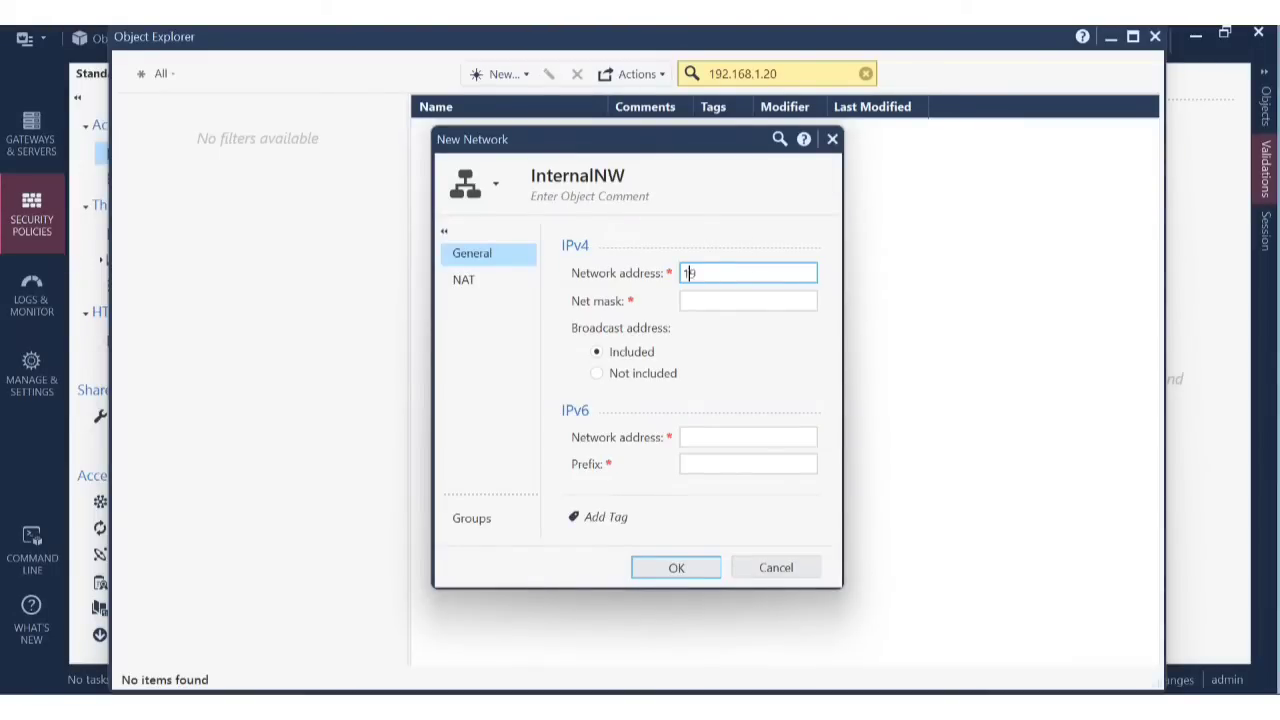
pyautogui.write('2.168.1.0')
pyautogui.click(729, 301)
pyautogui.write('2')
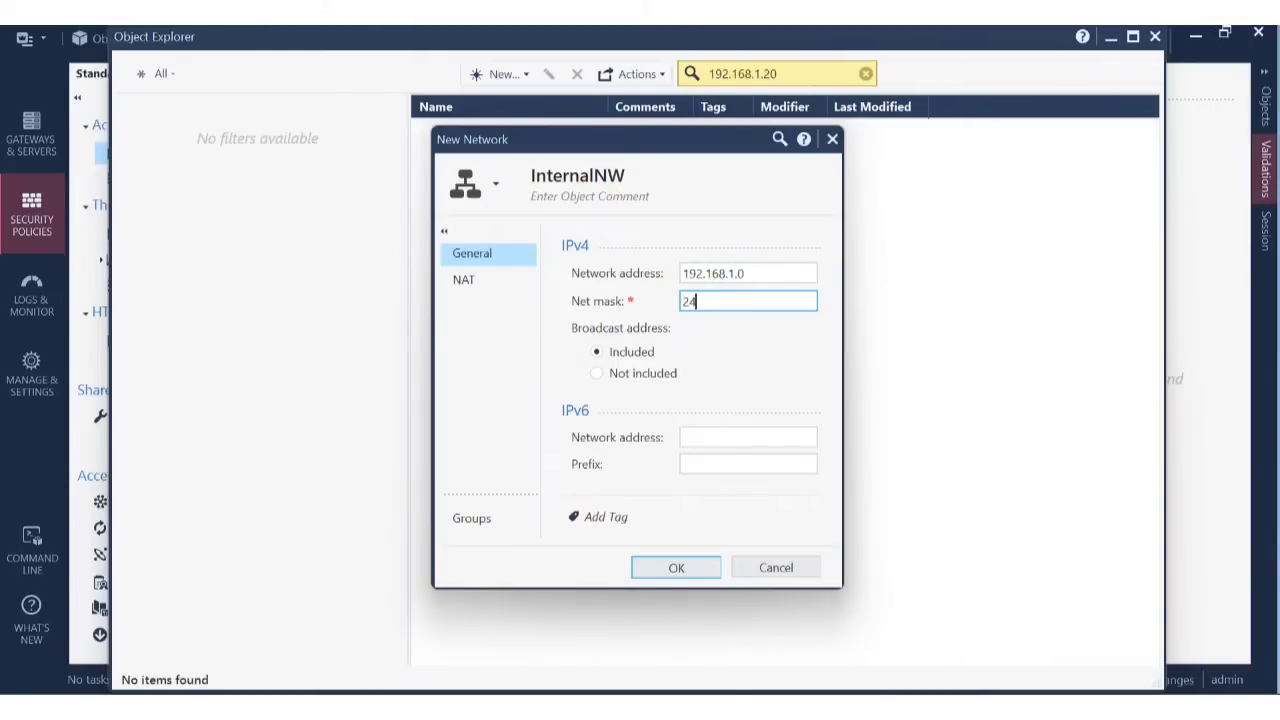
pyautogui.write('4')
pyautogui.press('BackSpace')
pyautogui.write('55.255.255.0')
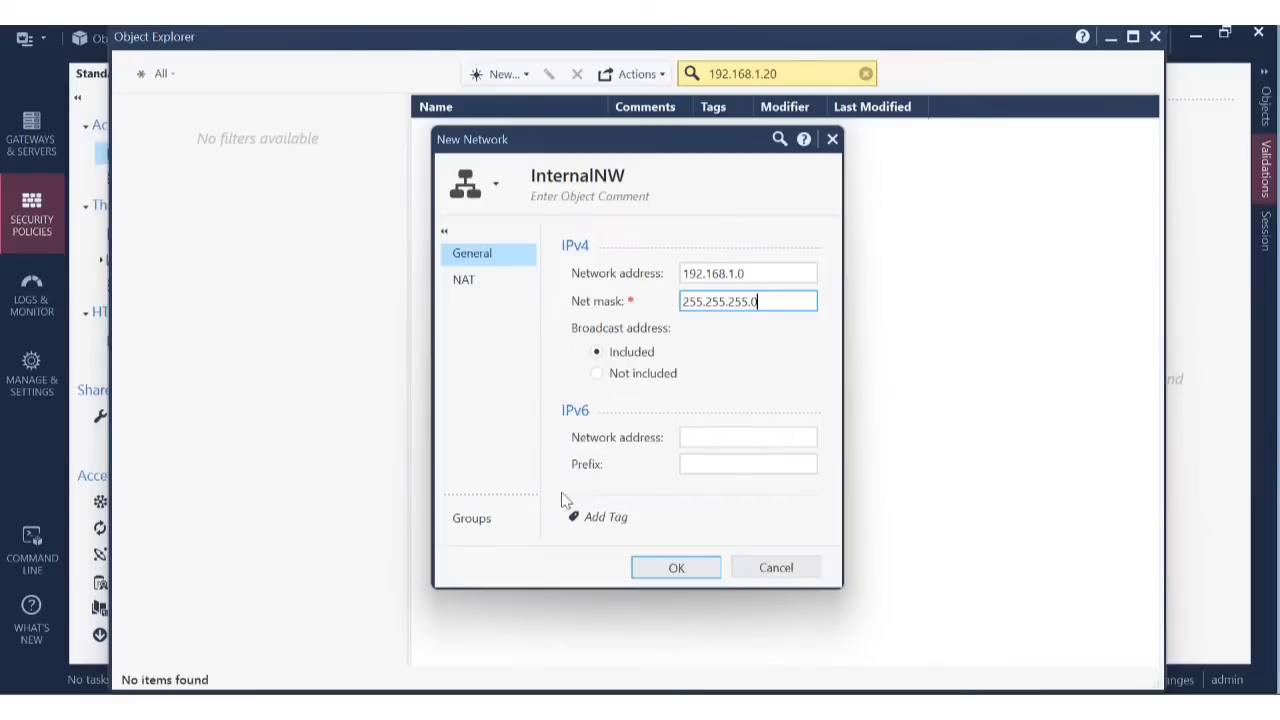
# Turn on automatic address translation for InternalNW, keeping Hide as the method.
pyautogui.click(483, 281)
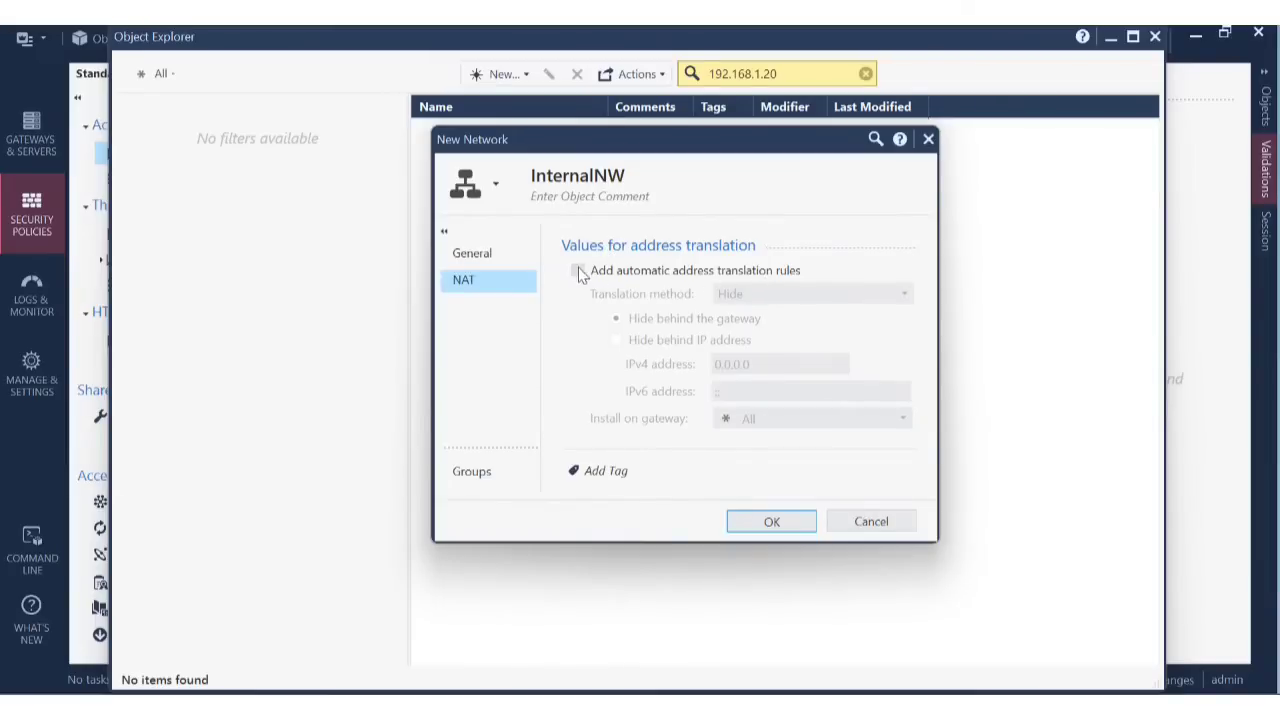
pyautogui.click(579, 271)
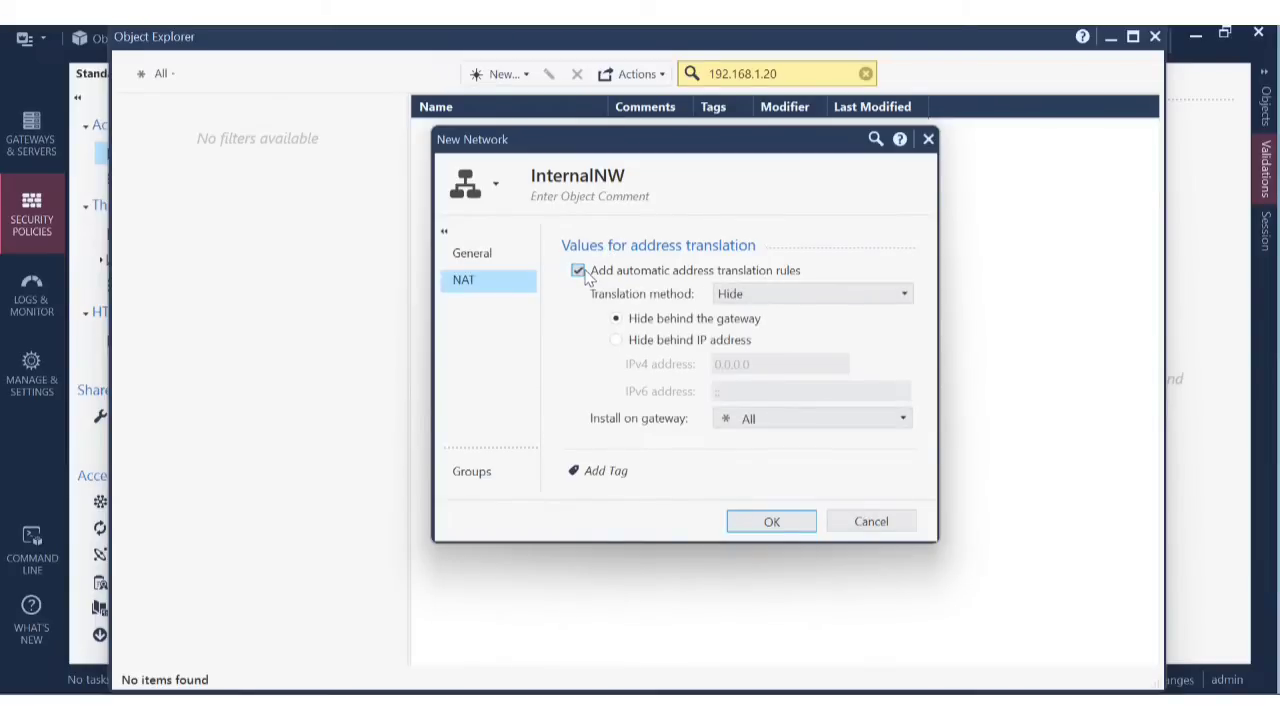
pyautogui.click(912, 296)
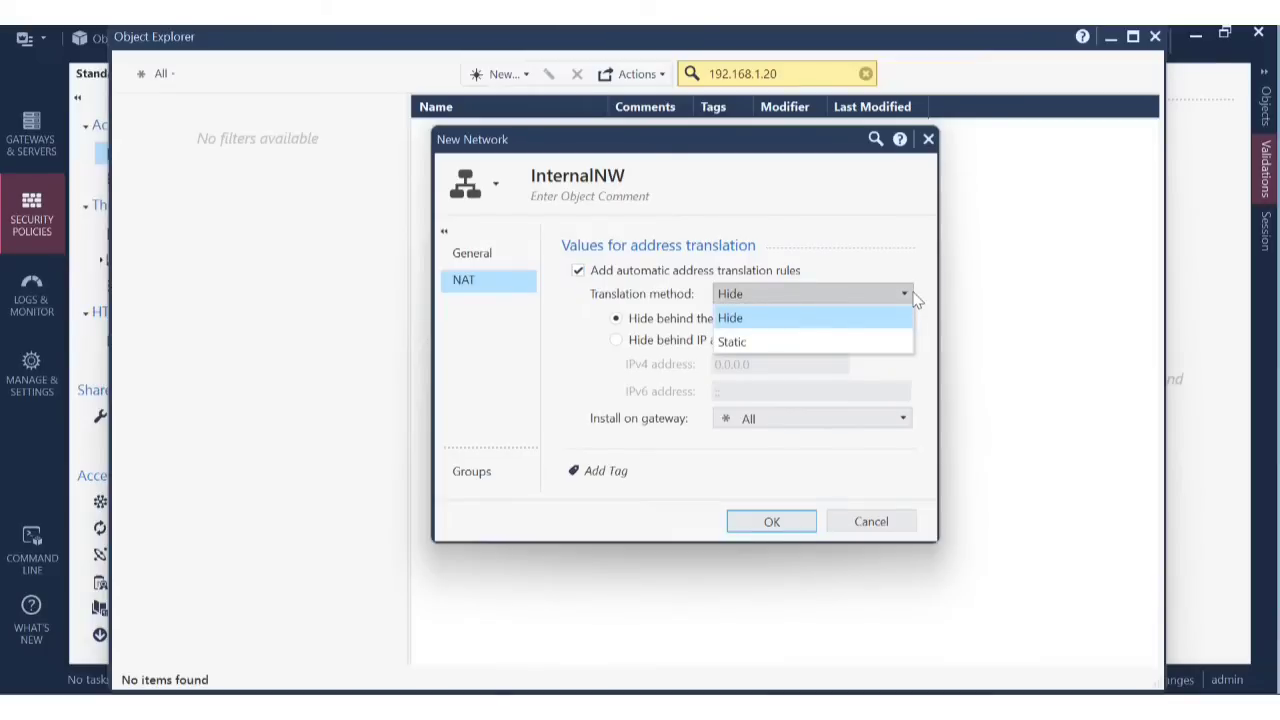
pyautogui.click(914, 298)
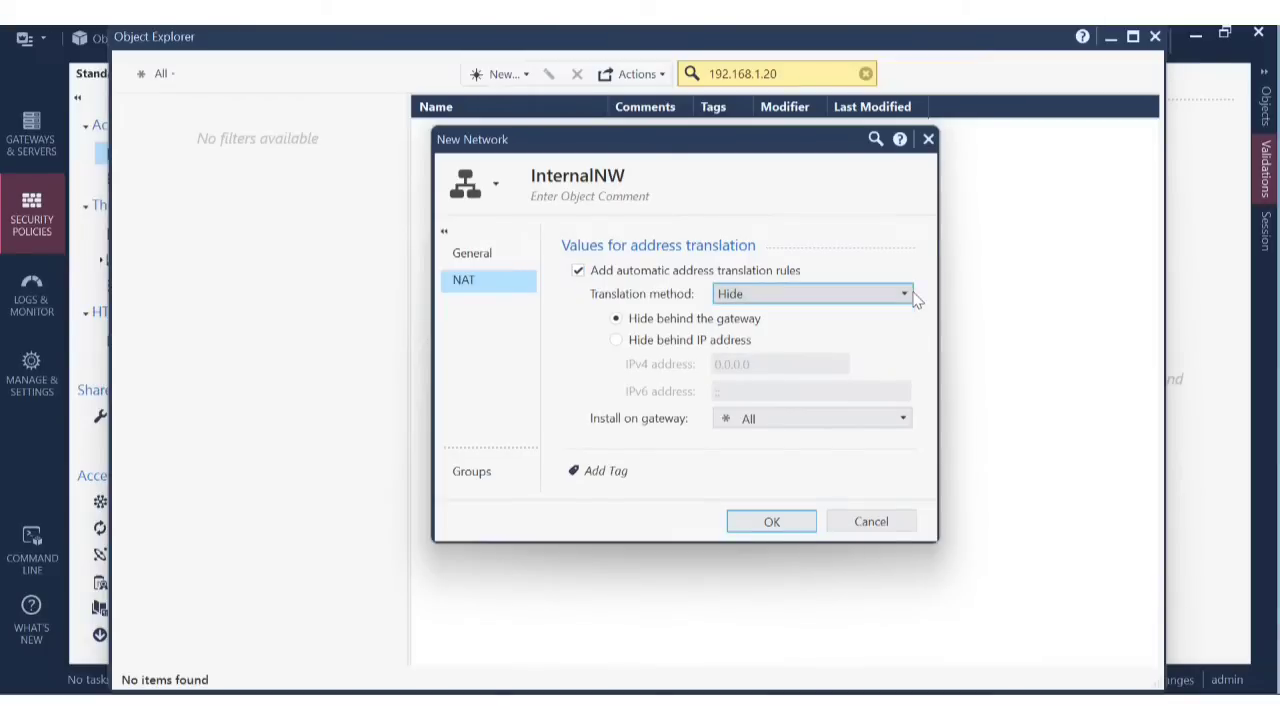
# Discard the unsaved InternalNW network and close Object Explorer.
pyautogui.click(884, 518)
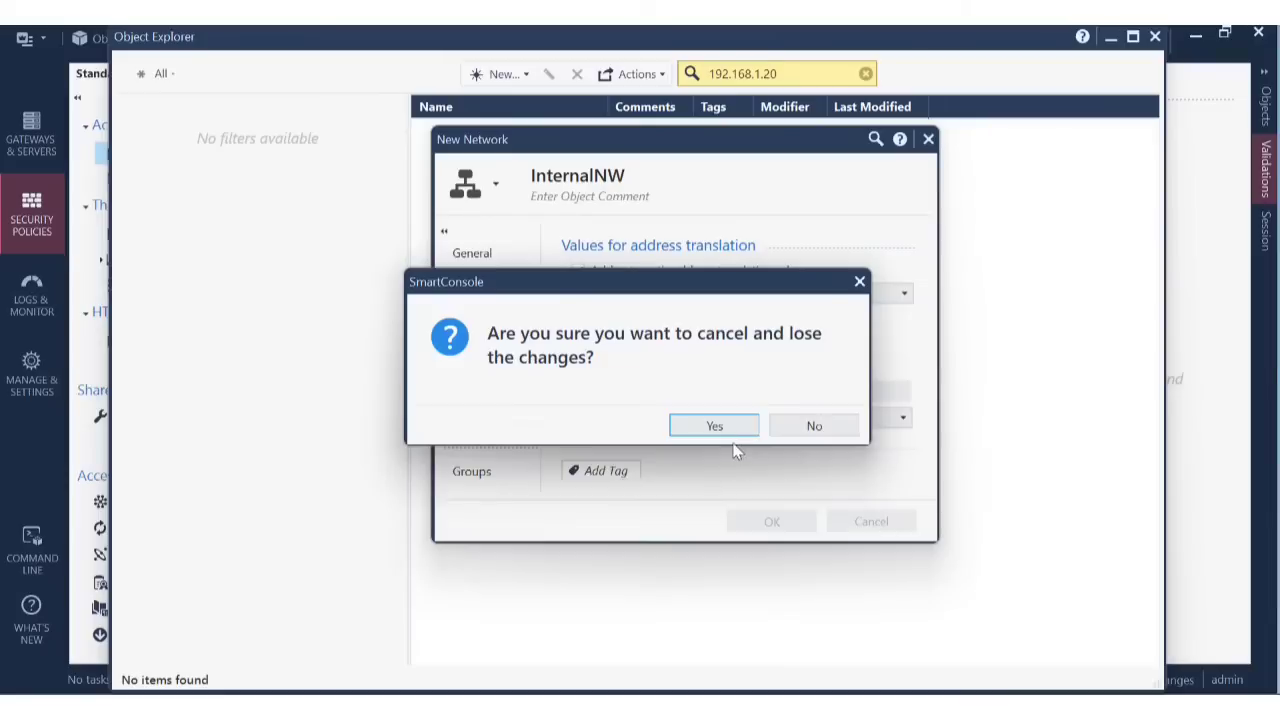
pyautogui.click(716, 427)
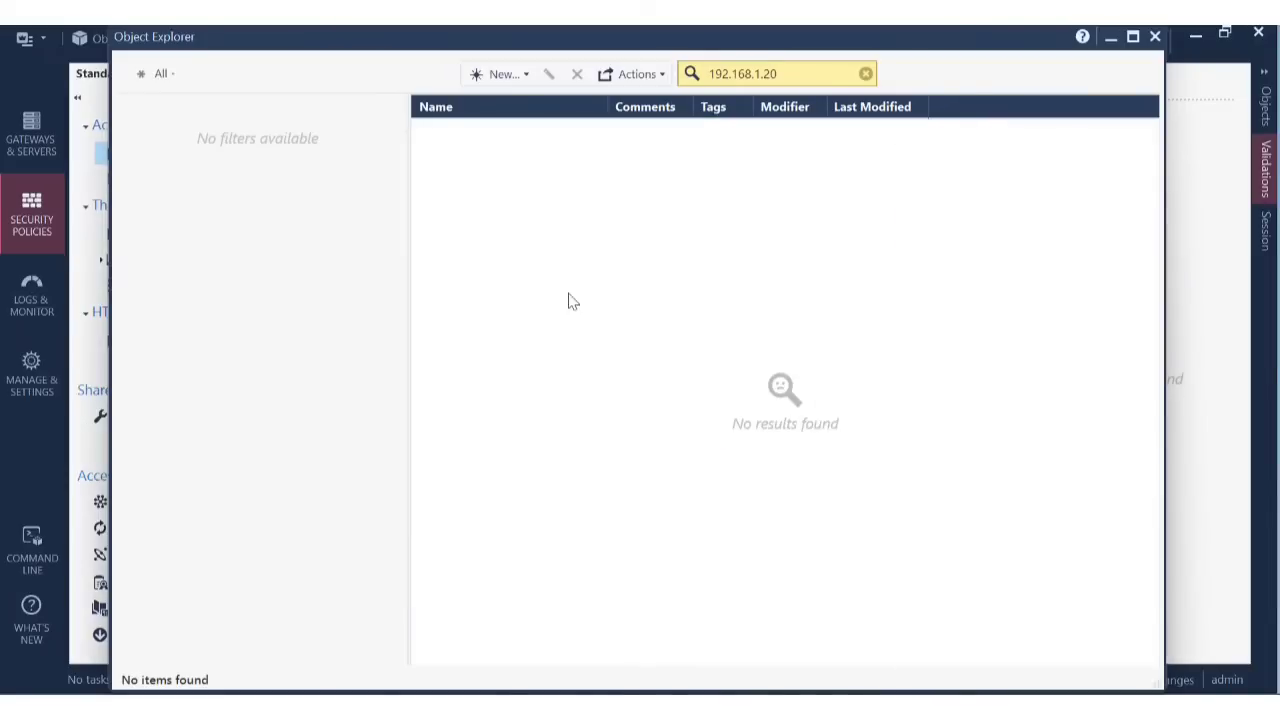
pyautogui.click(1156, 37)
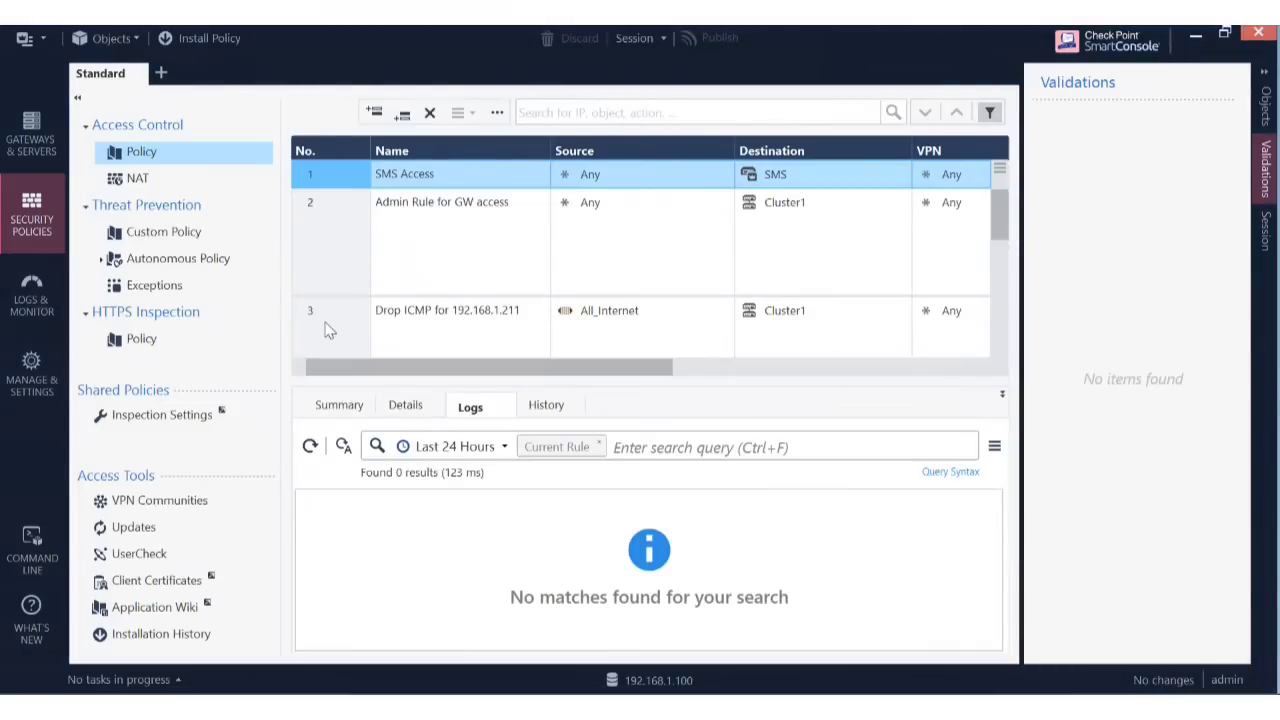
# Switch to the NAT policy and inspect rule 1, the AD_192.168.1.20 automatic hide rule.
pyautogui.click(176, 181)
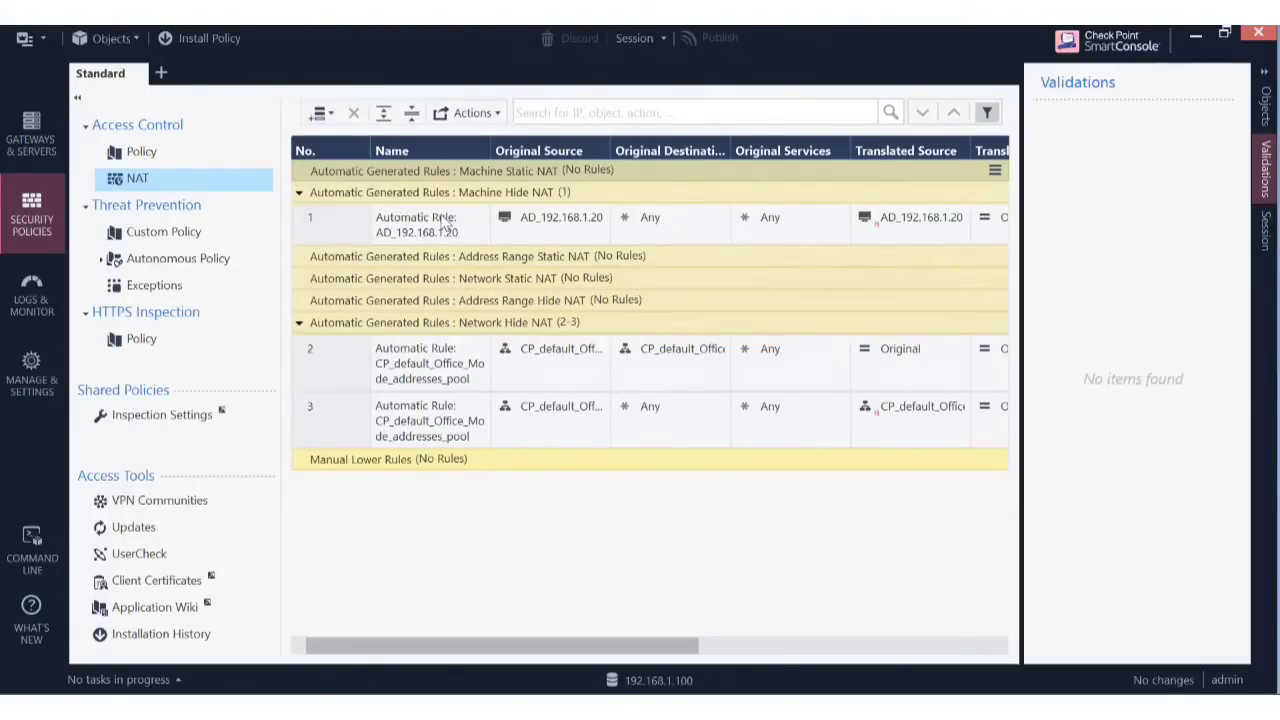
pyautogui.click(314, 222)
pyautogui.rightClick(314, 222)
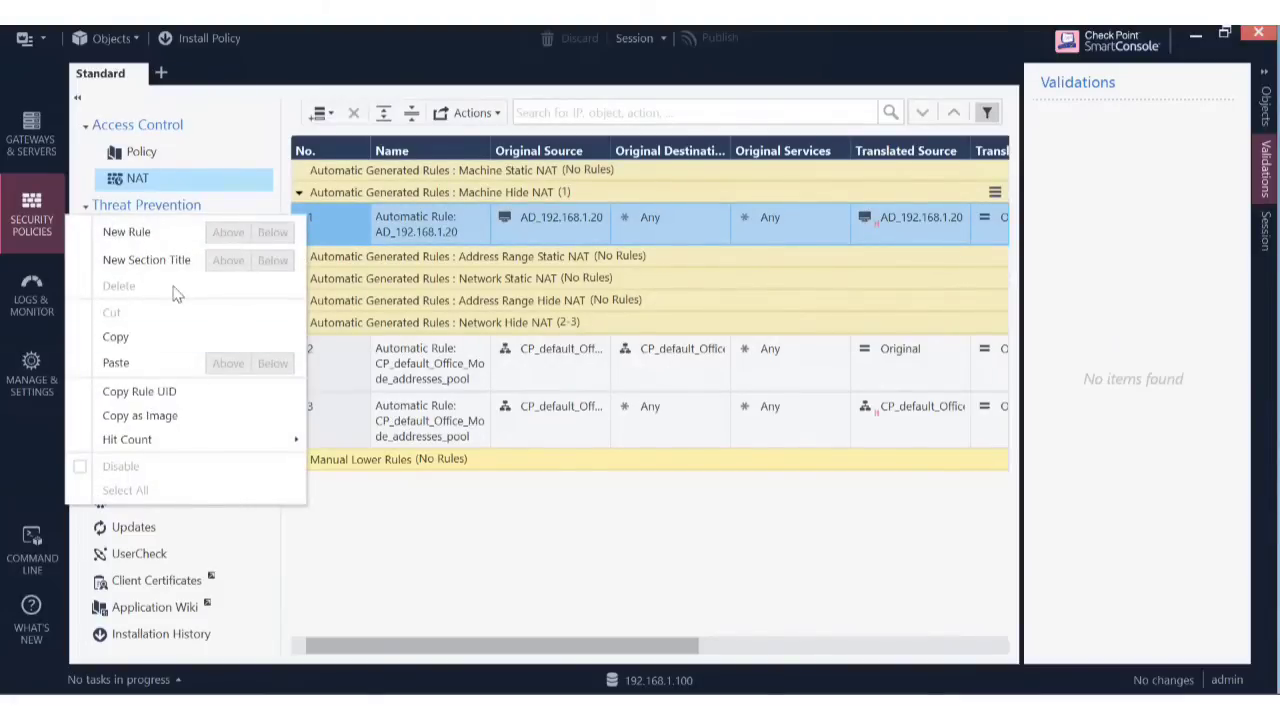
pyautogui.click(333, 213)
pyautogui.rightClick(333, 213)
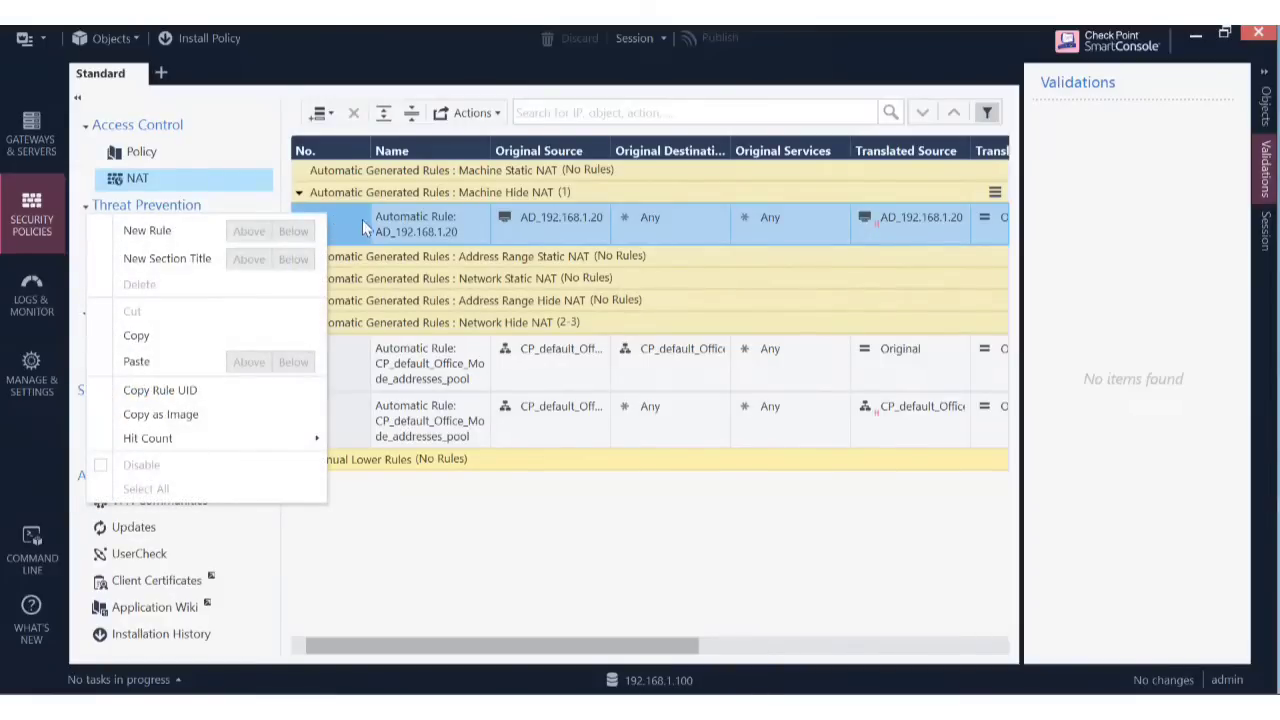
pyautogui.click(368, 221)
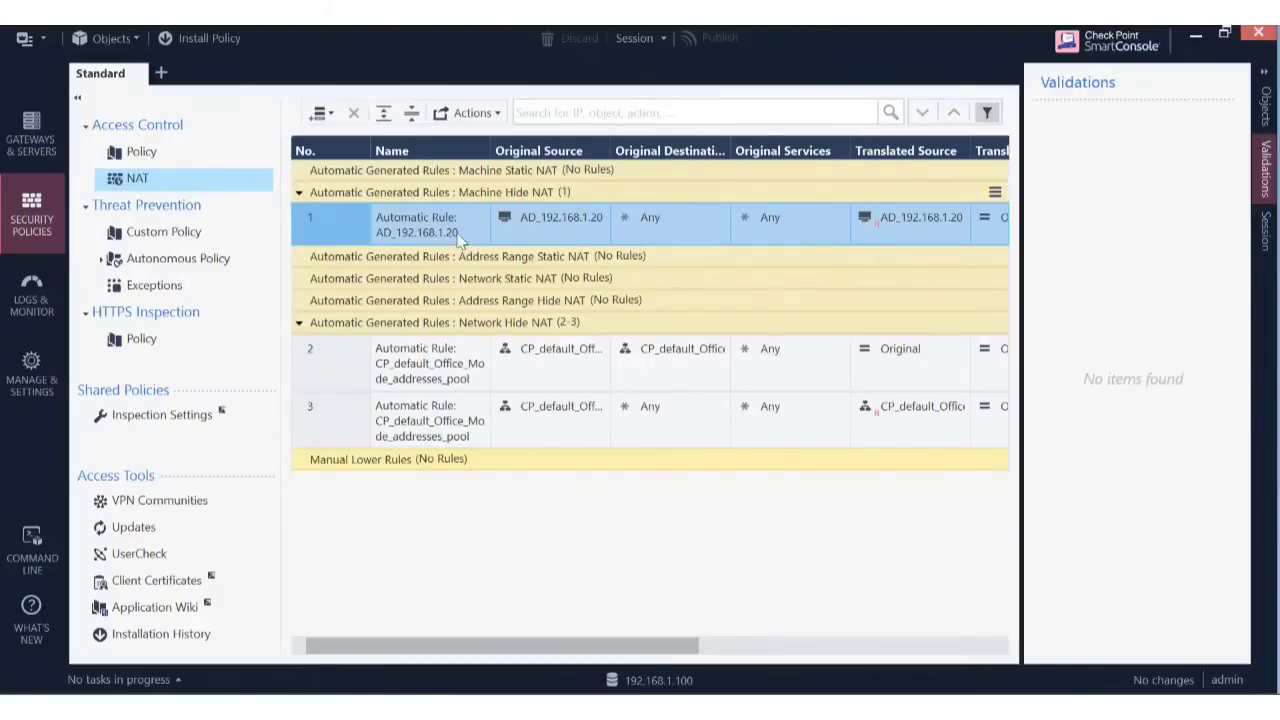
pyautogui.rightClick(315, 222)
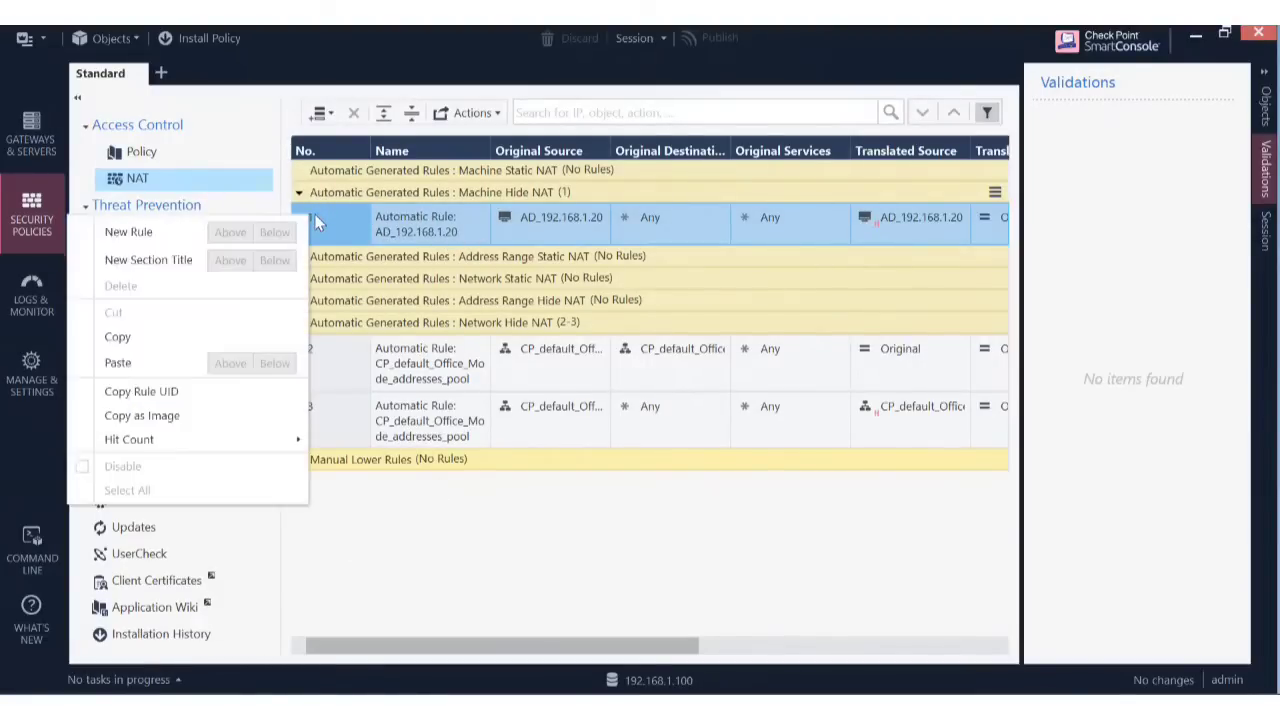
pyautogui.click(452, 235)
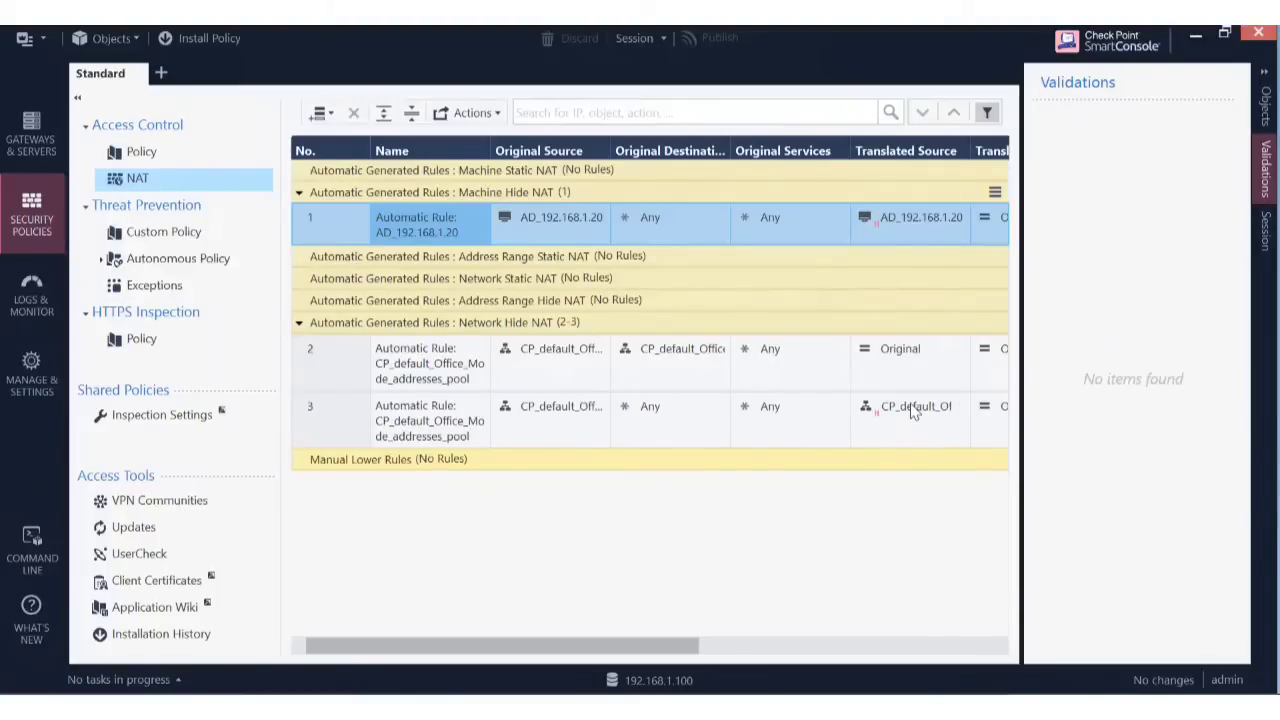
pyautogui.moveTo(911, 413)
# Open Object Explorer from the main menu and begin a new Network object.
pyautogui.click(45, 36)
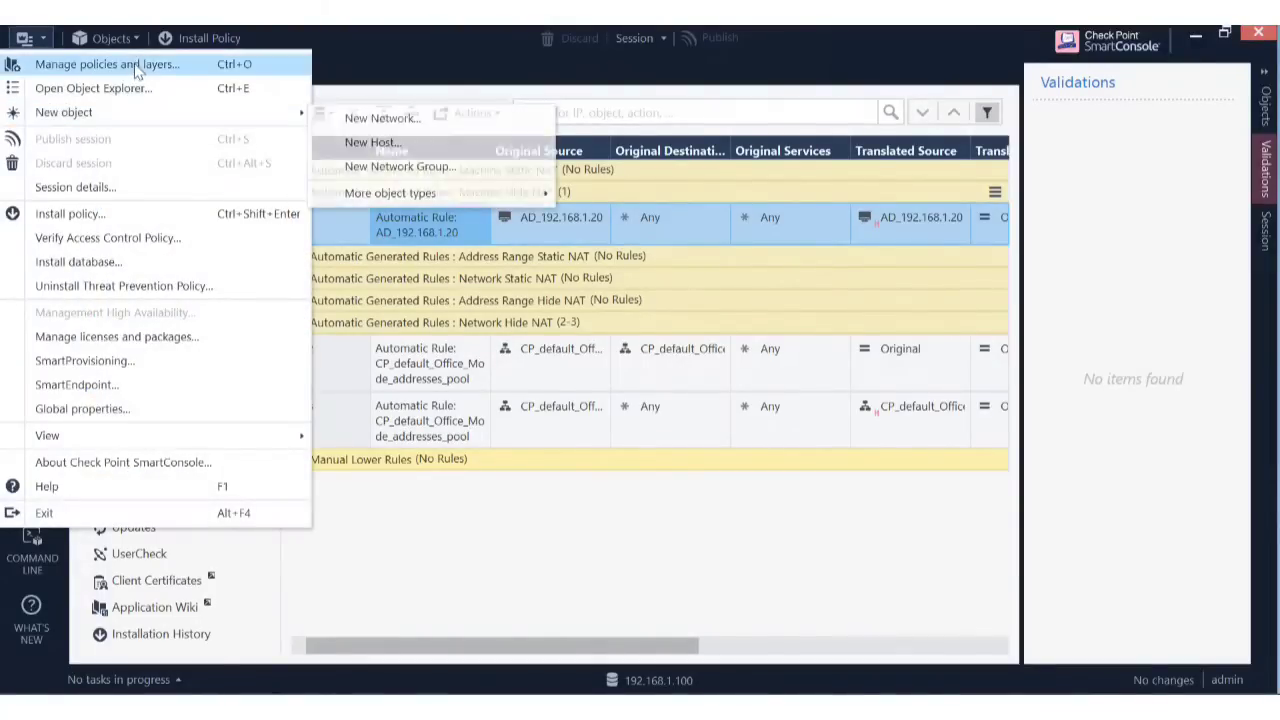
pyautogui.click(106, 94)
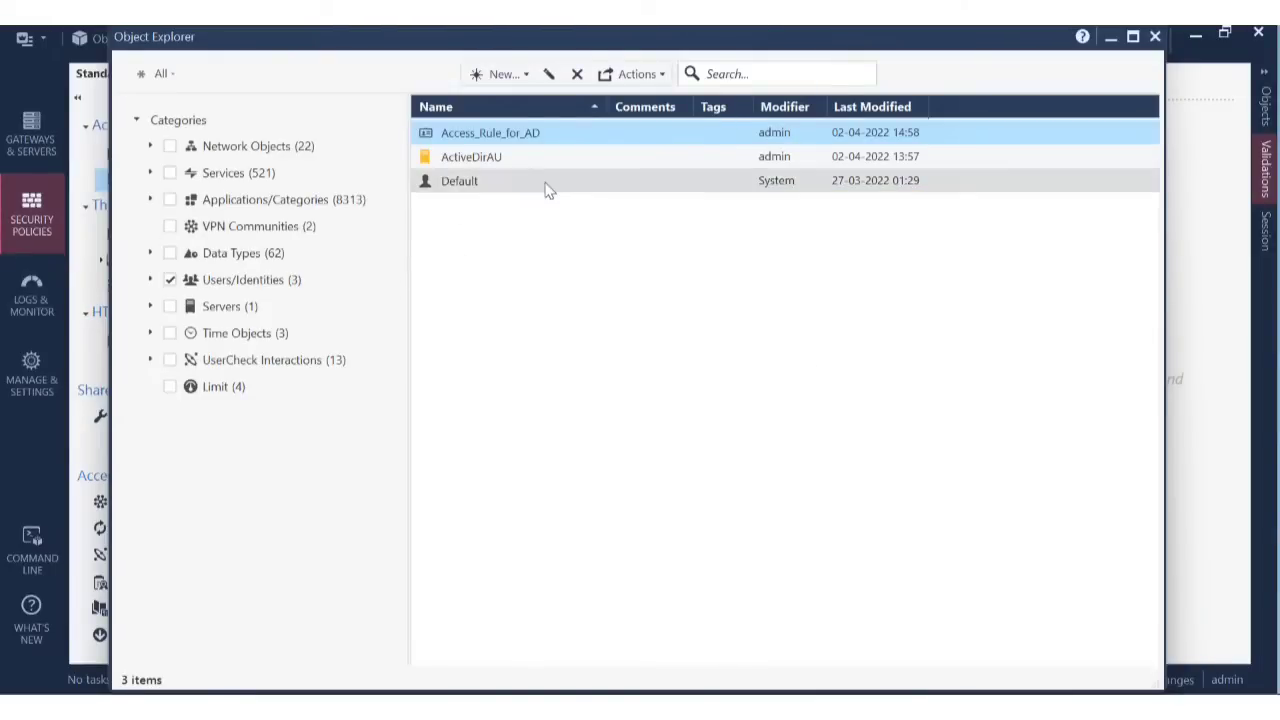
pyautogui.click(525, 75)
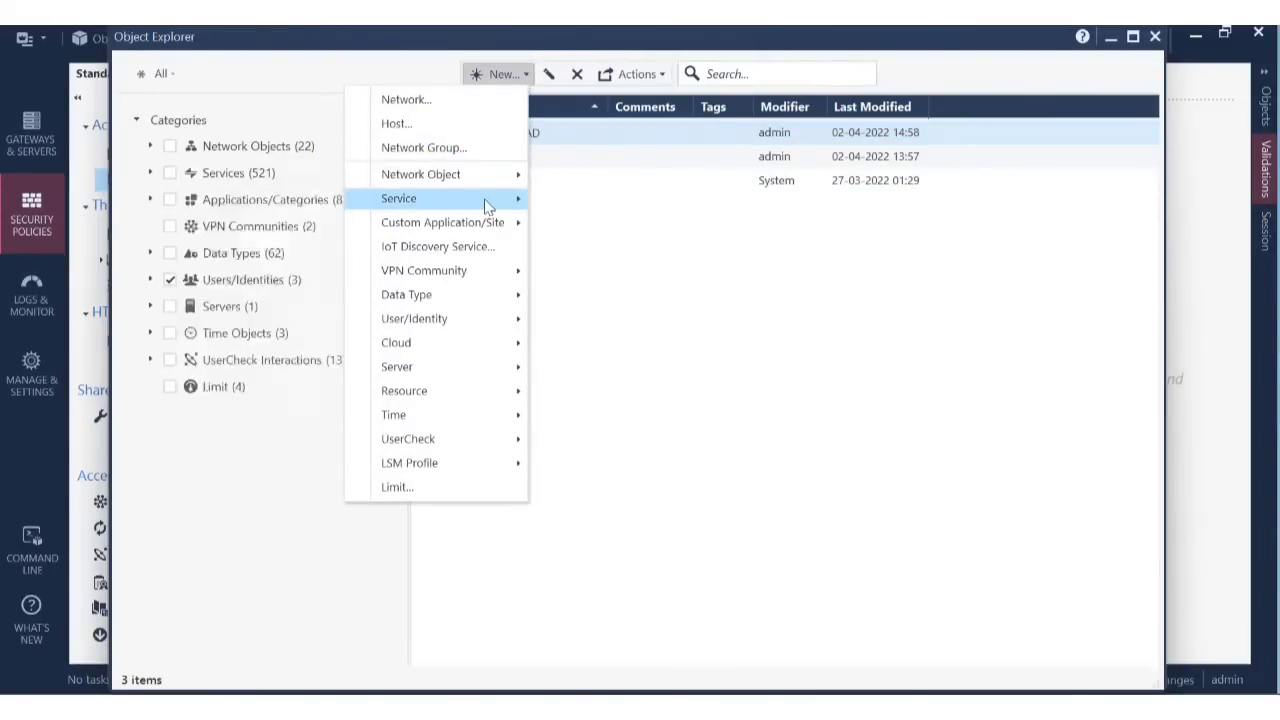
pyautogui.moveTo(489, 205)
pyautogui.moveTo(520, 172)
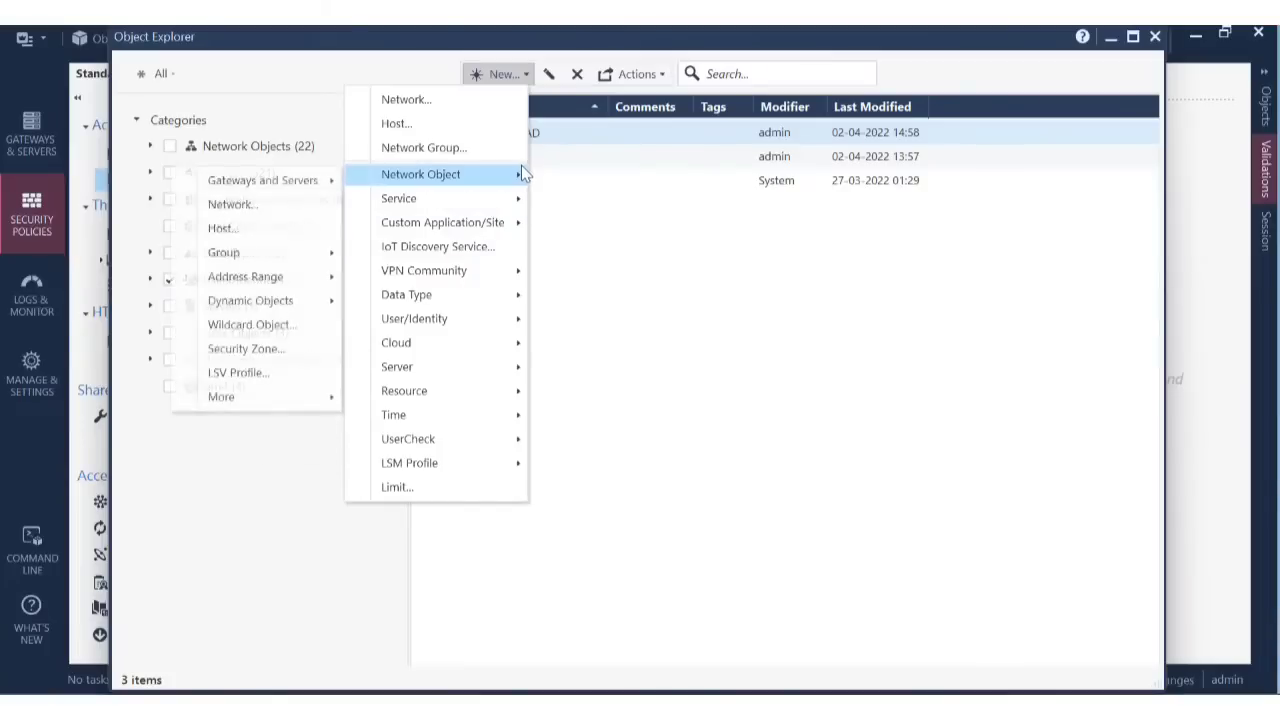
pyautogui.click(268, 205)
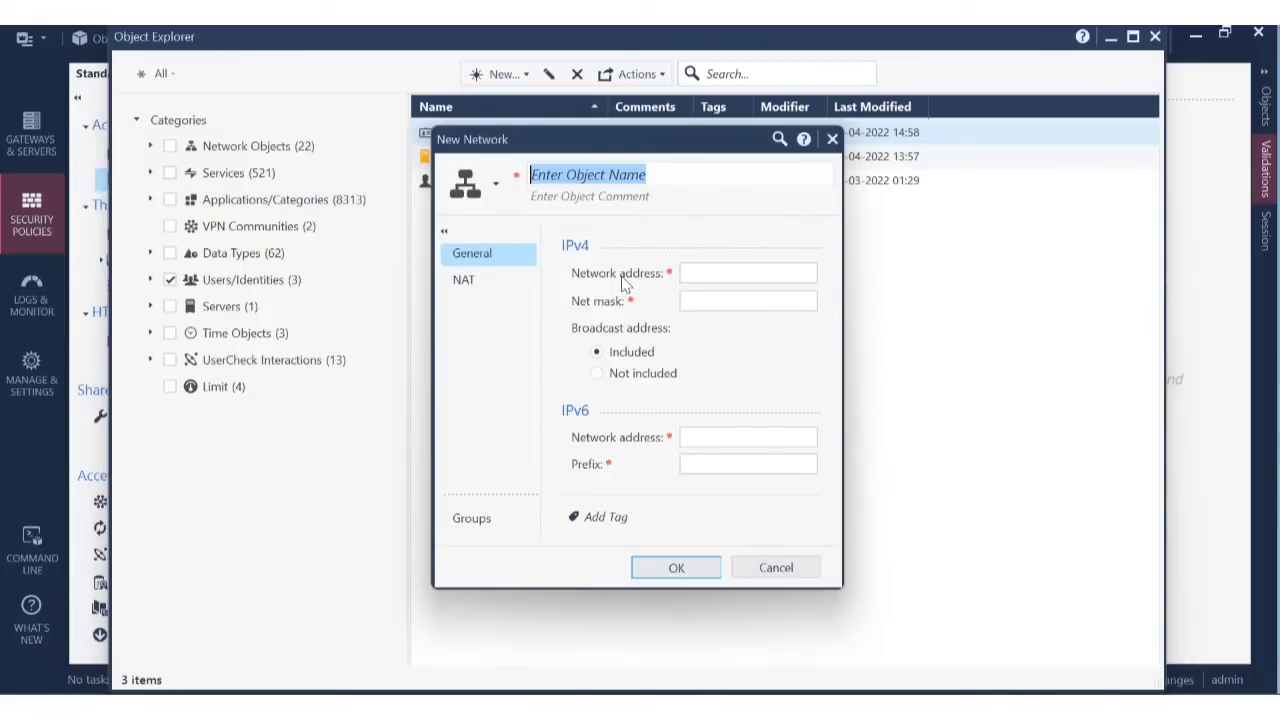
# Name it Network_21 with address 192.168.21.0 and net mask 255.255.255.0.
pyautogui.write('Netw')
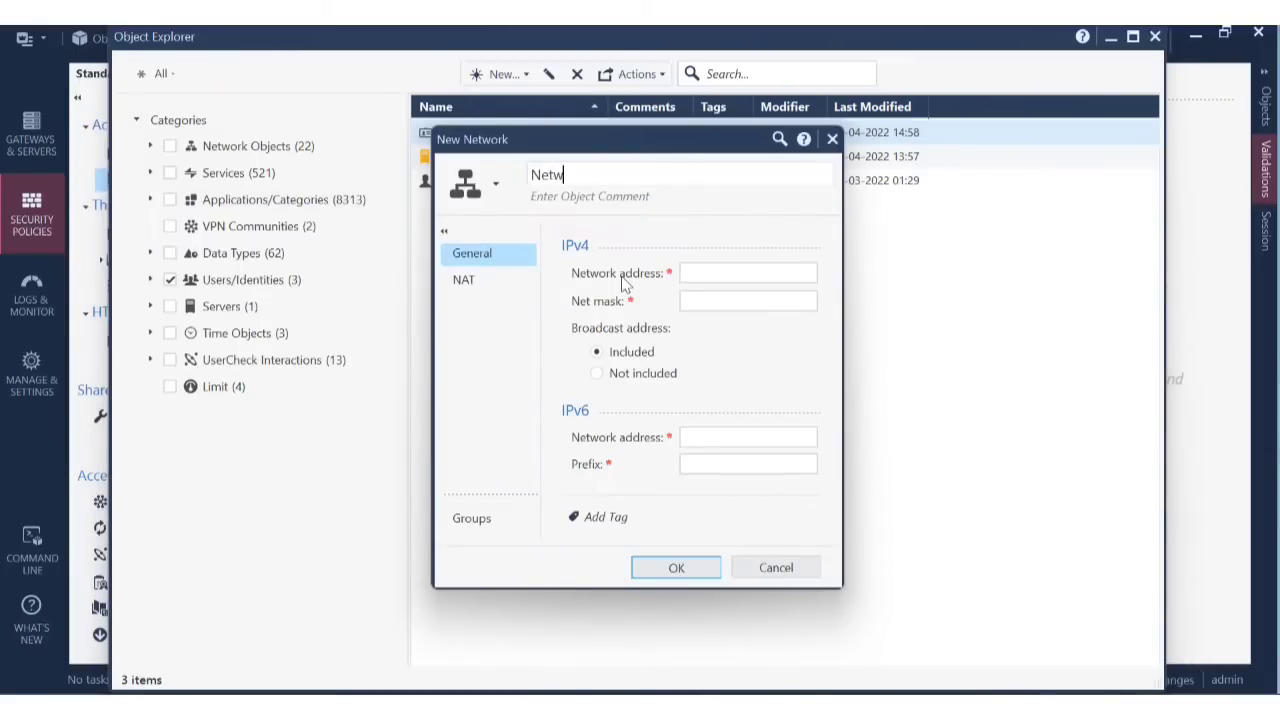
pyautogui.write('ork_21')
pyautogui.click(714, 274)
pyautogui.write('1')
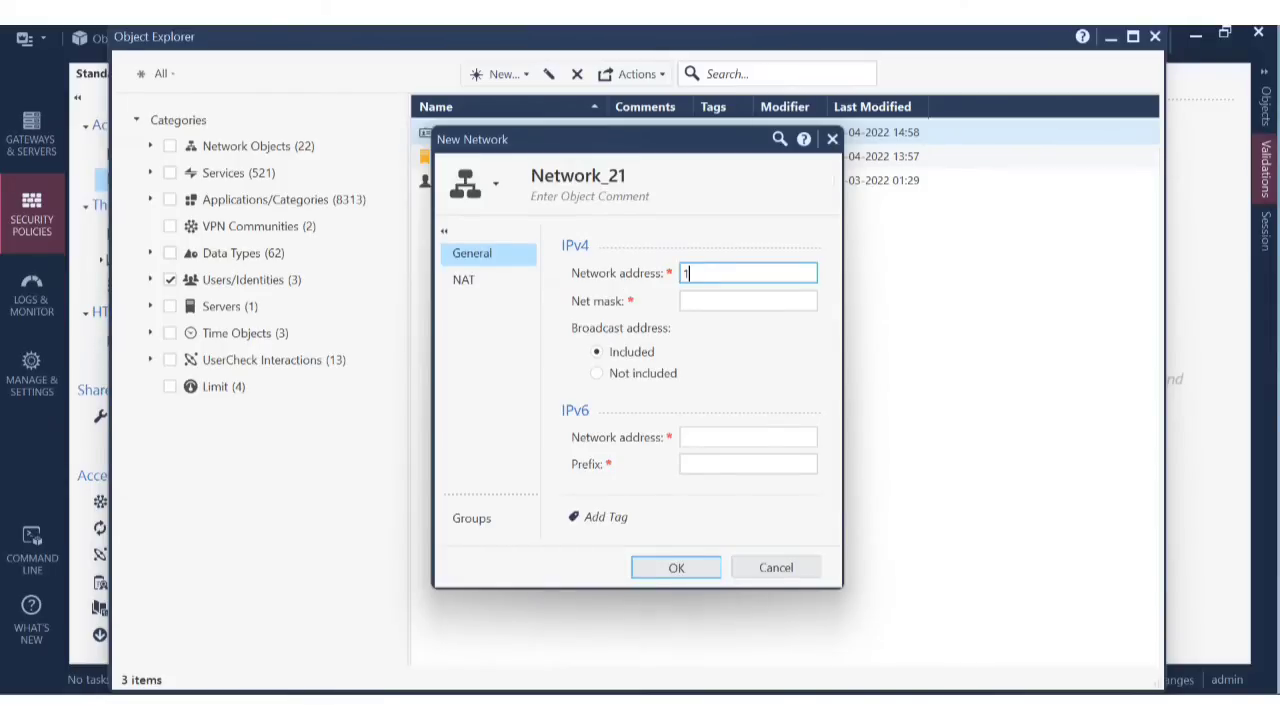
pyautogui.write('92.168.21.0')
pyautogui.click(717, 298)
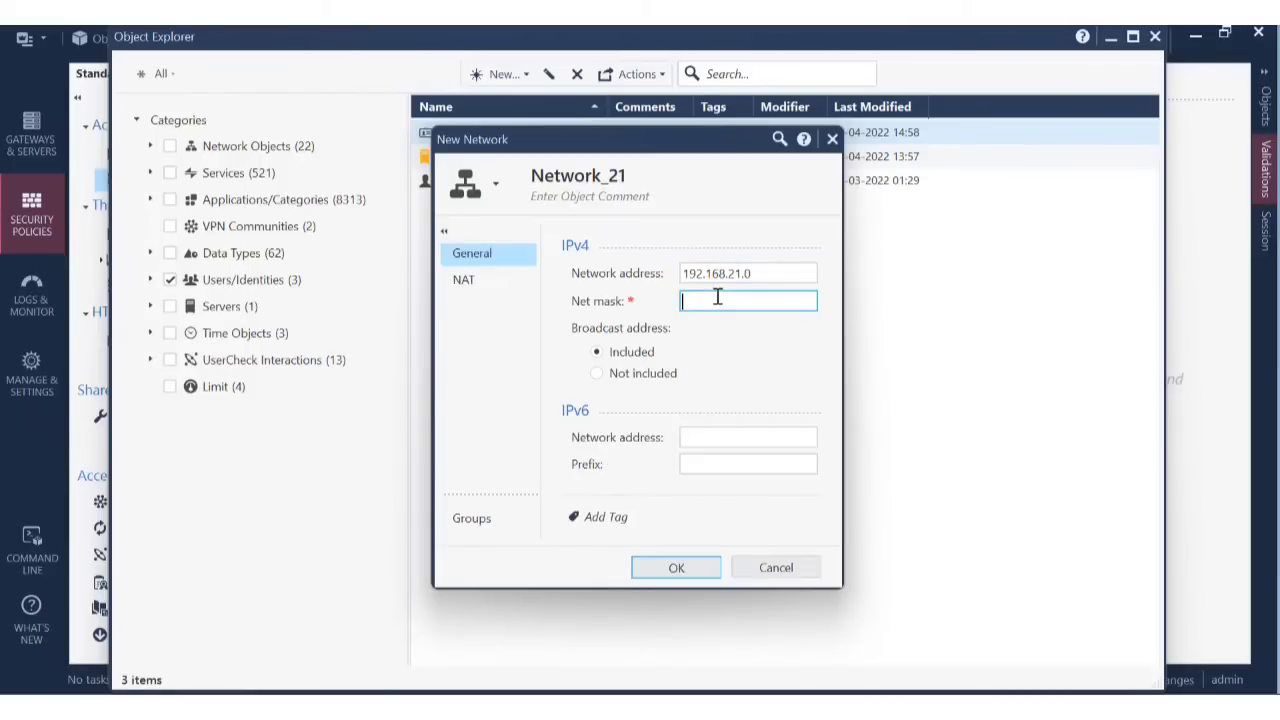
pyautogui.write('255.255.255.0')
# Enable automatic address translation for Network_21 with Hide as the method.
pyautogui.click(470, 288)
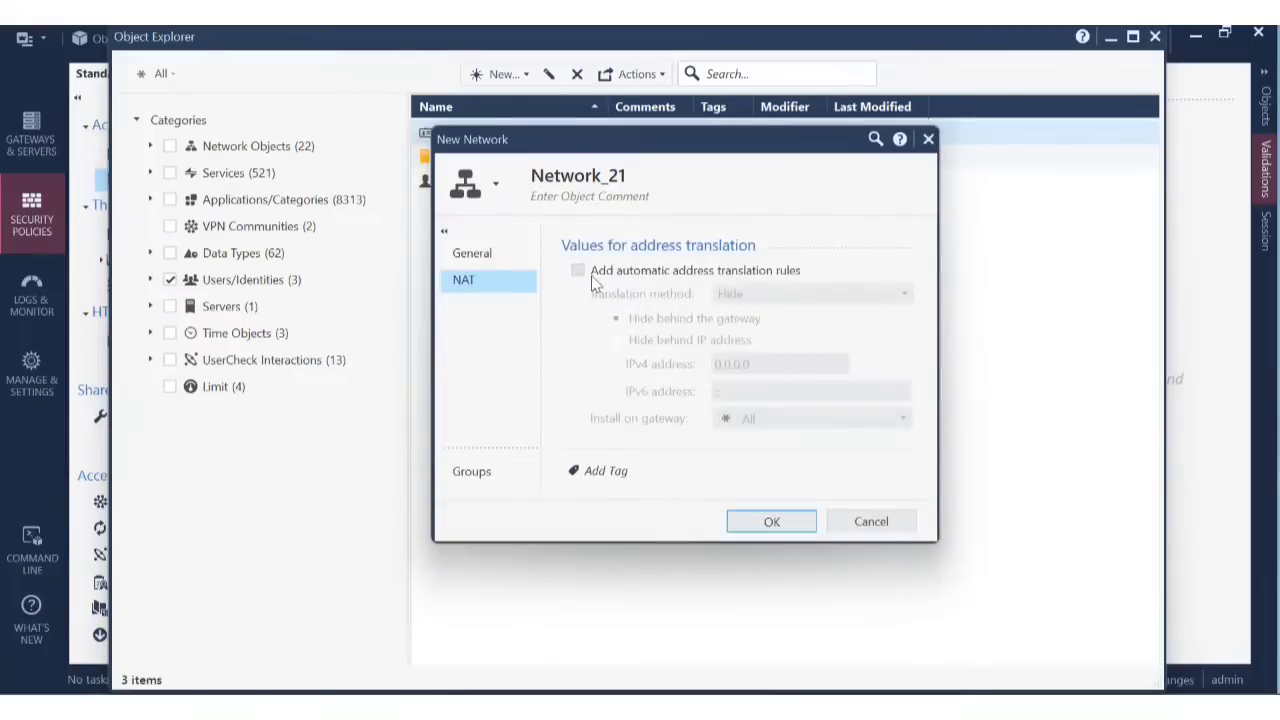
pyautogui.click(592, 276)
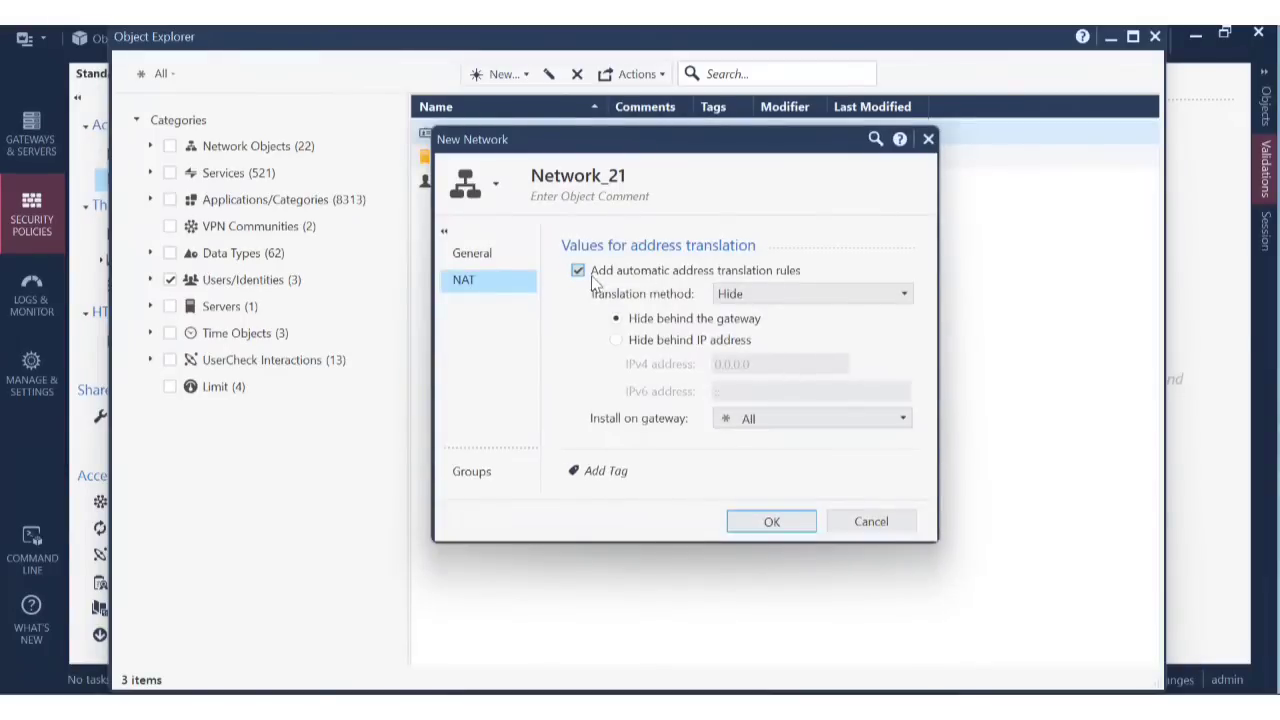
pyautogui.click(820, 290)
pyautogui.click(820, 289)
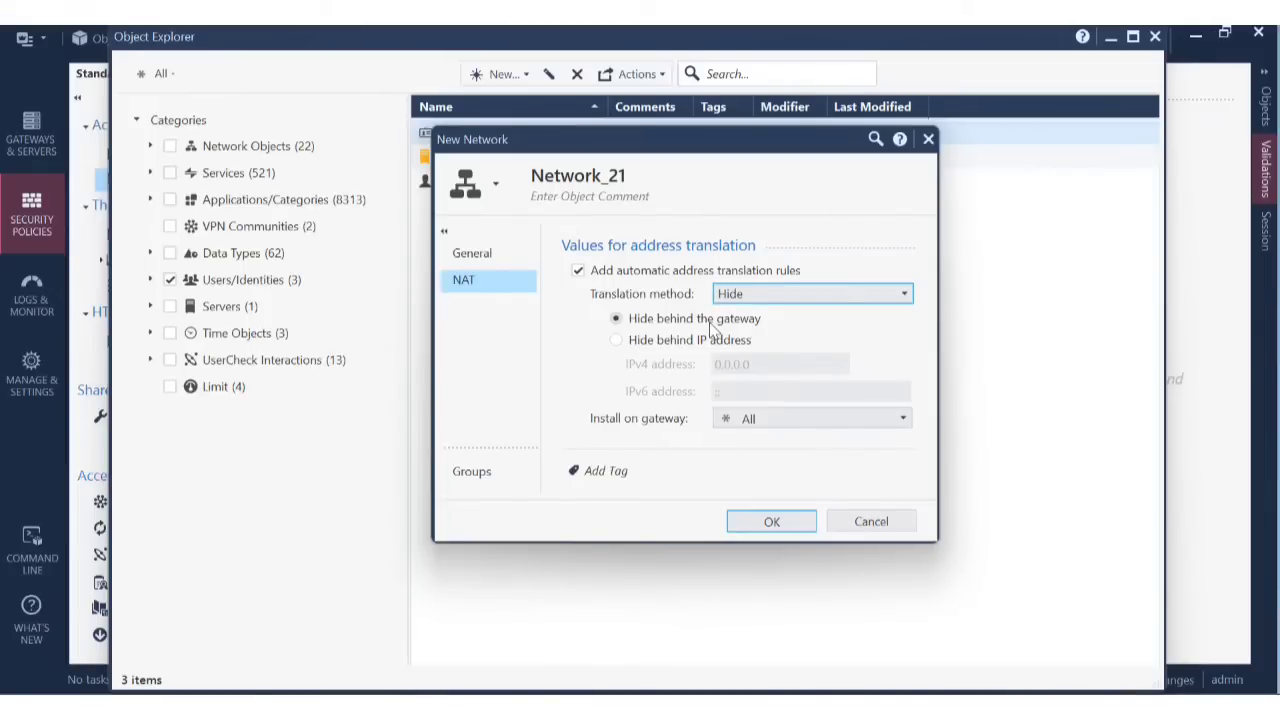
# Hide Network_21 behind IP address 192.168.1.160 and save the object.
pyautogui.click(631, 343)
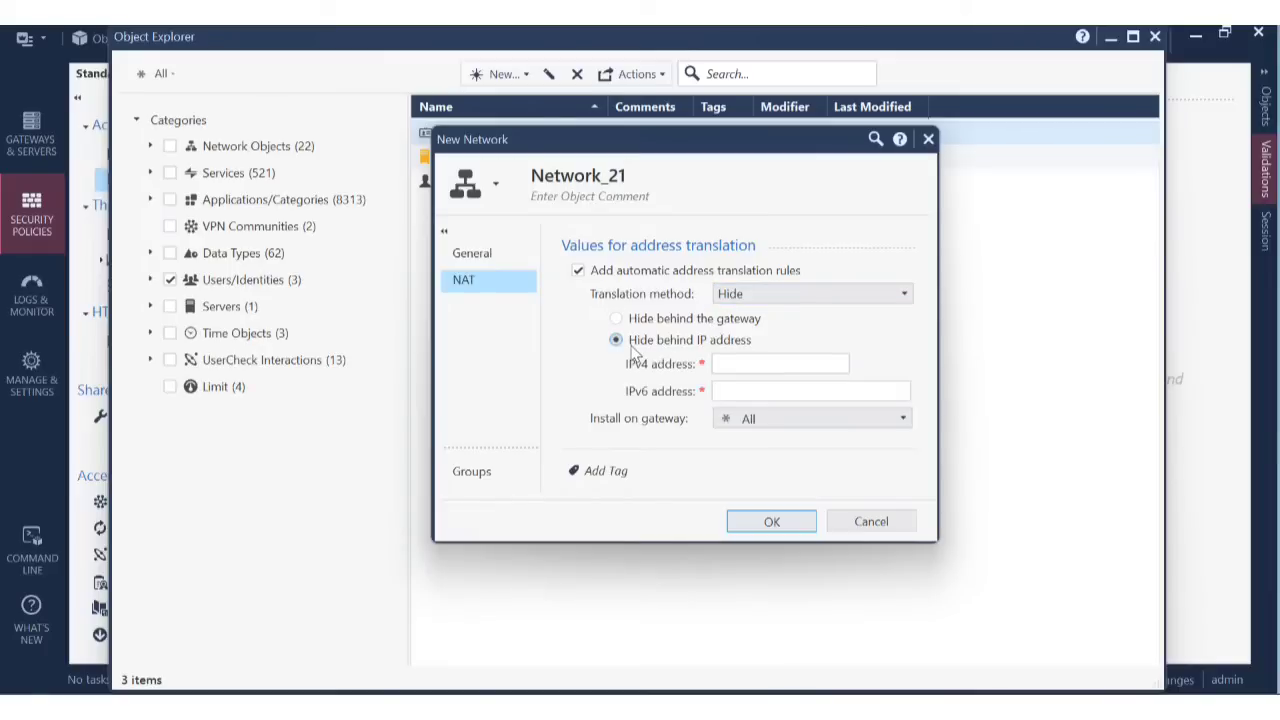
pyautogui.click(752, 364)
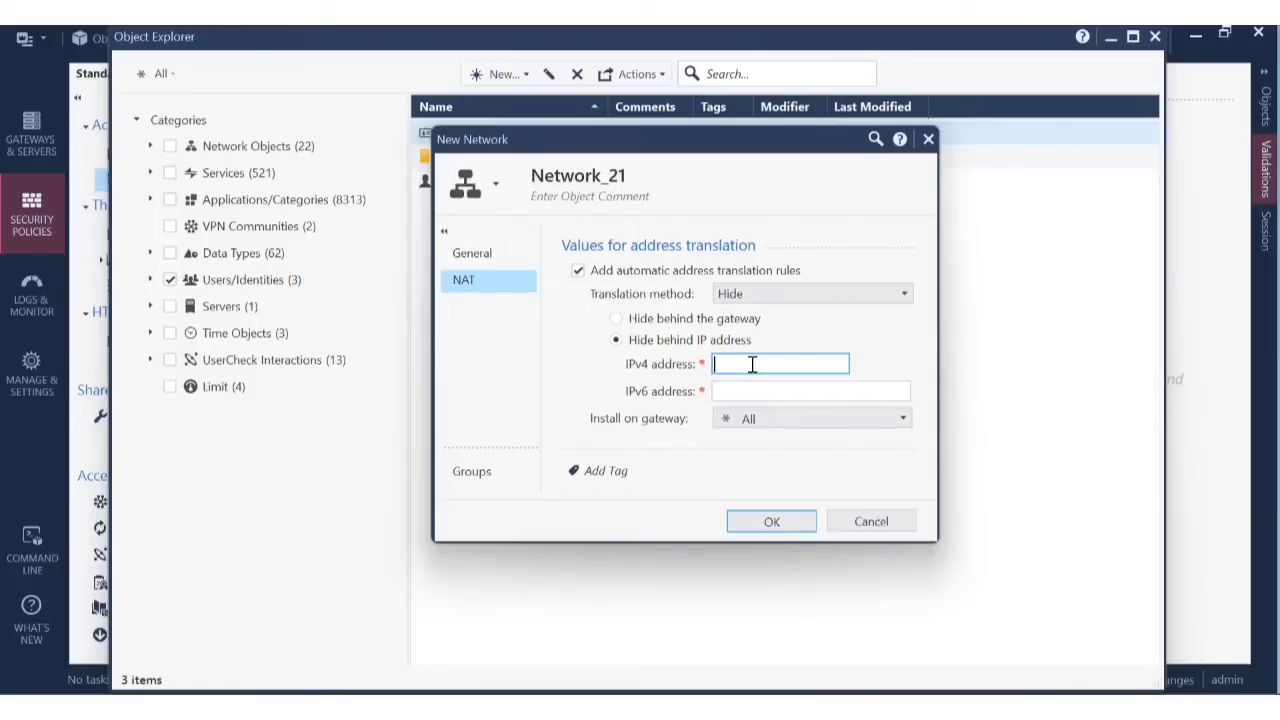
pyautogui.write('192.168.1.10124')
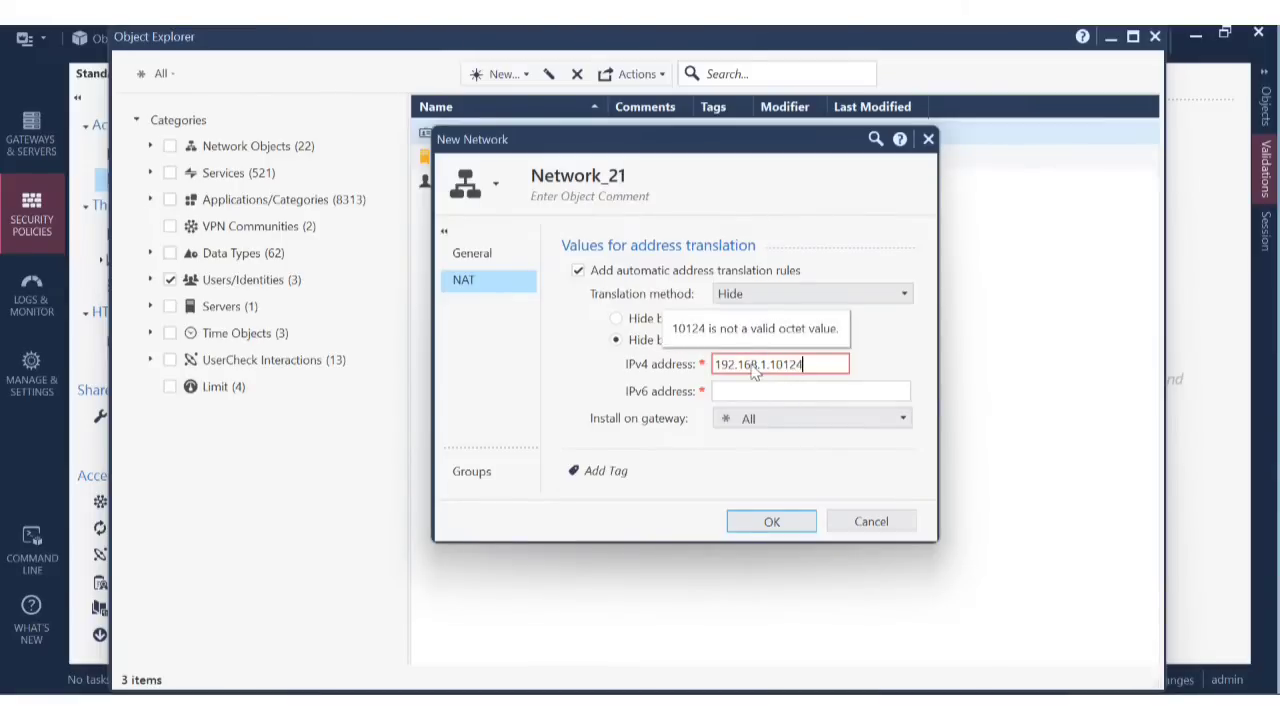
pyautogui.press('BackSpace')
pyautogui.press('BackSpace')
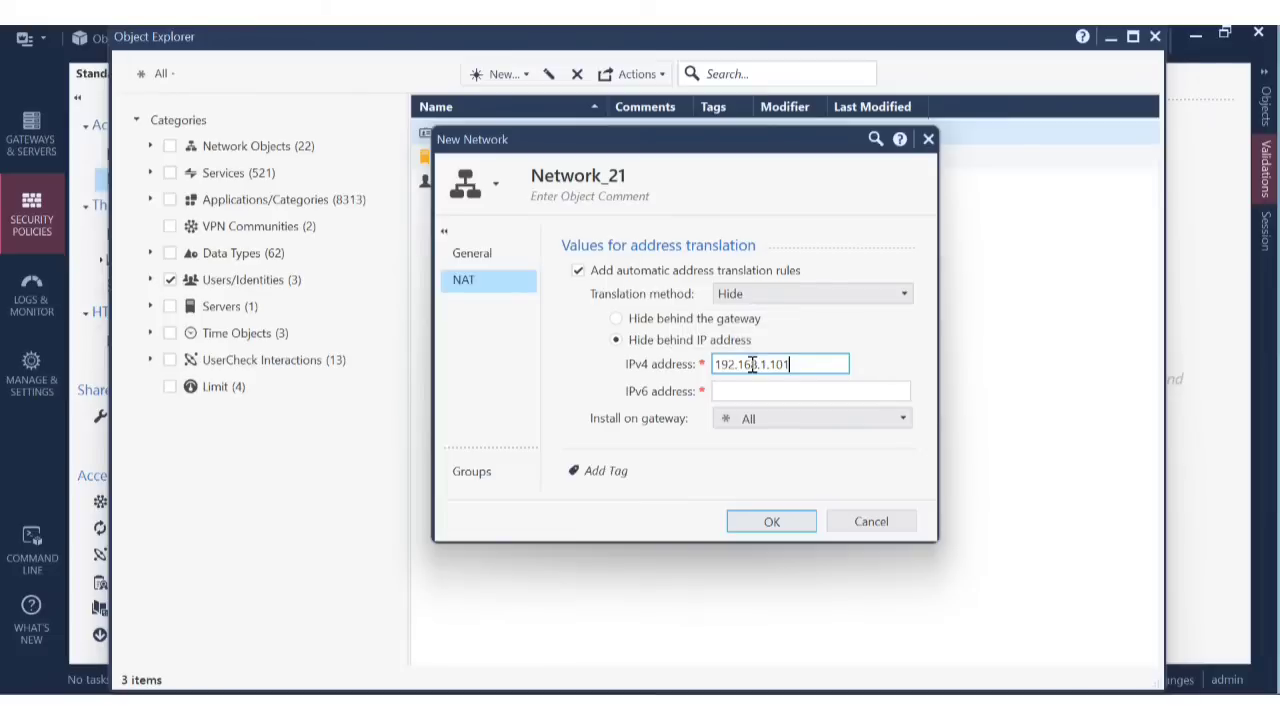
pyautogui.write('24')
pyautogui.press('BackSpace')
pyautogui.press('BackSpace')
pyautogui.press('BackSpace')
pyautogui.press('BackSpace')
pyautogui.write('60')
pyautogui.click(879, 327)
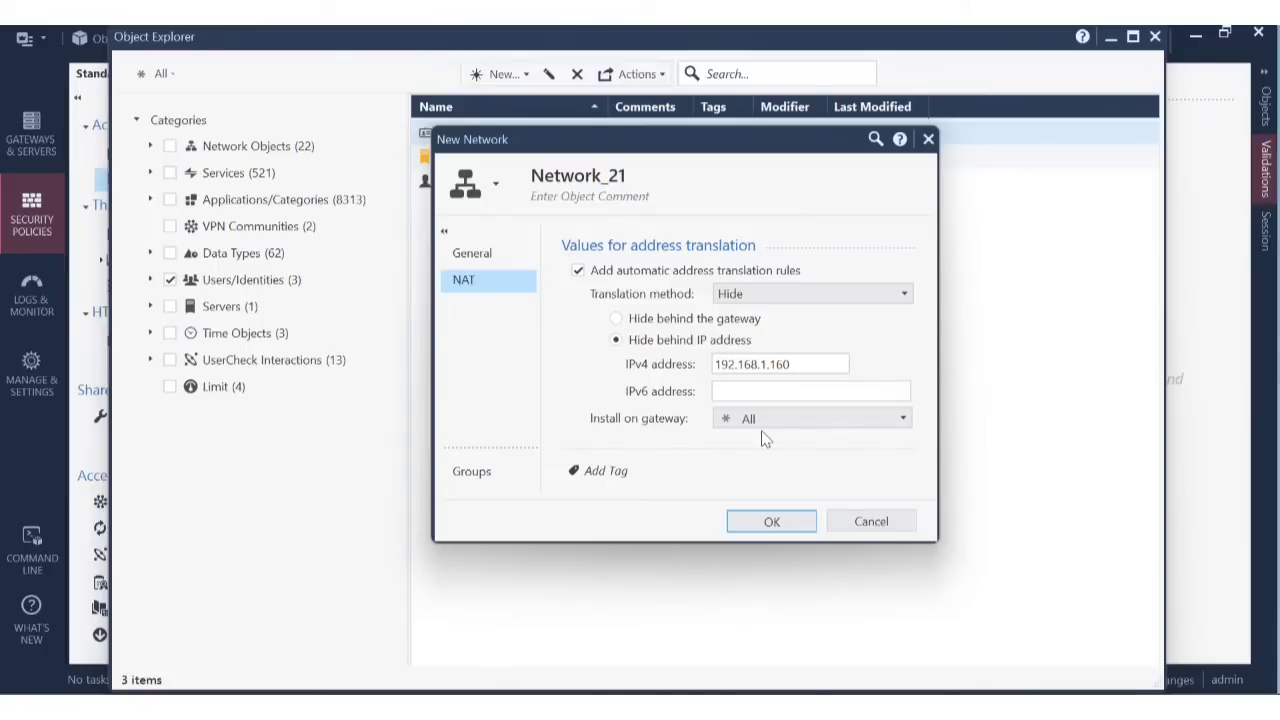
pyautogui.click(765, 527)
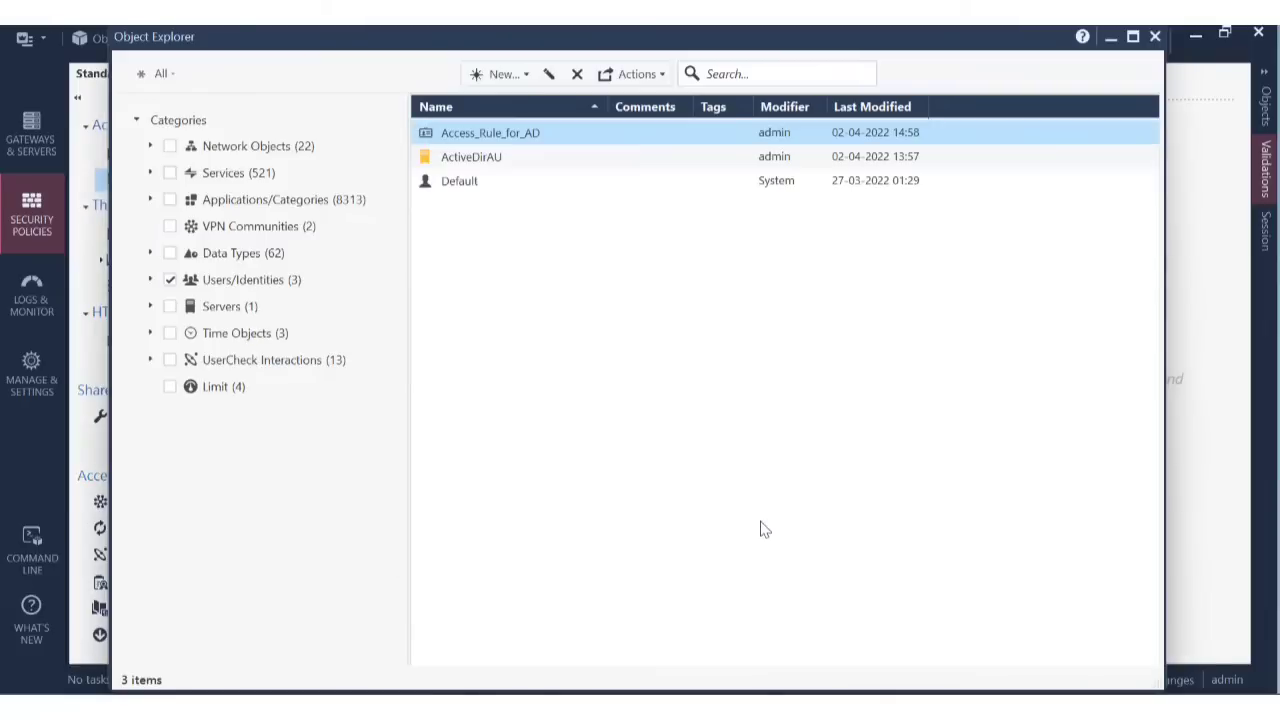
# Close Object Explorer and select NAT rules 4 and 5 for Network_21.
pyautogui.click(1155, 38)
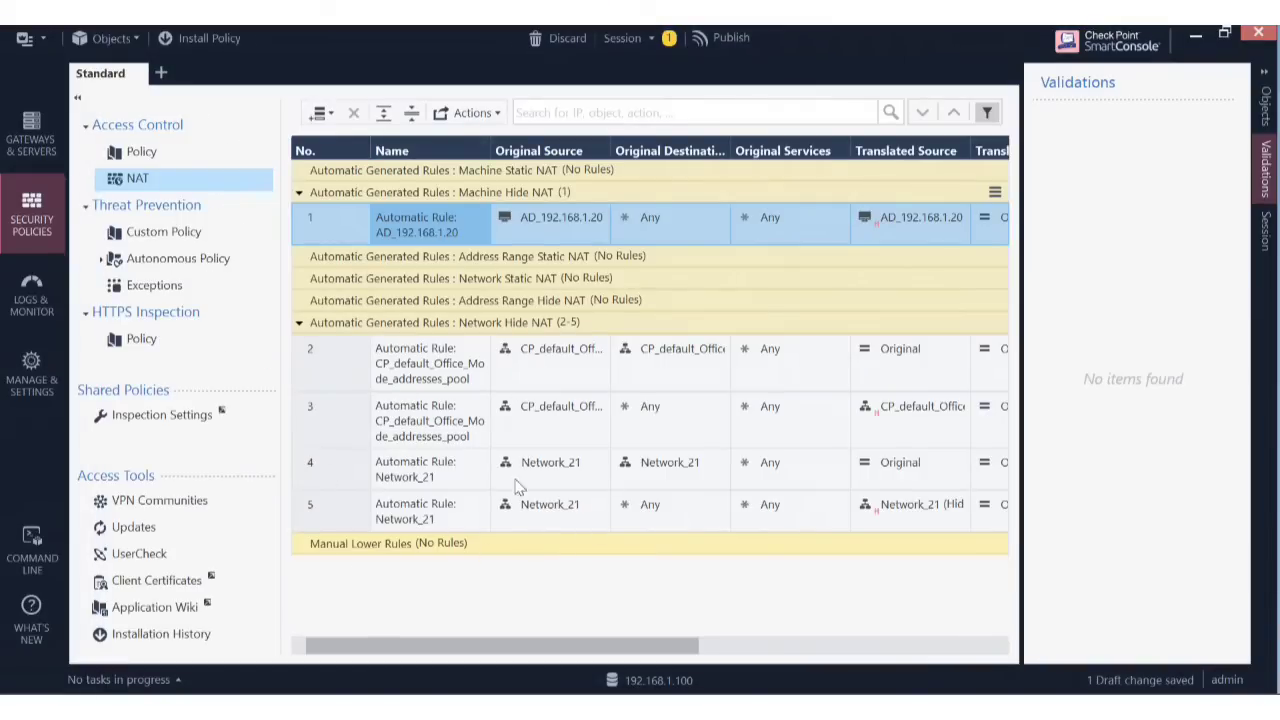
pyautogui.click(428, 472)
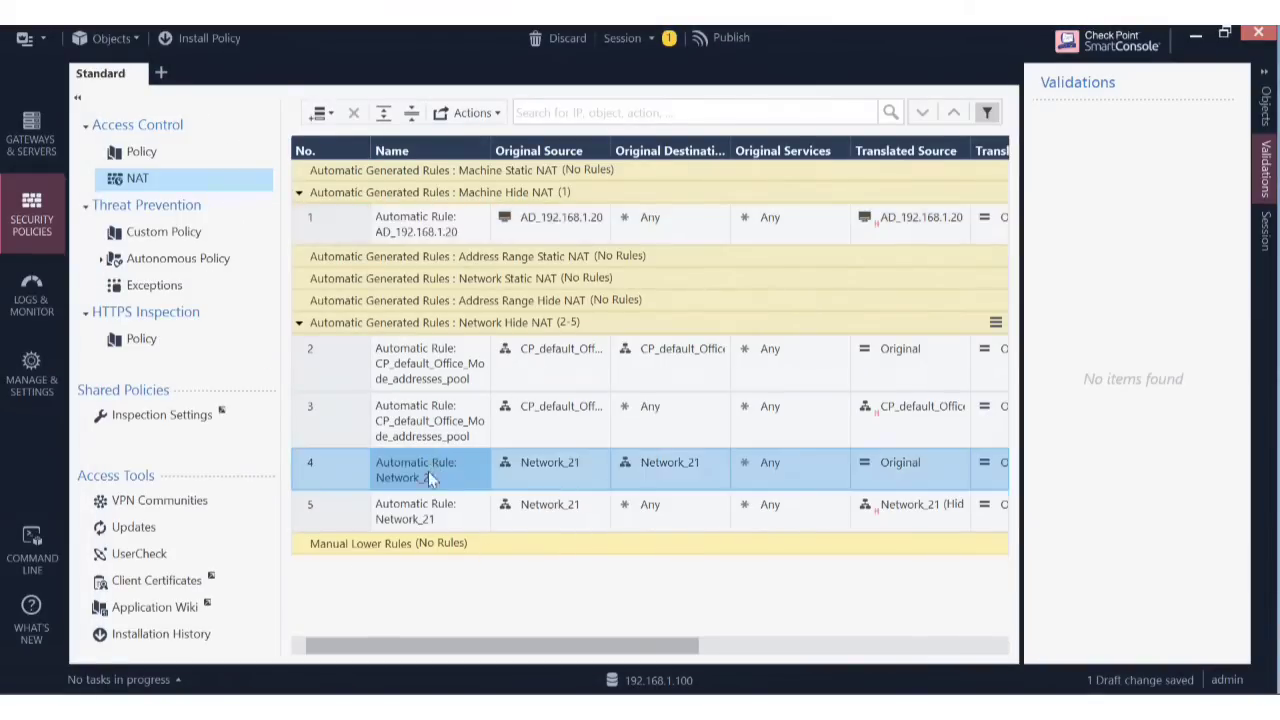
pyautogui.click(446, 521)
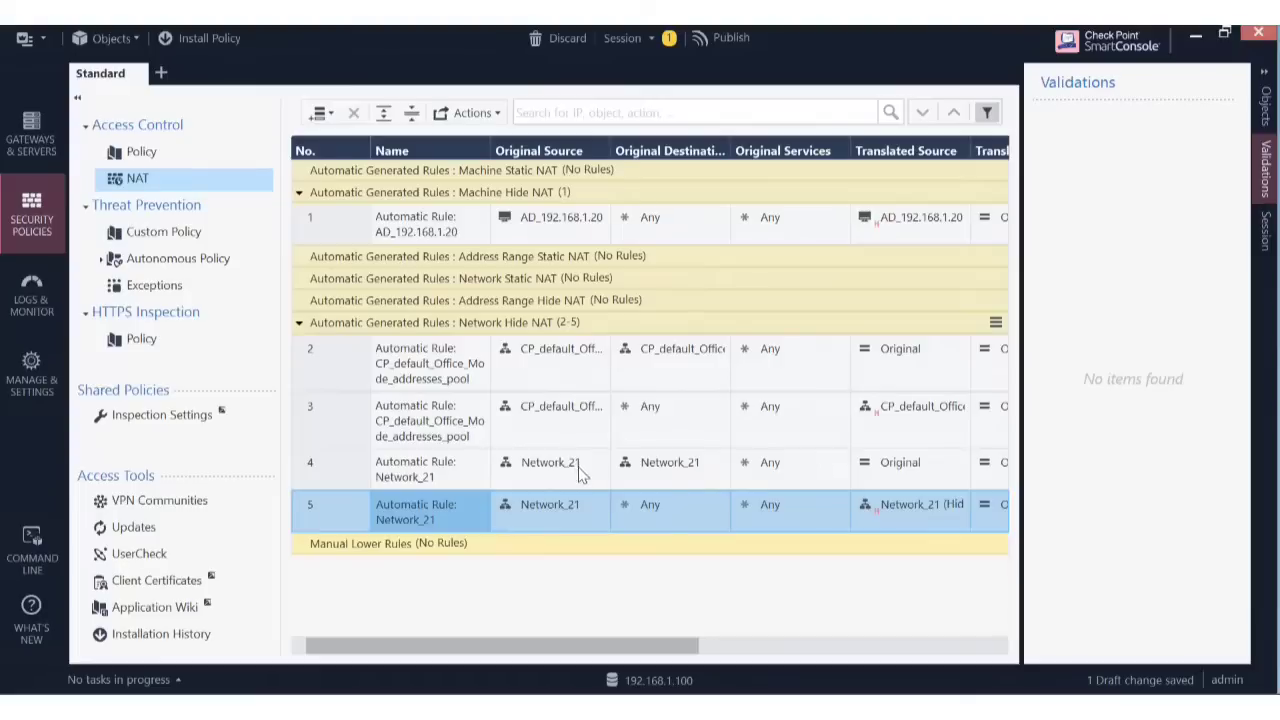
# Scroll the NAT table sideways to inspect the Translated columns of the Network_21 rules.
pyautogui.moveTo(583, 469)
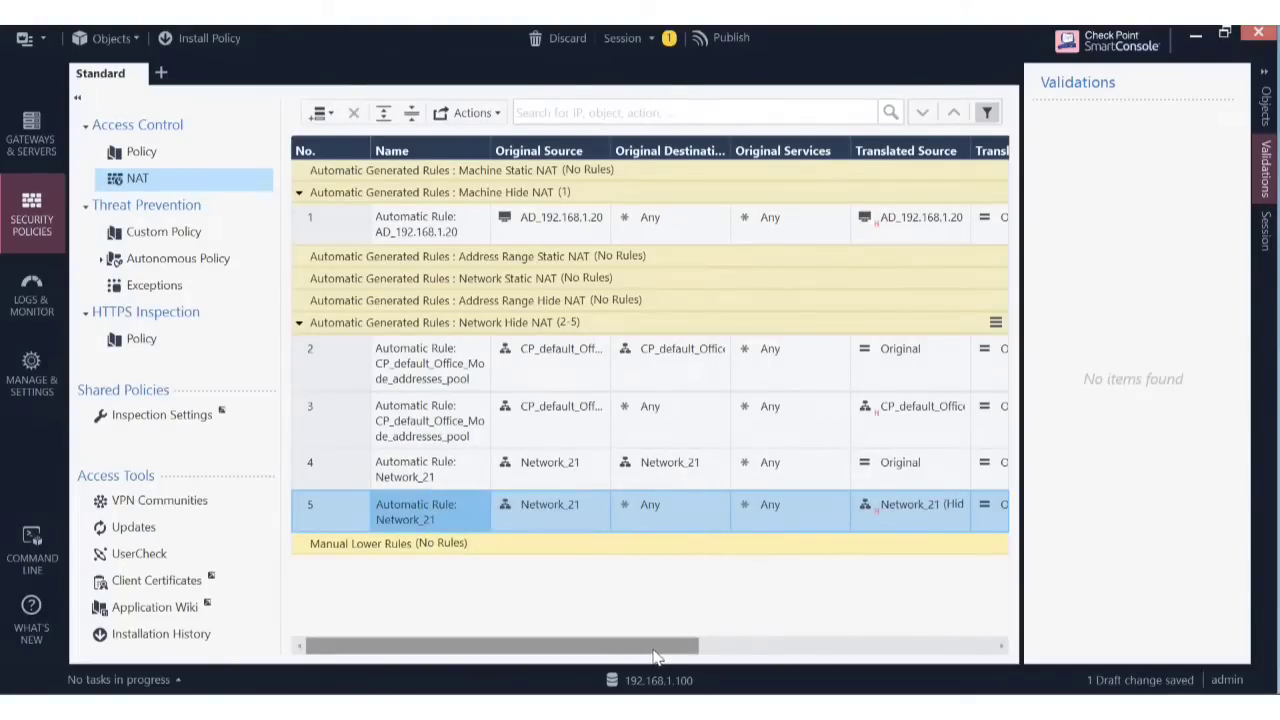
pyautogui.moveTo(655, 655); pyautogui.dragTo(929, 674)
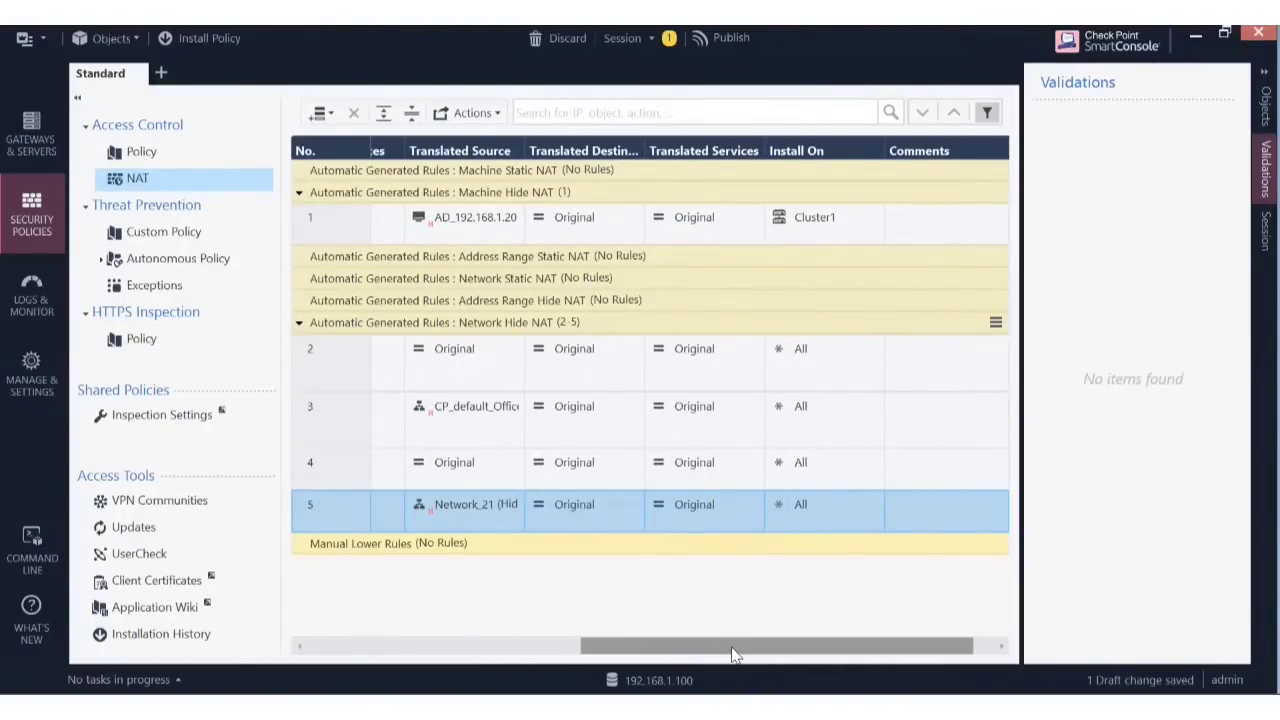
pyautogui.moveTo(735, 655); pyautogui.dragTo(438, 658)
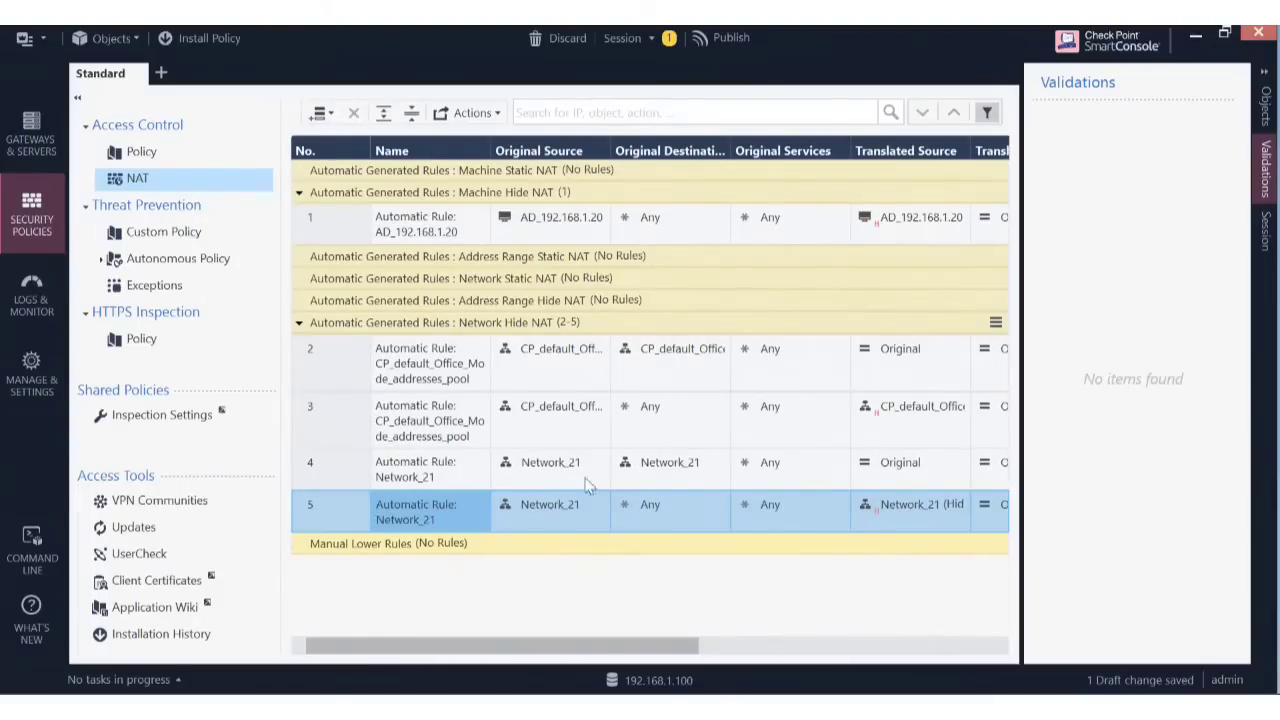
pyautogui.moveTo(688, 465)
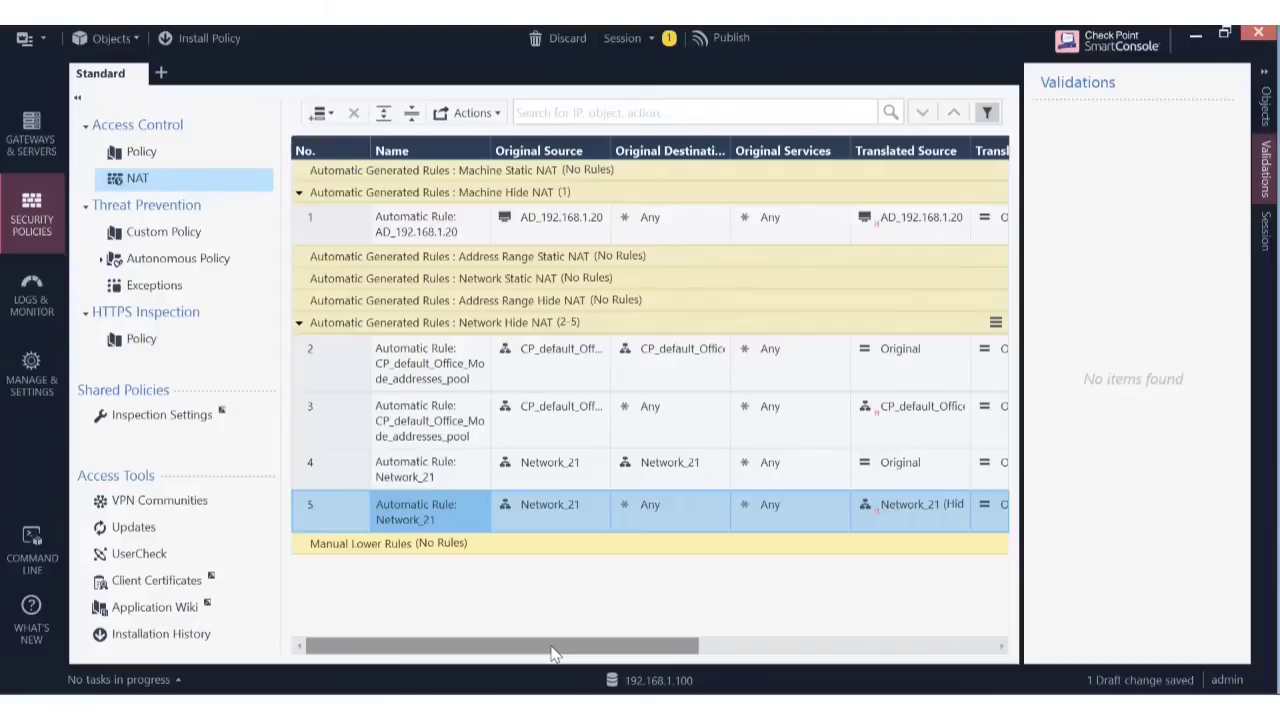
pyautogui.moveTo(553, 652); pyautogui.dragTo(694, 652)
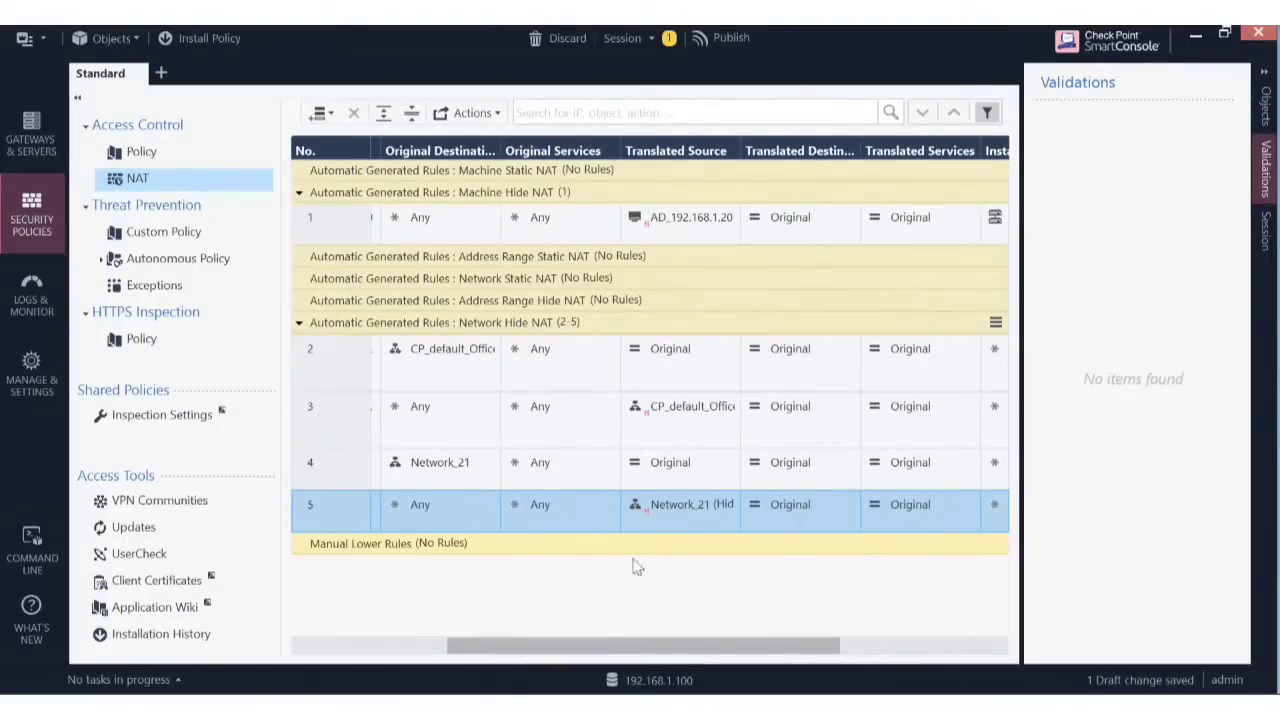
pyautogui.moveTo(605, 646); pyautogui.dragTo(393, 662)
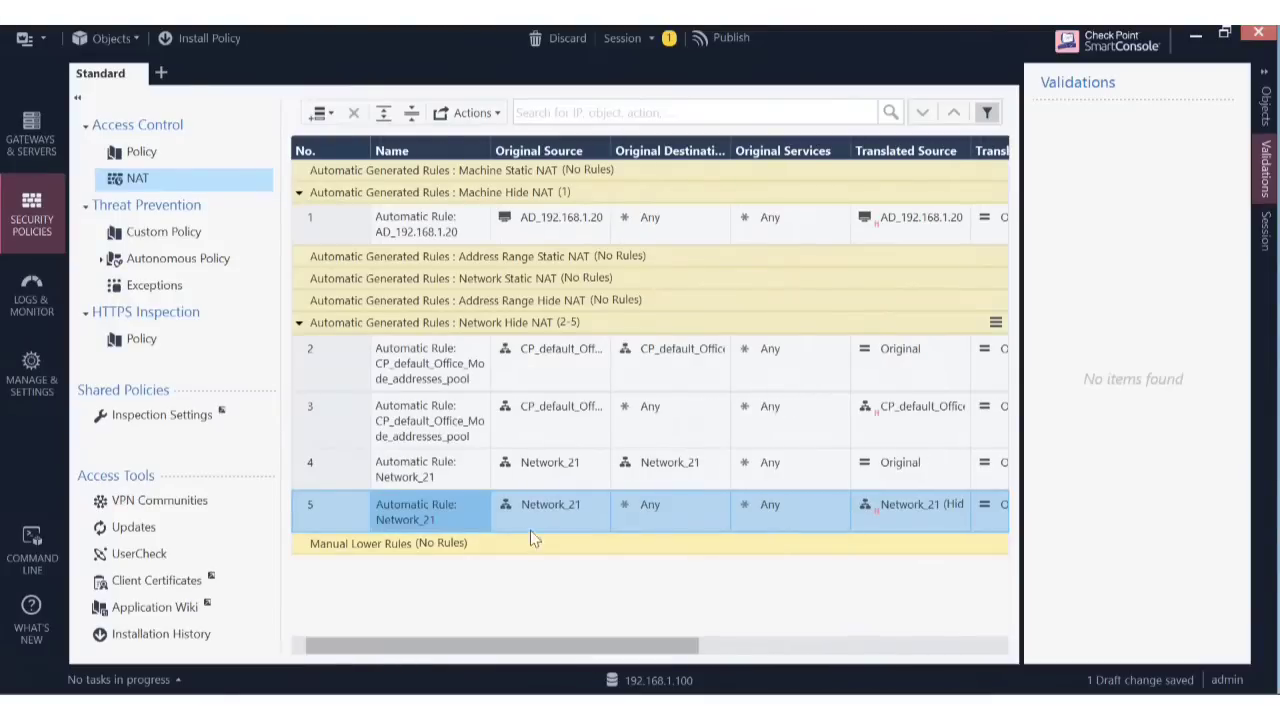
pyautogui.moveTo(555, 513)
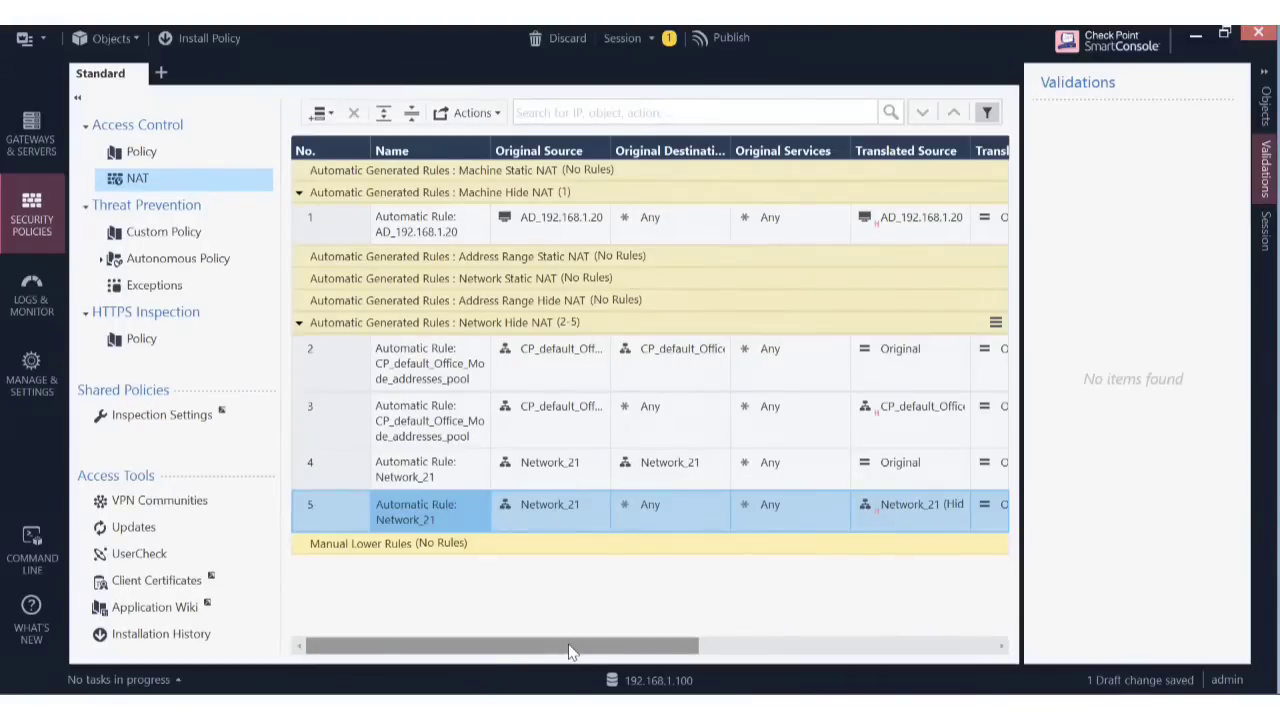
pyautogui.moveTo(566, 650); pyautogui.dragTo(749, 676)
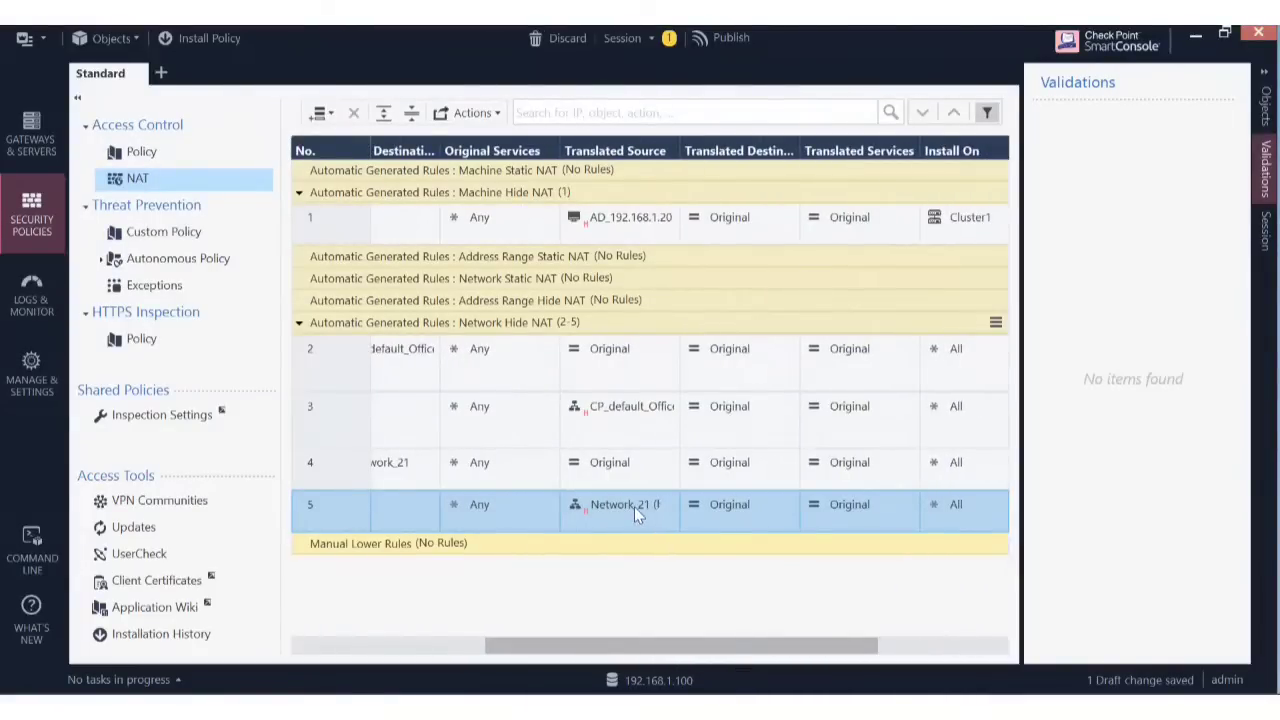
pyautogui.moveTo(634, 507)
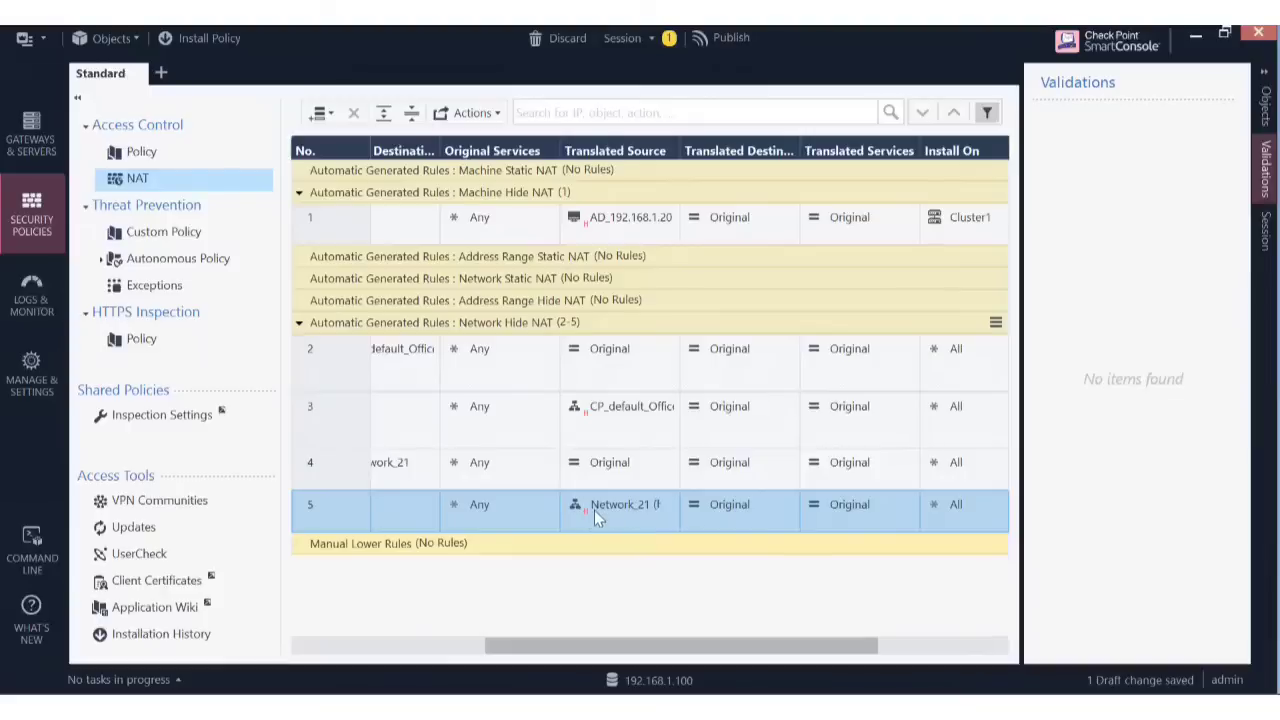
pyautogui.click(602, 506)
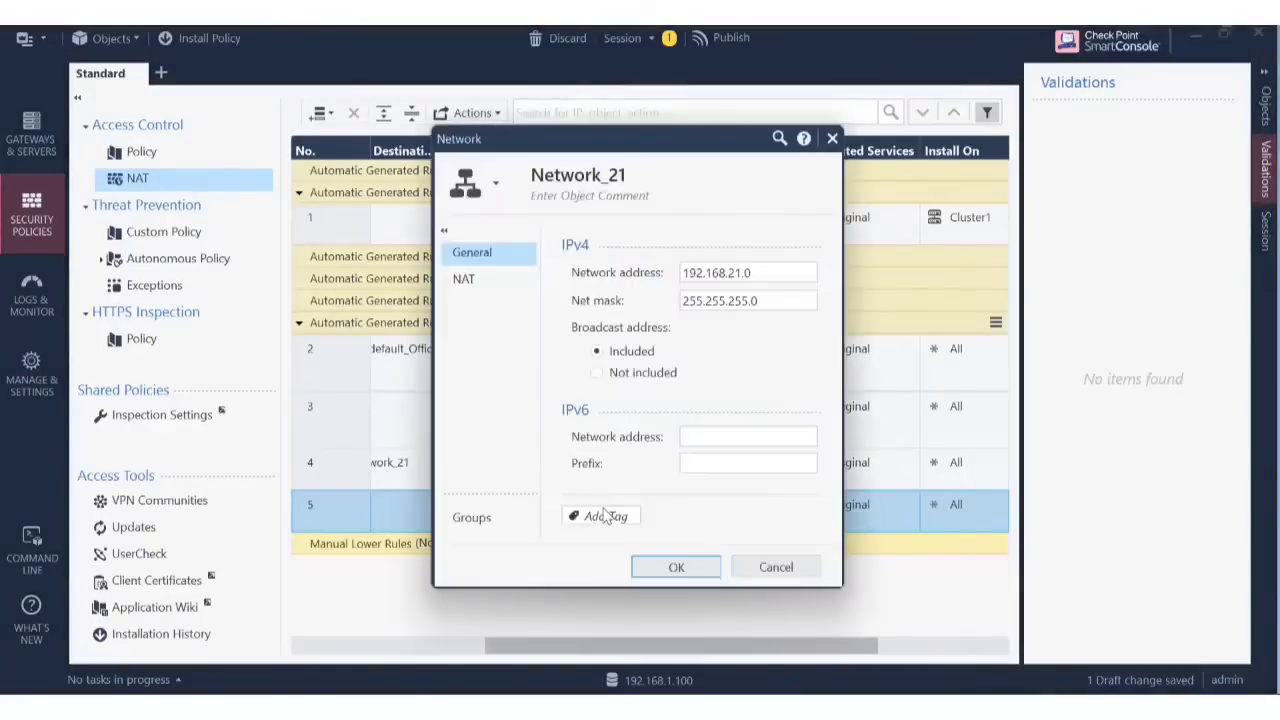
pyautogui.click(489, 282)
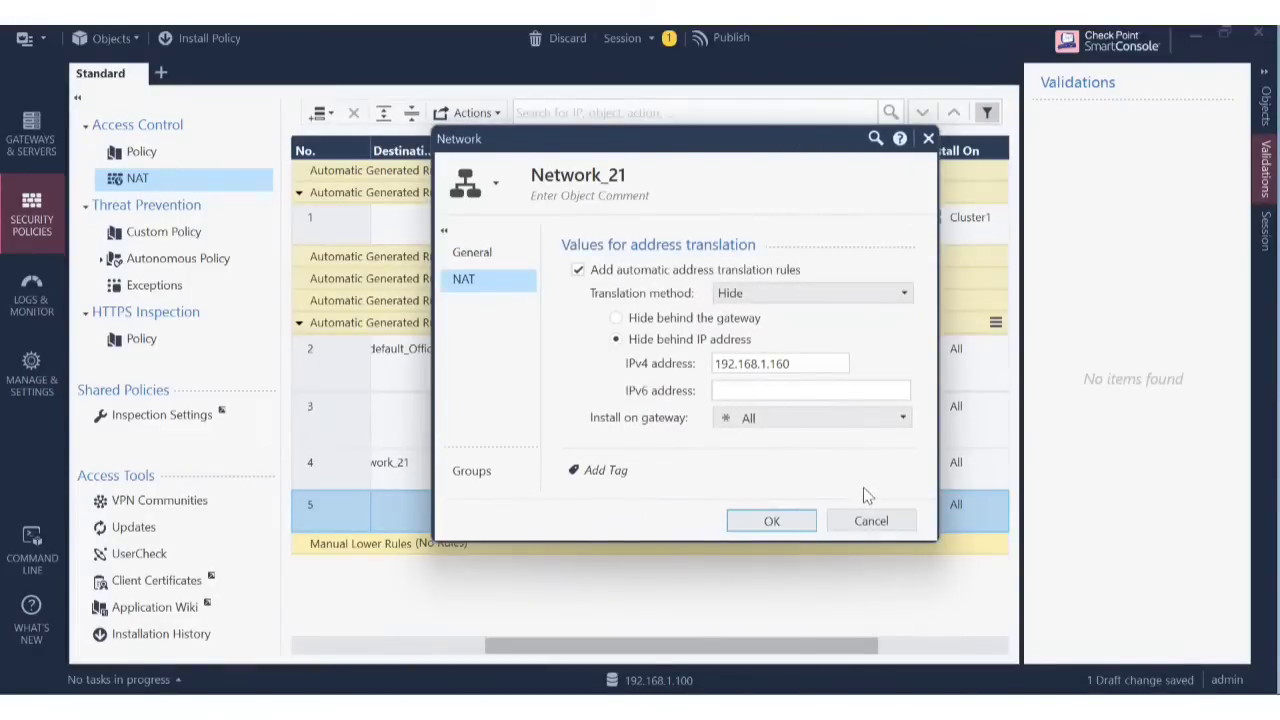
pyautogui.click(871, 522)
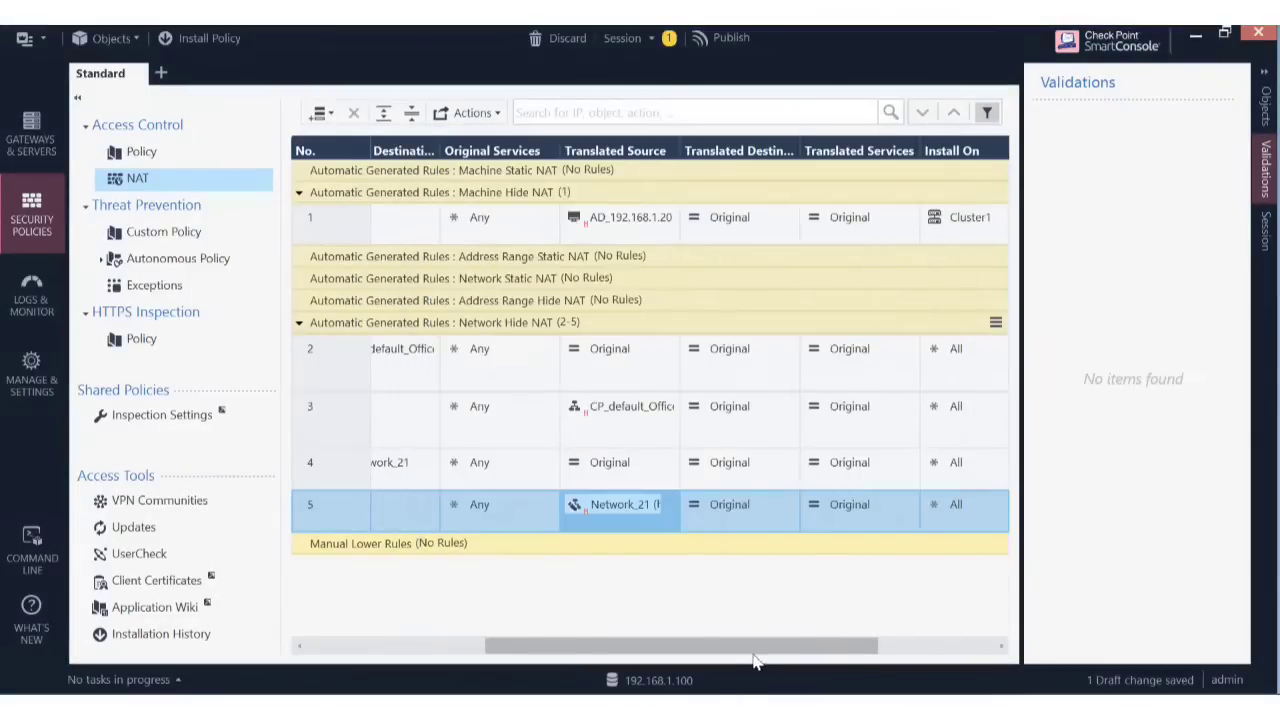
pyautogui.moveTo(791, 647); pyautogui.dragTo(1010, 660)
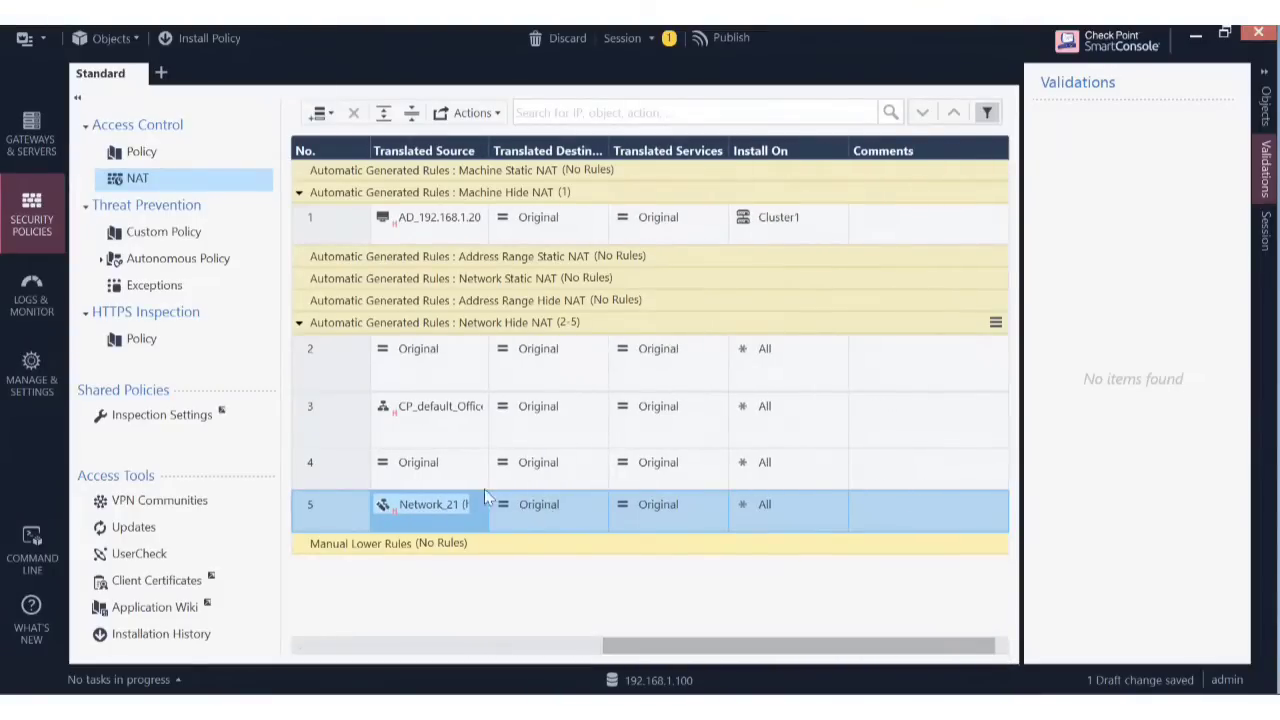
pyautogui.moveTo(729, 651); pyautogui.dragTo(386, 666)
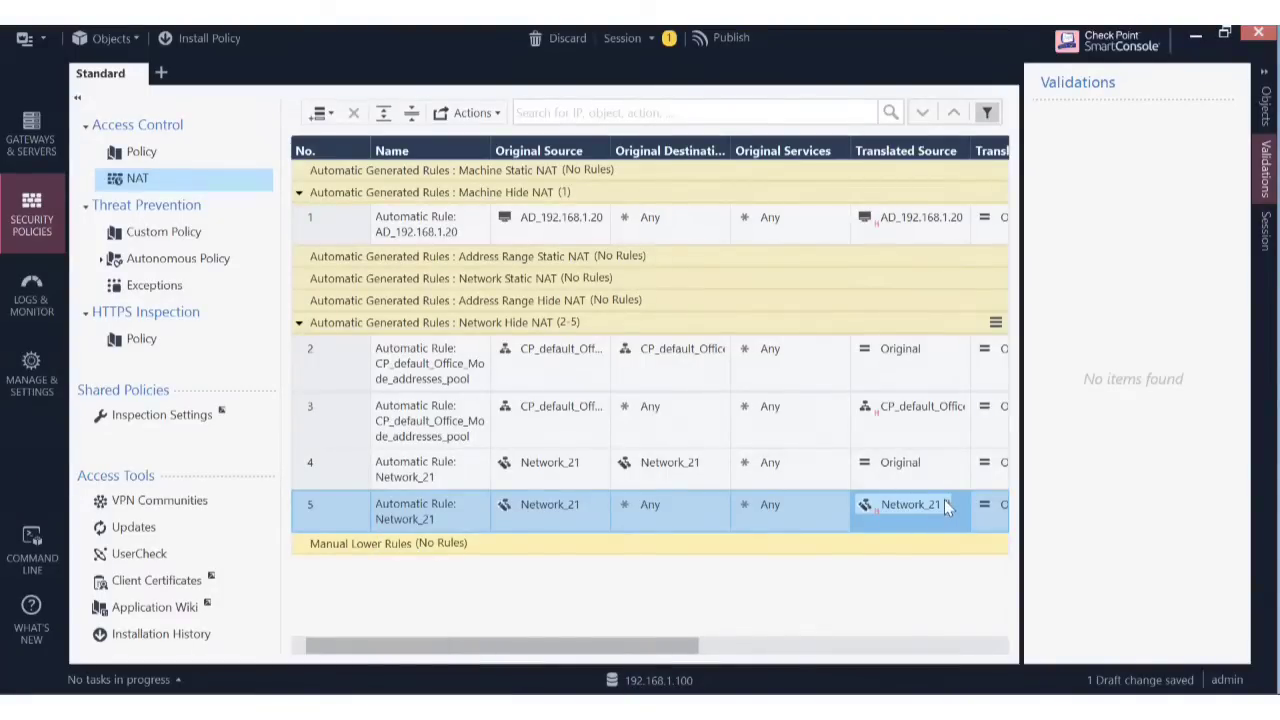
pyautogui.moveTo(662, 650); pyautogui.dragTo(880, 654)
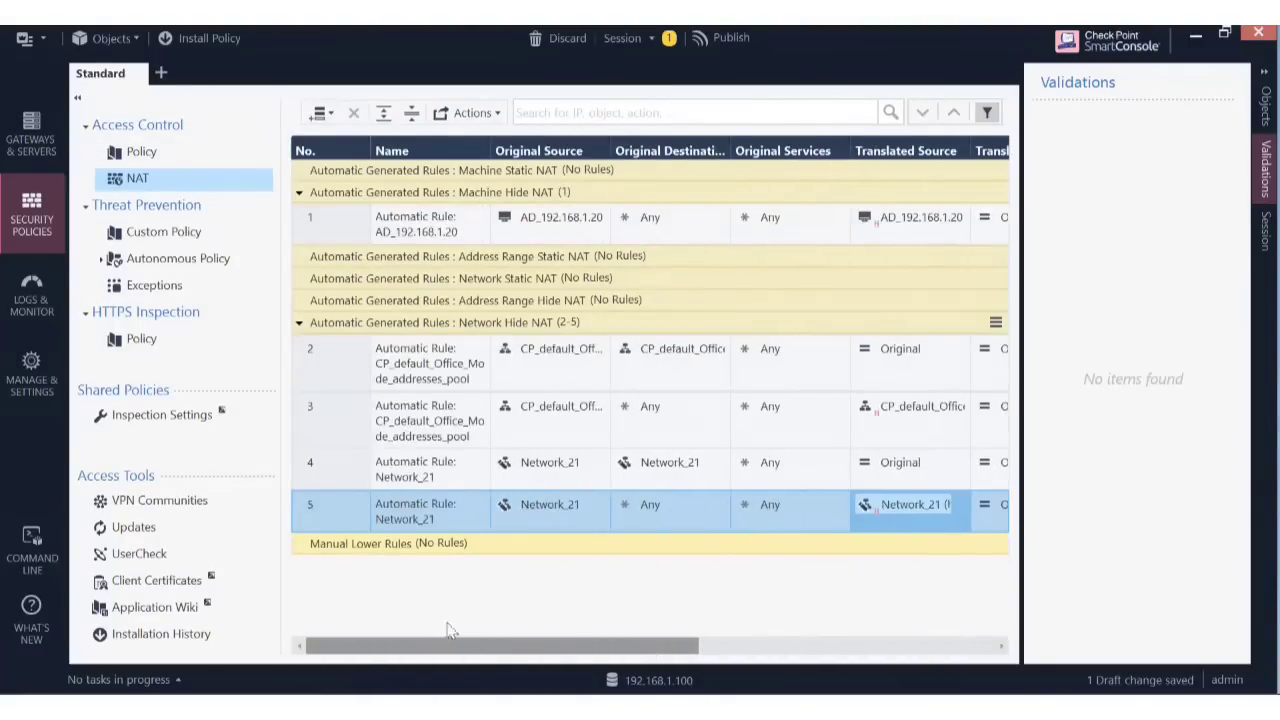
pyautogui.moveTo(552, 512)
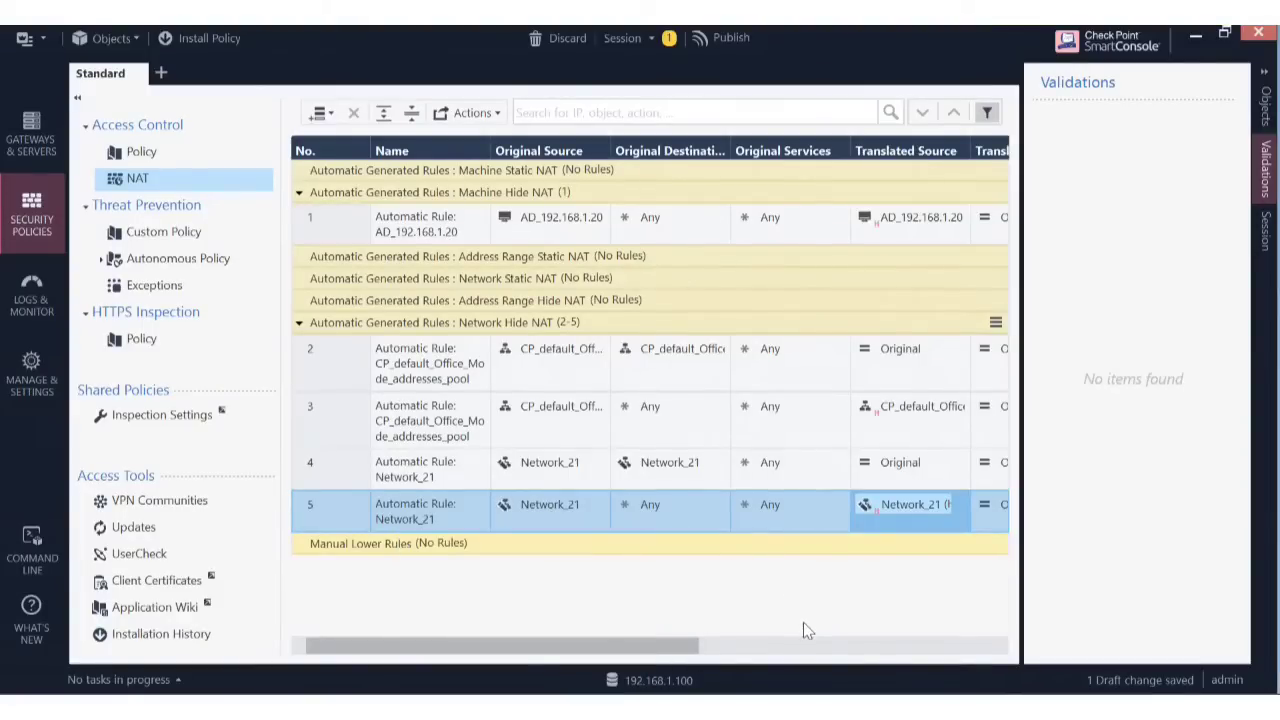
pyautogui.click(561, 507)
pyautogui.doubleClick(561, 507)
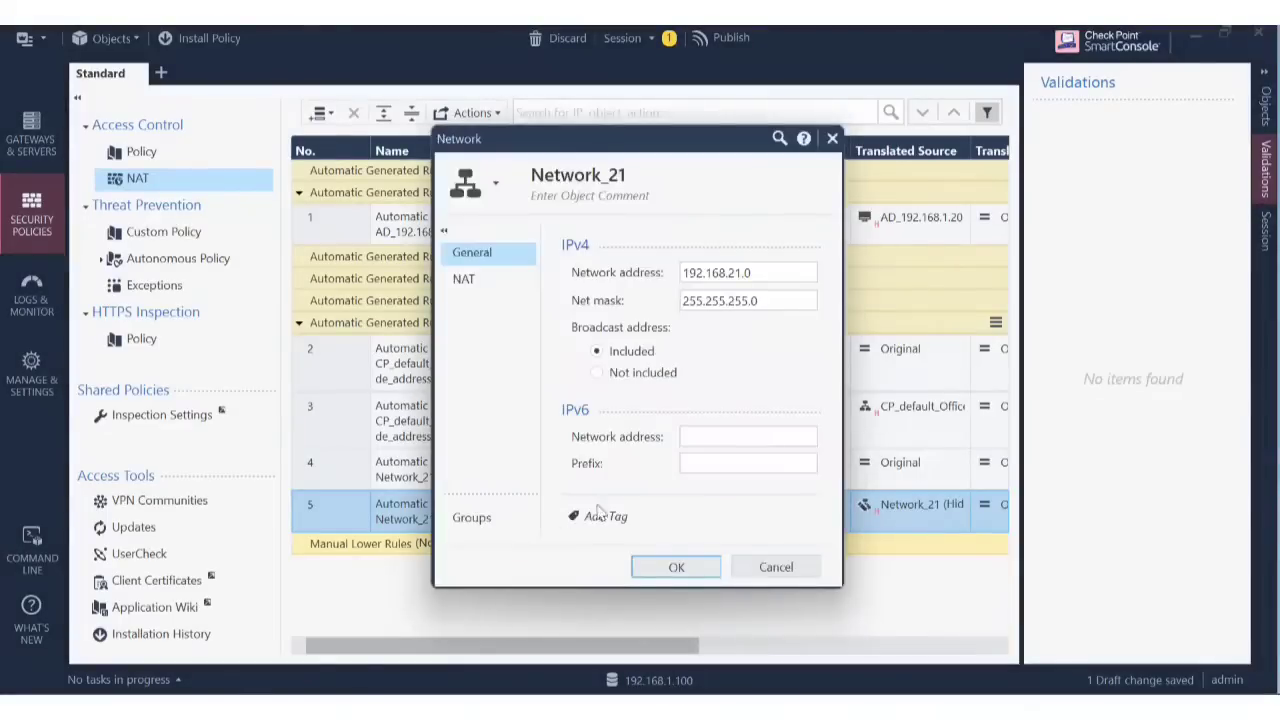
pyautogui.click(776, 567)
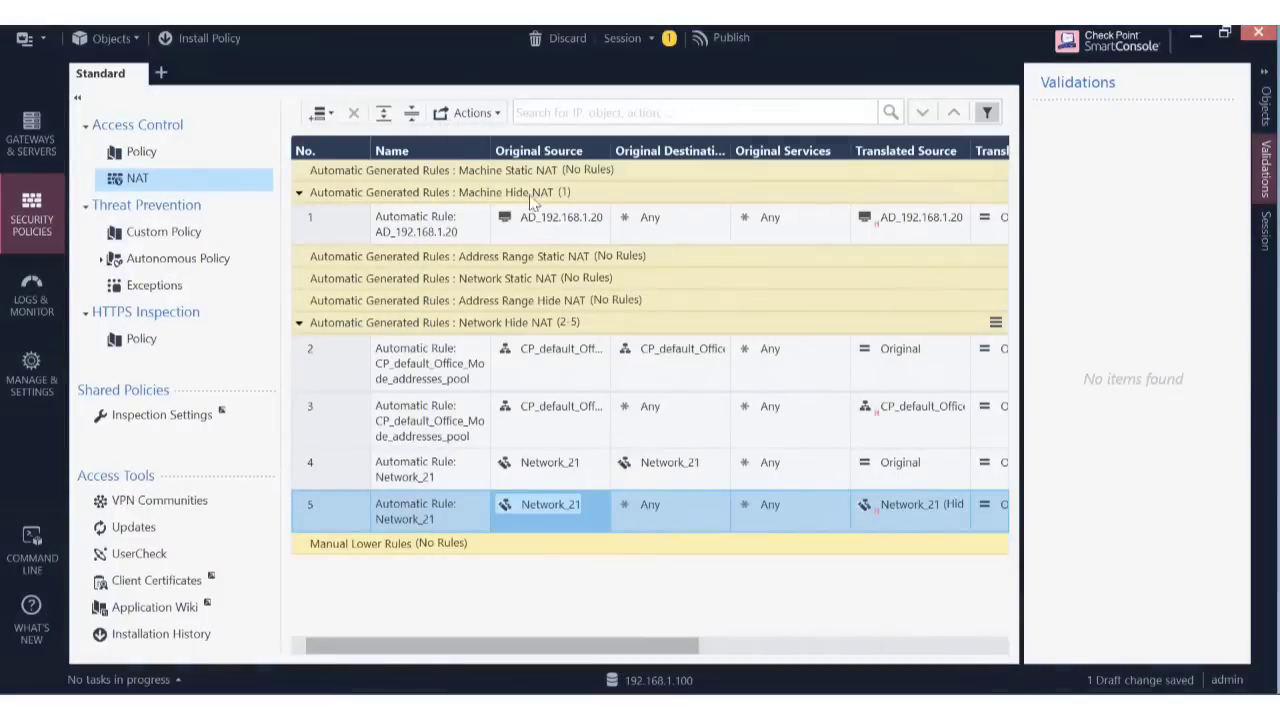
pyautogui.click(558, 227)
# Change AD_192.168.1.20's Hide NAT to hide behind the gateway and save the host.
pyautogui.doubleClick(555, 218)
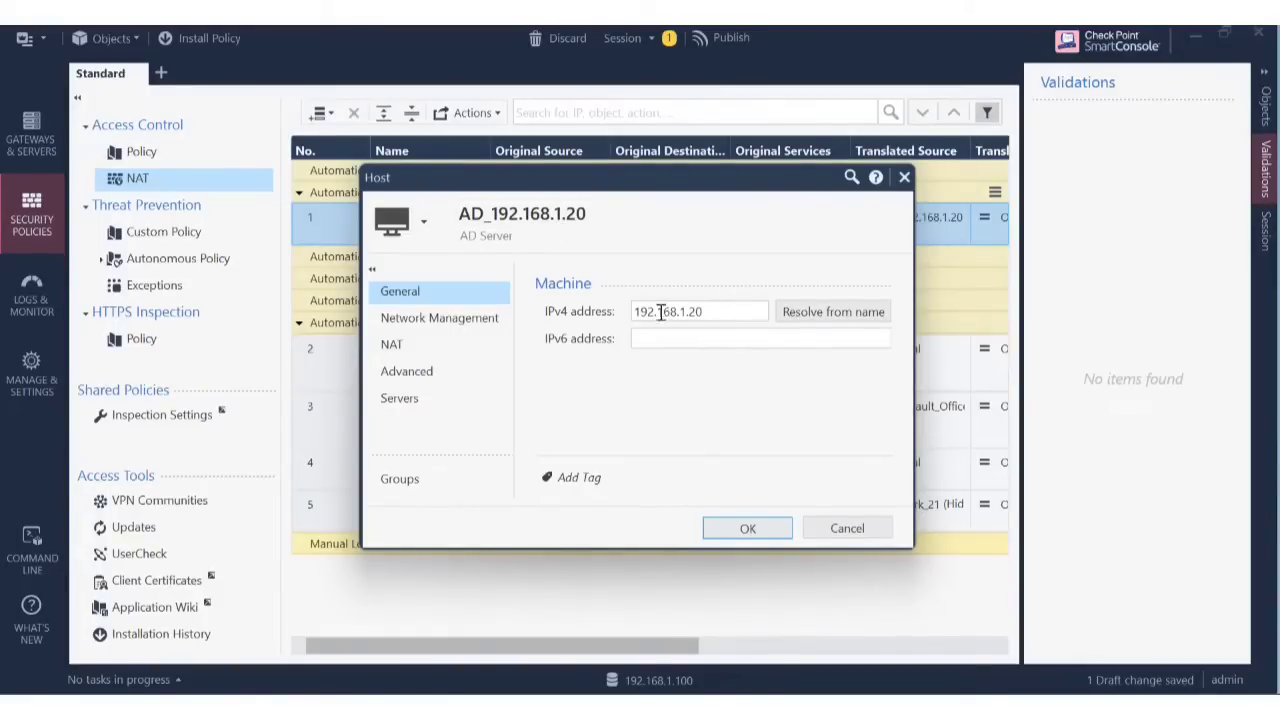
pyautogui.click(438, 345)
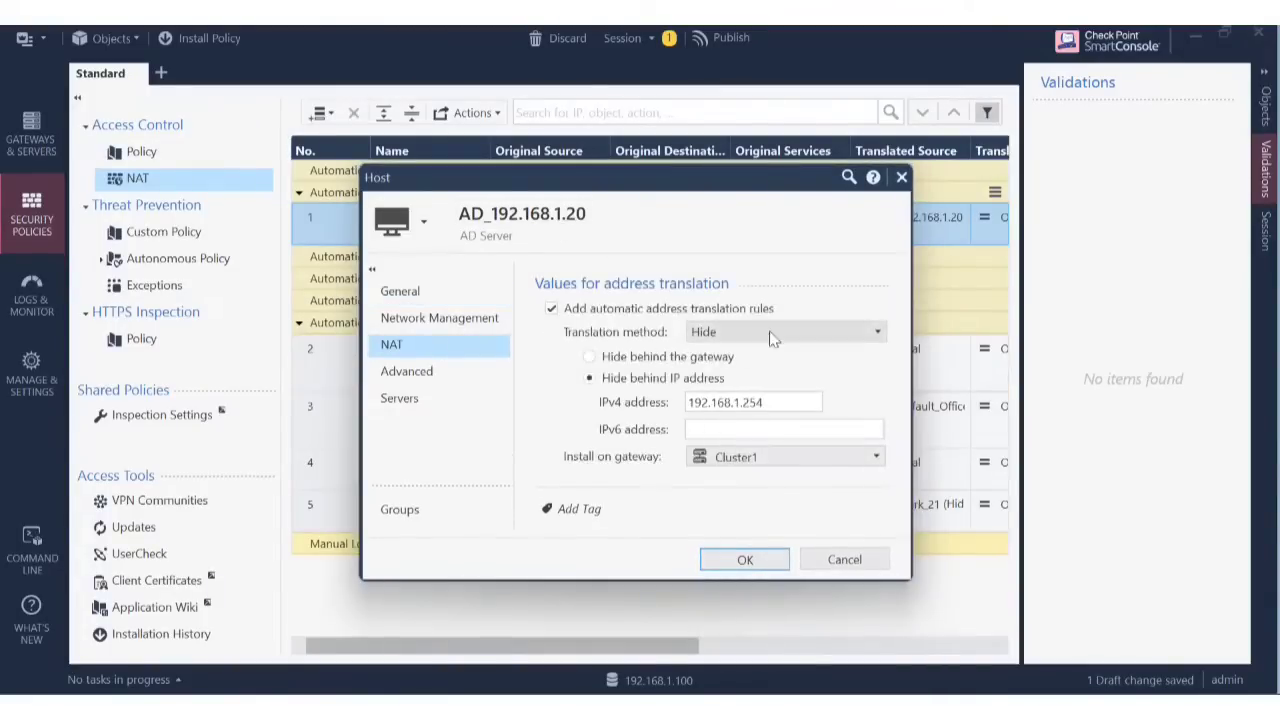
pyautogui.click(805, 327)
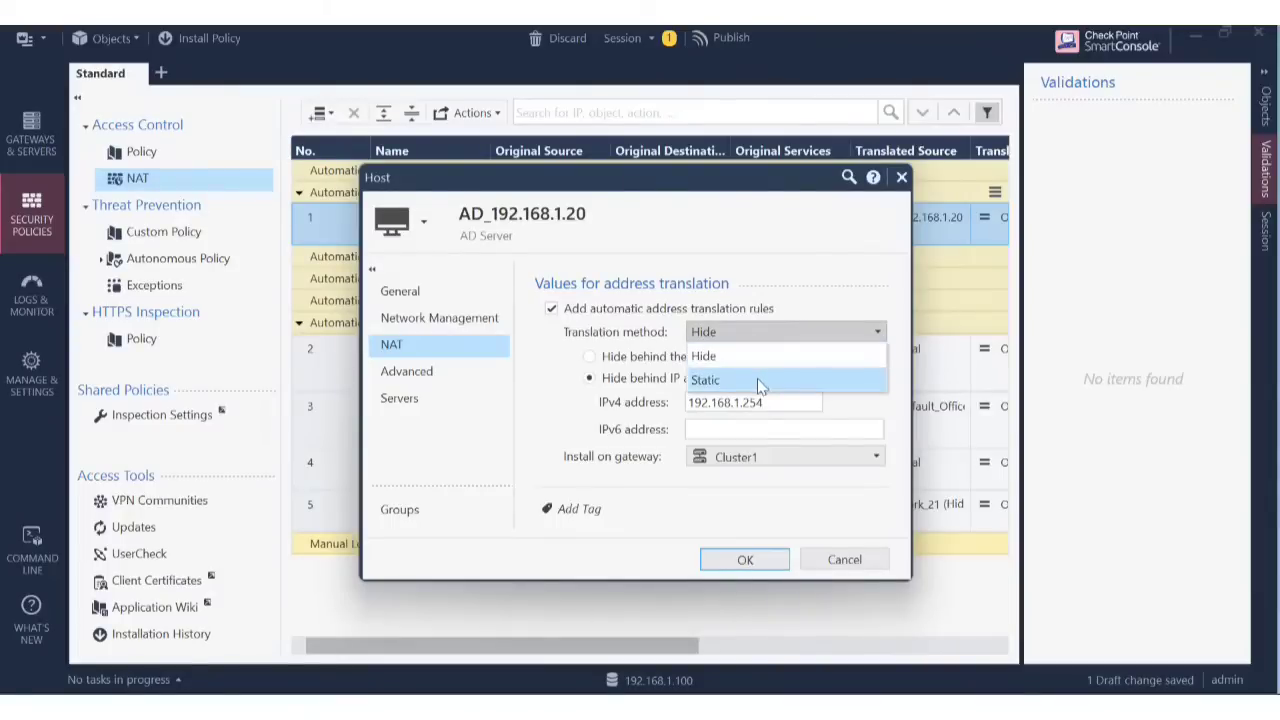
pyautogui.click(815, 328)
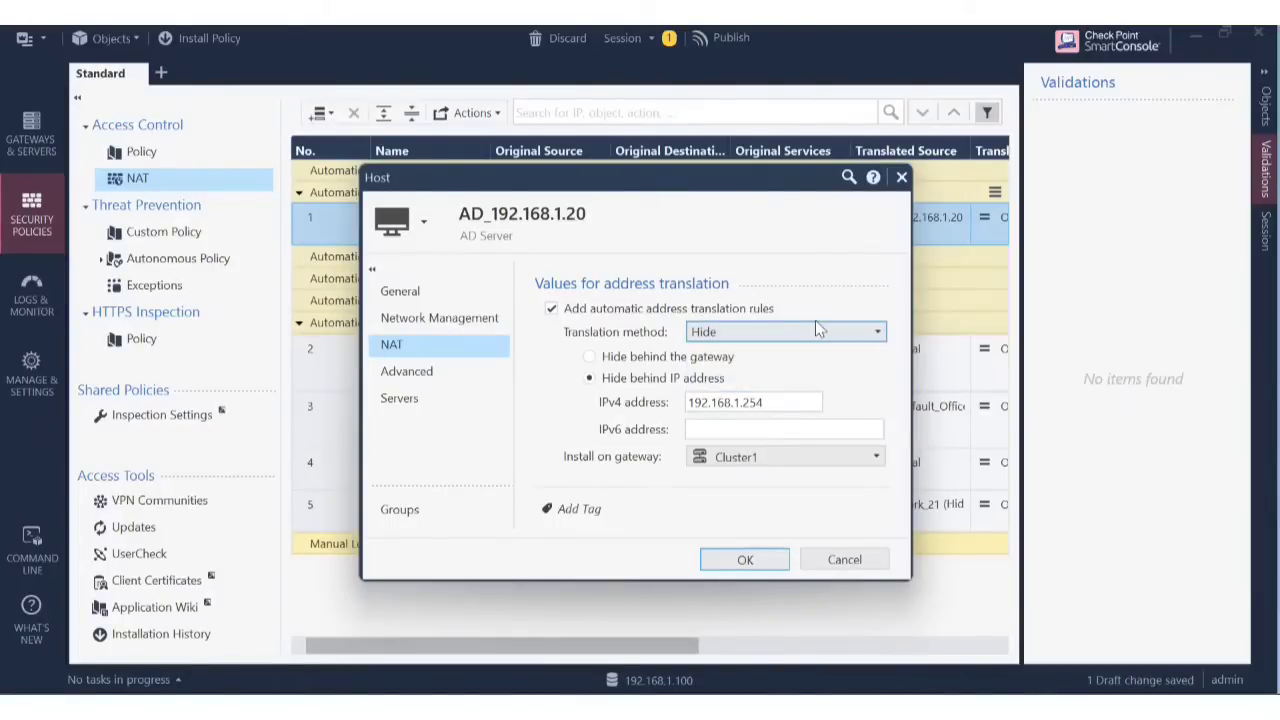
pyautogui.click(692, 358)
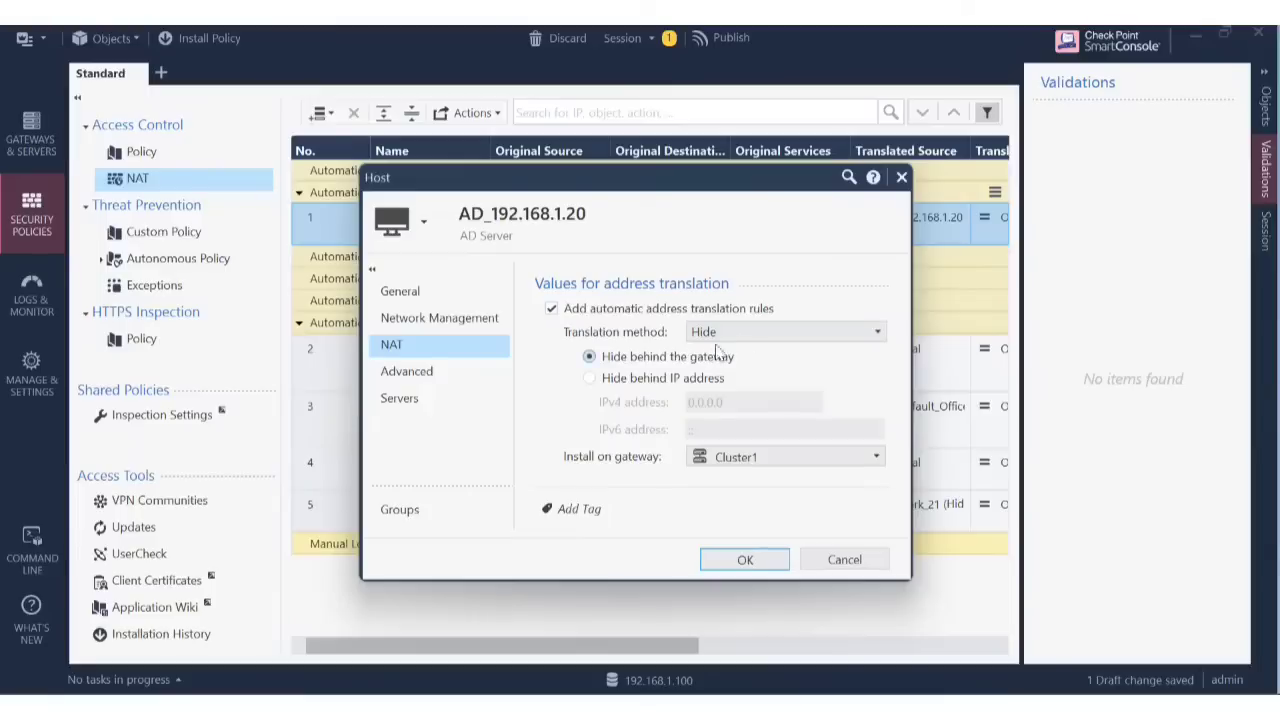
pyautogui.click(775, 334)
pyautogui.click(777, 340)
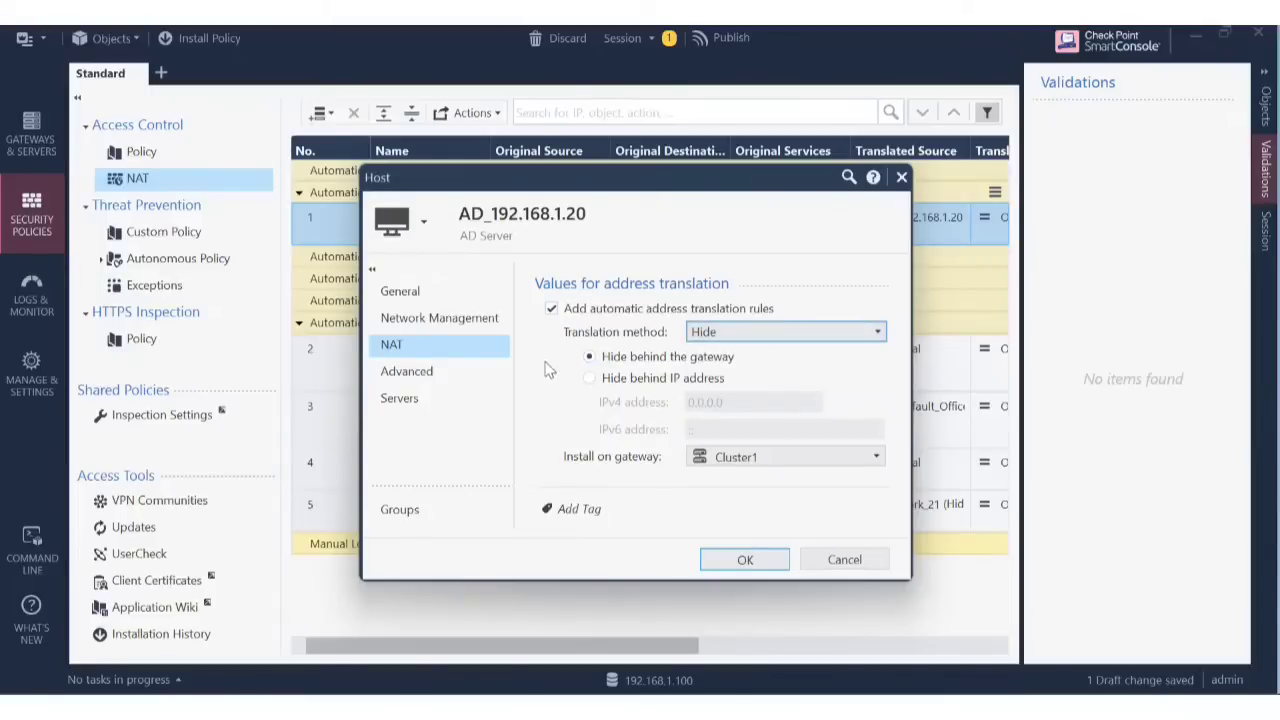
pyautogui.click(742, 557)
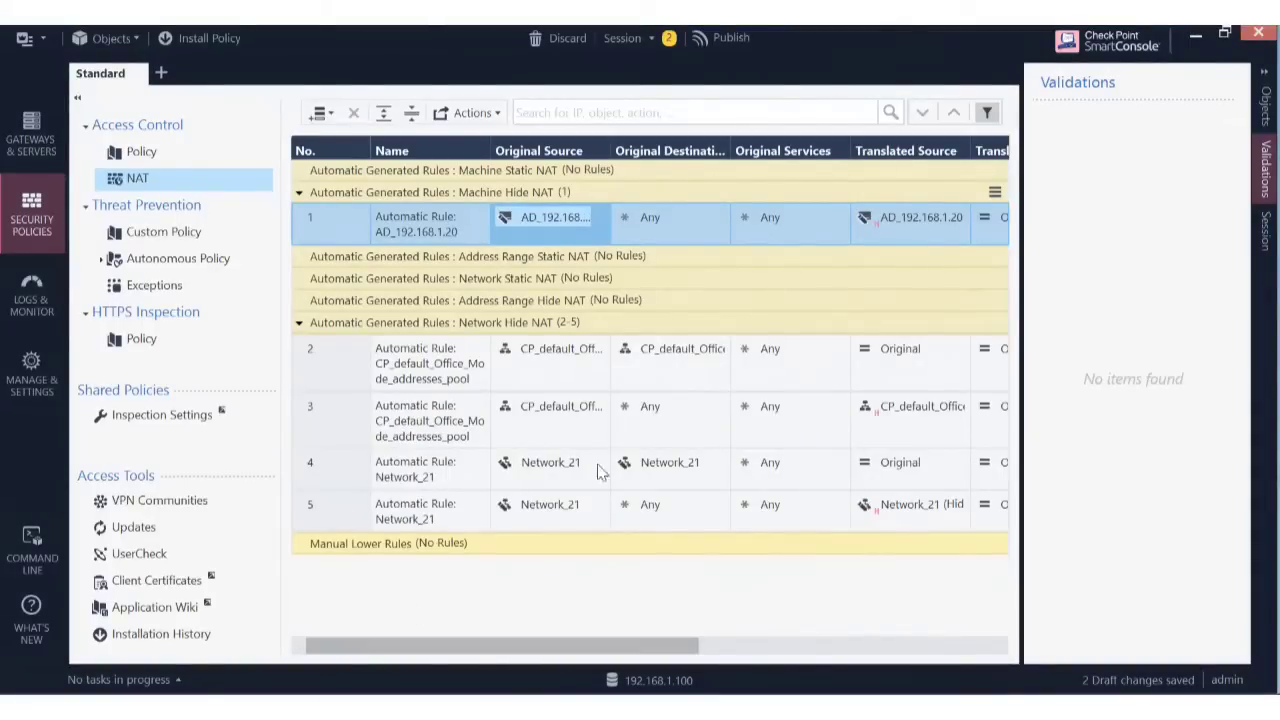
# Open rule 4's Network_21 properties and close them without changes.
pyautogui.click(558, 462)
pyautogui.doubleClick(558, 462)
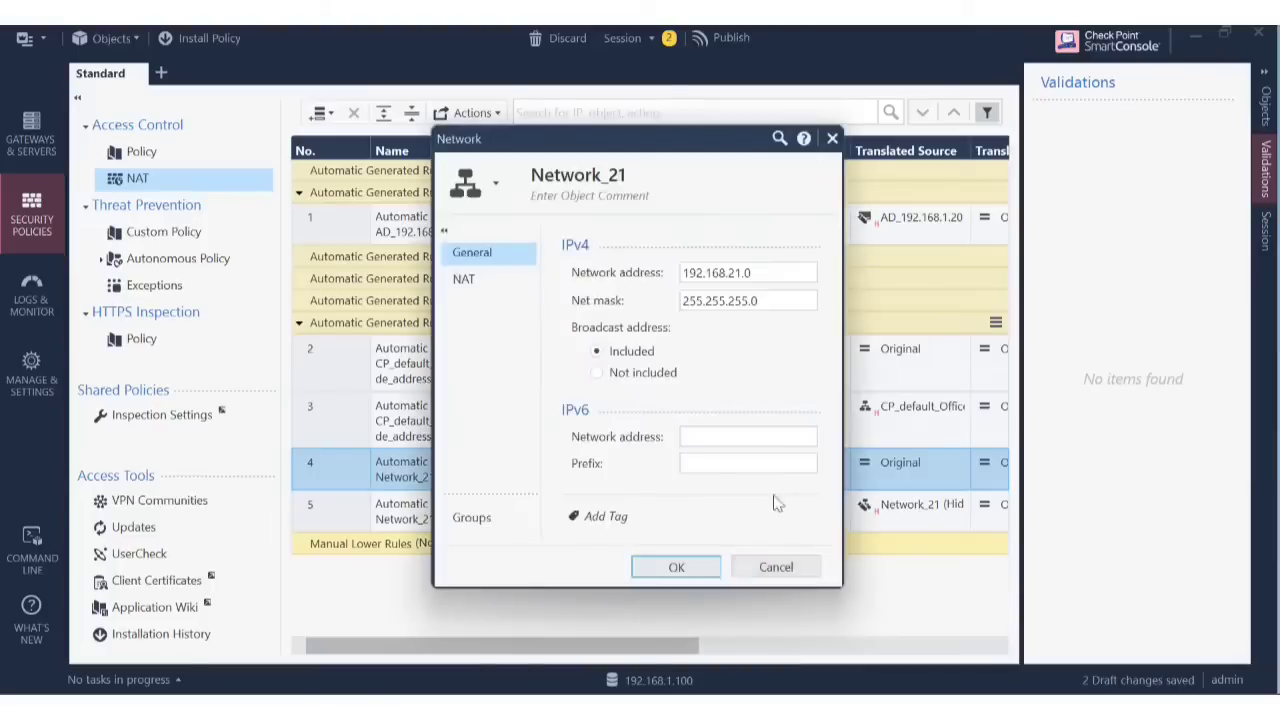
pyautogui.click(812, 568)
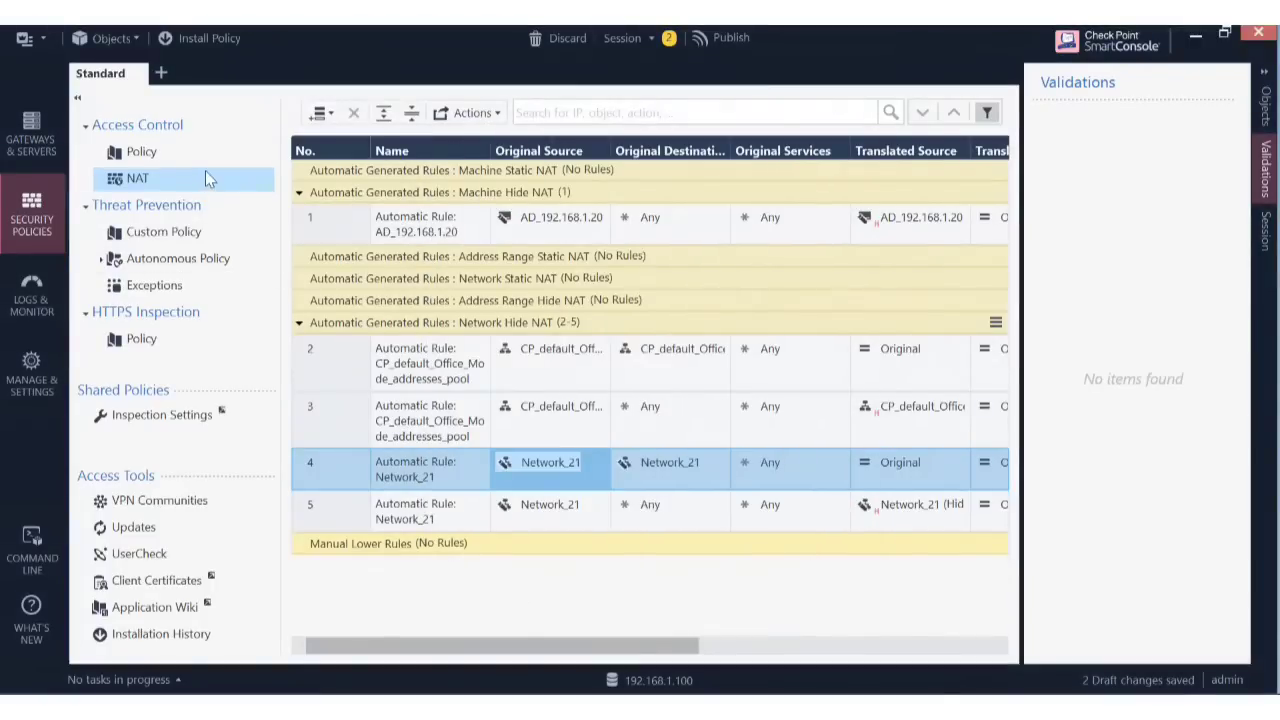
pyautogui.click(46, 35)
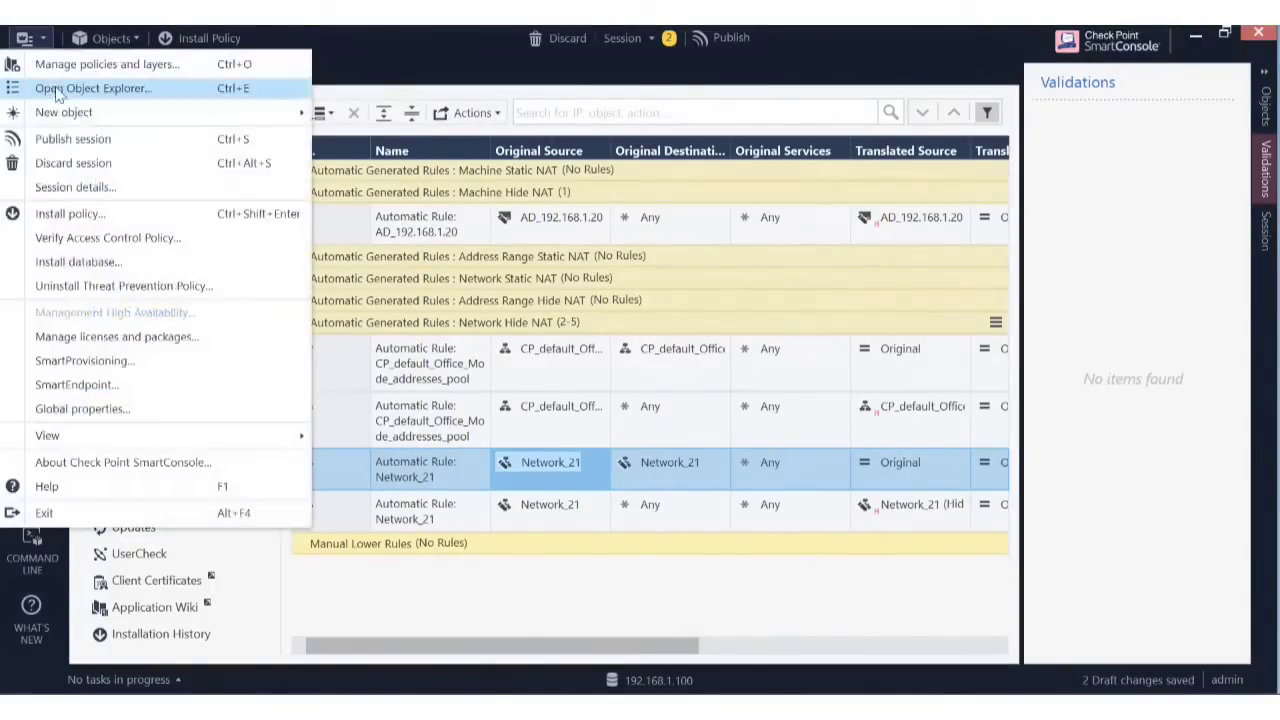
# Start a new Host named IP_192.168.1.21 and begin entering its 192.168 address.
pyautogui.click(86, 90)
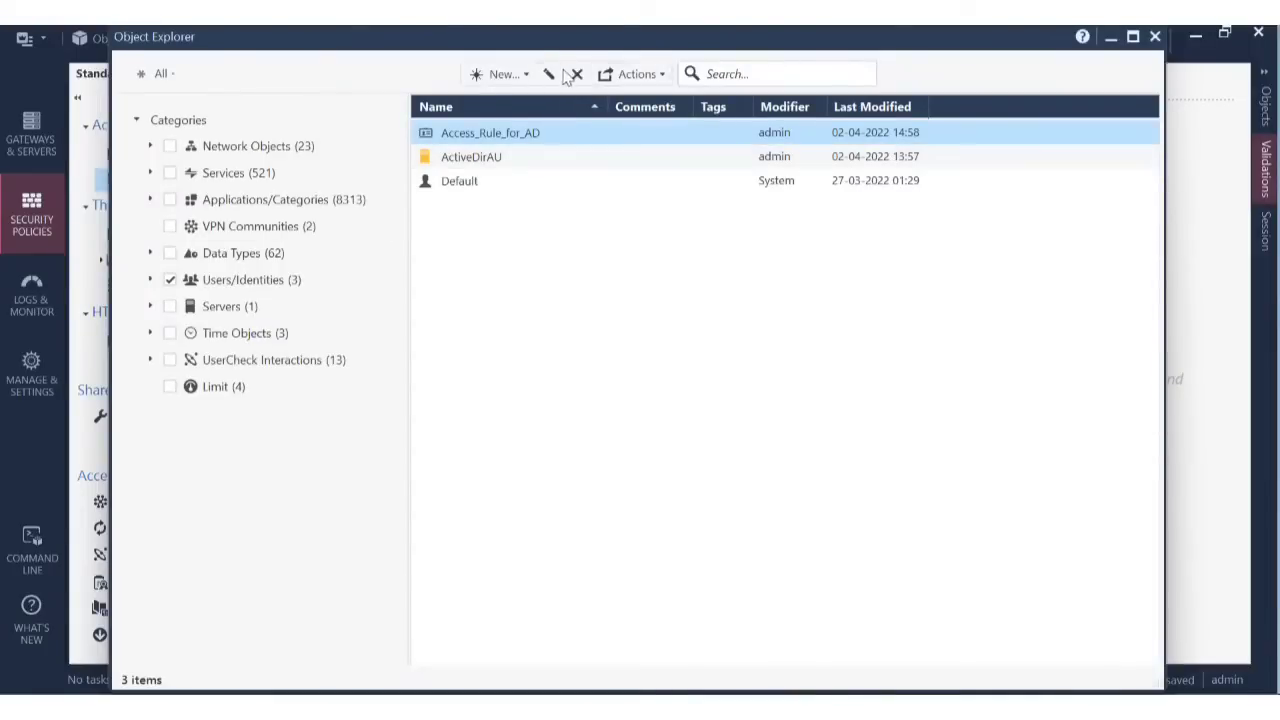
pyautogui.click(516, 84)
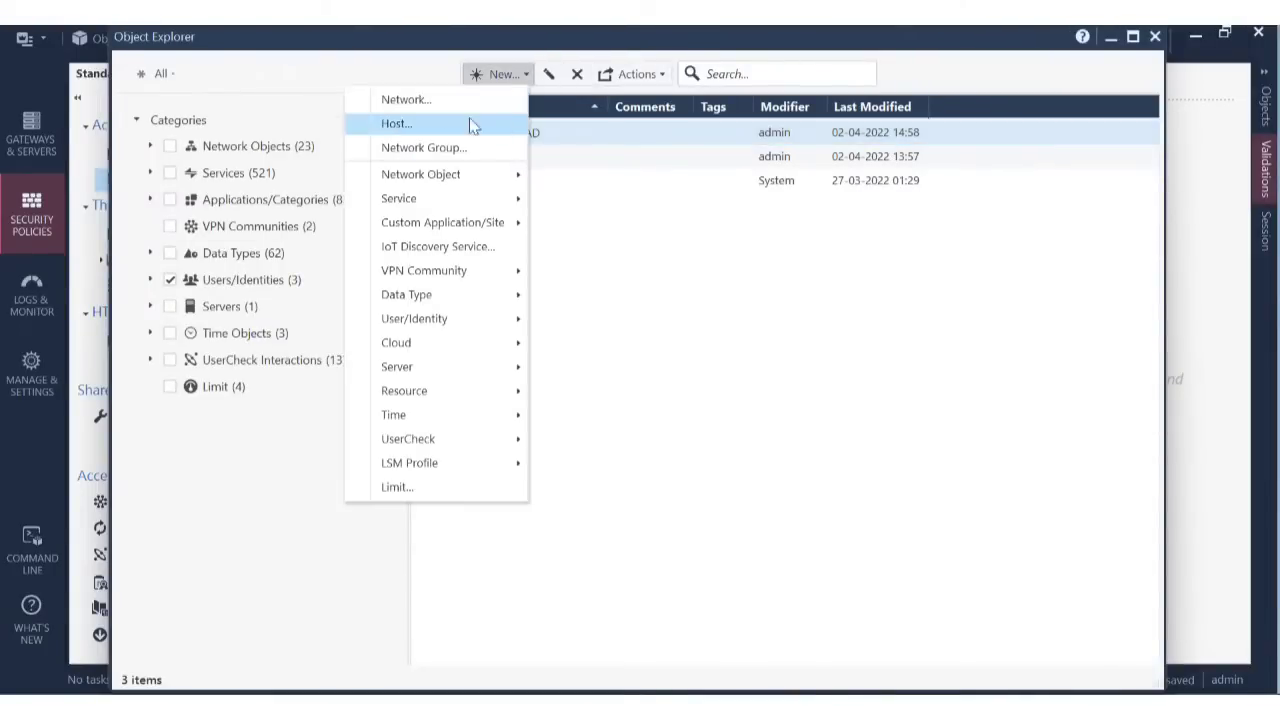
pyautogui.click(443, 124)
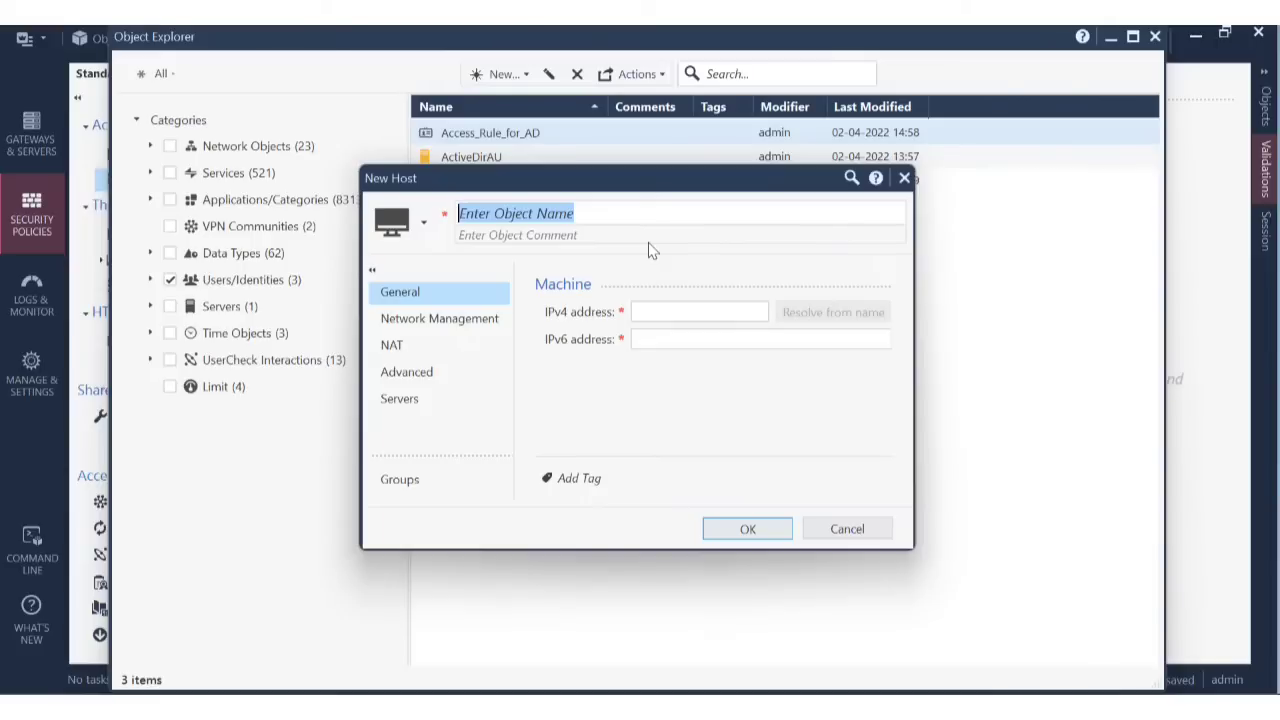
pyautogui.write('IP')
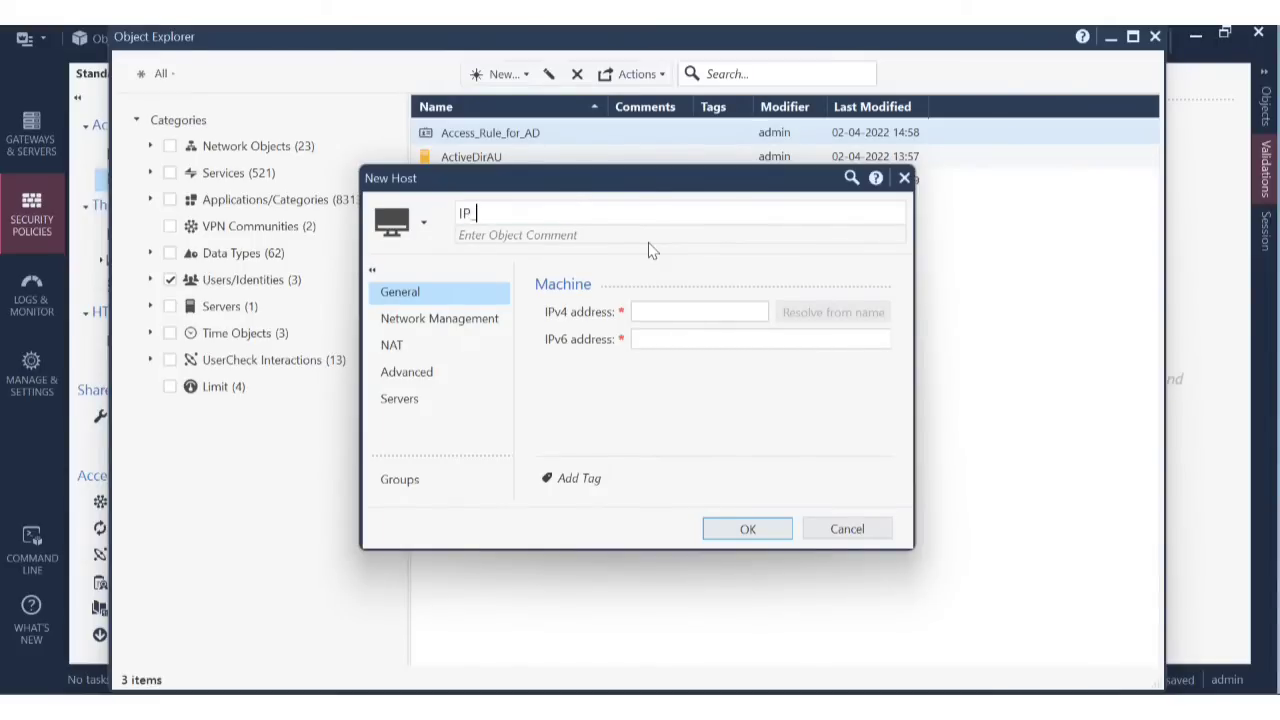
pyautogui.write('_192.168.1.21')
pyautogui.click(671, 310)
pyautogui.write('19')
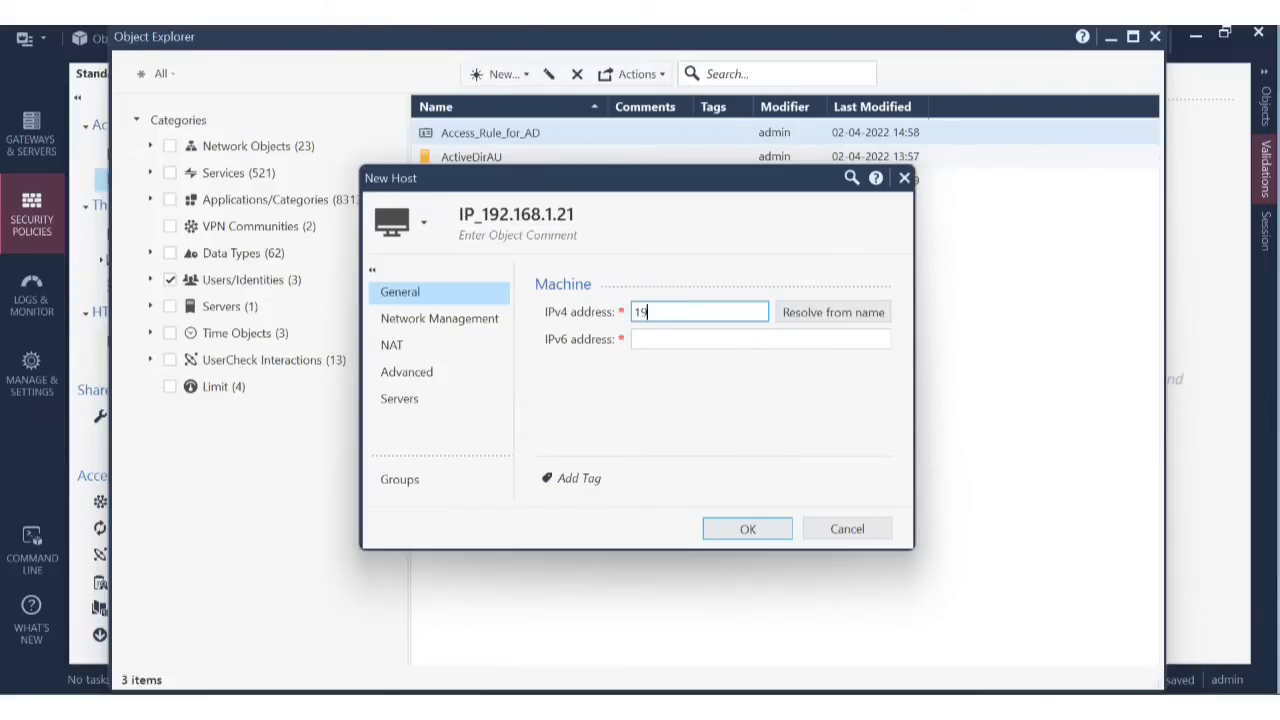
pyautogui.write('2.168.1.21')
# Enable automatic Hide NAT, attempt to save, then discard the host after duplicate-object errors.
pyautogui.click(418, 346)
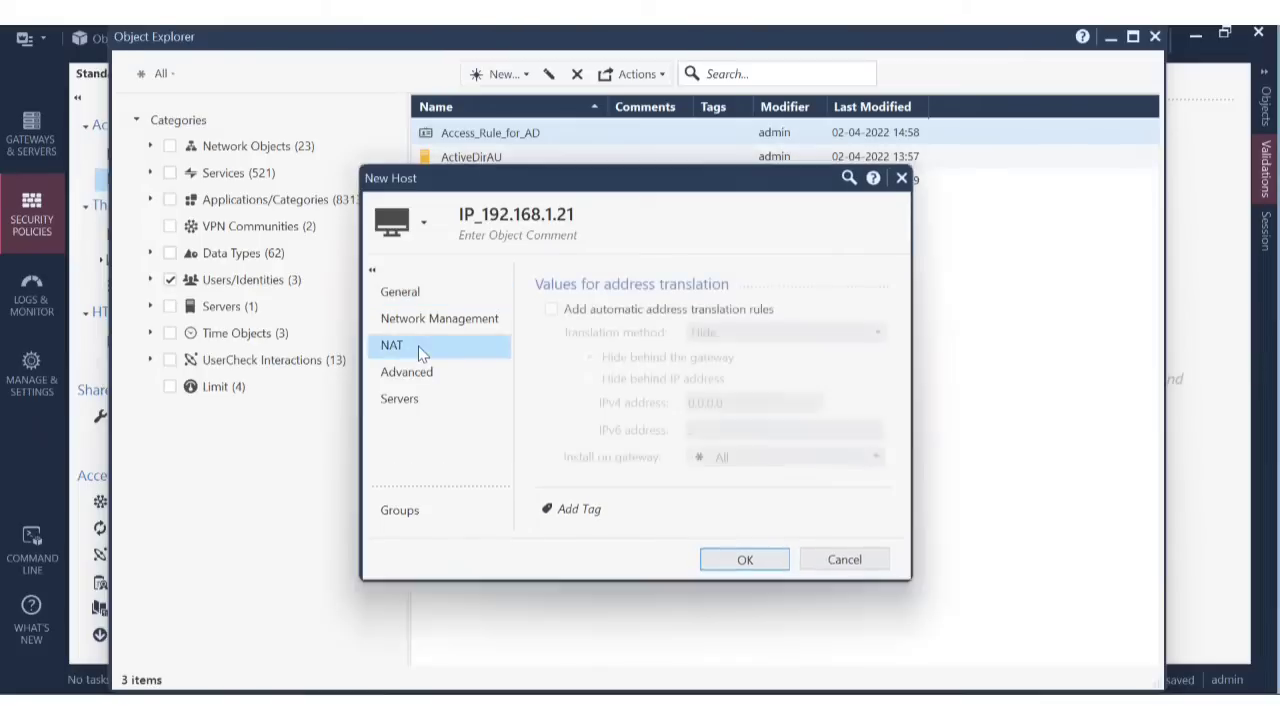
pyautogui.click(594, 308)
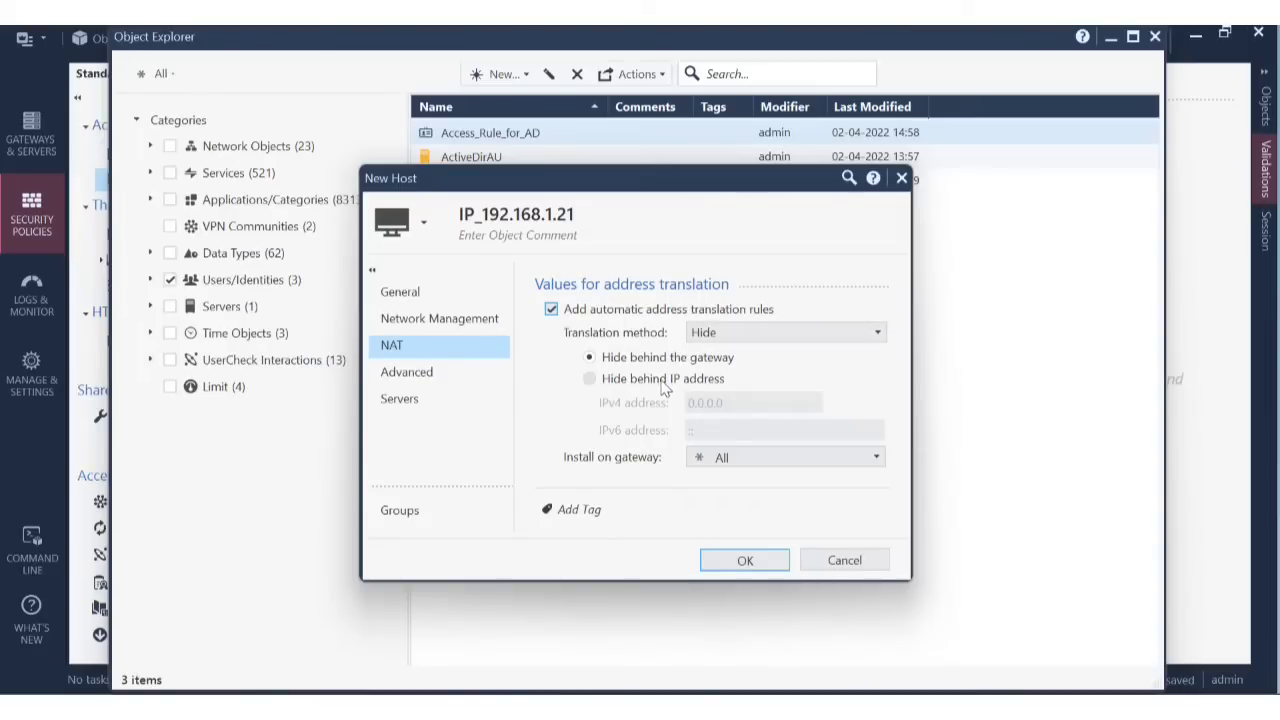
pyautogui.click(747, 558)
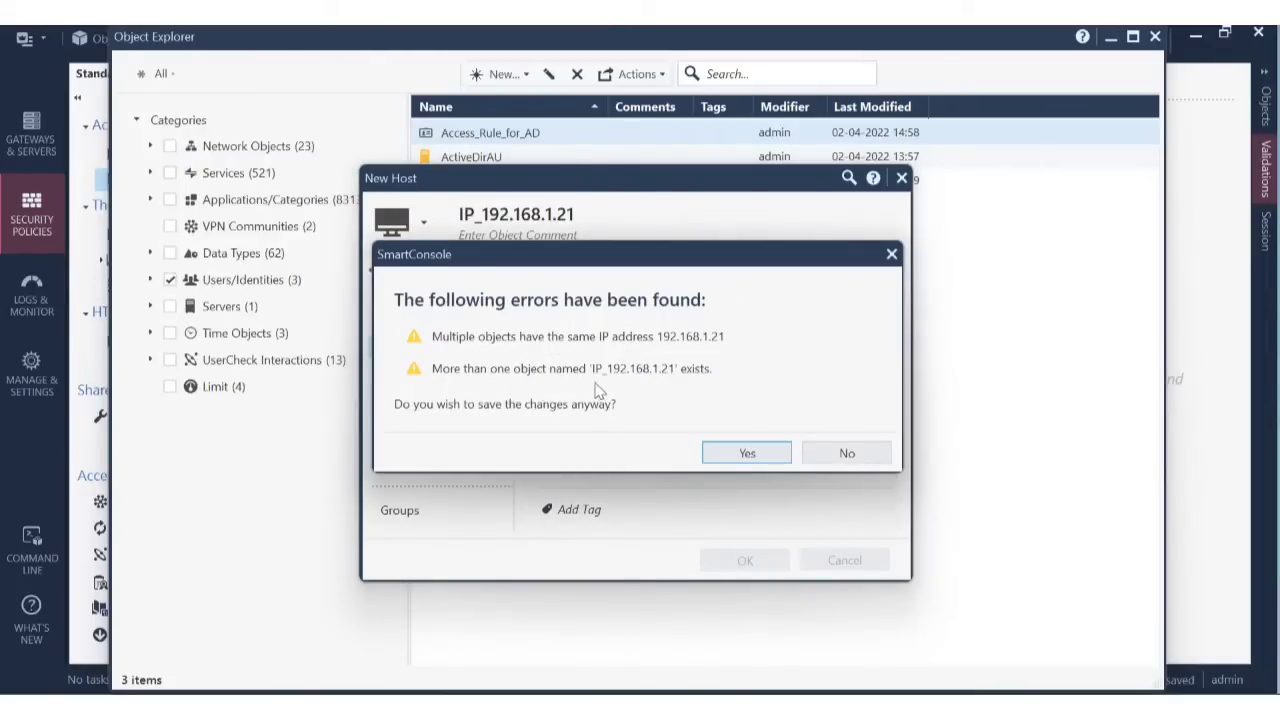
pyautogui.click(847, 455)
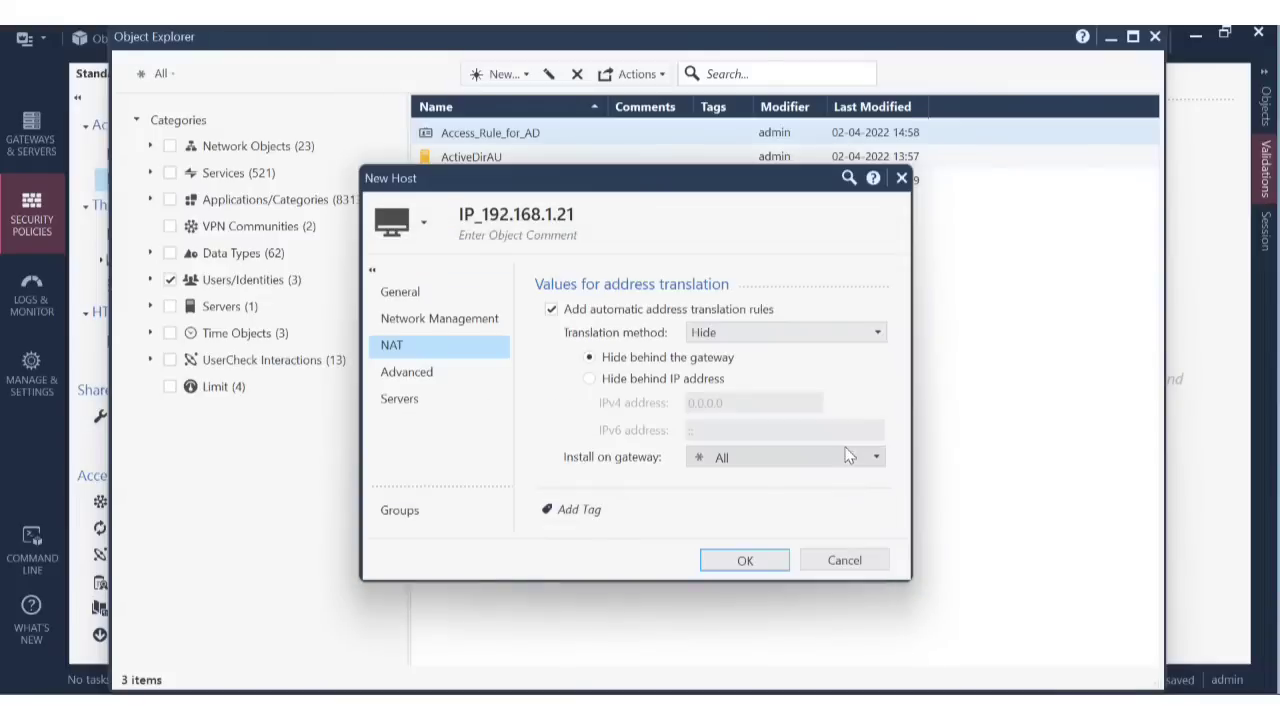
pyautogui.click(850, 560)
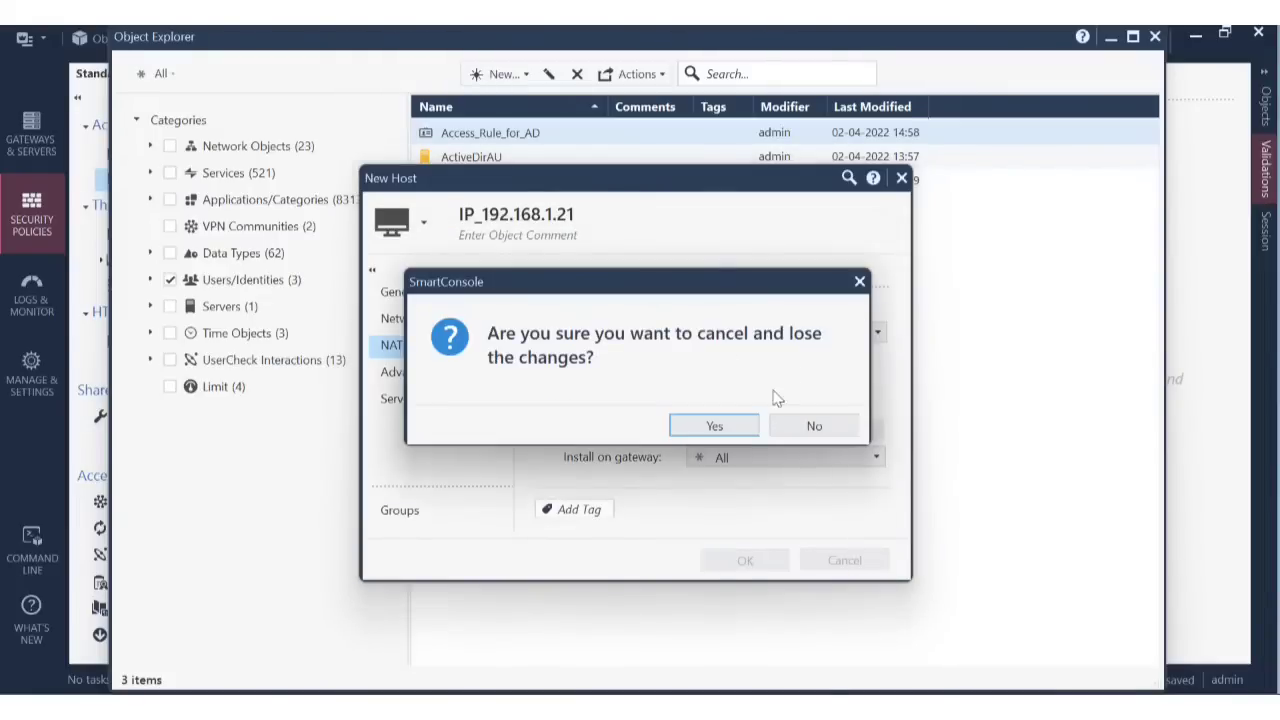
pyautogui.click(743, 425)
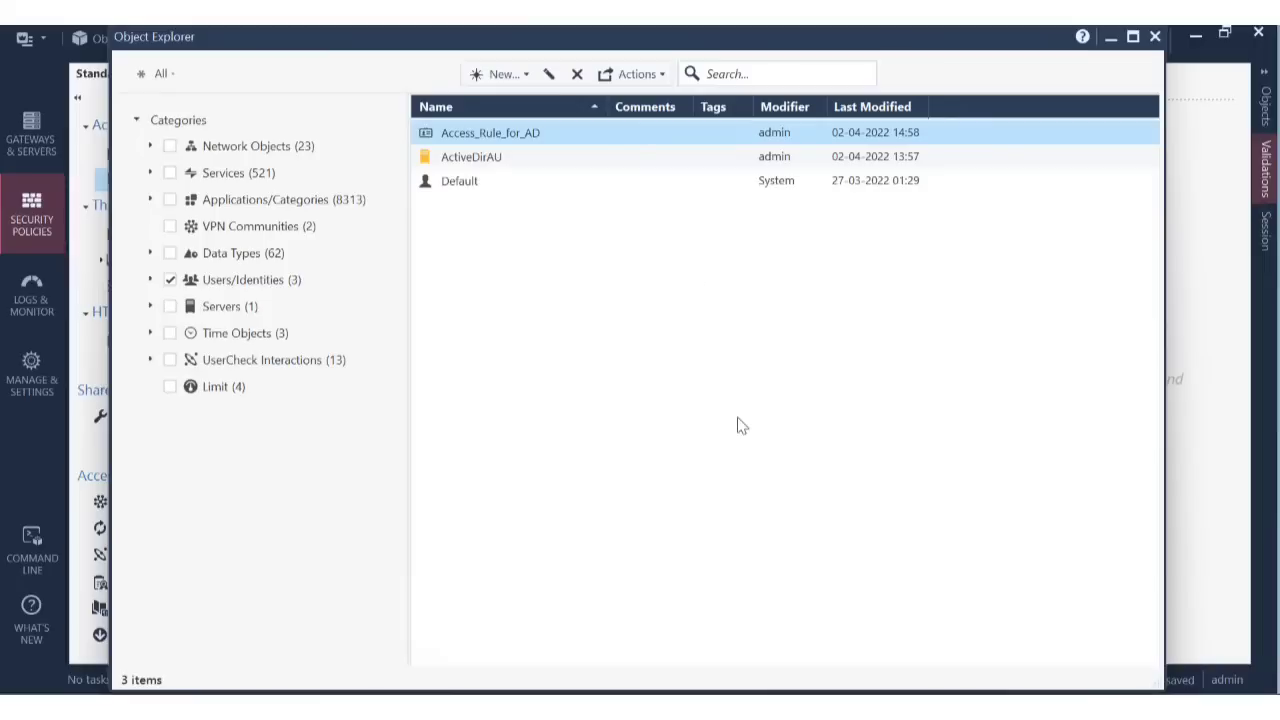
# Show Network Objects in Object Explorer and search for 'IP'.
pyautogui.click(735, 73)
pyautogui.write('192.168.1.21')
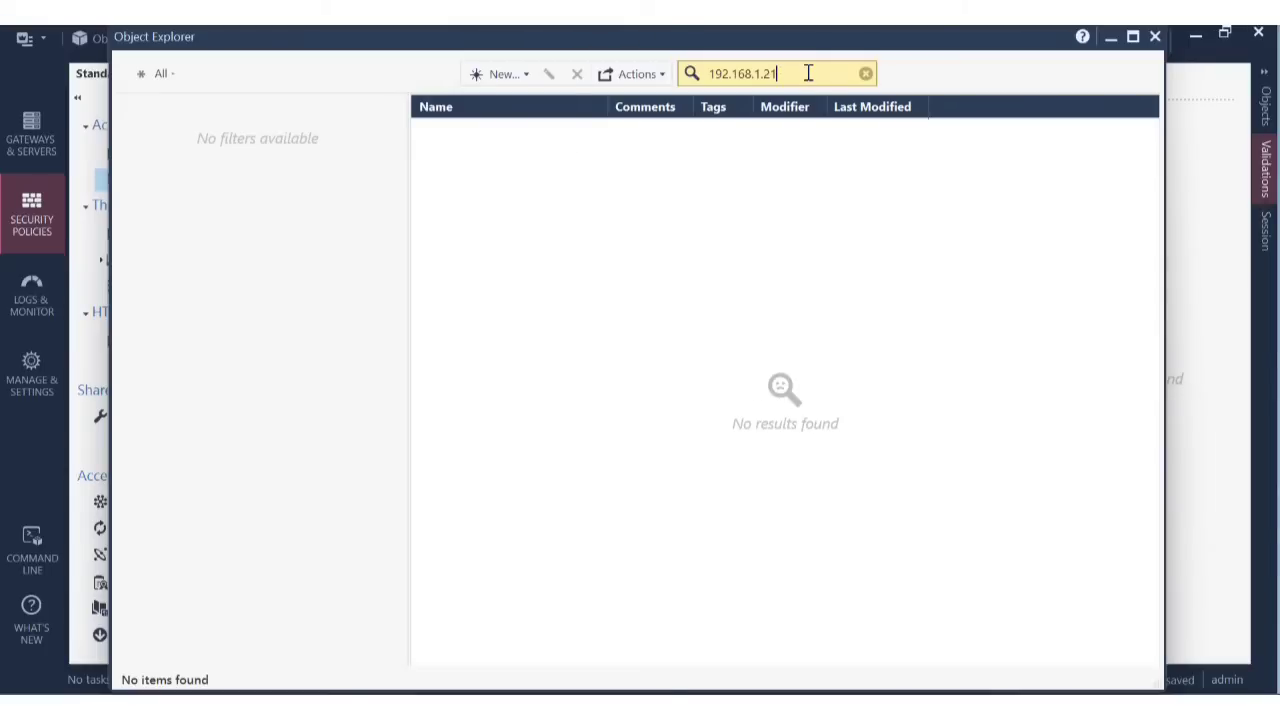
pyautogui.press('BackSpace')
pyautogui.press('BackSpace')
pyautogui.press('BackSpace')
pyautogui.press('BackSpace')
pyautogui.press('BackSpace')
pyautogui.press('BackSpace')
pyautogui.press('BackSpace')
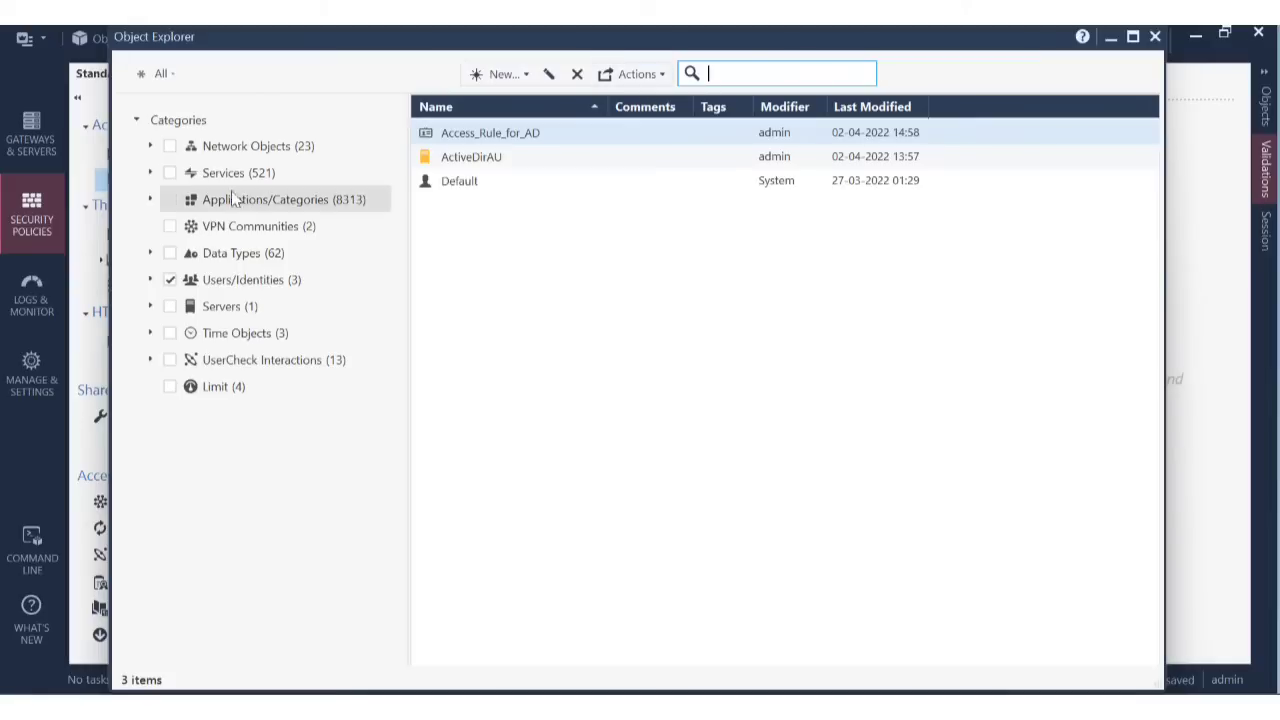
pyautogui.click(170, 146)
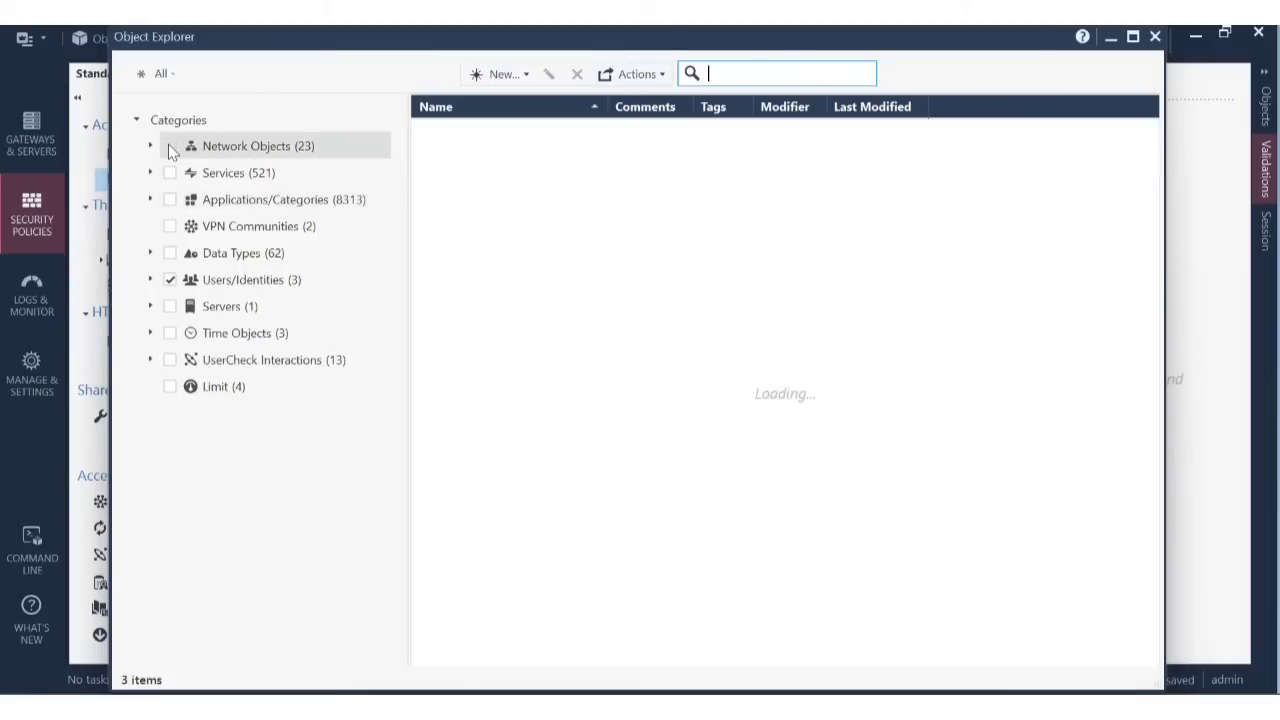
pyautogui.click(764, 74)
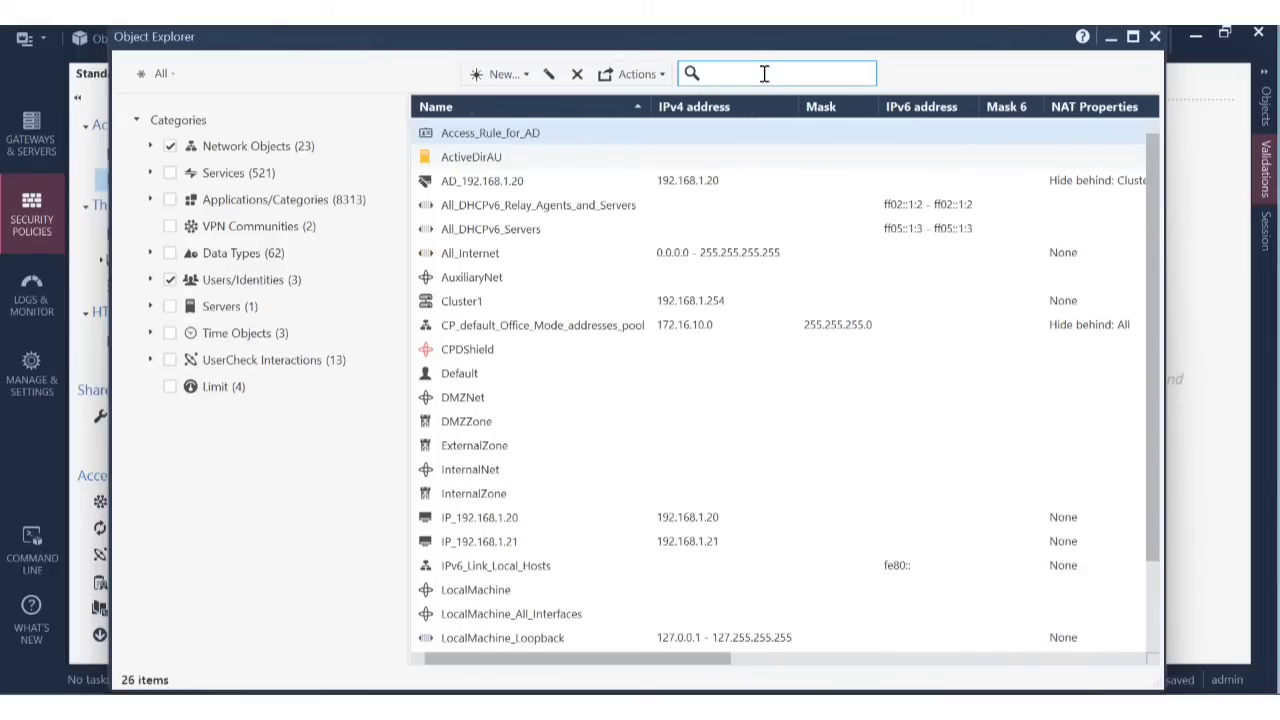
pyautogui.write('IP')
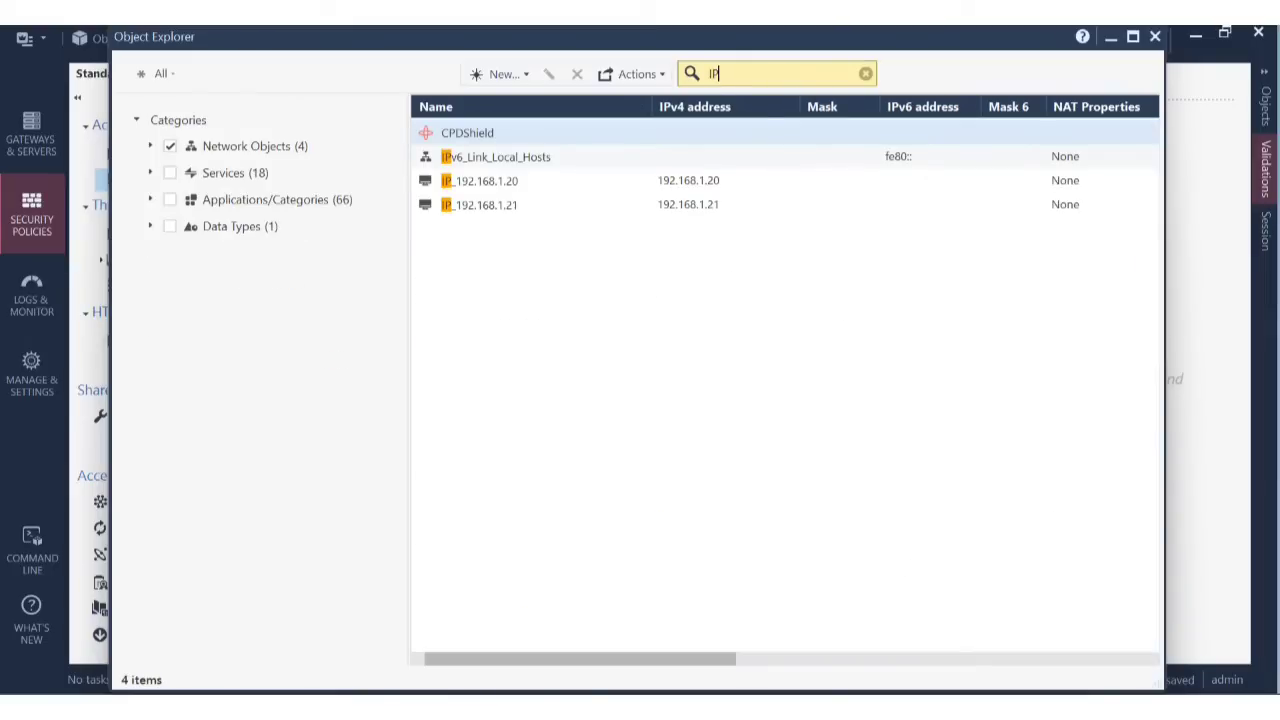
# Enable automatic Hide NAT on host IP_192.168.1.21, save it, and close Object Explorer.
pyautogui.doubleClick(506, 206)
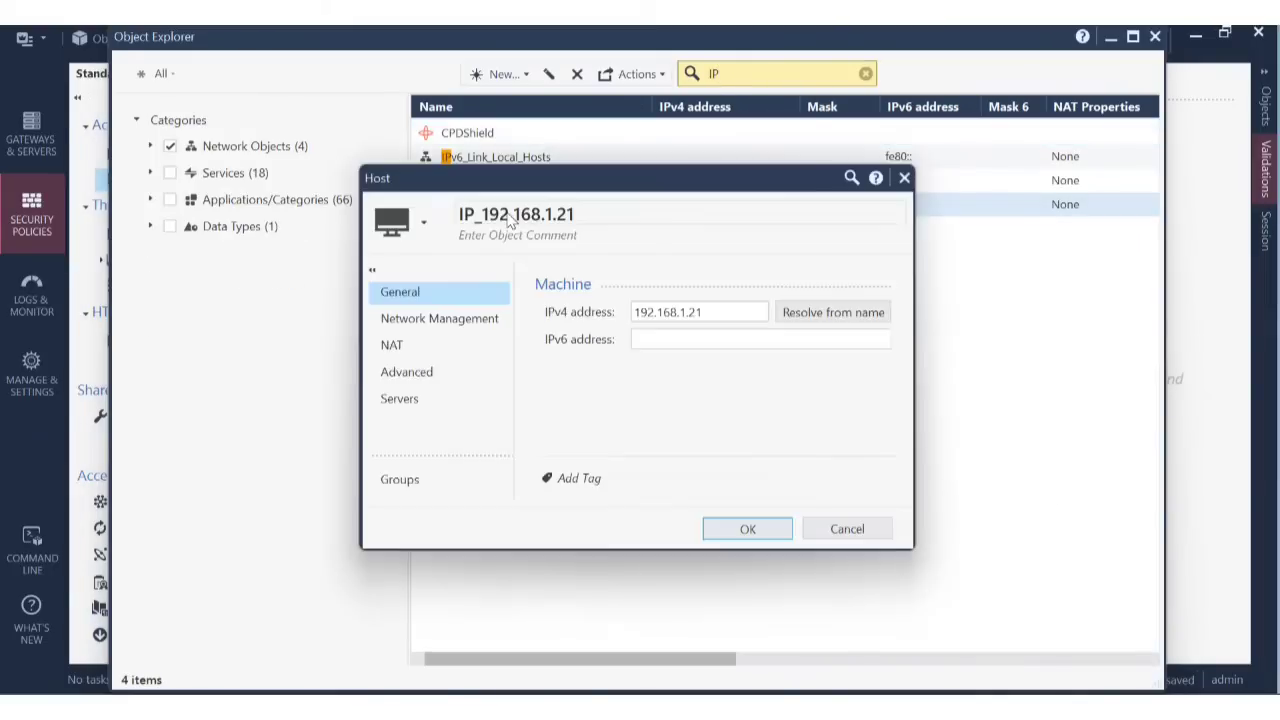
pyautogui.click(410, 371)
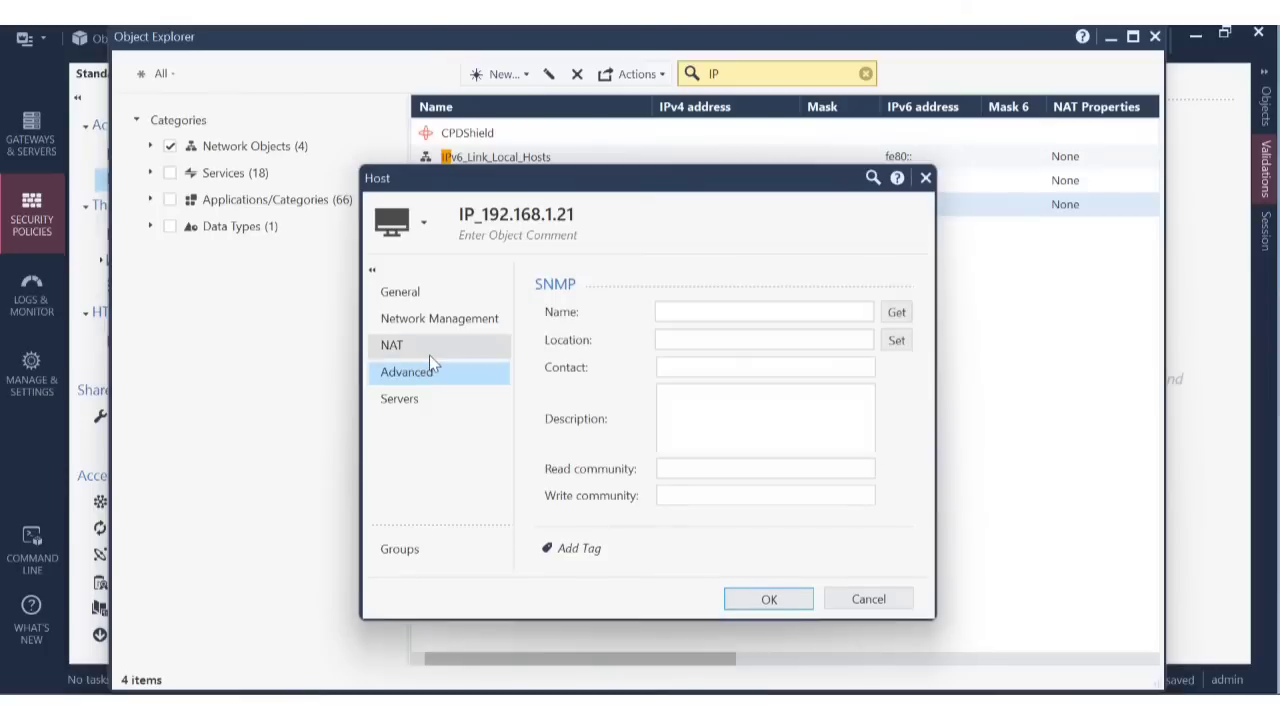
pyautogui.click(429, 355)
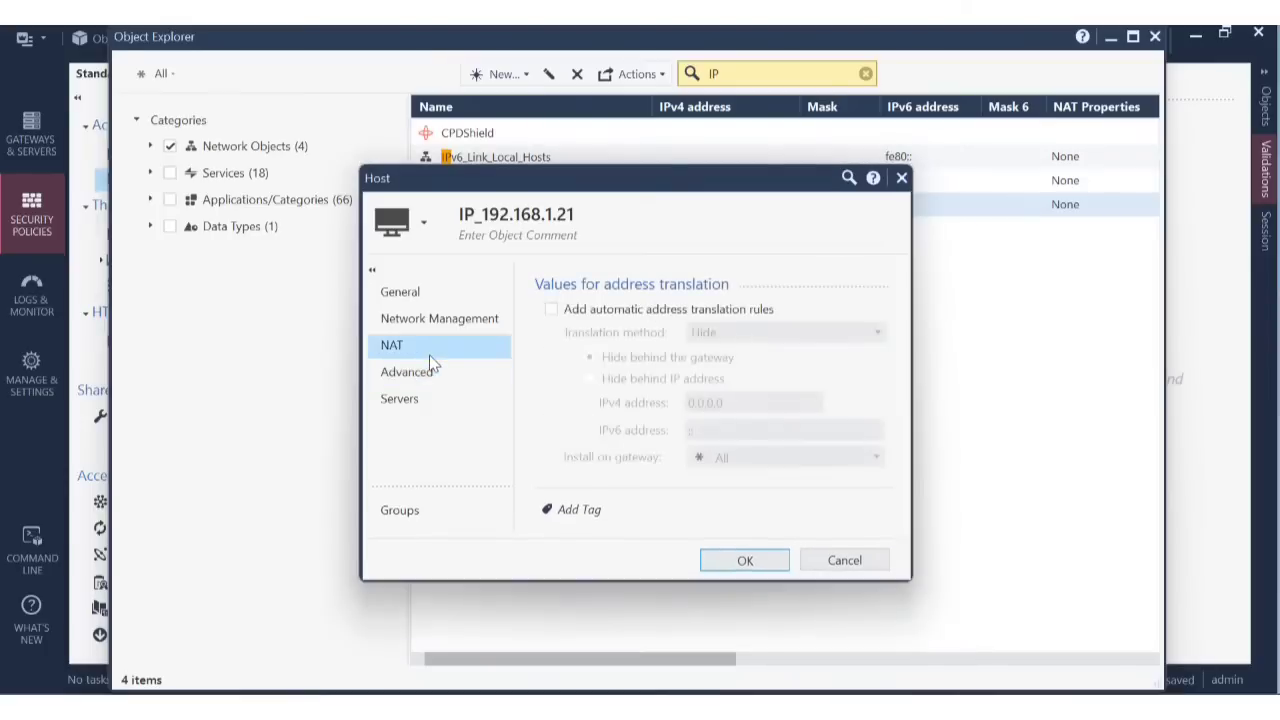
pyautogui.click(596, 314)
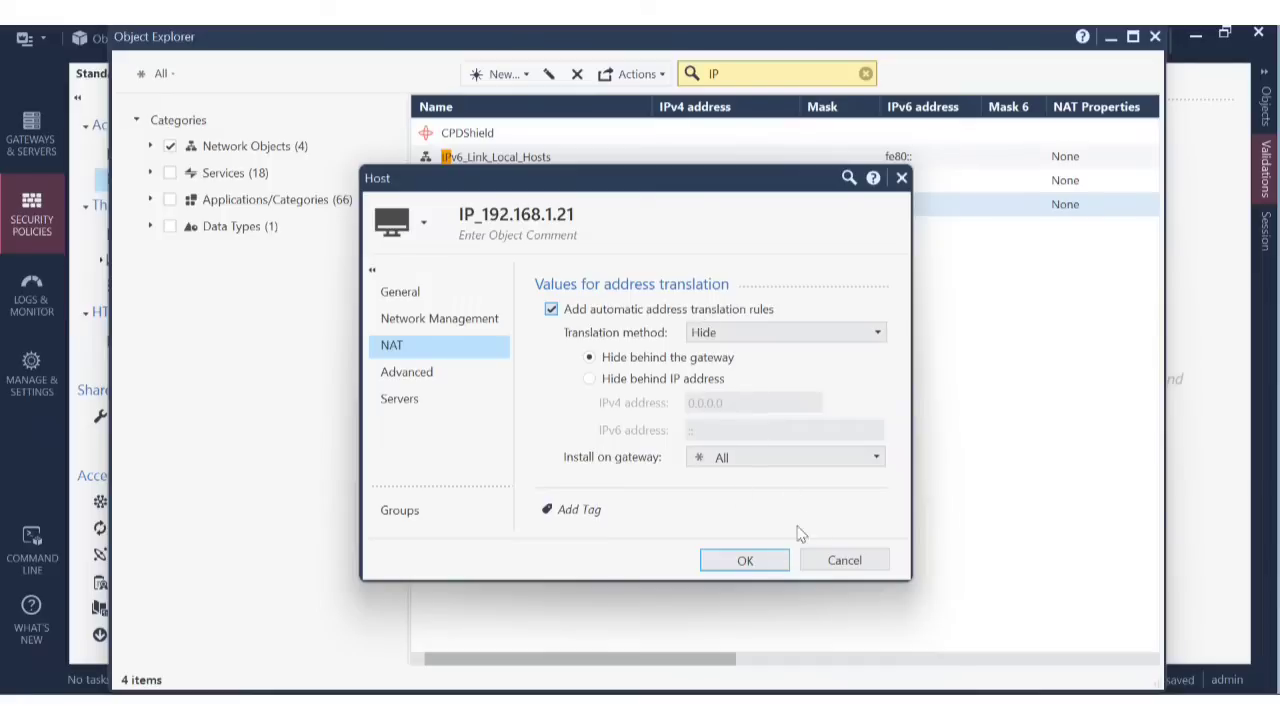
pyautogui.click(749, 562)
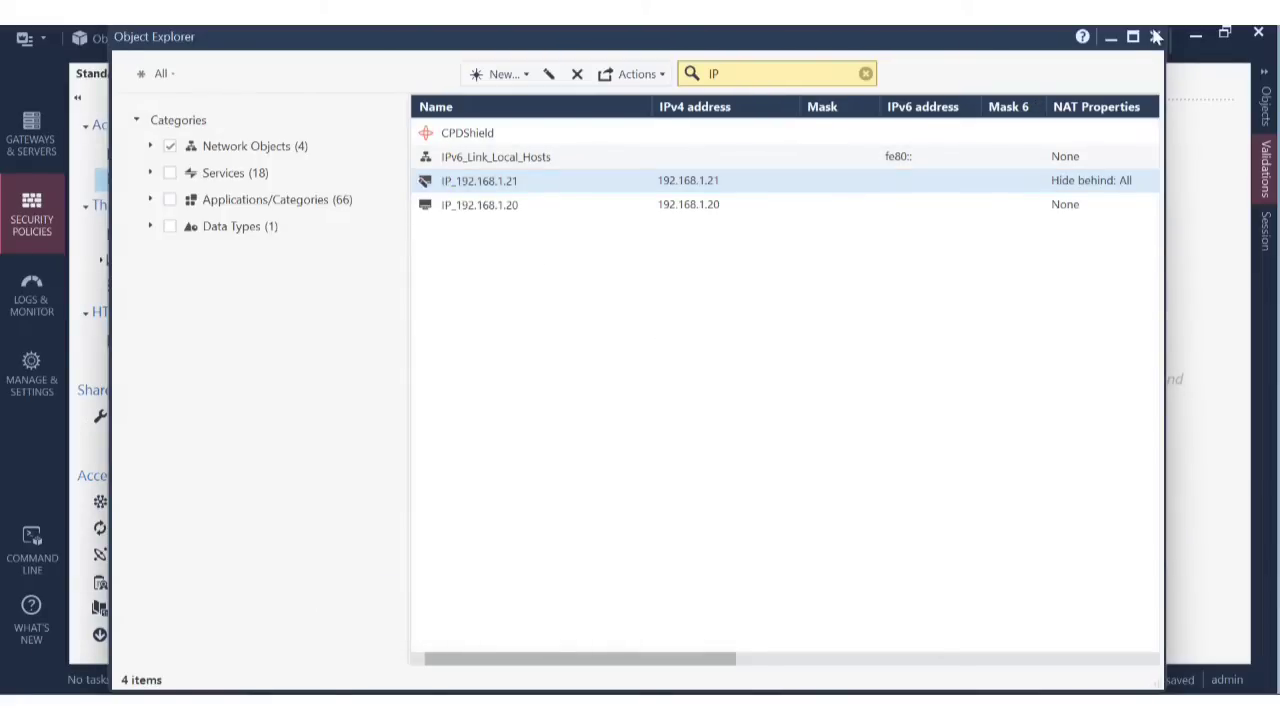
pyautogui.click(1155, 37)
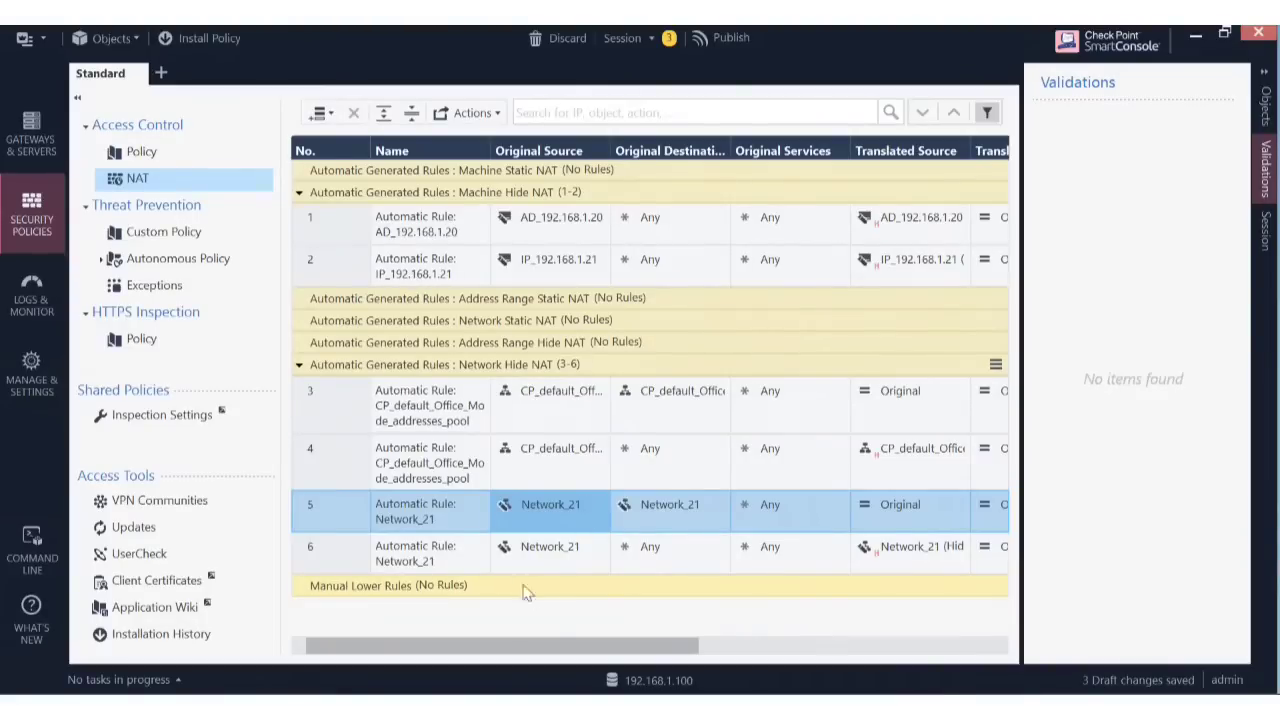
pyautogui.moveTo(555, 645); pyautogui.dragTo(389, 638)
pyautogui.moveTo(564, 272)
pyautogui.moveTo(532, 510)
pyautogui.click(680, 706)
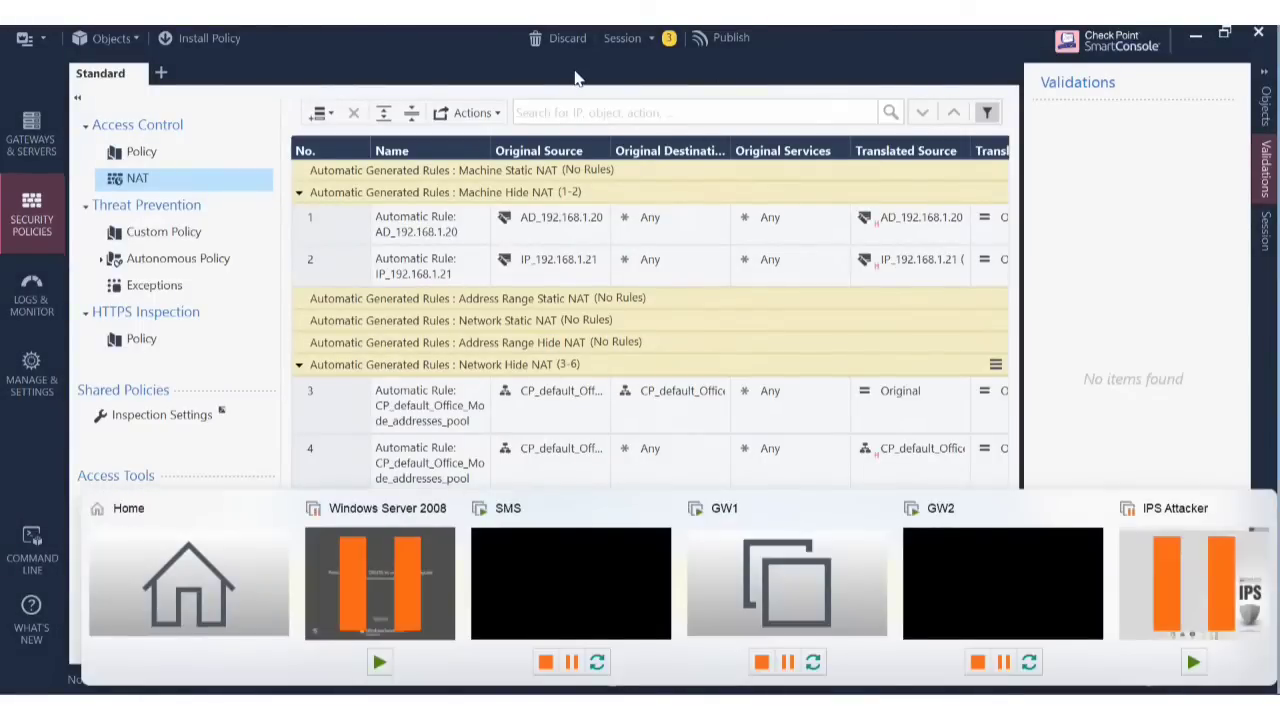
# Publish the three pending draft changes, then install the Standard policy on Cluster1.
pyautogui.click(721, 42)
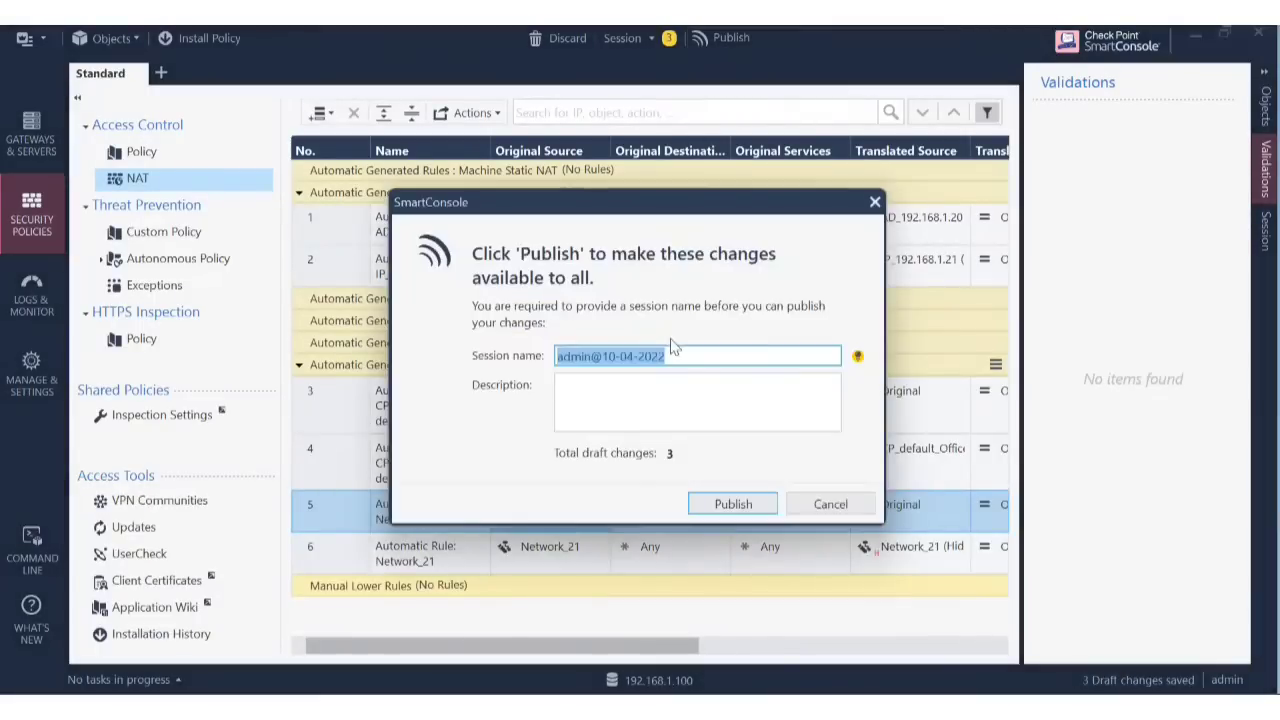
pyautogui.click(718, 505)
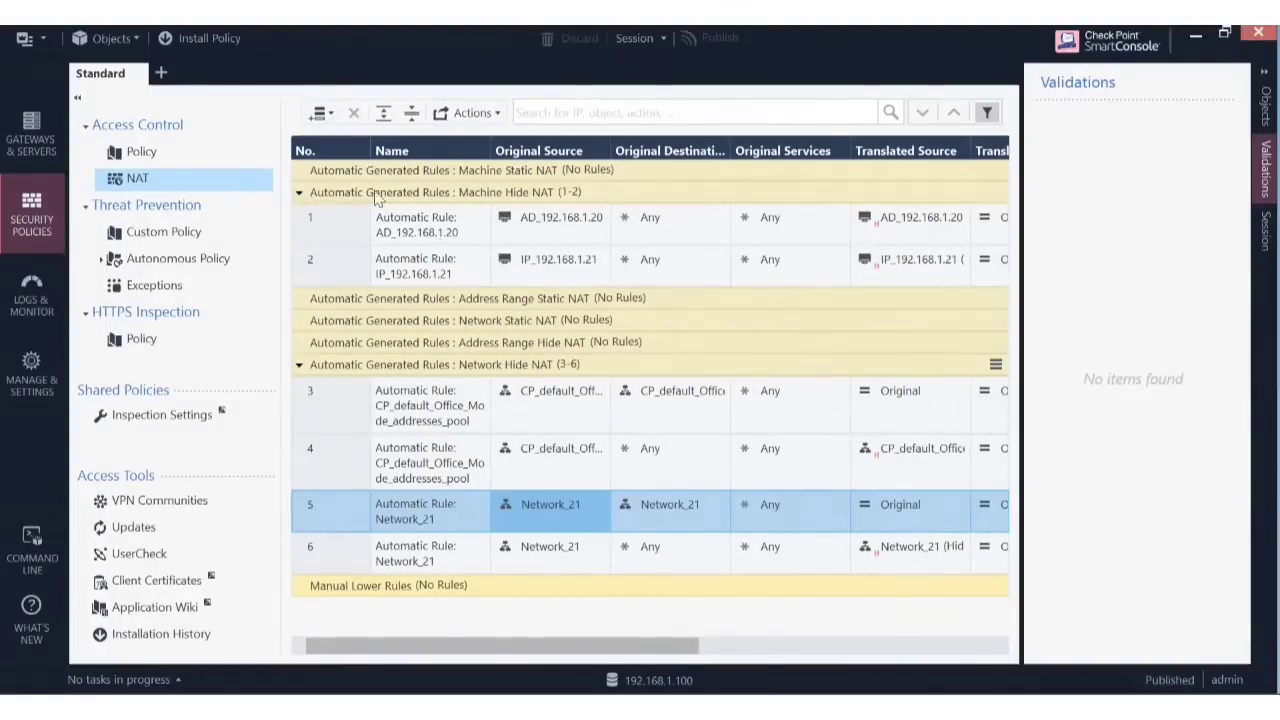
pyautogui.click(200, 41)
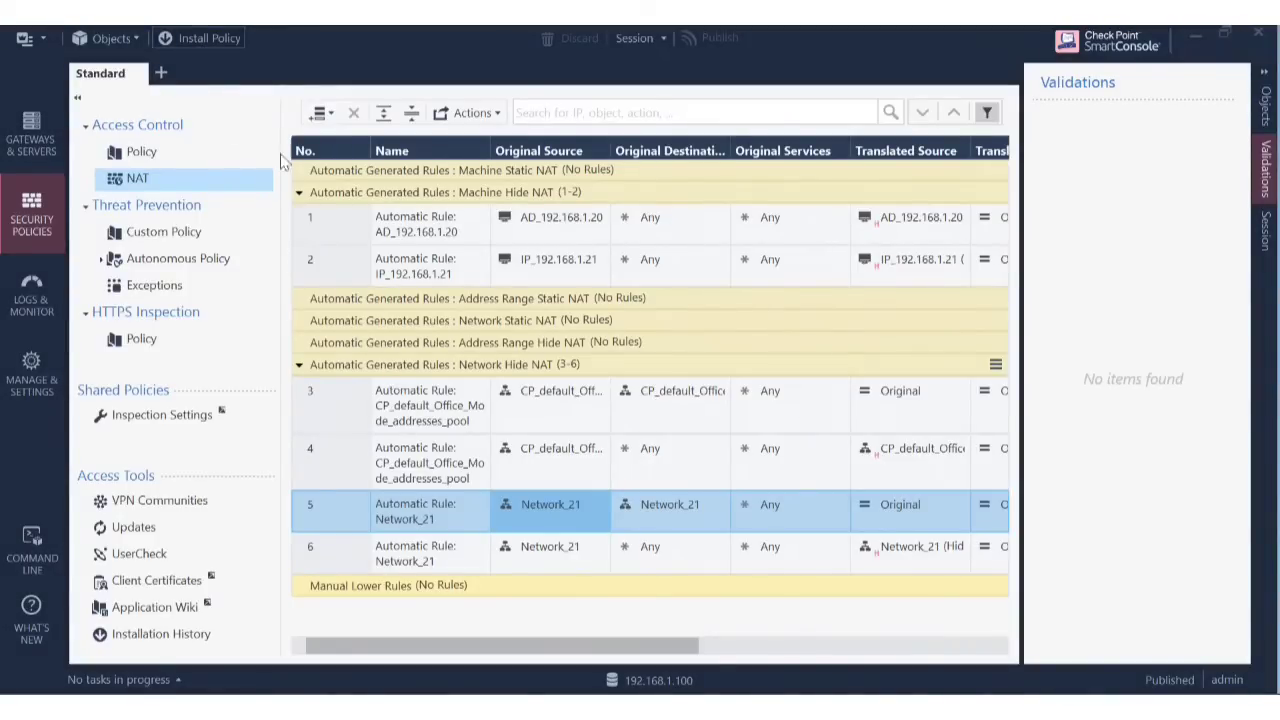
pyautogui.click(204, 38)
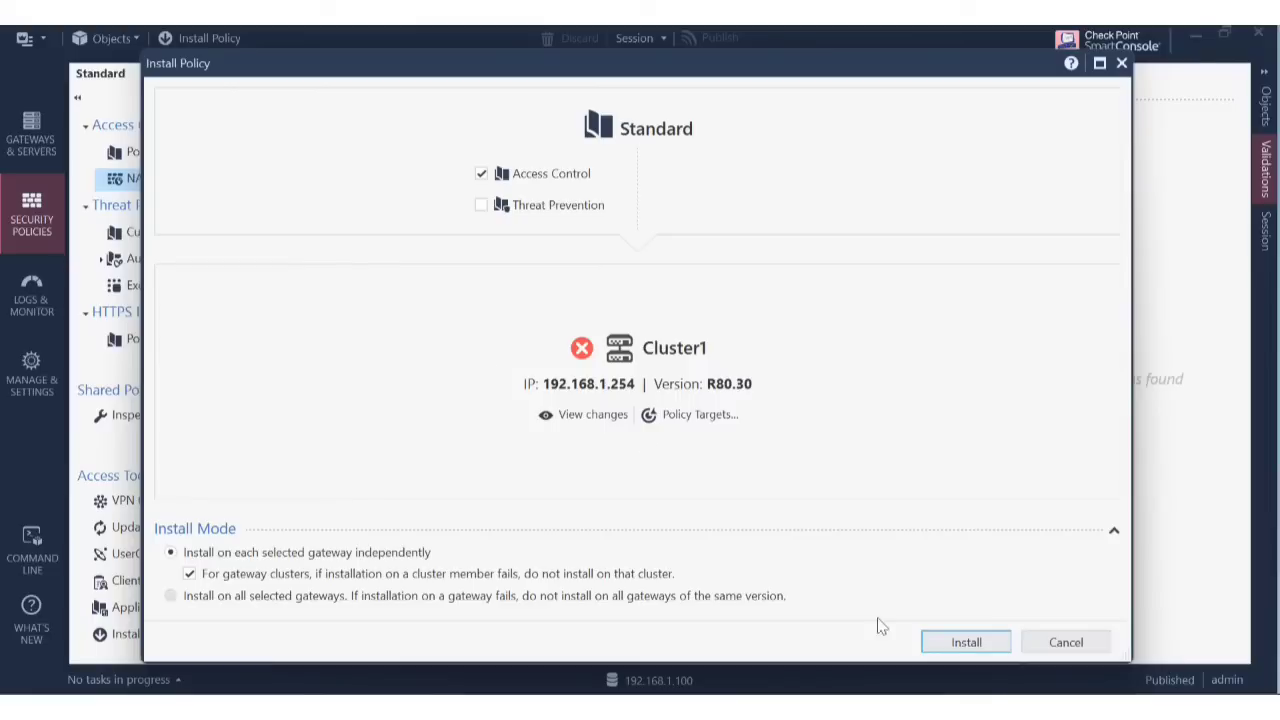
pyautogui.click(982, 642)
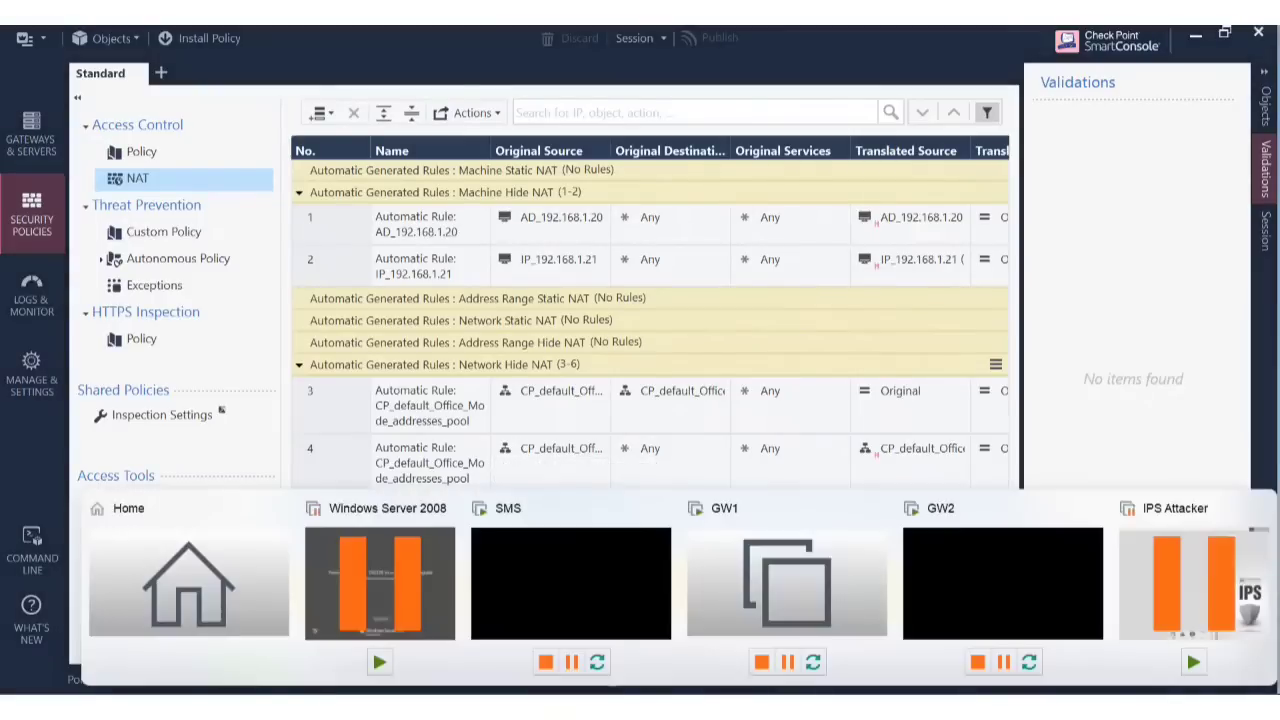
# Select the IPS Attacker machine in the VMware library and resume it from suspension.
pyautogui.click(234, 583)
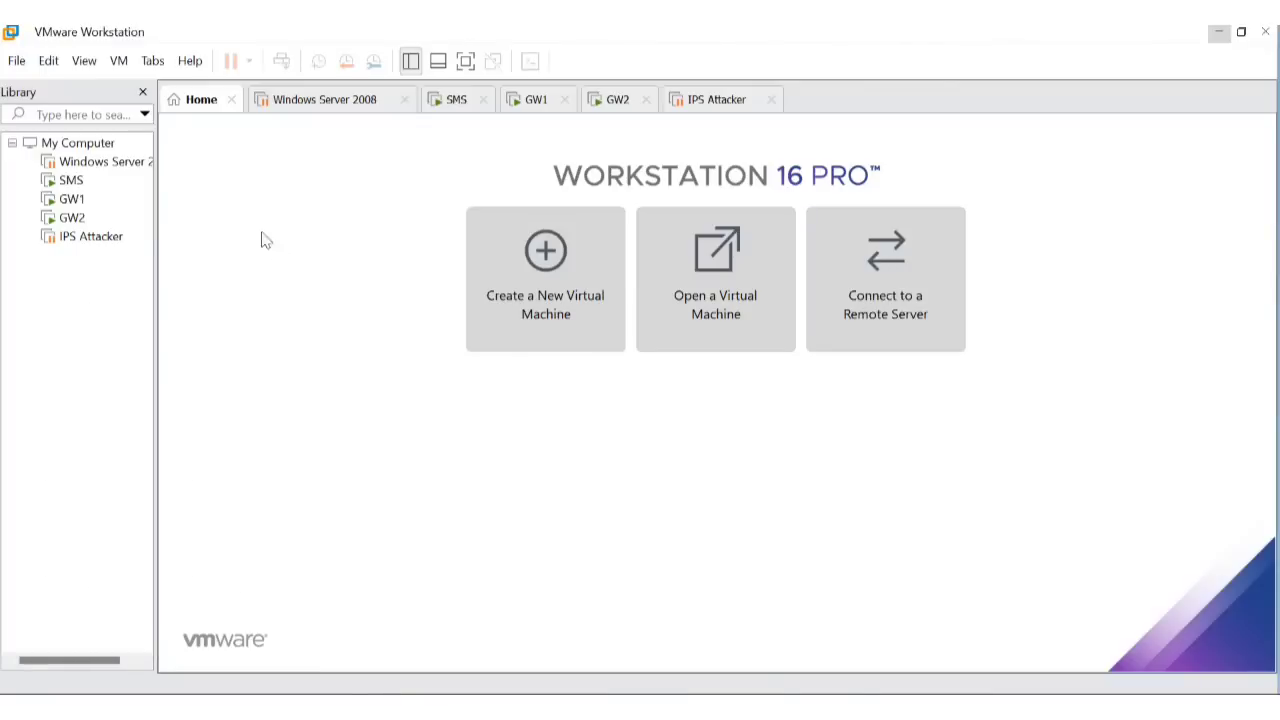
pyautogui.click(73, 244)
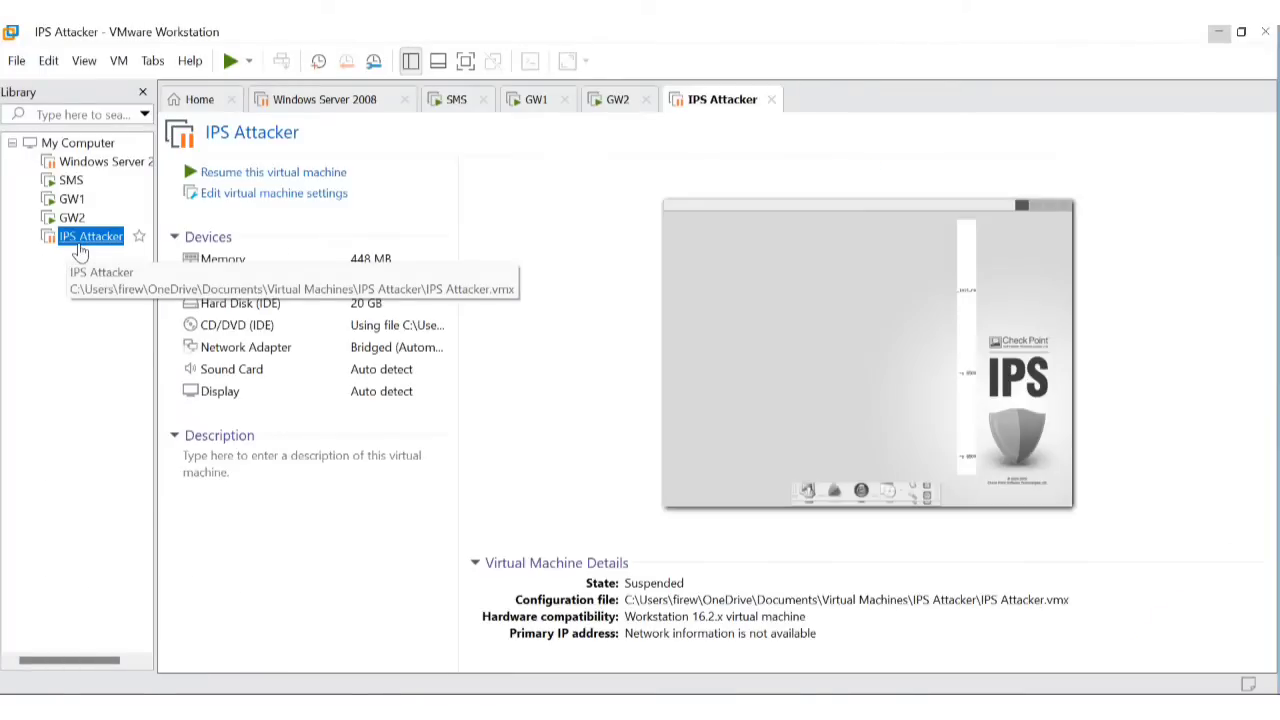
pyautogui.rightClick(82, 245)
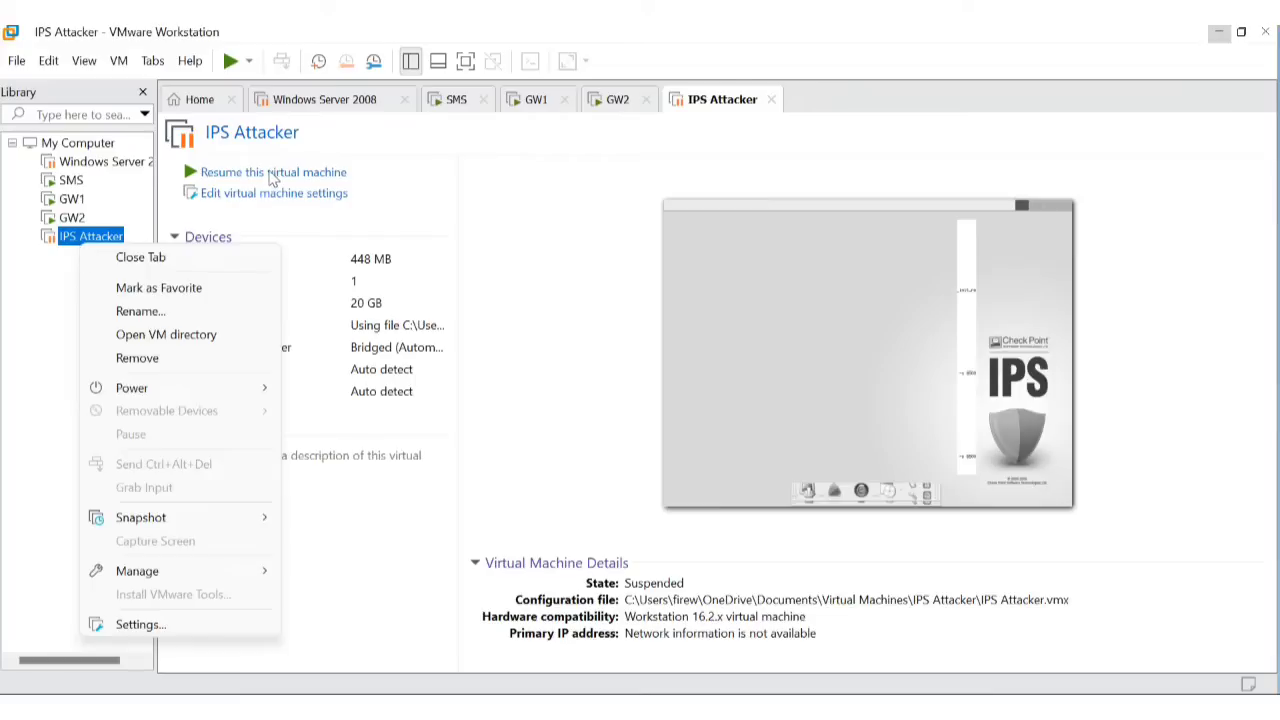
pyautogui.click(270, 177)
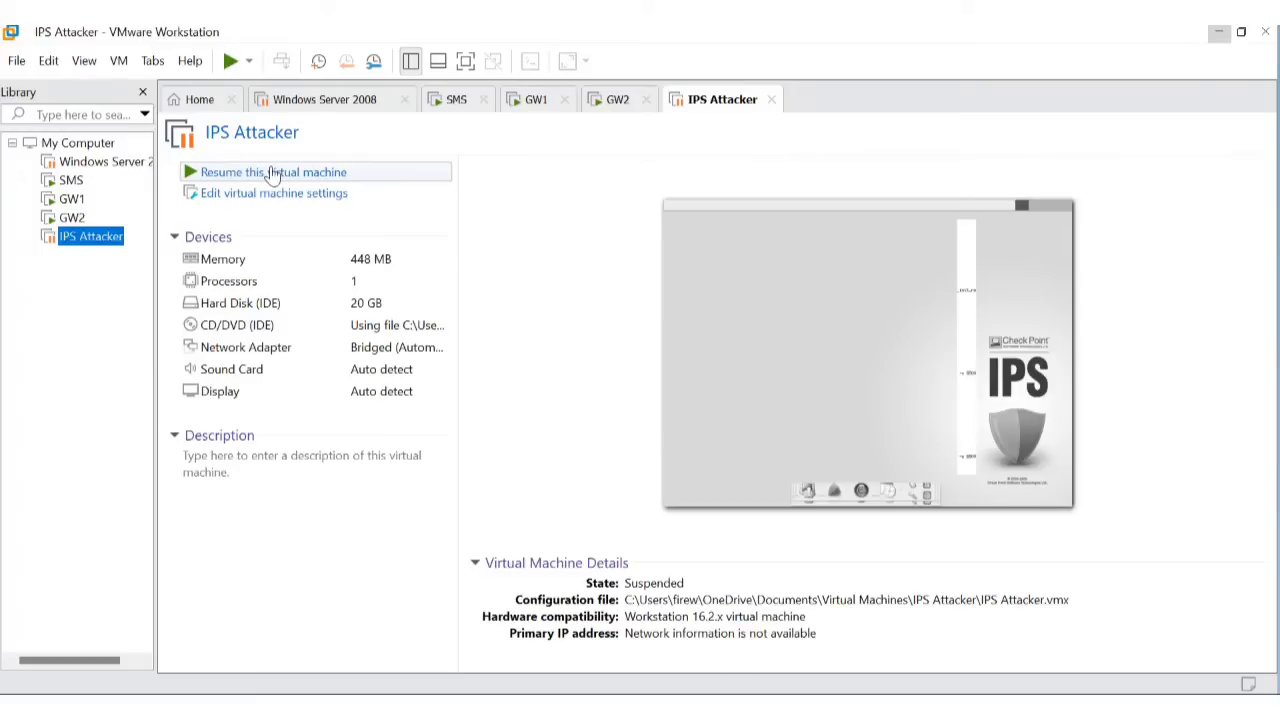
pyautogui.click(272, 175)
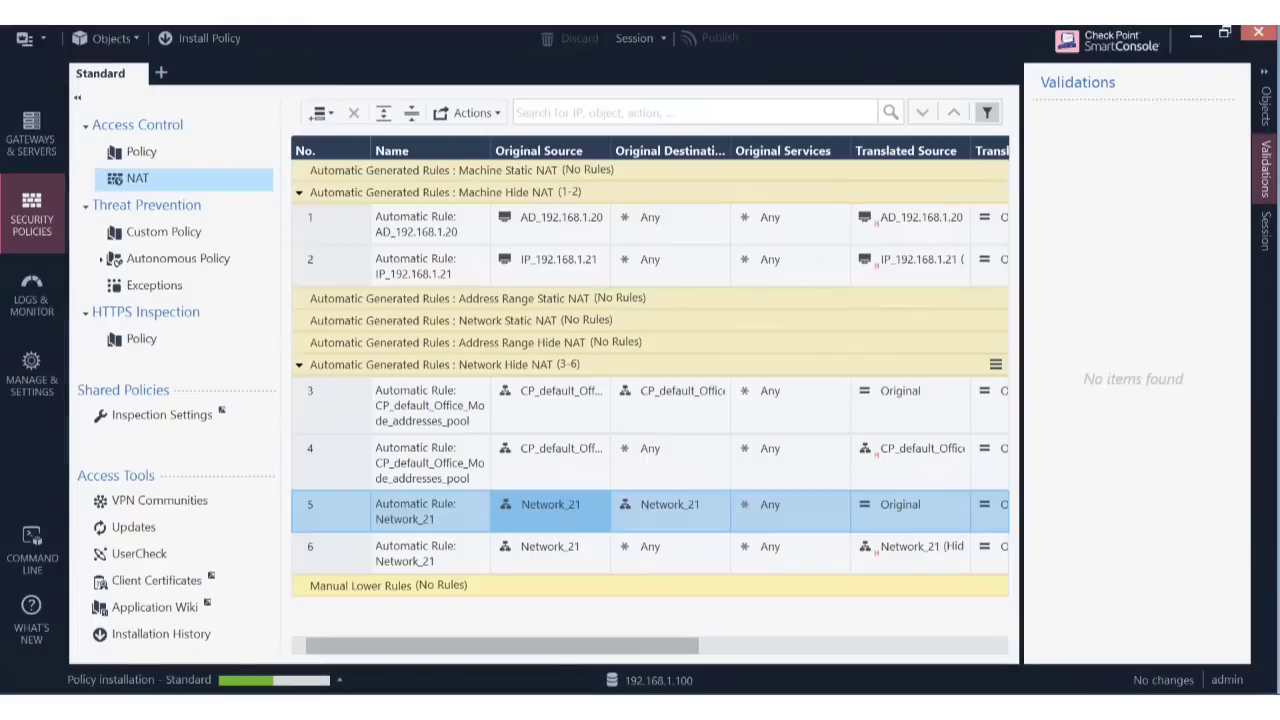
# Verify in Recent Tasks that installation succeeded on Cluster1, then close the list and deselect NAT rule 5.
pyautogui.click(339, 681)
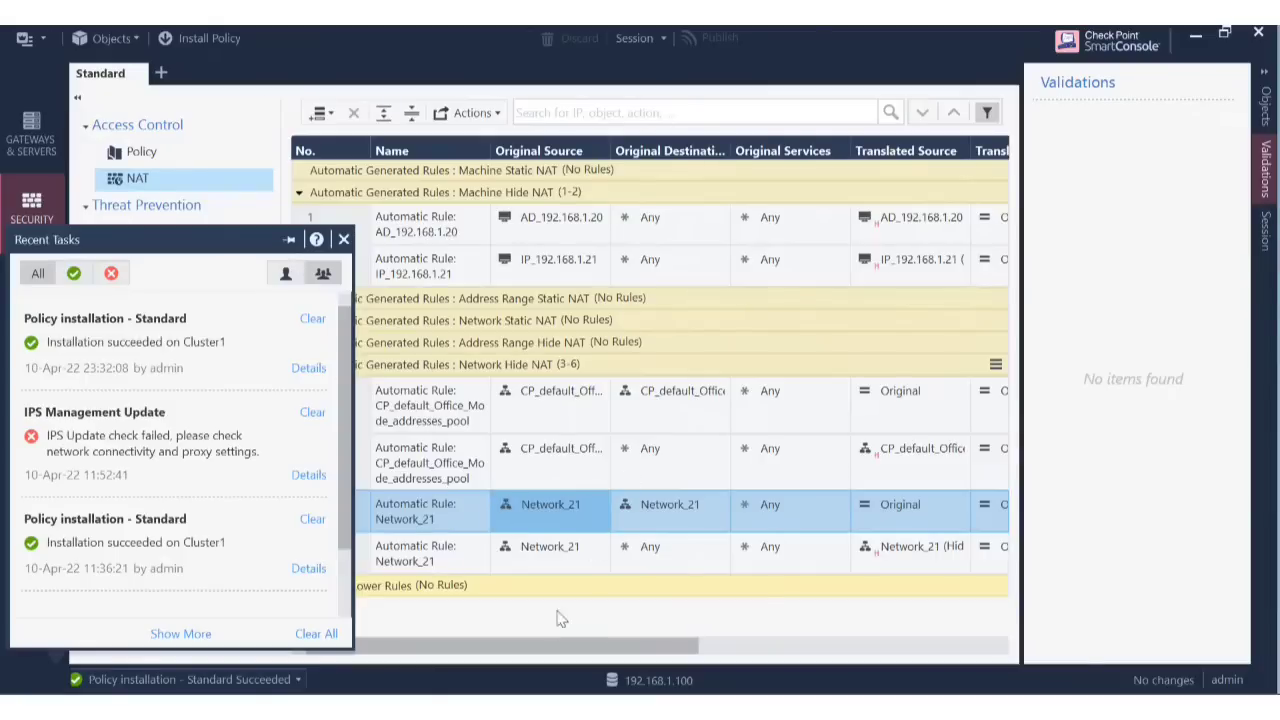
pyautogui.click(613, 625)
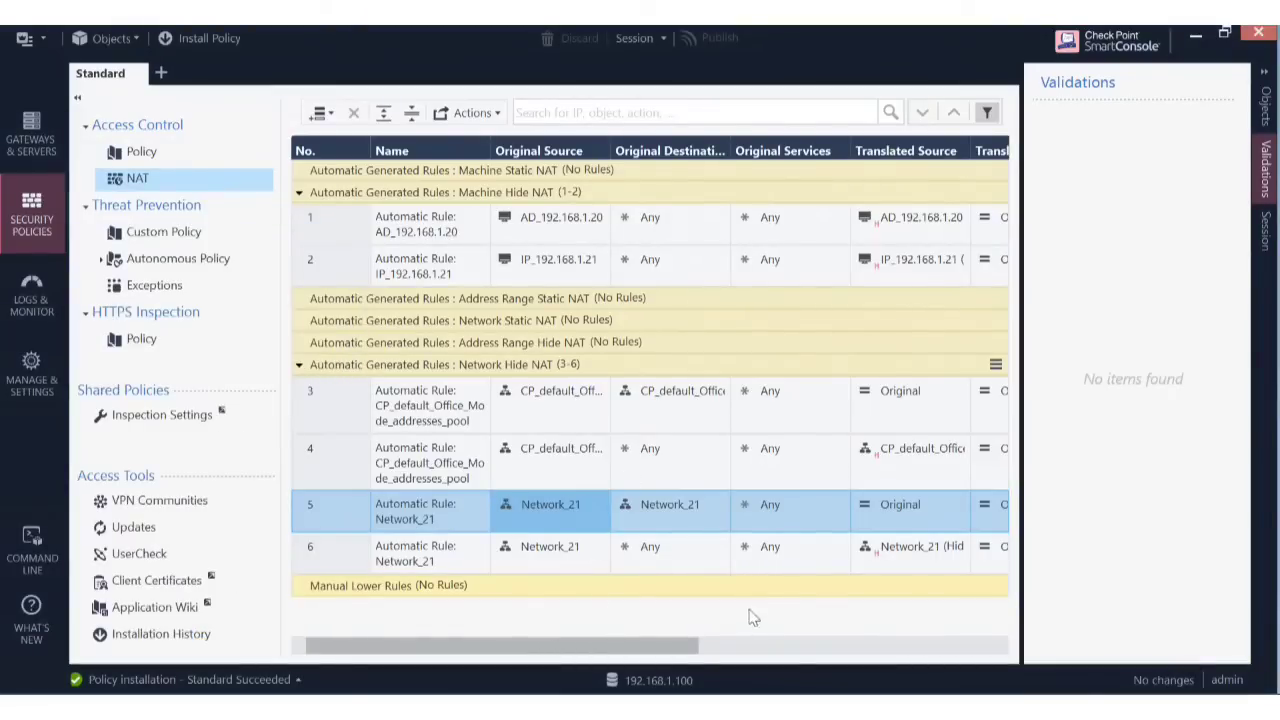
pyautogui.click(802, 594)
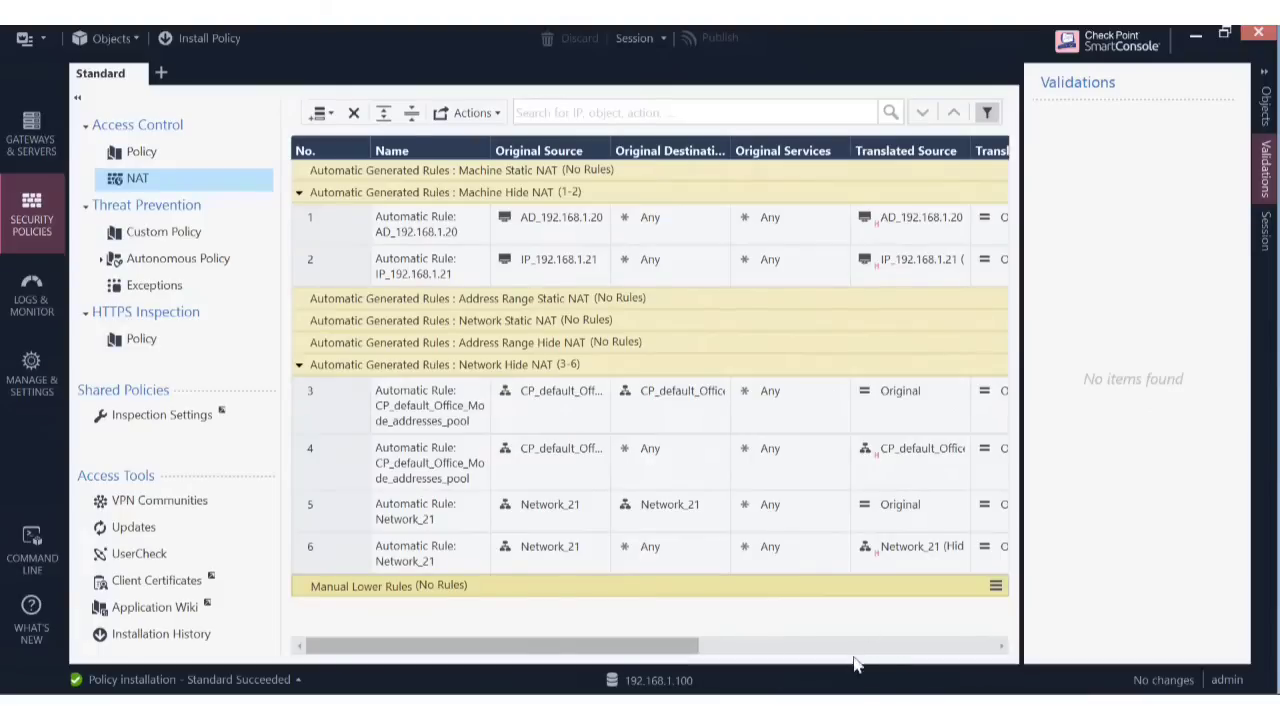
pyautogui.moveTo(866, 705)
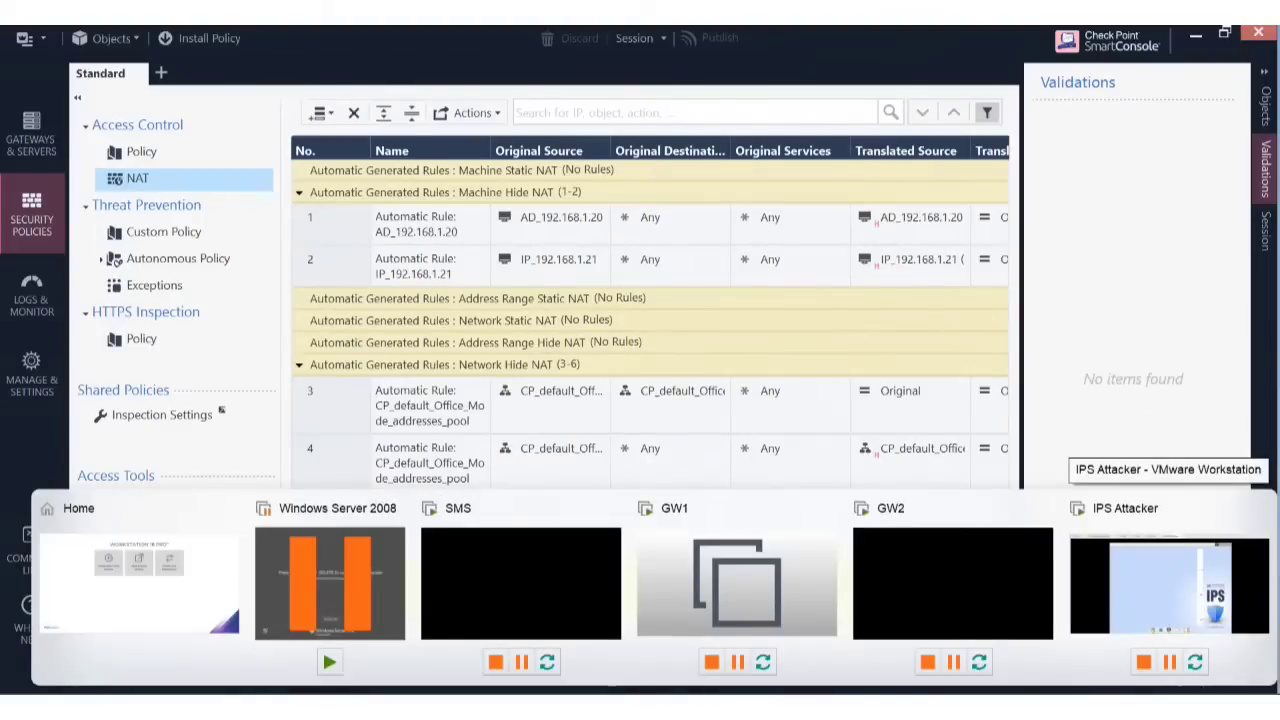
# In Logs & Monitor, run a Logs search for 192.168.1.21 over the last 24 hours.
pyautogui.click(34, 309)
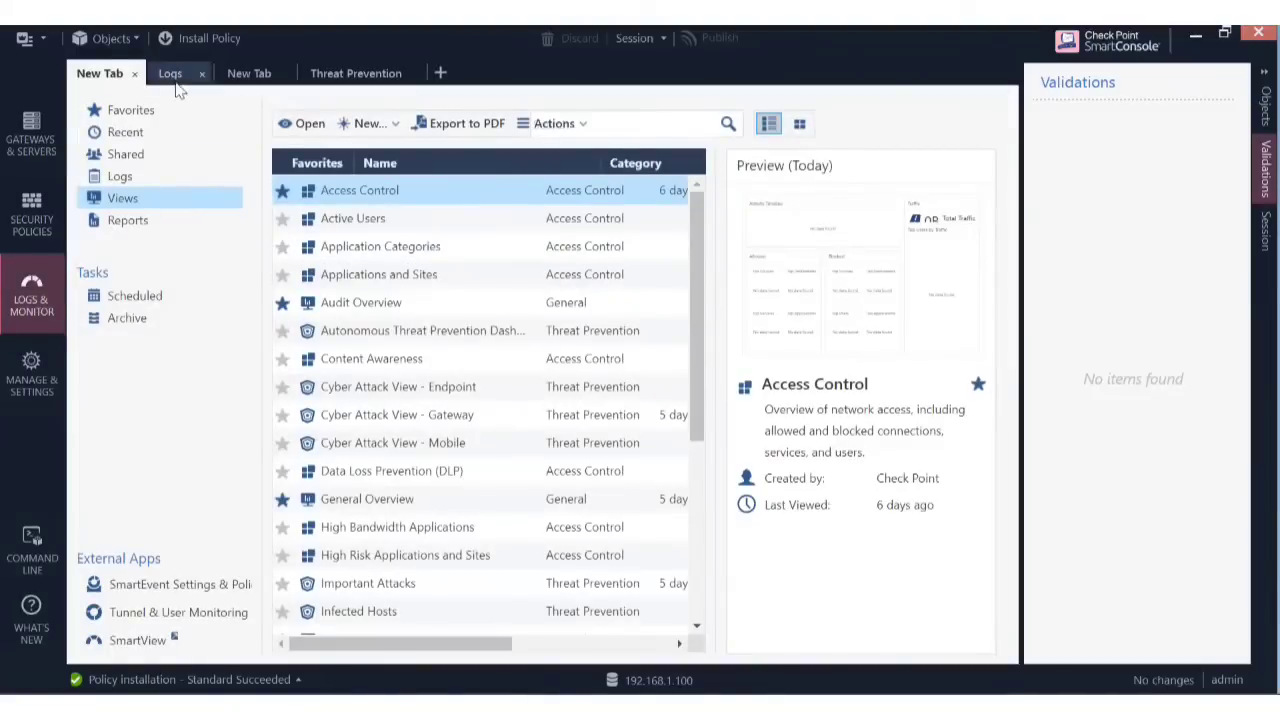
pyautogui.click(172, 80)
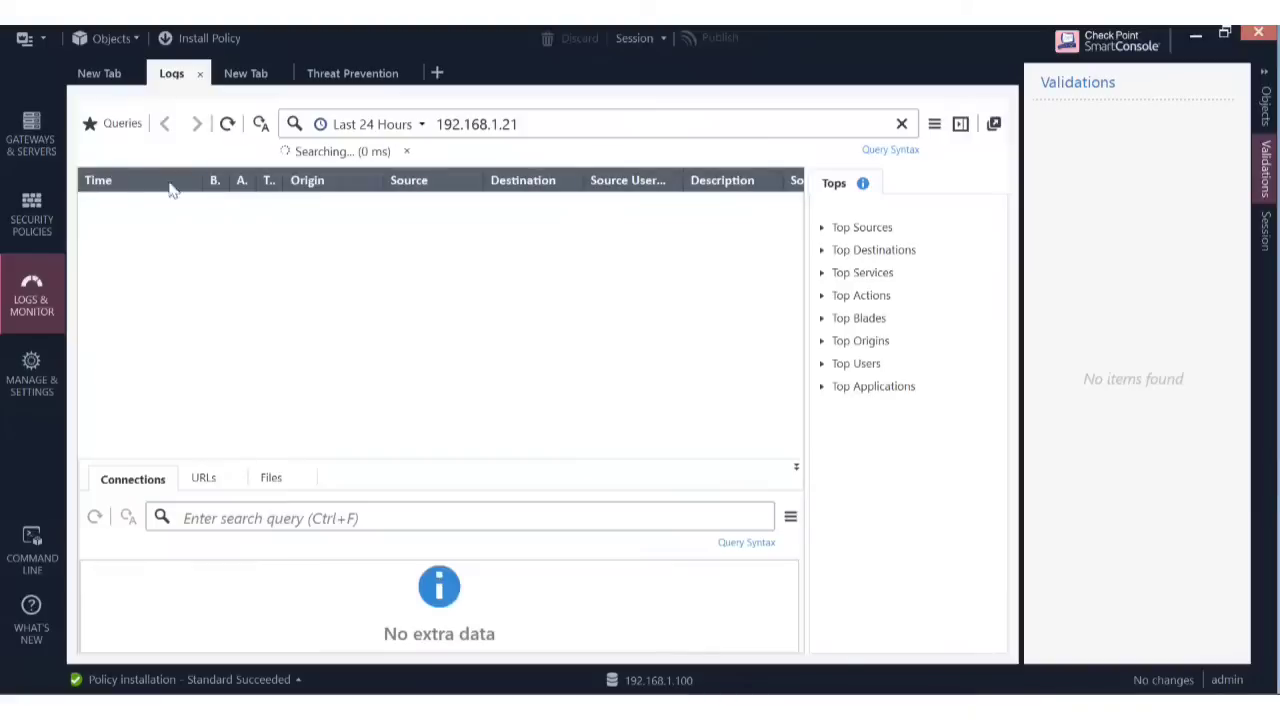
pyautogui.click(526, 124)
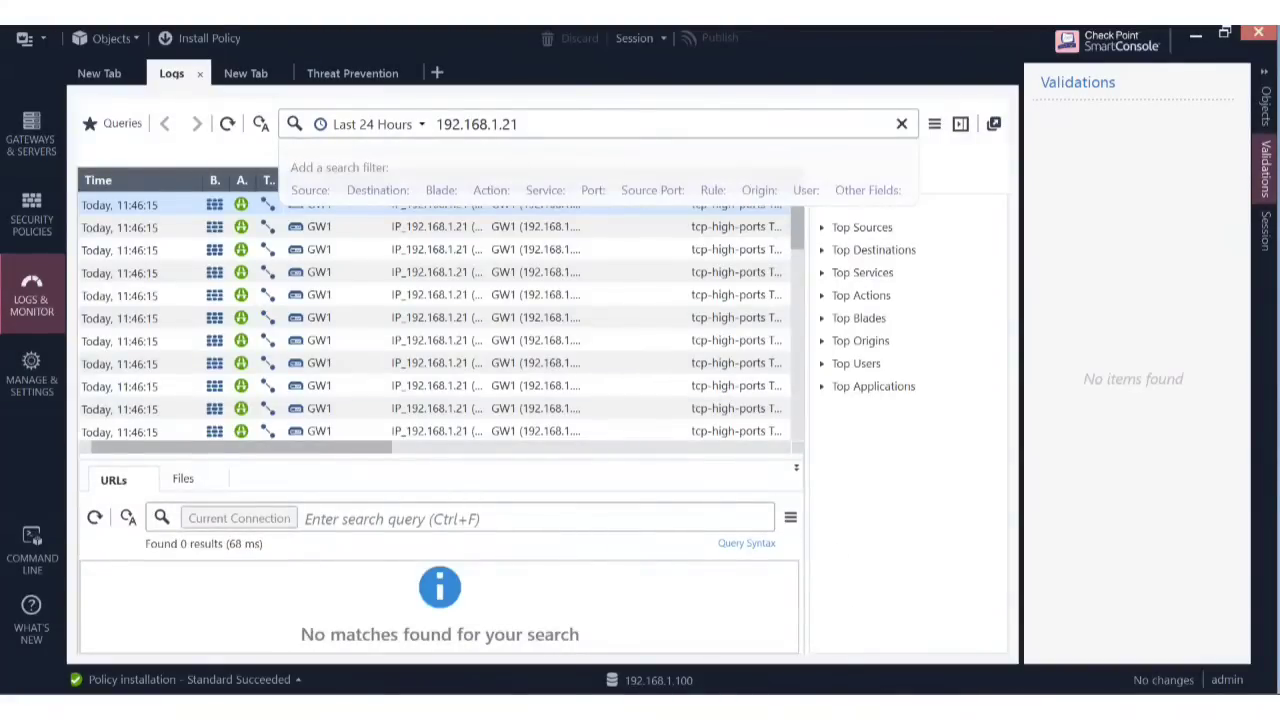
pyautogui.press('Return')
# Launch the IPS Demonstration Toolkit in the IPS Attacker VM, choose option 0, and enter attacker IP 192.168.1.21.
pyautogui.click(1169, 585)
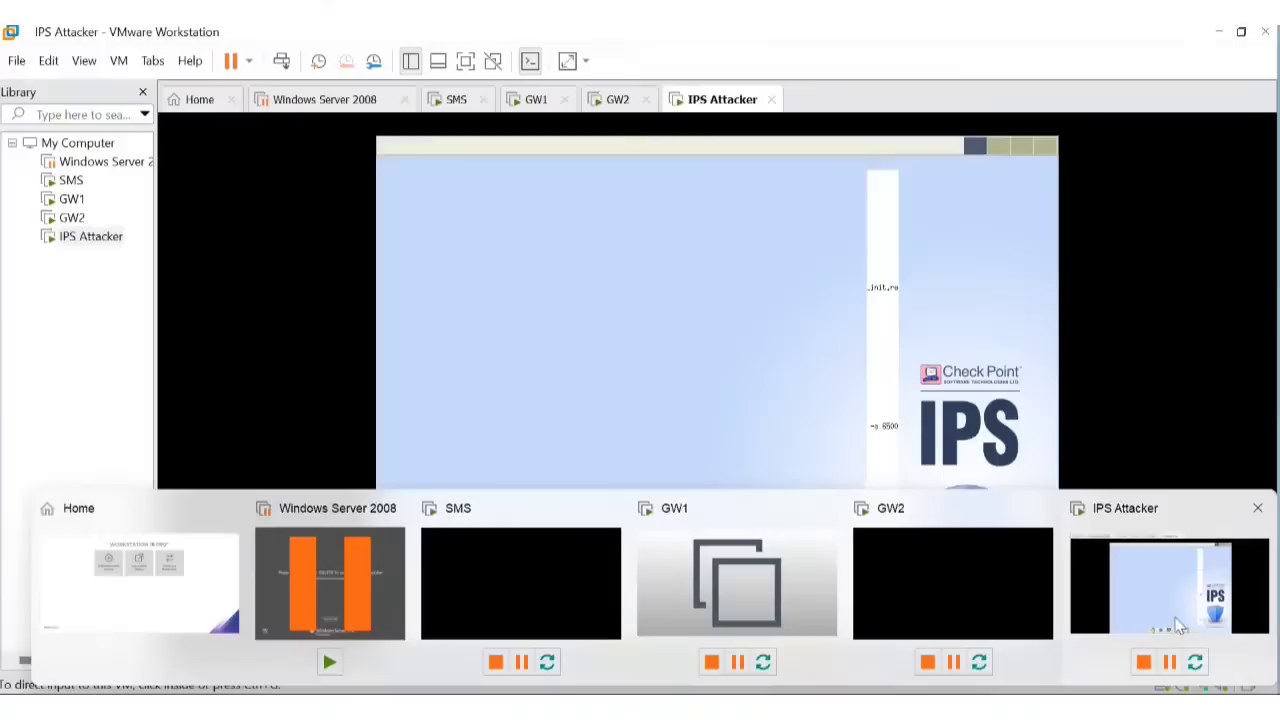
pyautogui.click(662, 628)
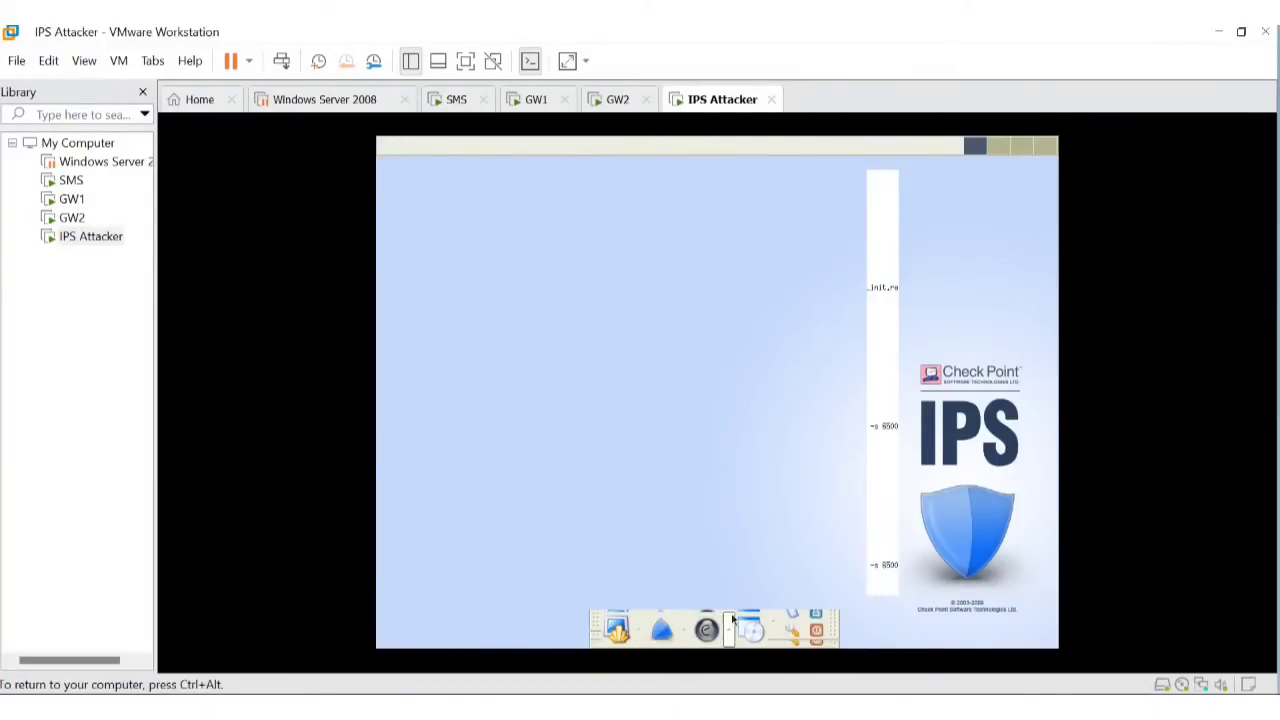
pyautogui.click(662, 628)
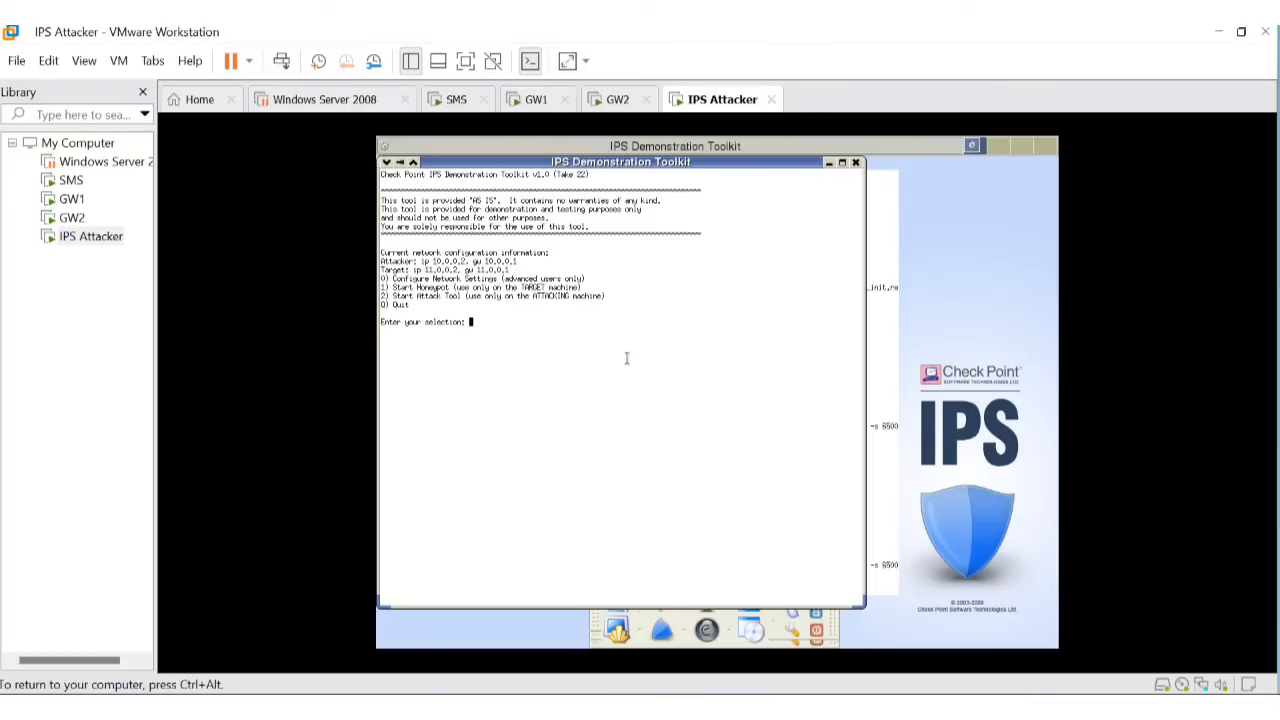
pyautogui.write('0')
pyautogui.press('Return')
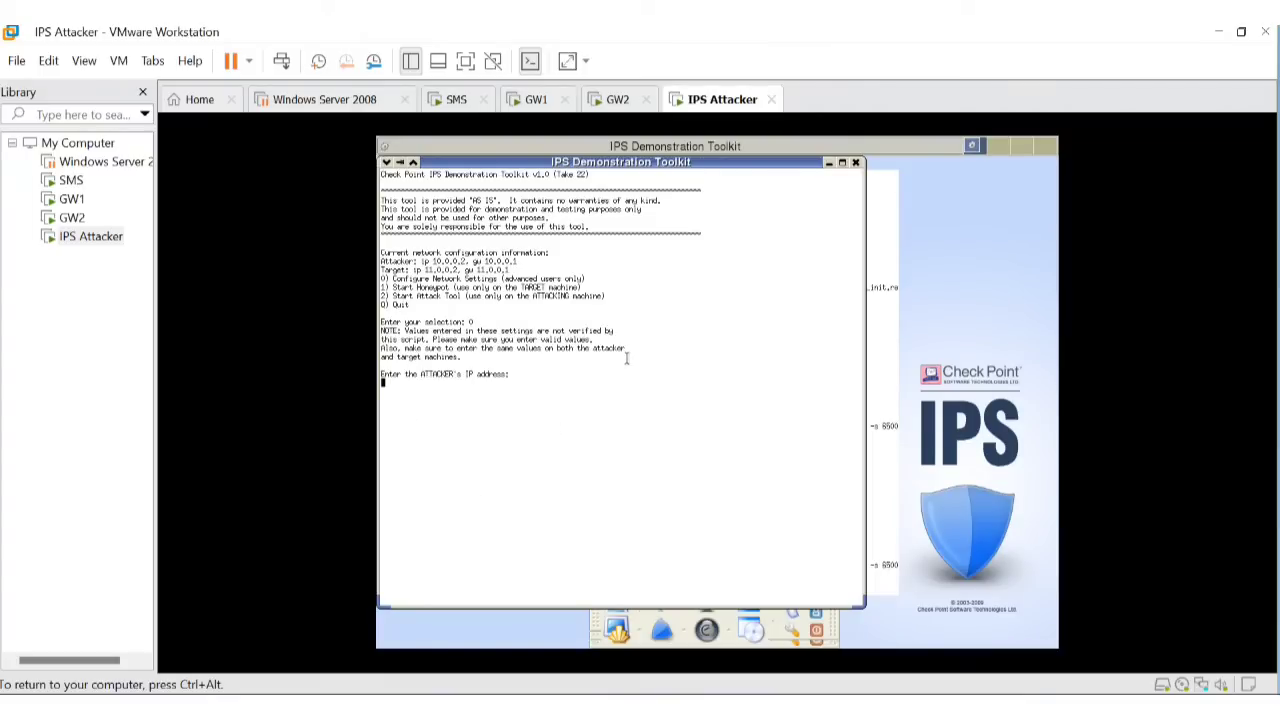
pyautogui.write('192.168.1.21')
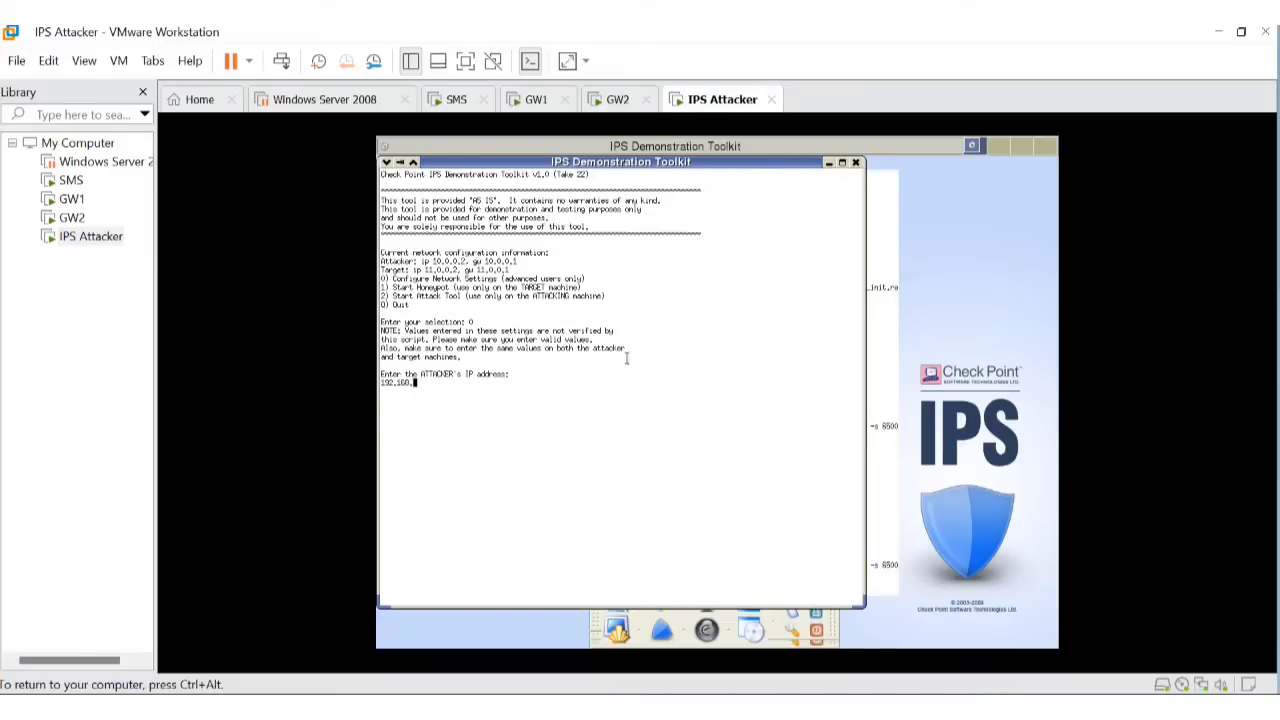
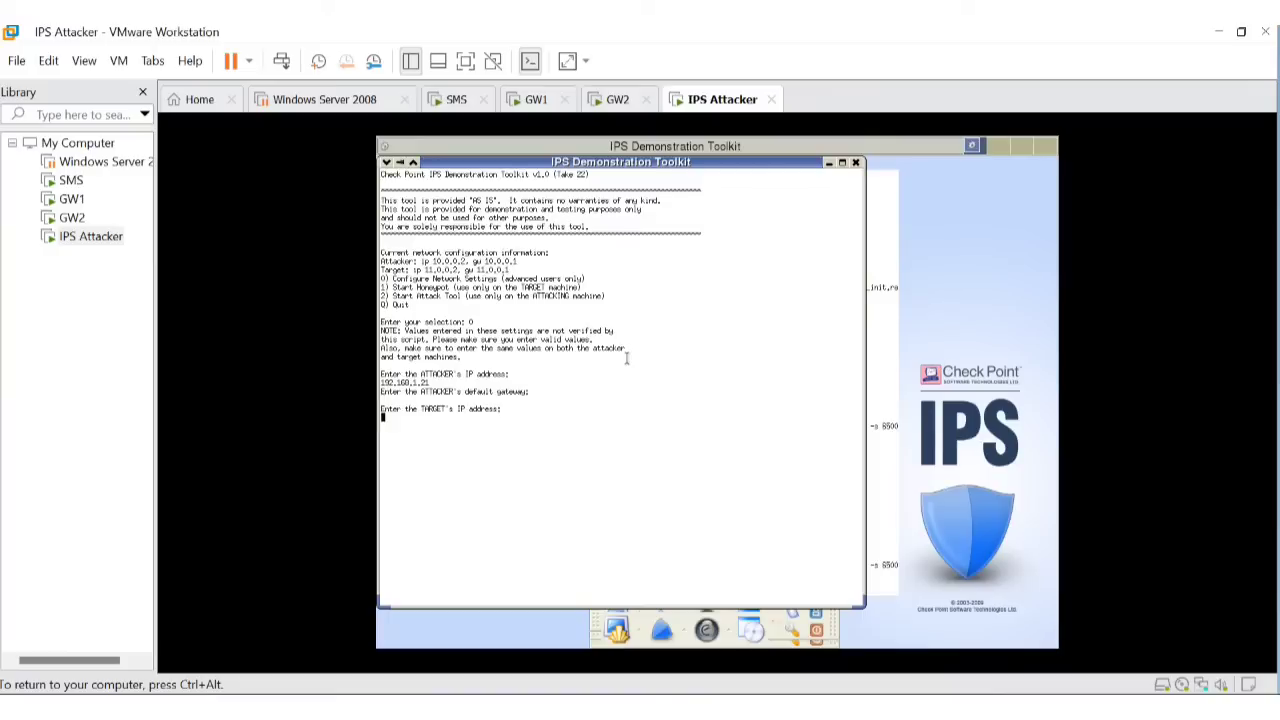
# Begin the target IP address by entering 192.168.1. at the toolkit's target prompt.
pyautogui.write('192.168.1.101')
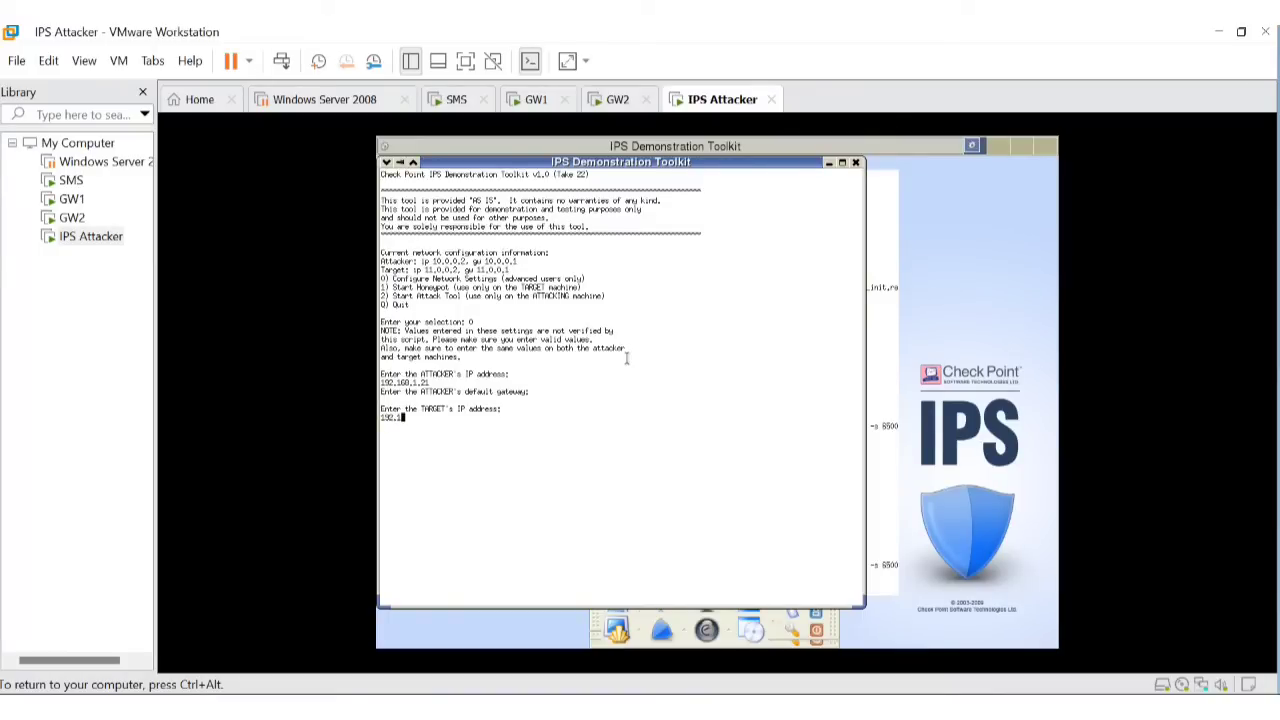
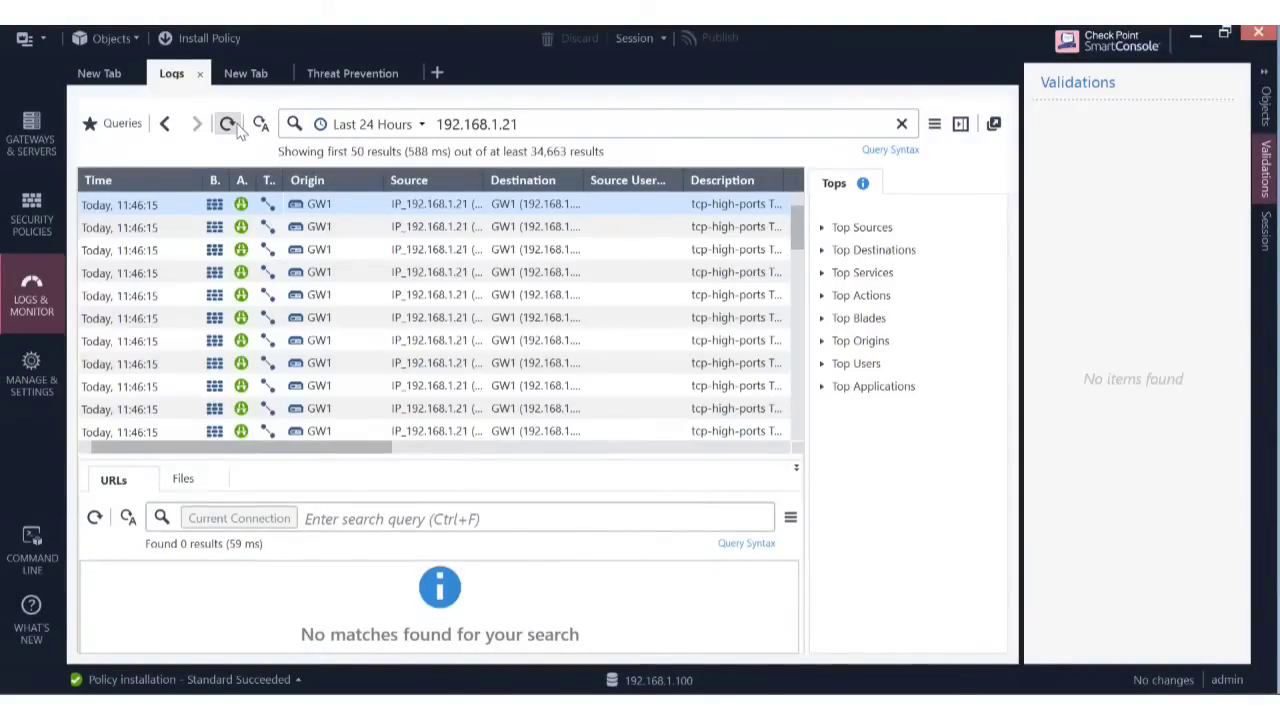
# Rerun the 192.168.1.21 log search and open the first accepted log's expanded details.
pyautogui.click(229, 124)
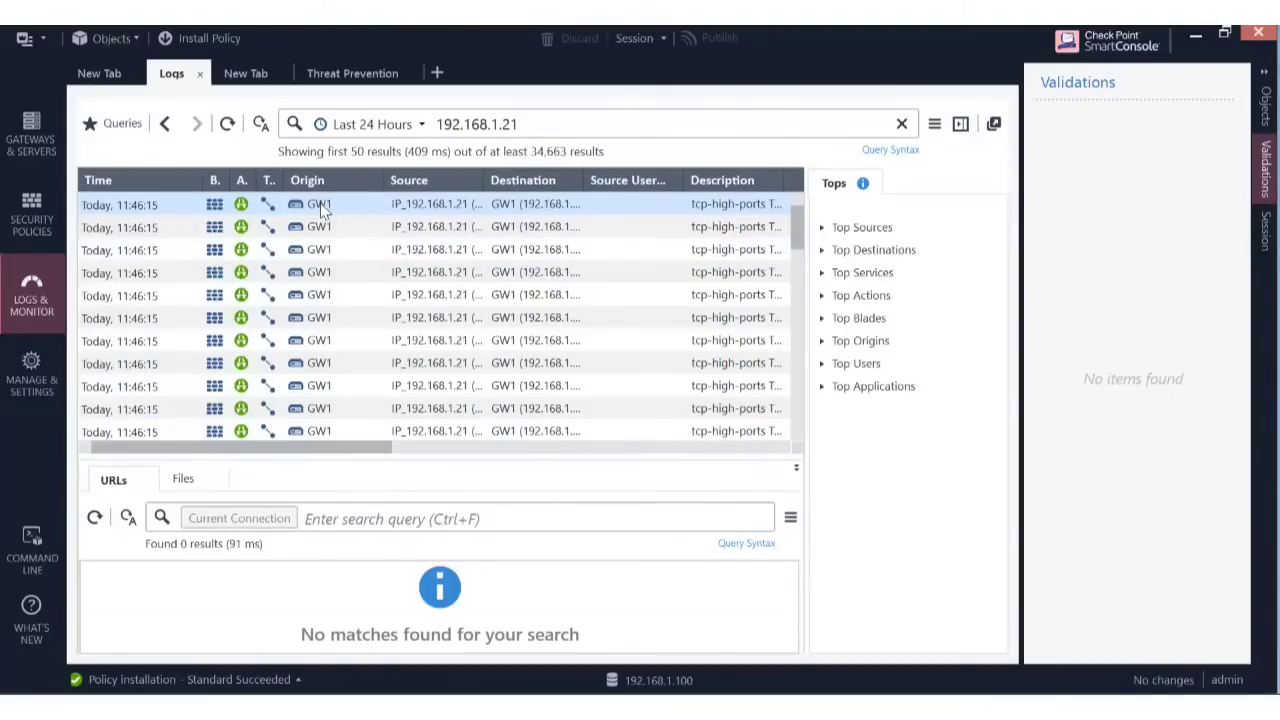
pyautogui.doubleClick(322, 207)
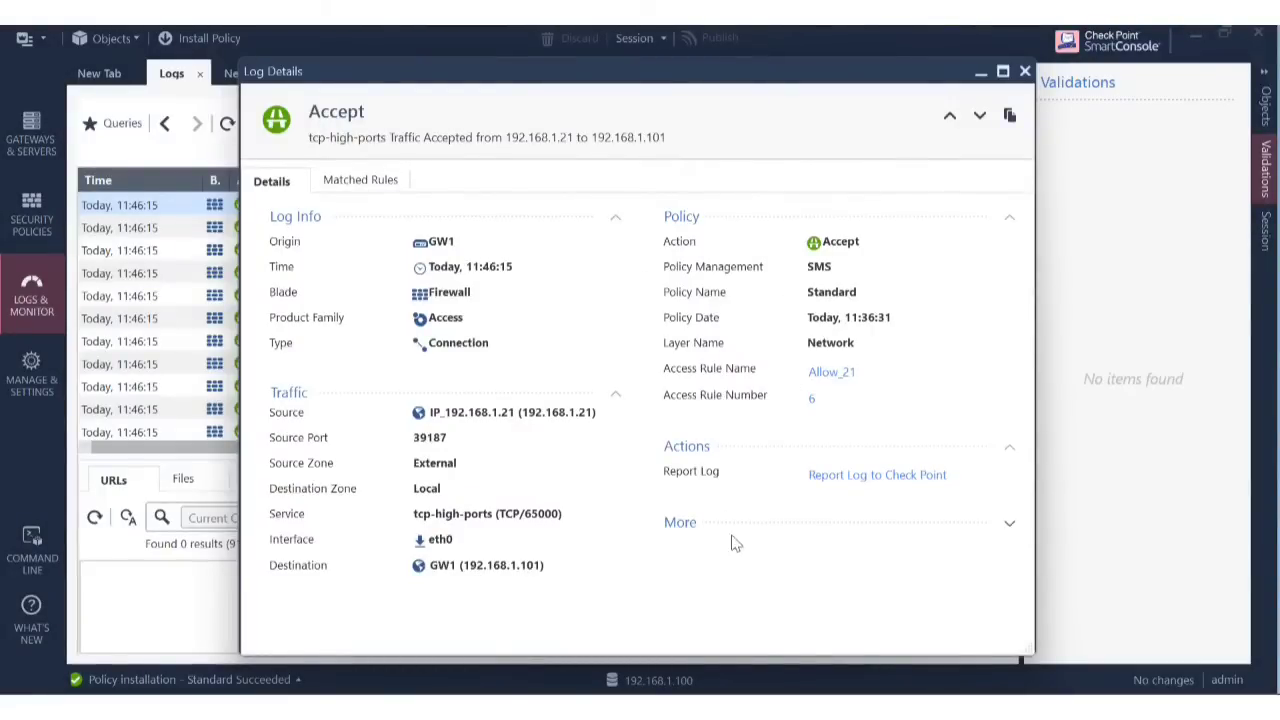
pyautogui.click(684, 523)
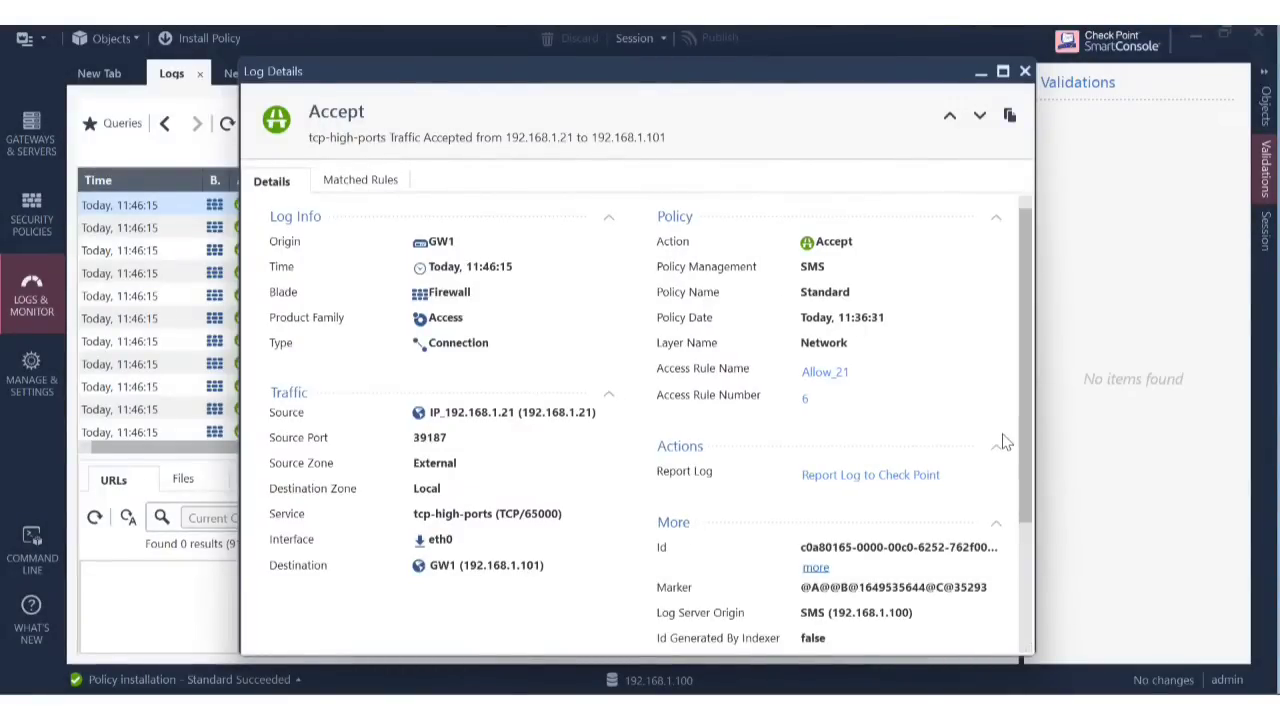
pyautogui.moveTo(1024, 454); pyautogui.dragTo(1032, 578)
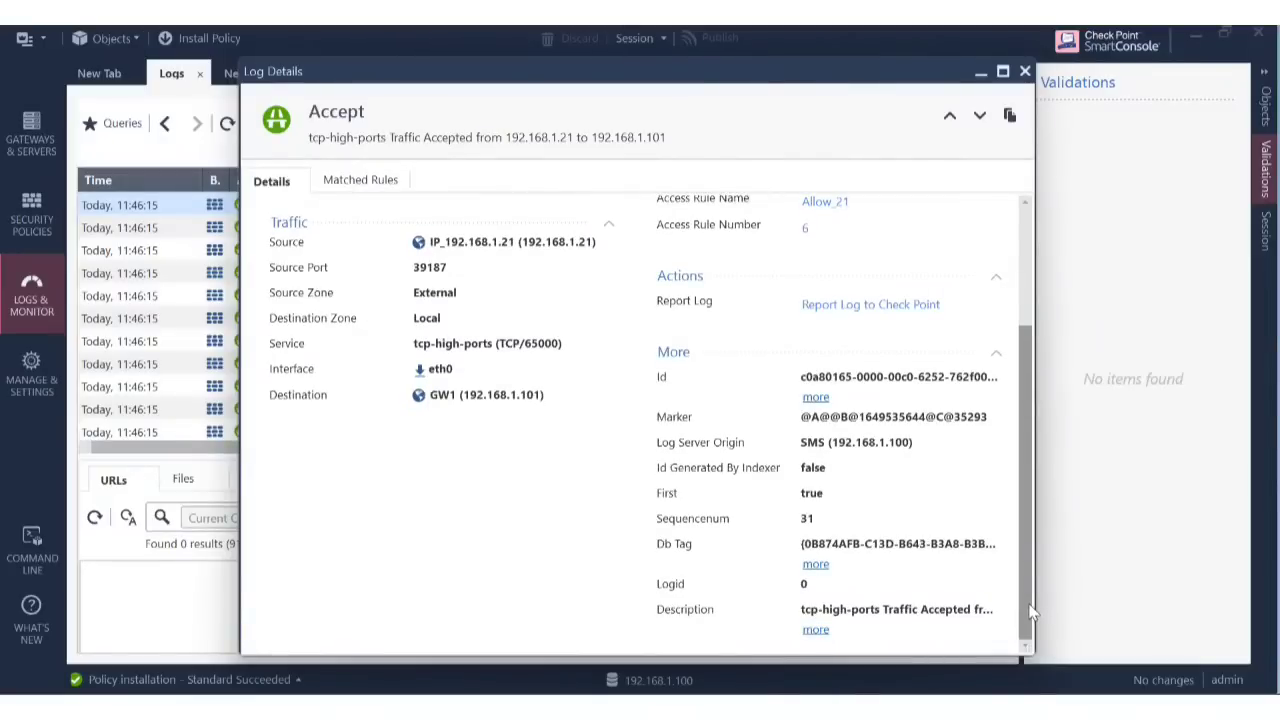
pyautogui.moveTo(1030, 612)
pyautogui.mouseDown()
pyautogui.moveTo(1026, 530)
pyautogui.moveTo(1044, 503)
pyautogui.moveTo(1050, 439)
pyautogui.moveTo(1056, 563)
pyautogui.moveTo(1041, 615)
pyautogui.mouseUp()
# Review the full log description and Db Tag value, then close the log details.
pyautogui.click(816, 631)
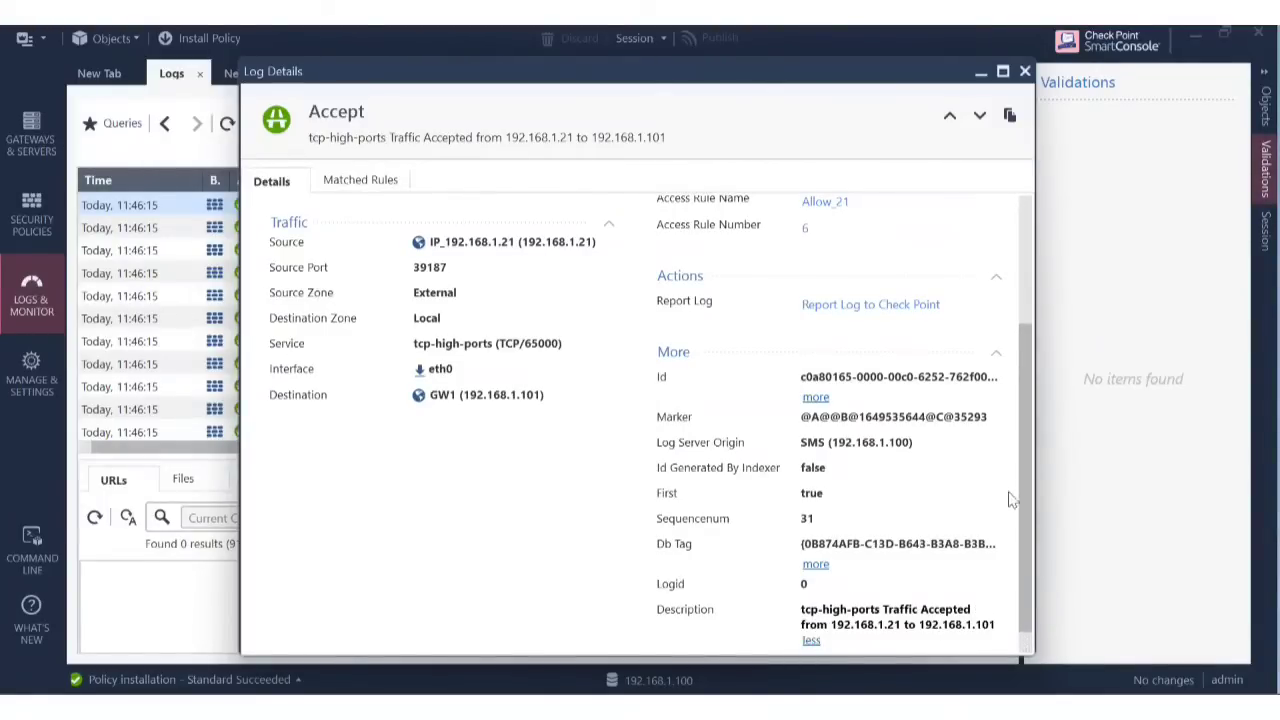
pyautogui.scroll(-1, 1026, 505)
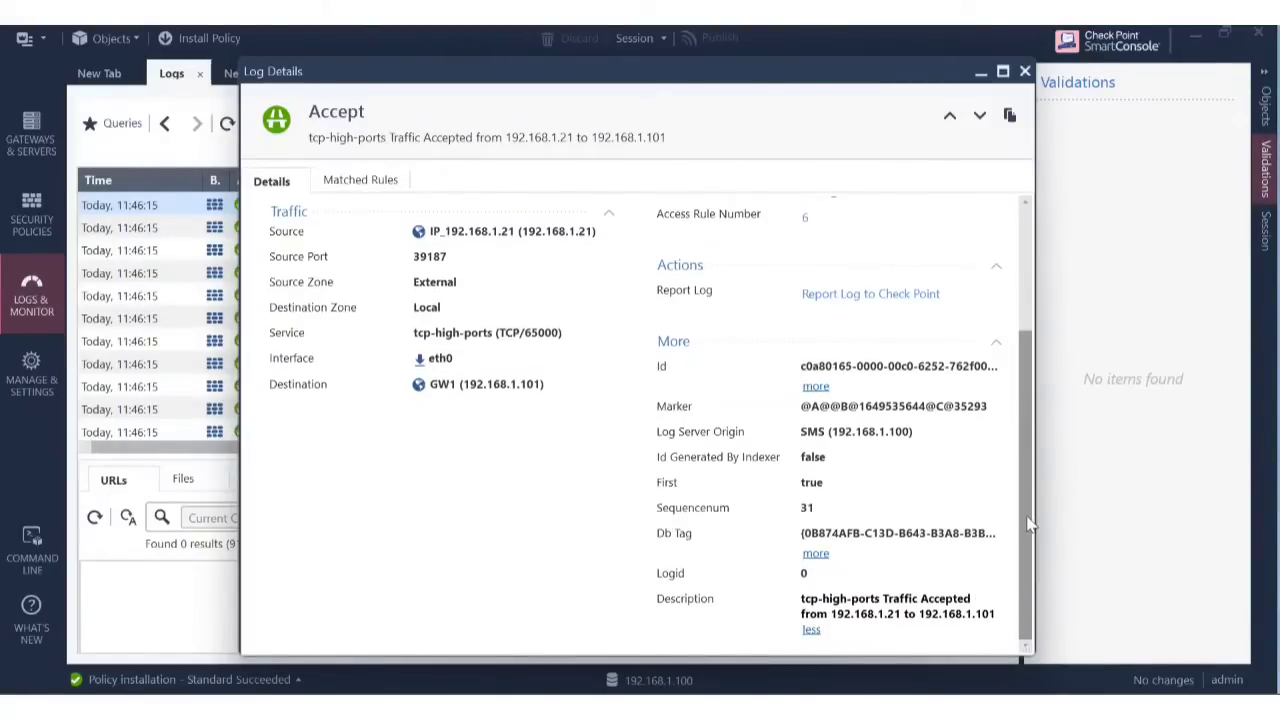
pyautogui.click(816, 553)
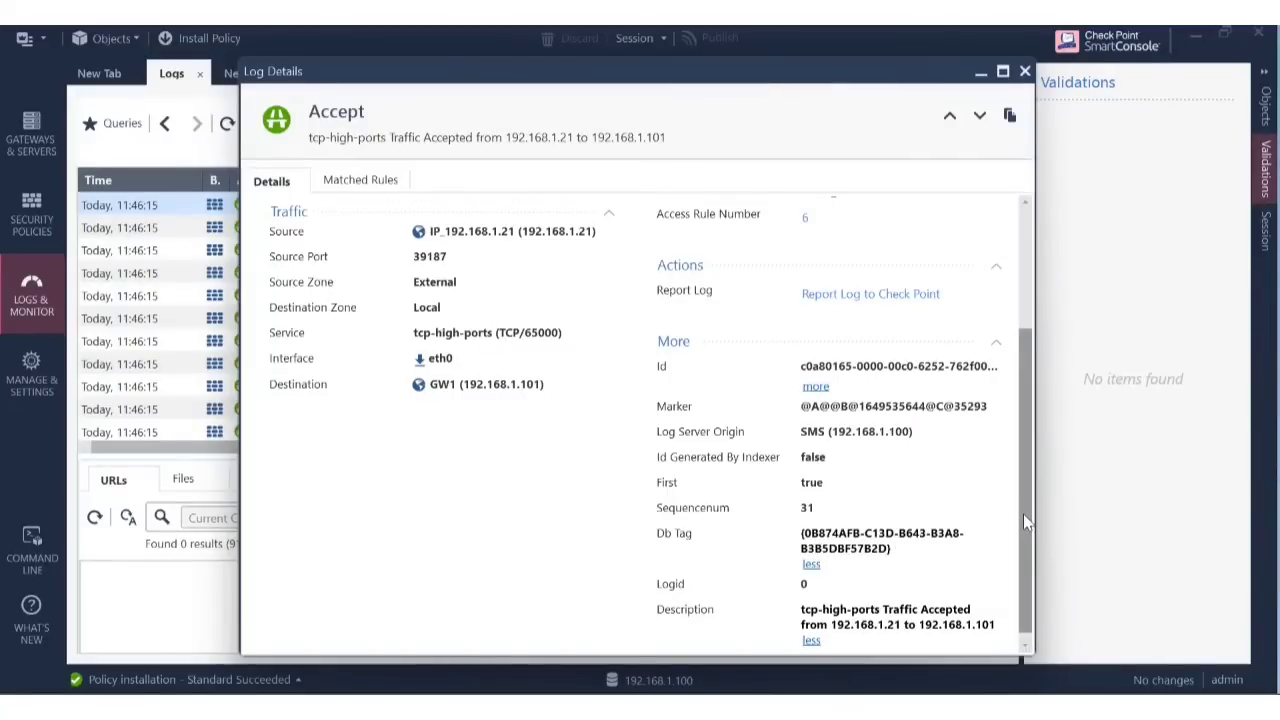
pyautogui.scroll(-1, 1023, 514)
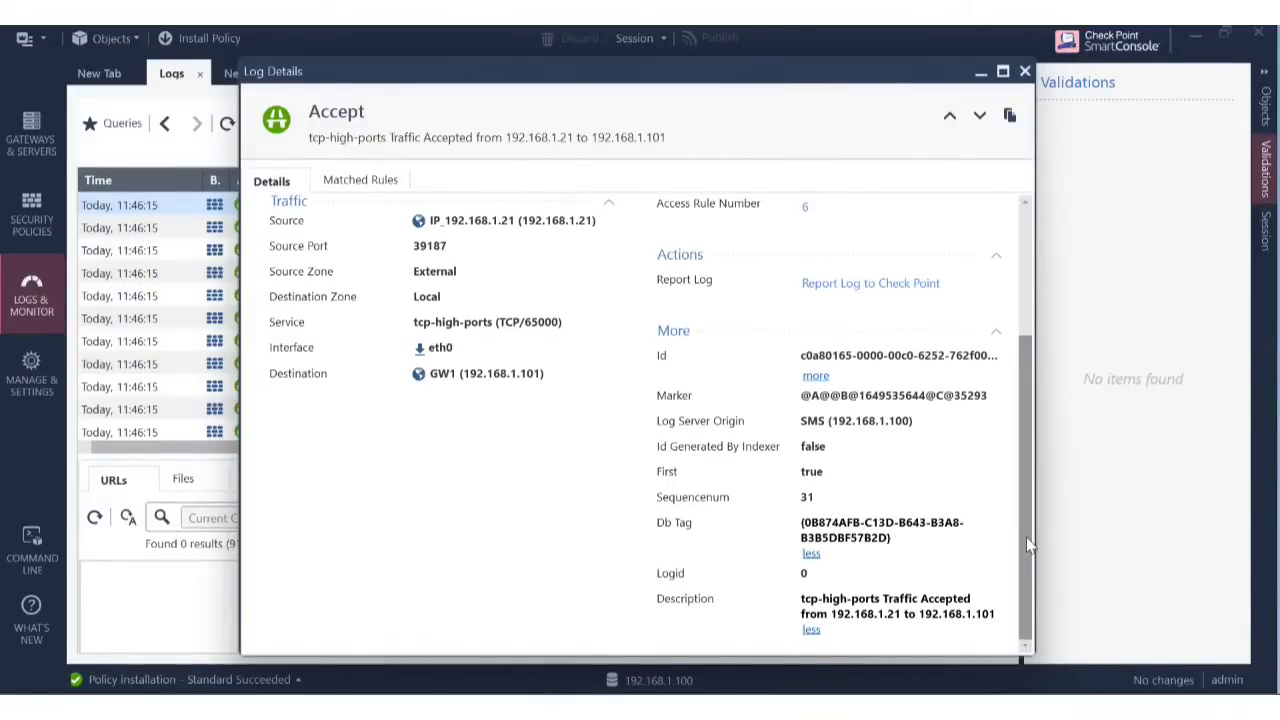
pyautogui.scroll(2, 1028, 500)
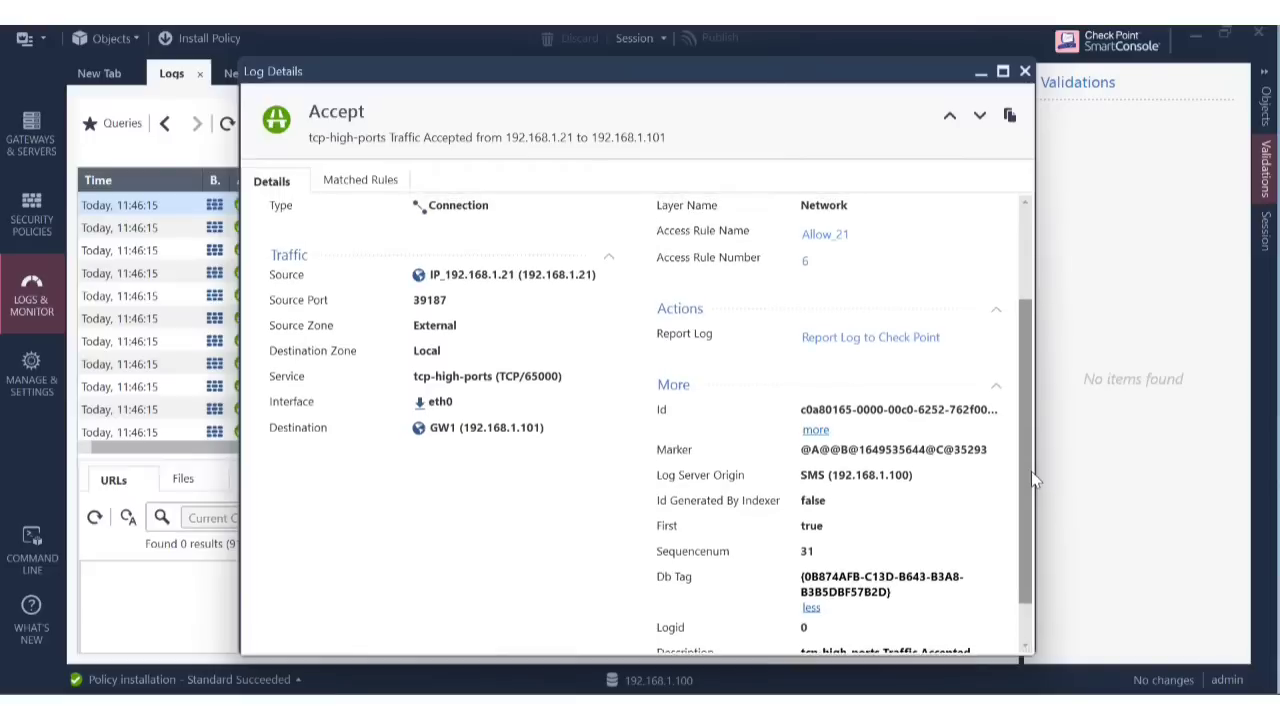
pyautogui.scroll(-2, 1036, 549)
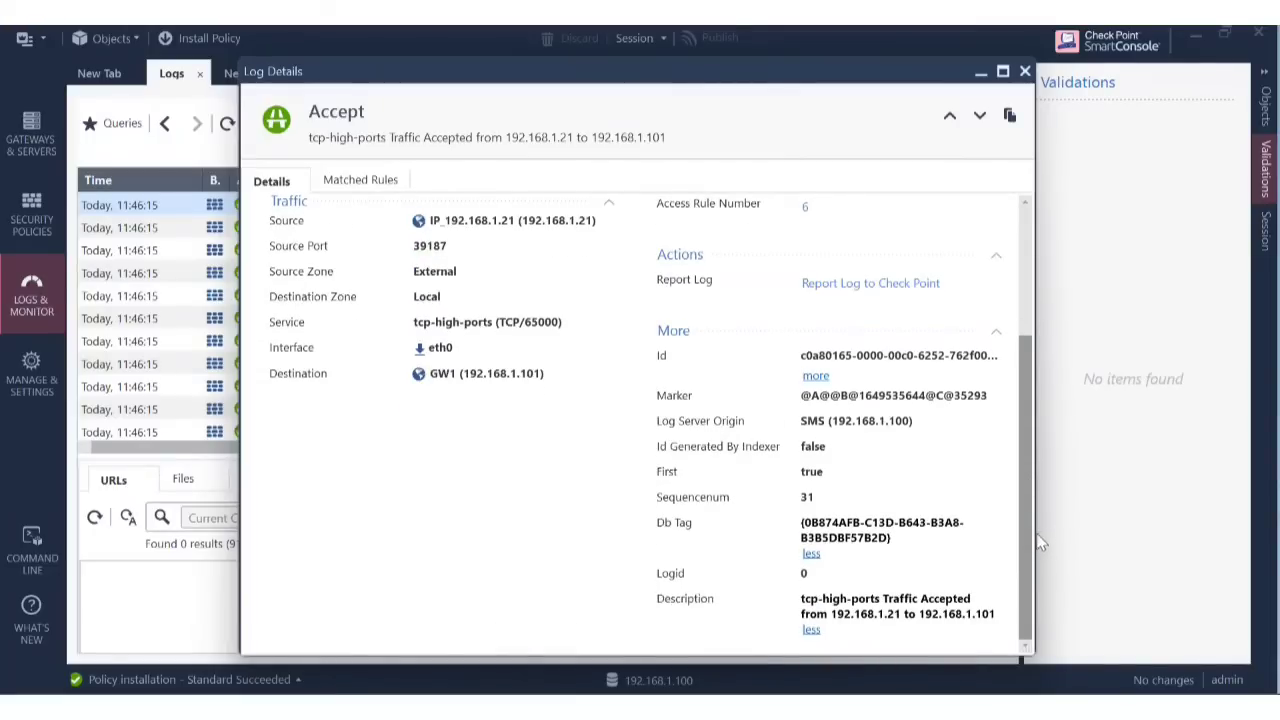
pyautogui.scroll(4, 1038, 542)
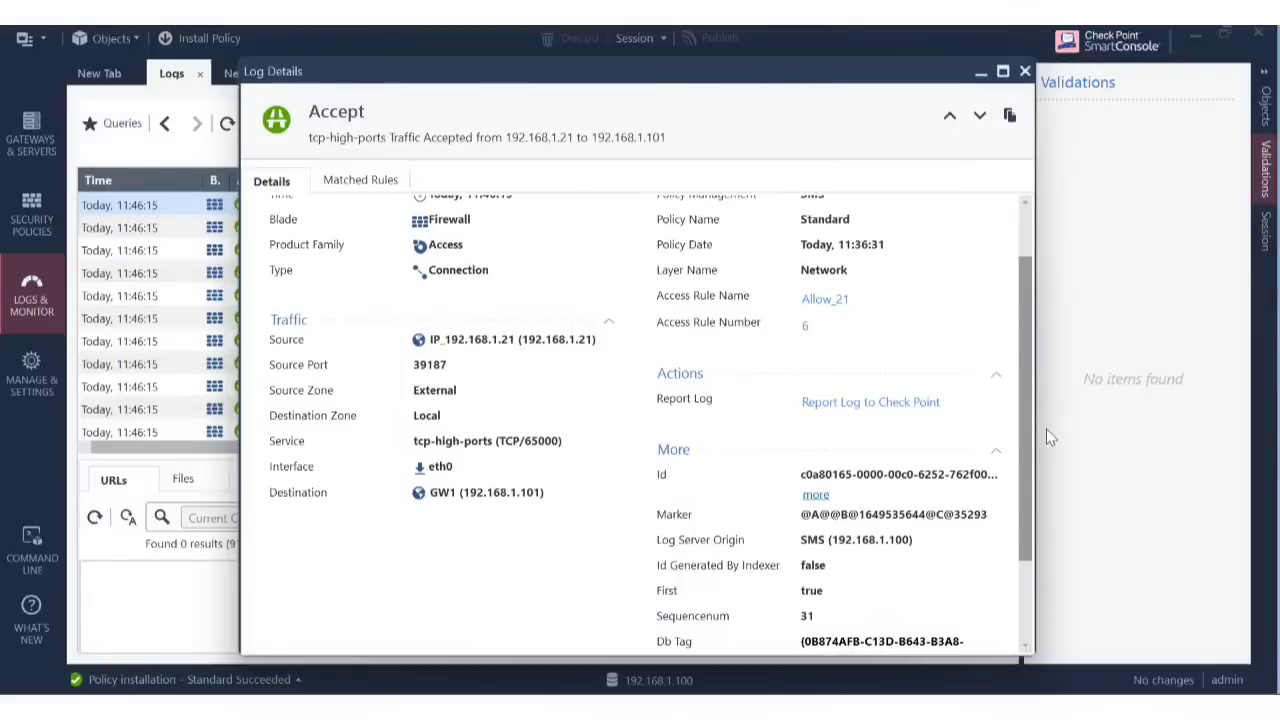
pyautogui.scroll(3, 1046, 430)
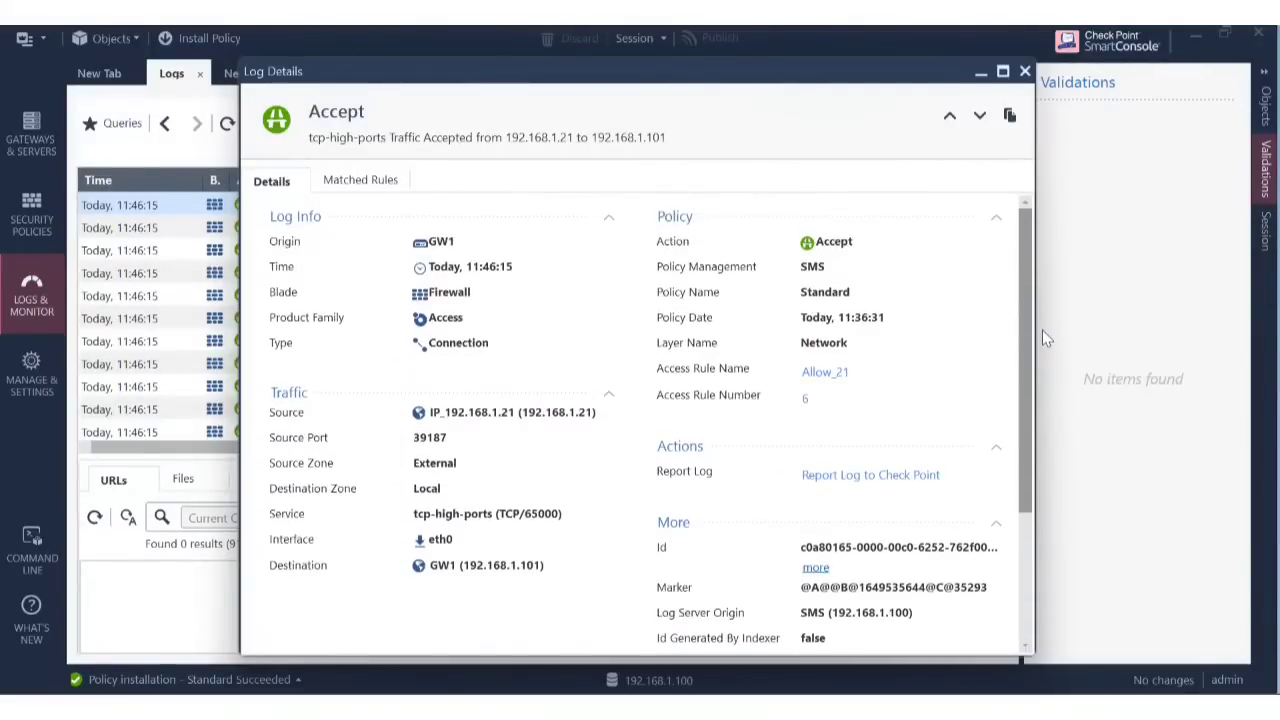
pyautogui.click(1025, 74)
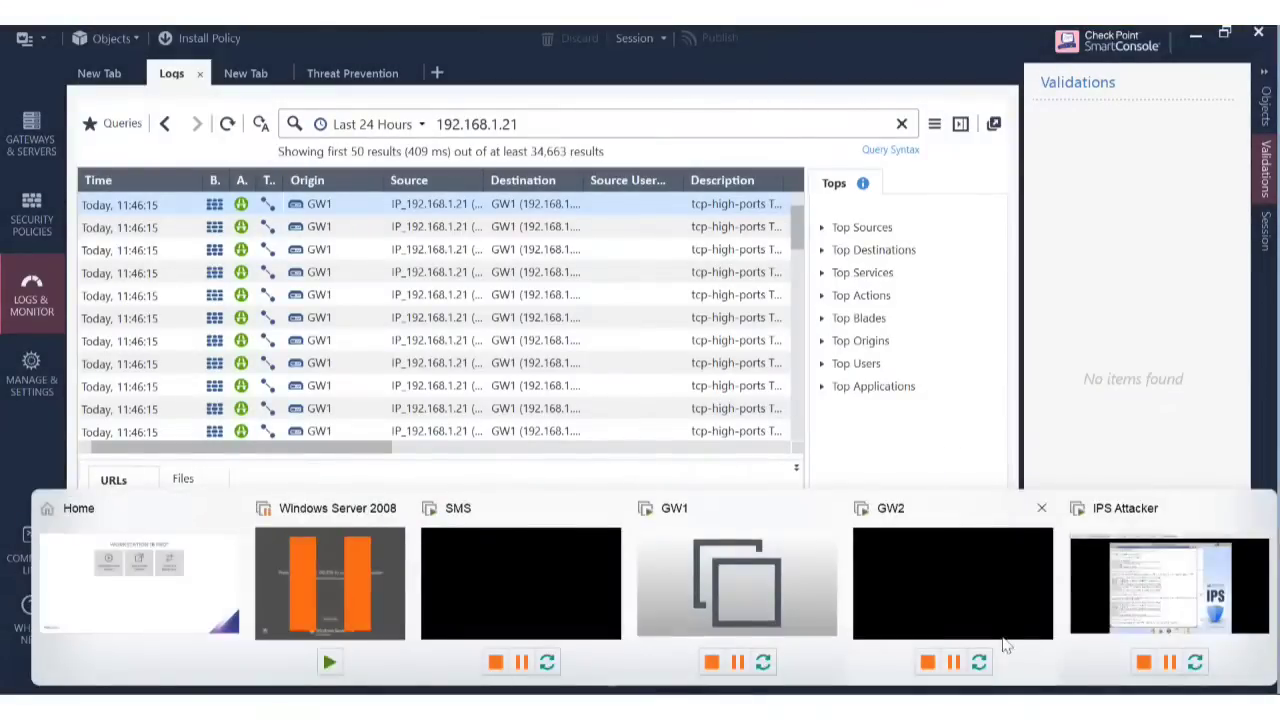
# Switch to the IPS Attacker VM and close its IPS Demonstration Toolkit terminal.
pyautogui.click(1135, 580)
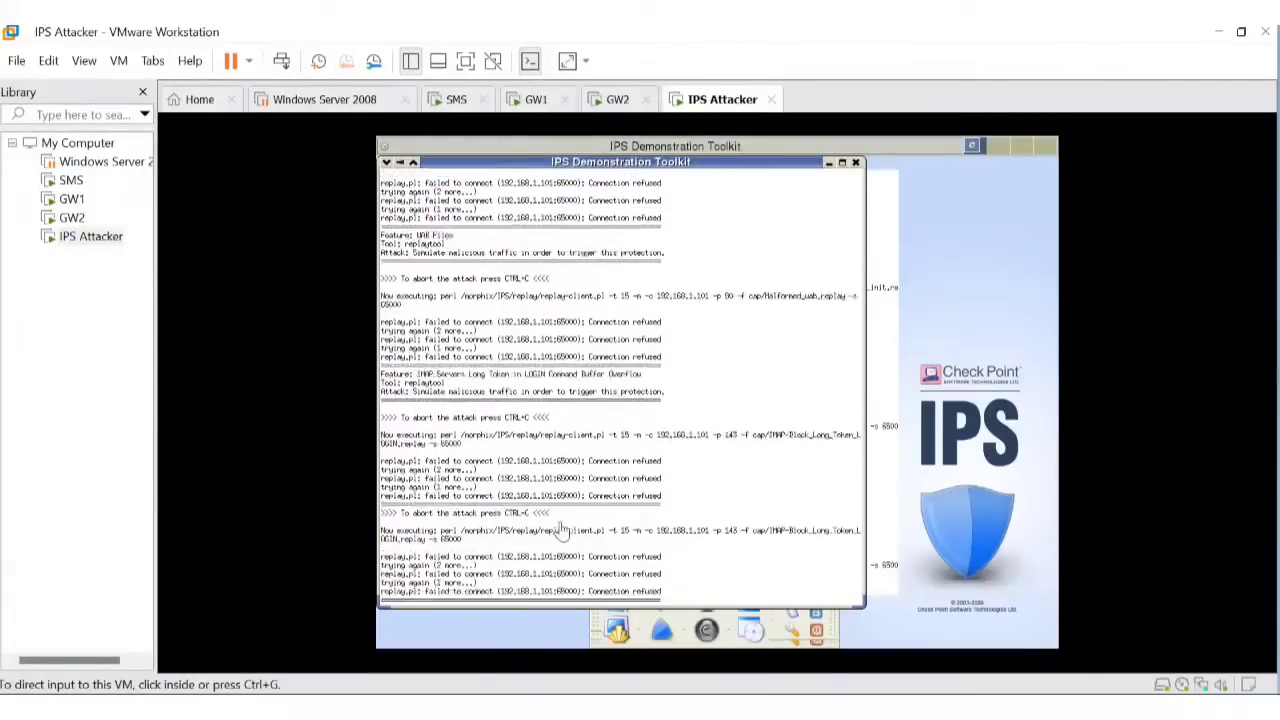
pyautogui.click(1137, 589)
pyautogui.hotkey('ctrl', 'alt')
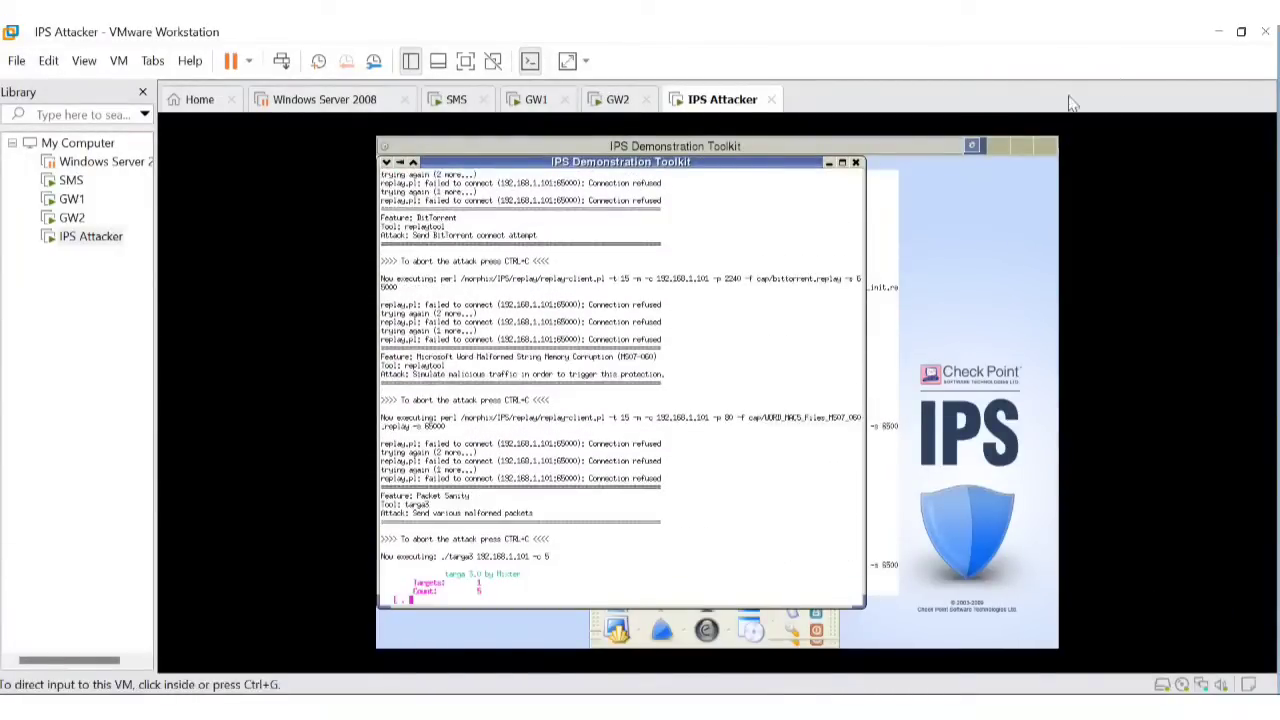
pyautogui.click(857, 174)
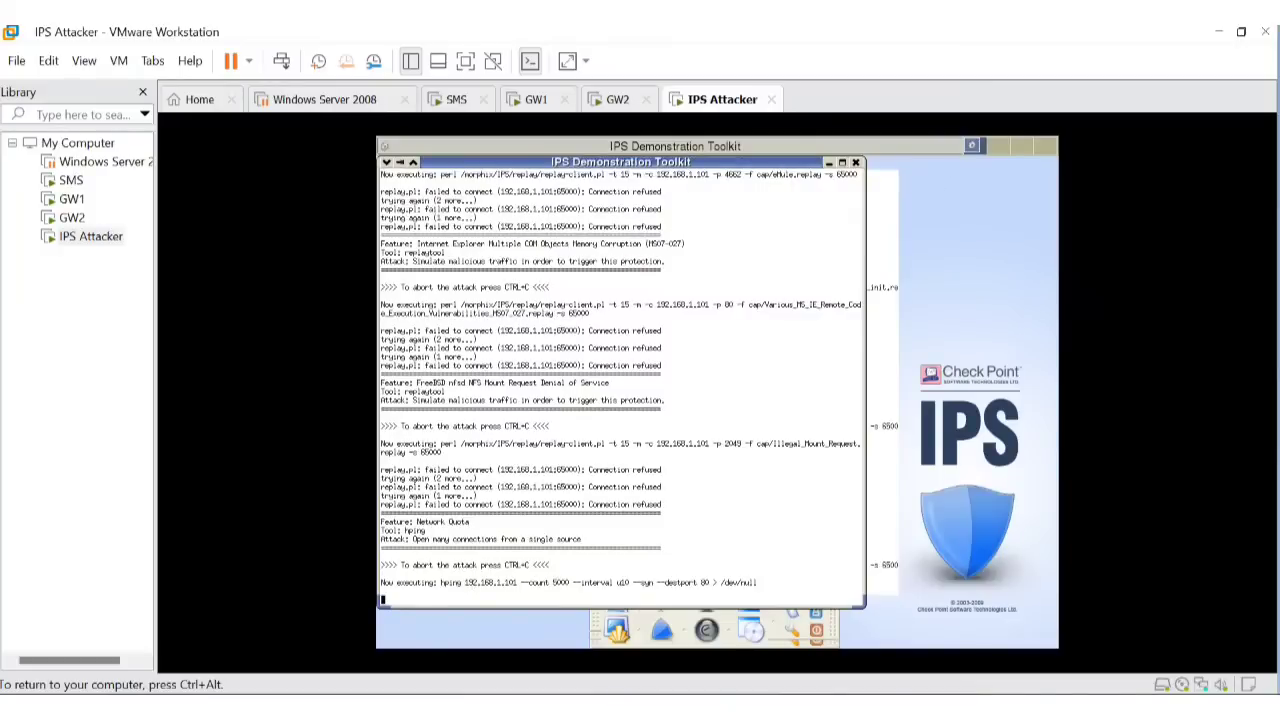
pyautogui.click(857, 163)
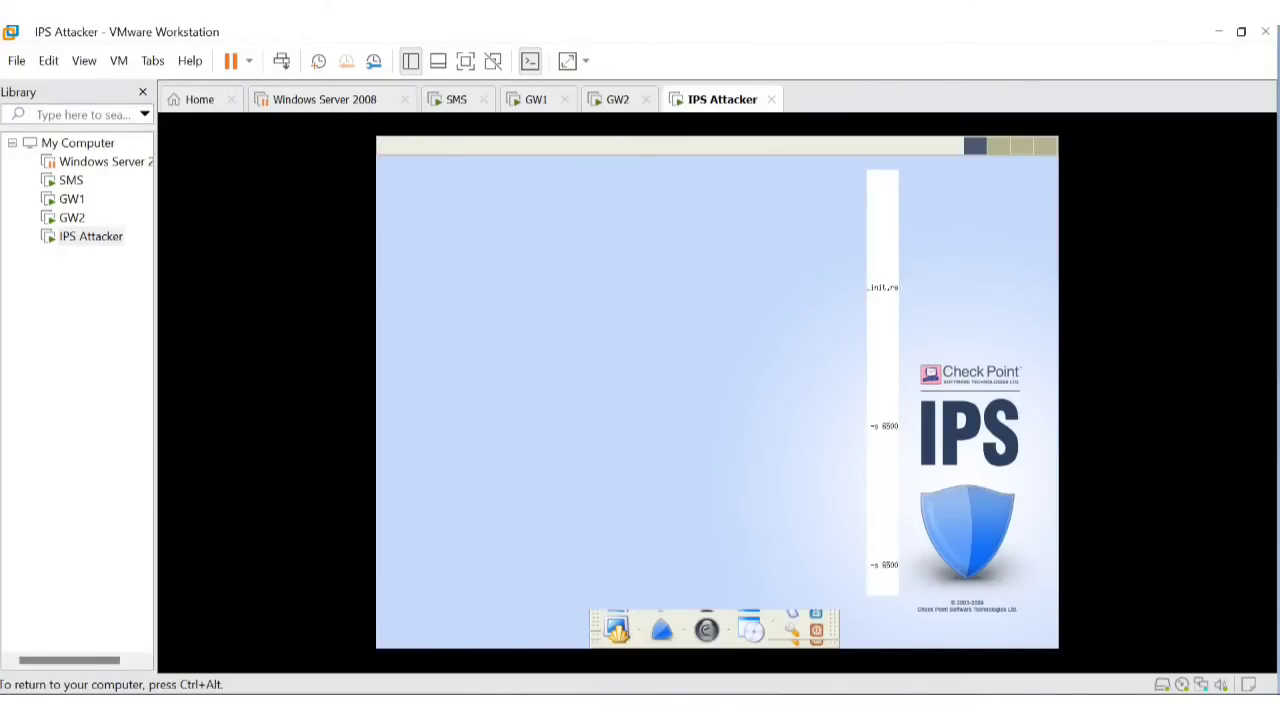
pyautogui.click(615, 628)
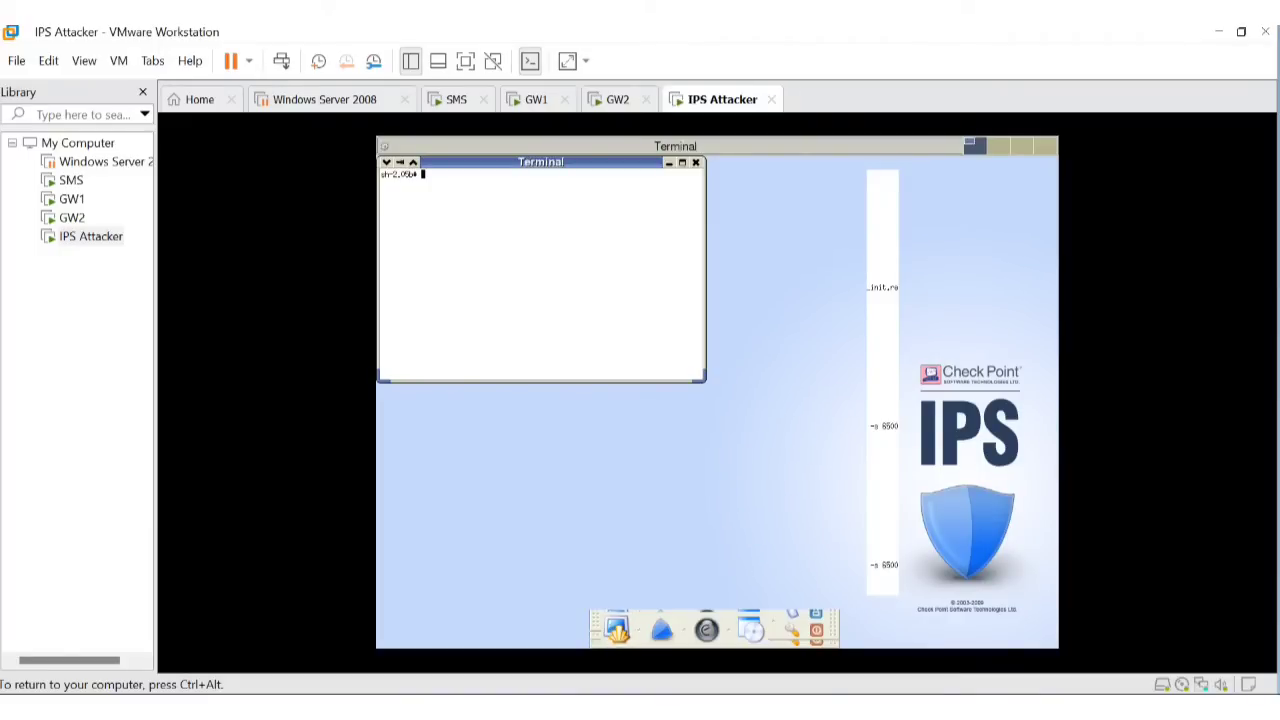
pyautogui.hotkey('ctrl', 'alt')
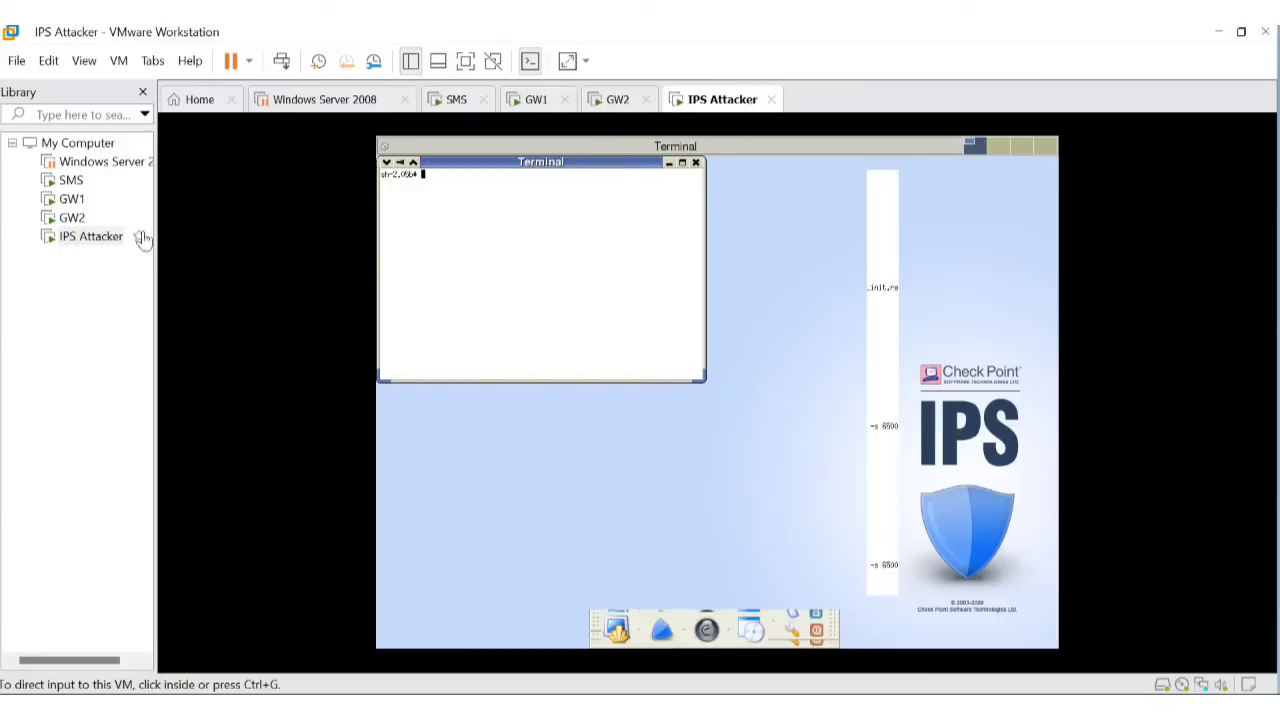
# Suspend the IPS Attacker virtual machine, then resume it.
pyautogui.rightClick(88, 242)
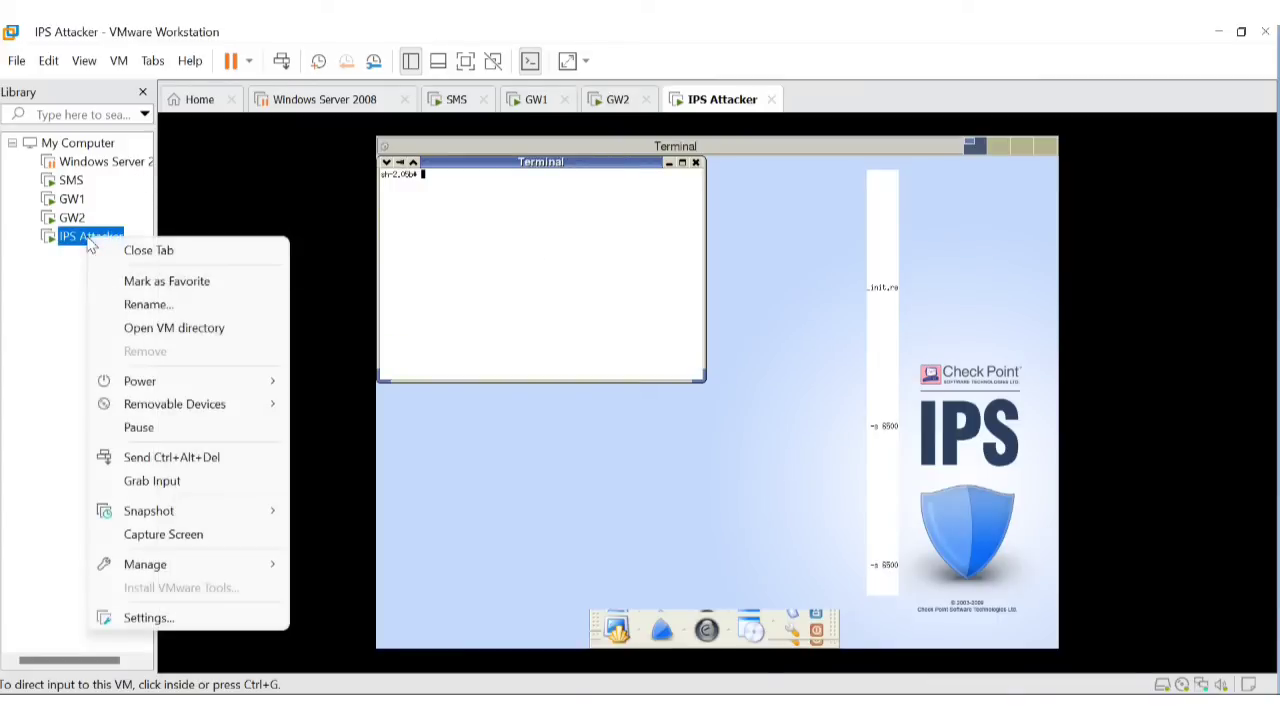
pyautogui.moveTo(245, 390)
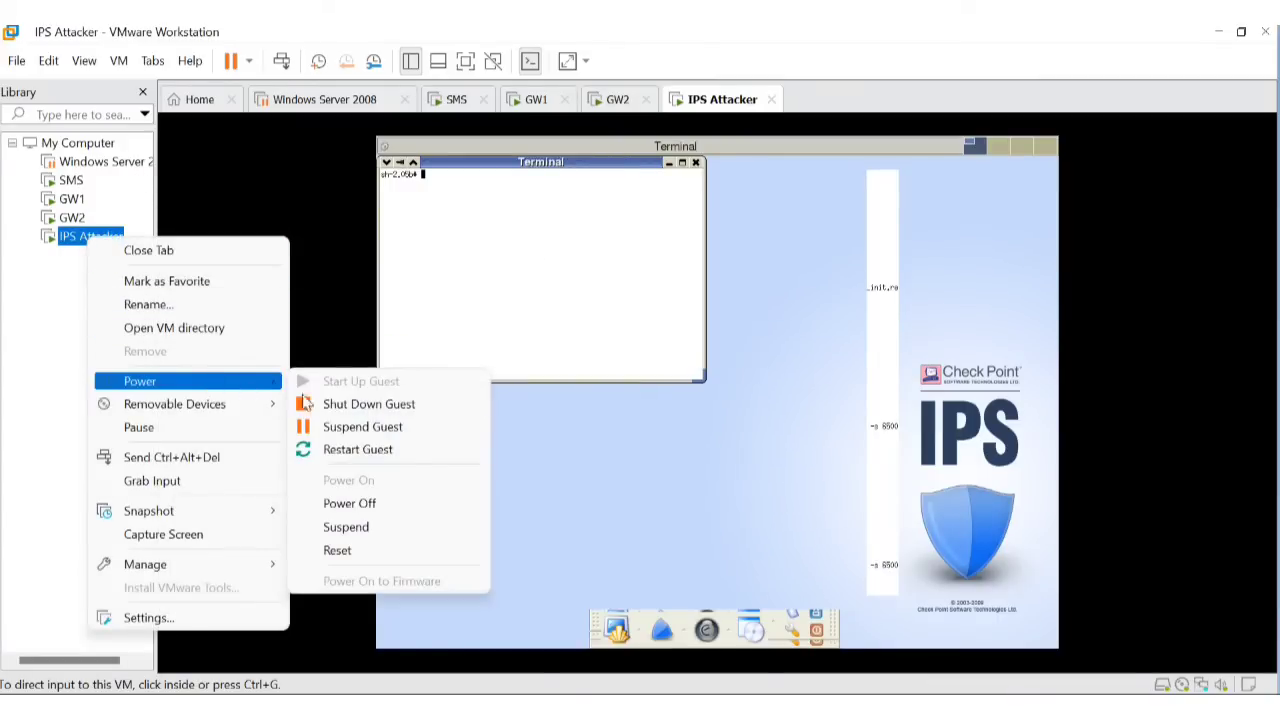
pyautogui.click(358, 530)
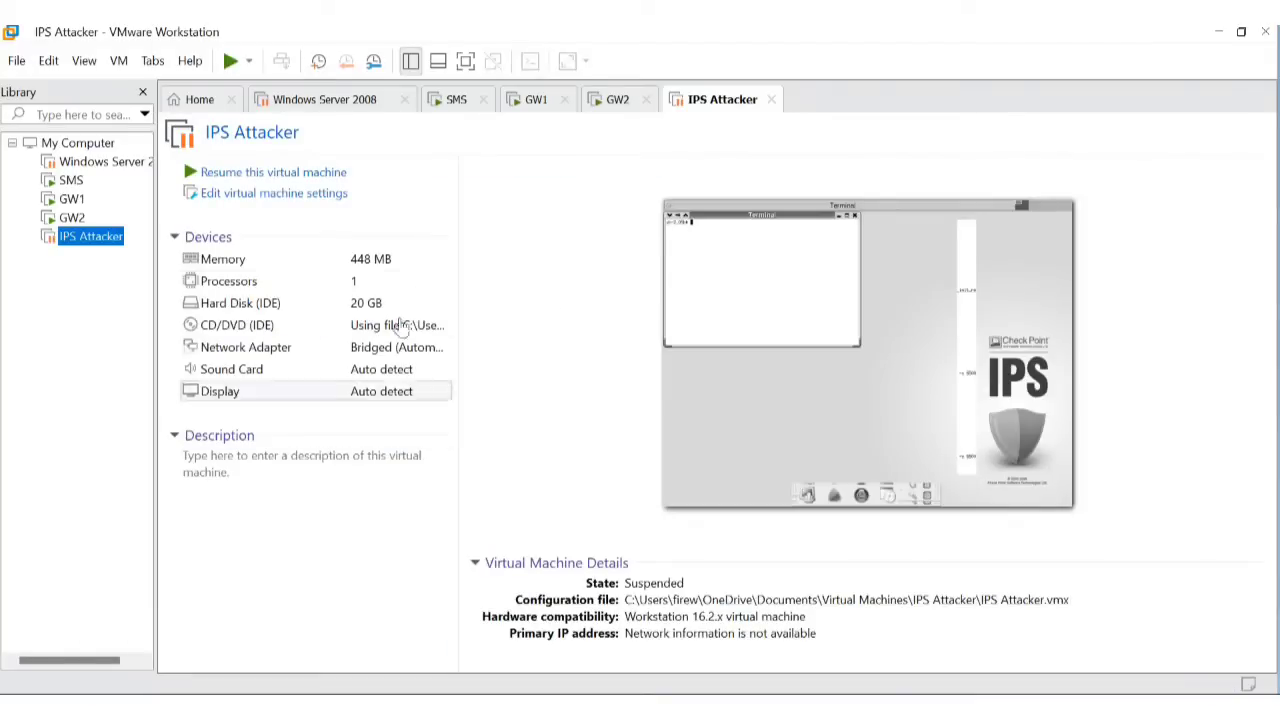
pyautogui.click(282, 181)
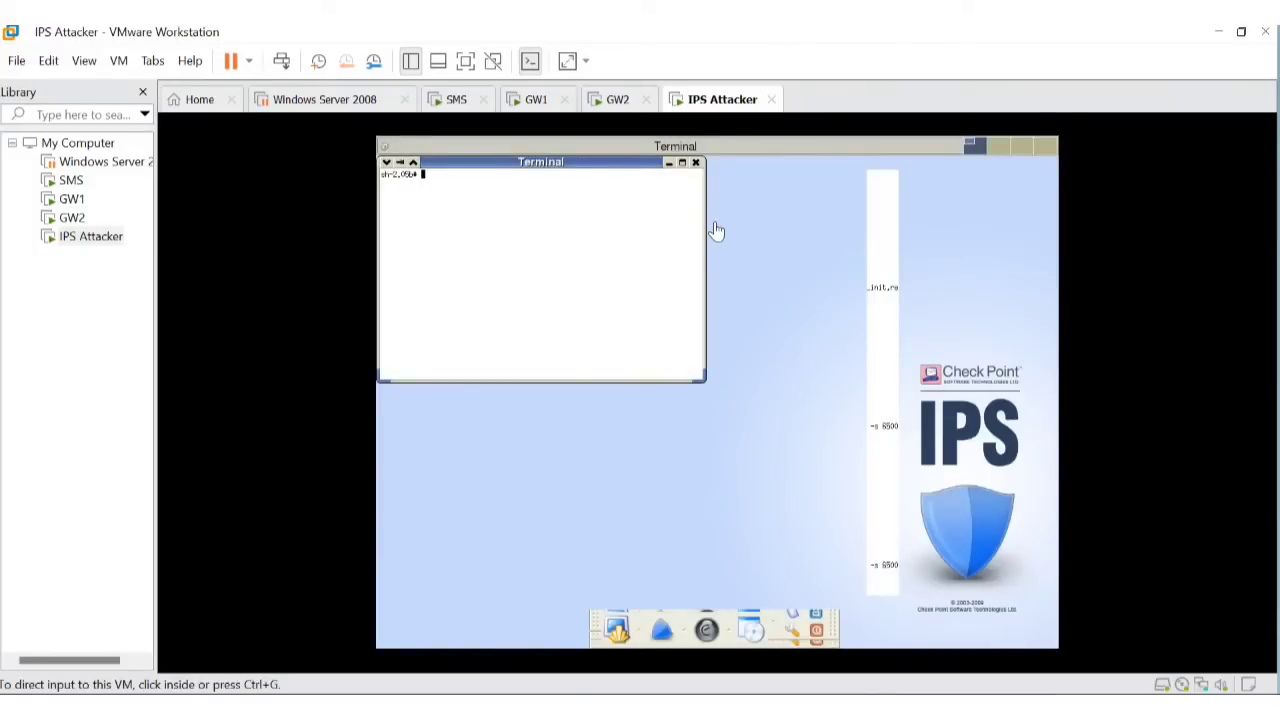
# Power off the IPS Attacker machine and select the Windows Server 2008 machine.
pyautogui.rightClick(104, 246)
pyautogui.moveTo(234, 392)
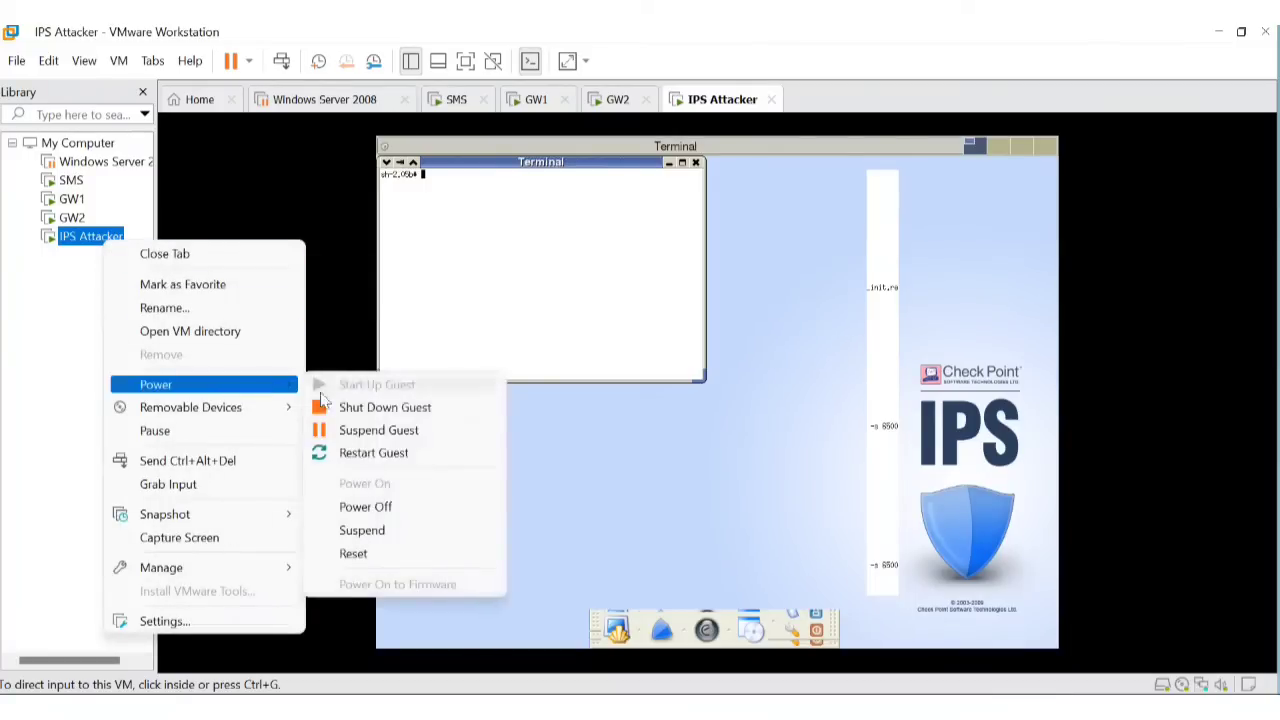
pyautogui.click(372, 507)
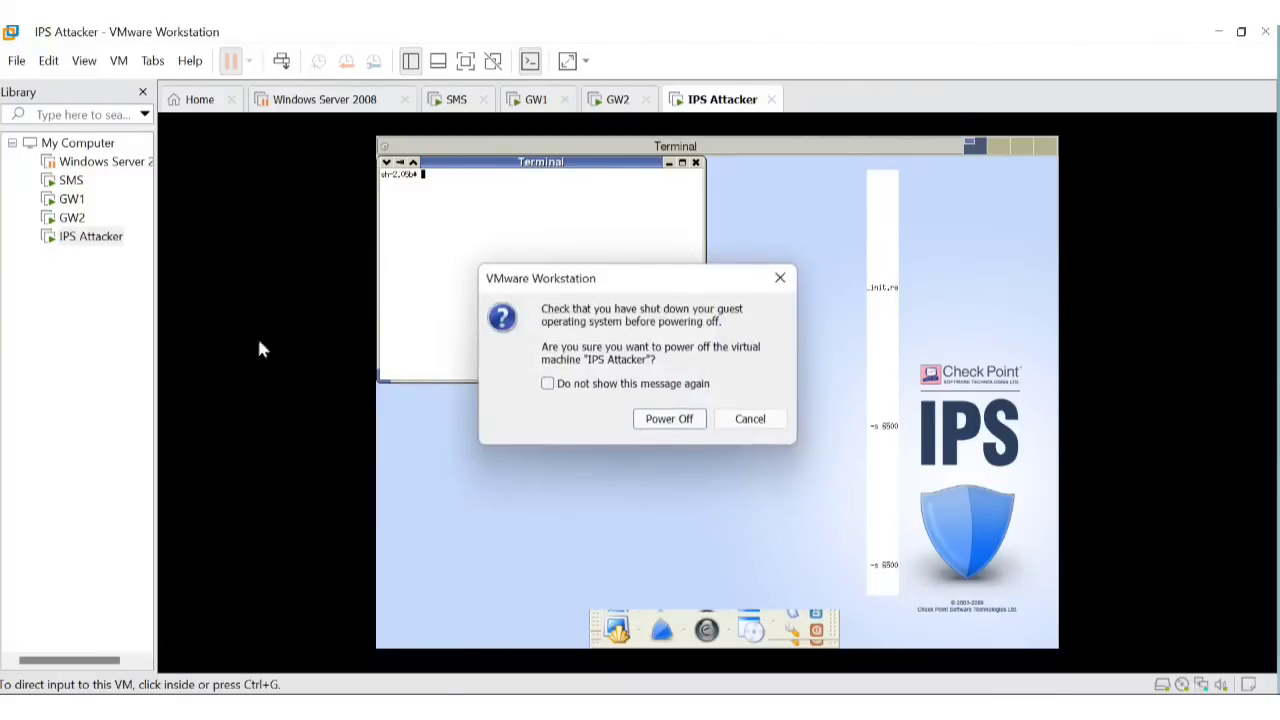
pyautogui.click(667, 419)
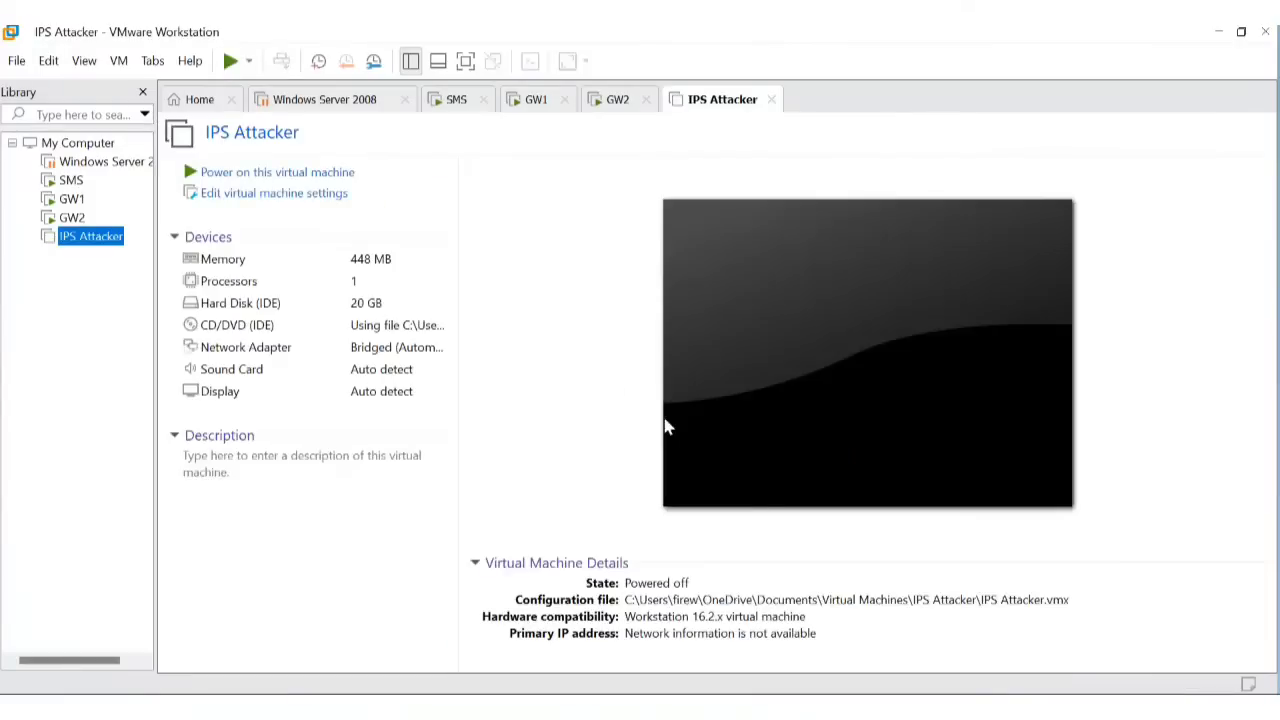
pyautogui.click(80, 162)
# Resume the suspended Windows Server 2008 virtual machine.
pyautogui.rightClick(92, 164)
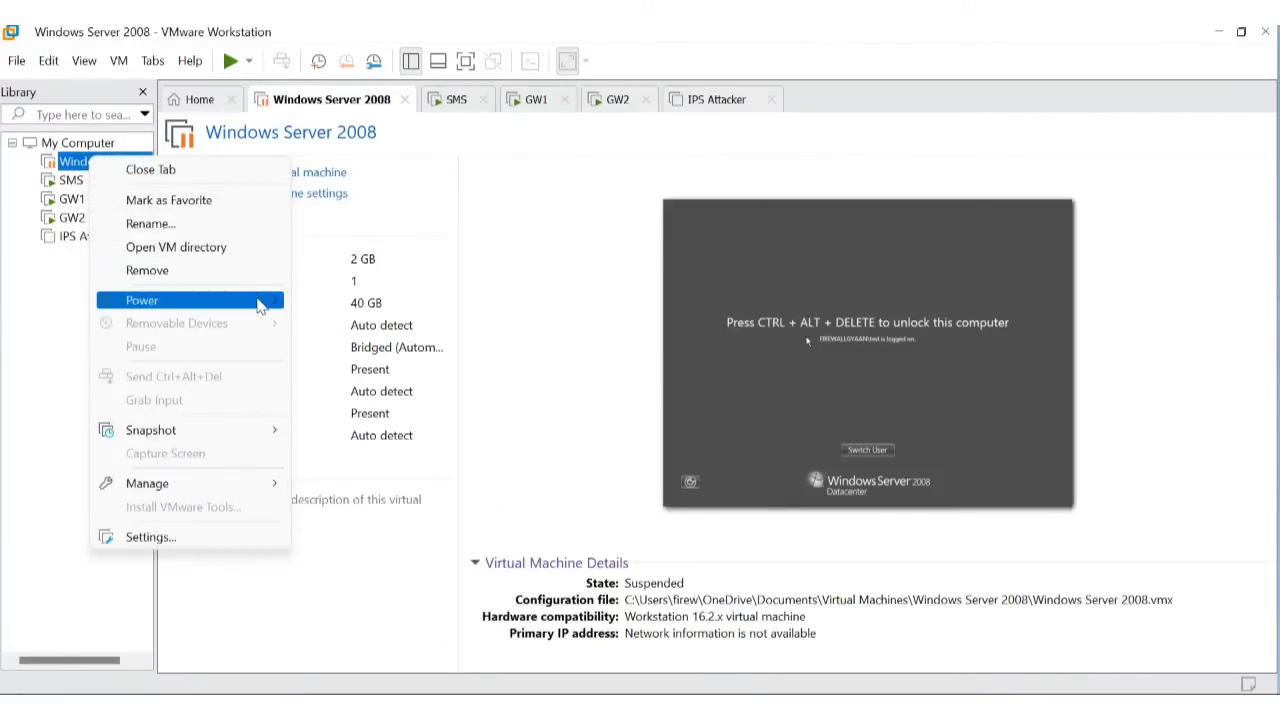
pyautogui.moveTo(258, 305)
pyautogui.click(418, 315)
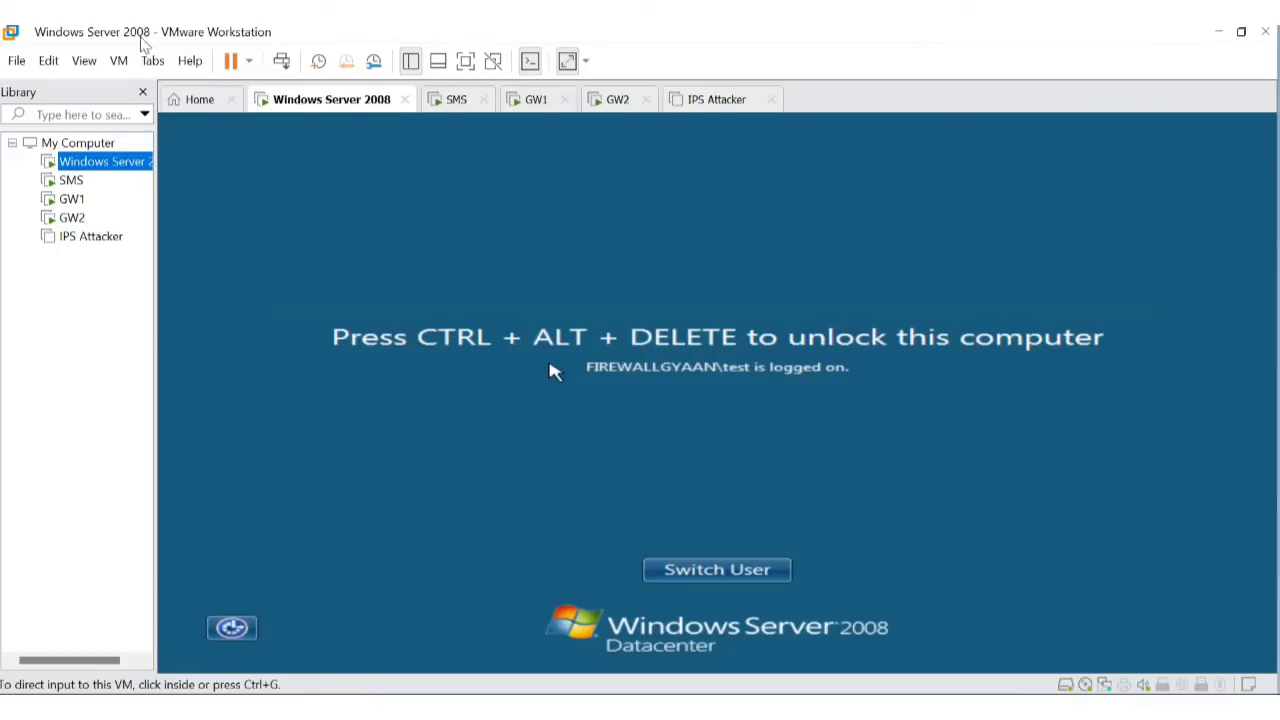
# Unlock the Windows Server 2008 lock screen with the account password.
pyautogui.click(118, 61)
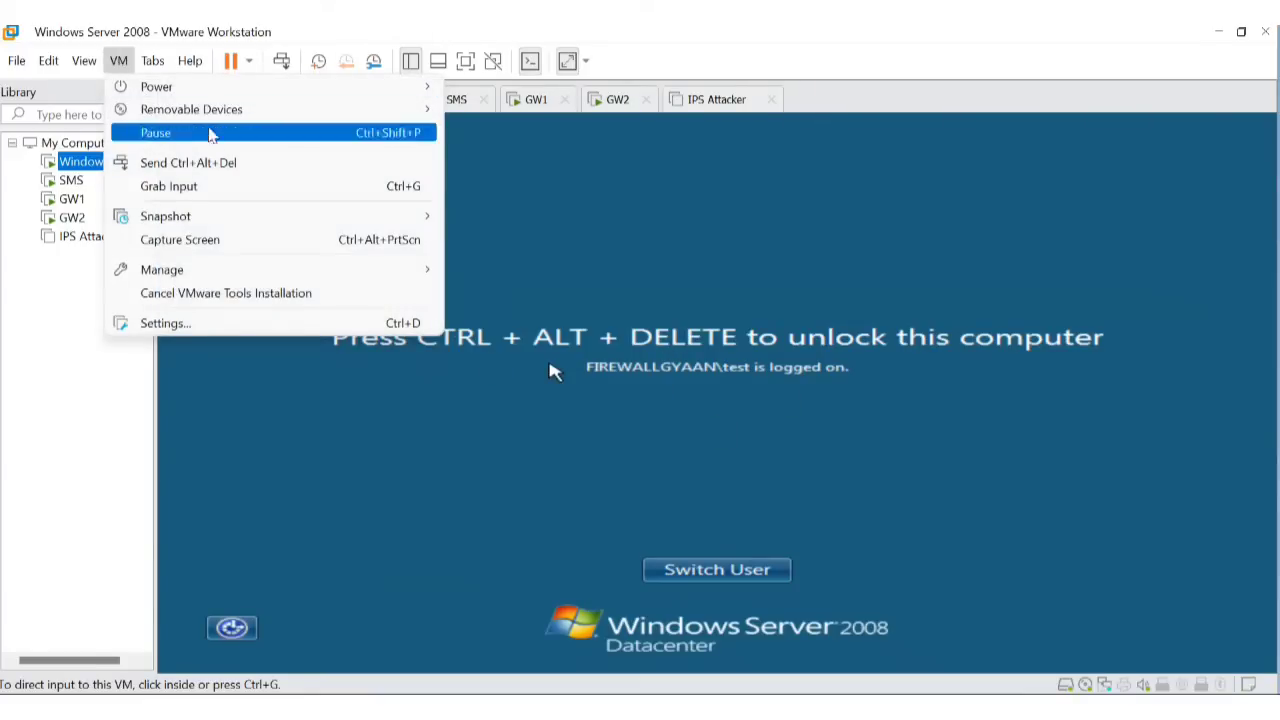
pyautogui.click(236, 166)
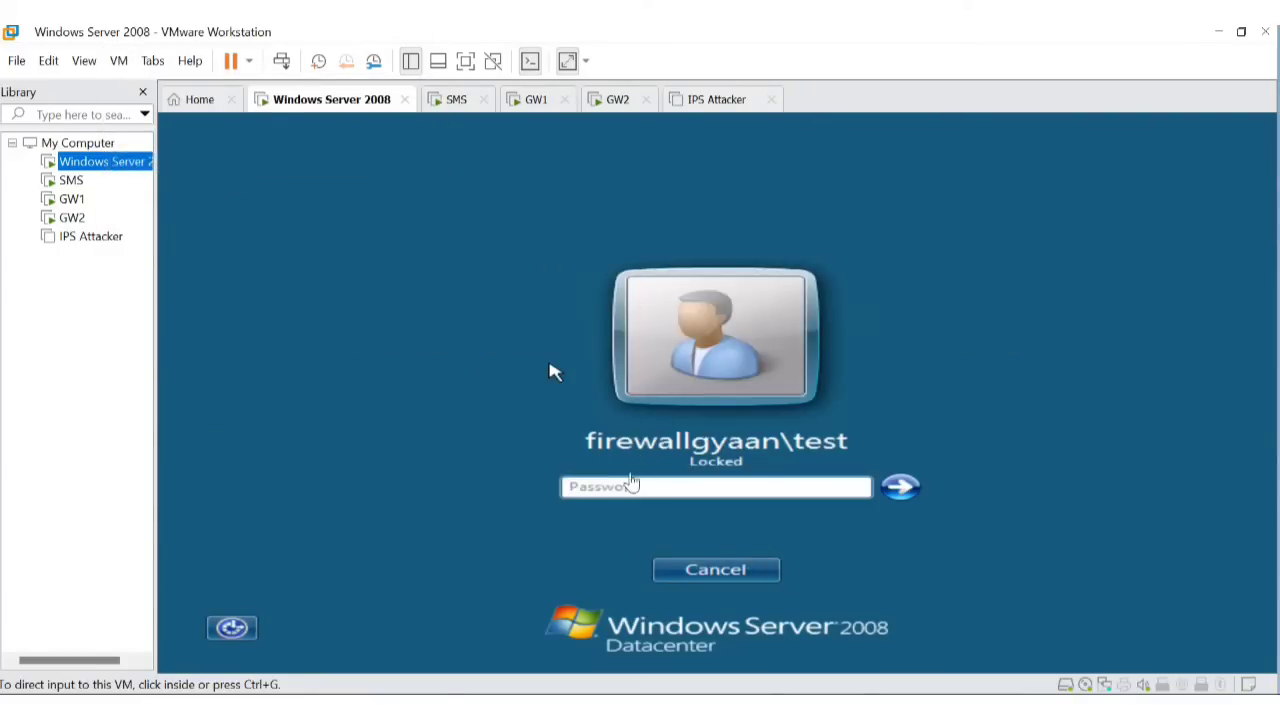
pyautogui.click(628, 485)
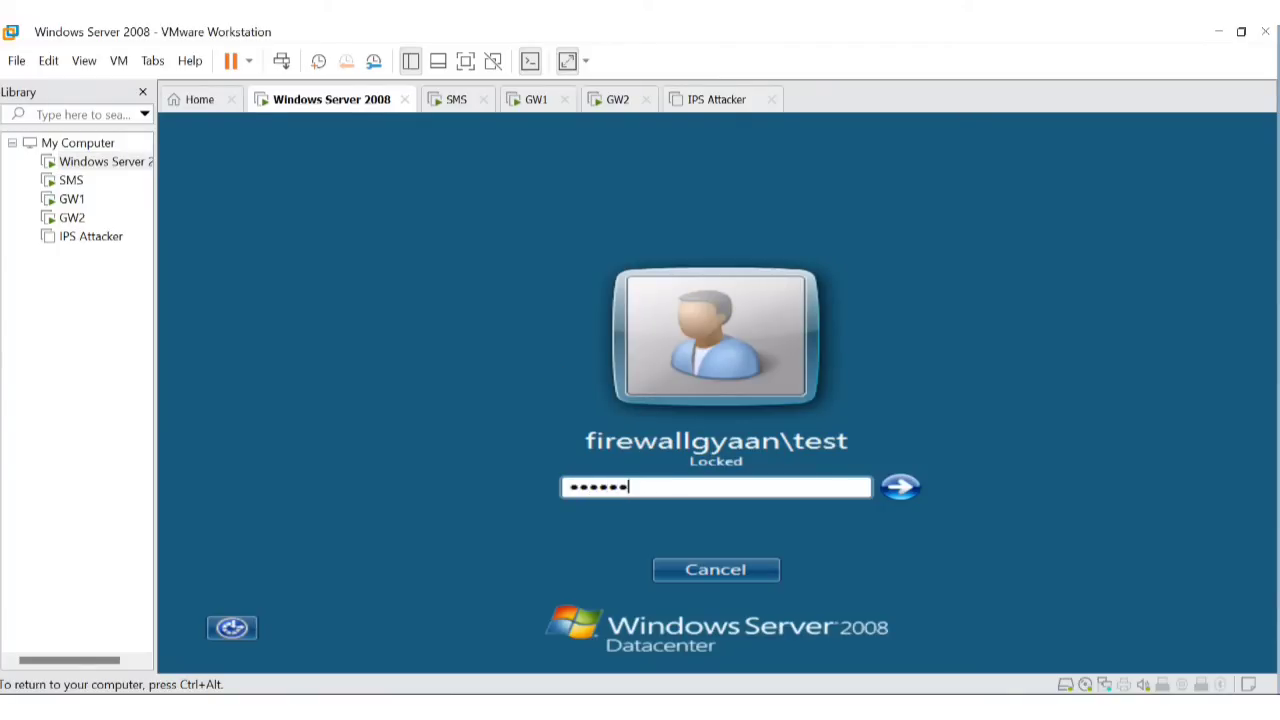
pyautogui.press('Return')
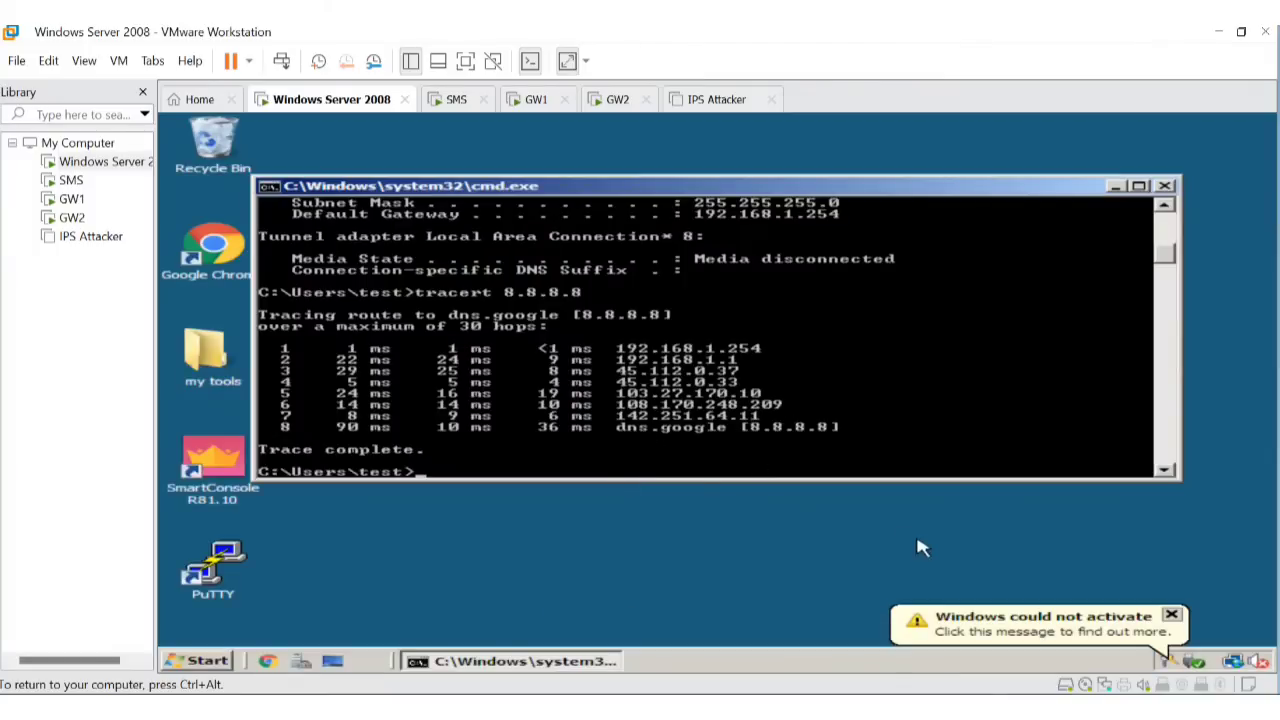
# Open the Local Area Connection properties via the Network and Sharing Center, granting administrator permission.
pyautogui.click(1234, 661)
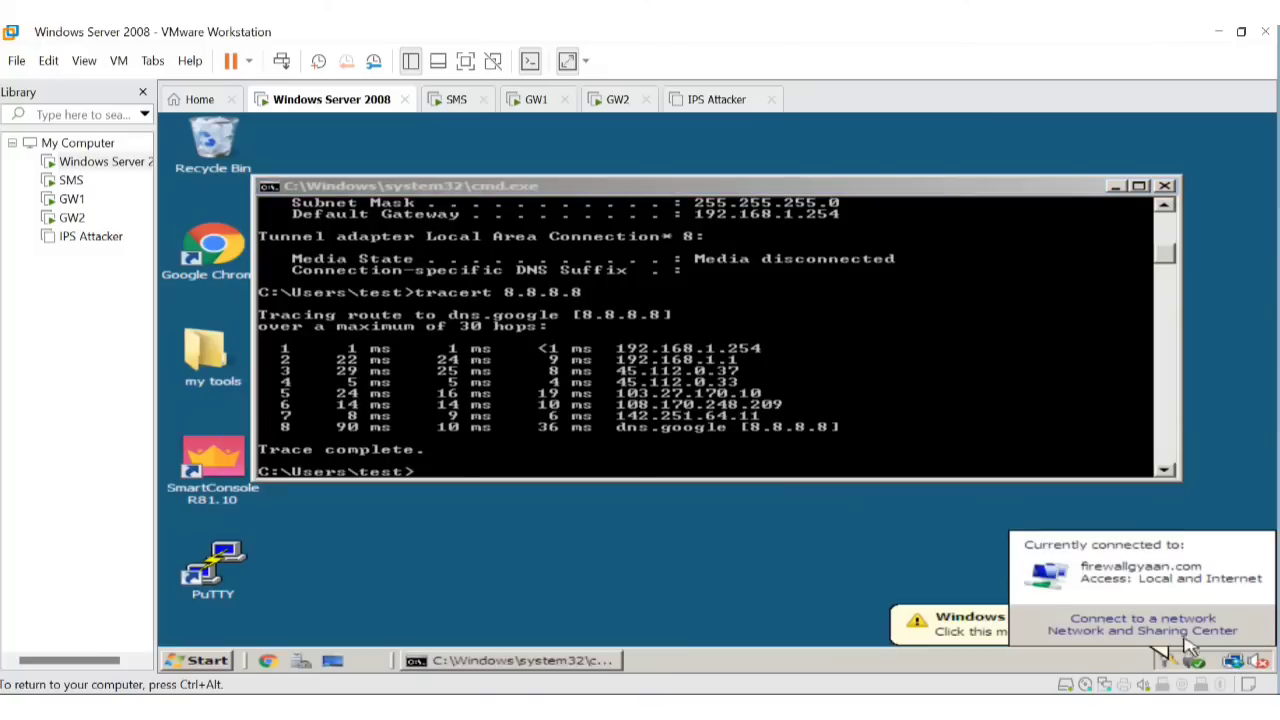
pyautogui.click(1151, 631)
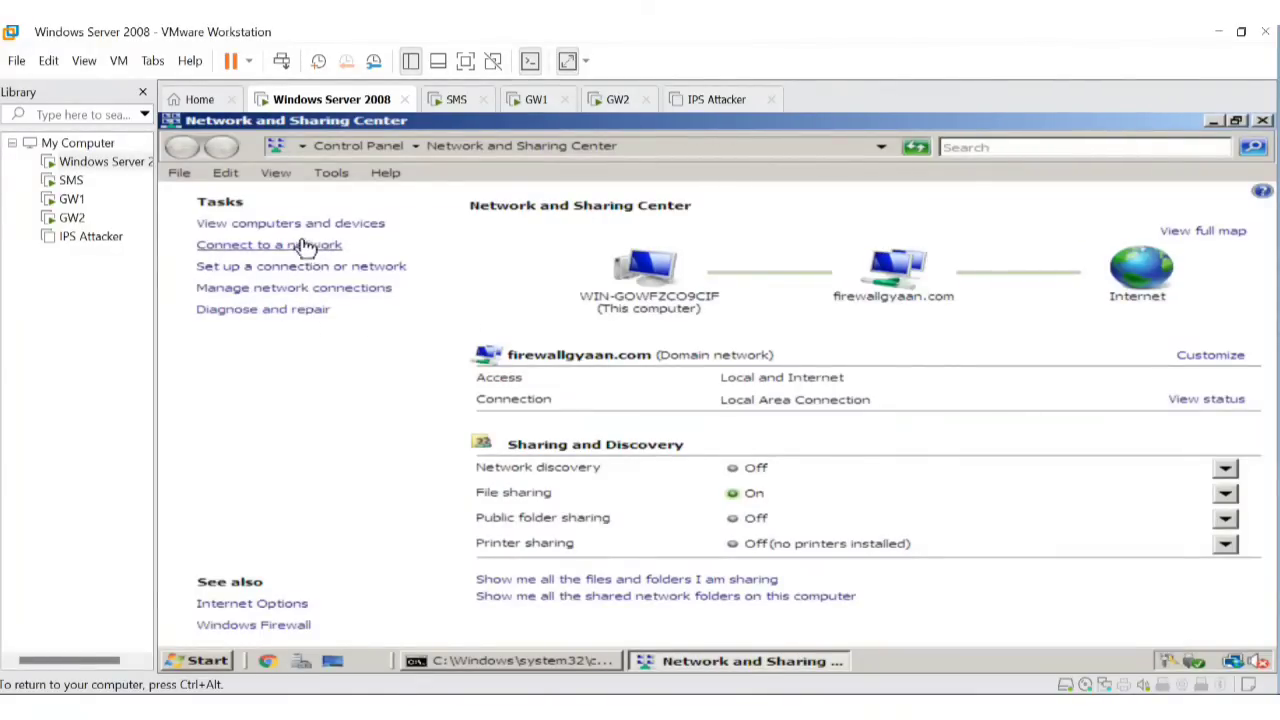
pyautogui.click(327, 299)
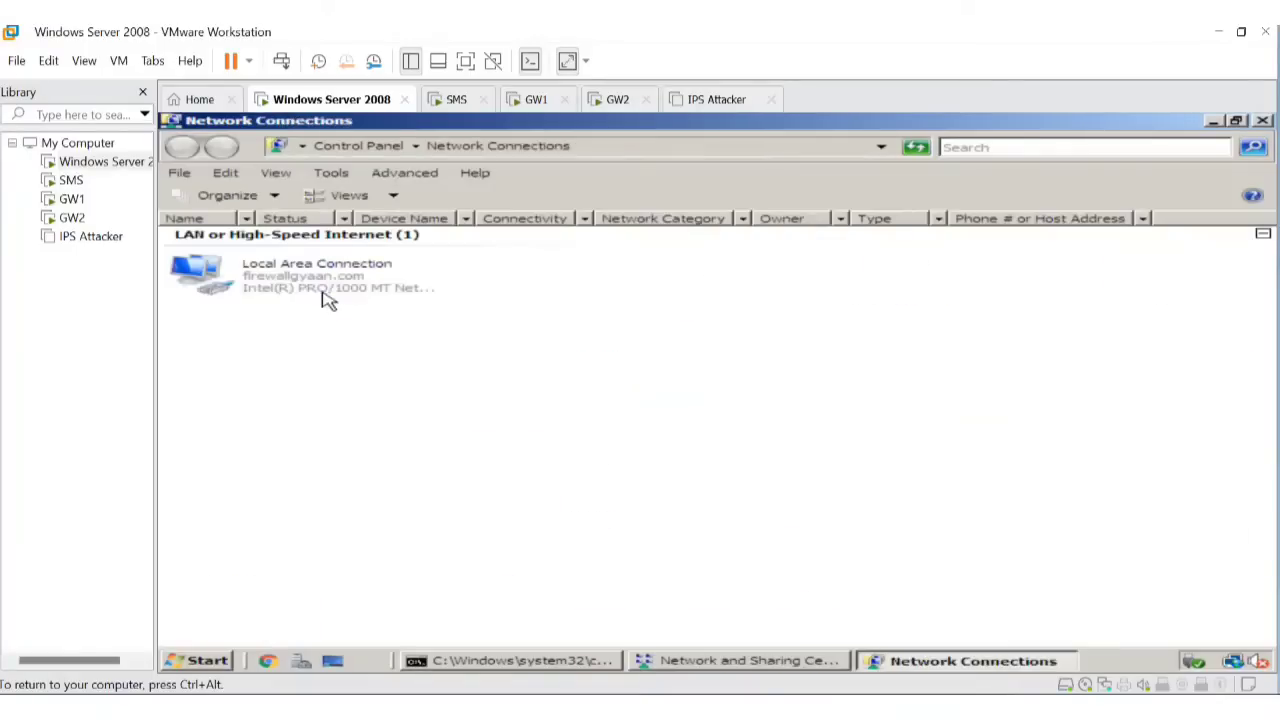
pyautogui.doubleClick(329, 288)
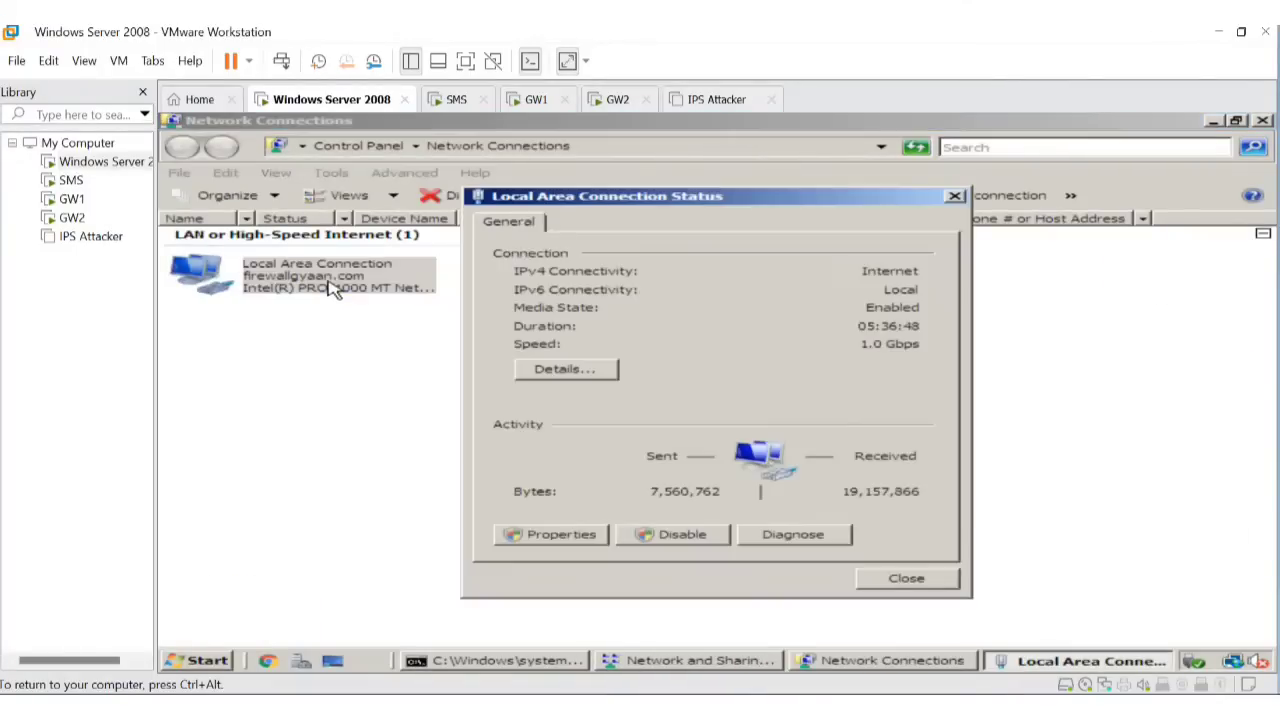
pyautogui.click(558, 536)
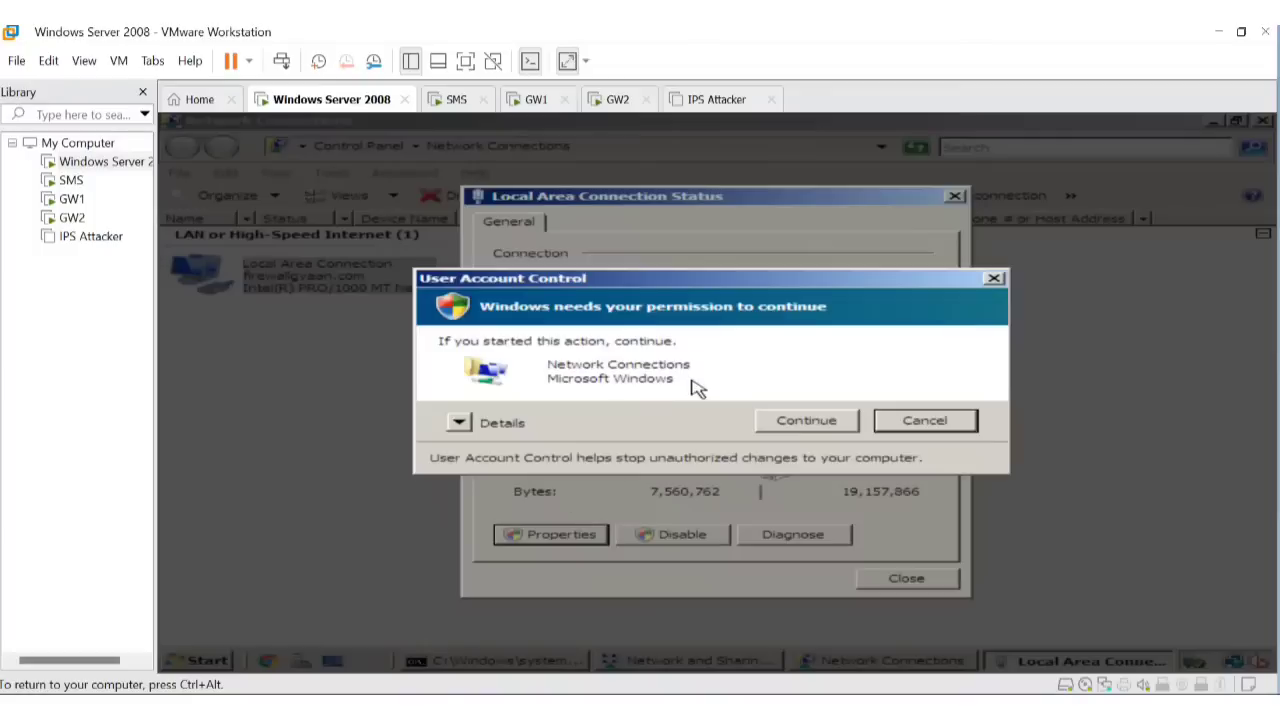
pyautogui.click(765, 419)
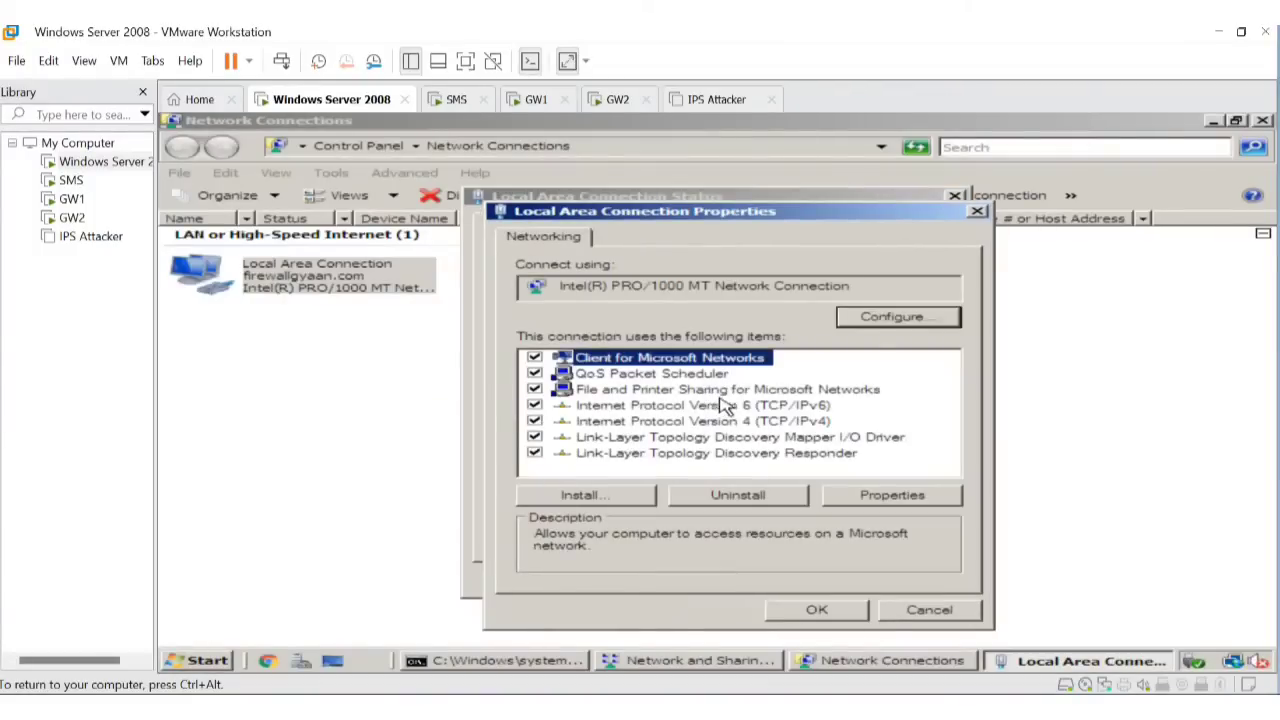
# Change the IPv4 address to 192.168.1.21, apply, and return to the command prompt.
pyautogui.doubleClick(745, 422)
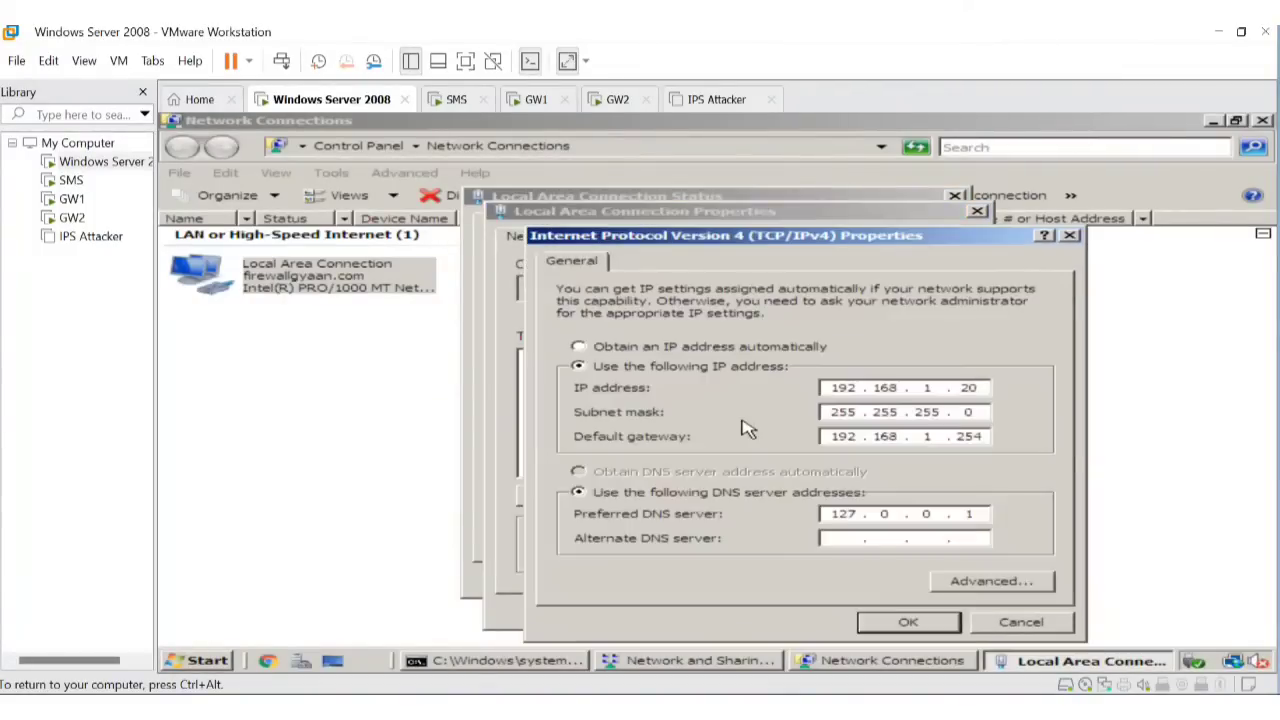
pyautogui.click(988, 387)
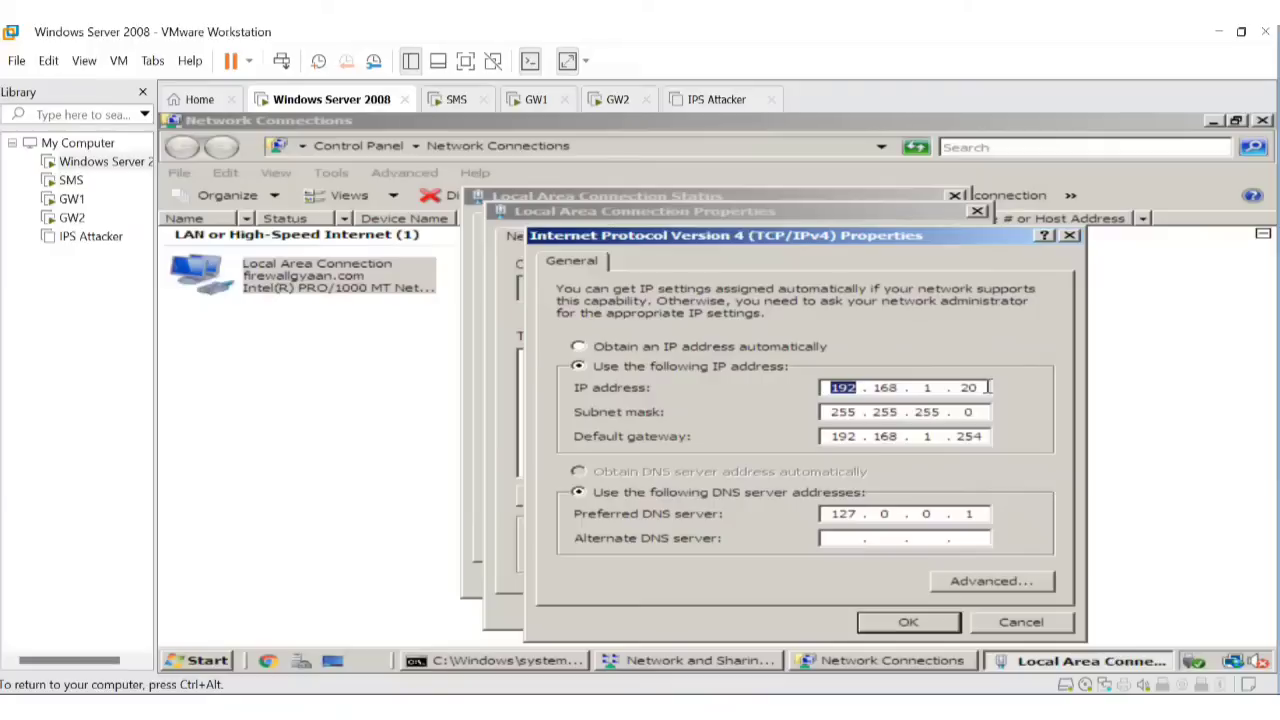
pyautogui.click(986, 387)
pyautogui.click(912, 630)
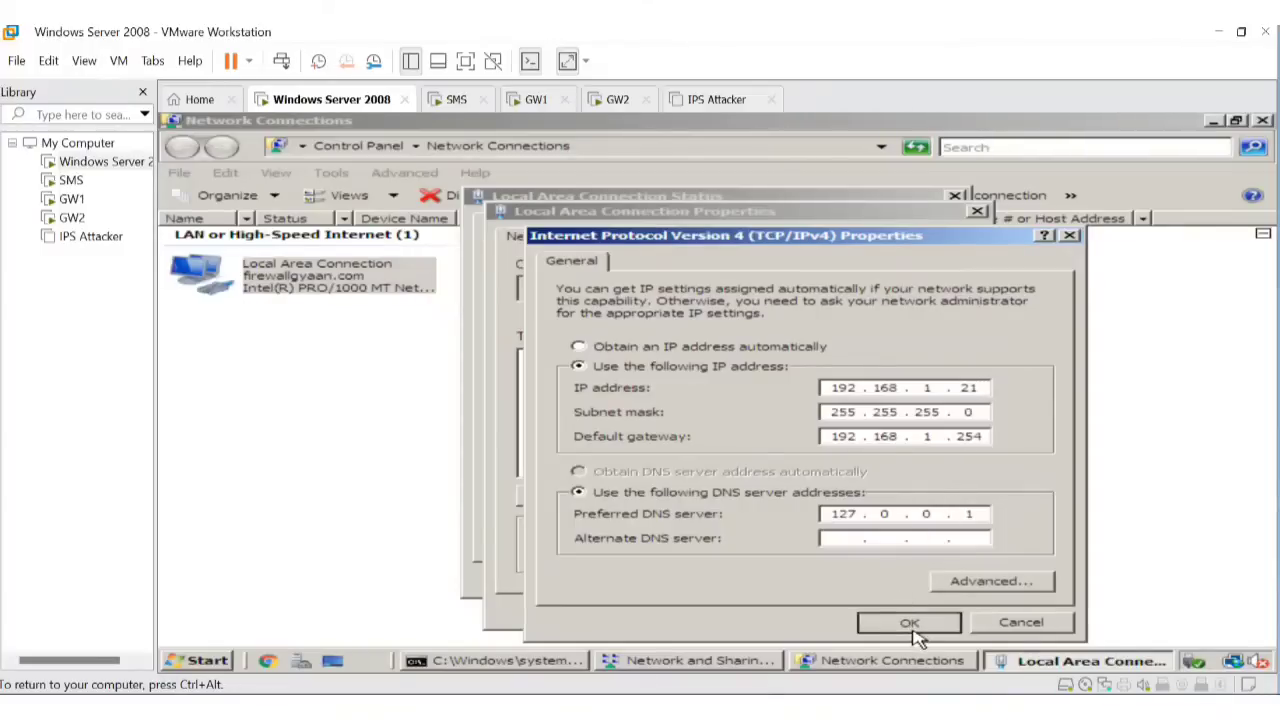
pyautogui.click(842, 610)
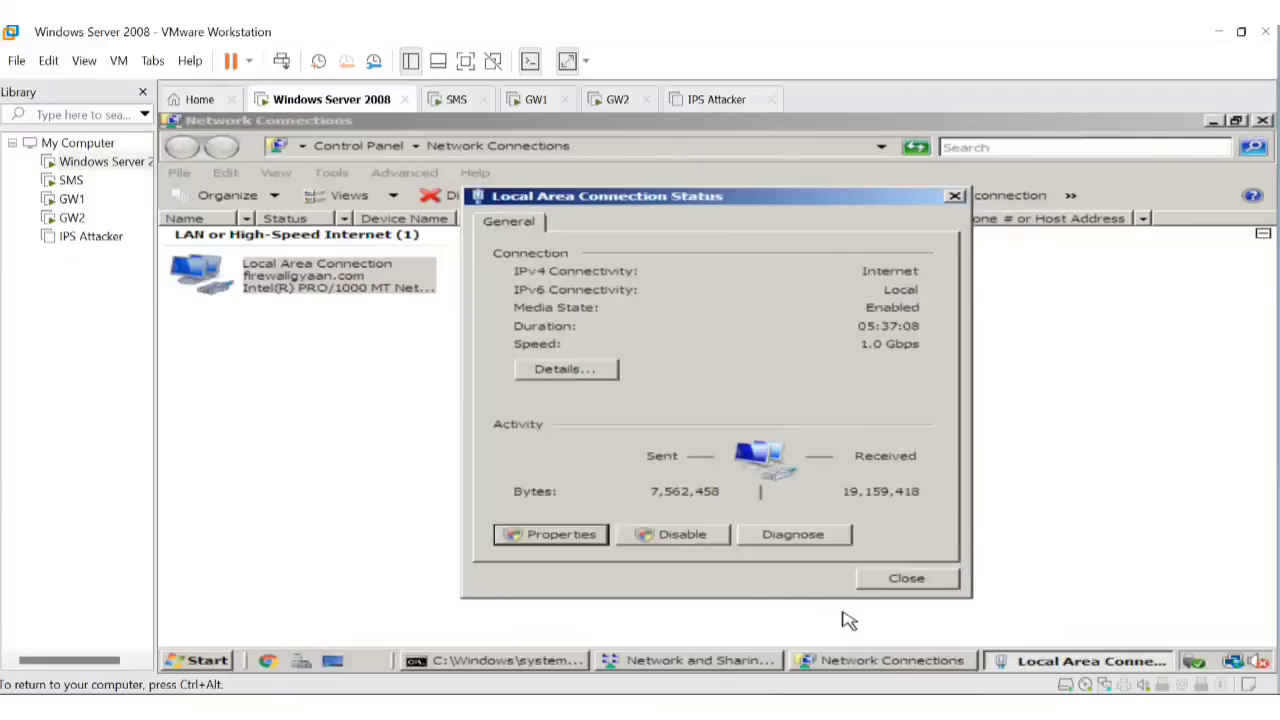
pyautogui.click(905, 580)
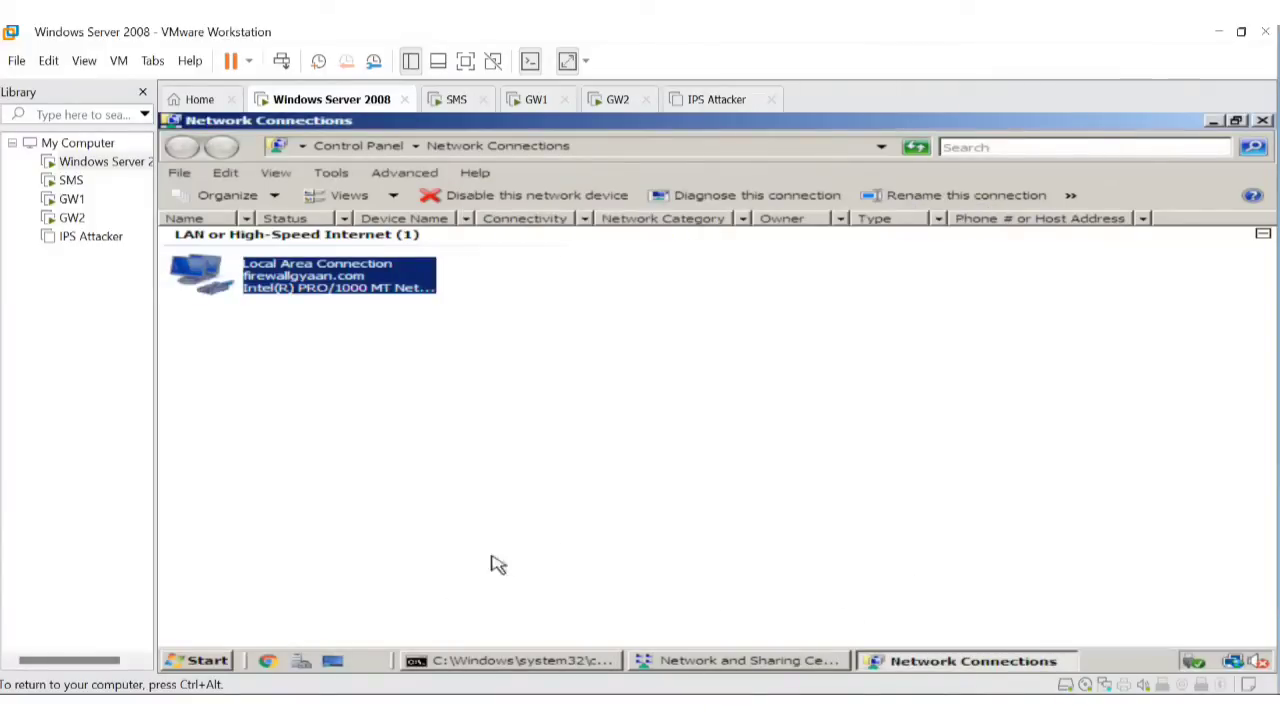
pyautogui.click(464, 660)
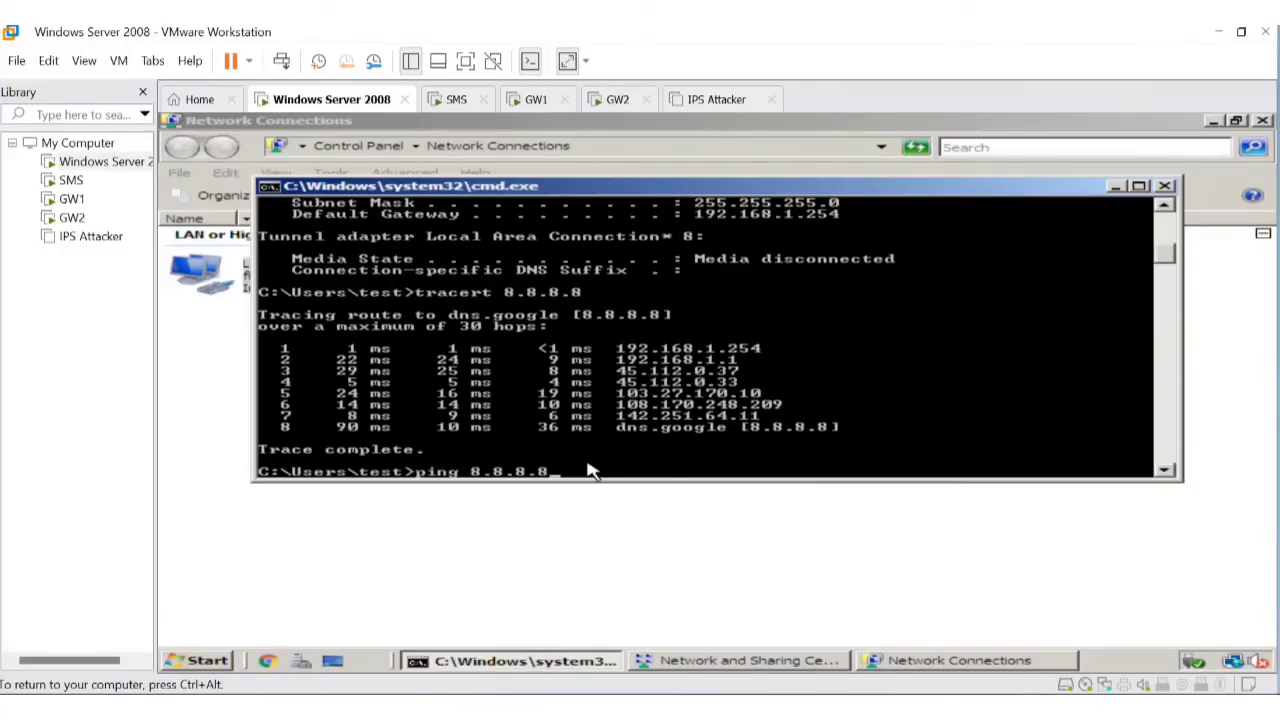
# Run ping 8.8.8.8 in the guest and release input back to the host.
pyautogui.press('Return')
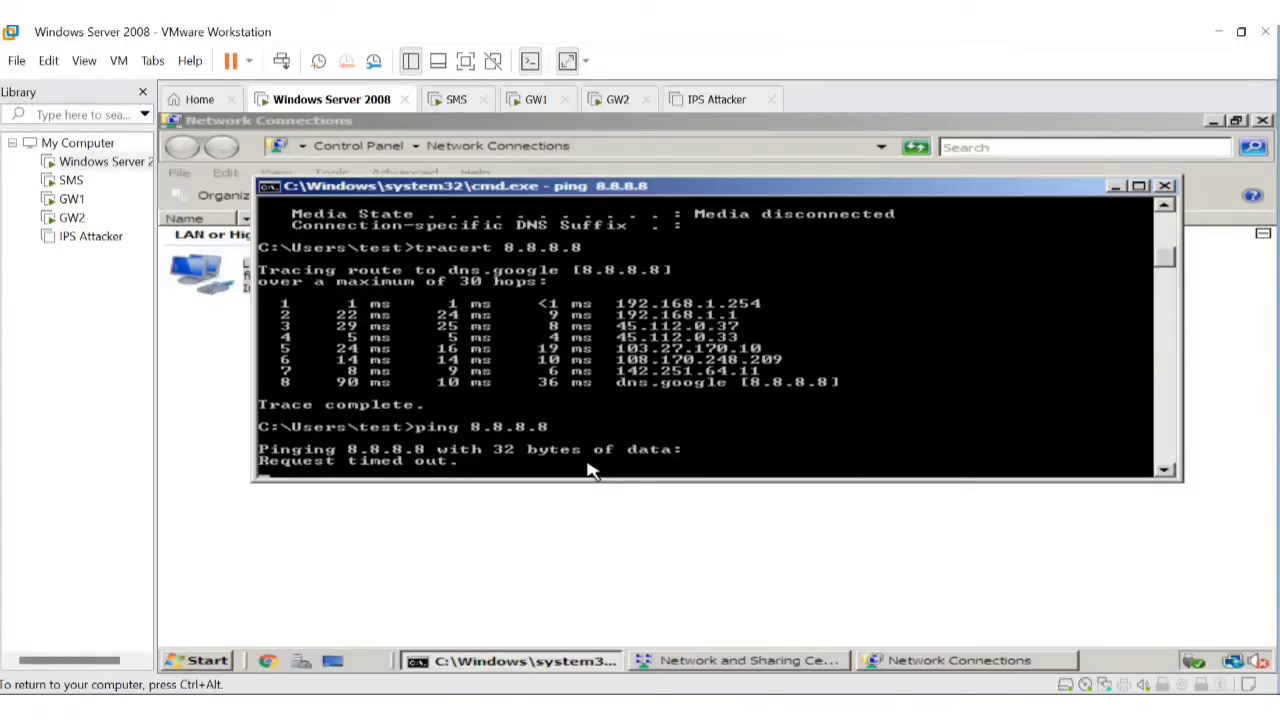
pyautogui.hotkey('ctrl', 'alt')
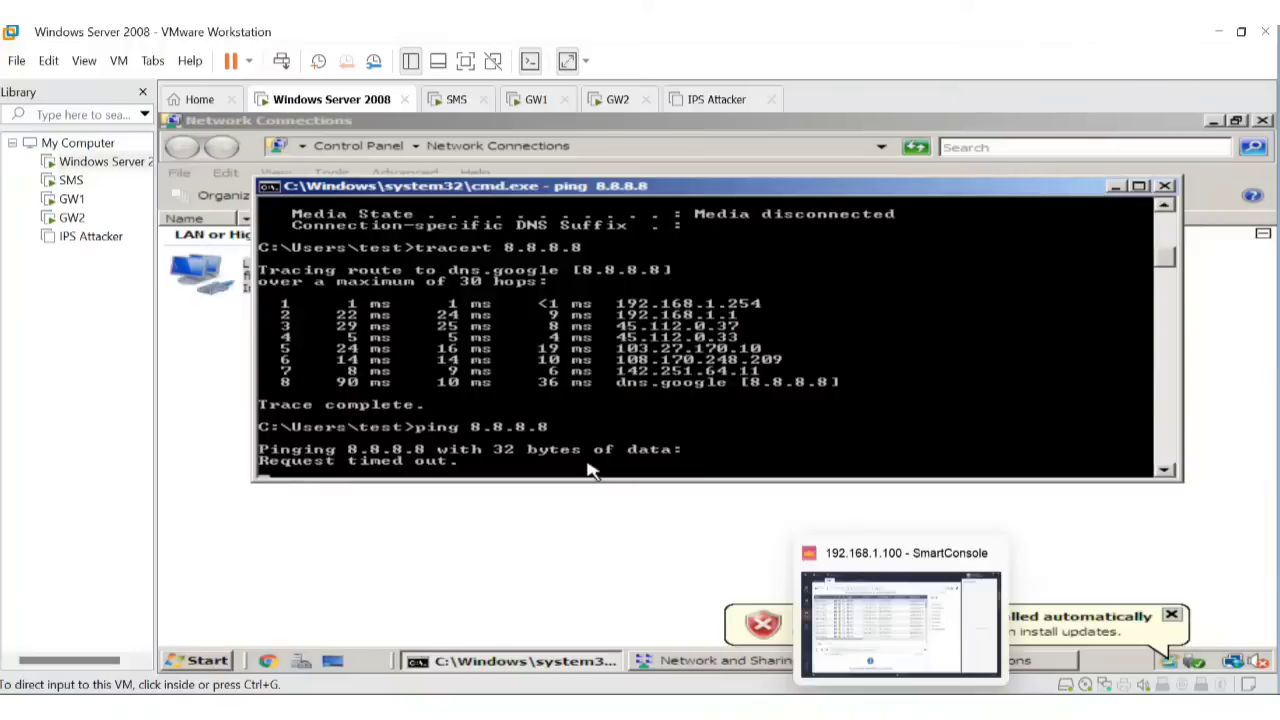
# Refresh the 192.168.1.21 logs and check the 8.8.8.8 DNS entry's translated source Cluster1 (192.168.1.254).
pyautogui.click(903, 704)
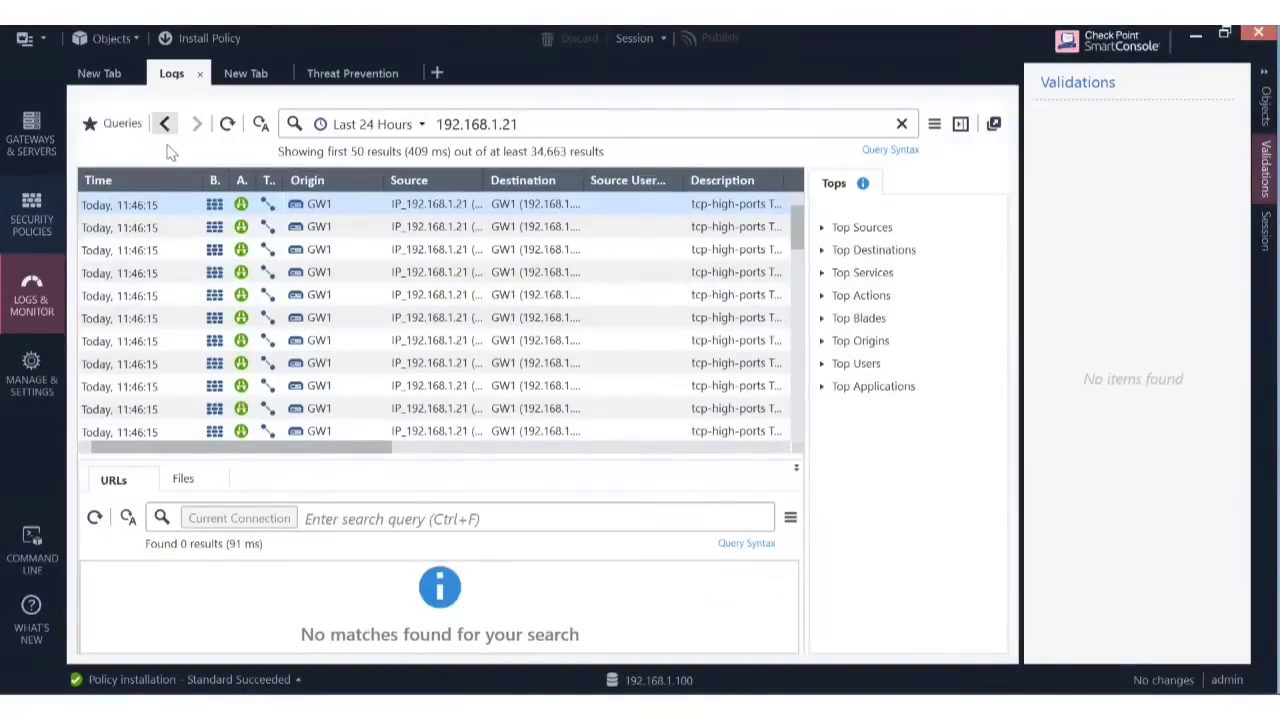
pyautogui.click(228, 128)
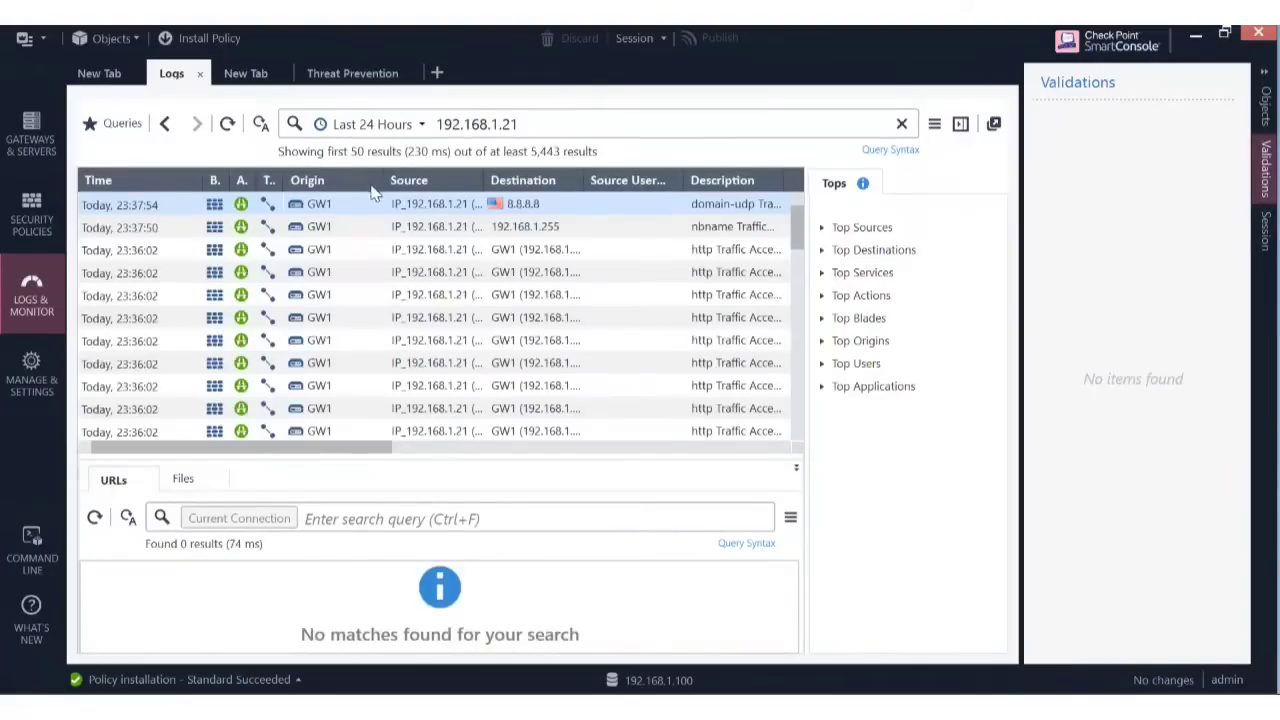
pyautogui.doubleClick(422, 206)
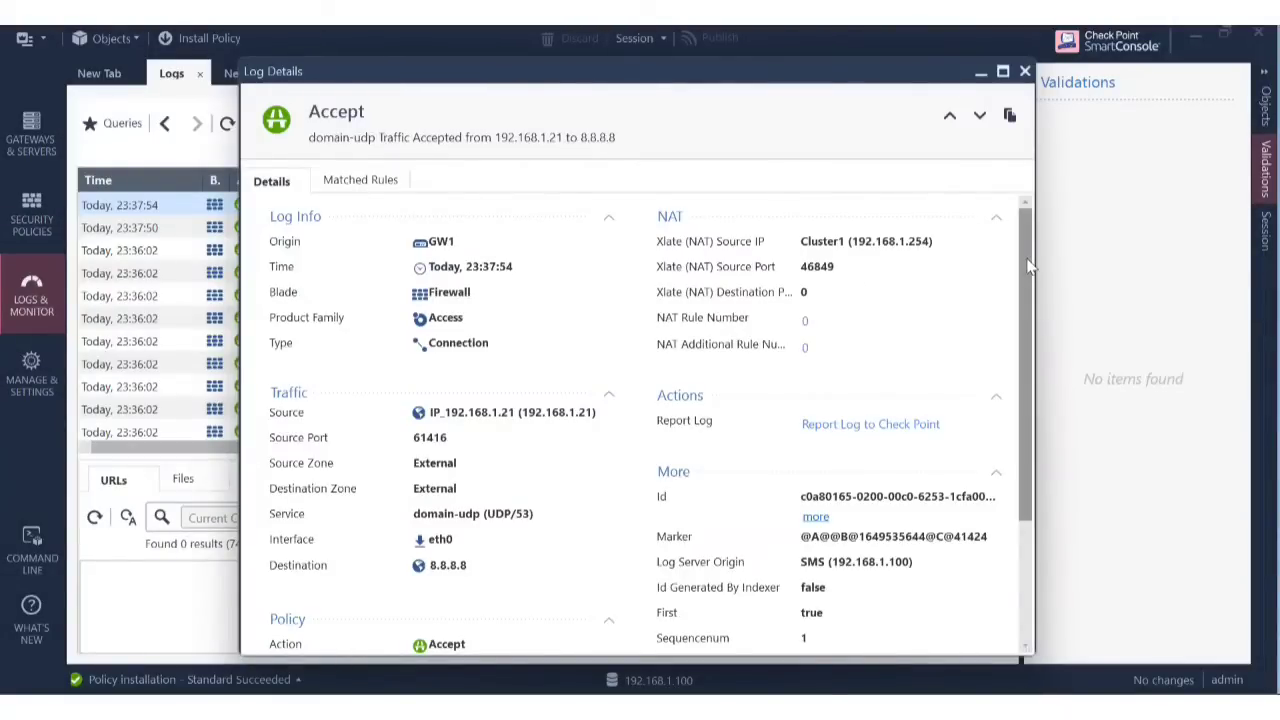
pyautogui.scroll(-1, 1028, 264)
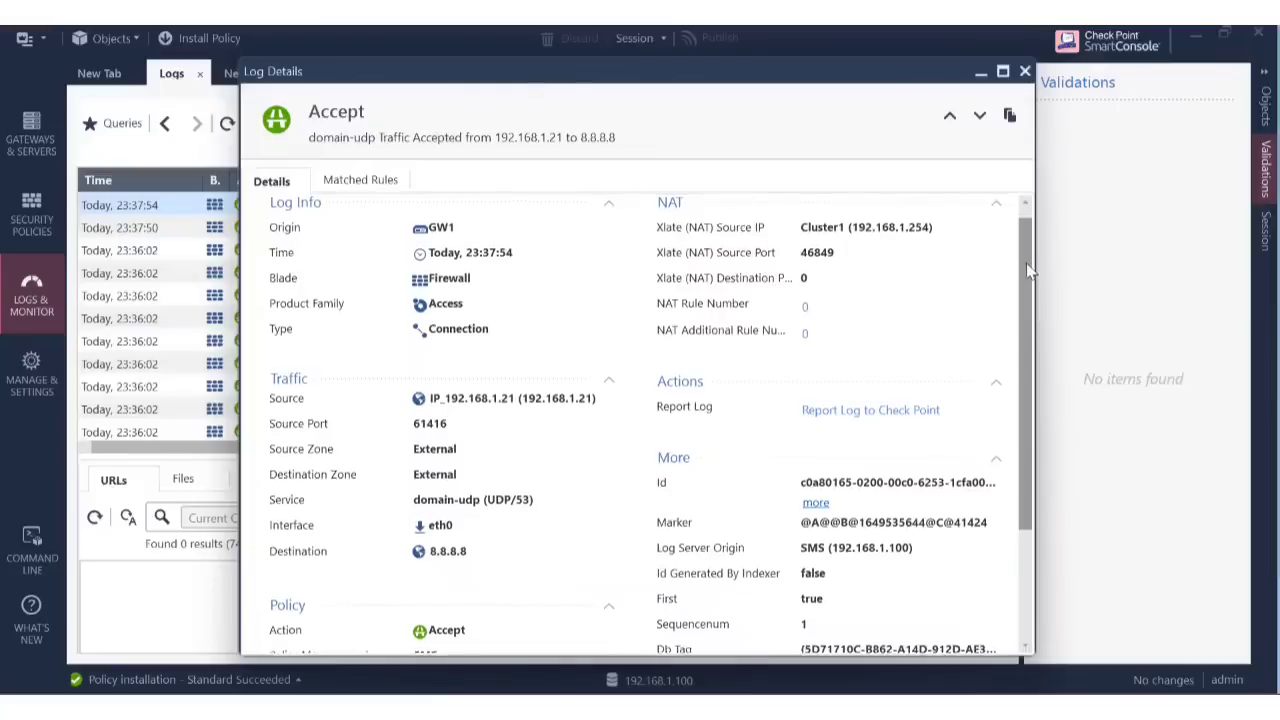
pyautogui.scroll(1, 1026, 263)
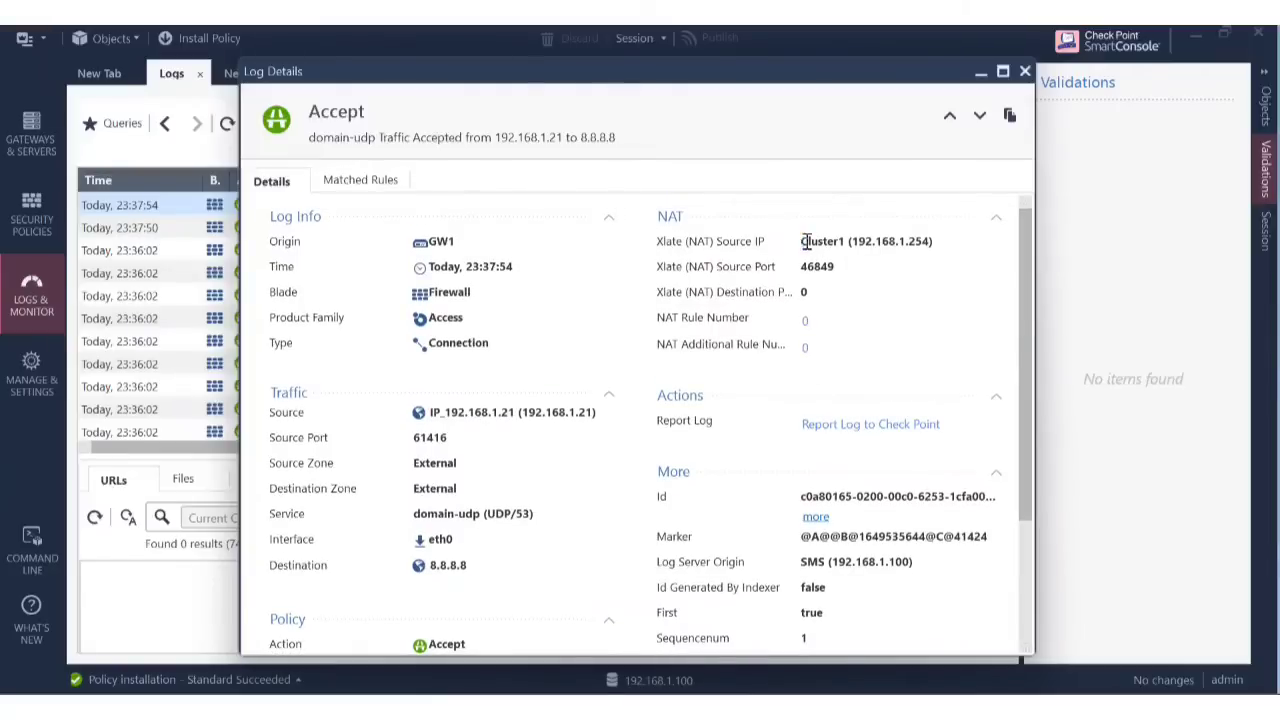
pyautogui.moveTo(802, 241); pyautogui.dragTo(946, 240)
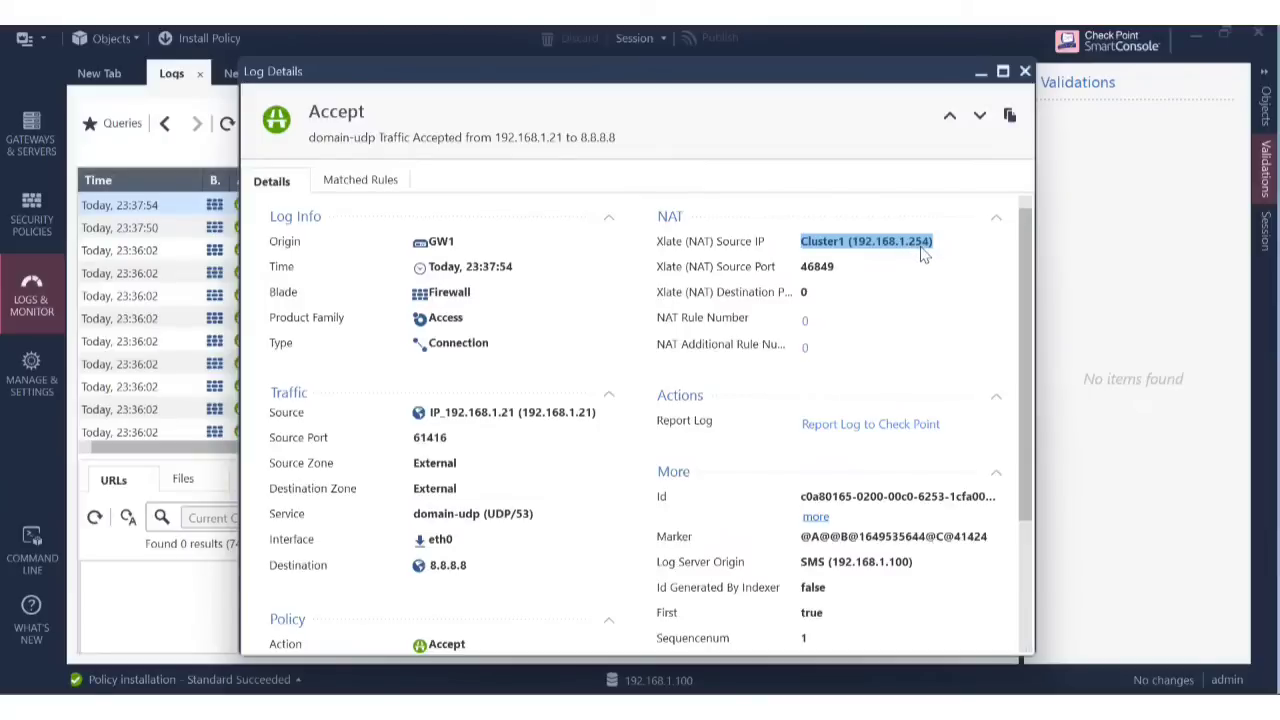
pyautogui.click(981, 73)
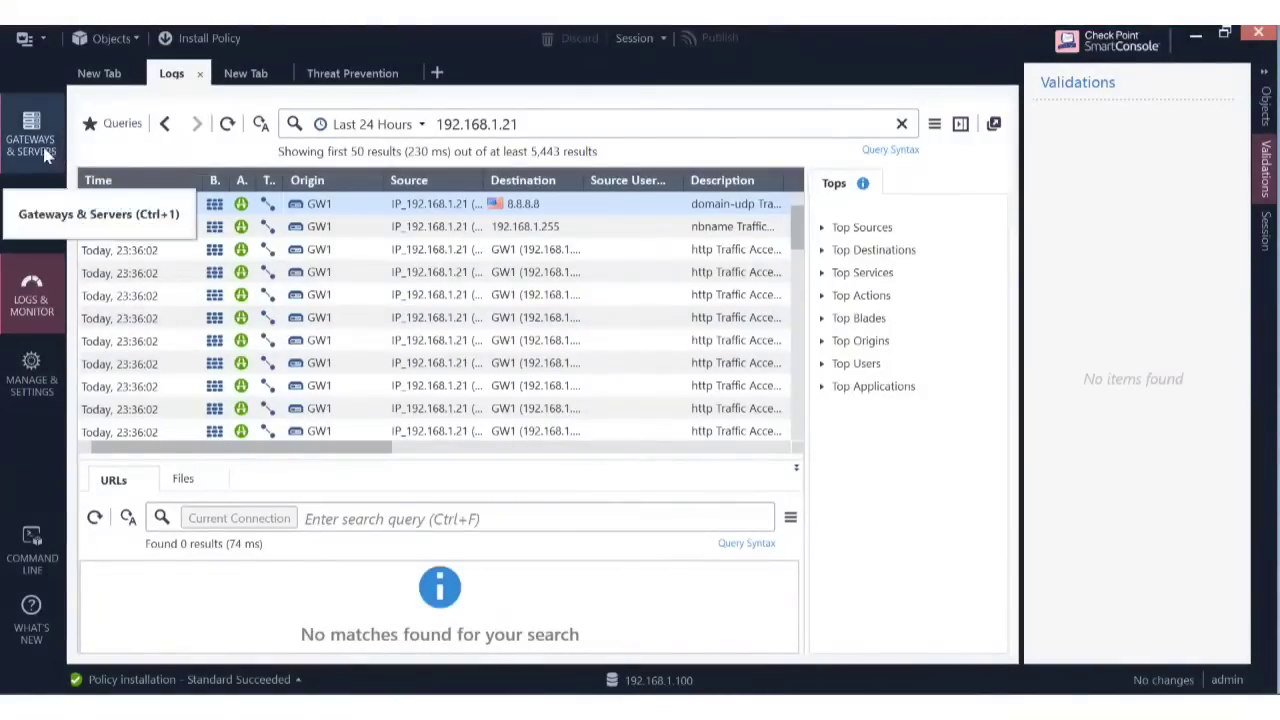
# Find and open the IP_192.168.1.21 host object in Object Explorer.
pyautogui.click(43, 37)
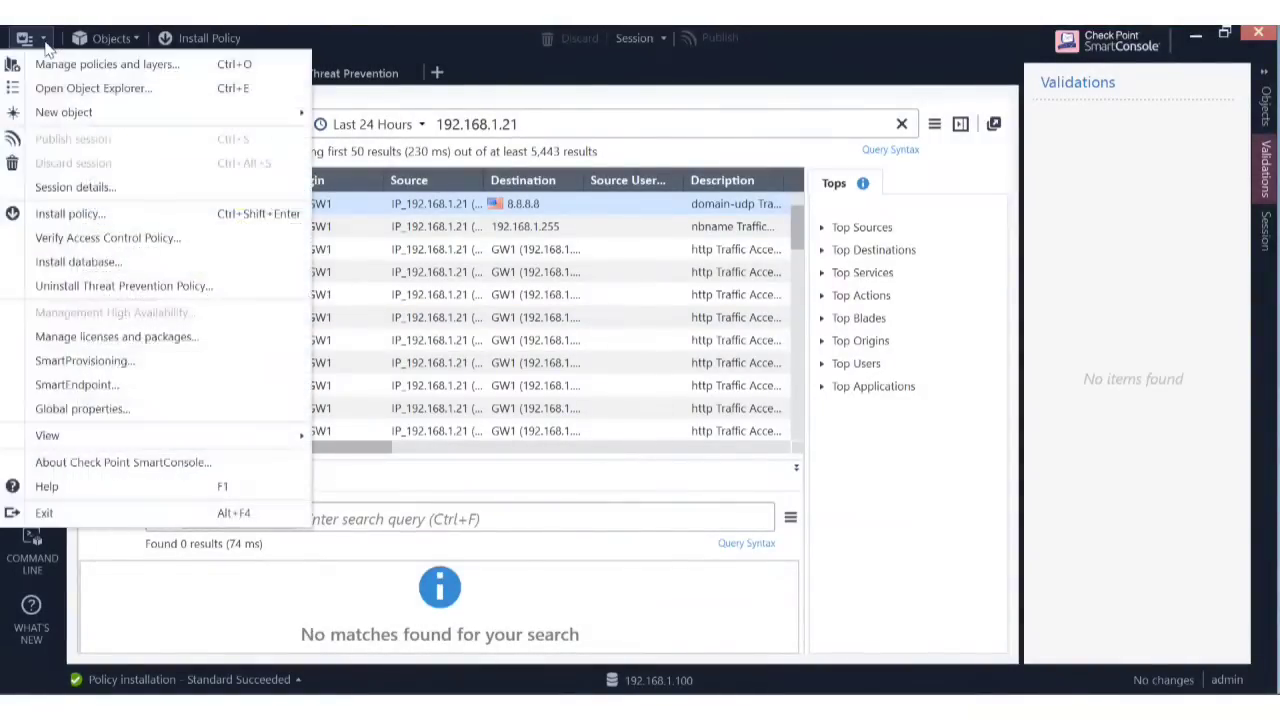
pyautogui.click(172, 92)
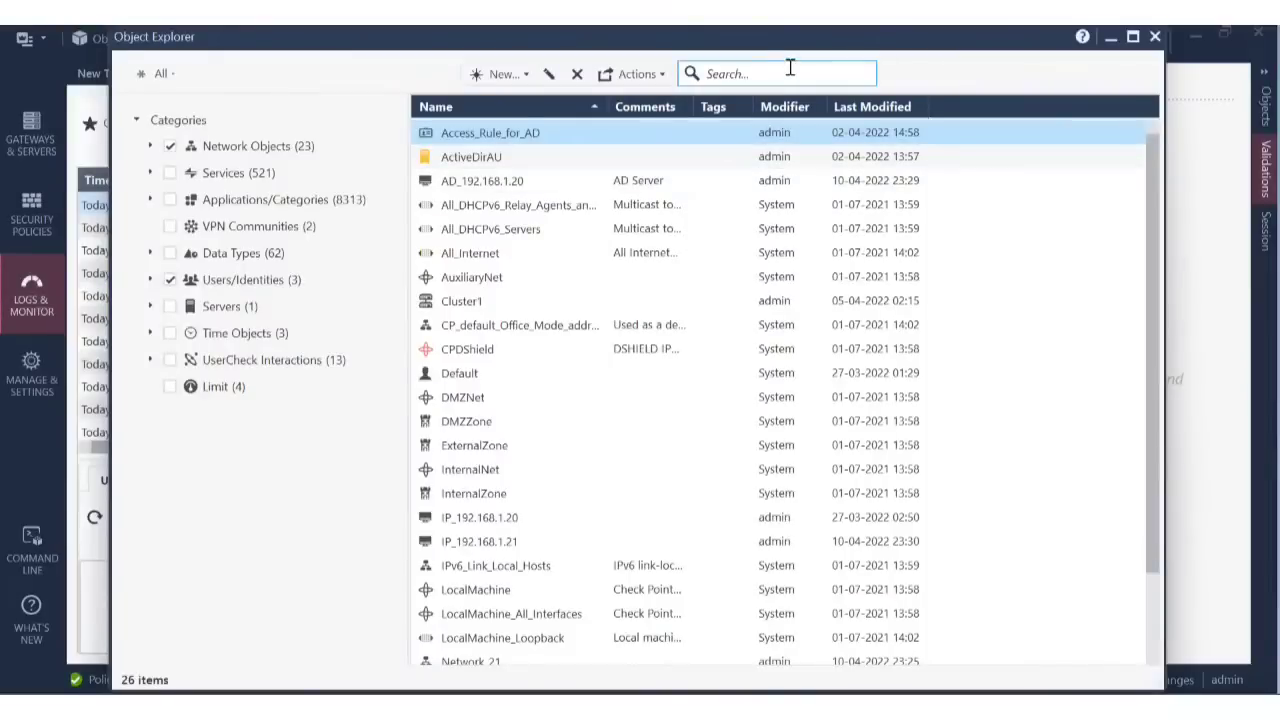
pyautogui.click(781, 72)
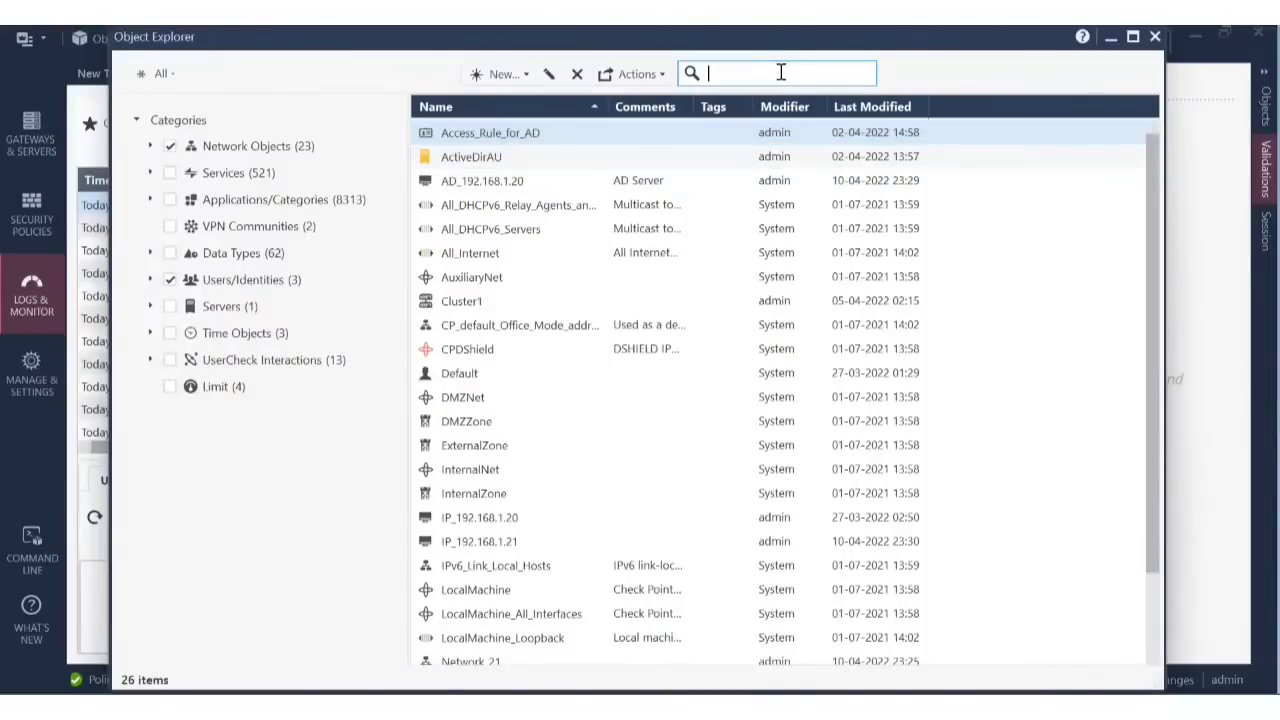
pyautogui.write('lP')
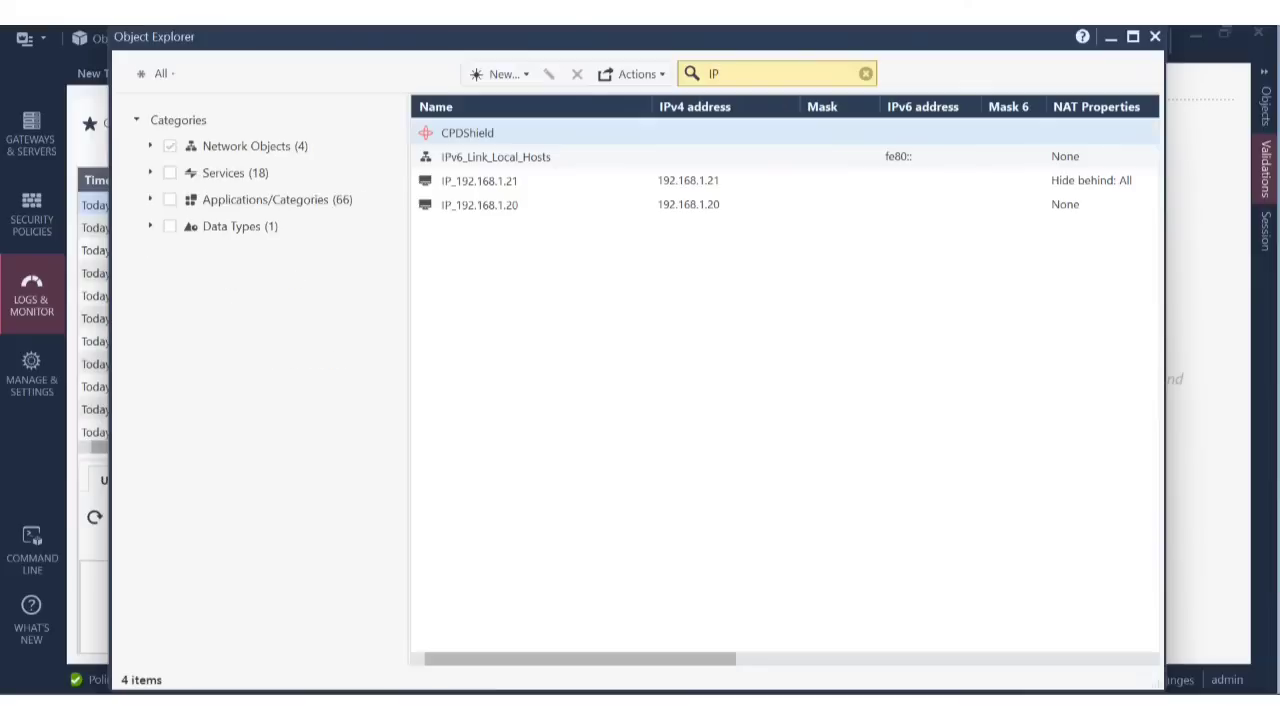
pyautogui.write('_')
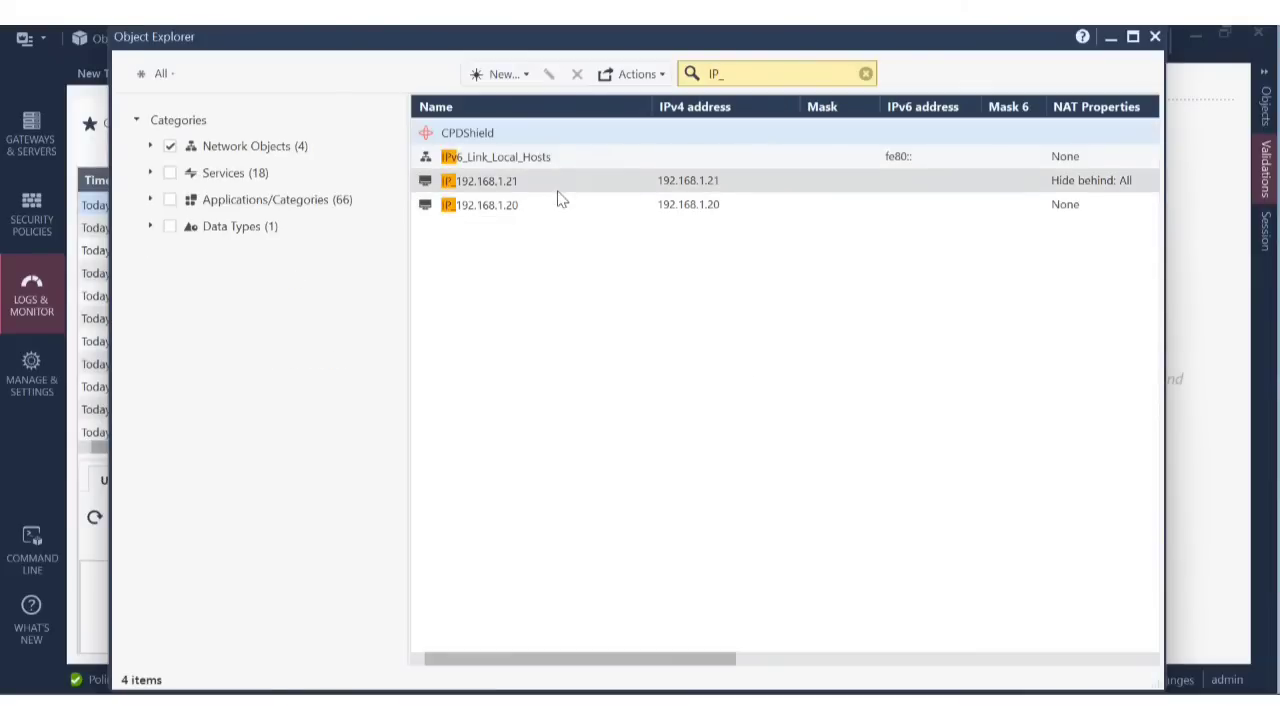
pyautogui.click(566, 181)
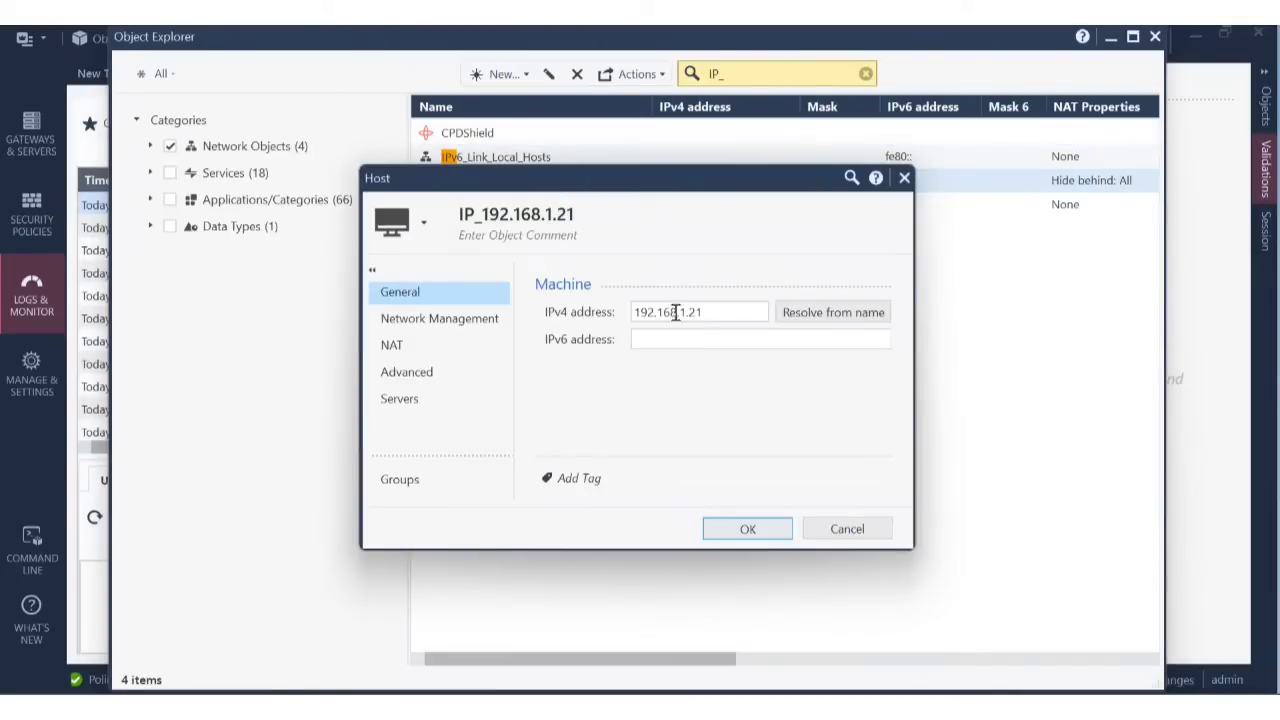
# Enable automatic Hide NAT behind IP address 172.168.1.10 on the host and save.
pyautogui.click(469, 351)
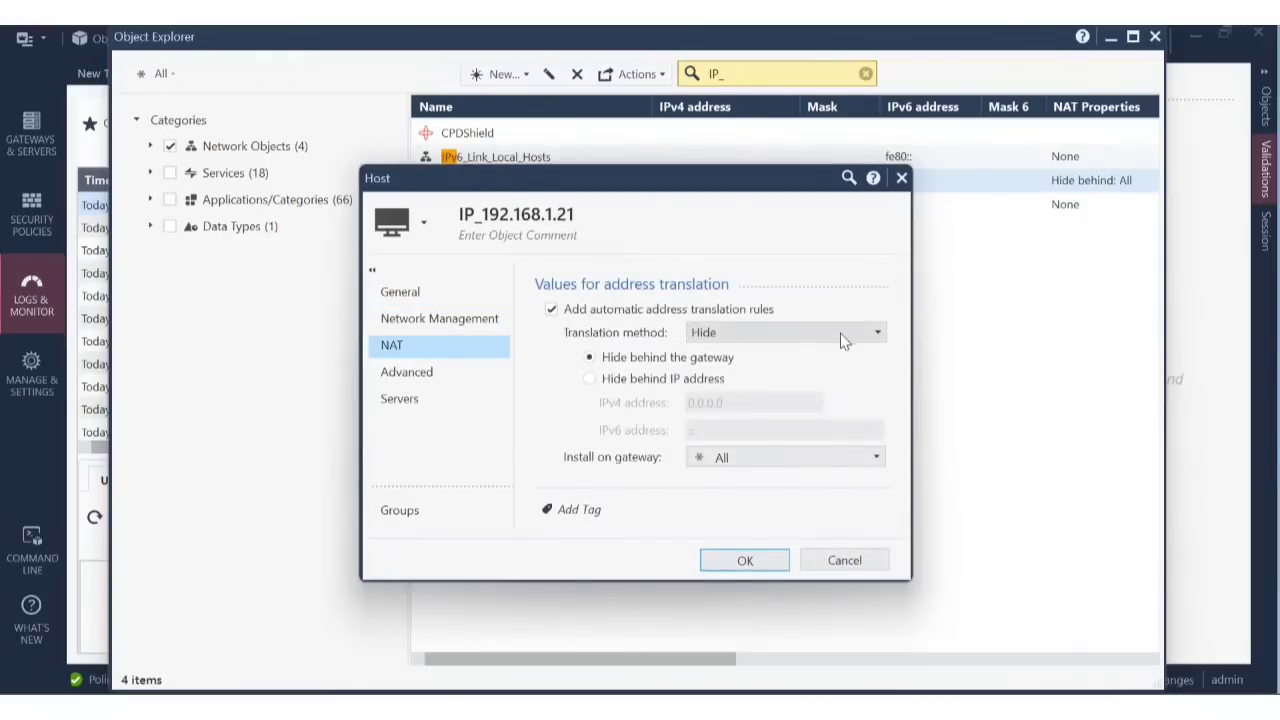
pyautogui.click(843, 336)
pyautogui.click(788, 351)
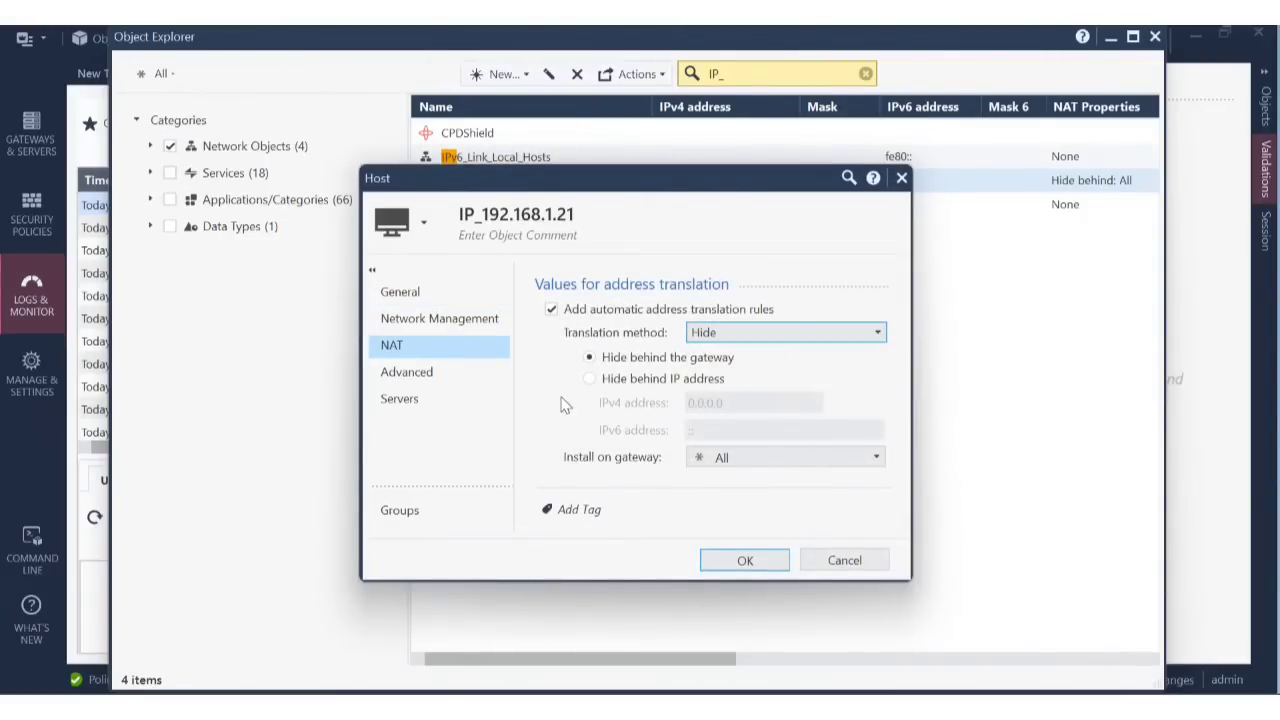
pyautogui.click(589, 378)
pyautogui.click(749, 408)
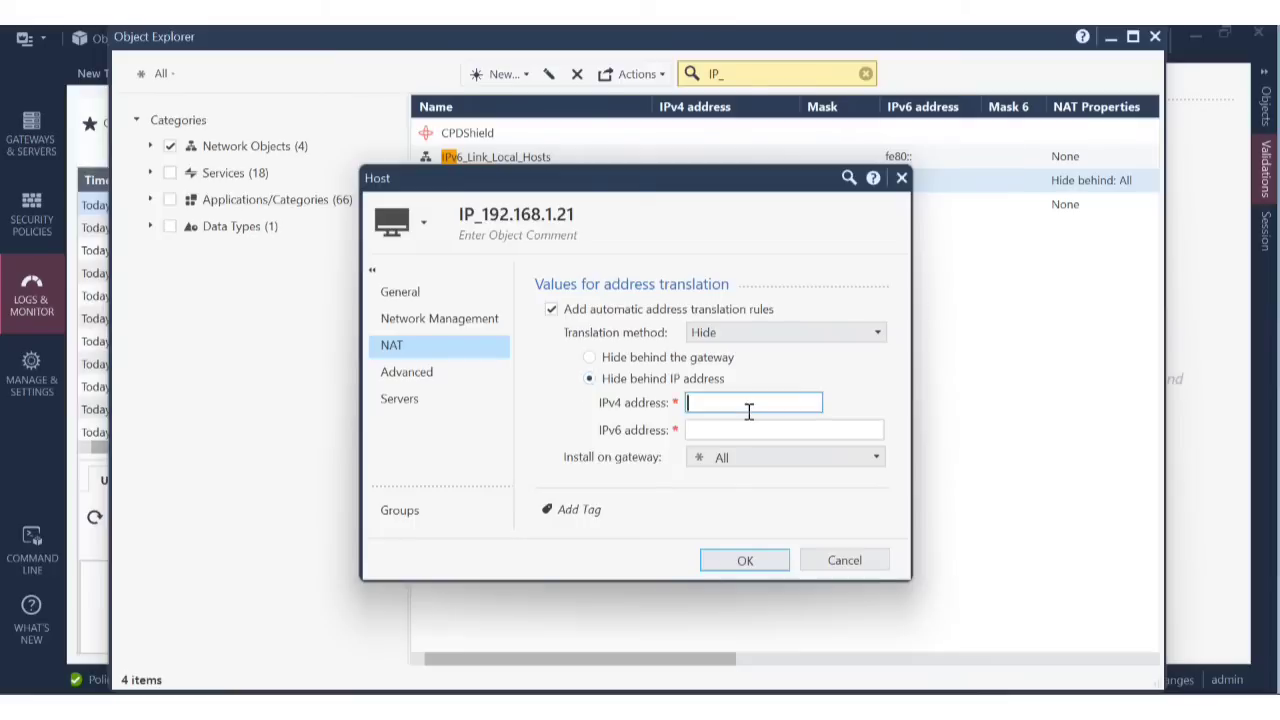
pyautogui.write('172.168.1.10')
pyautogui.click(751, 560)
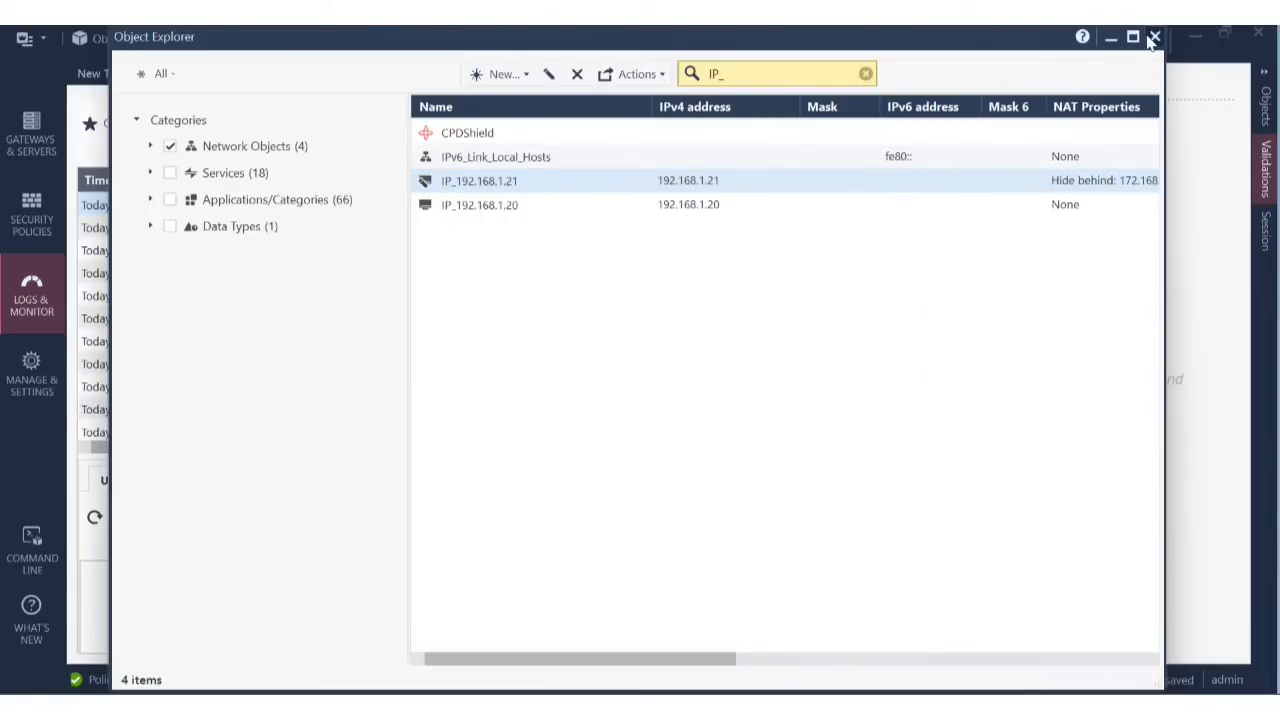
# Publish the session and install the Standard policy on Cluster1.
pyautogui.click(1156, 38)
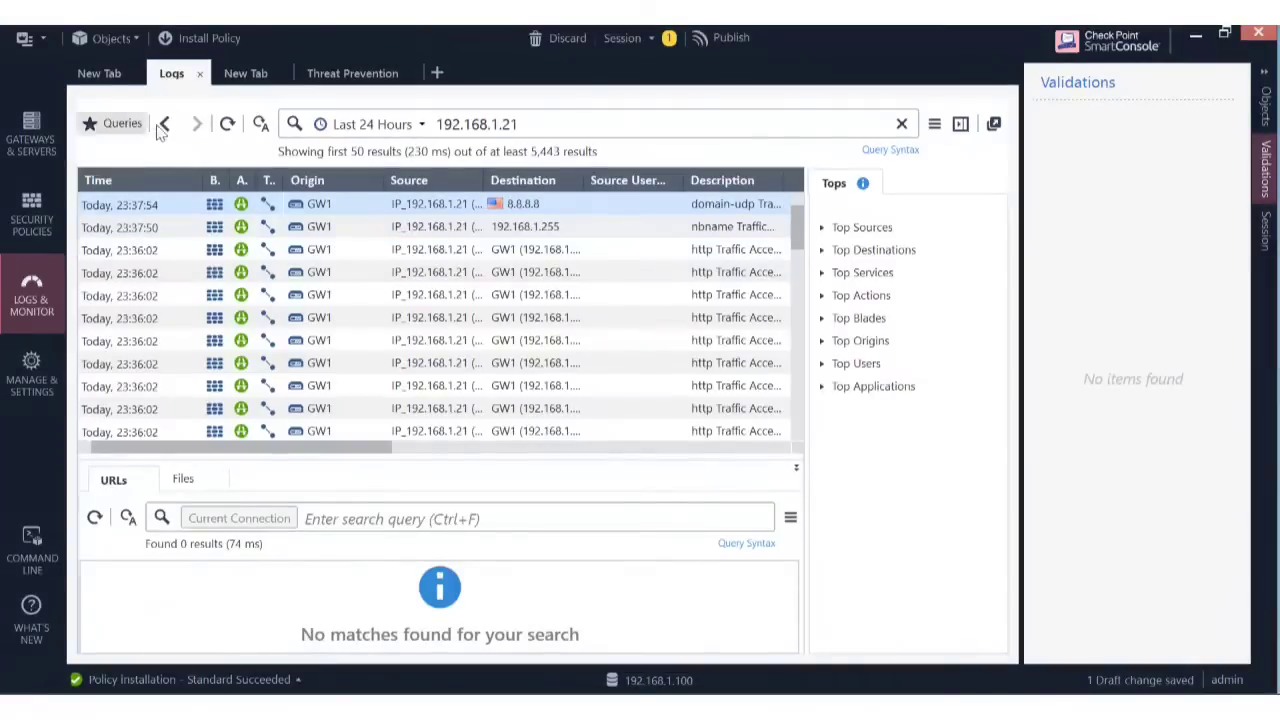
pyautogui.click(215, 44)
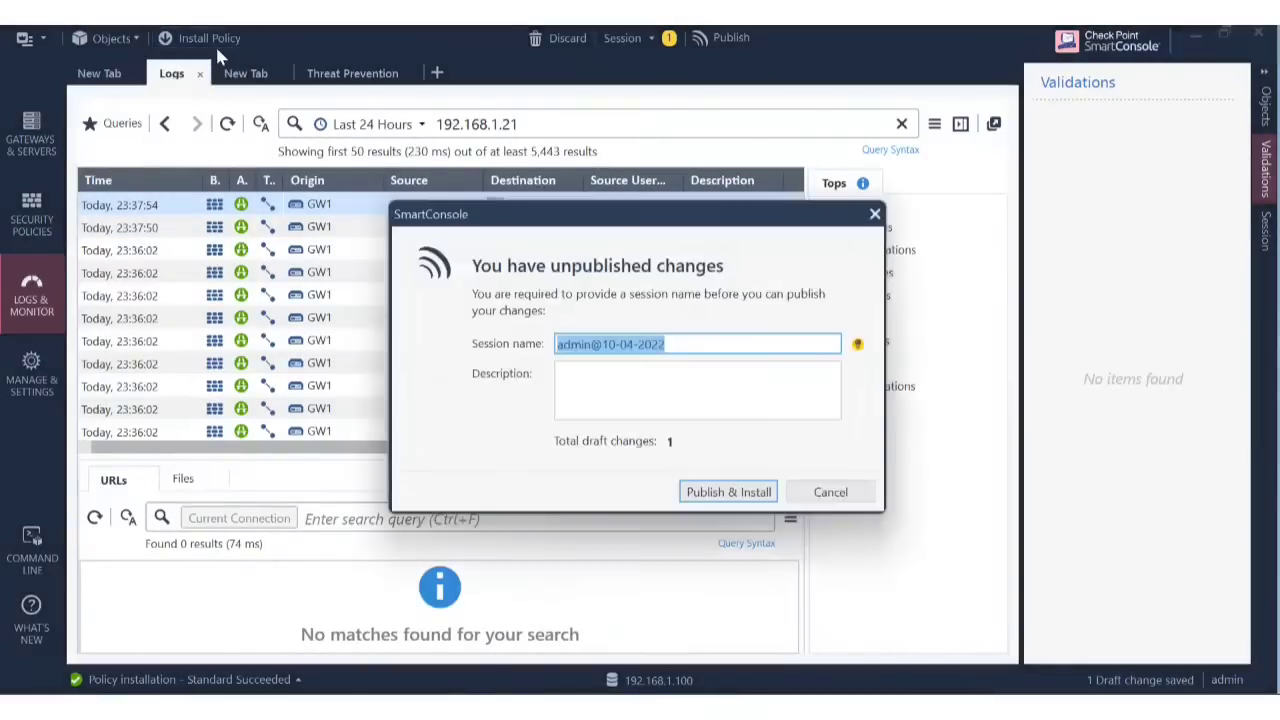
pyautogui.click(757, 496)
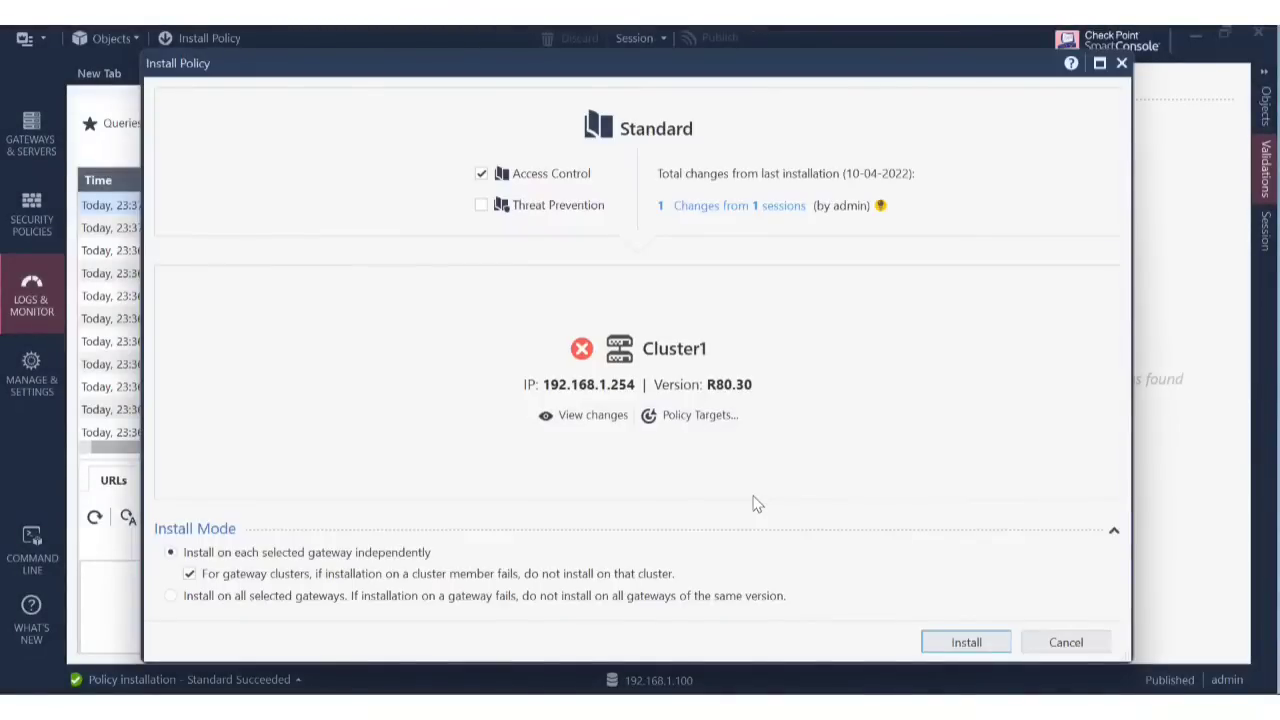
pyautogui.click(981, 650)
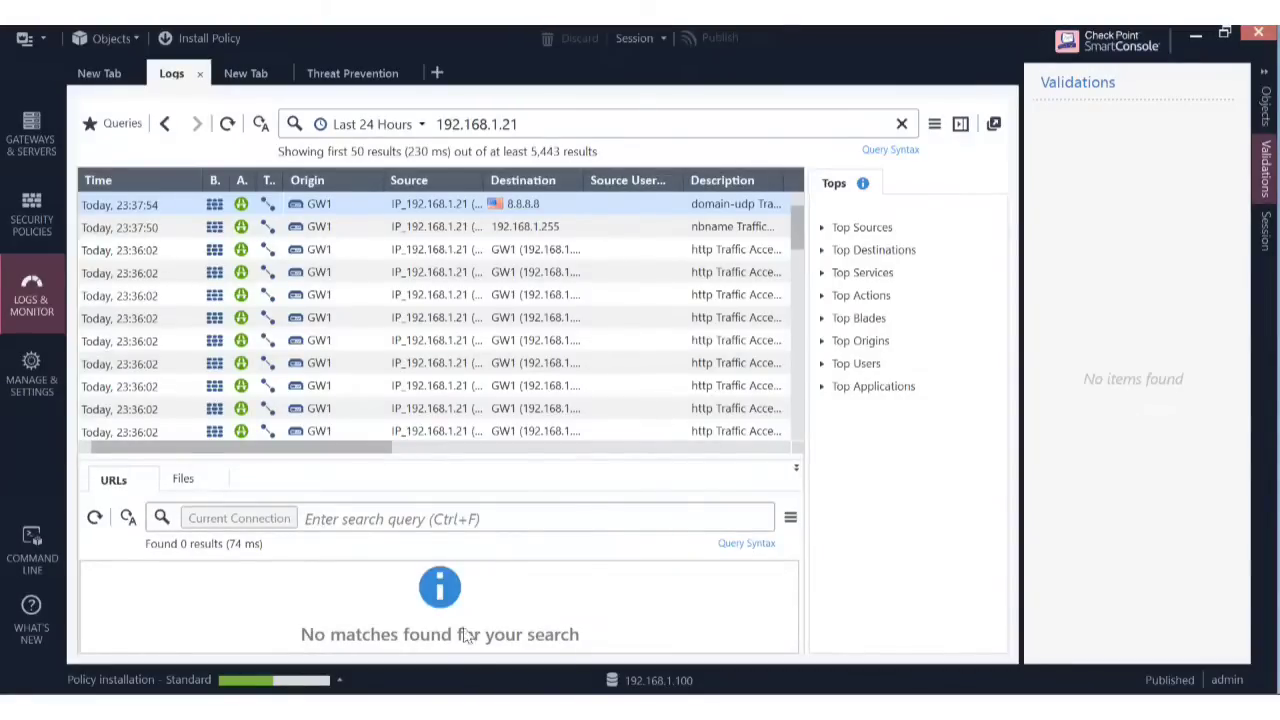
# Launch PuTTY and open an SSH connection to 192.168.1.101.
pyautogui.press('super')
pyautogui.write('p')
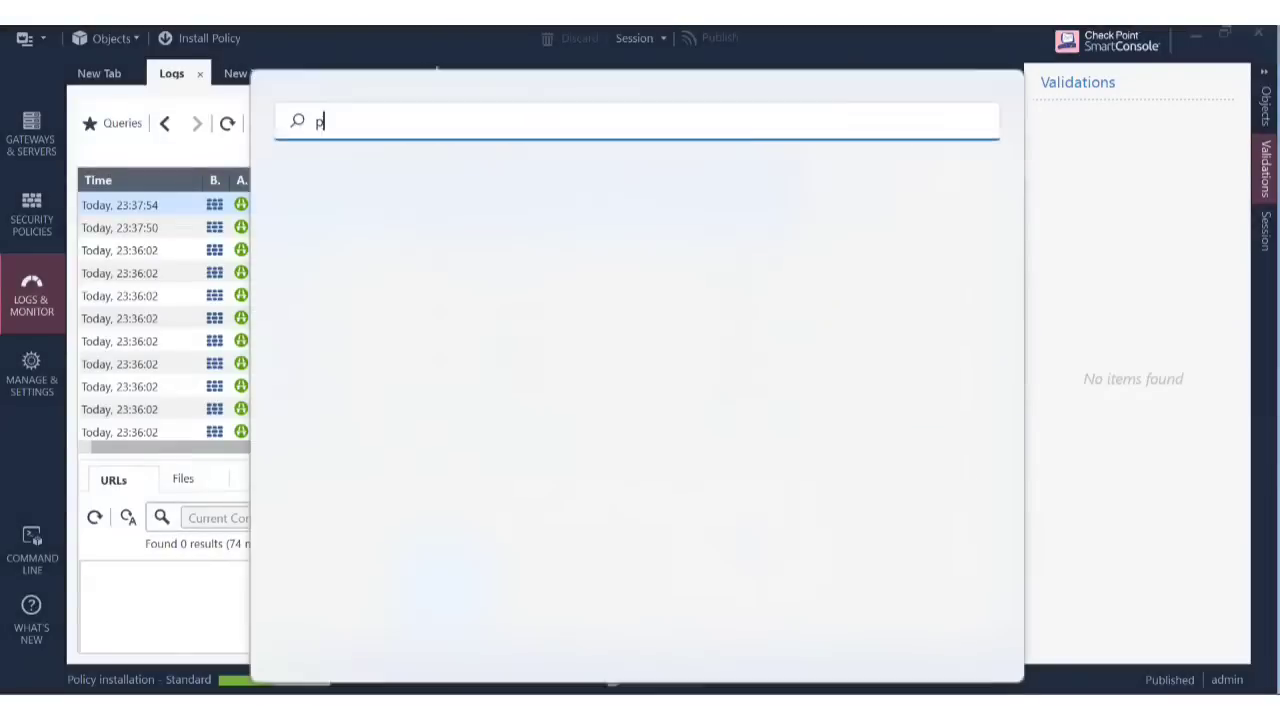
pyautogui.write('uttY')
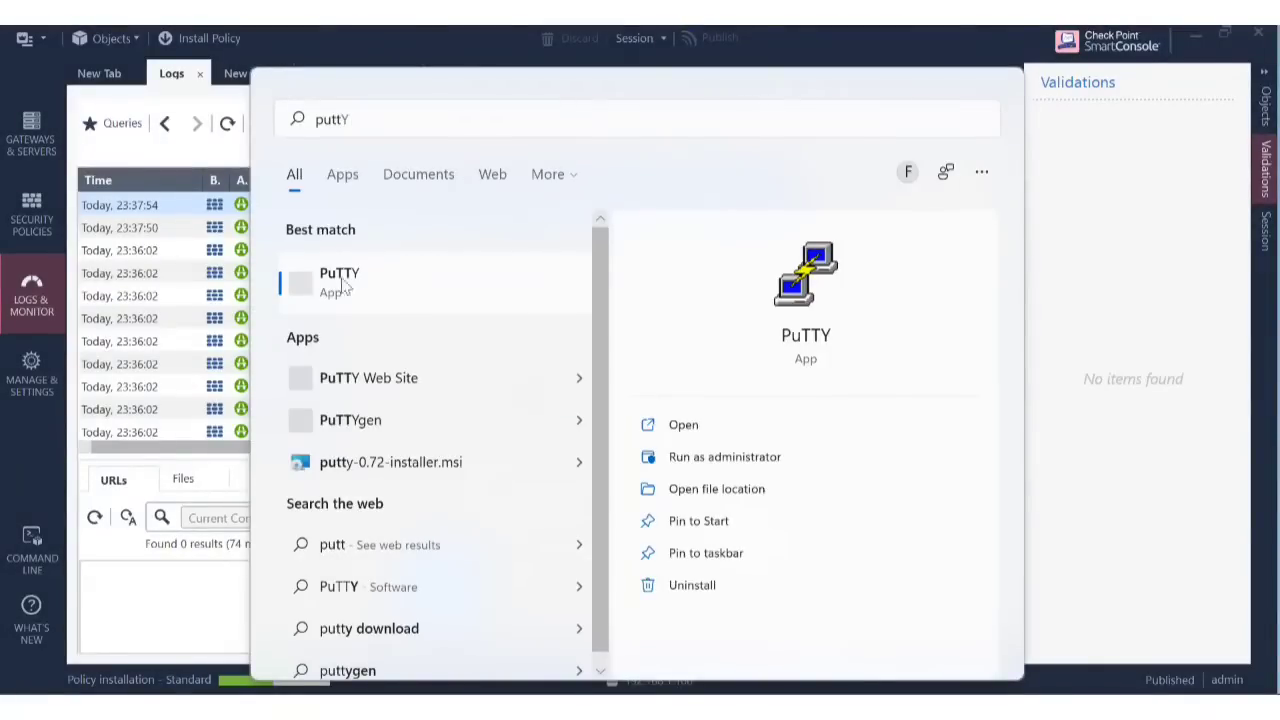
pyautogui.click(418, 299)
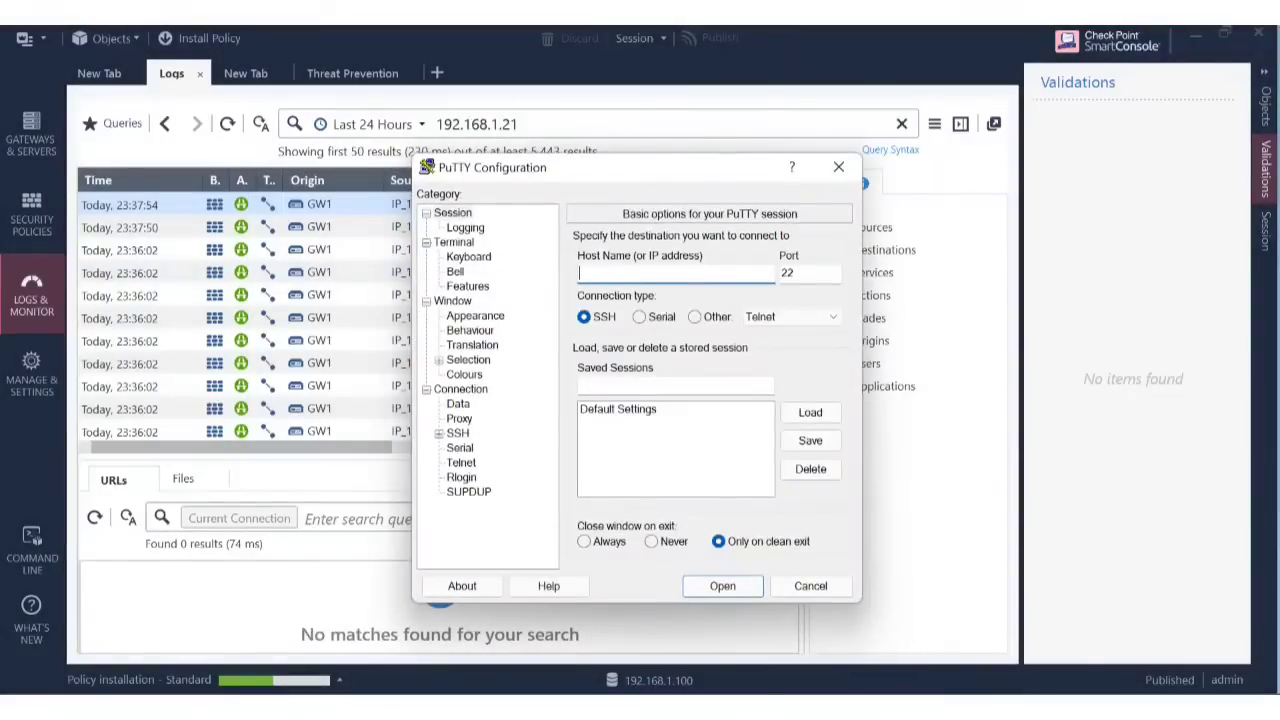
pyautogui.write('192.168.1.101')
pyautogui.press('Return')
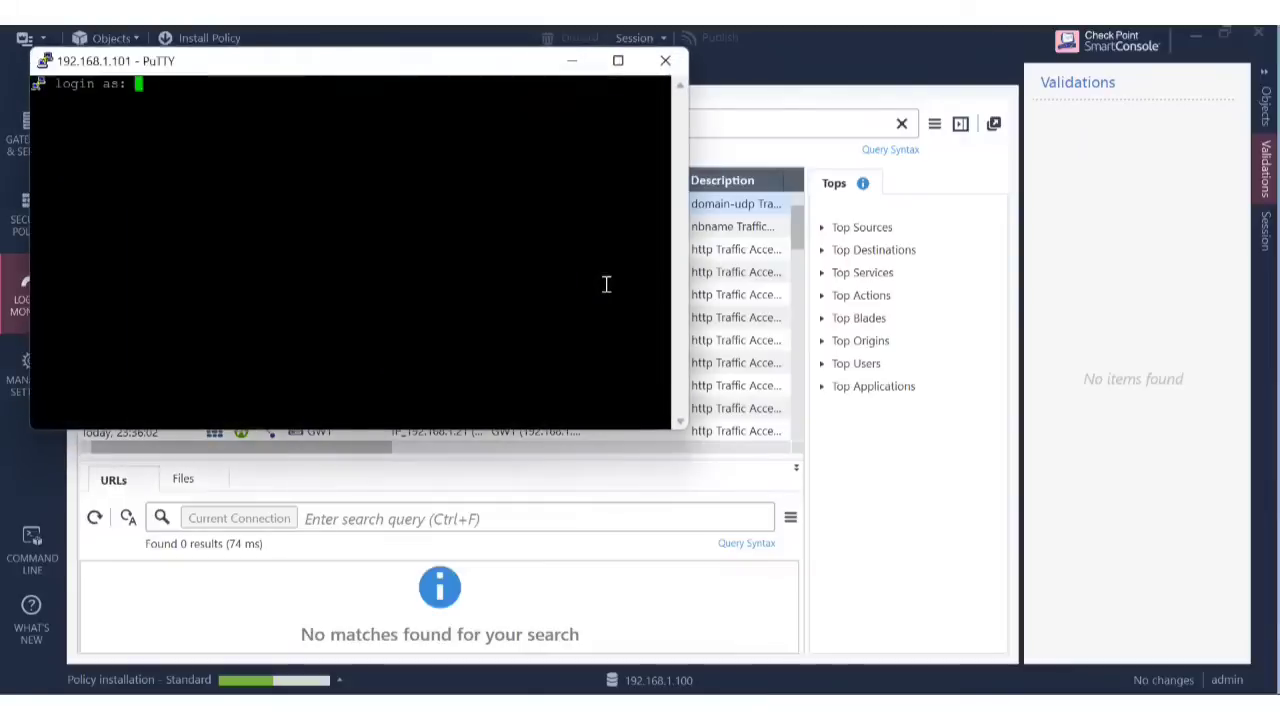
# Log into GW1 as admin, retrying the password with Caps Lock off.
pyautogui.write('admin')
pyautogui.press('Return')
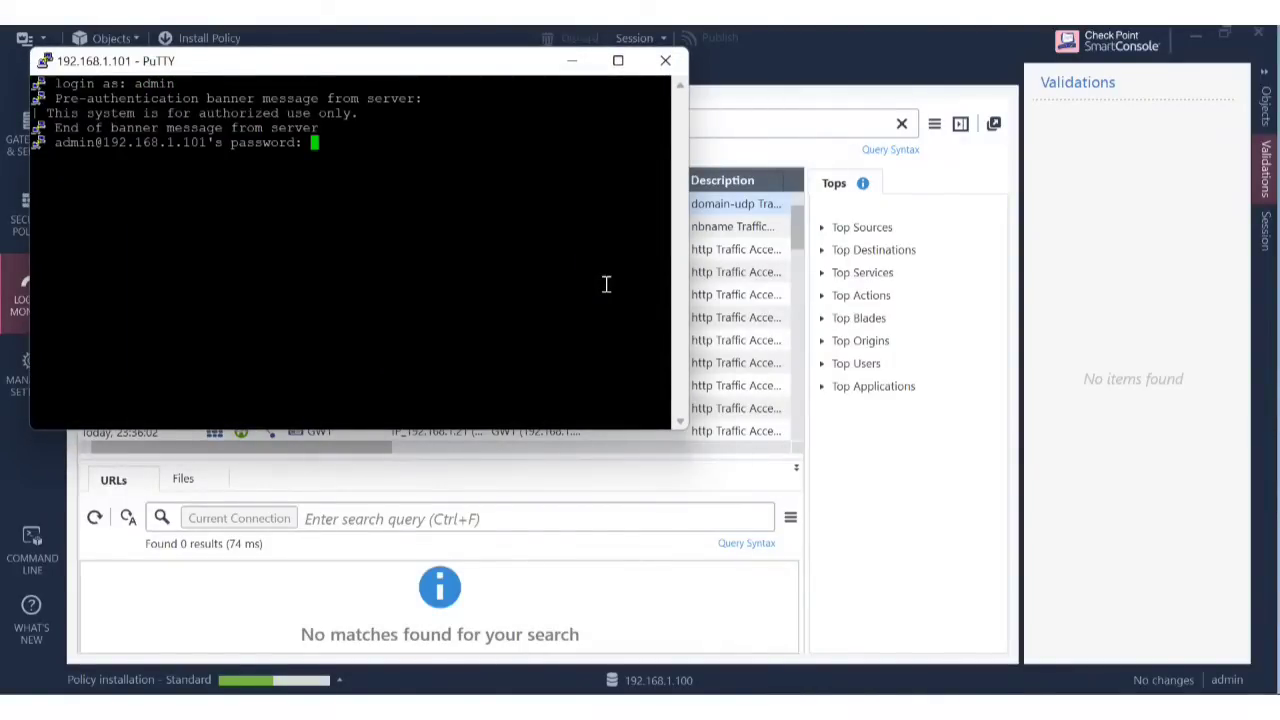
pyautogui.press('Return')
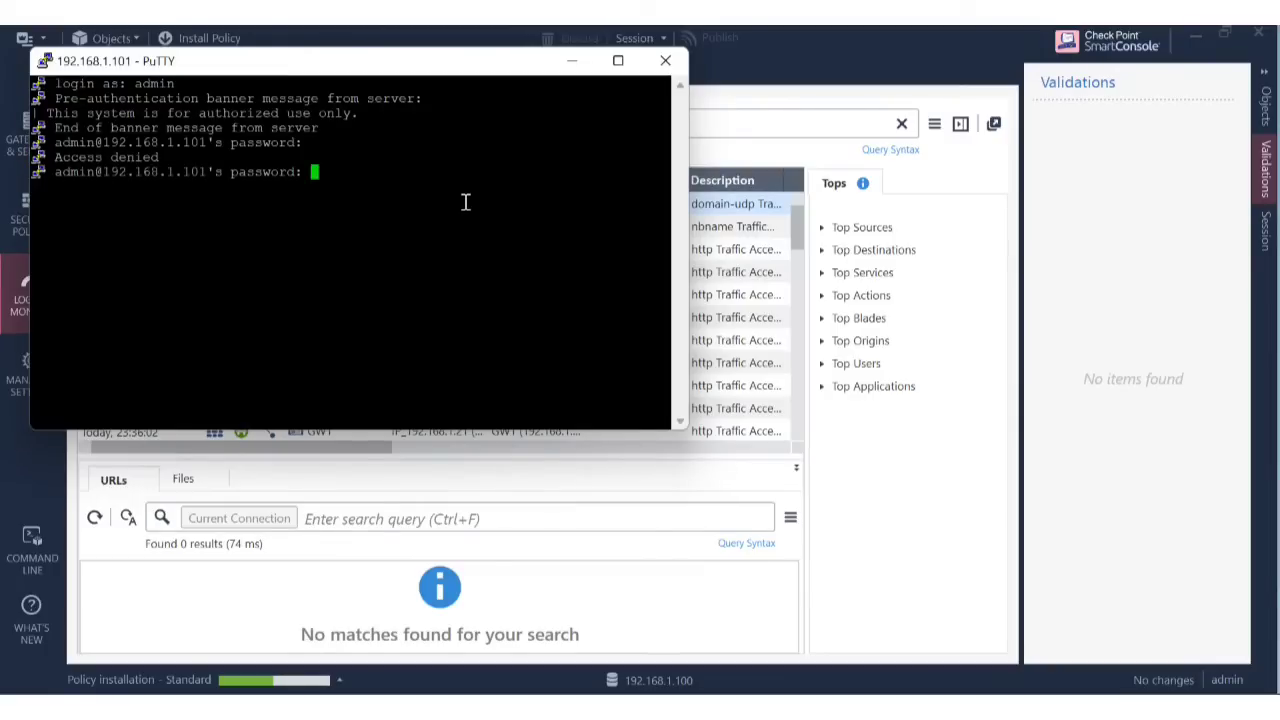
pyautogui.press('Return')
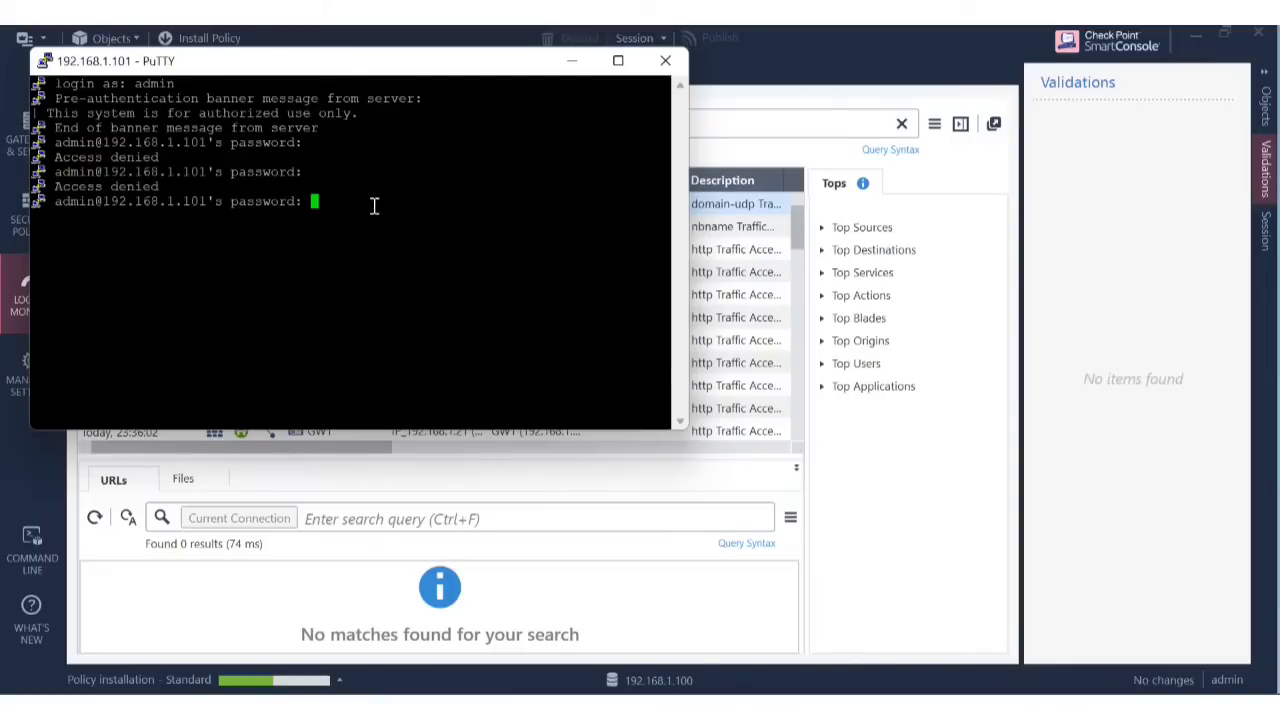
pyautogui.press('capslock')
pyautogui.press('capslock')
pyautogui.press('Return')
# Enter expert mode with the expert password and clear the screen.
pyautogui.write('ex')
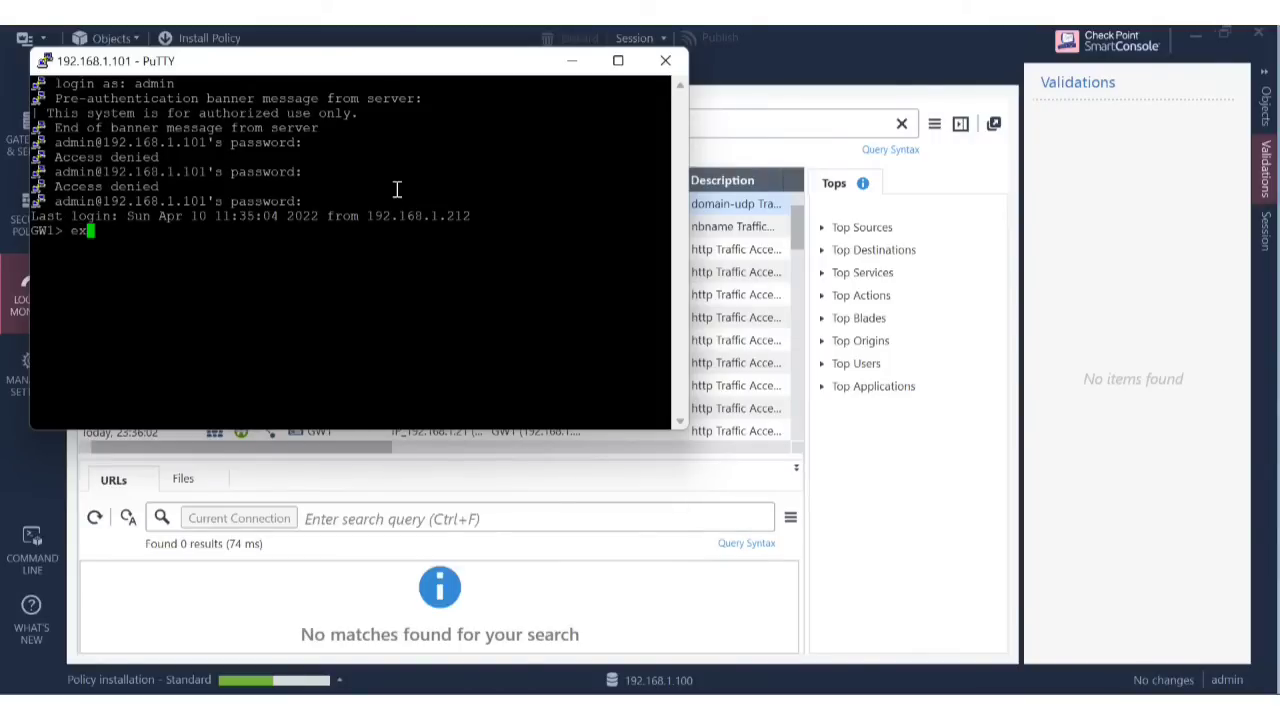
pyautogui.write('pert')
pyautogui.press('Return')
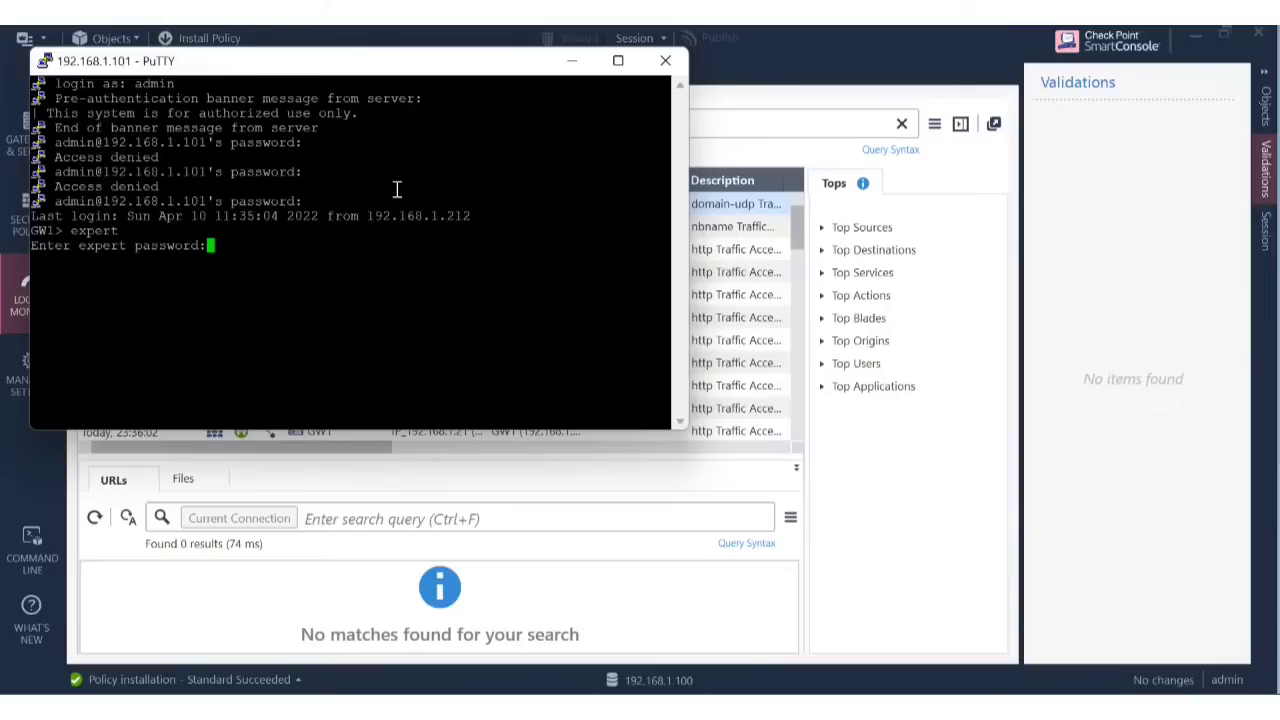
pyautogui.press('Return')
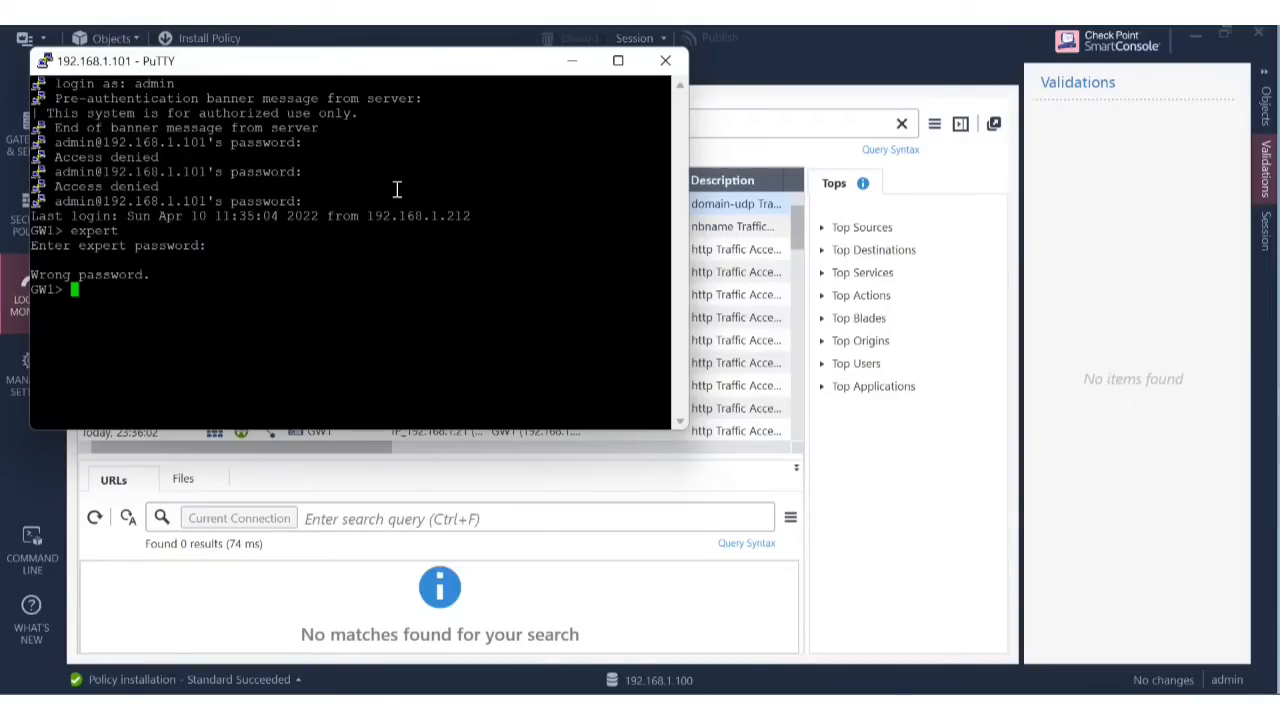
pyautogui.write('expert')
pyautogui.press('Return')
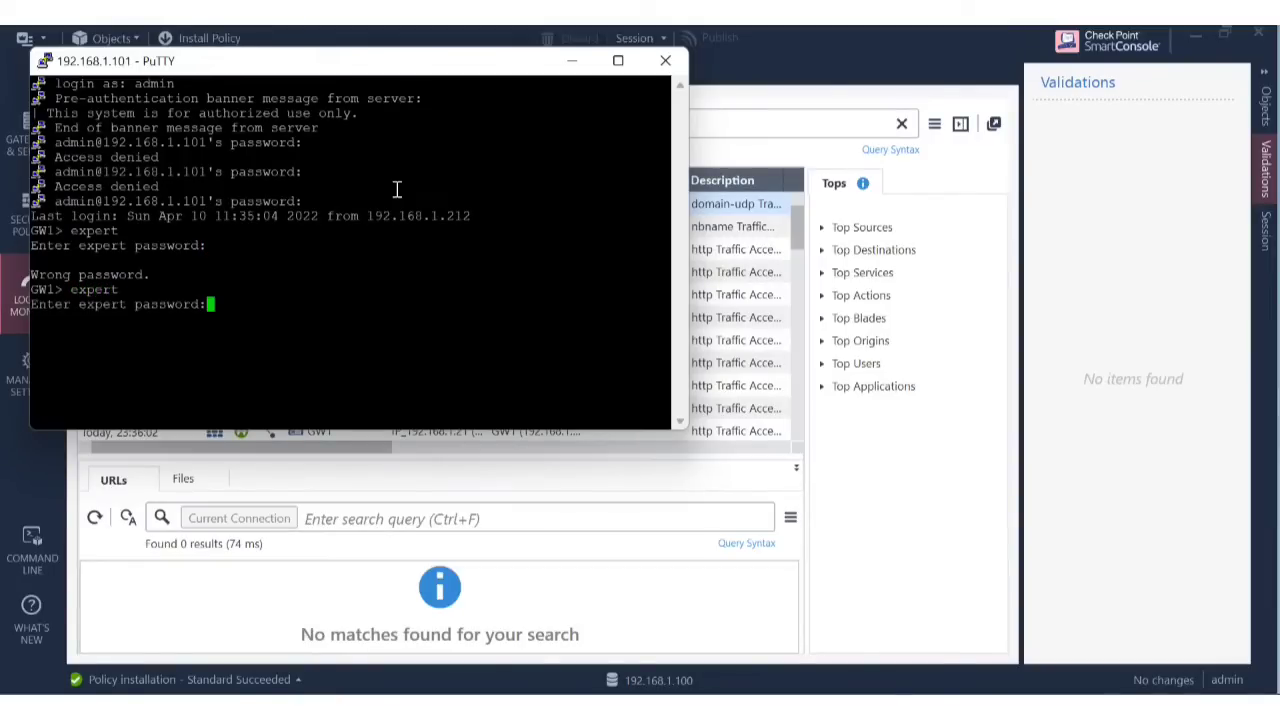
pyautogui.press('Return')
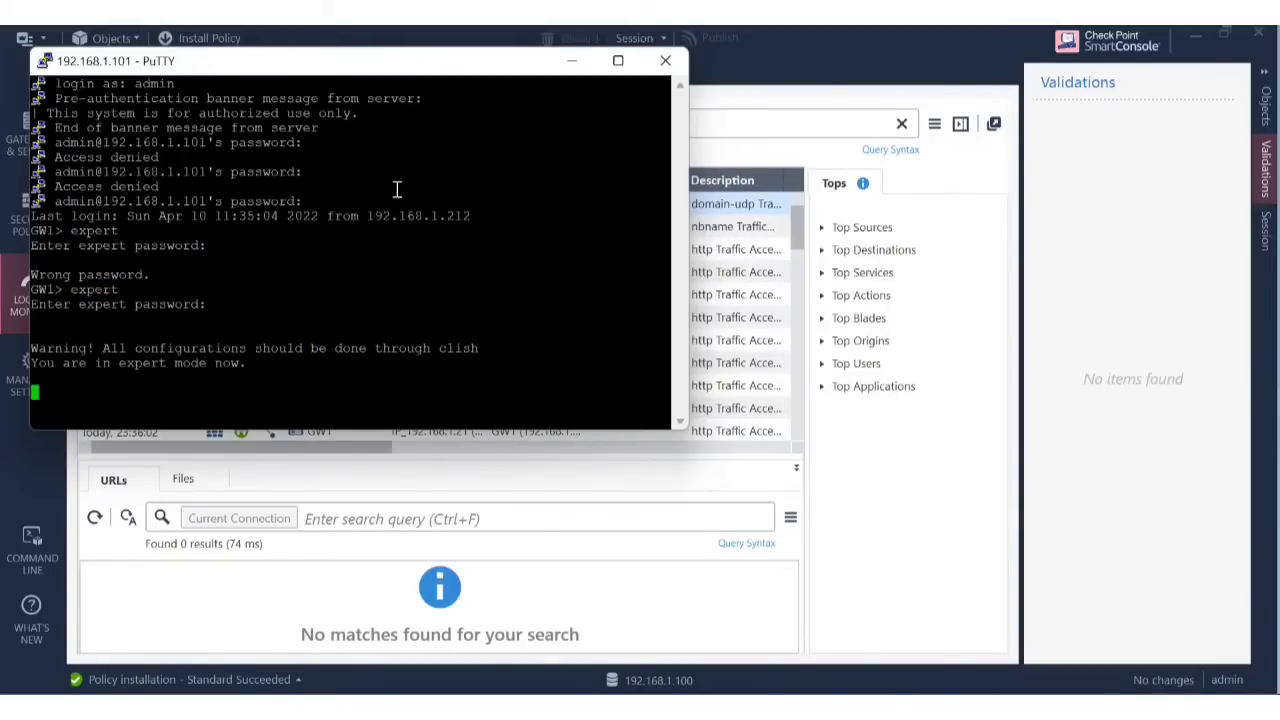
pyautogui.write('clea')
pyautogui.write('r')
pyautogui.press('Return')
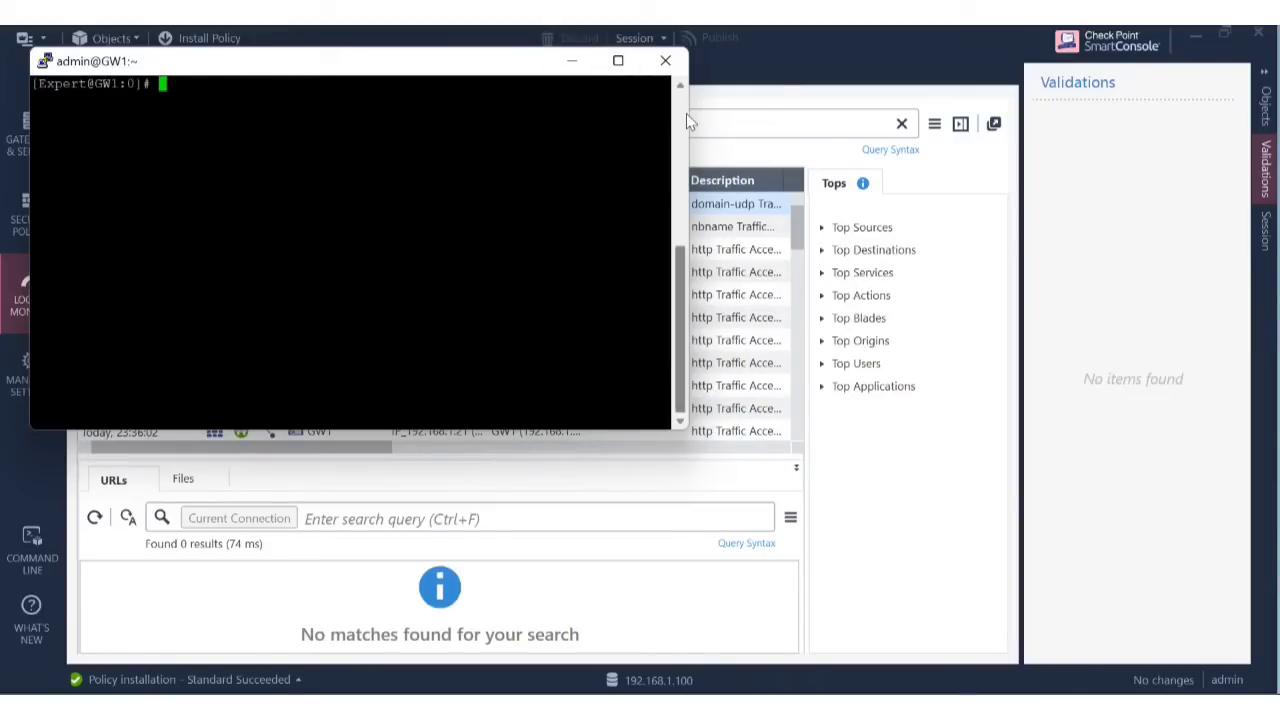
# Enlarge the terminal, start fw monitor -e "accept host (192.168.1.21);", and minimise it.
pyautogui.moveTo(695, 116); pyautogui.dragTo(1047, 116)
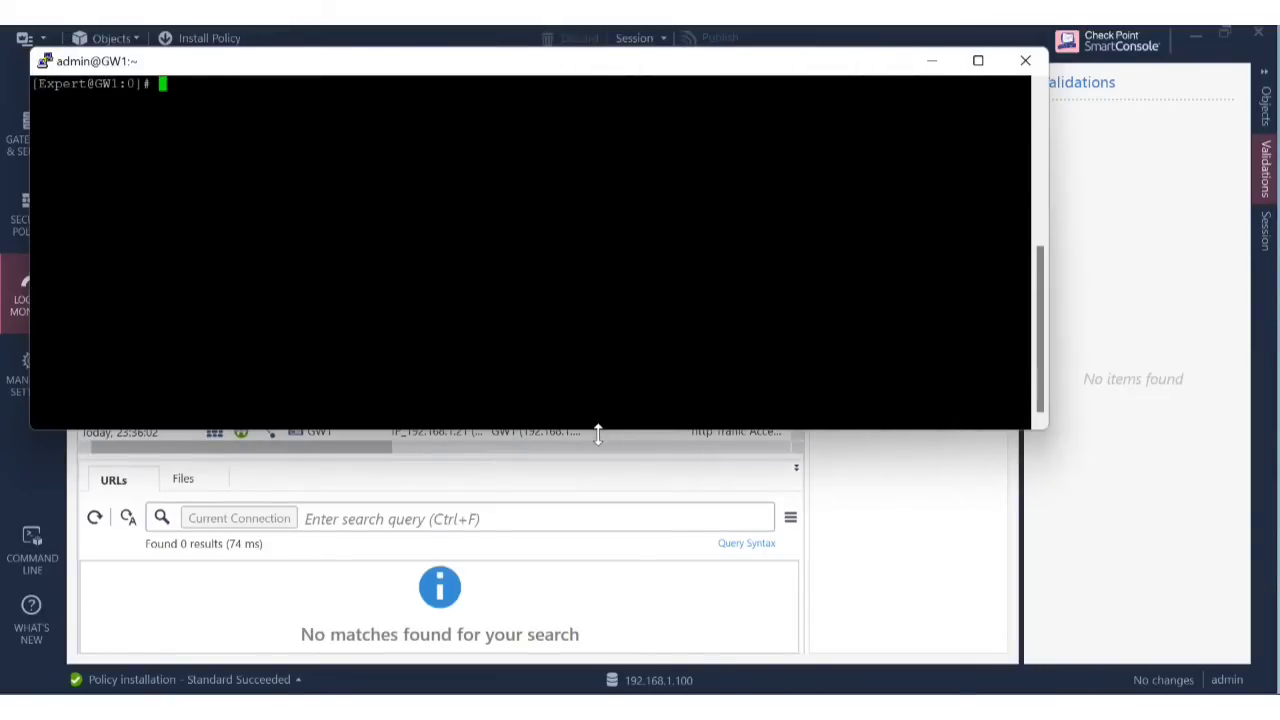
pyautogui.moveTo(597, 429); pyautogui.dragTo(600, 634)
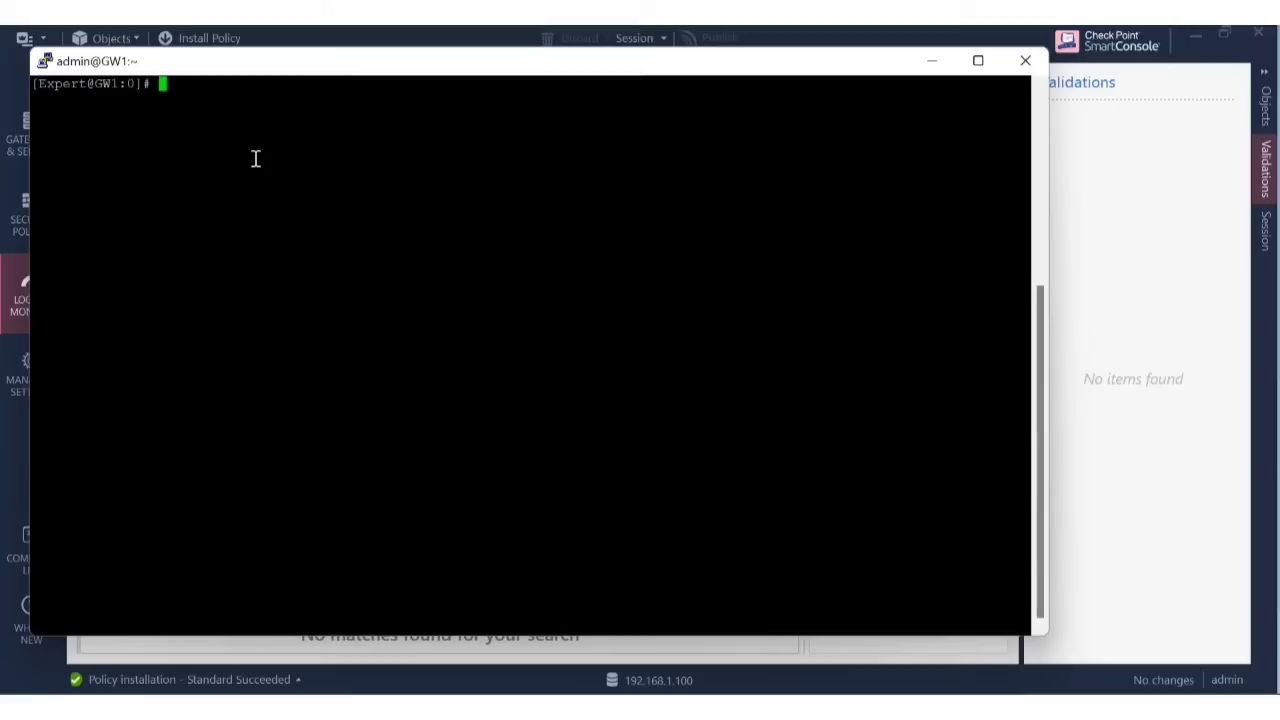
pyautogui.press('Return')
pyautogui.write('fw moni')
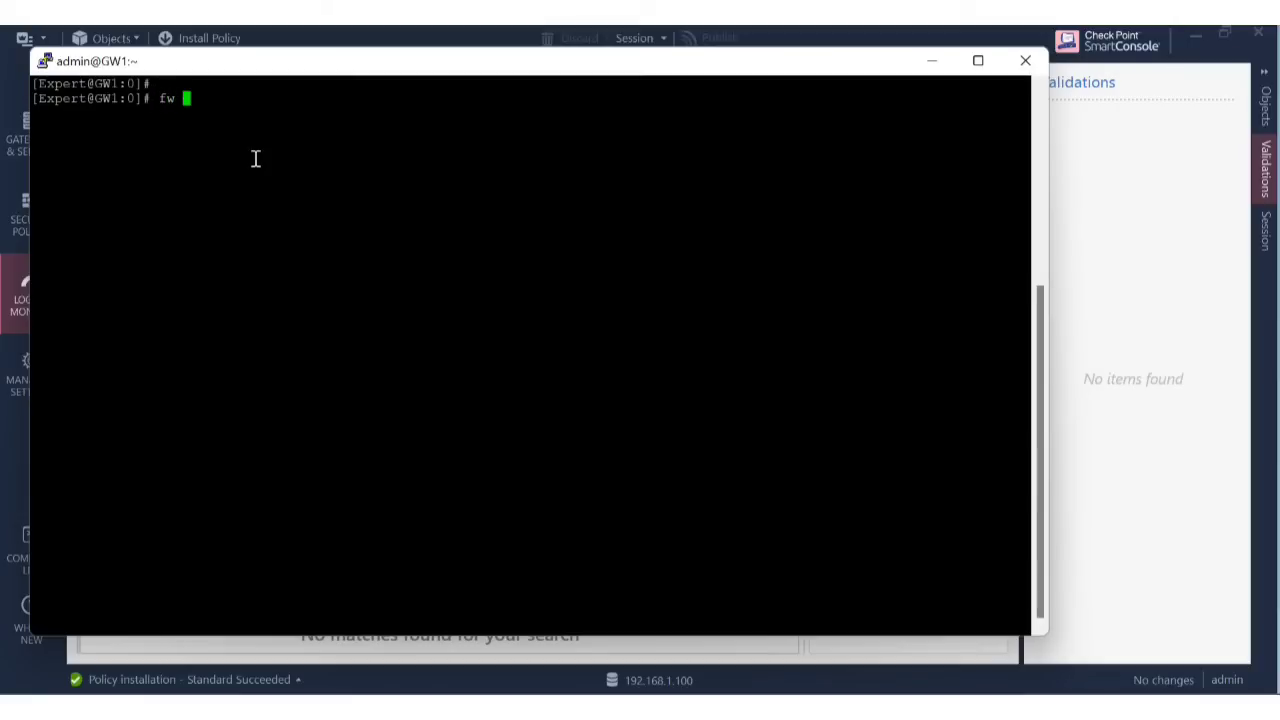
pyautogui.write('tor -e ""')
pyautogui.press('Left')
pyautogui.write('accept ')
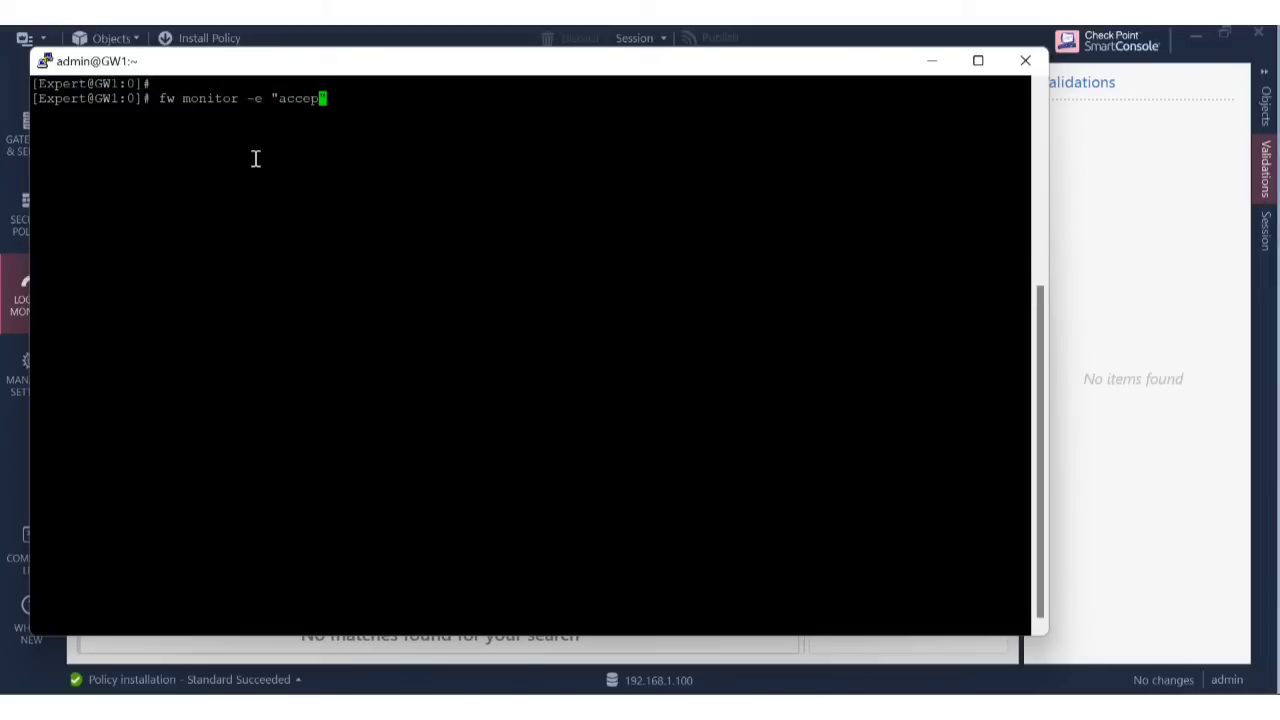
pyautogui.write('host (192.16')
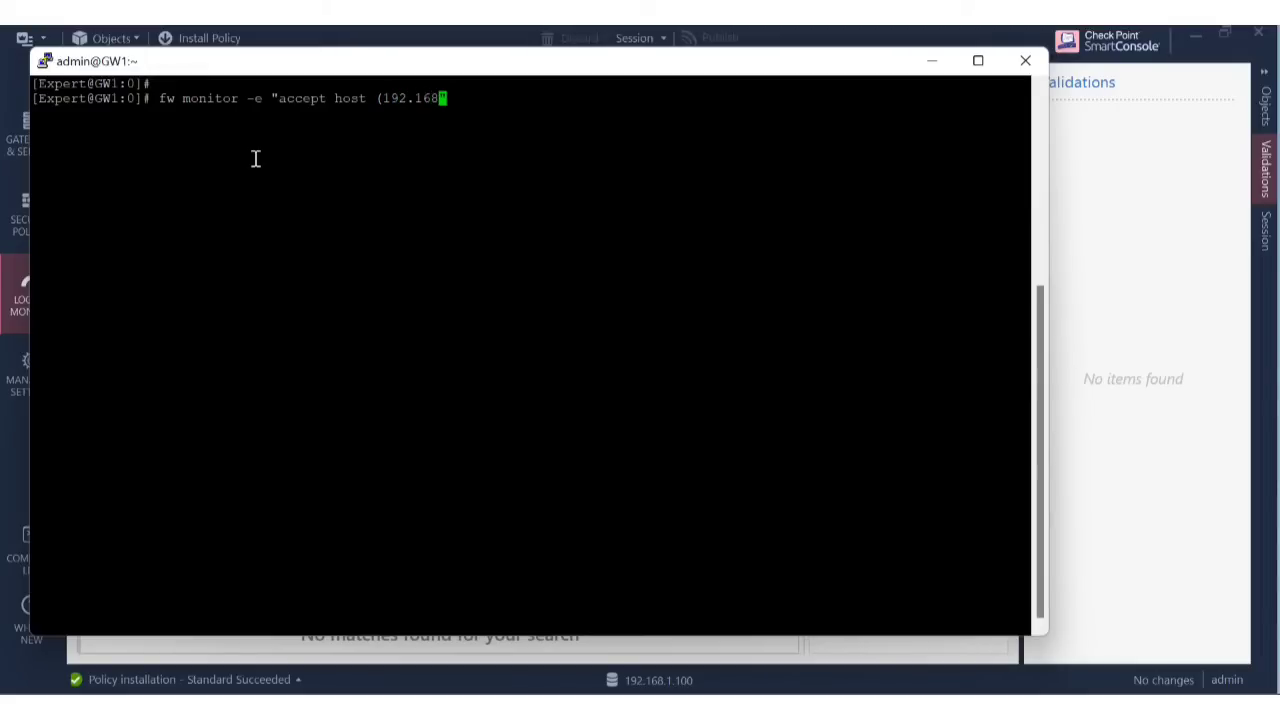
pyautogui.write('8.1.21)')
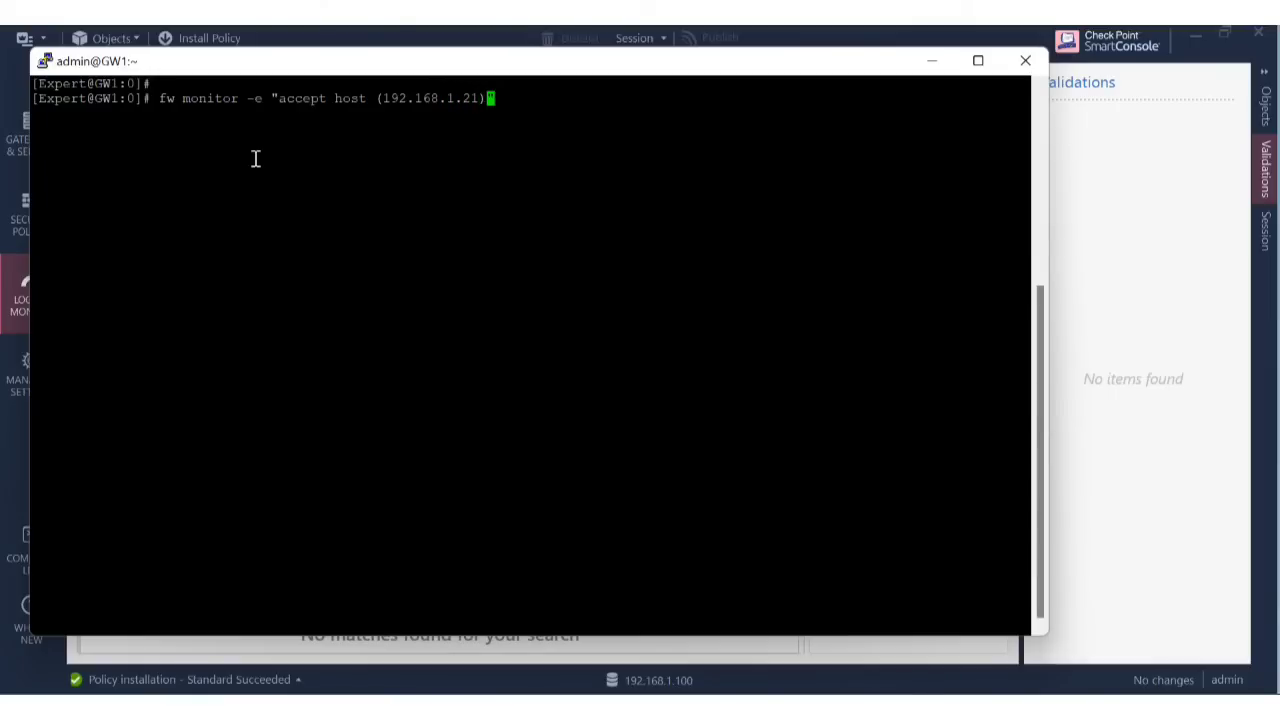
pyautogui.write(';')
pyautogui.press('Return')
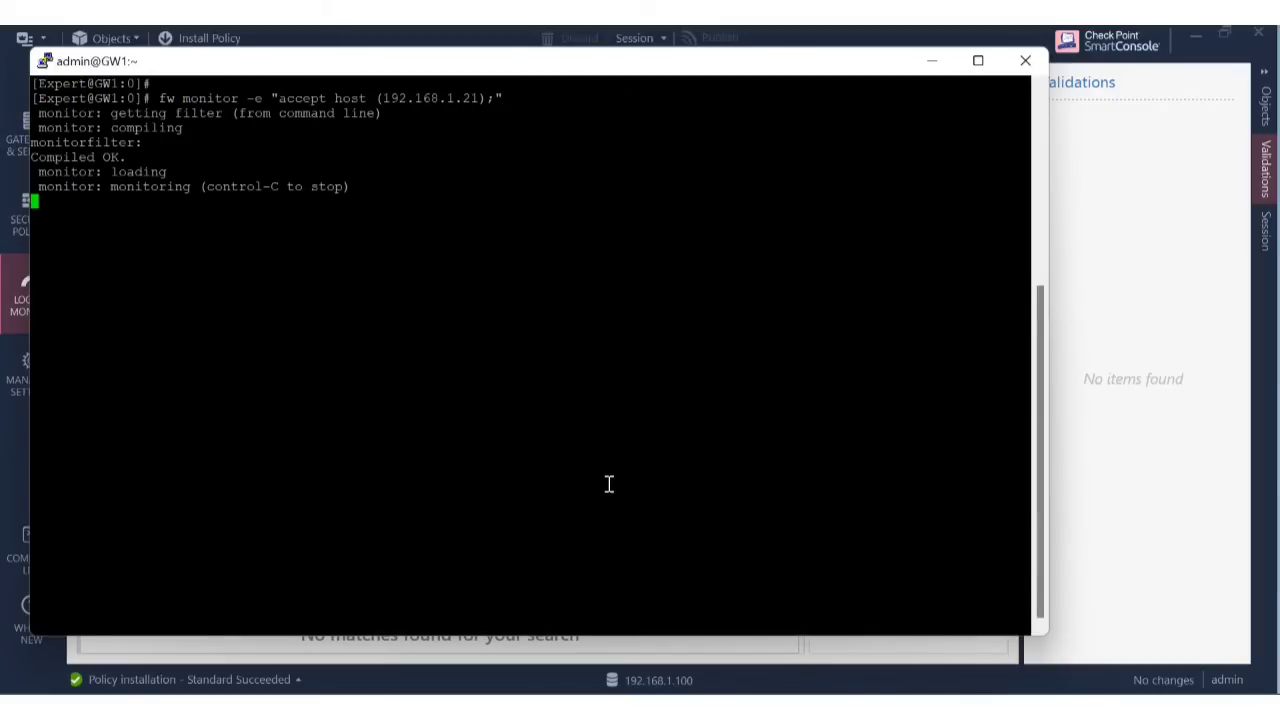
pyautogui.click(933, 66)
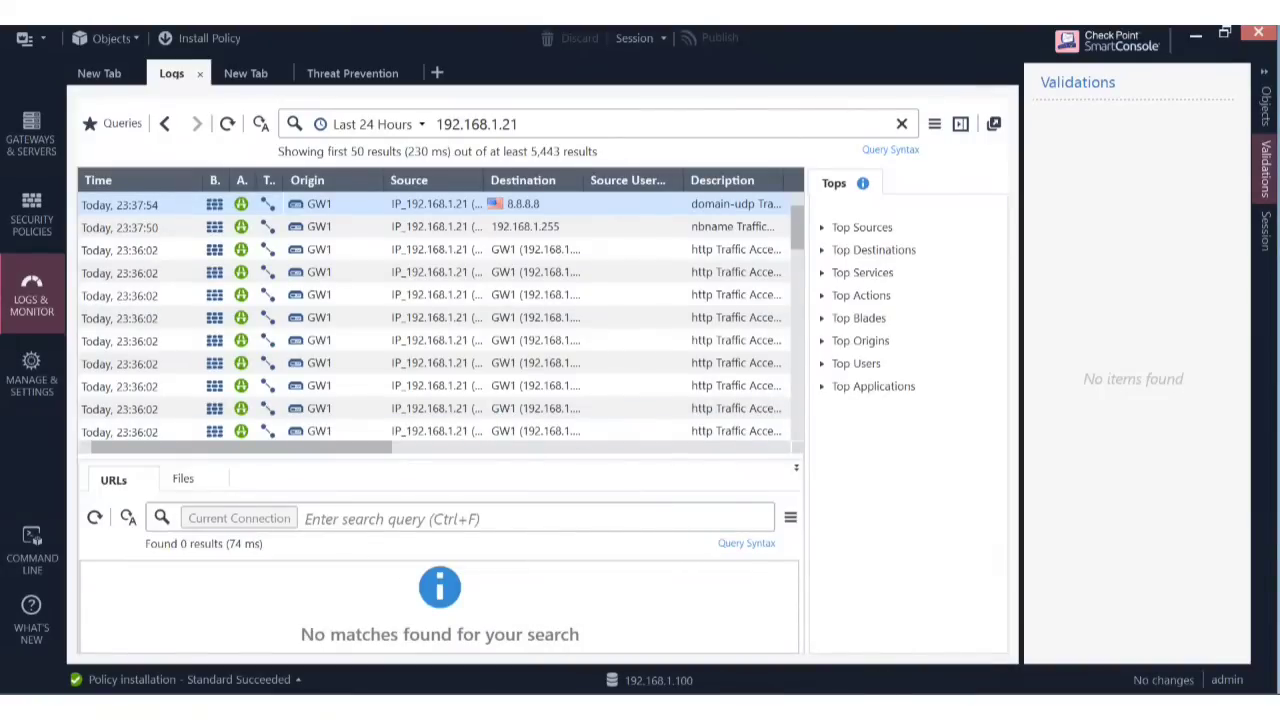
# Run tracert 8.8.8.8 in the Windows Server 2008 guest, check the GW1 monitor, then return to the guest.
pyautogui.click(340, 620)
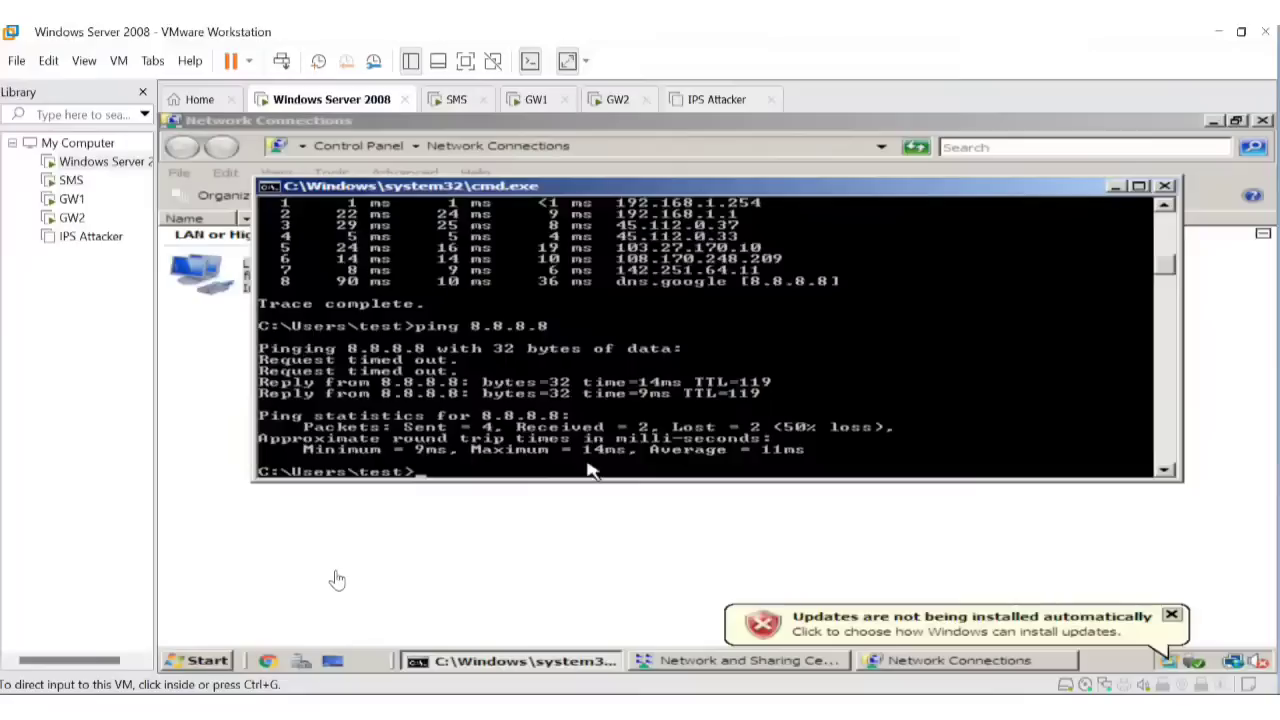
pyautogui.click(547, 449)
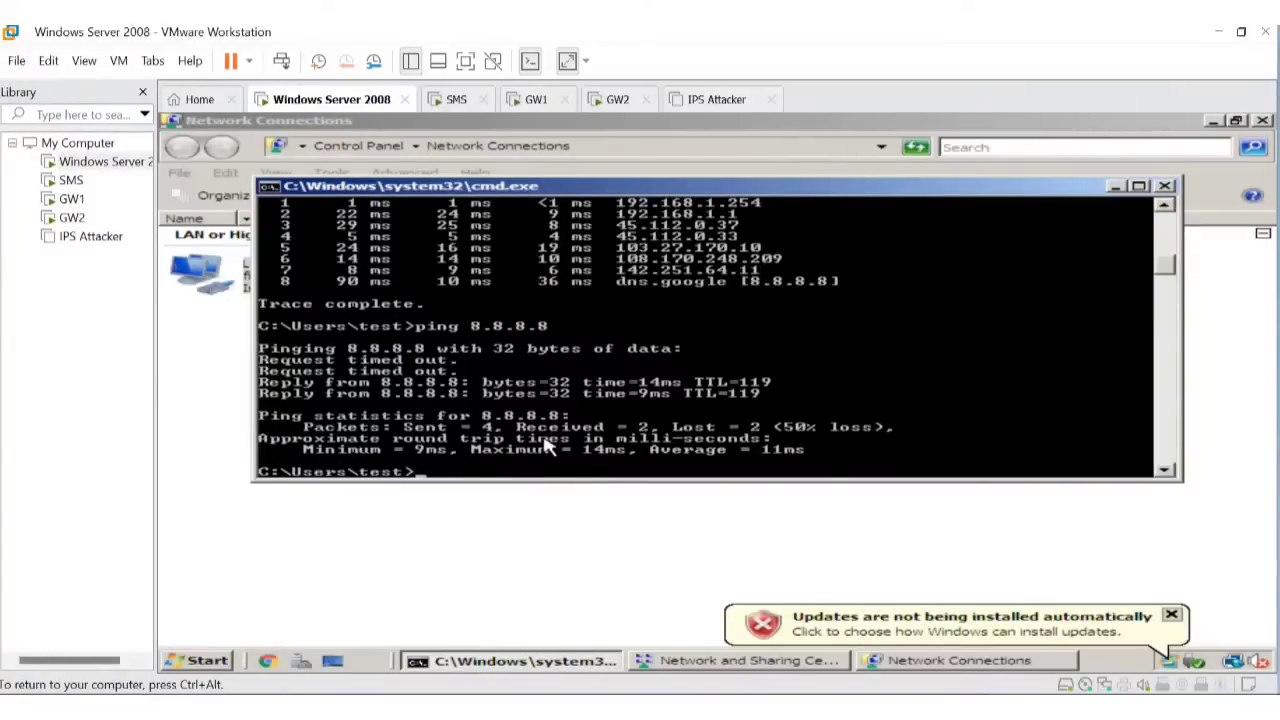
pyautogui.write('tracert 8.8.8.8')
pyautogui.press('Return')
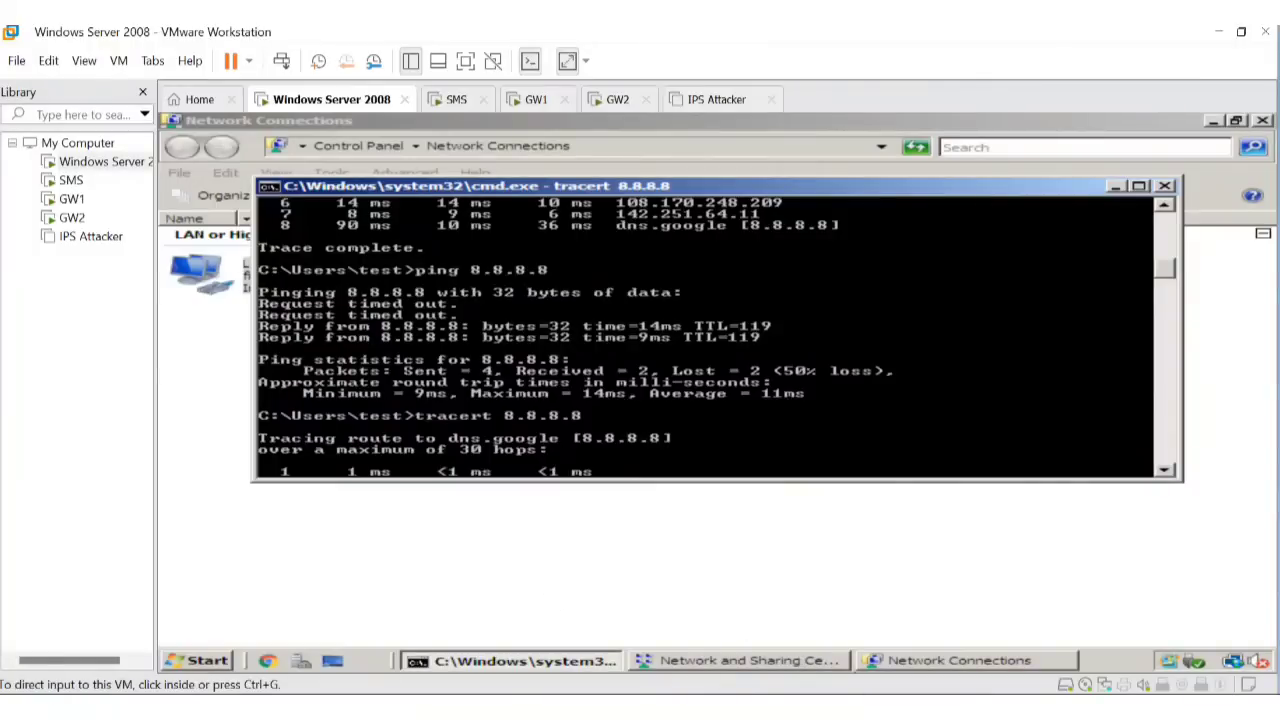
pyautogui.click(923, 706)
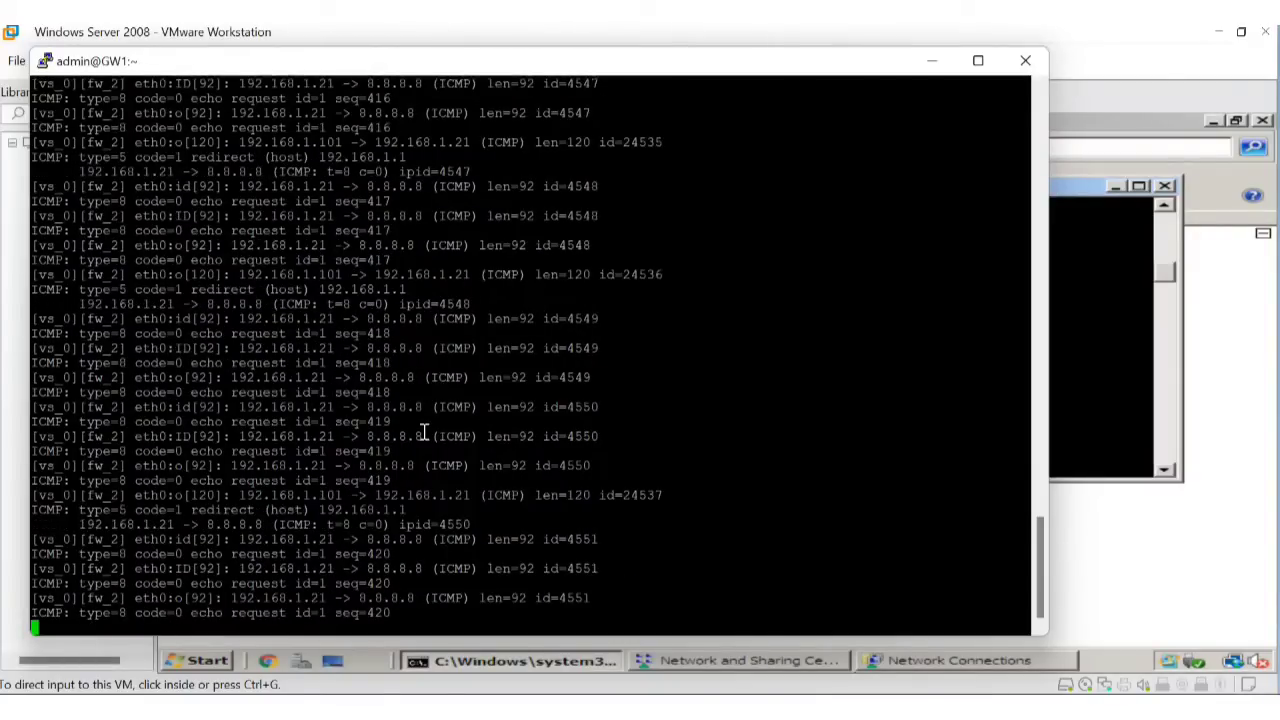
pyautogui.click(1120, 323)
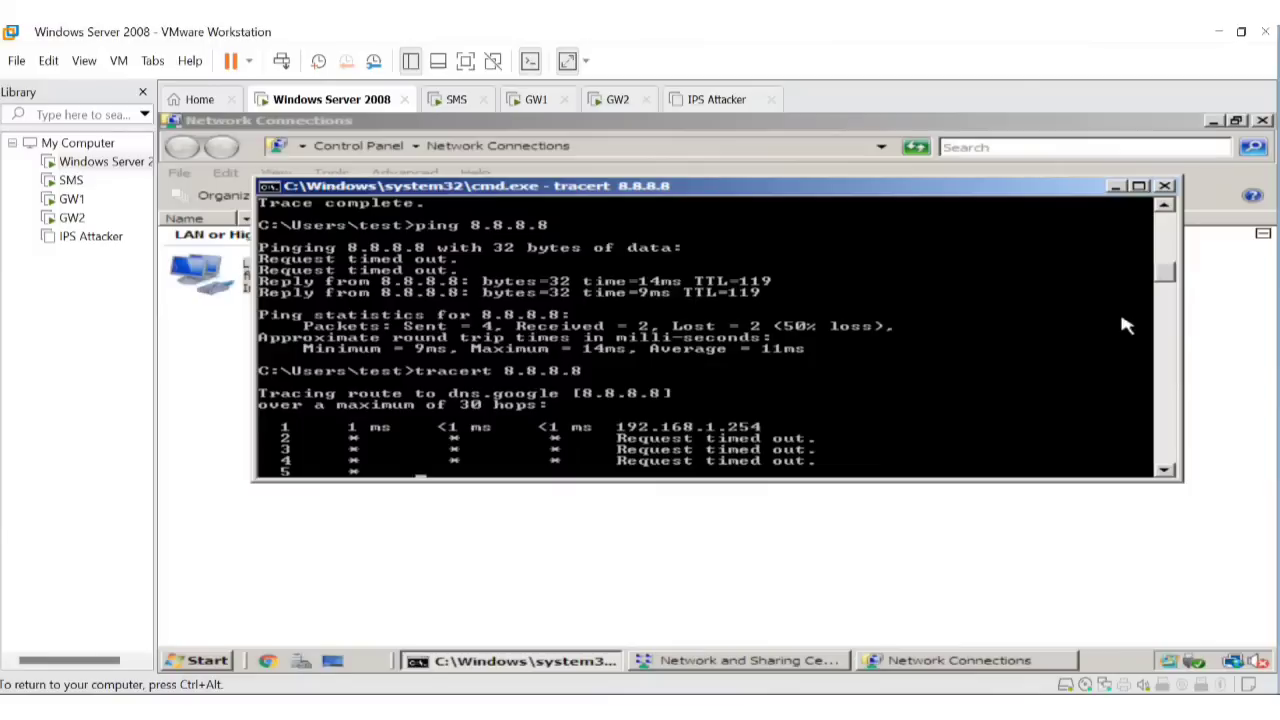
# Refresh the SmartConsole log query for 192.168.1.21 and widen the Source column to show full addresses.
pyautogui.moveTo(846, 680)
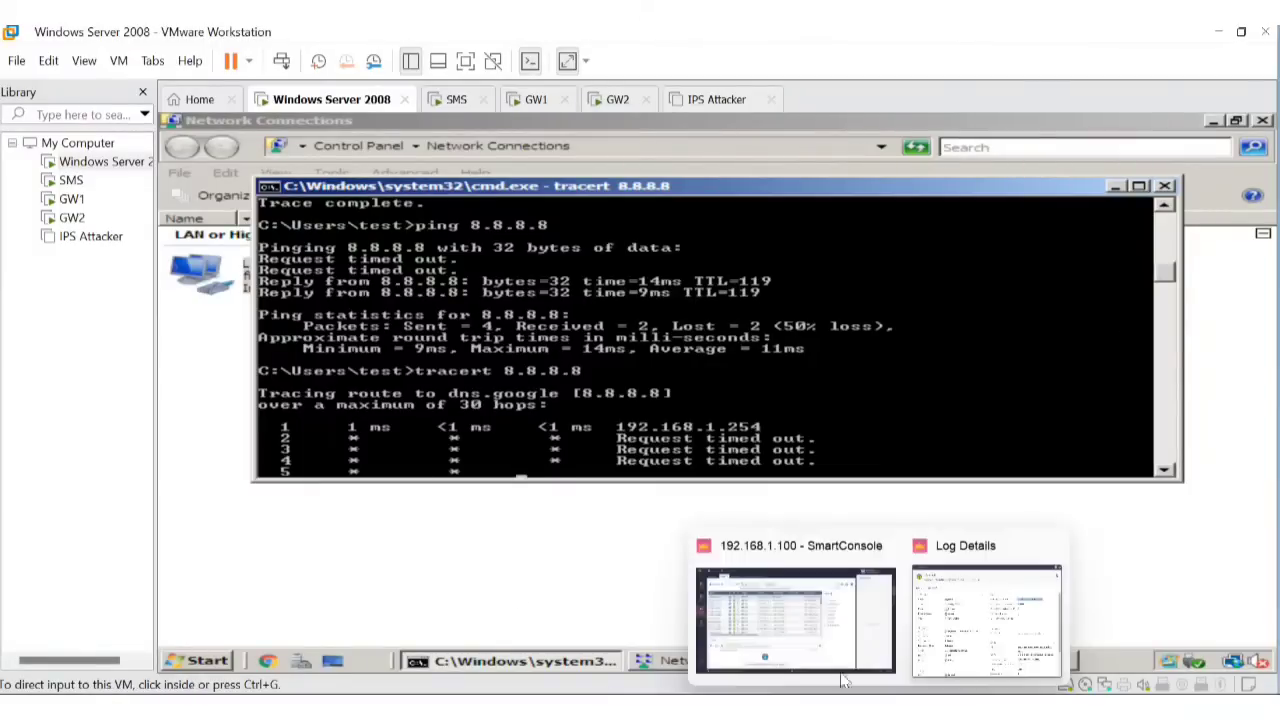
pyautogui.click(826, 630)
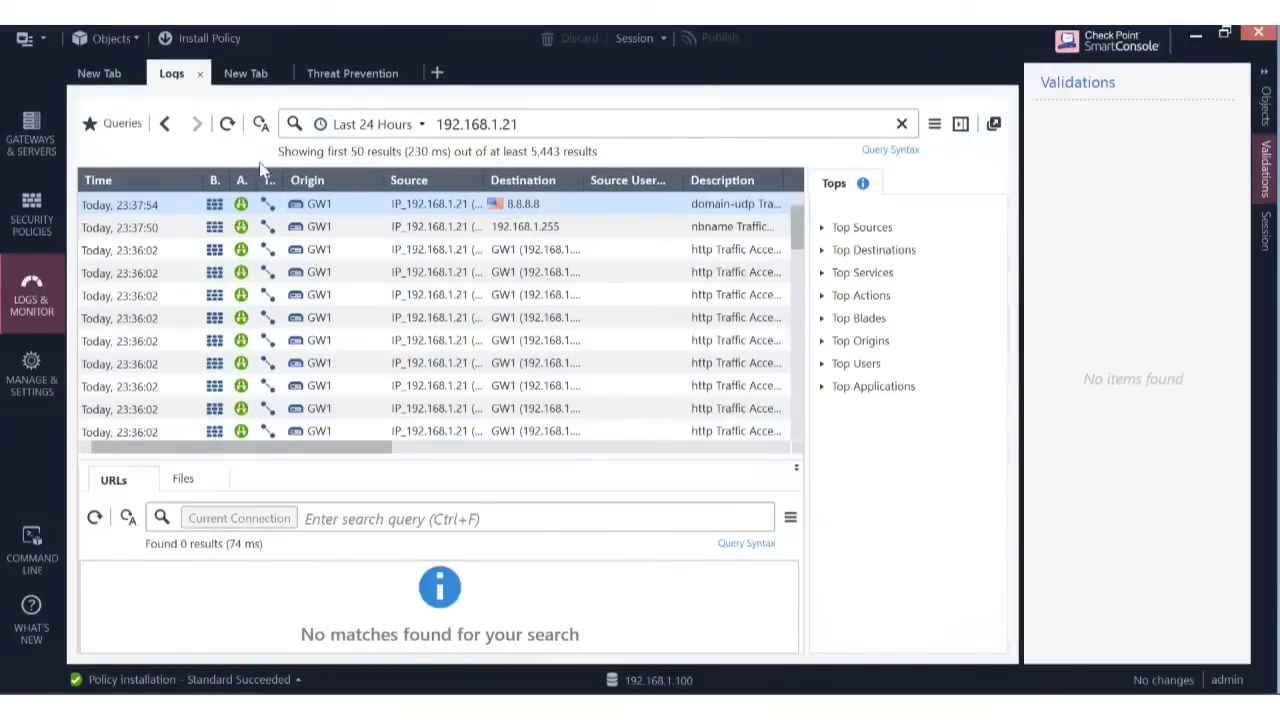
pyautogui.click(228, 125)
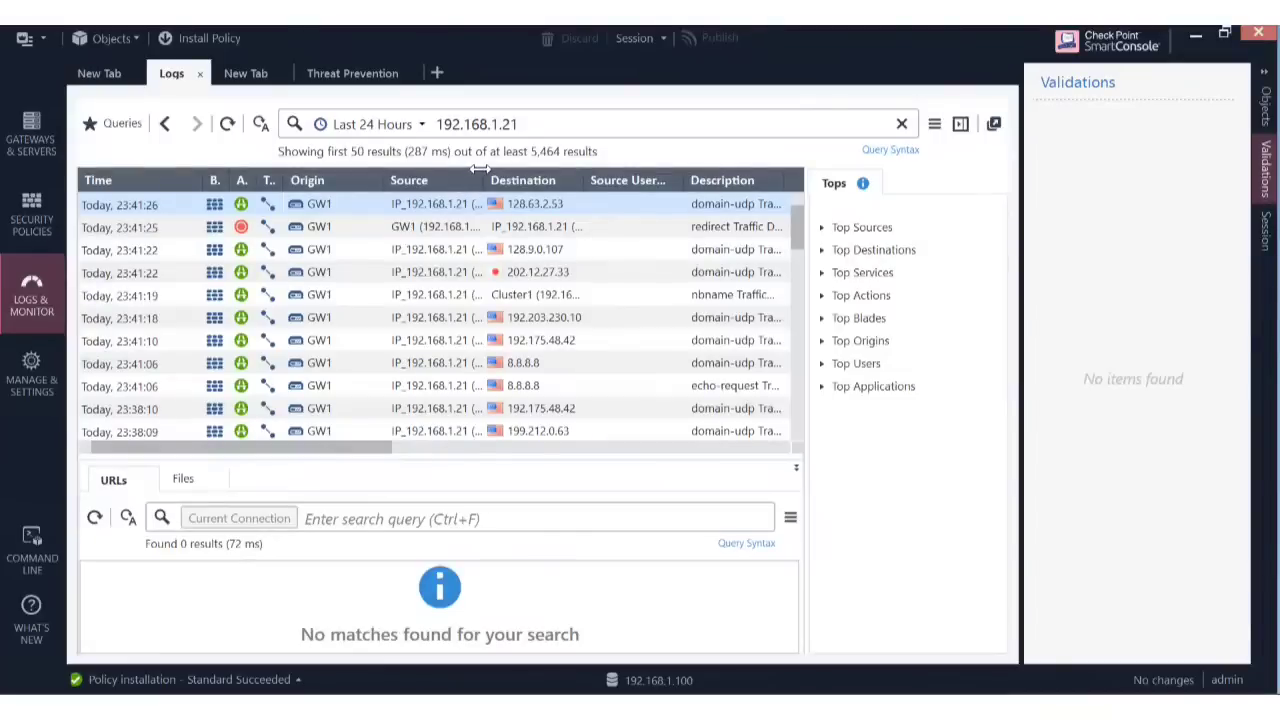
pyautogui.moveTo(480, 170); pyautogui.dragTo(509, 177)
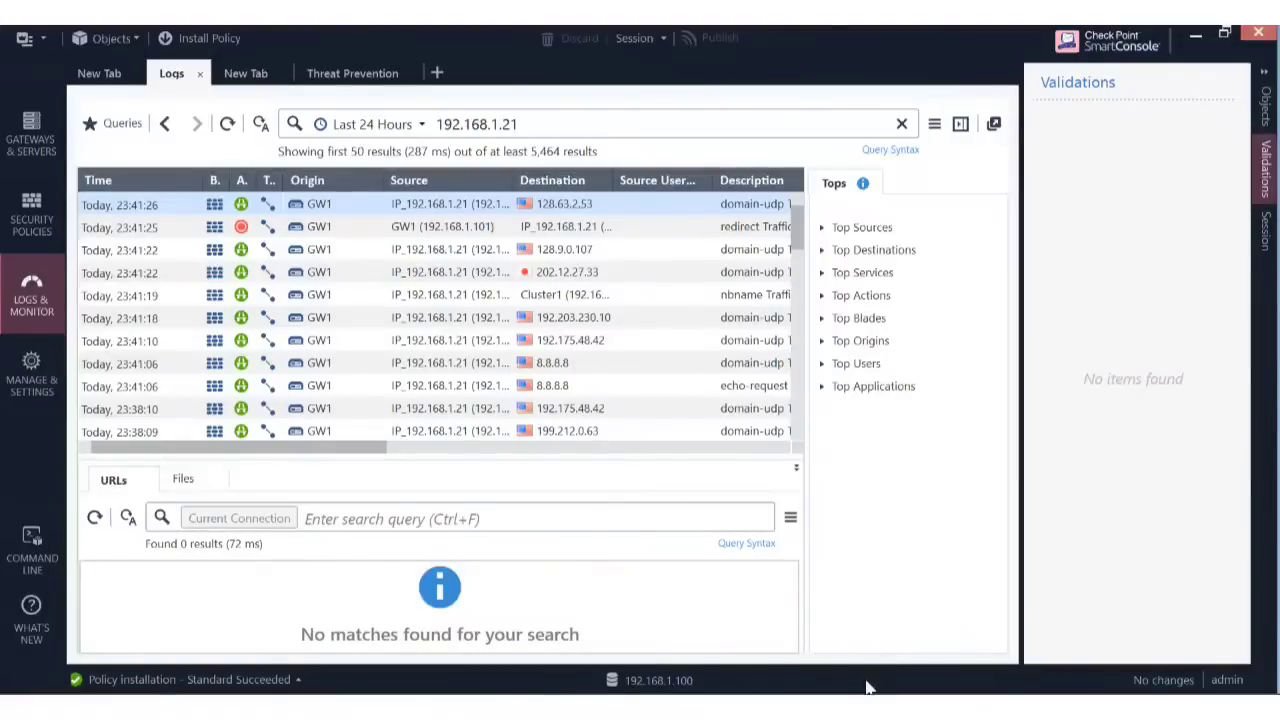
pyautogui.moveTo(867, 700)
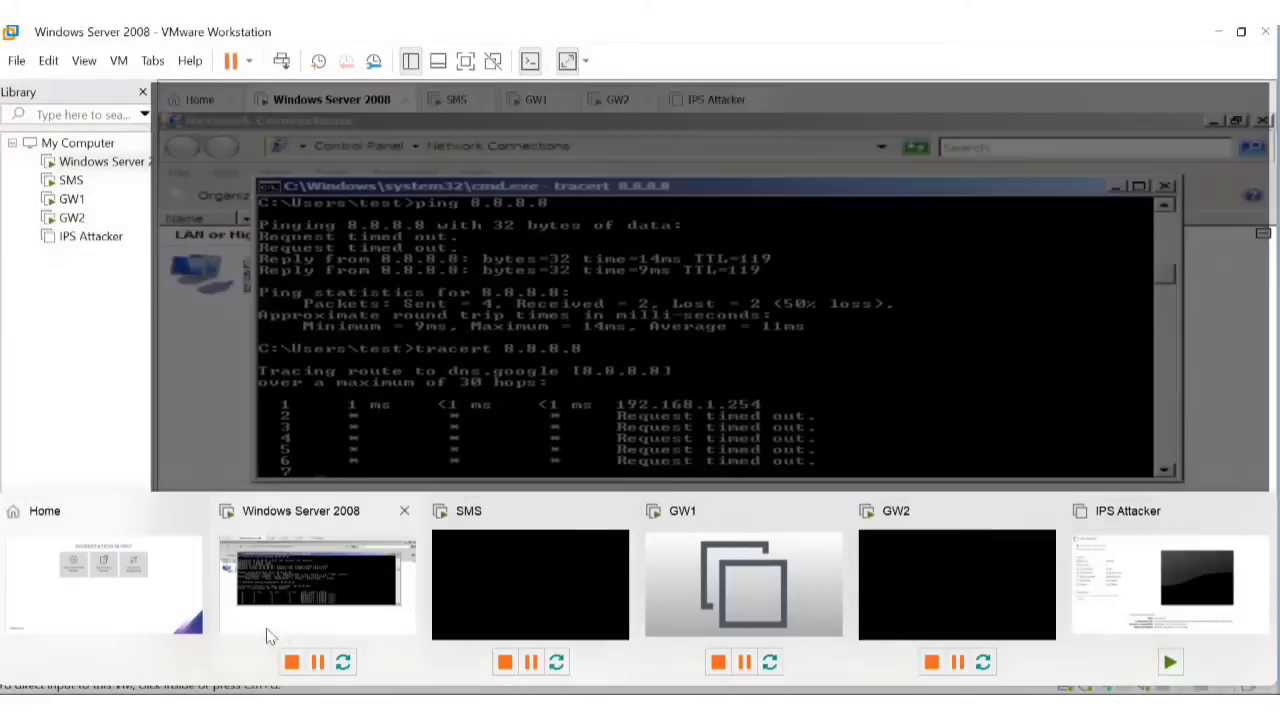
# In the Windows Server 2008 guest, stop the traceroute and run ping 8.8.8.8.
pyautogui.click(312, 566)
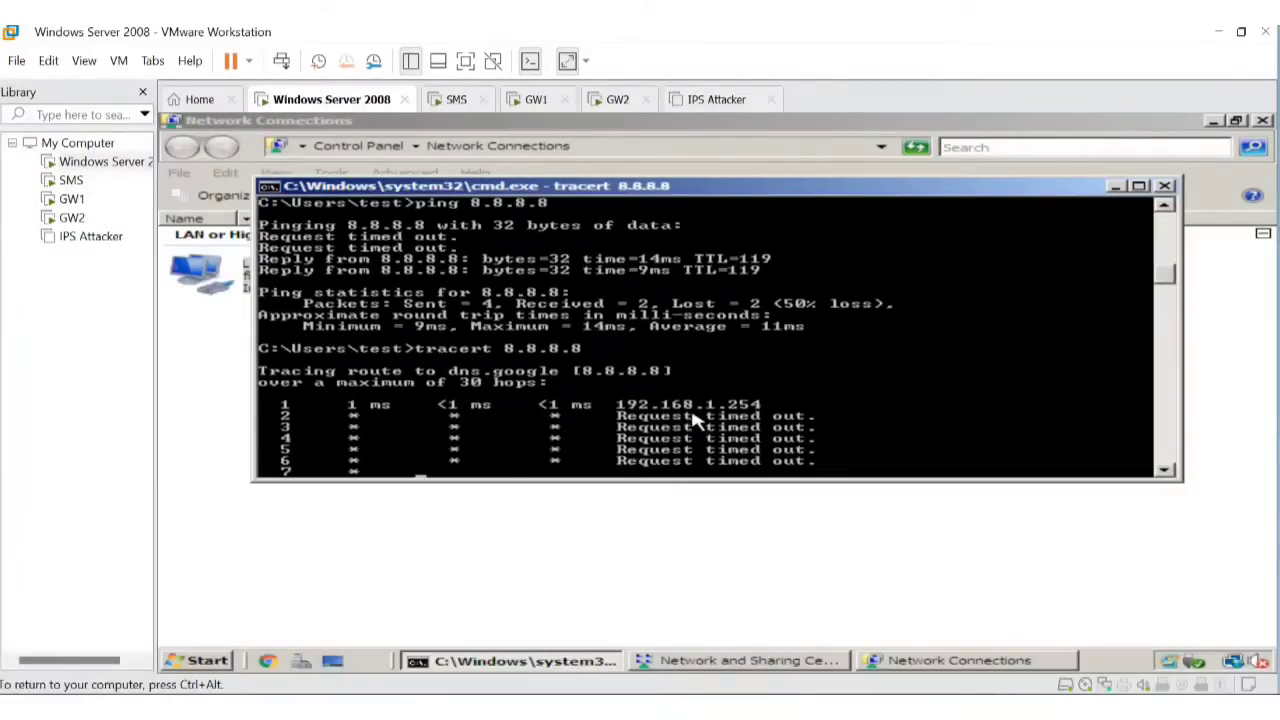
pyautogui.hotkey('ctrl', 'c')
pyautogui.press('Up')
pyautogui.press('Up')
pyautogui.press('Up')
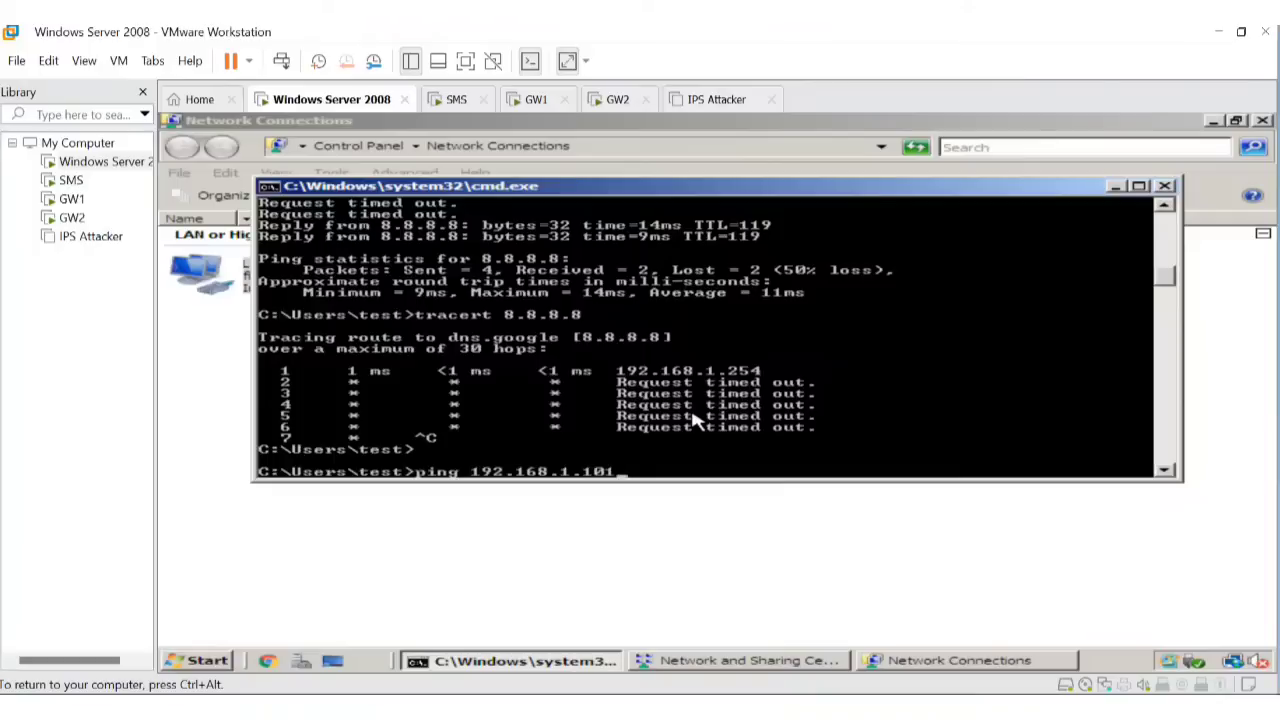
pyautogui.press('BackSpace')
pyautogui.press('BackSpace')
pyautogui.press('BackSpace')
pyautogui.press('BackSpace')
pyautogui.press('BackSpace')
pyautogui.press('BackSpace')
pyautogui.press('BackSpace')
pyautogui.press('BackSpace')
pyautogui.press('BackSpace')
pyautogui.press('BackSpace')
pyautogui.press('BackSpace')
pyautogui.press('BackSpace')
pyautogui.press('BackSpace')
pyautogui.write('1')
pyautogui.press('BackSpace')
pyautogui.write('8.8.8.8')
pyautogui.press('Return')
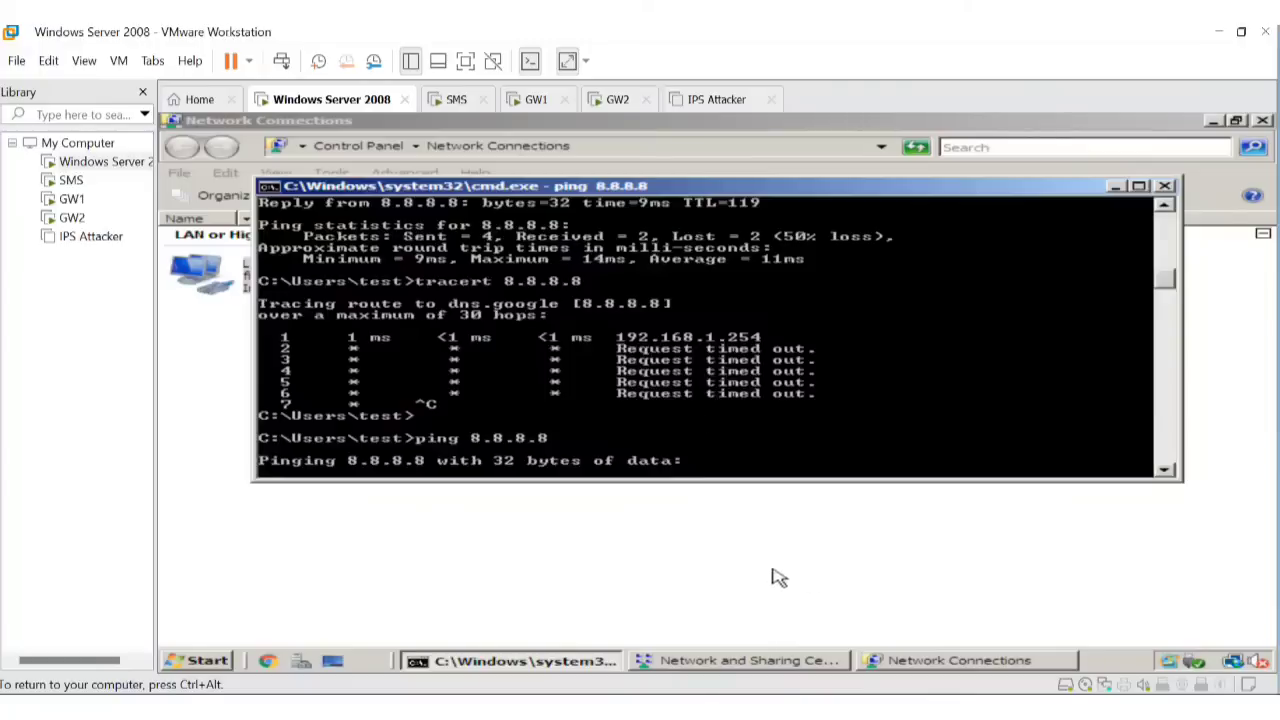
# On GW1, select the 192.168.1.21 to 8.8.8.8 packet entry and stop the fw monitor trace.
pyautogui.click(850, 712)
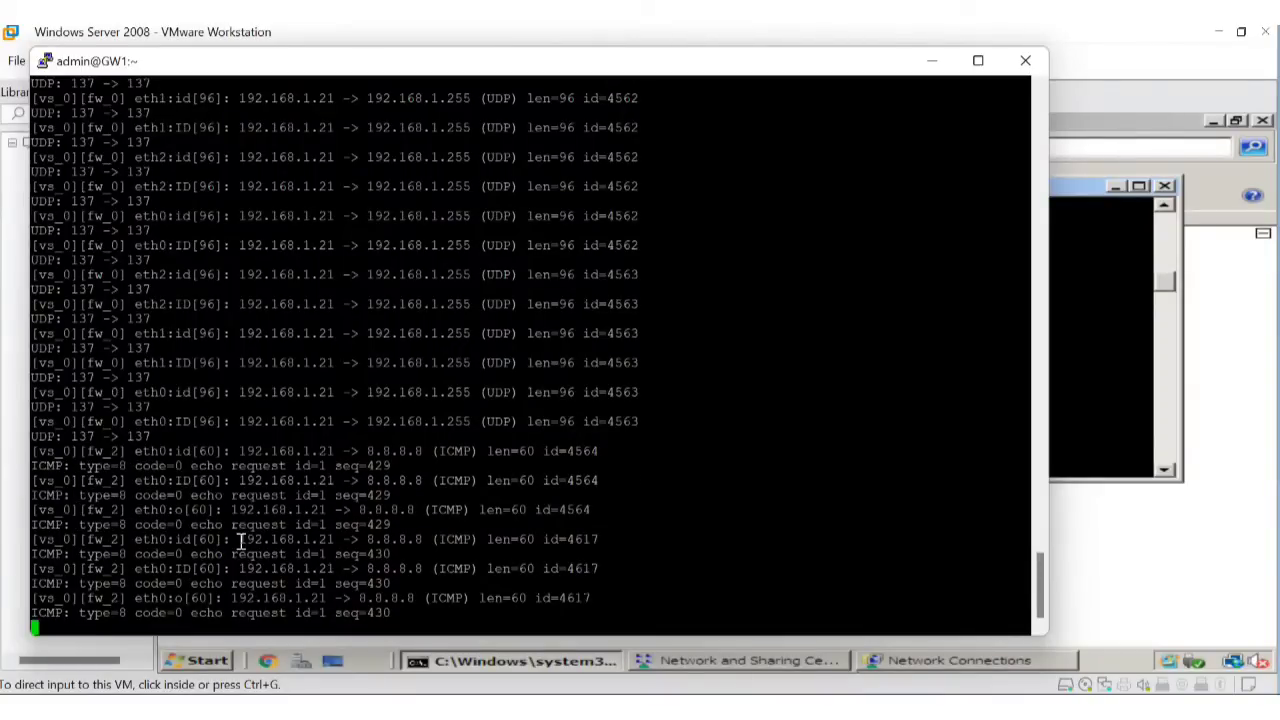
pyautogui.moveTo(240, 540); pyautogui.dragTo(424, 535)
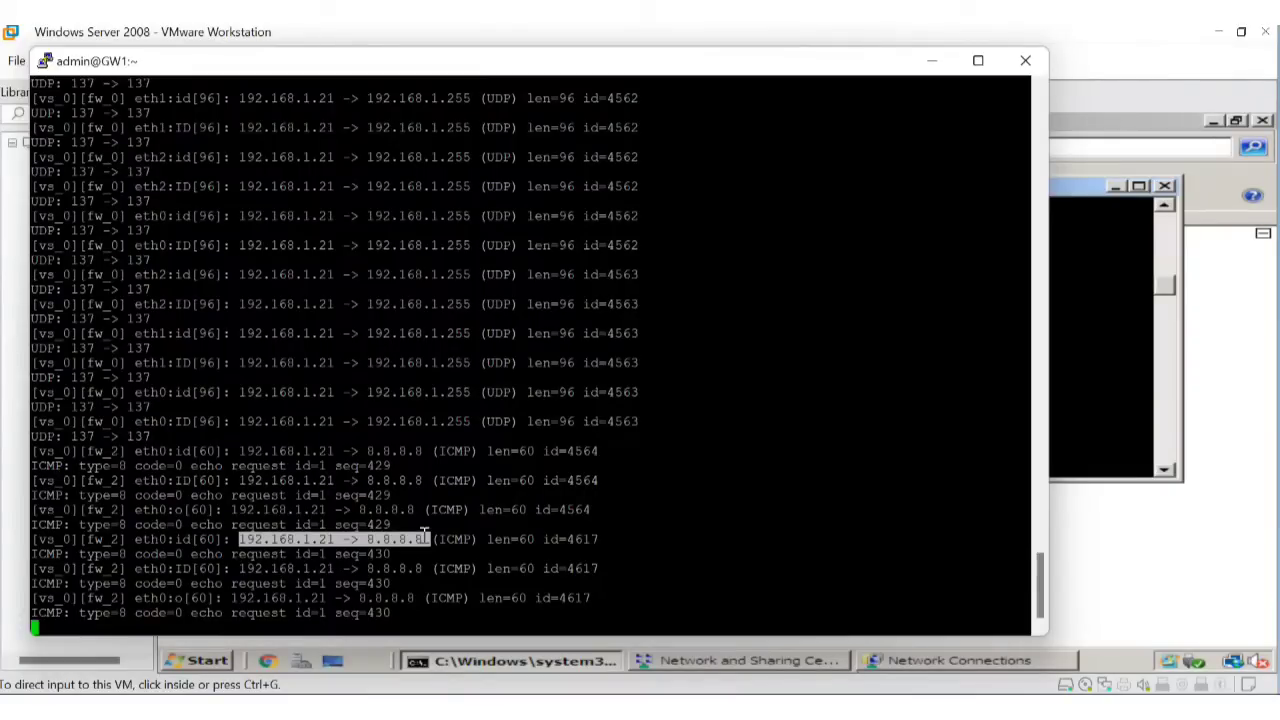
pyautogui.hotkey('ctrl', 'c')
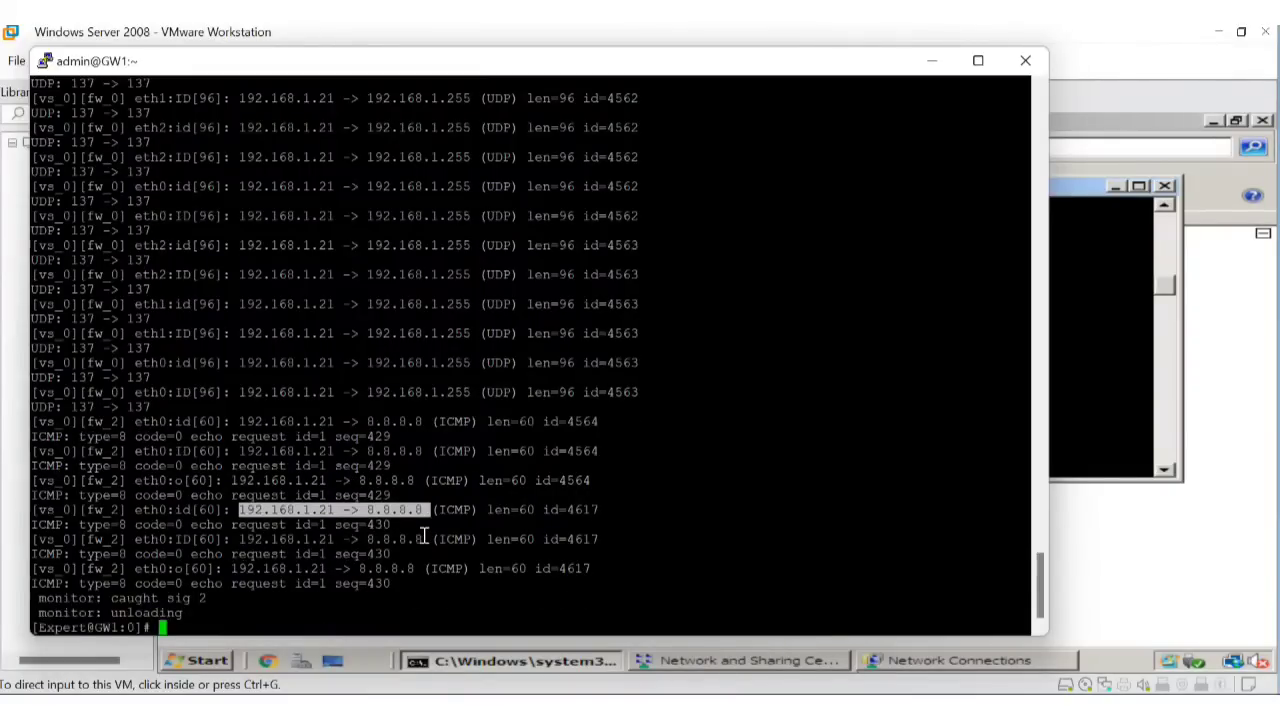
pyautogui.click(879, 708)
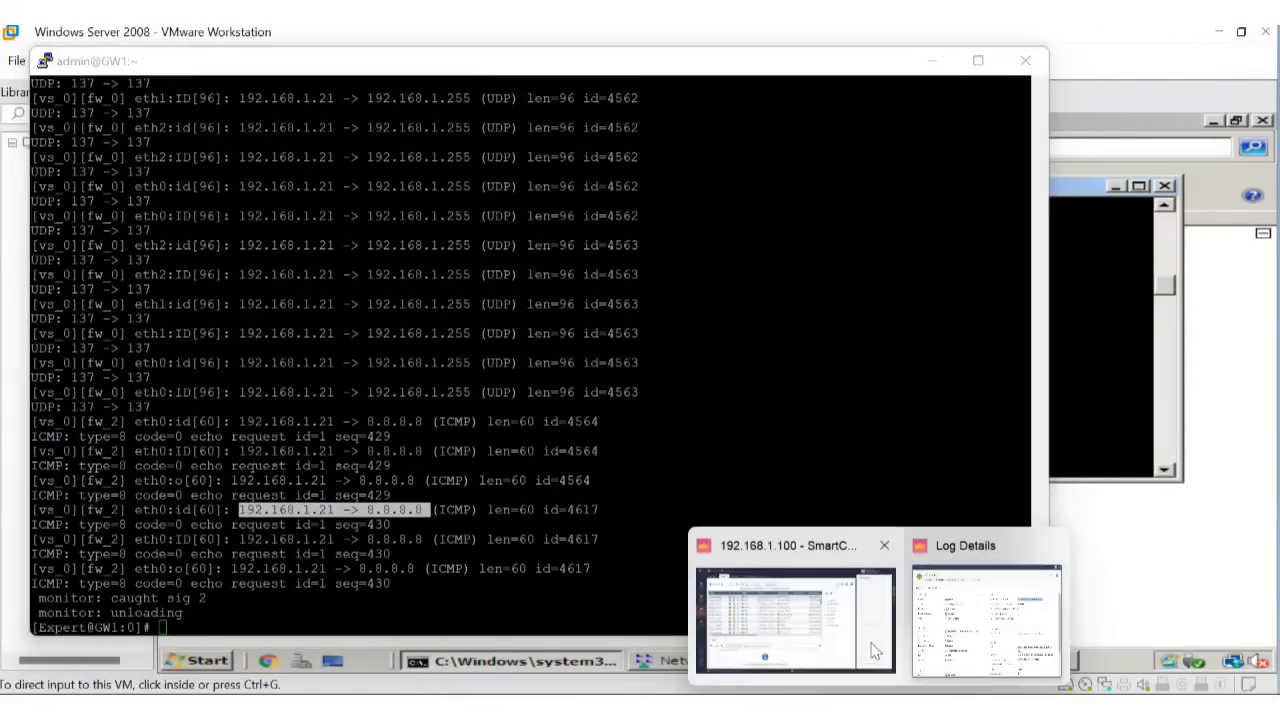
# Refresh the 192.168.1.21 log results in SmartConsole.
pyautogui.click(795, 618)
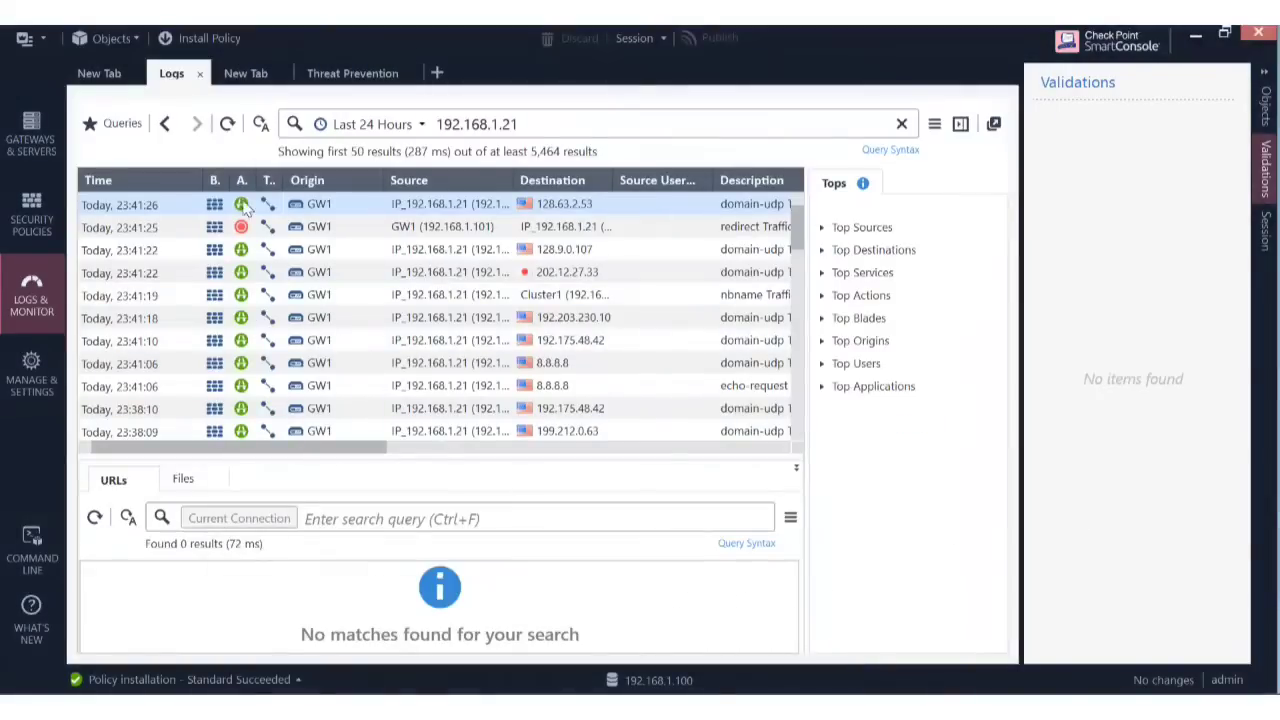
pyautogui.click(227, 124)
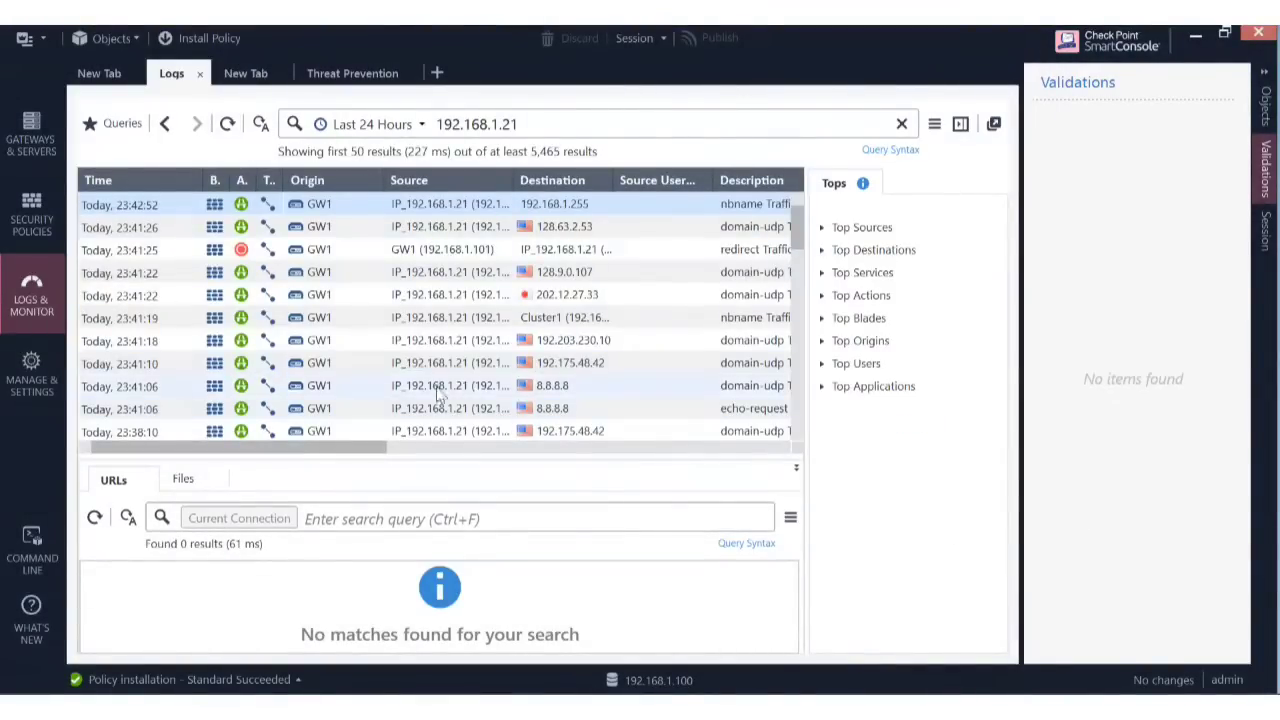
pyautogui.moveTo(372, 452); pyautogui.dragTo(555, 479)
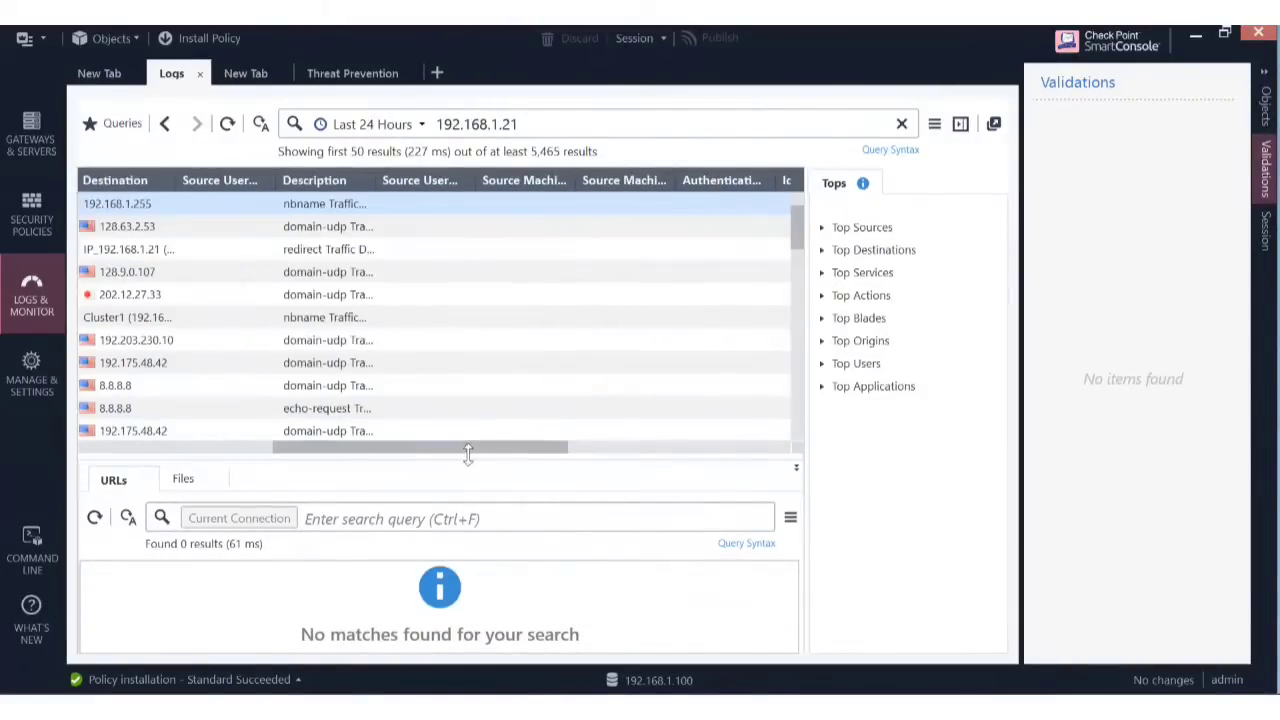
pyautogui.moveTo(477, 457); pyautogui.dragTo(152, 440)
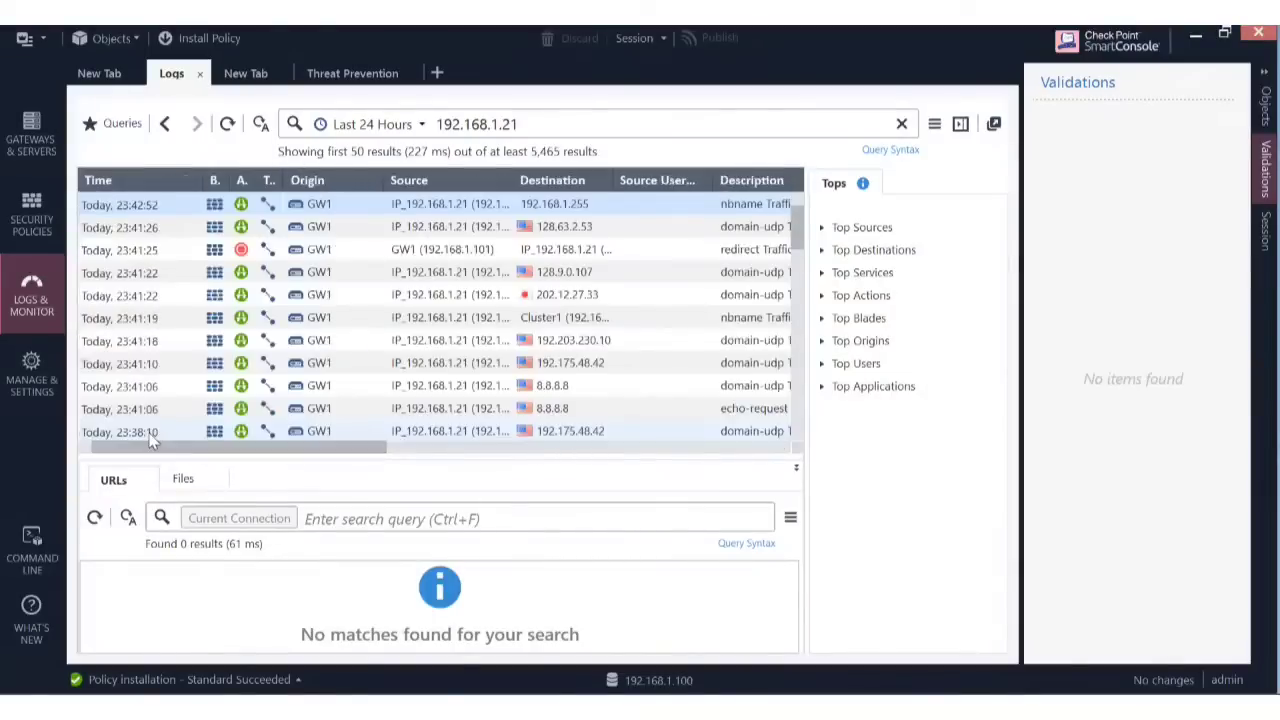
# Open the newest nbname log entry and highlight its NAT source 172.168.1.10.
pyautogui.doubleClick(447, 204)
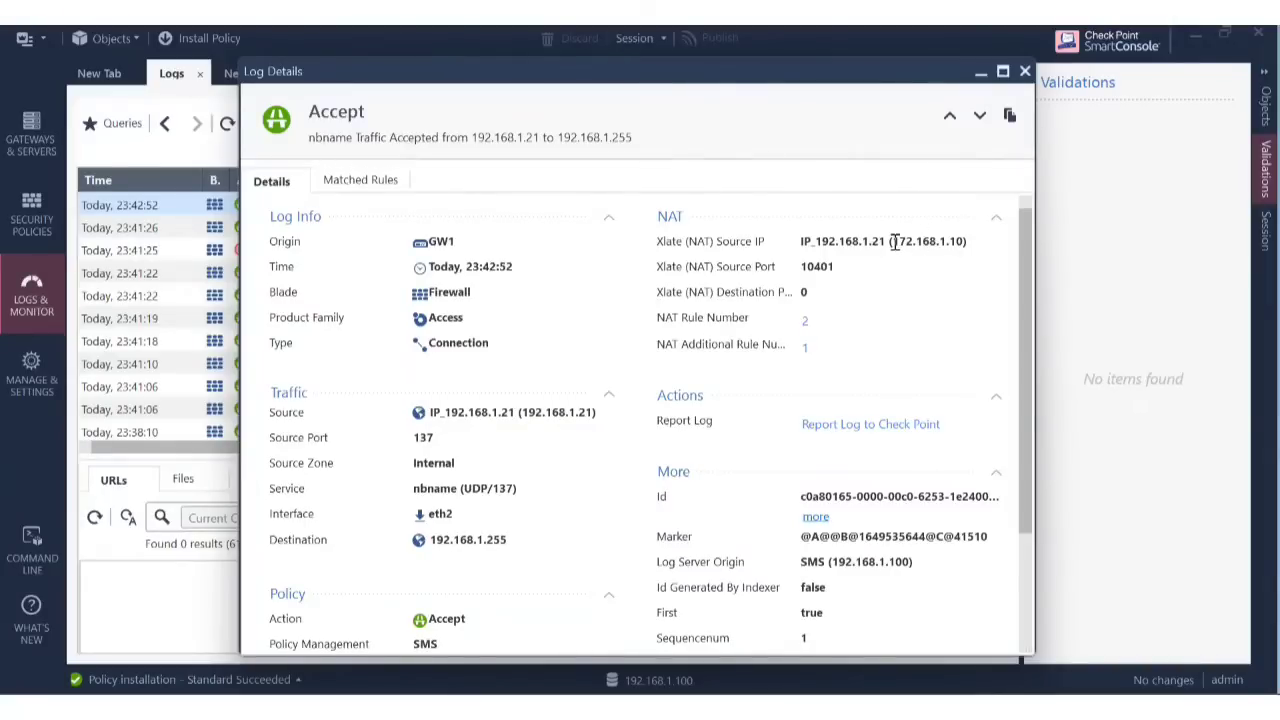
pyautogui.moveTo(894, 241); pyautogui.dragTo(963, 250)
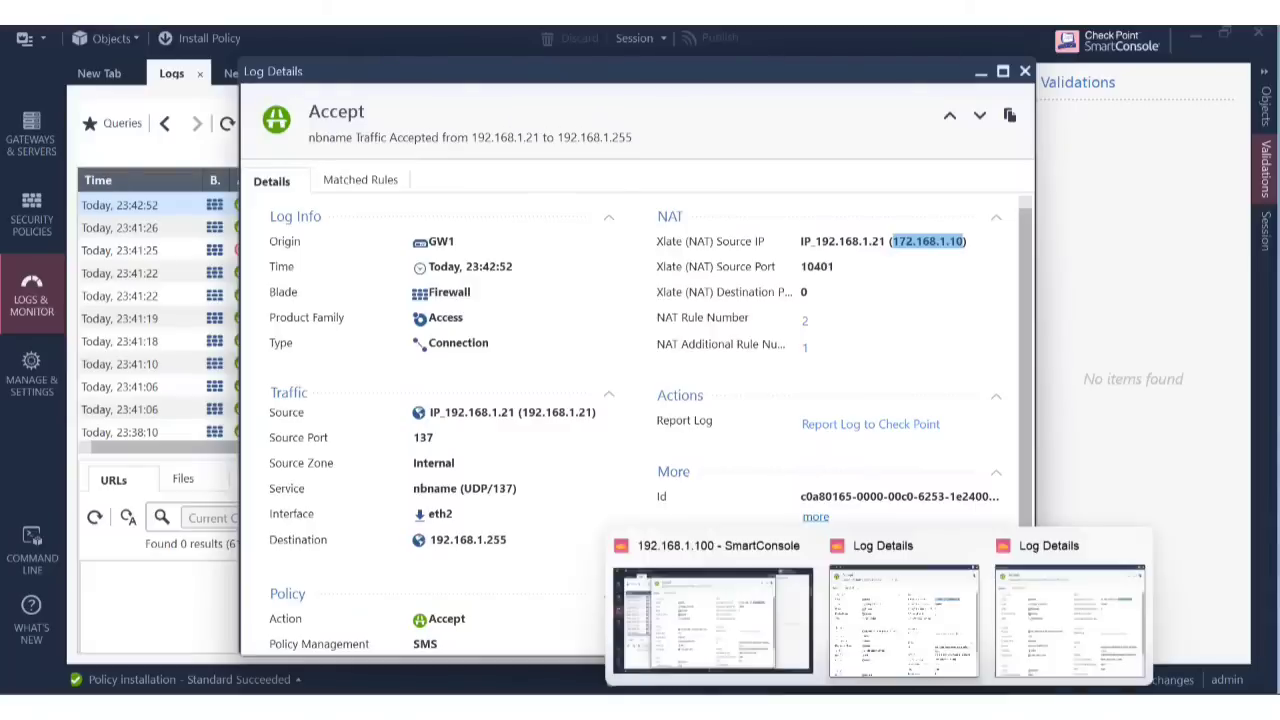
pyautogui.click(864, 708)
# Run fw monitor -o nattest on GW1, stop it after 256 packets, and clear the screen.
pyautogui.click(357, 566)
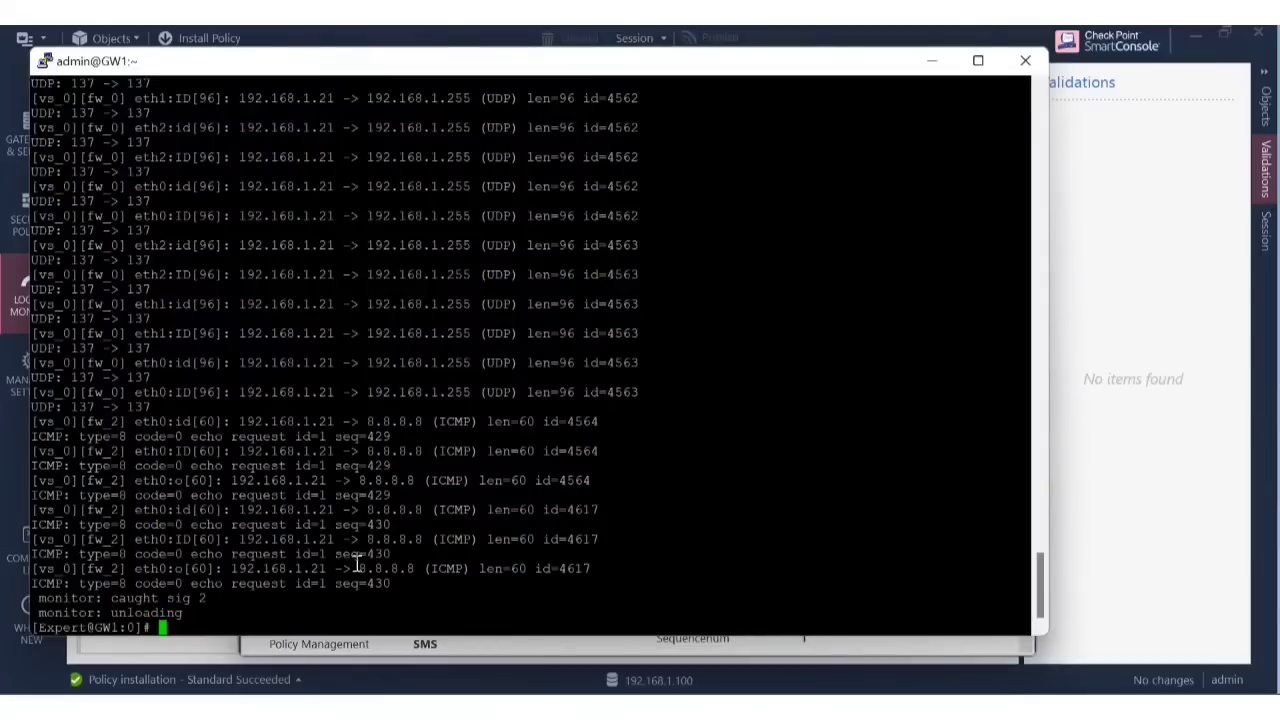
pyautogui.press('Up')
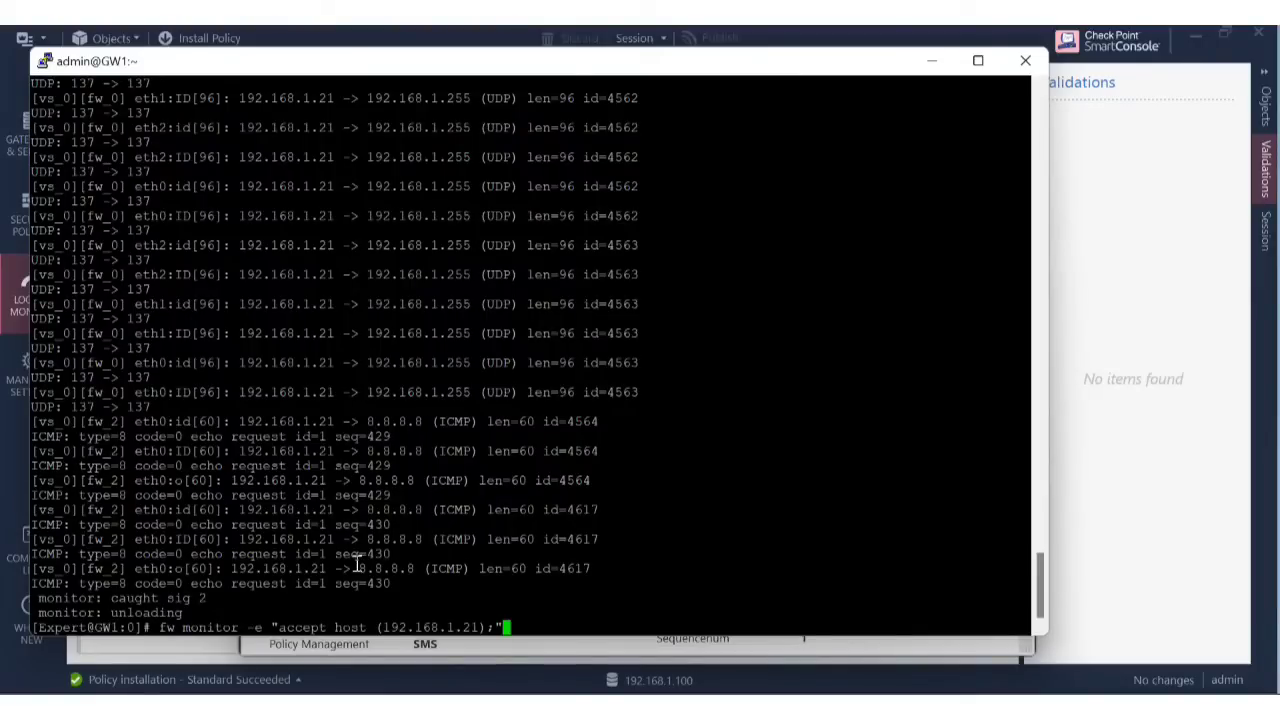
pyautogui.press('BackSpace')
pyautogui.press('BackSpace')
pyautogui.press('BackSpace')
pyautogui.press('BackSpace')
pyautogui.press('BackSpace')
pyautogui.press('BackSpace')
pyautogui.press('BackSpace')
pyautogui.press('BackSpace')
pyautogui.press('BackSpace')
pyautogui.press('BackSpace')
pyautogui.press('BackSpace')
pyautogui.press('BackSpace')
pyautogui.press('BackSpace')
pyautogui.press('BackSpace')
pyautogui.press('BackSpace')
pyautogui.press('BackSpace')
pyautogui.press('BackSpace')
pyautogui.press('BackSpace')
pyautogui.press('BackSpace')
pyautogui.press('BackSpace')
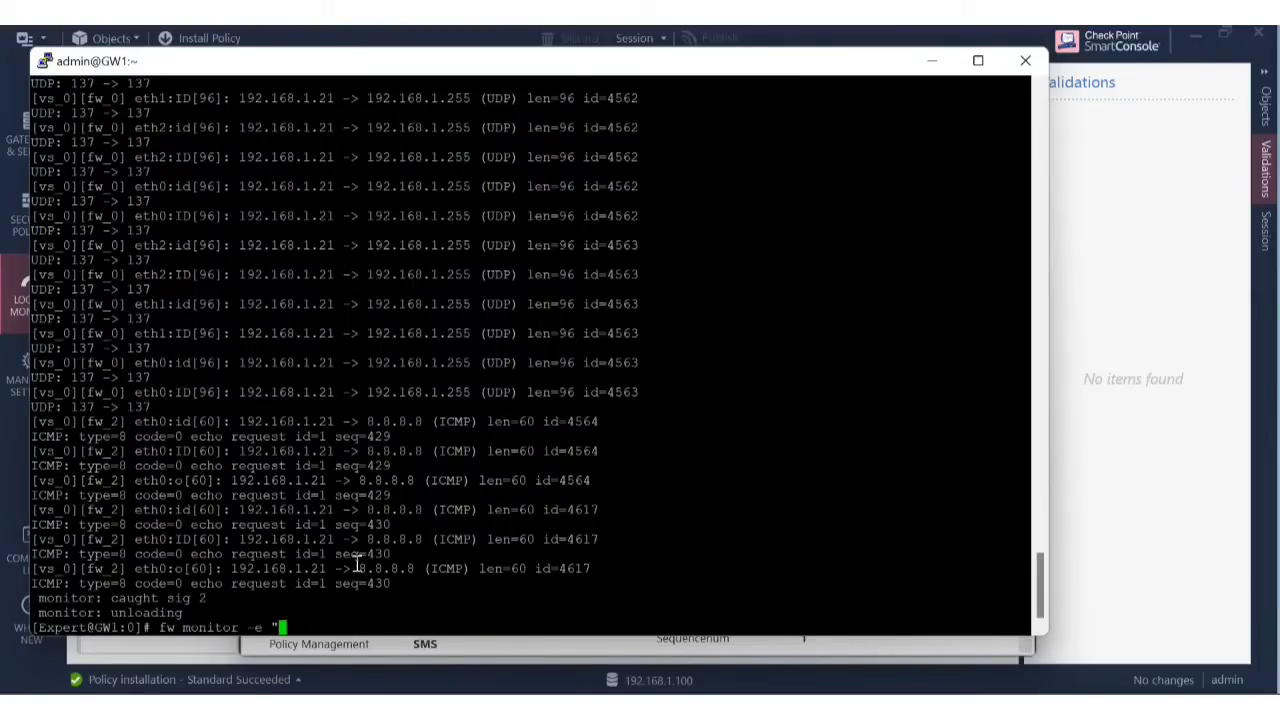
pyautogui.press('BackSpace')
pyautogui.press('BackSpace')
pyautogui.press('BackSpace')
pyautogui.press('BackSpace')
pyautogui.write('-o nattest')
pyautogui.press('Return')
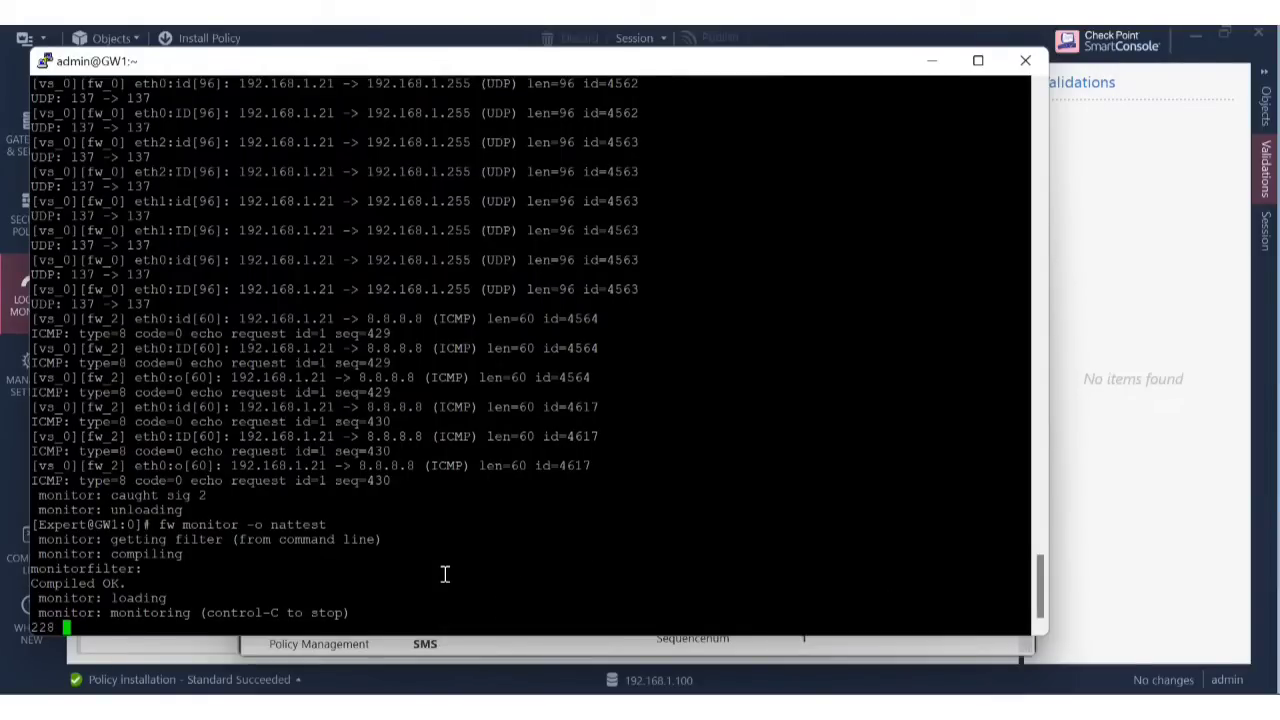
pyautogui.hotkey('ctrl', 'c')
pyautogui.write('clear')
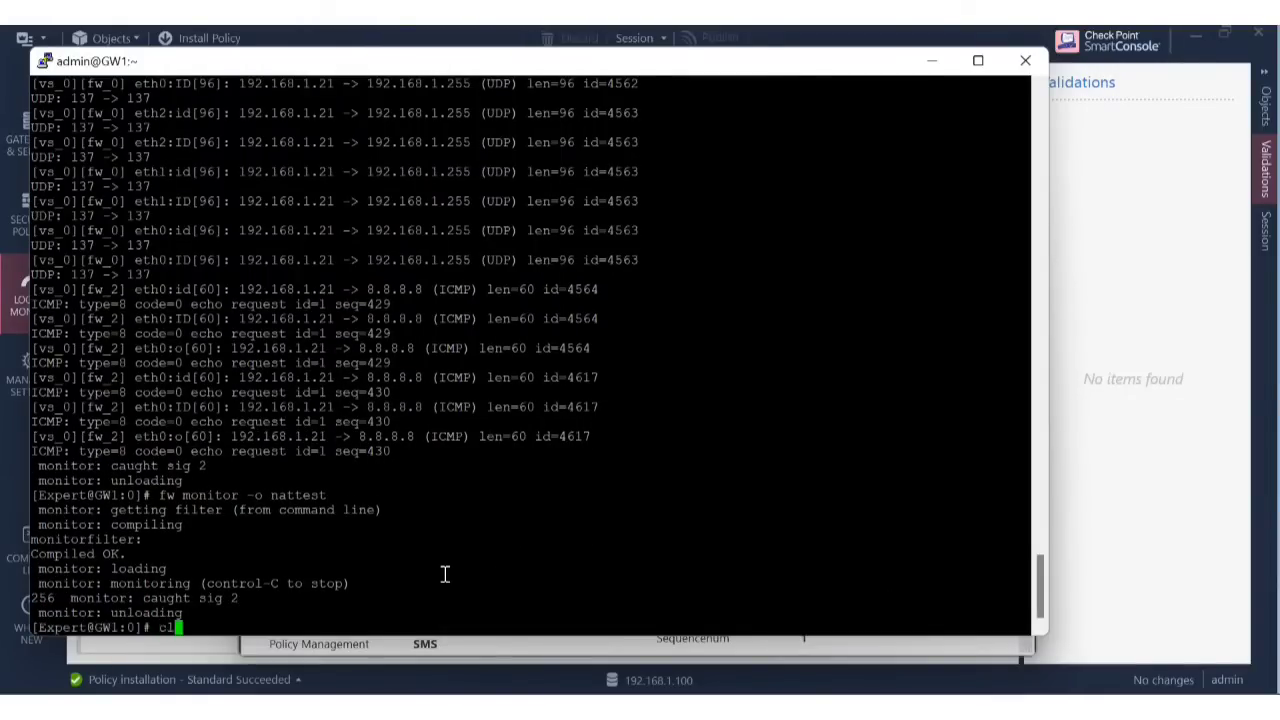
pyautogui.press('Return')
pyautogui.press('Return')
pyautogui.press('Return')
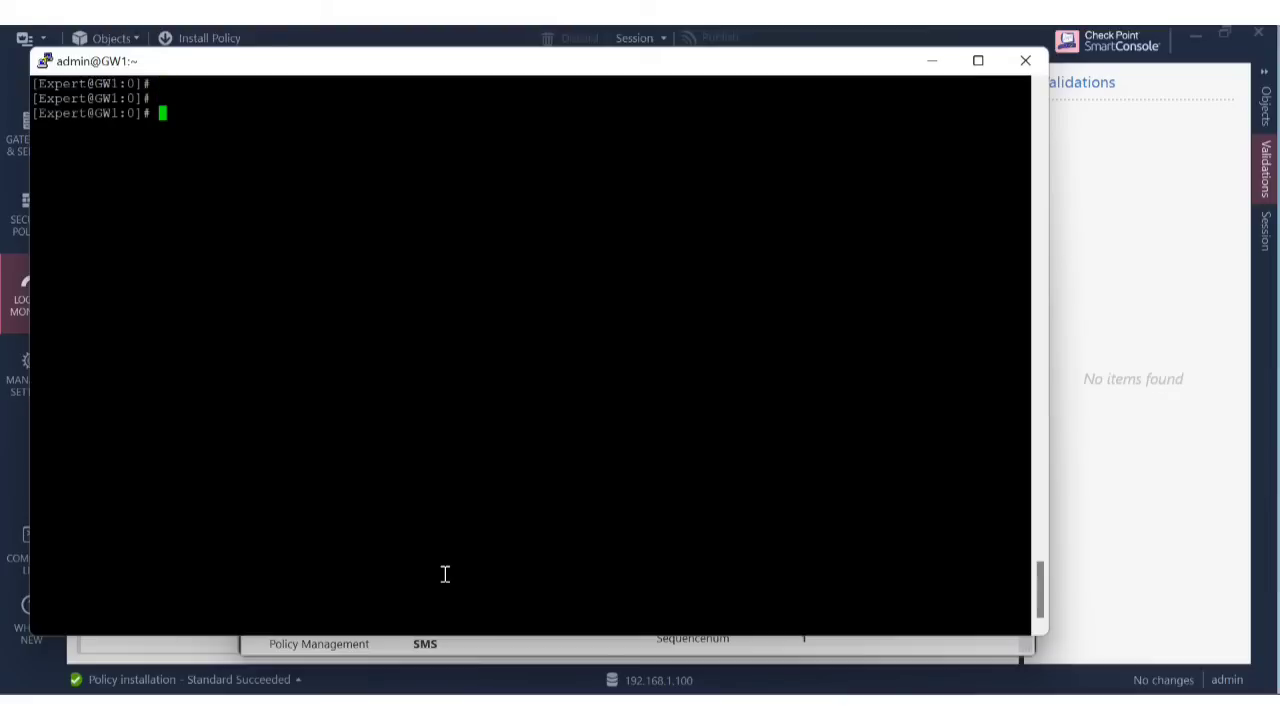
# Check GW1's SecureXL acceleration status with fwaccel stat.
pyautogui.write('fwca')
pyautogui.press('BackSpace')
pyautogui.press('BackSpace')
pyautogui.write('accel stat')
pyautogui.press('Return')
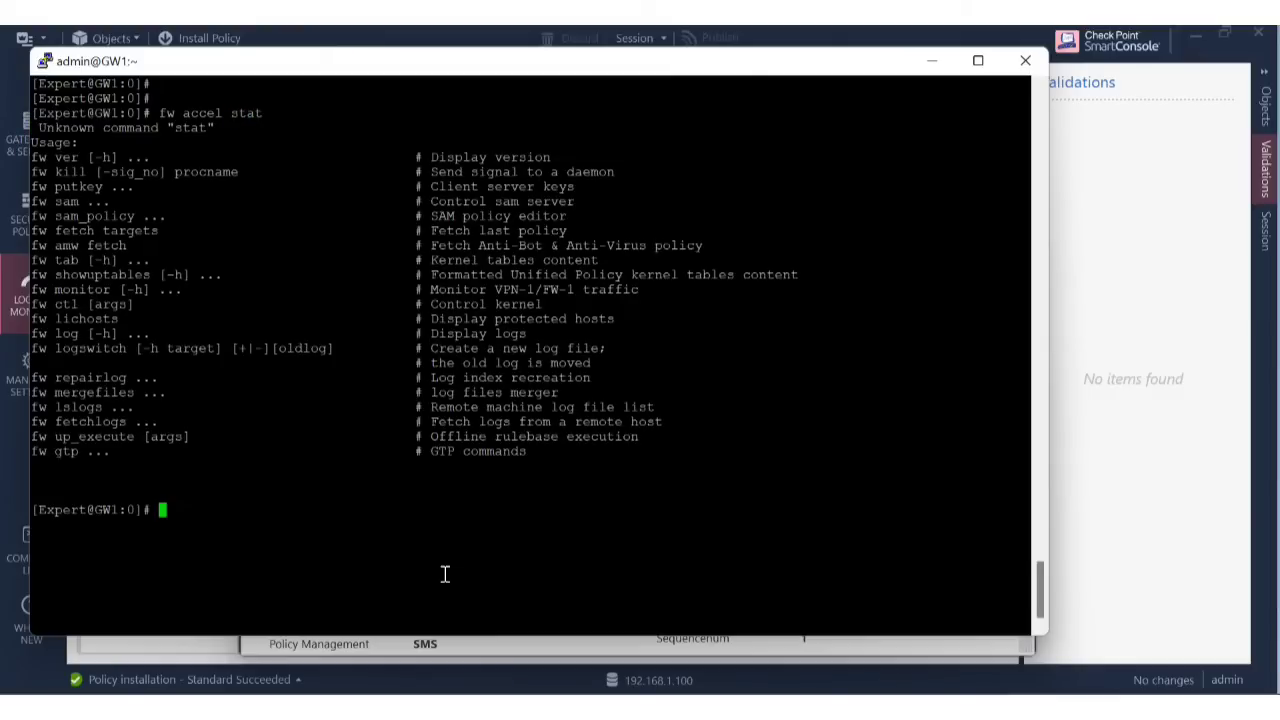
pyautogui.press('Up')
pyautogui.press('Left')
pyautogui.press('Left')
pyautogui.press('Left')
pyautogui.press('Left')
pyautogui.press('Left')
pyautogui.press('Left')
pyautogui.press('Left')
pyautogui.press('Left')
pyautogui.press('Left')
pyautogui.press('Left')
pyautogui.press('BackSpace')
pyautogui.press('Return')
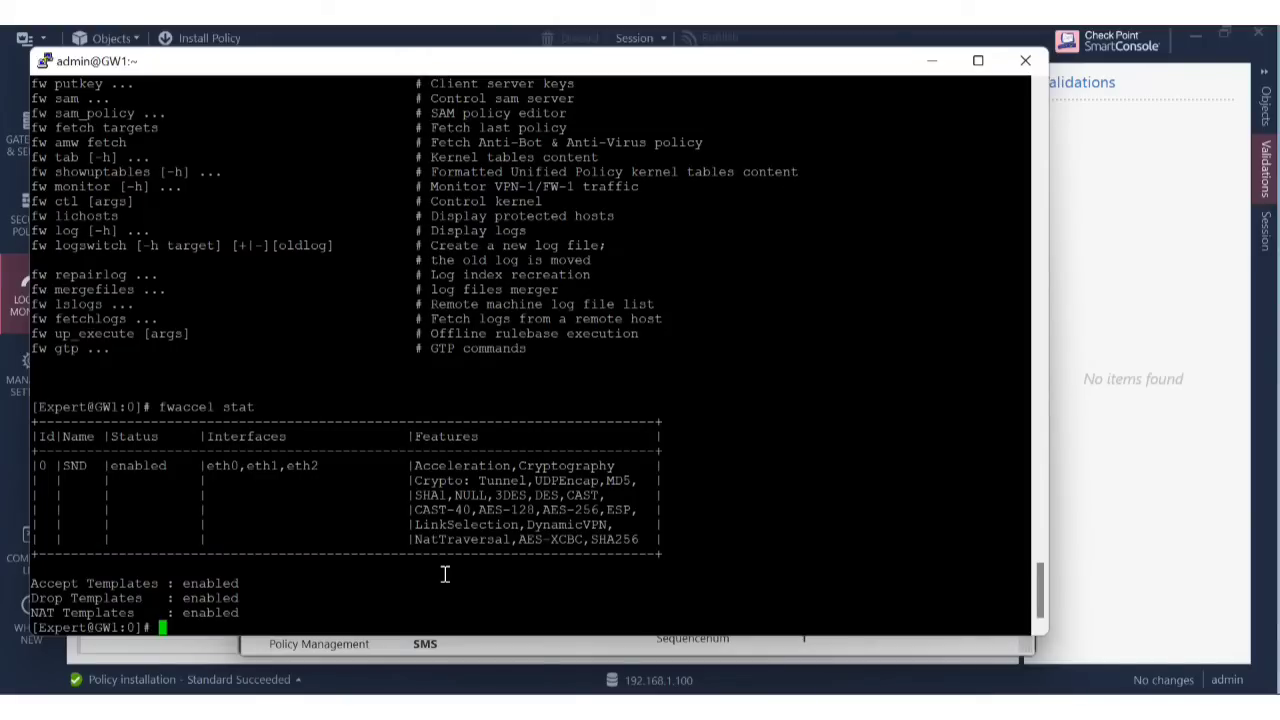
# Clear the terminal and run fwaccel stat off.
pyautogui.write('clear')
pyautogui.press('Return')
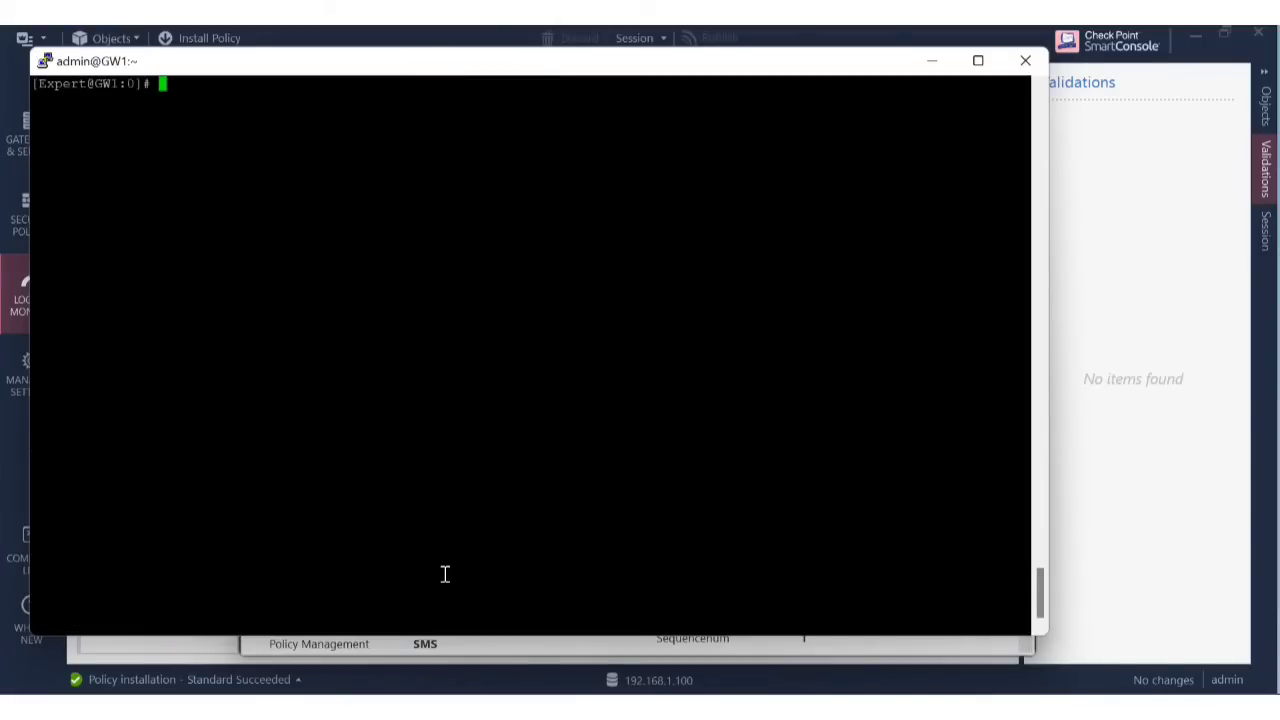
pyautogui.press('Return')
pyautogui.press('Return')
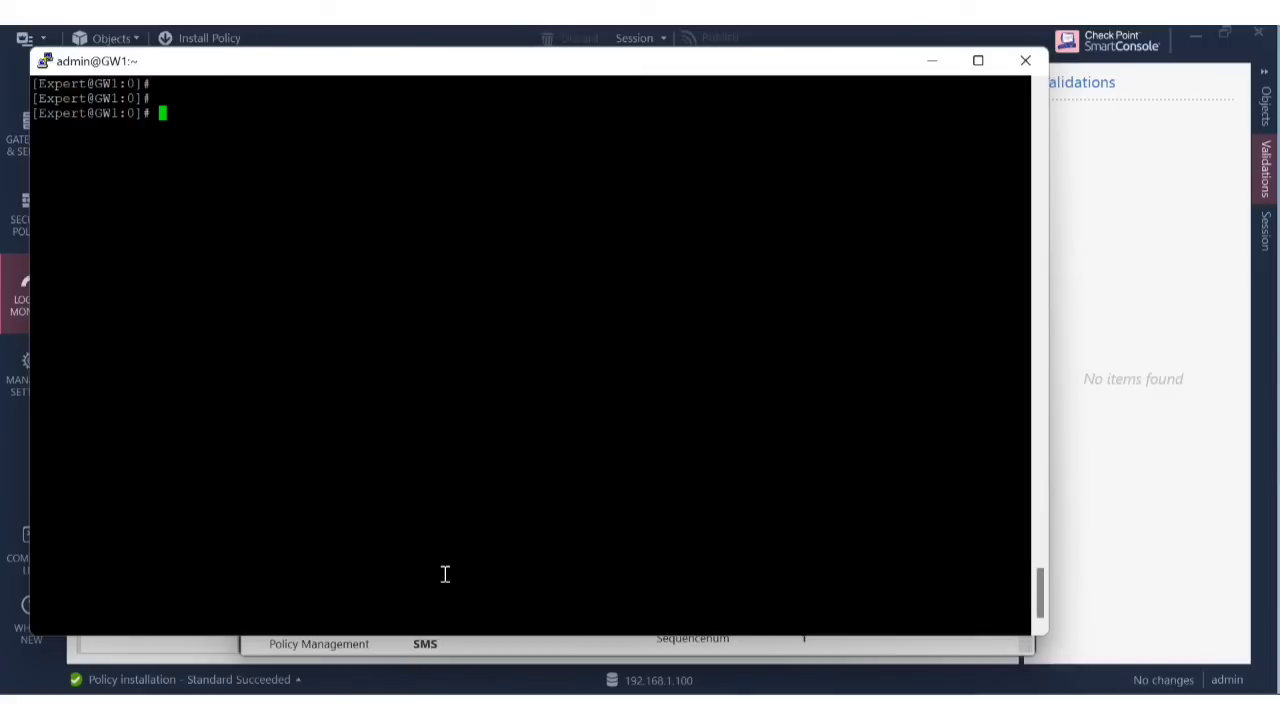
pyautogui.write('clear')
pyautogui.press('Up')
pyautogui.write('off')
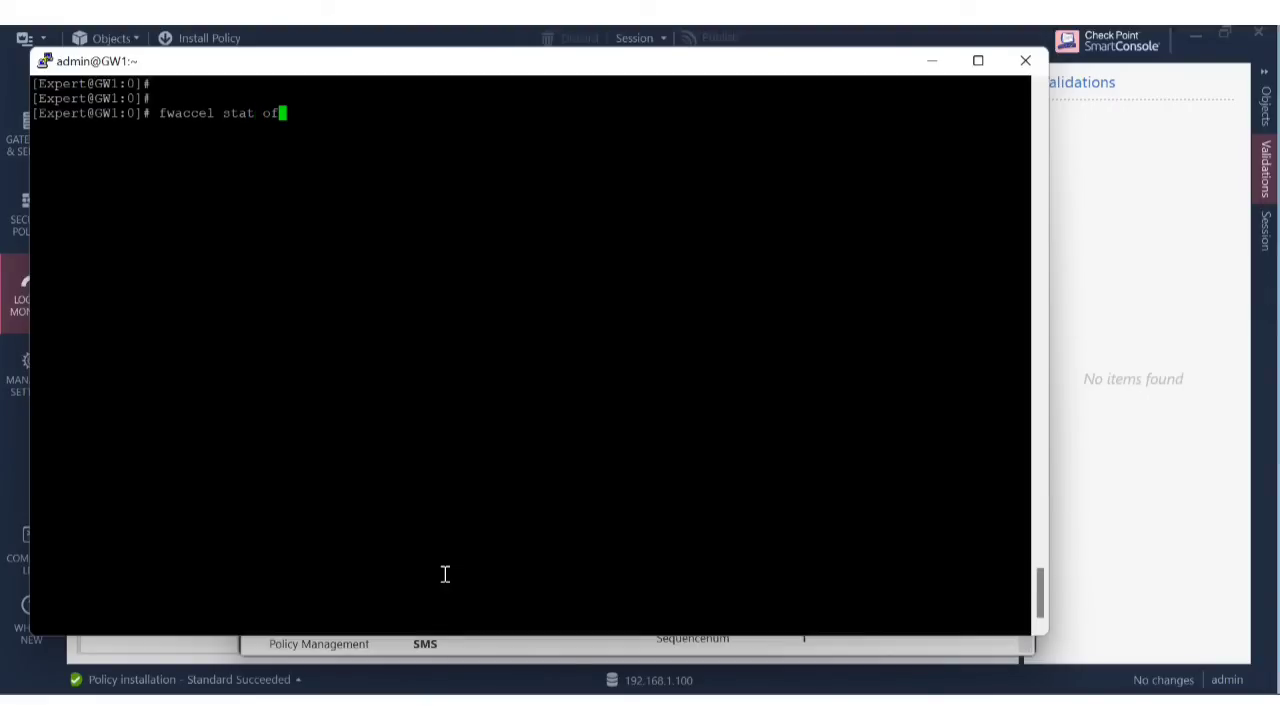
pyautogui.press('Return')
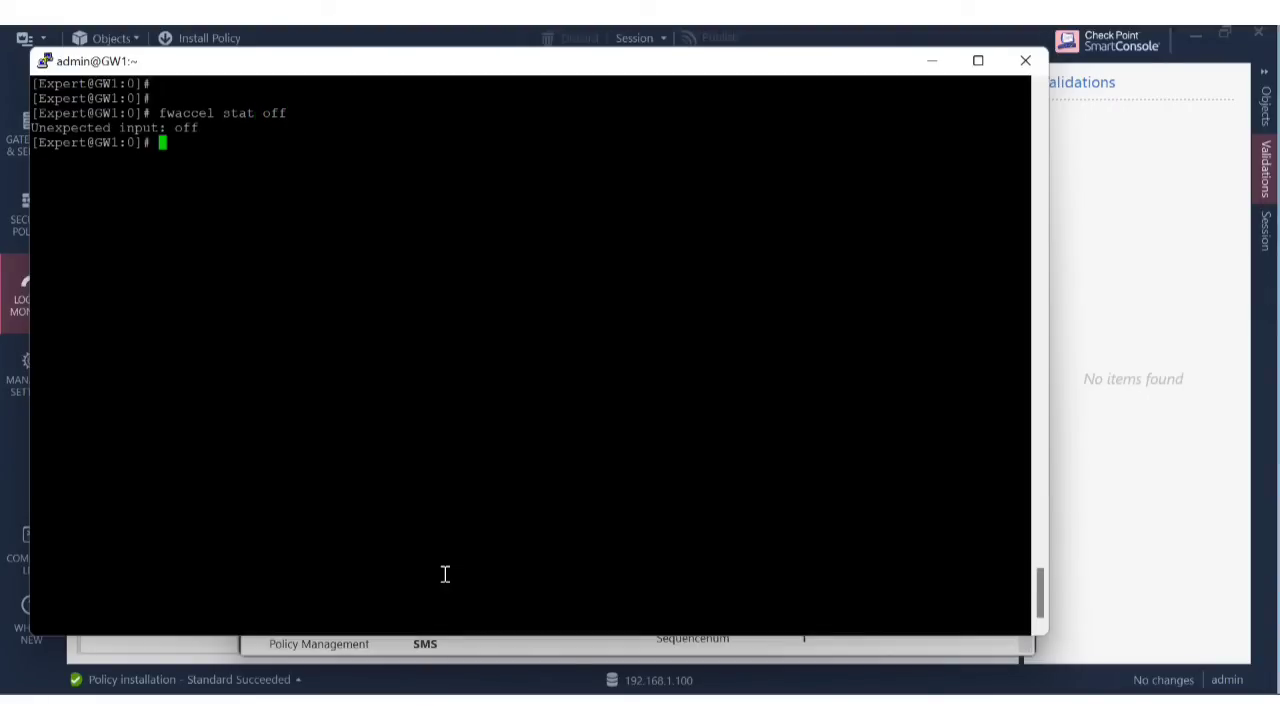
# Disable SecureXL with fwaccel off and recall the host 192.168.1.21 fw monitor command.
pyautogui.press('Up')
pyautogui.press('BackSpace')
pyautogui.press('BackSpace')
pyautogui.press('BackSpace')
pyautogui.press('BackSpace')
pyautogui.press('BackSpace')
pyautogui.press('BackSpace')
pyautogui.press('BackSpace')
pyautogui.press('BackSpace')
pyautogui.write('off')
pyautogui.press('Return')
pyautogui.press('Return')
pyautogui.press('Return')
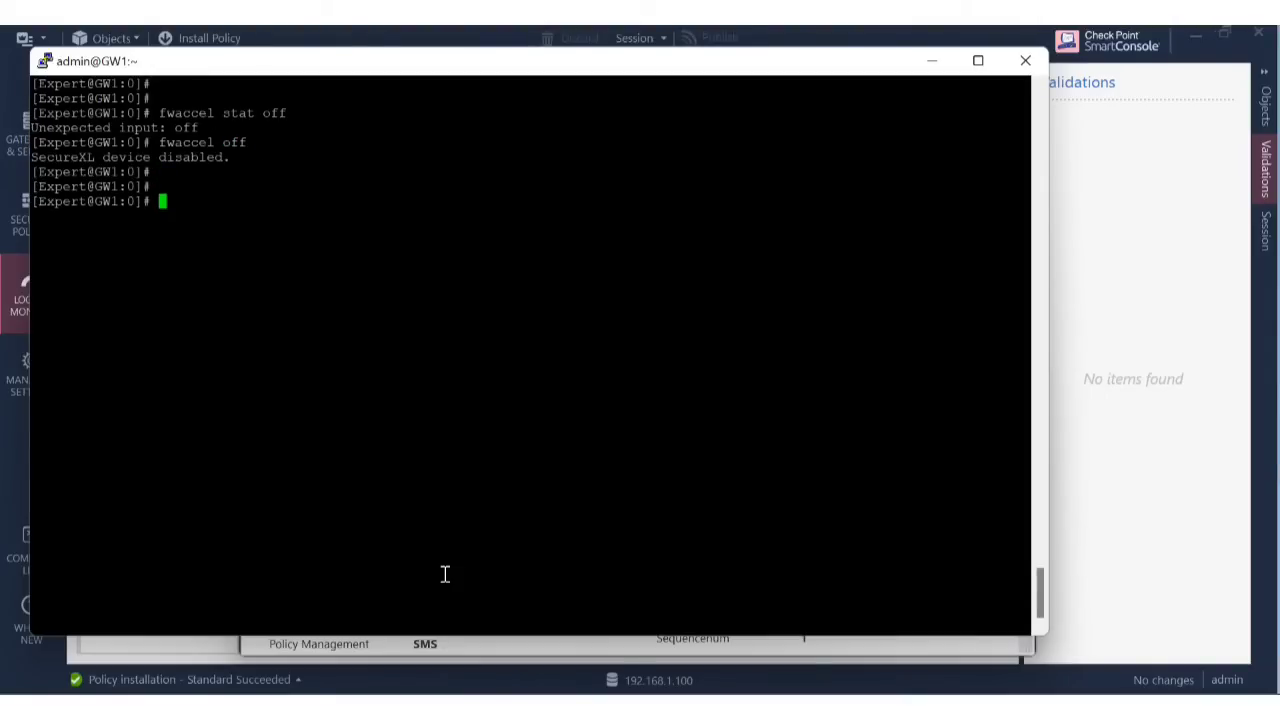
pyautogui.press('Up')
pyautogui.press('Up')
pyautogui.press('Up')
pyautogui.press('Up')
pyautogui.press('Up')
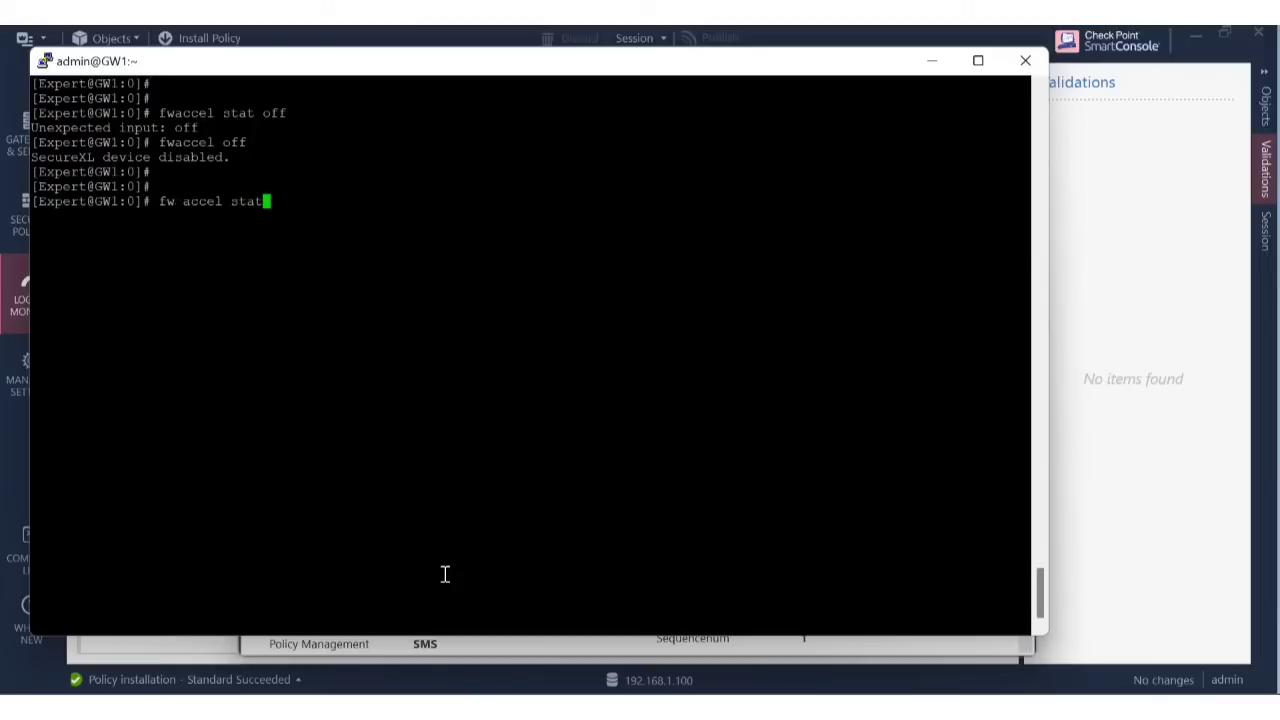
pyautogui.press('Up')
pyautogui.press('Up')
pyautogui.press('Up')
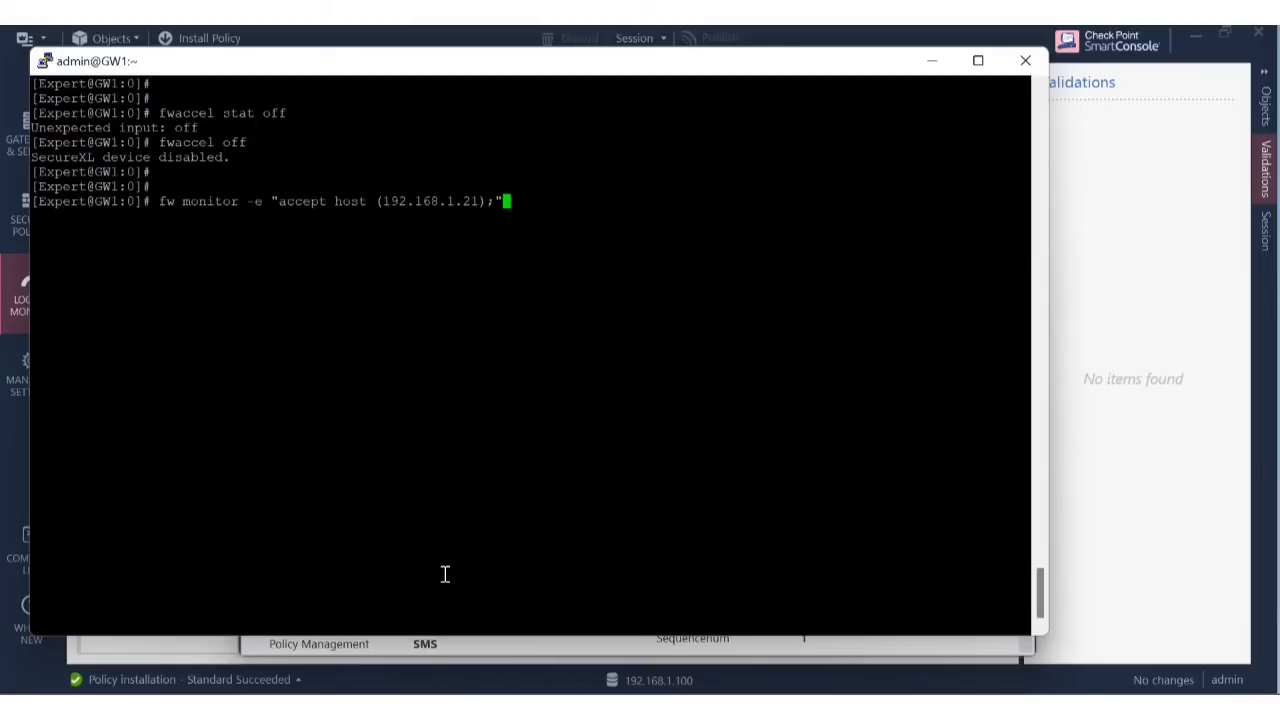
# Capture host 192.168.1.21 traffic on GW1 while the guest pings 8.8.8.8, then stop it.
pyautogui.press('Return')
pyautogui.moveTo(879, 707)
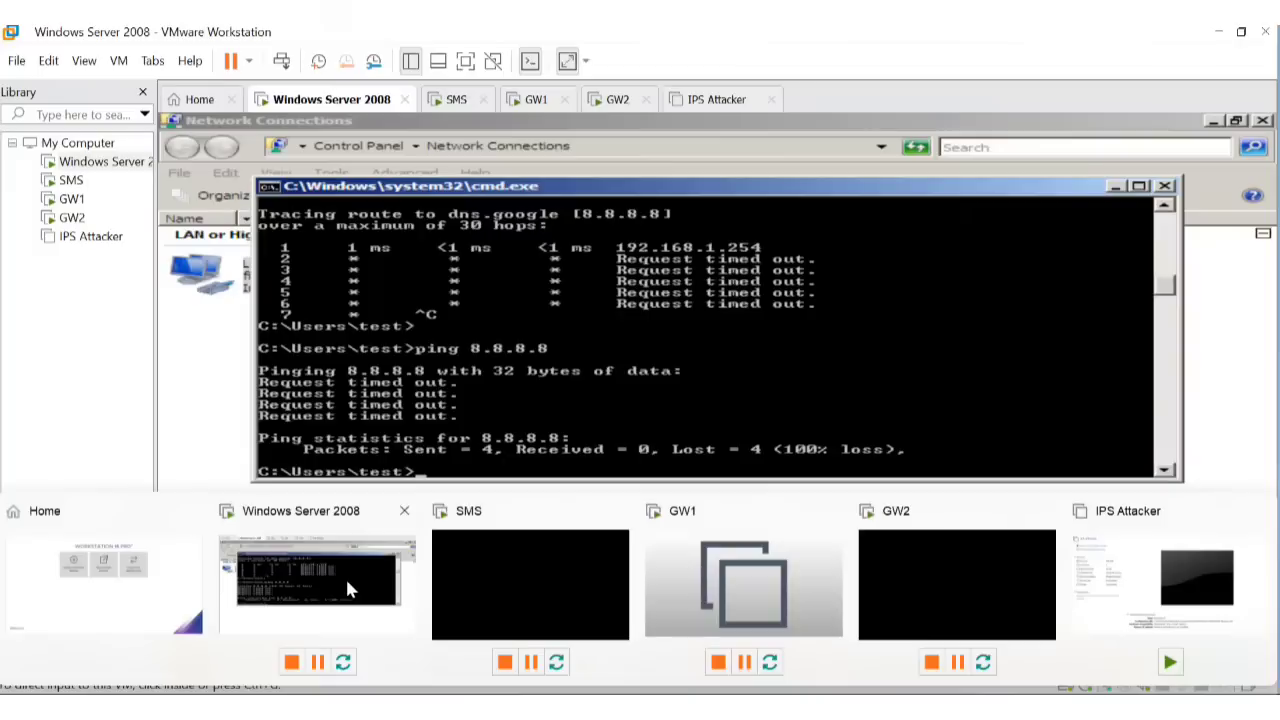
pyautogui.click(348, 590)
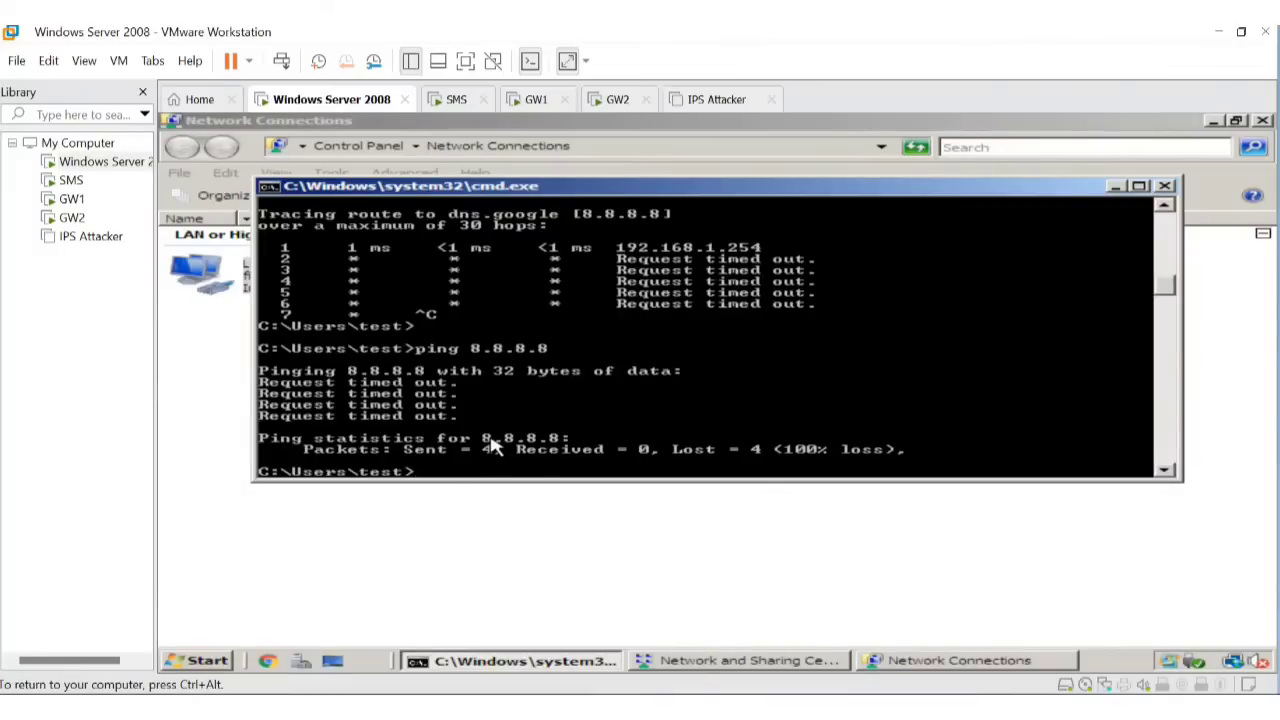
pyautogui.press('Up')
pyautogui.press('Return')
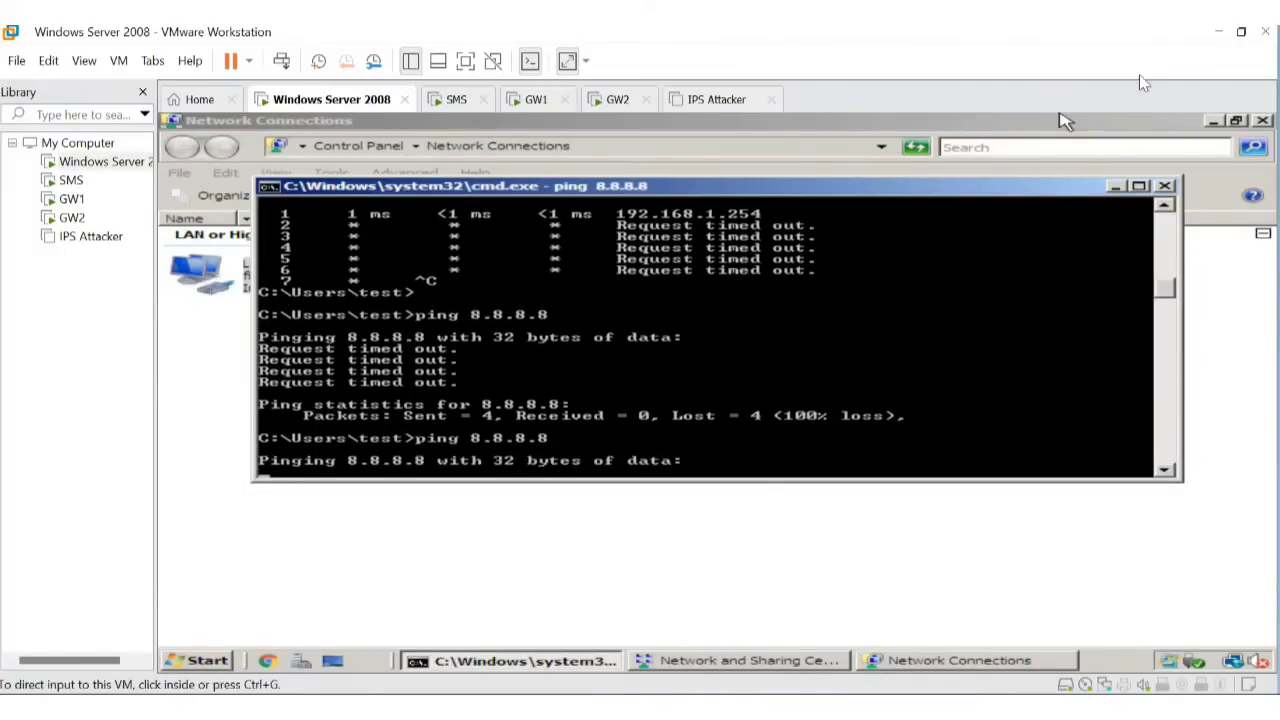
pyautogui.click(1218, 32)
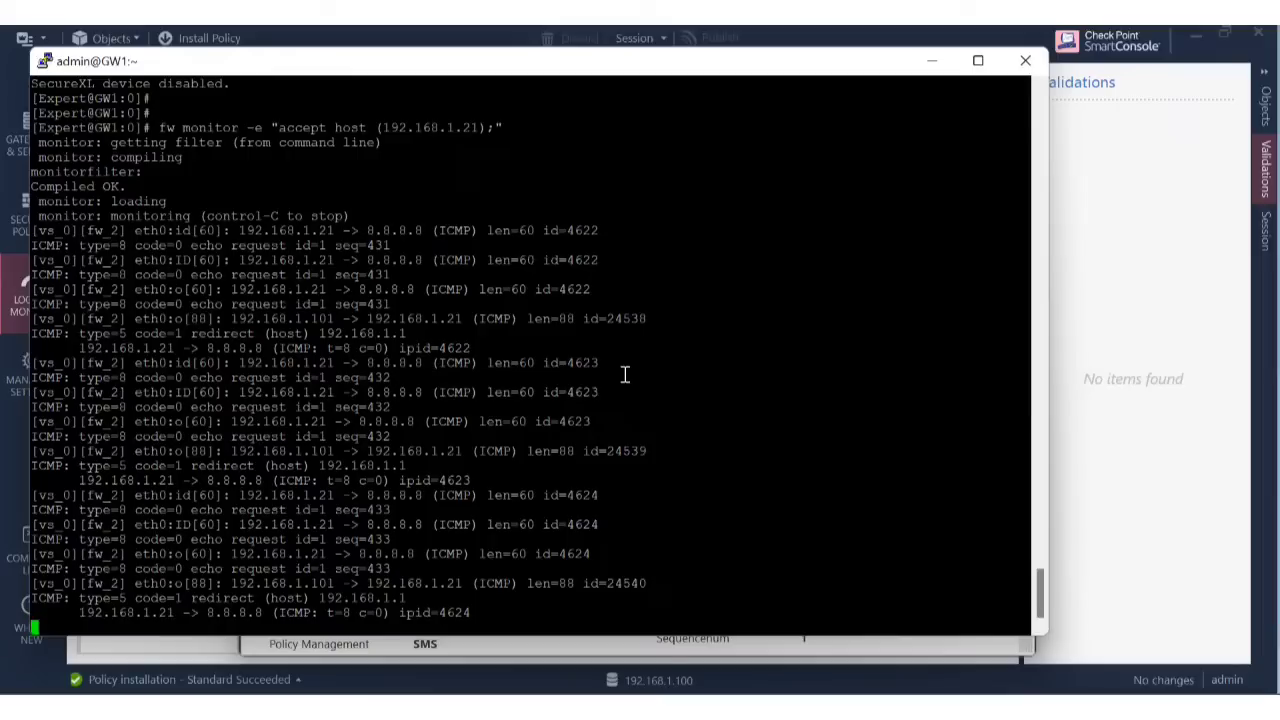
pyautogui.hotkey('ctrl', 'c')
# Clear the terminal and recall the fw monitor command, appending '- natissue.pcap'.
pyautogui.press('Return')
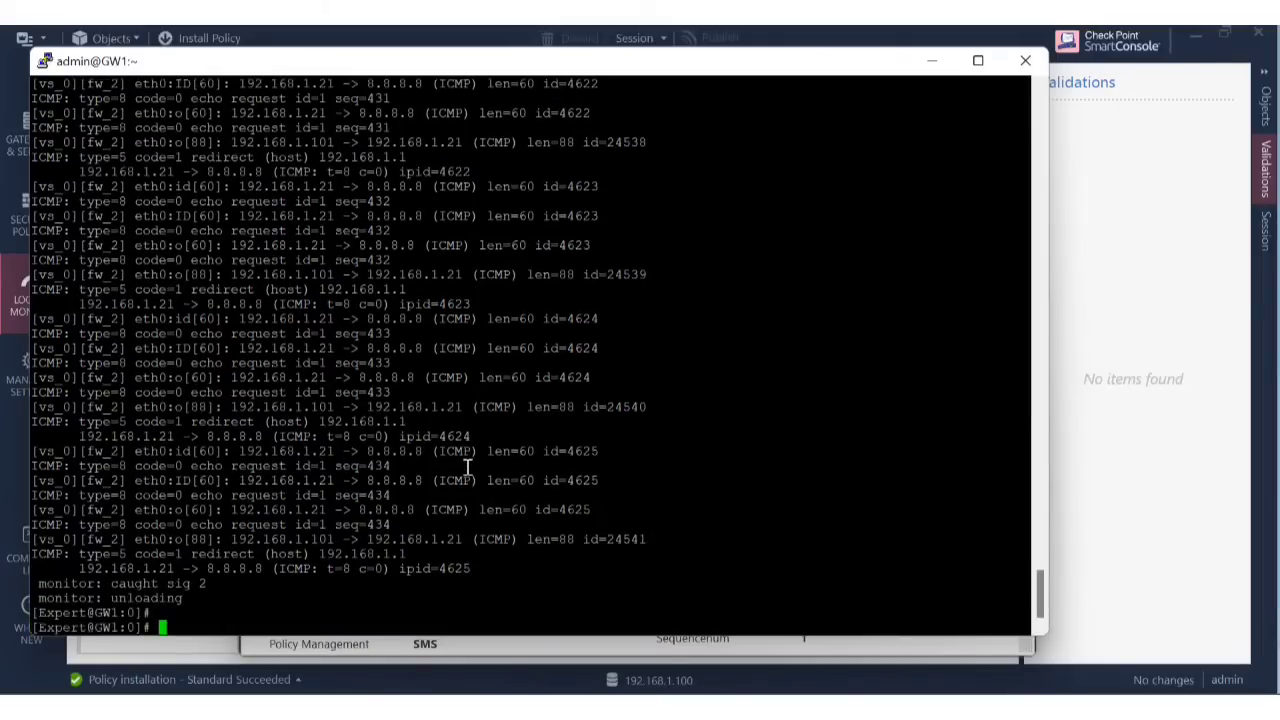
pyautogui.write('clear')
pyautogui.press('Return')
pyautogui.press('Return')
pyautogui.press('Up')
pyautogui.press('Up')
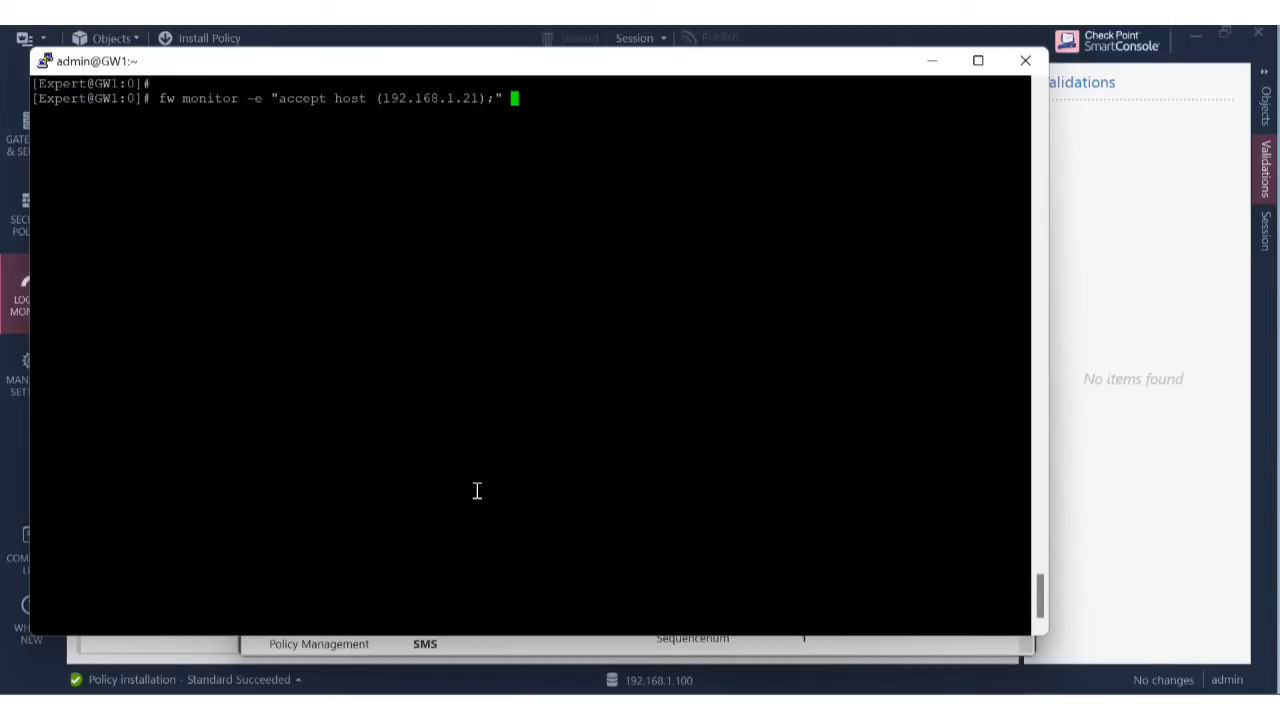
pyautogui.write('- natissue.pcap')
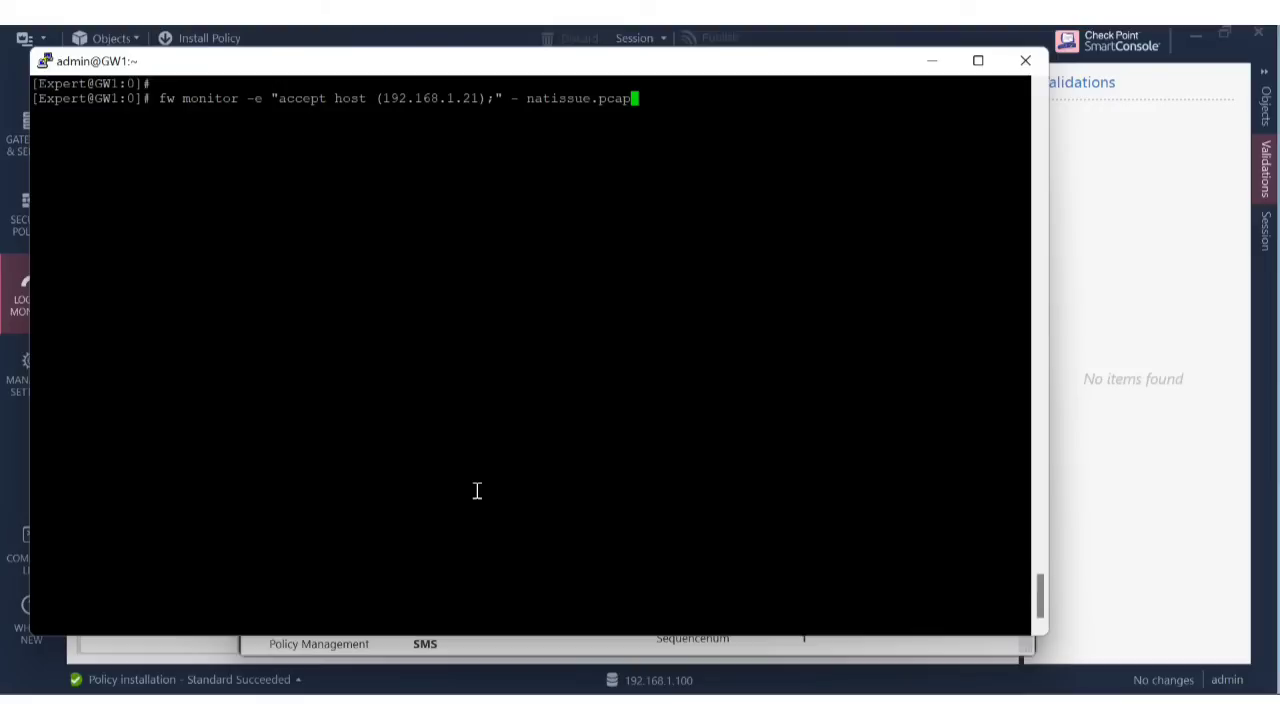
# Capture host 192.168.1.21's pings to 8.8.8.8 into natissue.pcap with fw monitor -o, then stop.
pyautogui.press('Left')
pyautogui.press('Left')
pyautogui.press('Left')
pyautogui.press('Left')
pyautogui.press('Left')
pyautogui.press('Left')
pyautogui.press('Left')
pyautogui.press('Left')
pyautogui.press('Left')
pyautogui.press('Left')
pyautogui.press('Left')
pyautogui.press('Left')
pyautogui.press('Left')
pyautogui.press('Left')
pyautogui.write('o')
pyautogui.press('Right')
pyautogui.press('Right')
pyautogui.press('Right')
pyautogui.press('Right')
pyautogui.press('Right')
pyautogui.press('Right')
pyautogui.press('Right')
pyautogui.press('Right')
pyautogui.press('Right')
pyautogui.press('Right')
pyautogui.press('Right')
pyautogui.press('Right')
pyautogui.press('Right')
pyautogui.press('Return')
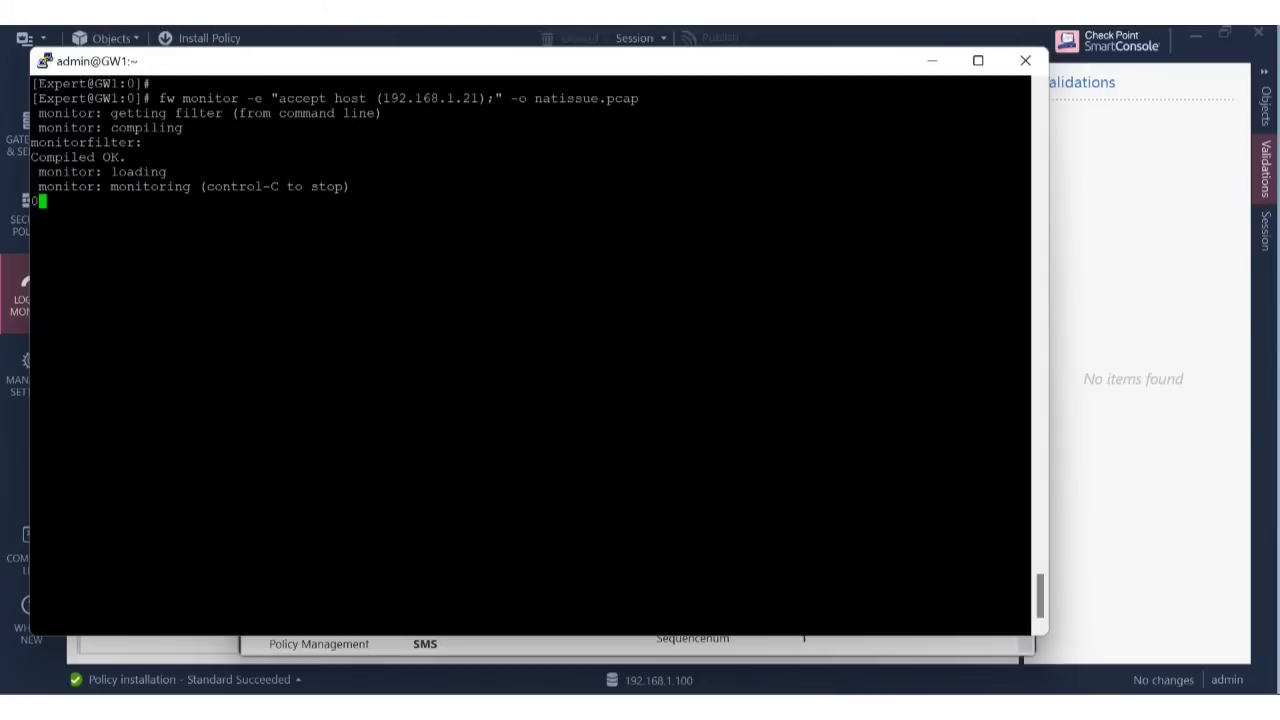
pyautogui.click(350, 597)
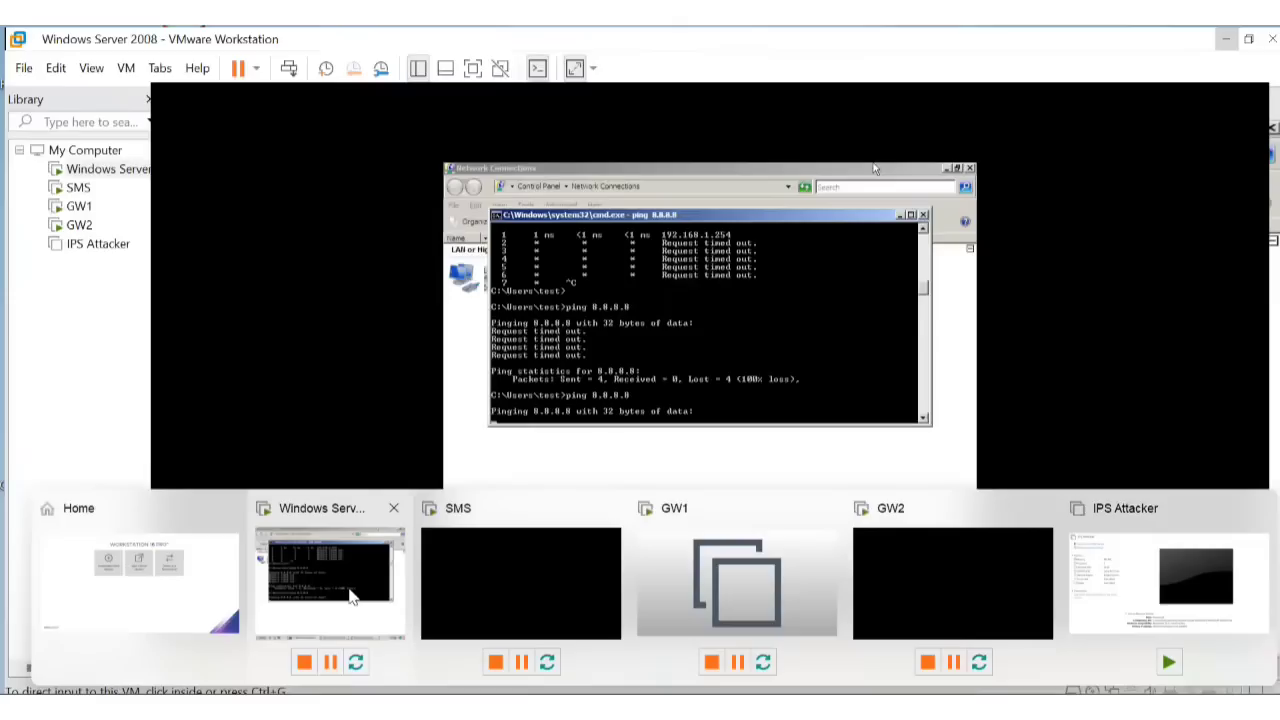
pyautogui.press('Up')
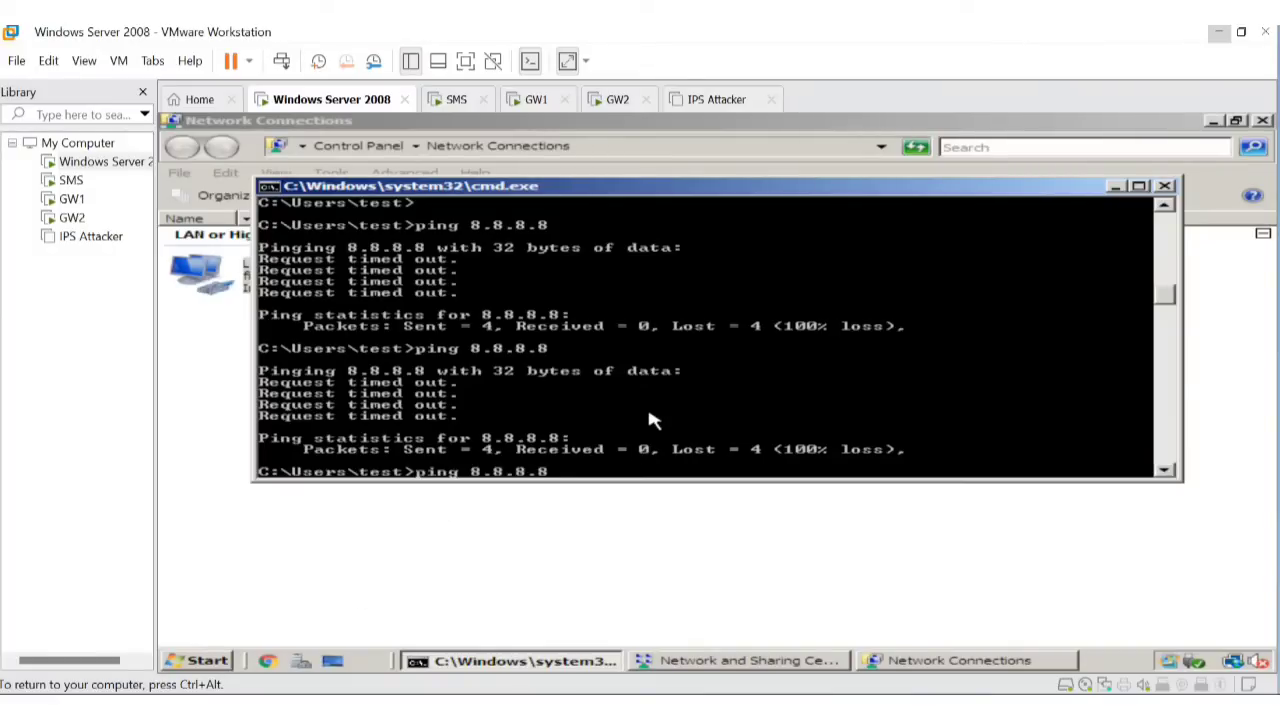
pyautogui.press('Return')
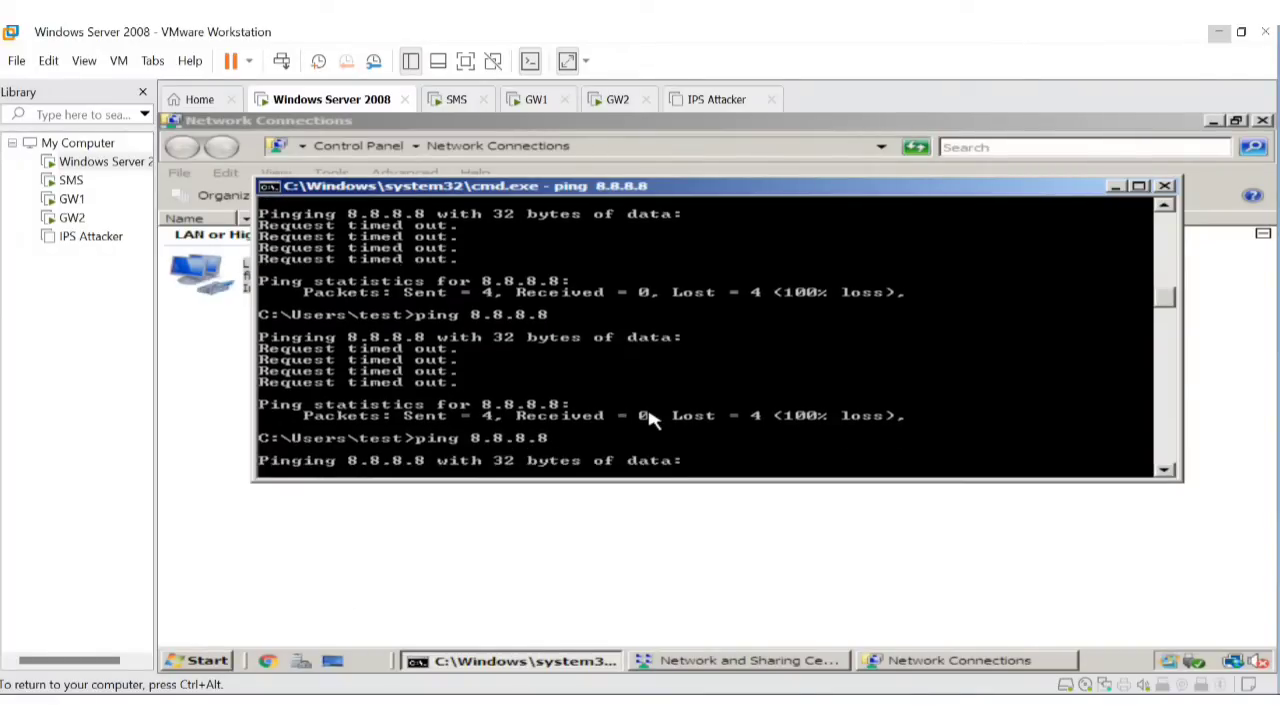
pyautogui.click(908, 708)
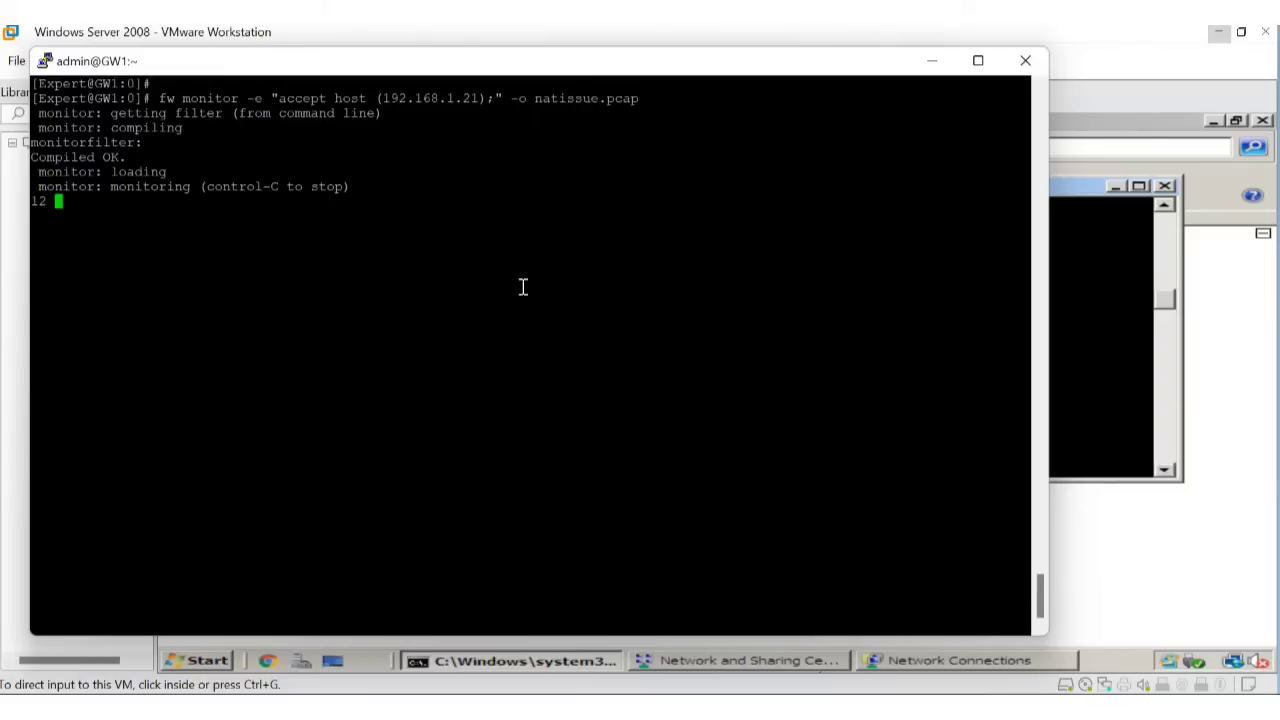
pyautogui.hotkey('ctrl', 'c')
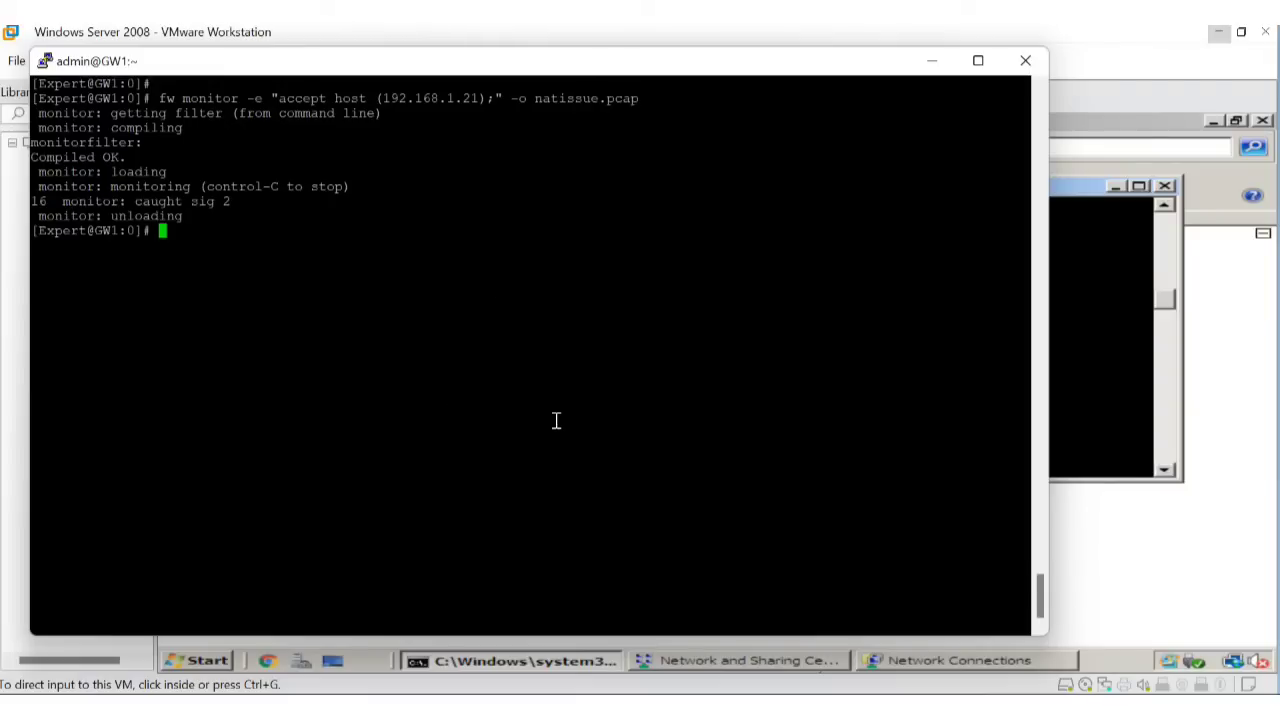
# List GW1's files with ls and copy the natissue.pcap file name.
pyautogui.write('ls')
pyautogui.press('Return')
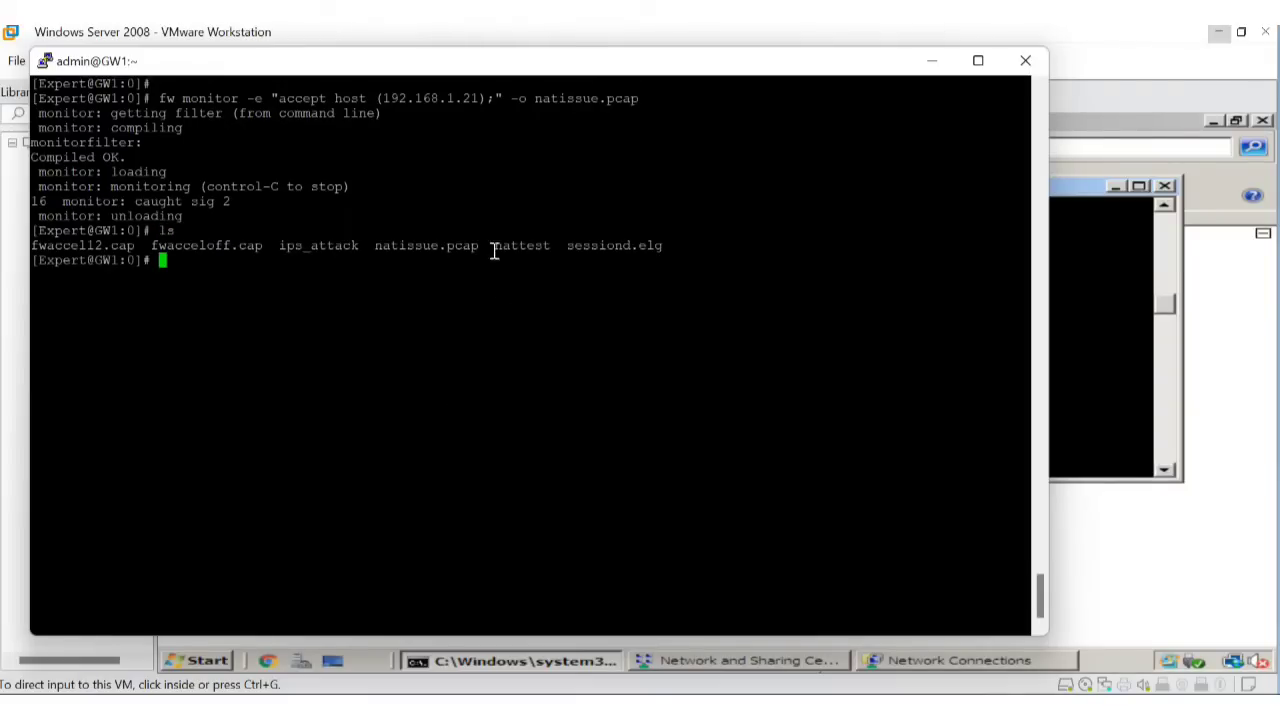
pyautogui.moveTo(493, 248); pyautogui.dragTo(552, 247)
pyautogui.moveTo(377, 254); pyautogui.dragTo(460, 247)
pyautogui.click(460, 247)
pyautogui.moveTo(375, 245); pyautogui.dragTo(487, 245)
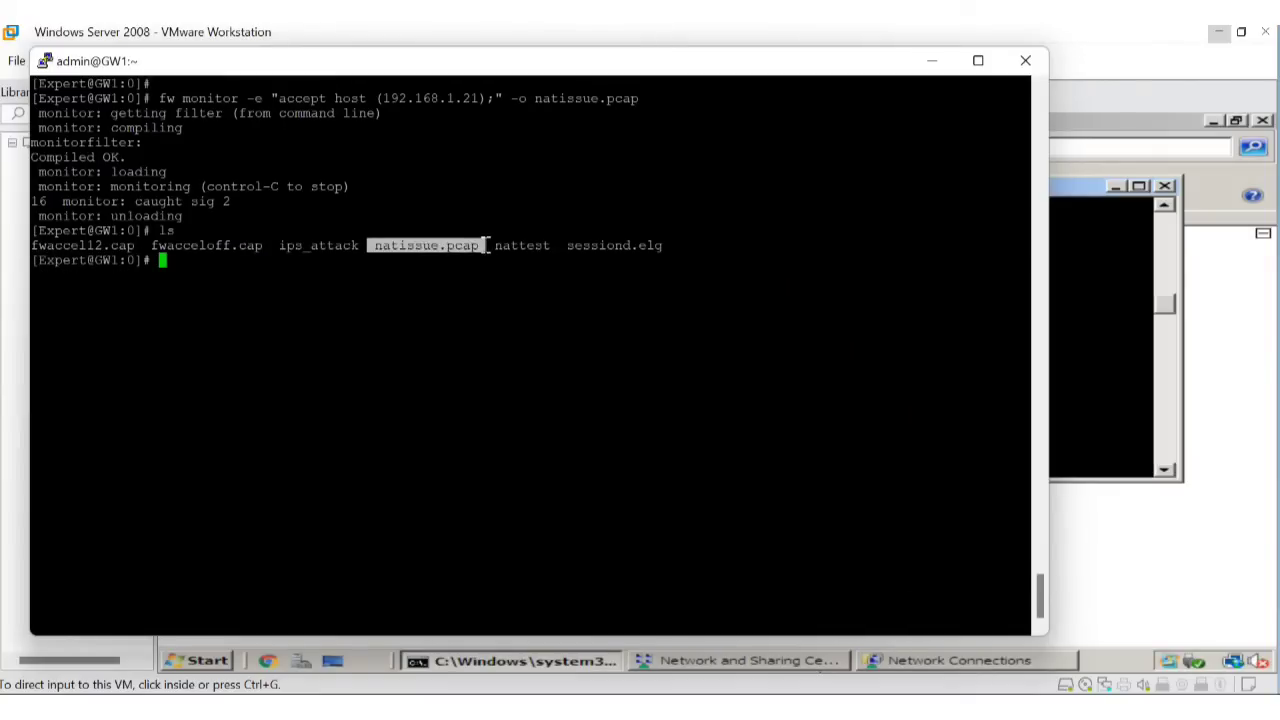
# Launch WinSCP from Windows search.
pyautogui.press('super+s')
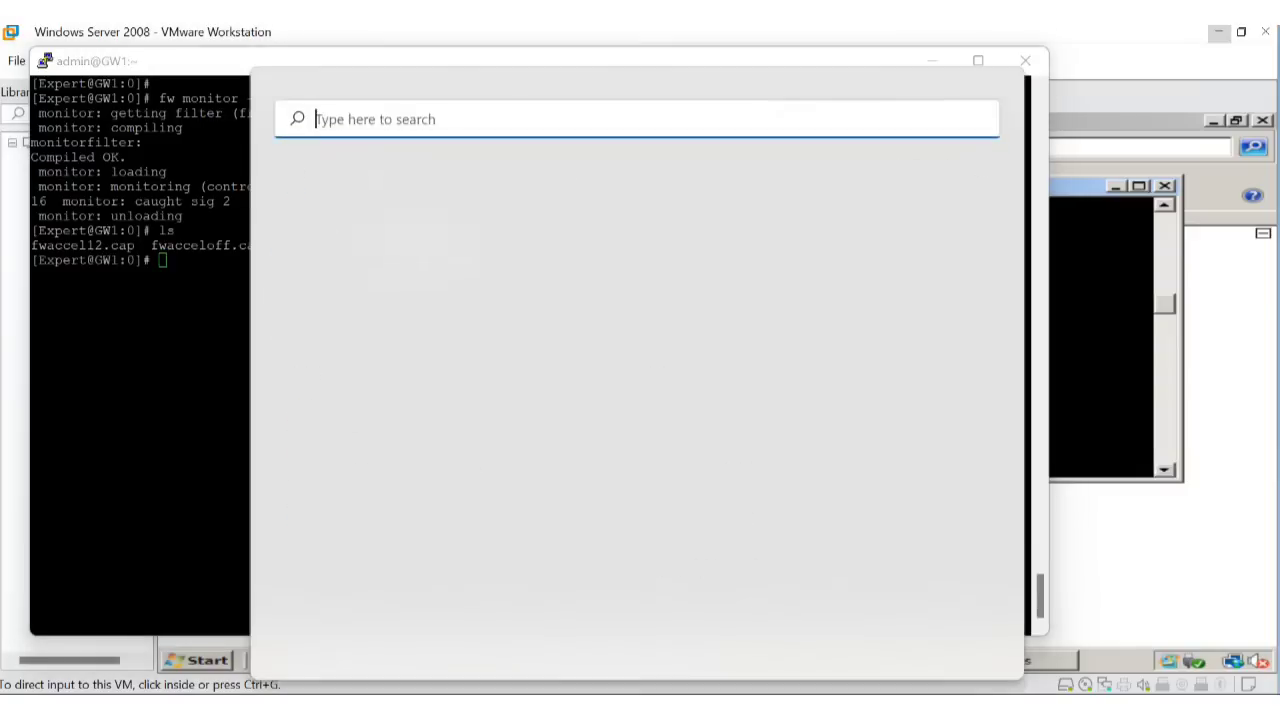
pyautogui.write('winsc')
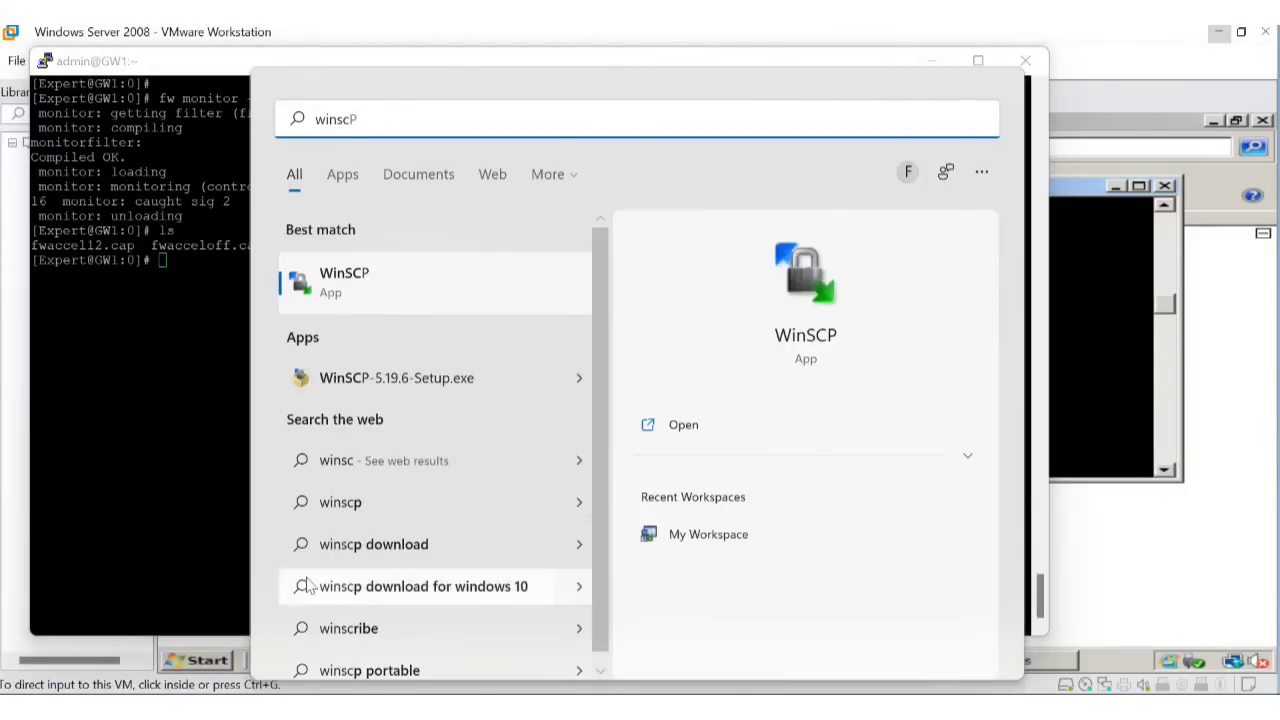
pyautogui.click(408, 263)
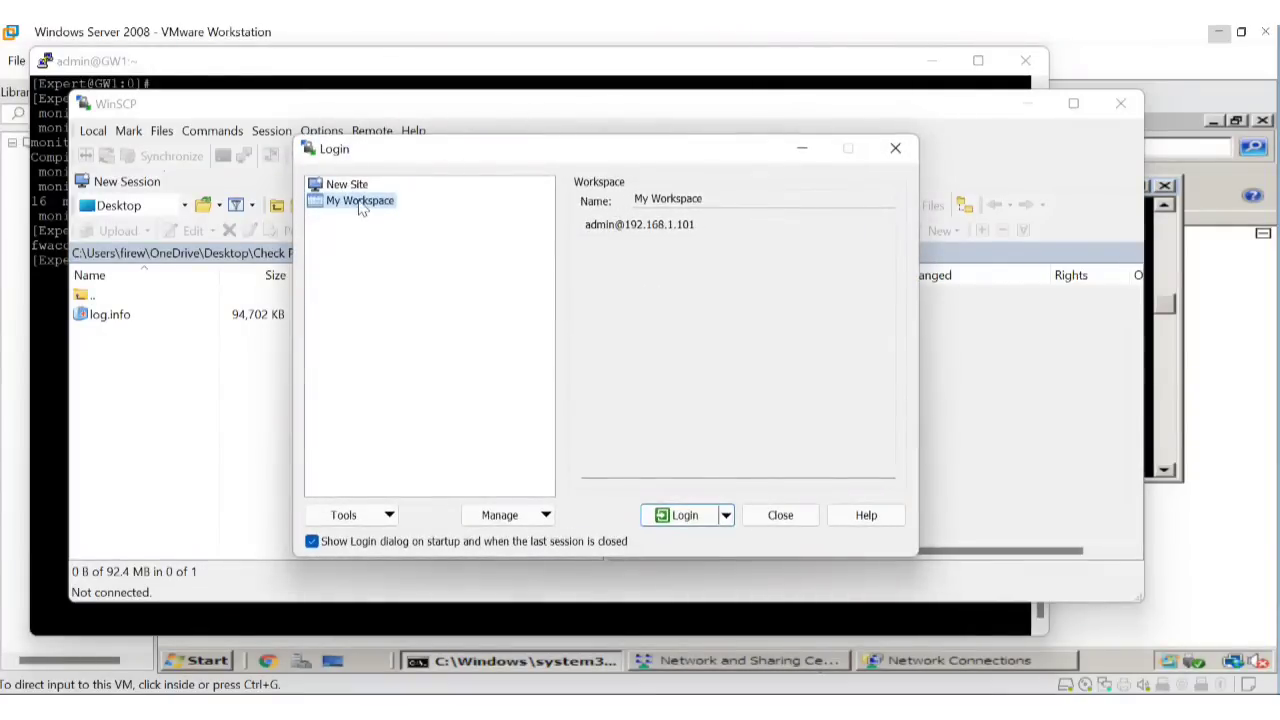
# Create a new SFTP site for 192.168.1.101 with the gateway user name and password, and attempt login.
pyautogui.click(350, 186)
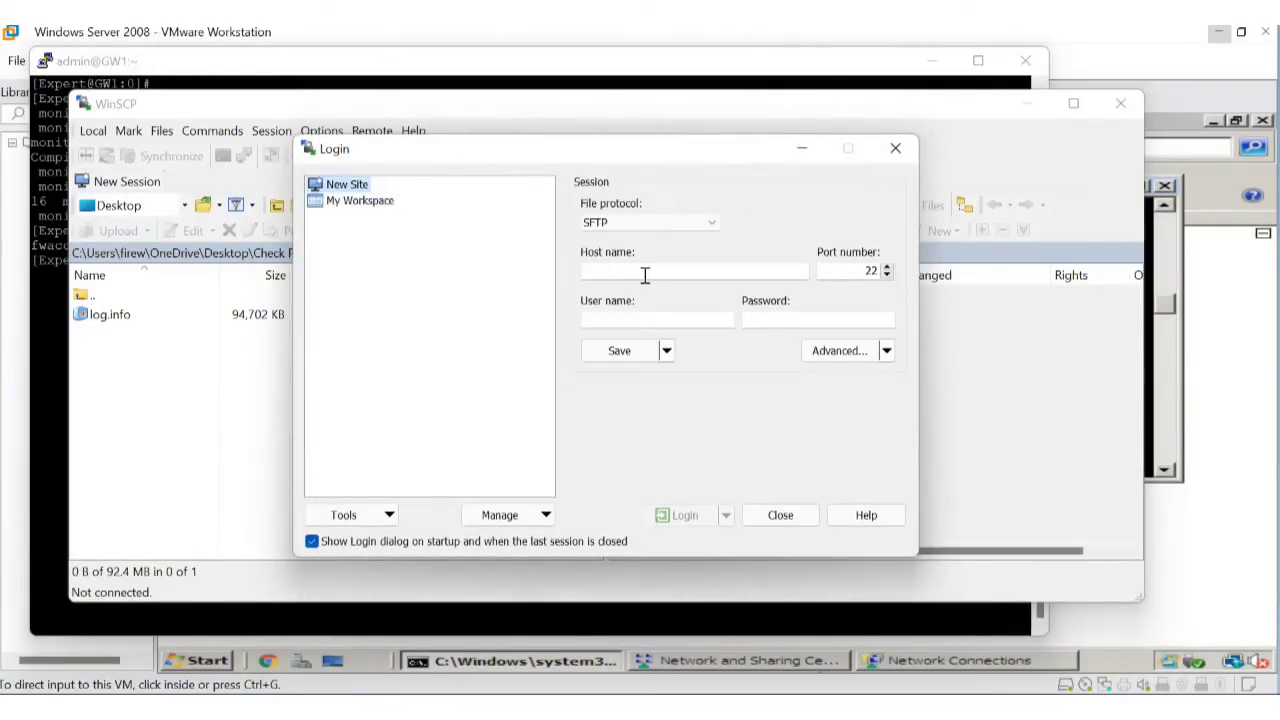
pyautogui.click(645, 276)
pyautogui.write('192.168.1.101')
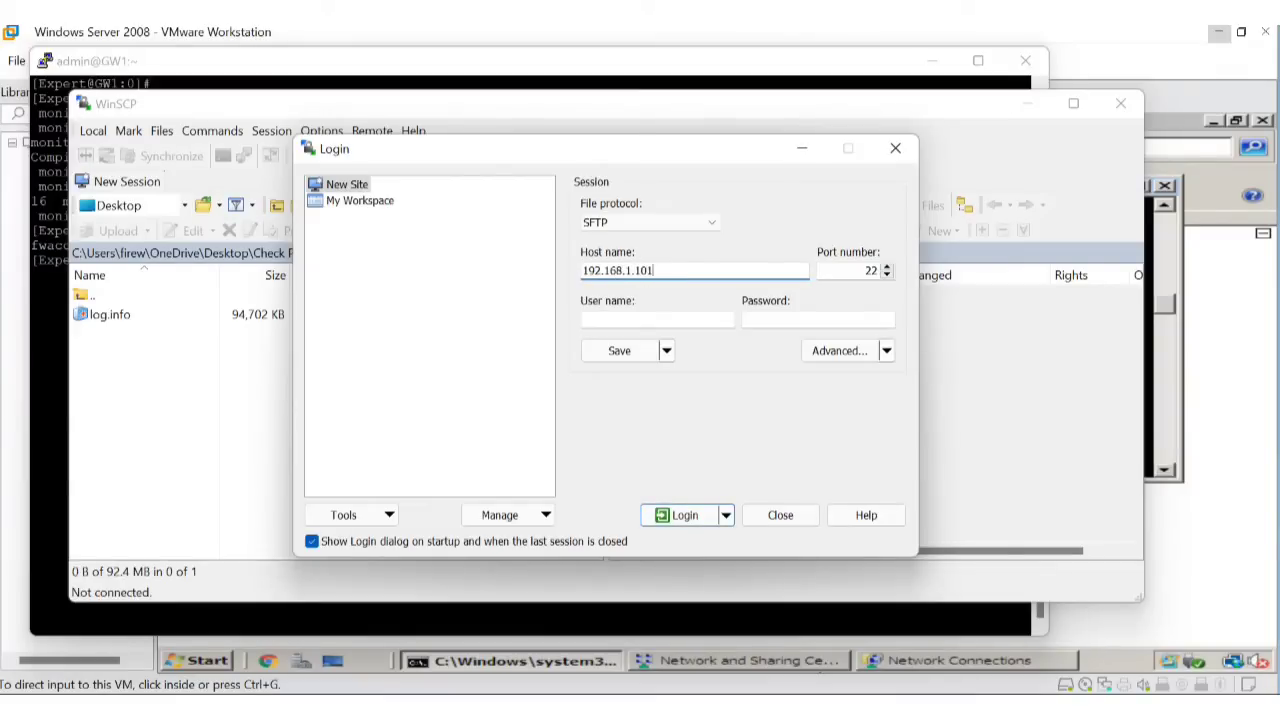
pyautogui.click(693, 319)
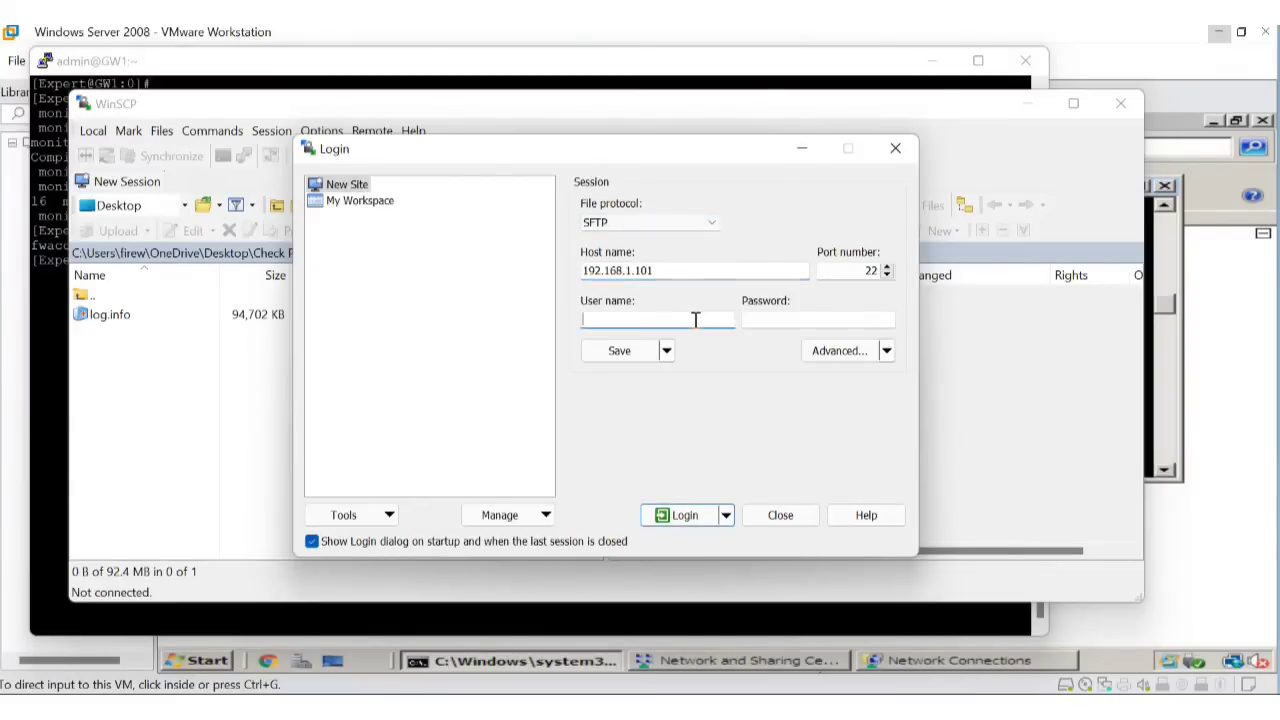
pyautogui.write('admin')
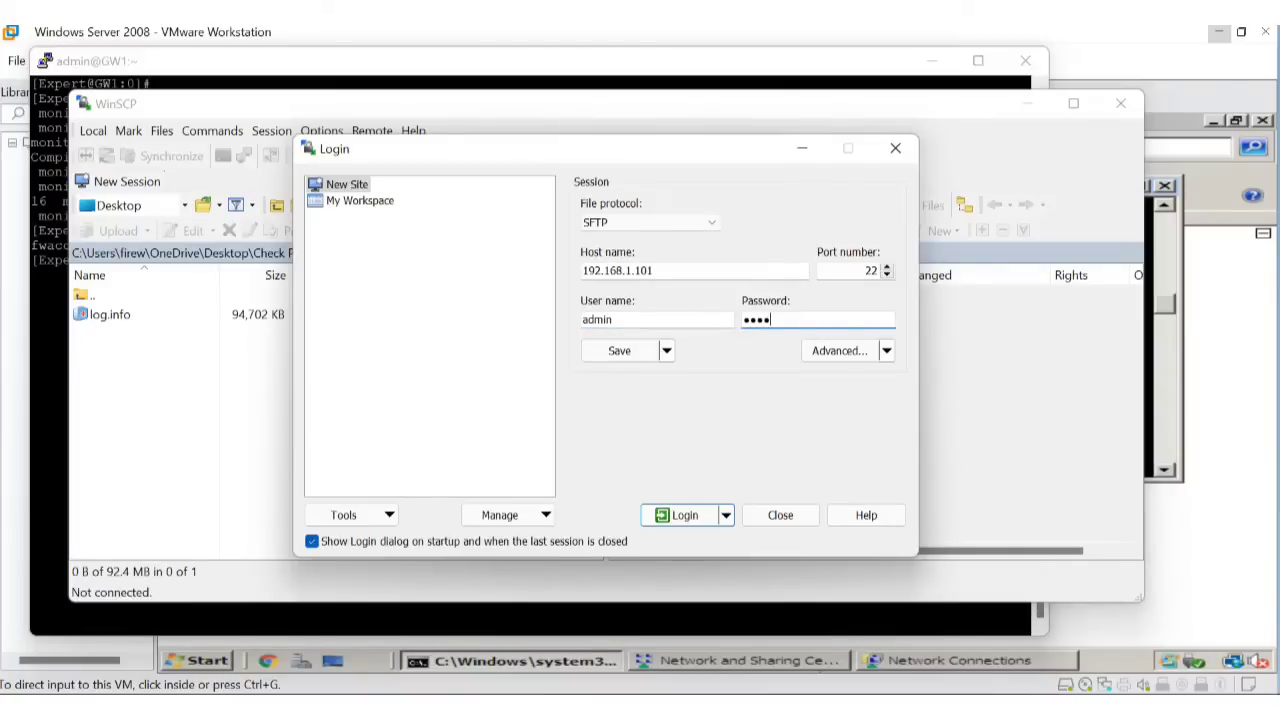
pyautogui.click(687, 513)
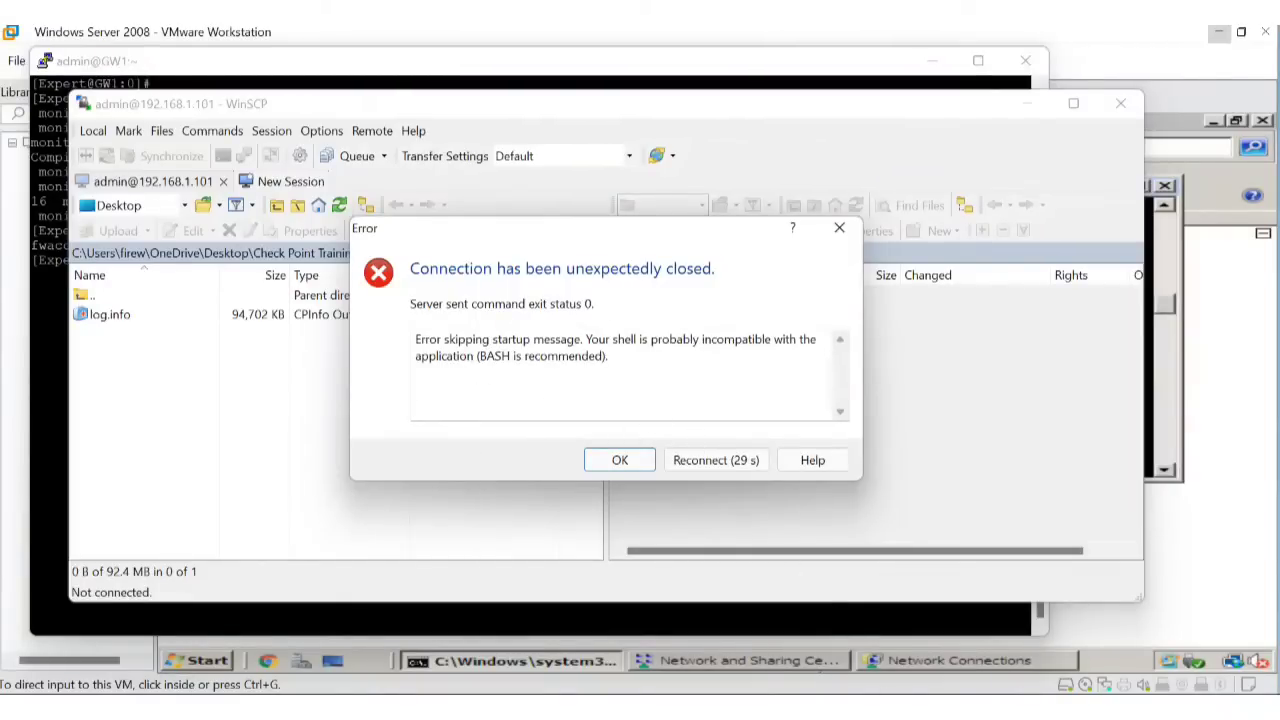
pyautogui.hotkey('alt', 'Tab')
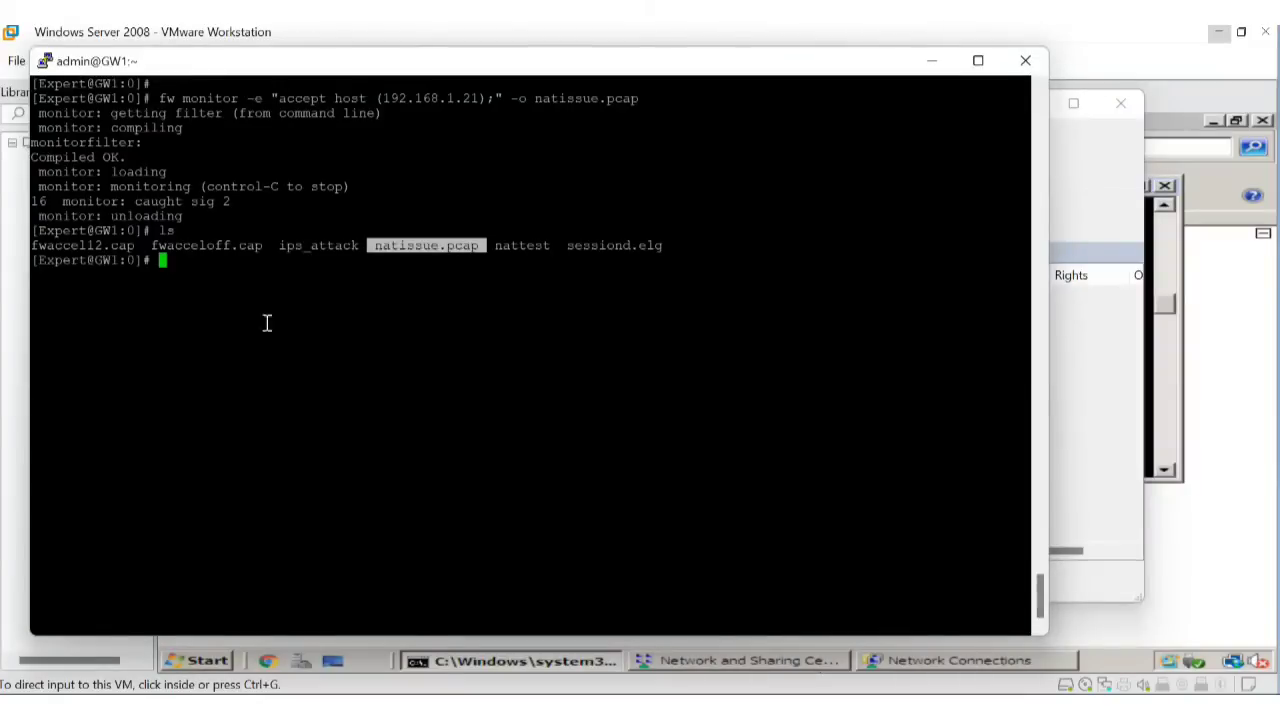
# Run chsh -s /bin/bash admin on GW1, fixing the misspelled user name.
pyautogui.click(312, 312)
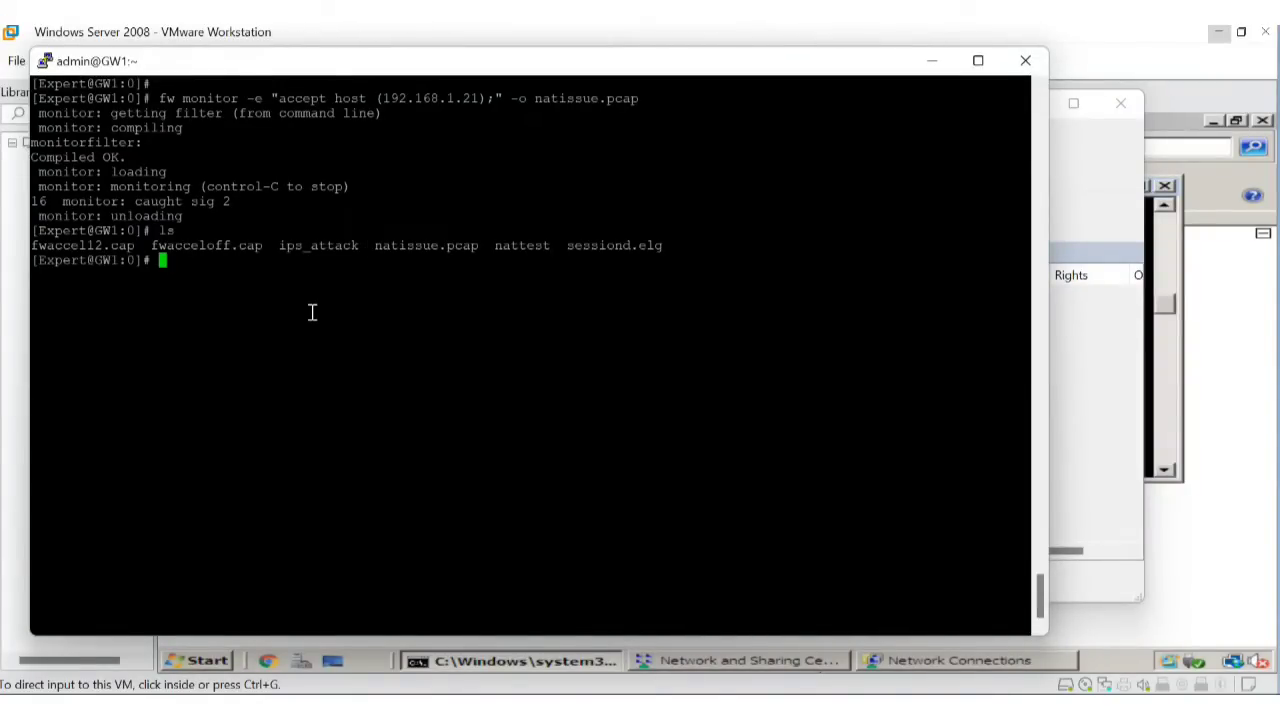
pyautogui.write('chsh')
pyautogui.write(' -s ')
pyautogui.write('/bin')
pyautogui.write('/bash adm')
pyautogui.write('ni')
pyautogui.press('BackSpace')
pyautogui.press('BackSpace')
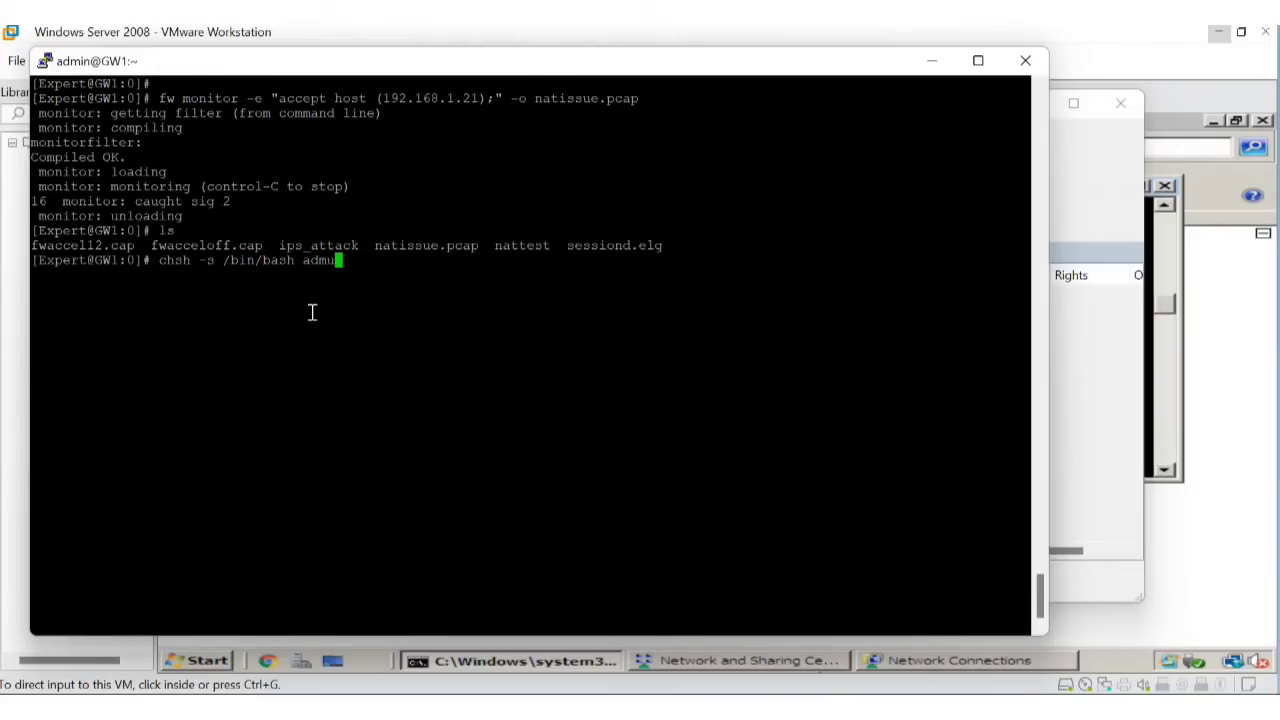
pyautogui.write('in')
pyautogui.press('Return')
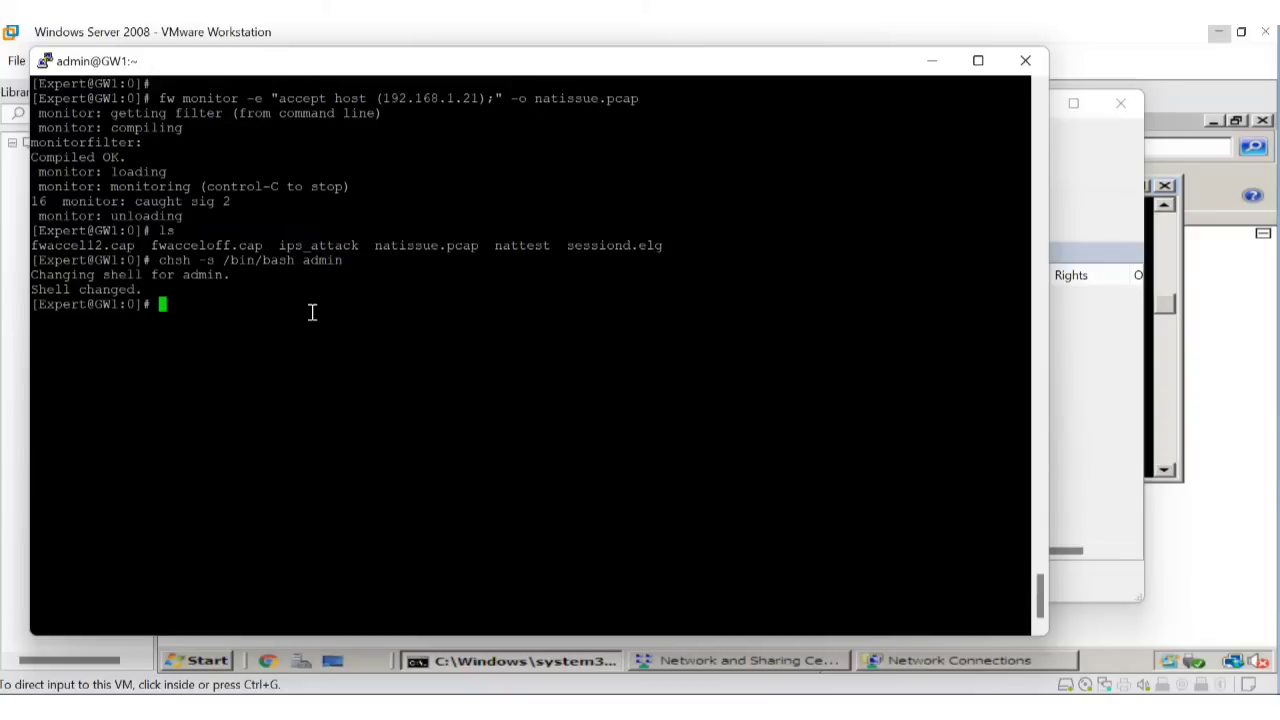
pyautogui.click(945, 706)
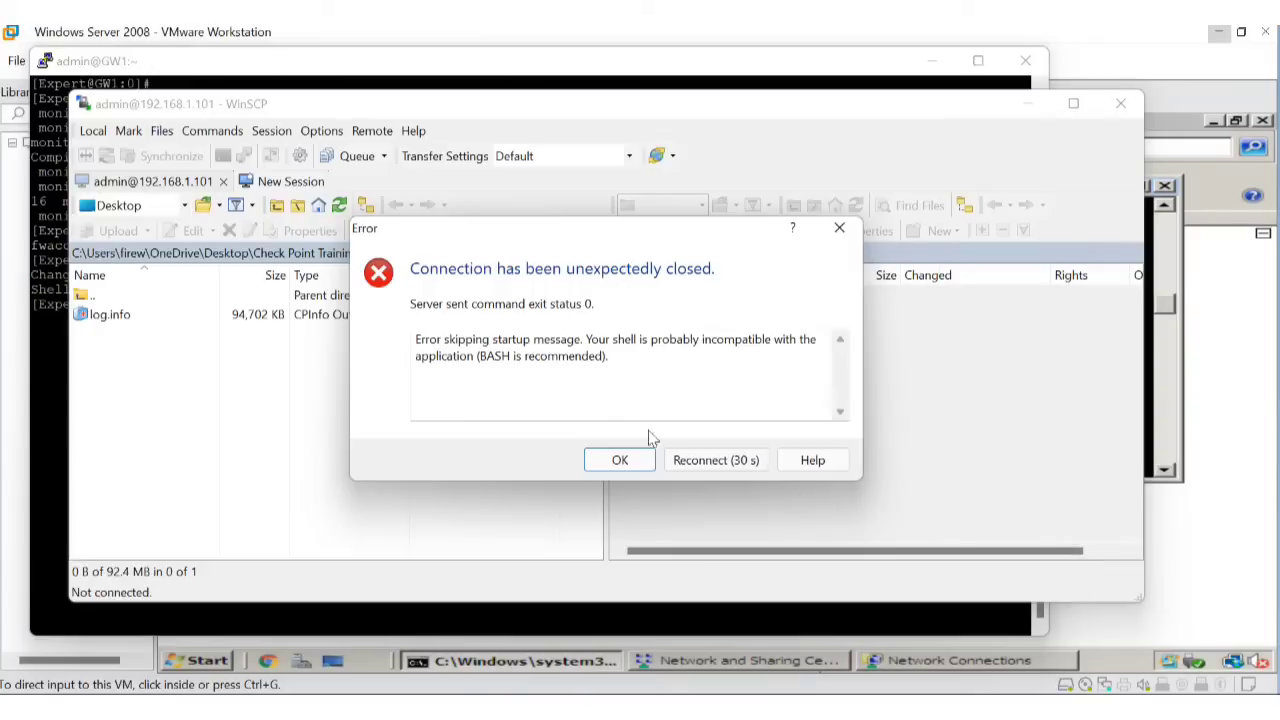
# Reconnect WinSCP to 192.168.1.101 and drag natissue.pcap into the local cpinfo files folder.
pyautogui.click(620, 460)
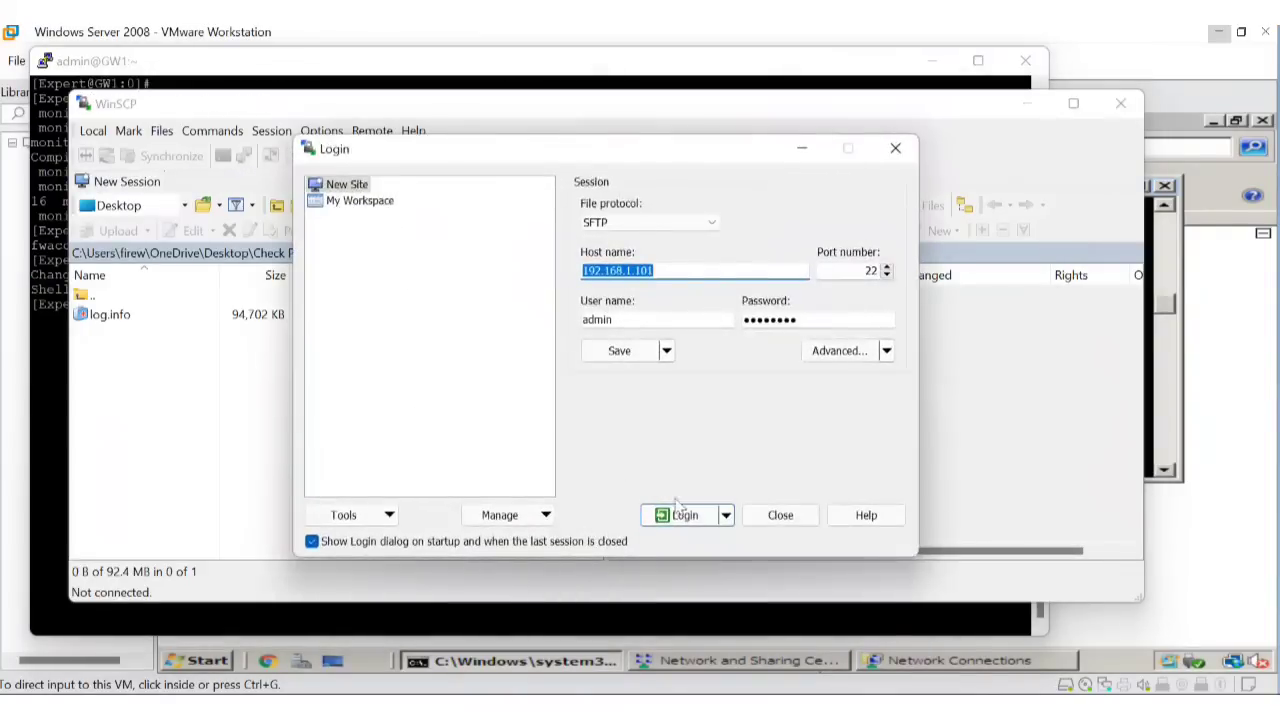
pyautogui.click(690, 515)
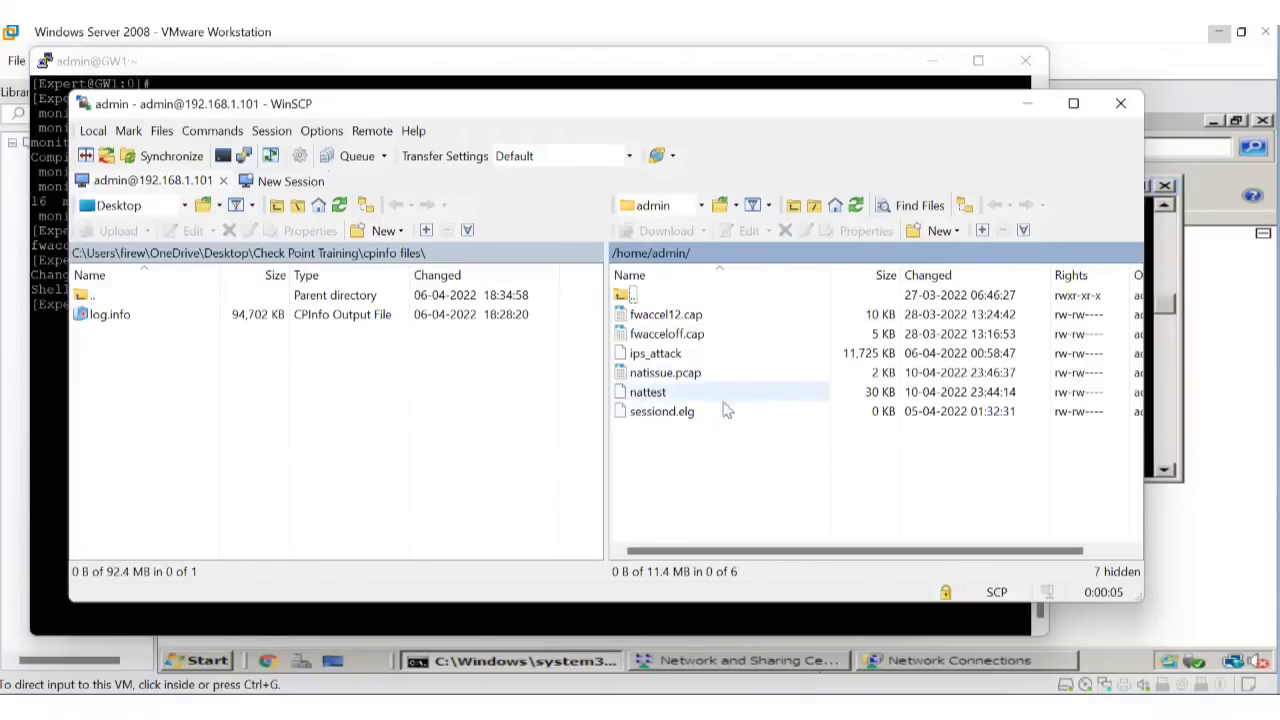
pyautogui.moveTo(688, 381); pyautogui.dragTo(114, 364)
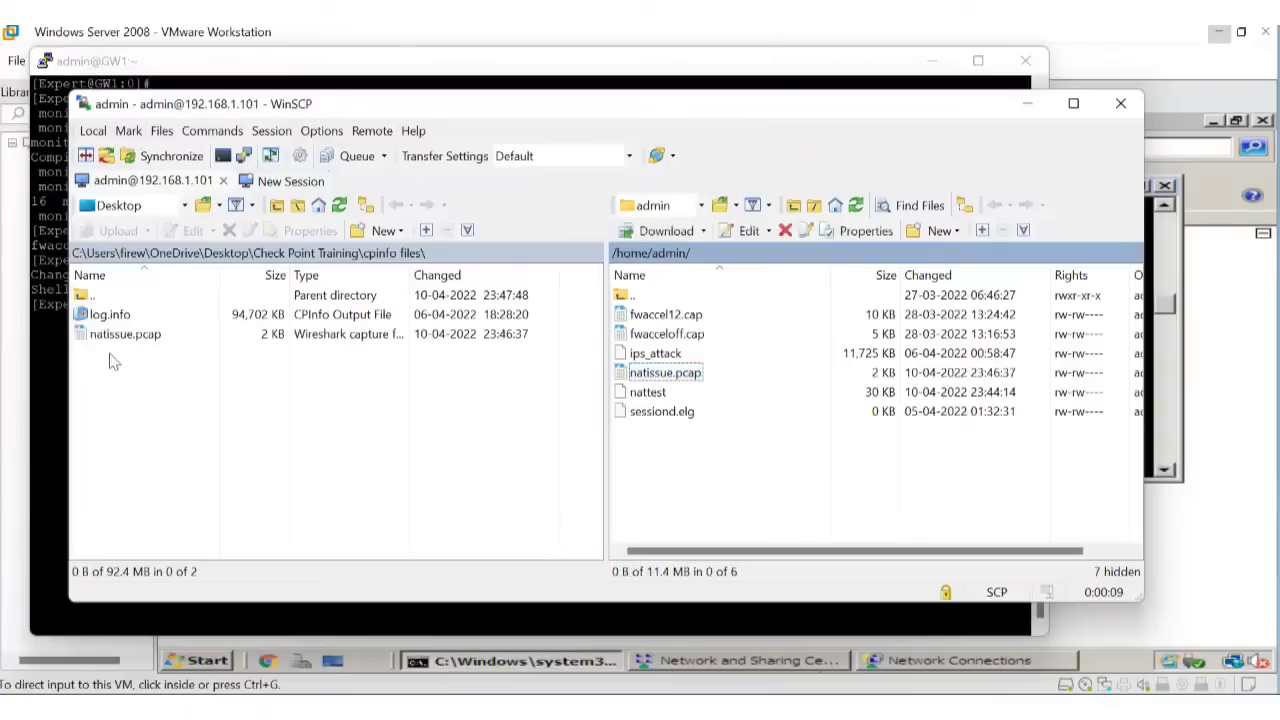
pyautogui.press('super+s')
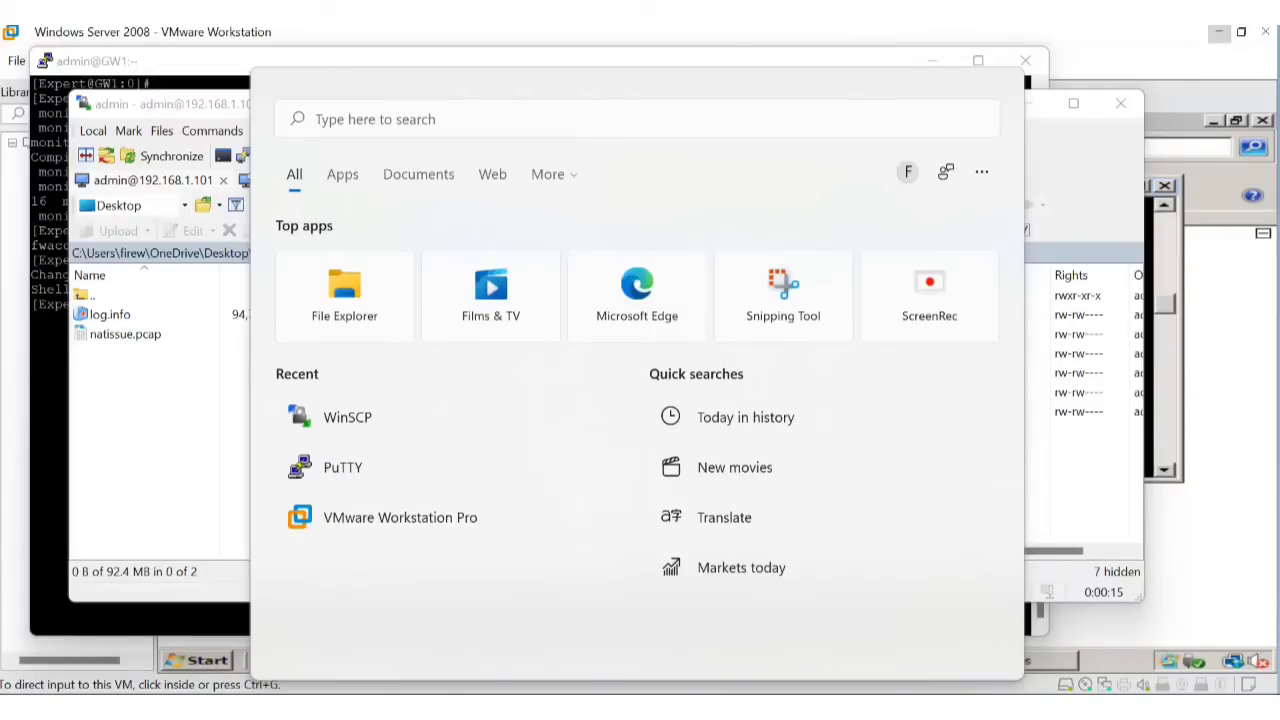
# Launch Wireshark from Windows search and postpone its software update with 'Remind me later'.
pyautogui.press('Escape')
pyautogui.press('super+s')
pyautogui.click(442, 122)
pyautogui.write('wireshark')
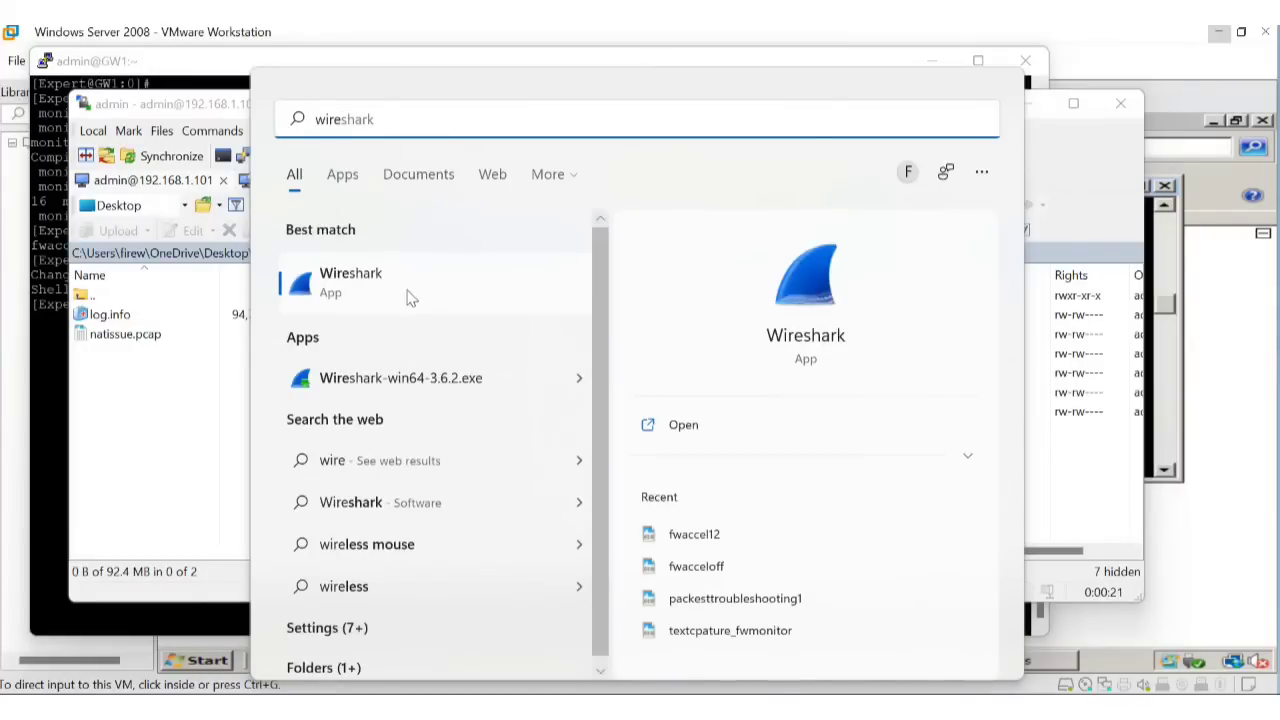
pyautogui.click(412, 284)
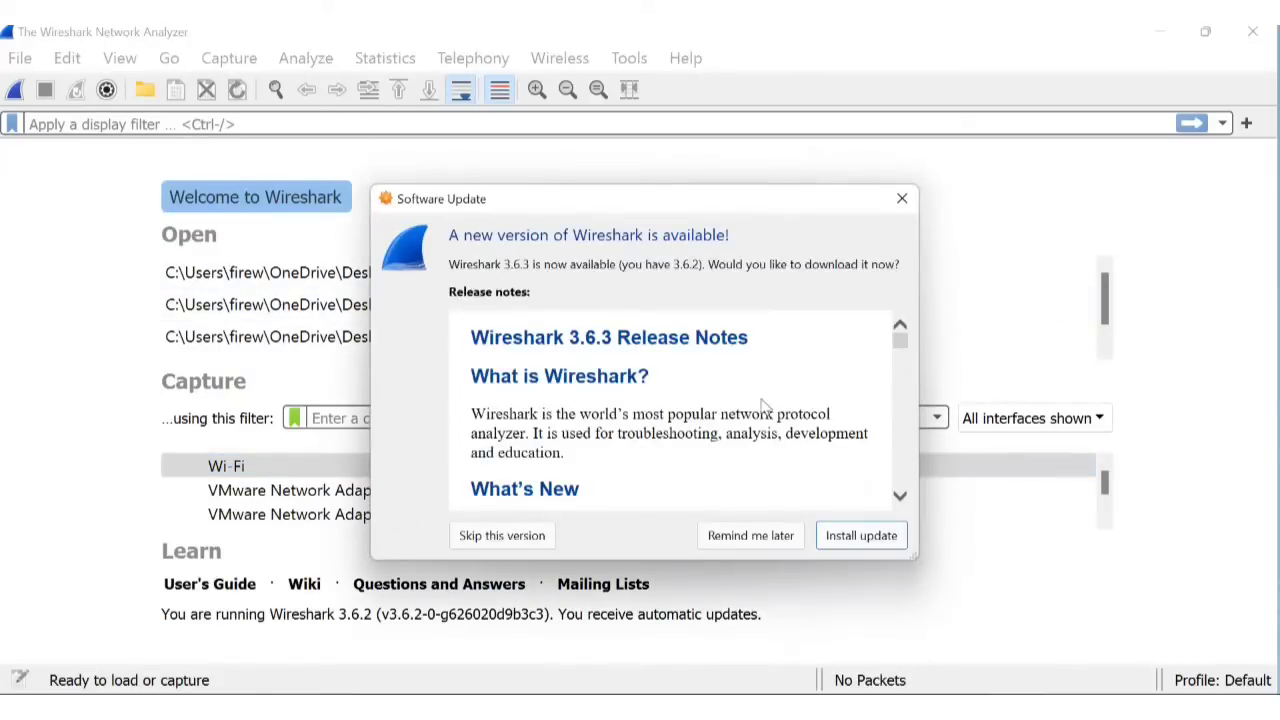
pyautogui.click(750, 545)
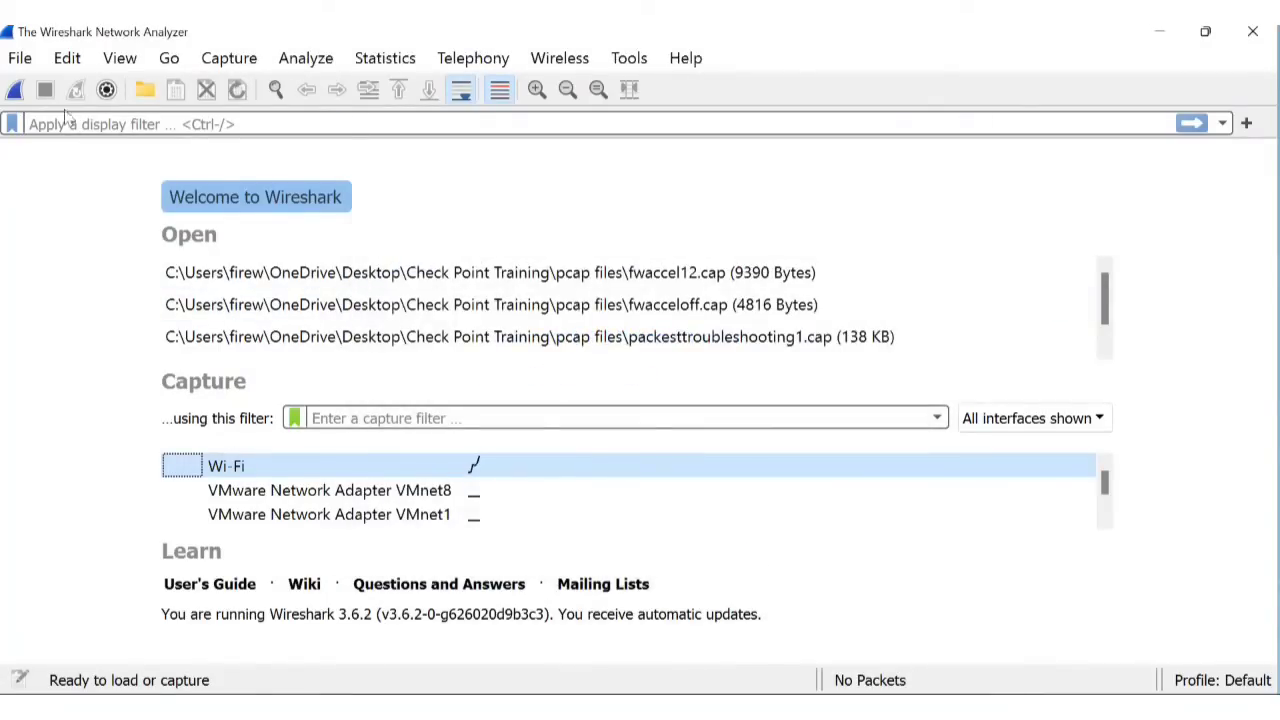
pyautogui.click(22, 60)
# Point Wireshark's Open Capture File dialog at the Check Point Training folder, then return to WinSCP.
pyautogui.click(48, 90)
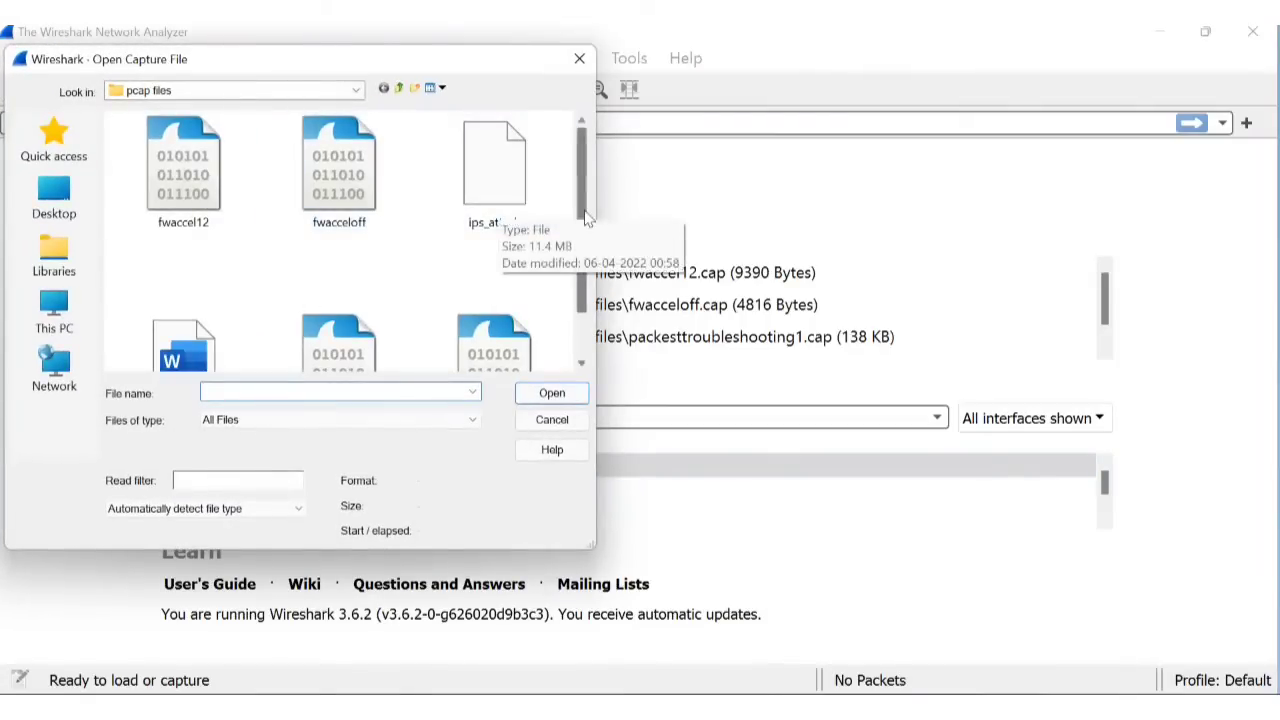
pyautogui.scroll(-1, 575, 260)
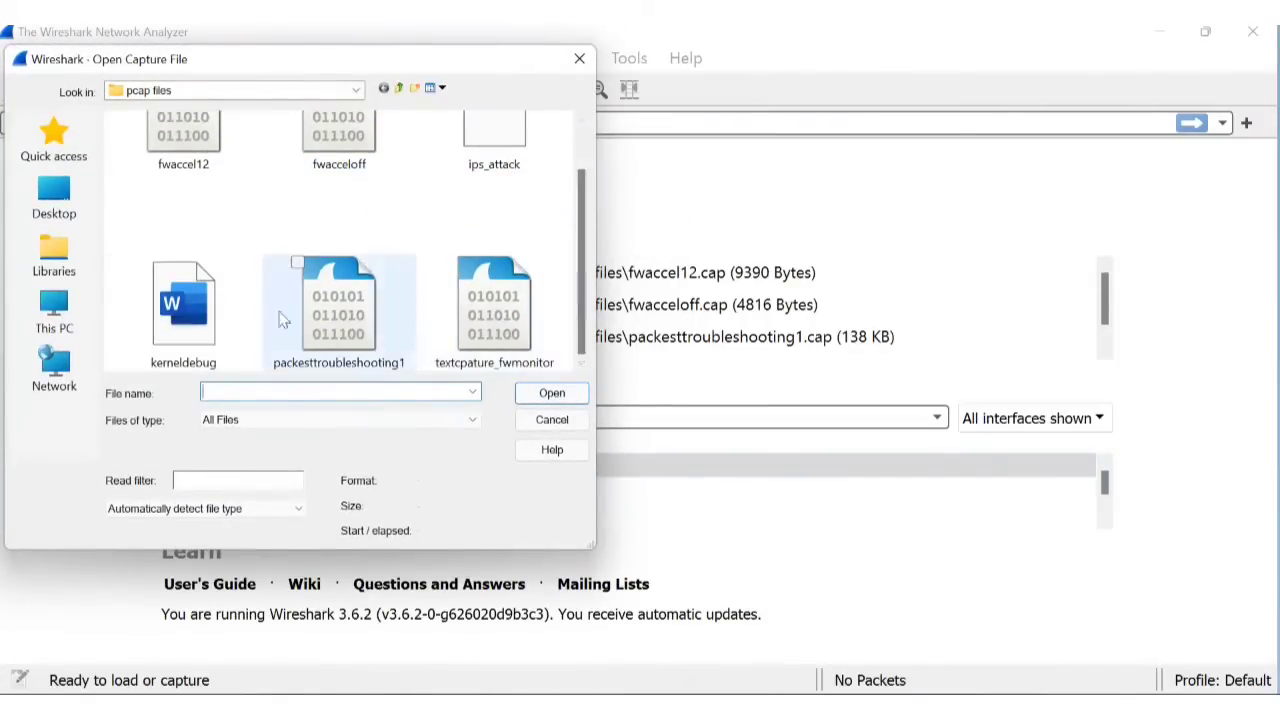
pyautogui.scroll(1, 586, 245)
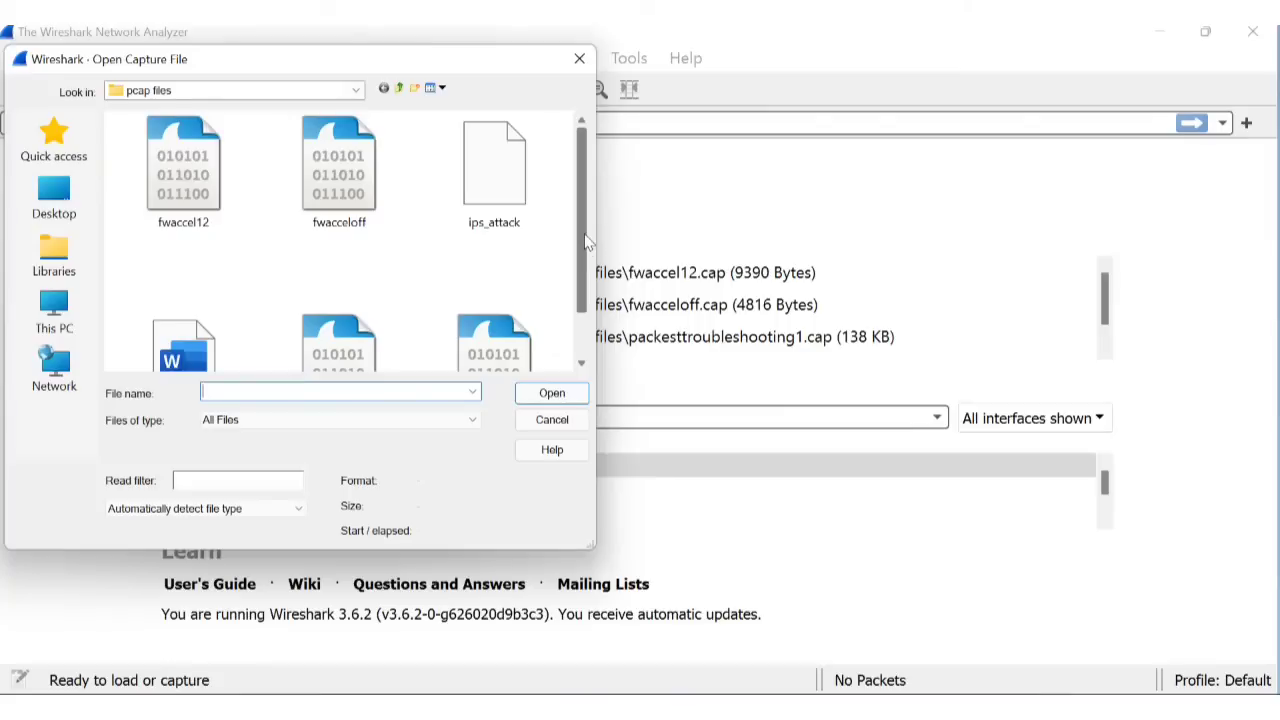
pyautogui.scroll(-1, 591, 322)
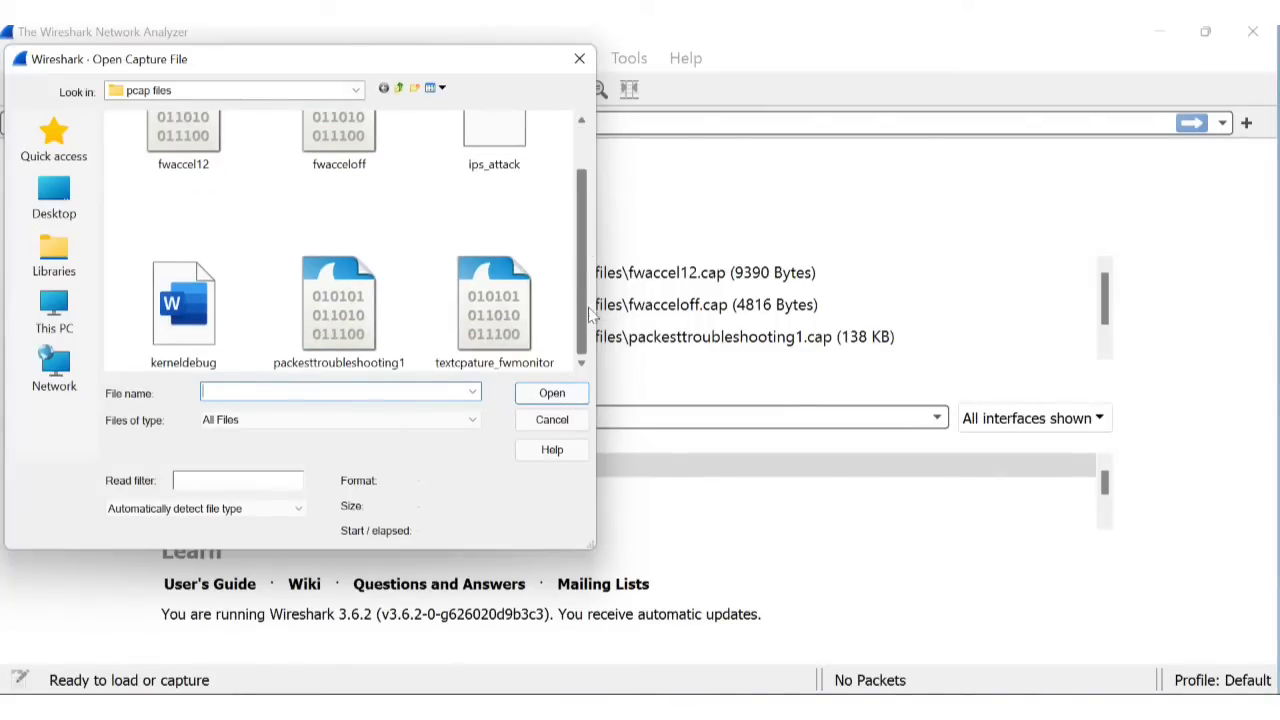
pyautogui.scroll(1, 570, 240)
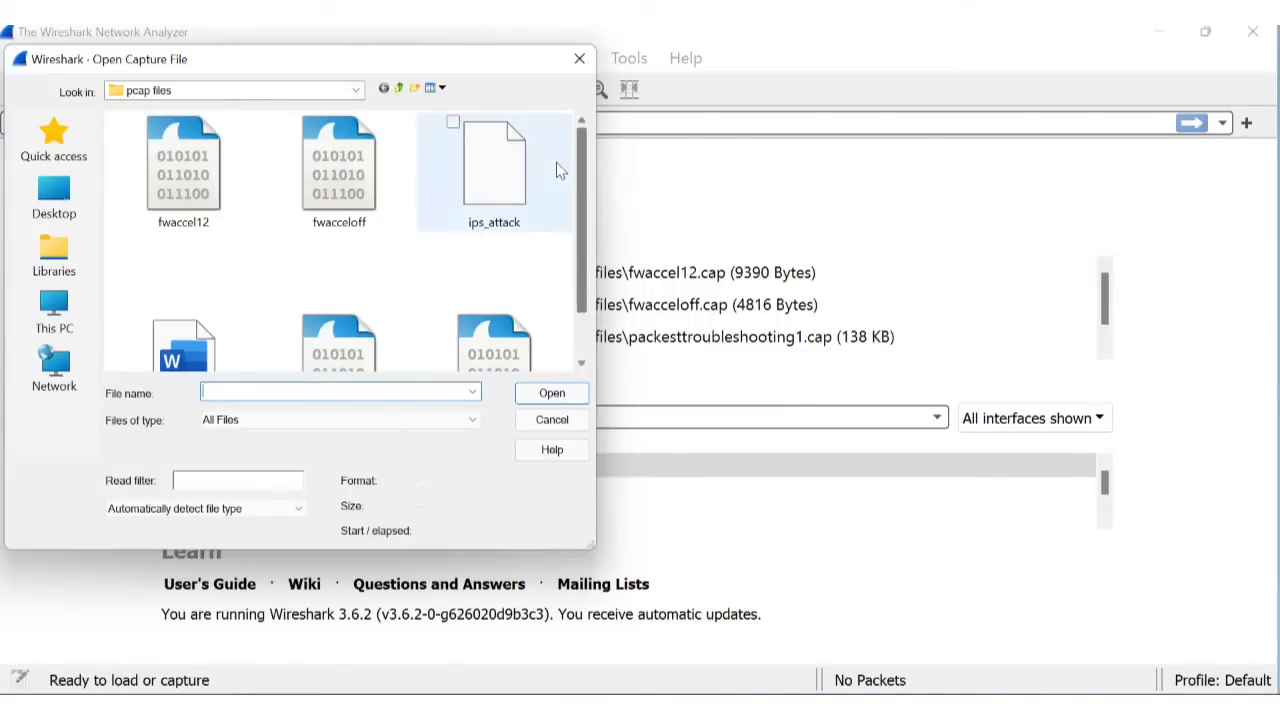
pyautogui.click(354, 91)
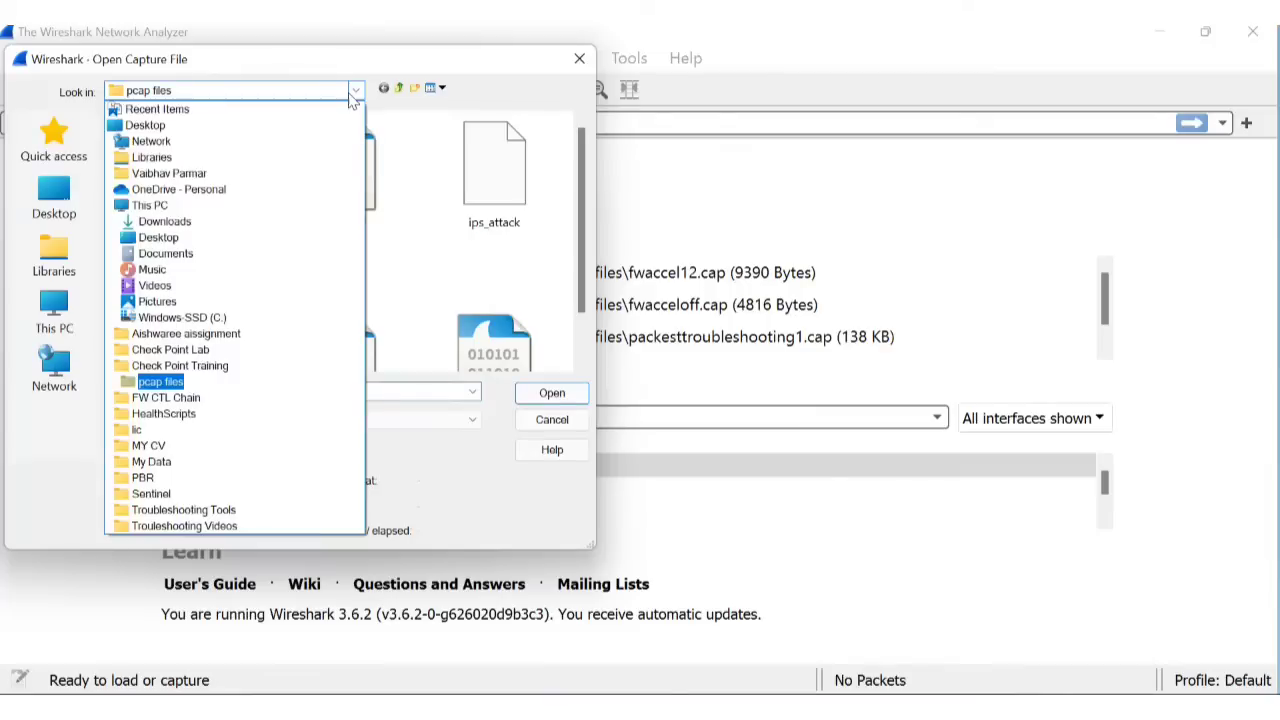
pyautogui.click(210, 381)
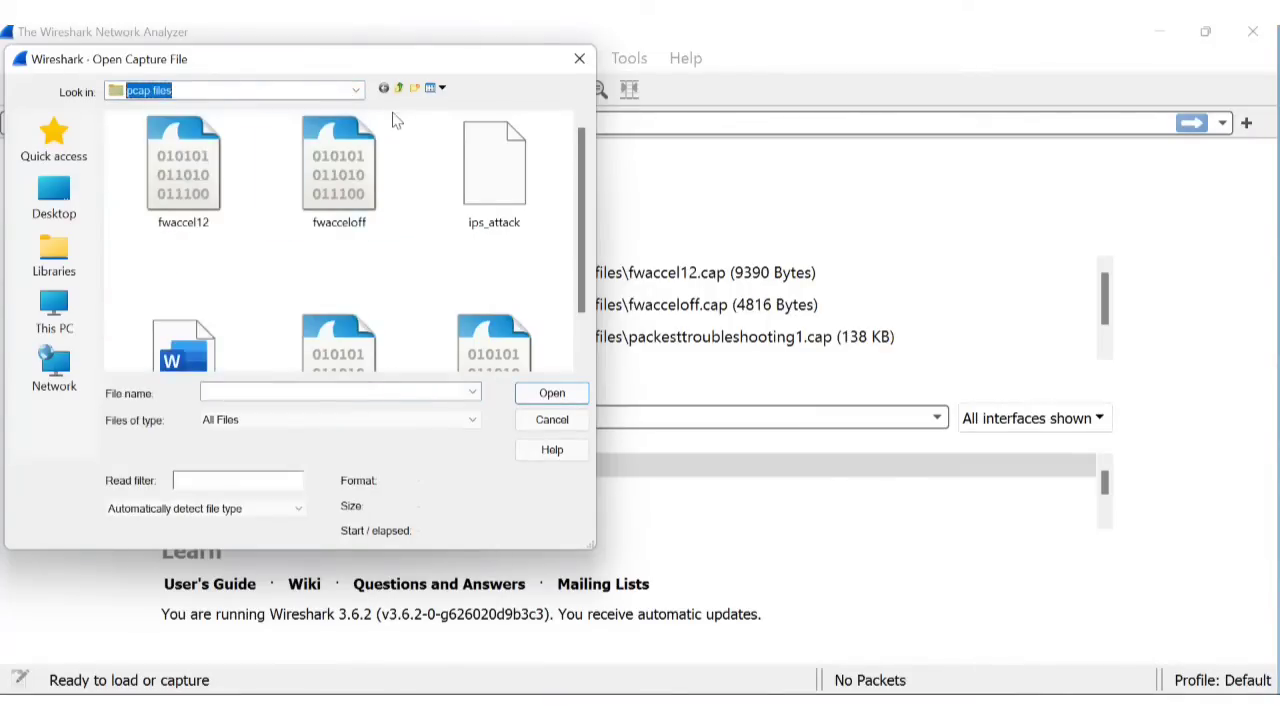
pyautogui.click(355, 91)
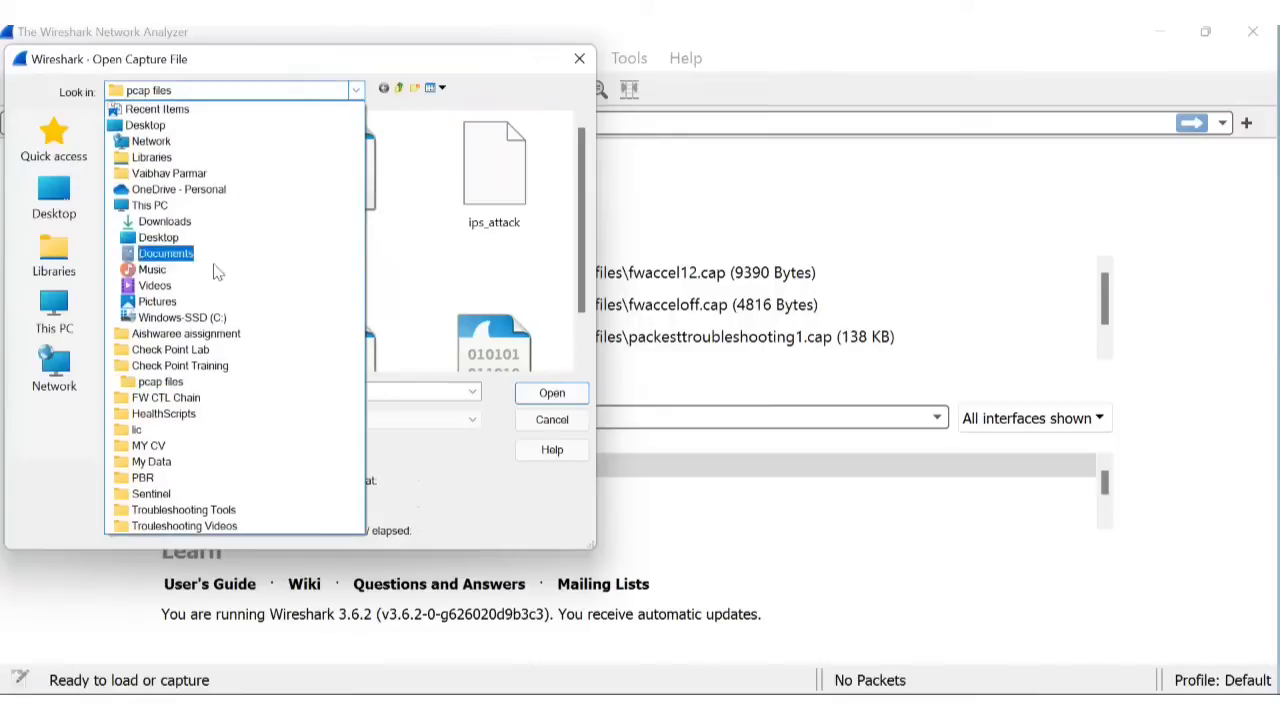
pyautogui.click(220, 367)
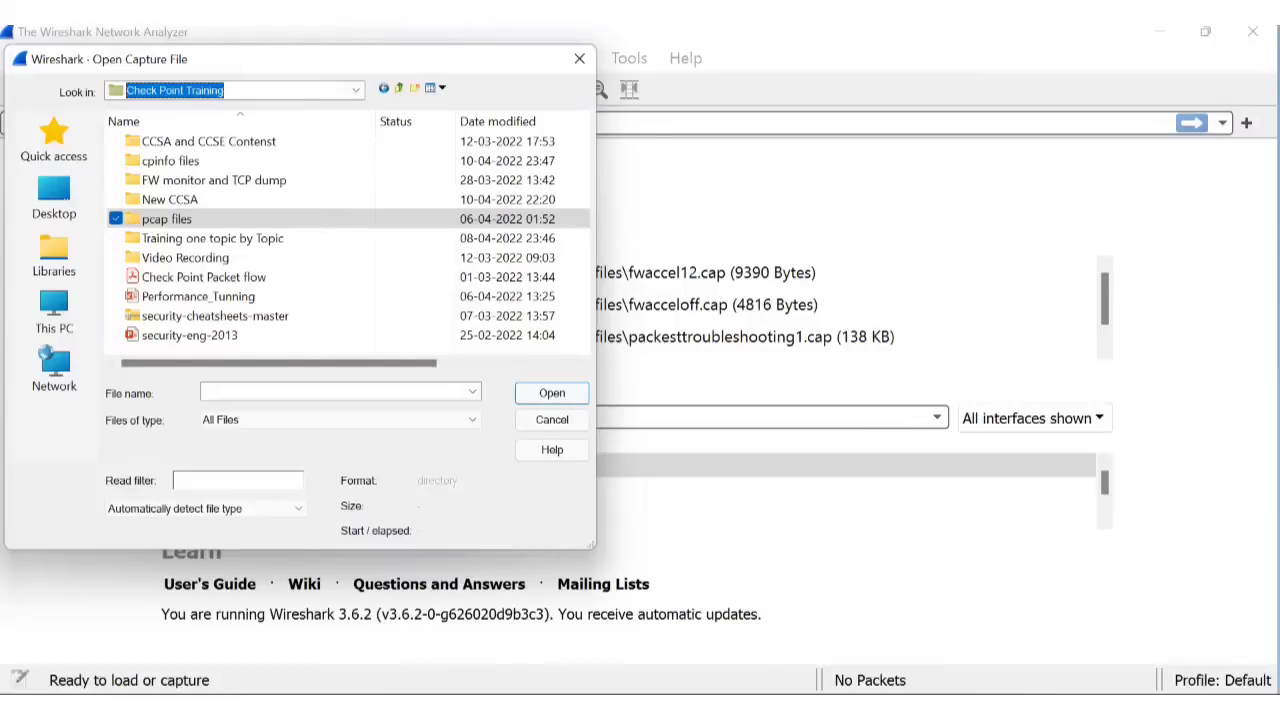
pyautogui.click(910, 708)
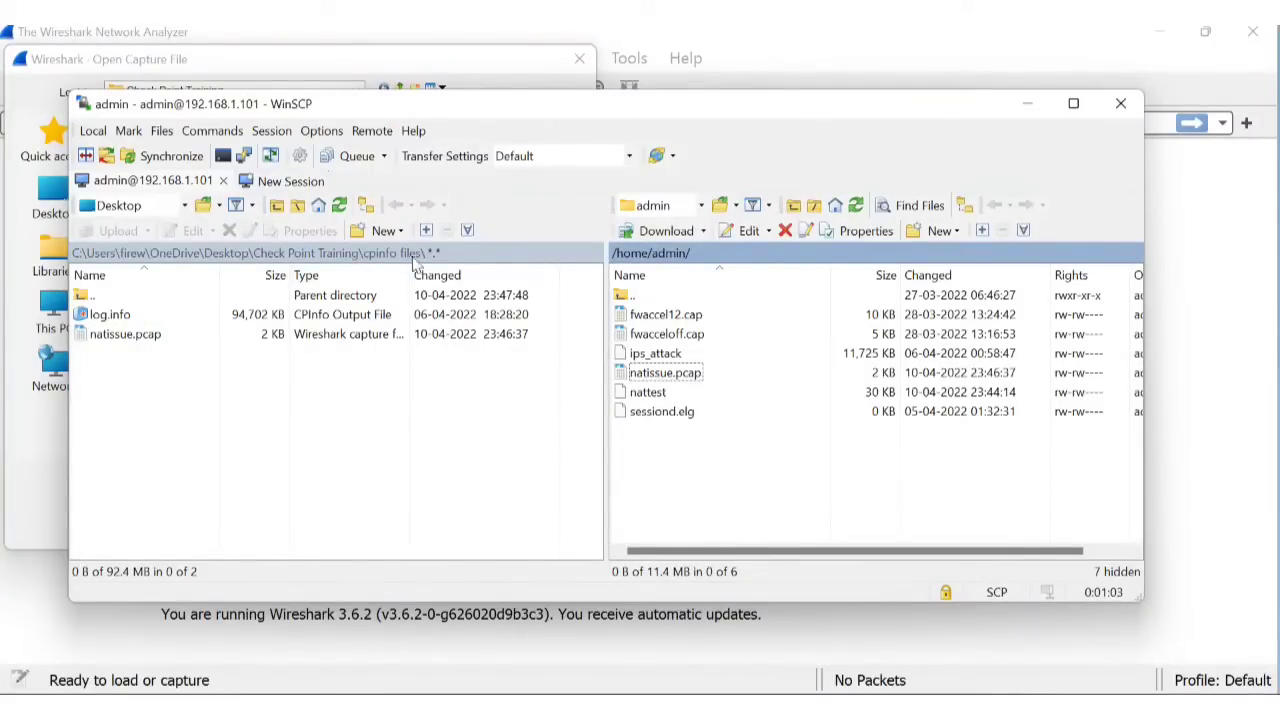
# Copy natissue.pcap from the gateway pane into WinSCP's local Check Point Training folder.
pyautogui.click(1029, 105)
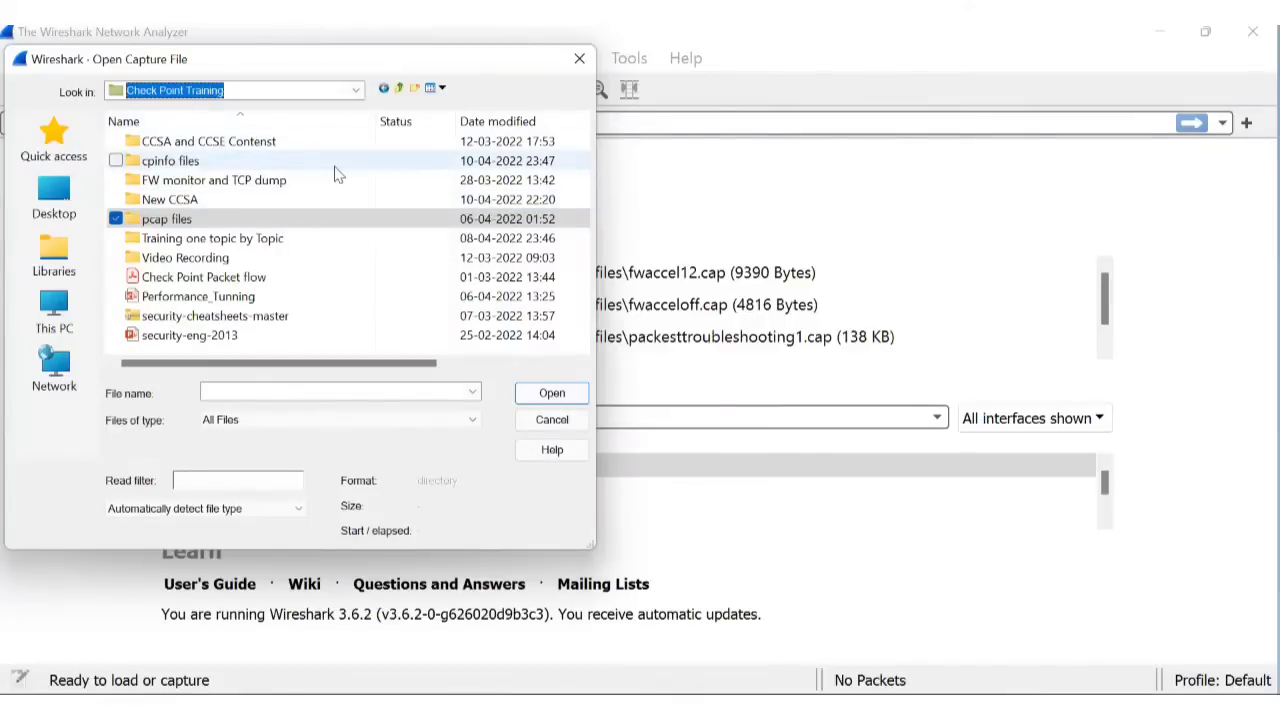
pyautogui.doubleClick(216, 222)
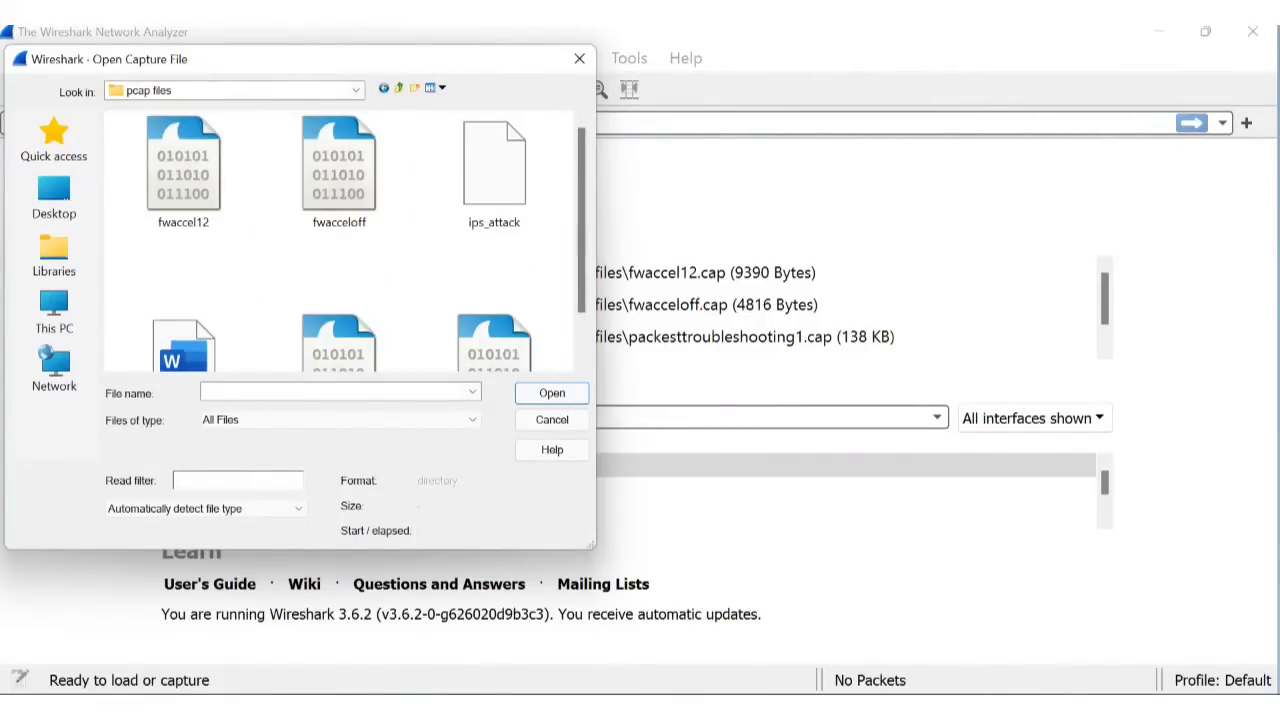
pyautogui.click(690, 708)
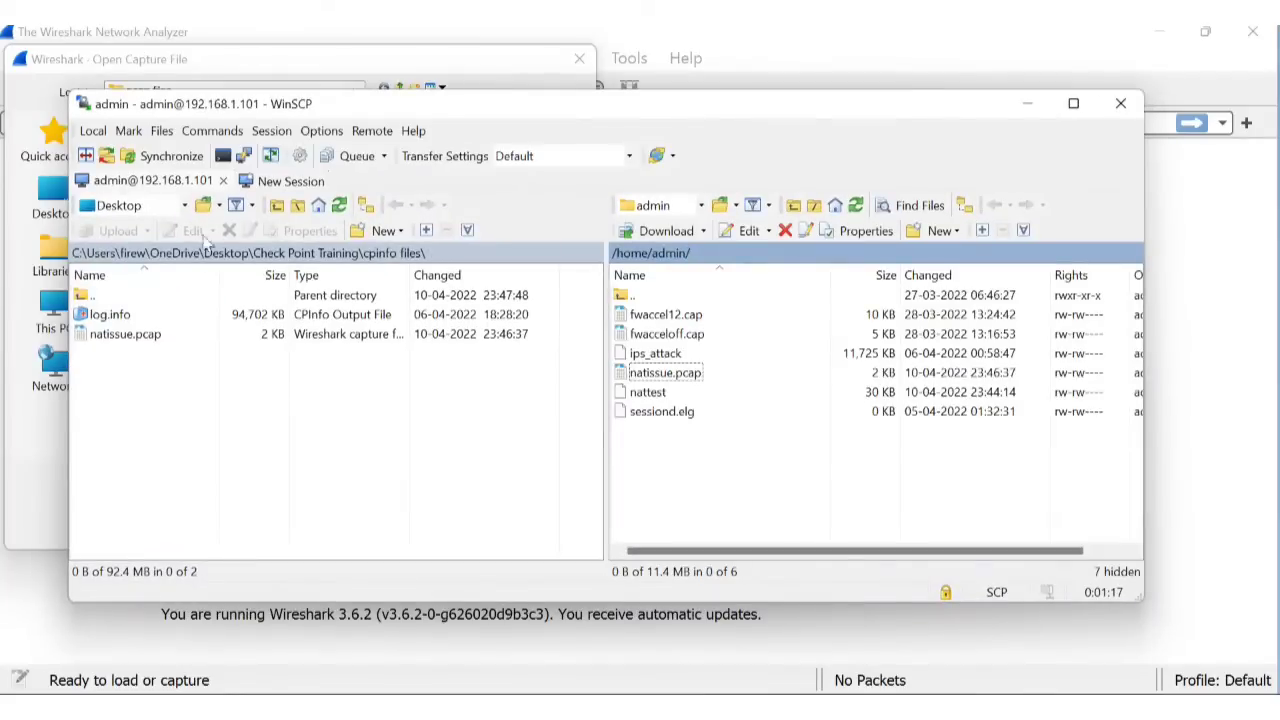
pyautogui.click(287, 255)
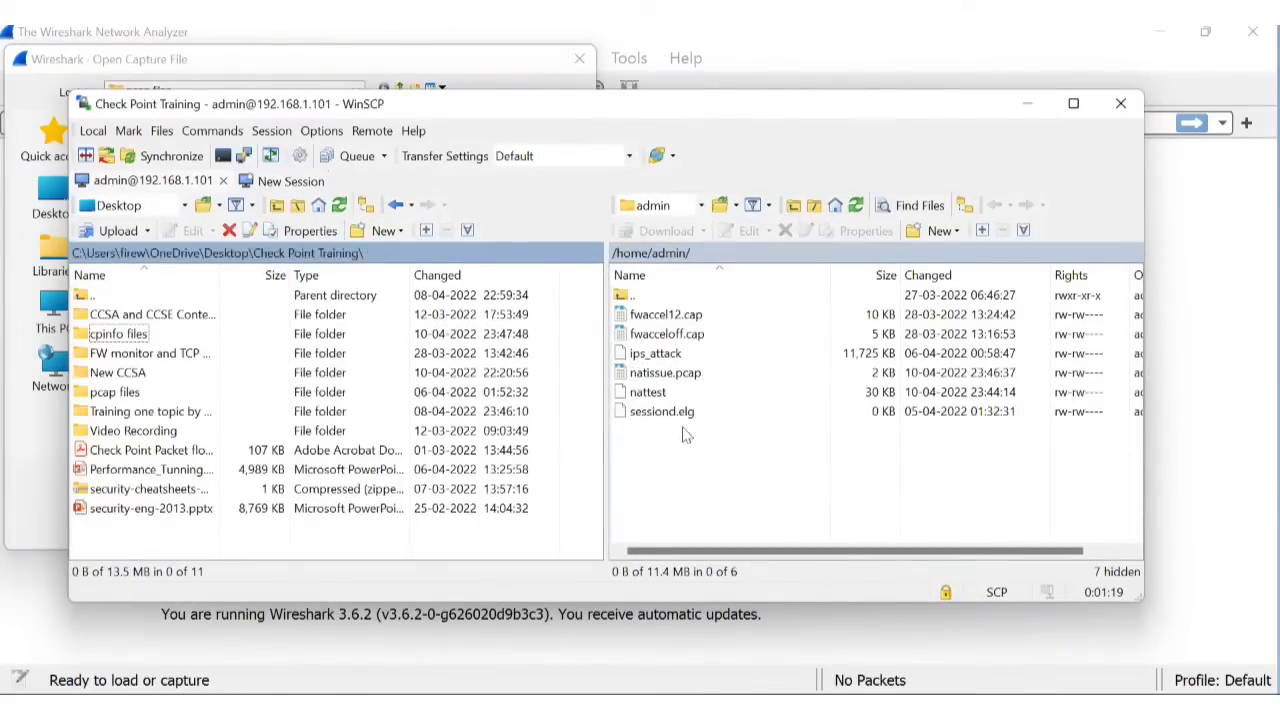
pyautogui.click(712, 371)
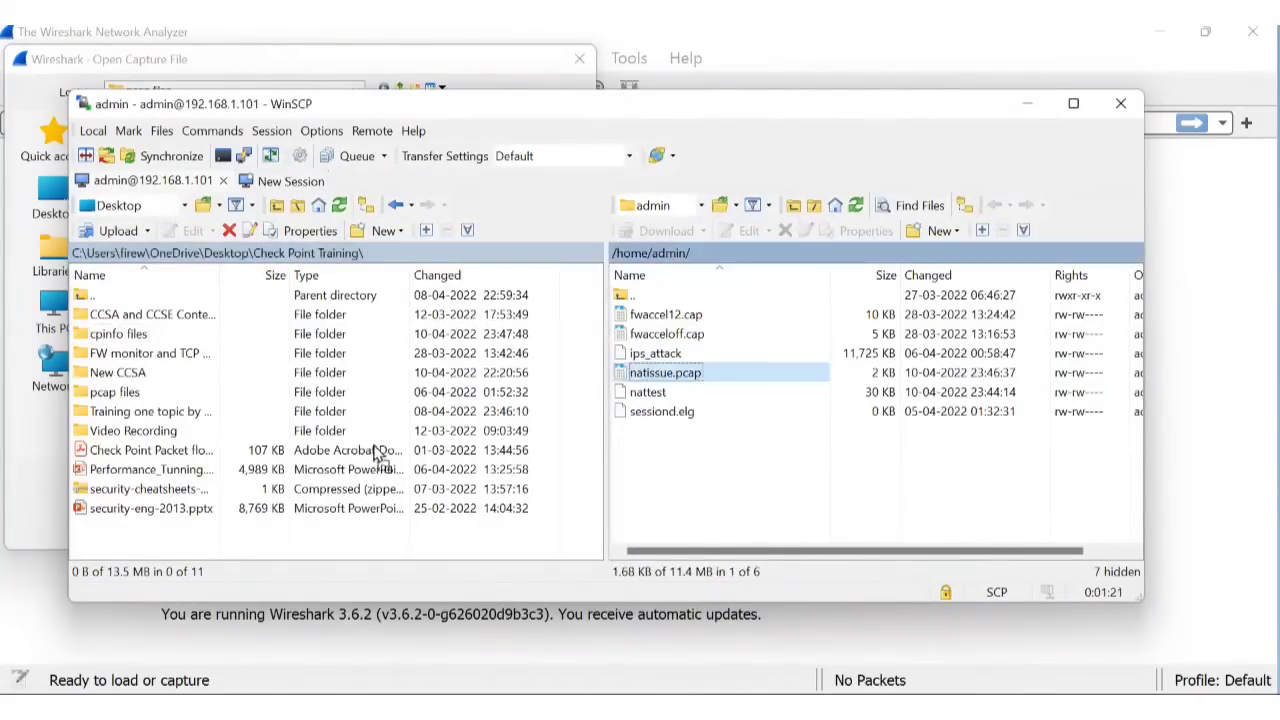
pyautogui.moveTo(237, 536); pyautogui.dragTo(237, 536)
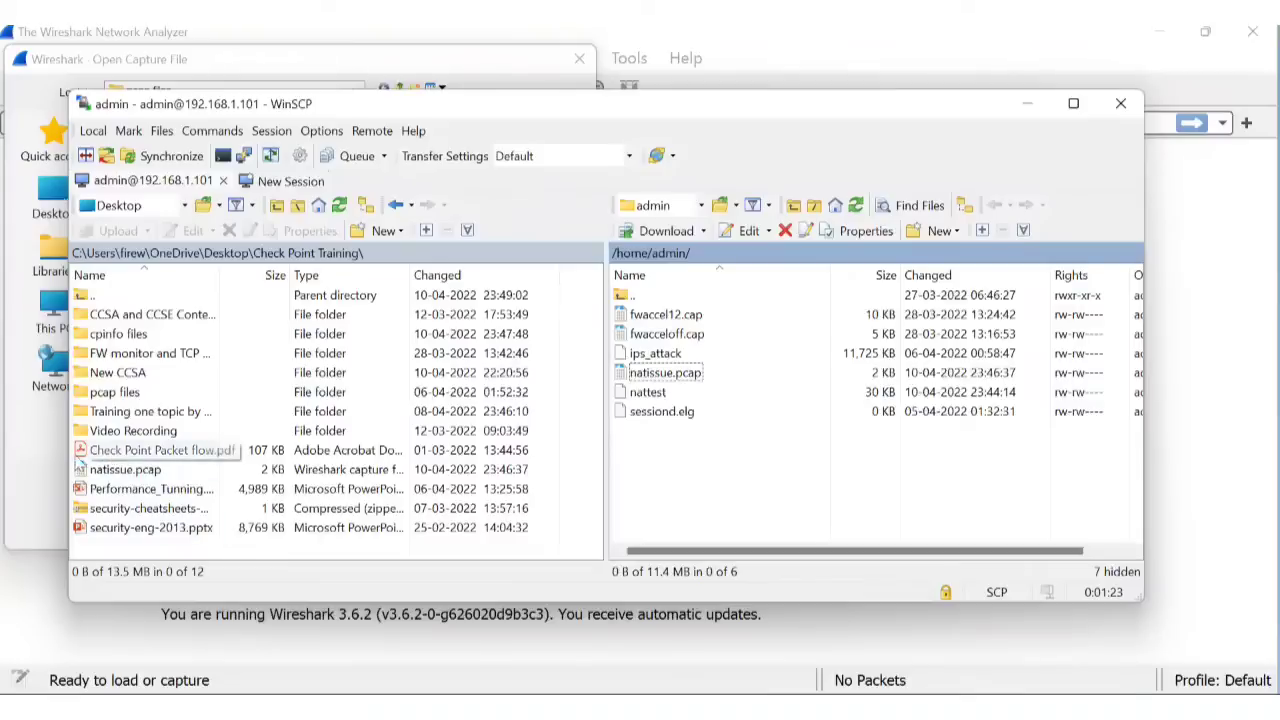
# Open natissue.pcap from Check Point Training, listing 16 ICMP pings to 8.8.8.8 and redirects.
pyautogui.click(28, 452)
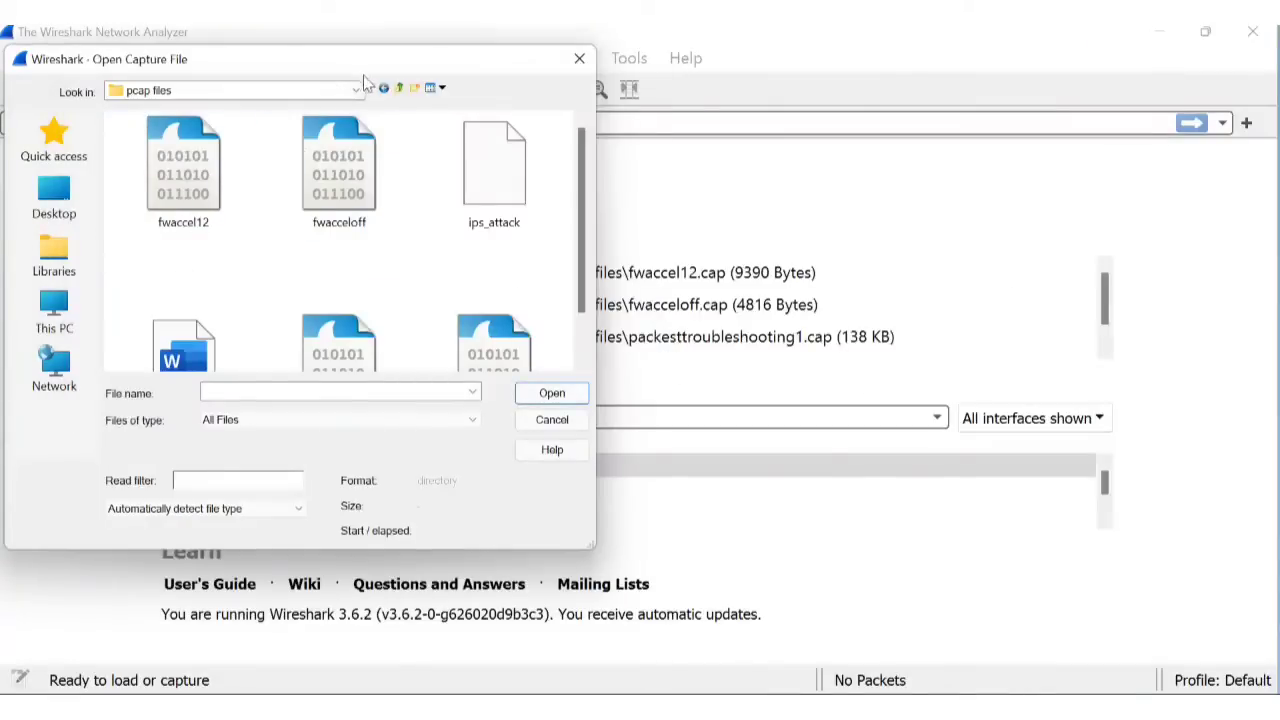
pyautogui.click(390, 88)
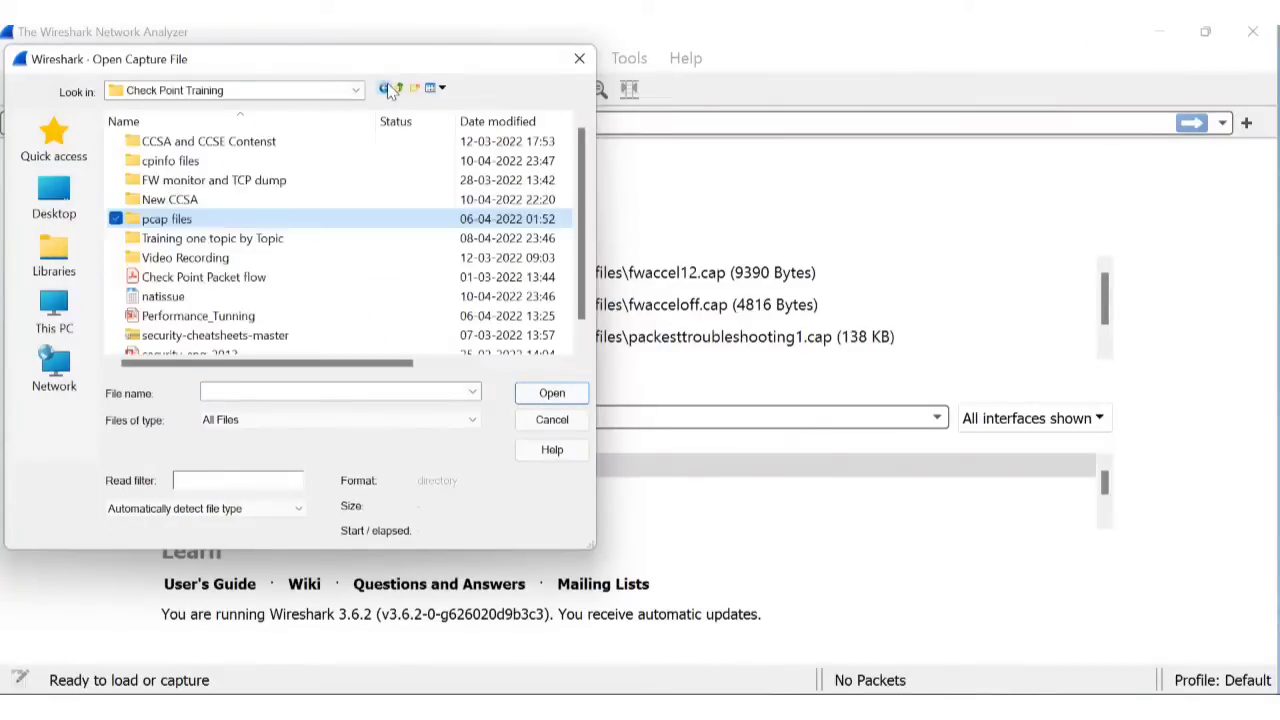
pyautogui.click(203, 260)
pyautogui.click(163, 296)
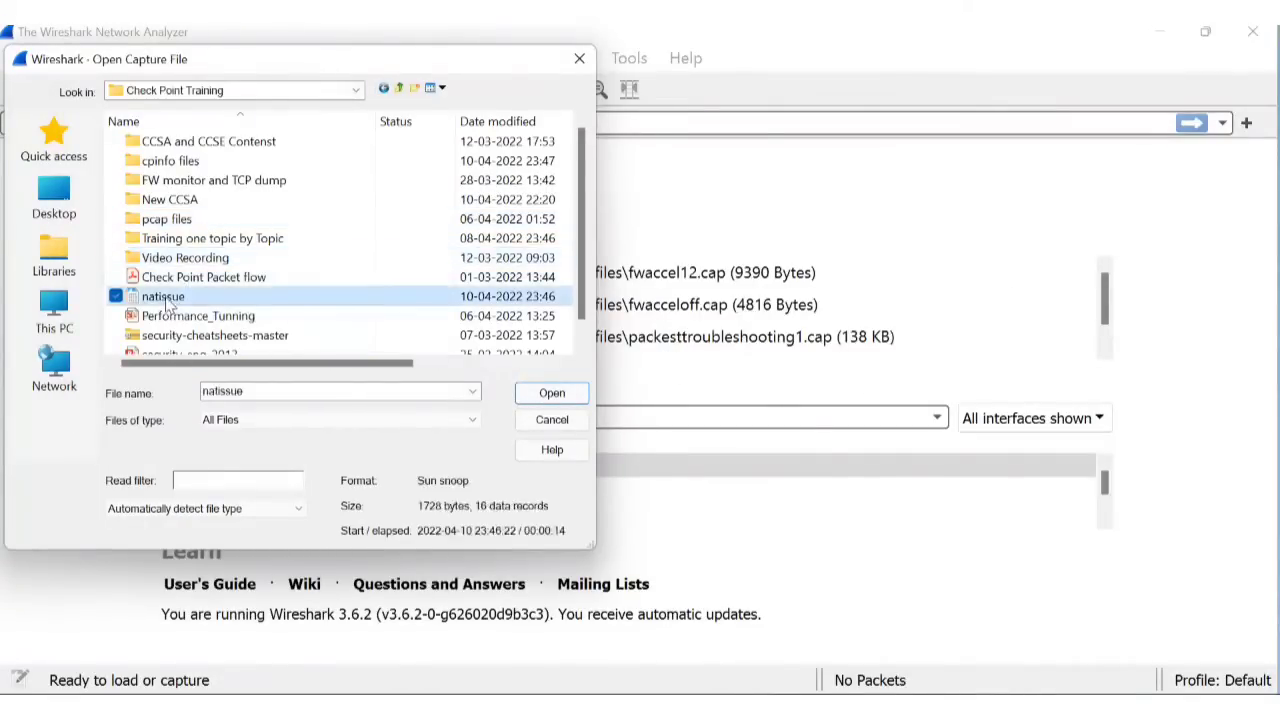
pyautogui.click(552, 393)
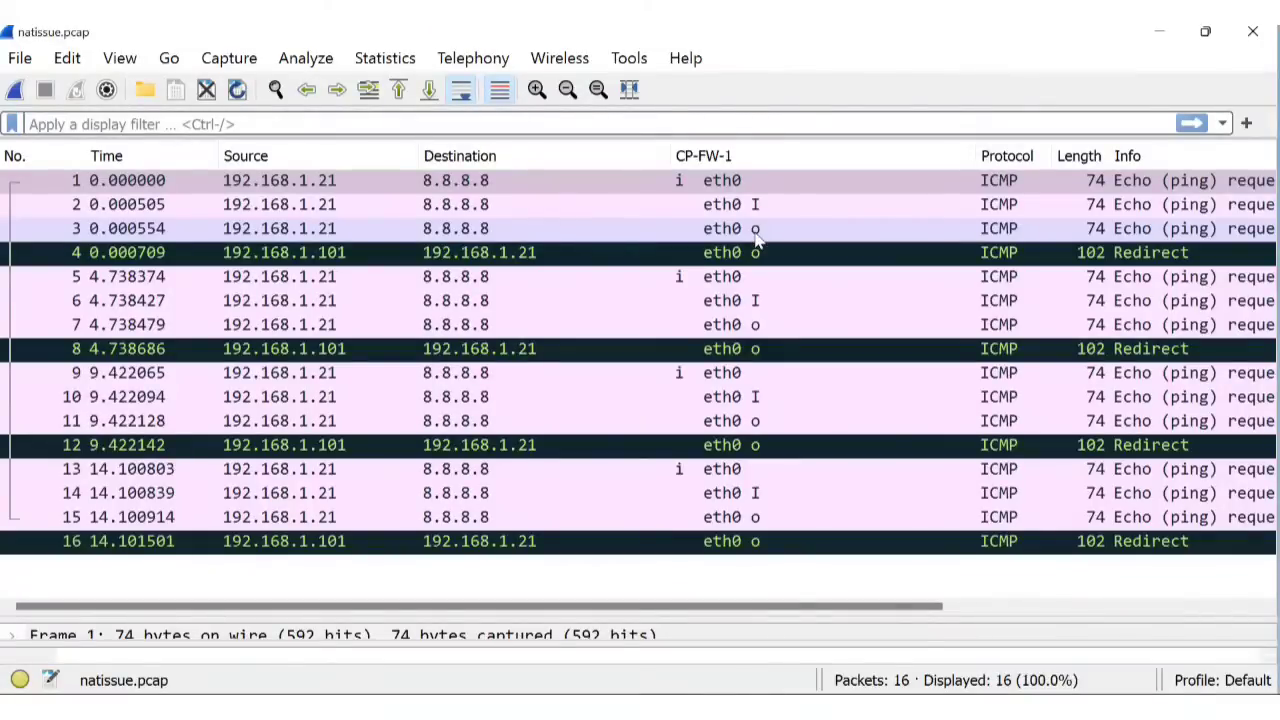
# Open packet 3 (192.168.1.21 to 8.8.8.8) in a separate packet window.
pyautogui.hscroll(5, 756, 238)
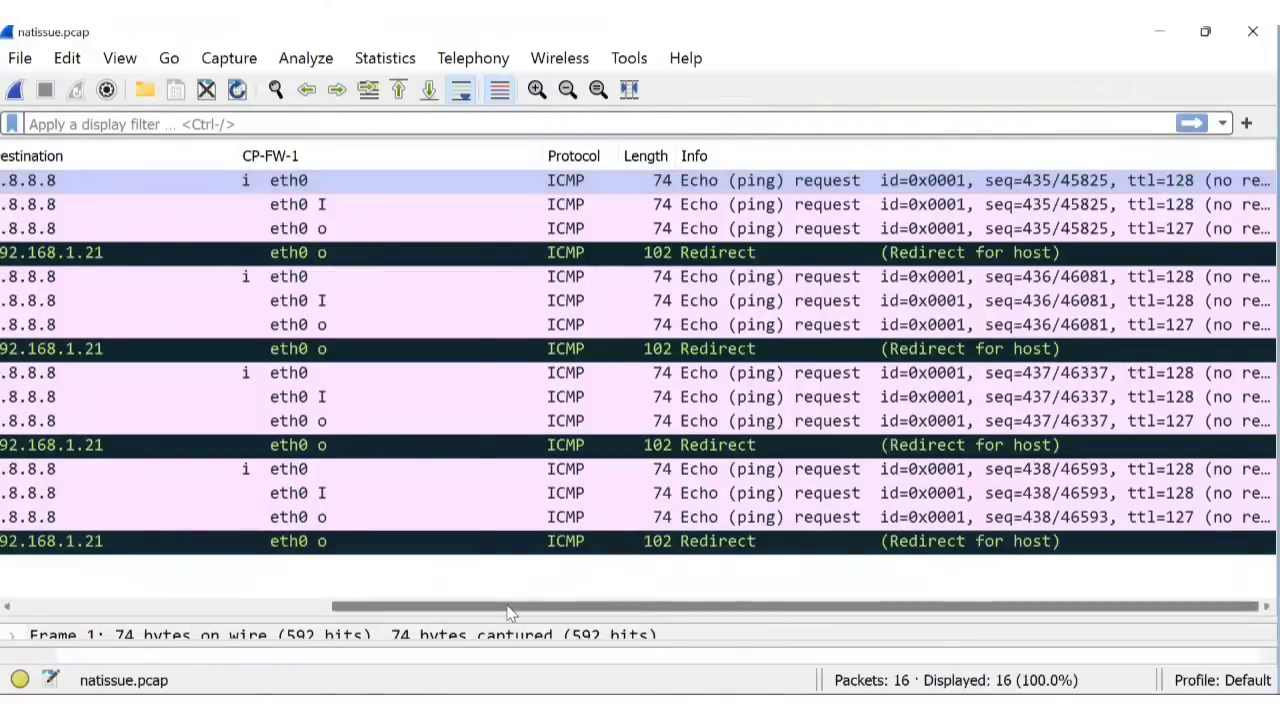
pyautogui.moveTo(509, 606); pyautogui.dragTo(190, 615)
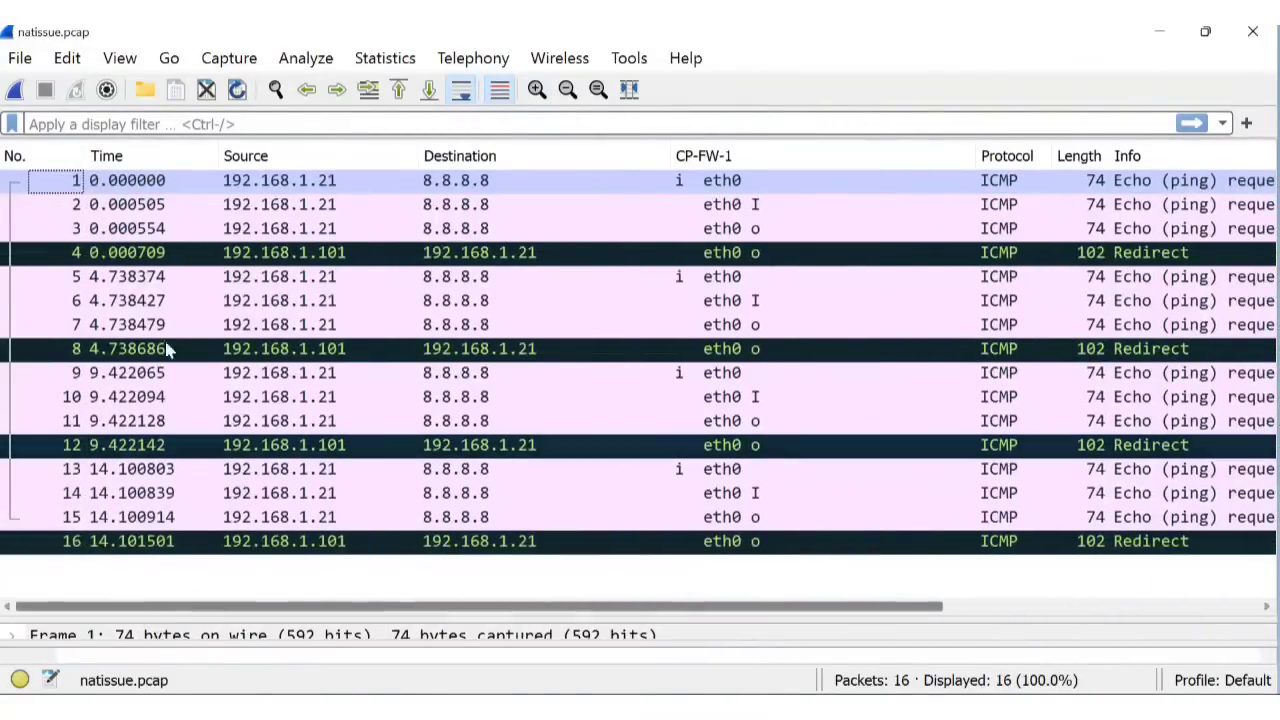
pyautogui.doubleClick(290, 228)
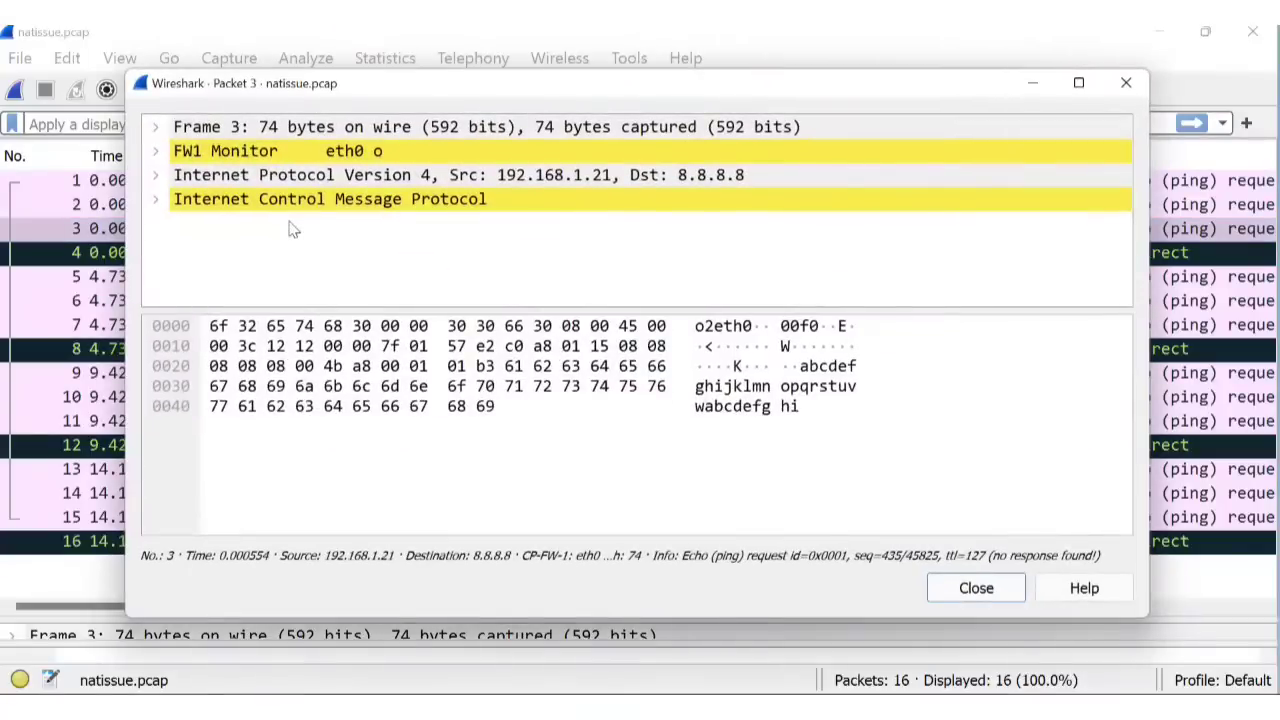
# Expand packet 3's ICMP, IPv4 header and Data payload details.
pyautogui.click(156, 201)
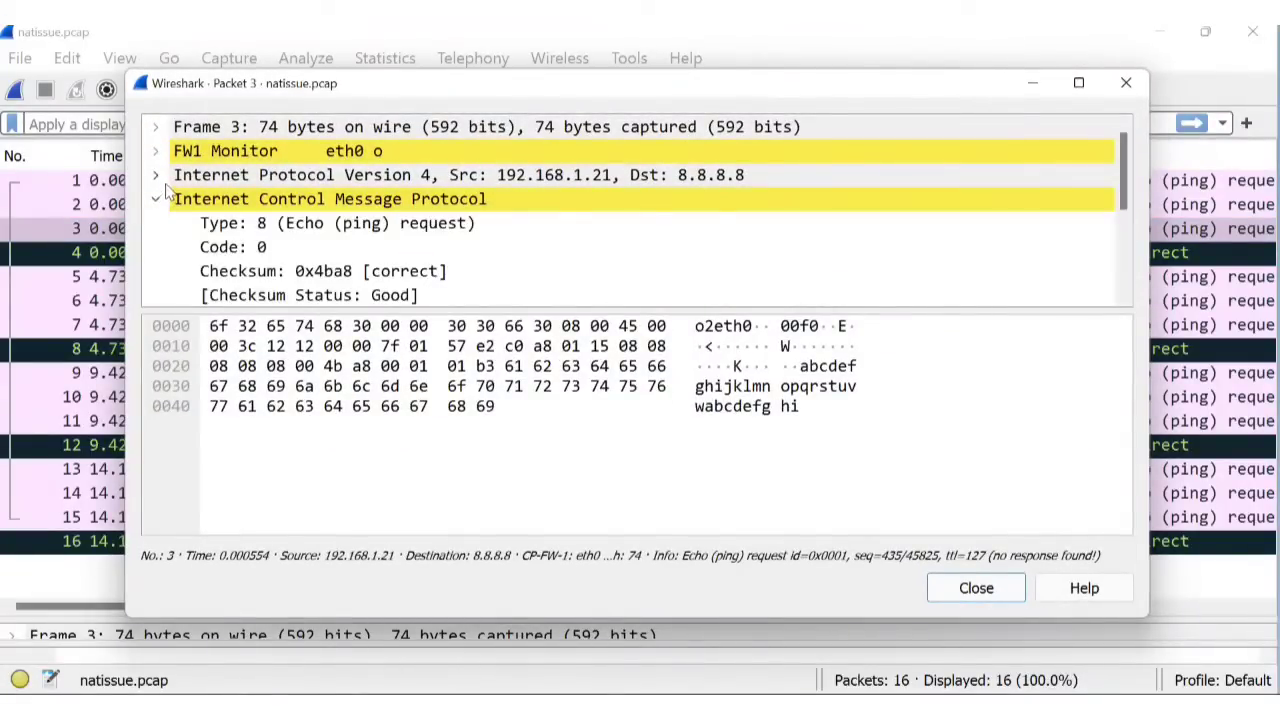
pyautogui.click(155, 175)
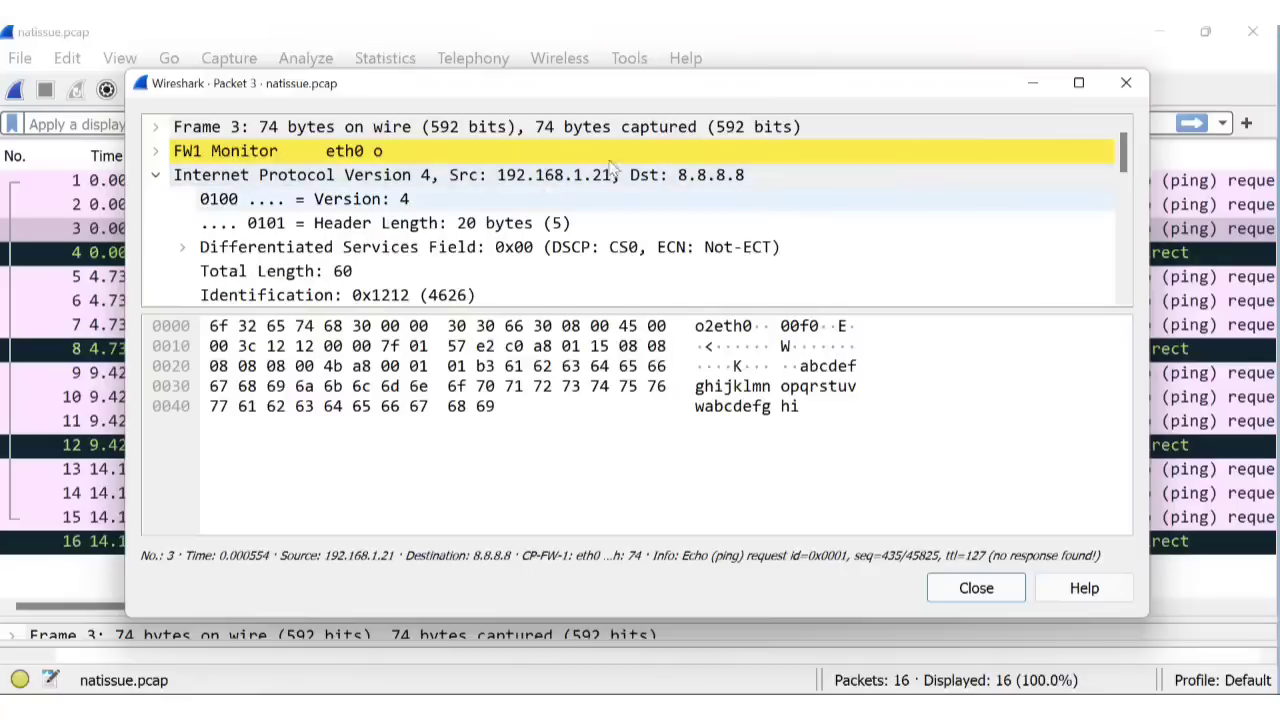
pyautogui.moveTo(1122, 160); pyautogui.dragTo(1133, 290)
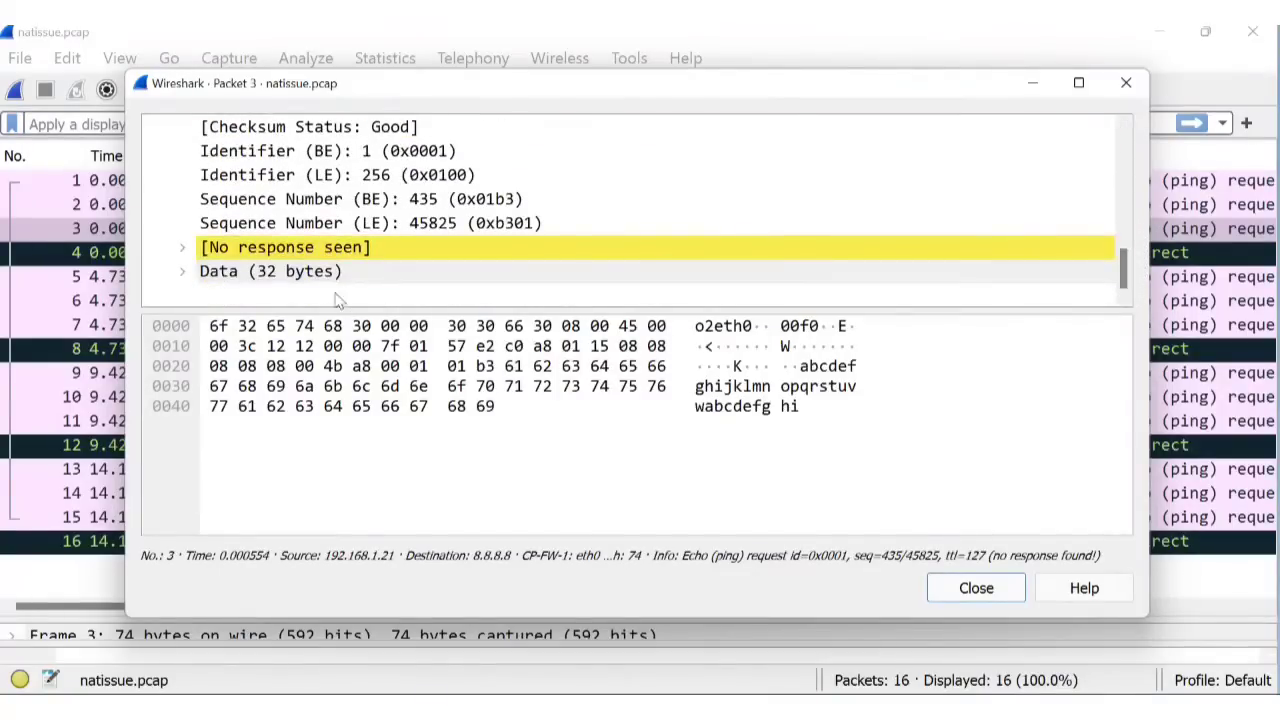
pyautogui.click(183, 272)
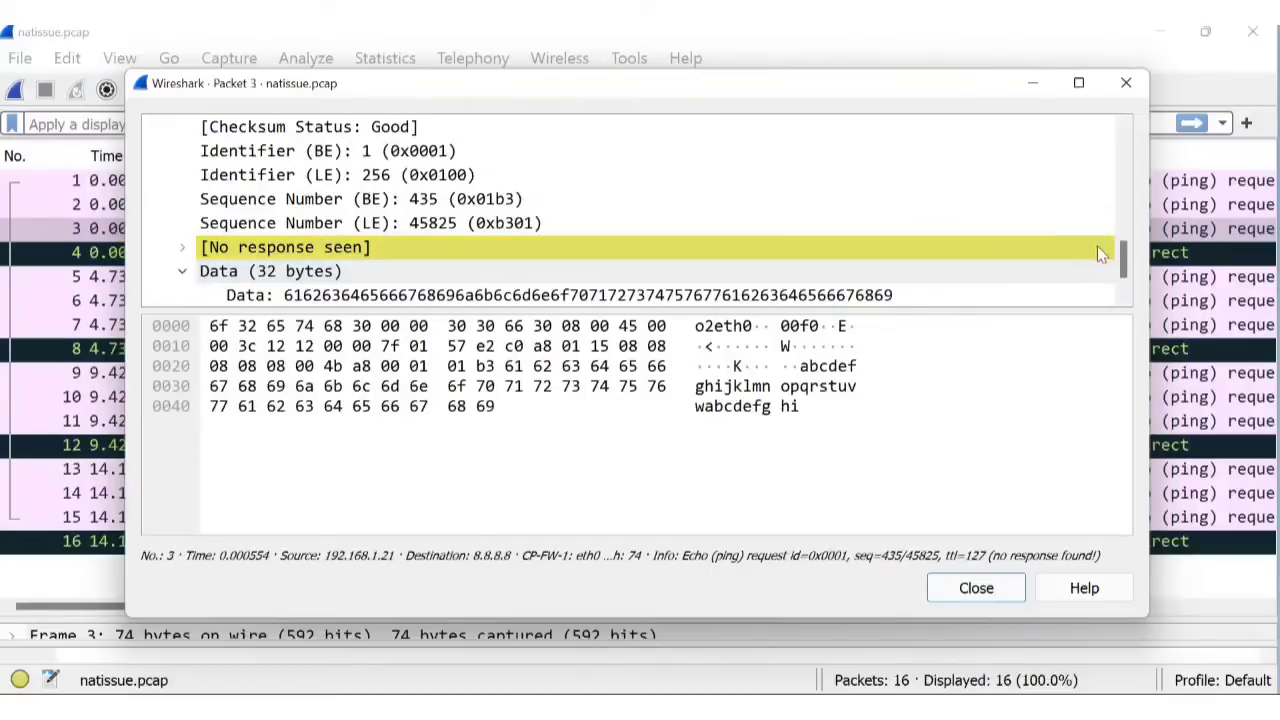
pyautogui.moveTo(1125, 268); pyautogui.dragTo(1192, 125)
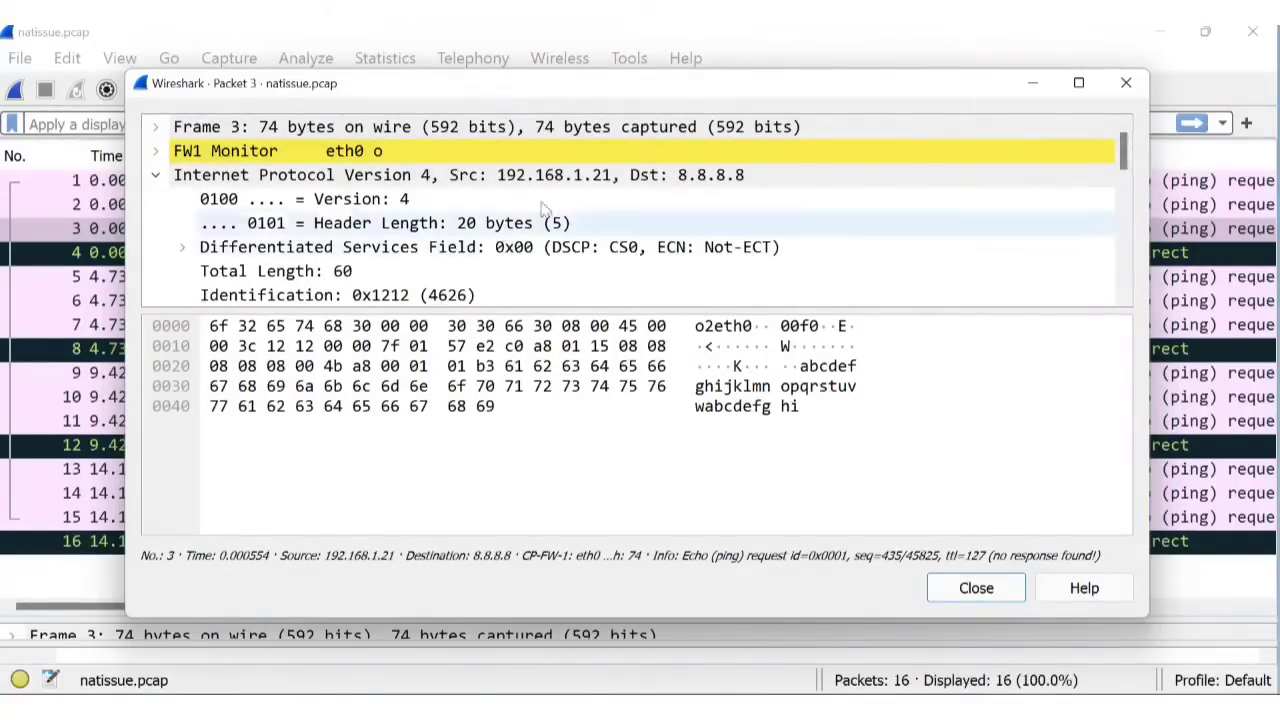
# Expand the FW1 Monitor, eth0 interface and Frame 3 details.
pyautogui.click(154, 156)
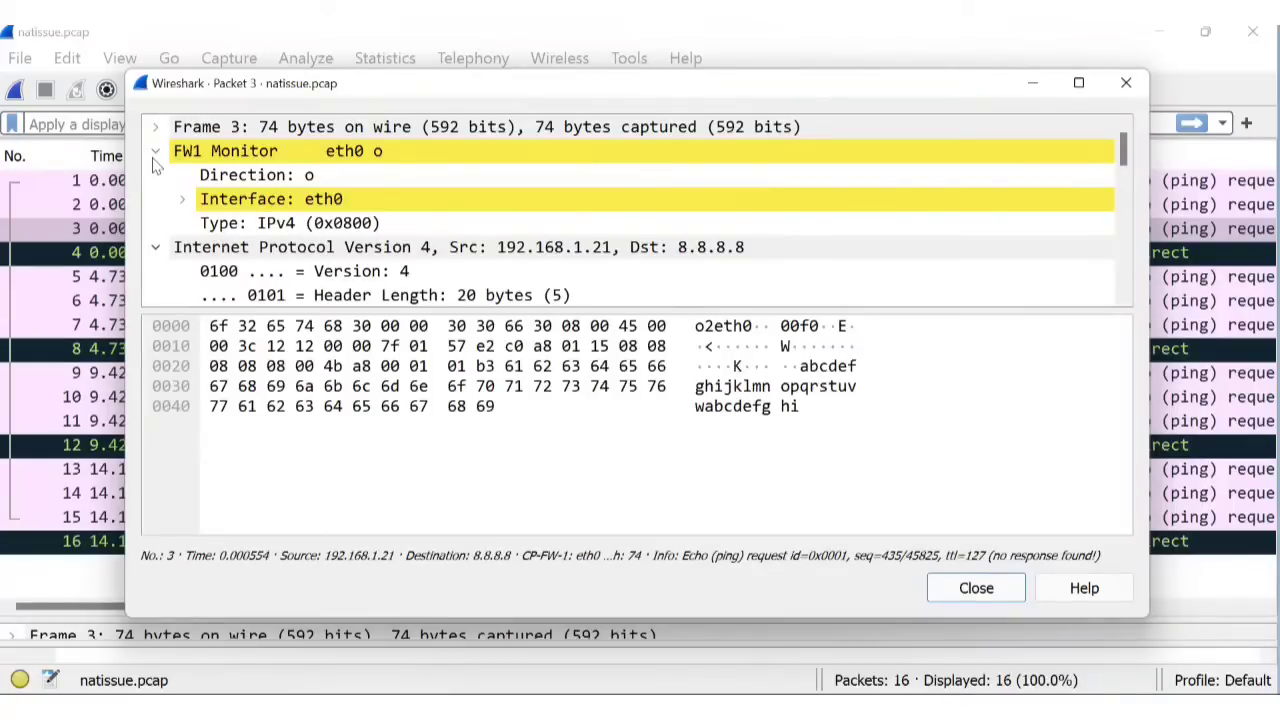
pyautogui.click(182, 201)
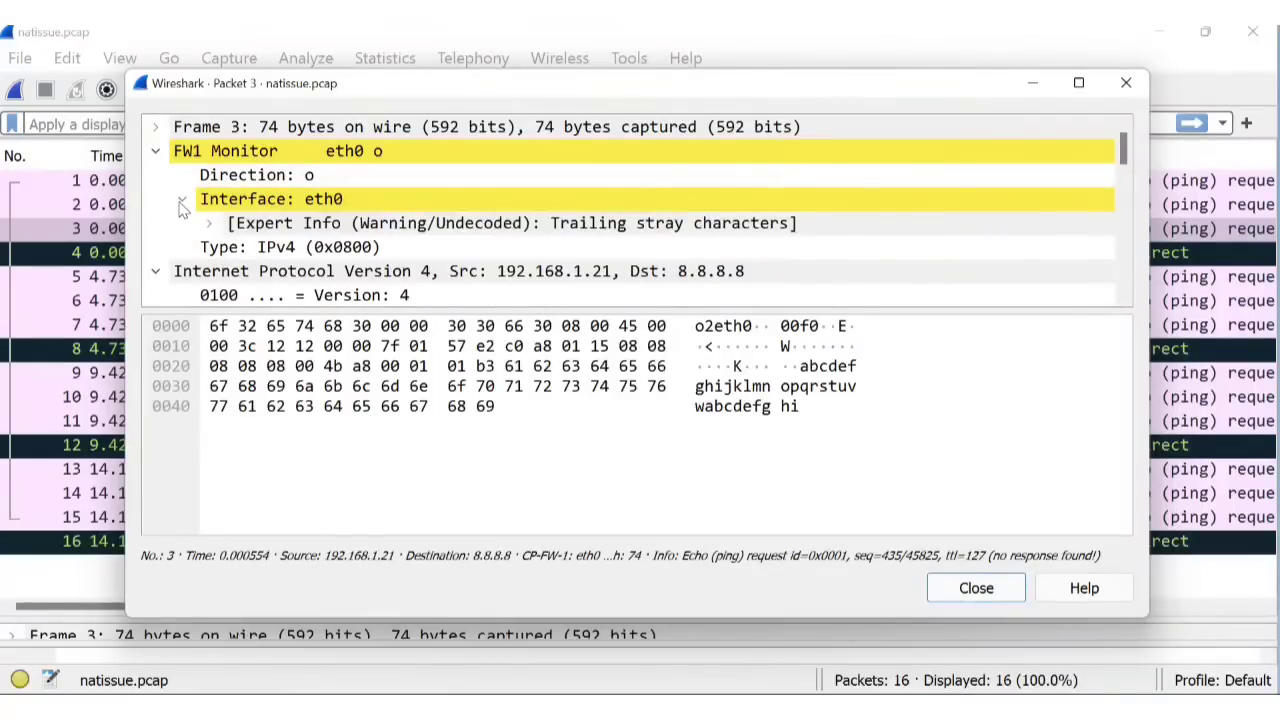
pyautogui.click(156, 129)
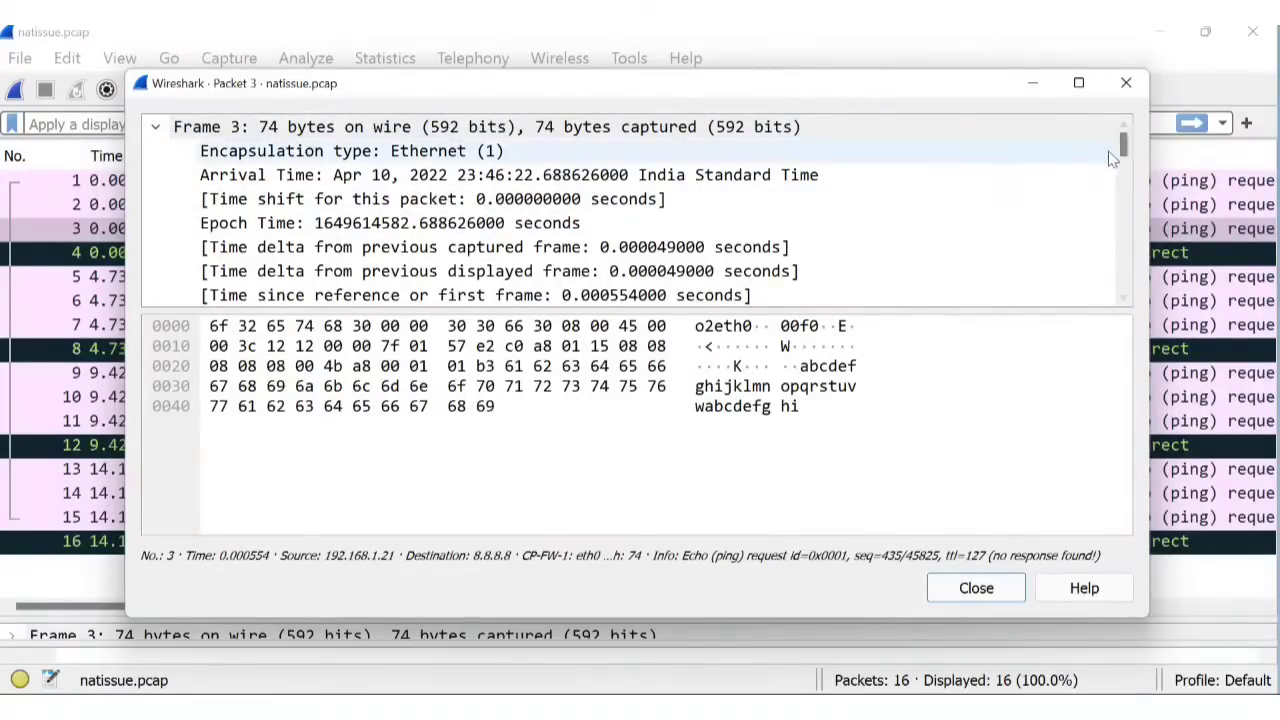
pyautogui.moveTo(1123, 148); pyautogui.dragTo(1130, 208)
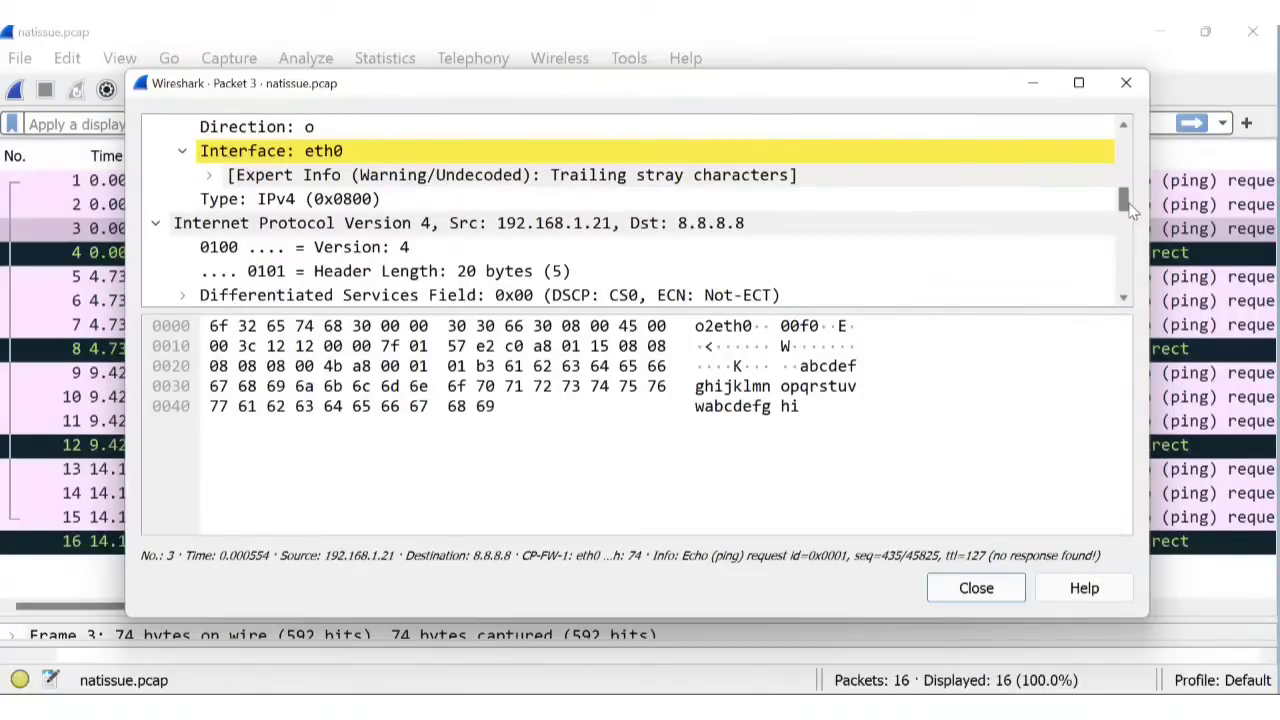
pyautogui.moveTo(1130, 209); pyautogui.dragTo(1130, 222)
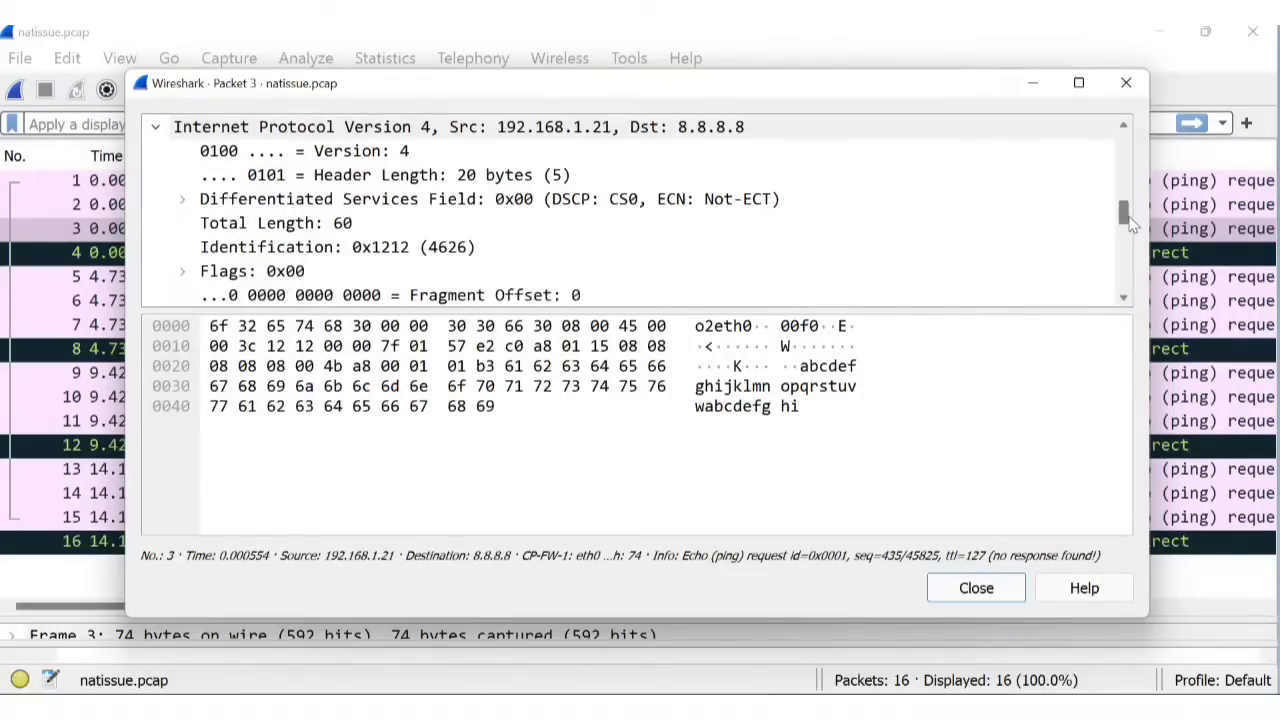
# Check the Differentiated Services byte and expand the 'No response seen to ICMP request' warning and 32-byte Data.
pyautogui.click(179, 203)
pyautogui.click(180, 203)
pyautogui.click(346, 198)
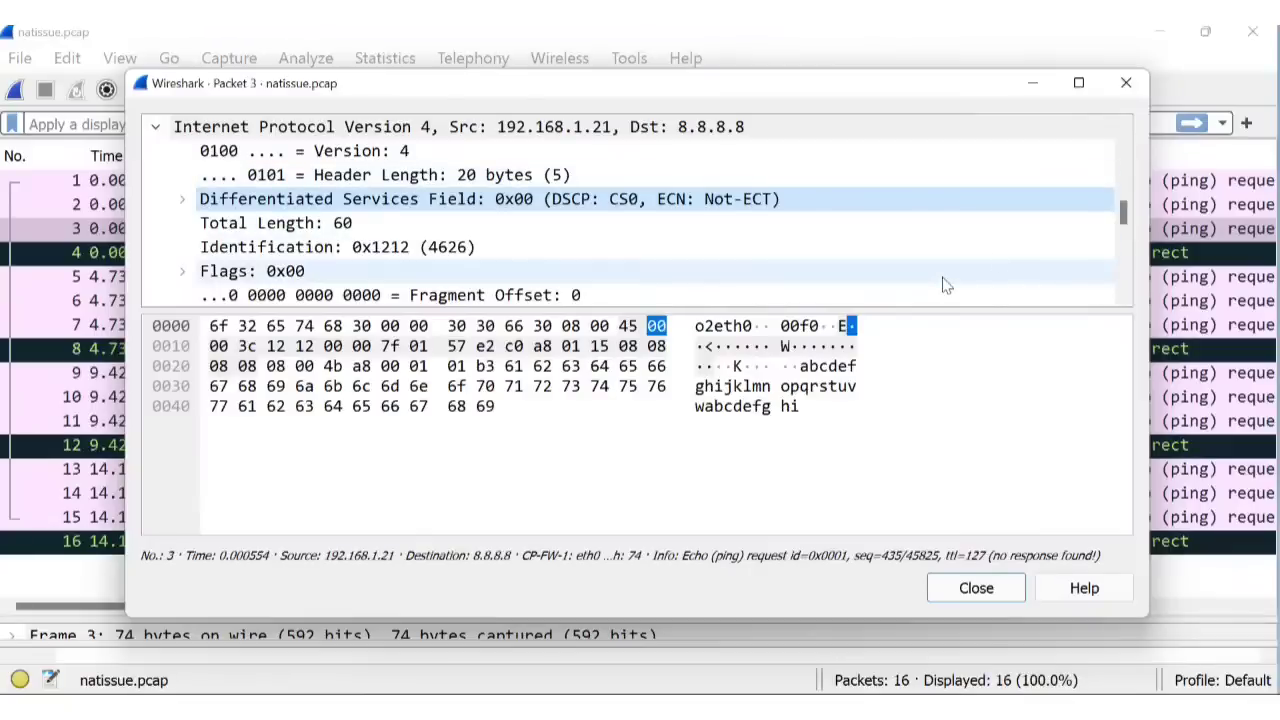
pyautogui.moveTo(1123, 208); pyautogui.dragTo(1128, 248)
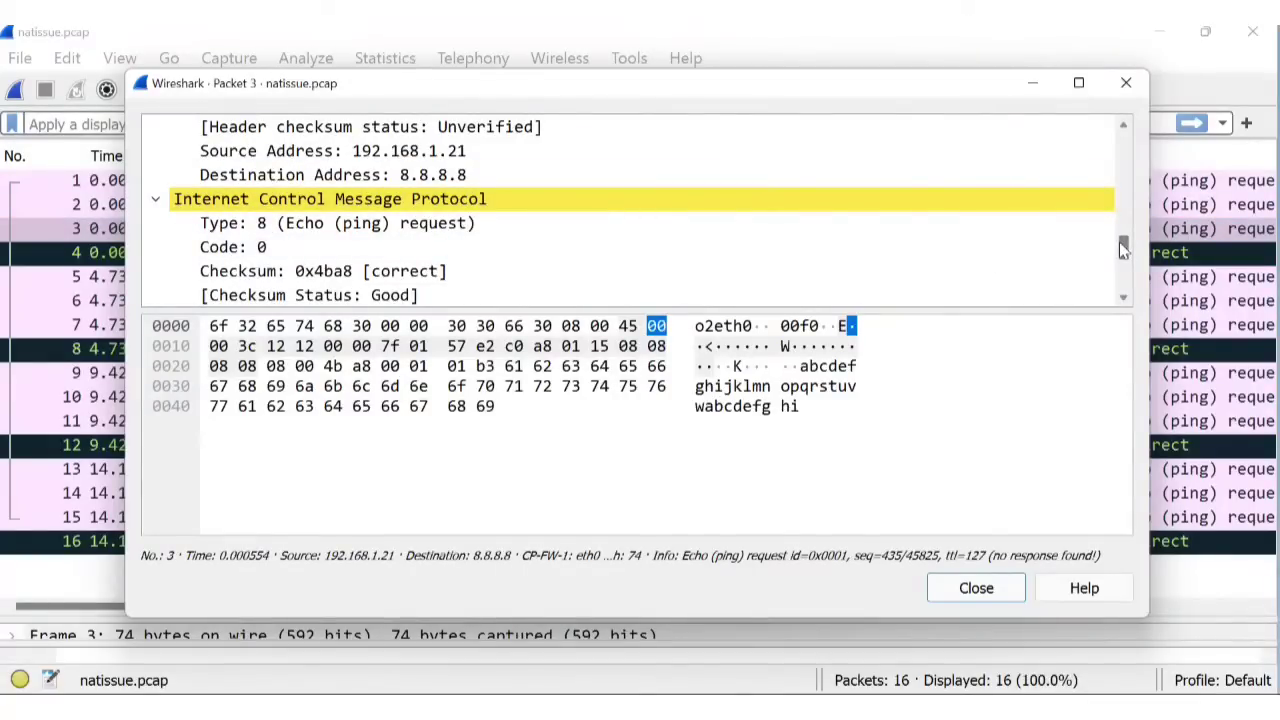
pyautogui.moveTo(1124, 248); pyautogui.dragTo(1124, 272)
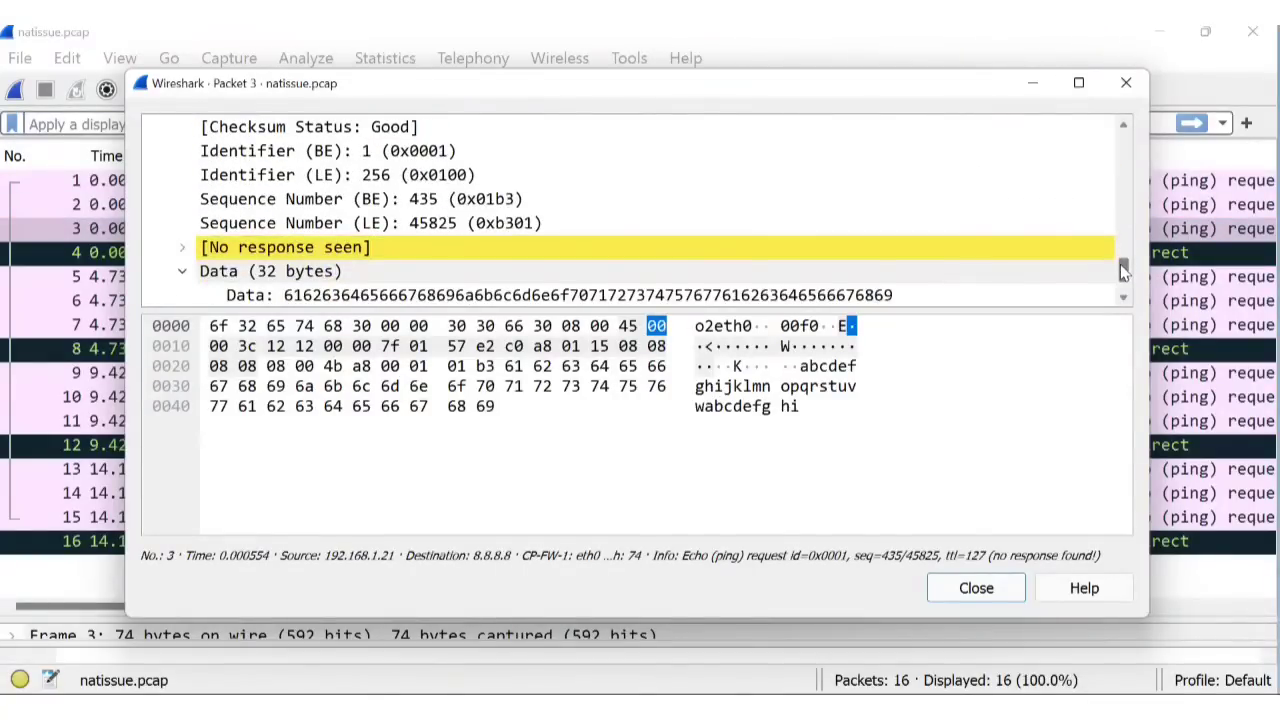
pyautogui.click(184, 249)
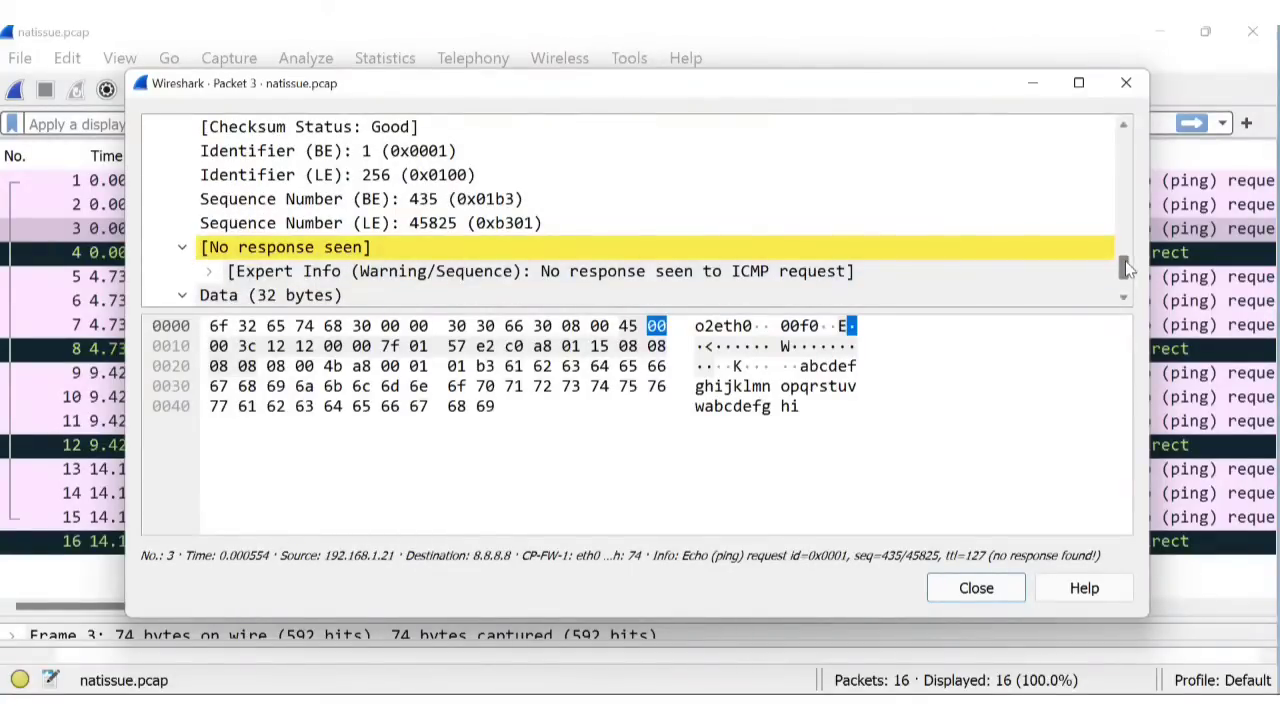
pyautogui.moveTo(1127, 265); pyautogui.dragTo(1127, 281)
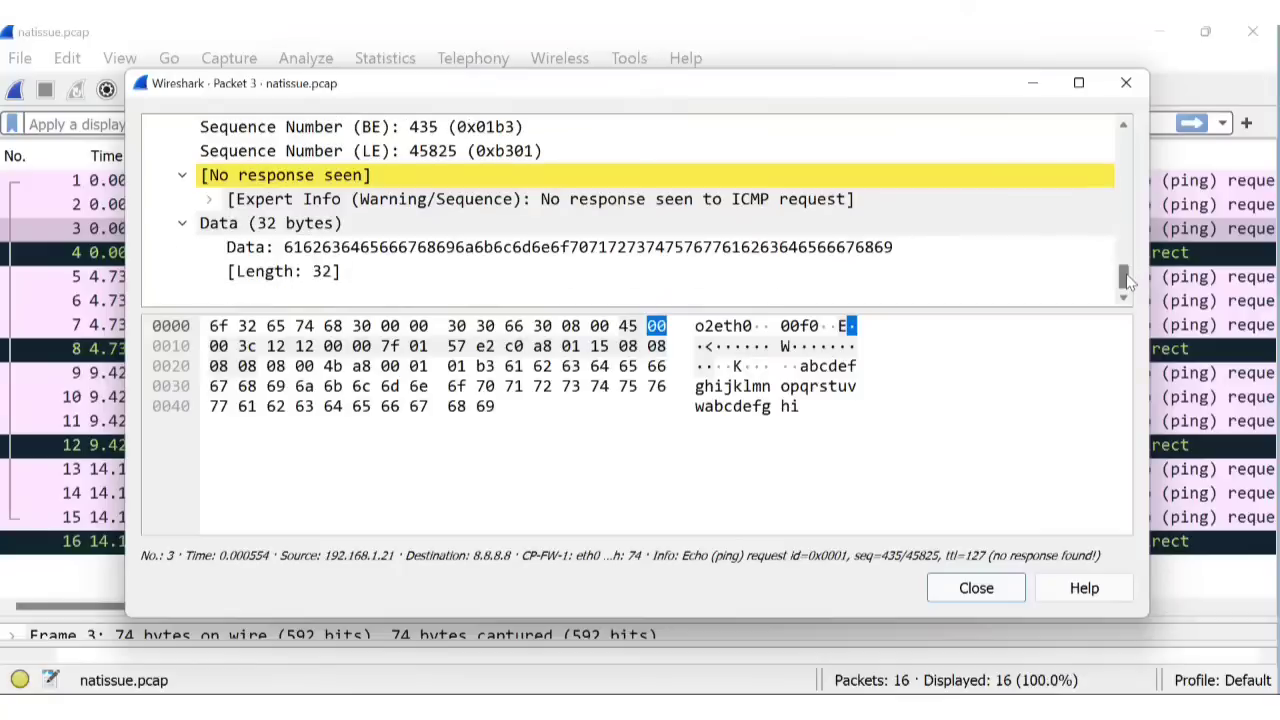
pyautogui.click(179, 226)
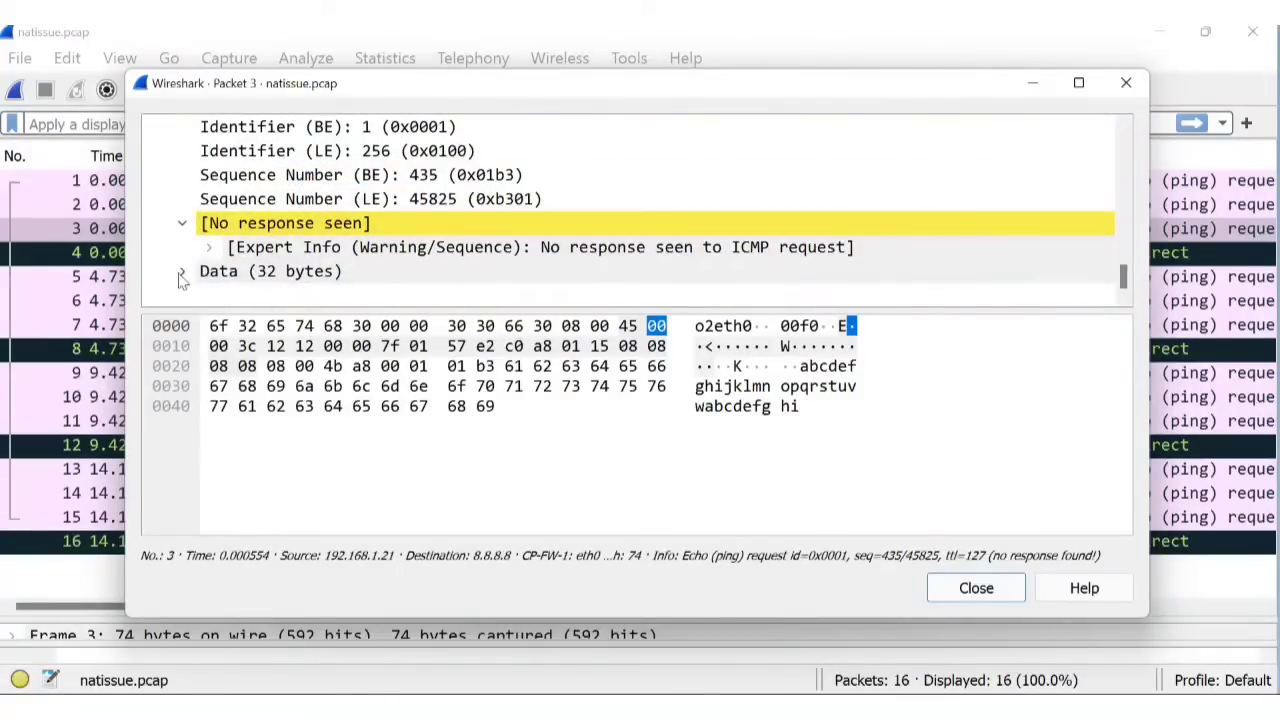
pyautogui.click(183, 271)
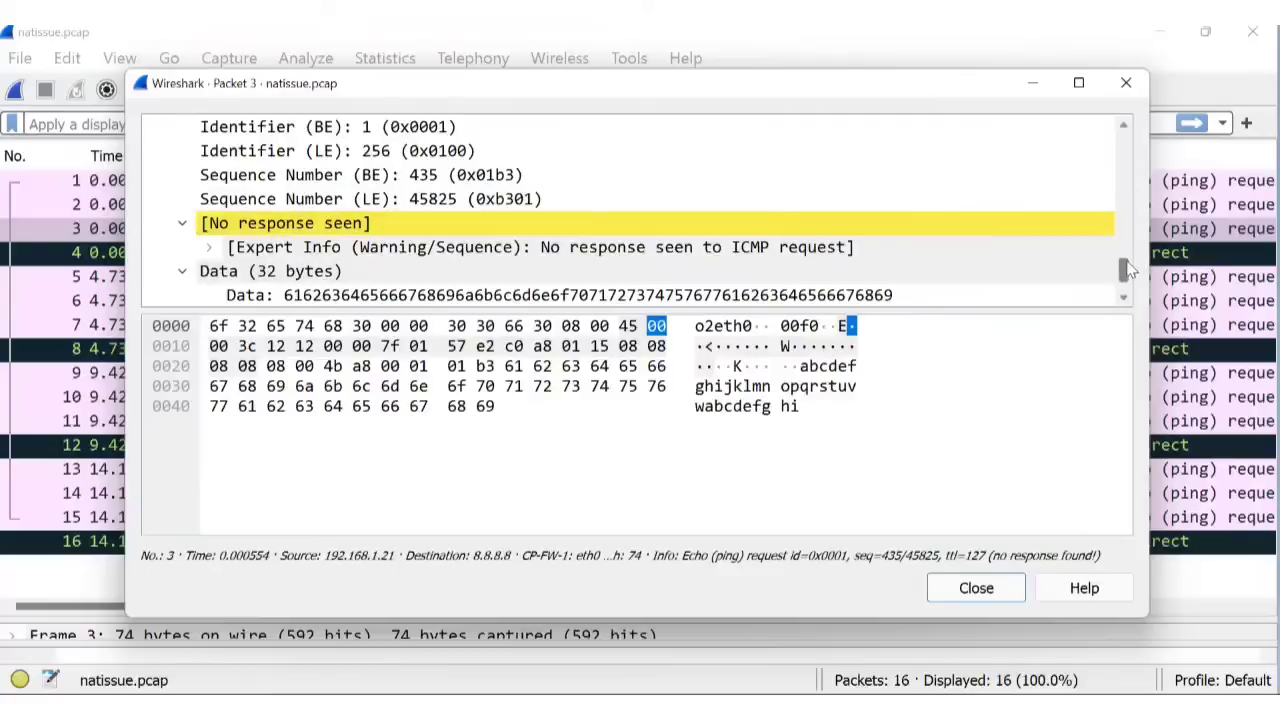
pyautogui.moveTo(1126, 277); pyautogui.dragTo(1127, 287)
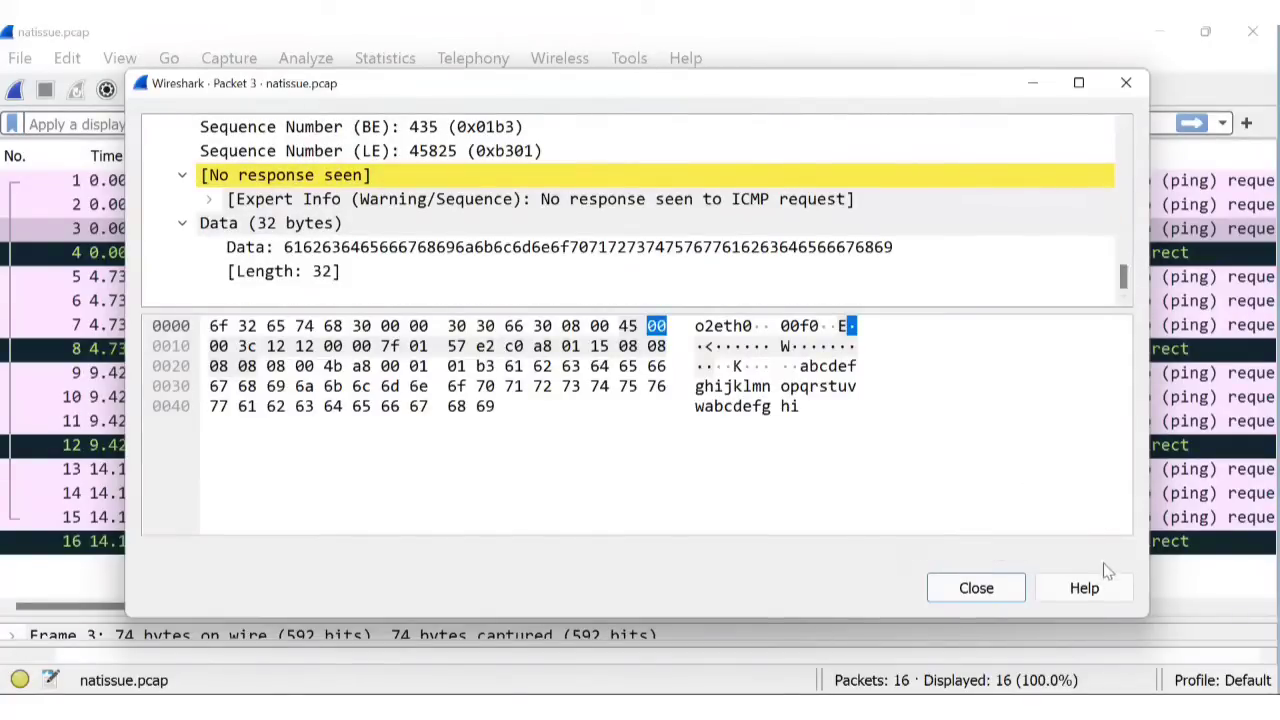
# Close the packet 3 window and inspect packets 1 and 3 with their CP-FW-1 inspection points.
pyautogui.click(976, 590)
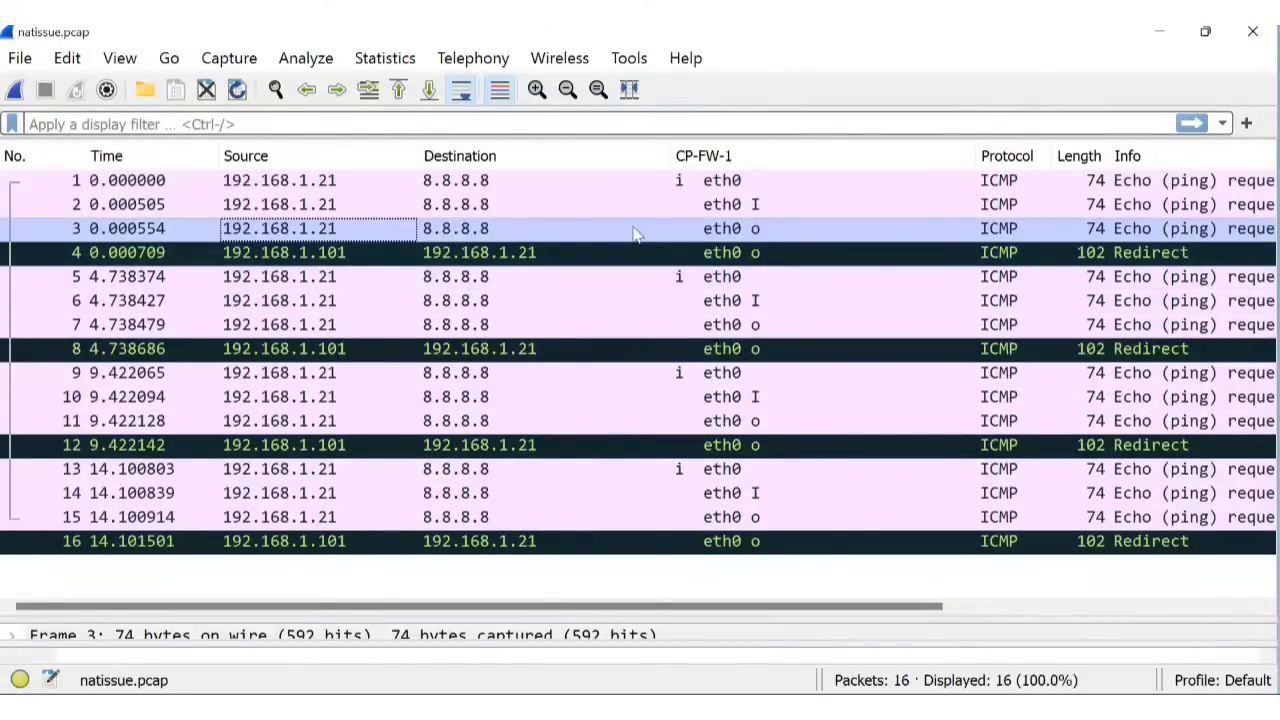
pyautogui.click(681, 185)
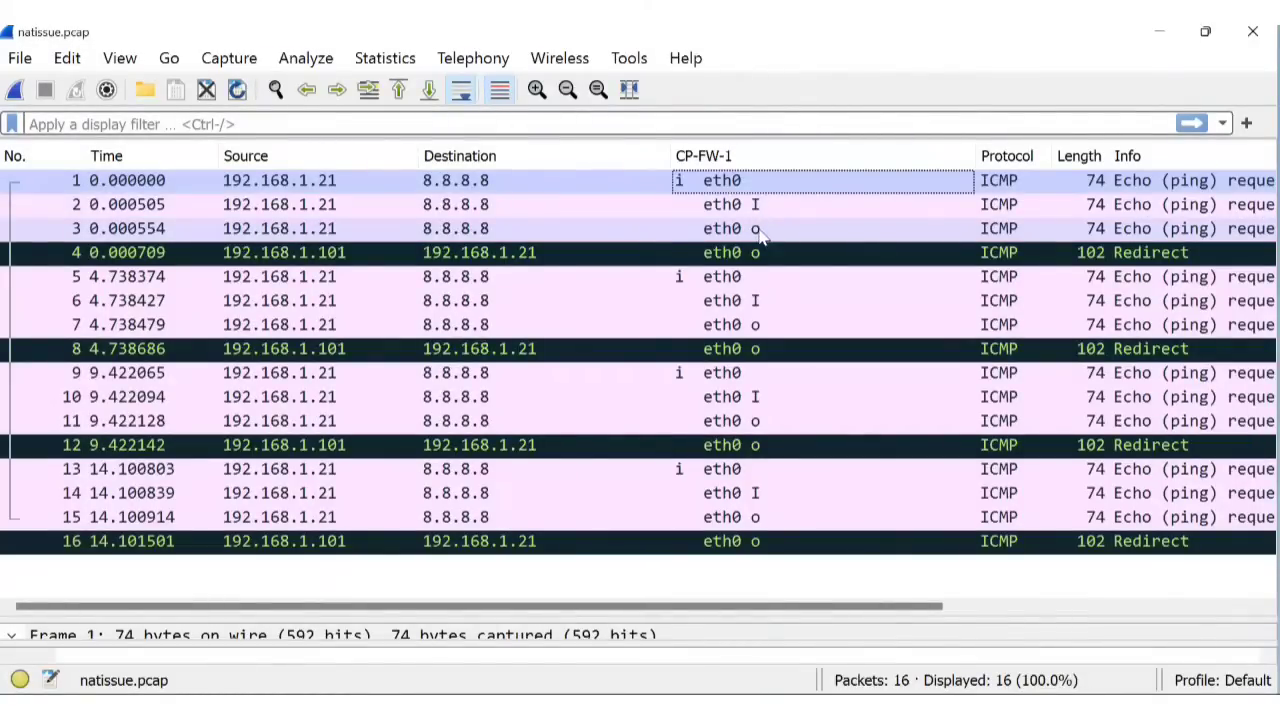
pyautogui.click(760, 232)
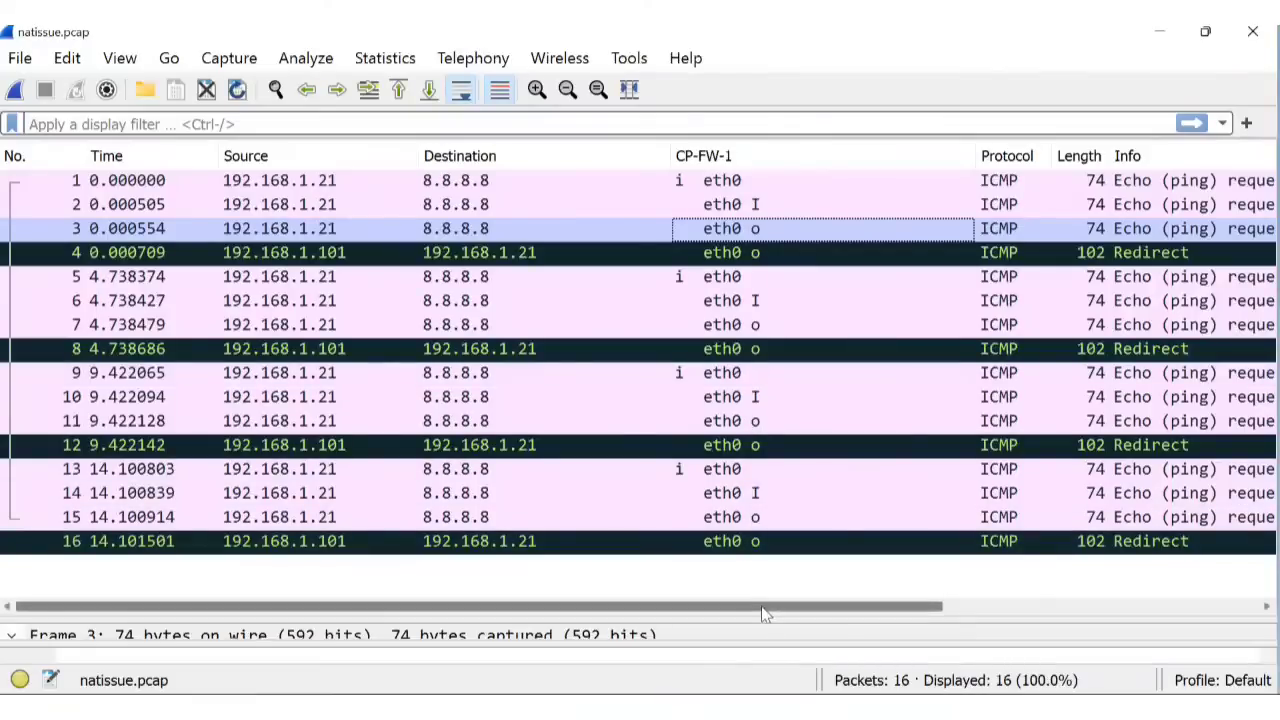
pyautogui.moveTo(763, 613); pyautogui.dragTo(884, 628)
pyautogui.moveTo(886, 630); pyautogui.dragTo(766, 677)
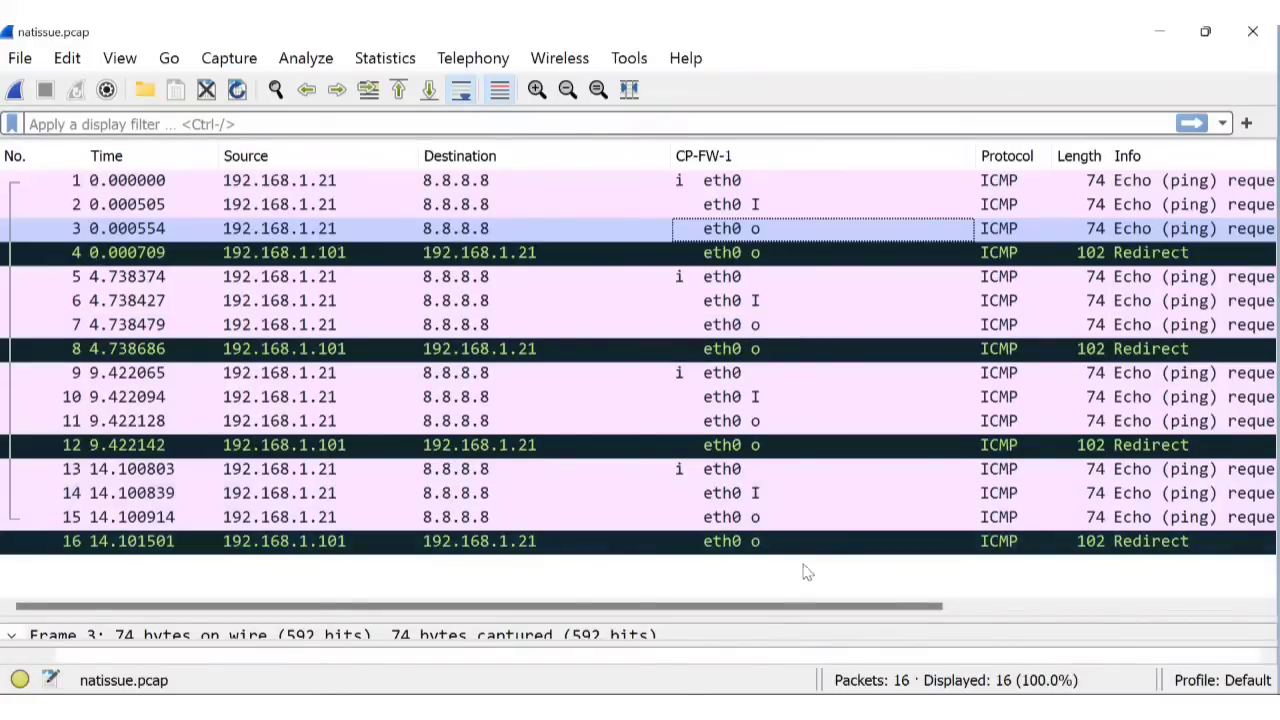
pyautogui.moveTo(857, 709)
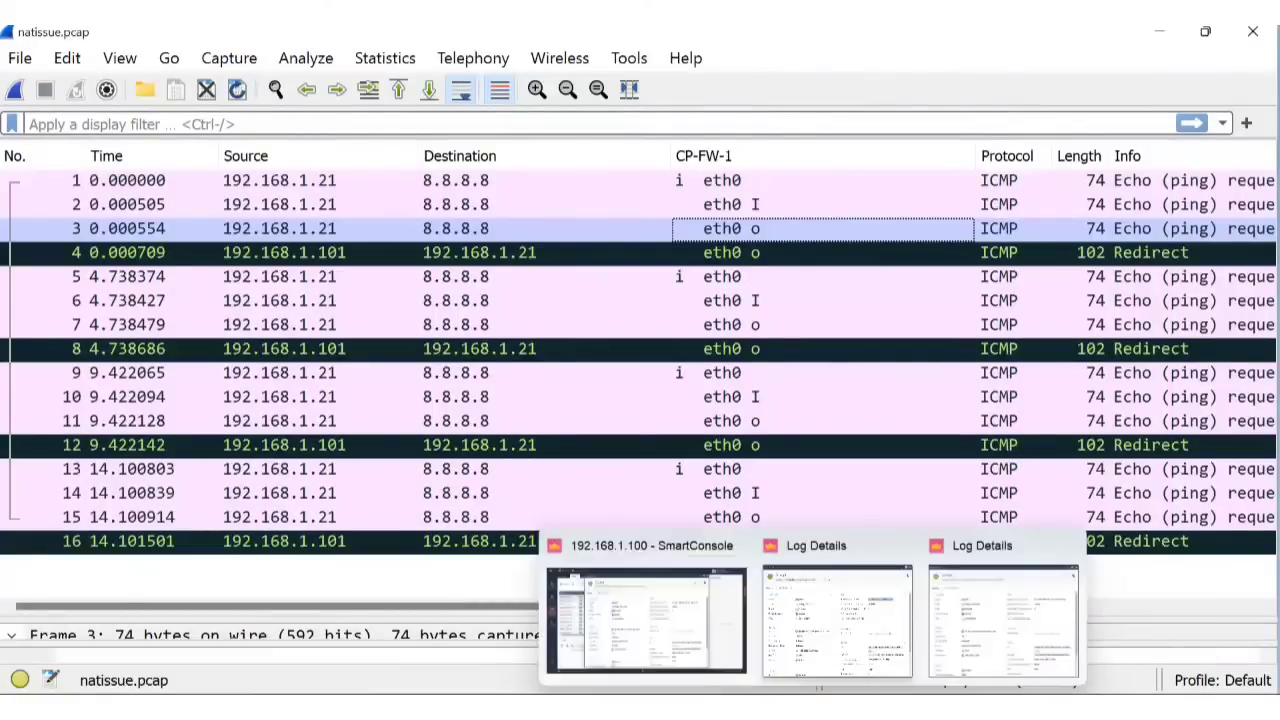
# Back in SmartConsole, try jumping to NAT rule 2, dismiss the error, and close Log Details.
pyautogui.click(811, 709)
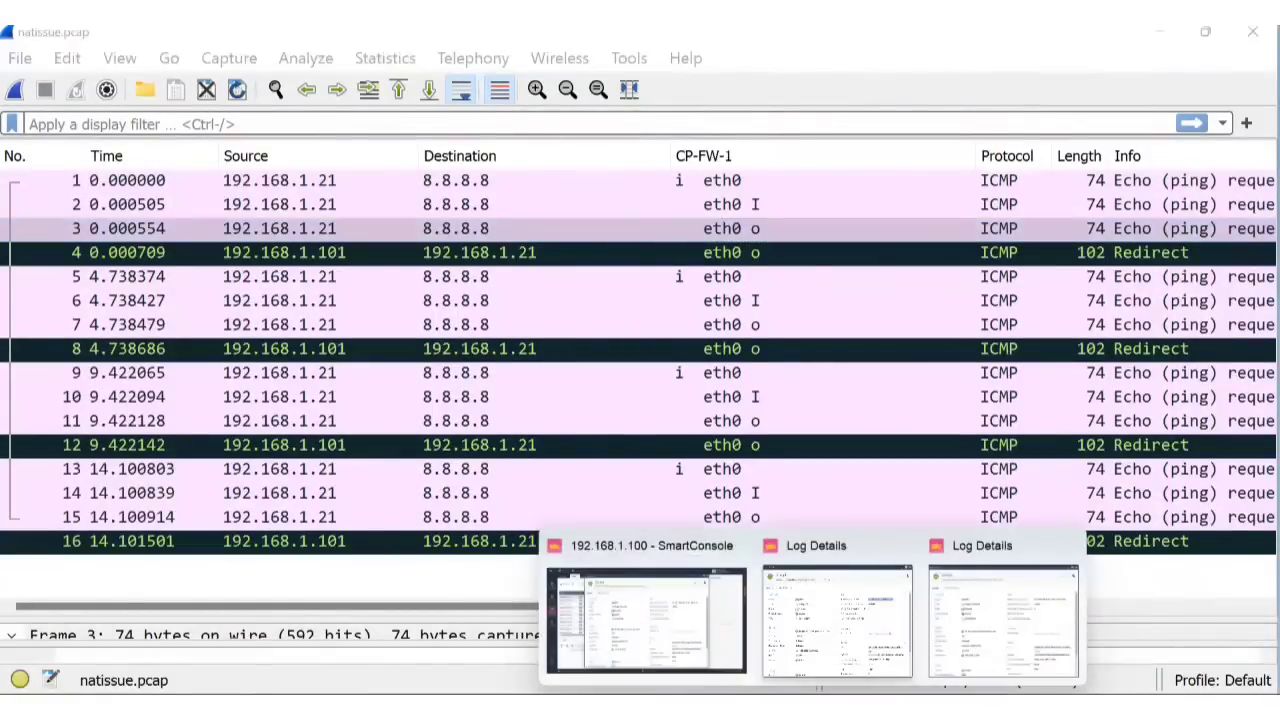
pyautogui.click(621, 645)
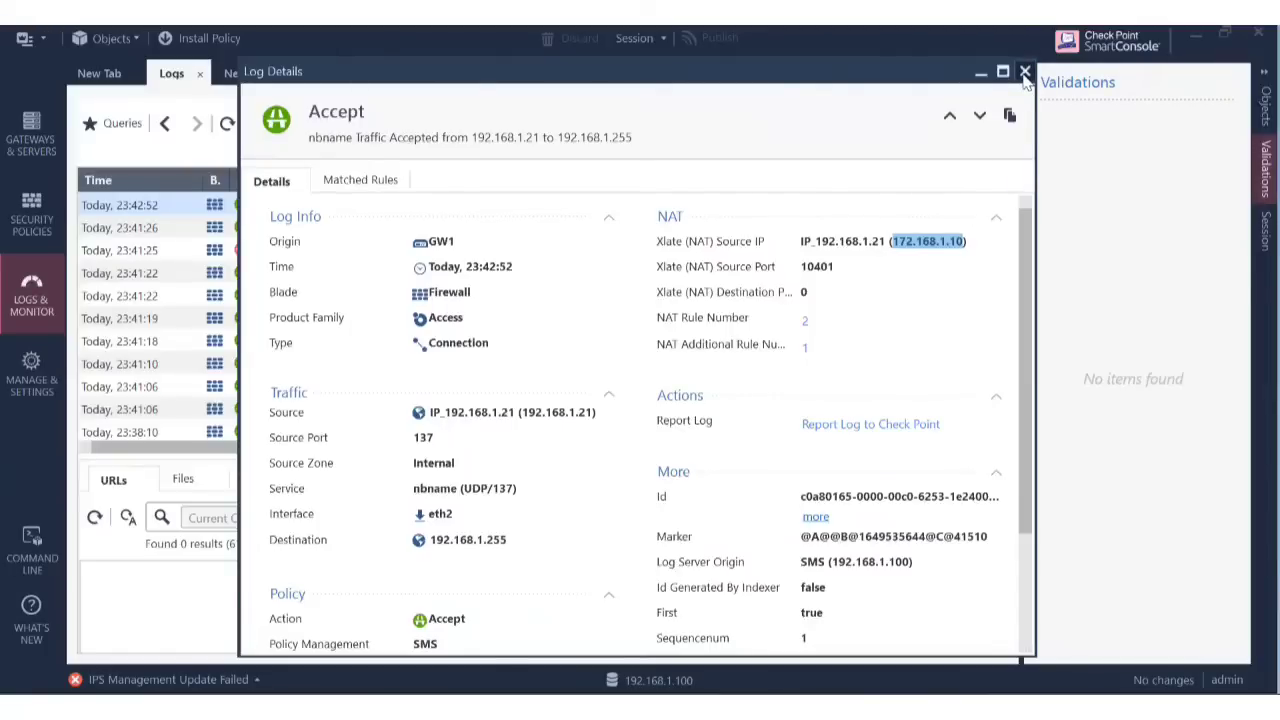
pyautogui.click(807, 322)
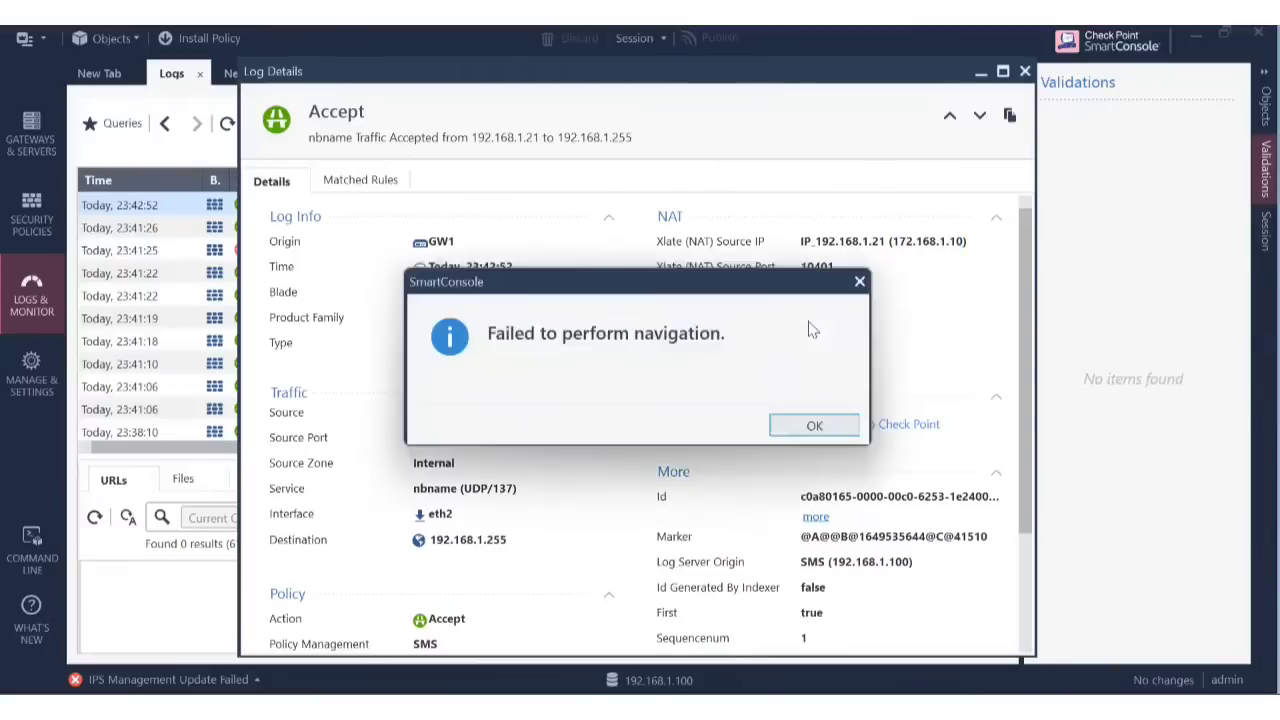
pyautogui.click(808, 428)
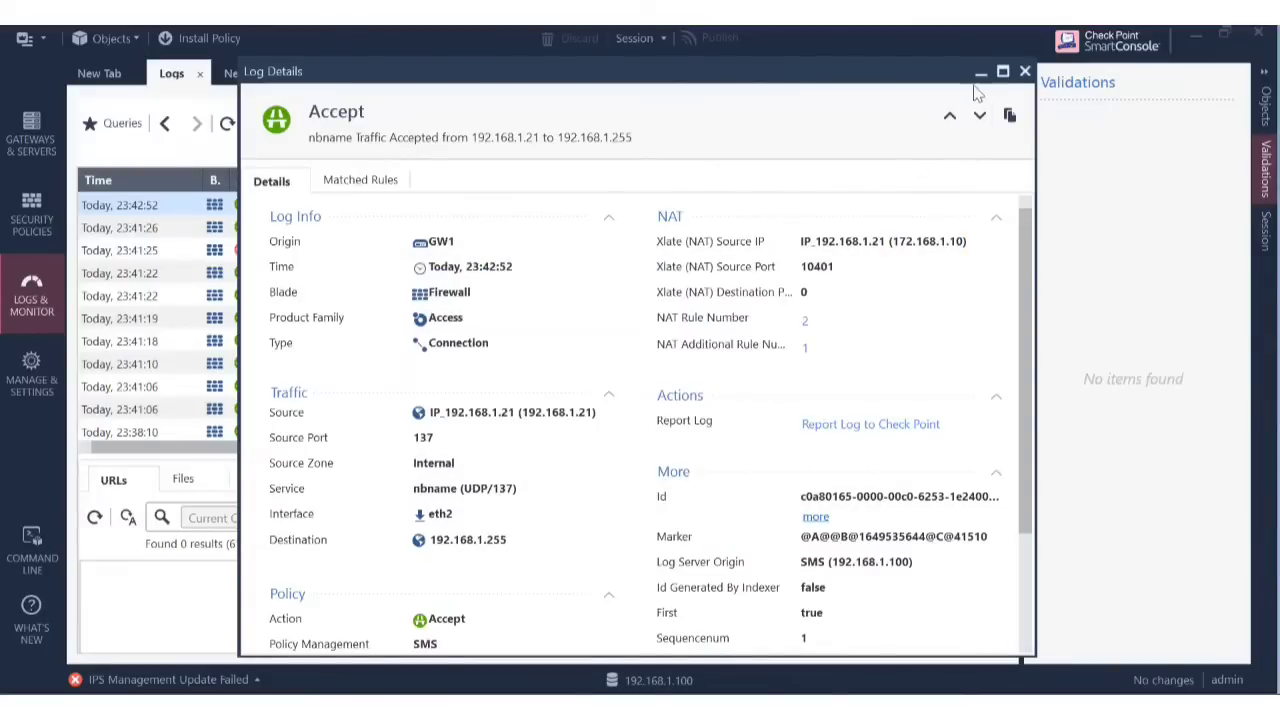
pyautogui.click(1026, 73)
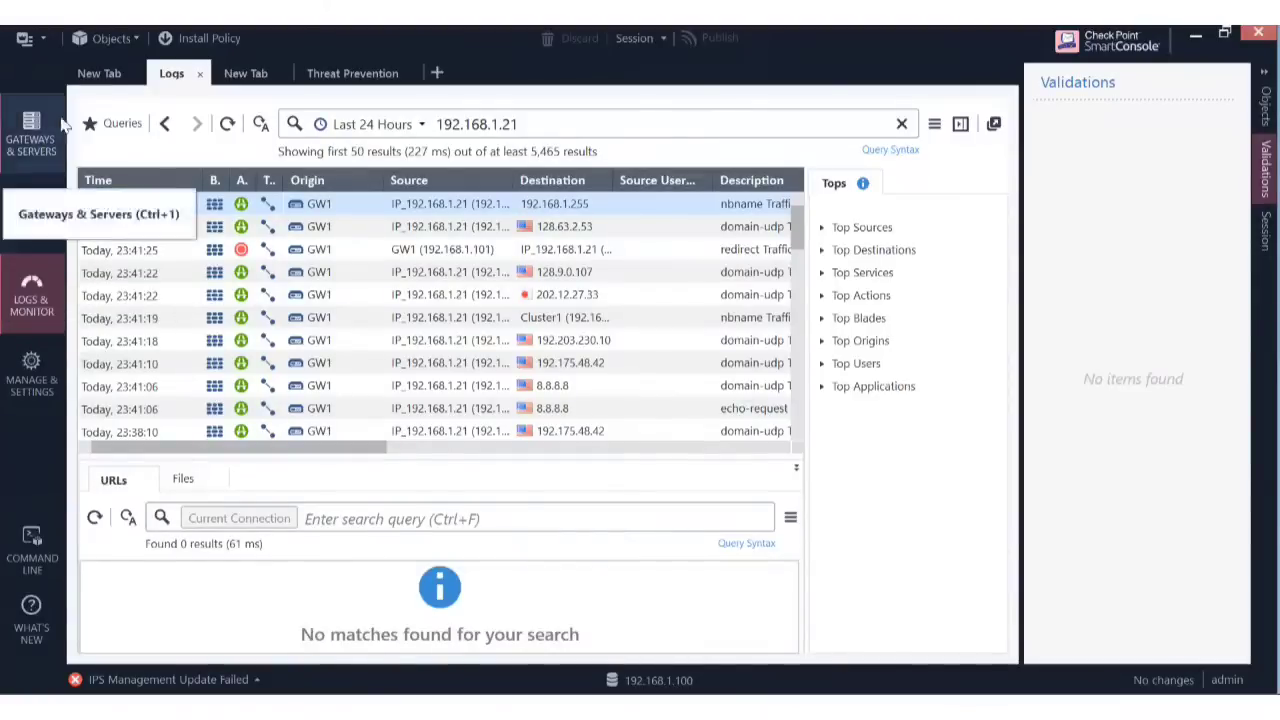
# Show the Standard policy's NAT rulebase and select the Machine Static NAT section.
pyautogui.click(143, 40)
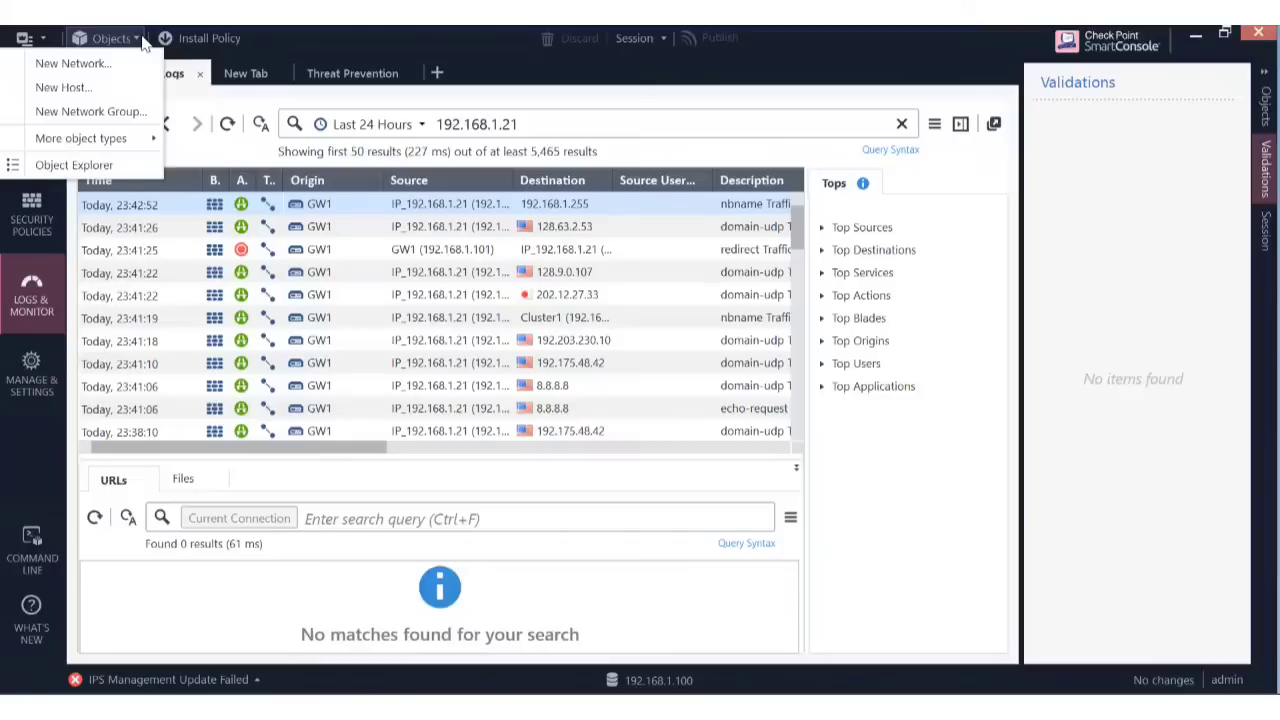
pyautogui.click(735, 72)
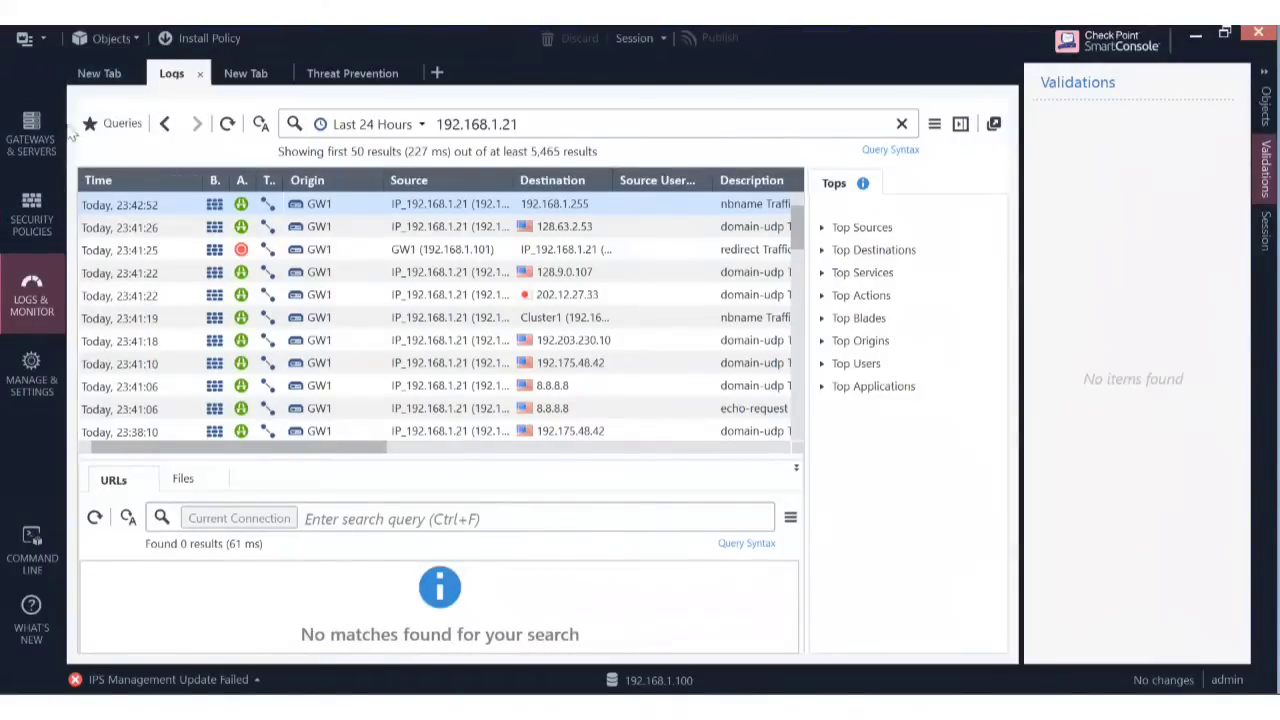
pyautogui.click(37, 208)
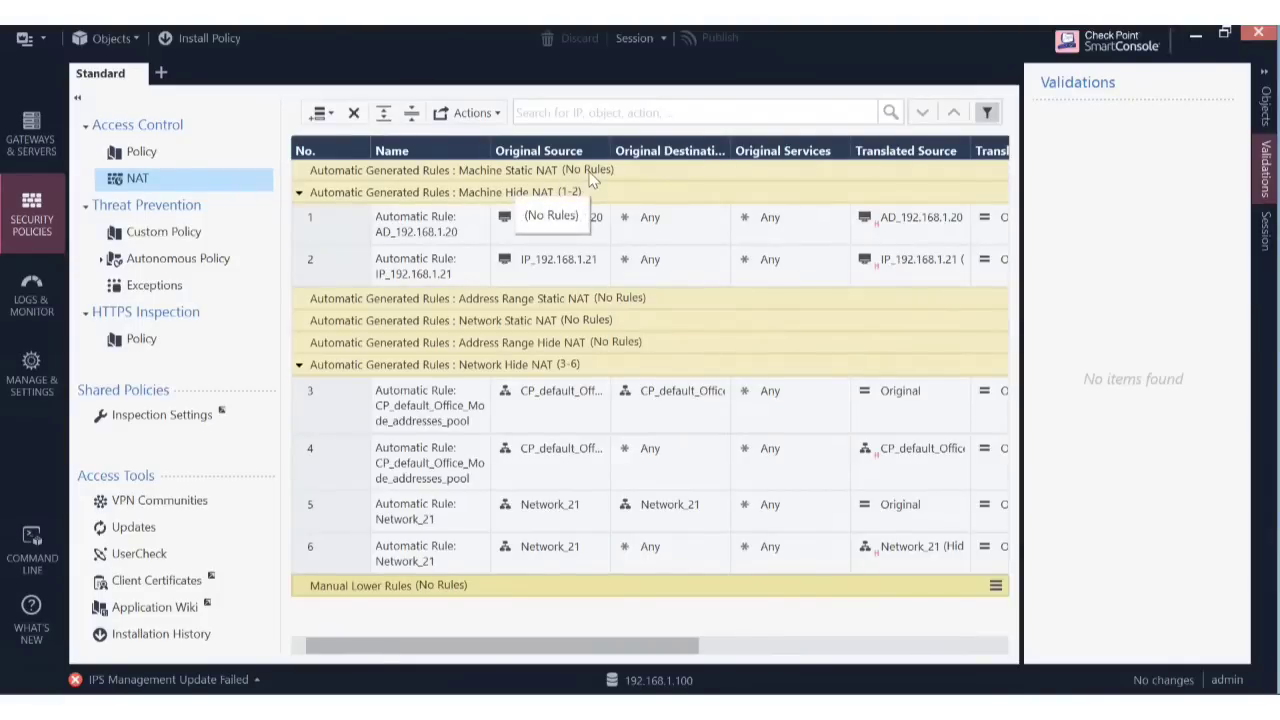
pyautogui.click(550, 176)
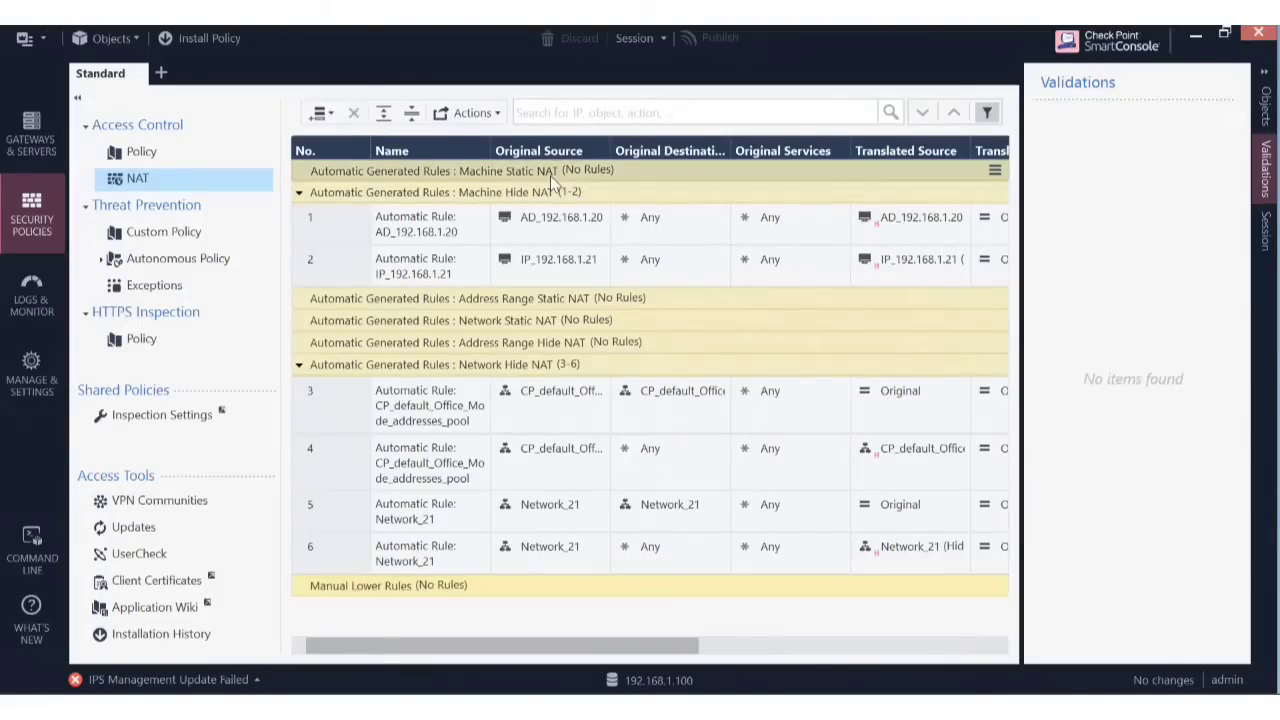
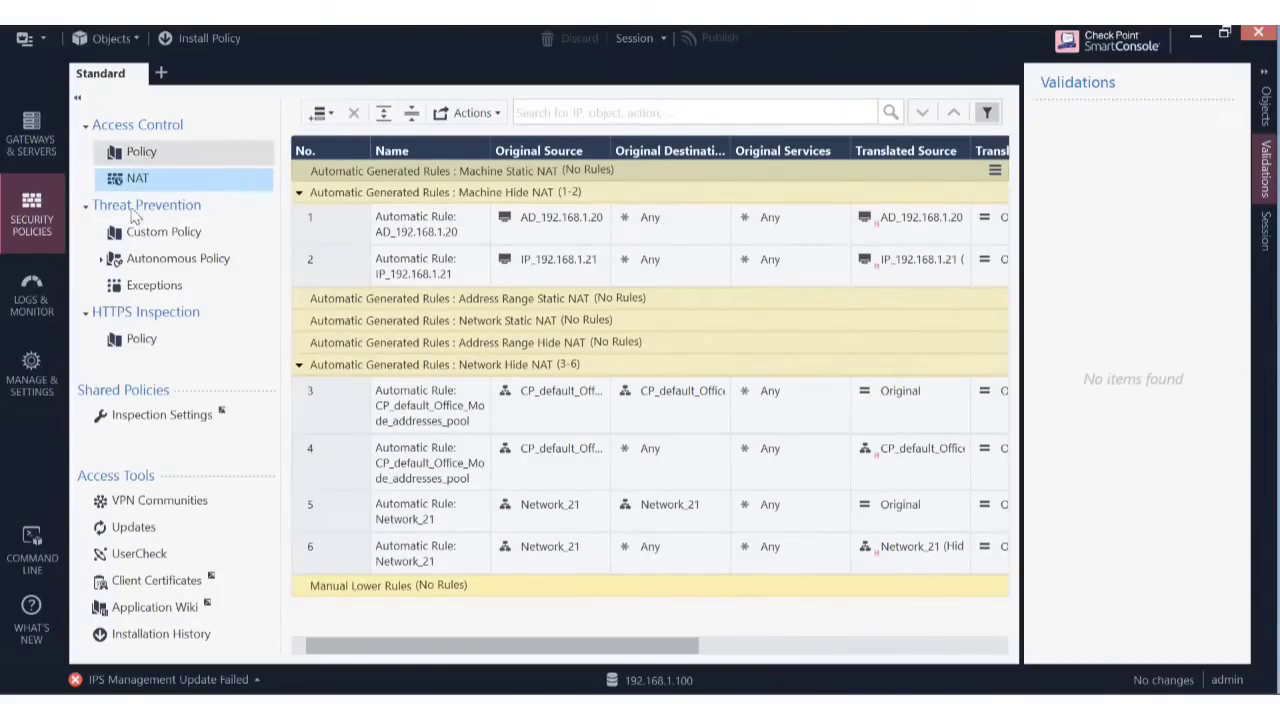
# Open Object Explorer from the main menu and list the New object types.
pyautogui.click(43, 38)
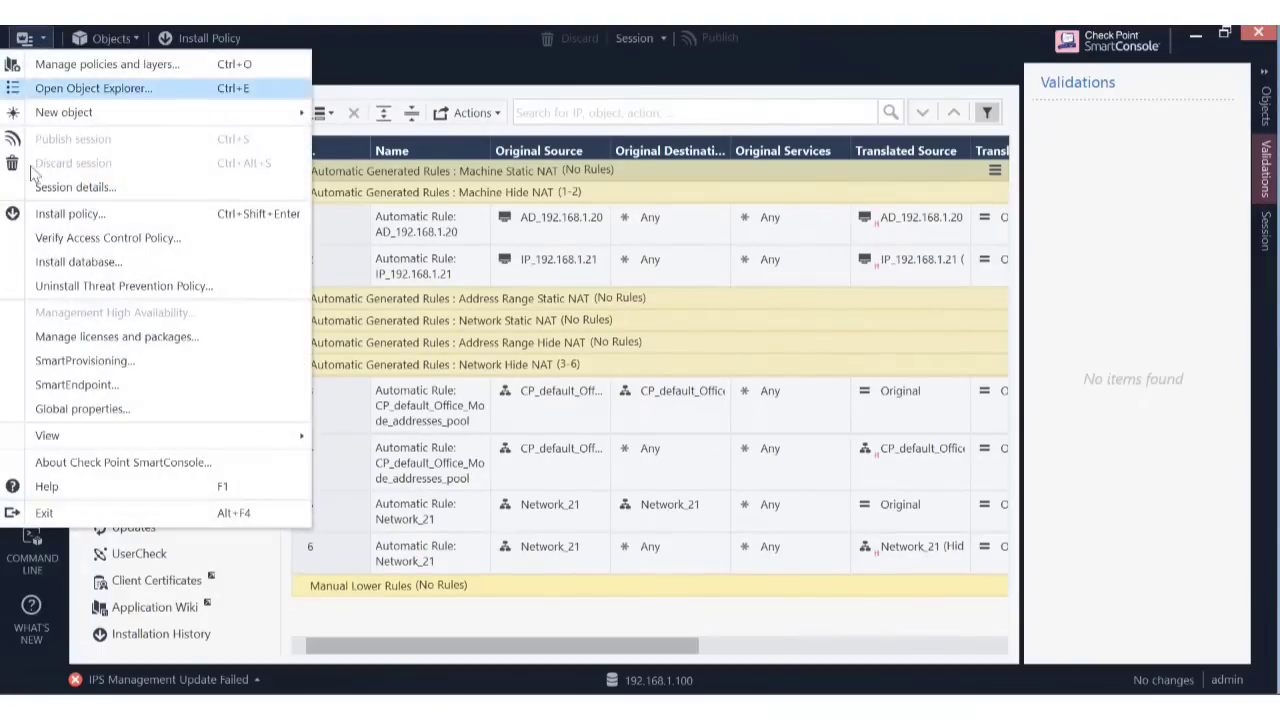
pyautogui.click(135, 92)
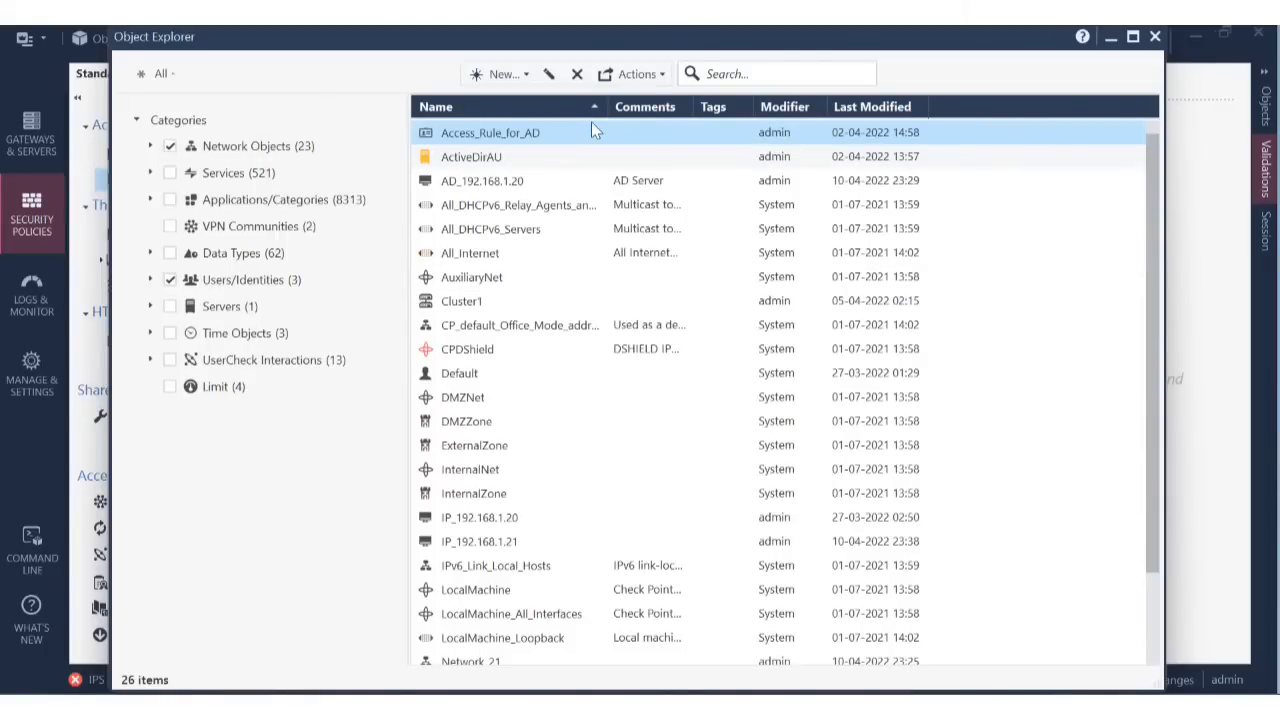
pyautogui.click(525, 75)
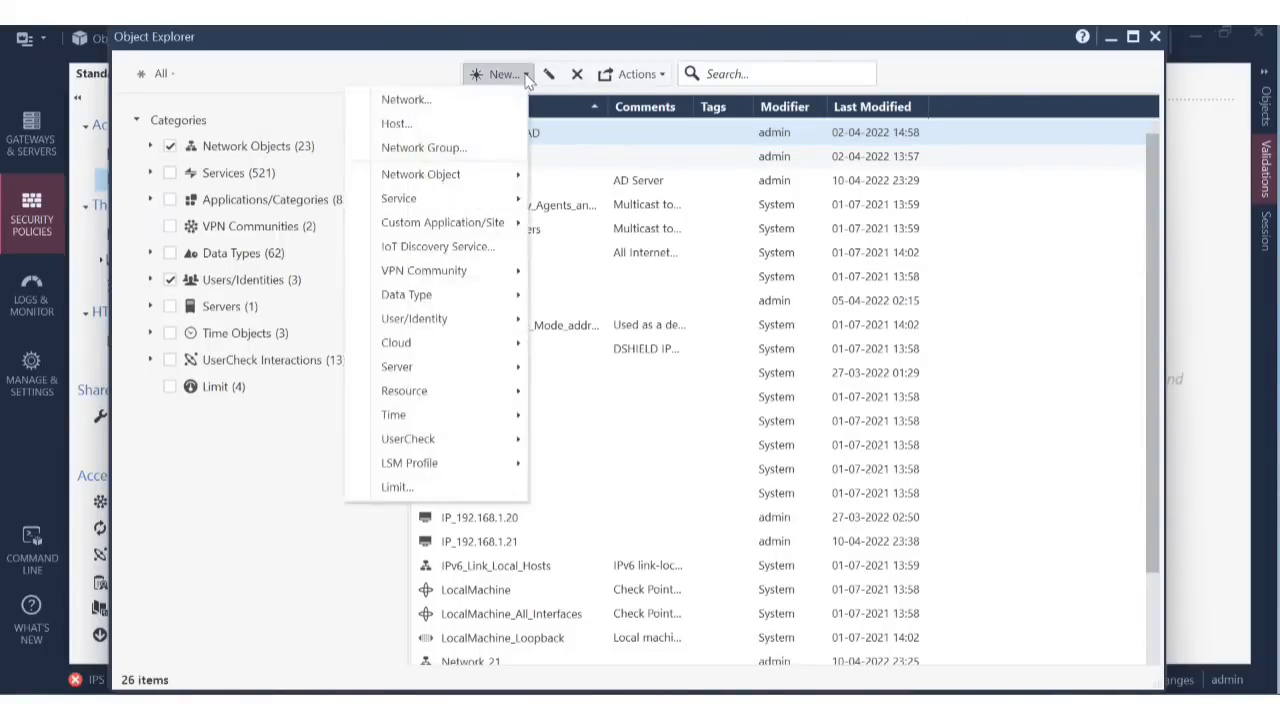
# Create network R_100 with address 192.168.2.10 and net mask 255.255.255.0.
pyautogui.click(481, 100)
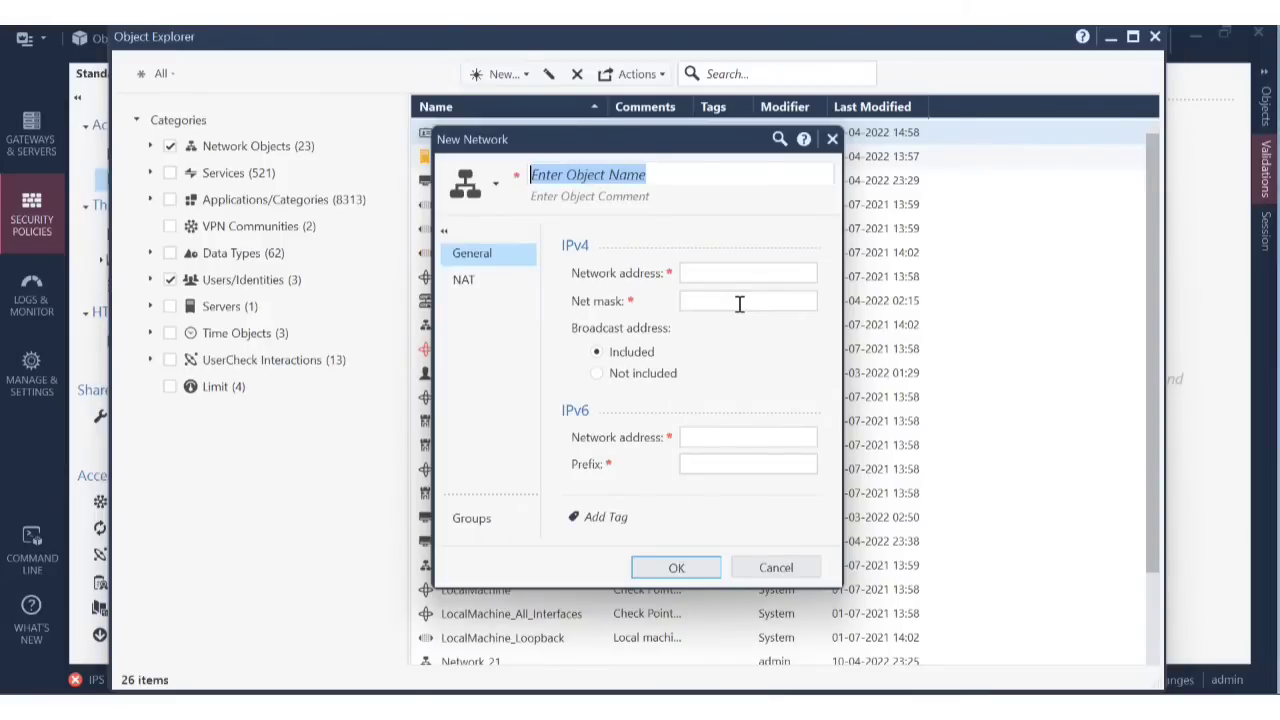
pyautogui.write('R_100')
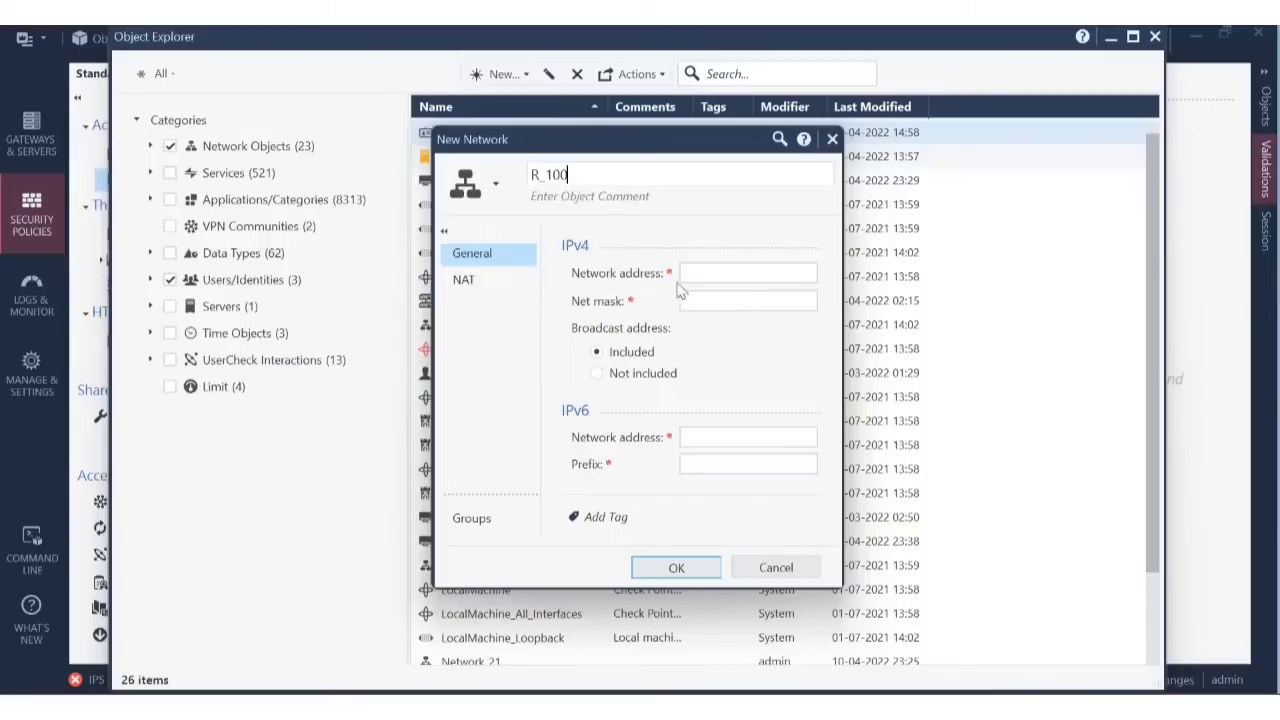
pyautogui.click(728, 273)
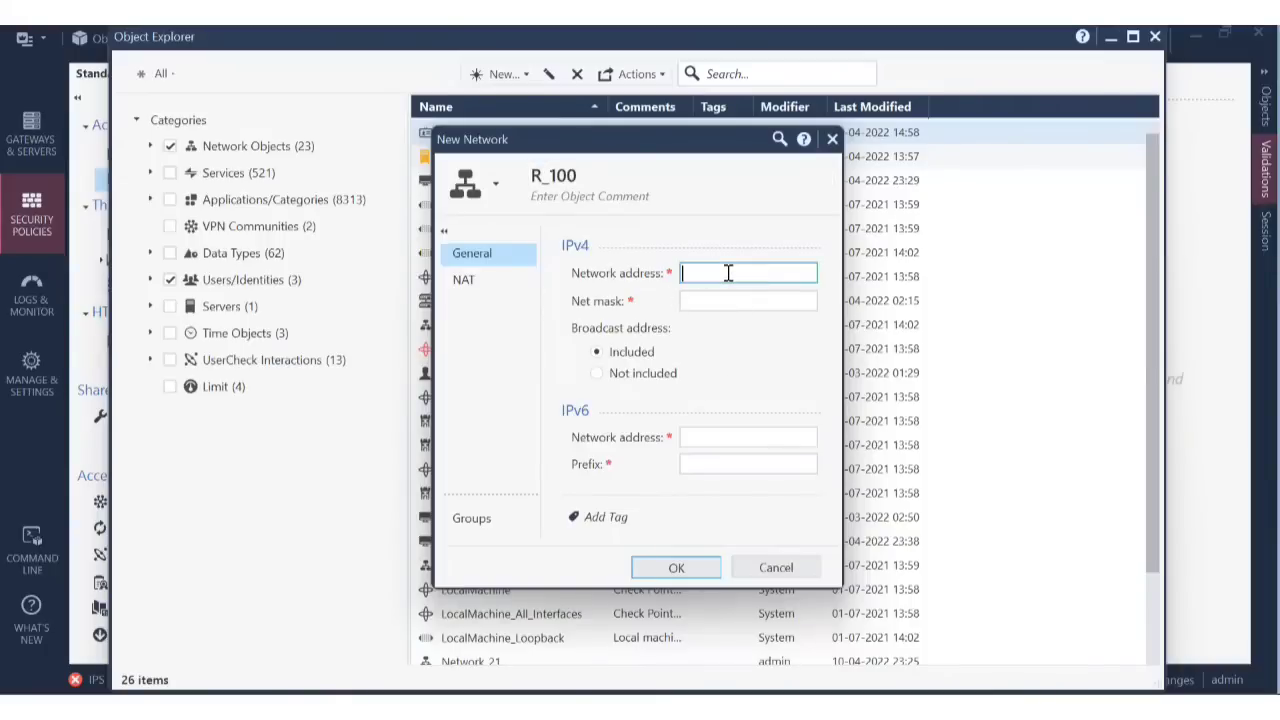
pyautogui.write('100')
pyautogui.press('BackSpace')
pyautogui.press('BackSpace')
pyautogui.press('BackSpace')
pyautogui.write('192.168.1.1')
pyautogui.press('BackSpace')
pyautogui.press('BackSpace')
pyautogui.press('BackSpace')
pyautogui.write('2.10')
pyautogui.click(743, 303)
pyautogui.write('25')
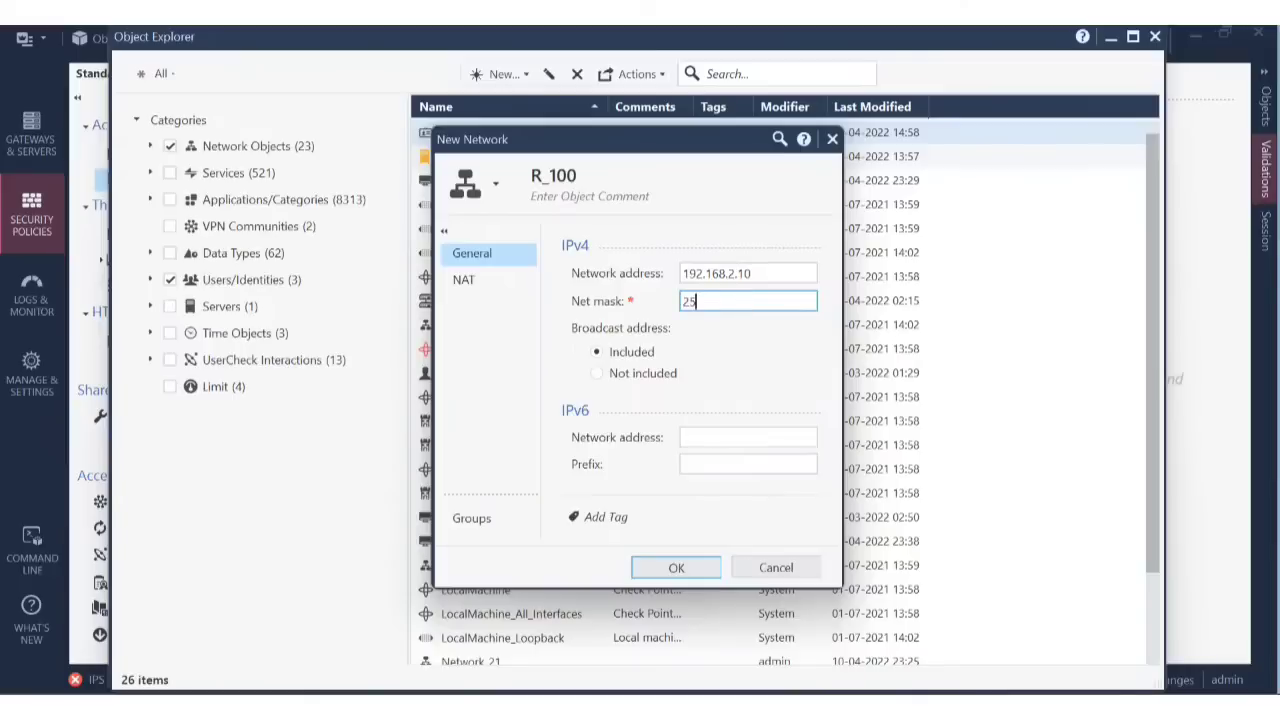
pyautogui.write('5.255.255.0')
# Enable automatic address translation for R_100, trying Static before settling on Hide.
pyautogui.click(483, 285)
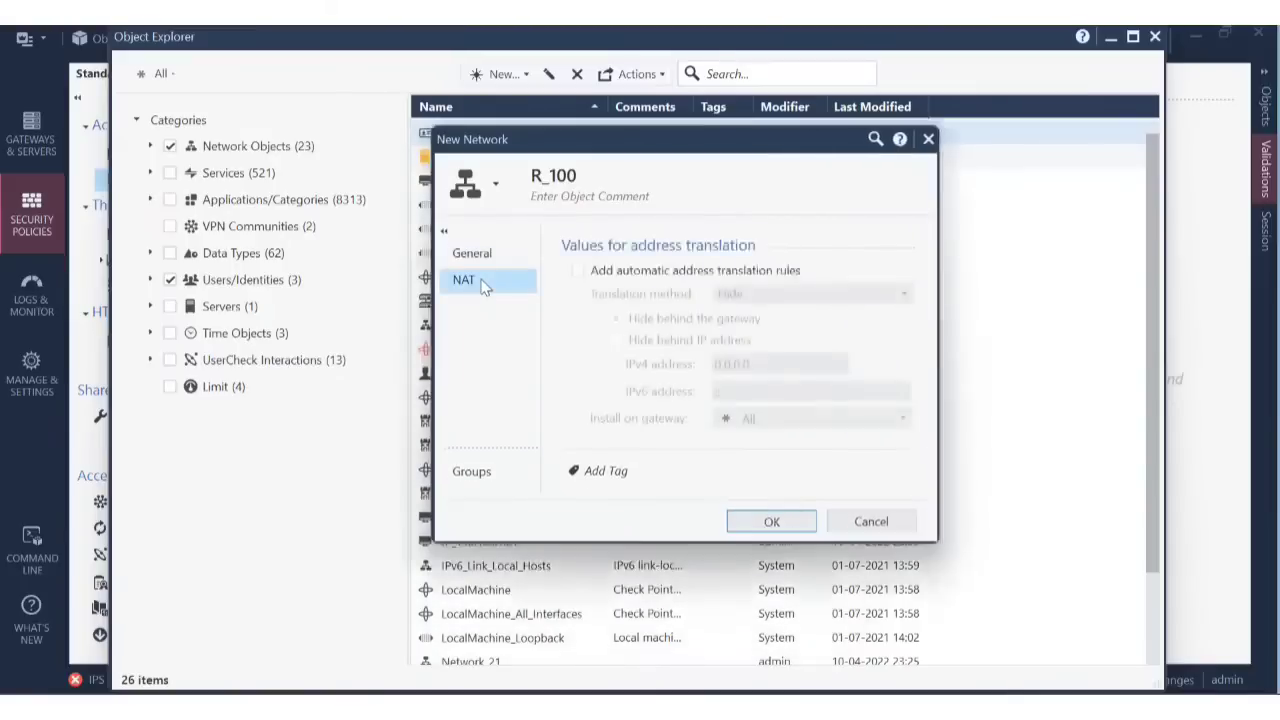
pyautogui.click(579, 272)
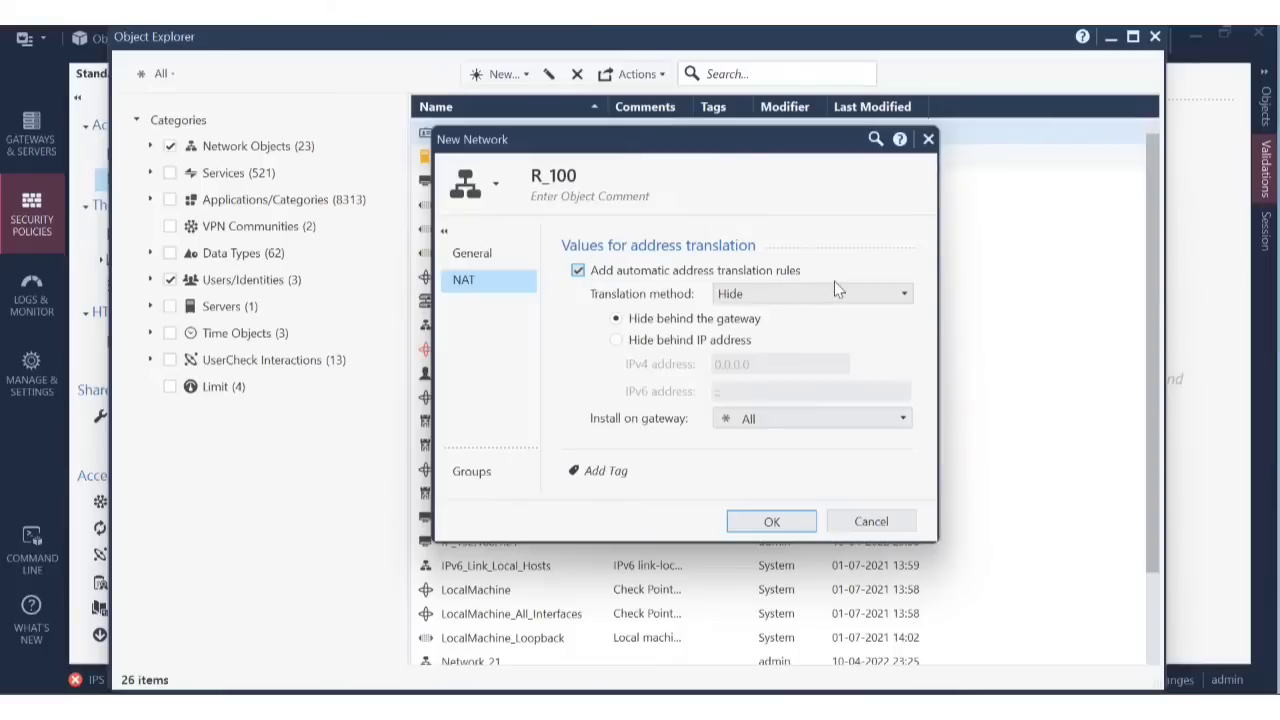
pyautogui.click(846, 293)
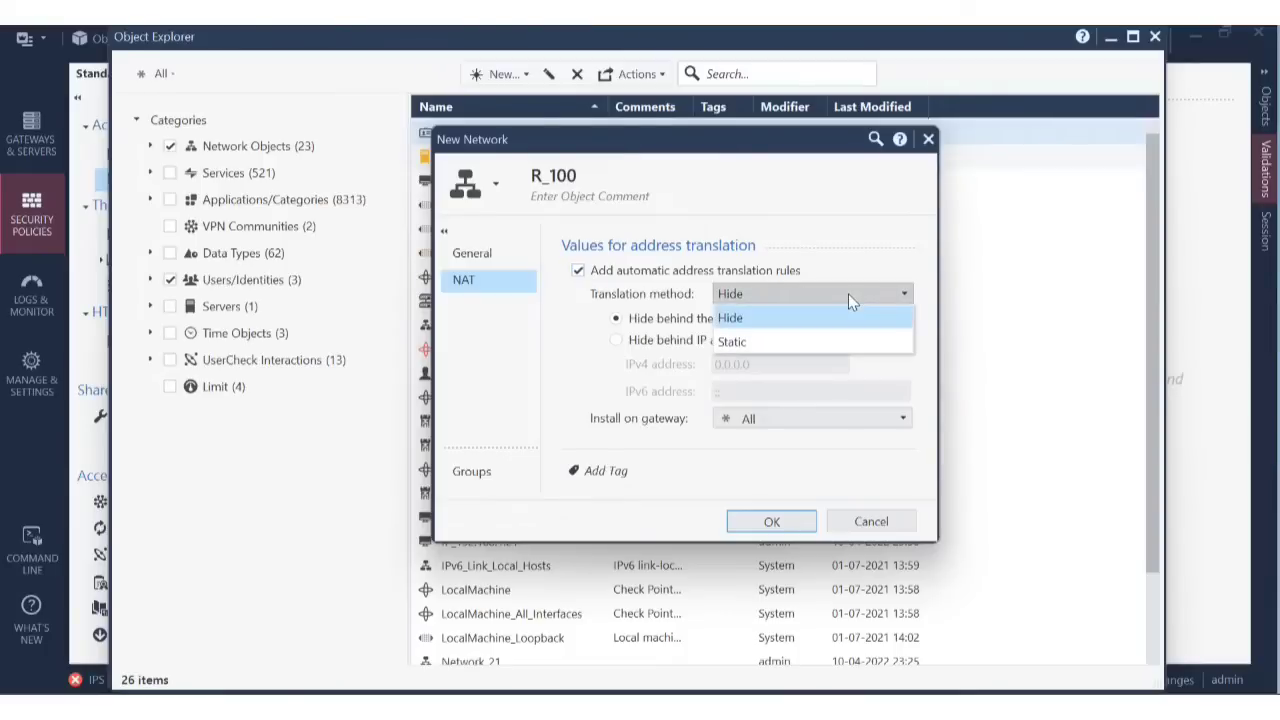
pyautogui.click(812, 342)
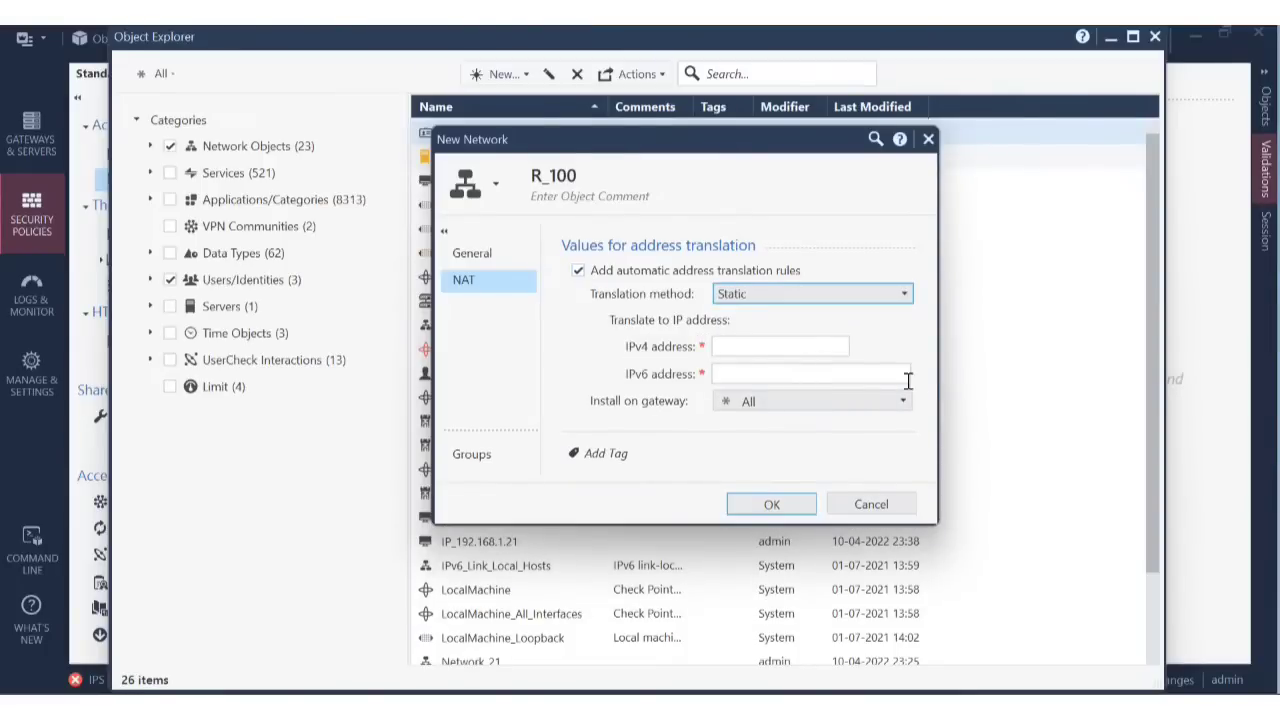
pyautogui.click(782, 346)
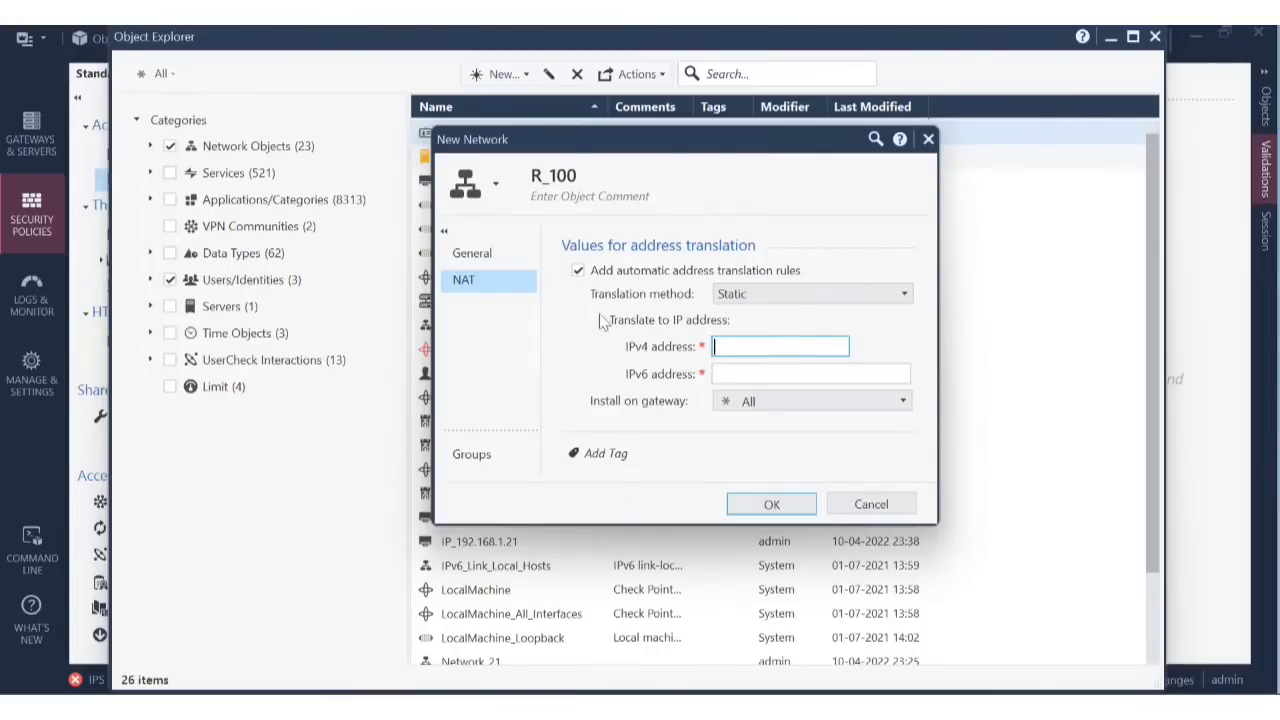
pyautogui.click(795, 298)
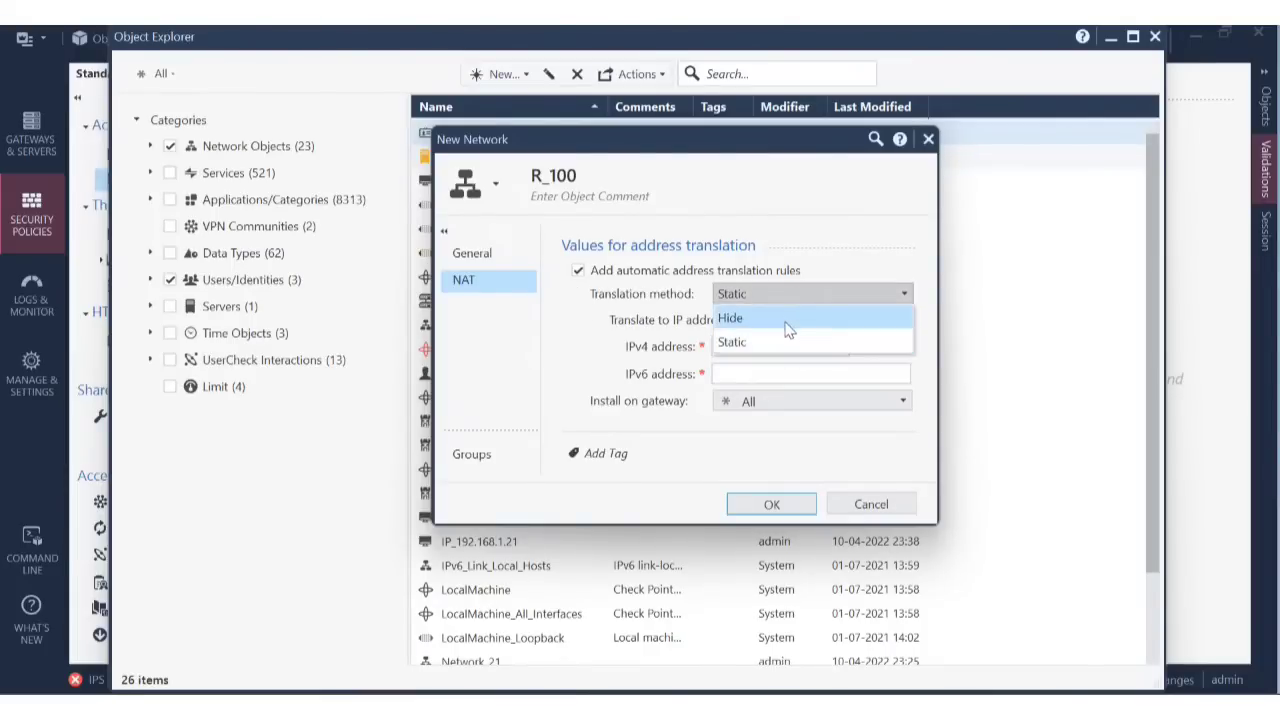
pyautogui.click(791, 319)
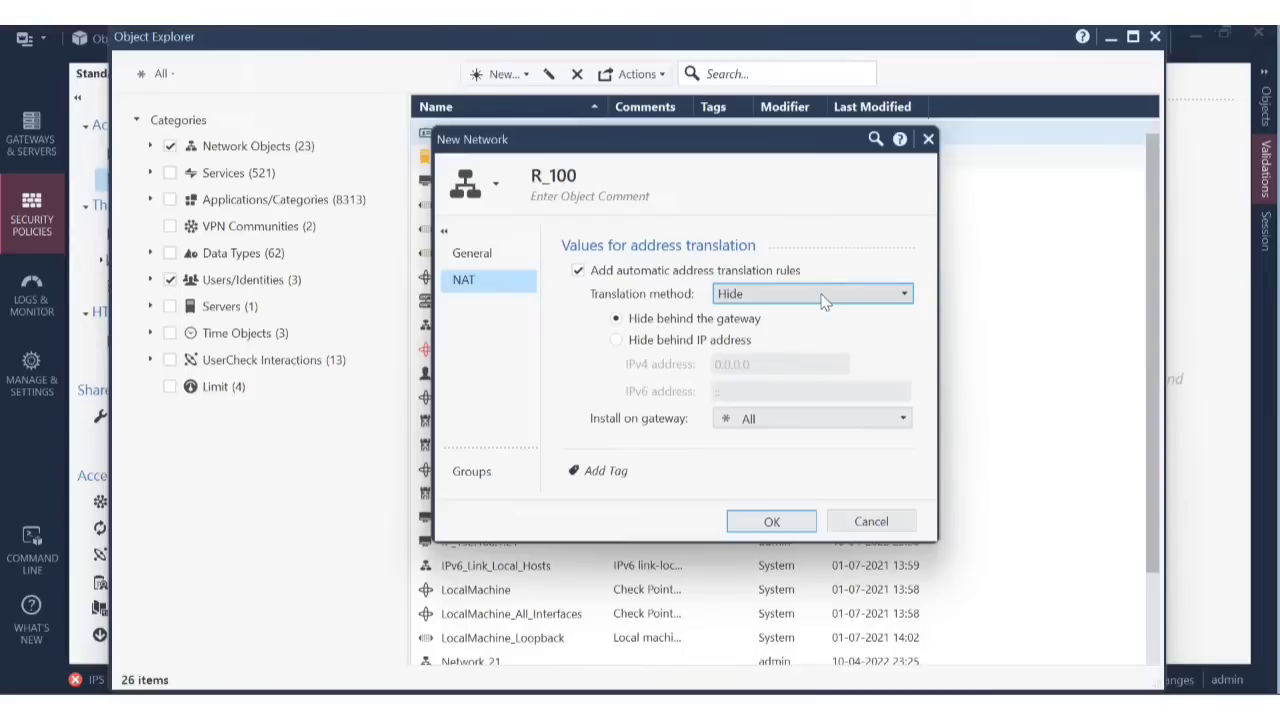
# Hide R_100 behind IP address 100.1.1.1.
pyautogui.click(618, 341)
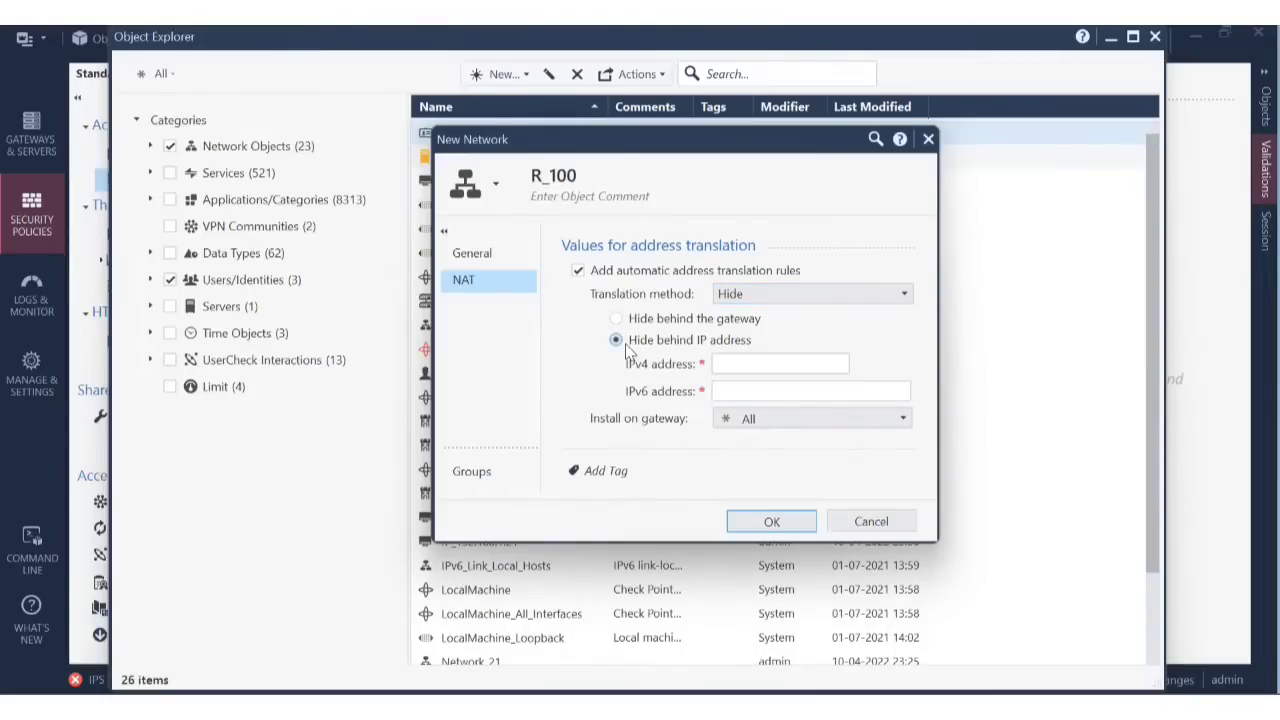
pyautogui.click(768, 362)
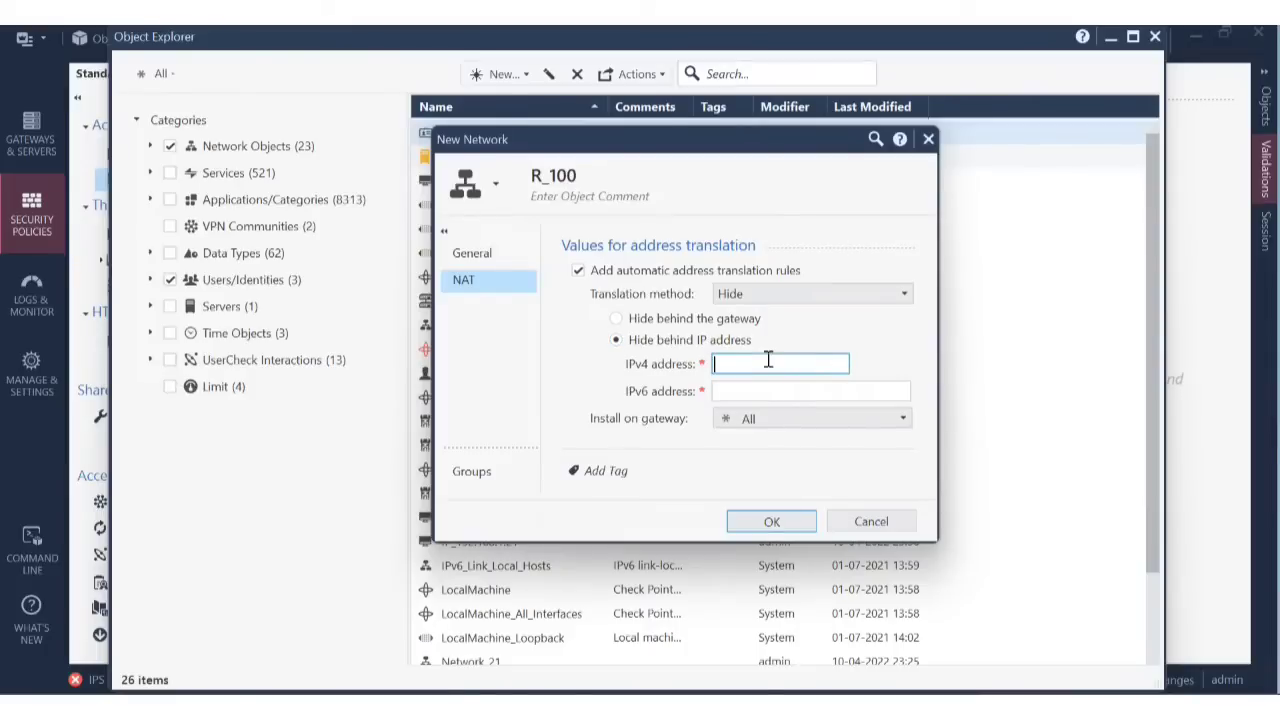
pyautogui.write('192.168.1')
pyautogui.press('BackSpace')
pyautogui.press('BackSpace')
pyautogui.press('BackSpace')
pyautogui.press('BackSpace')
pyautogui.press('BackSpace')
pyautogui.press('BackSpace')
pyautogui.press('BackSpace')
pyautogui.press('BackSpace')
pyautogui.write('00.1.1')
pyautogui.click(472, 257)
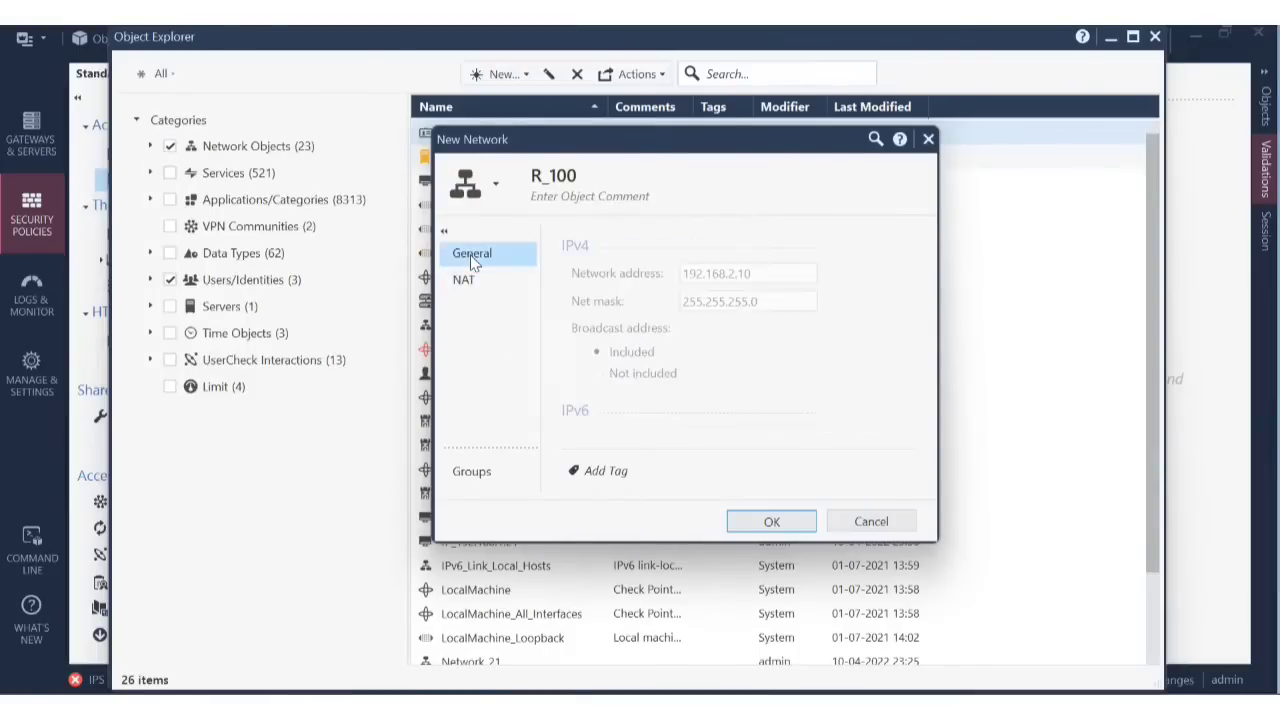
pyautogui.click(465, 278)
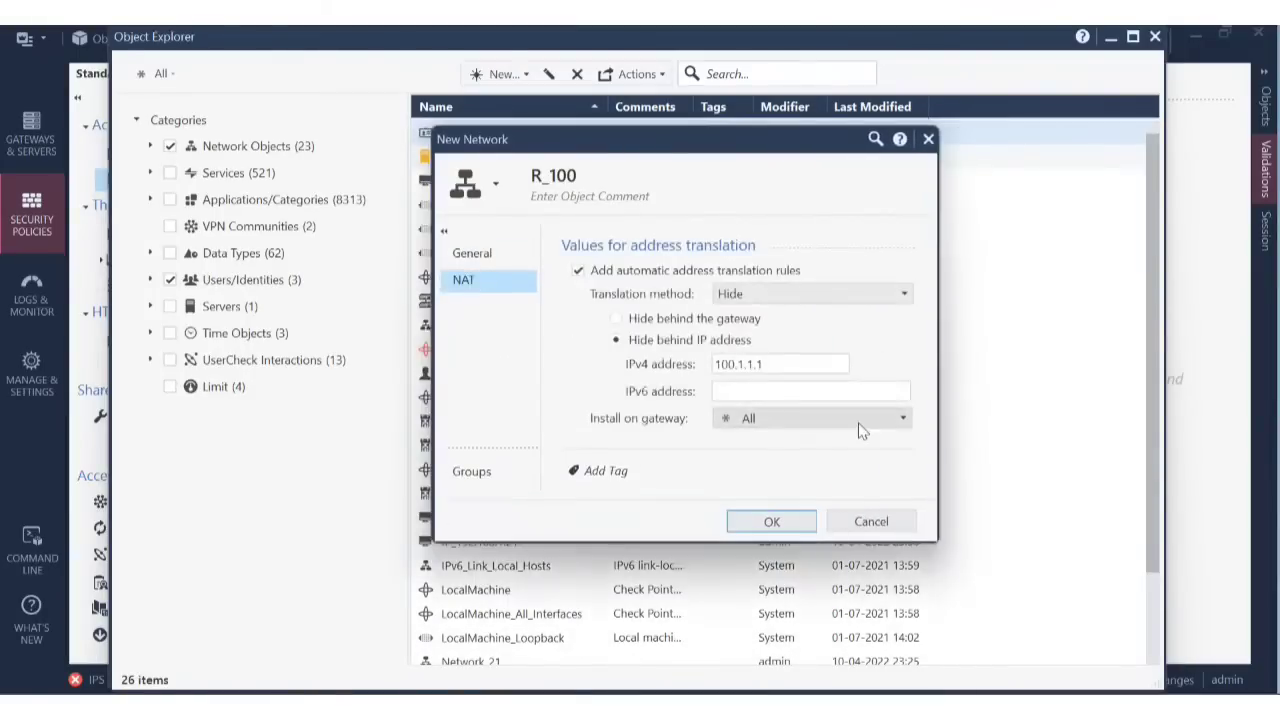
# Cancel and discard the unsaved R_100 network, then close Object Explorer.
pyautogui.click(893, 528)
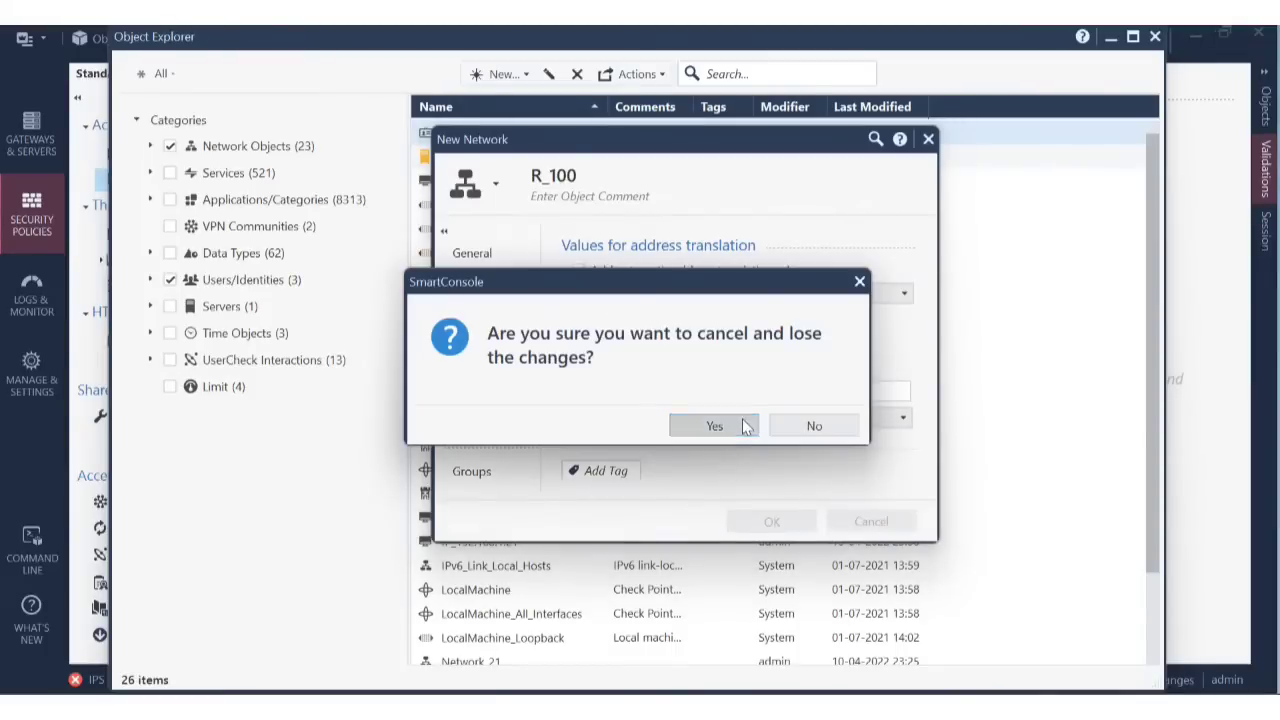
pyautogui.click(743, 427)
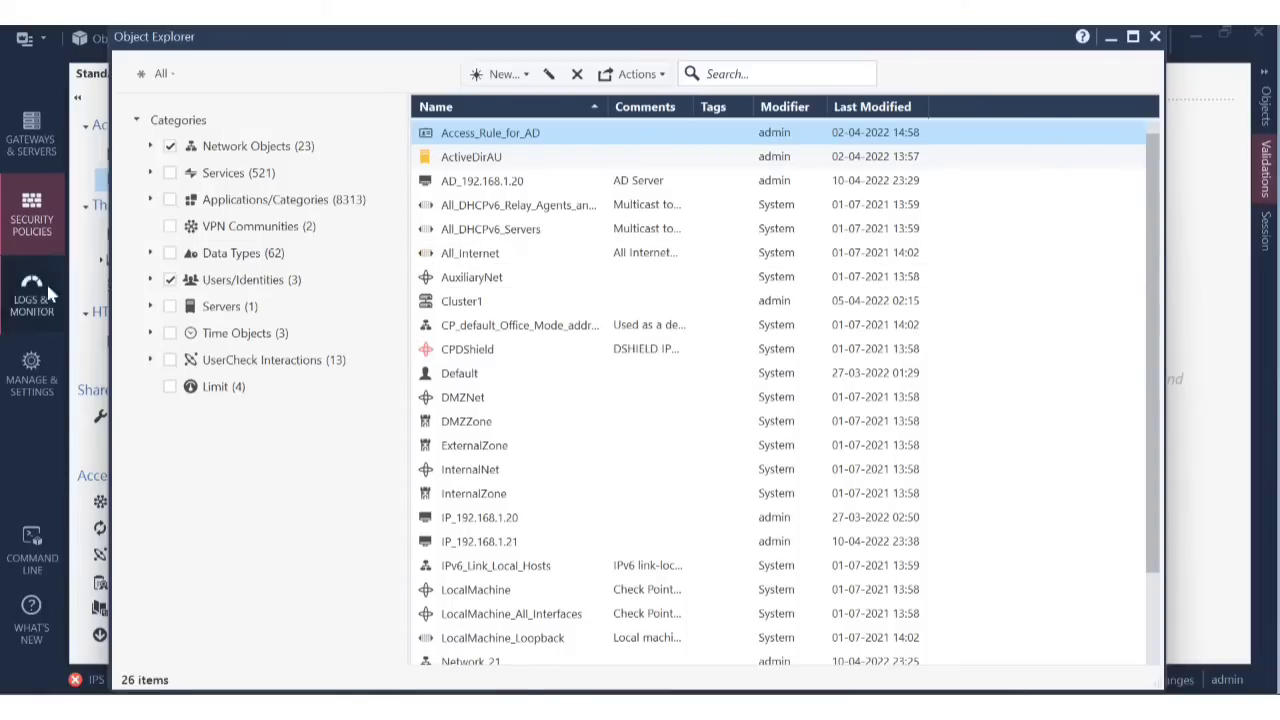
pyautogui.click(828, 205)
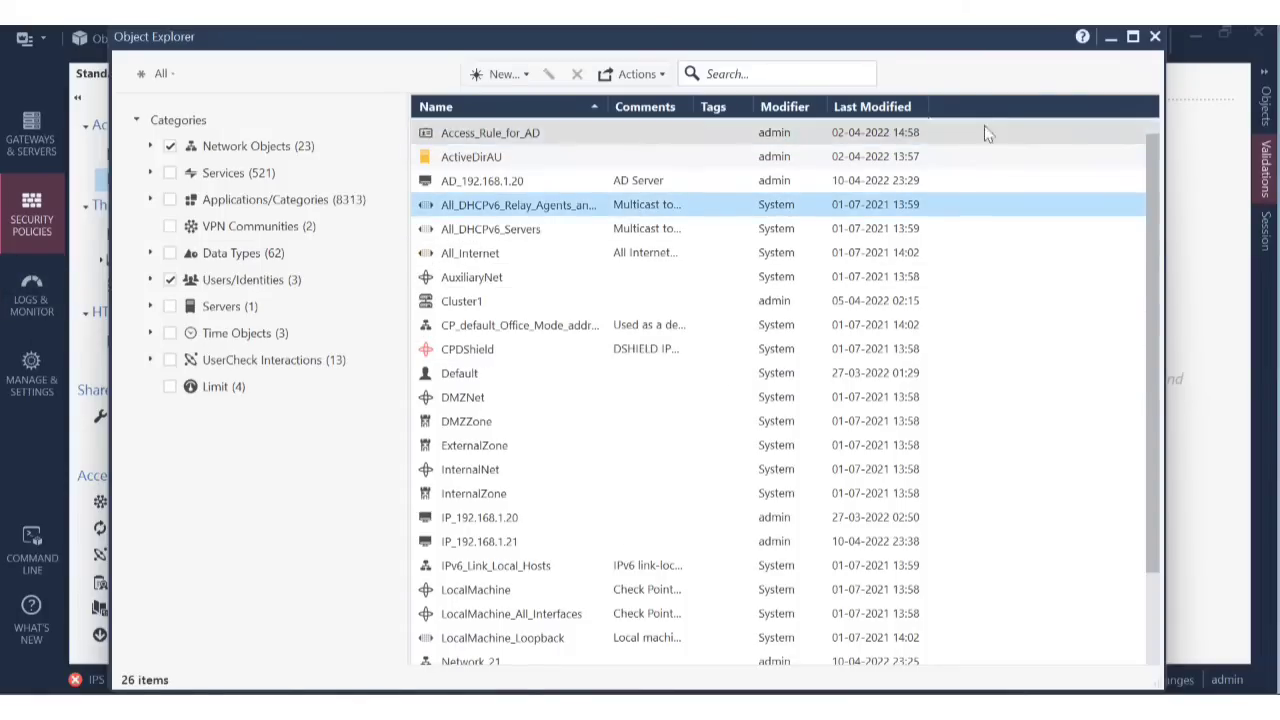
pyautogui.click(1155, 38)
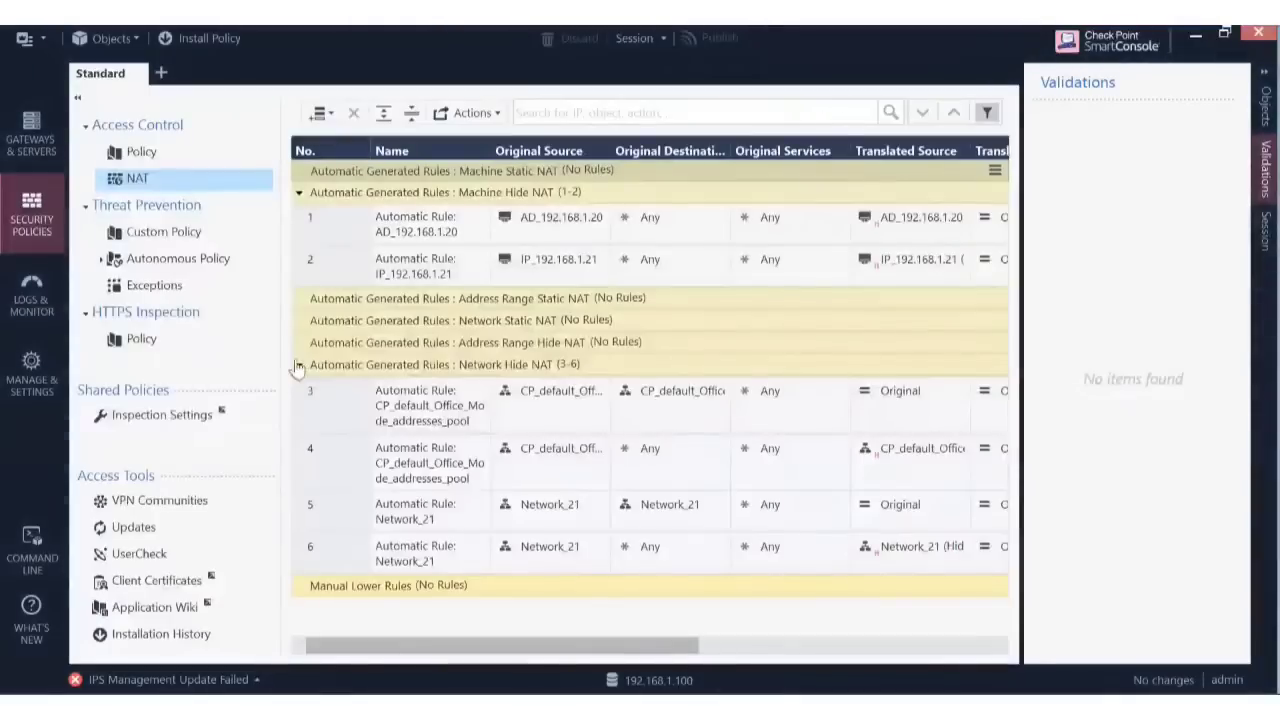
# Inspect the Address Range Hide NAT section options and the rule section list.
pyautogui.rightClick(427, 345)
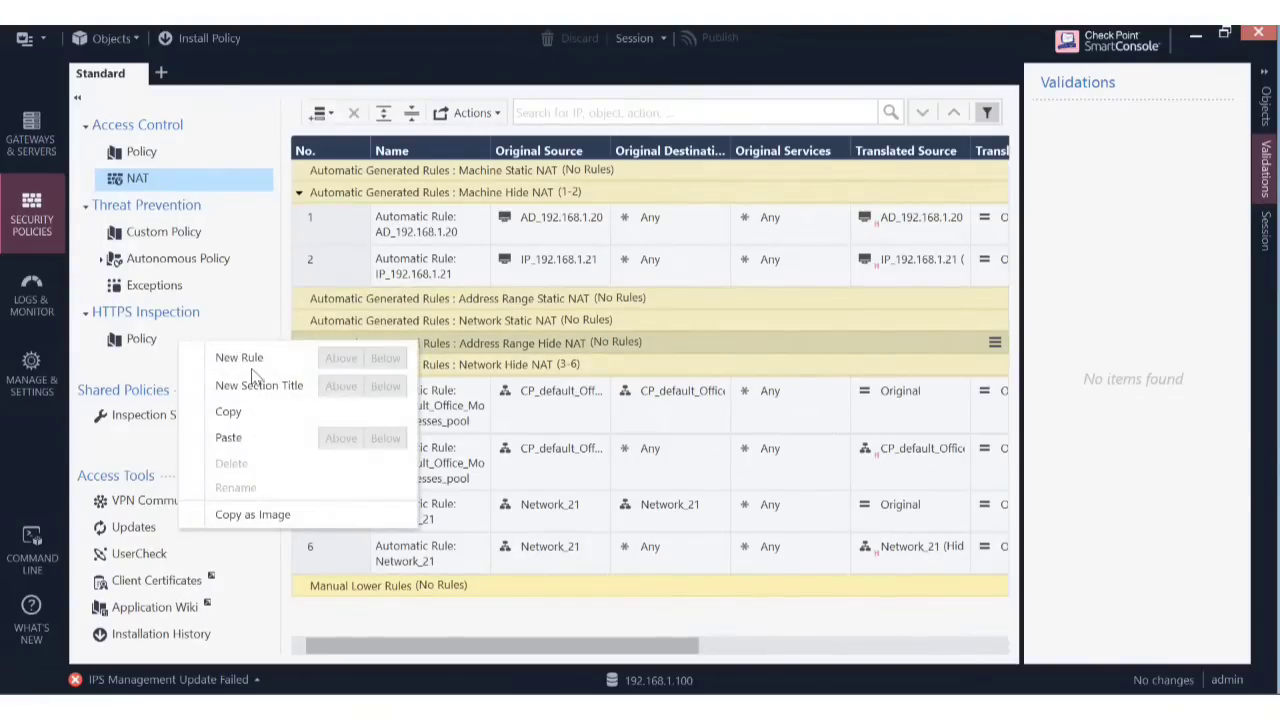
pyautogui.click(533, 340)
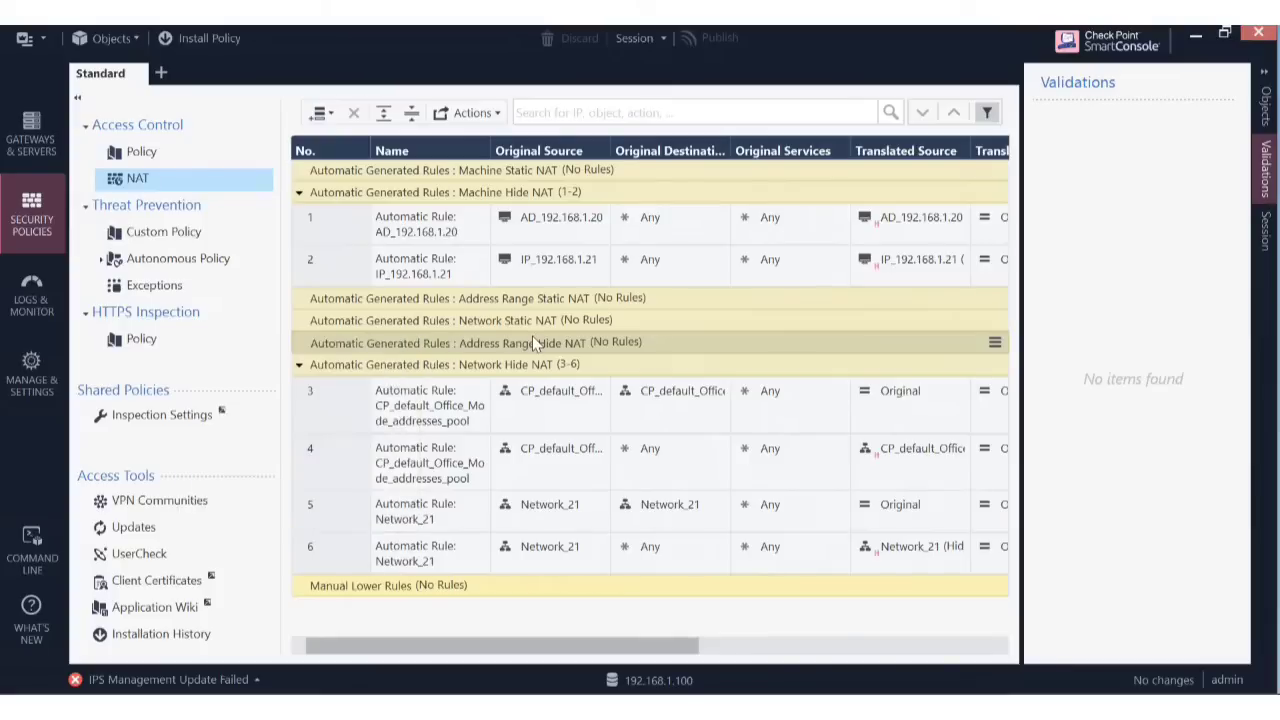
pyautogui.click(995, 342)
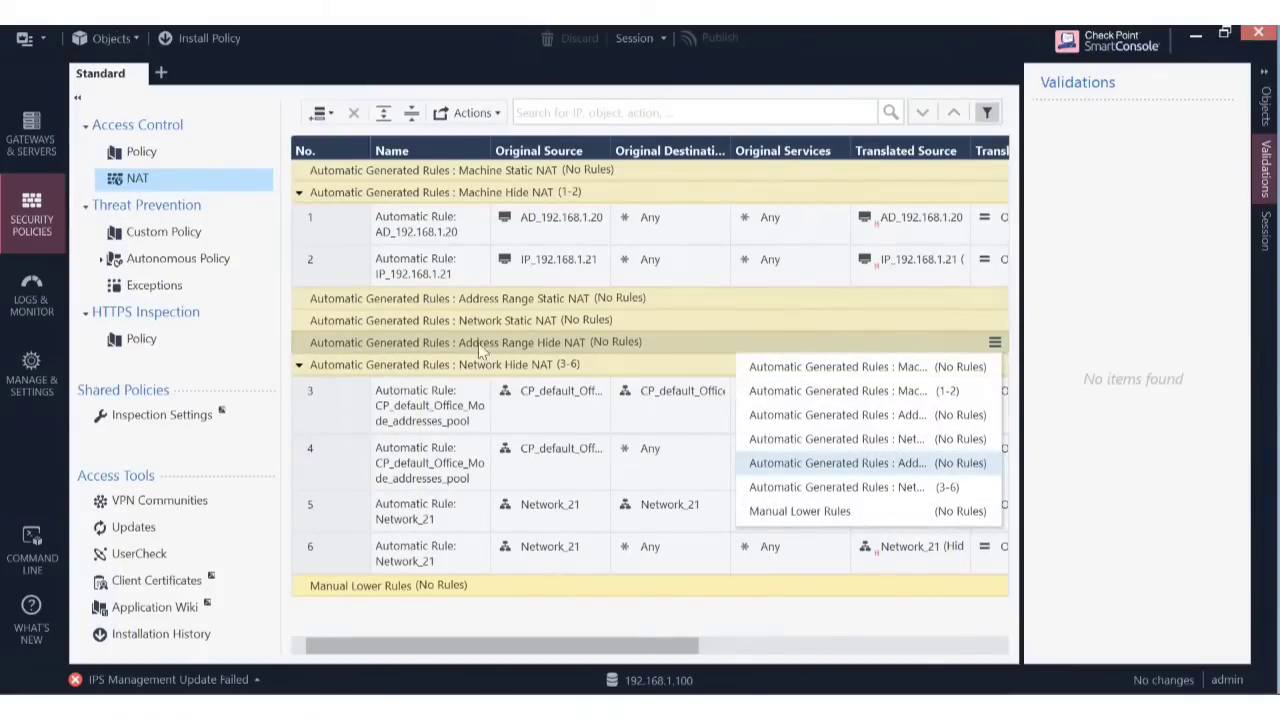
pyautogui.click(412, 342)
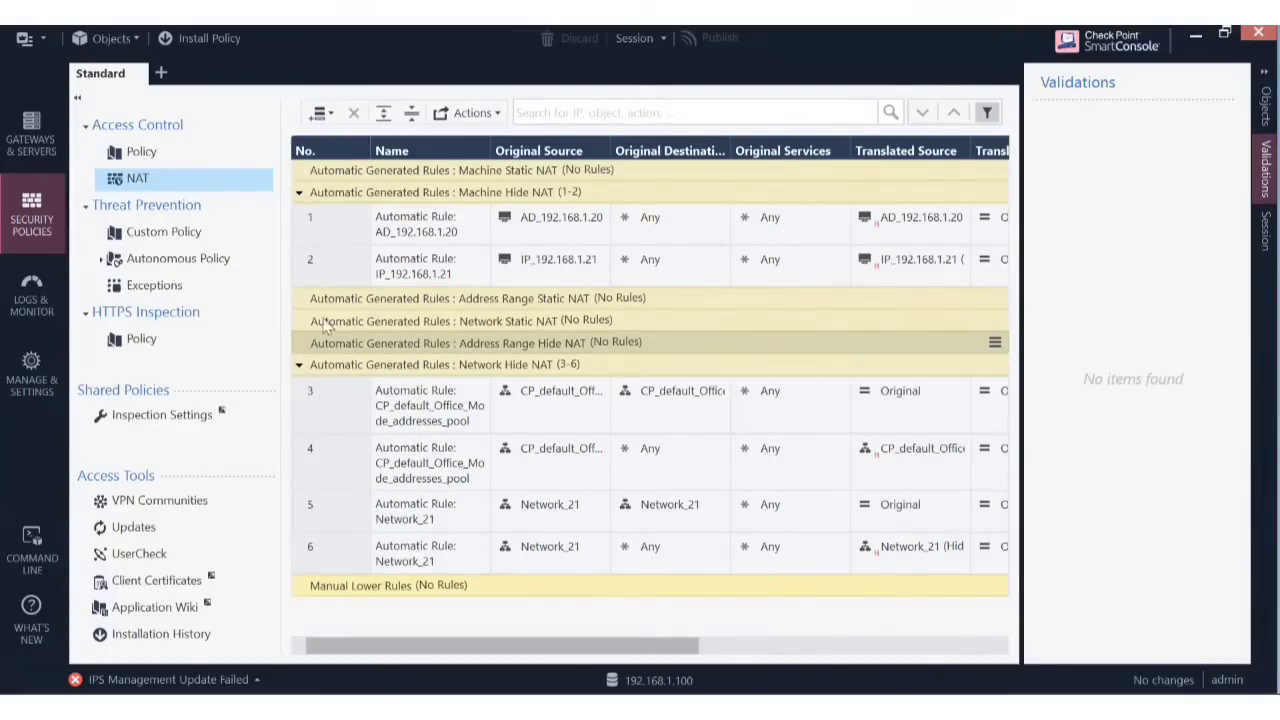
# Add a new blank manual rule at the top of the NAT policy.
pyautogui.click(328, 113)
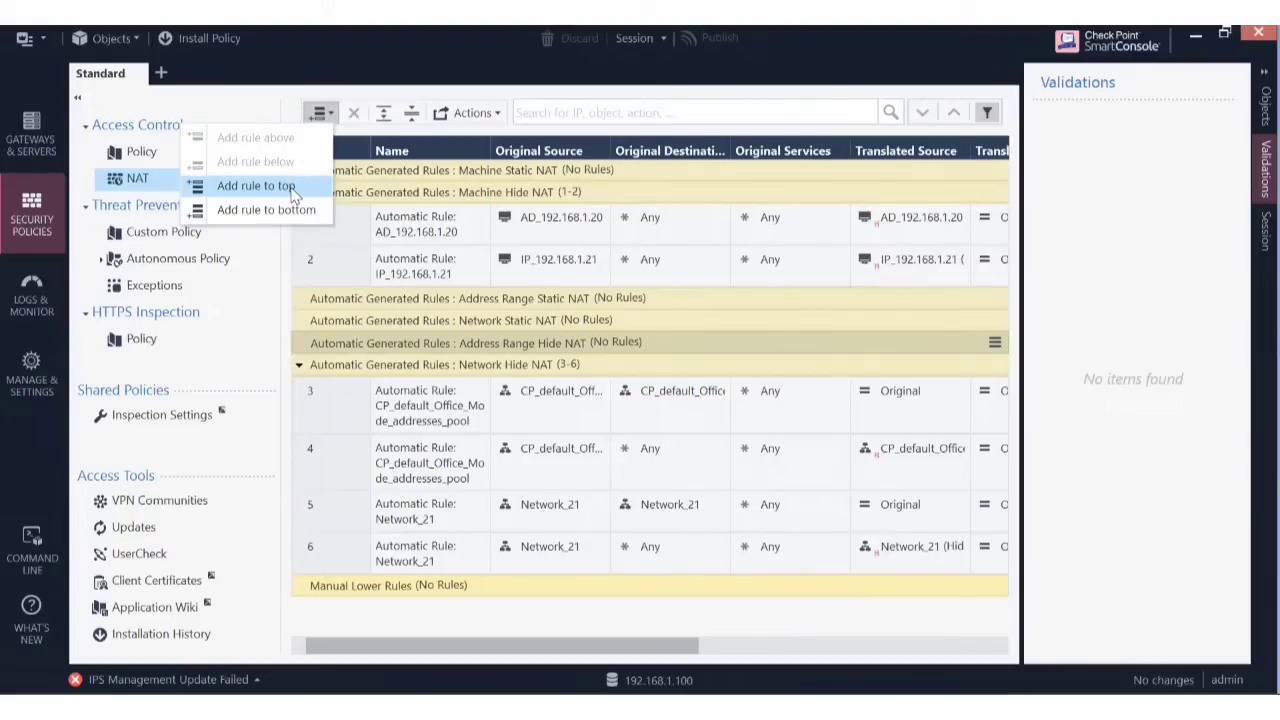
pyautogui.click(256, 186)
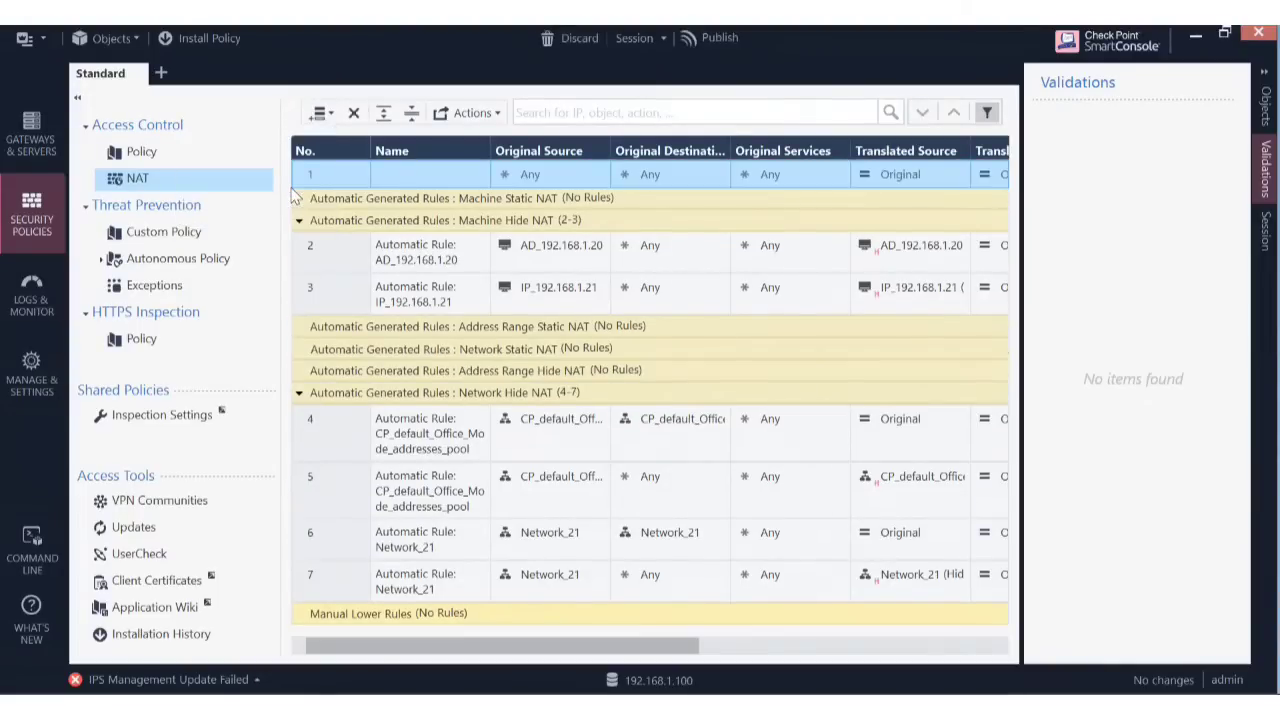
pyautogui.click(580, 176)
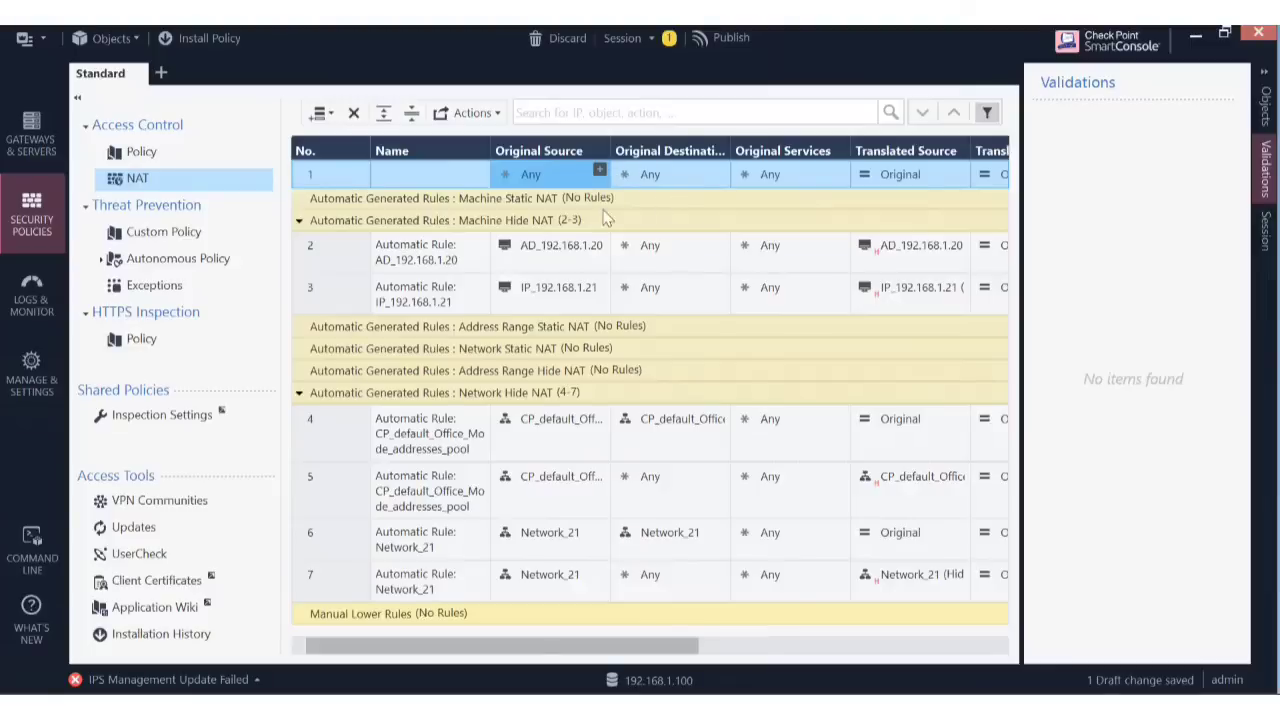
pyautogui.moveTo(557, 647); pyautogui.dragTo(405, 657)
pyautogui.moveTo(604, 646); pyautogui.dragTo(471, 655)
# Delete the blank rule 1 and confirm the deletion.
pyautogui.click(321, 172)
pyautogui.rightClick(321, 172)
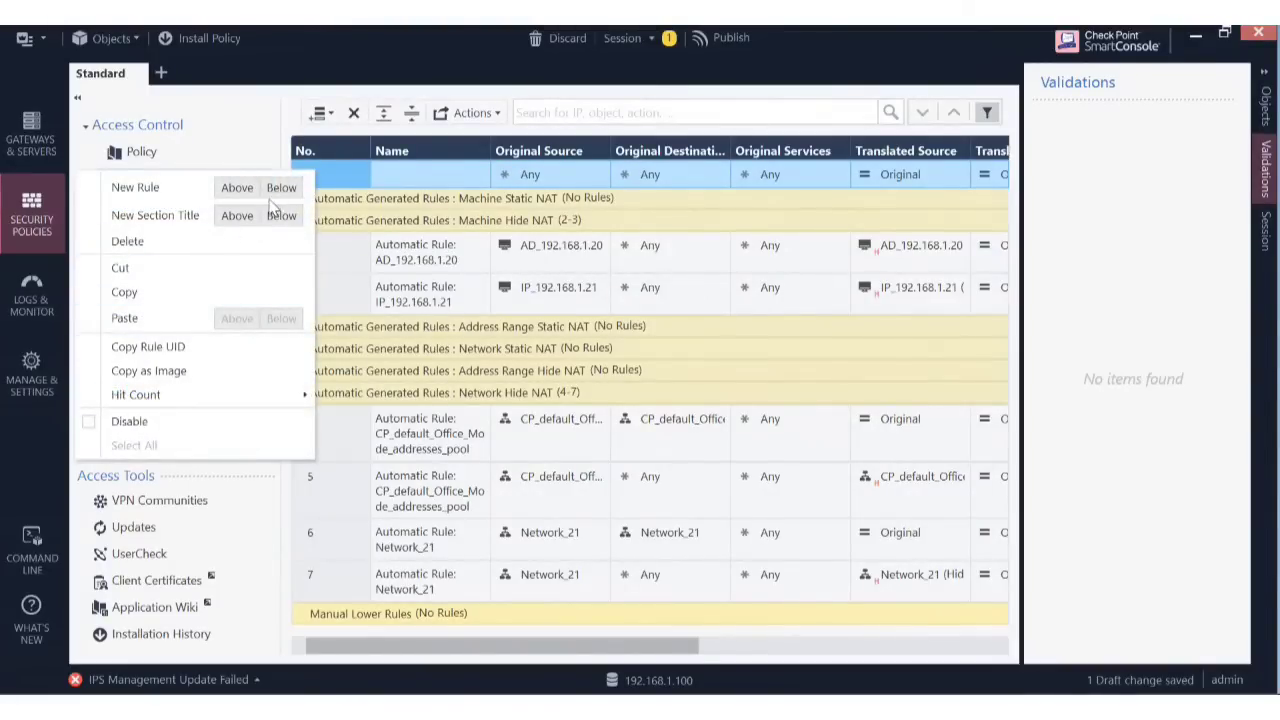
pyautogui.click(360, 180)
pyautogui.rightClick(360, 180)
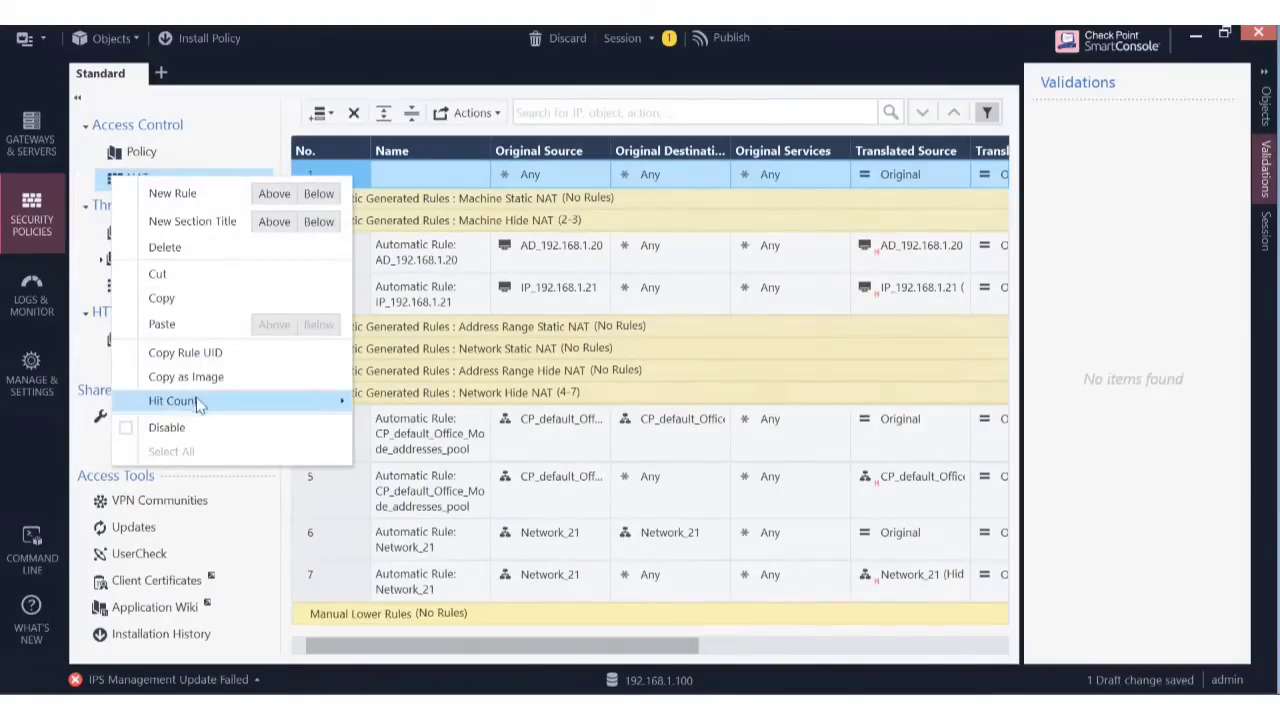
pyautogui.click(220, 249)
pyautogui.click(714, 426)
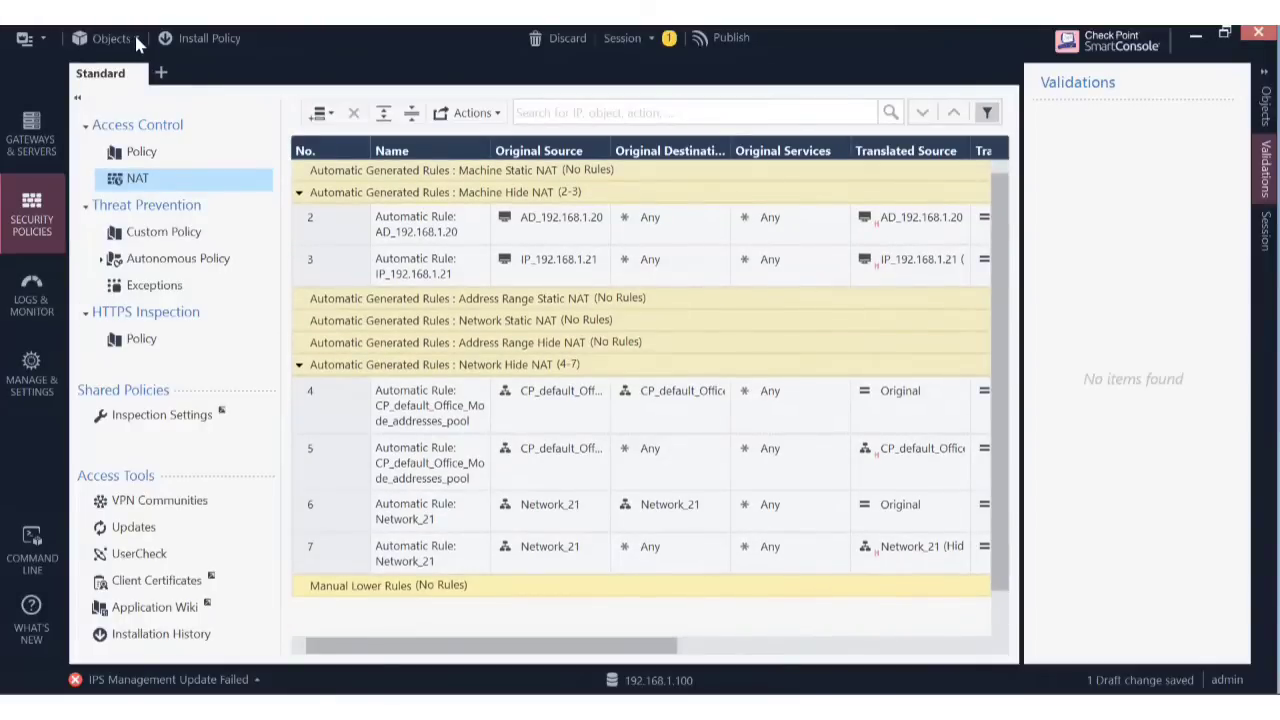
pyautogui.click(138, 42)
pyautogui.click(138, 42)
# Start a new address range from the Objects menu and name it Test_Range.
pyautogui.click(138, 42)
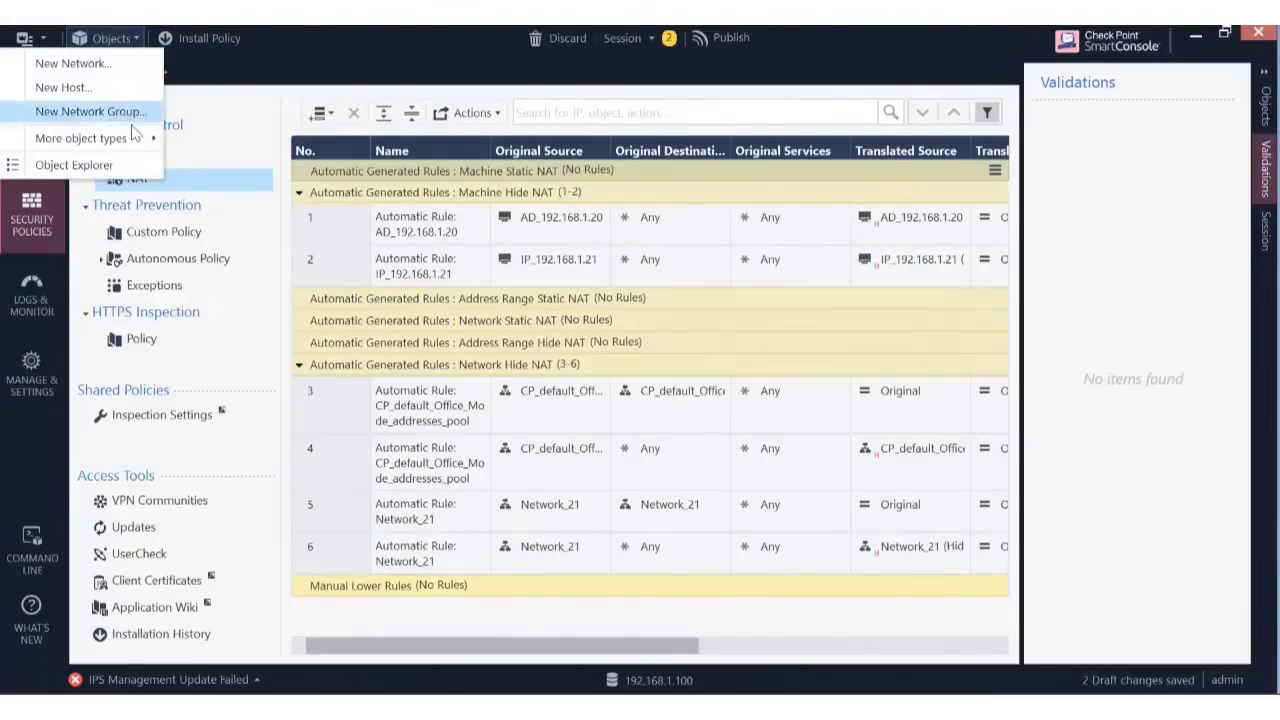
pyautogui.moveTo(145, 146)
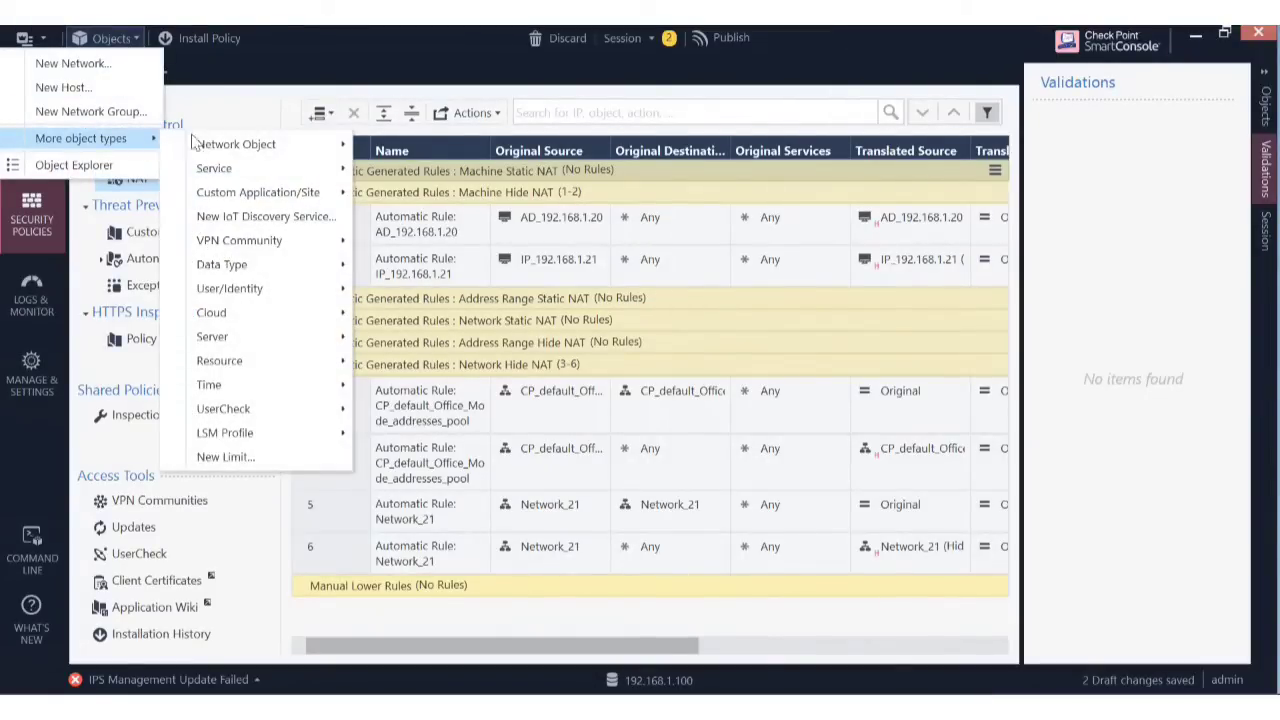
pyautogui.moveTo(254, 149)
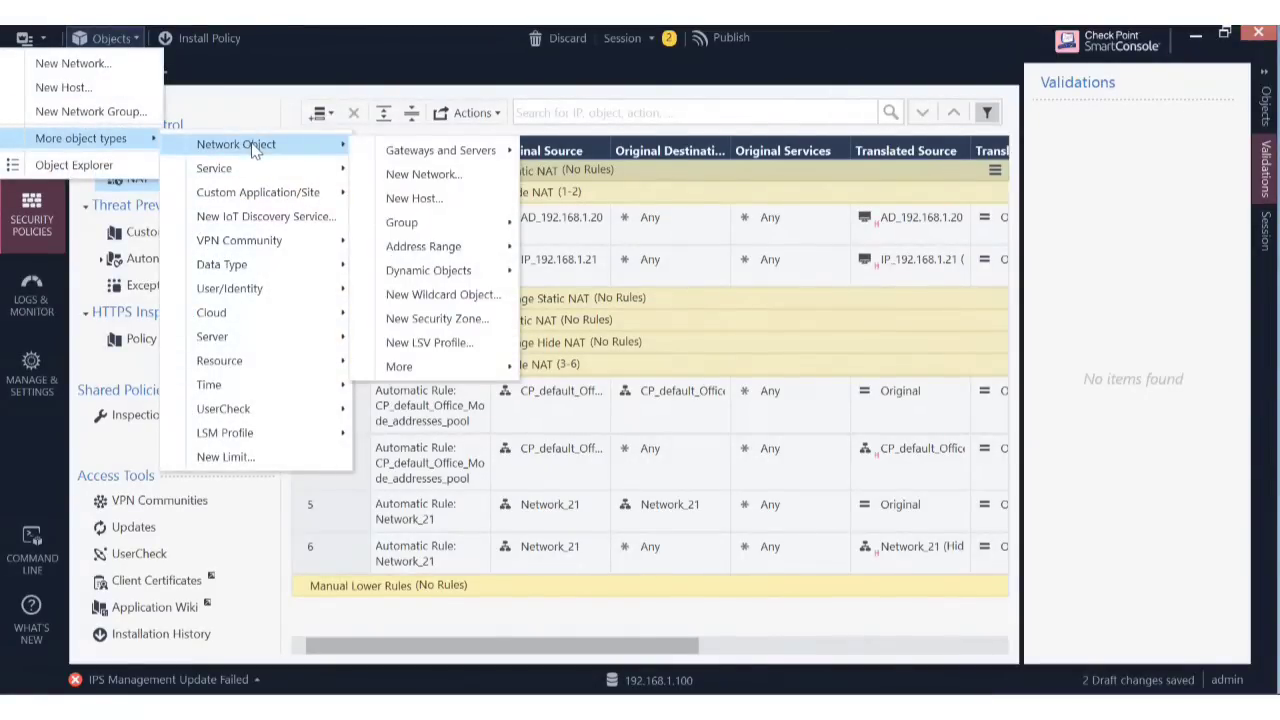
pyautogui.moveTo(452, 248)
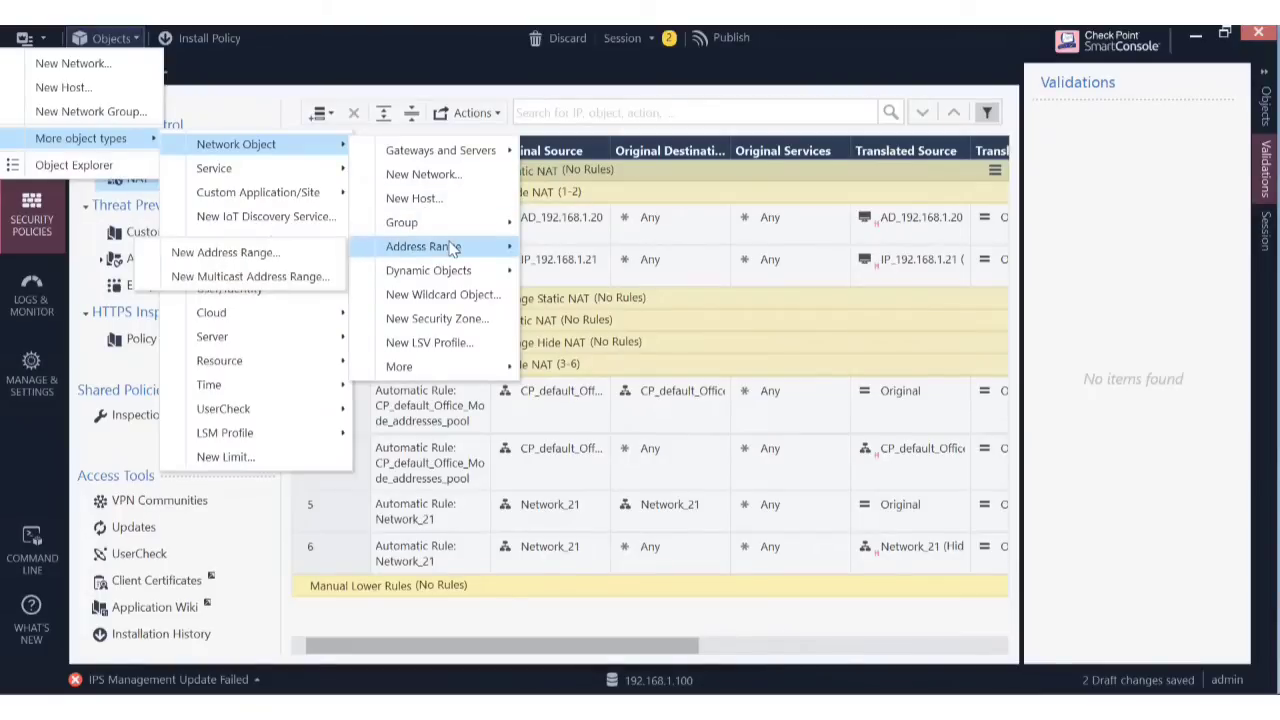
pyautogui.click(240, 253)
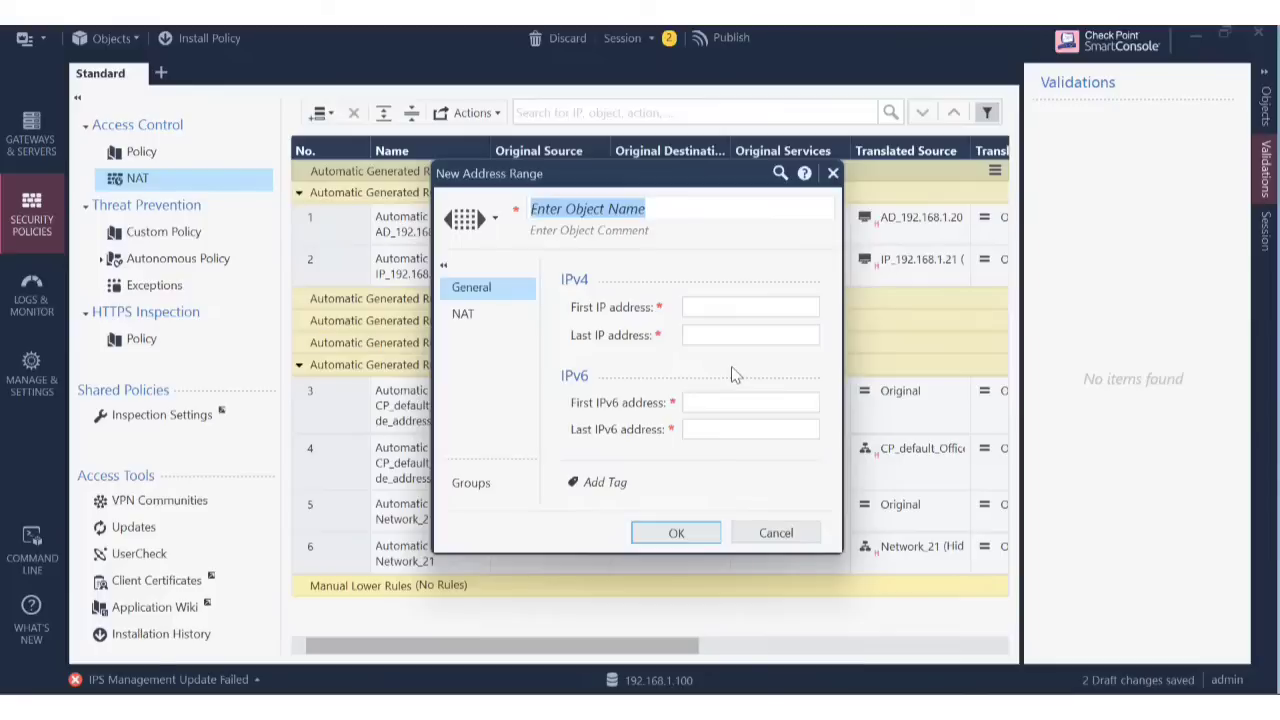
pyautogui.write('Test_')
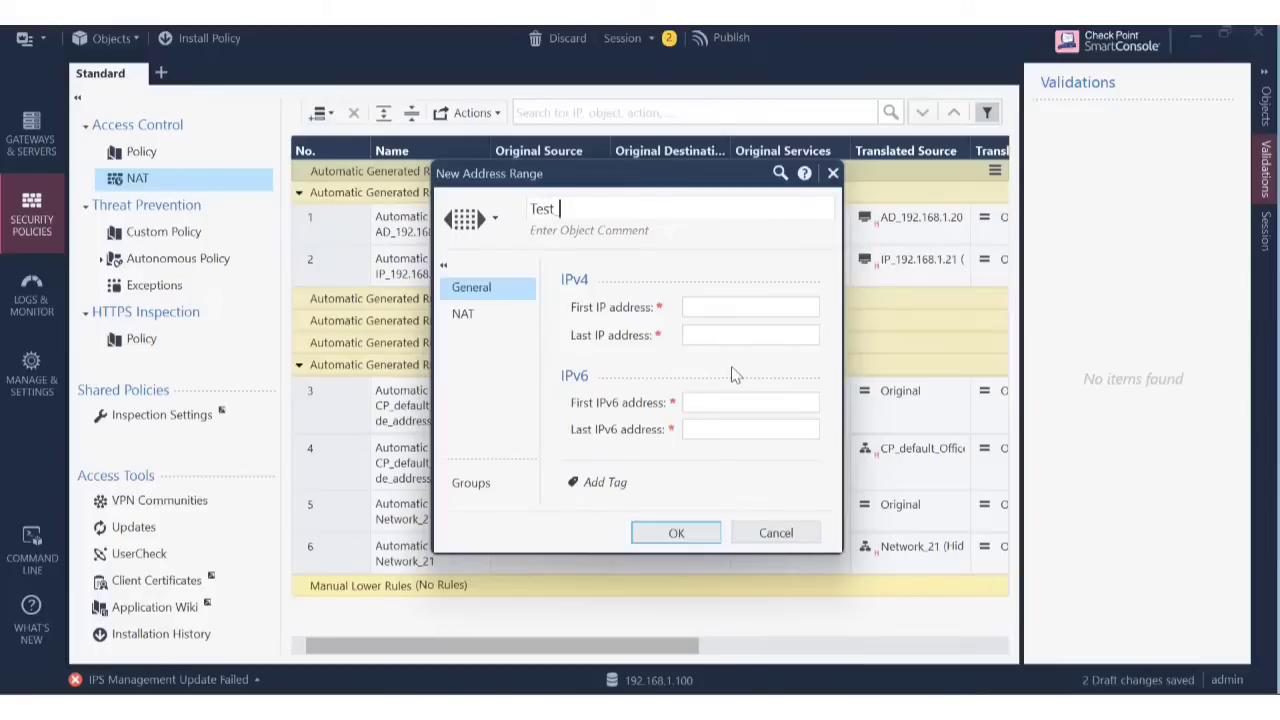
pyautogui.write('Range')
# Set Test_Range's first IP to 192.168.2.1 and last IP to 192.168.2.15.
pyautogui.click(720, 311)
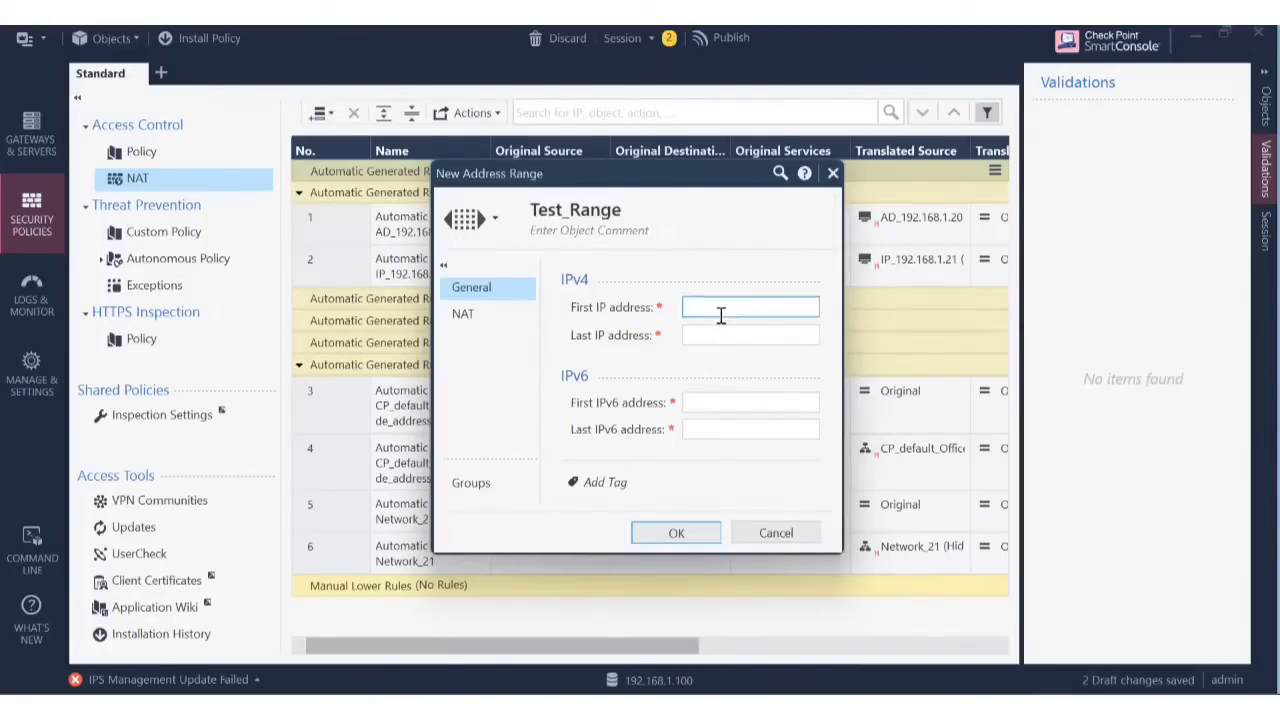
pyautogui.write('192.168.2.1')
pyautogui.click(760, 333)
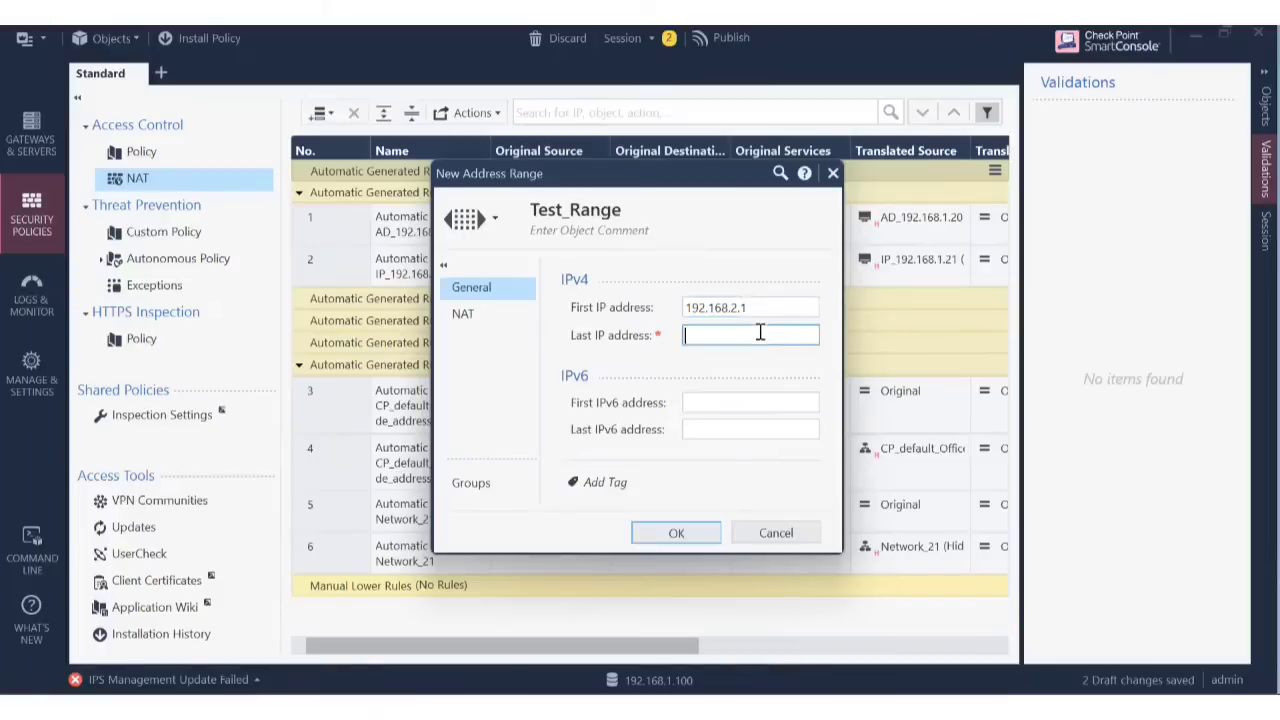
pyautogui.write('192.168.2.15')
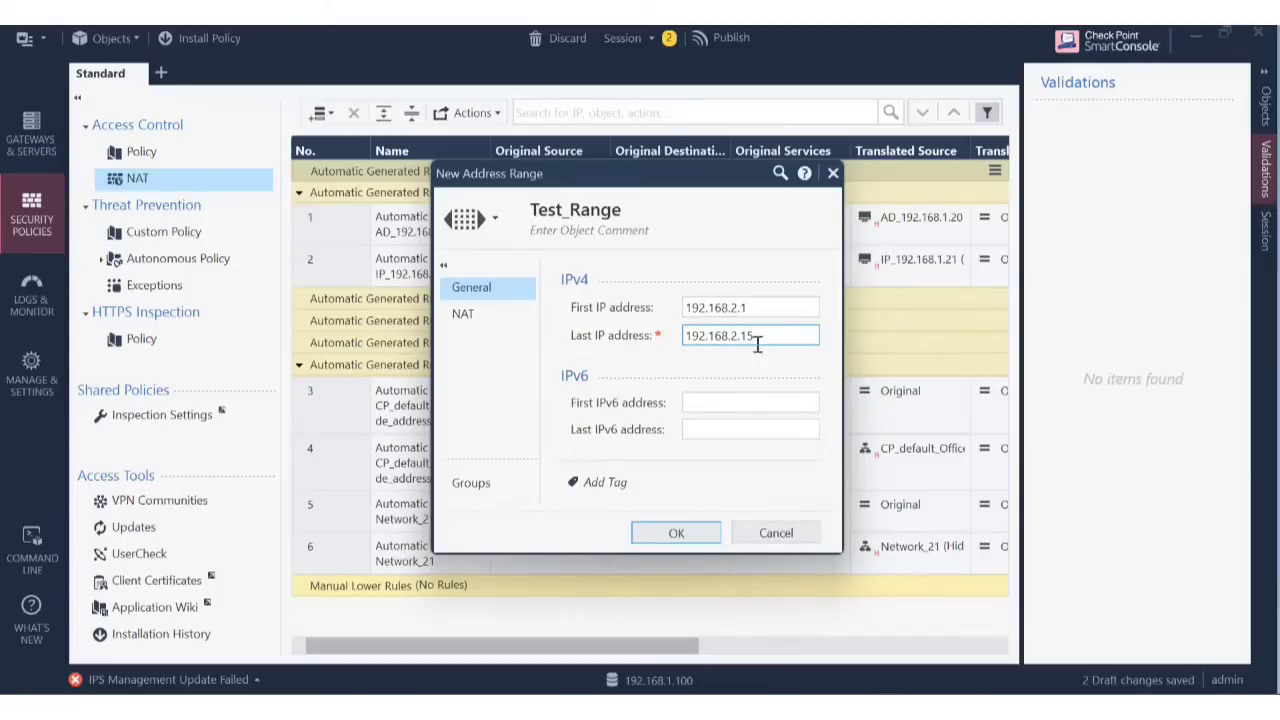
# Try Test_Range's Hide and Static automatic NAT options, then cancel and discard it.
pyautogui.click(474, 317)
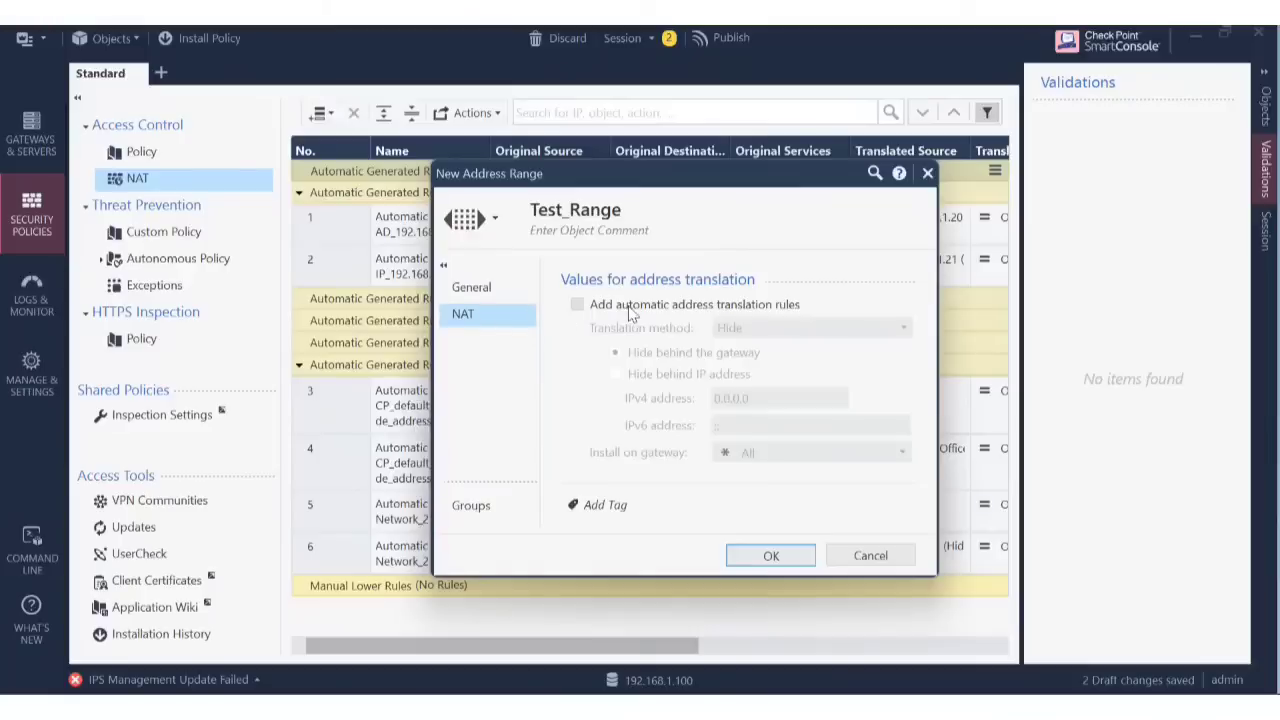
pyautogui.click(621, 306)
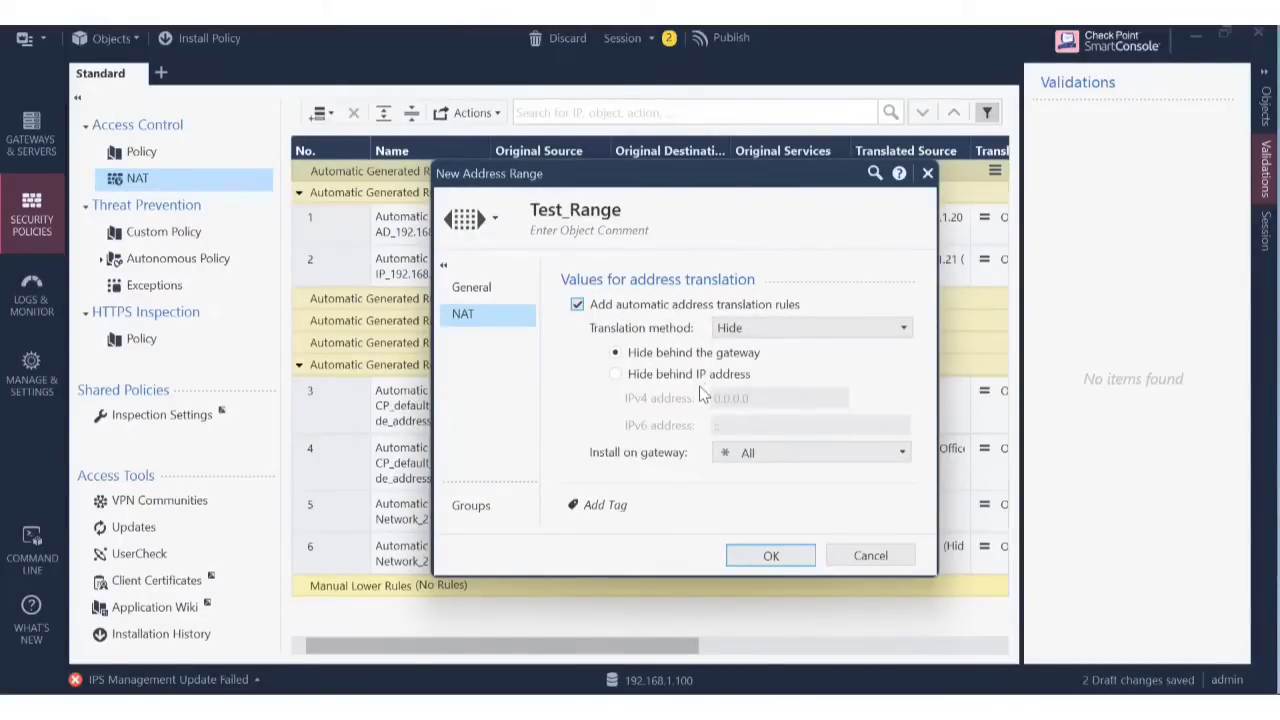
pyautogui.click(729, 378)
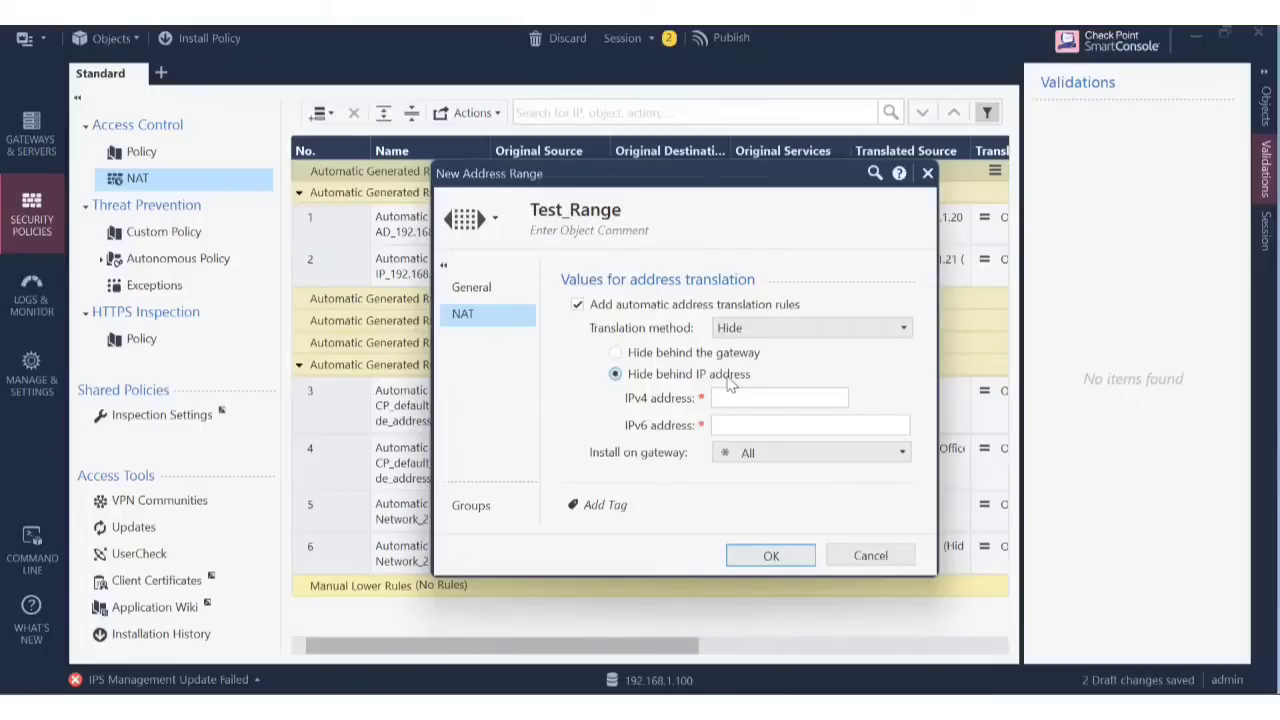
pyautogui.click(765, 328)
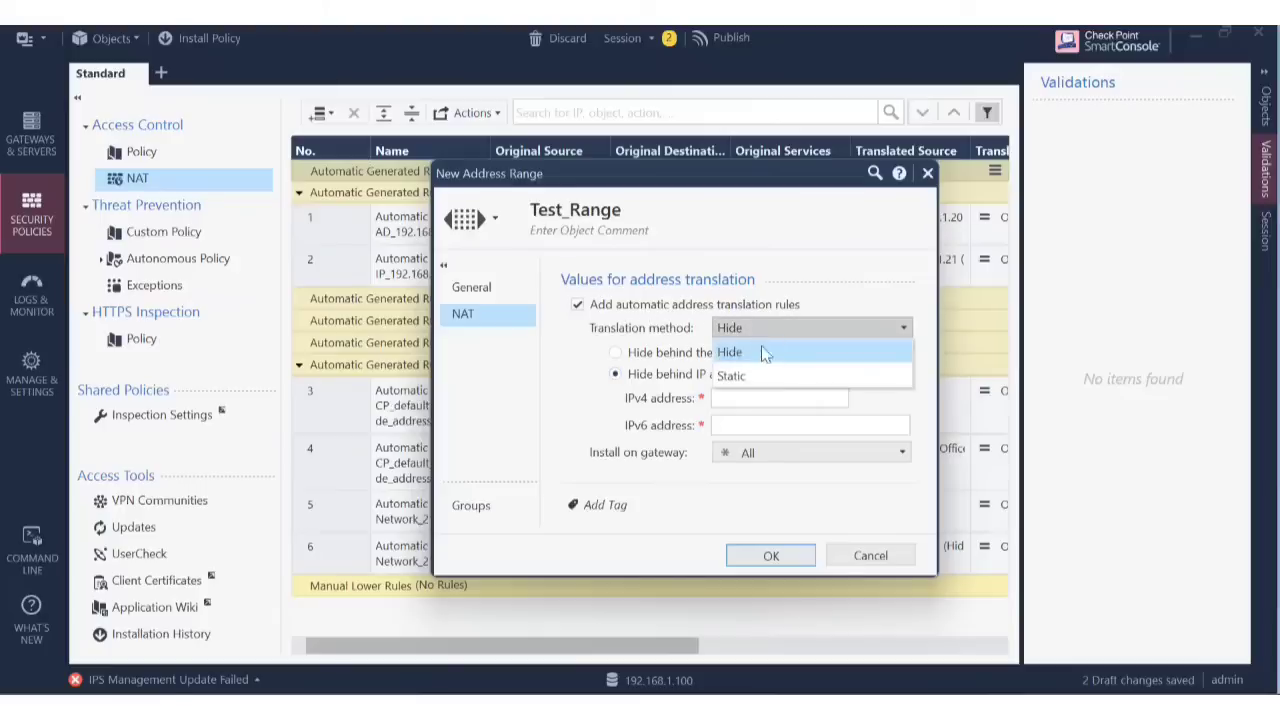
pyautogui.click(763, 377)
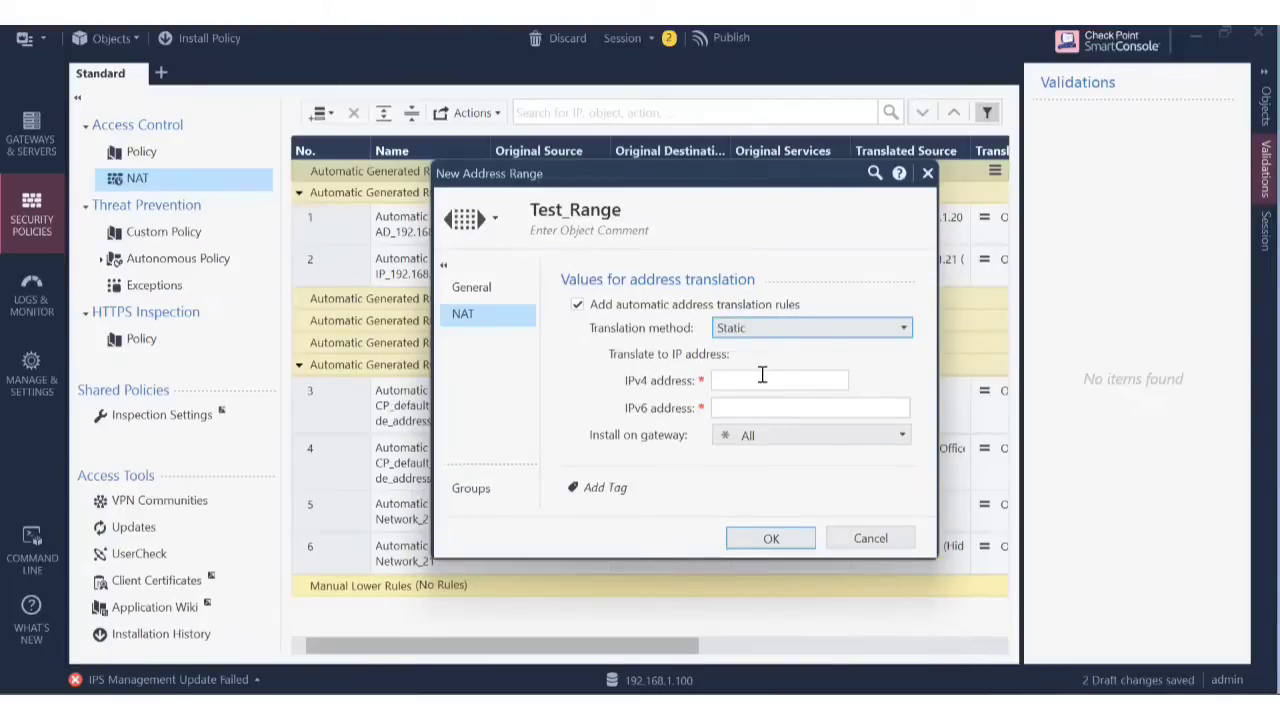
pyautogui.click(472, 489)
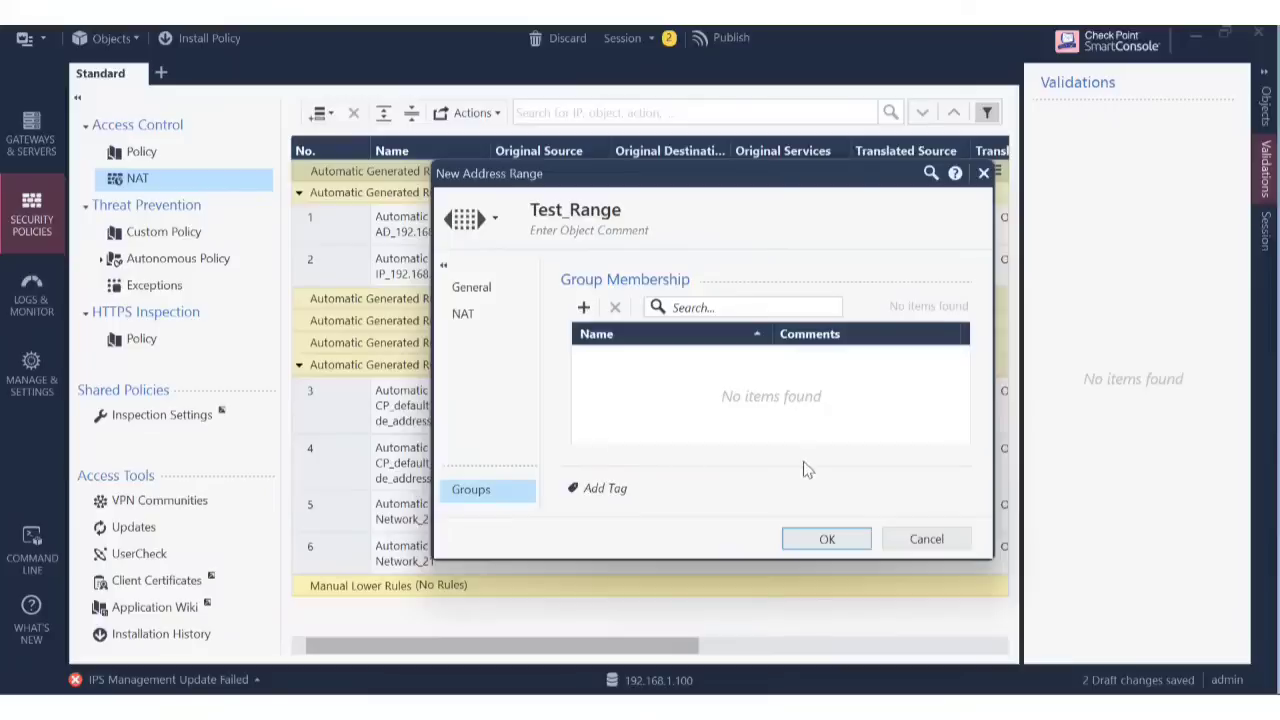
pyautogui.click(932, 538)
pyautogui.click(727, 425)
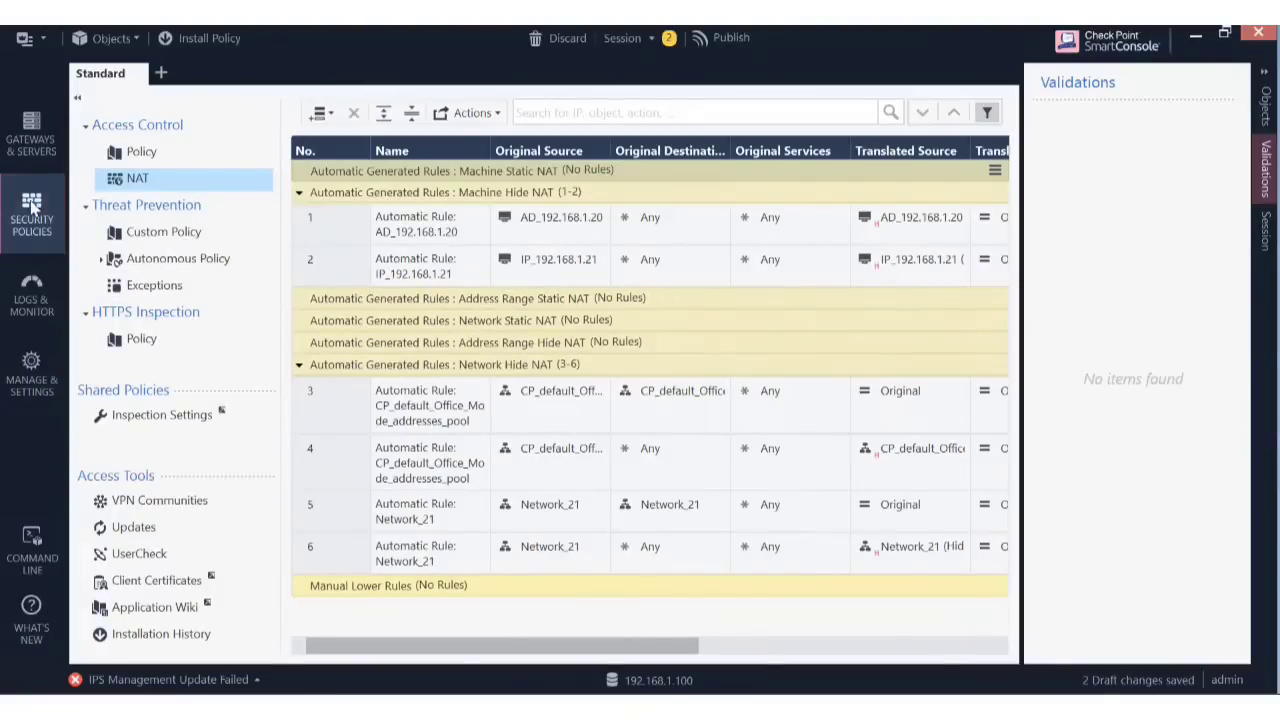
# Start a new address range from the Objects menu and name it Range_object.
pyautogui.click(140, 38)
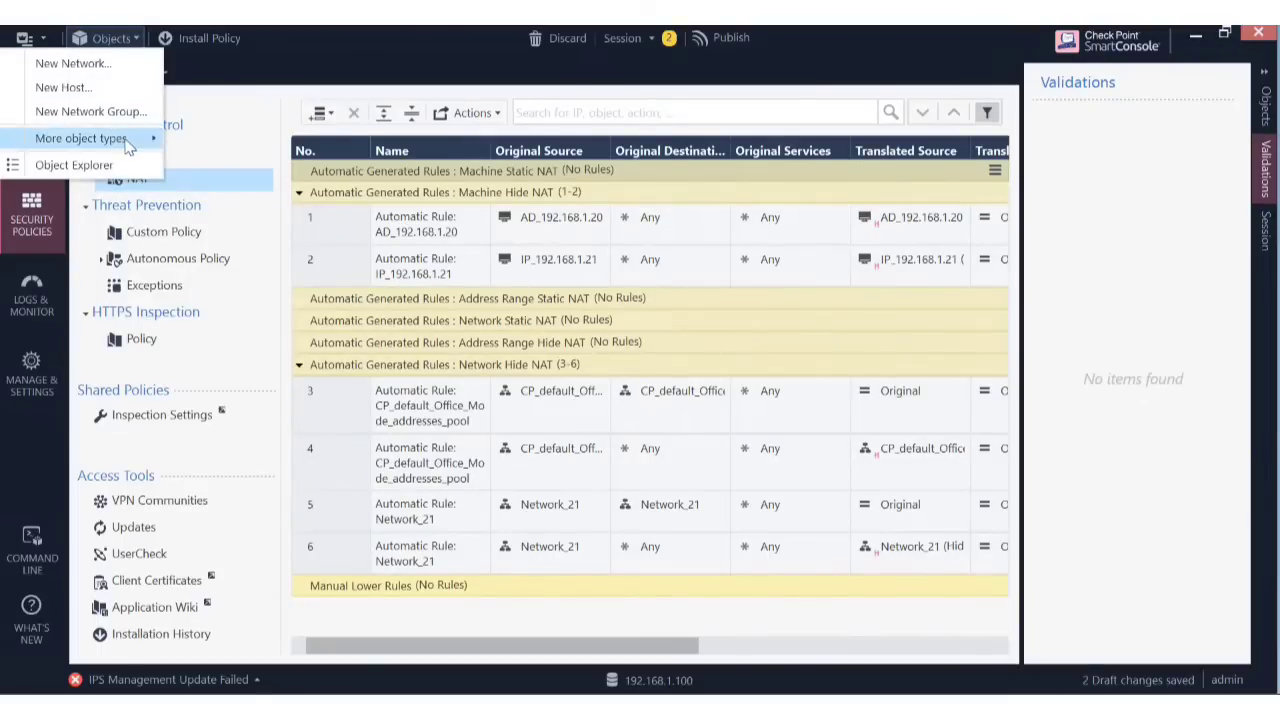
pyautogui.moveTo(128, 146)
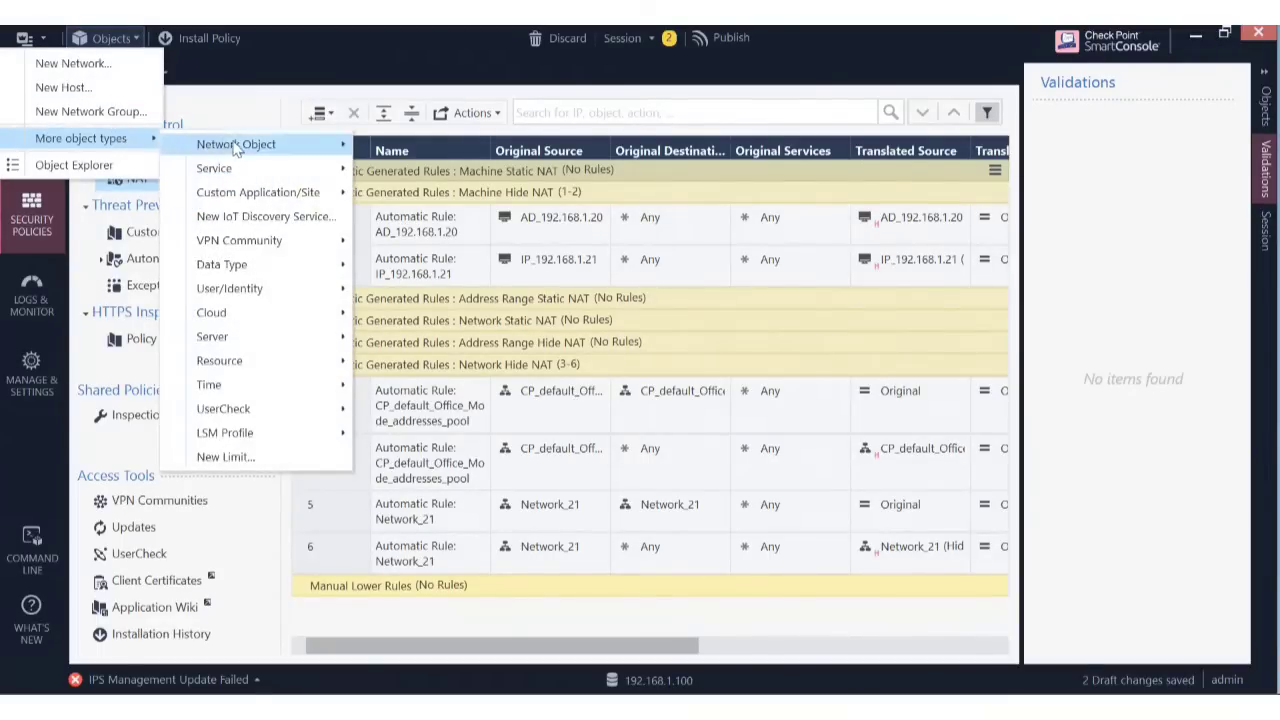
pyautogui.moveTo(236, 146)
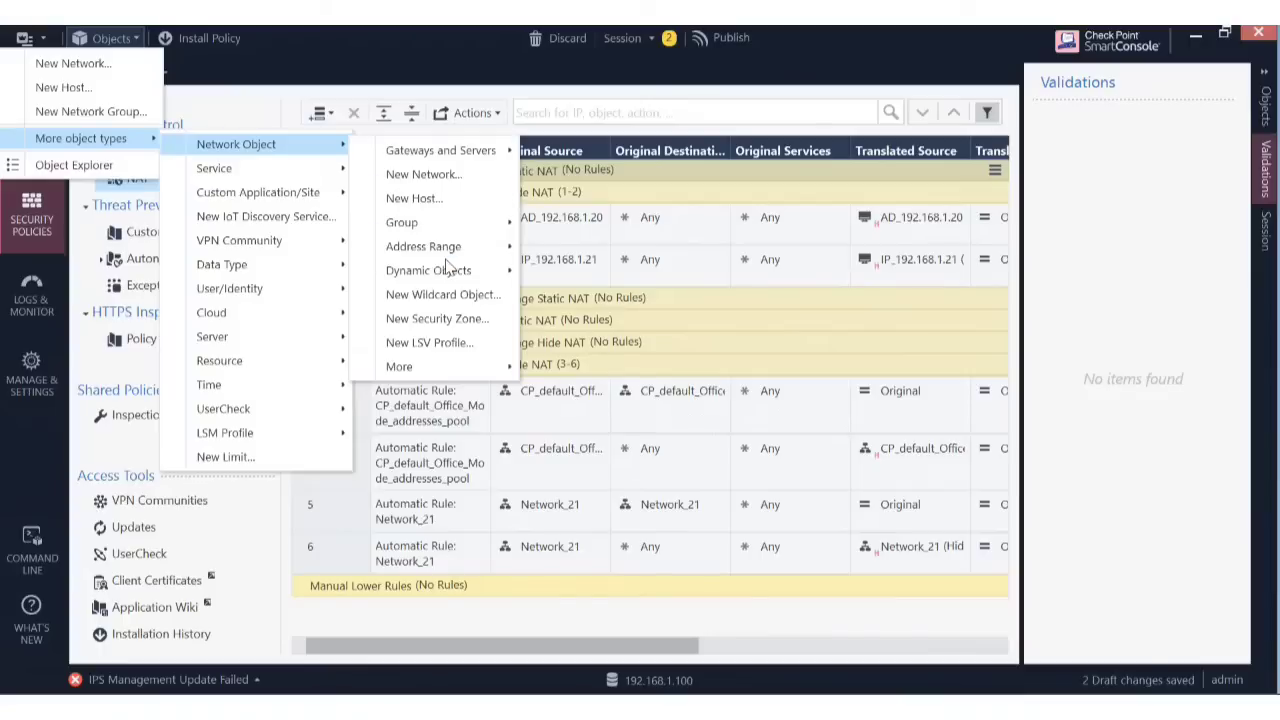
pyautogui.moveTo(449, 371)
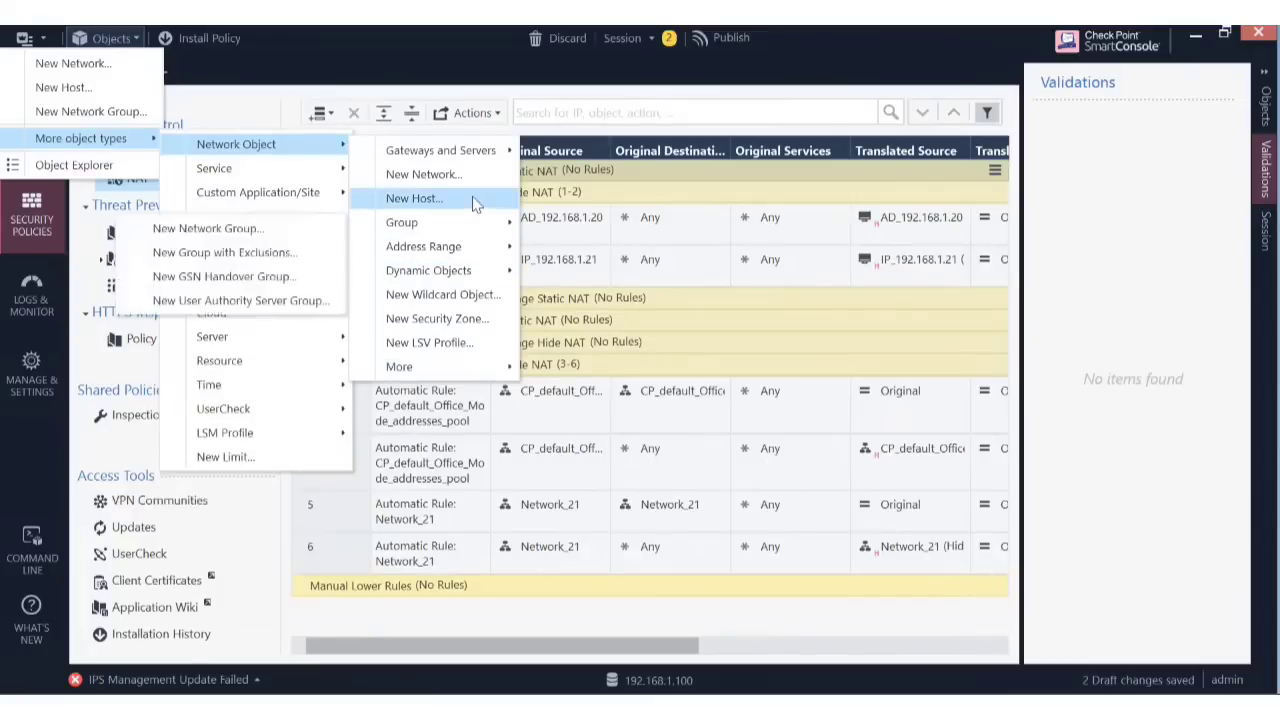
pyautogui.moveTo(484, 249)
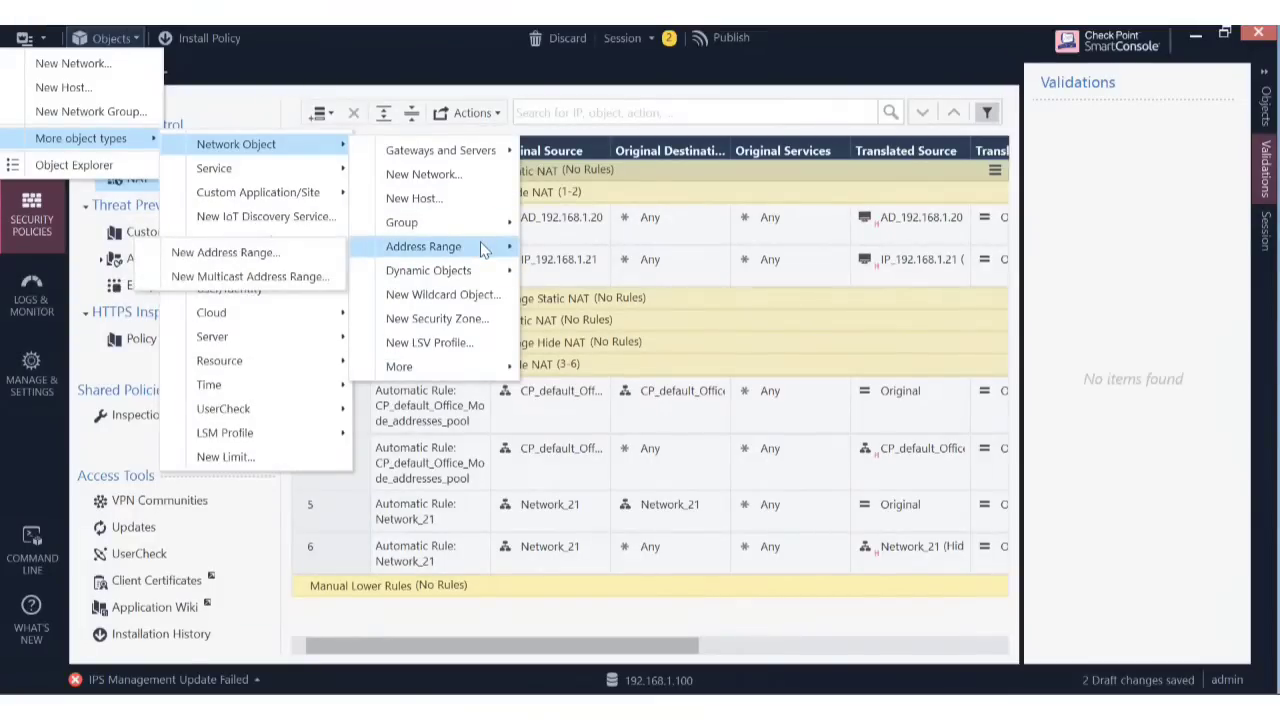
pyautogui.click(273, 262)
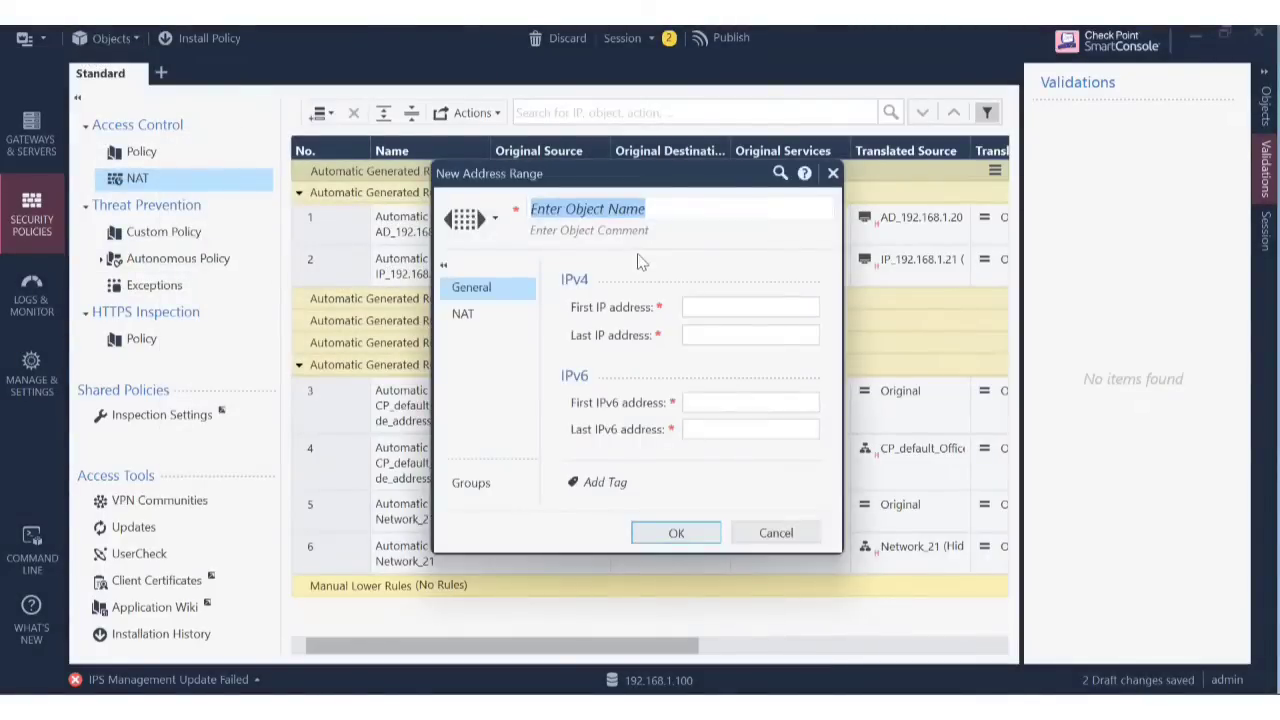
pyautogui.write('R')
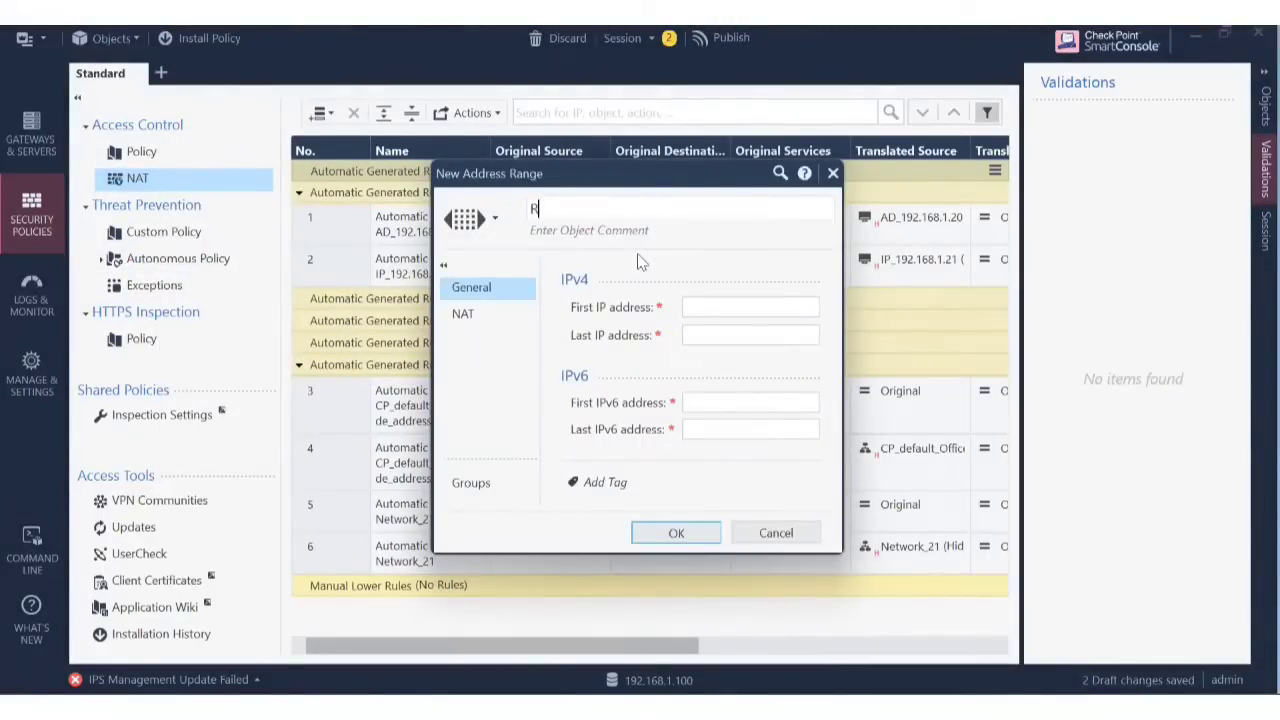
pyautogui.write('ange_object')
# Give Range_object the span 192.168.2.1 to 192.168.2.10 and save it.
pyautogui.click(710, 305)
pyautogui.write('192')
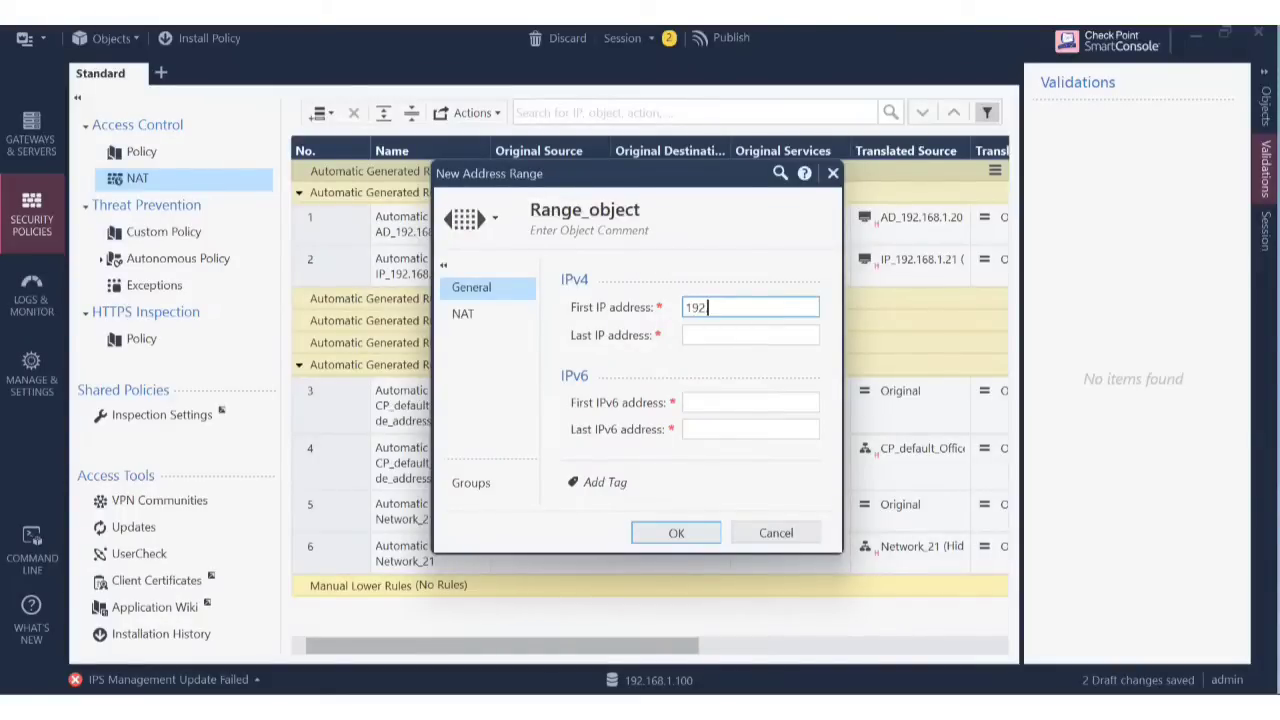
pyautogui.write('.168.2.1')
pyautogui.click(775, 337)
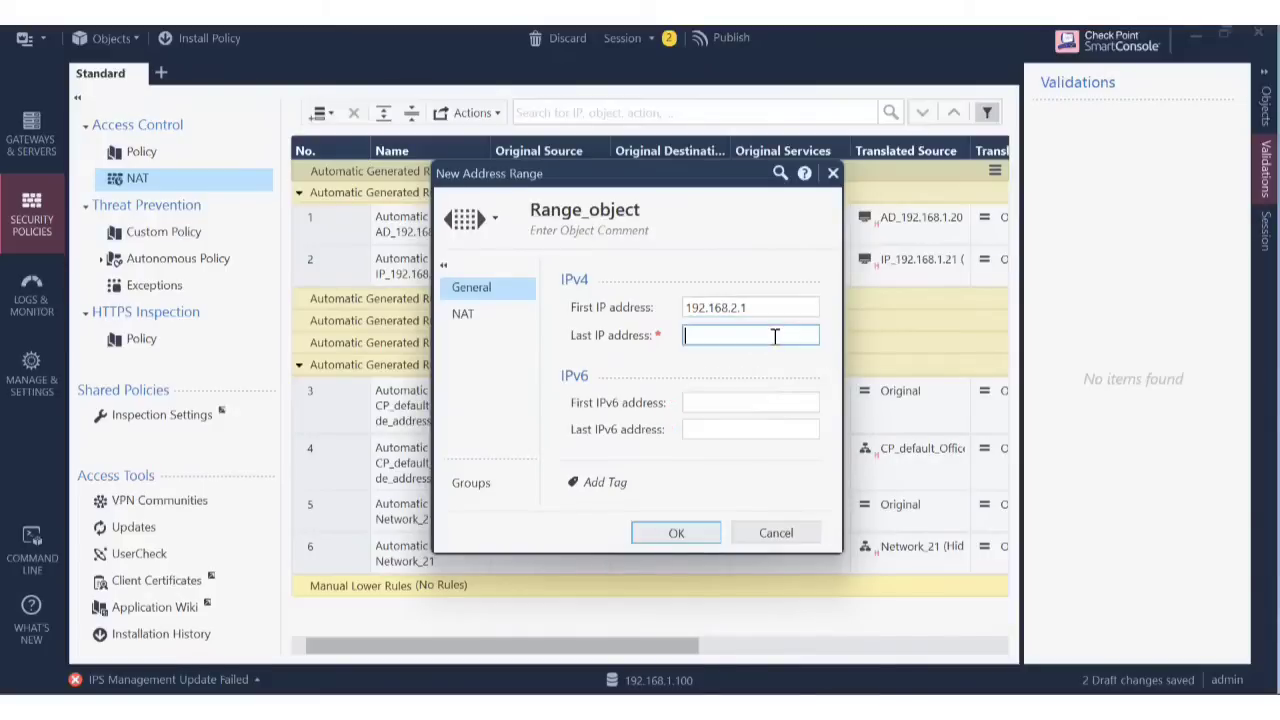
pyautogui.write('192.168.2.10')
pyautogui.click(692, 534)
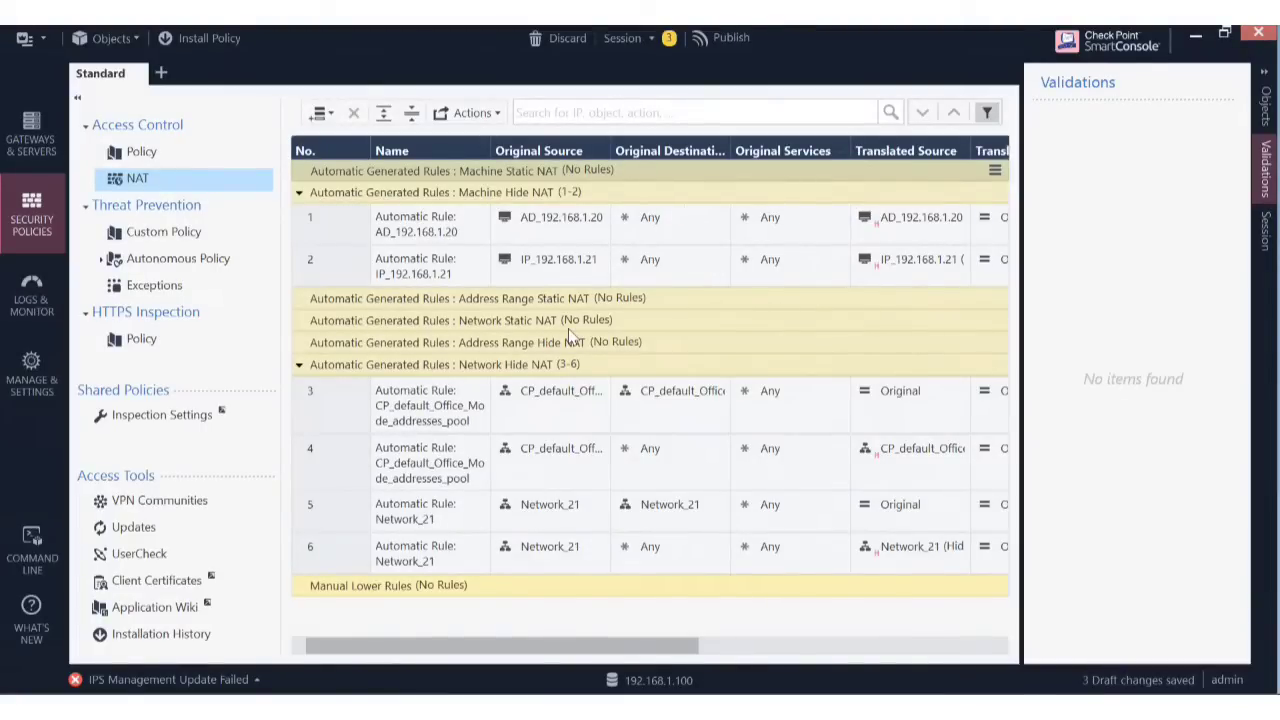
# Add a new manual rule inside the Manual Lower Rules section.
pyautogui.click(331, 114)
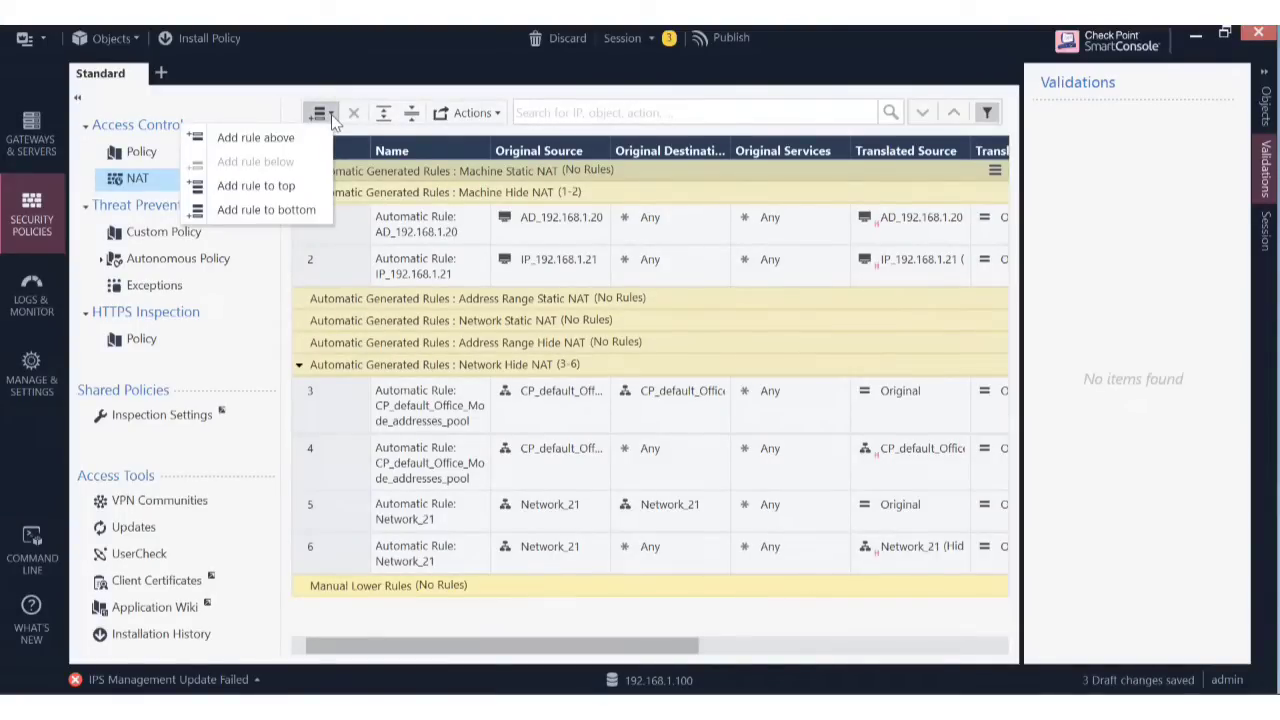
pyautogui.click(345, 591)
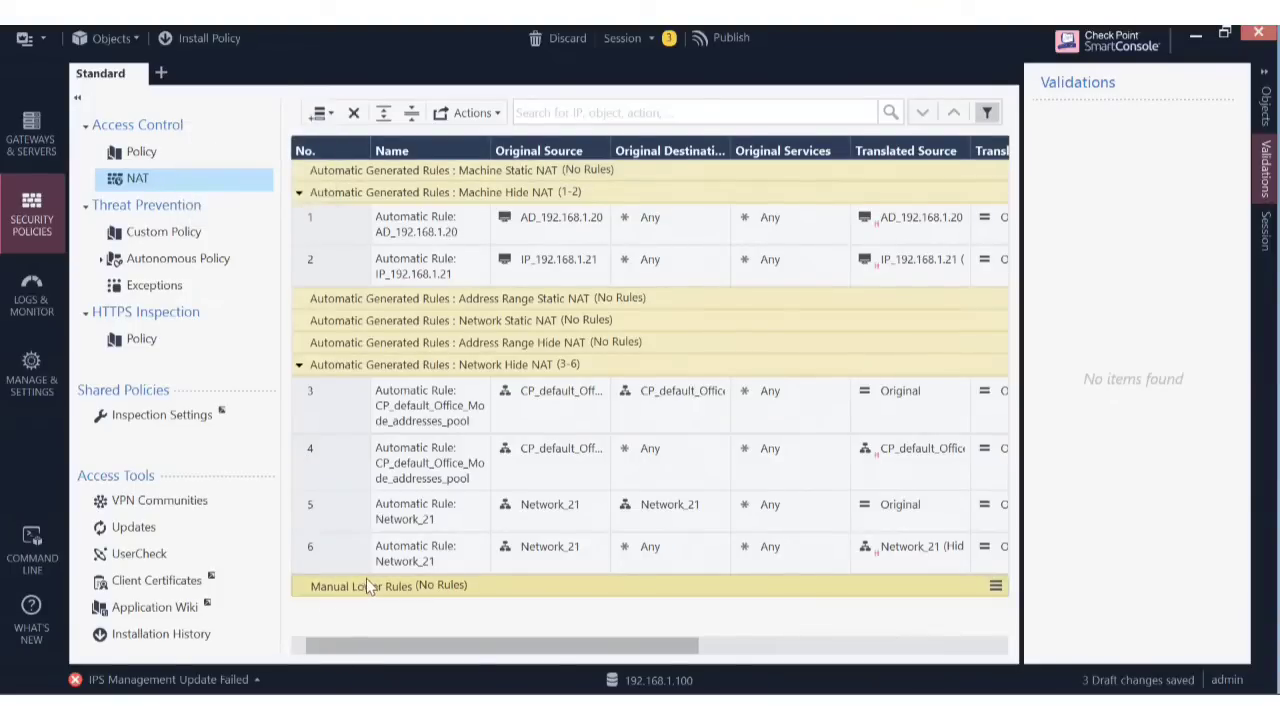
pyautogui.rightClick(366, 578)
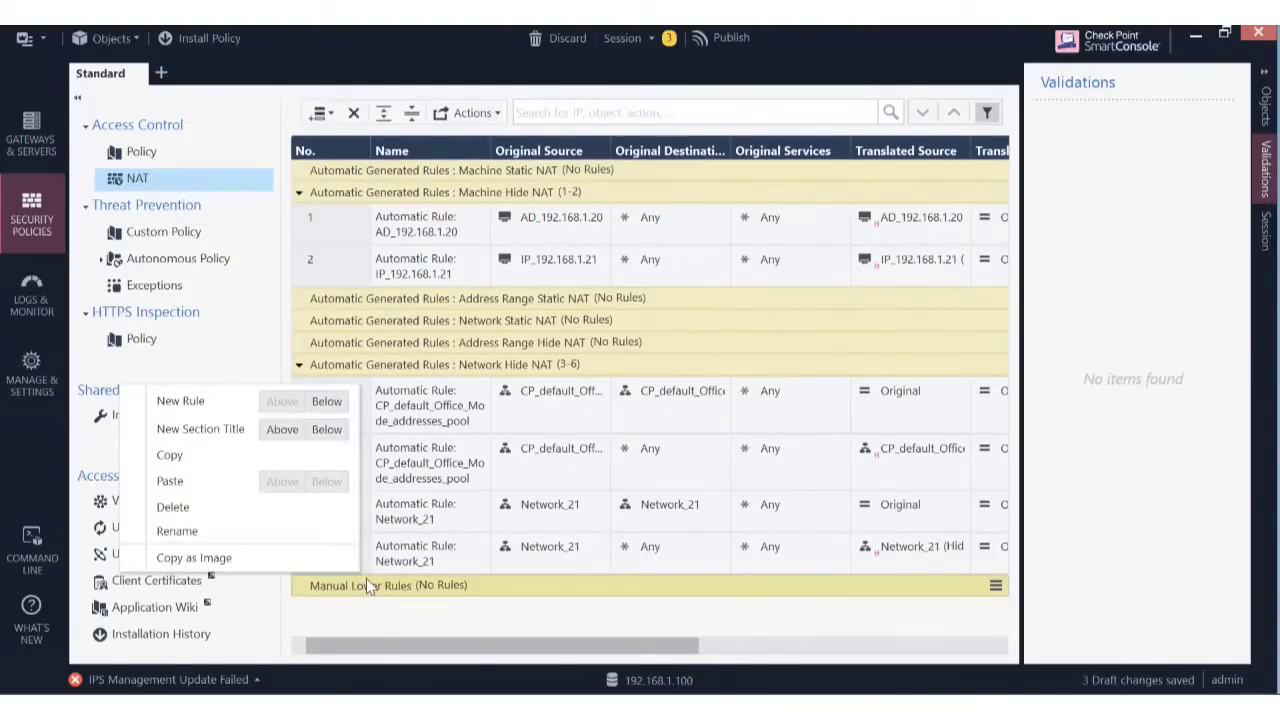
pyautogui.click(327, 402)
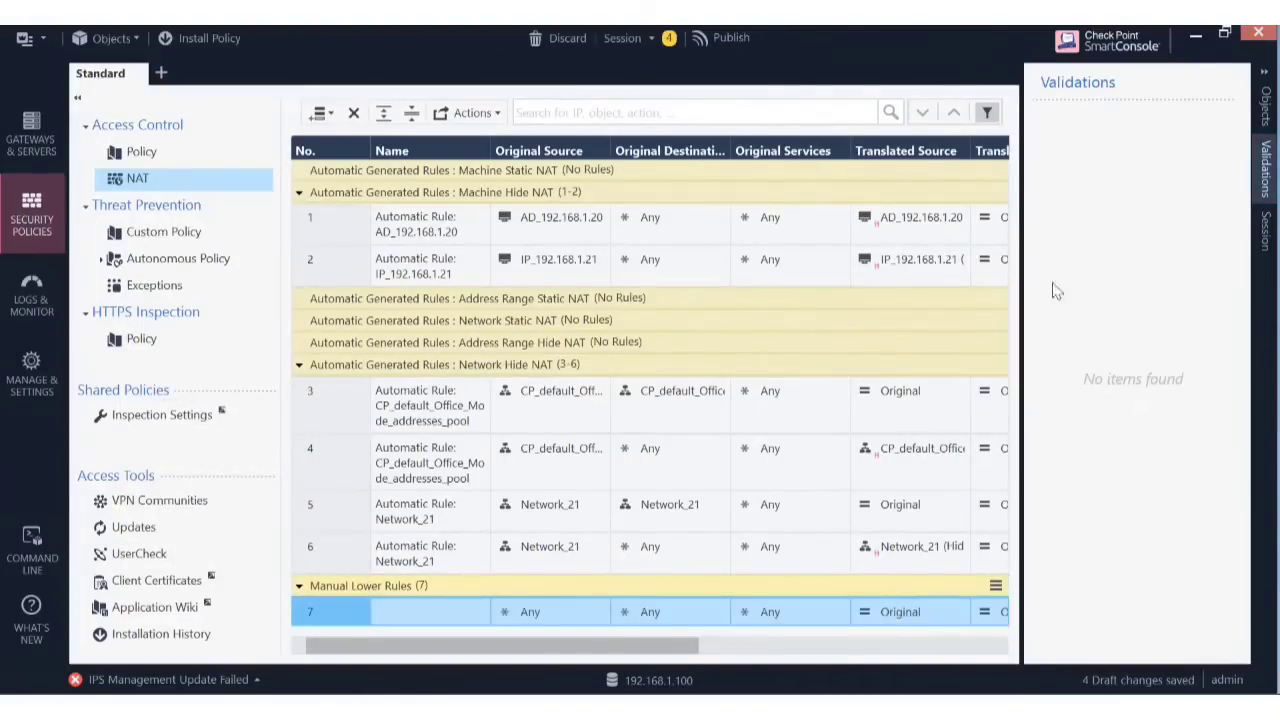
# Name the new rule 7 'Test Range'.
pyautogui.click(407, 622)
pyautogui.click(406, 616)
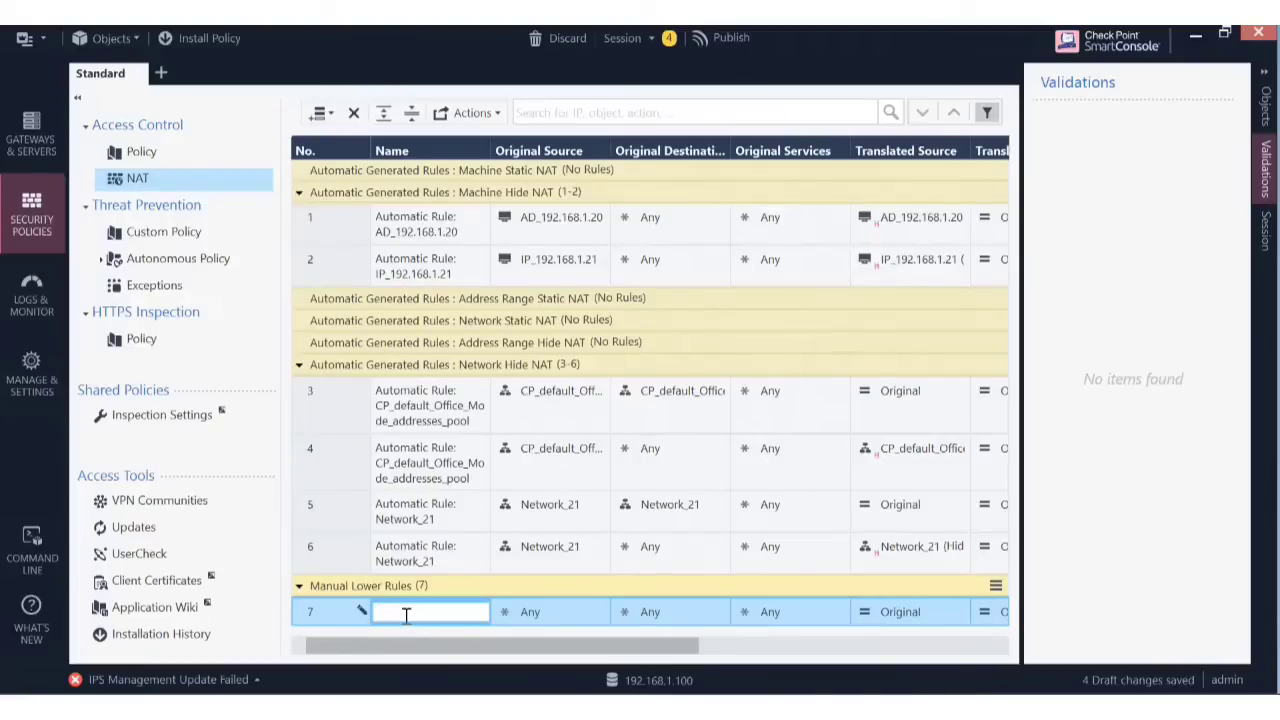
pyautogui.write('Test Range')
pyautogui.click(567, 621)
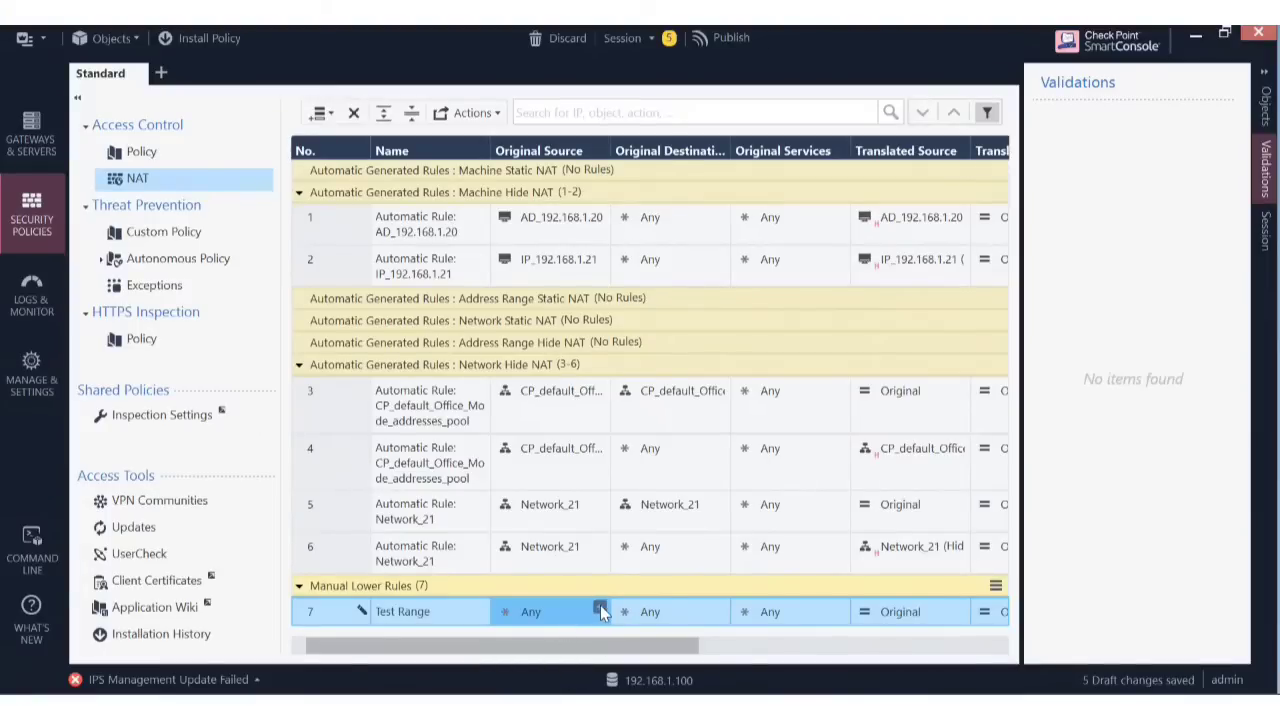
pyautogui.click(600, 608)
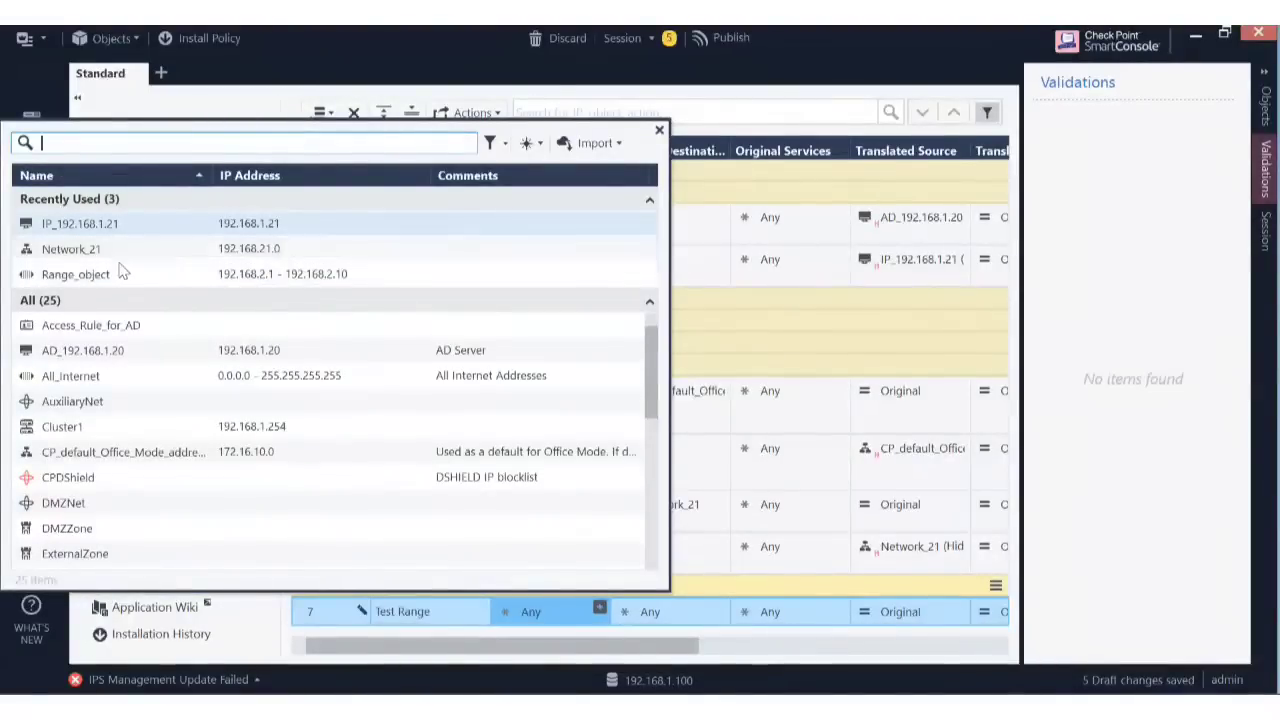
# Set rule 7's original source to Network_21 and translated source to Range_object.
pyautogui.click(208, 258)
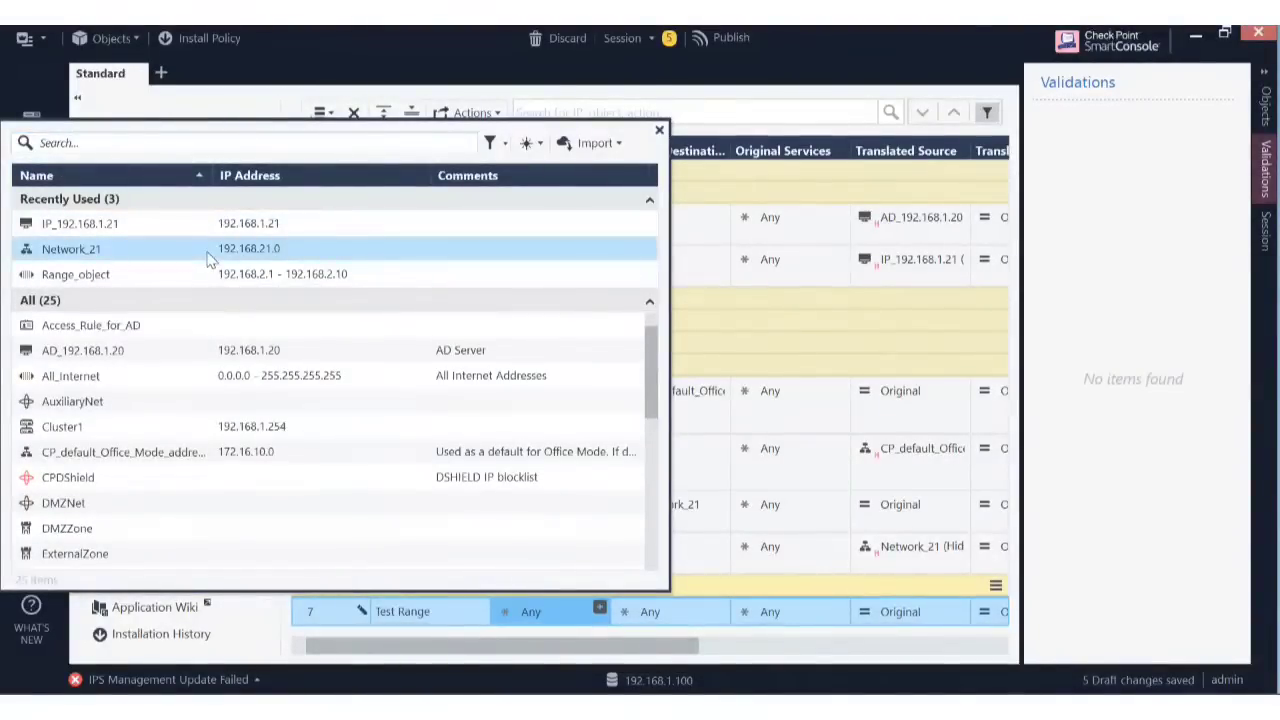
pyautogui.doubleClick(24, 252)
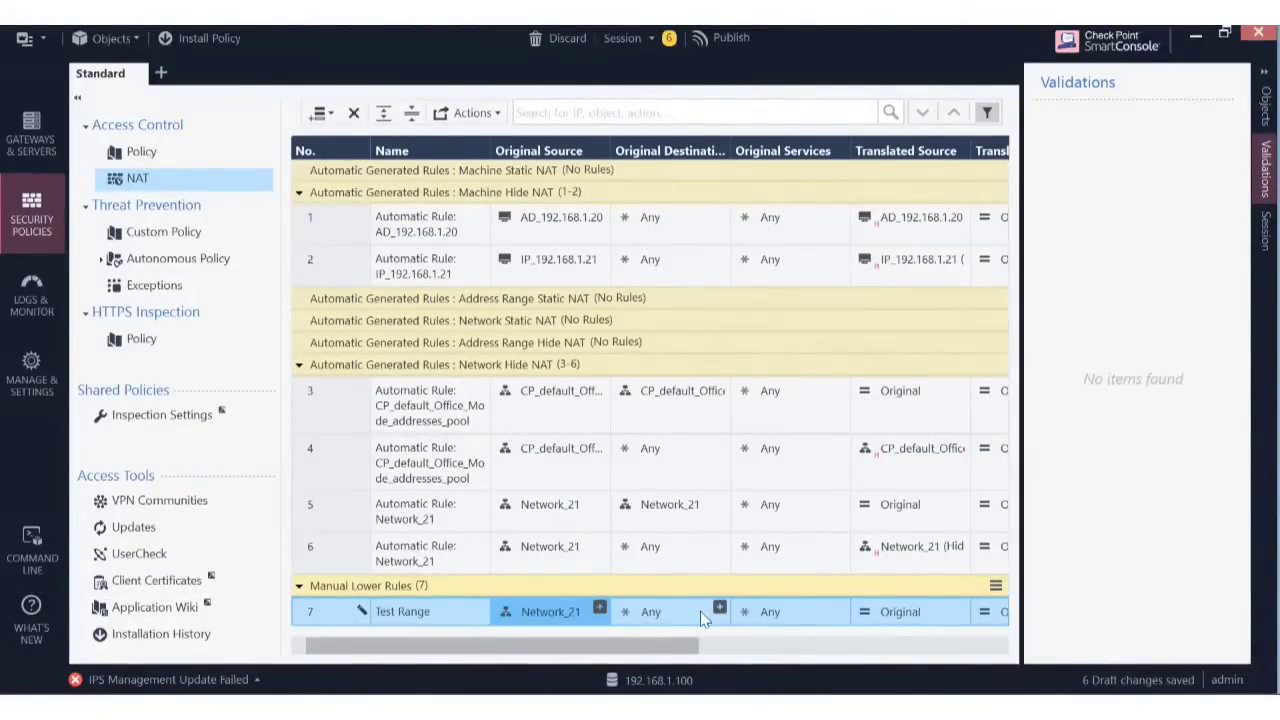
pyautogui.moveTo(666, 650); pyautogui.dragTo(769, 664)
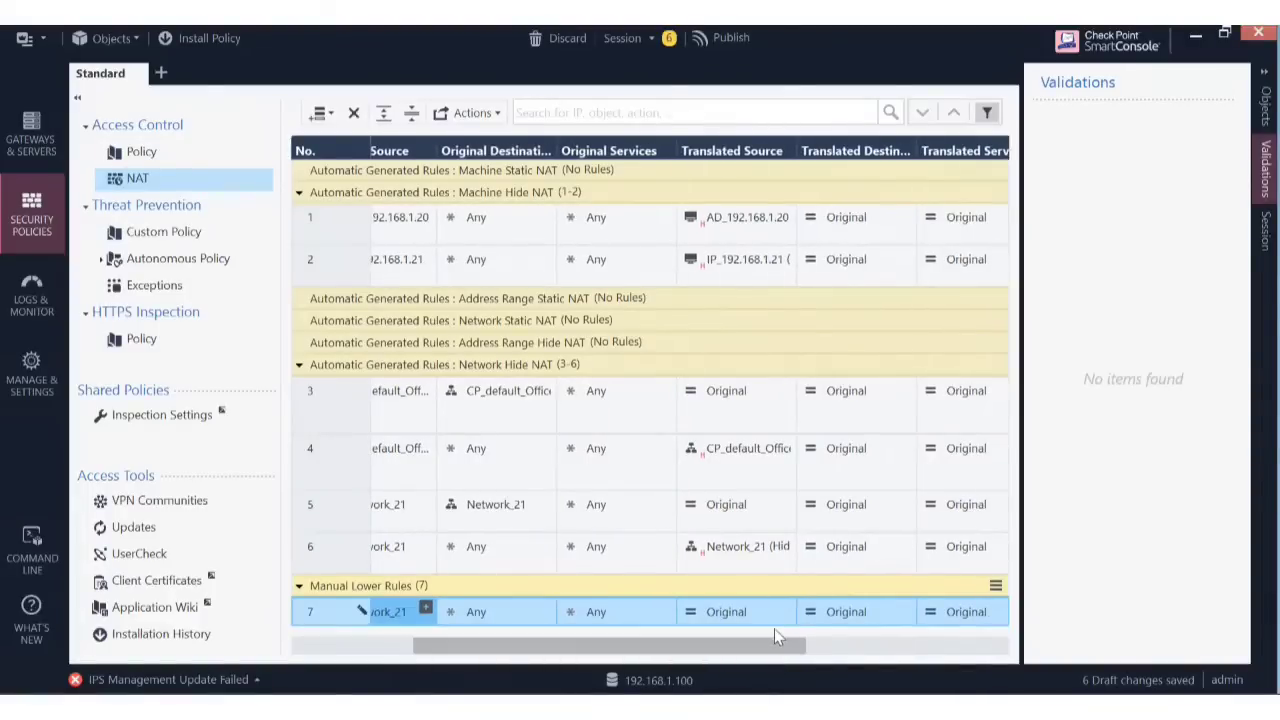
pyautogui.click(786, 608)
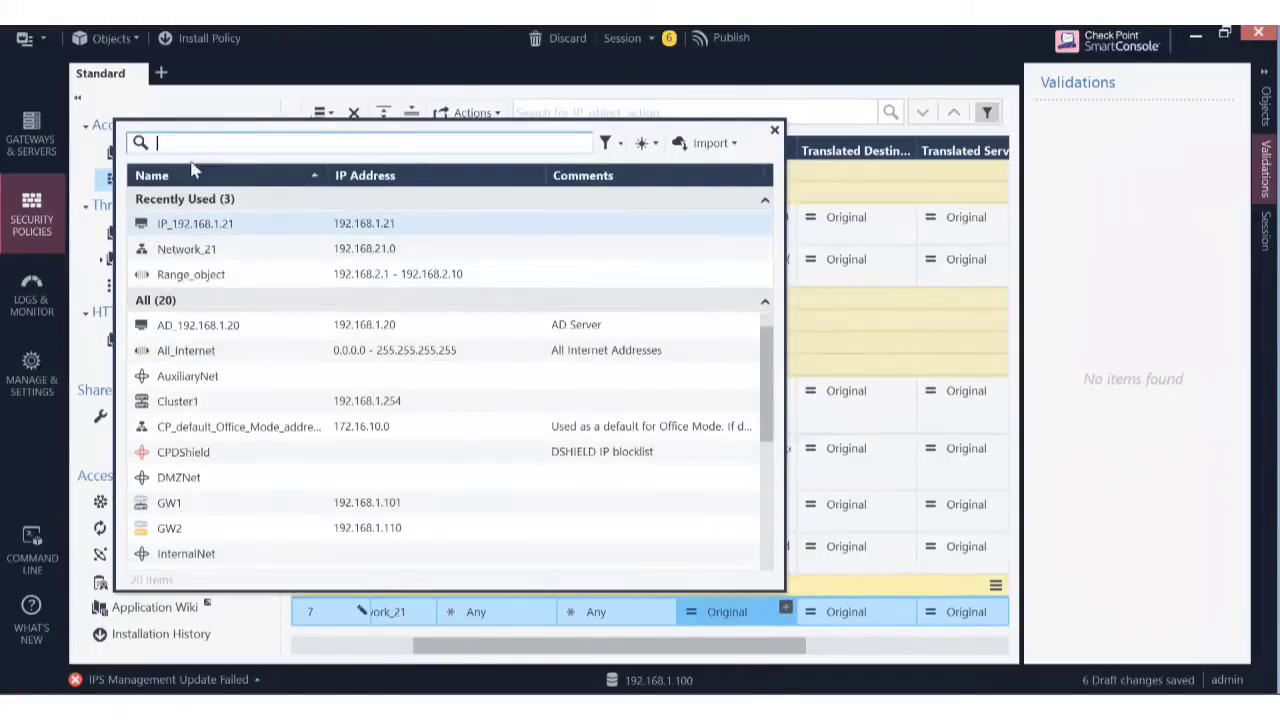
pyautogui.click(258, 273)
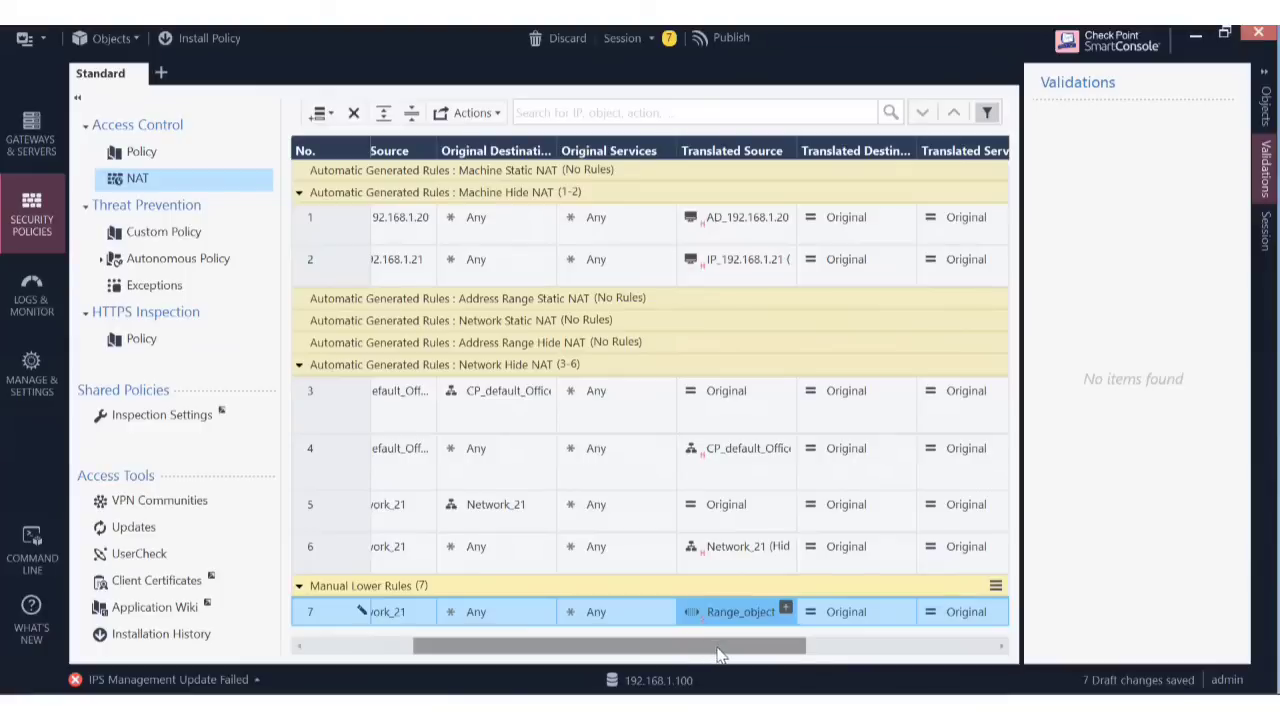
pyautogui.moveTo(718, 653); pyautogui.dragTo(643, 653)
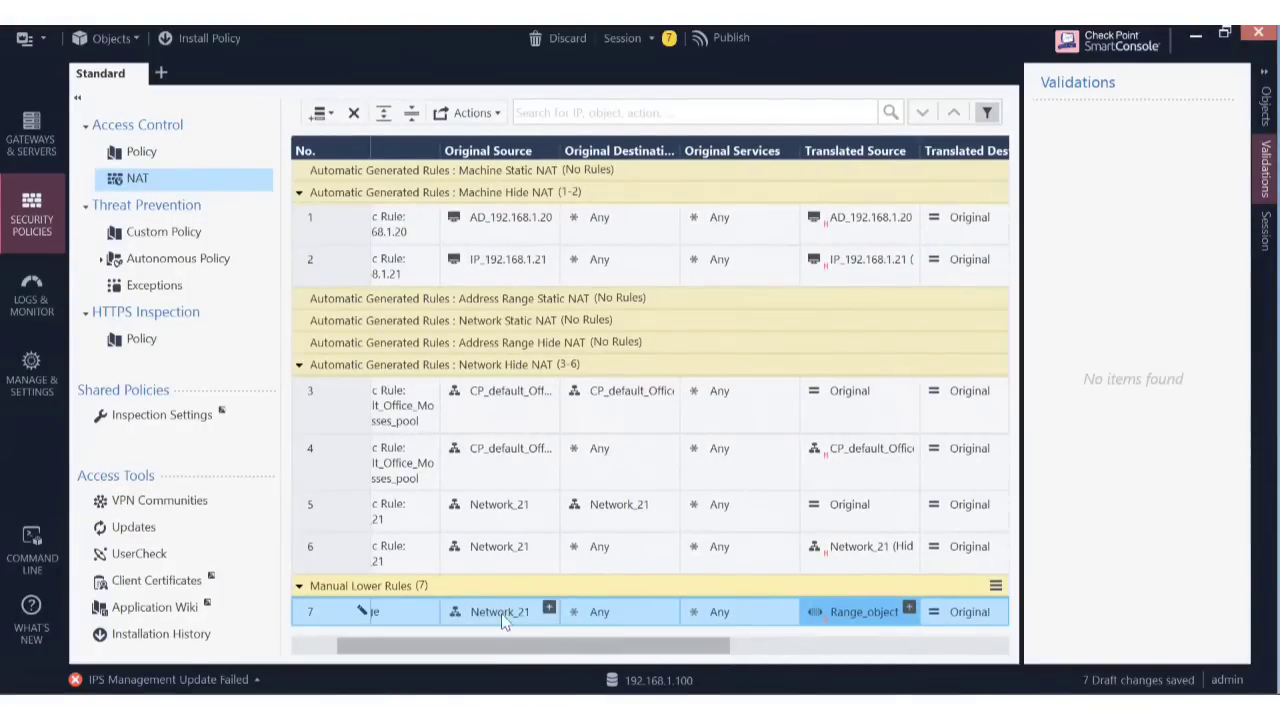
# Inspect the Network_21 object's properties and close them without changes.
pyautogui.moveTo(505, 620)
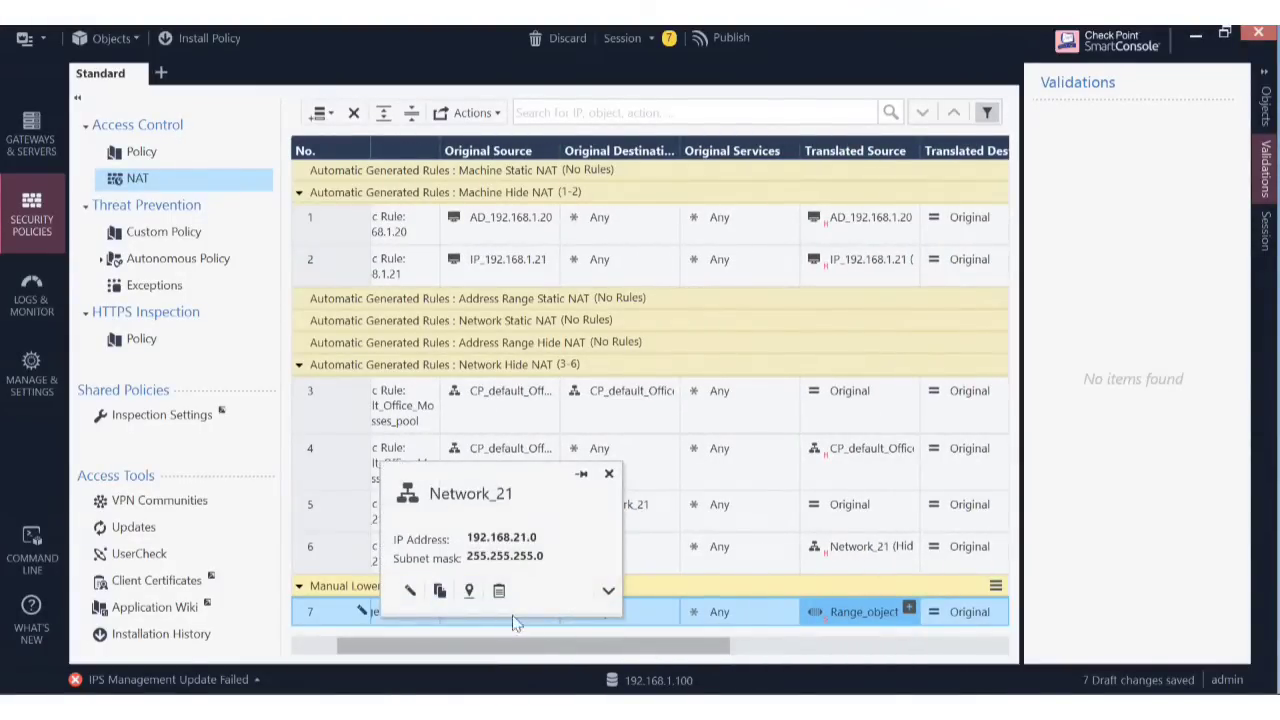
pyautogui.click(515, 622)
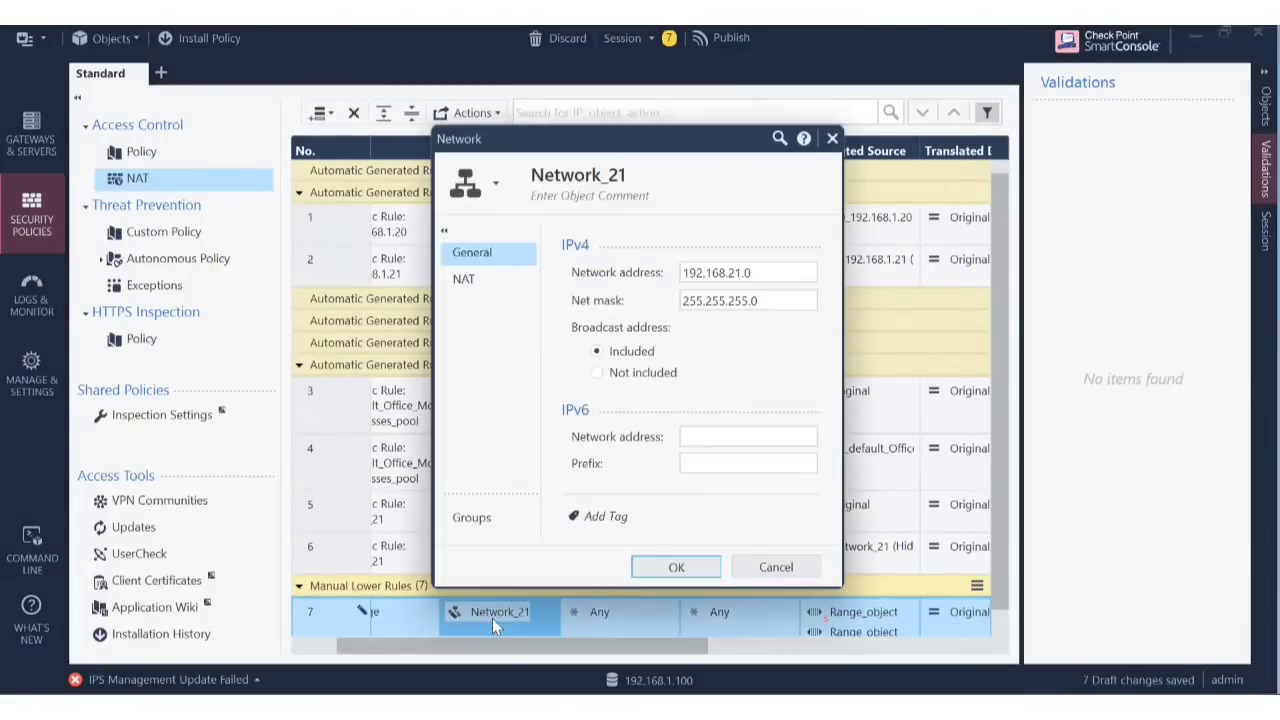
pyautogui.click(775, 567)
# Clear Network_21 from rule 7's original source, leaving Any, and open the object picker.
pyautogui.moveTo(489, 613)
pyautogui.press('Delete')
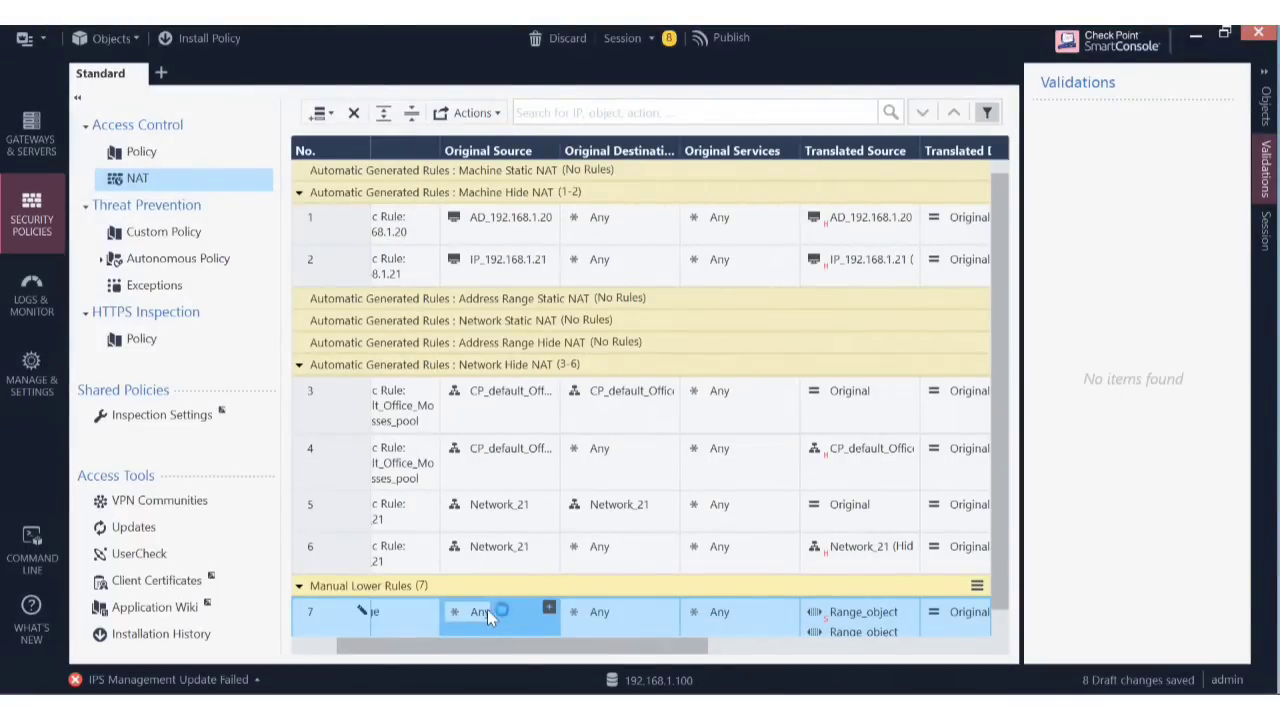
pyautogui.click(548, 609)
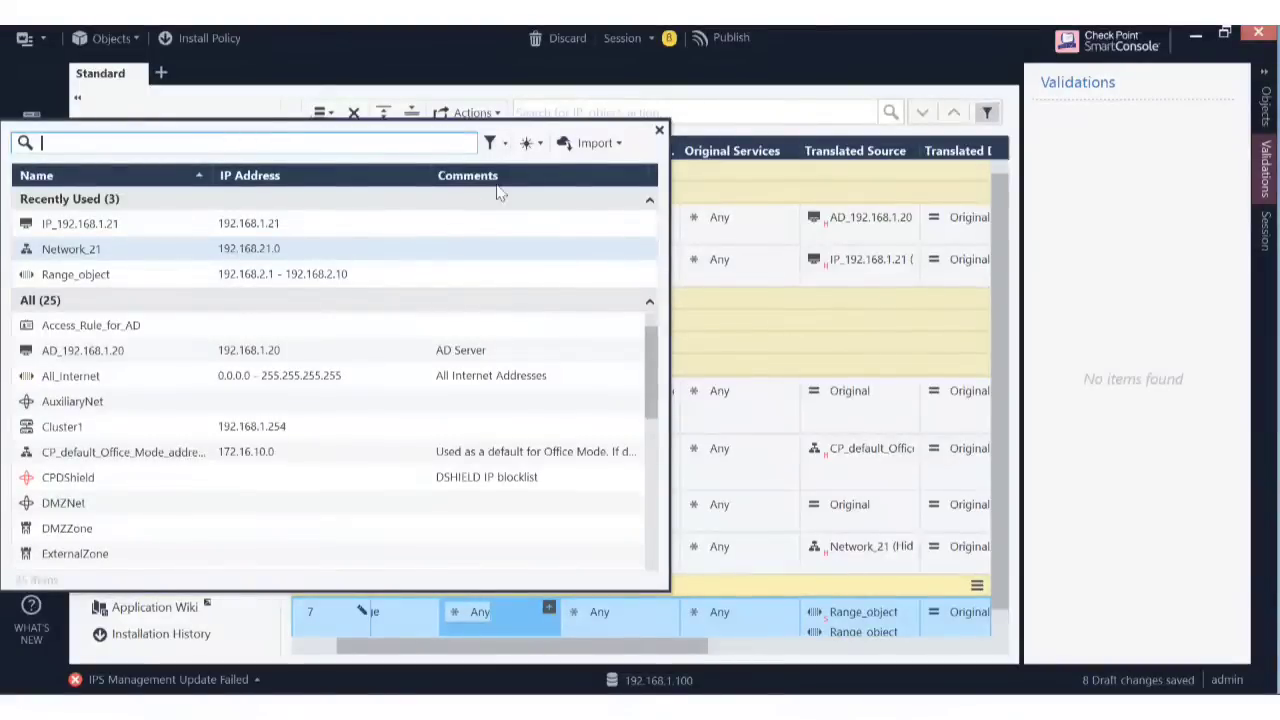
# Create network IP_192.168.1.0 (192.168.1.0, mask 255.255.255.0) as rule 7's original source.
pyautogui.click(540, 145)
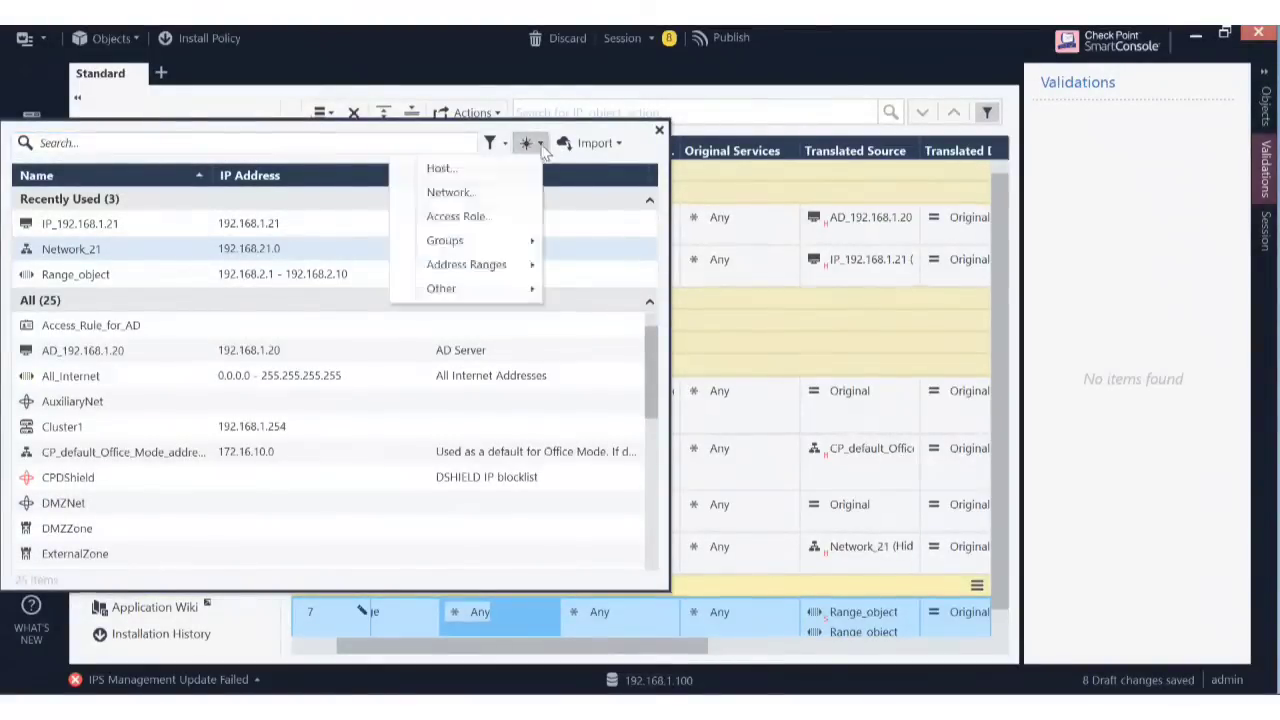
pyautogui.click(491, 191)
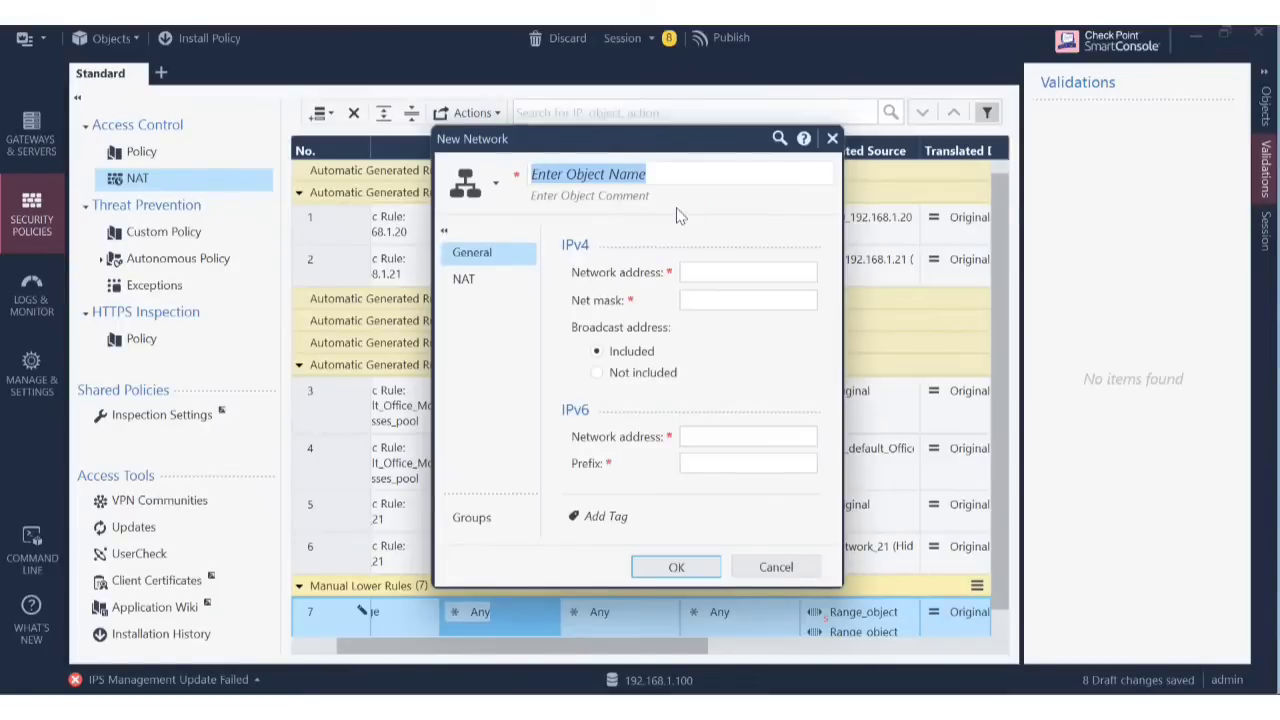
pyautogui.write('IP')
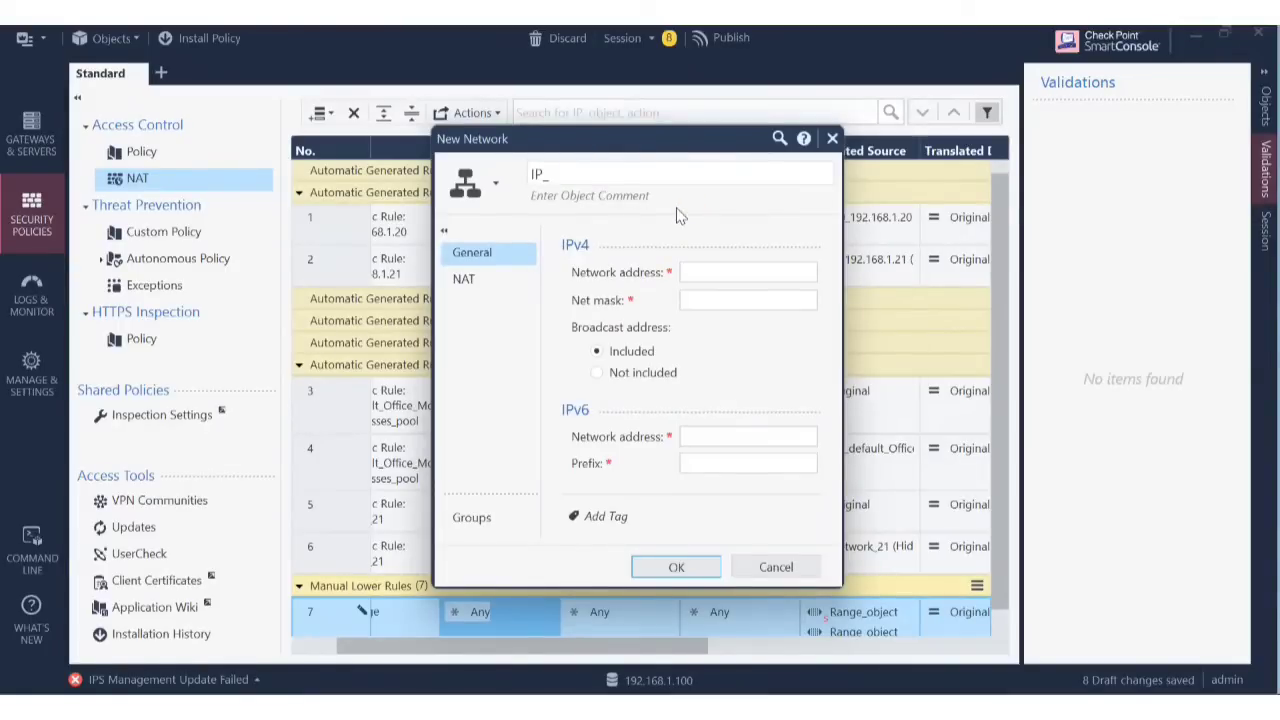
pyautogui.write('_192.168.1.20')
pyautogui.press('BackSpace')
pyautogui.press('BackSpace')
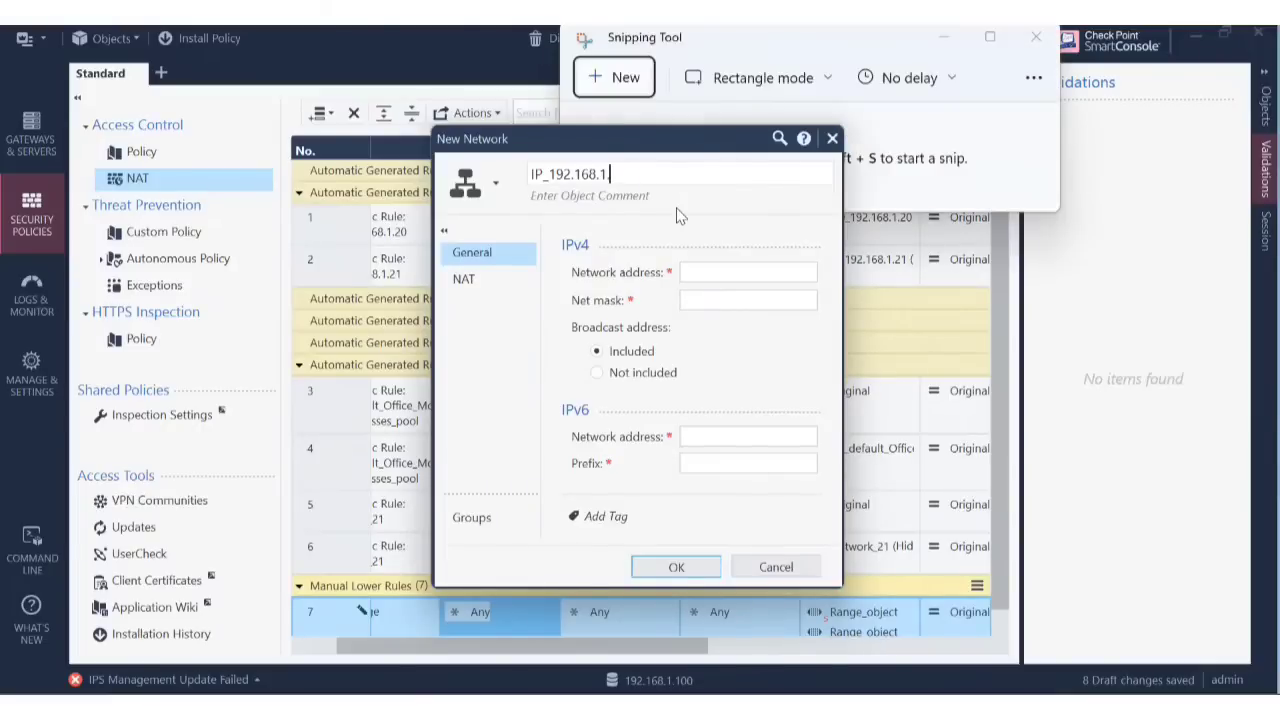
pyautogui.write('0')
pyautogui.click(709, 269)
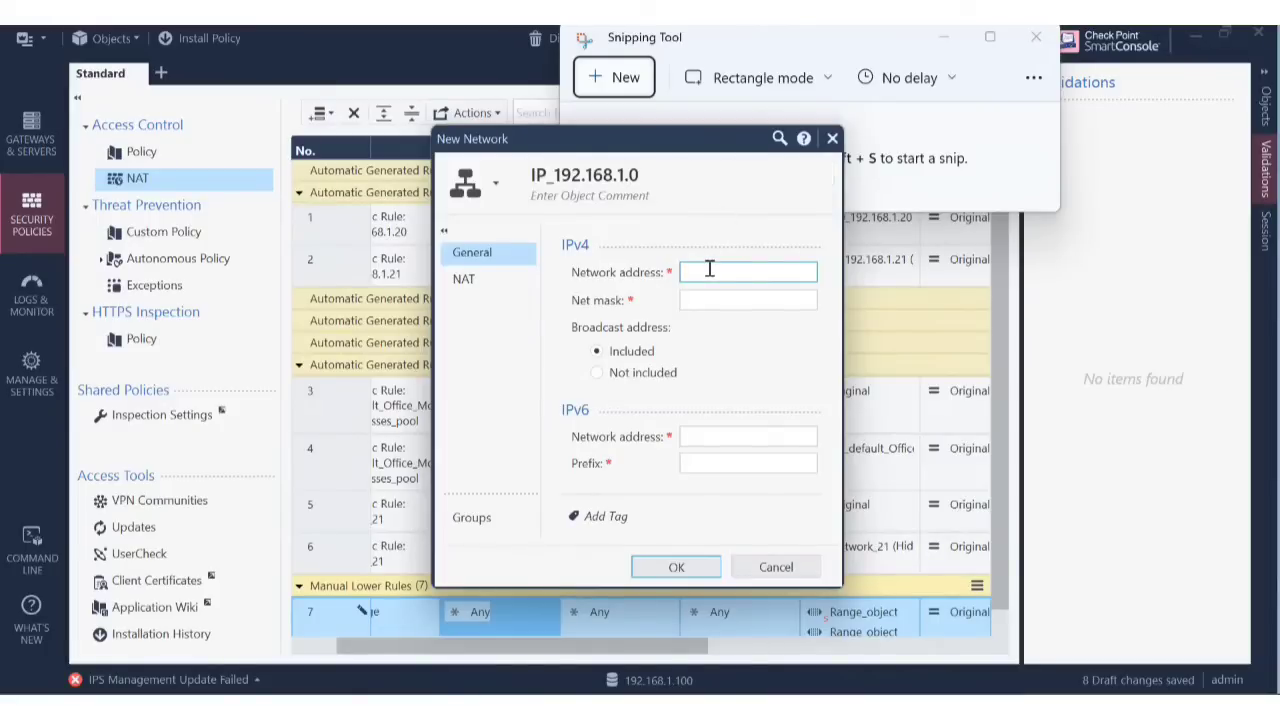
pyautogui.write('192.168.1.0')
pyautogui.click(757, 302)
pyautogui.write('255.2')
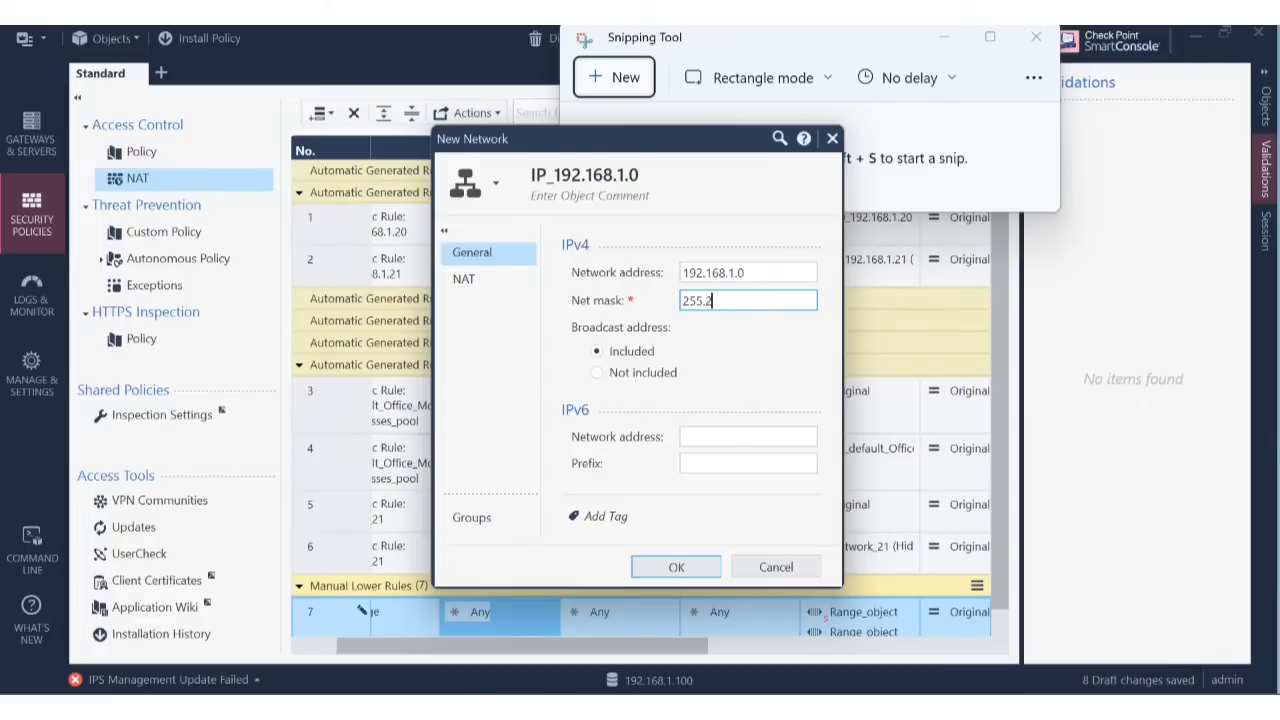
pyautogui.write('55.255.0')
pyautogui.click(678, 566)
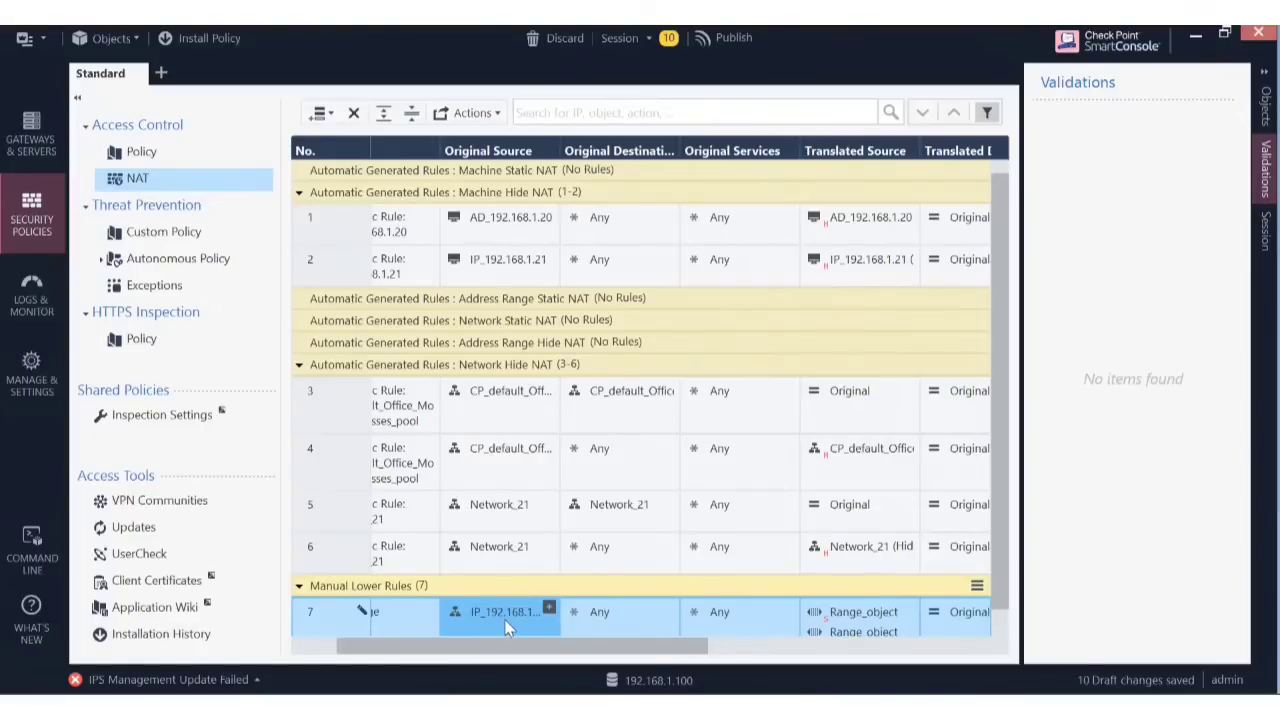
pyautogui.moveTo(506, 627)
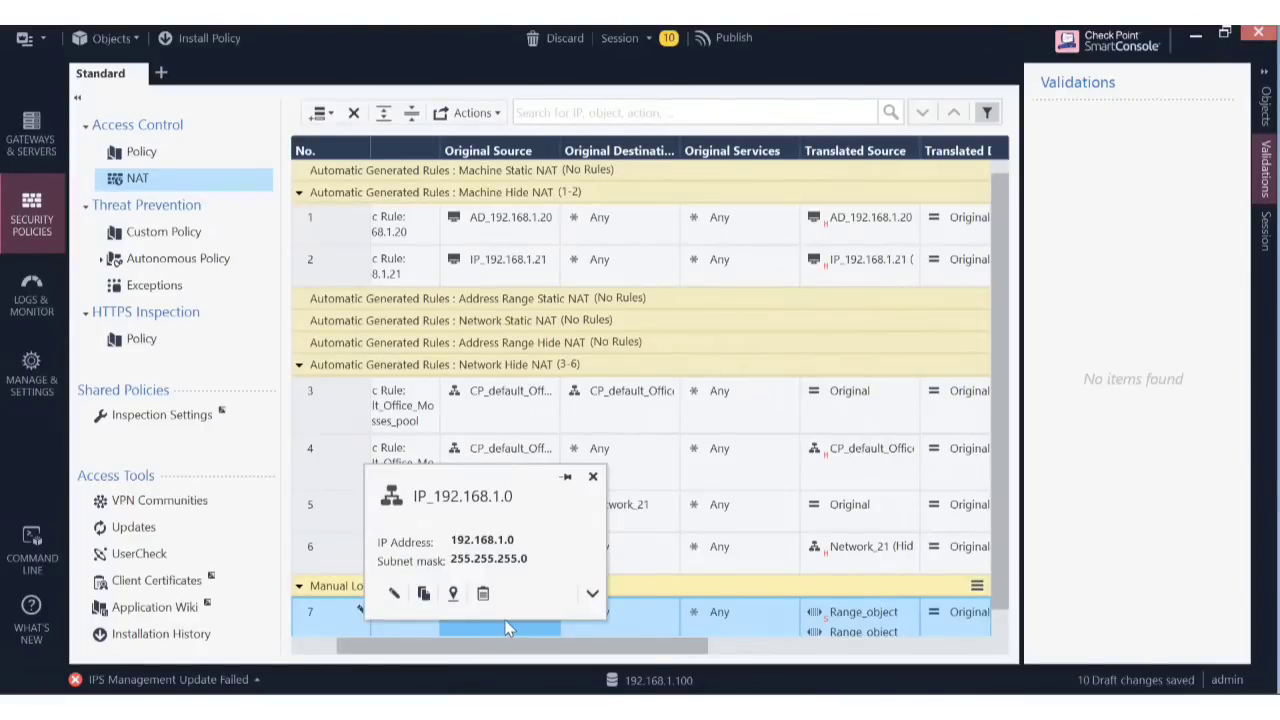
pyautogui.moveTo(650, 648); pyautogui.dragTo(715, 671)
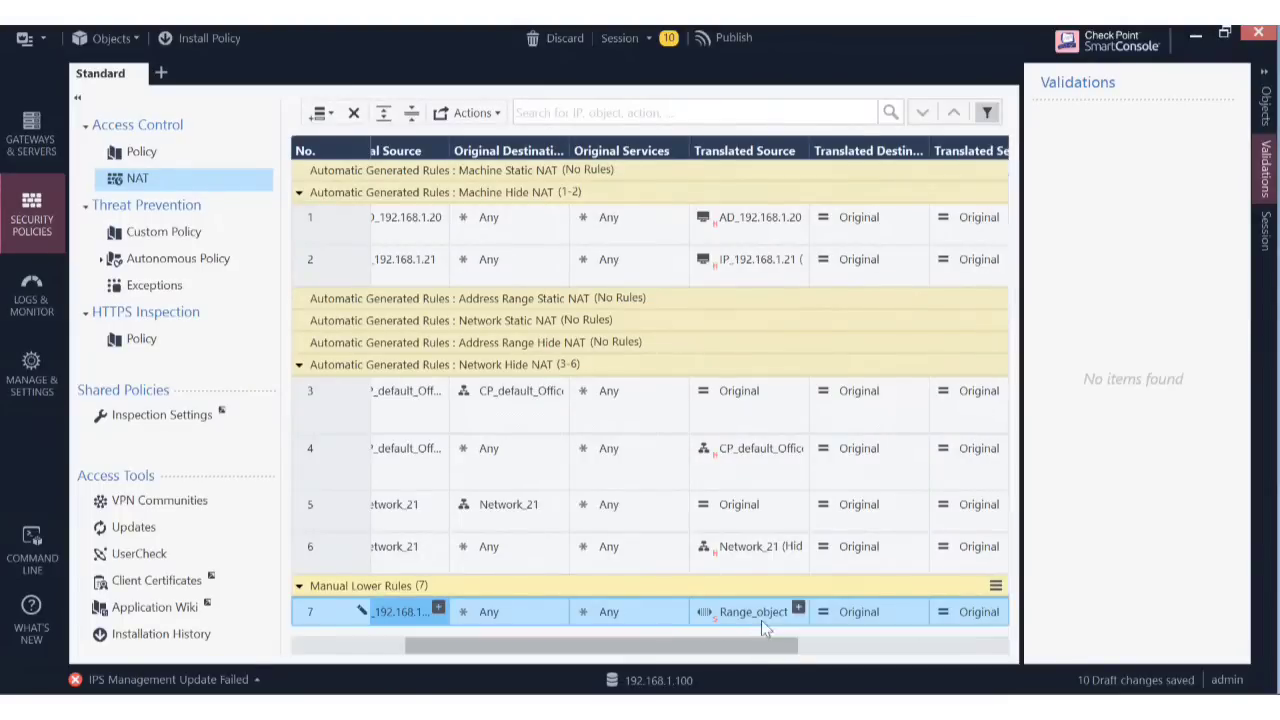
pyautogui.moveTo(760, 612)
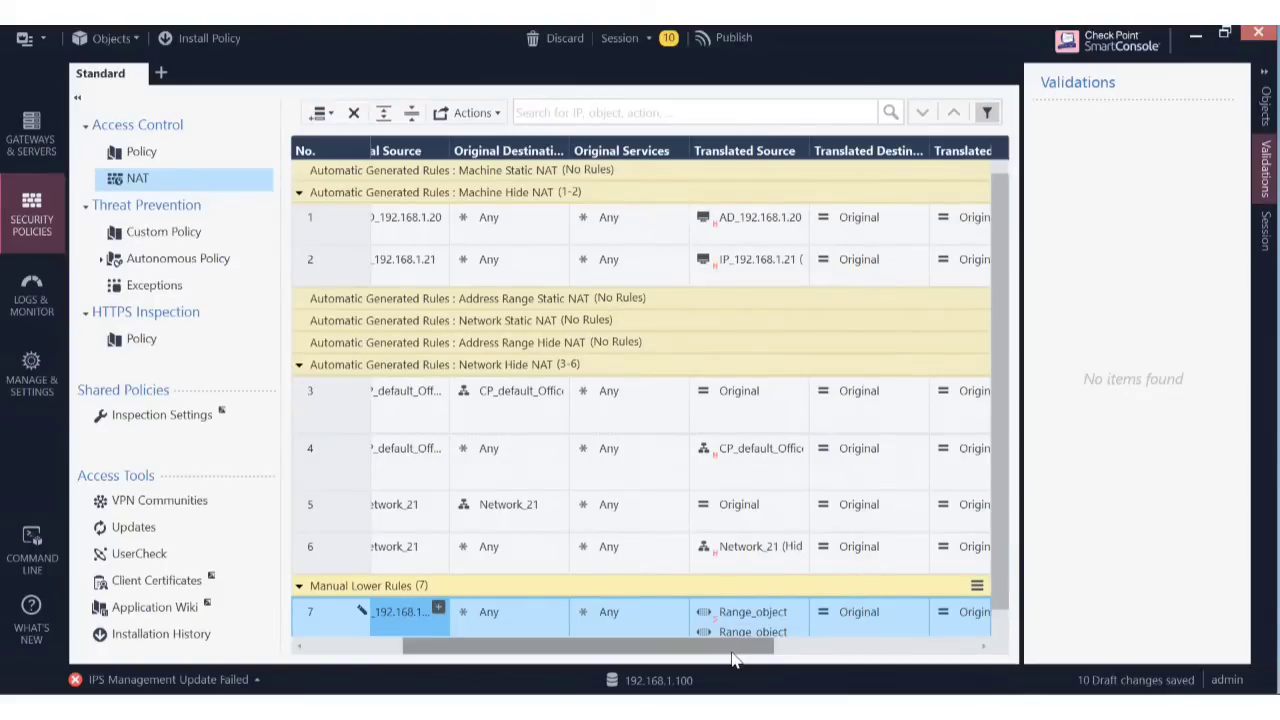
pyautogui.moveTo(735, 647); pyautogui.dragTo(793, 677)
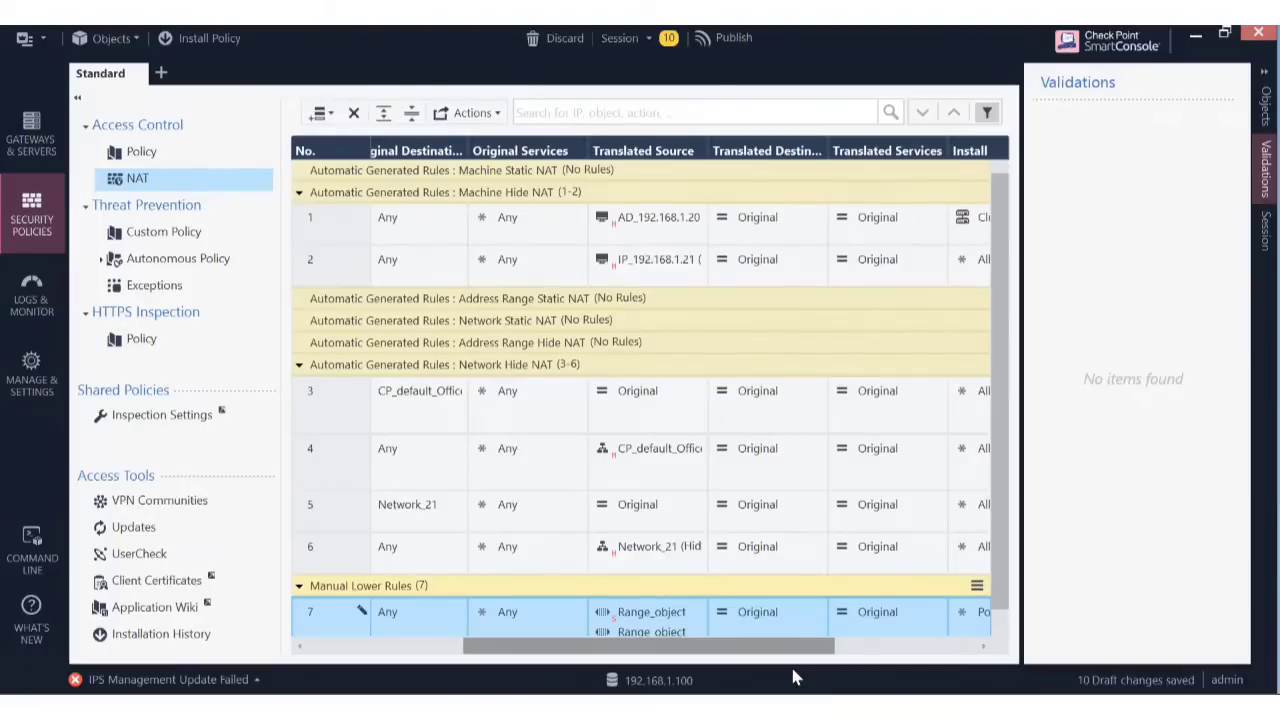
pyautogui.moveTo(793, 677); pyautogui.dragTo(478, 690)
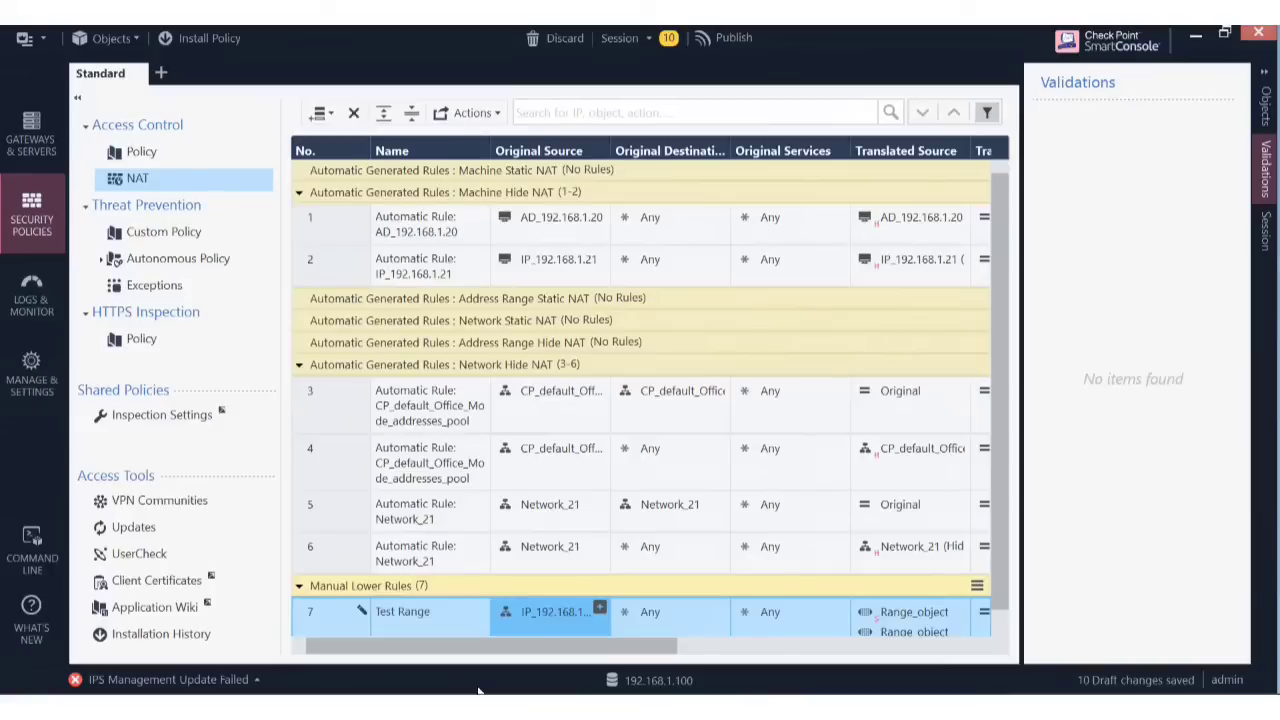
# Uncheck automatic address translation on host IP_192.168.1.21 from rule 2, removing its hide rule.
pyautogui.moveTo(577, 507)
pyautogui.moveTo(585, 228)
pyautogui.rightClick(325, 274)
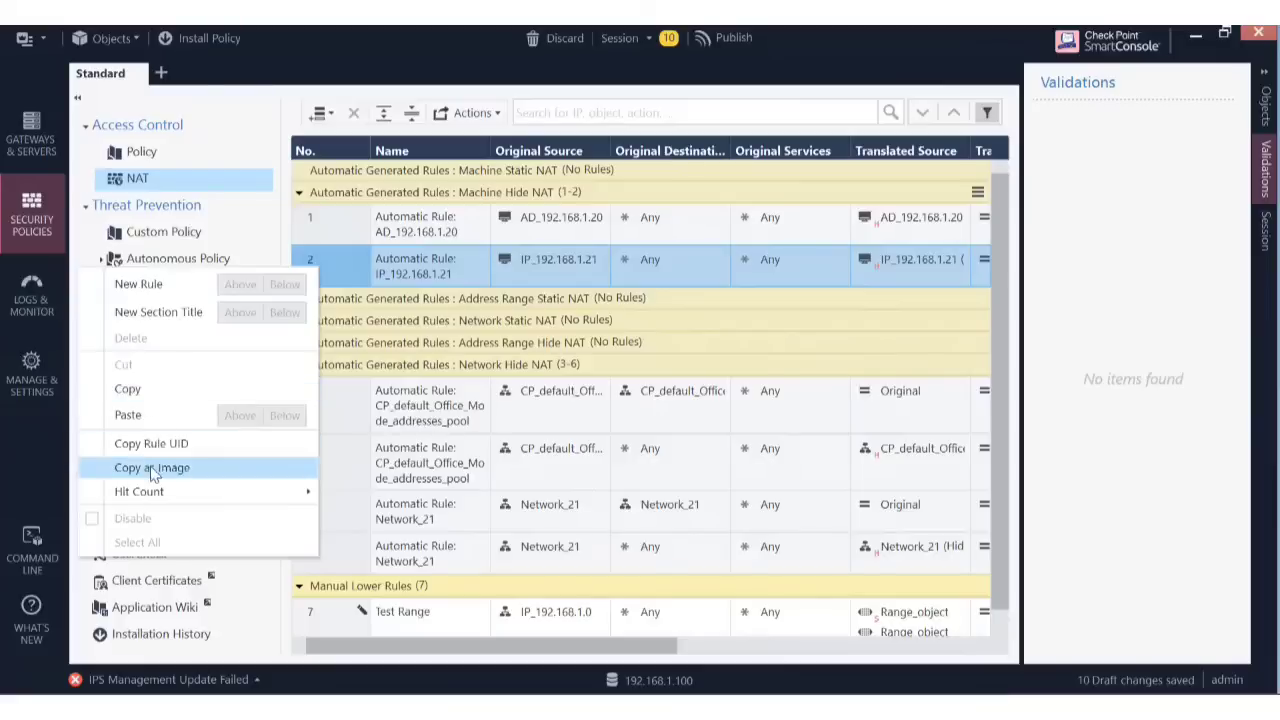
pyautogui.click(352, 276)
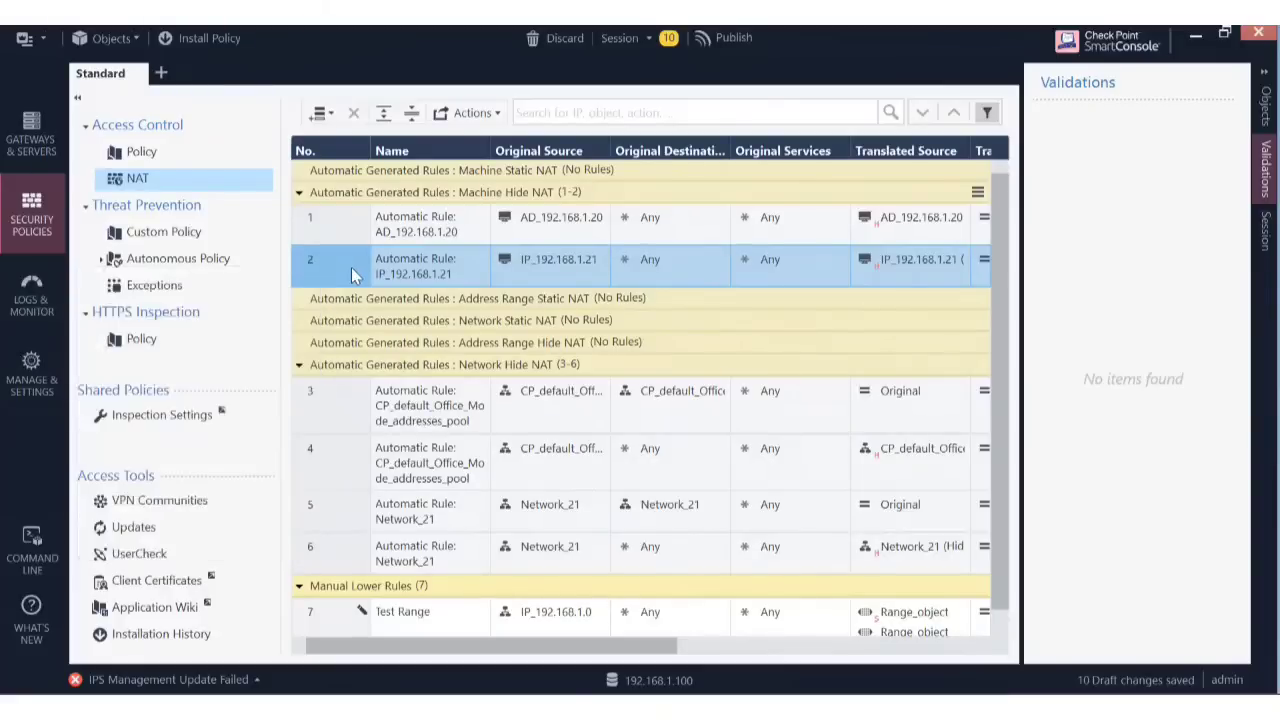
pyautogui.rightClick(352, 276)
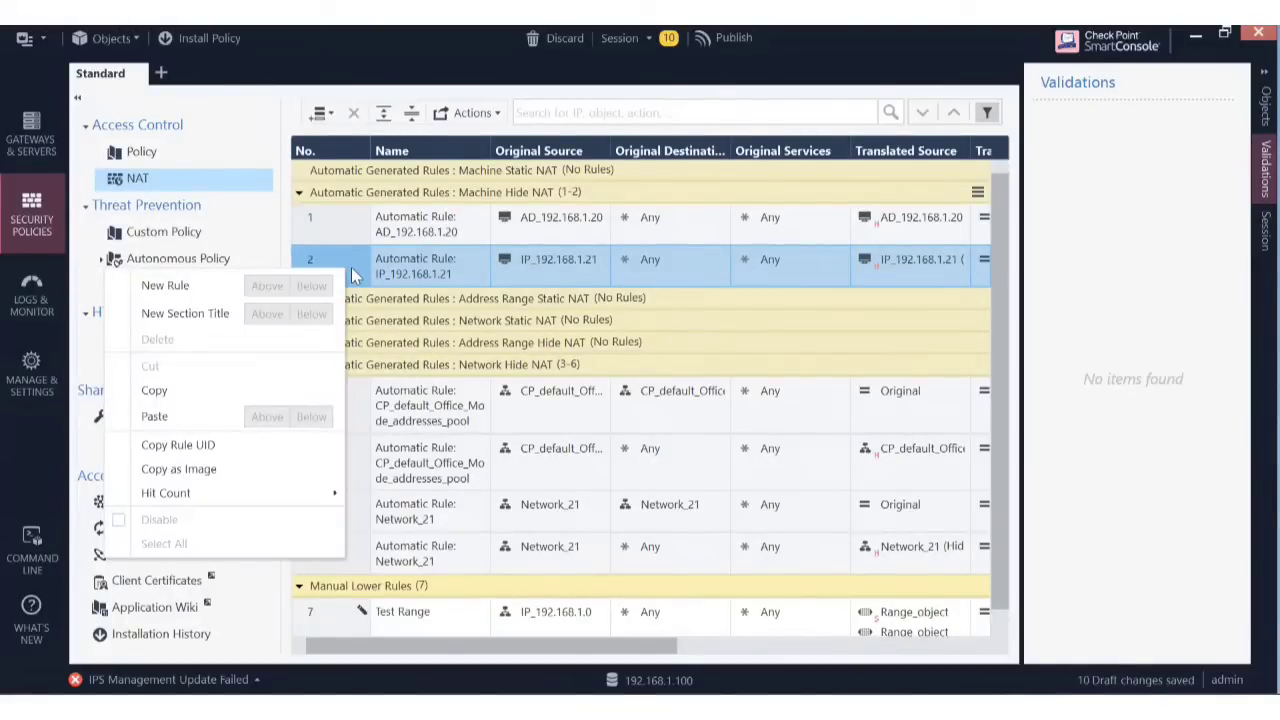
pyautogui.click(578, 260)
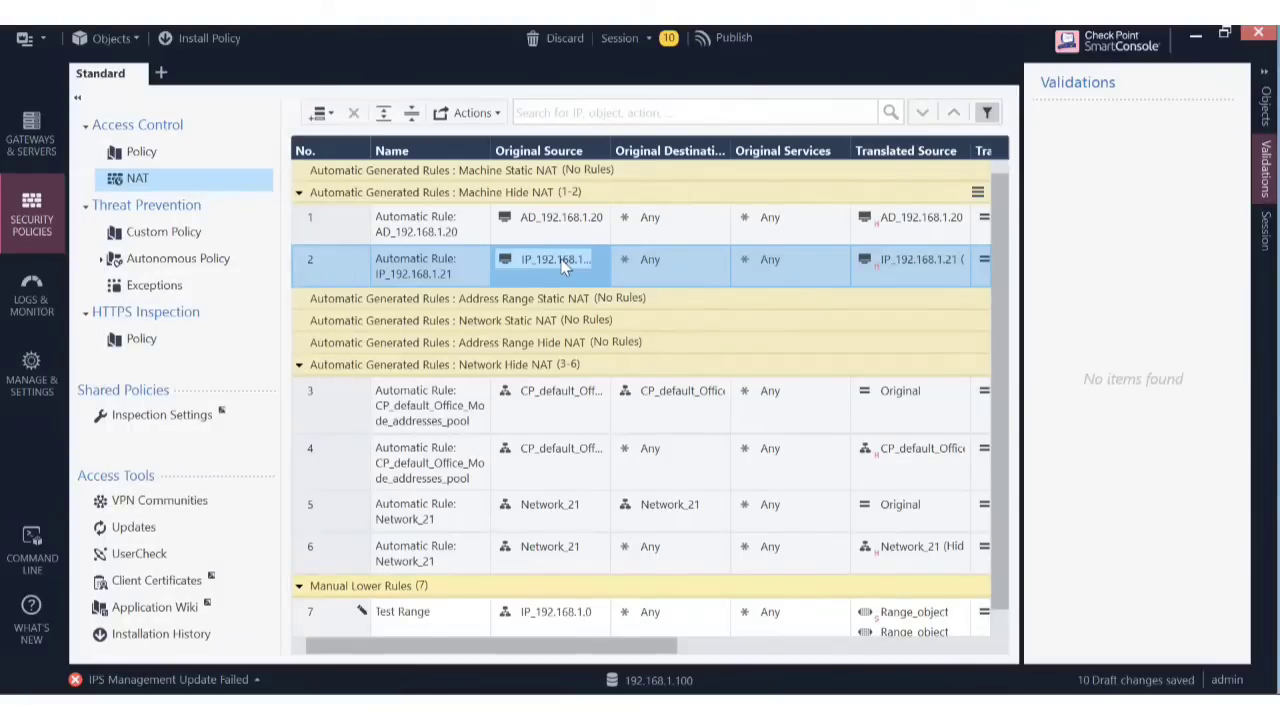
pyautogui.doubleClick(563, 262)
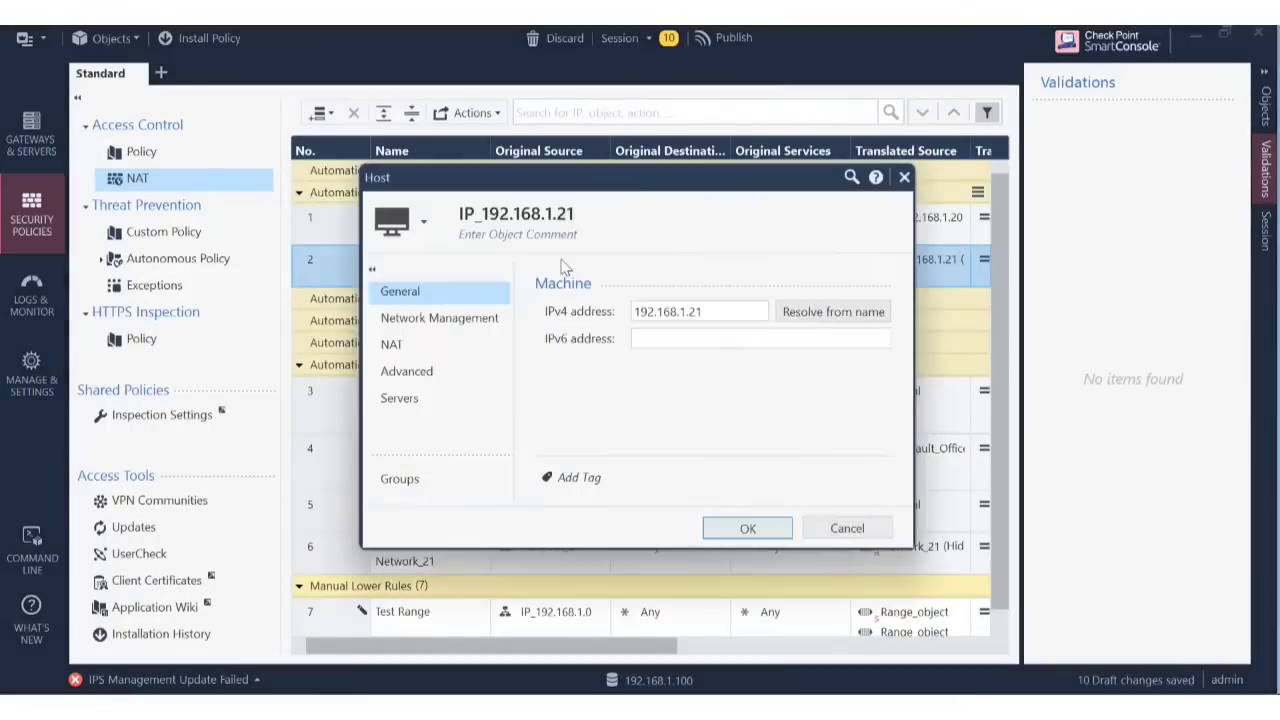
pyautogui.click(420, 355)
pyautogui.click(624, 311)
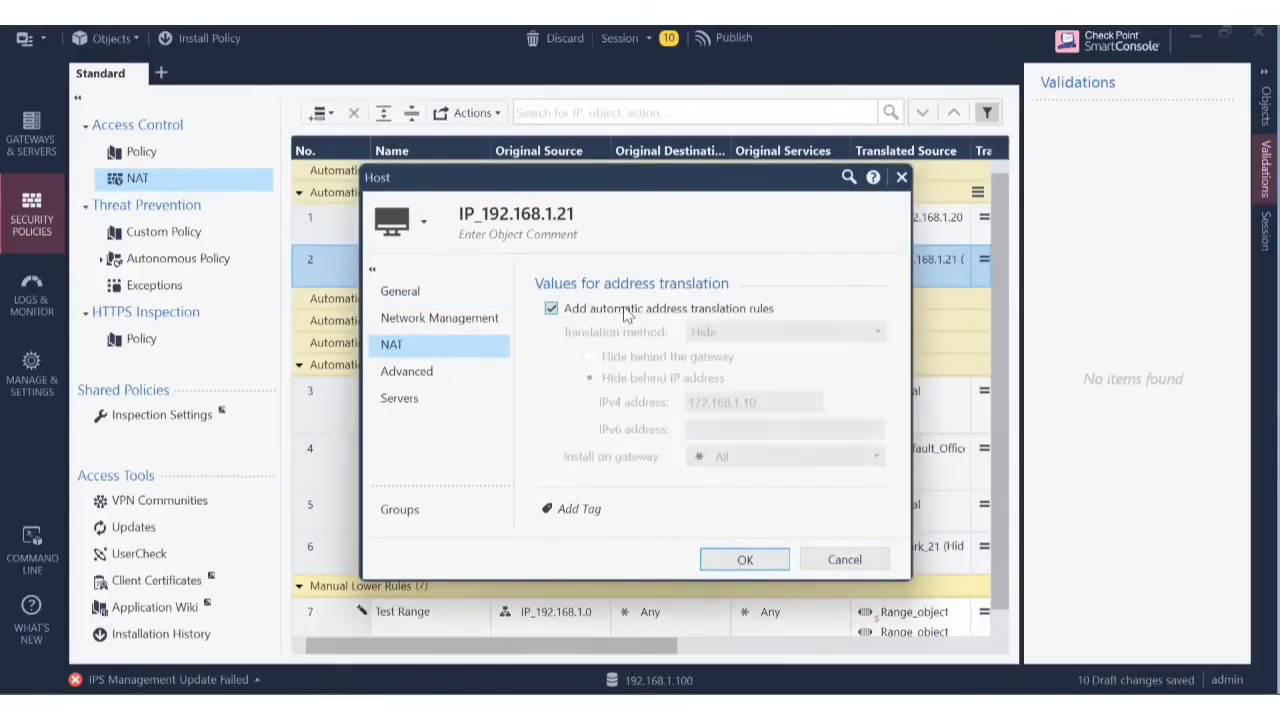
pyautogui.click(624, 311)
pyautogui.click(749, 561)
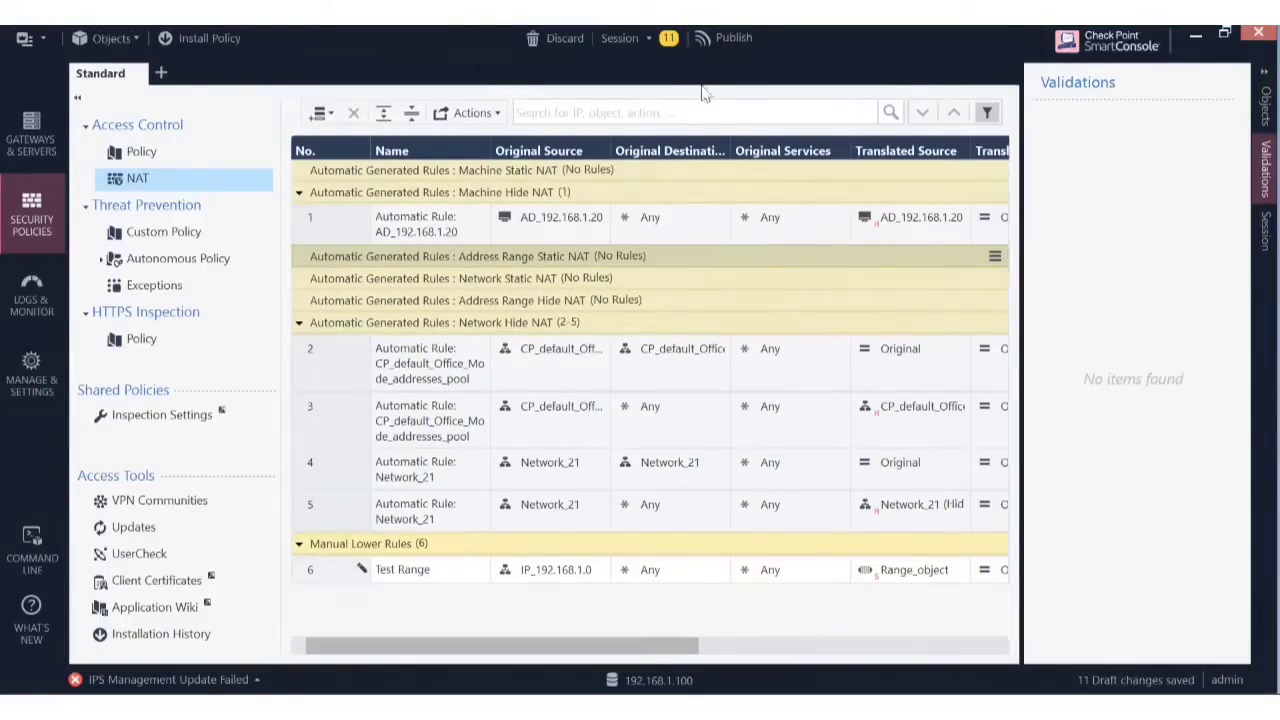
# Publish the 11 draft changes and install the Standard policy on Cluster1, which fails.
pyautogui.click(740, 41)
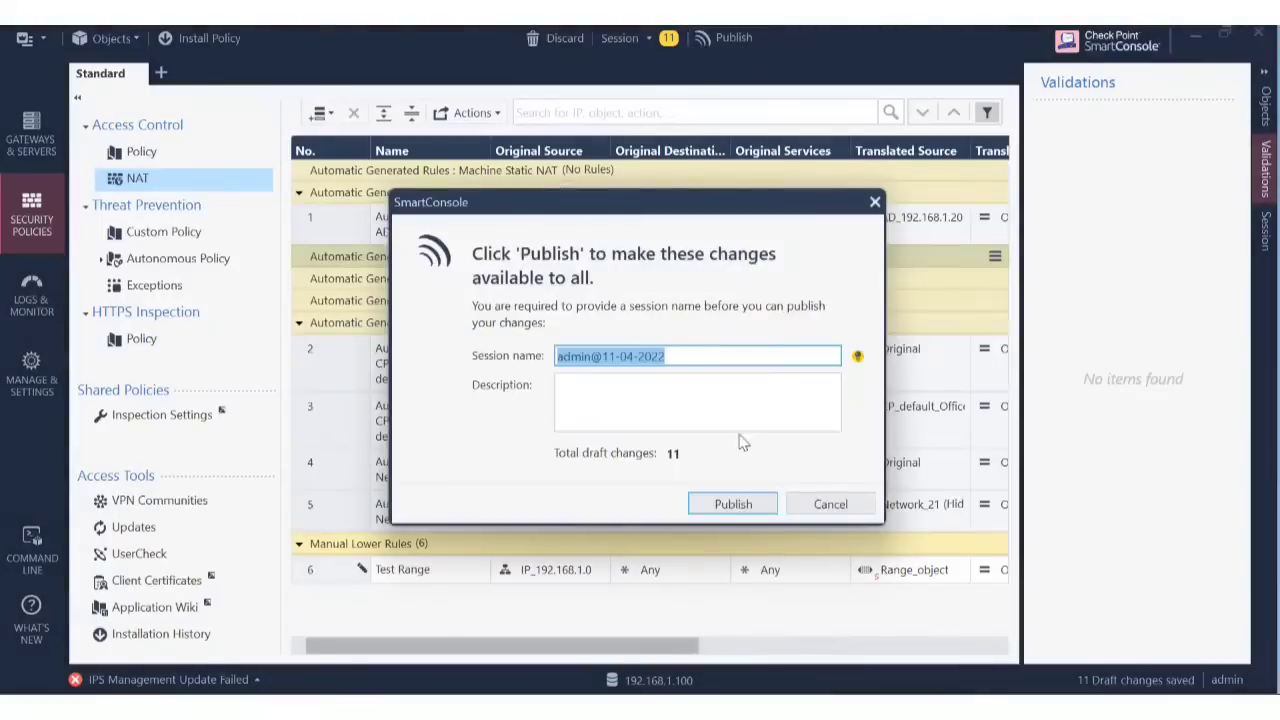
pyautogui.click(733, 504)
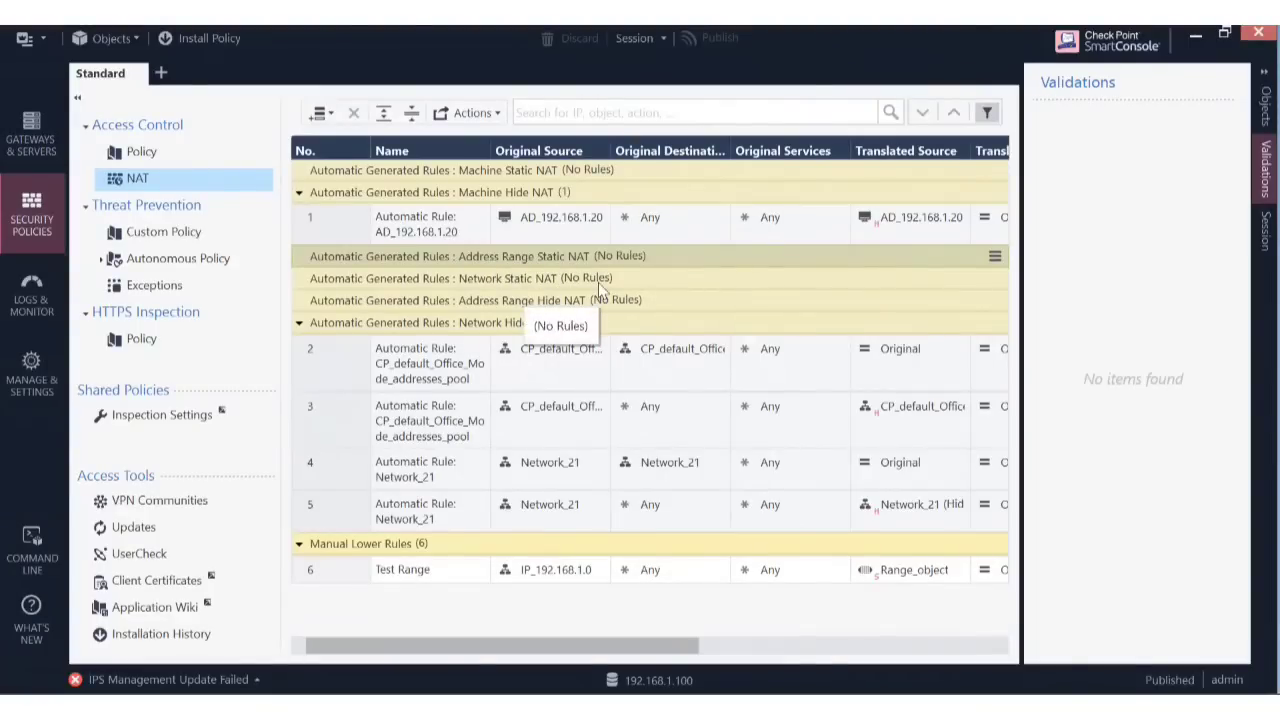
pyautogui.click(194, 38)
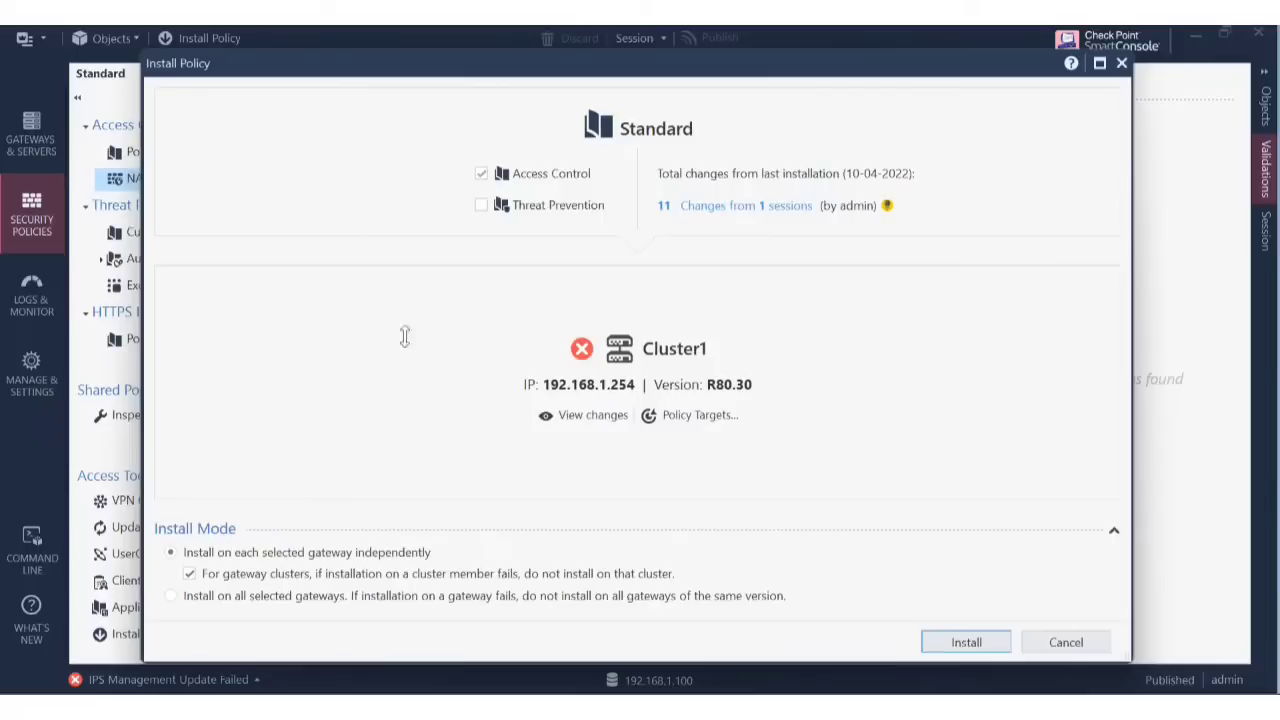
pyautogui.click(967, 644)
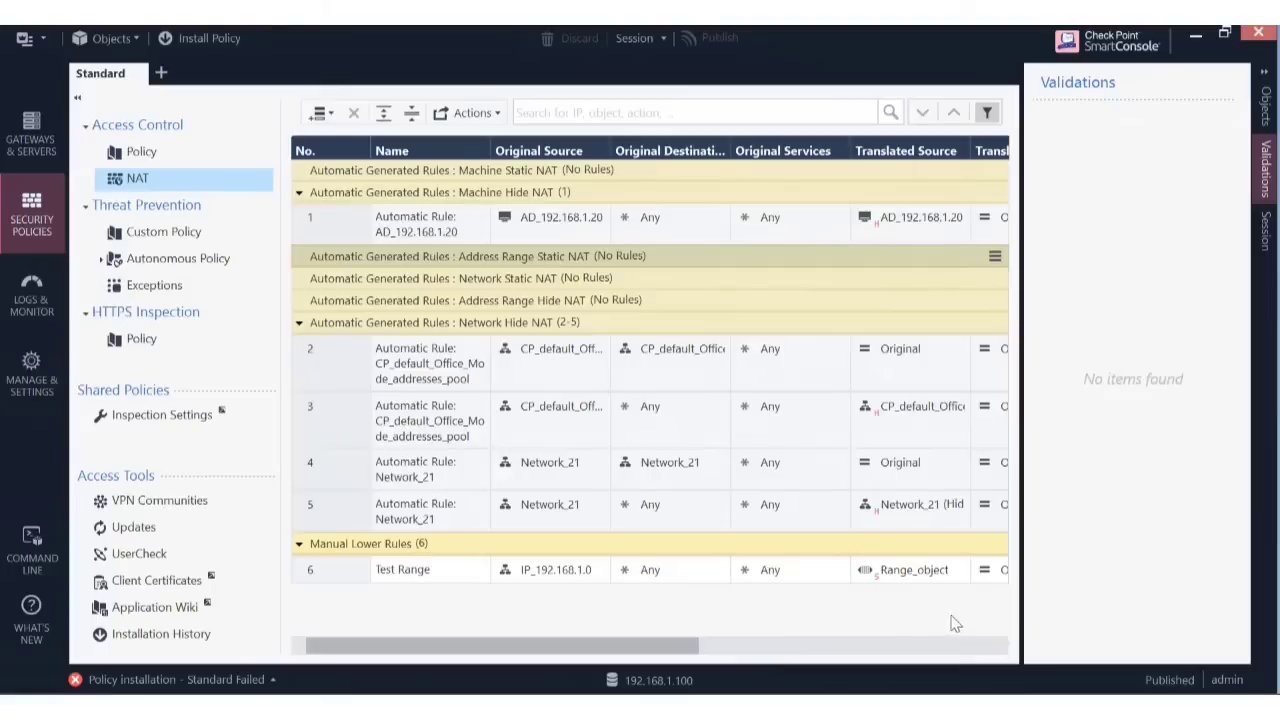
pyautogui.click(905, 571)
pyautogui.doubleClick(905, 571)
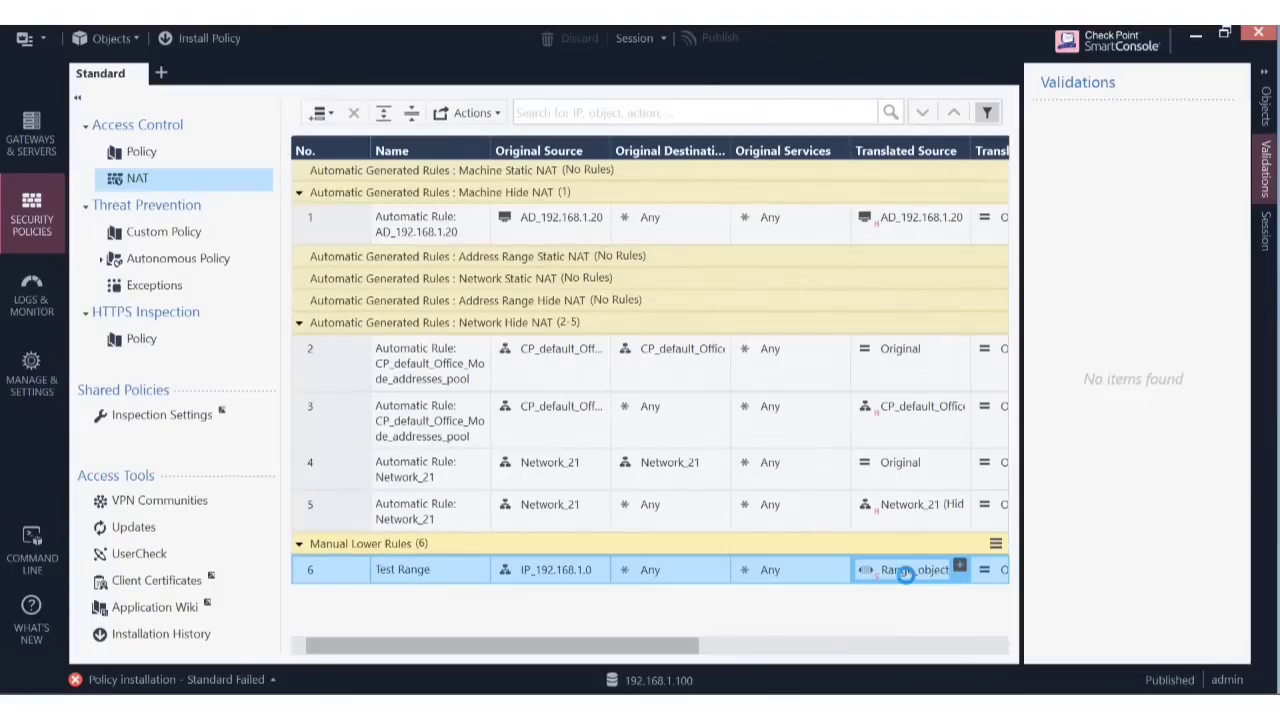
pyautogui.click(472, 324)
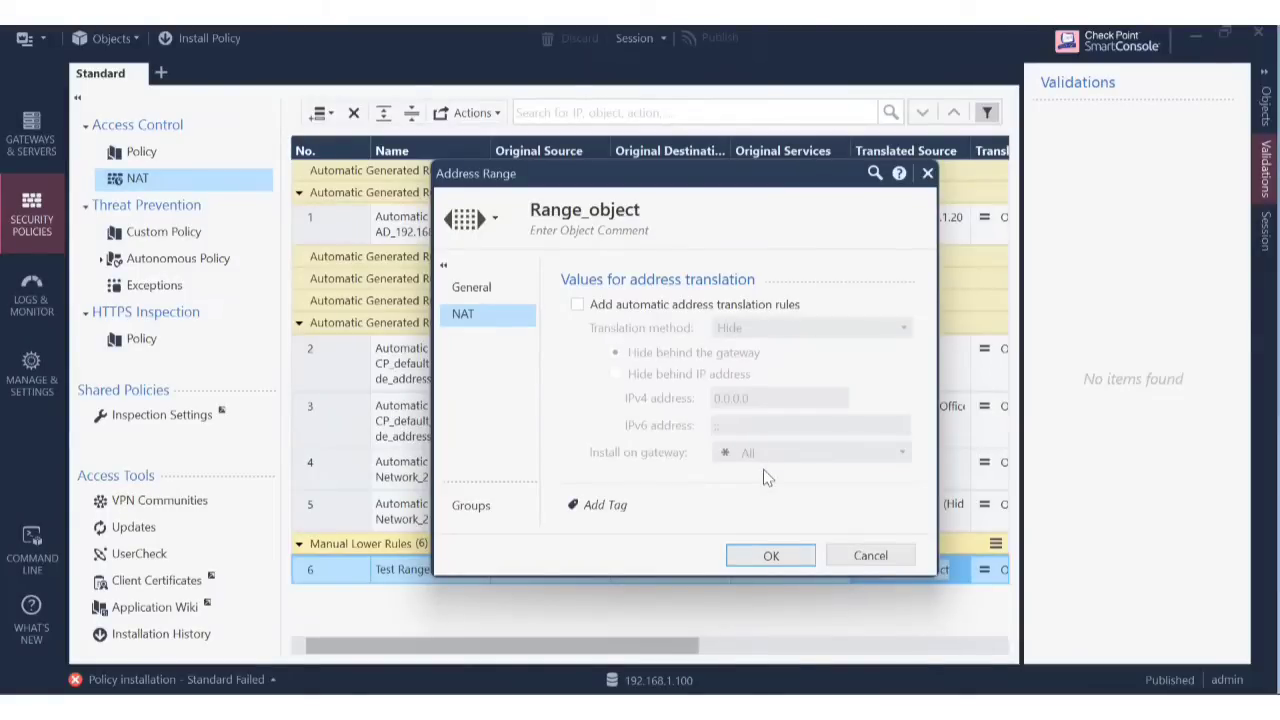
pyautogui.click(870, 555)
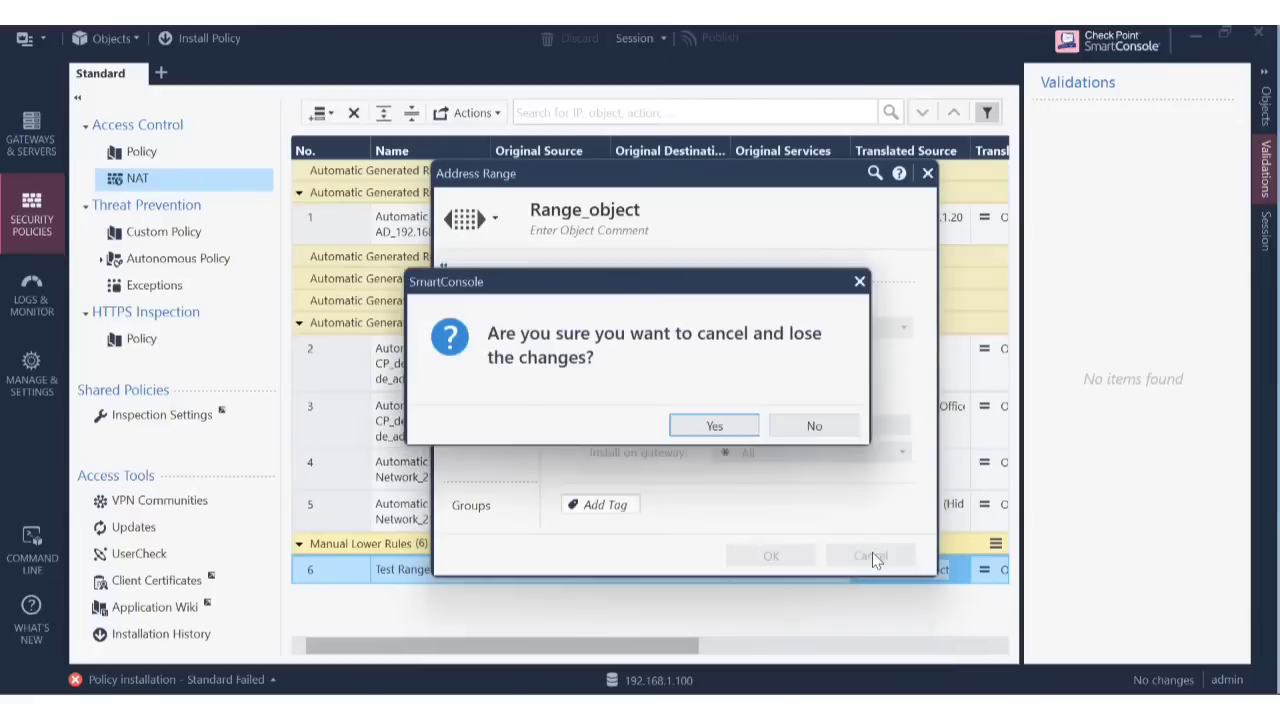
pyautogui.click(740, 428)
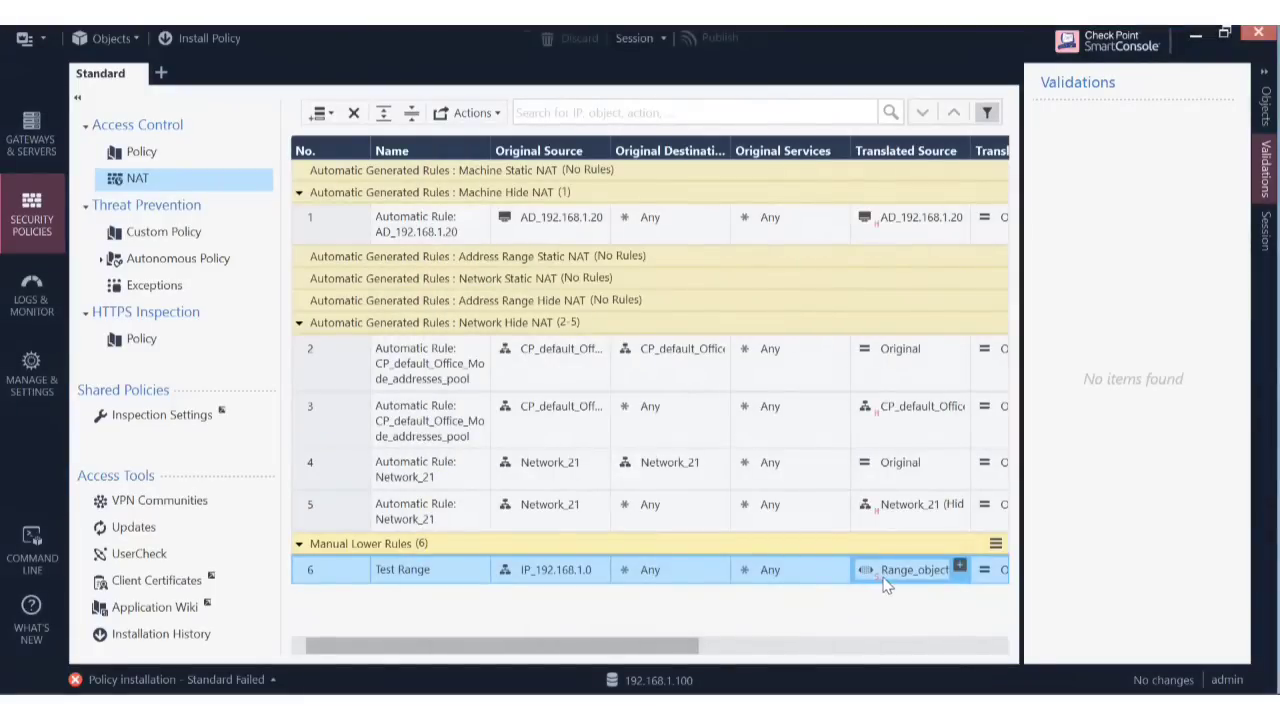
pyautogui.moveTo(885, 585)
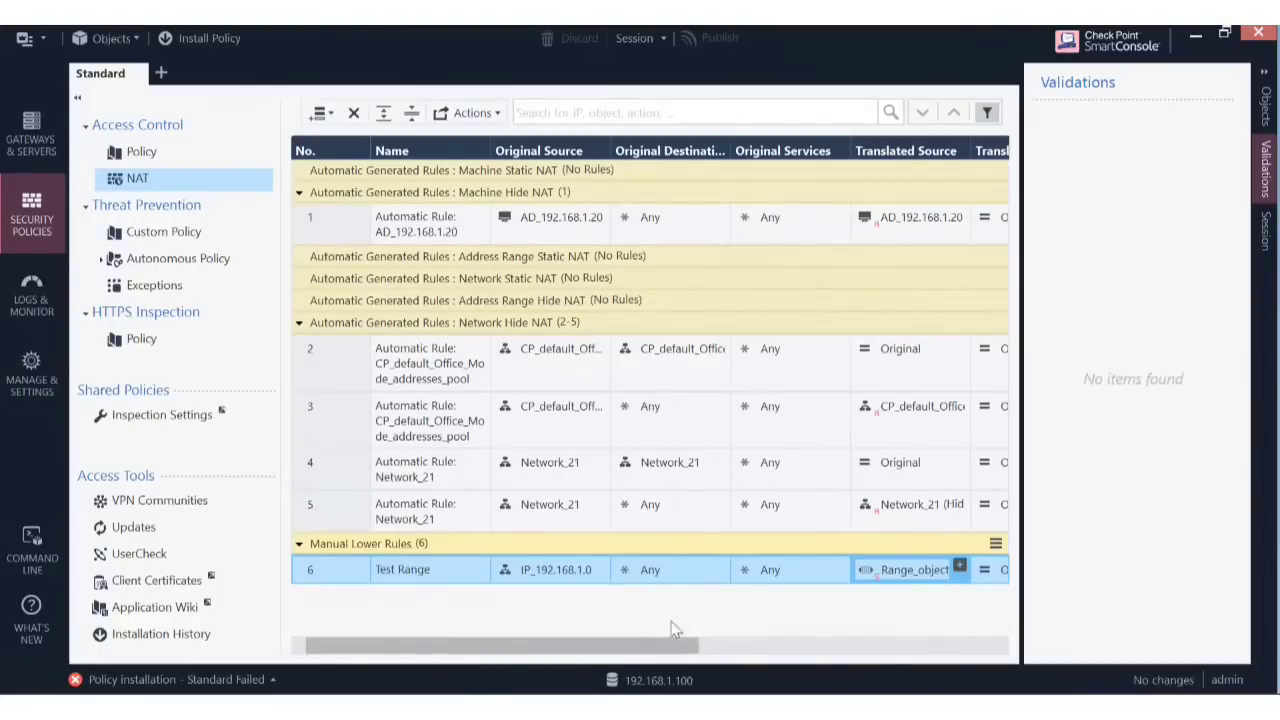
pyautogui.click(230, 680)
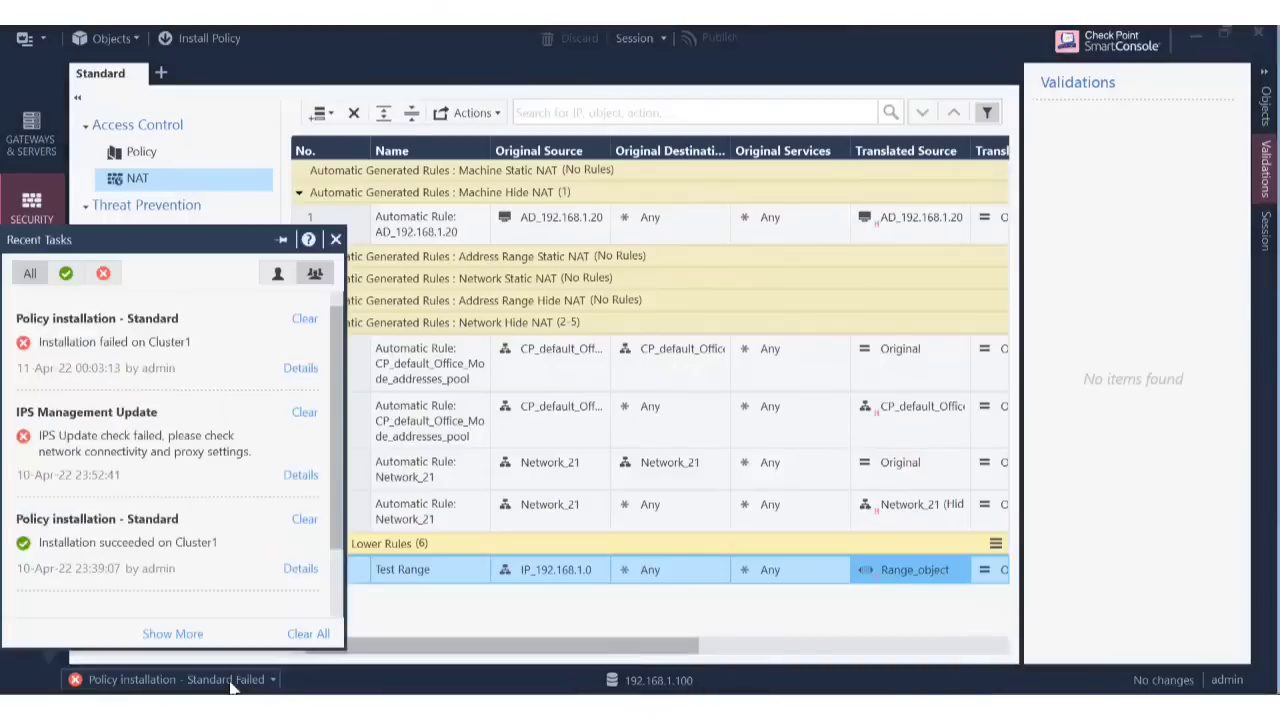
pyautogui.click(295, 370)
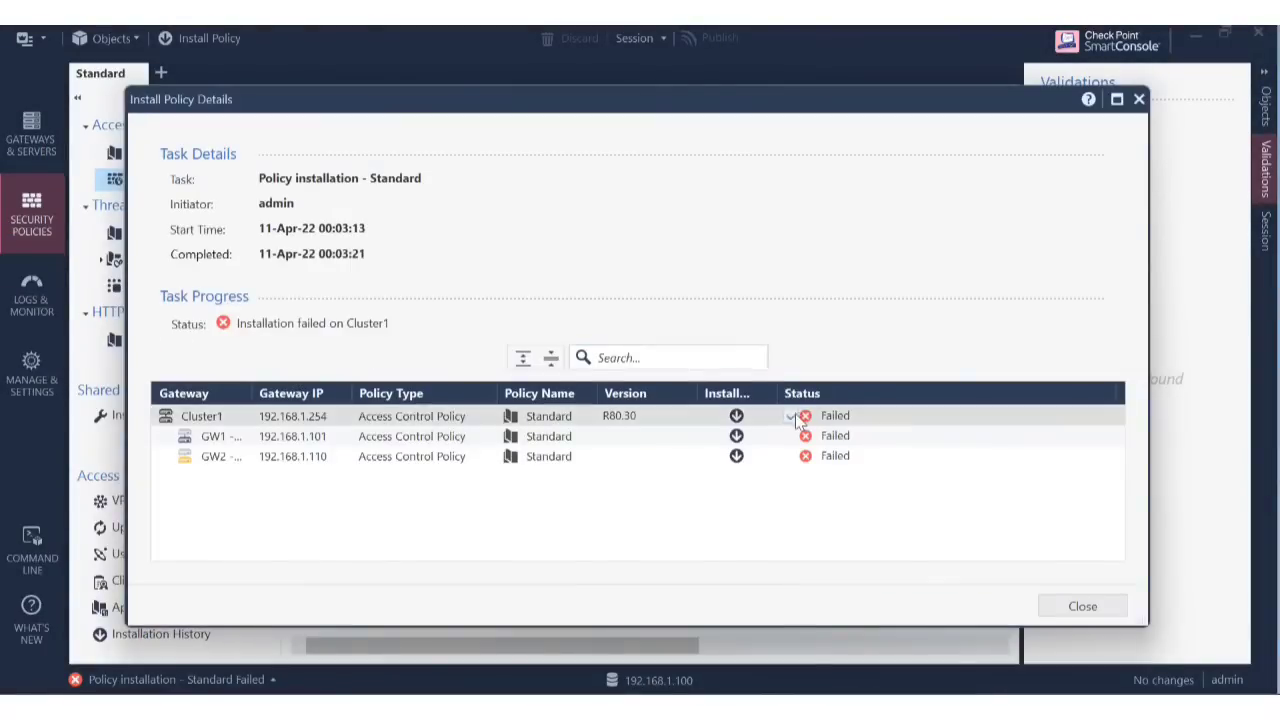
pyautogui.click(792, 417)
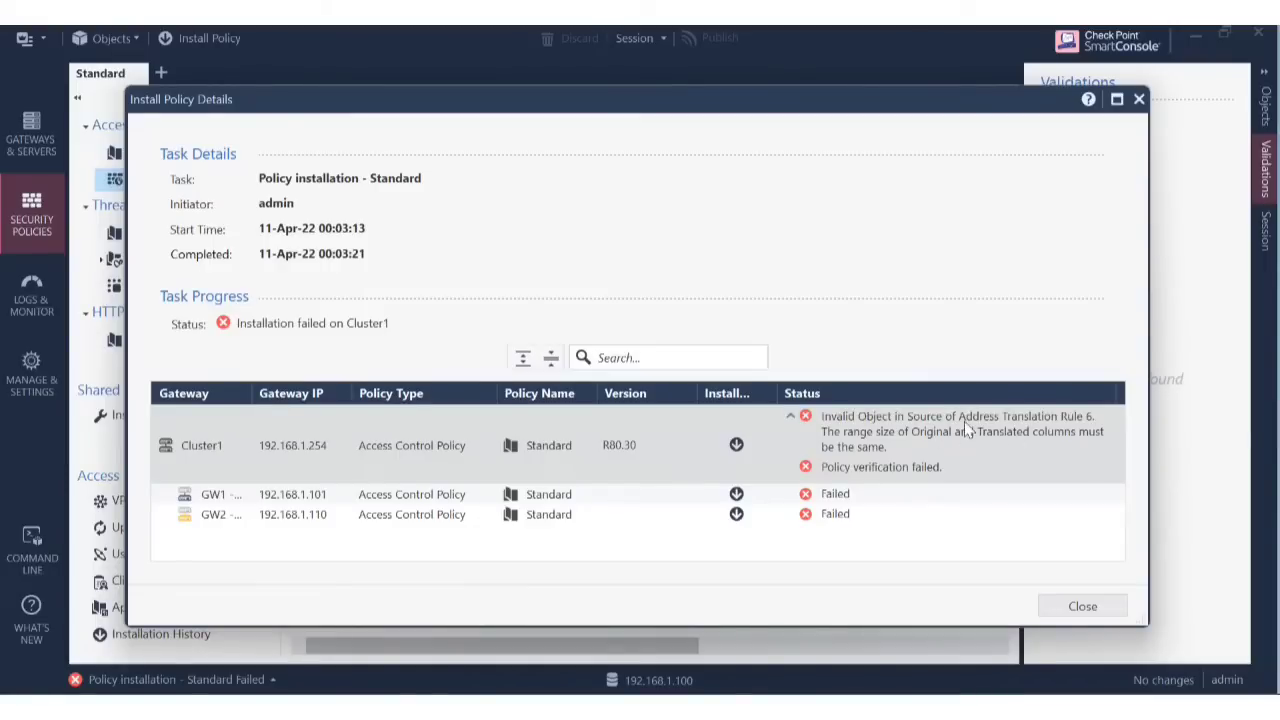
pyautogui.click(1083, 607)
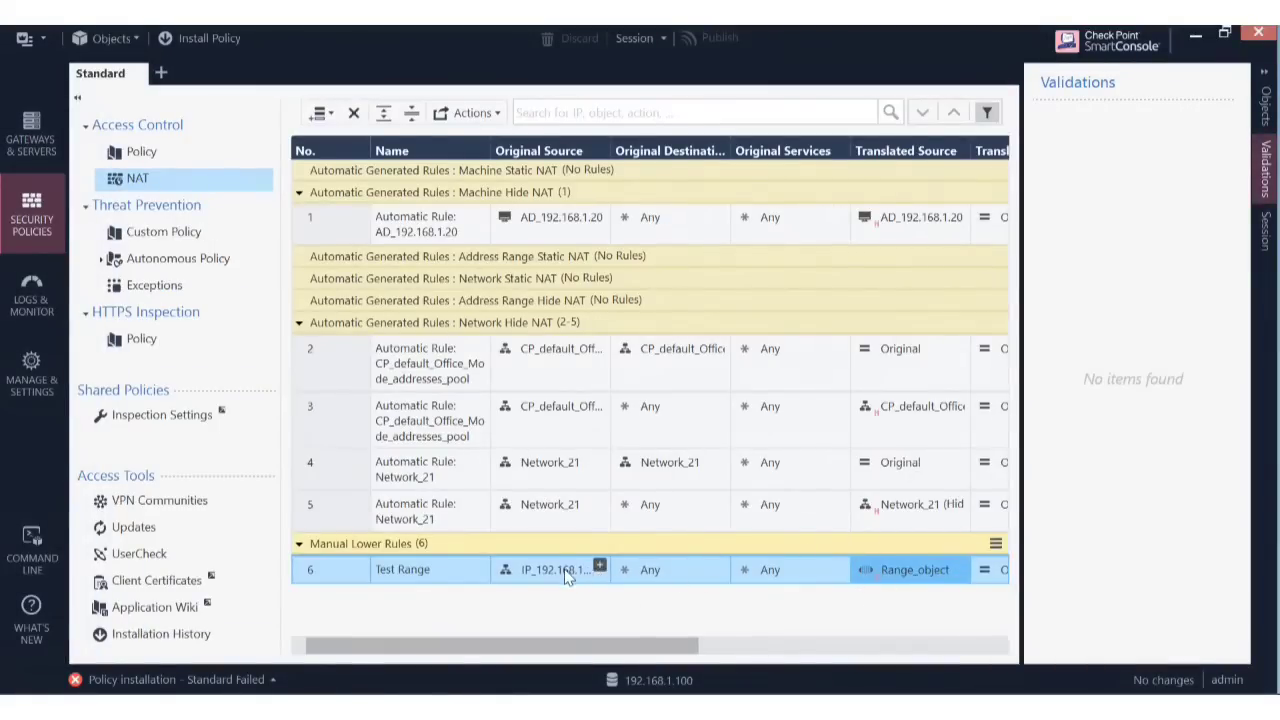
# Open the IP_192.168.1.0 network object from rule 6 and close it without changes.
pyautogui.moveTo(568, 574)
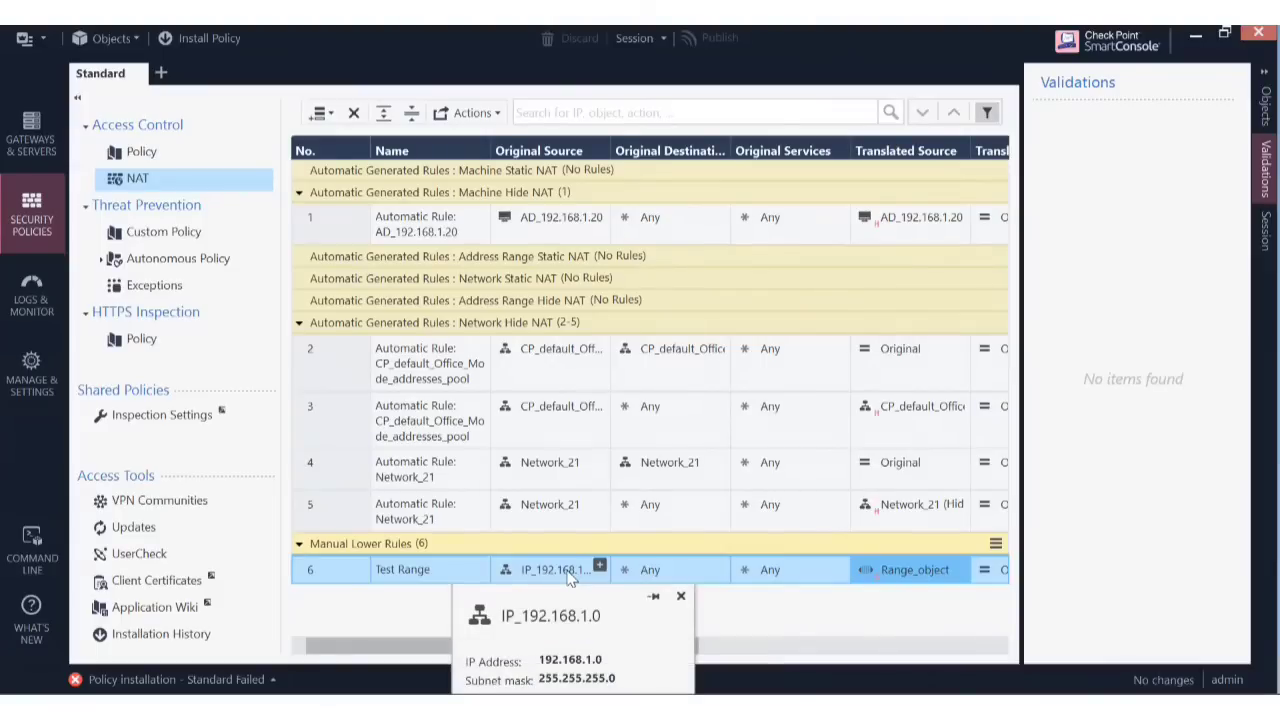
pyautogui.click(567, 570)
pyautogui.doubleClick(567, 570)
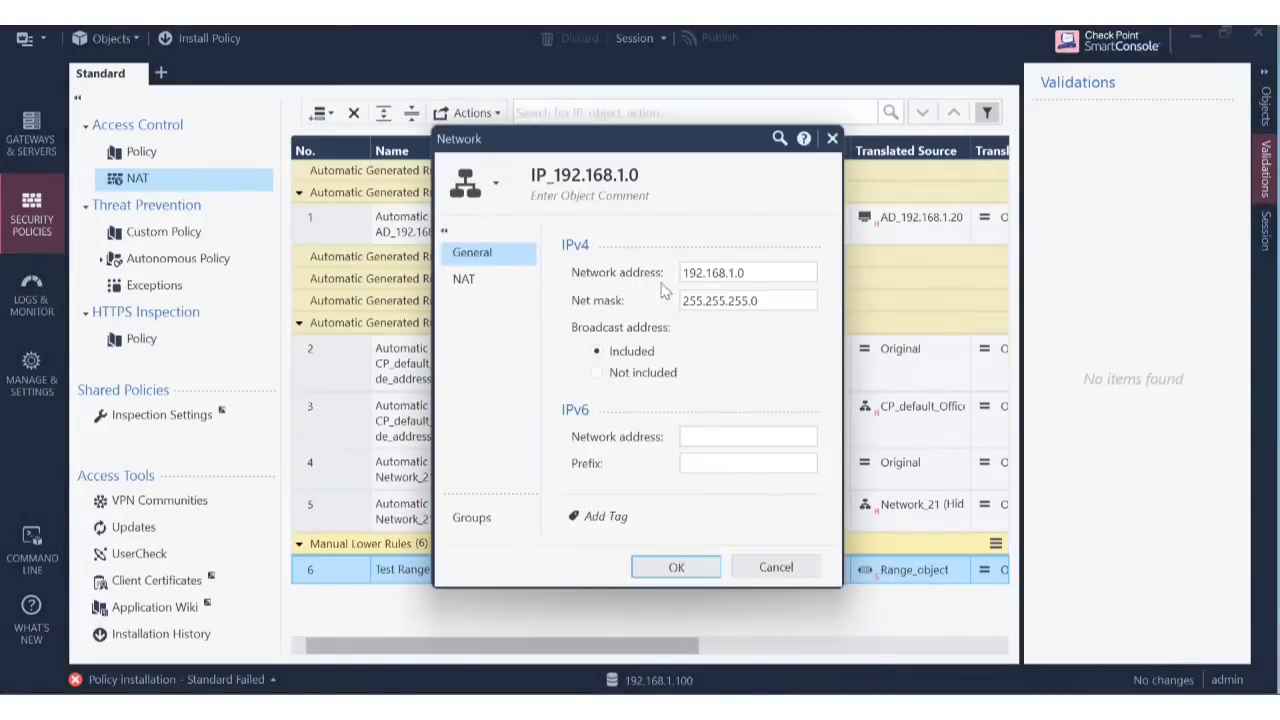
pyautogui.click(799, 567)
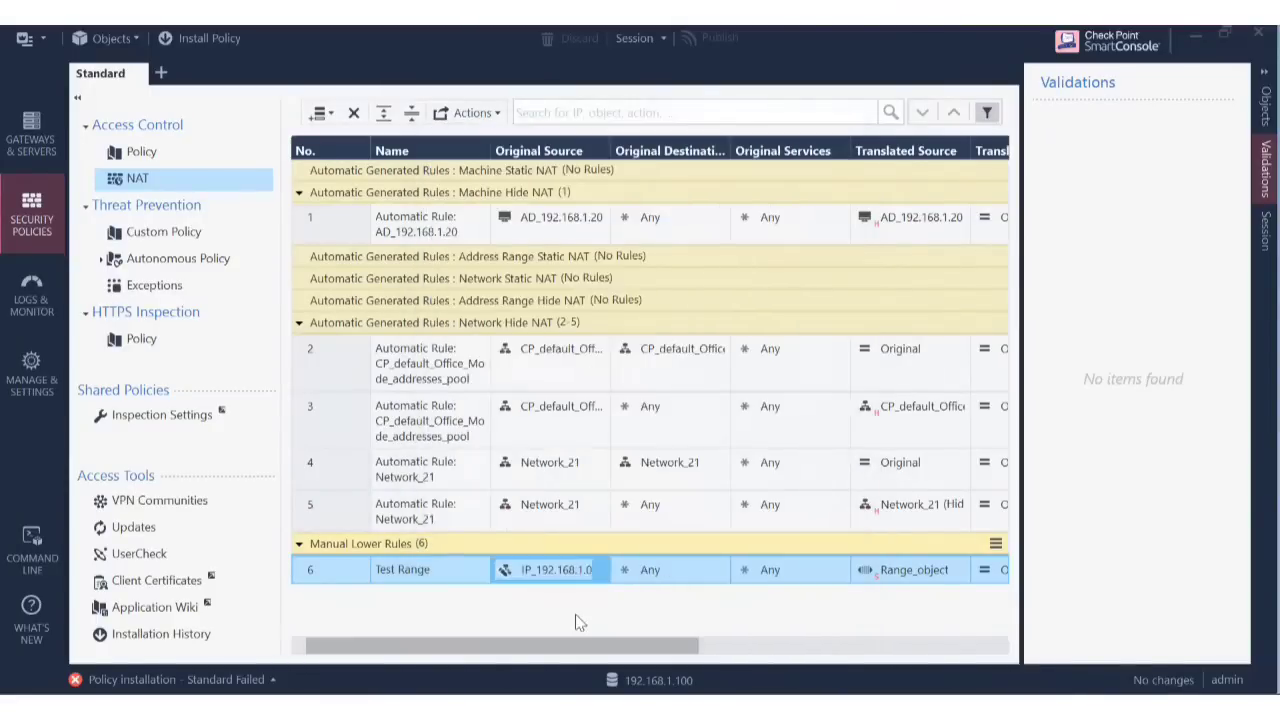
# Delete IP_192.168.1.0 from rule 6's original source, leaving Any, and open the object picker.
pyautogui.moveTo(566, 582)
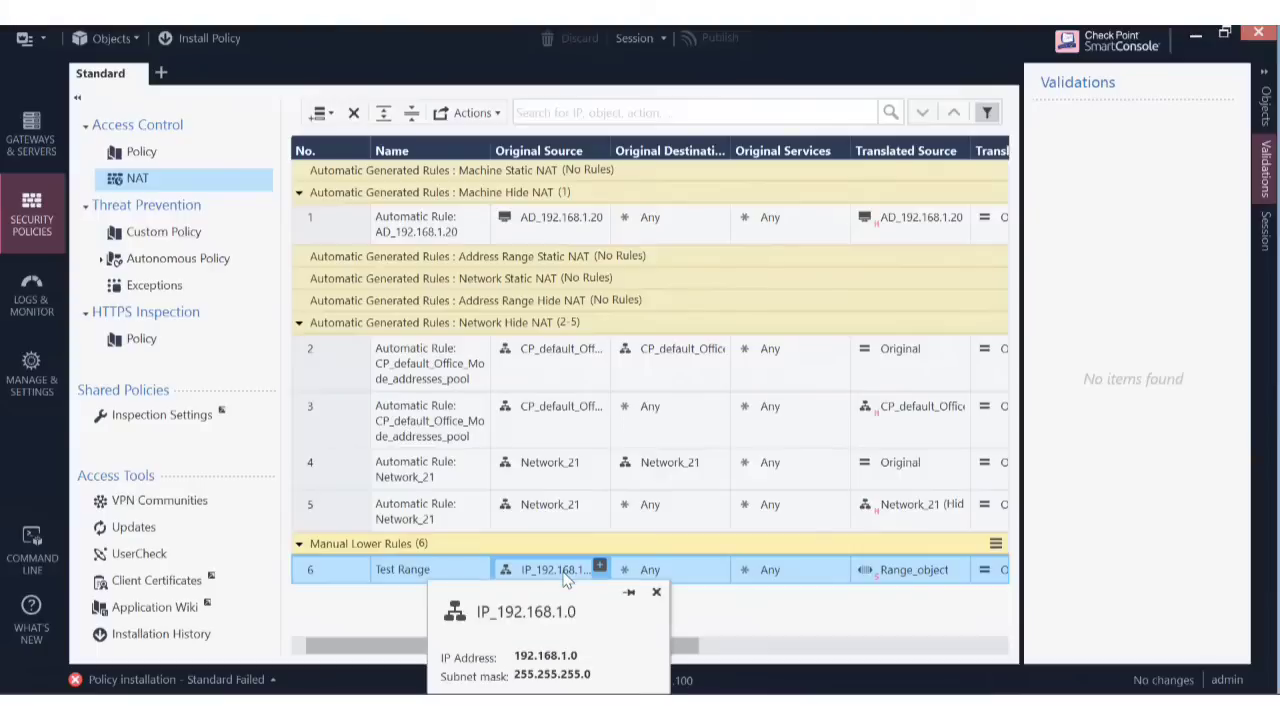
pyautogui.press('Delete')
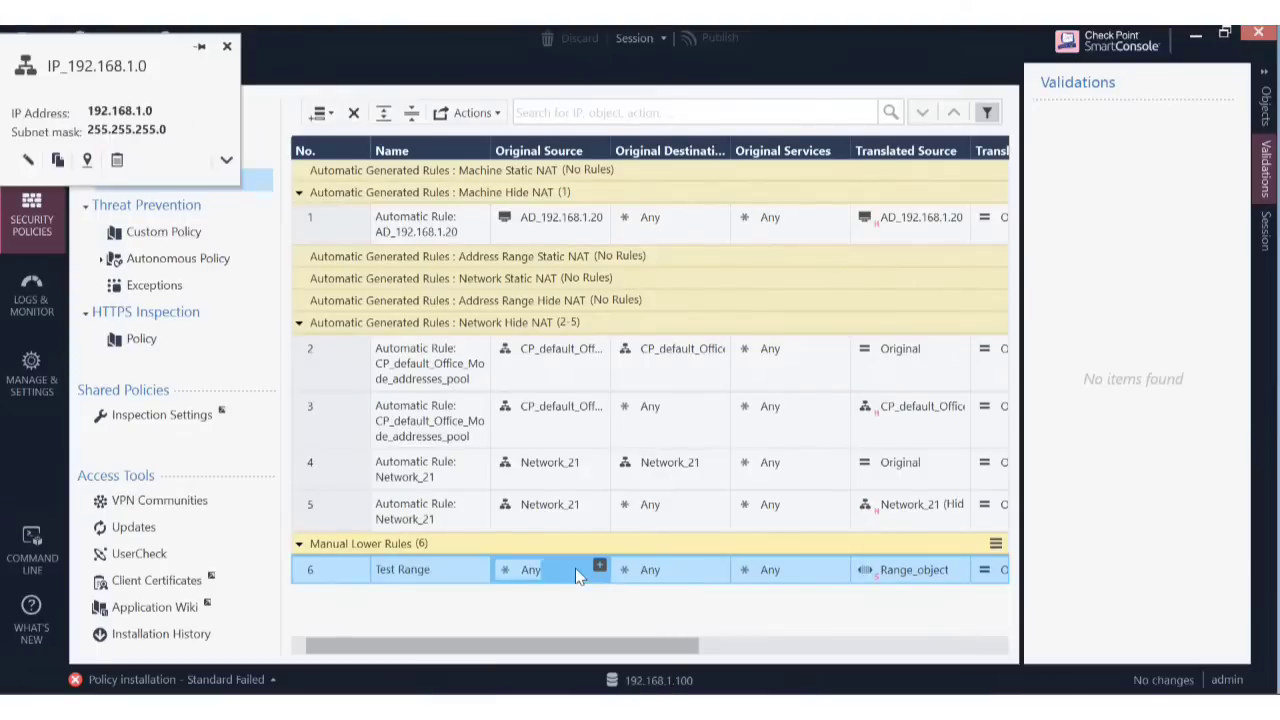
pyautogui.click(599, 567)
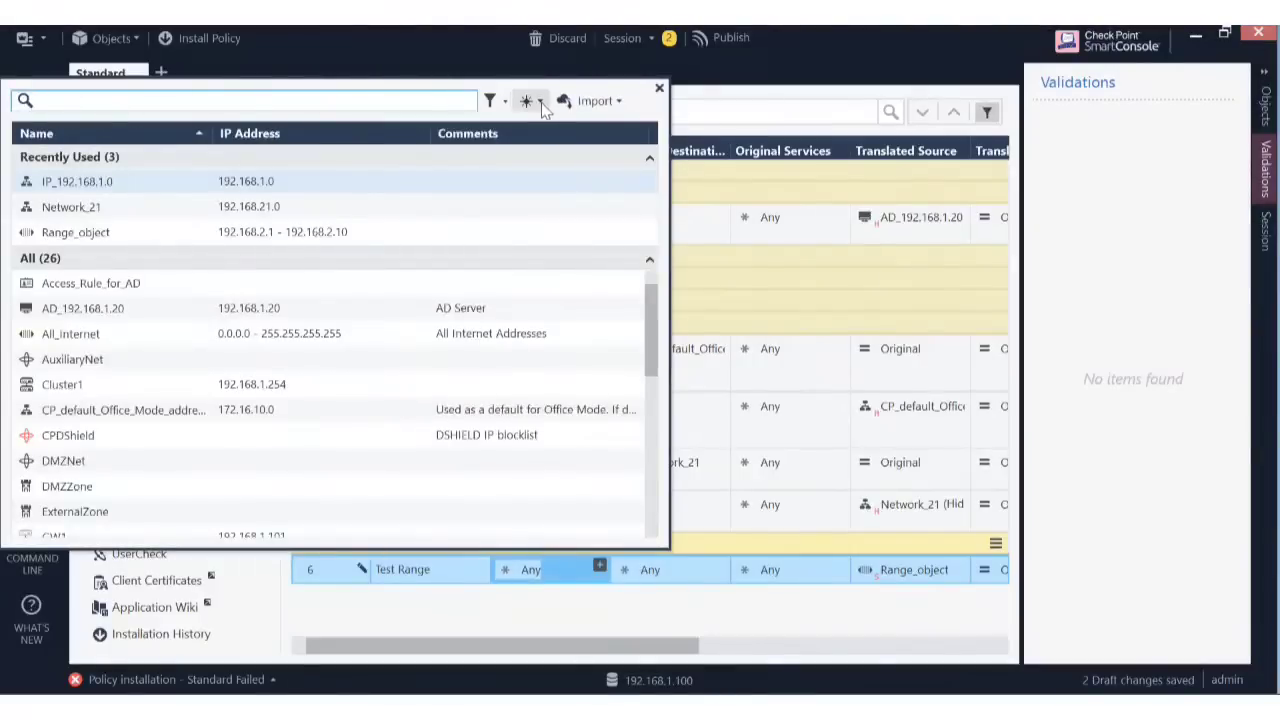
# Browse the picker's new-object menu, then close the object picker.
pyautogui.click(527, 101)
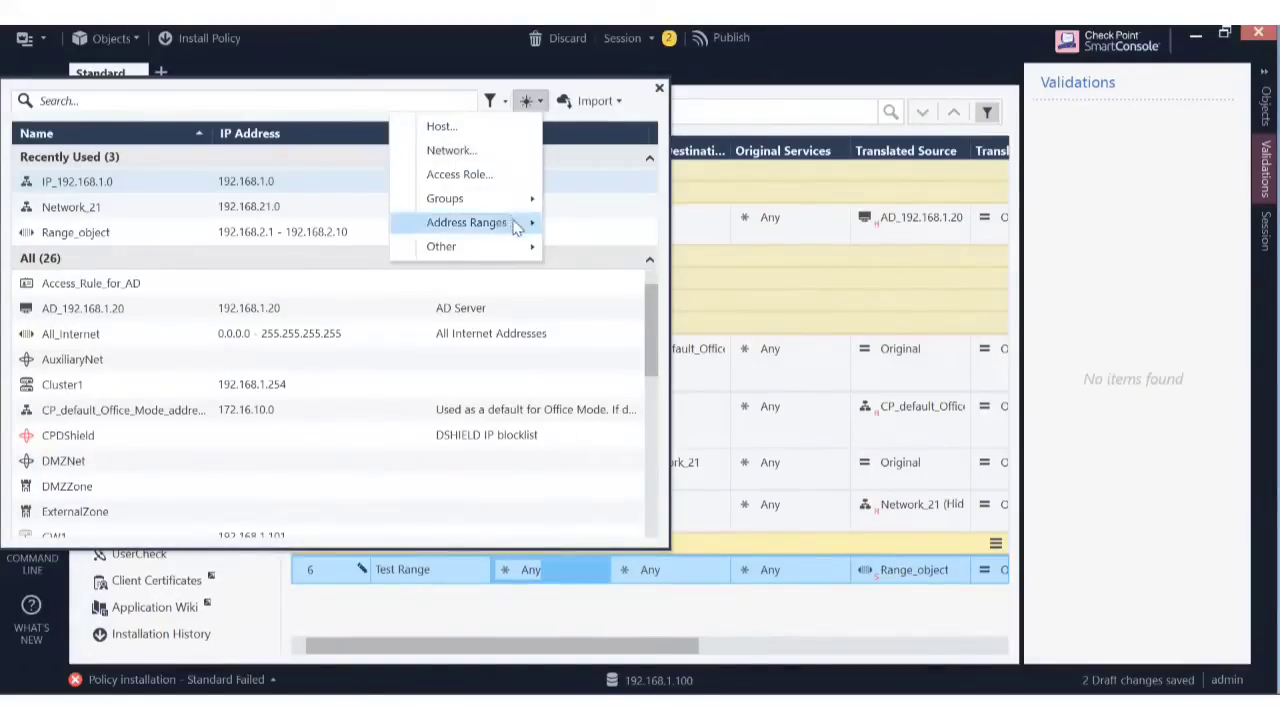
pyautogui.moveTo(514, 247)
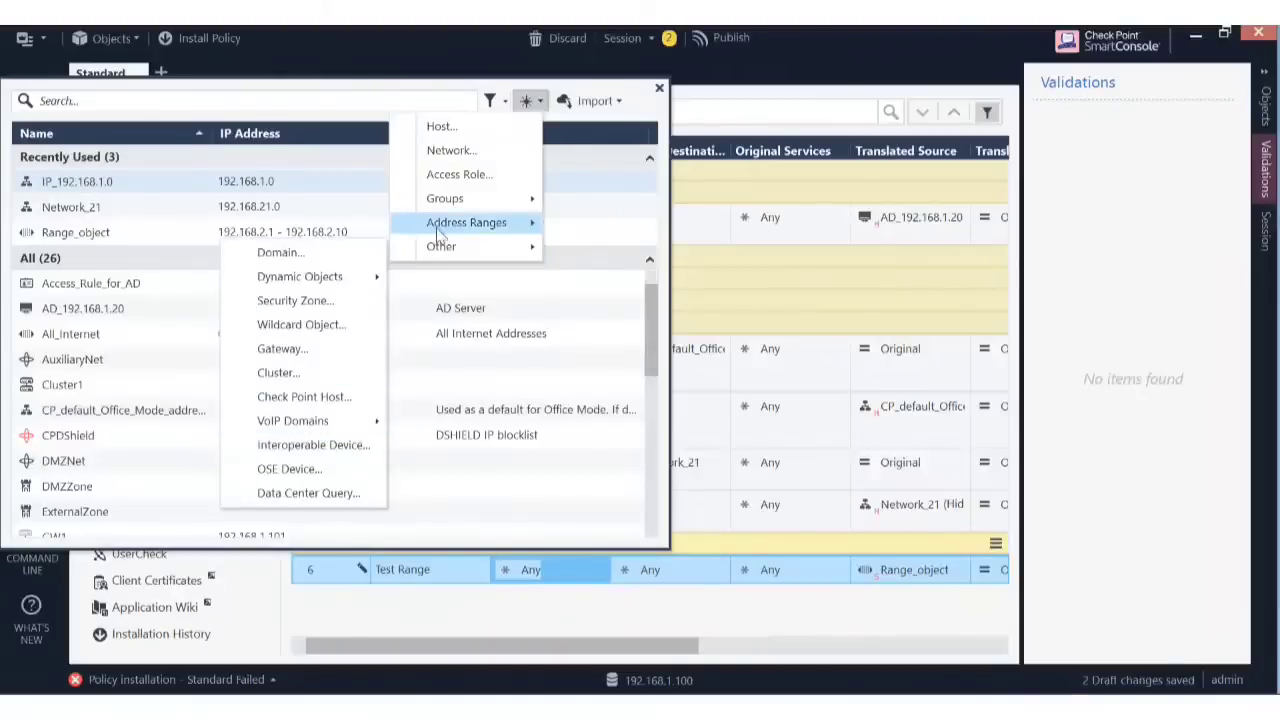
pyautogui.moveTo(519, 204)
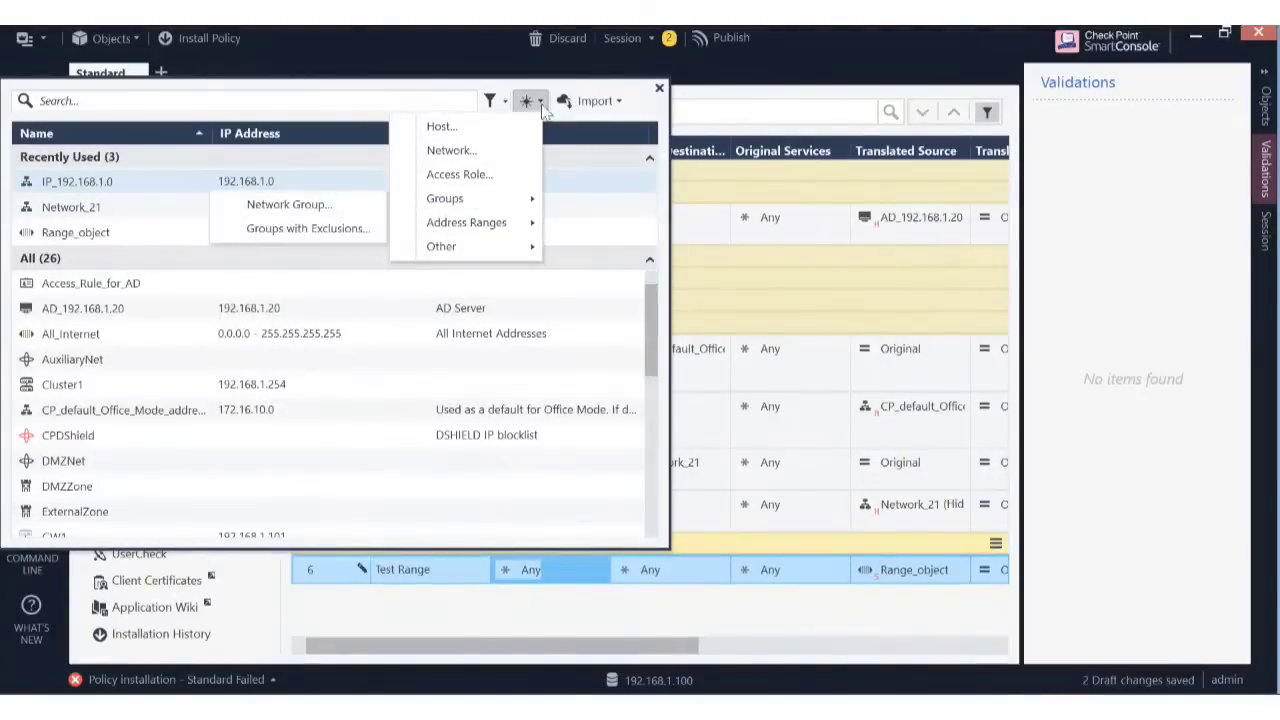
pyautogui.click(544, 105)
pyautogui.click(544, 104)
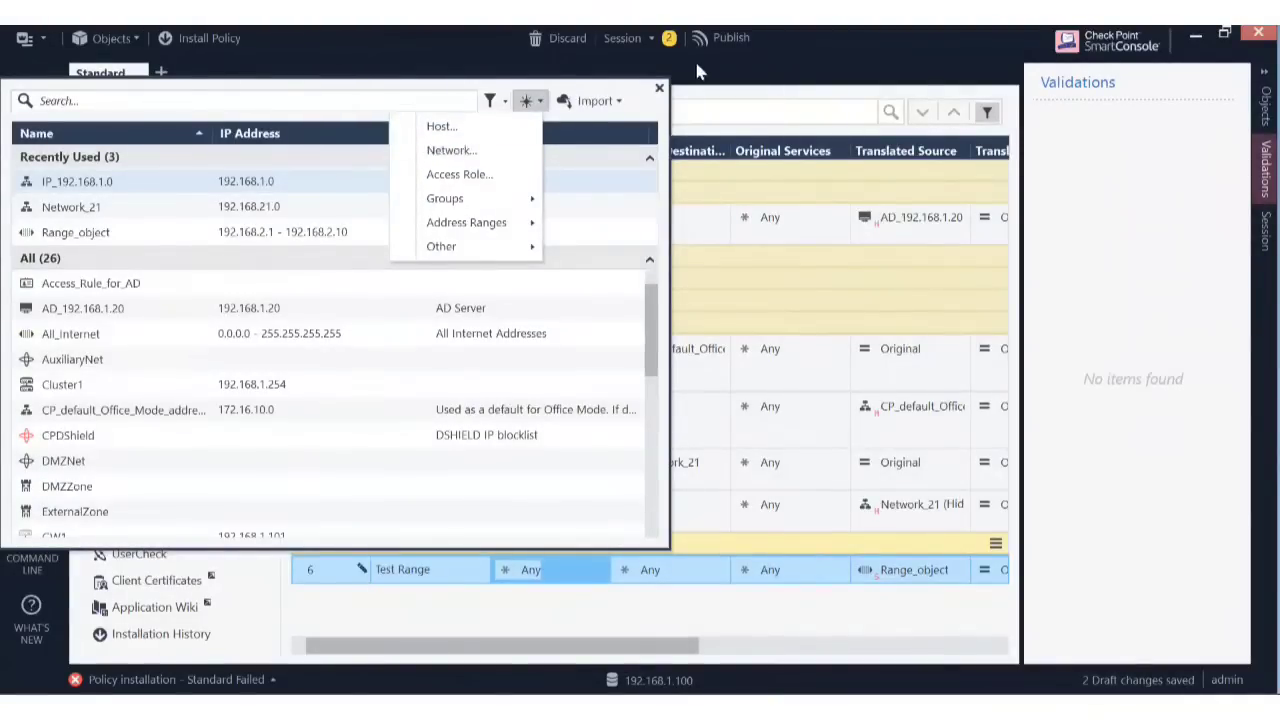
pyautogui.click(659, 89)
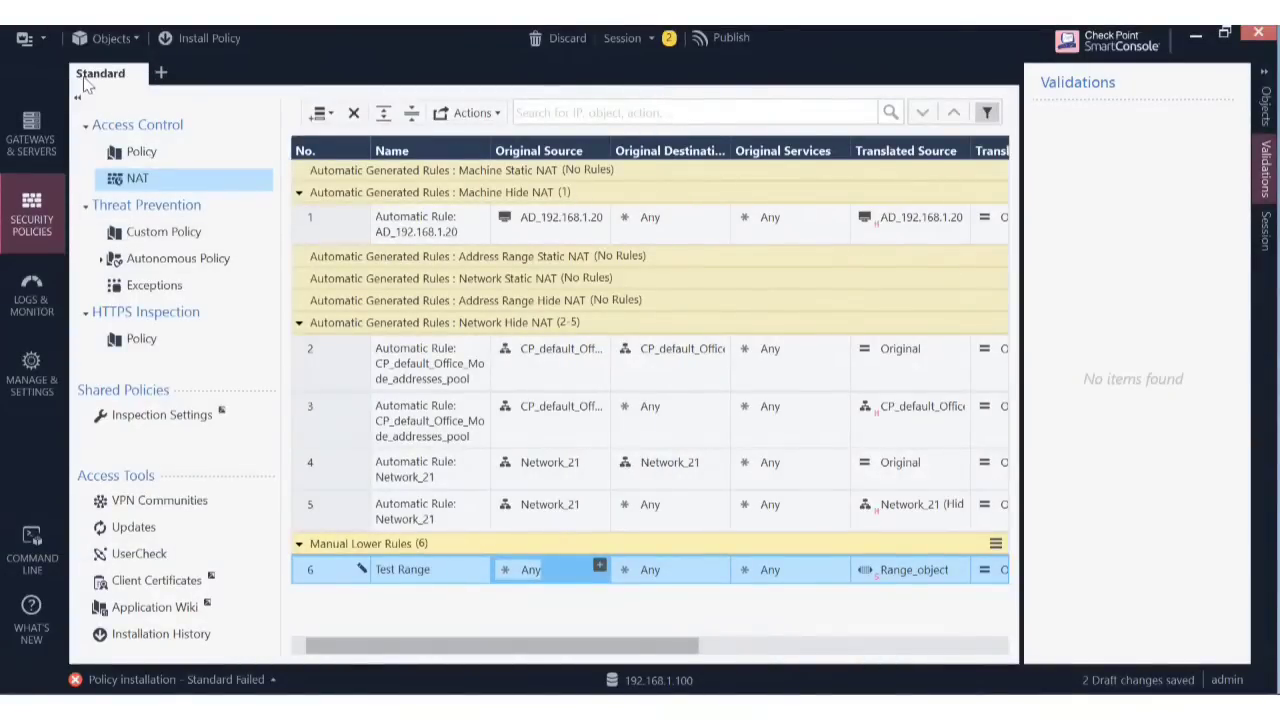
# Choose Objects > More object types > Network Object > Address Range > New Address Range.
pyautogui.click(43, 40)
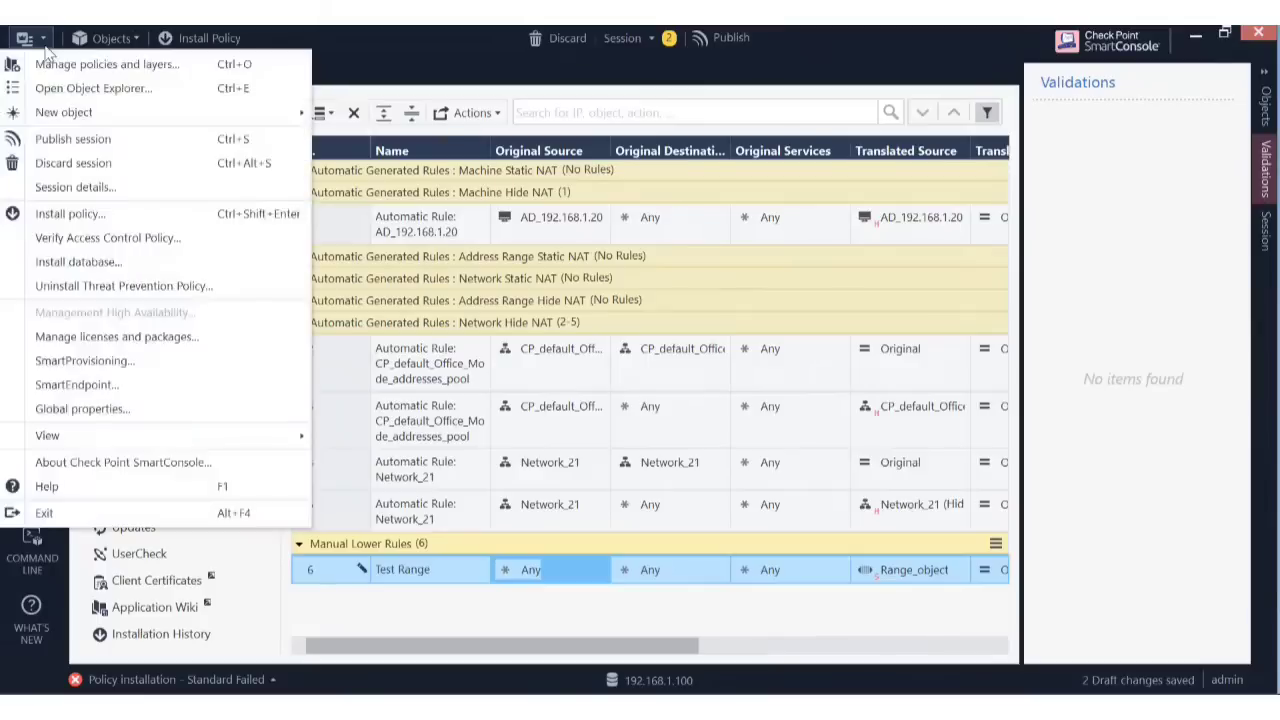
pyautogui.click(112, 38)
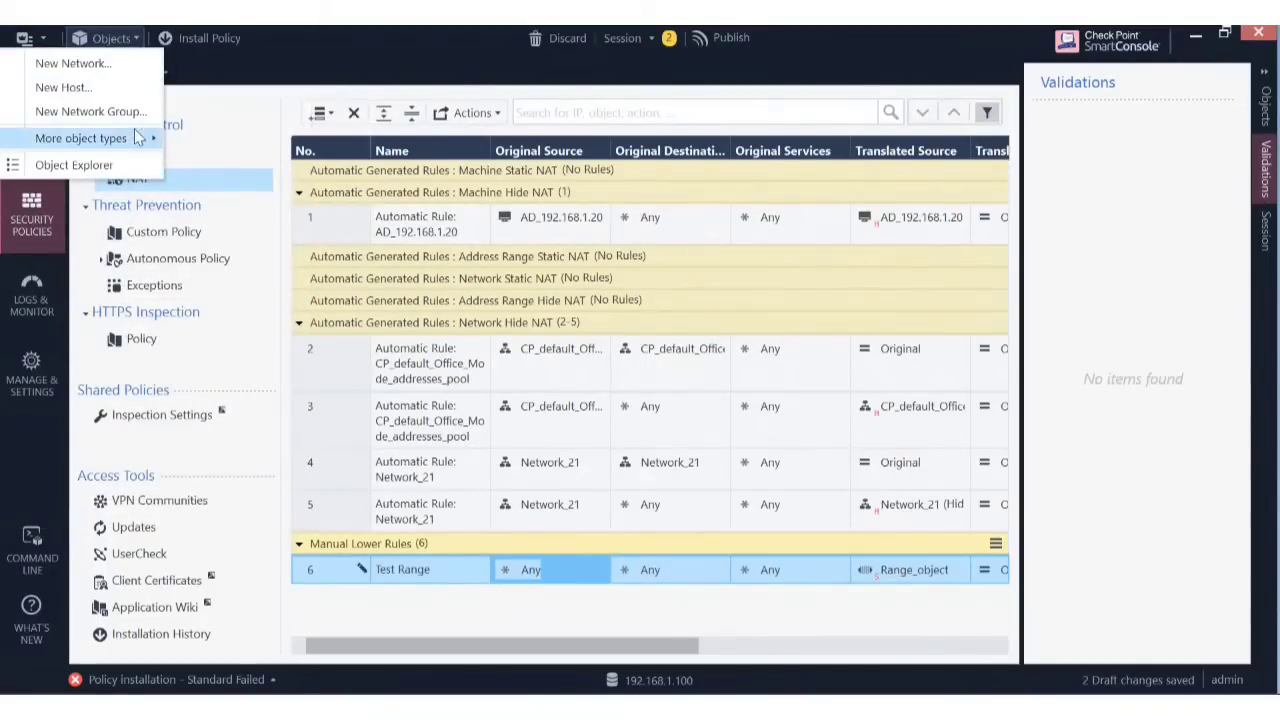
pyautogui.moveTo(145, 140)
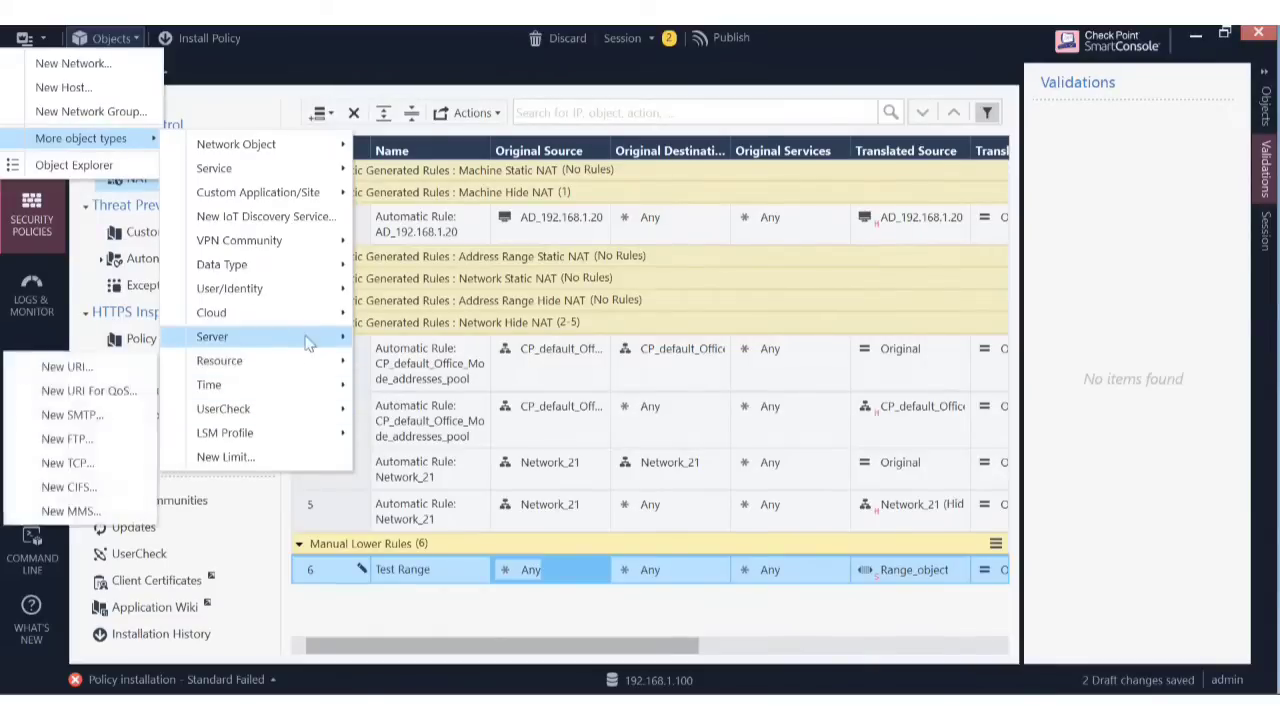
pyautogui.moveTo(296, 280)
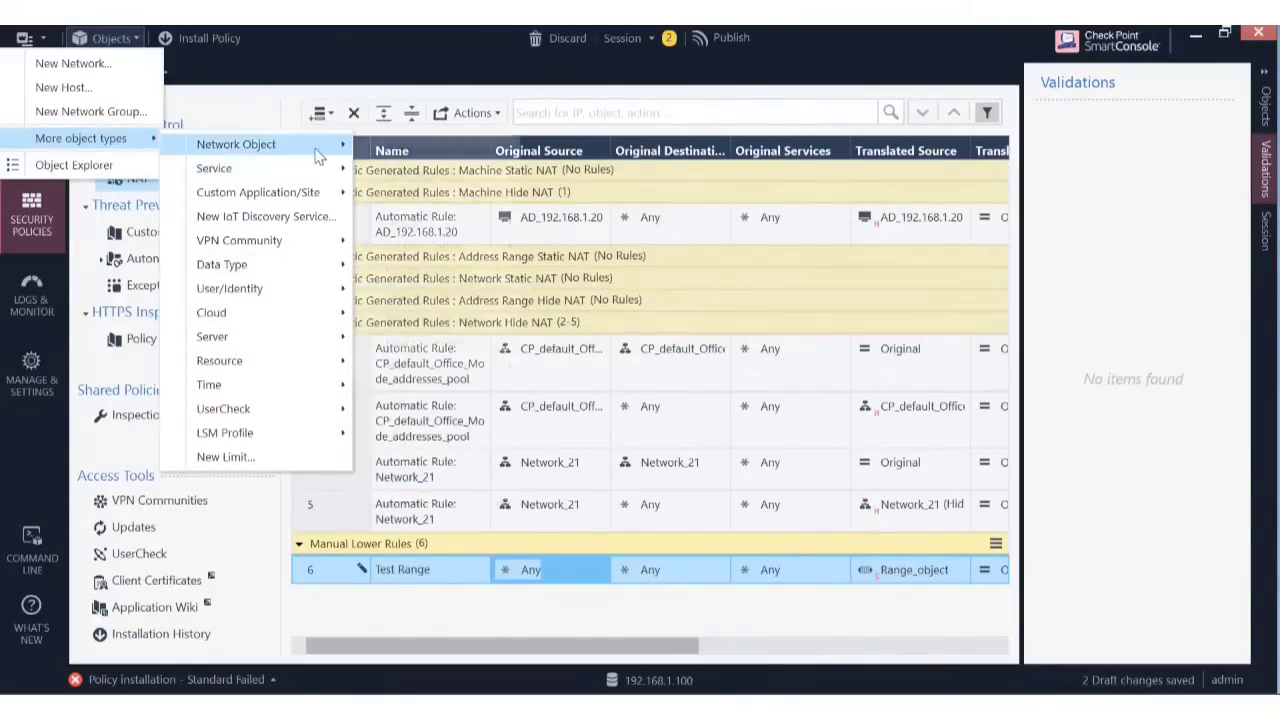
pyautogui.moveTo(314, 148)
pyautogui.moveTo(448, 252)
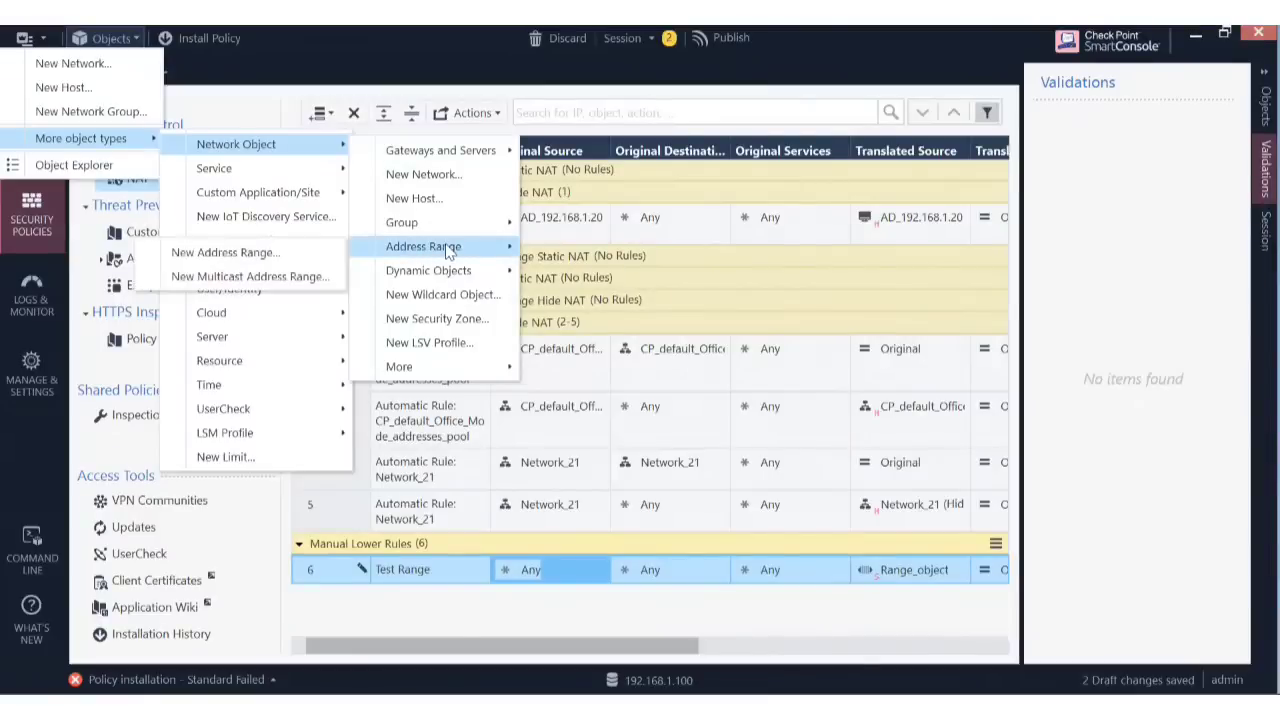
pyautogui.click(290, 250)
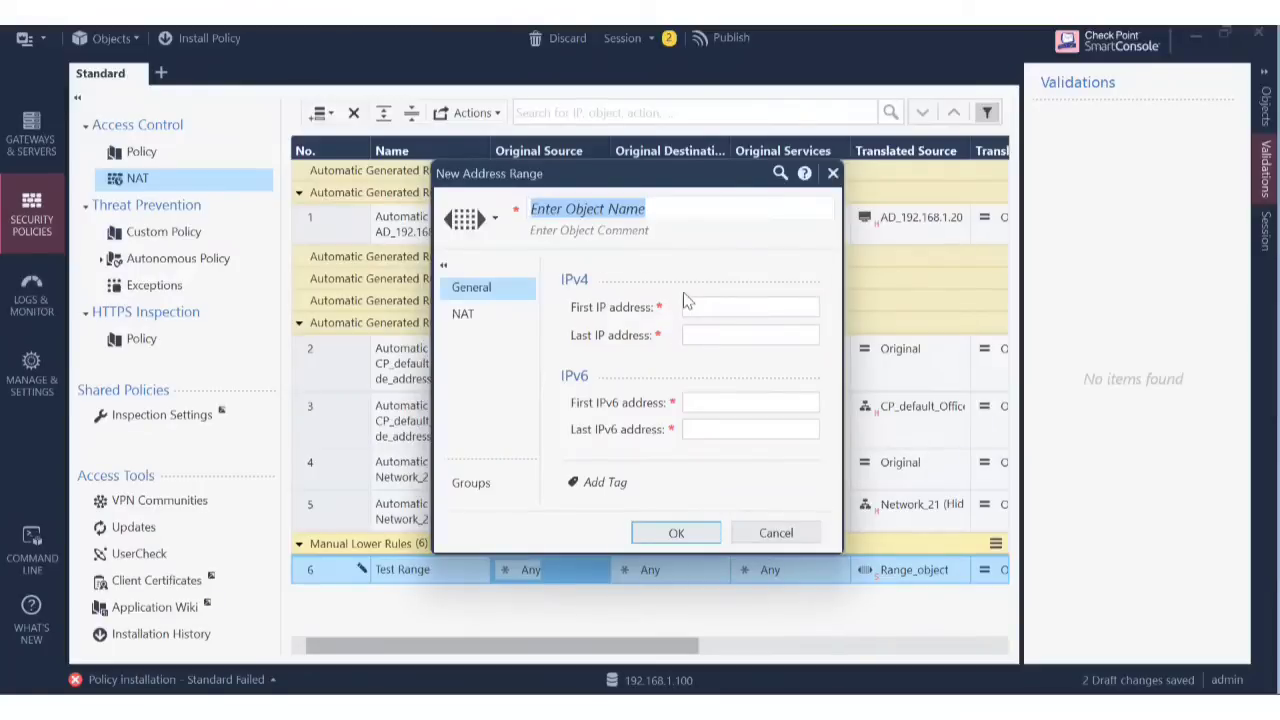
# Create address range new_test spanning 192.168.1.1 to 192.168.1.15.
pyautogui.write('new ')
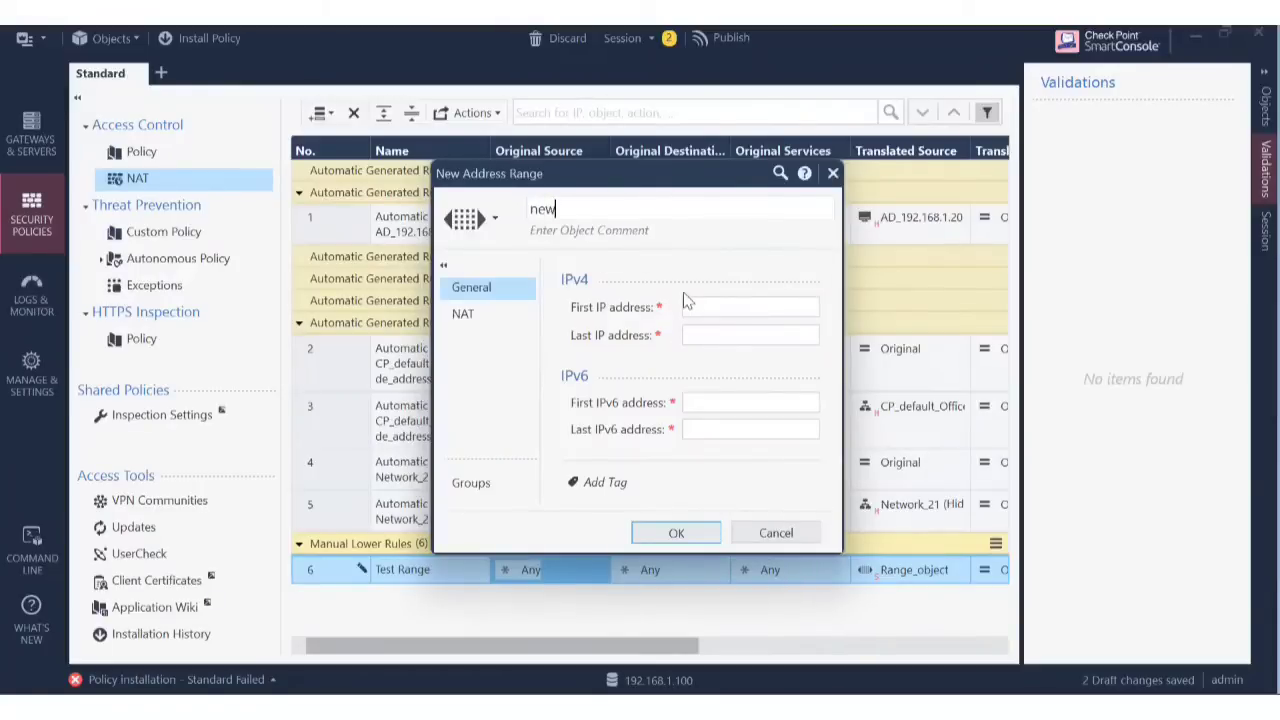
pyautogui.write('test')
pyautogui.click(728, 309)
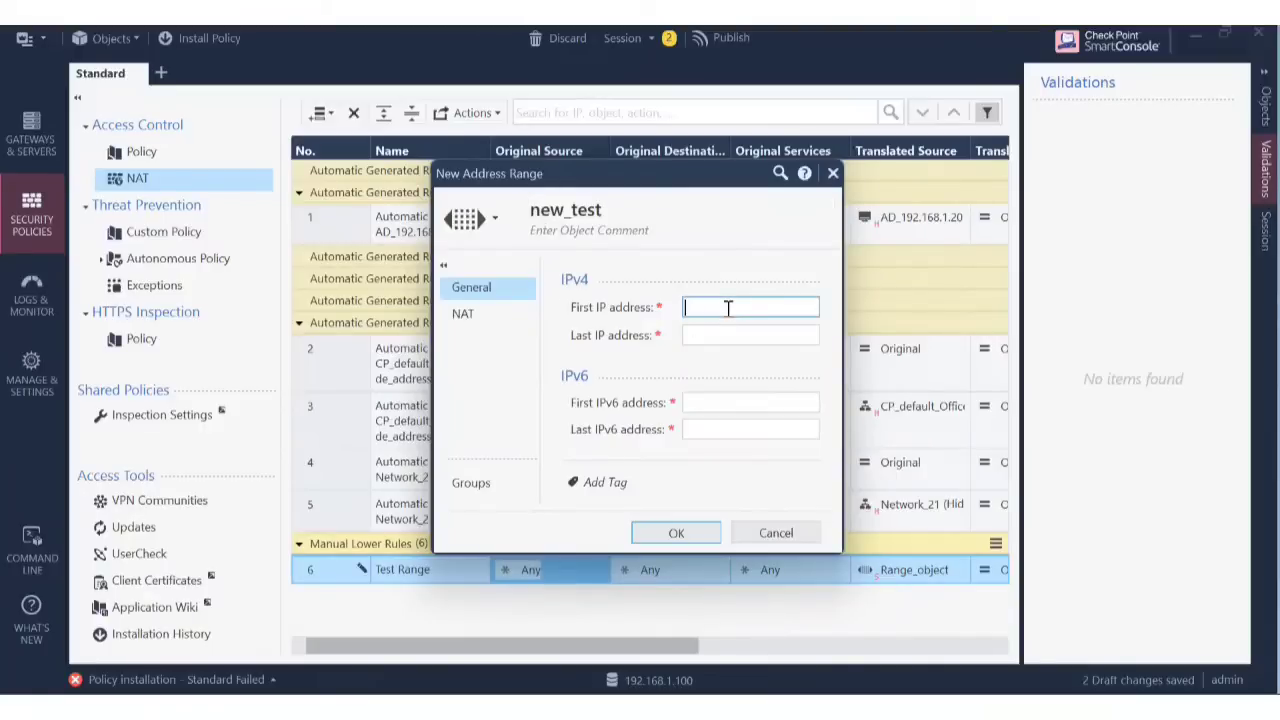
pyautogui.write('192.168.1.2')
pyautogui.press('BackSpace')
pyautogui.write('1')
pyautogui.click(731, 338)
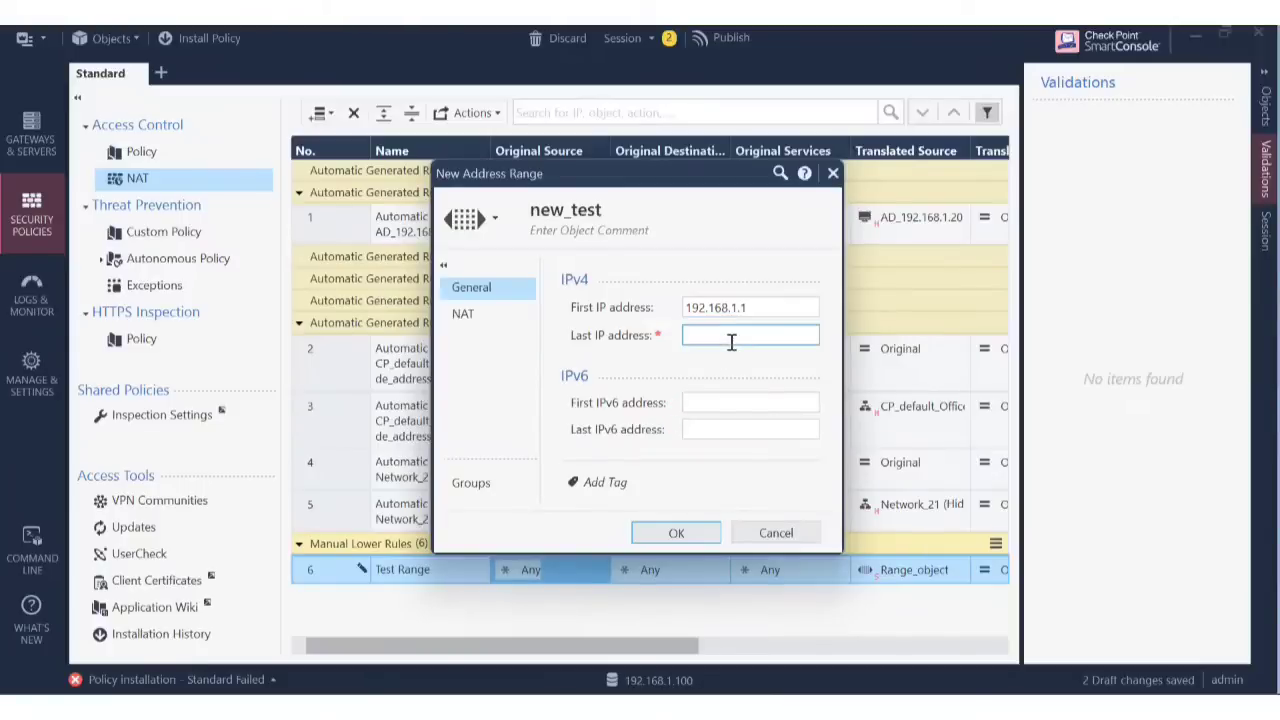
pyautogui.write('192.168.1.15')
pyautogui.click(677, 535)
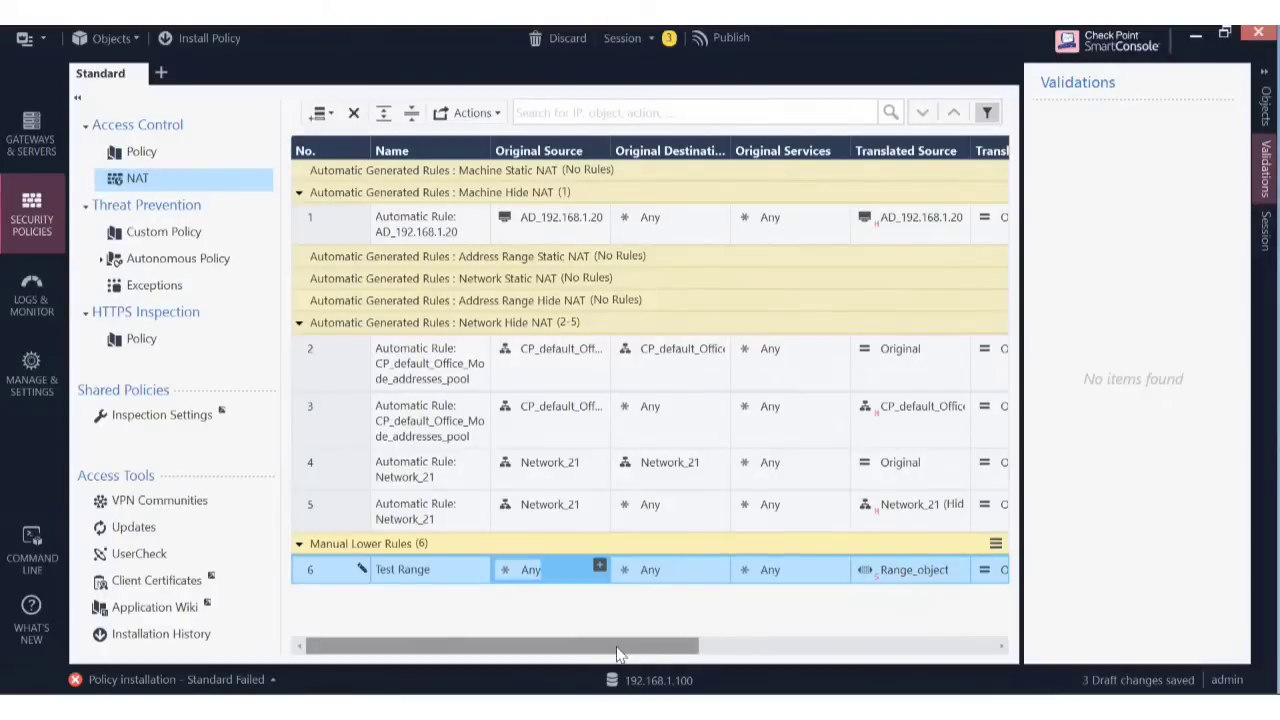
# Set new_test as rule 6's original source.
pyautogui.click(599, 567)
pyautogui.click(250, 106)
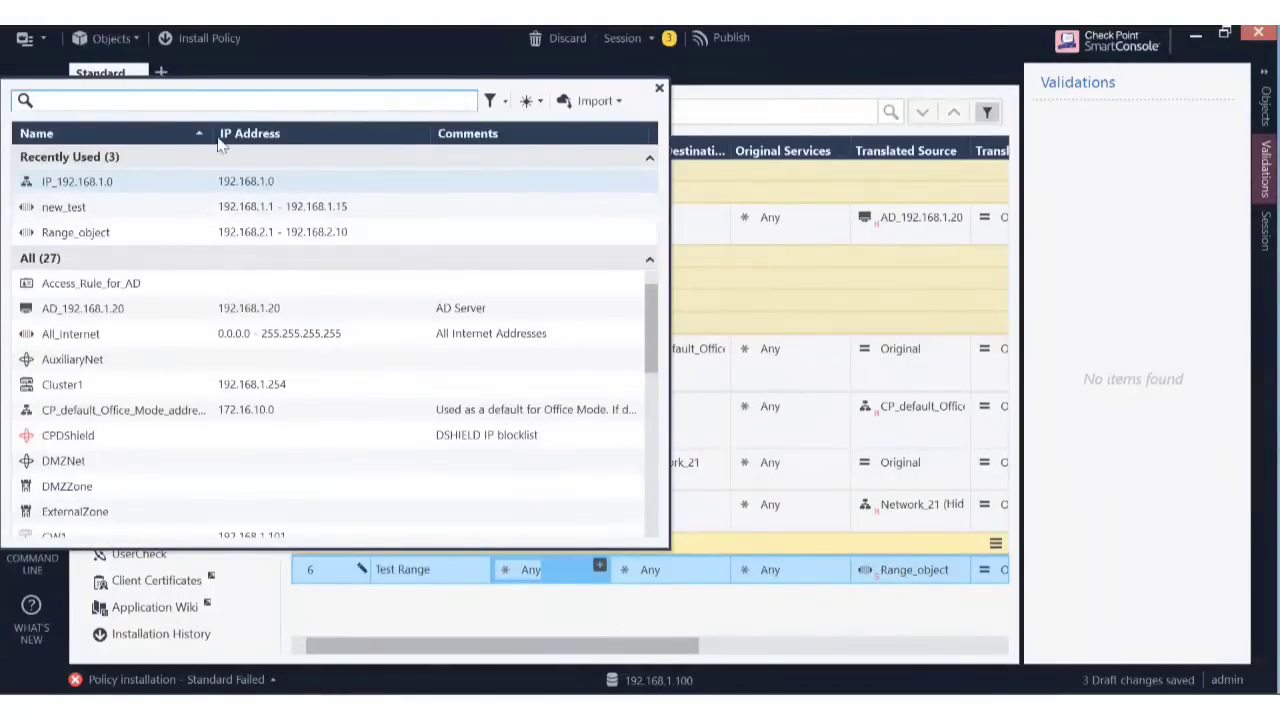
pyautogui.click(170, 209)
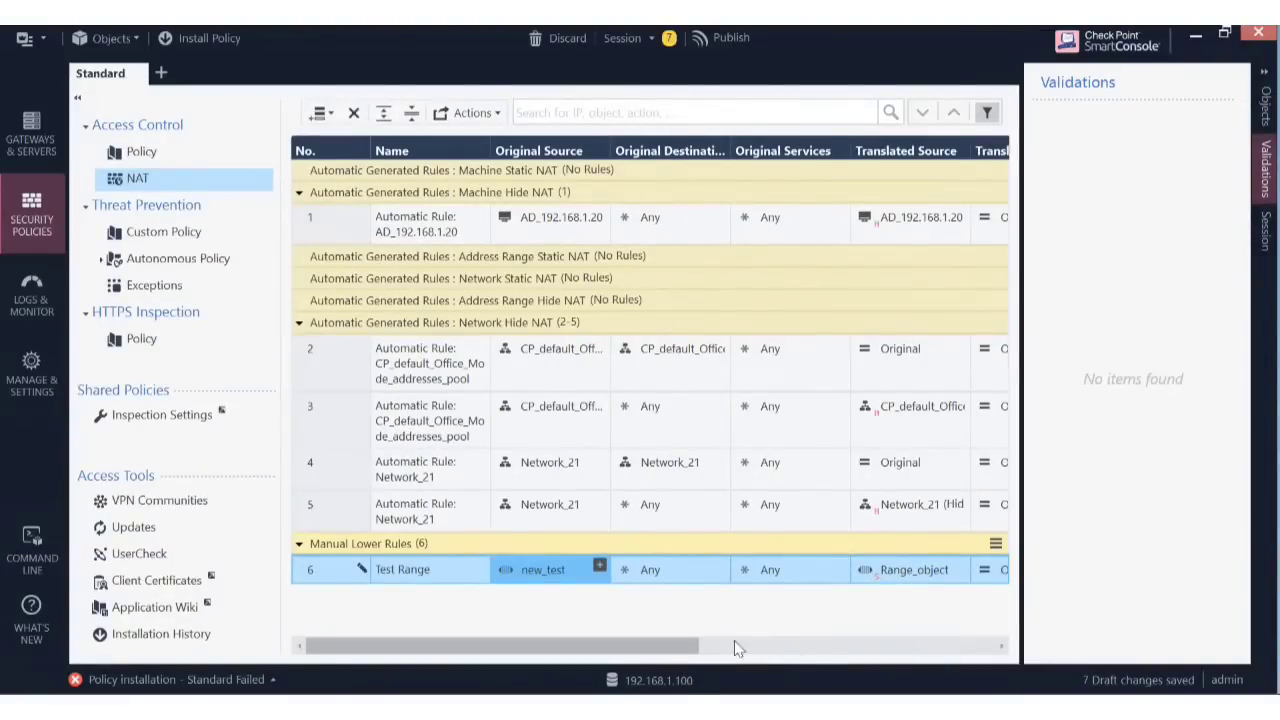
pyautogui.moveTo(662, 648); pyautogui.dragTo(786, 661)
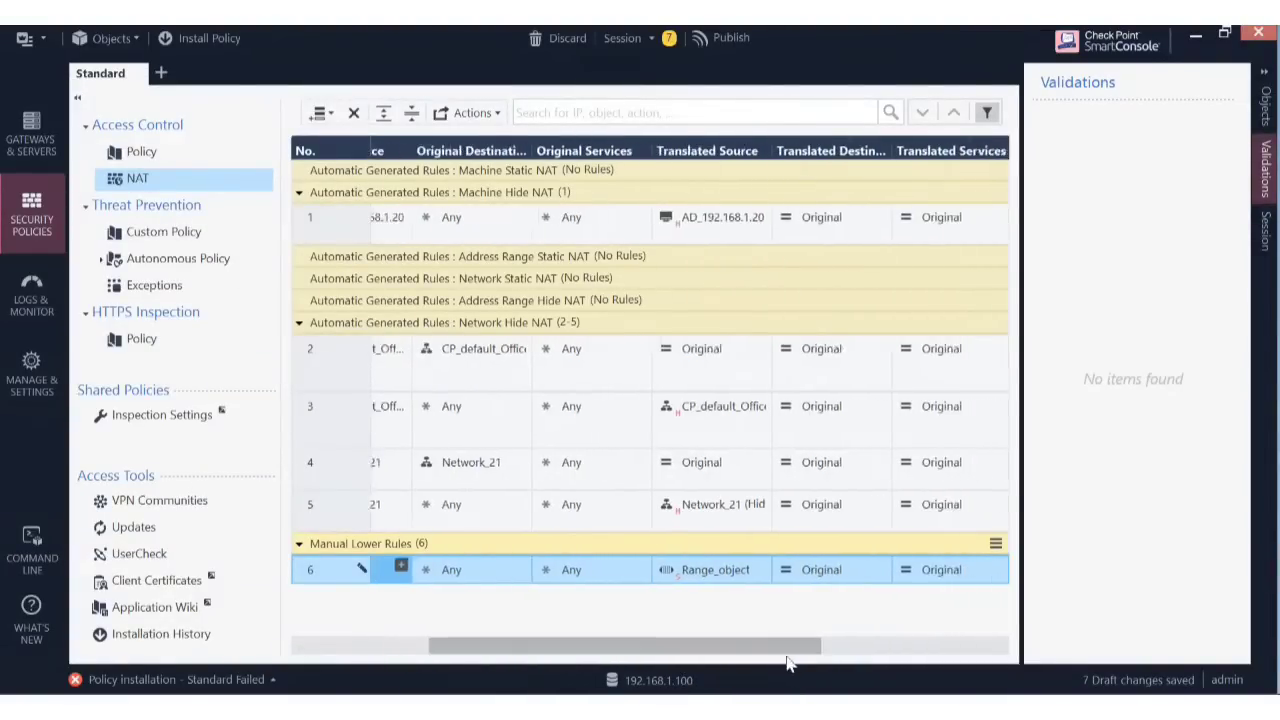
# Change Range_object's last IP to 192.168.2.15 and enable automatic hide address translation.
pyautogui.moveTo(729, 582)
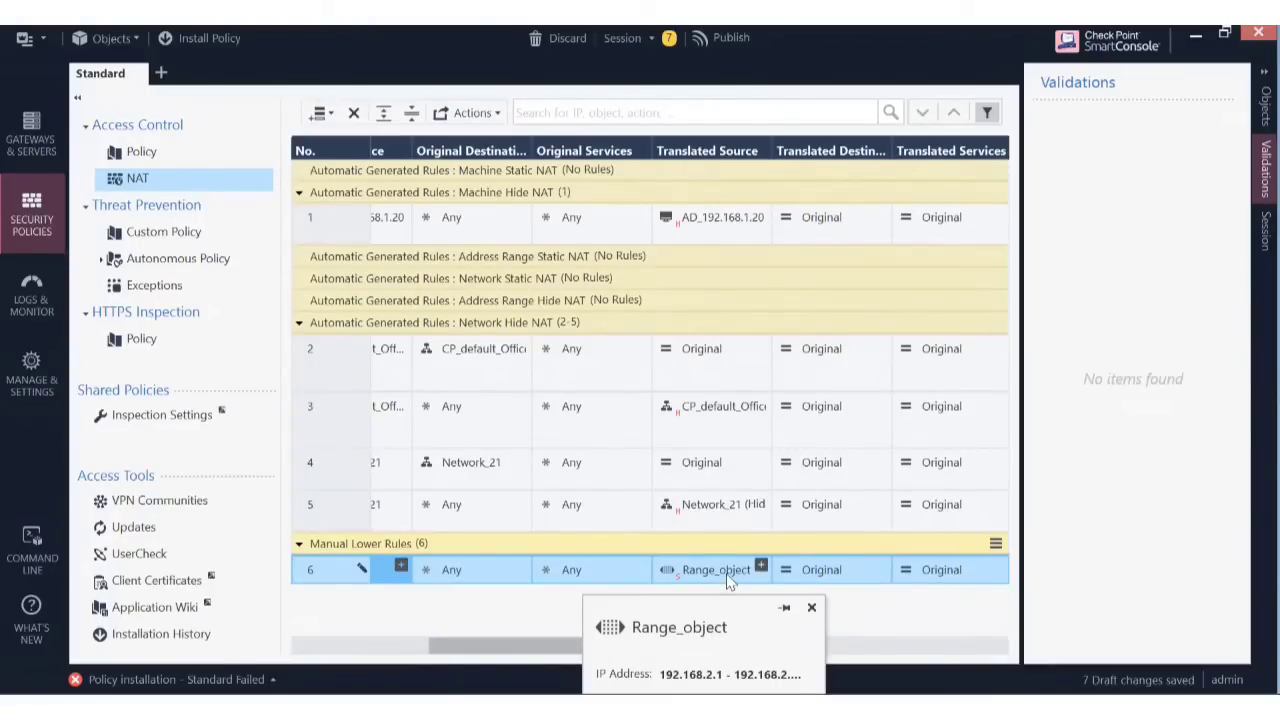
pyautogui.doubleClick(729, 576)
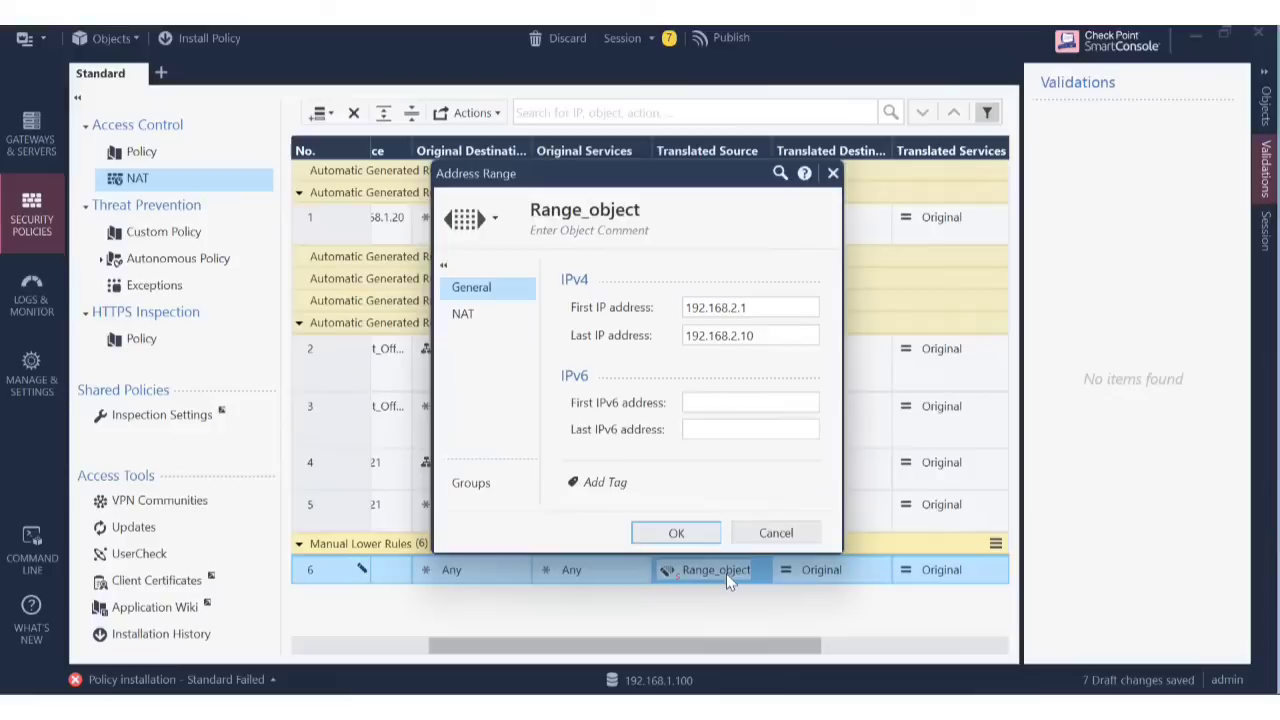
pyautogui.click(764, 337)
pyautogui.press('BackSpace')
pyautogui.write('5')
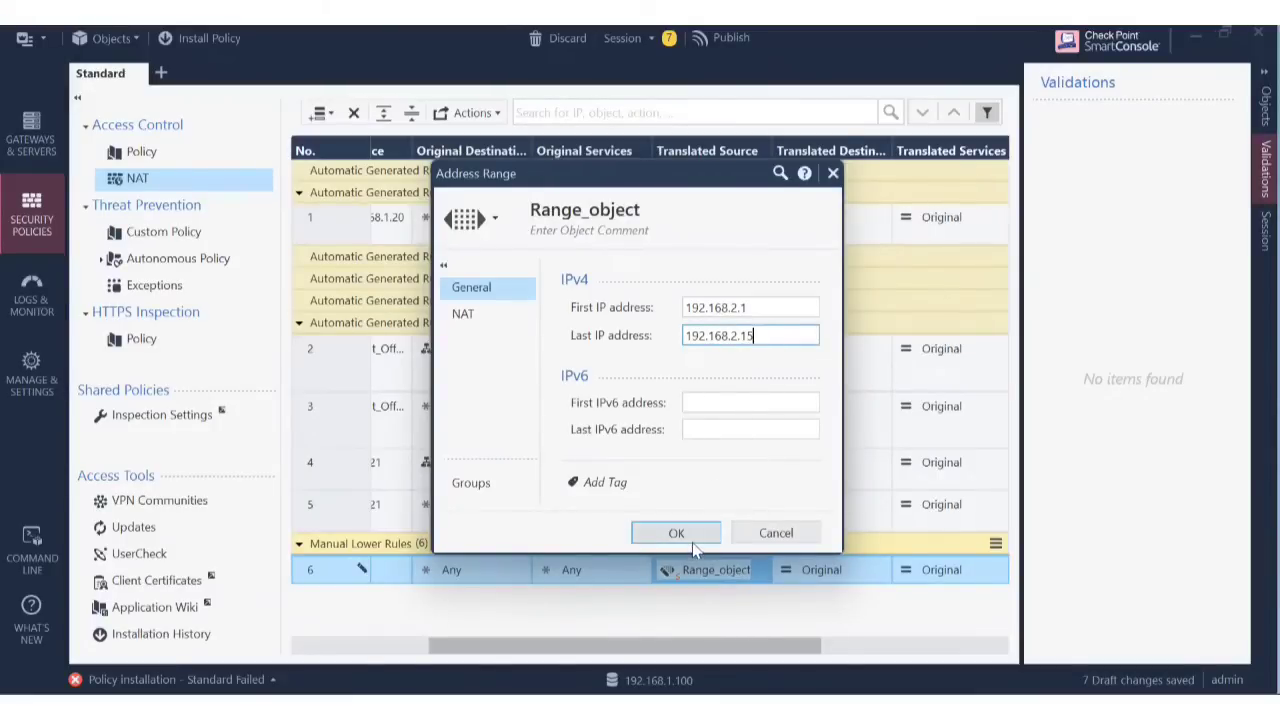
pyautogui.click(481, 318)
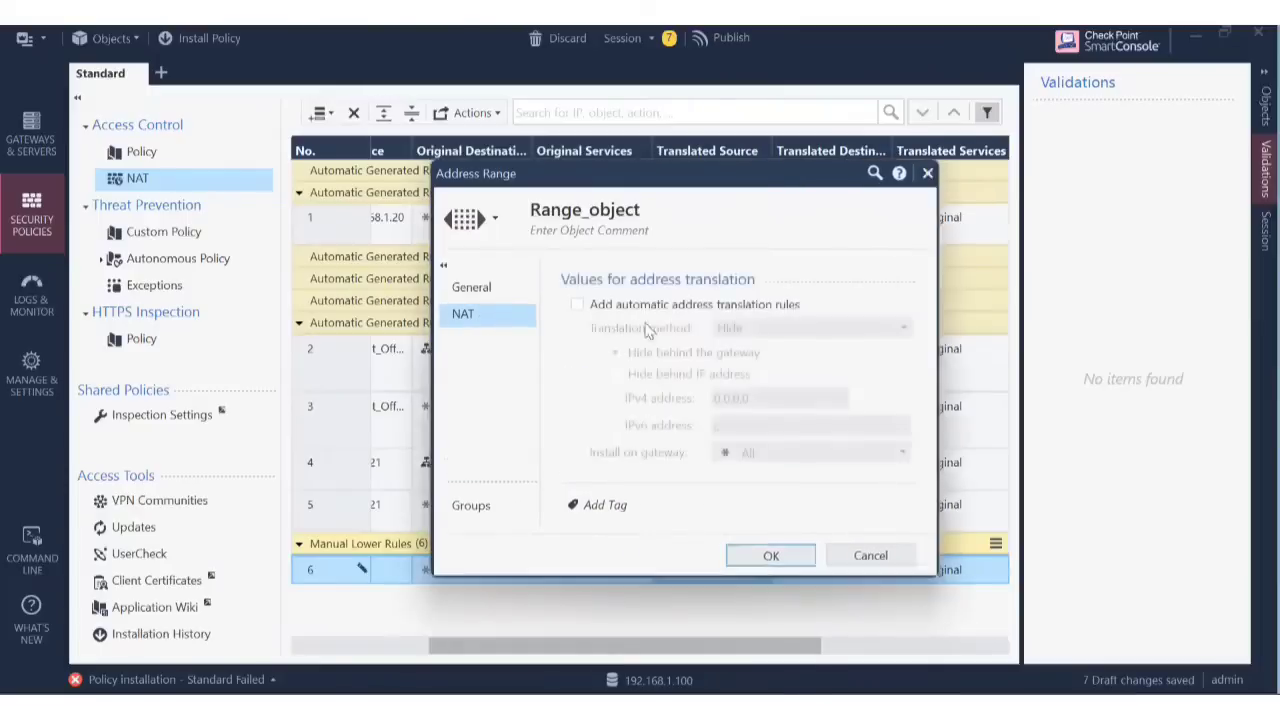
pyautogui.click(578, 305)
pyautogui.click(578, 305)
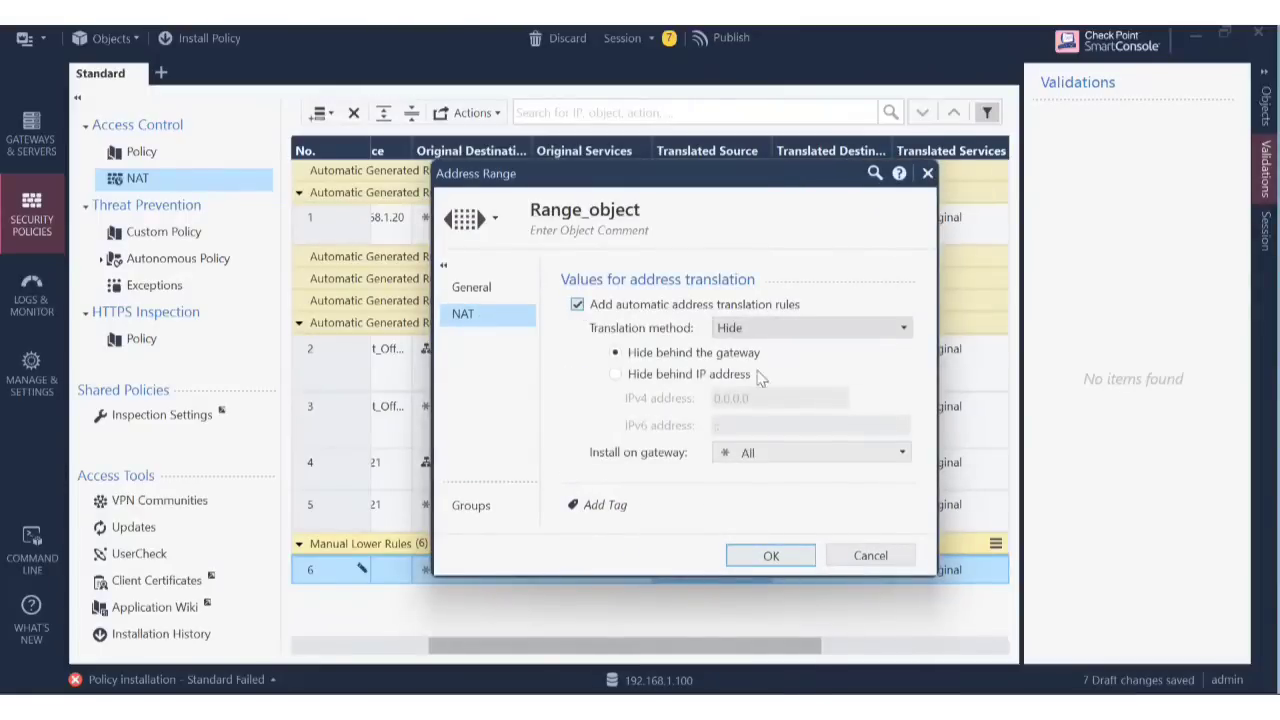
pyautogui.click(766, 556)
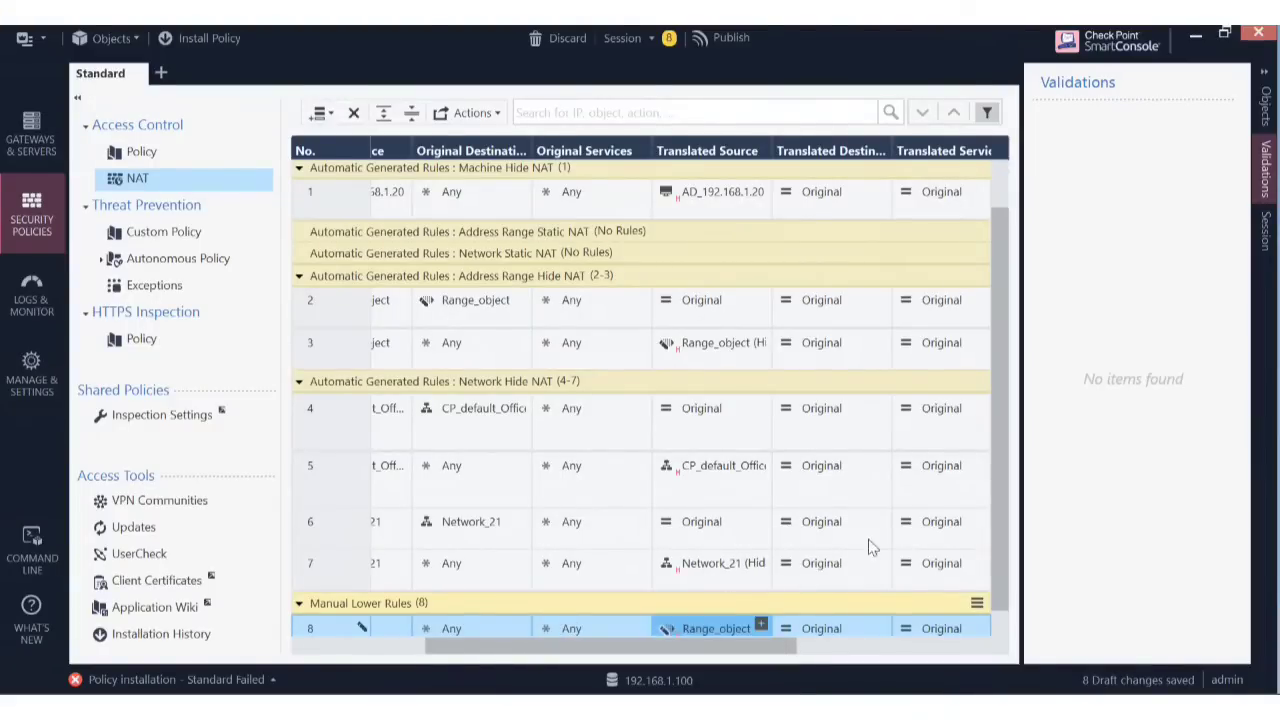
# Recheck Range_object's NAT settings, then start publishing the eight draft changes.
pyautogui.scroll(-1, 1001, 592)
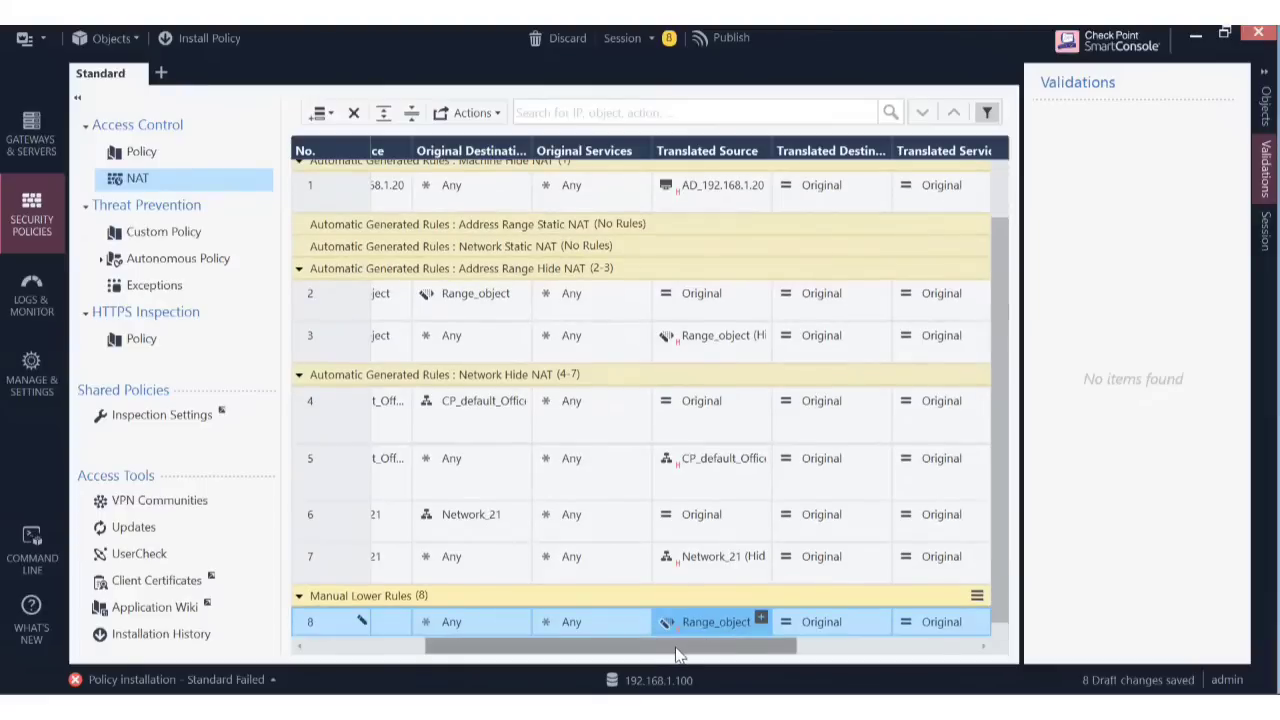
pyautogui.moveTo(676, 654)
pyautogui.mouseDown()
pyautogui.moveTo(570, 666)
pyautogui.moveTo(670, 662)
pyautogui.mouseUp()
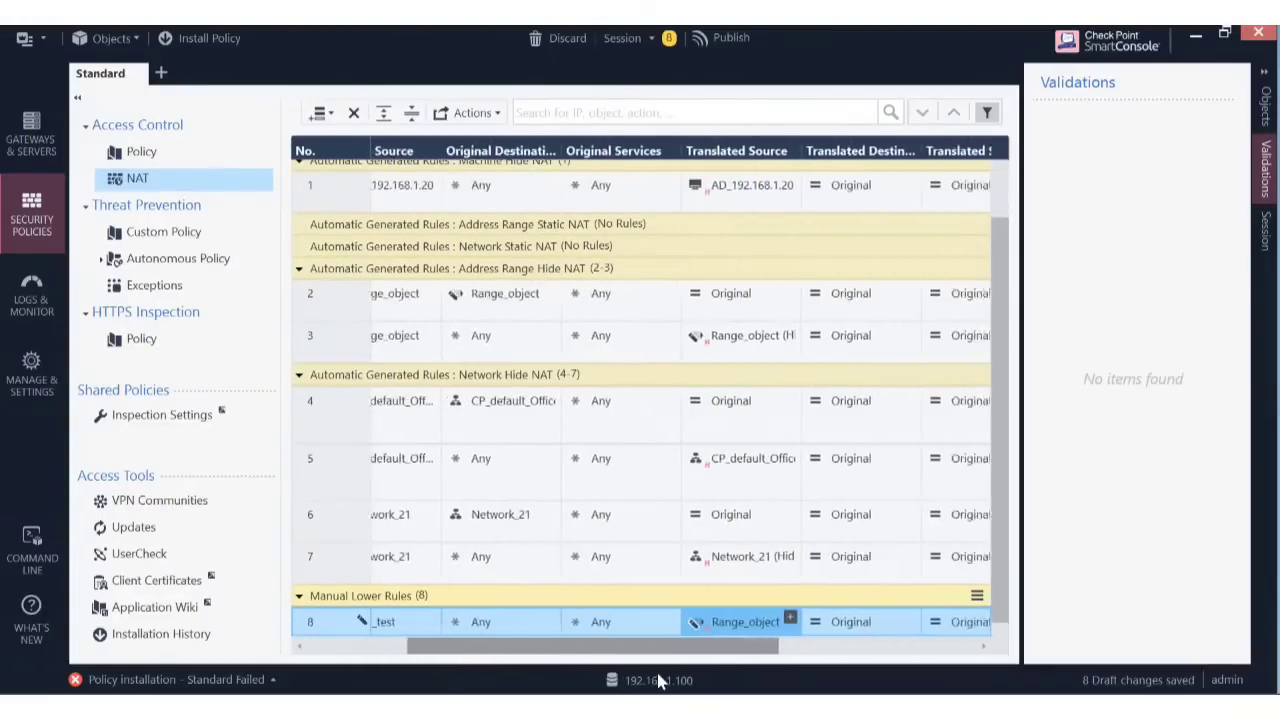
pyautogui.moveTo(715, 625)
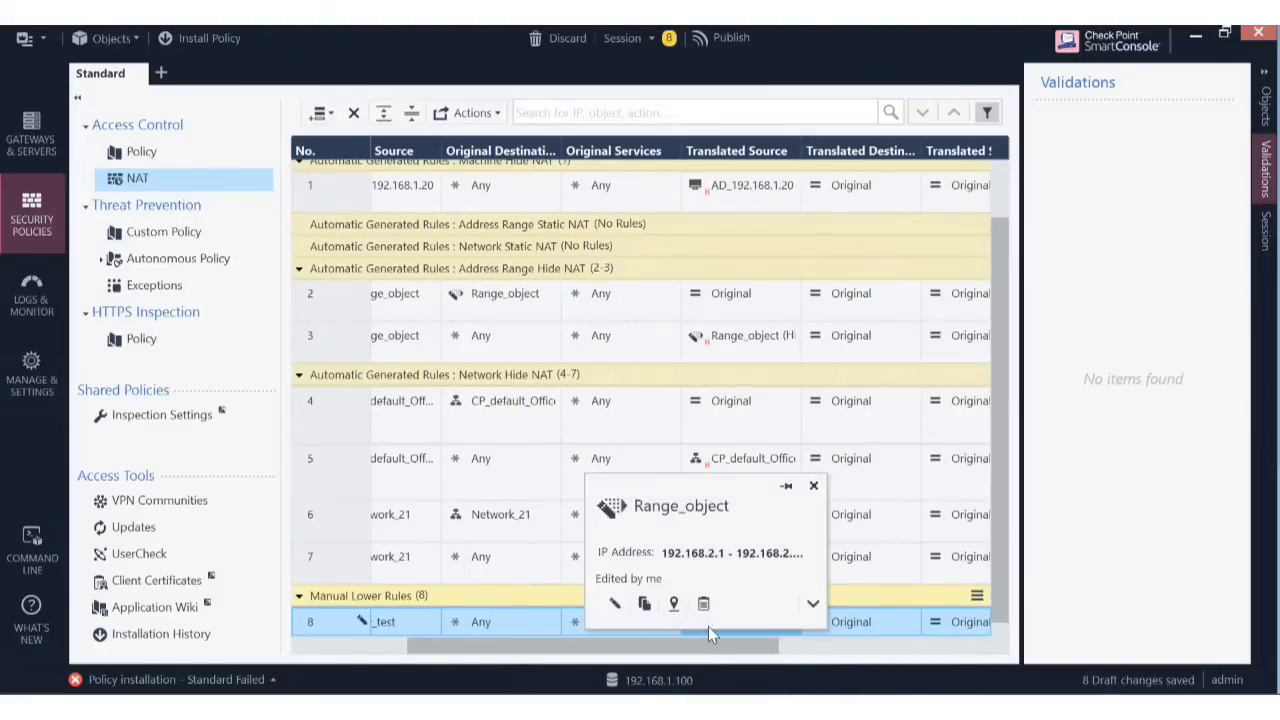
pyautogui.doubleClick(778, 619)
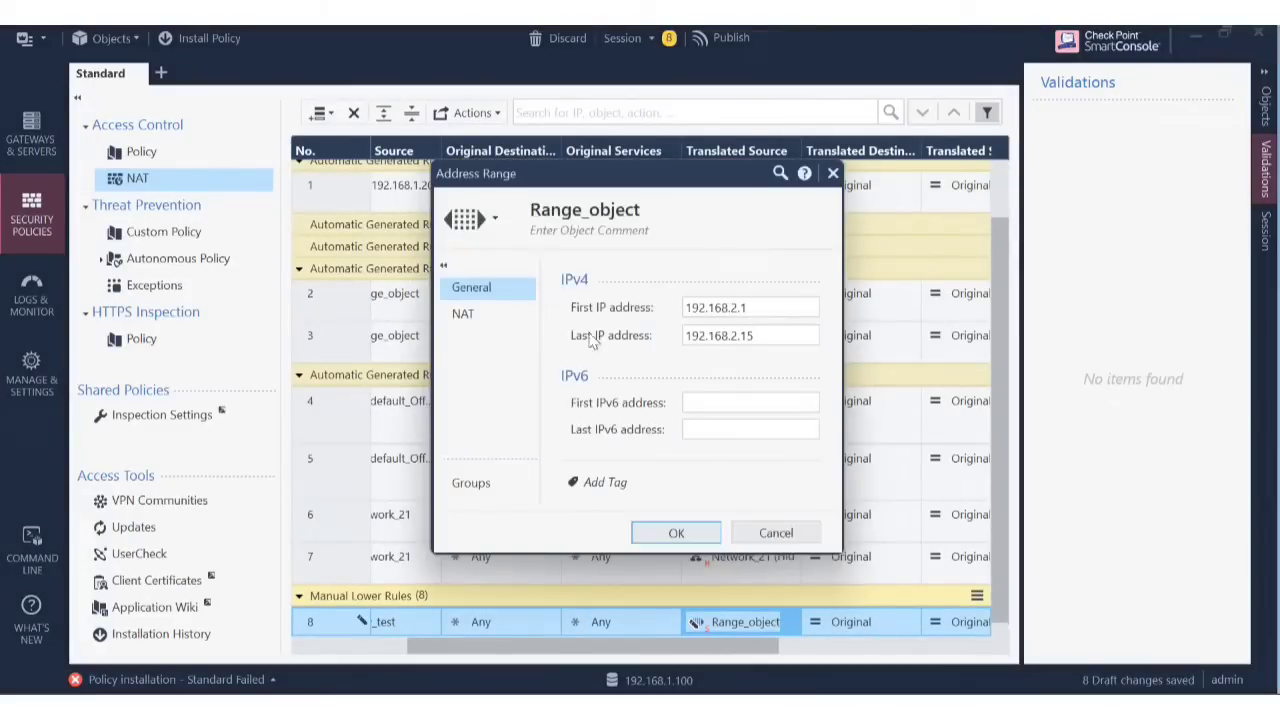
pyautogui.click(460, 320)
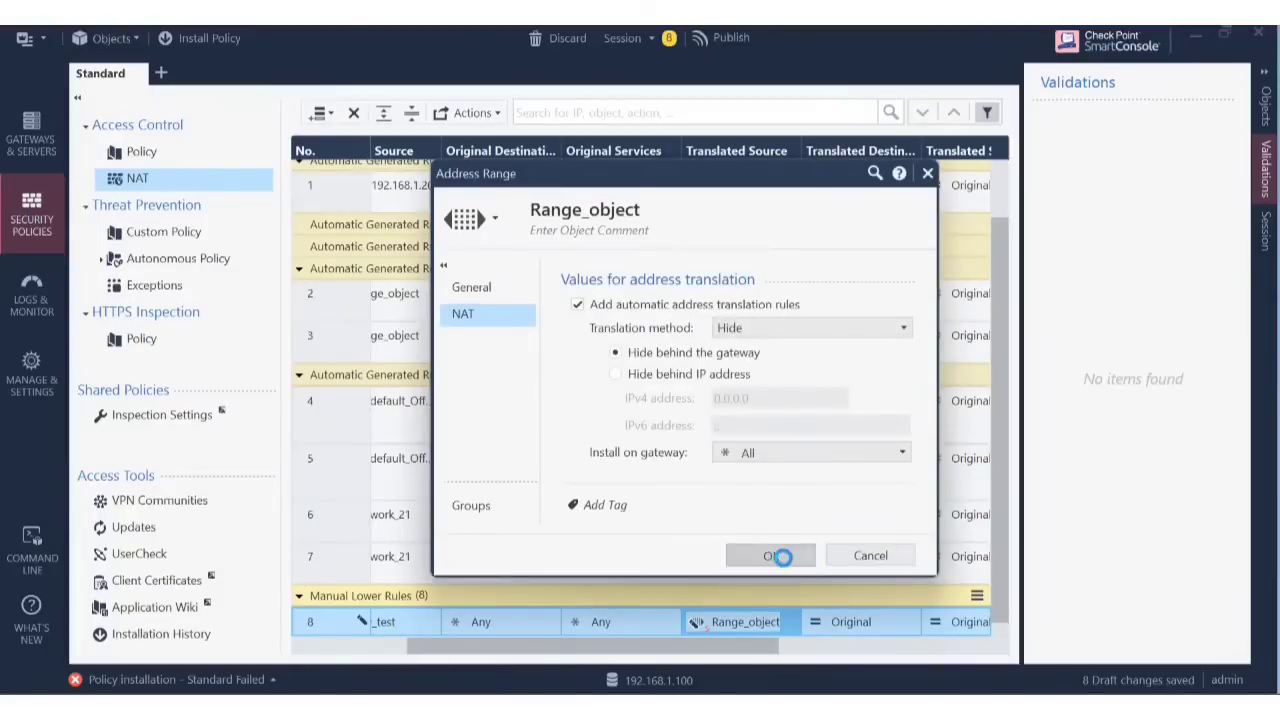
pyautogui.click(771, 555)
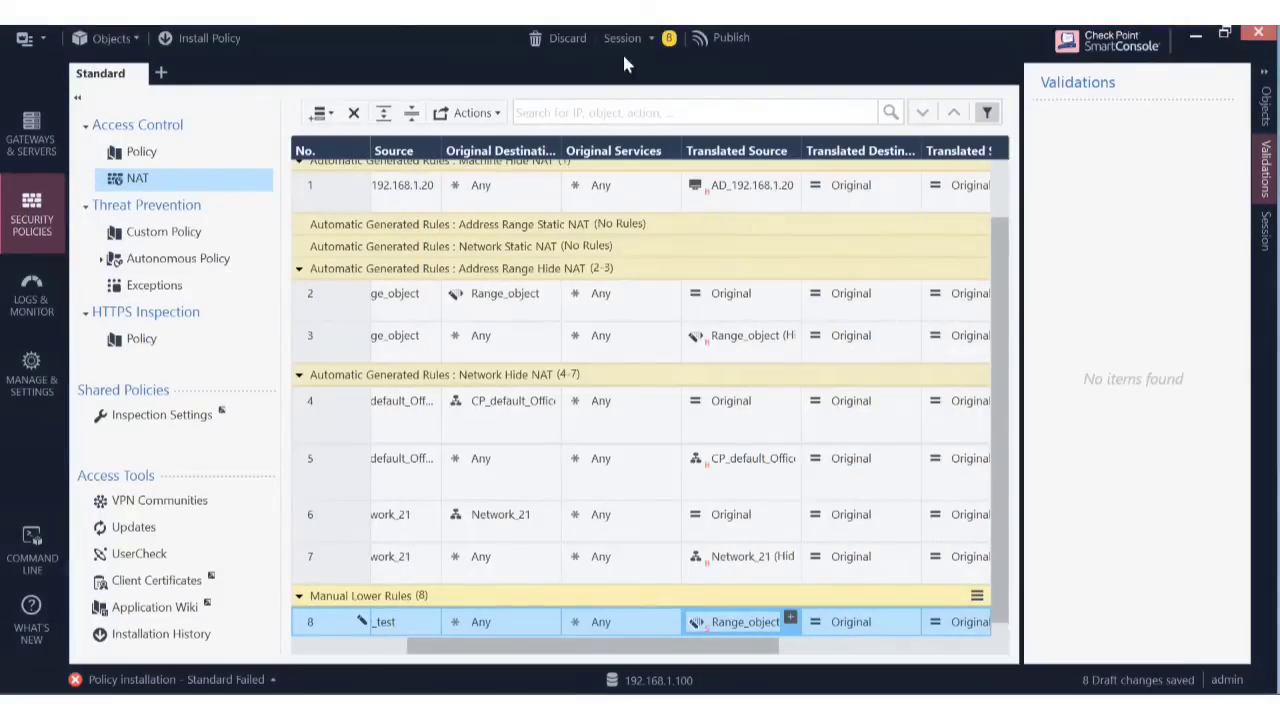
pyautogui.click(205, 38)
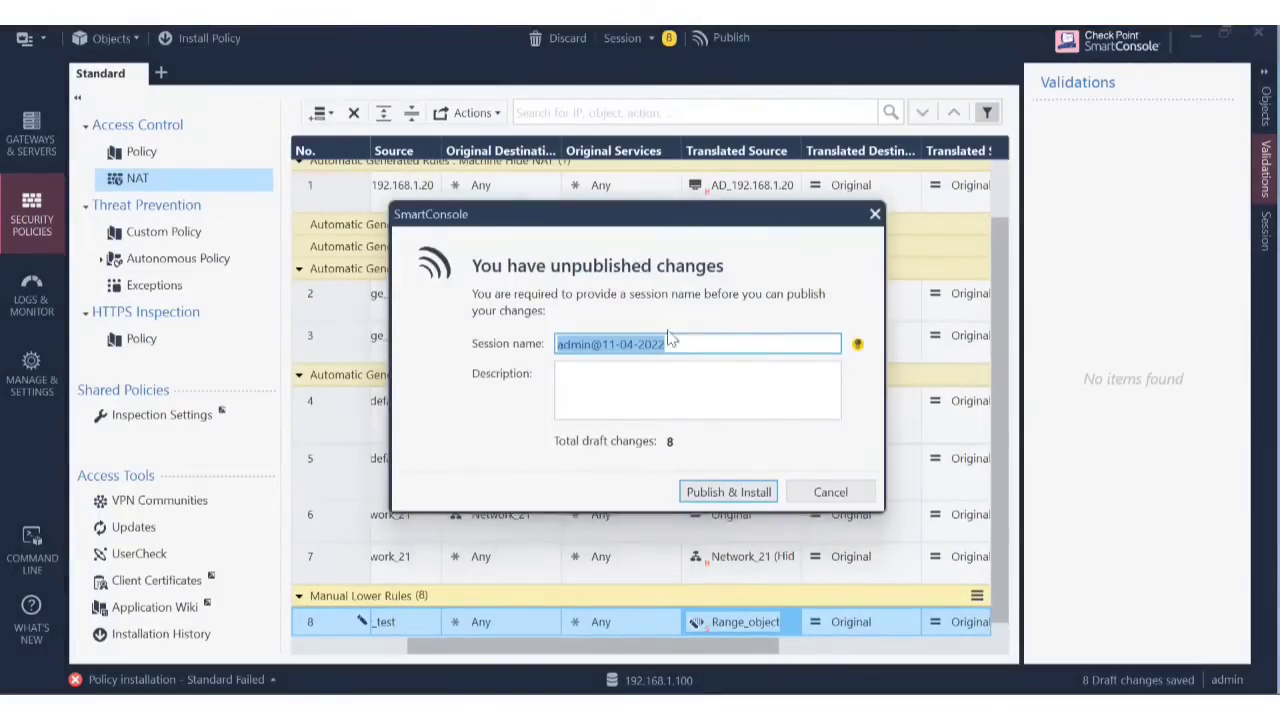
# Publish the changes and install the Standard policy on Cluster1 until it reports Succeeded.
pyautogui.click(729, 490)
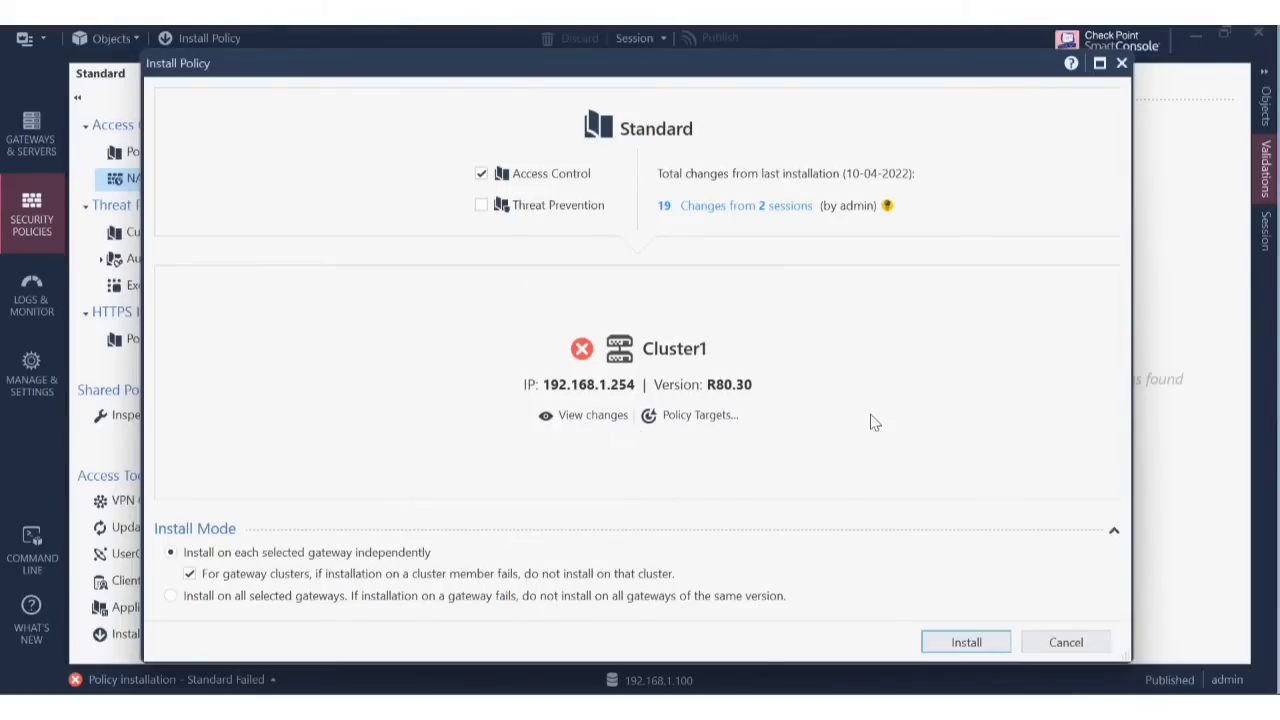
pyautogui.click(988, 648)
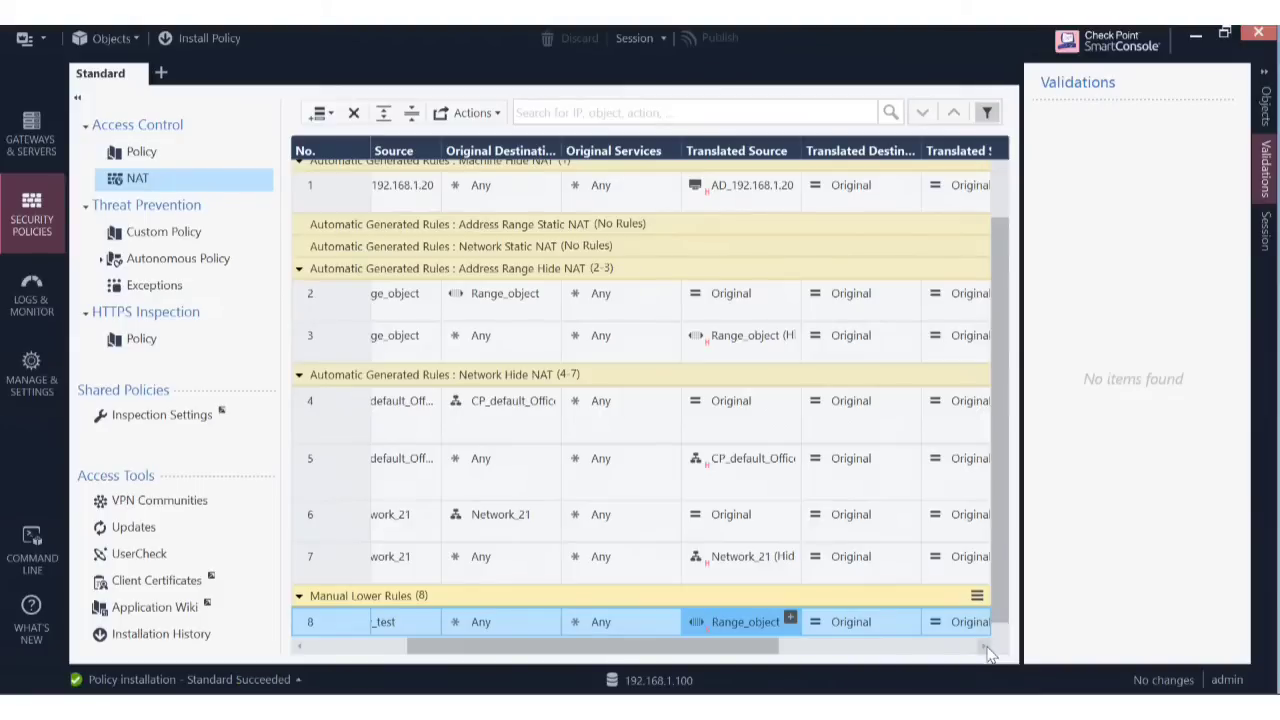
pyautogui.moveTo(888, 680)
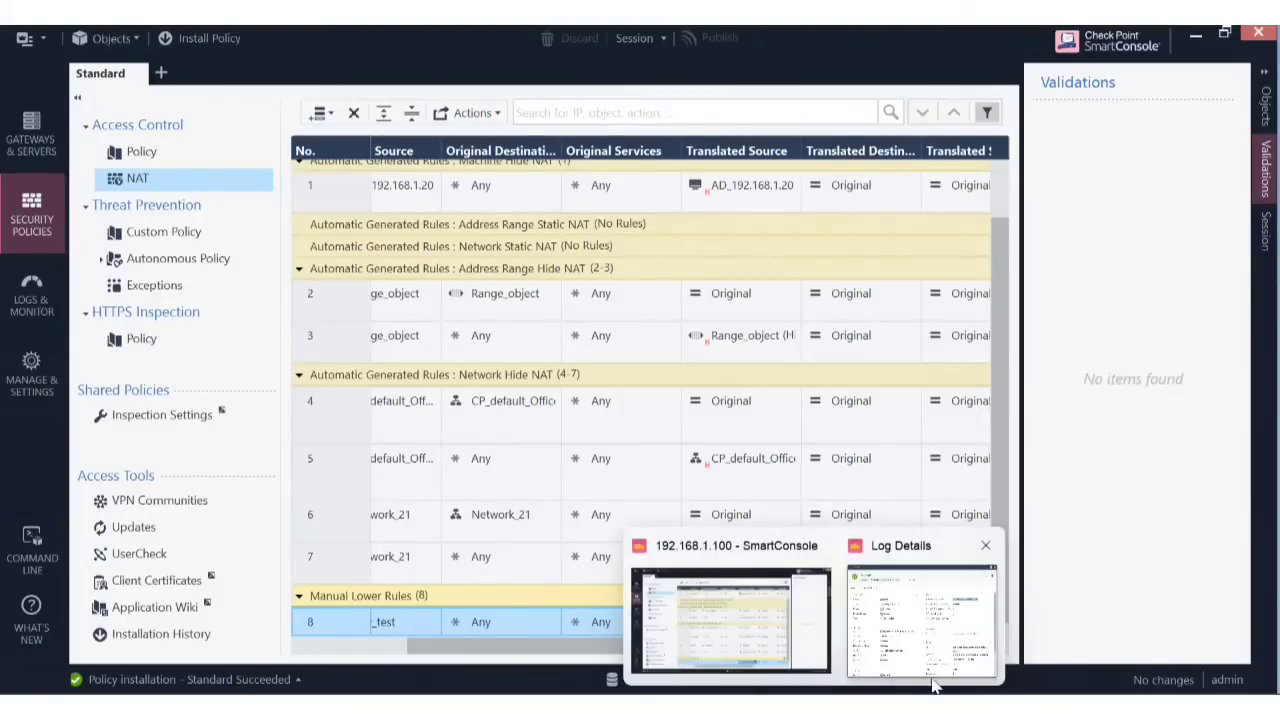
pyautogui.moveTo(768, 704)
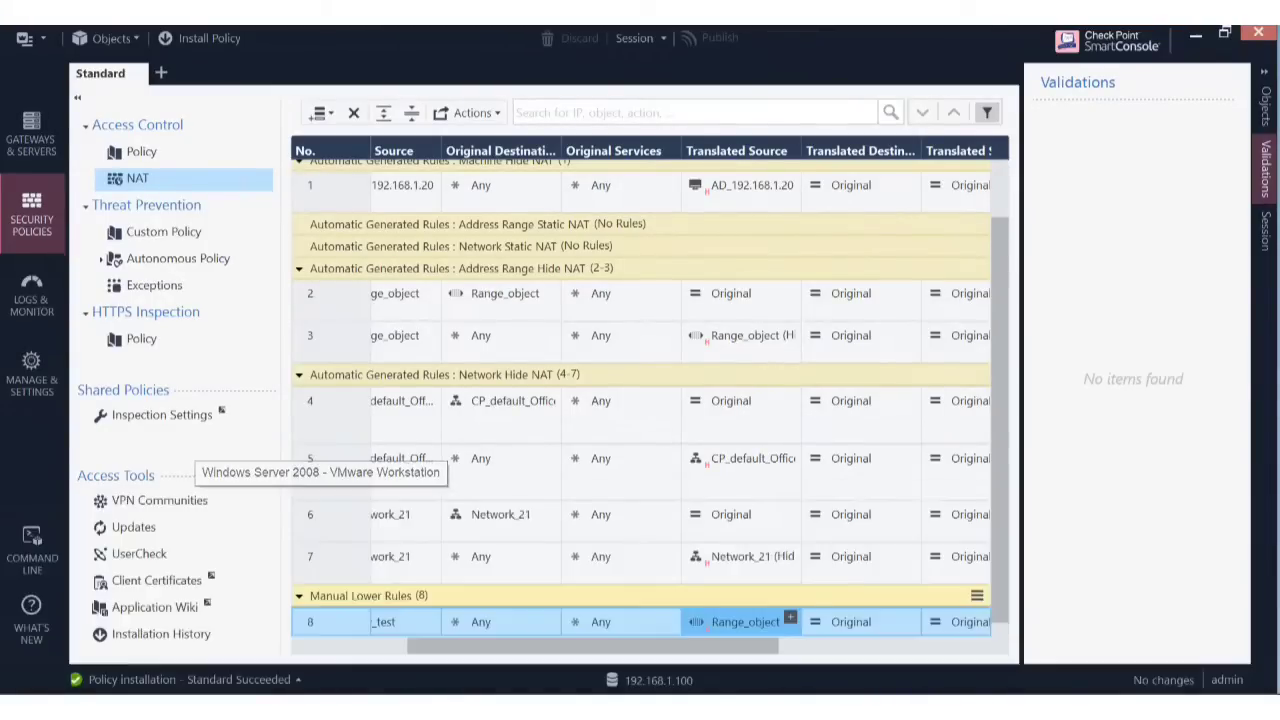
# Unlock the Windows Server 2008 VM with Send Ctrl+Alt+Del and the account password.
pyautogui.click(401, 580)
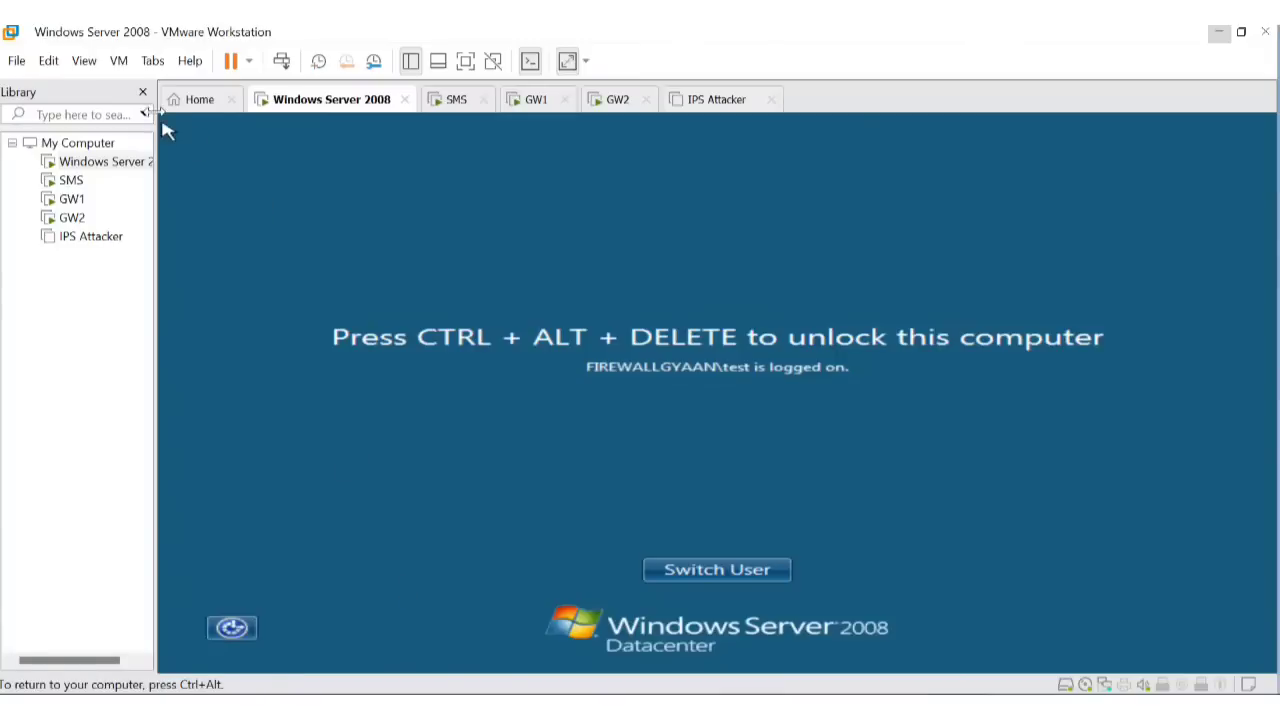
pyautogui.click(83, 61)
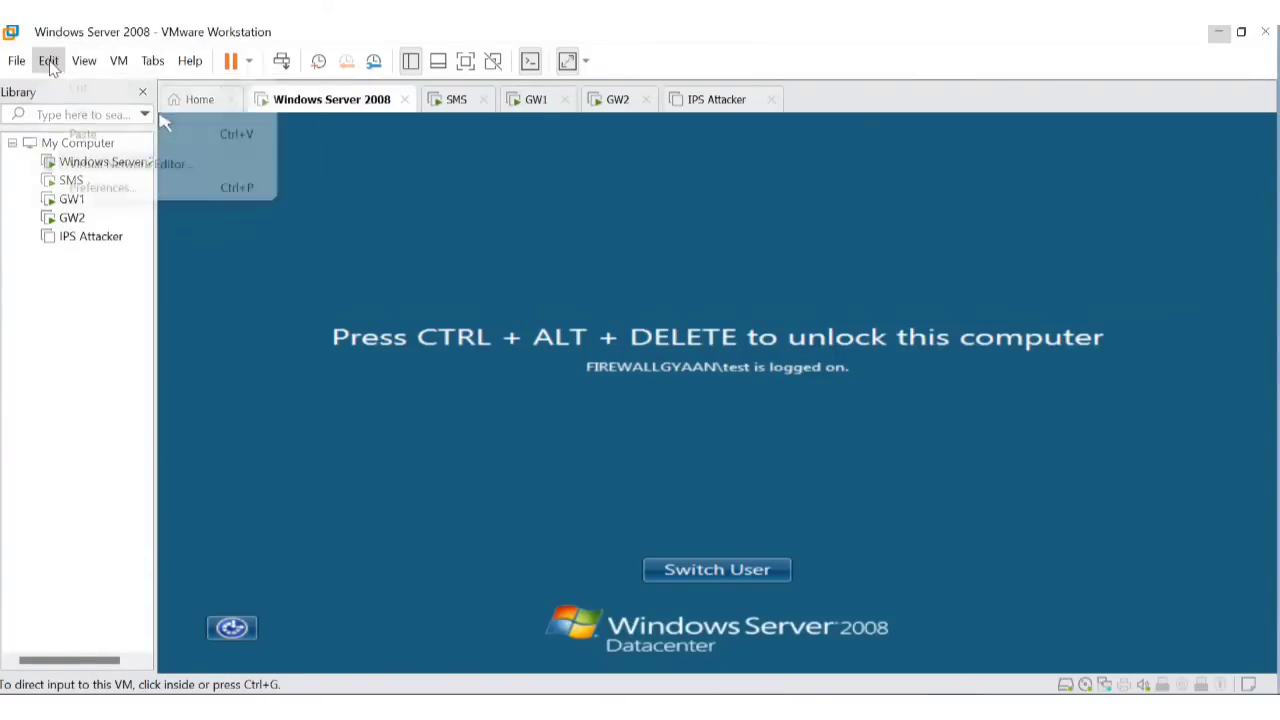
pyautogui.moveTo(118, 61)
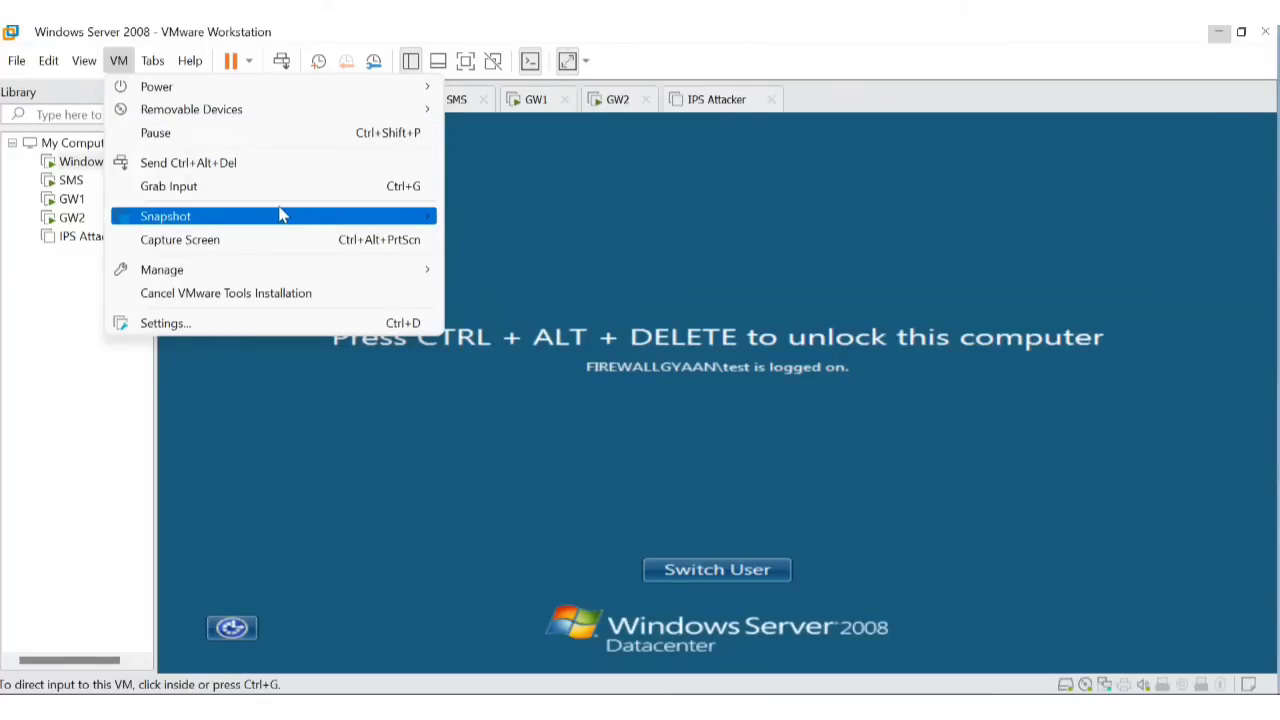
pyautogui.click(274, 166)
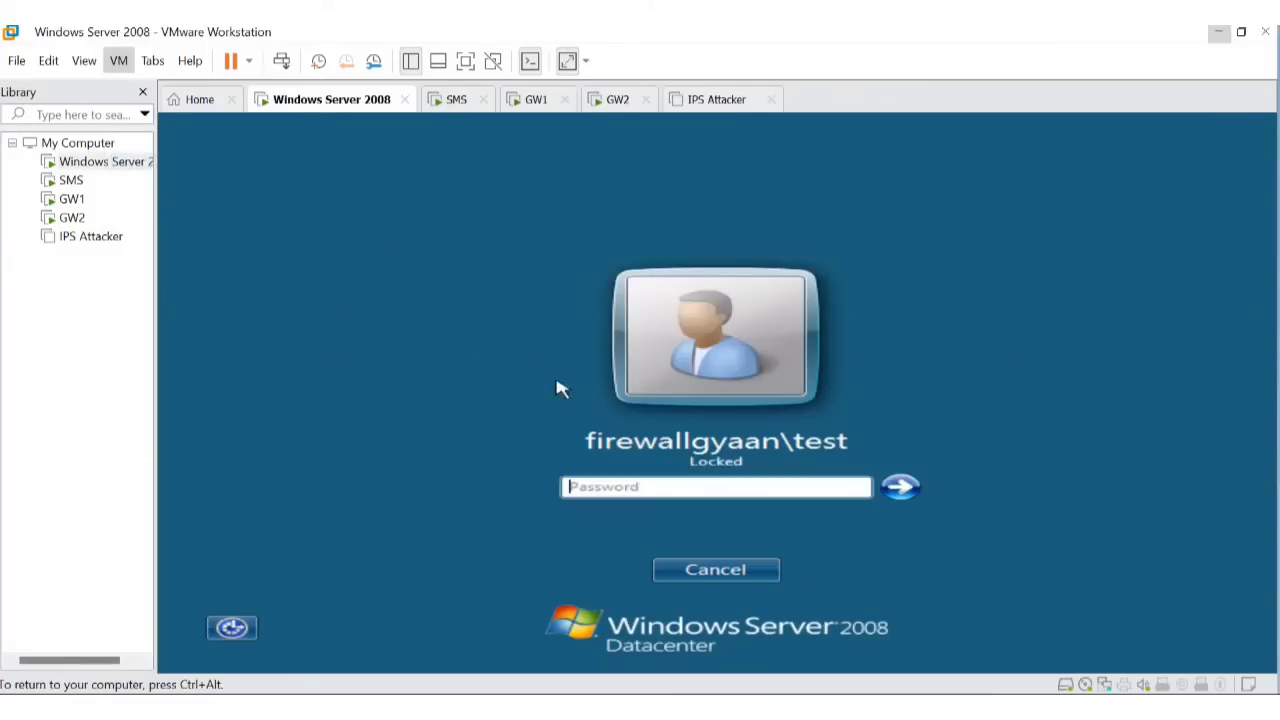
pyautogui.click(594, 484)
pyautogui.write('••••••••••')
pyautogui.click(899, 486)
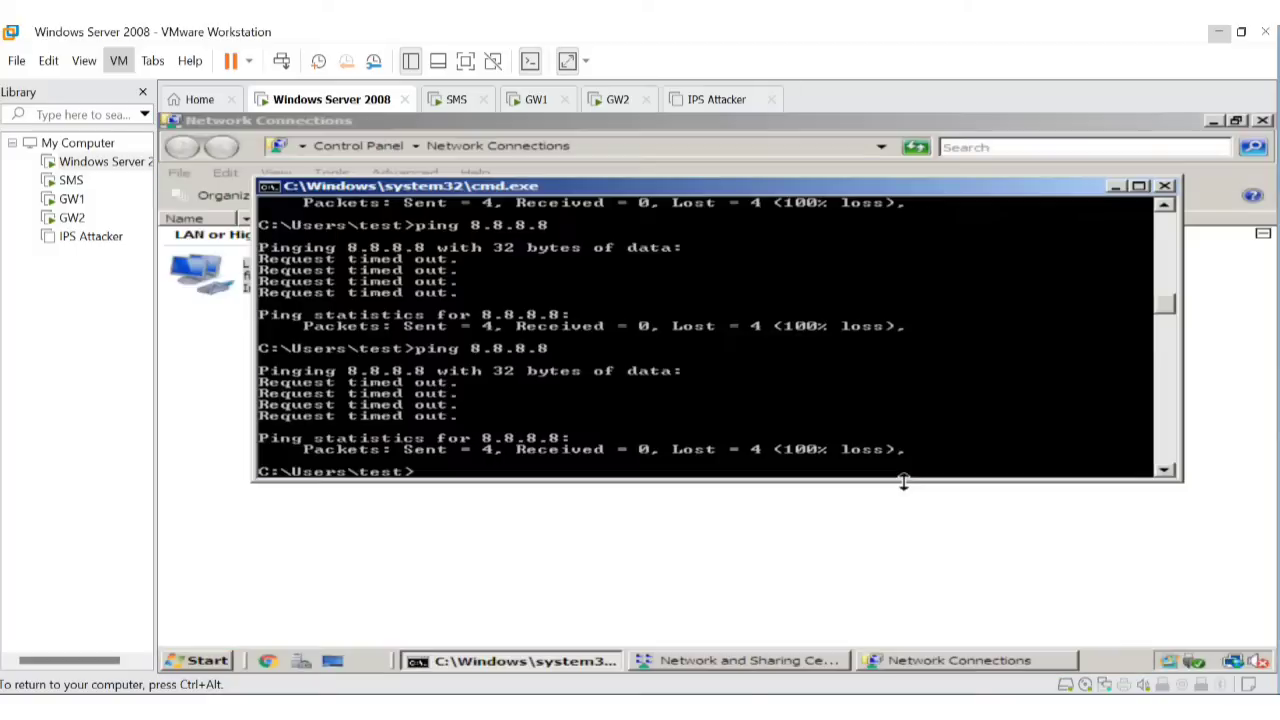
# Rerun ping 8.8.8.8, now getting replies, and return to SmartConsole.
pyautogui.press('Up')
pyautogui.press('Return')
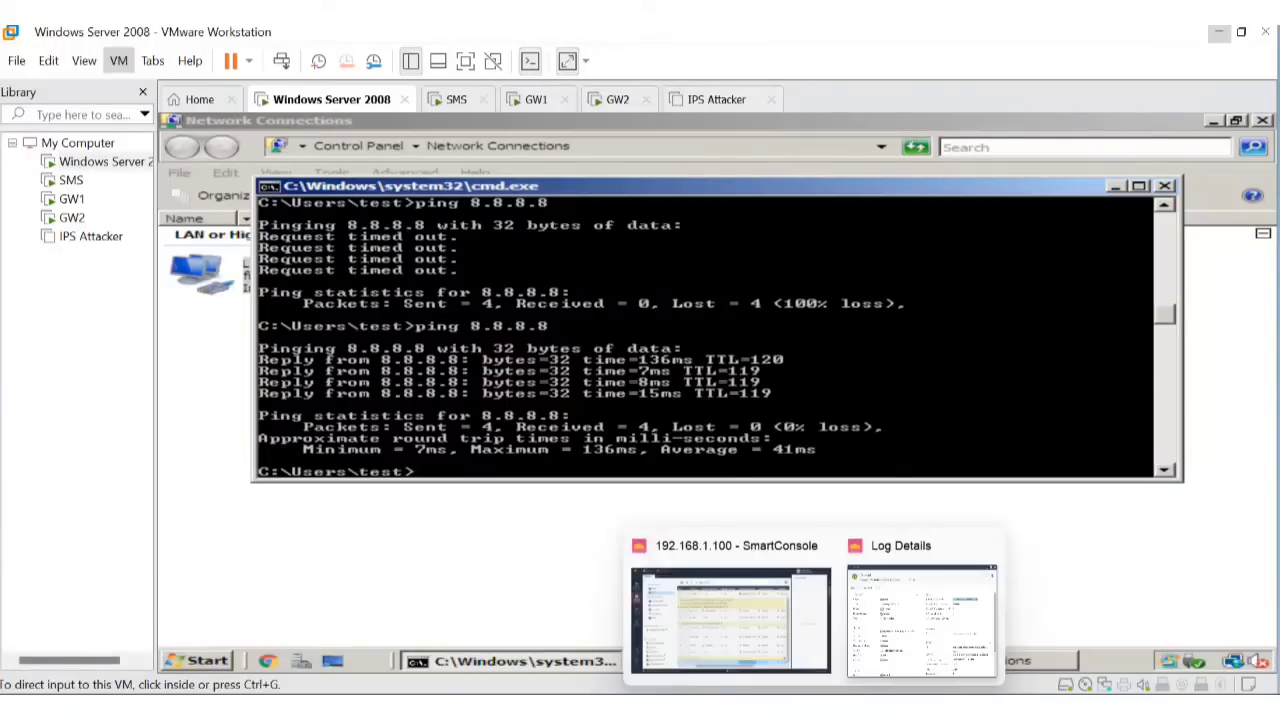
pyautogui.click(730, 630)
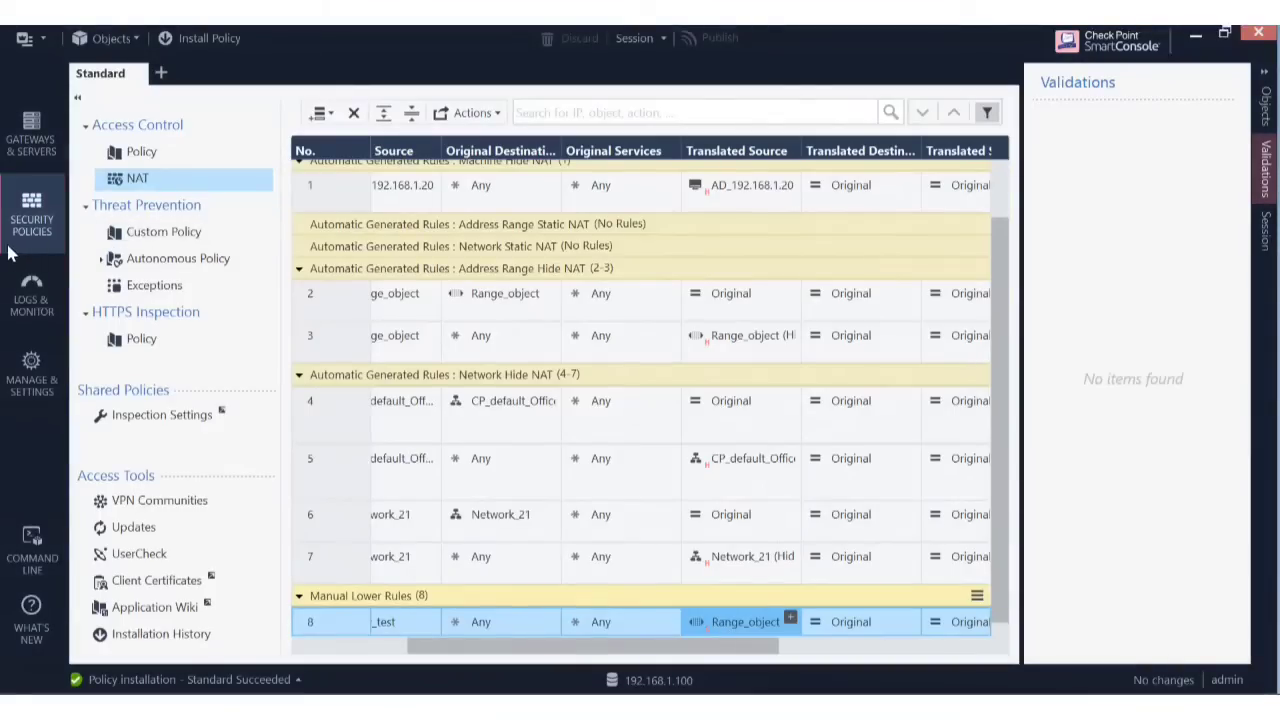
pyautogui.click(32, 295)
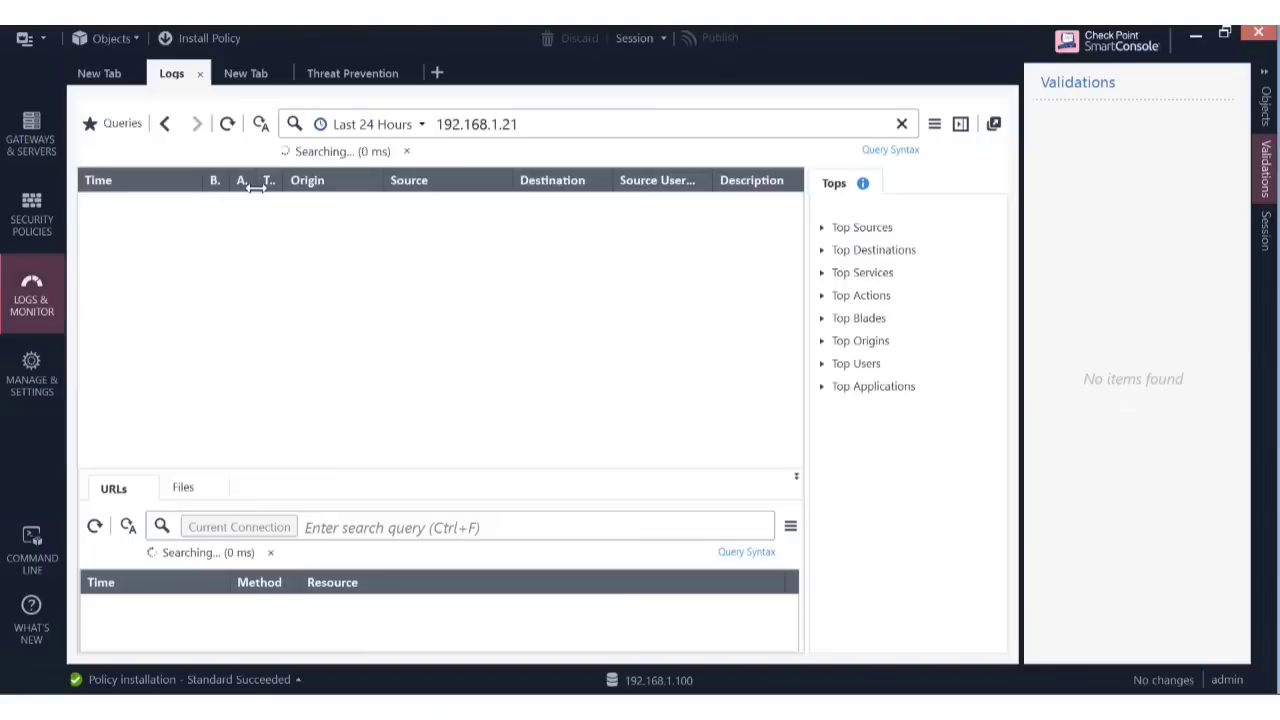
pyautogui.click(577, 123)
pyautogui.press('Return')
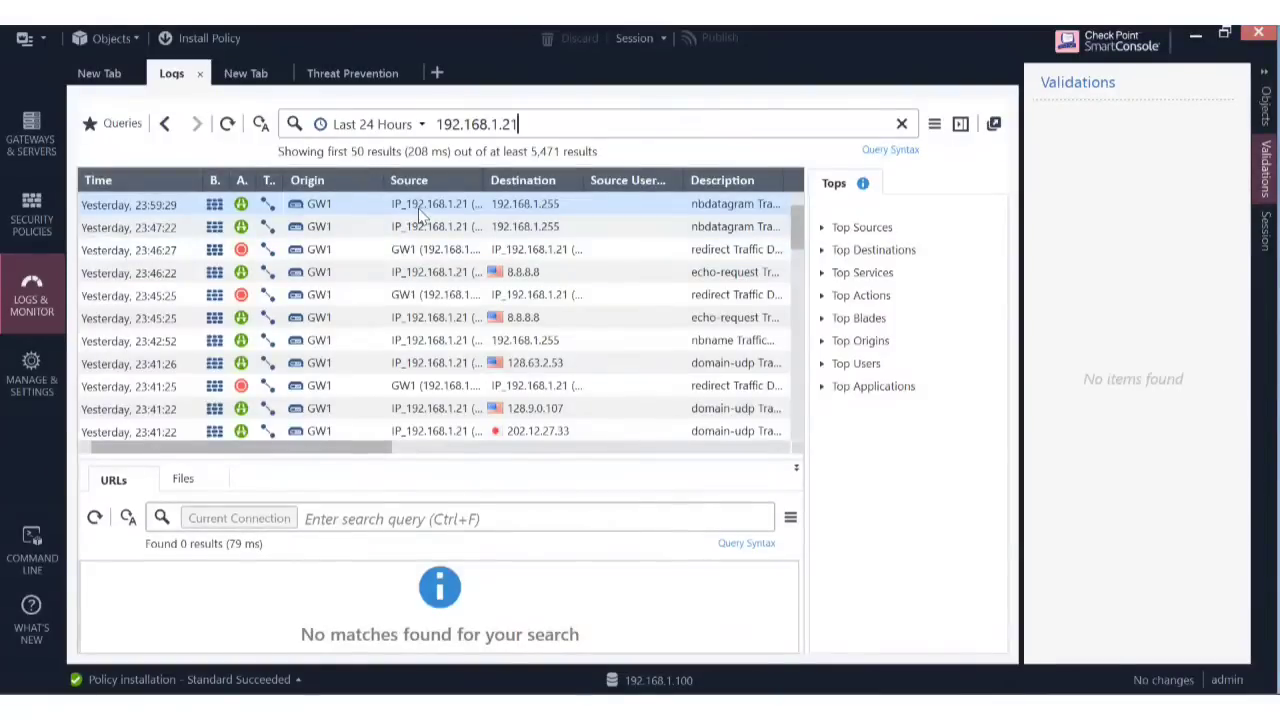
pyautogui.doubleClick(420, 206)
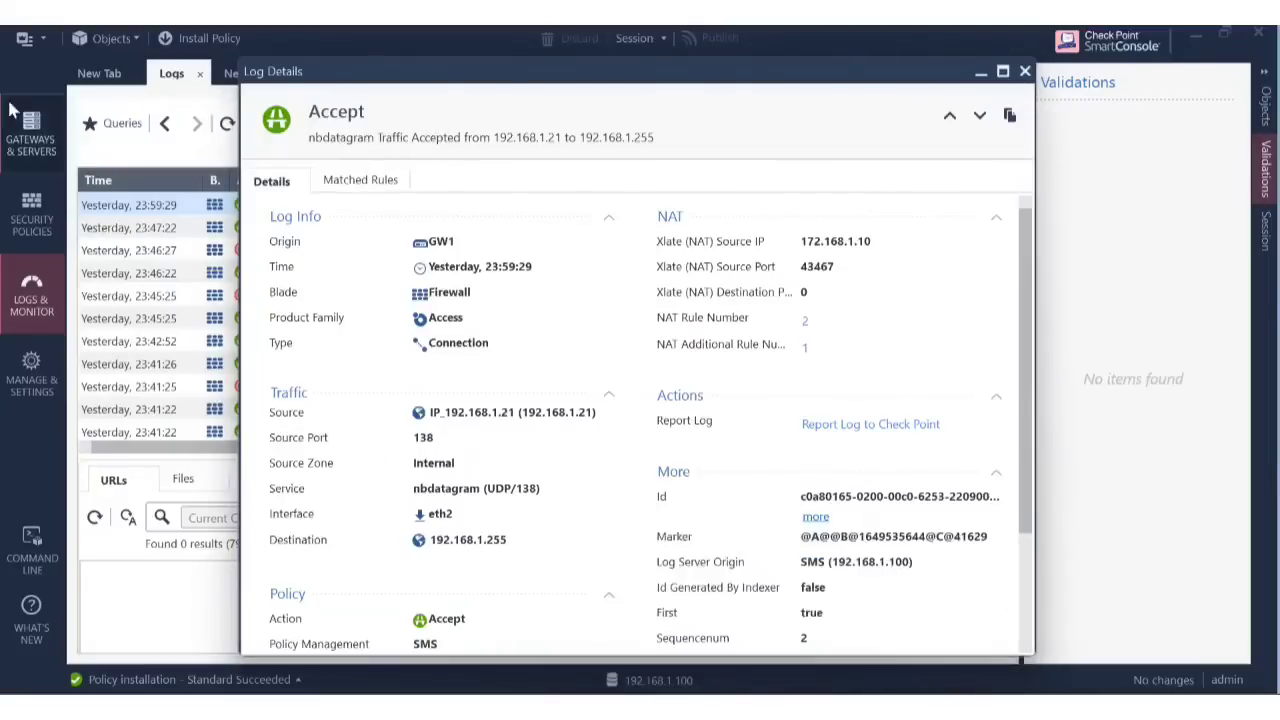
pyautogui.click(38, 225)
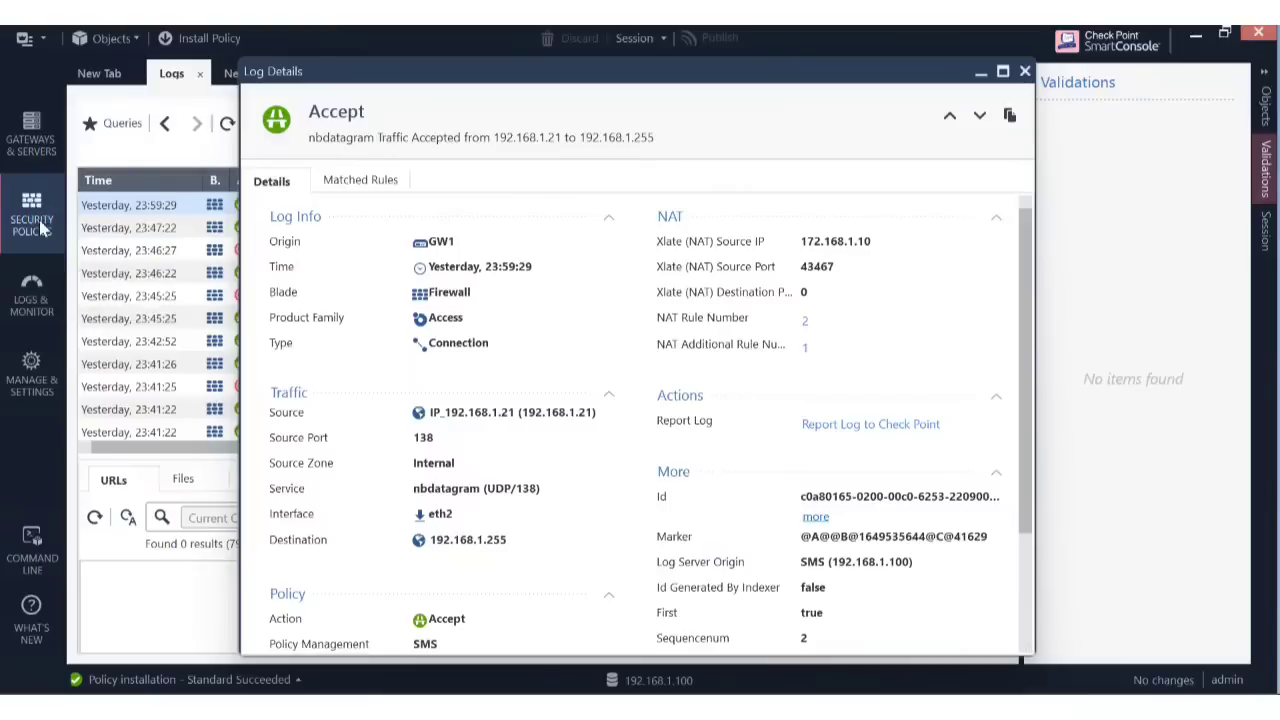
pyautogui.click(982, 72)
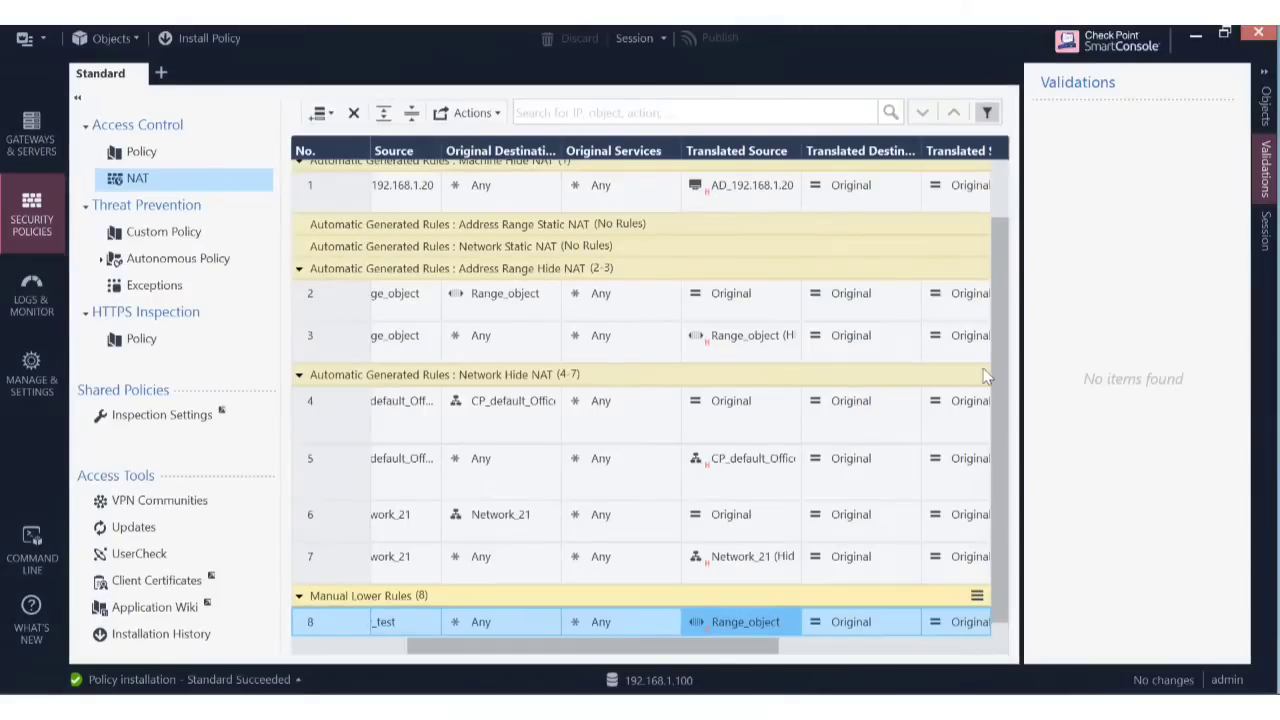
# Turn on Packet Mode for the NAT rule search.
pyautogui.scroll(1, 1013, 320)
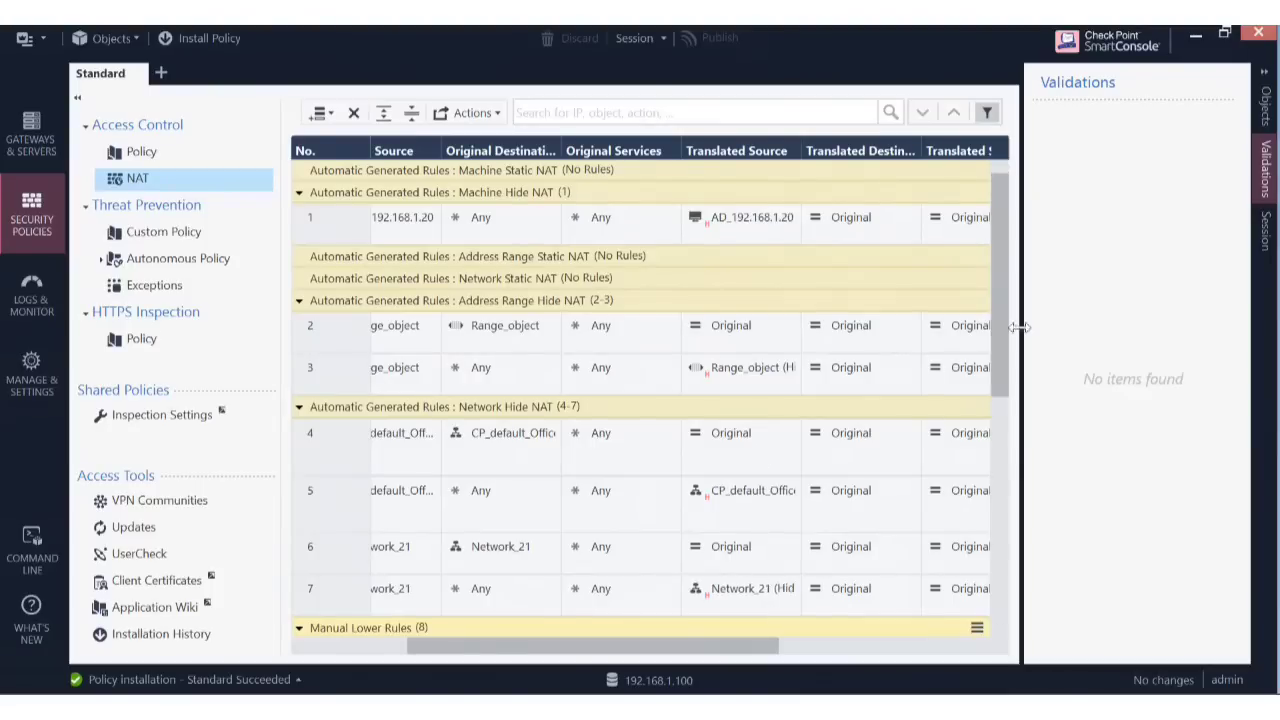
pyautogui.click(567, 113)
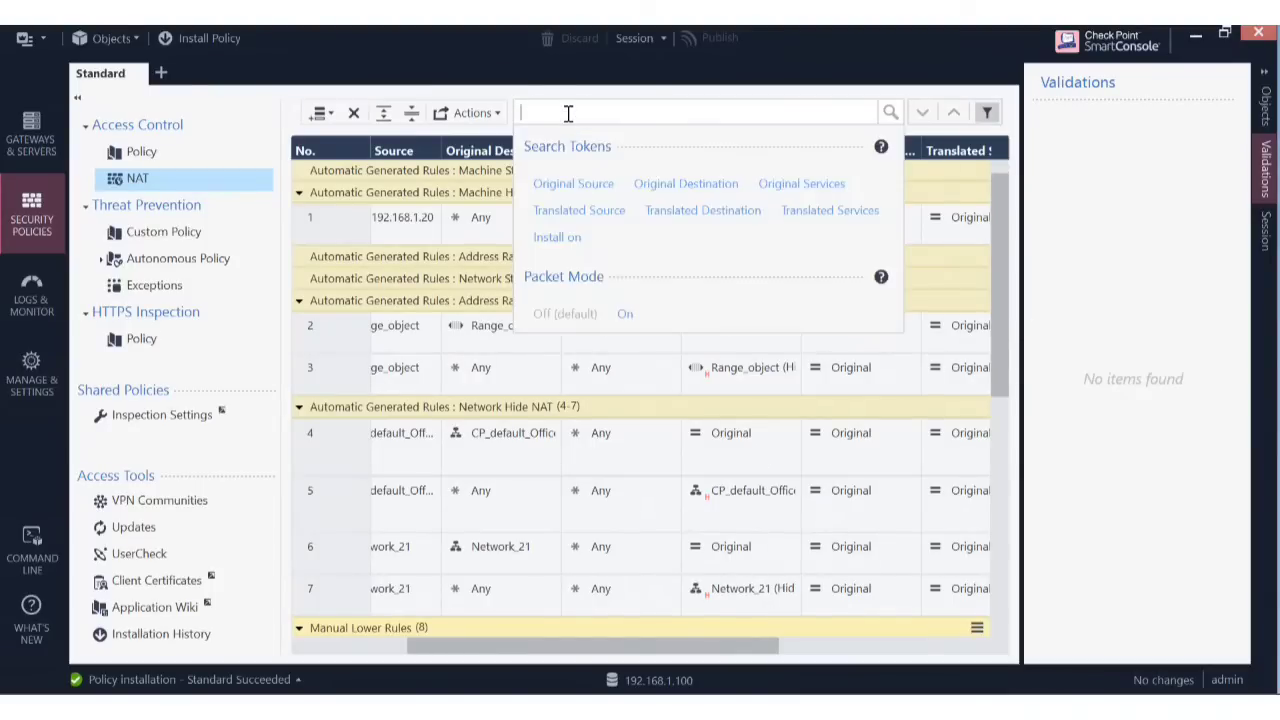
pyautogui.click(625, 314)
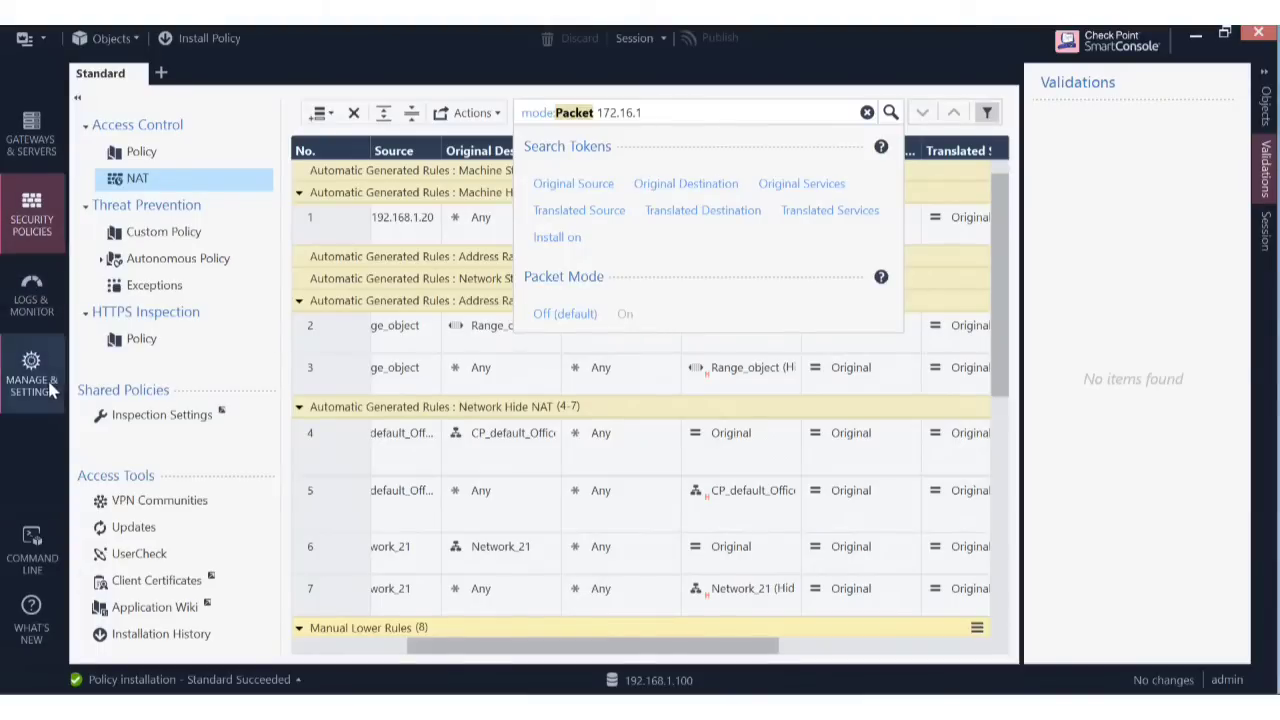
# Review the 23:47:22 log entry's details in Logs & Monitor, then return to the NAT policy.
pyautogui.click(36, 312)
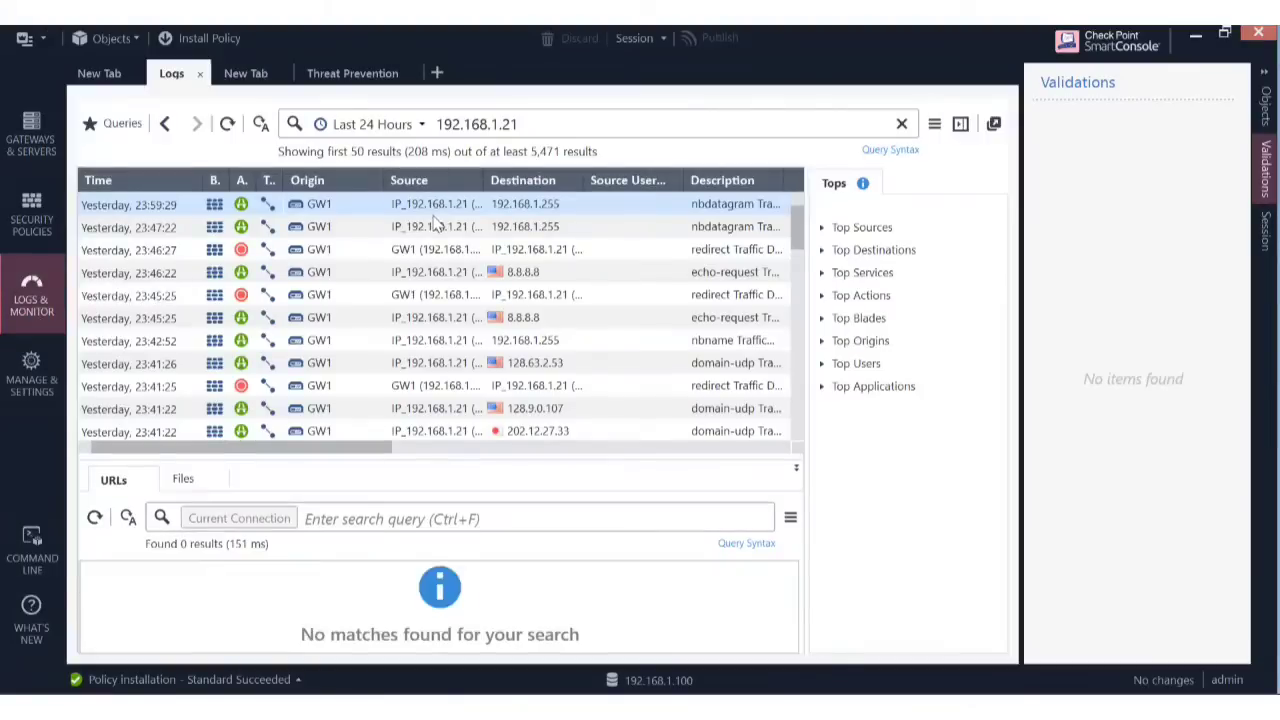
pyautogui.click(435, 226)
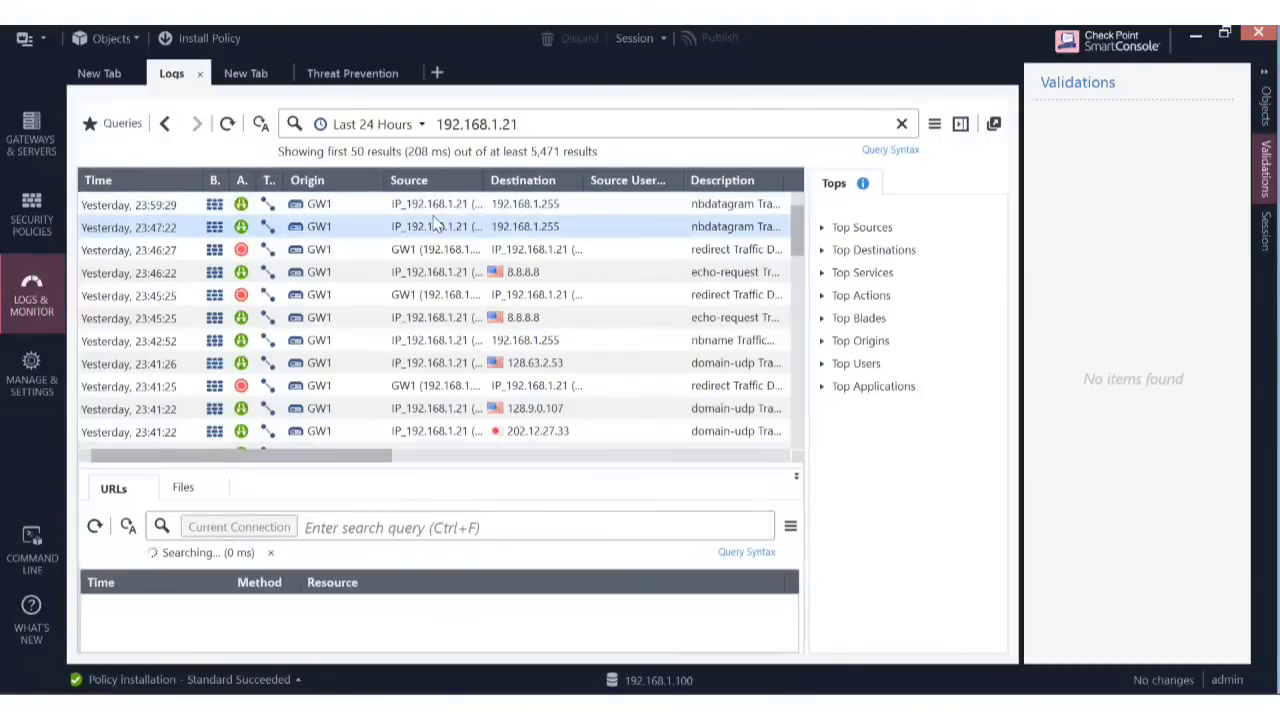
pyautogui.doubleClick(435, 226)
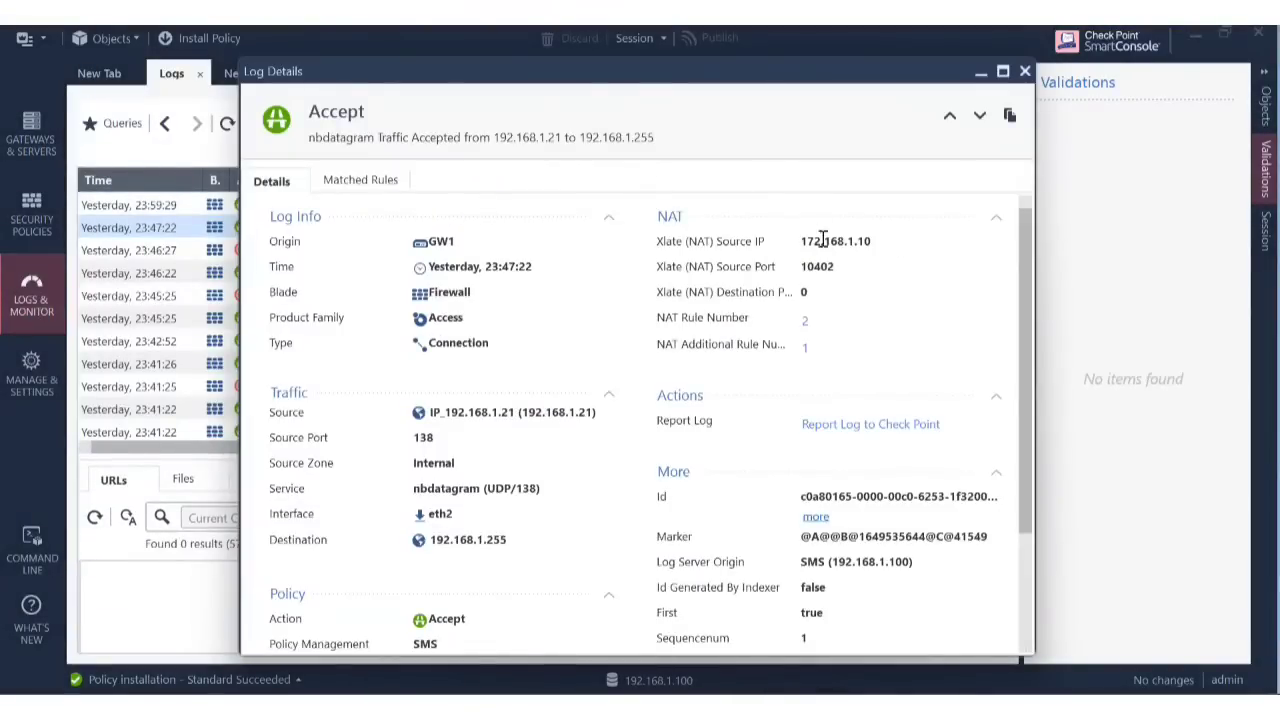
pyautogui.click(1025, 72)
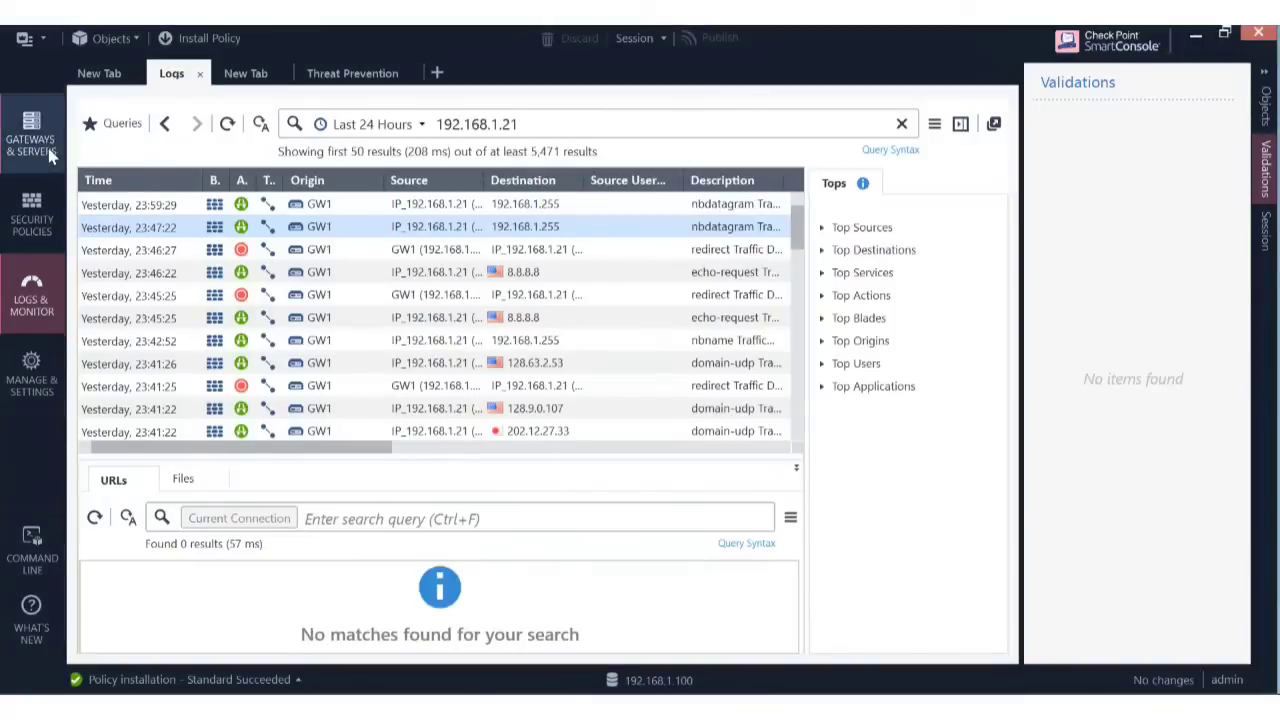
pyautogui.click(22, 220)
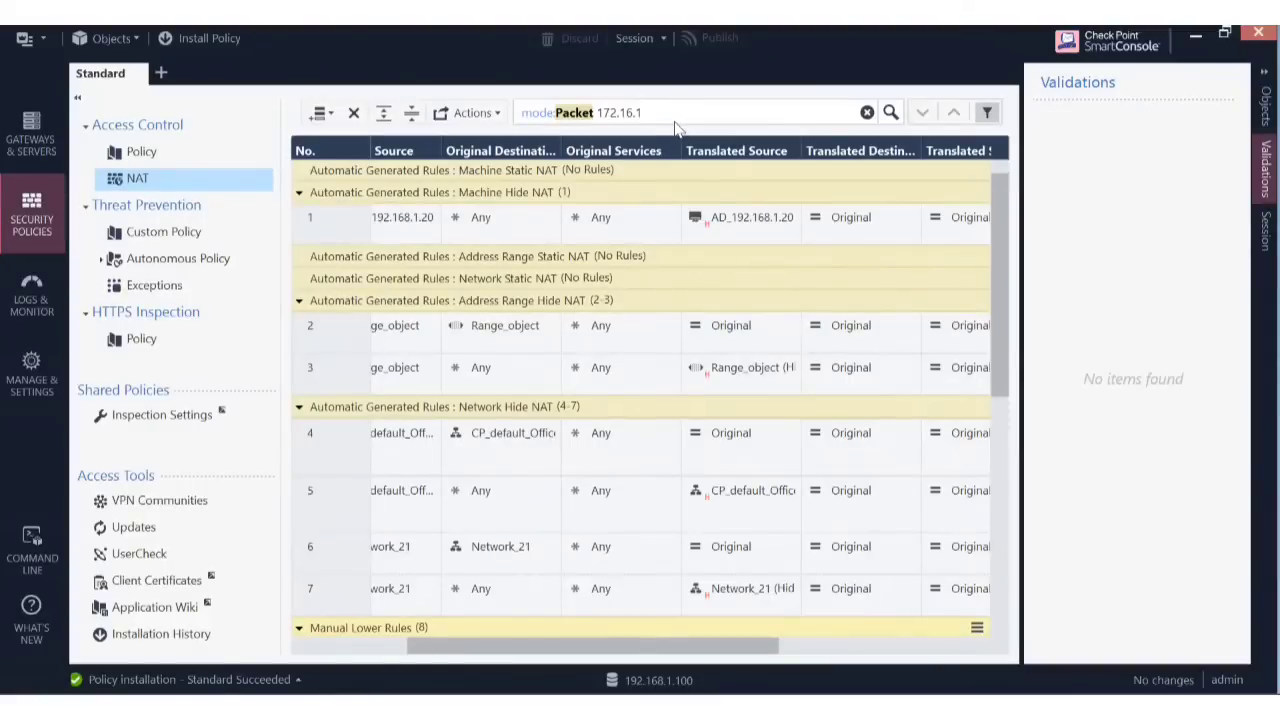
# Run the packet search for 172.16.1.10, showing 8 matching rules, and select rule 3.
pyautogui.click(652, 110)
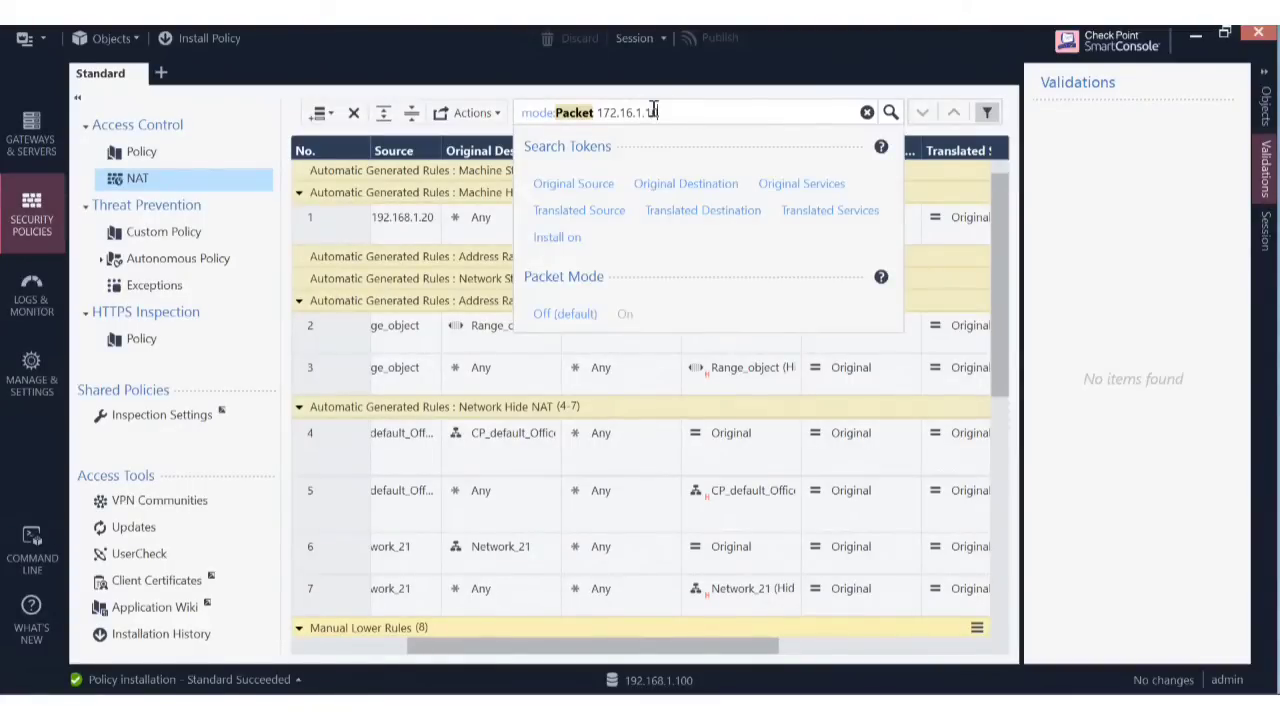
pyautogui.press('Return')
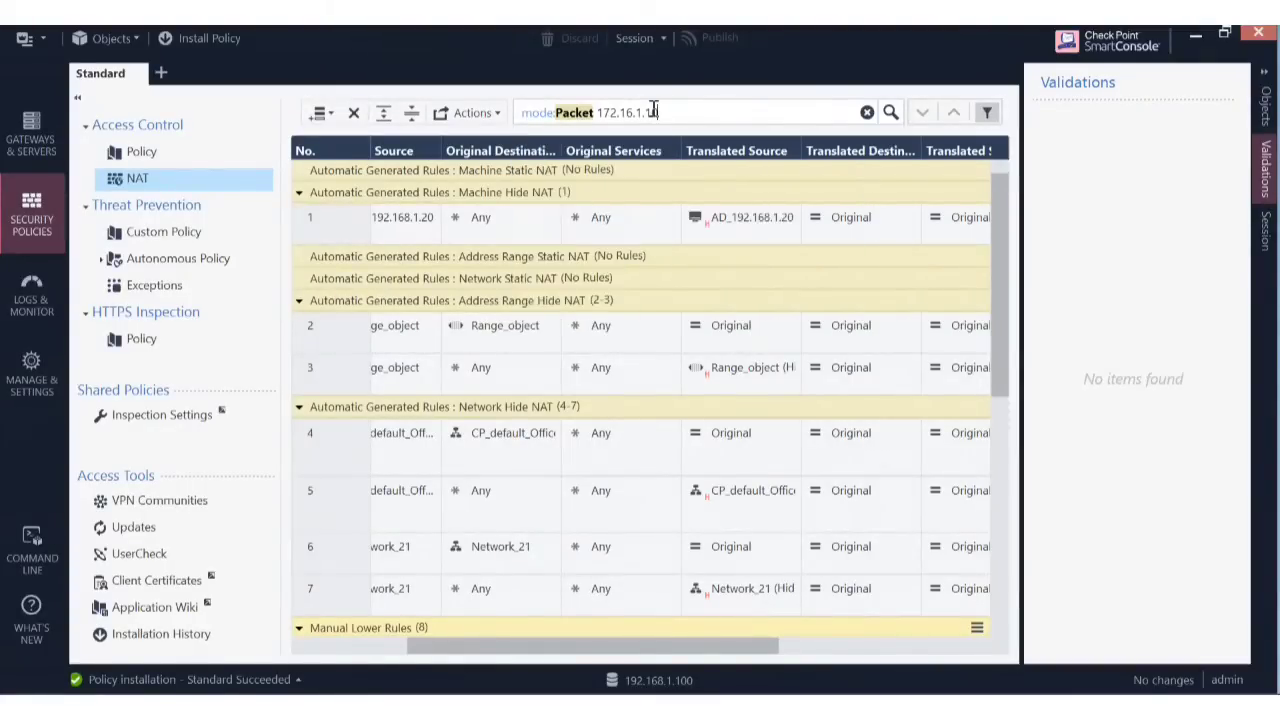
pyautogui.click(603, 113)
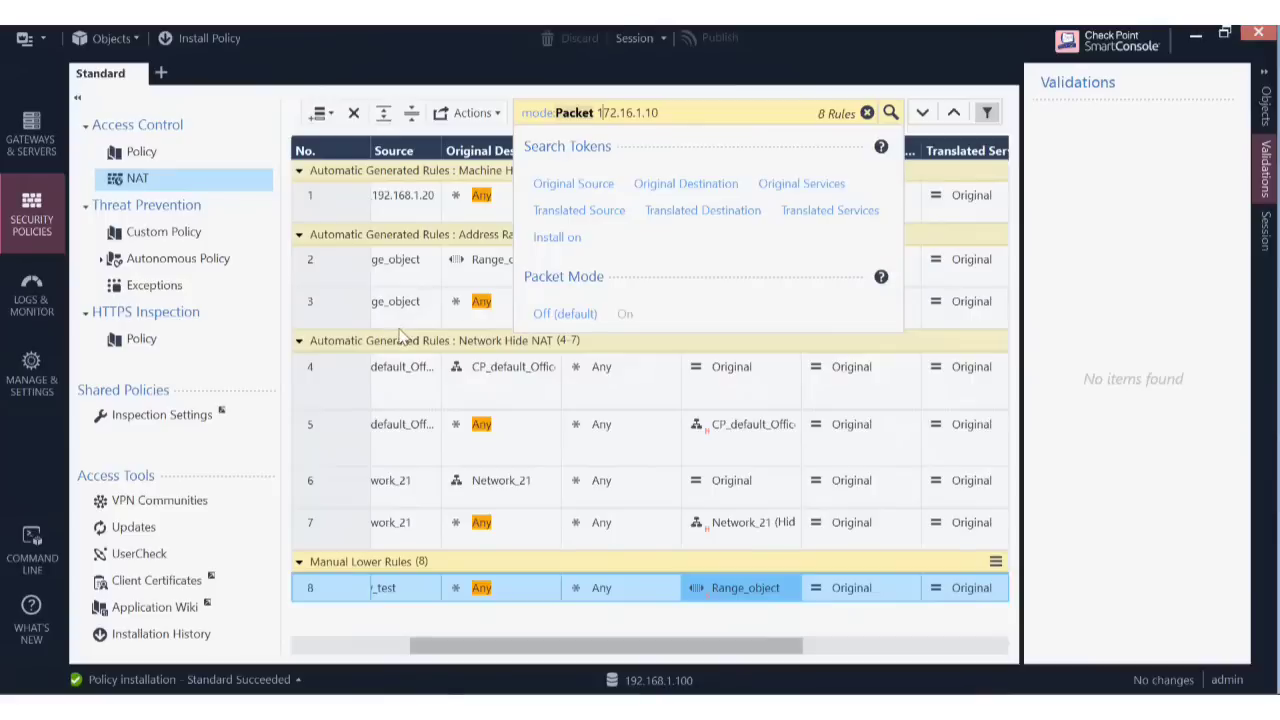
pyautogui.click(323, 309)
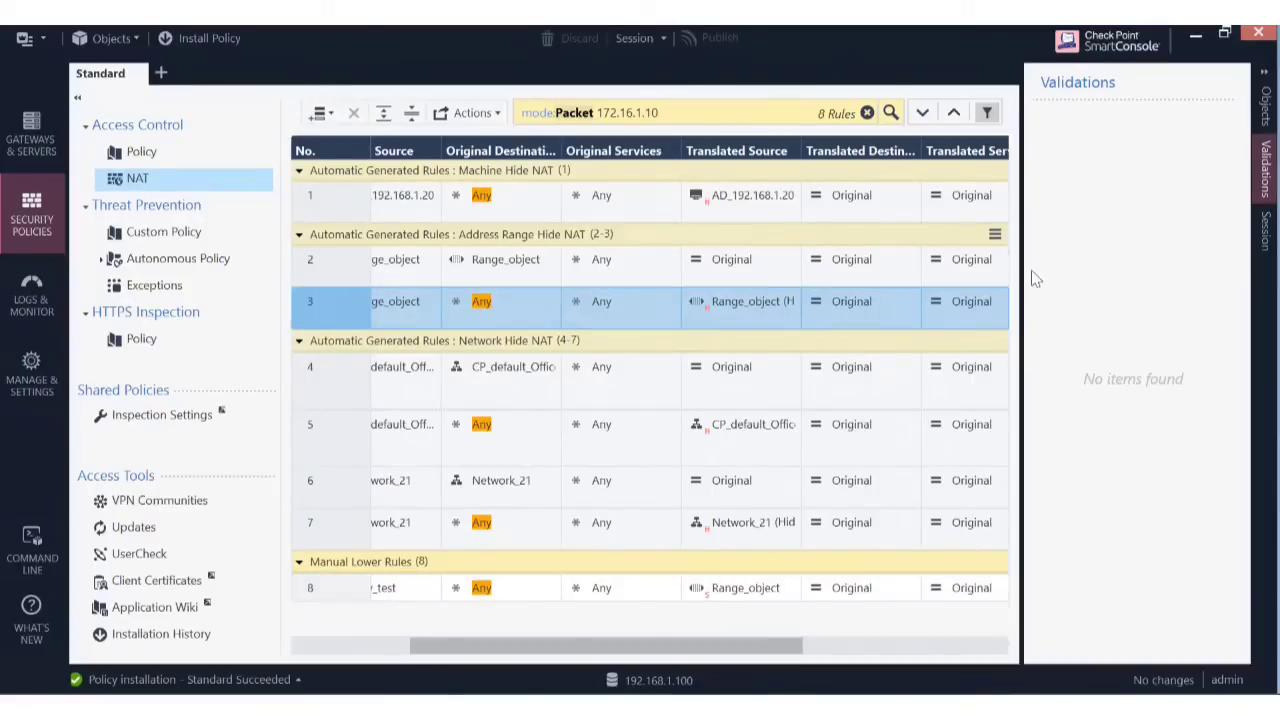
pyautogui.moveTo(726, 596)
pyautogui.moveTo(741, 535)
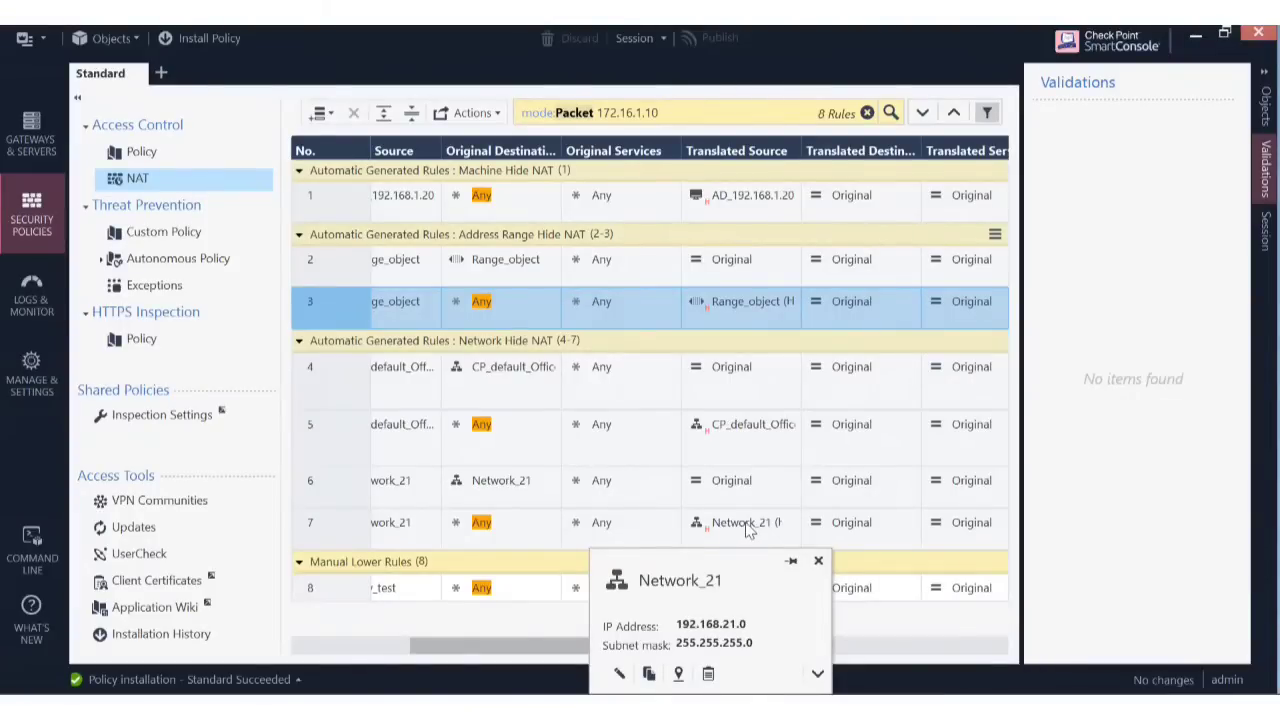
pyautogui.click(745, 523)
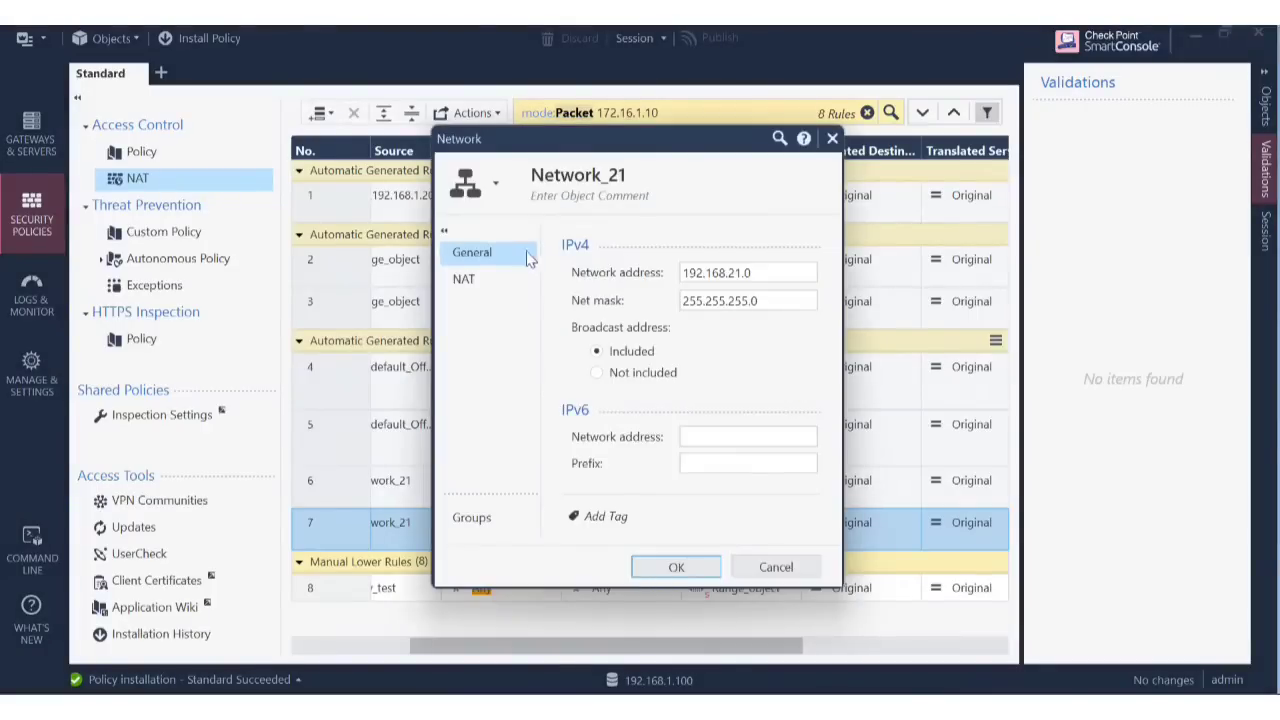
pyautogui.click(488, 287)
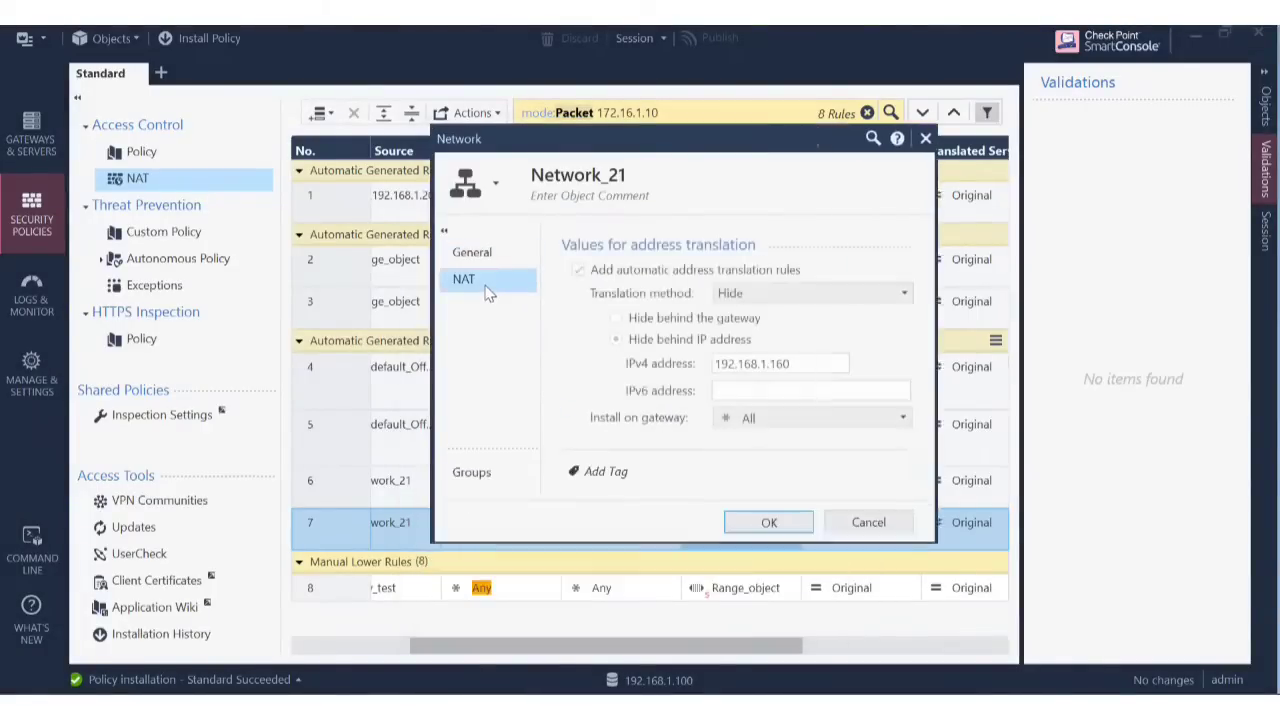
pyautogui.click(889, 520)
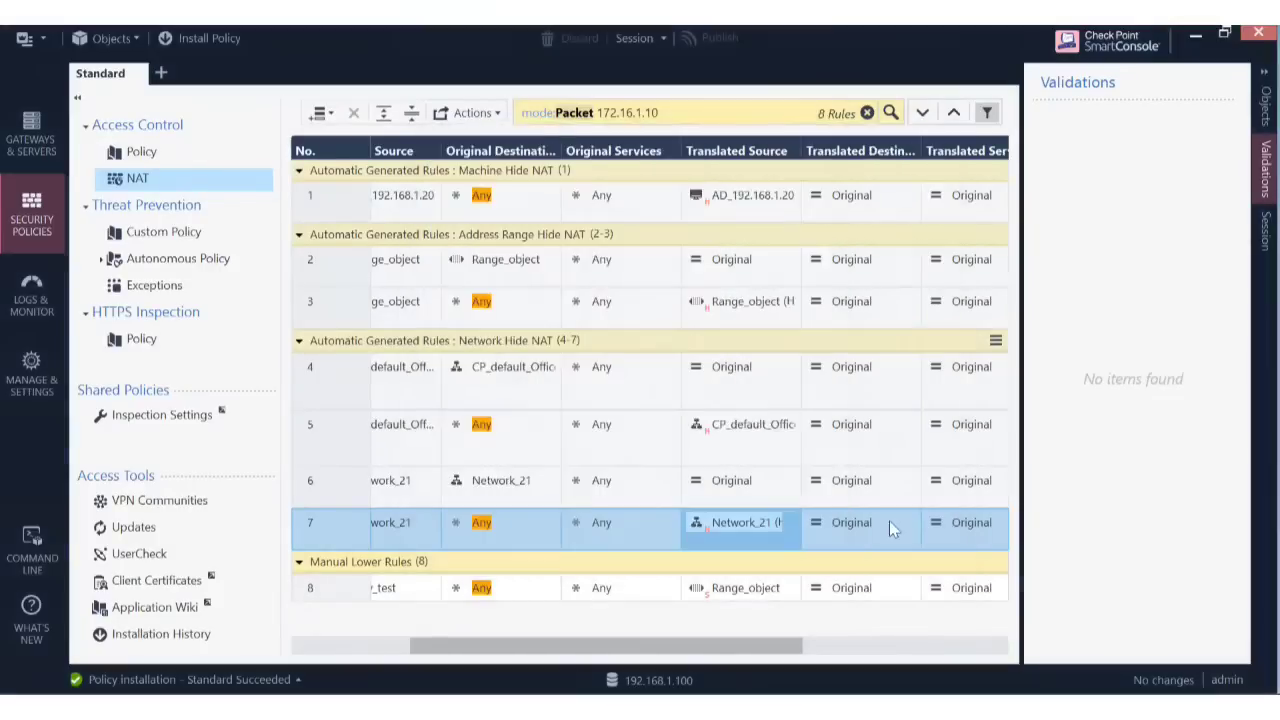
pyautogui.doubleClick(741, 425)
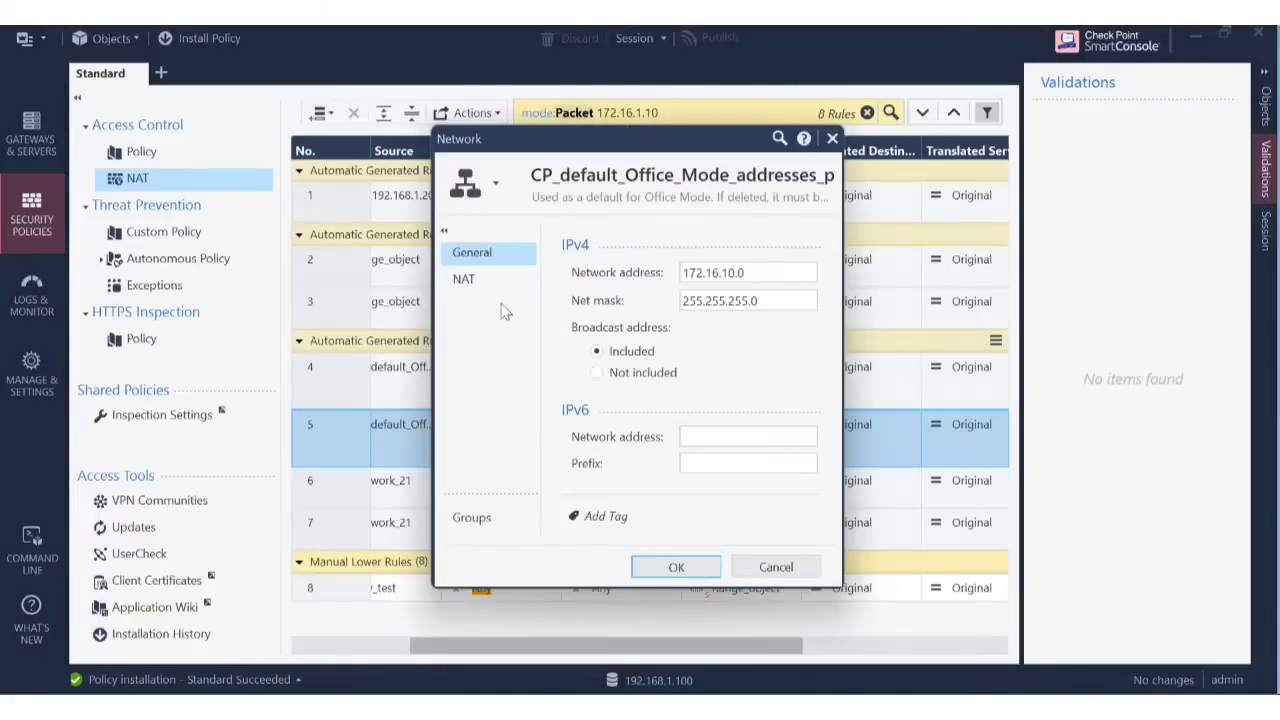
pyautogui.click(478, 282)
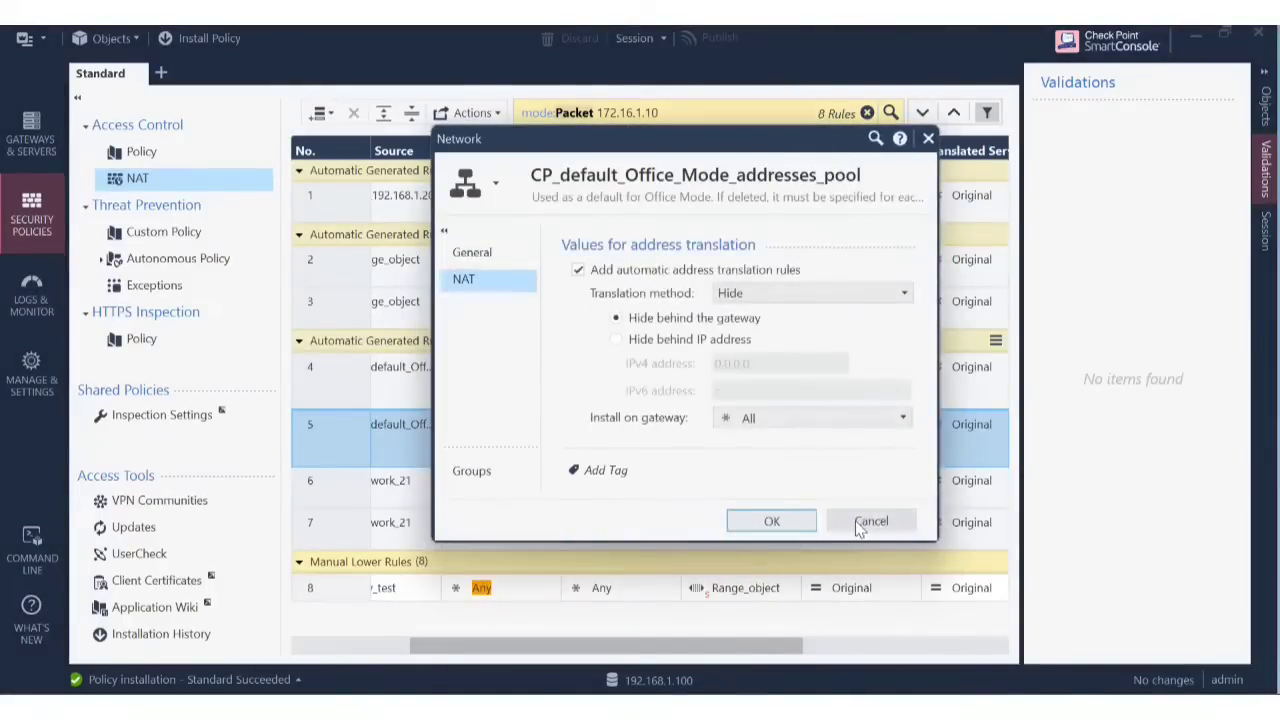
pyautogui.click(866, 521)
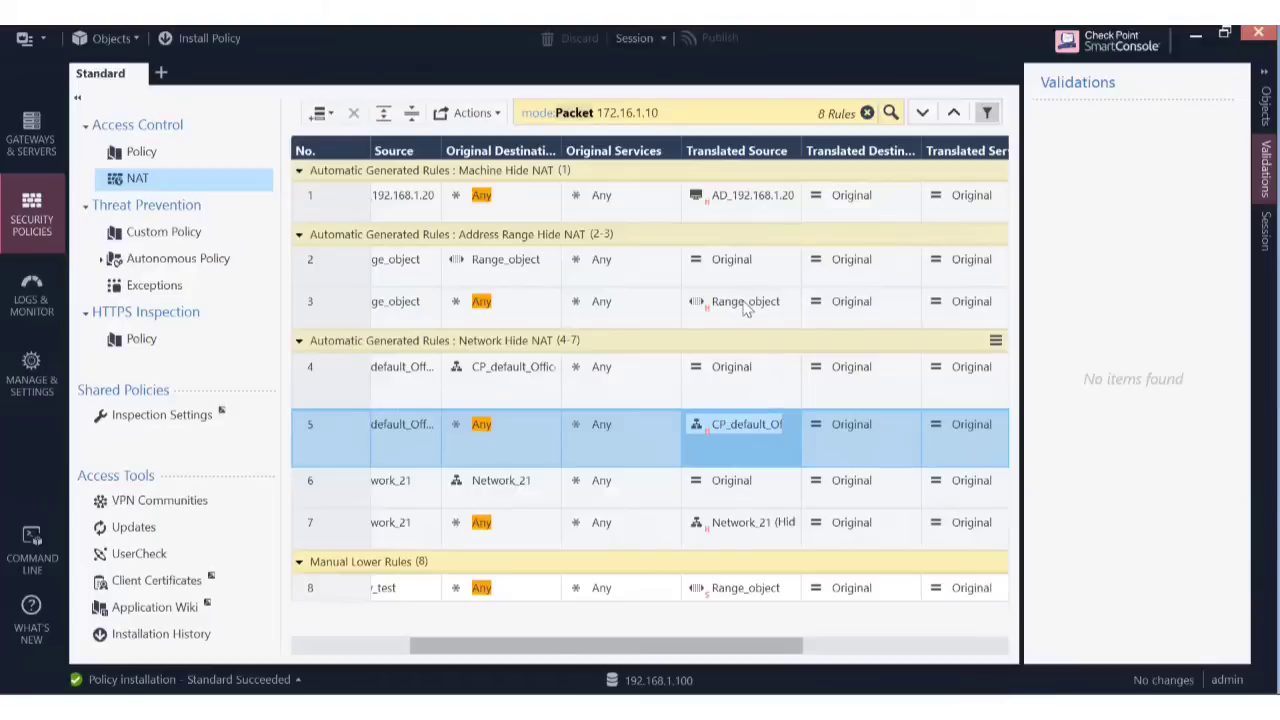
pyautogui.click(744, 304)
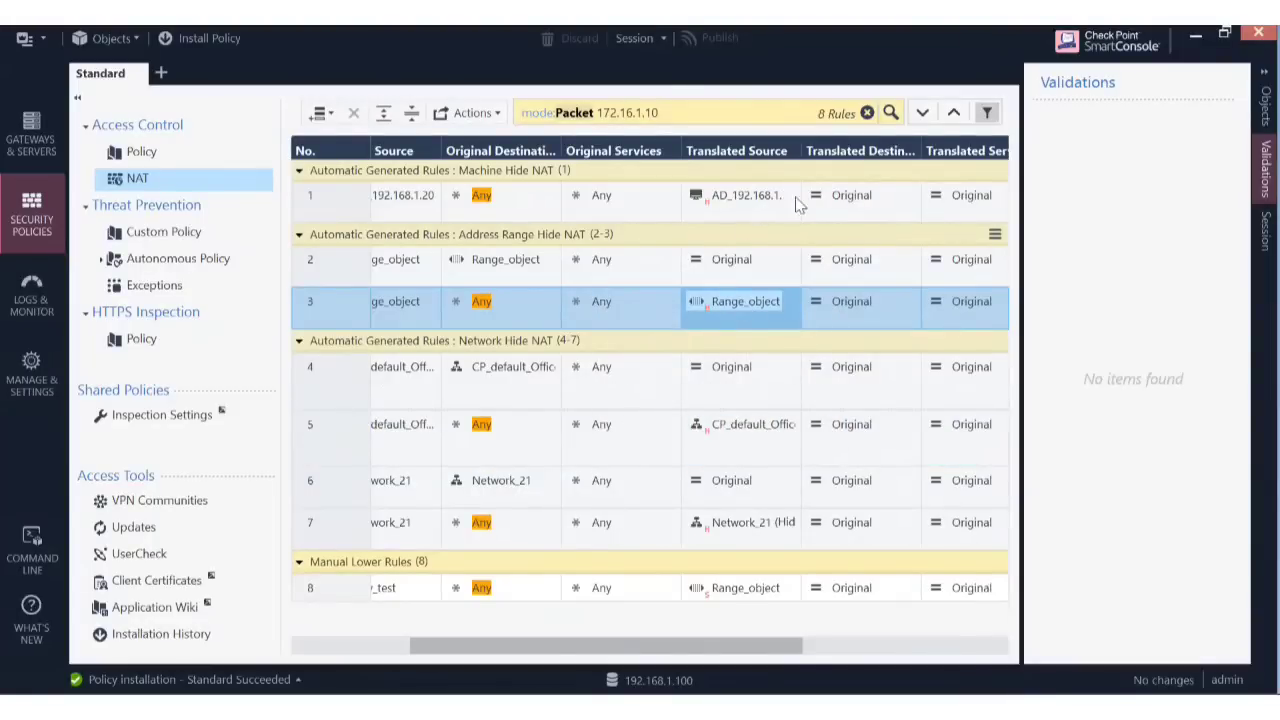
pyautogui.moveTo(742, 202)
pyautogui.moveTo(634, 646); pyautogui.dragTo(552, 680)
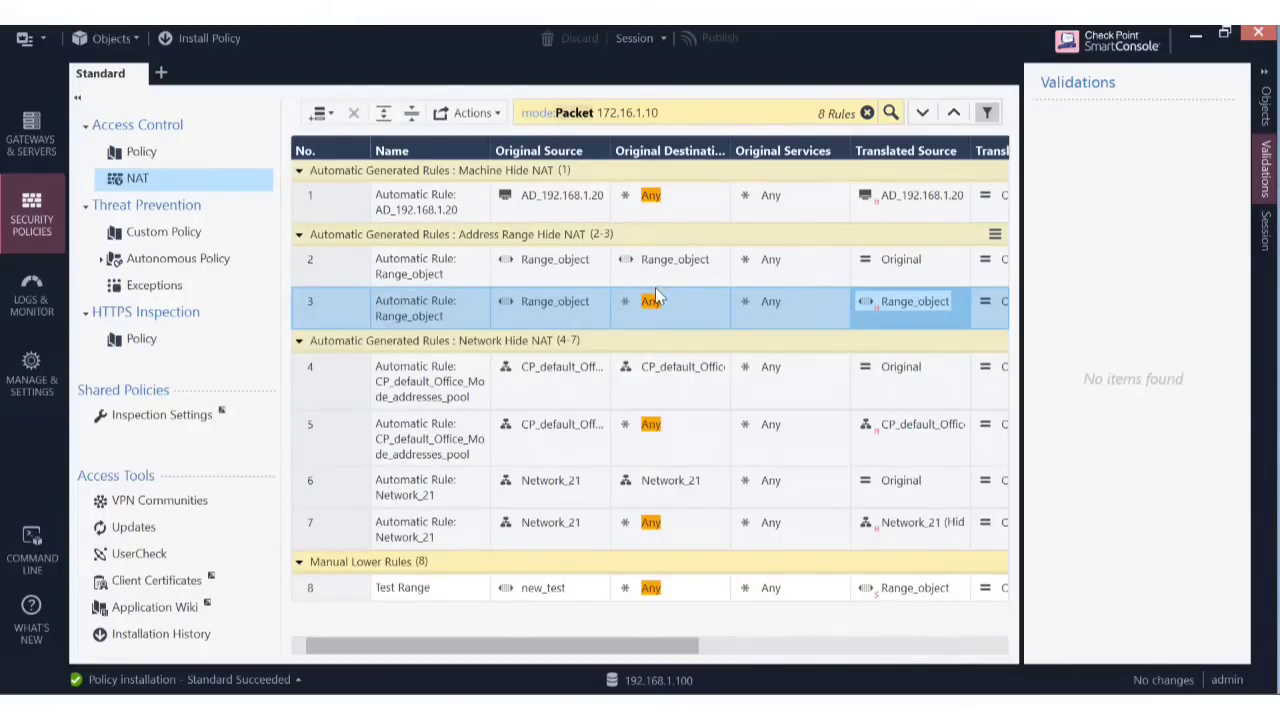
pyautogui.doubleClick(920, 300)
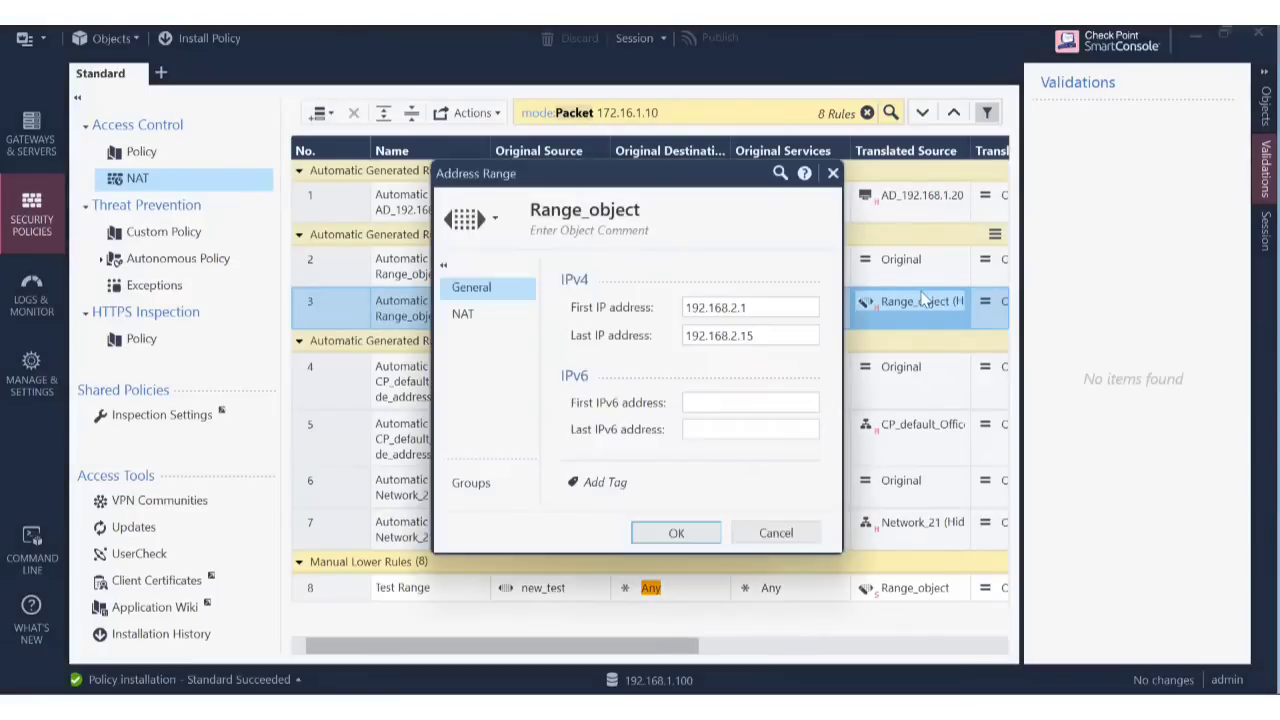
pyautogui.click(477, 327)
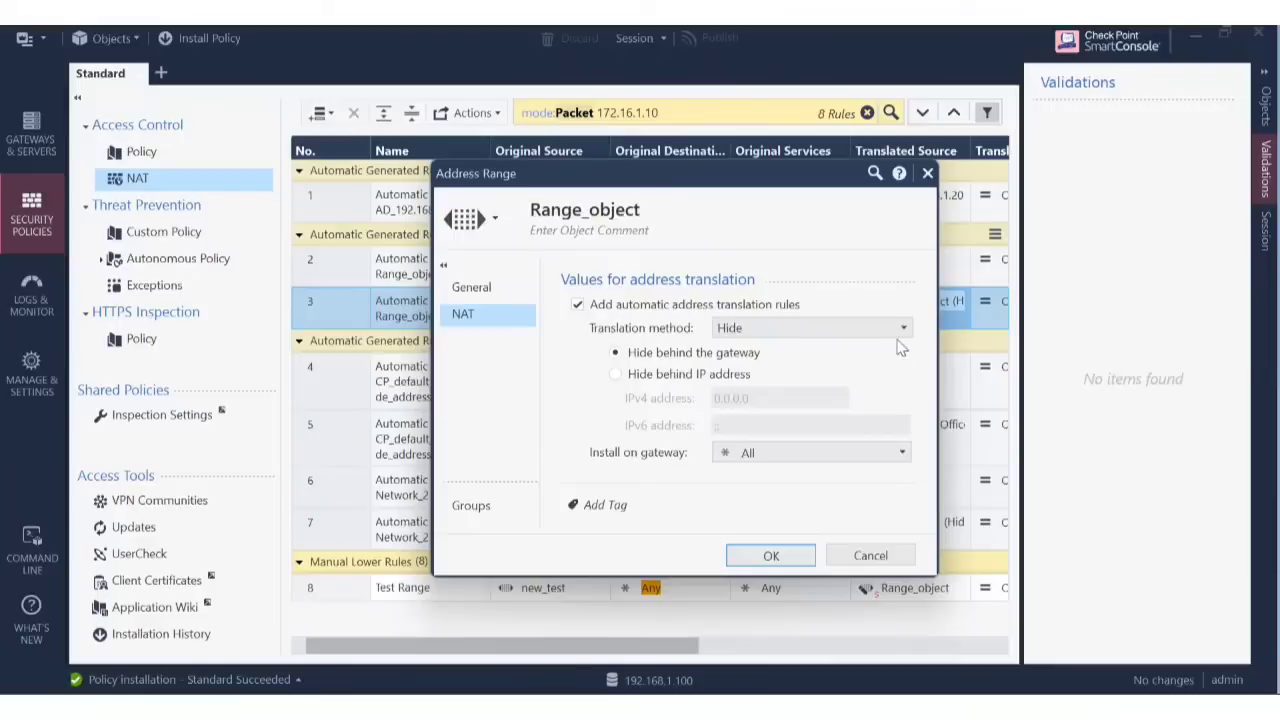
pyautogui.click(870, 555)
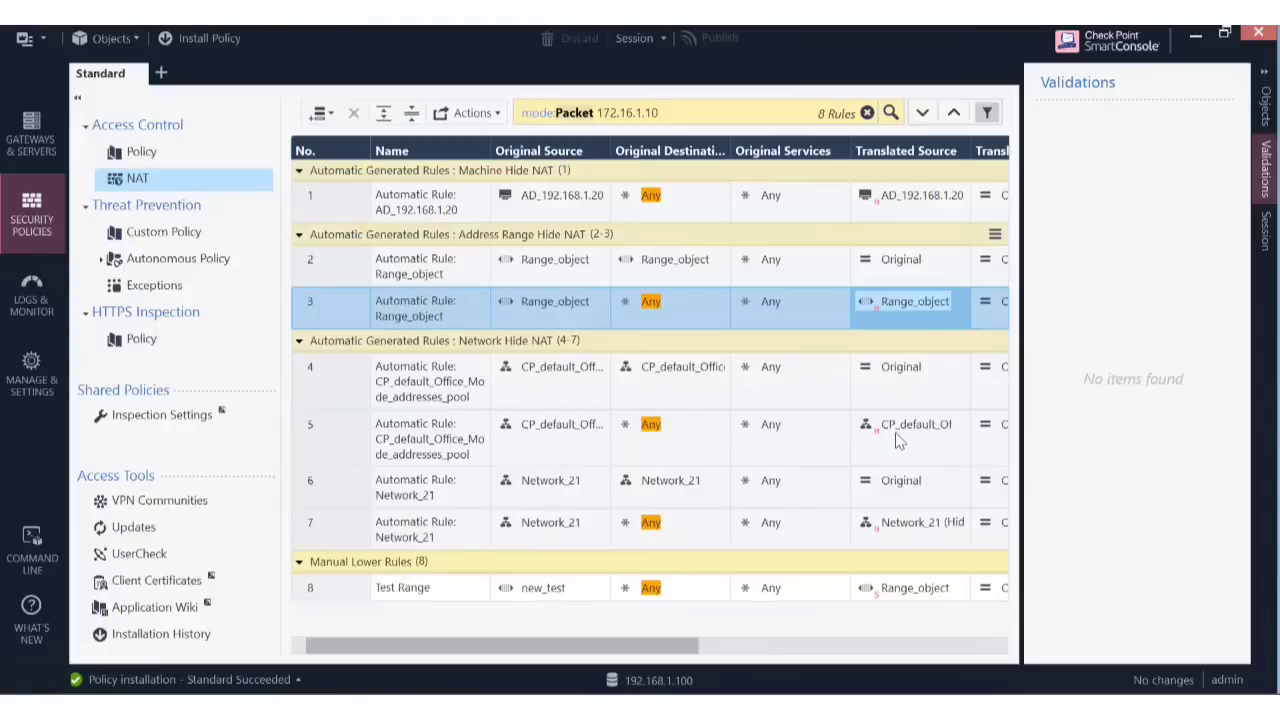
pyautogui.moveTo(896, 434)
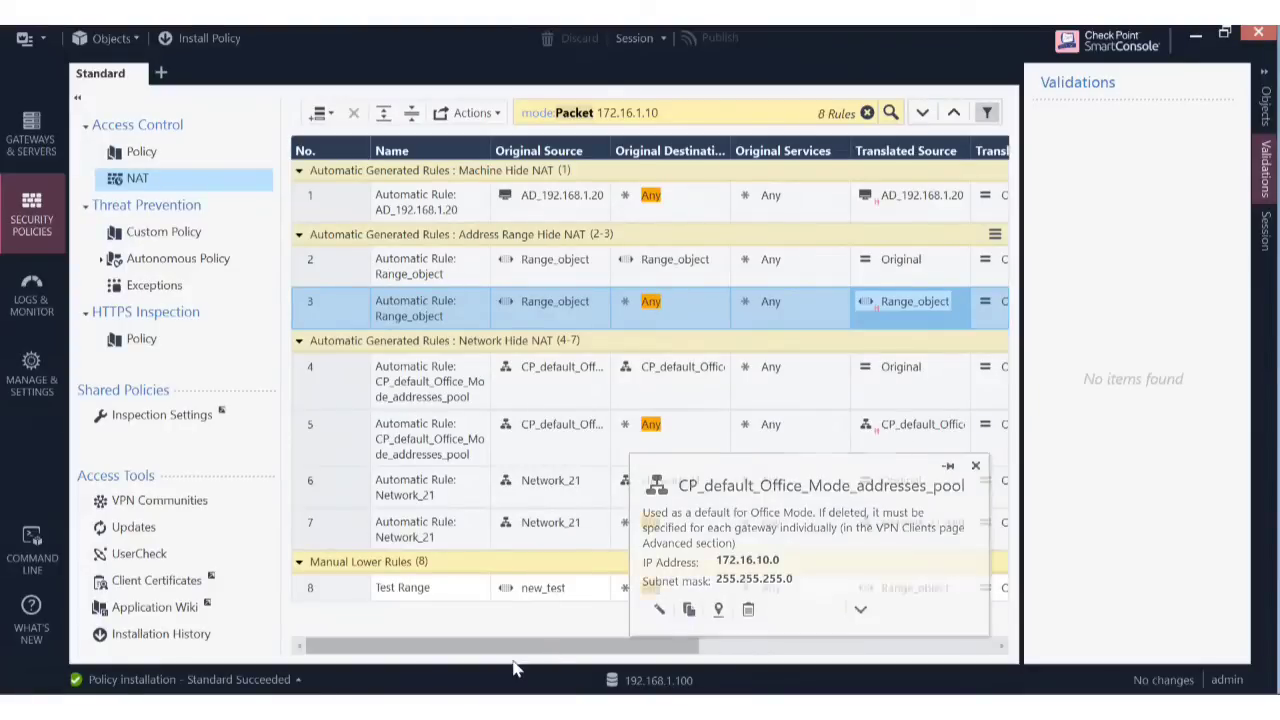
pyautogui.moveTo(610, 644); pyautogui.dragTo(664, 652)
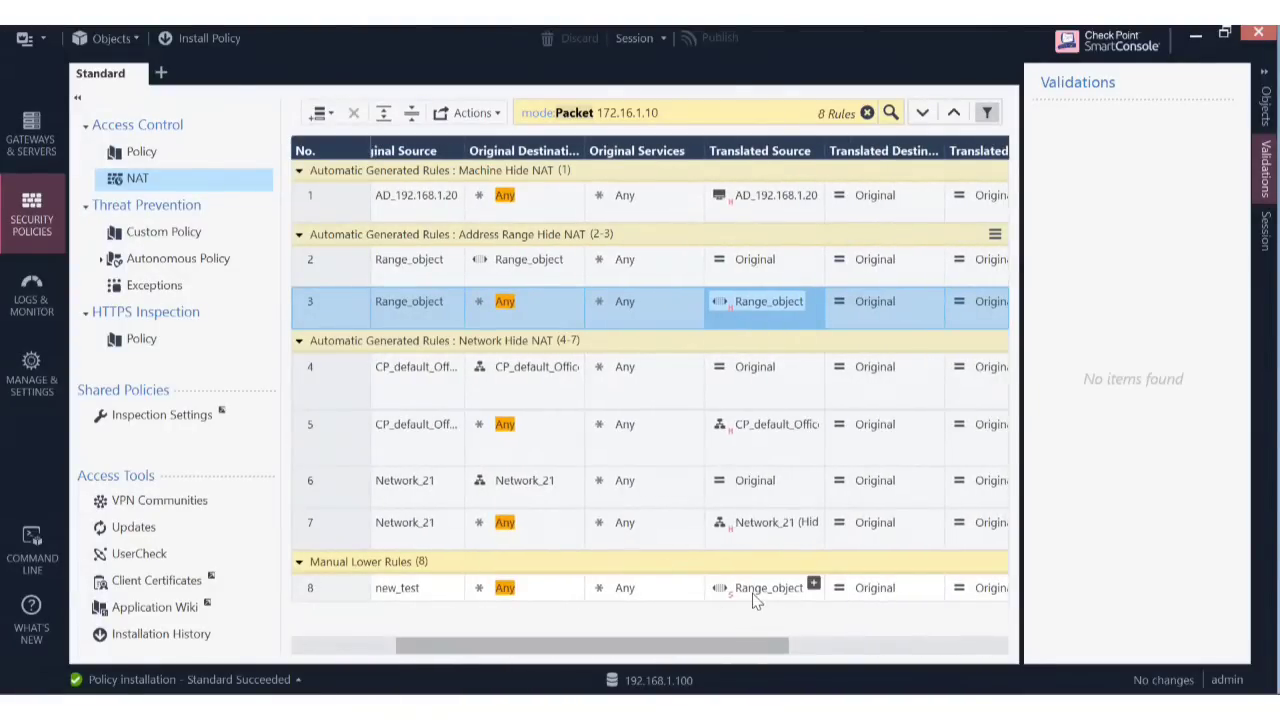
pyautogui.moveTo(617, 646); pyautogui.dragTo(786, 664)
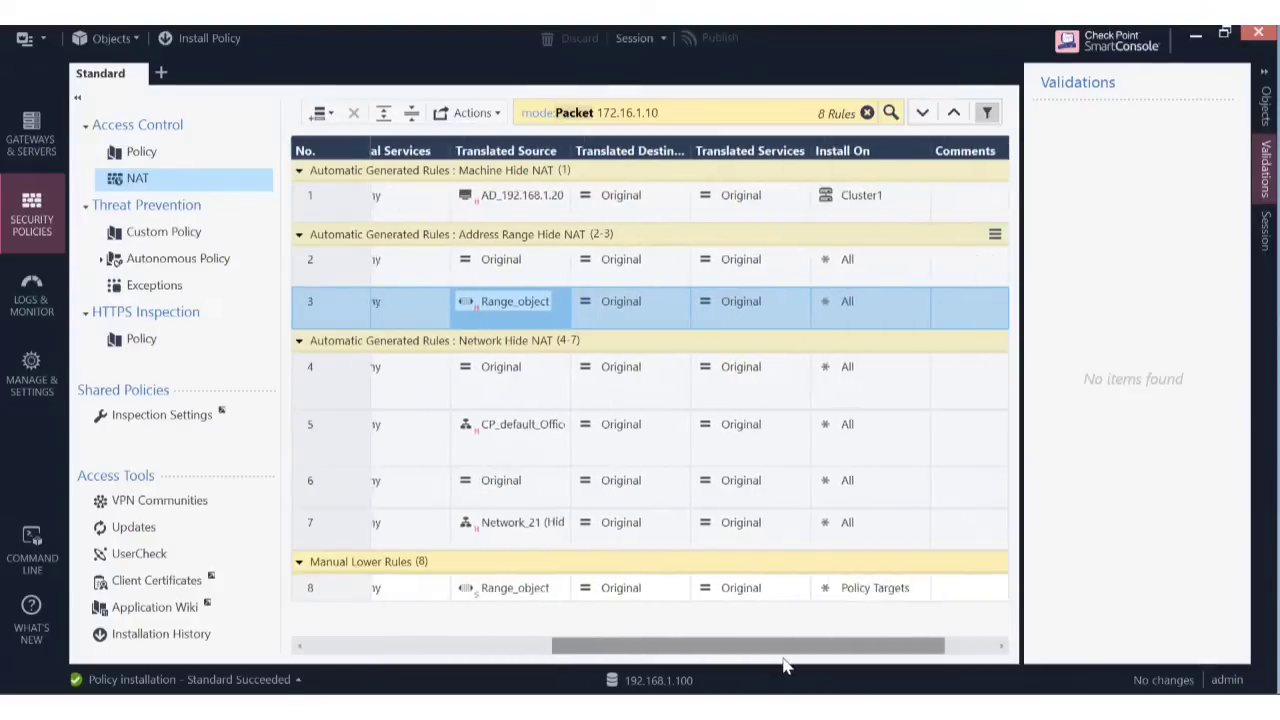
pyautogui.click(521, 422)
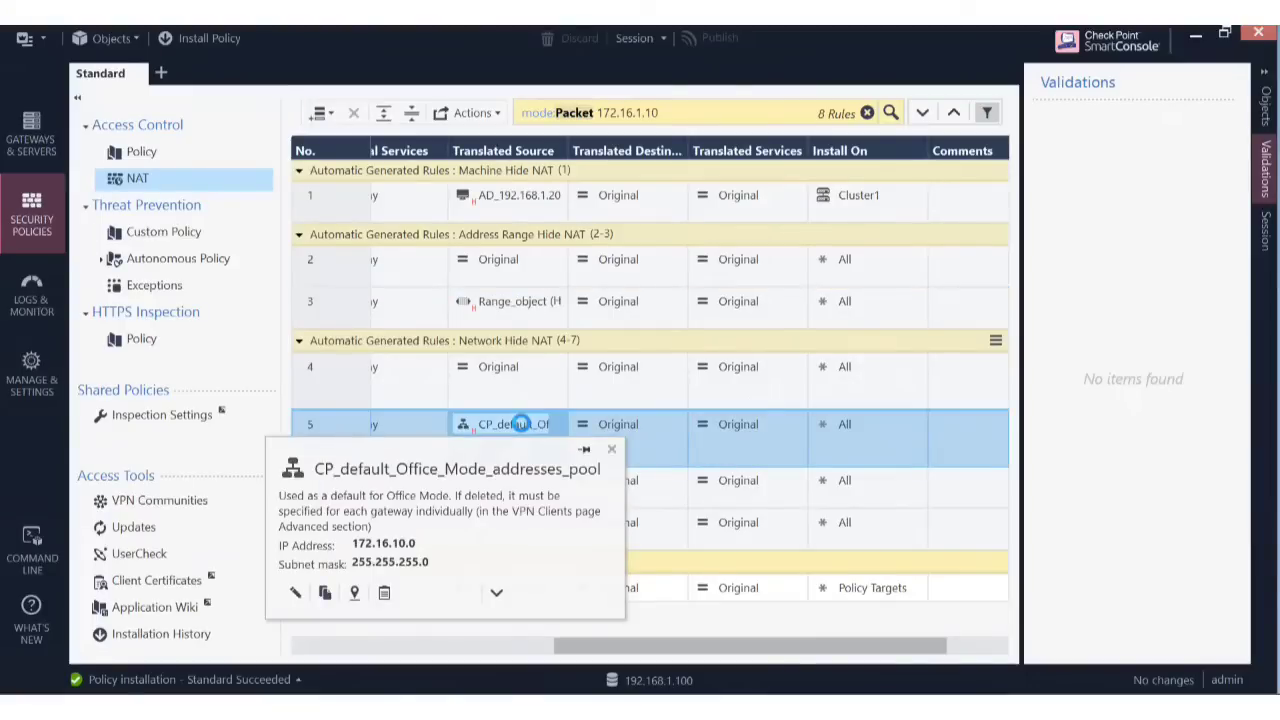
pyautogui.doubleClick(521, 424)
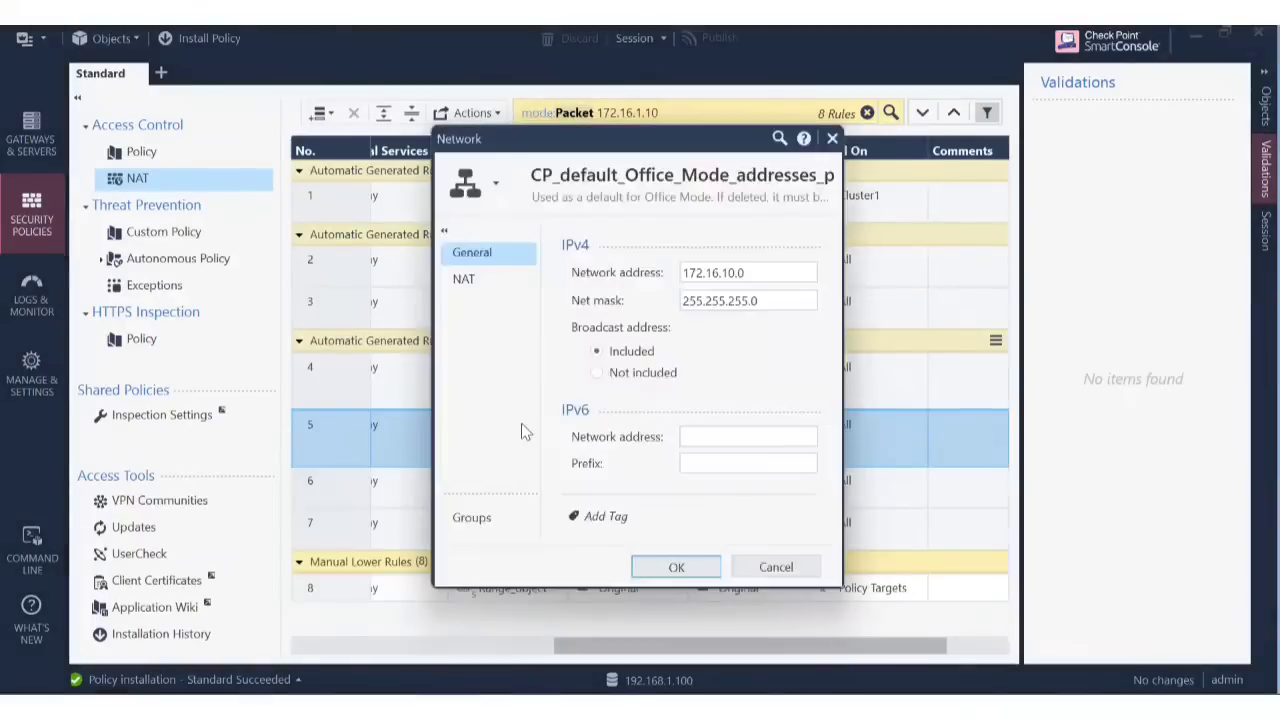
pyautogui.click(471, 292)
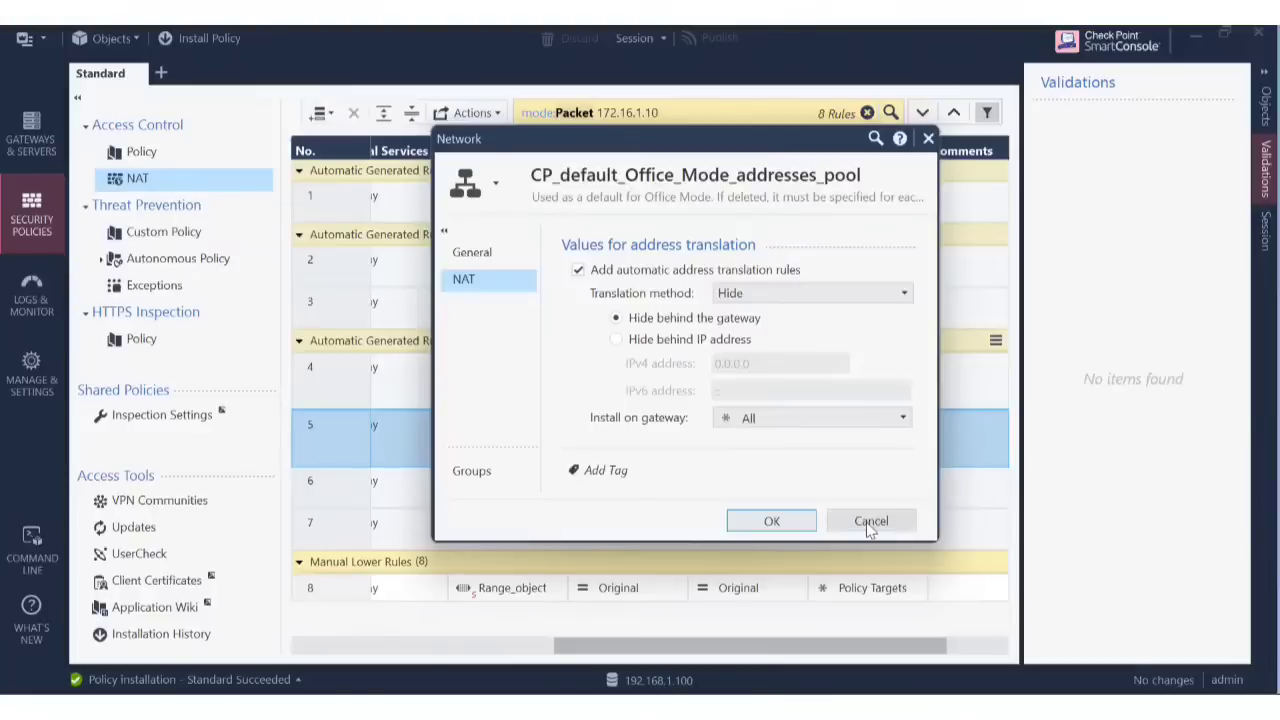
pyautogui.click(868, 521)
pyautogui.moveTo(737, 646); pyautogui.dragTo(489, 646)
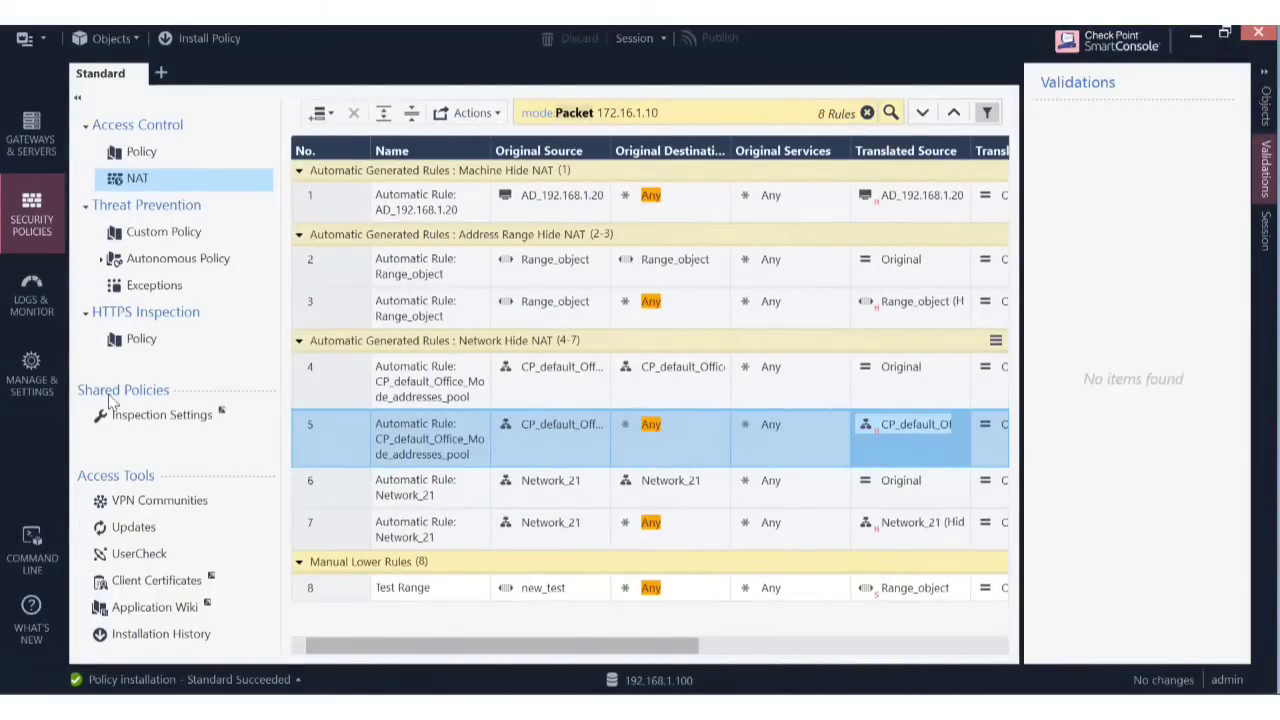
pyautogui.click(40, 292)
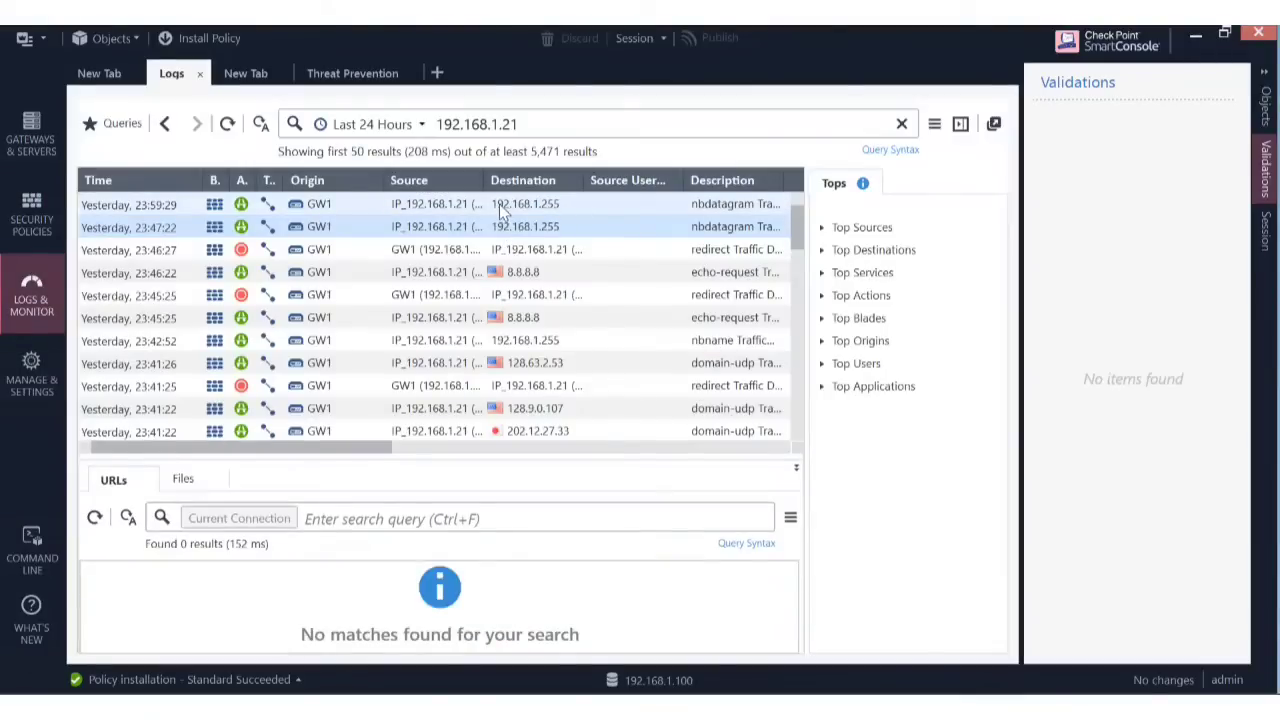
pyautogui.click(503, 210)
pyautogui.doubleClick(503, 210)
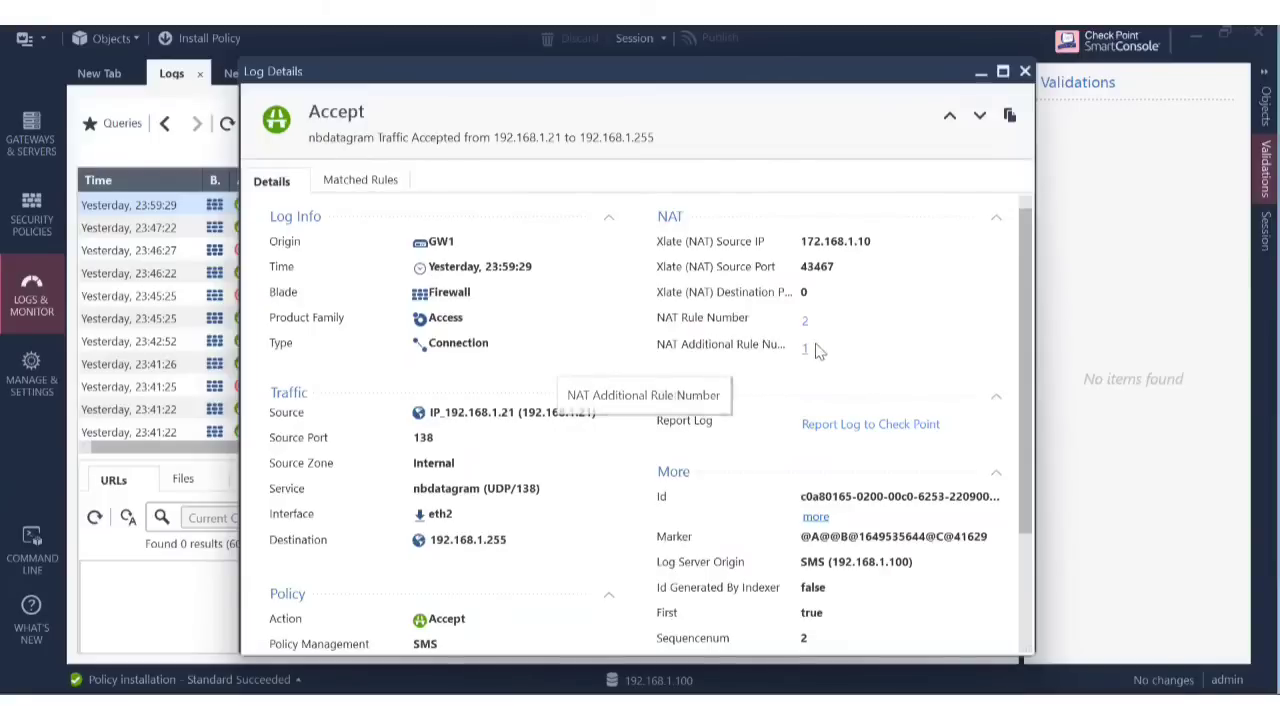
pyautogui.click(1025, 71)
pyautogui.click(25, 226)
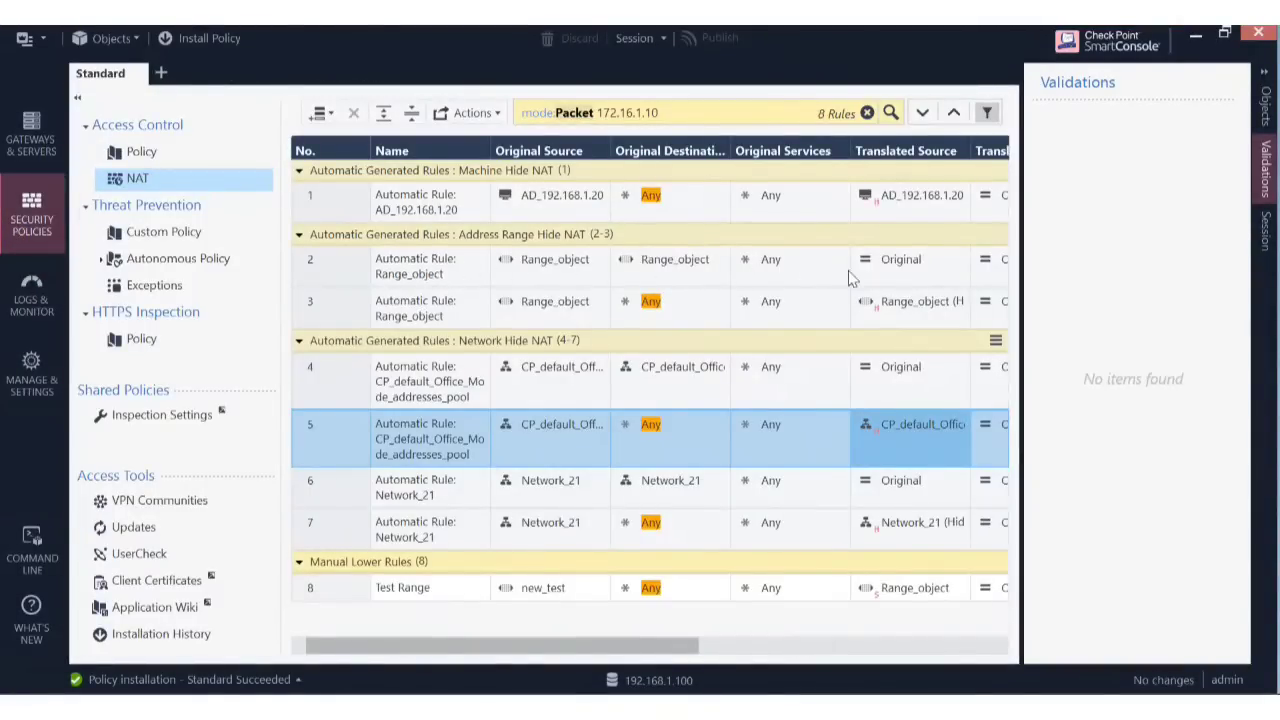
# Inspect Range_object's NAT settings from rule 3 and cancel without changes.
pyautogui.moveTo(598, 645); pyautogui.dragTo(781, 678)
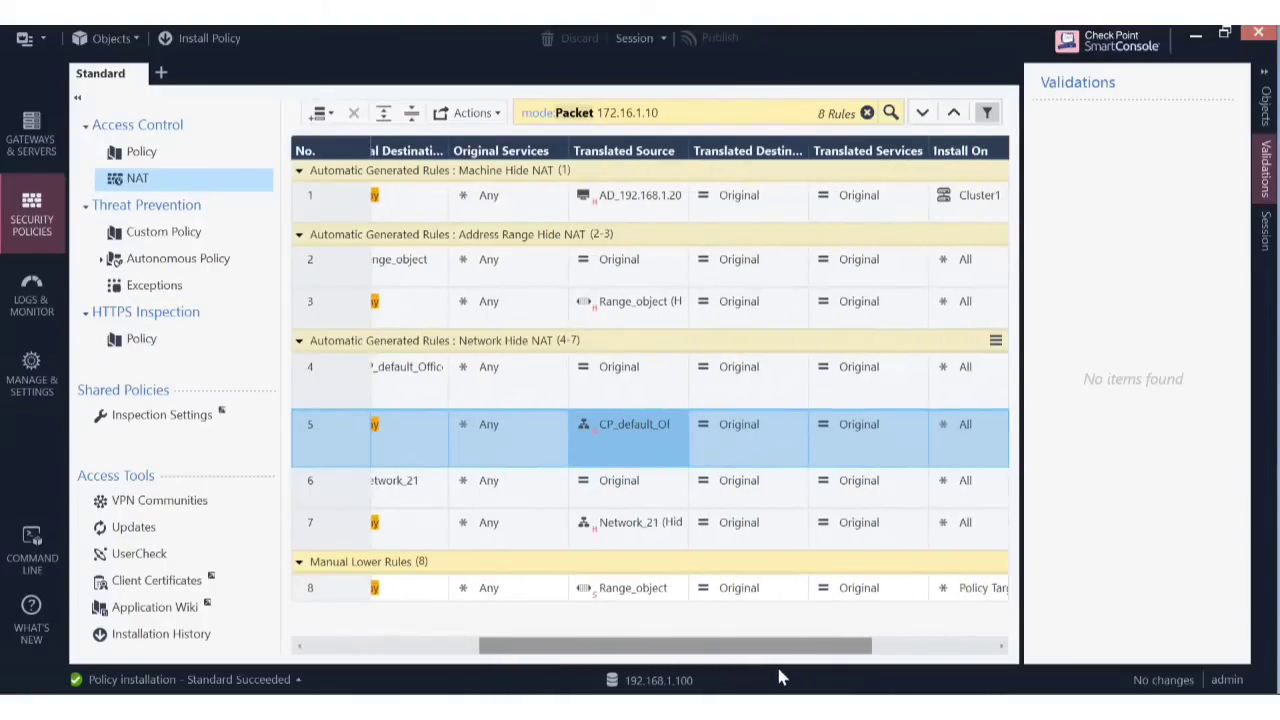
pyautogui.click(628, 301)
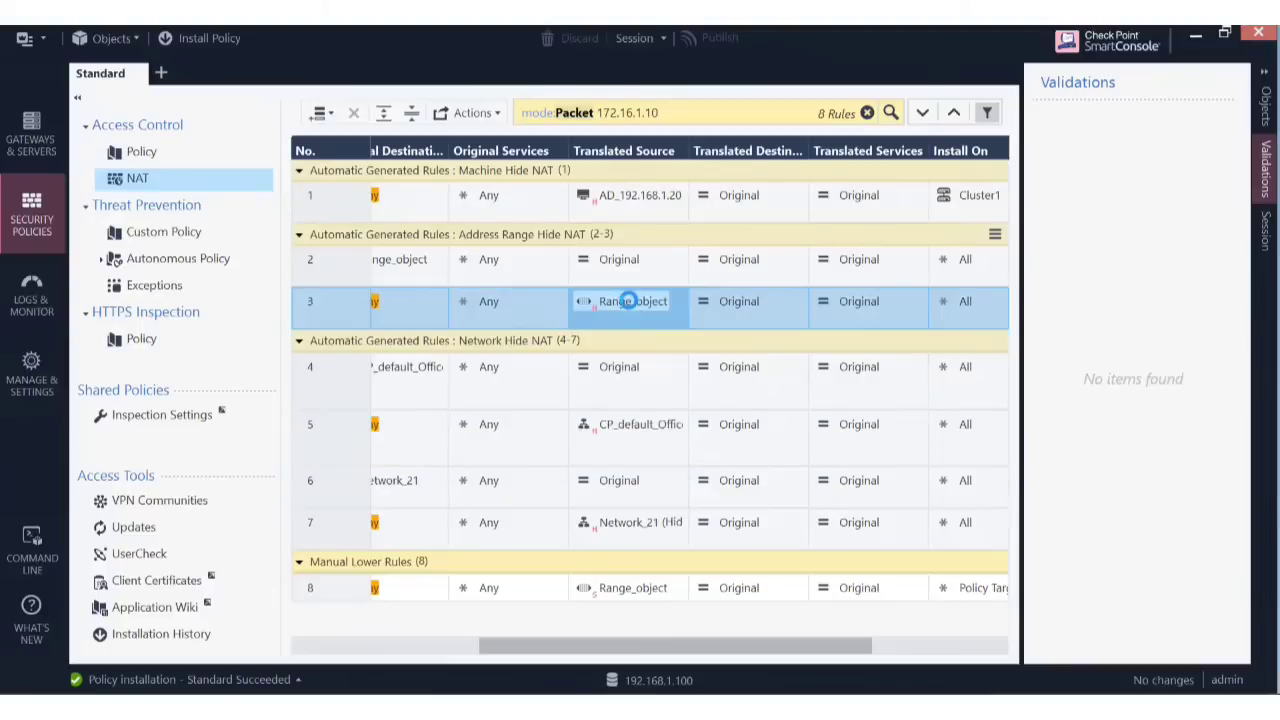
pyautogui.doubleClick(628, 301)
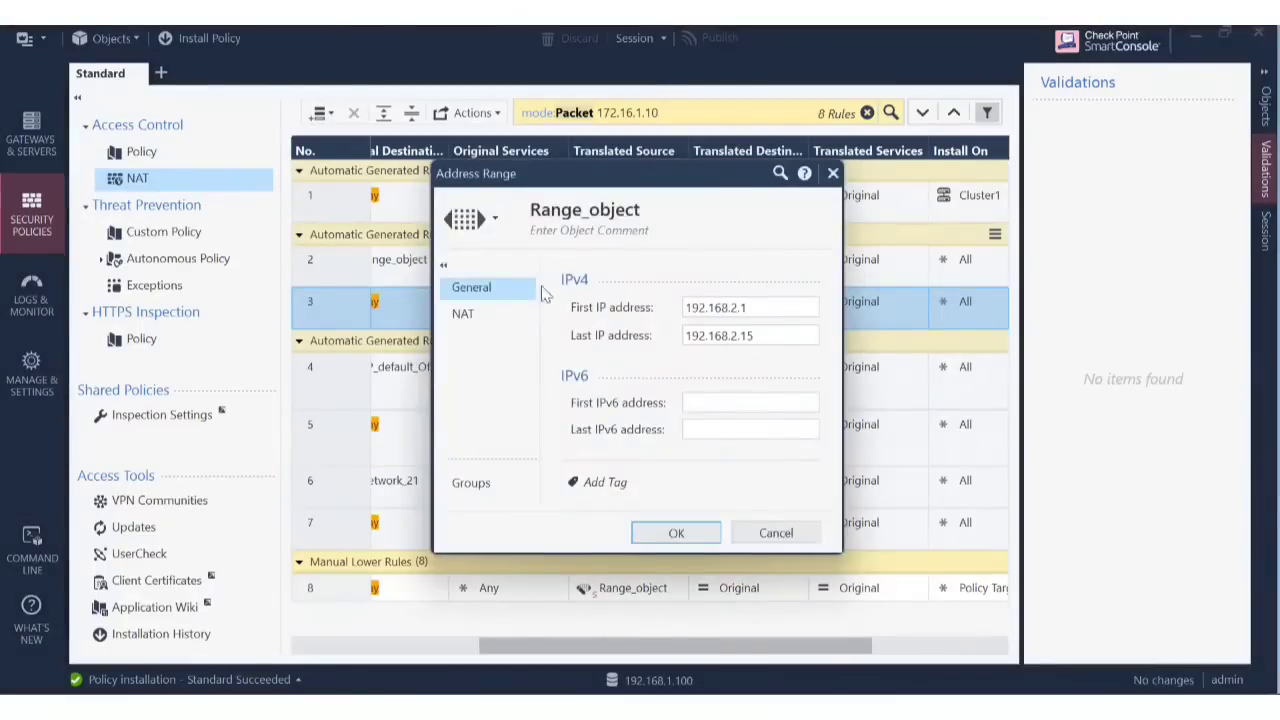
pyautogui.click(487, 315)
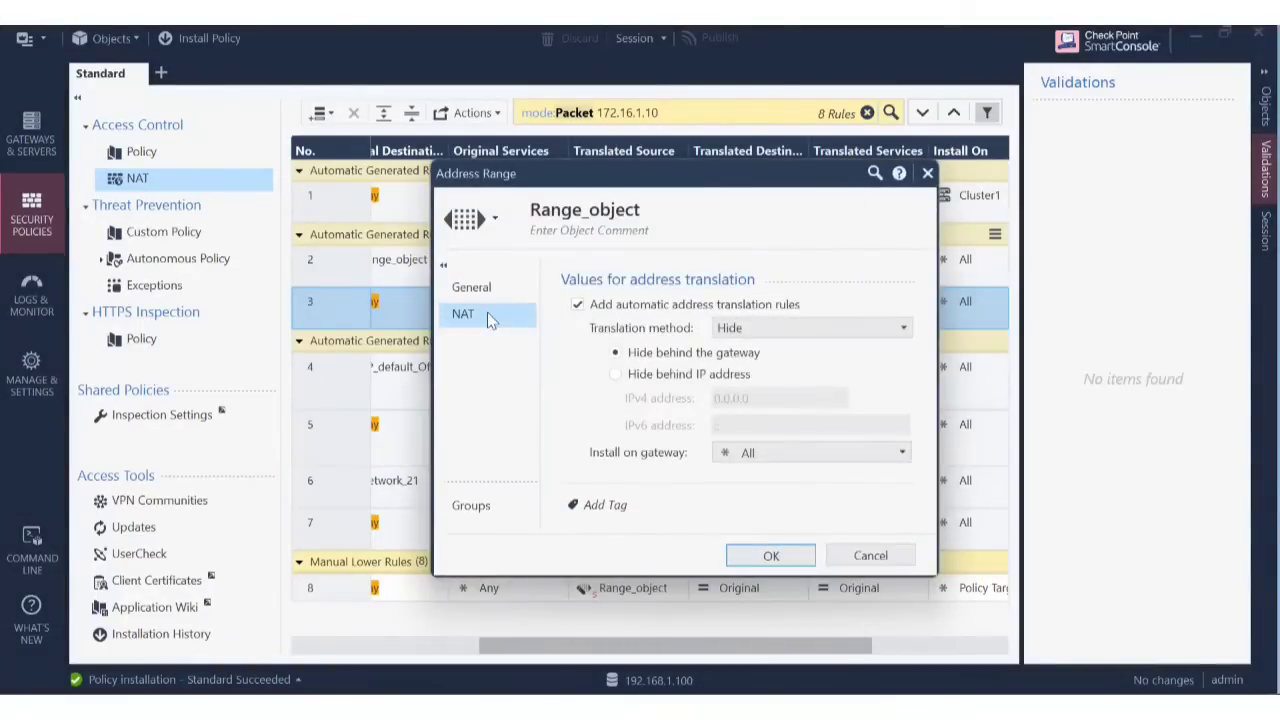
pyautogui.click(863, 553)
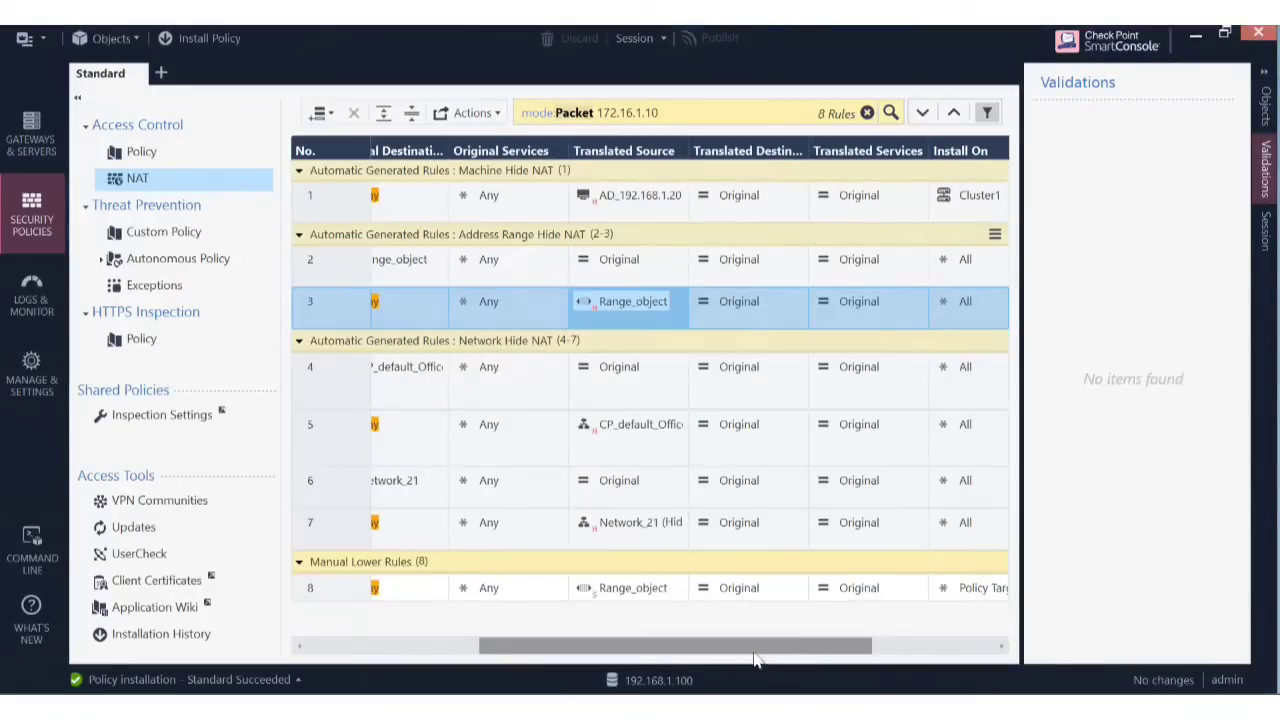
# Open Range_object's properties from rule 8's Translated Source in the Test Range rule.
pyautogui.moveTo(755, 660); pyautogui.dragTo(548, 660)
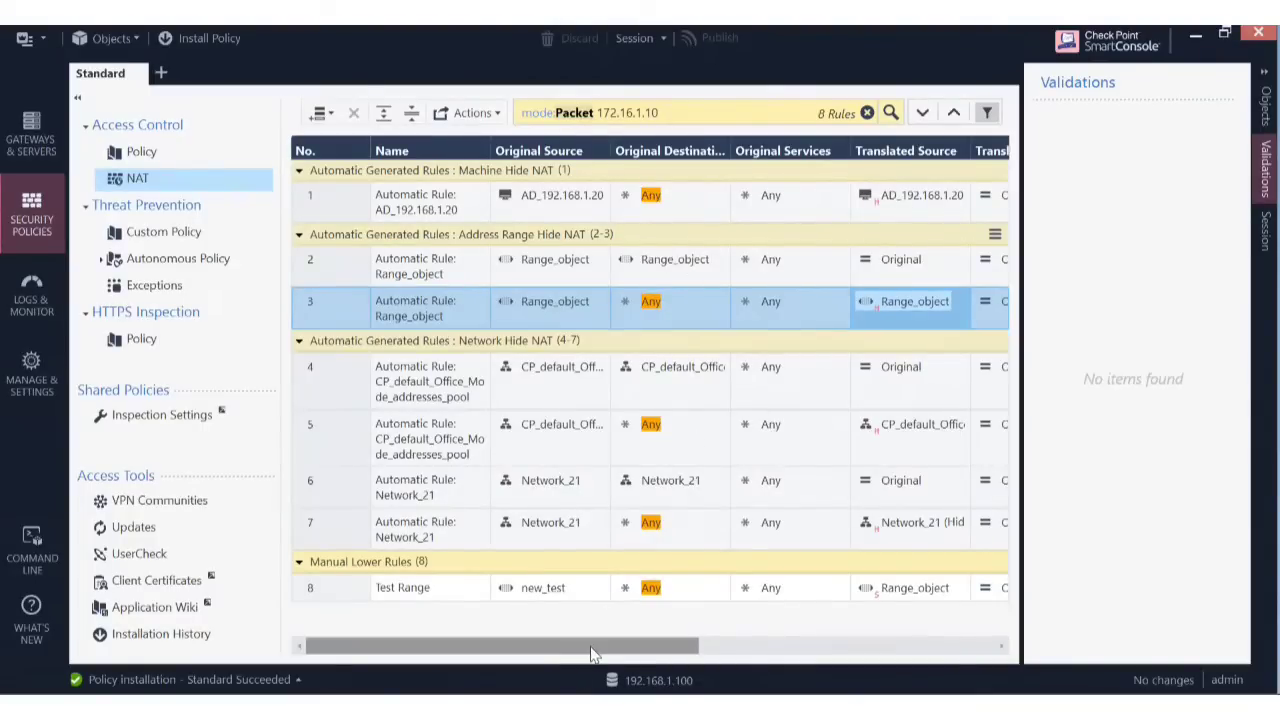
pyautogui.moveTo(592, 654); pyautogui.dragTo(441, 638)
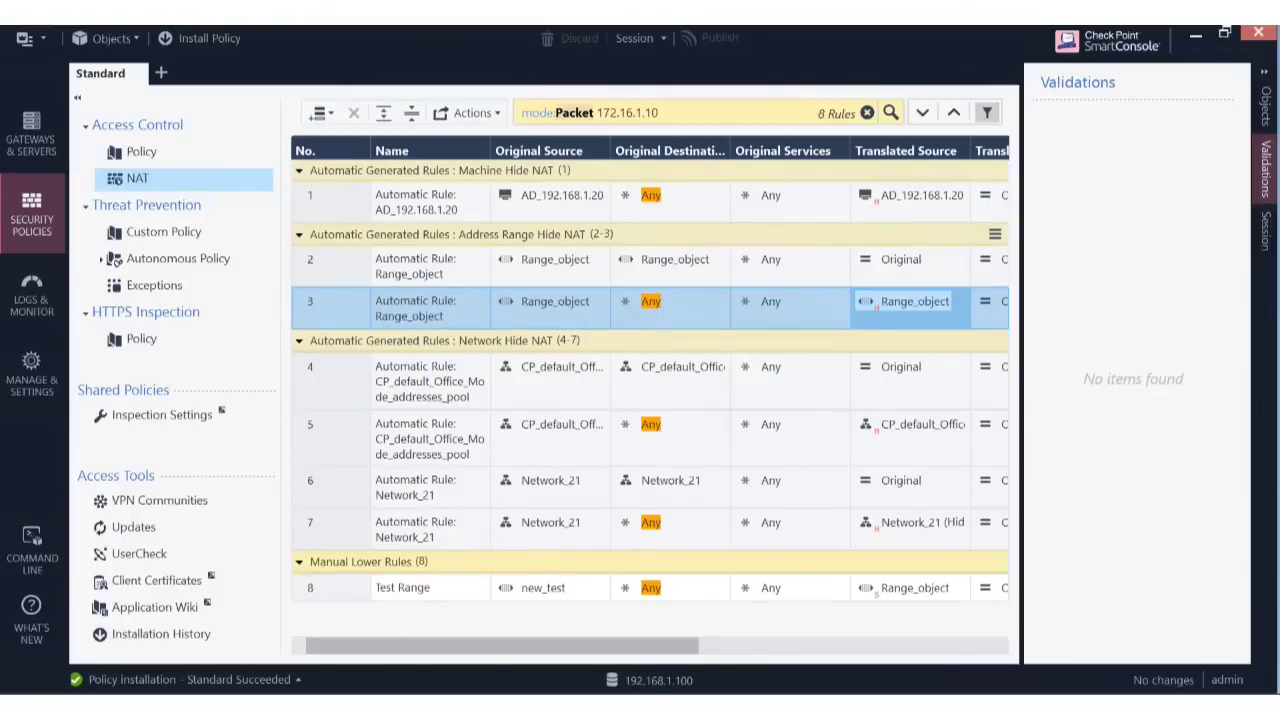
pyautogui.moveTo(677, 651); pyautogui.dragTo(860, 655)
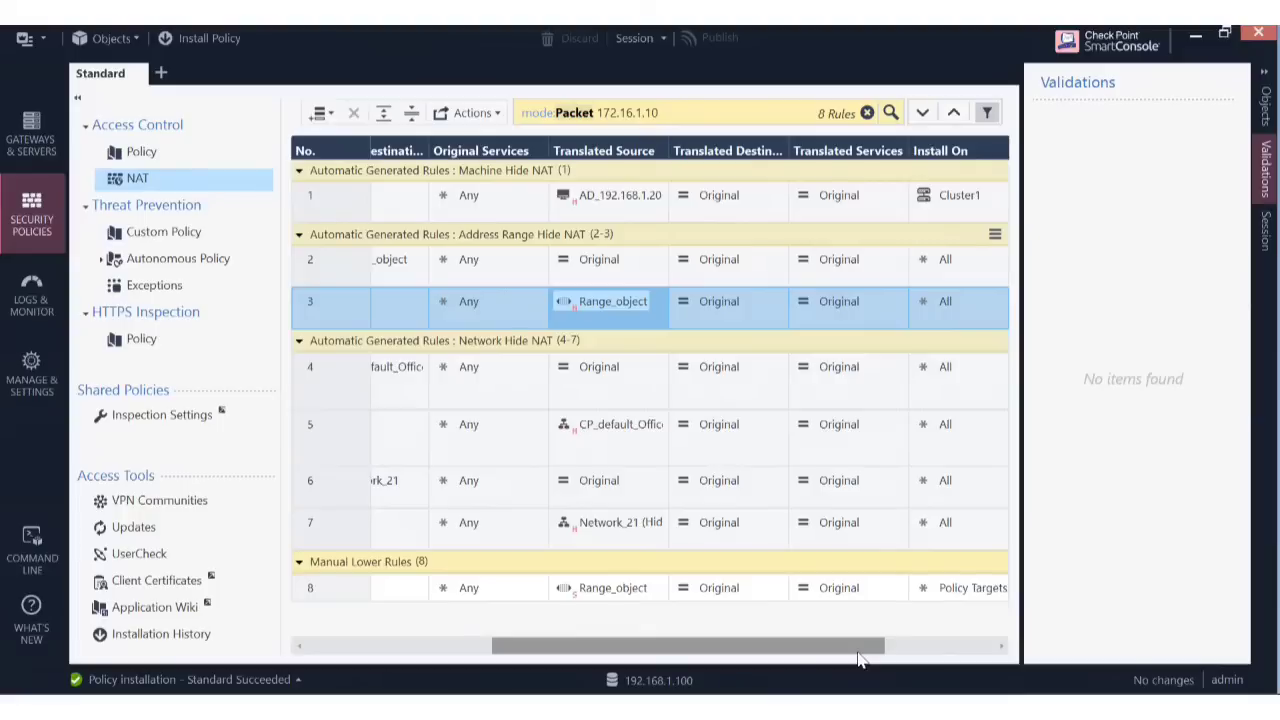
pyautogui.doubleClick(602, 592)
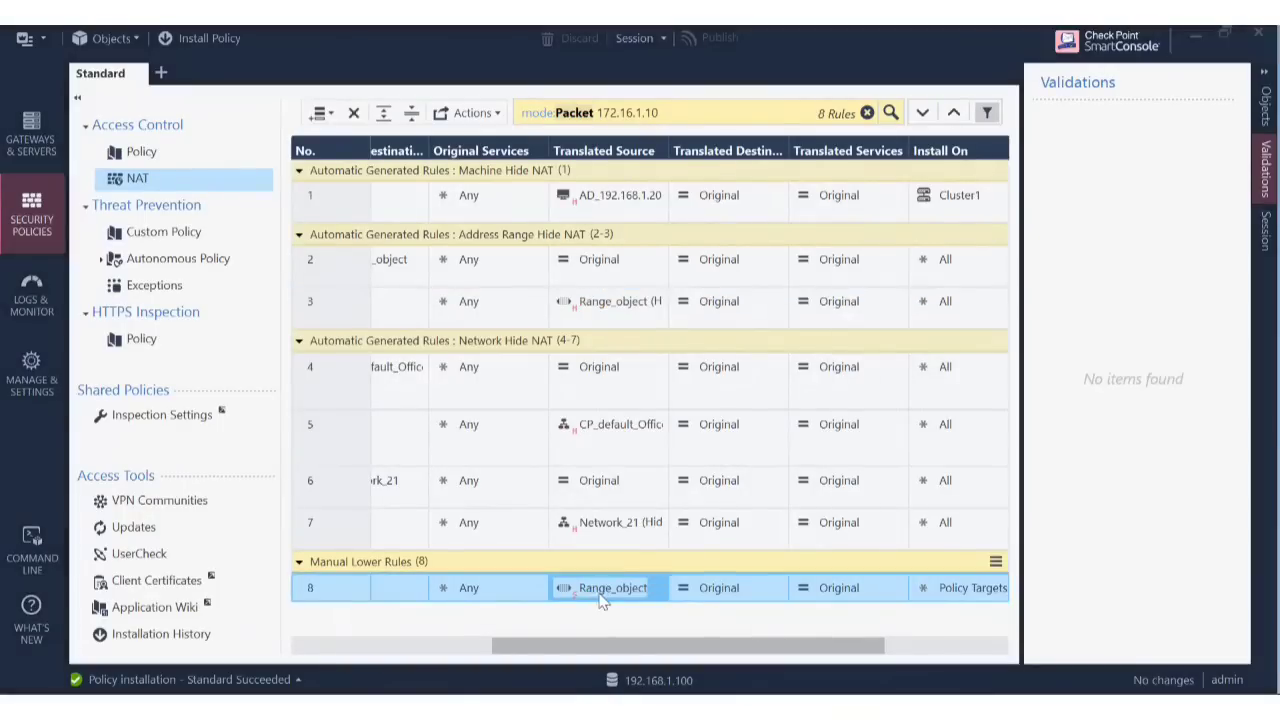
# Turn off 'Add automatic address translation rules' on Range_object and save.
pyautogui.click(502, 318)
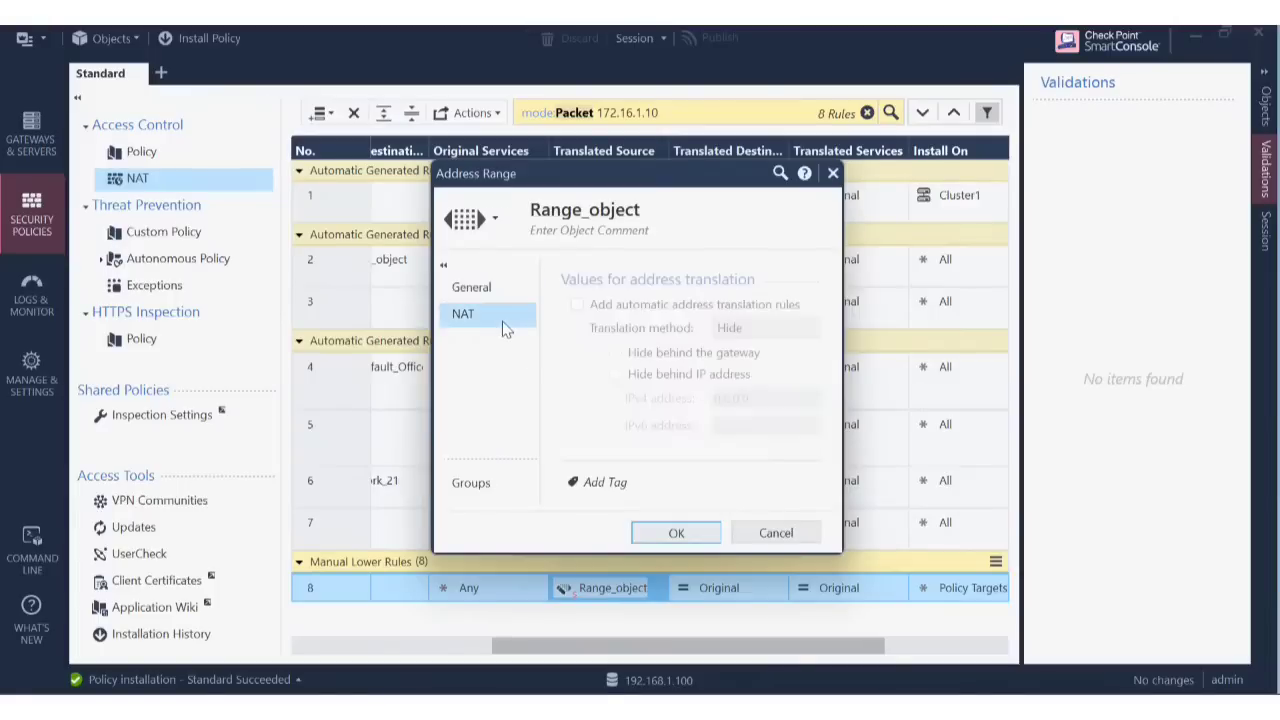
pyautogui.click(578, 304)
pyautogui.click(578, 304)
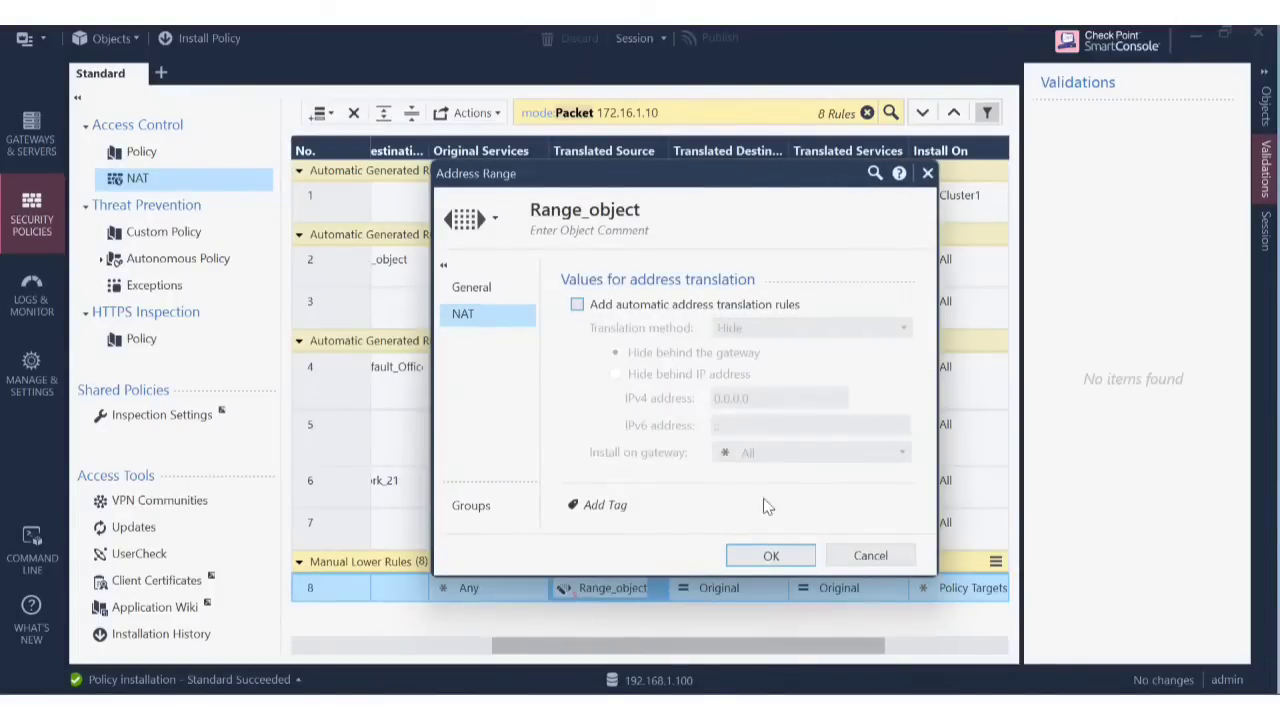
pyautogui.click(771, 555)
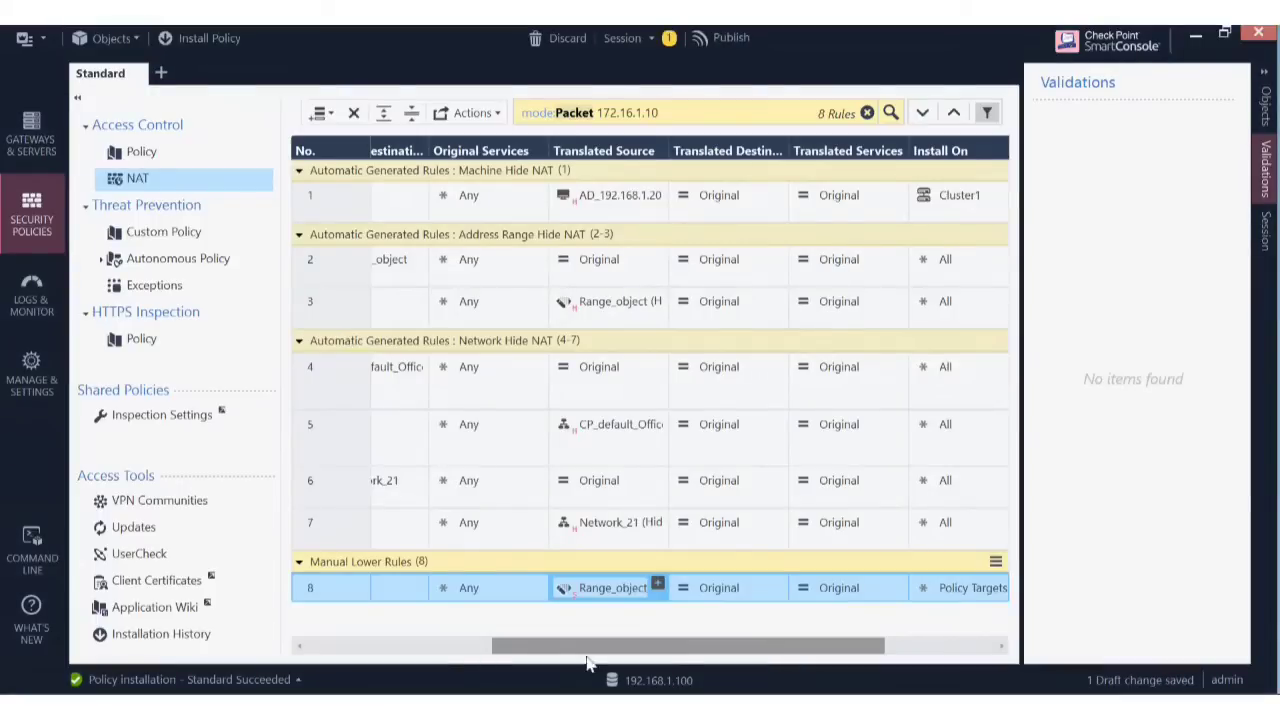
# Disable automatic address translation on the AD_192.168.1.20 host from rule 1.
pyautogui.moveTo(448, 662); pyautogui.dragTo(524, 645)
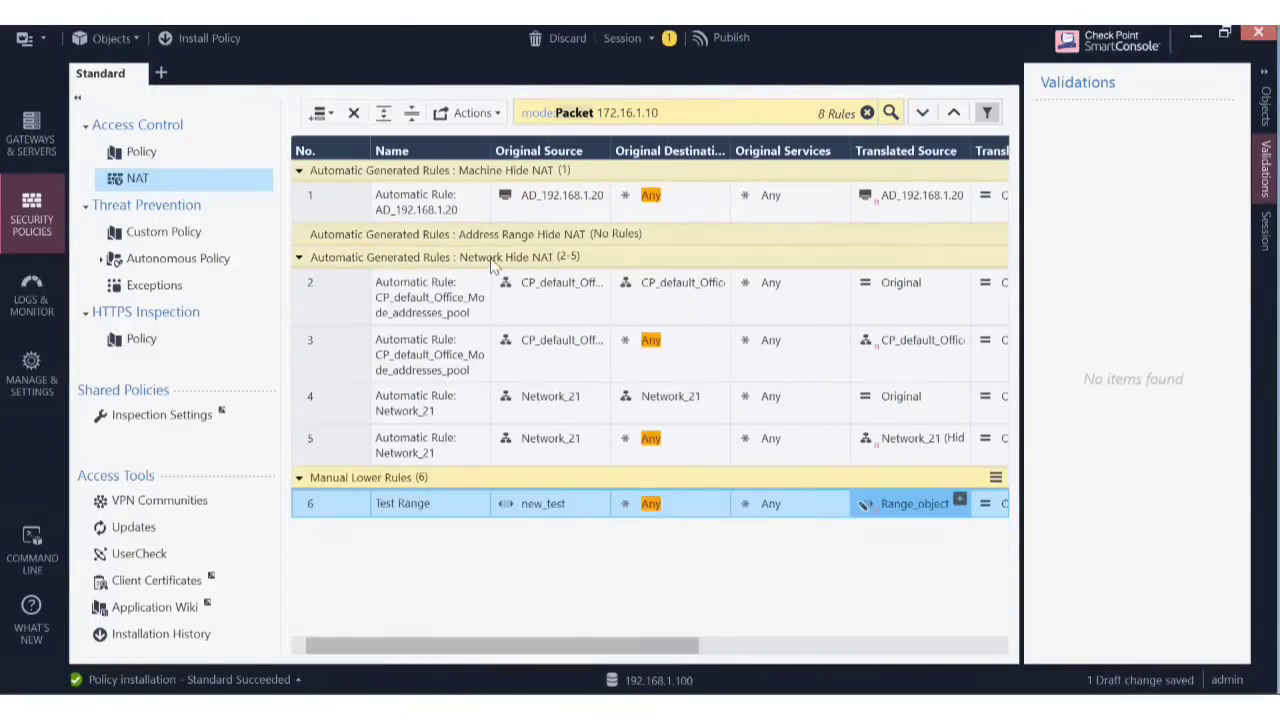
pyautogui.click(335, 210)
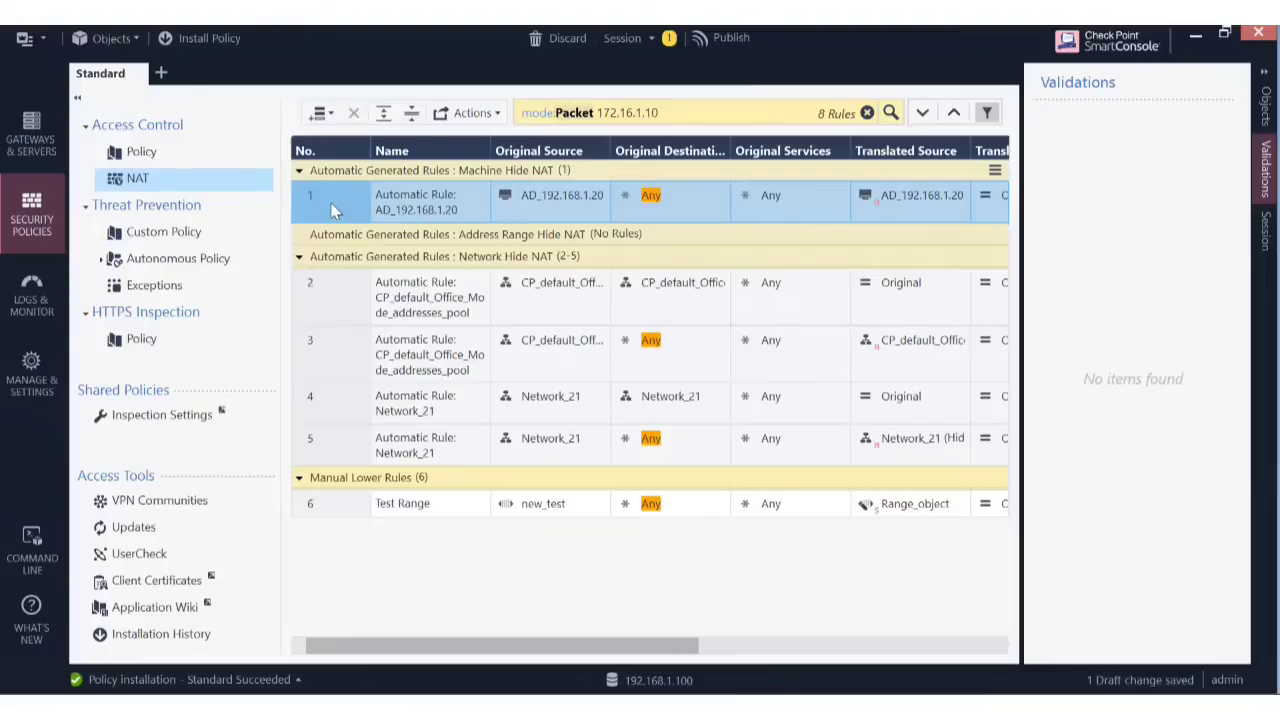
pyautogui.rightClick(330, 206)
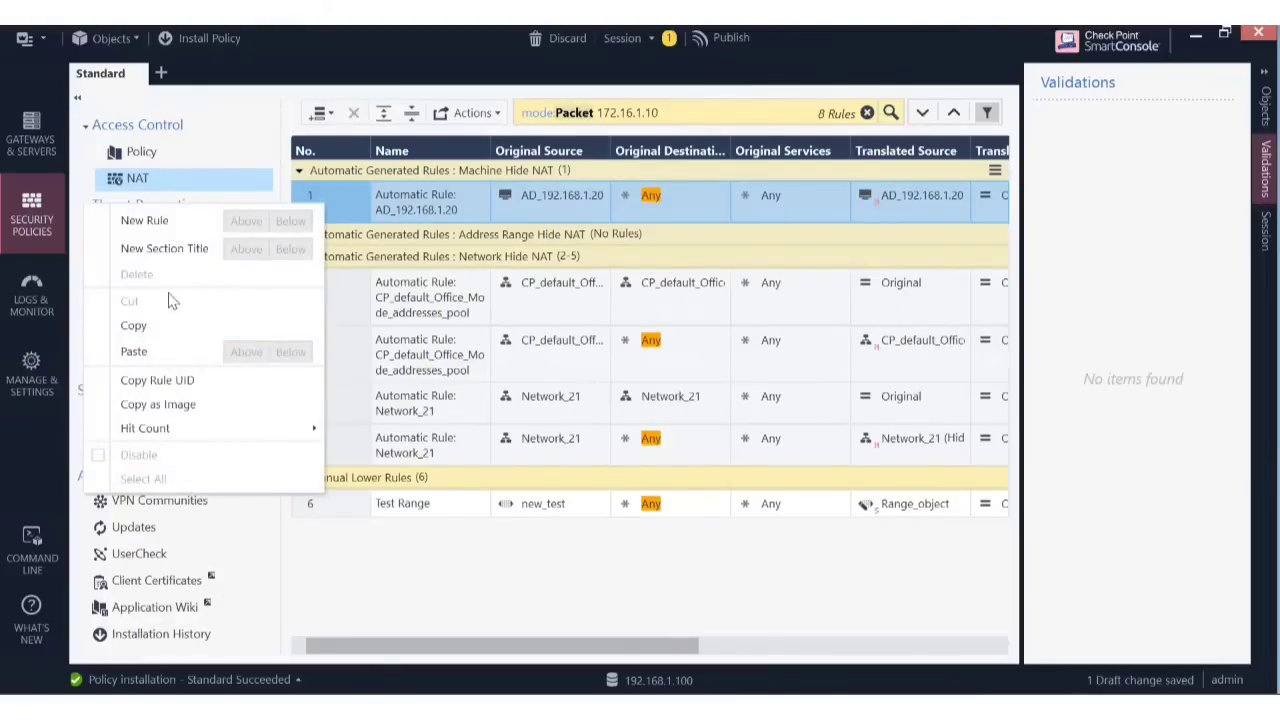
pyautogui.click(345, 207)
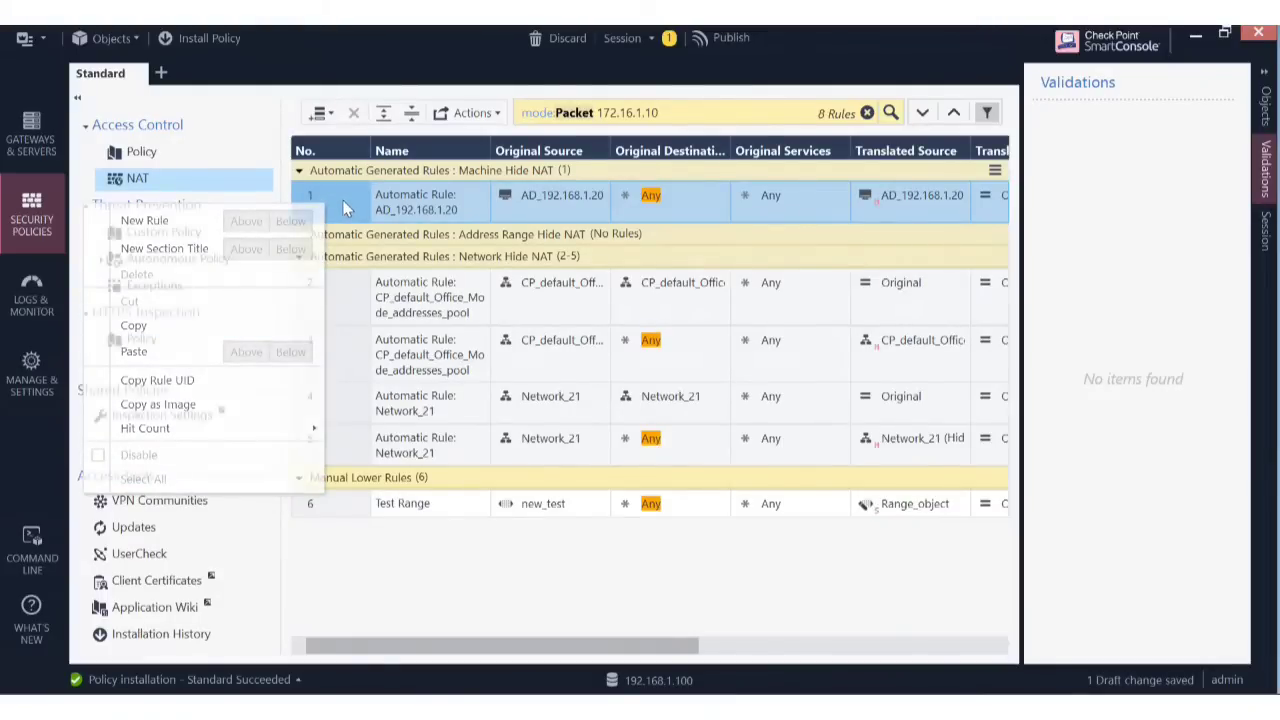
pyautogui.rightClick(895, 198)
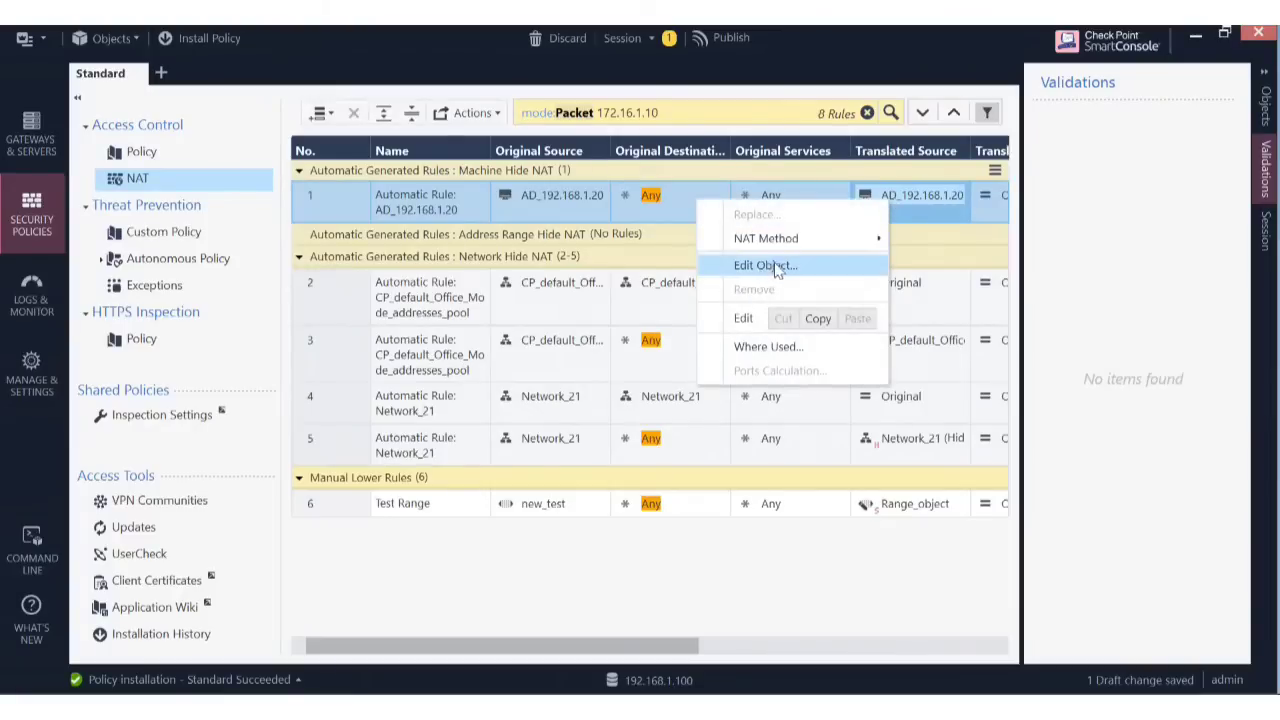
pyautogui.click(331, 205)
pyautogui.rightClick(331, 205)
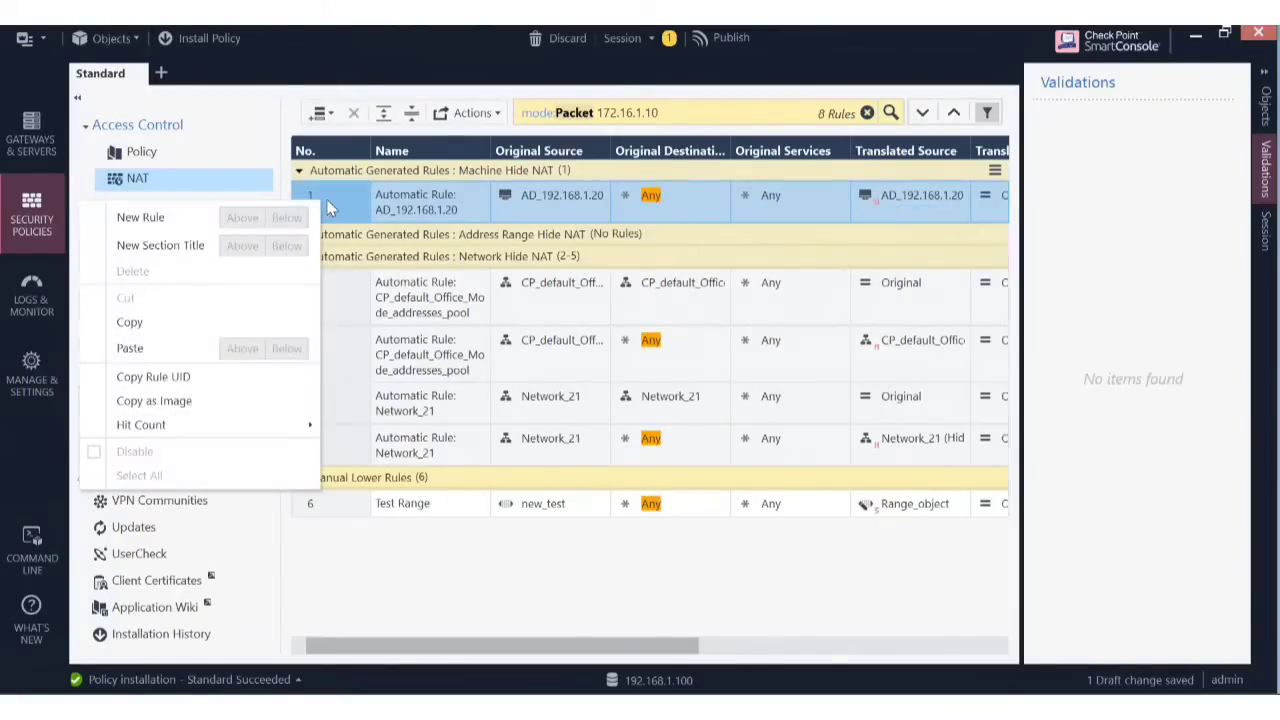
pyautogui.click(583, 198)
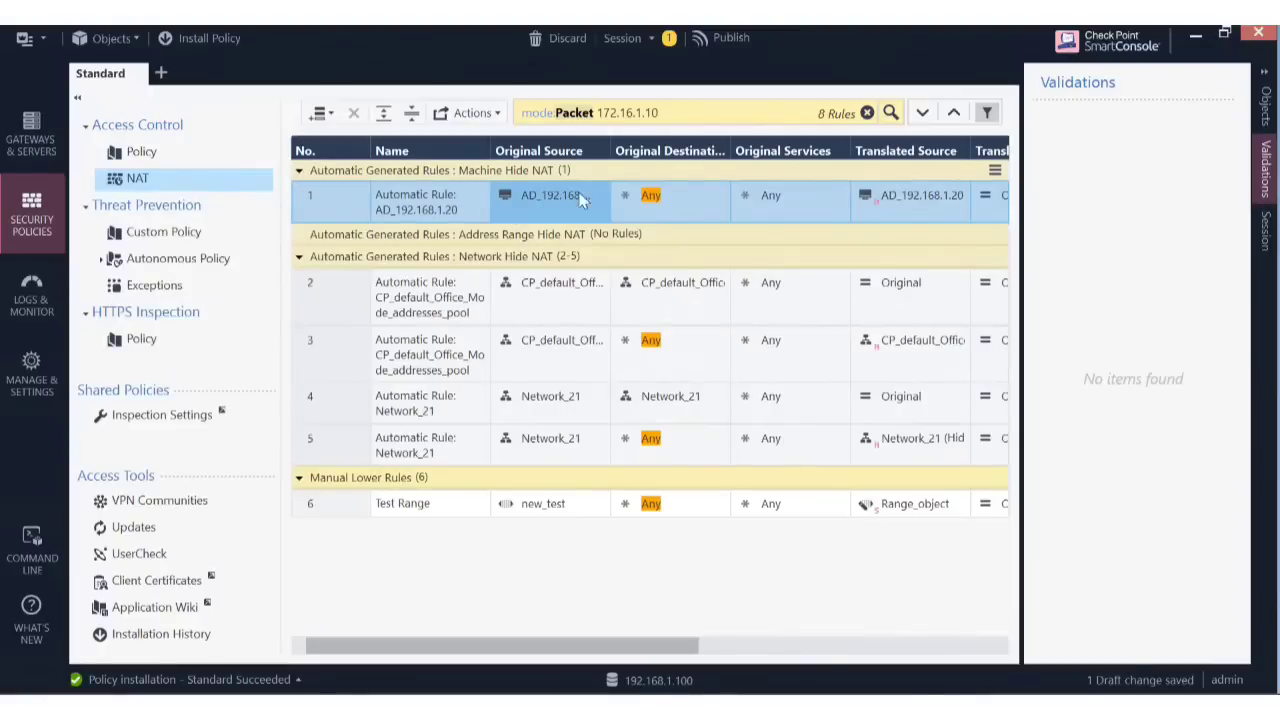
pyautogui.click(905, 194)
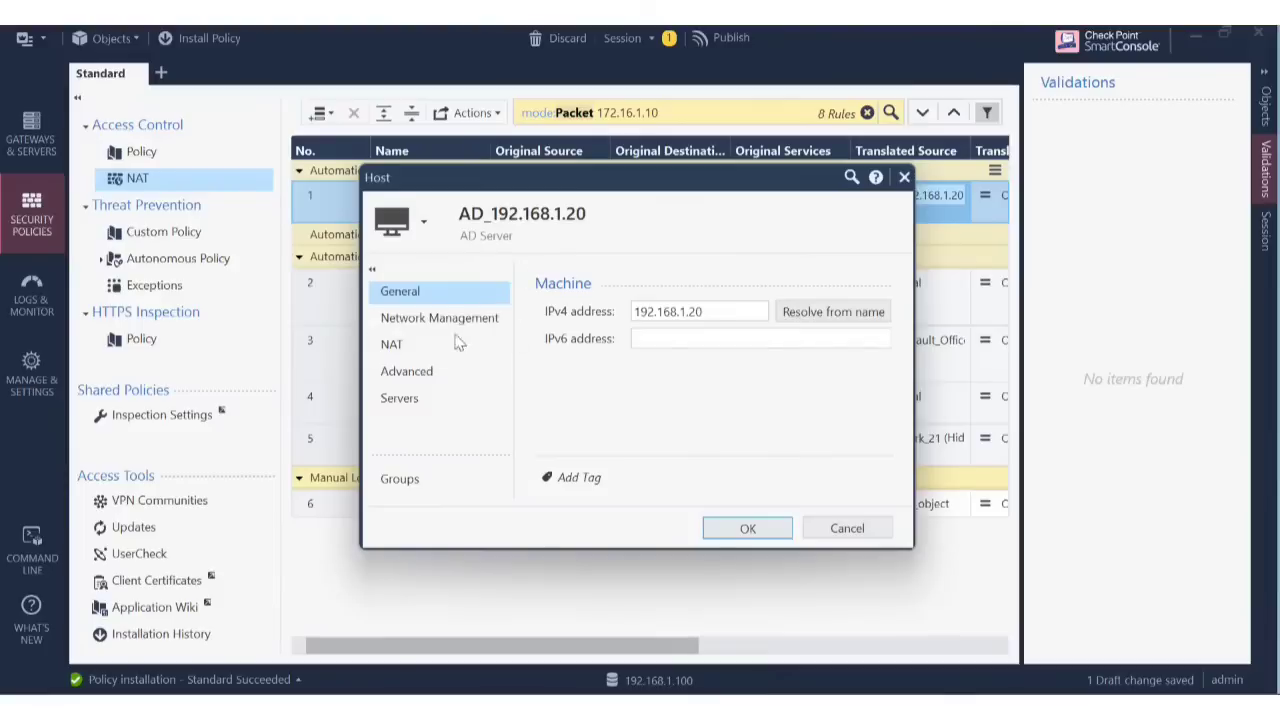
pyautogui.click(417, 350)
pyautogui.click(551, 309)
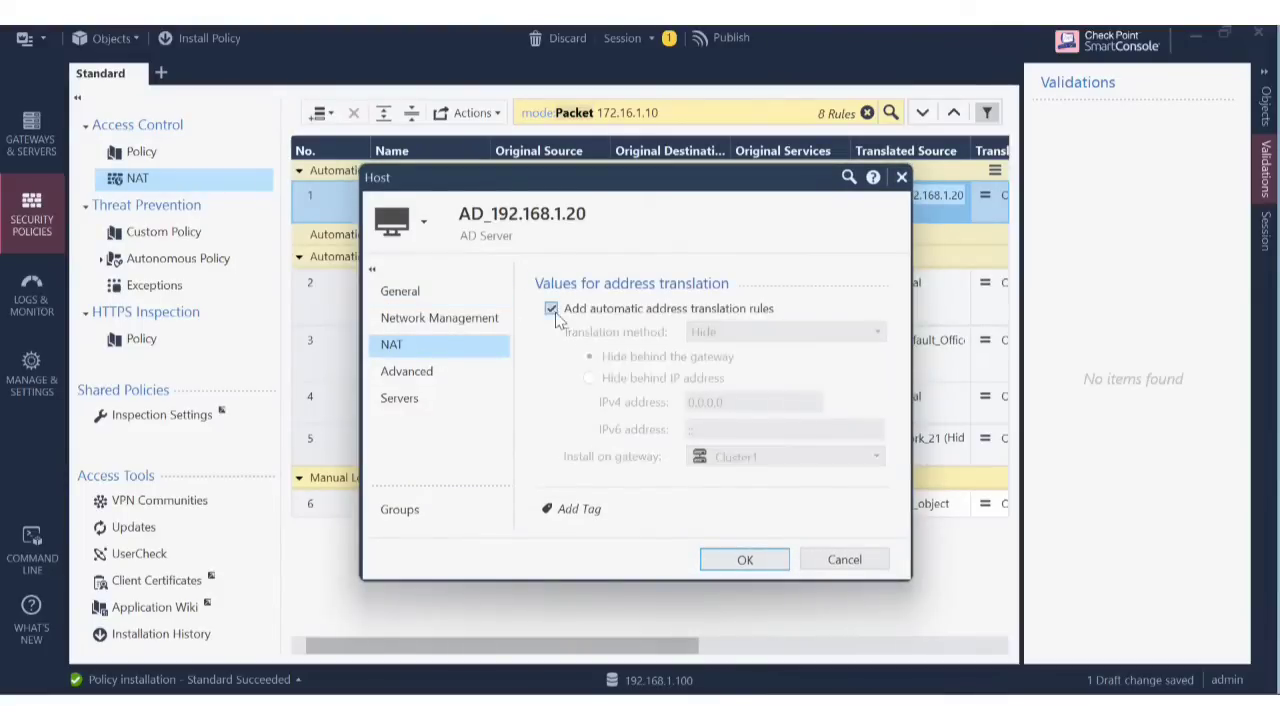
pyautogui.click(775, 561)
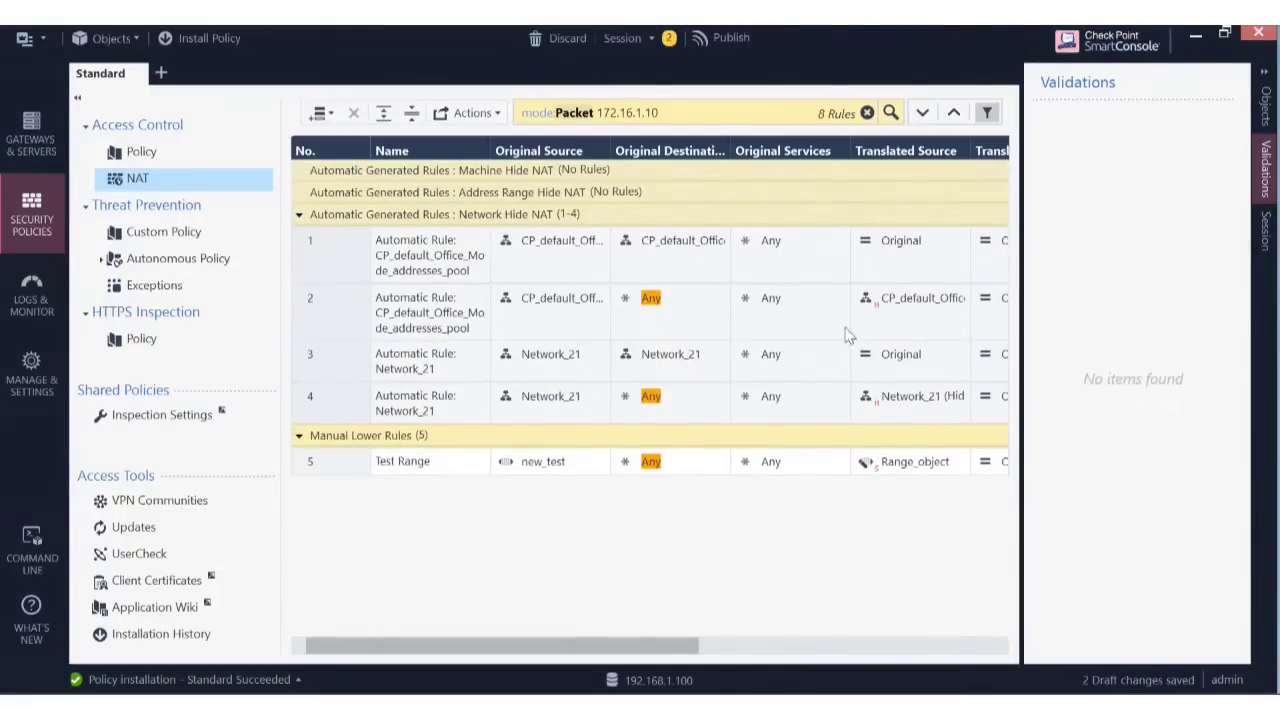
# Disable automatic address translation on the Office Mode pool from rule 2.
pyautogui.click(919, 300)
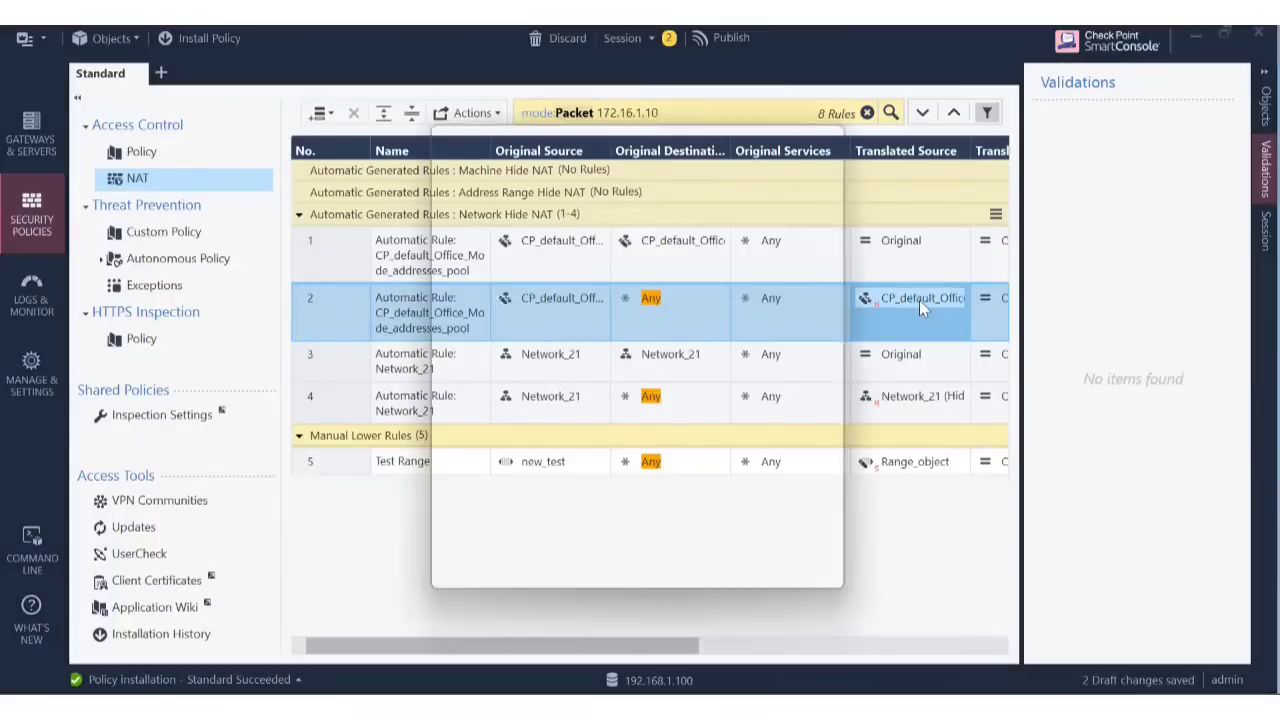
pyautogui.click(484, 288)
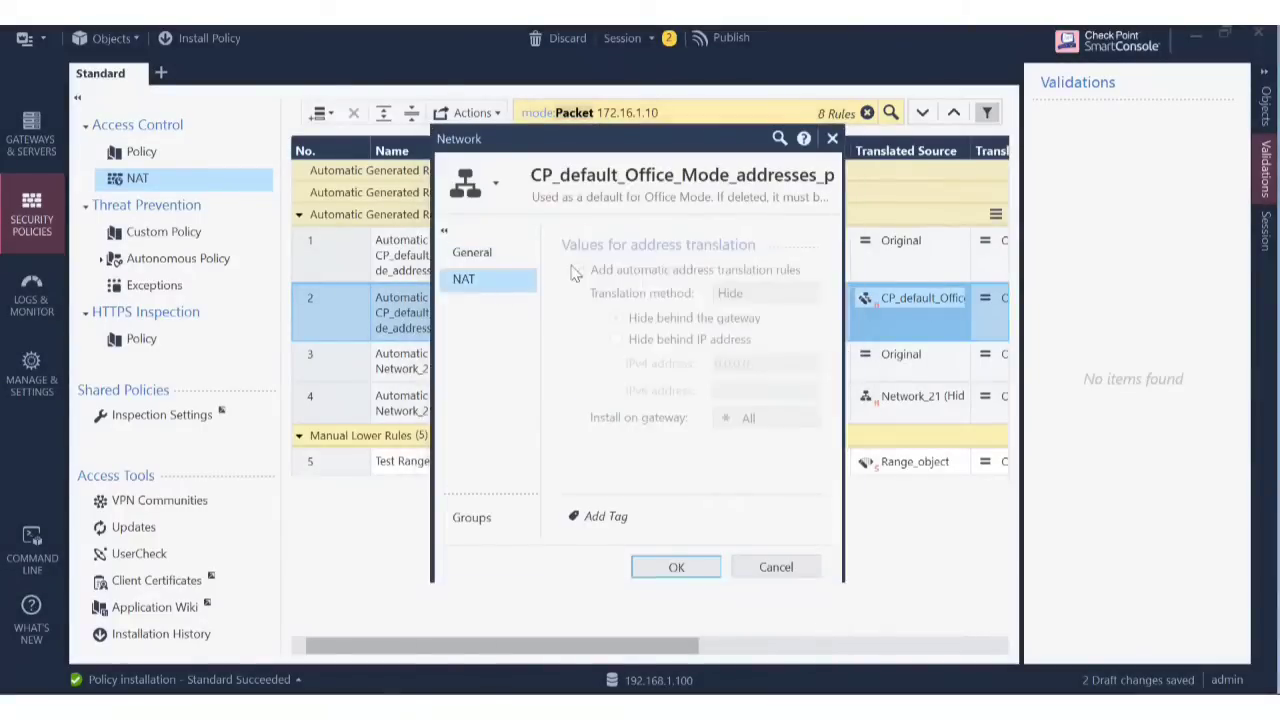
pyautogui.click(578, 270)
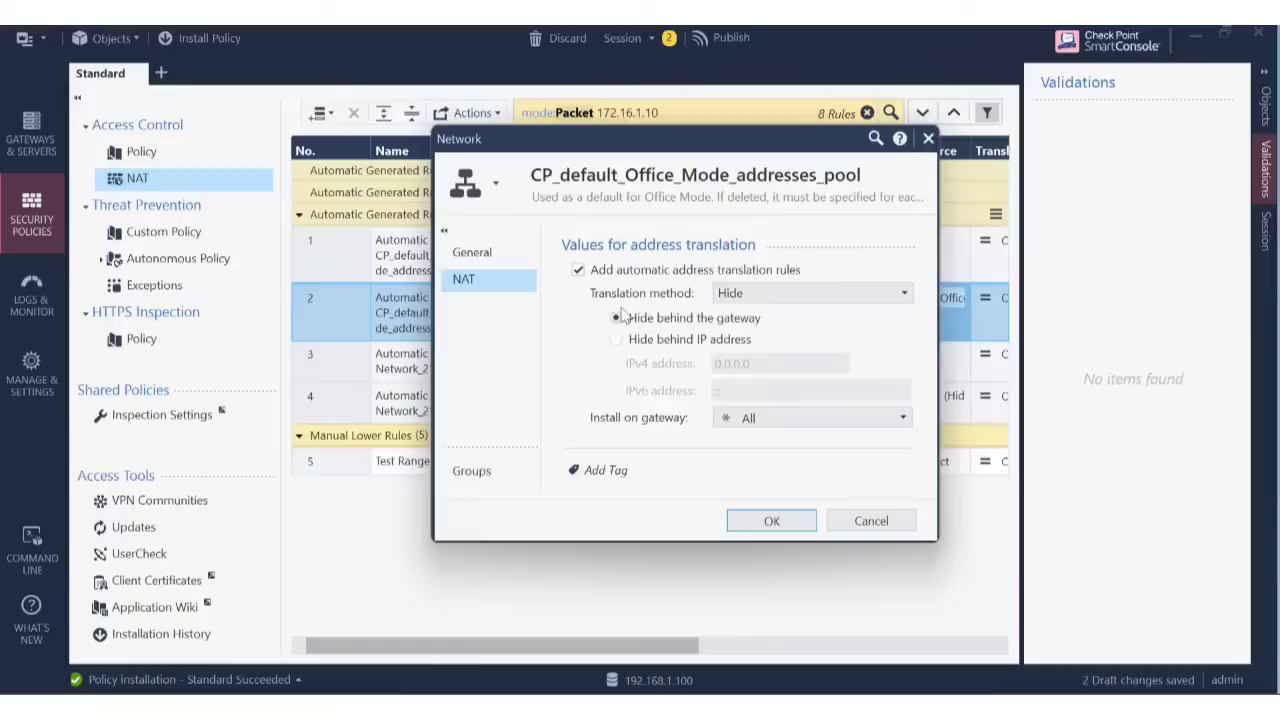
pyautogui.click(578, 270)
pyautogui.click(774, 520)
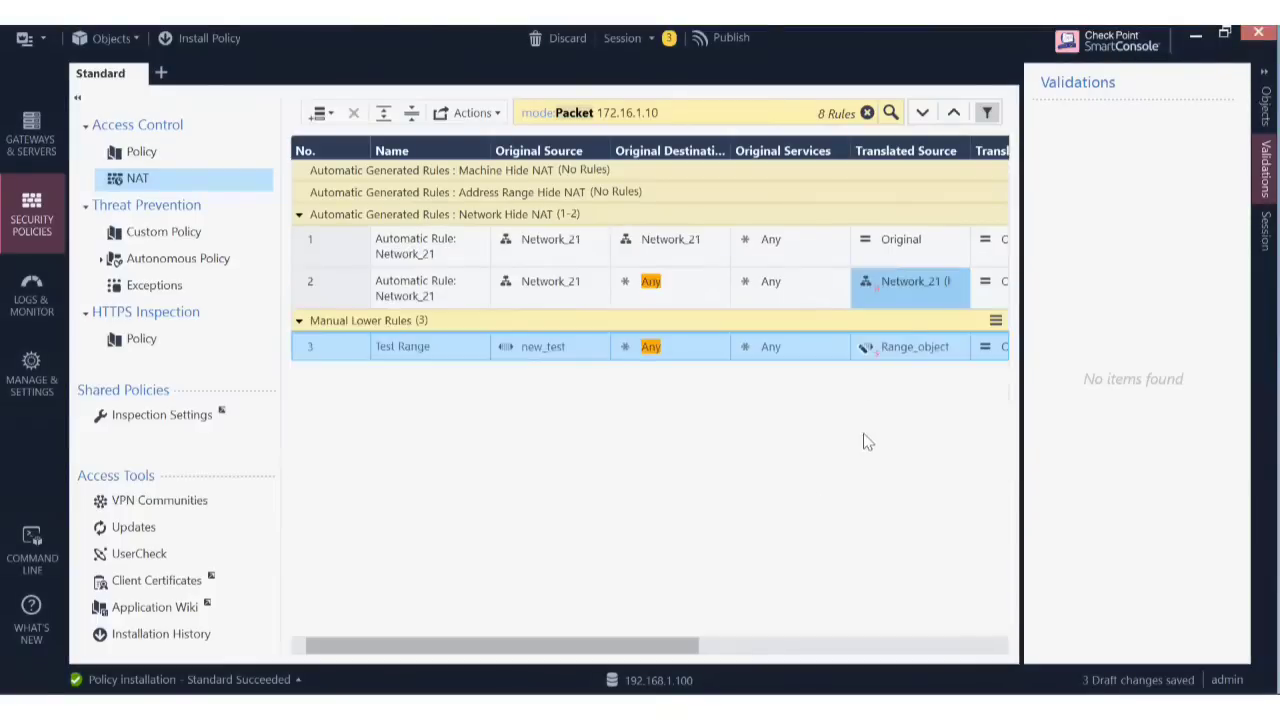
# Disable automatic hide translation on Network_21, leaving only the Test Range rule.
pyautogui.doubleClick(877, 283)
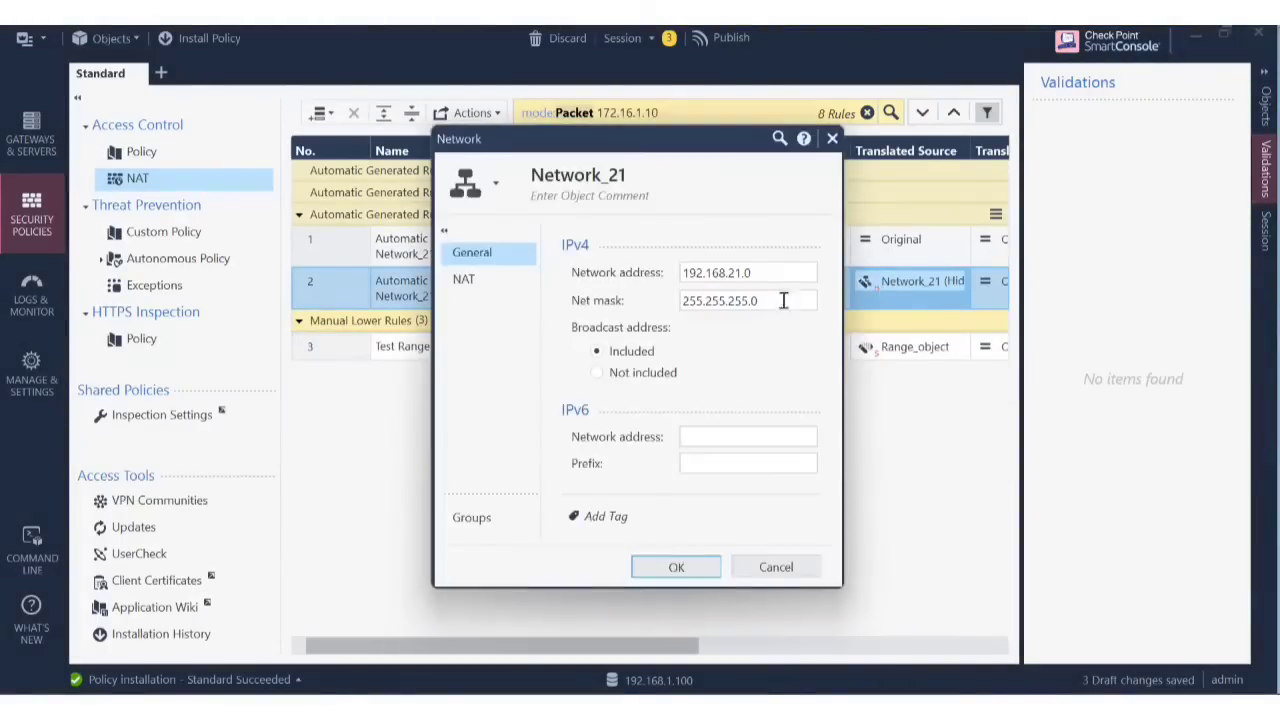
pyautogui.click(497, 285)
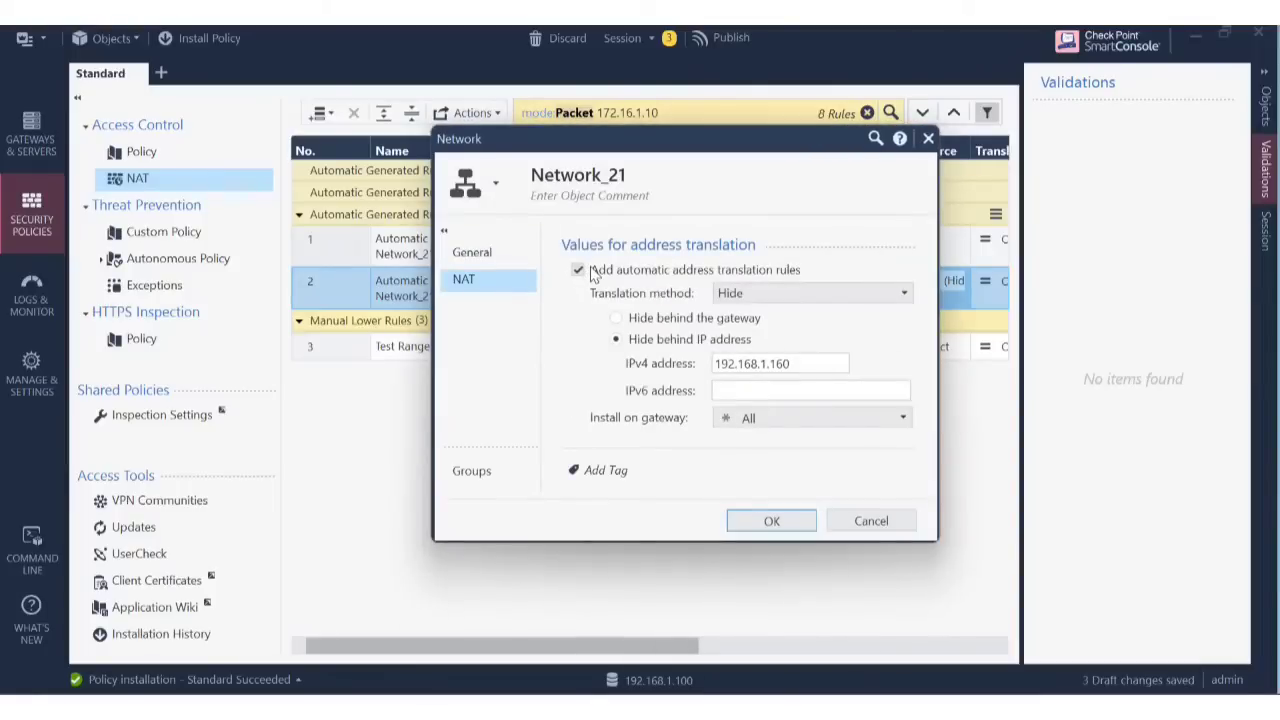
pyautogui.click(591, 273)
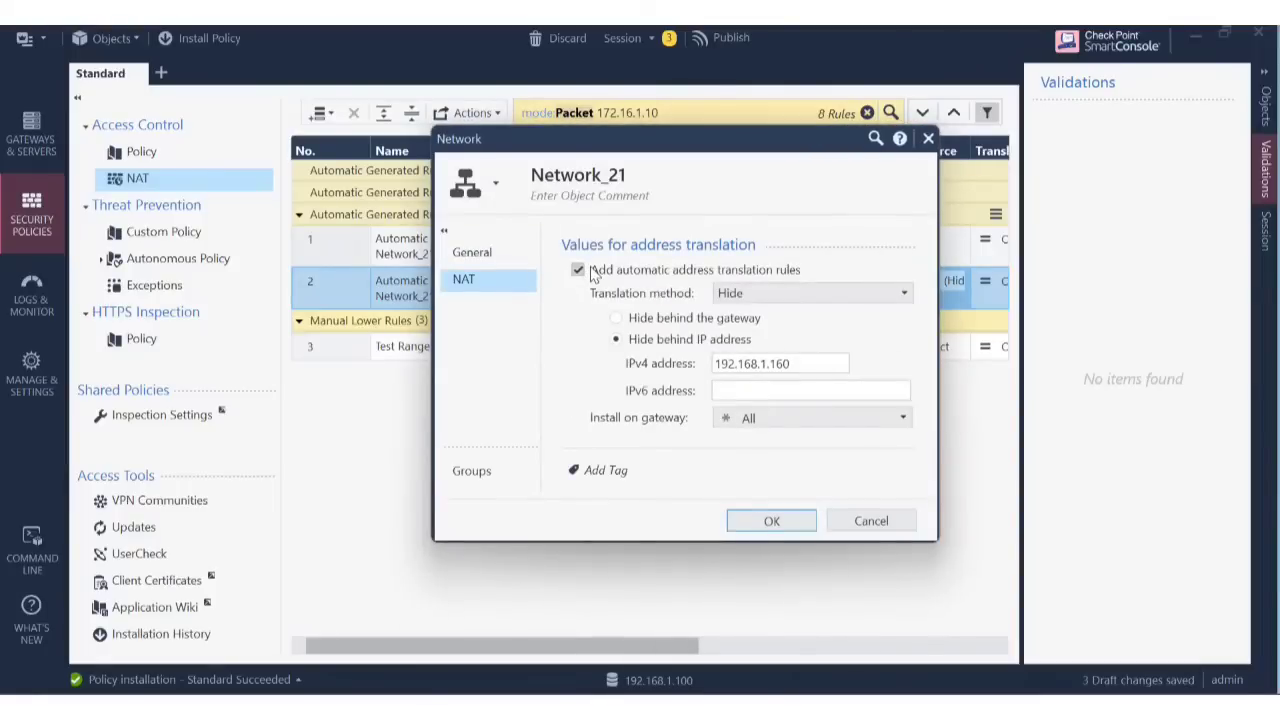
pyautogui.click(783, 510)
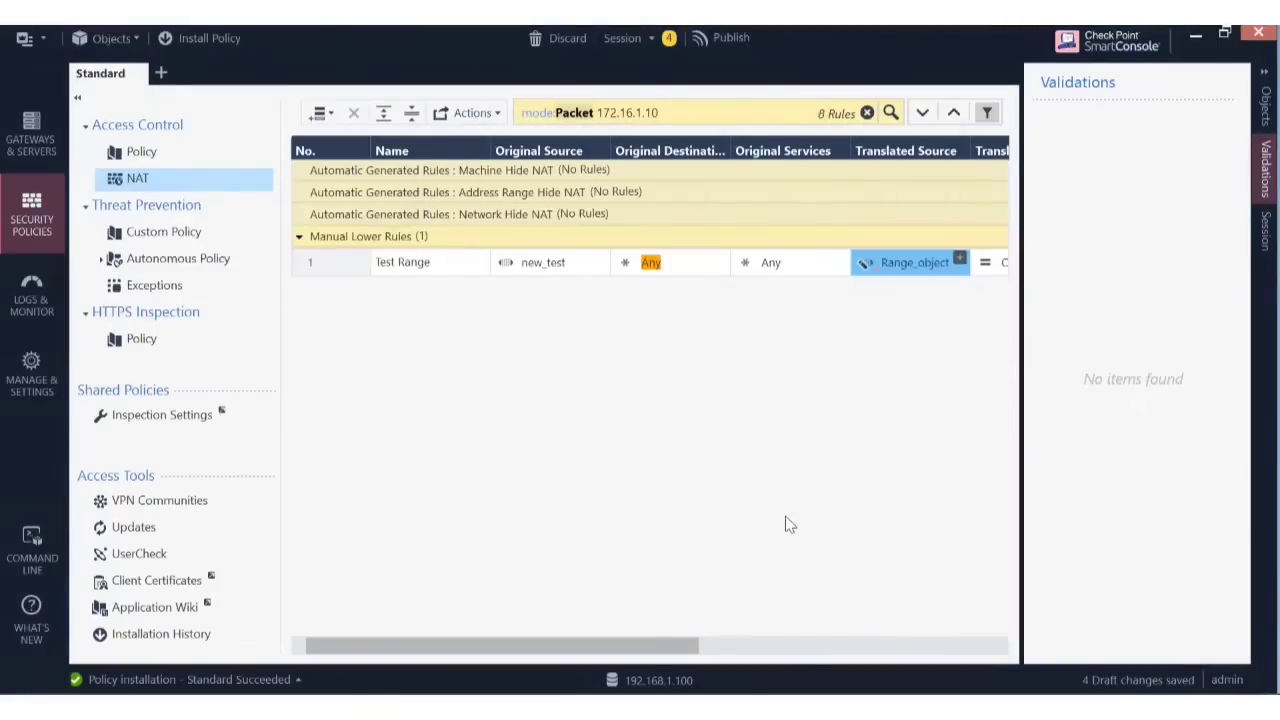
pyautogui.moveTo(547, 642); pyautogui.dragTo(545, 700)
# Publish the four draft changes and install the Standard policy on Cluster1.
pyautogui.click(722, 40)
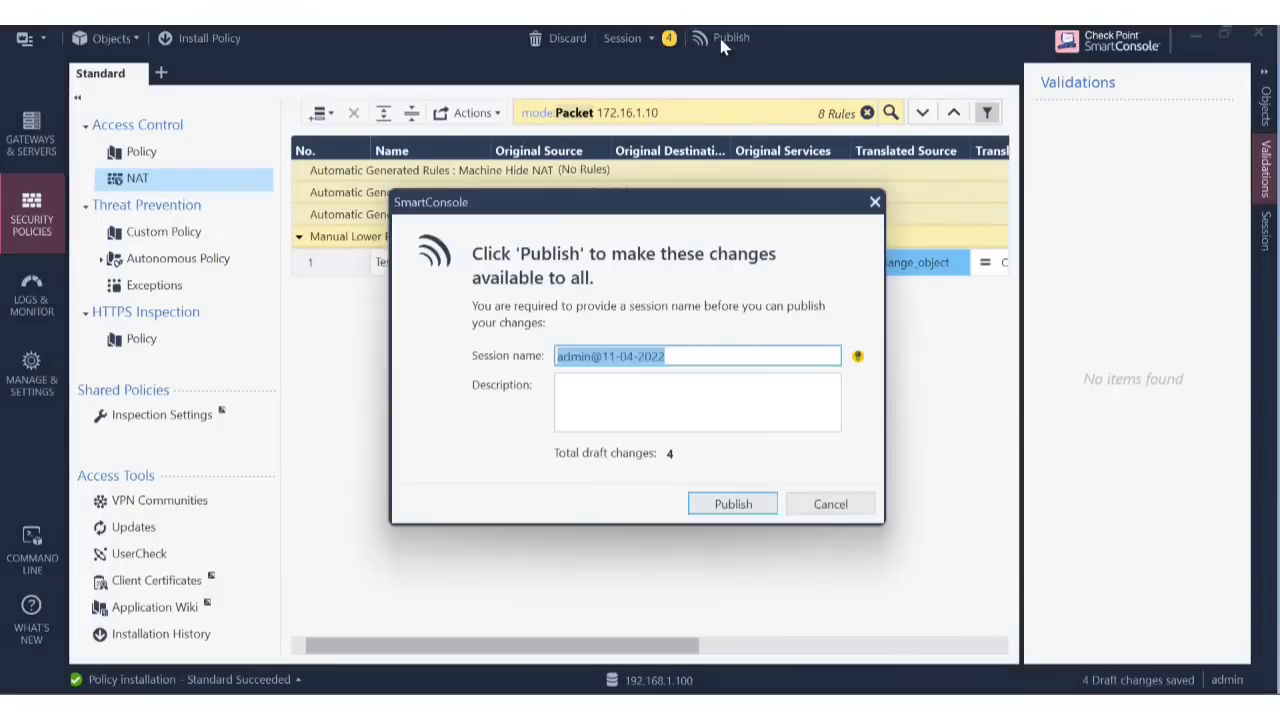
pyautogui.click(740, 505)
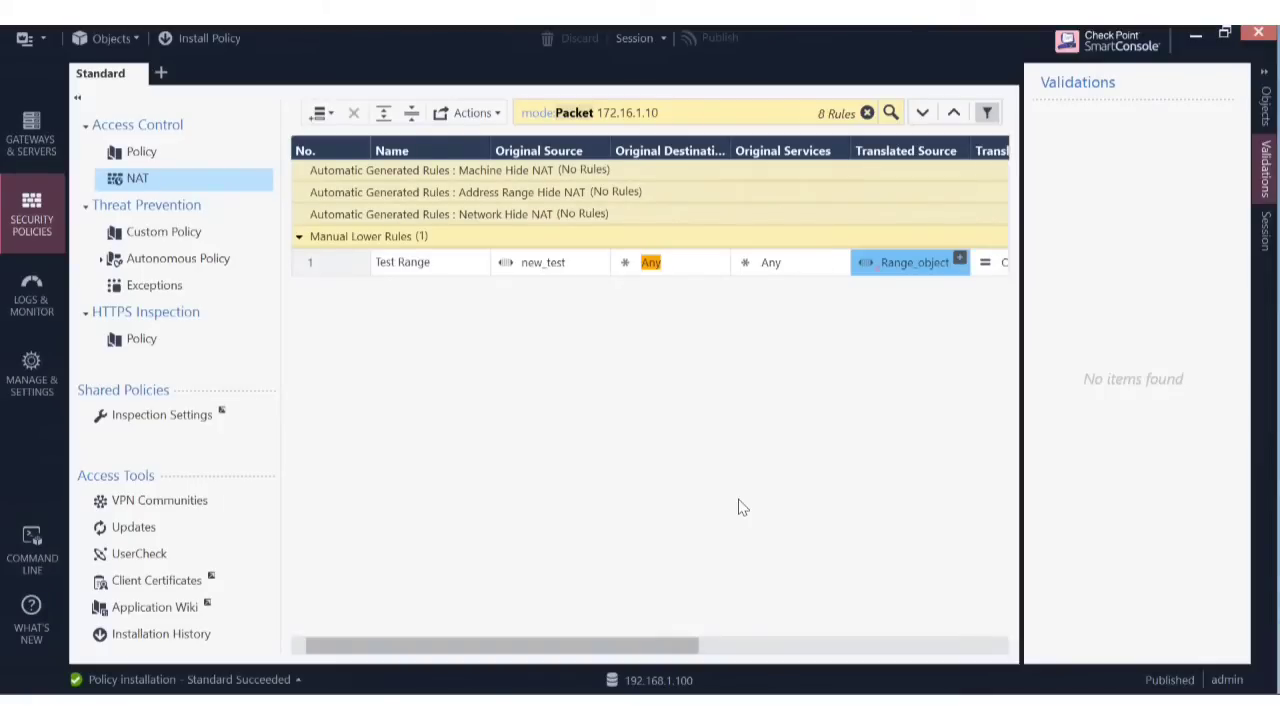
pyautogui.click(216, 40)
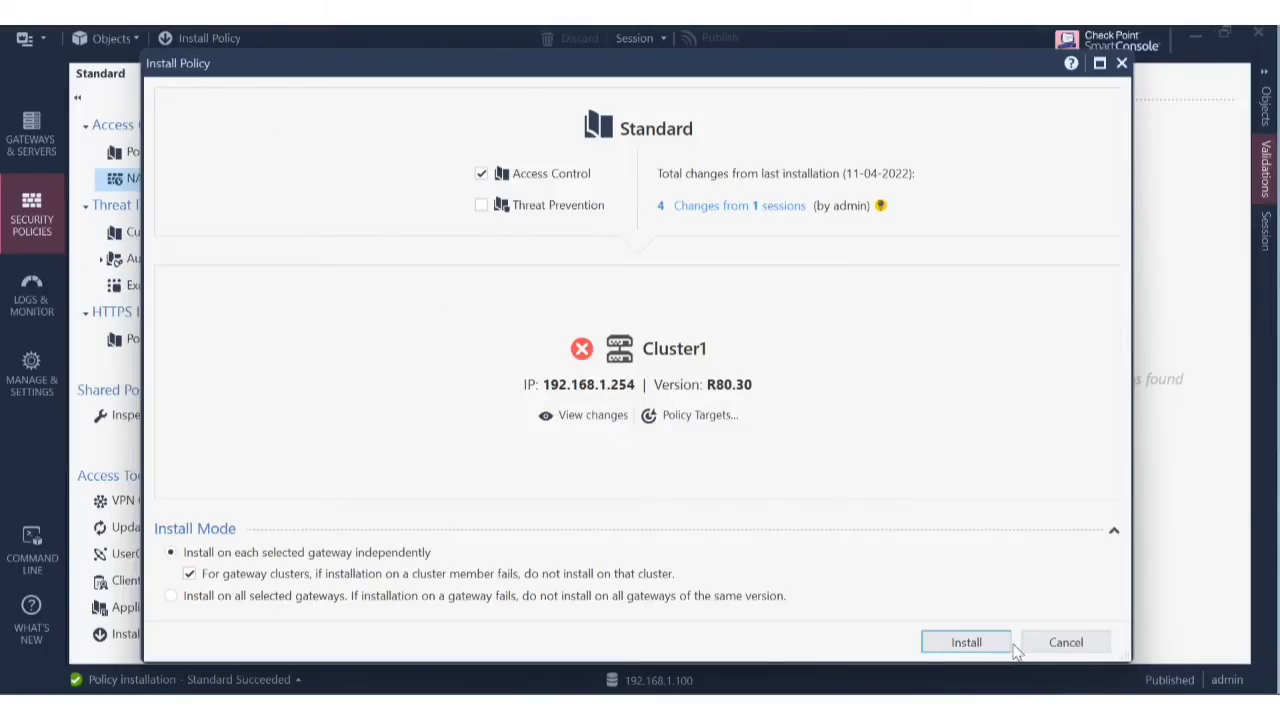
pyautogui.click(966, 642)
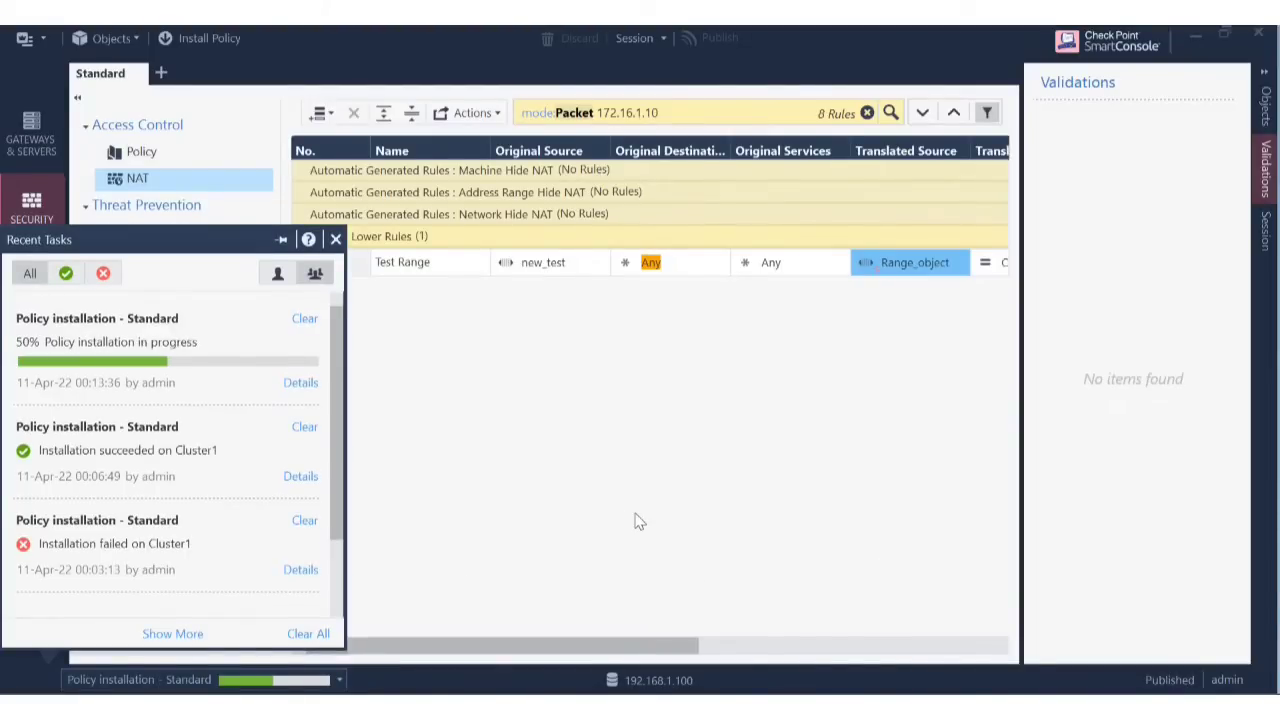
pyautogui.click(639, 521)
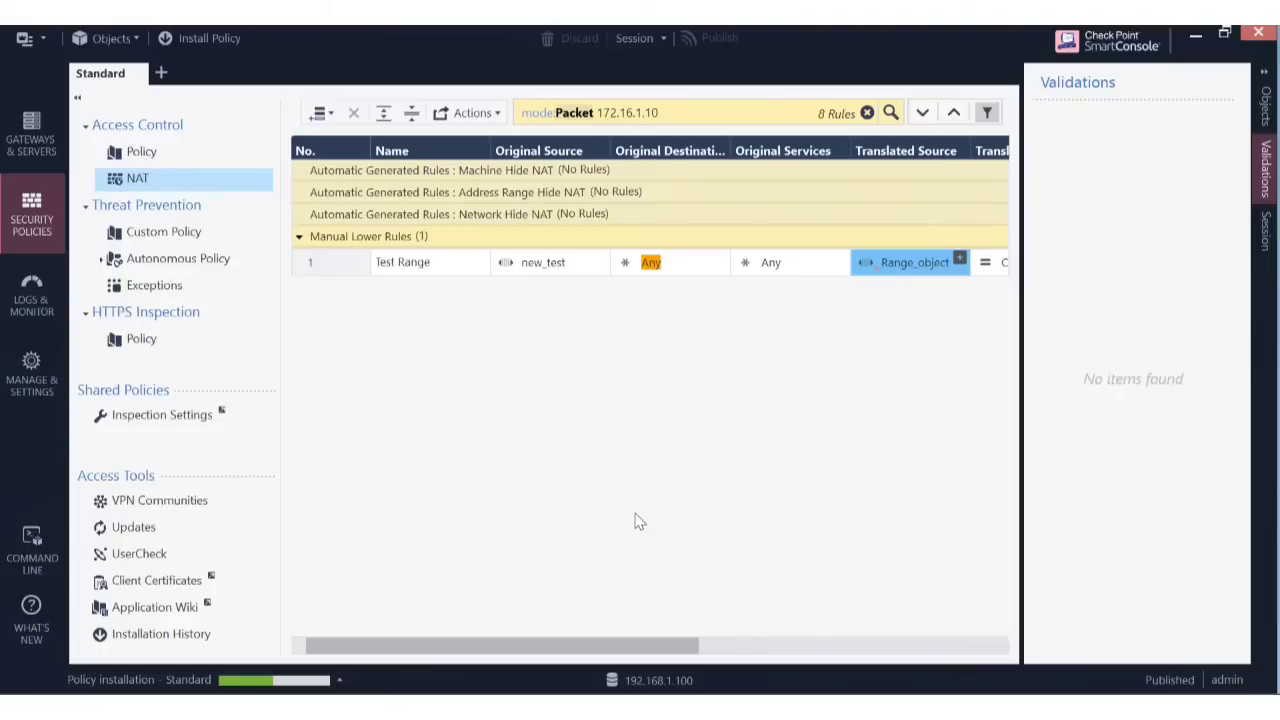
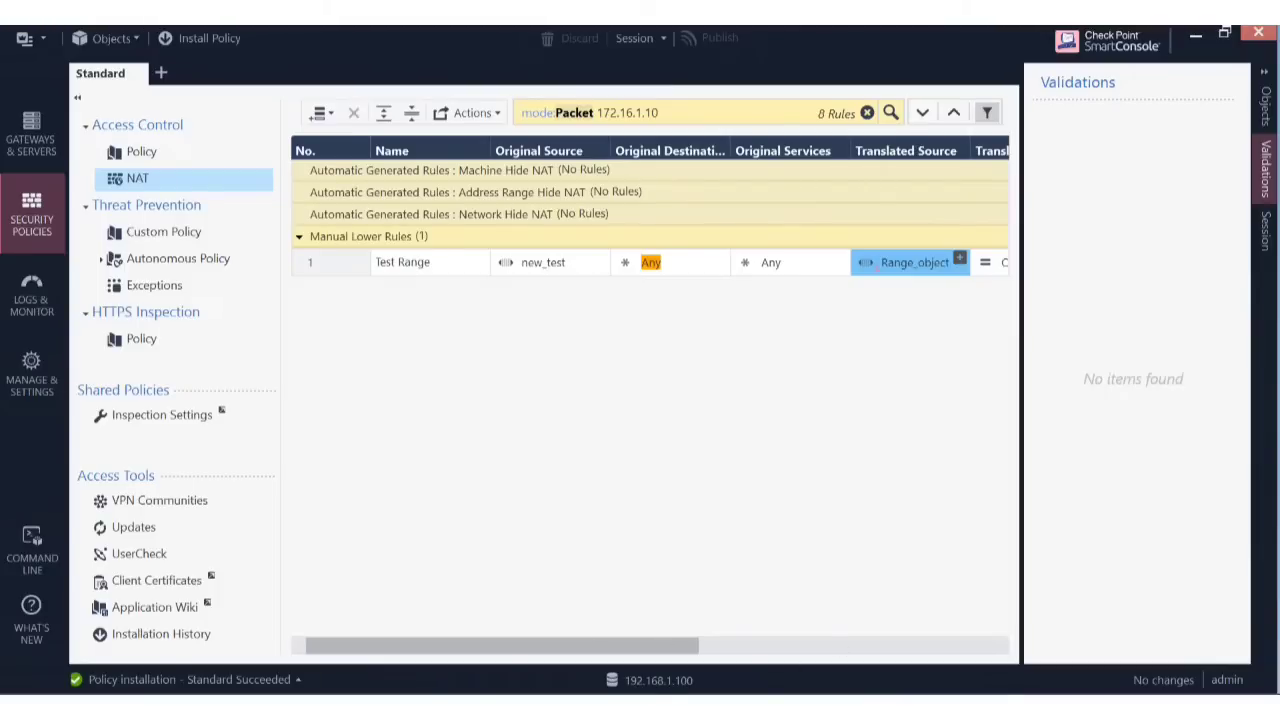
# Rerun ping 8.8.8.8 in the Windows Server 2008 VM's command prompt, then return to SmartConsole.
pyautogui.click(325, 610)
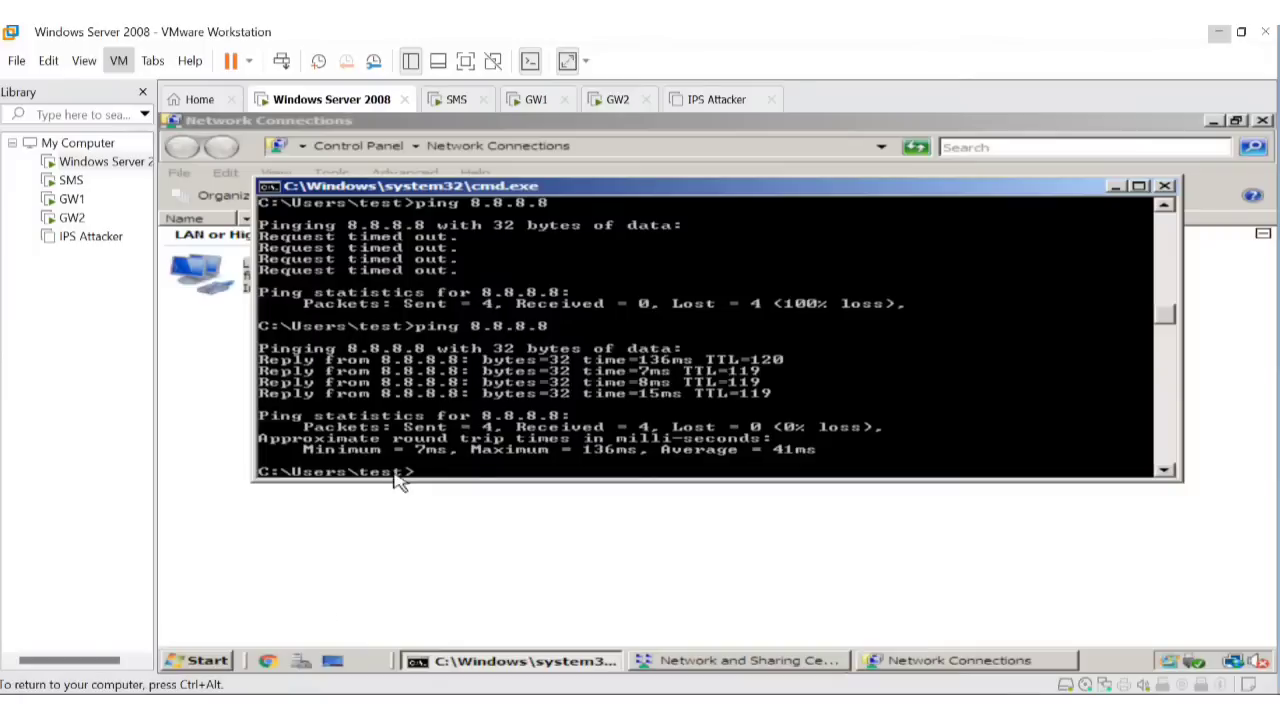
pyautogui.press('Up')
pyautogui.press('Return')
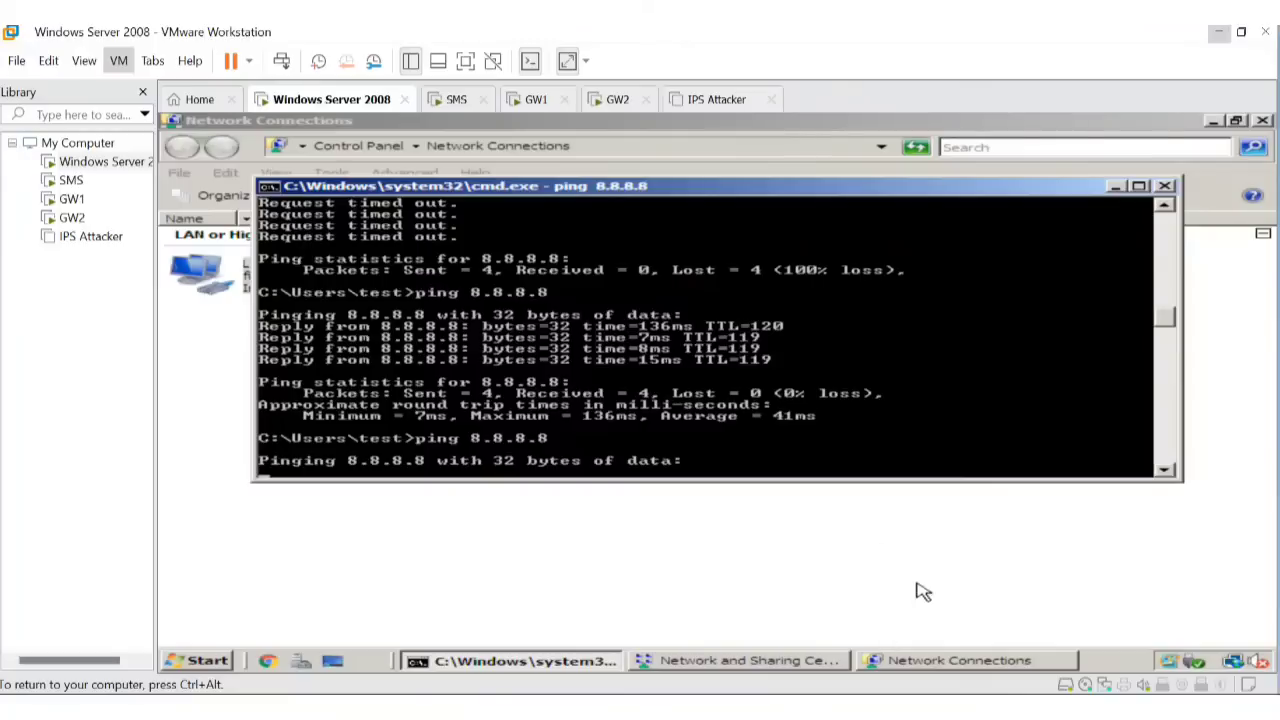
pyautogui.moveTo(860, 708)
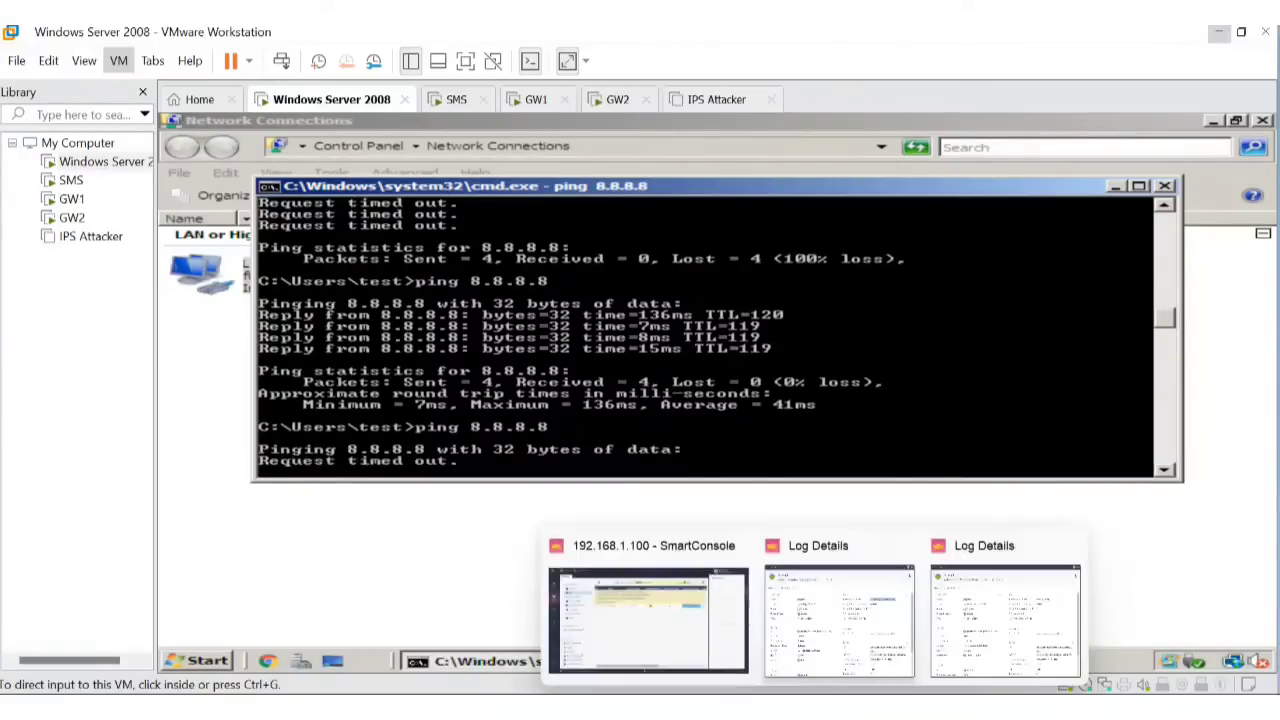
pyautogui.click(643, 660)
pyautogui.click(643, 660)
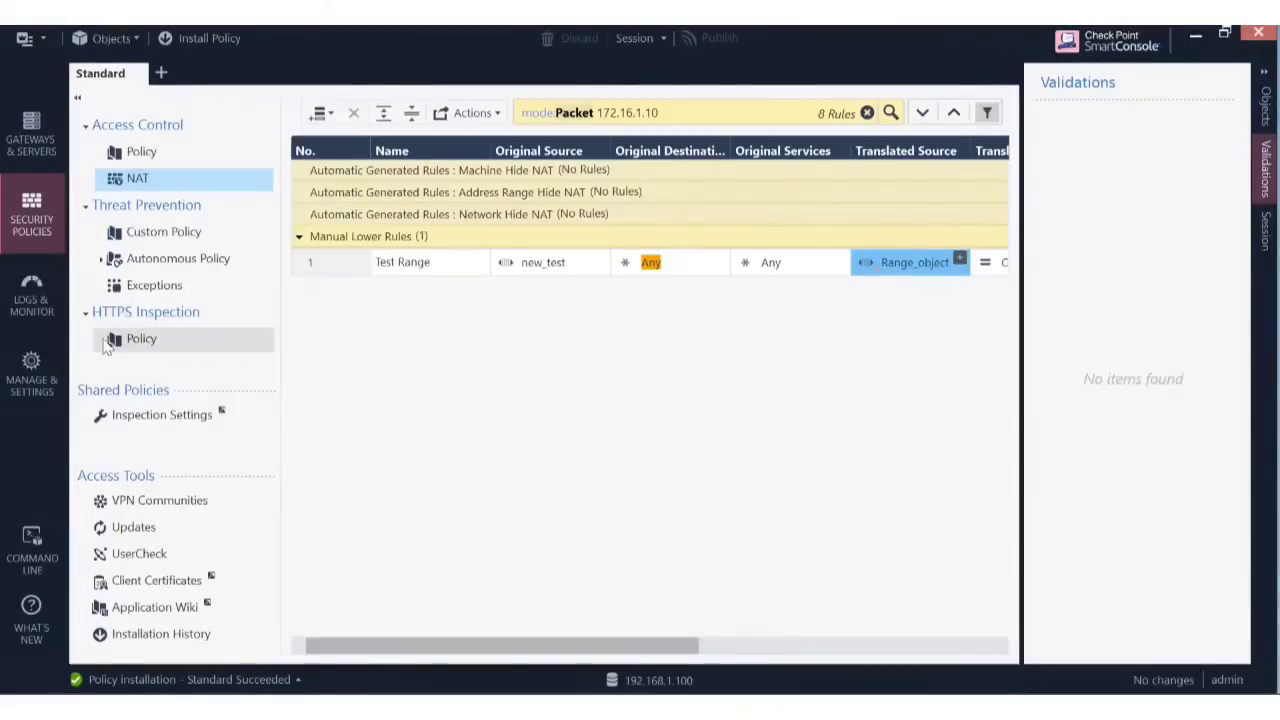
pyautogui.click(42, 331)
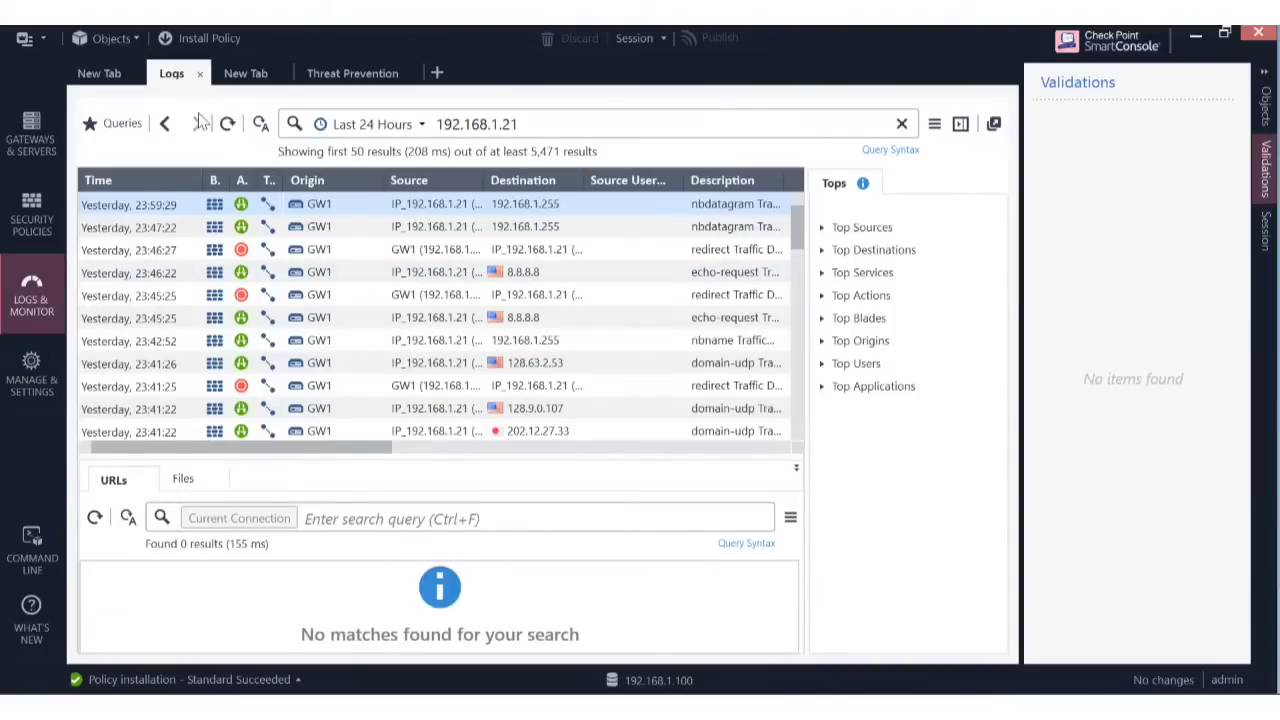
pyautogui.click(227, 124)
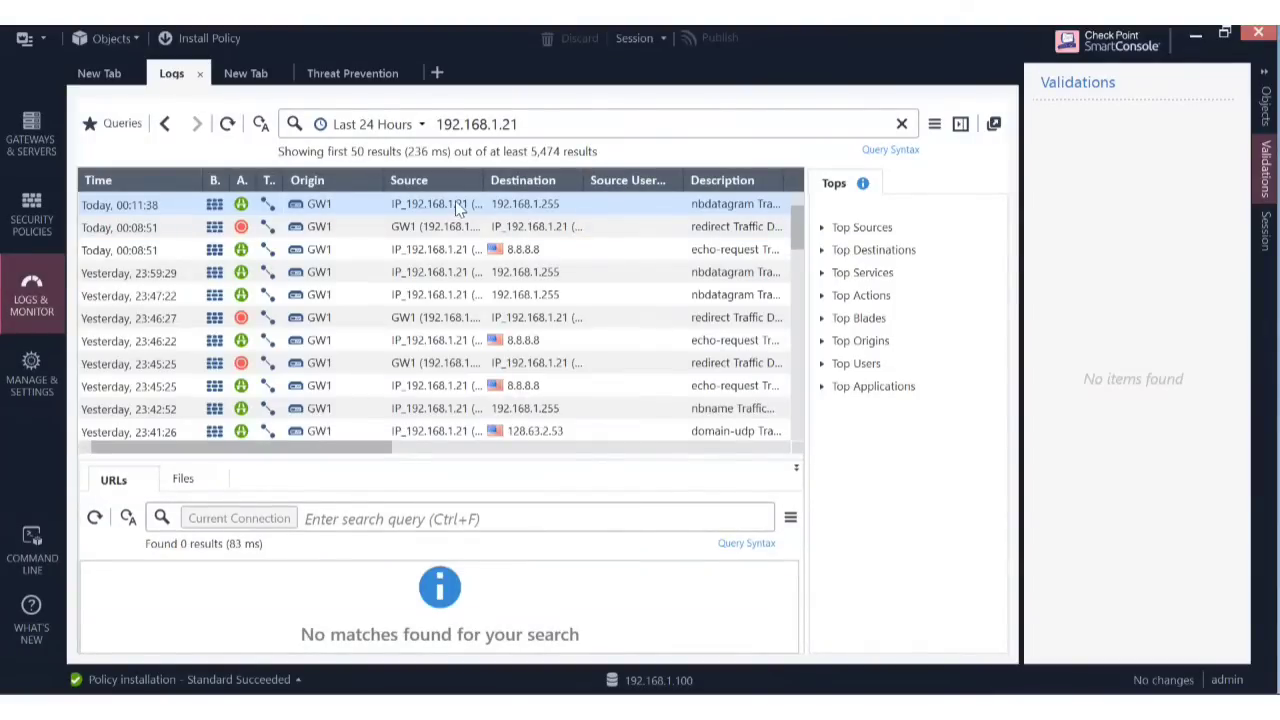
pyautogui.doubleClick(460, 205)
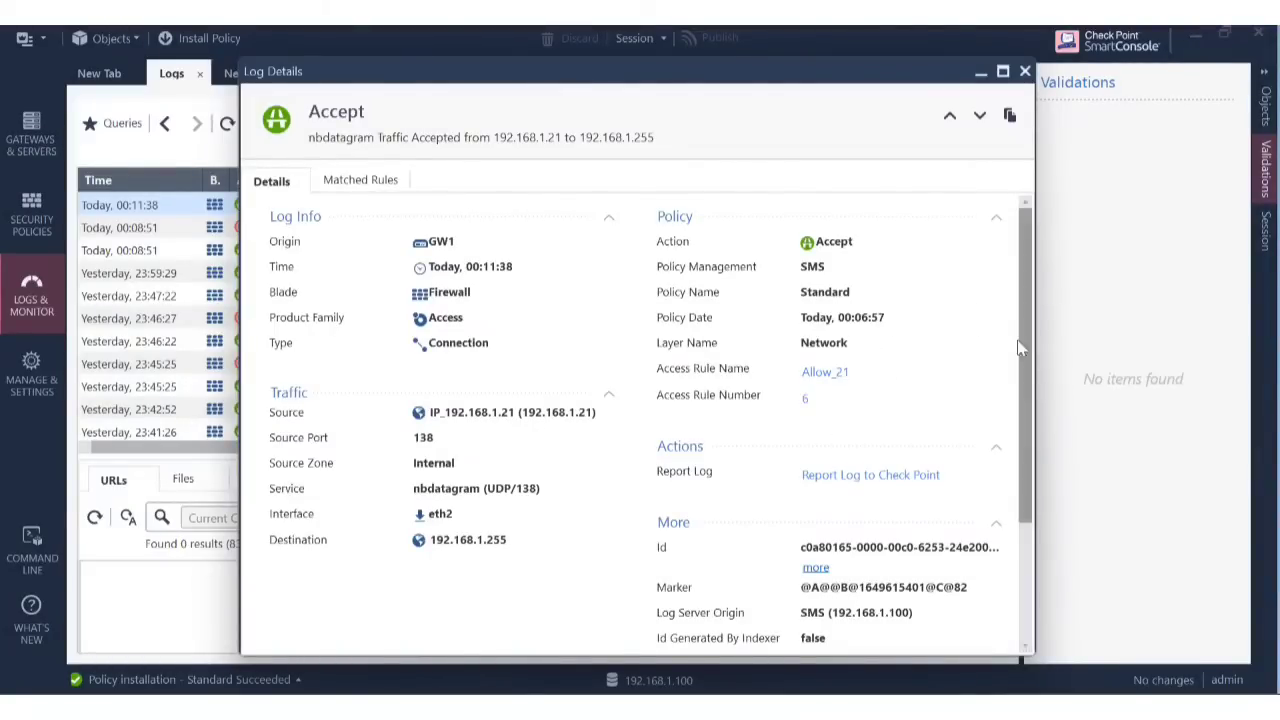
pyautogui.click(982, 73)
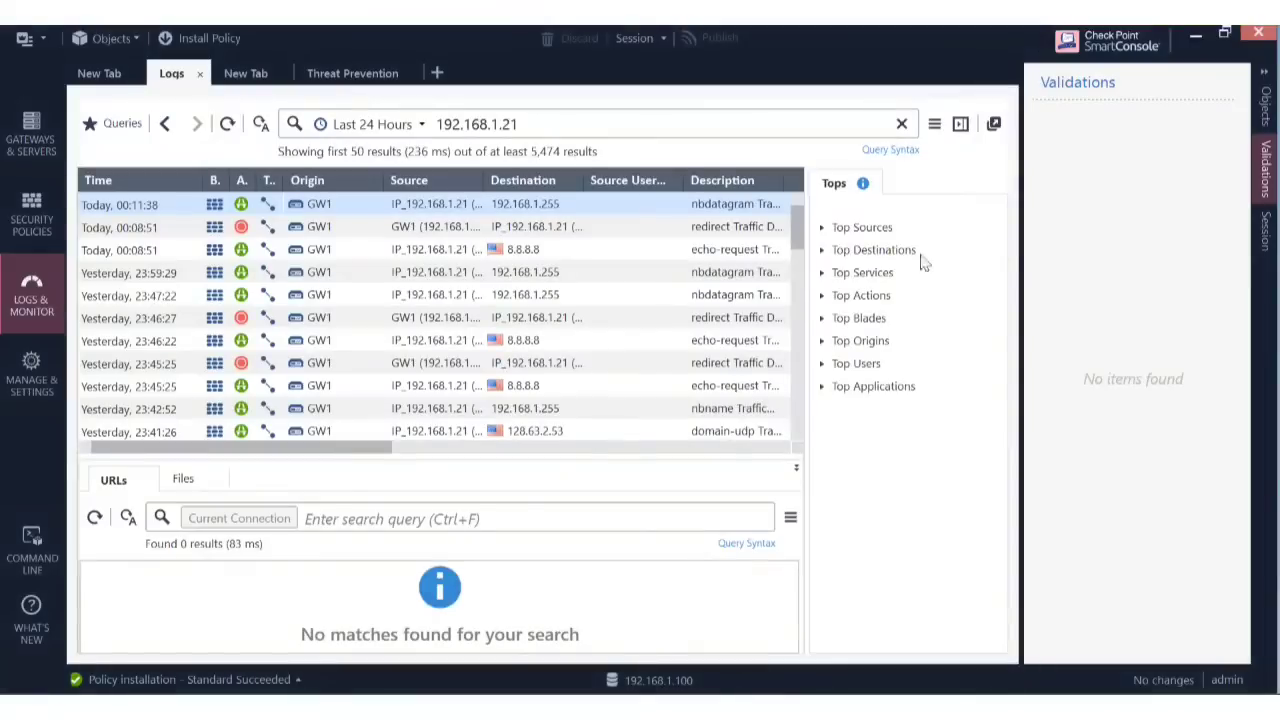
pyautogui.click(814, 709)
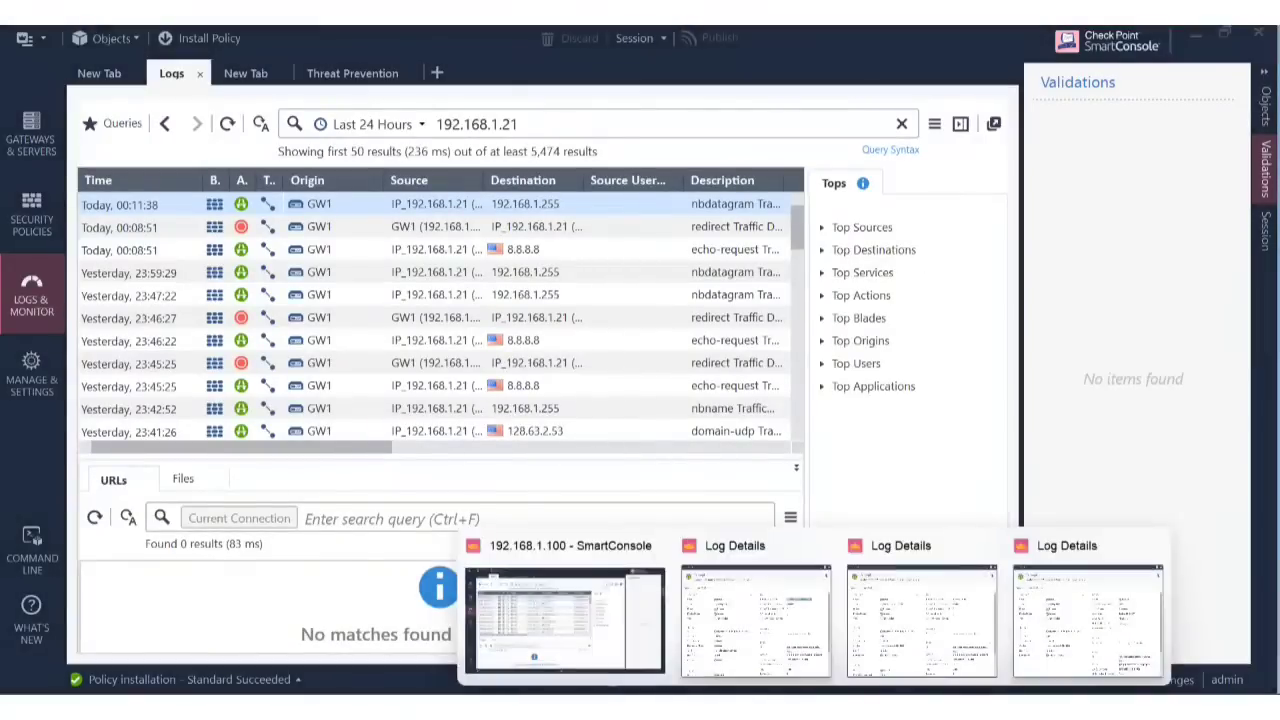
pyautogui.click(598, 660)
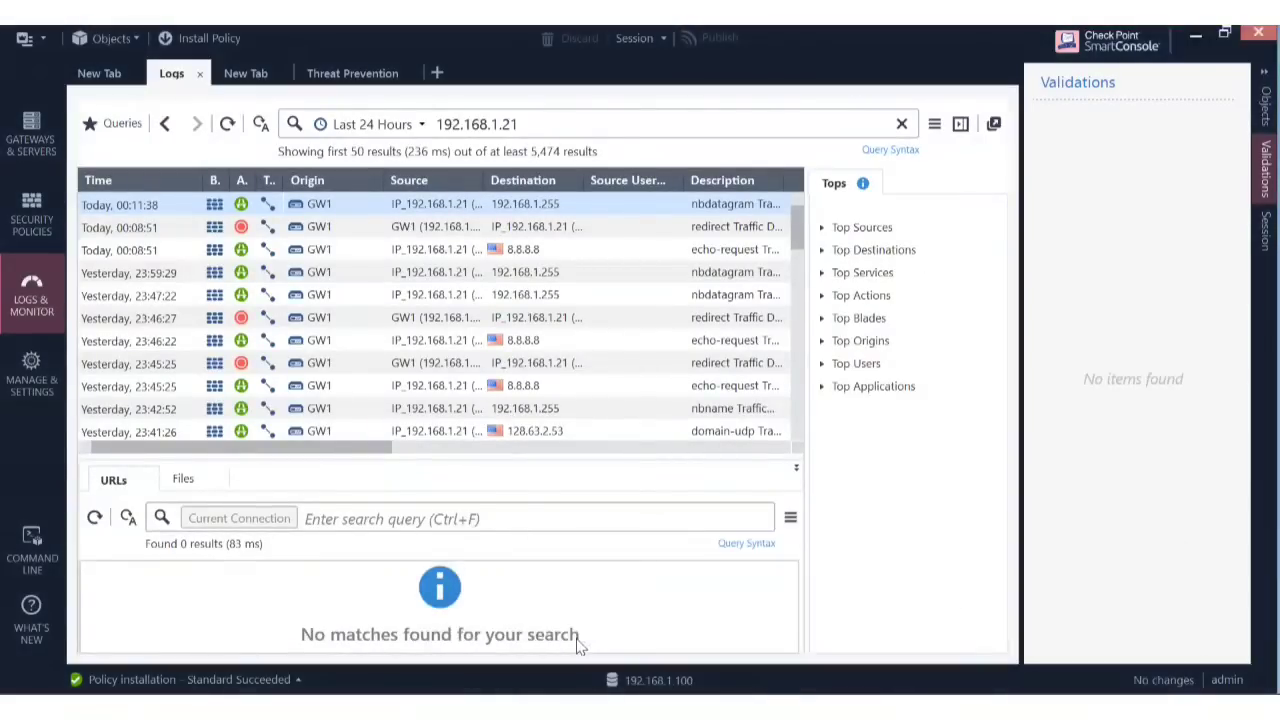
pyautogui.click(36, 215)
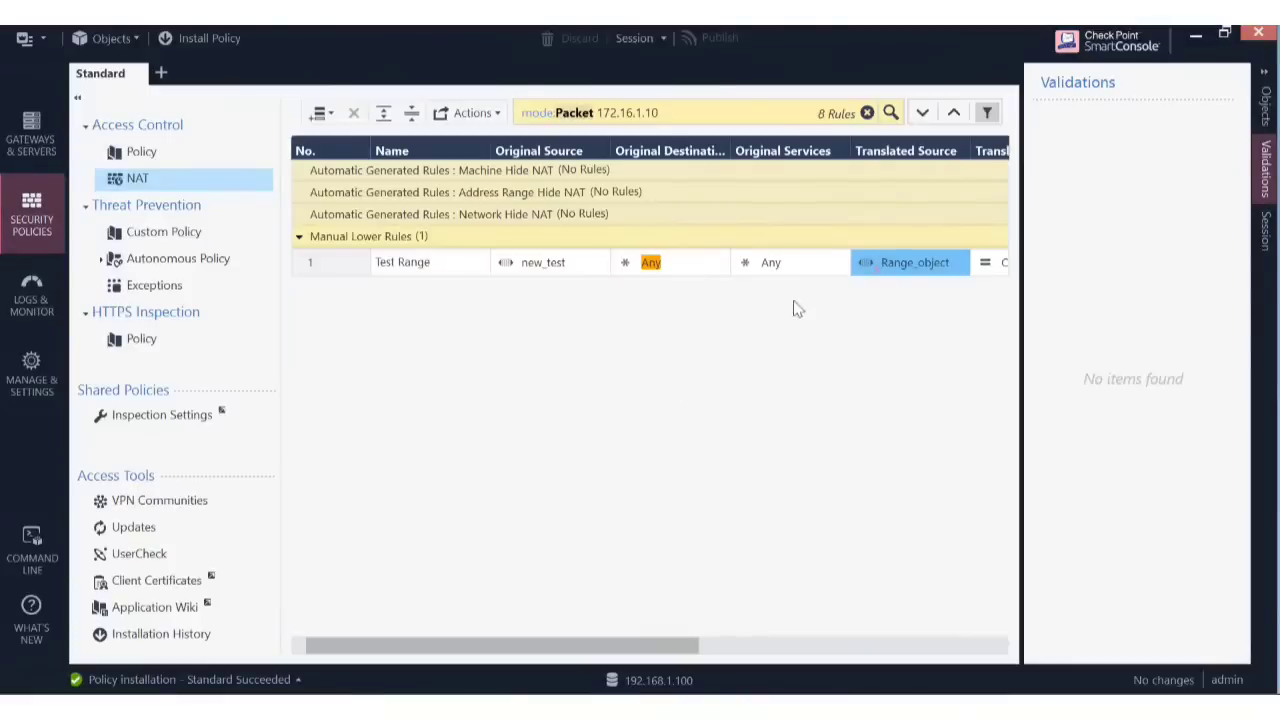
# Turn automatic address translation on for Range_object, save it, then turn it back off.
pyautogui.click(903, 268)
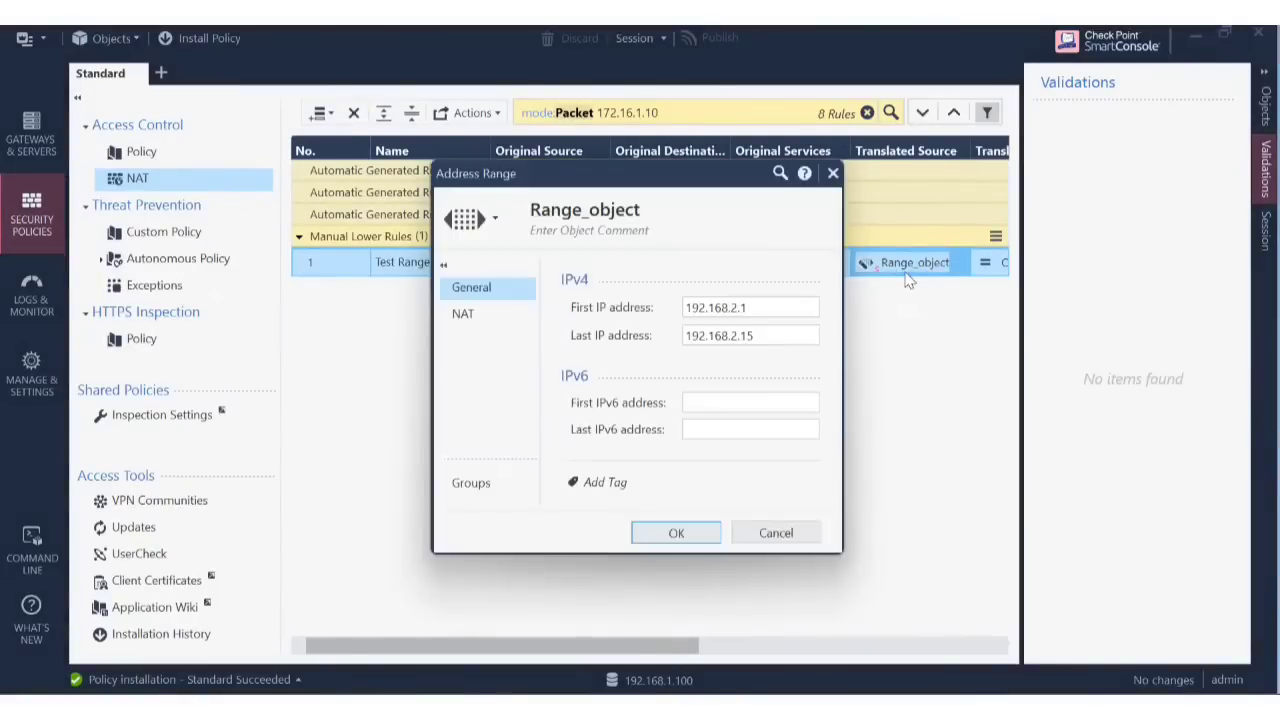
pyautogui.click(505, 317)
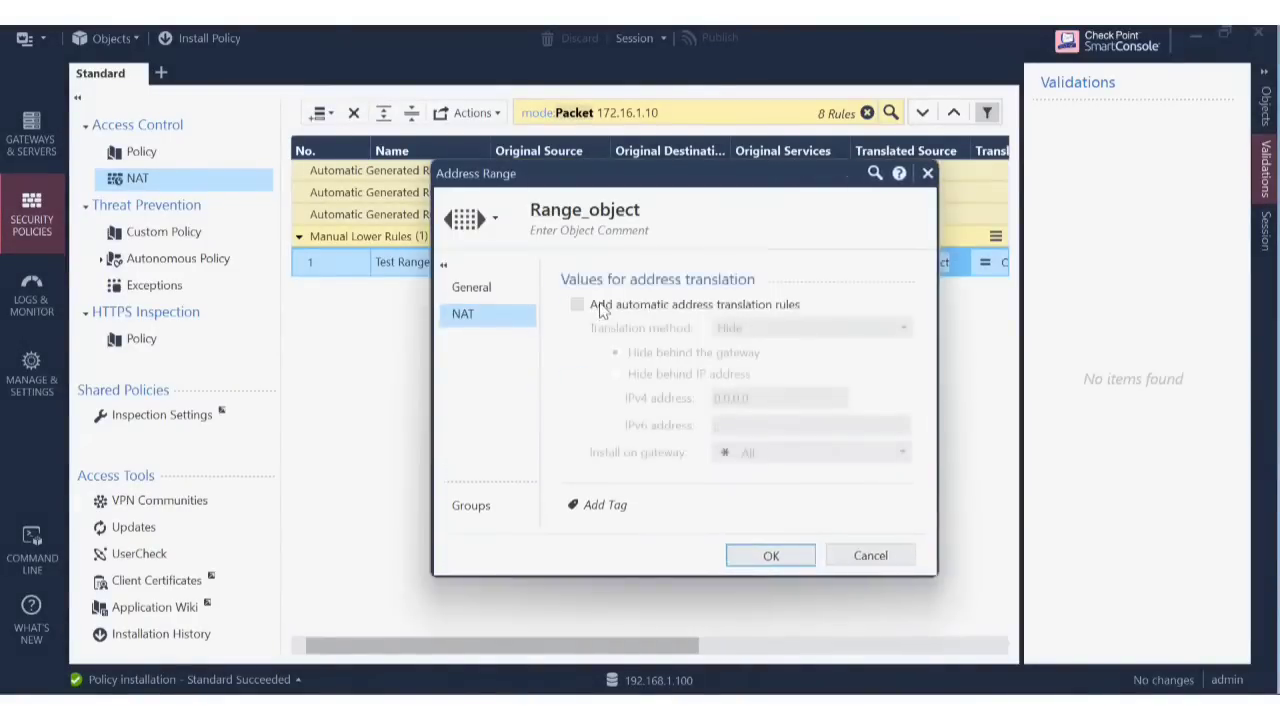
pyautogui.click(598, 304)
pyautogui.click(770, 557)
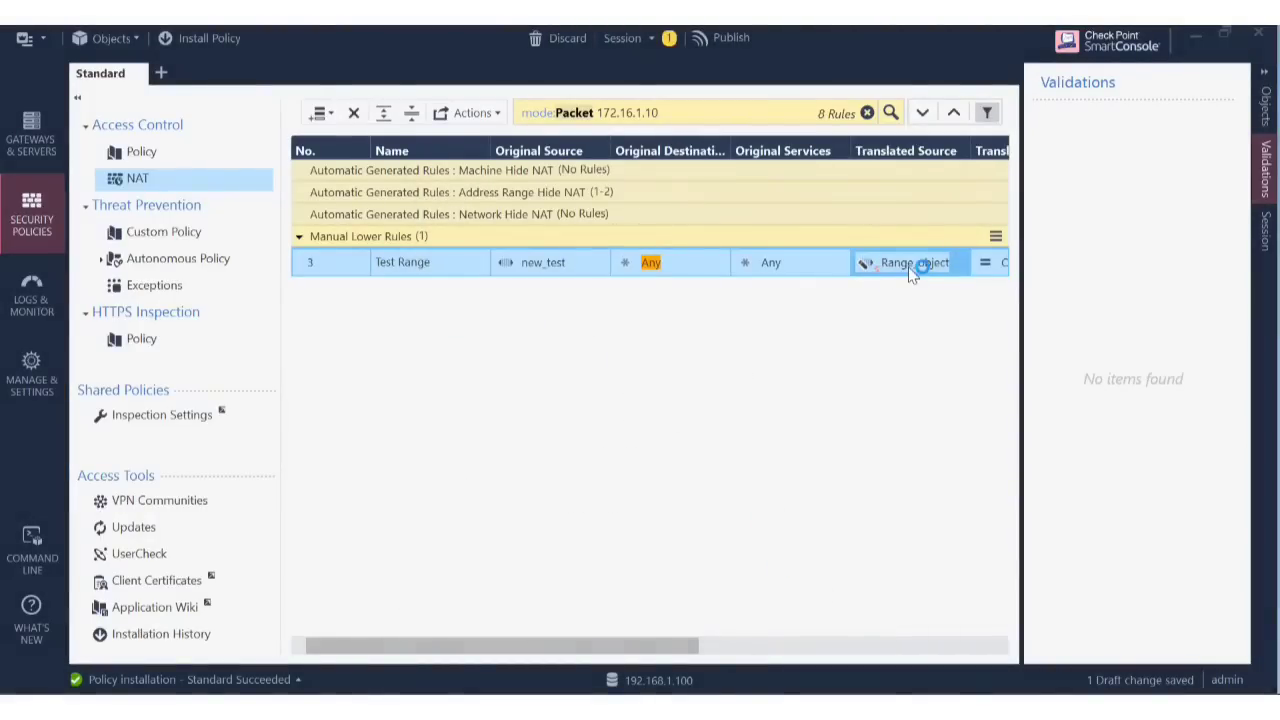
pyautogui.click(464, 320)
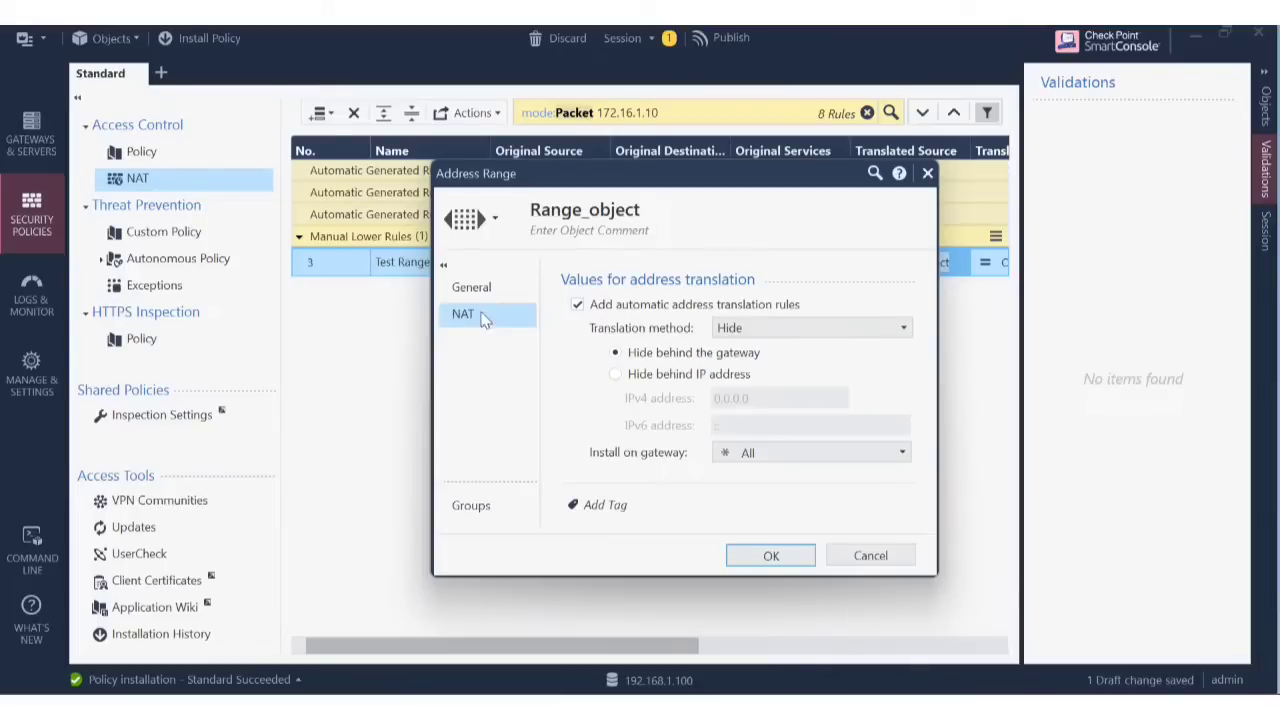
pyautogui.click(655, 305)
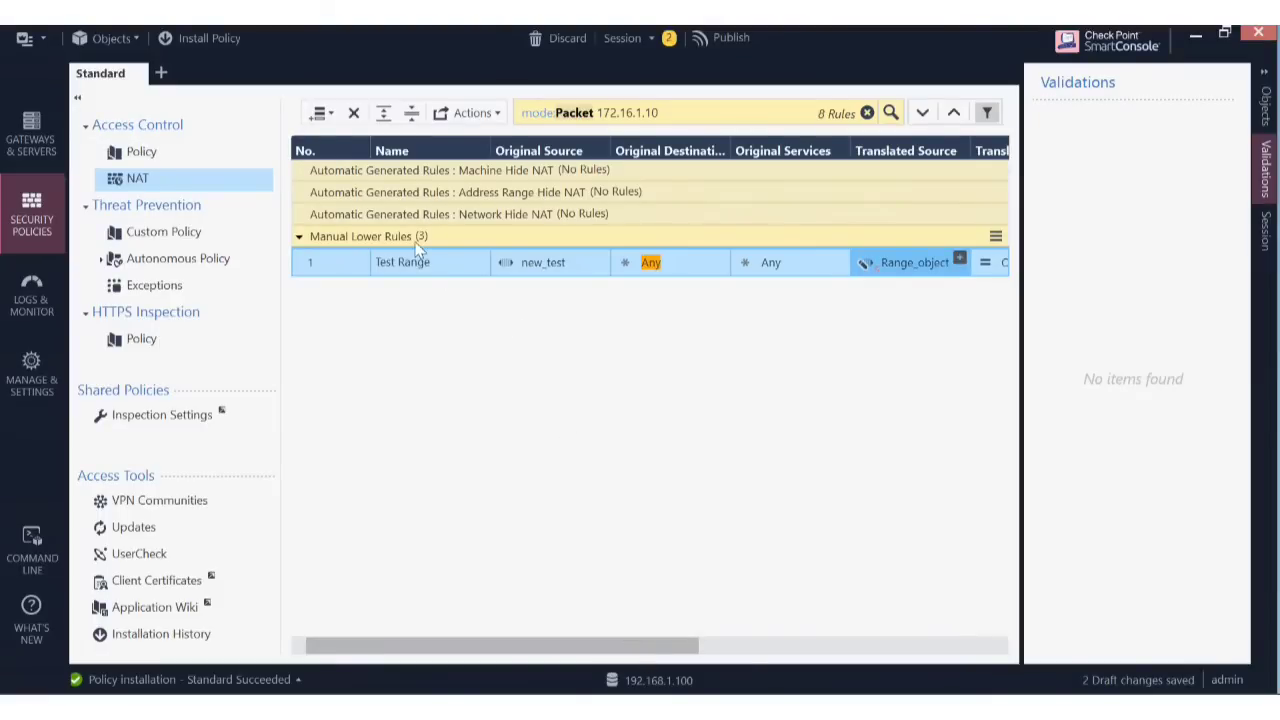
# Change new_test's last IP address to 192.168.1.22.
pyautogui.moveTo(537, 270)
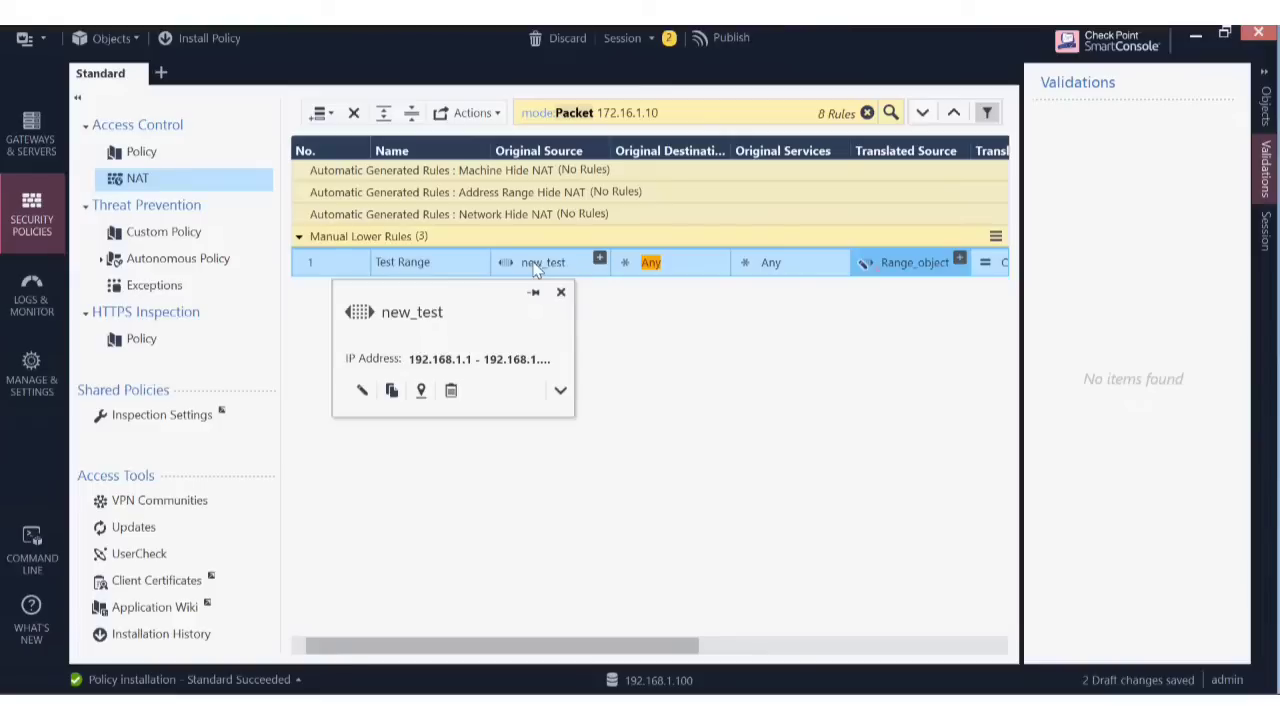
pyautogui.click(533, 264)
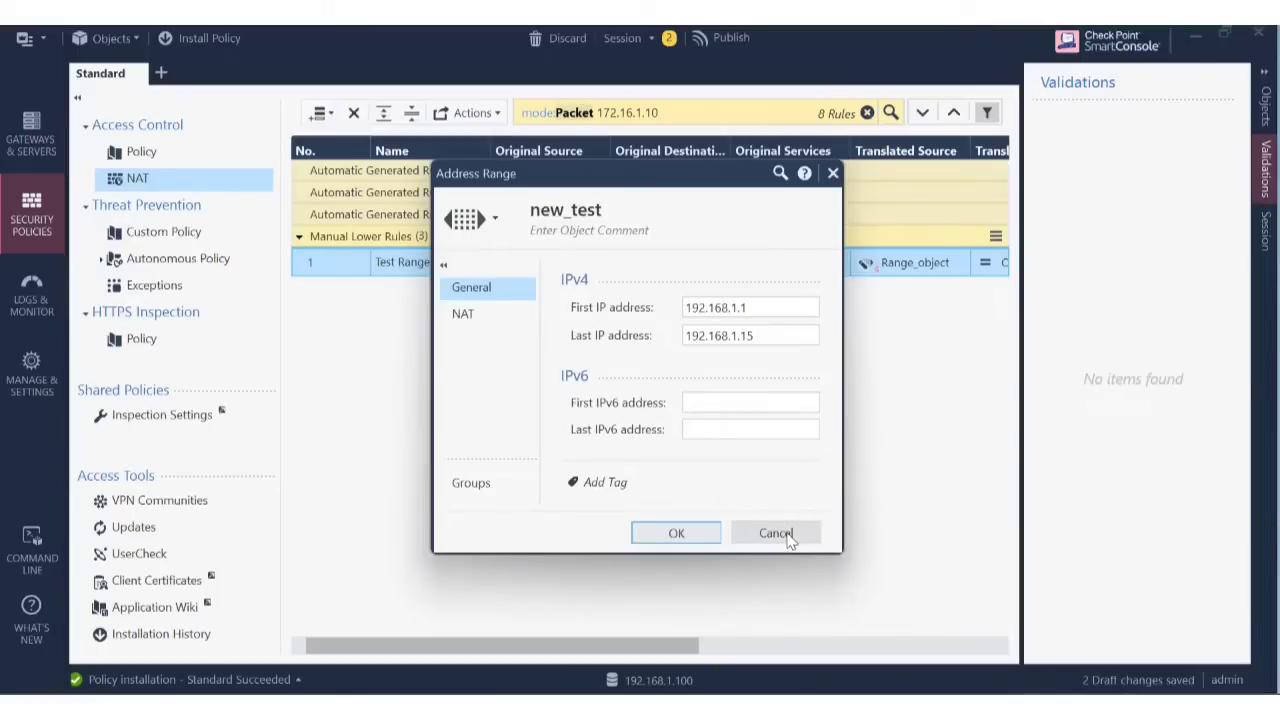
pyautogui.click(779, 342)
pyautogui.press('BackSpace')
pyautogui.press('BackSpace')
pyautogui.write('22')
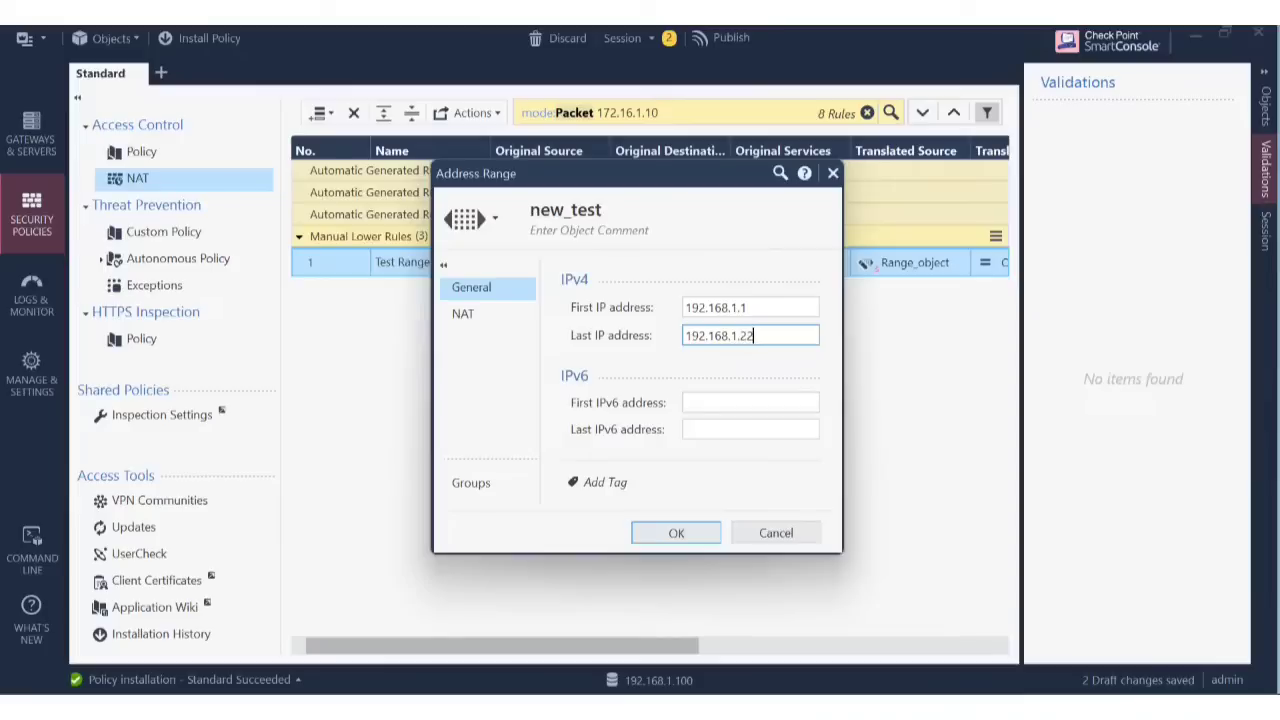
pyautogui.click(686, 536)
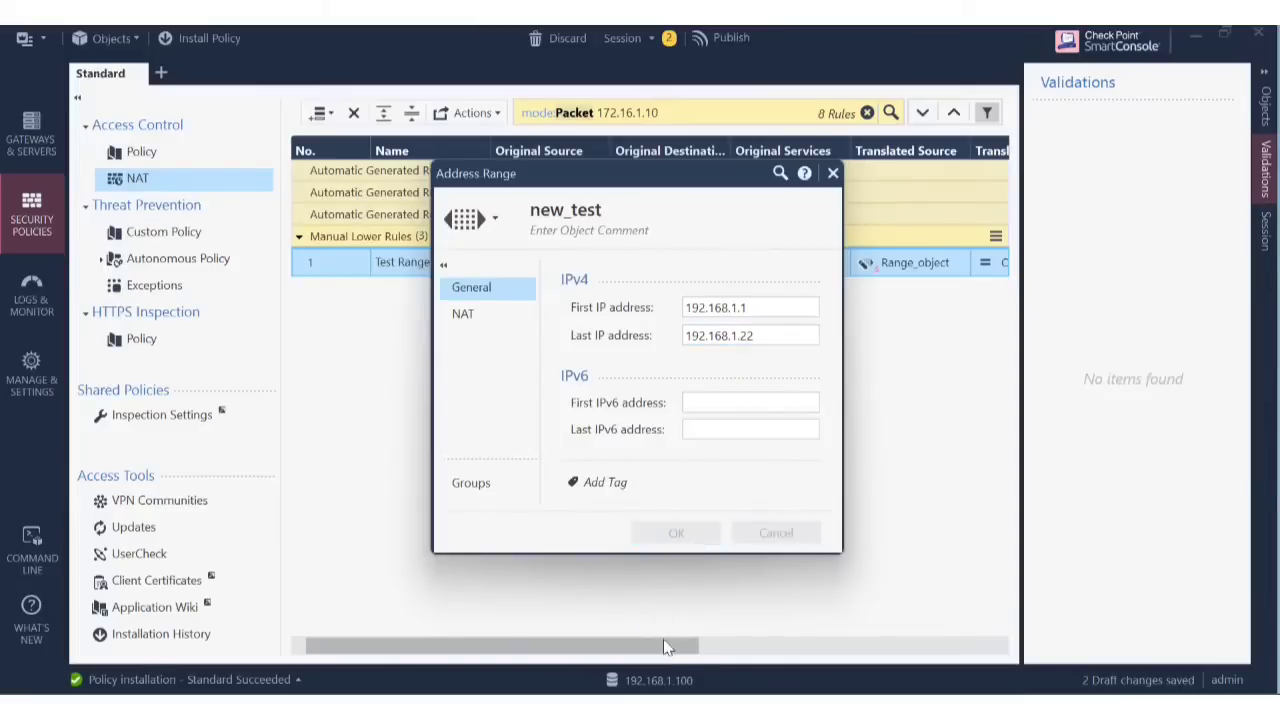
# Change Range_object's last IP address to 192.168.2.22 and start installing the policy.
pyautogui.moveTo(668, 647); pyautogui.dragTo(812, 660)
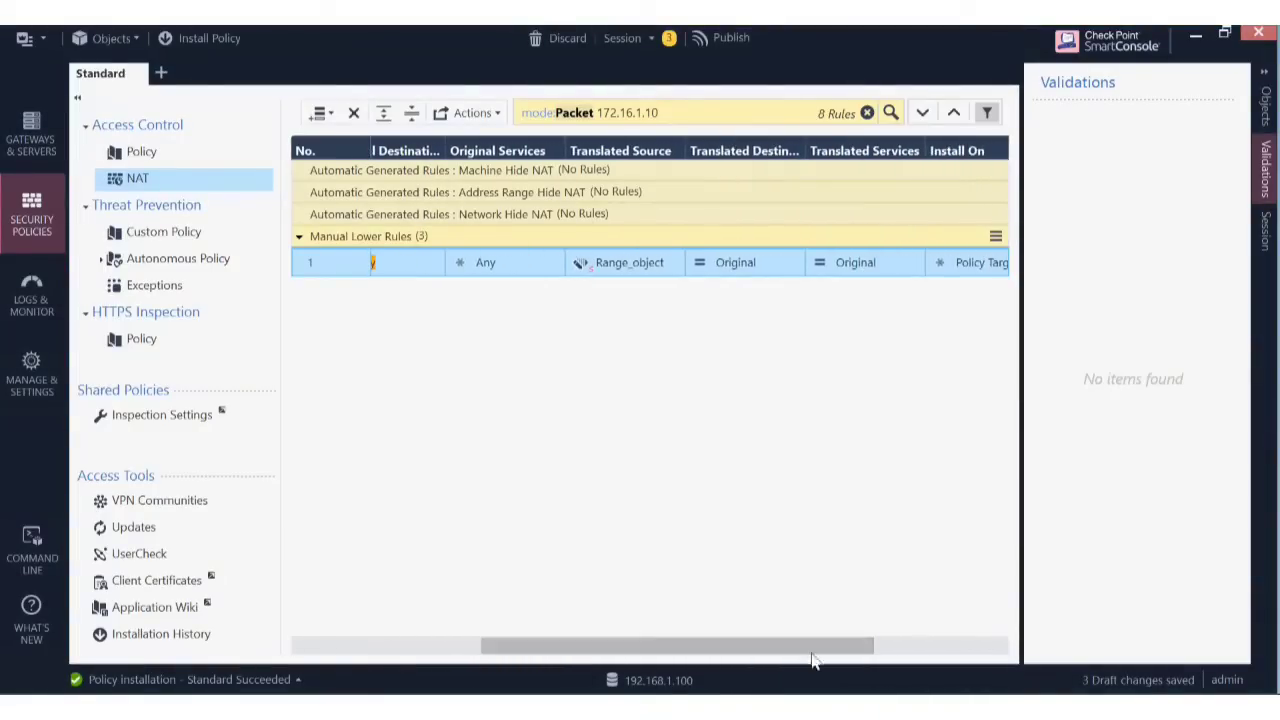
pyautogui.doubleClick(630, 261)
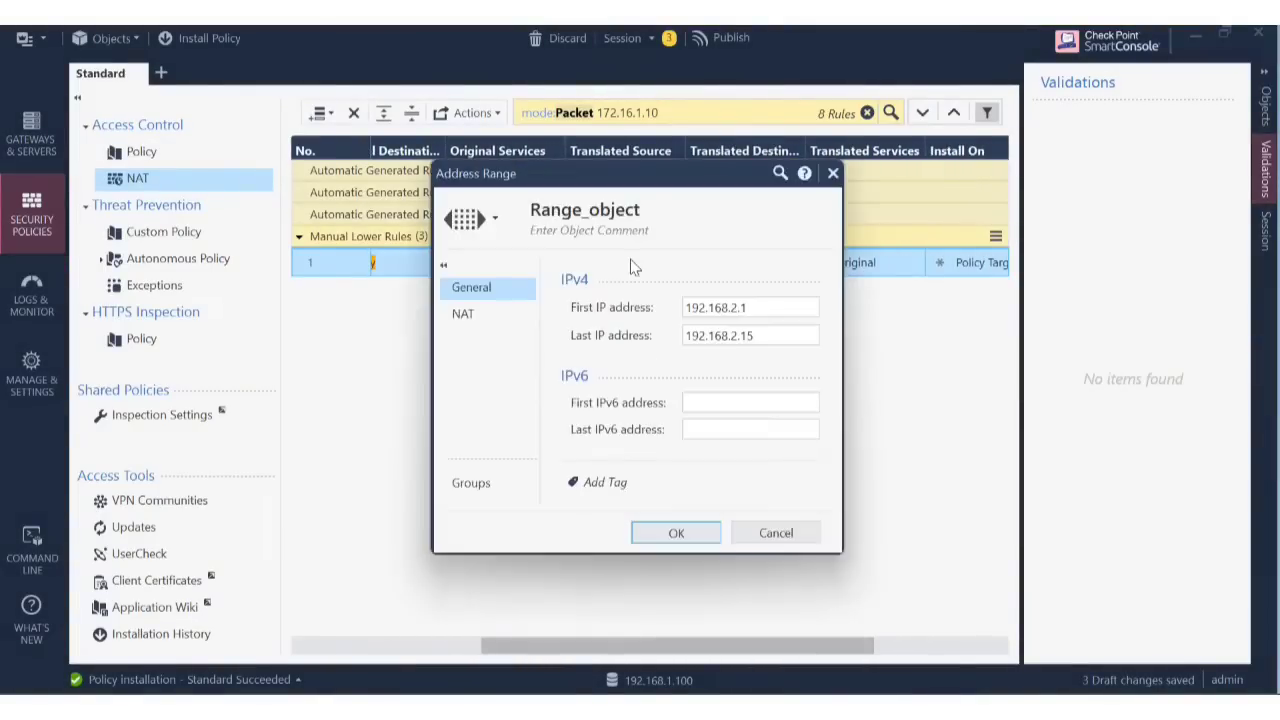
pyautogui.click(774, 337)
pyautogui.press('BackSpace')
pyautogui.press('BackSpace')
pyautogui.write('22')
pyautogui.click(695, 534)
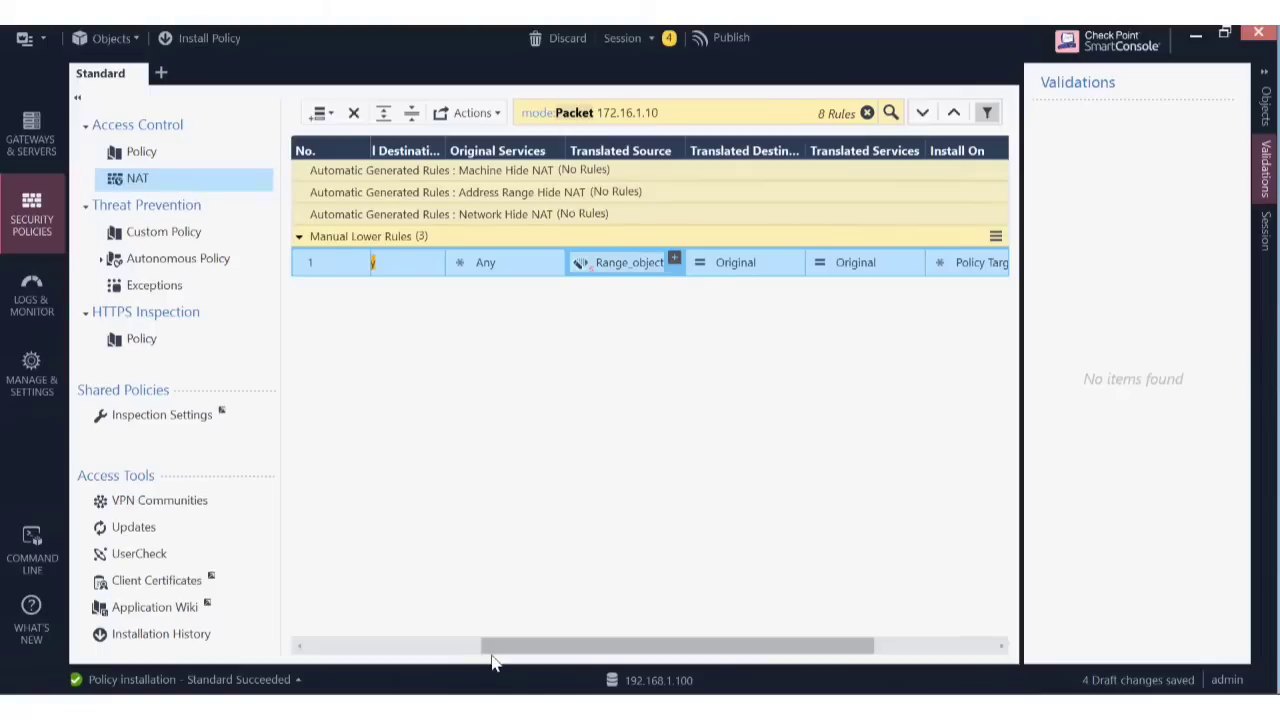
pyautogui.click(387, 651)
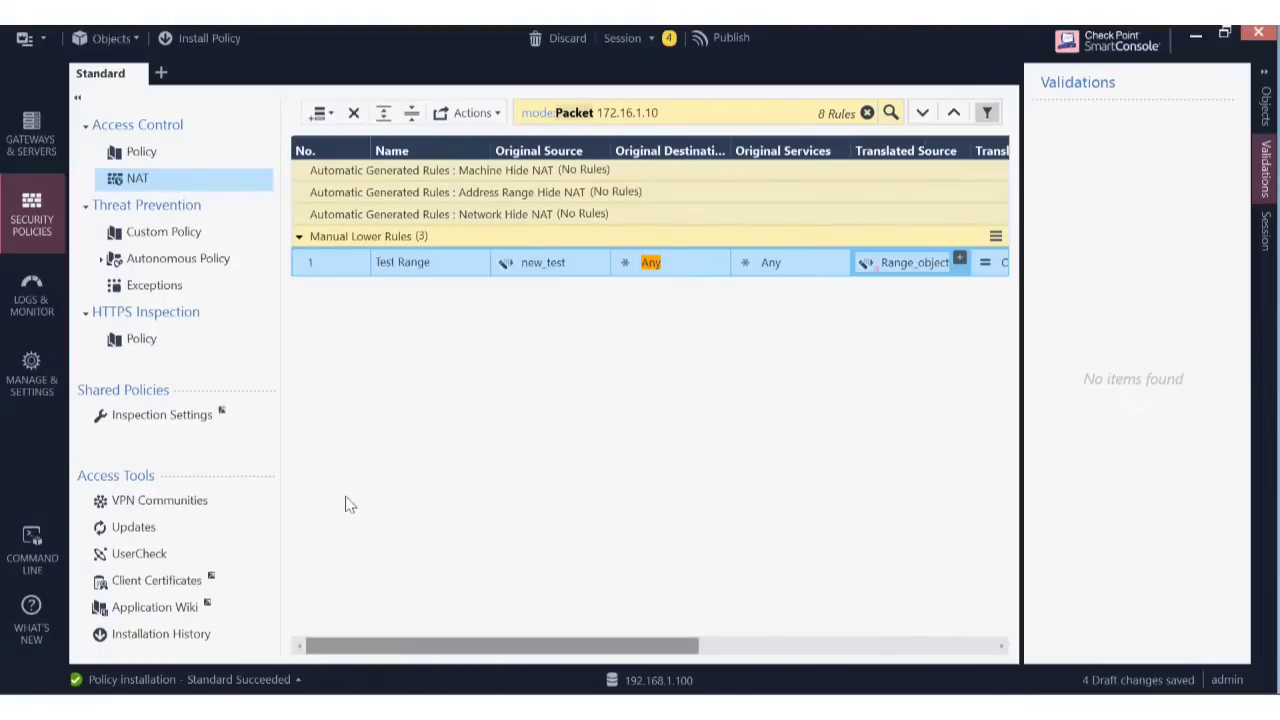
pyautogui.click(197, 45)
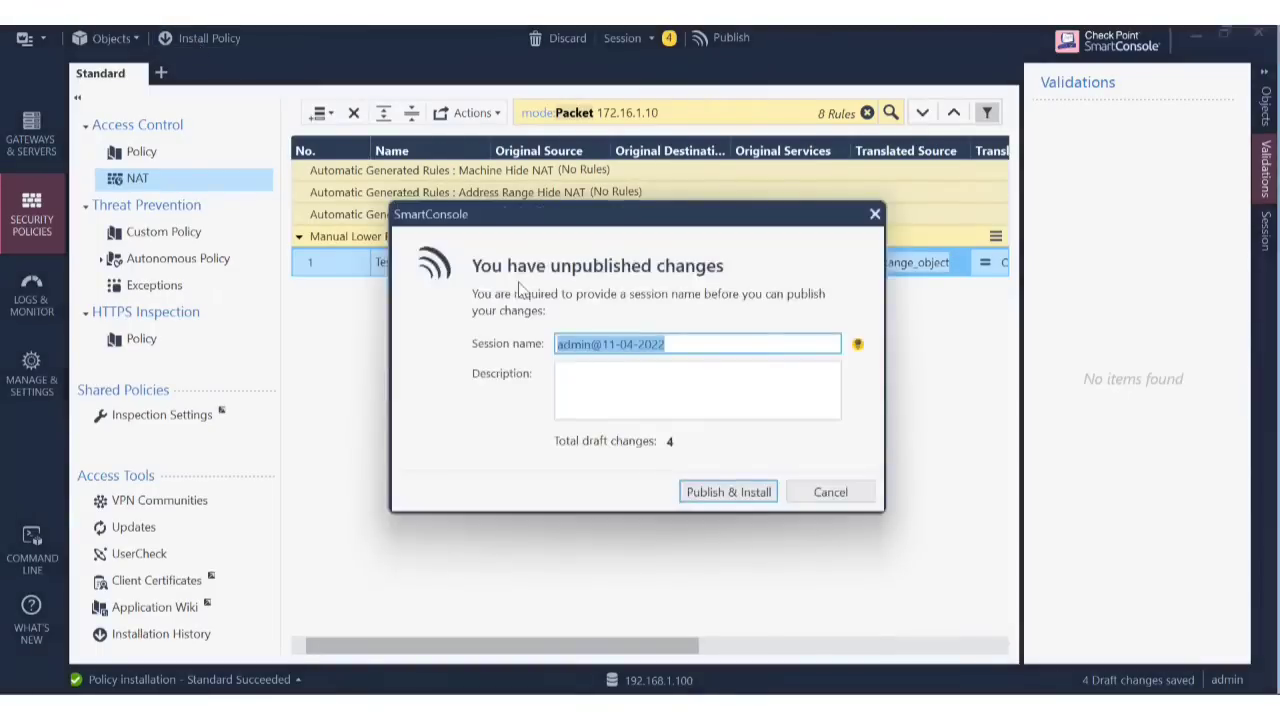
# Publish the four changes, install the Standard policy on Cluster1, and dismiss Recent Tasks.
pyautogui.click(753, 492)
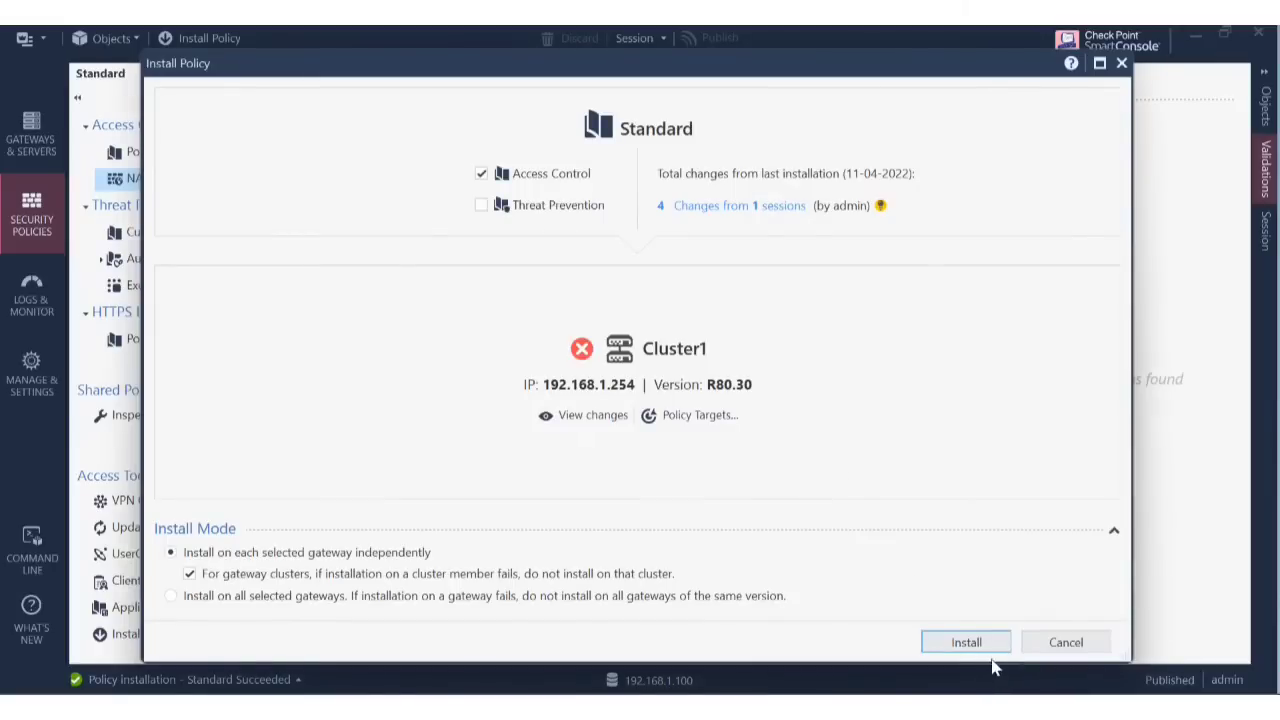
pyautogui.click(977, 650)
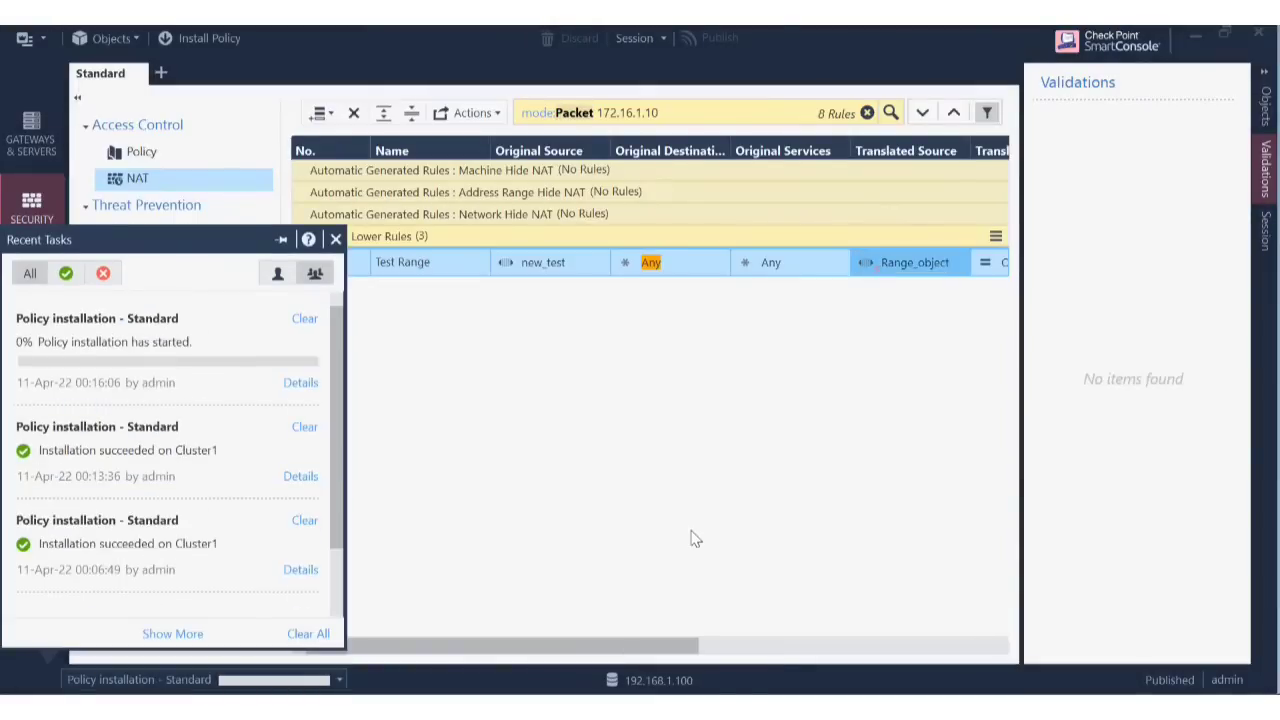
pyautogui.click(769, 618)
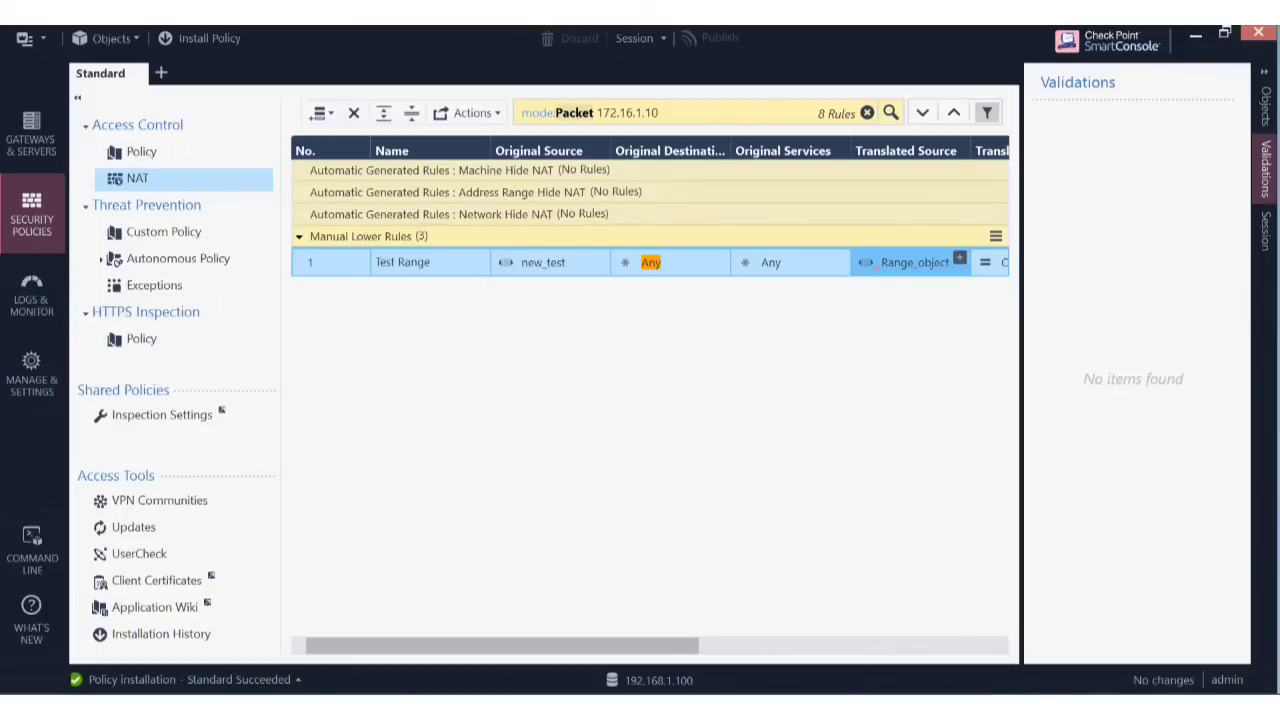
# Rerun ping 8.8.8.8 on the Windows Server 2008 VM, then return to SmartConsole.
pyautogui.click(740, 706)
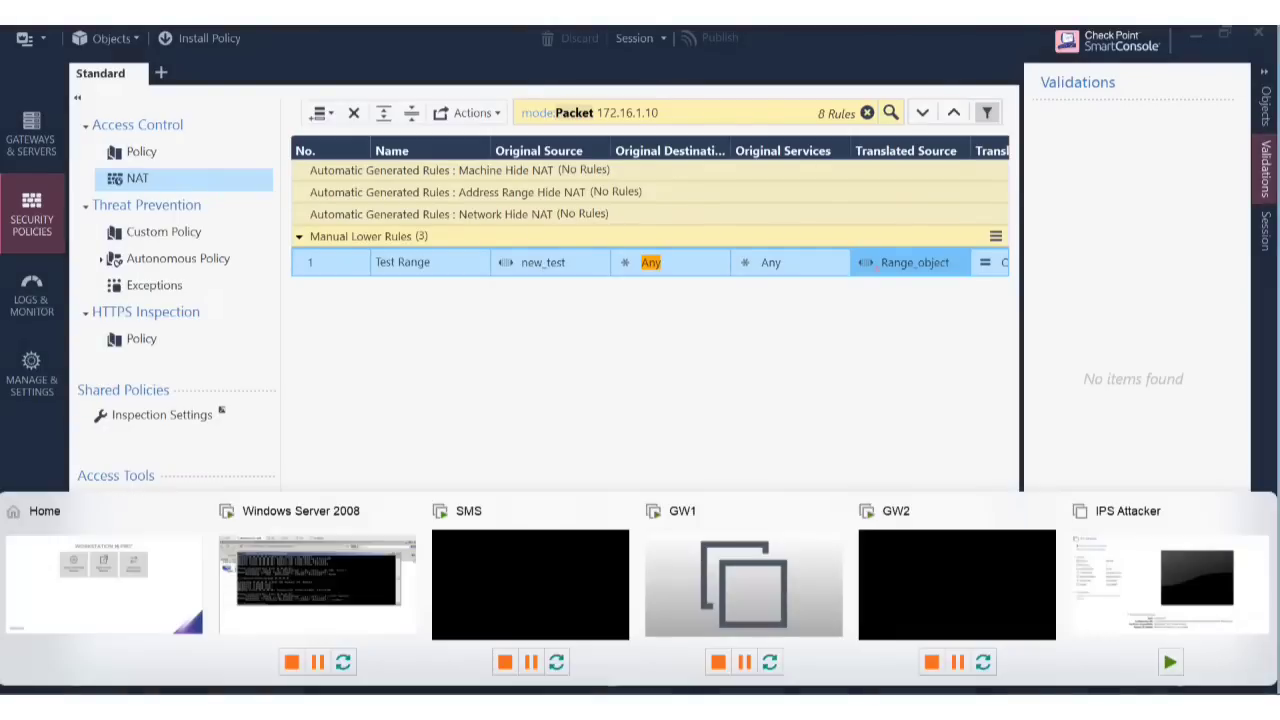
pyautogui.click(334, 568)
pyautogui.press('Up')
pyautogui.press('Return')
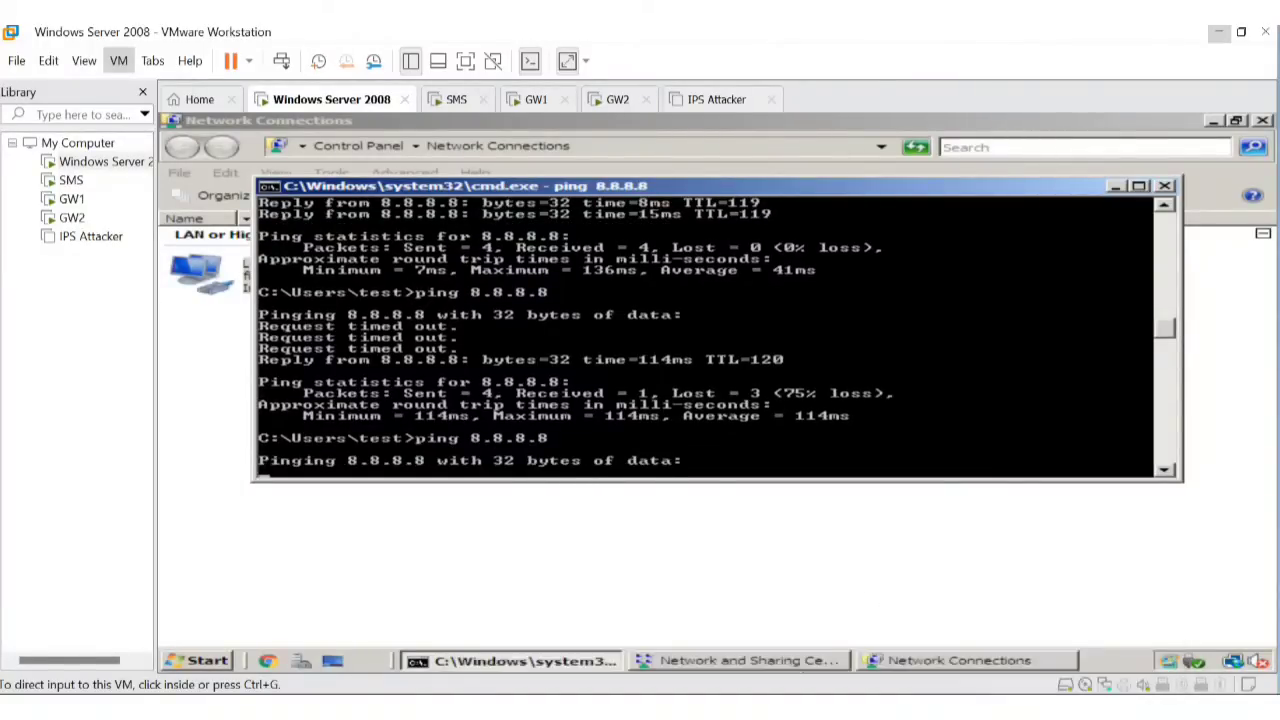
pyautogui.click(548, 612)
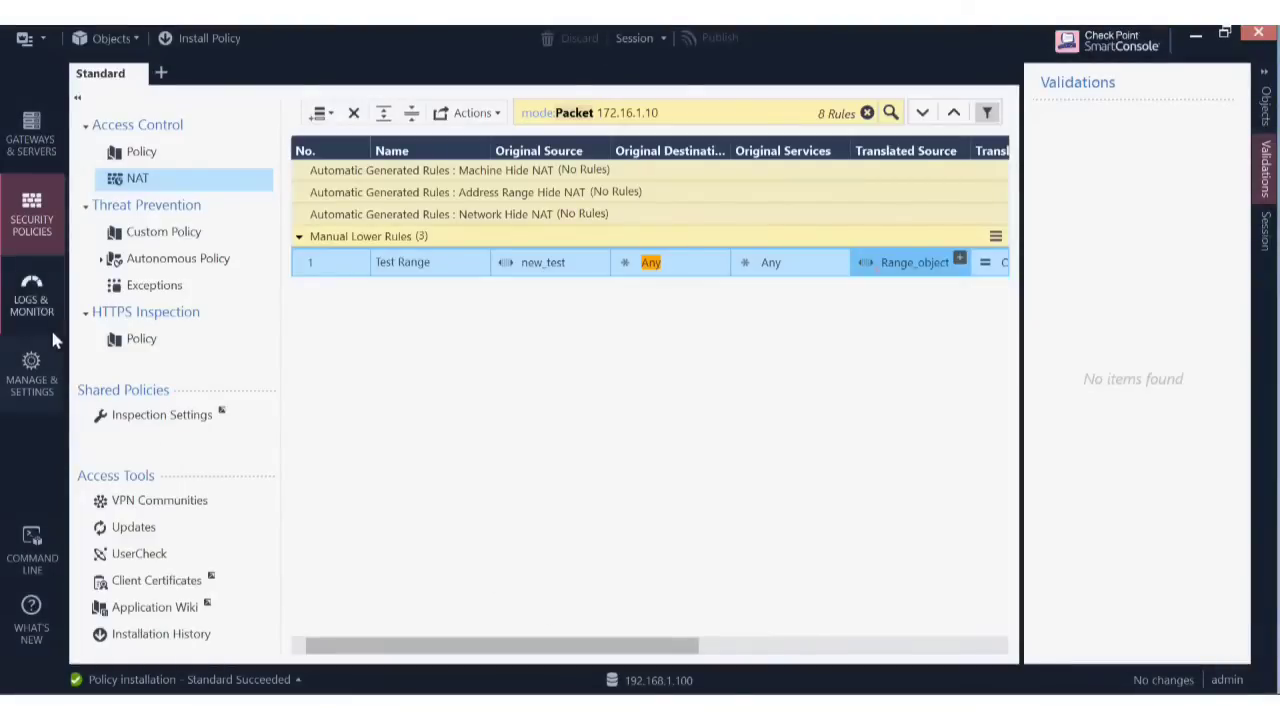
# Refresh the 192.168.1.21 logs and inspect the newest http and HTTPS Inspect log details.
pyautogui.click(26, 314)
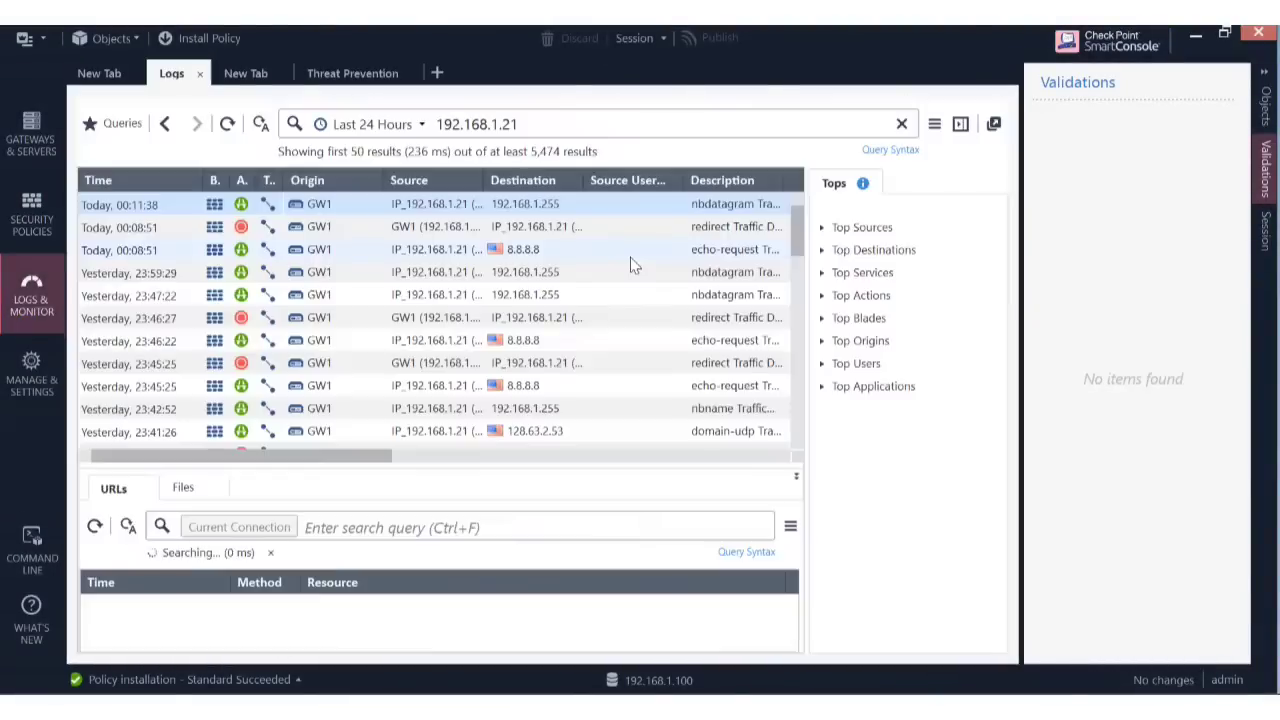
pyautogui.click(229, 124)
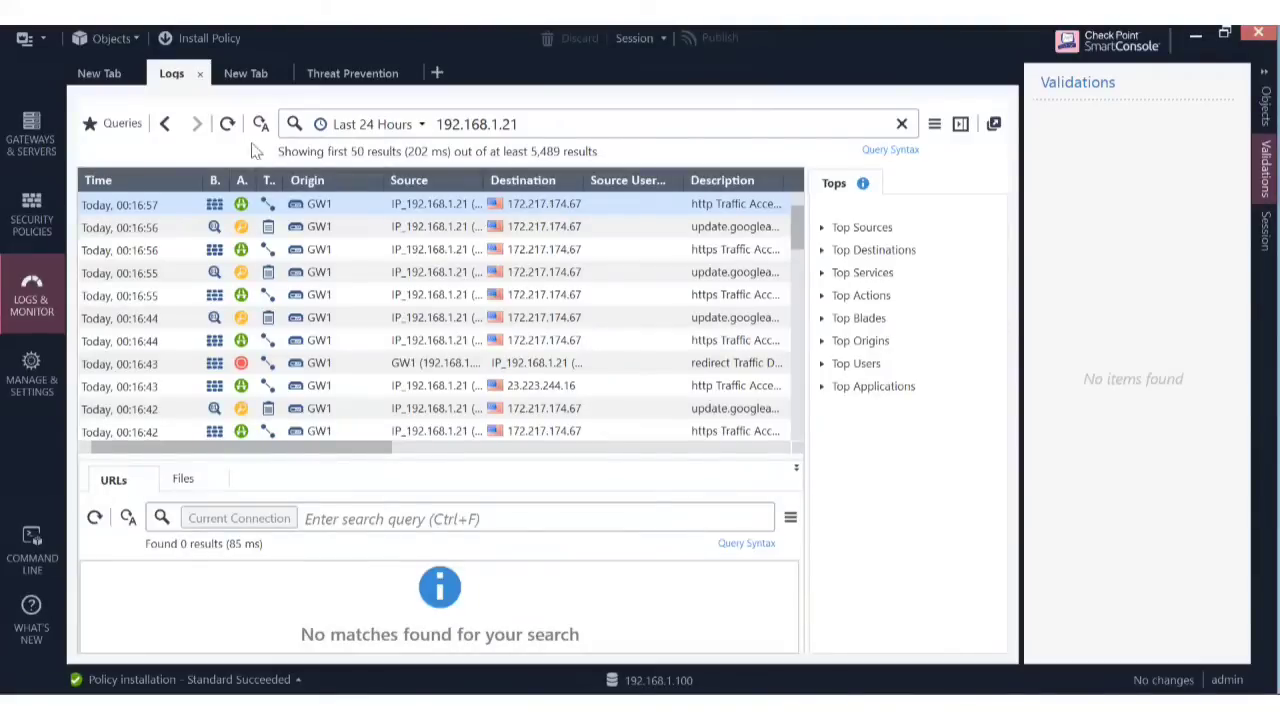
pyautogui.click(227, 123)
pyautogui.doubleClick(432, 211)
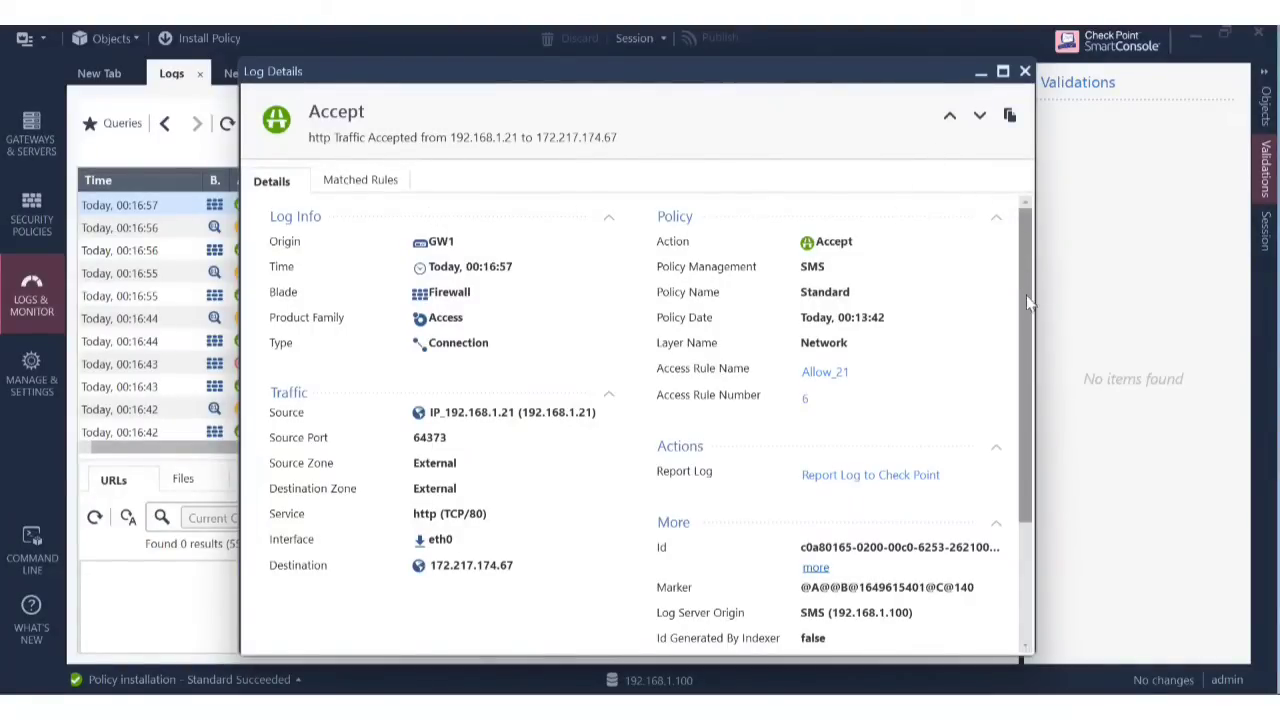
pyautogui.moveTo(1036, 450); pyautogui.dragTo(1055, 458)
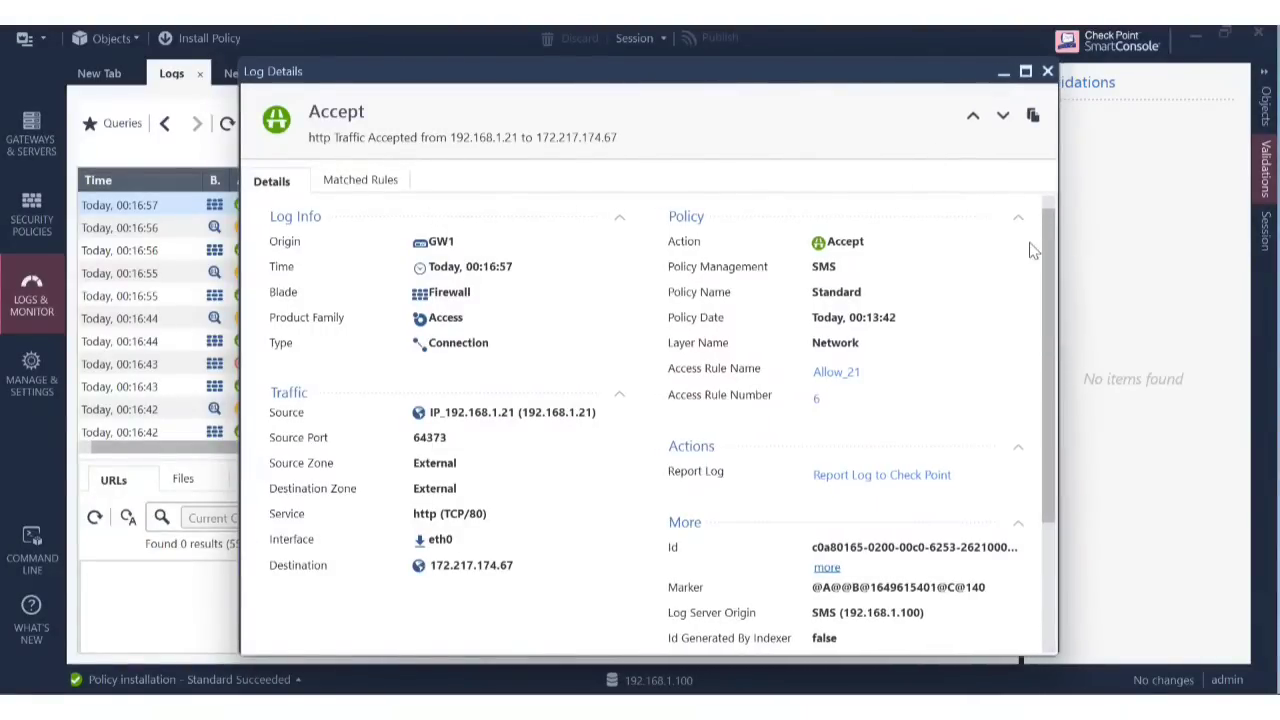
pyautogui.click(1048, 72)
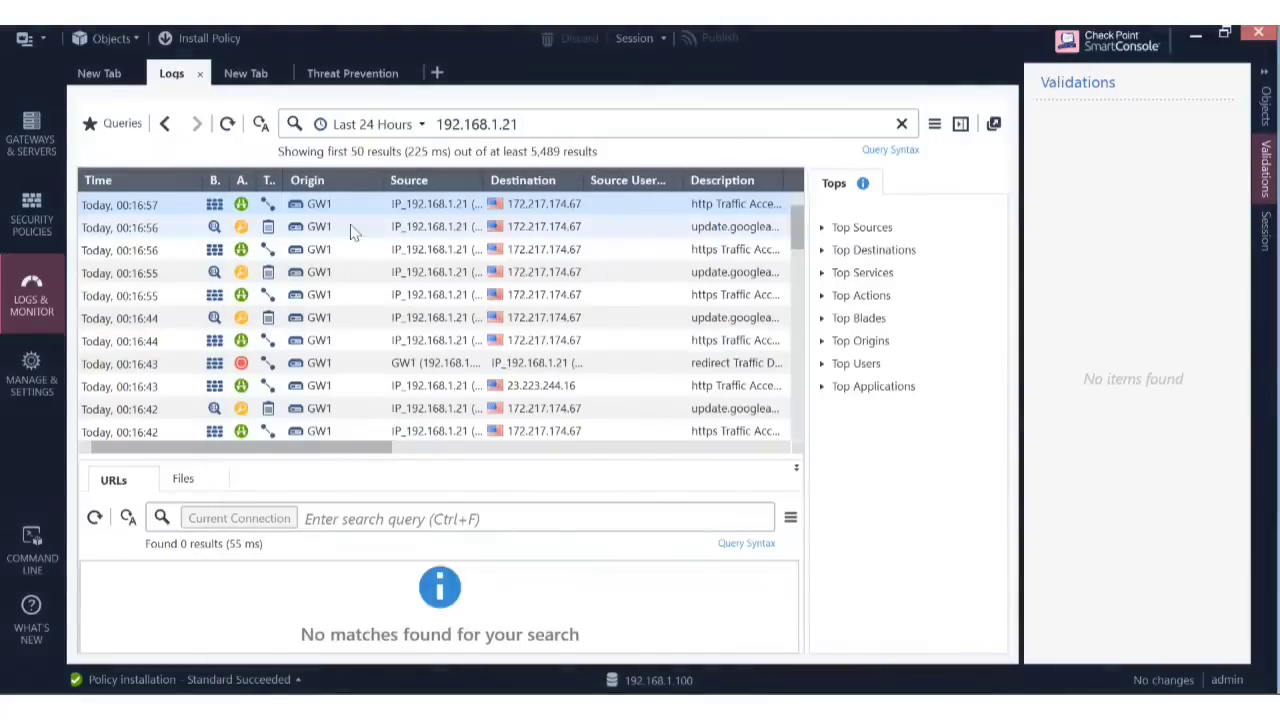
pyautogui.click(318, 228)
pyautogui.doubleClick(318, 230)
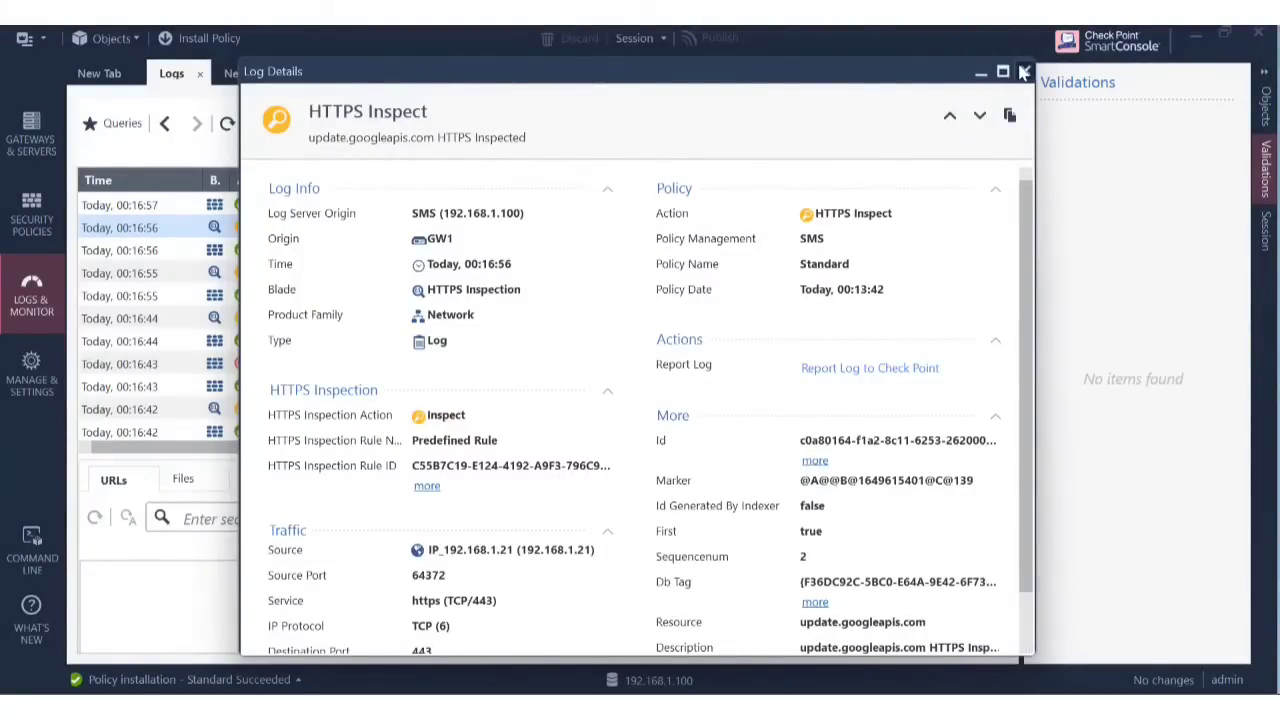
pyautogui.click(1025, 71)
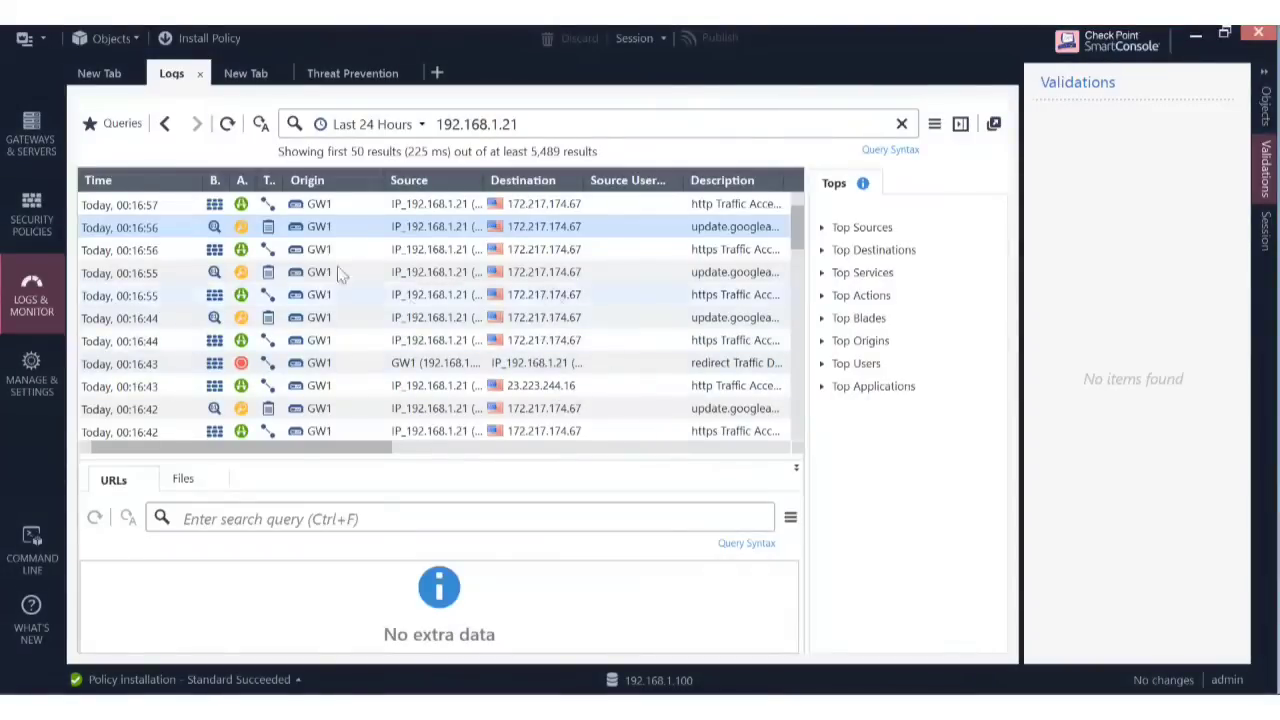
# Refresh again and view the newest dropped redirect log with its full Id and Db Tag.
pyautogui.click(228, 124)
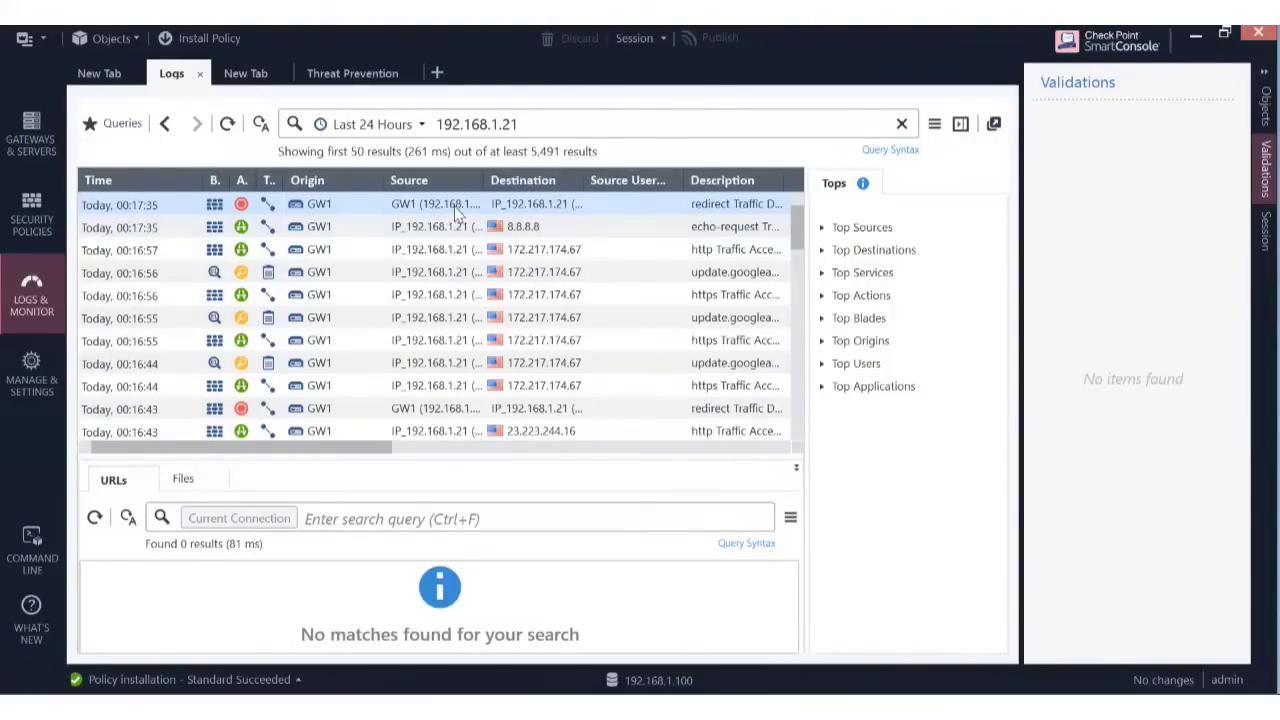
pyautogui.doubleClick(455, 207)
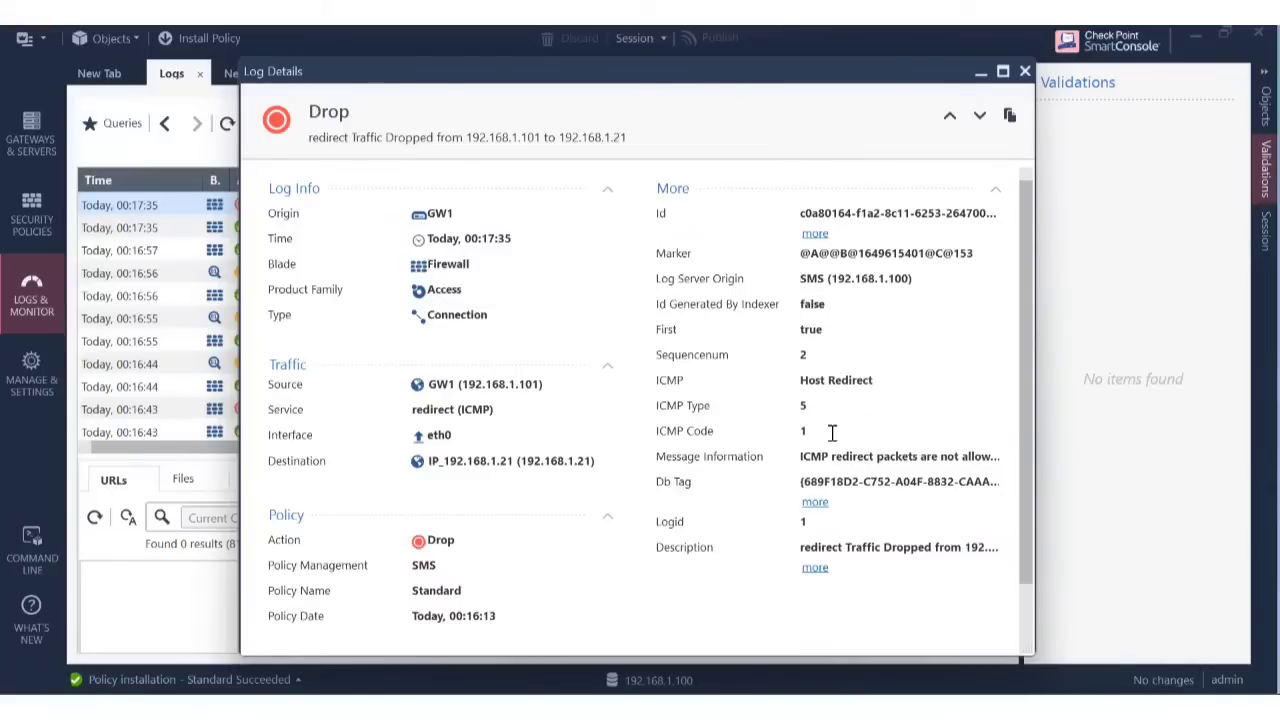
pyautogui.click(815, 234)
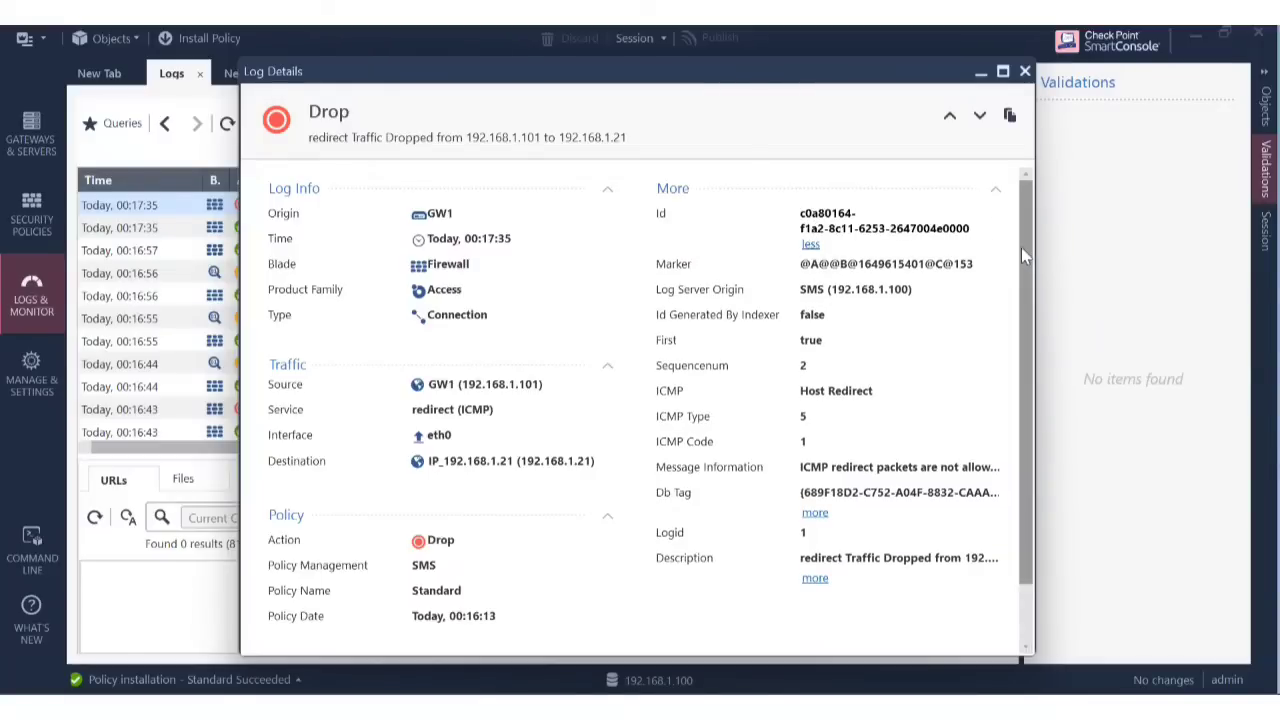
pyautogui.moveTo(1021, 255); pyautogui.dragTo(1035, 396)
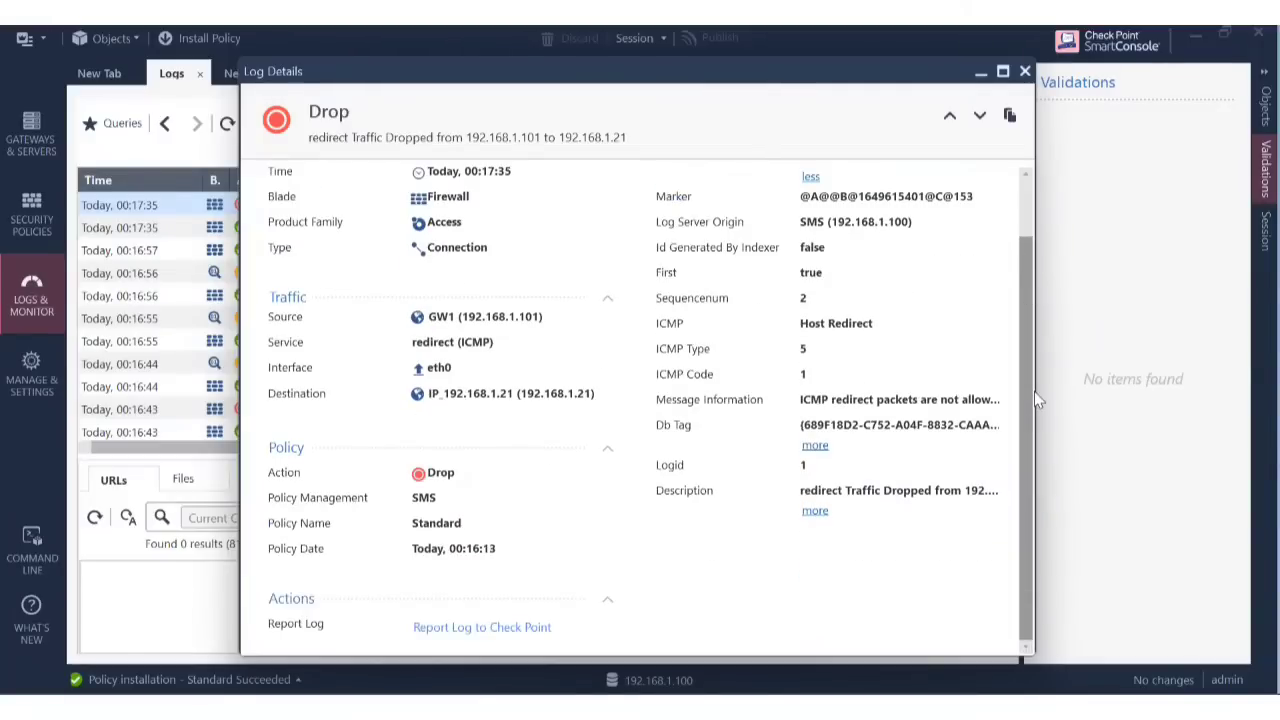
pyautogui.scroll(1, 1037, 390)
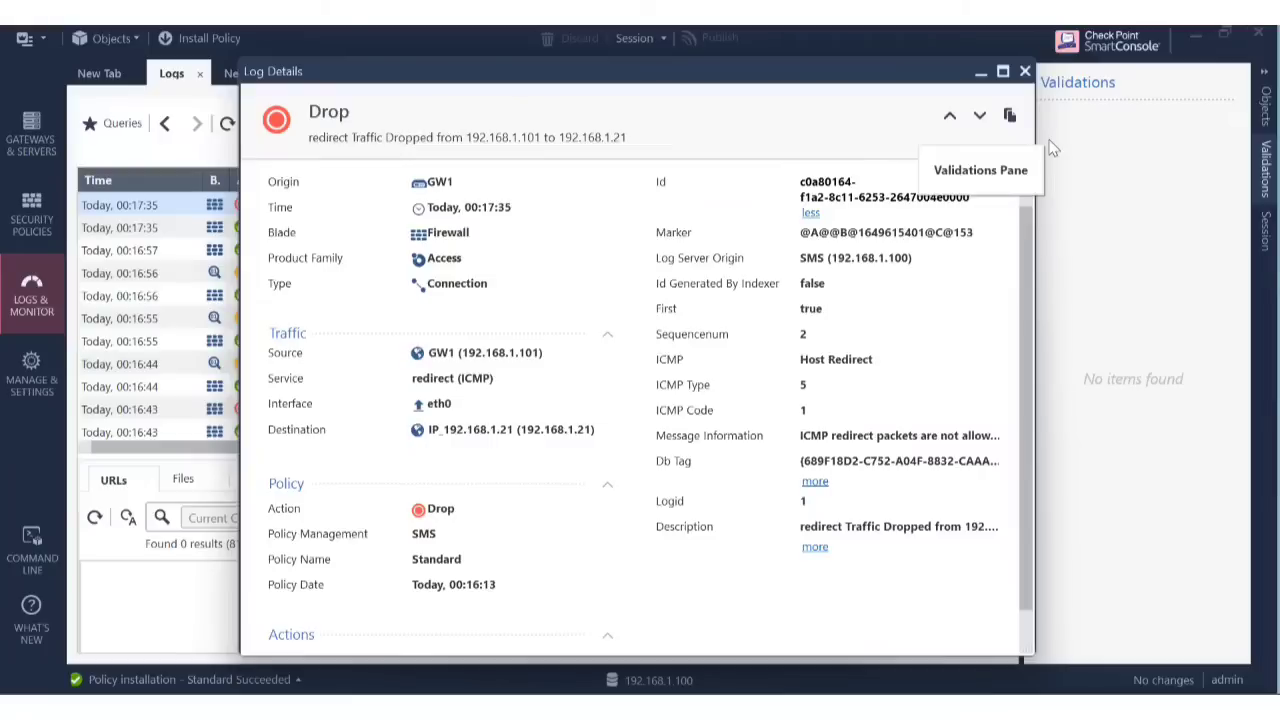
pyautogui.click(815, 484)
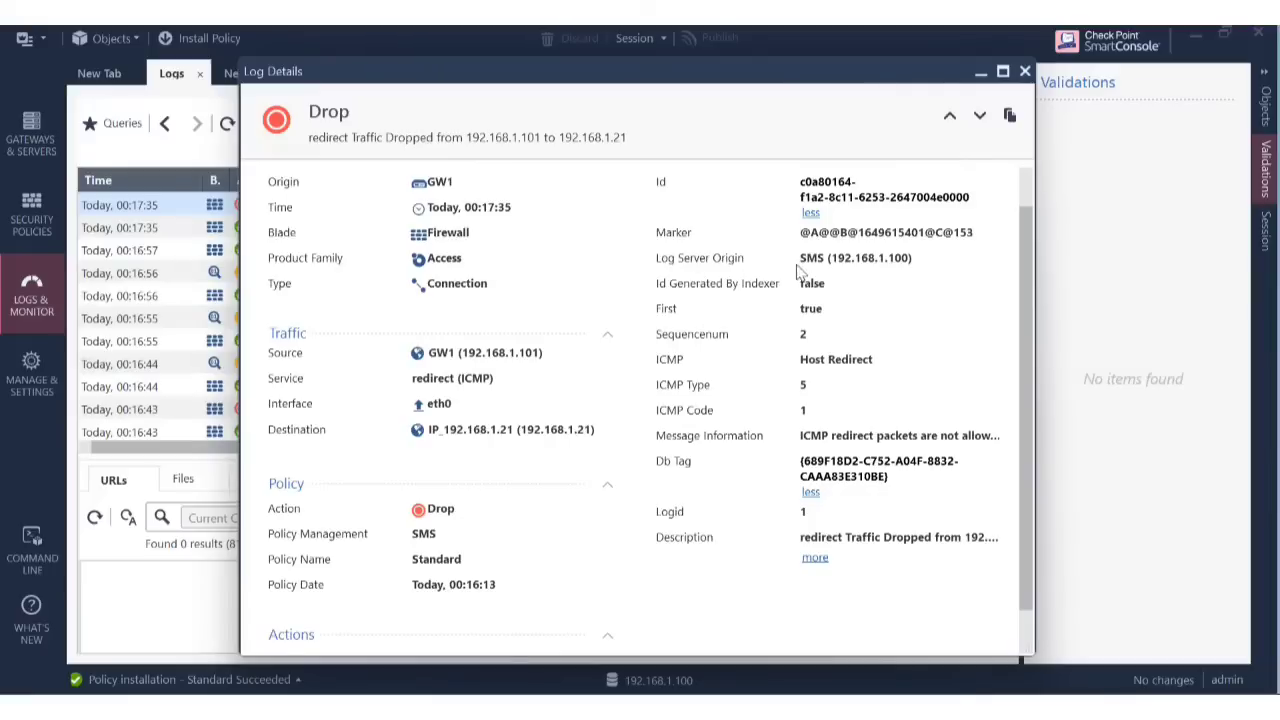
pyautogui.moveTo(830, 258); pyautogui.dragTo(896, 258)
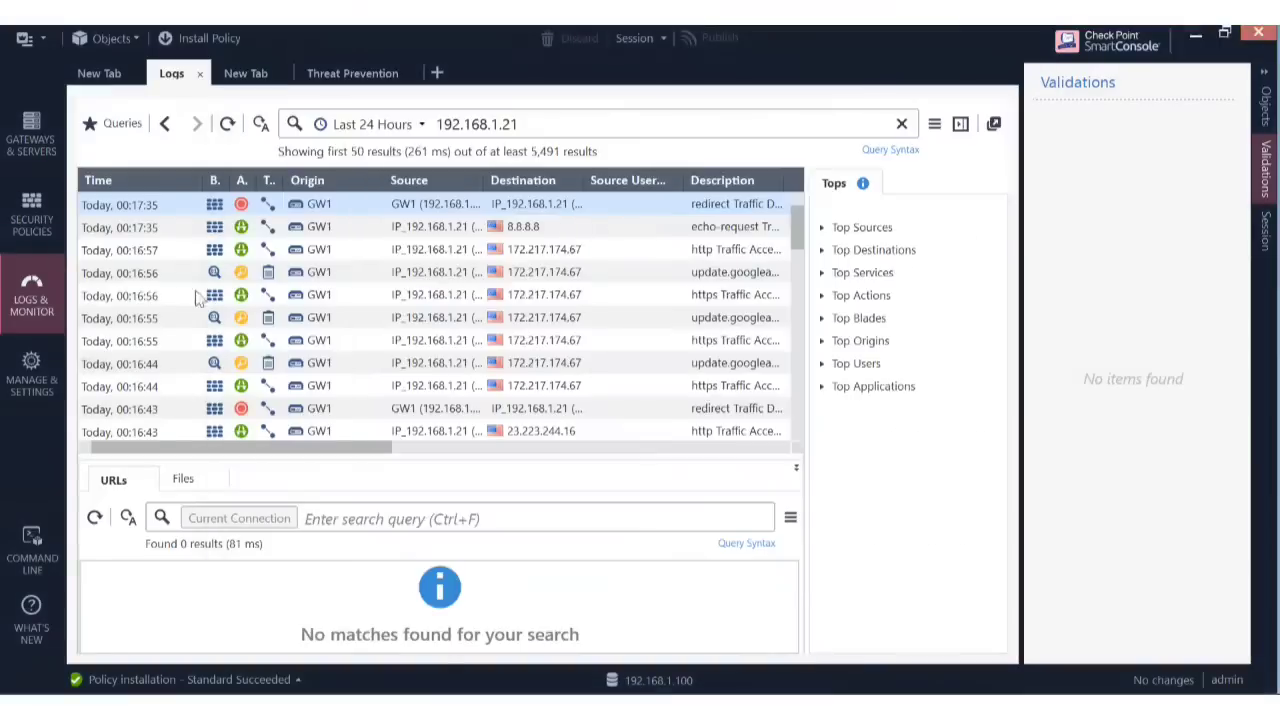
pyautogui.click(1025, 71)
# In the NAT rules, change Range_object to span 192.168.1.30–192.168.1.45.
pyautogui.click(42, 227)
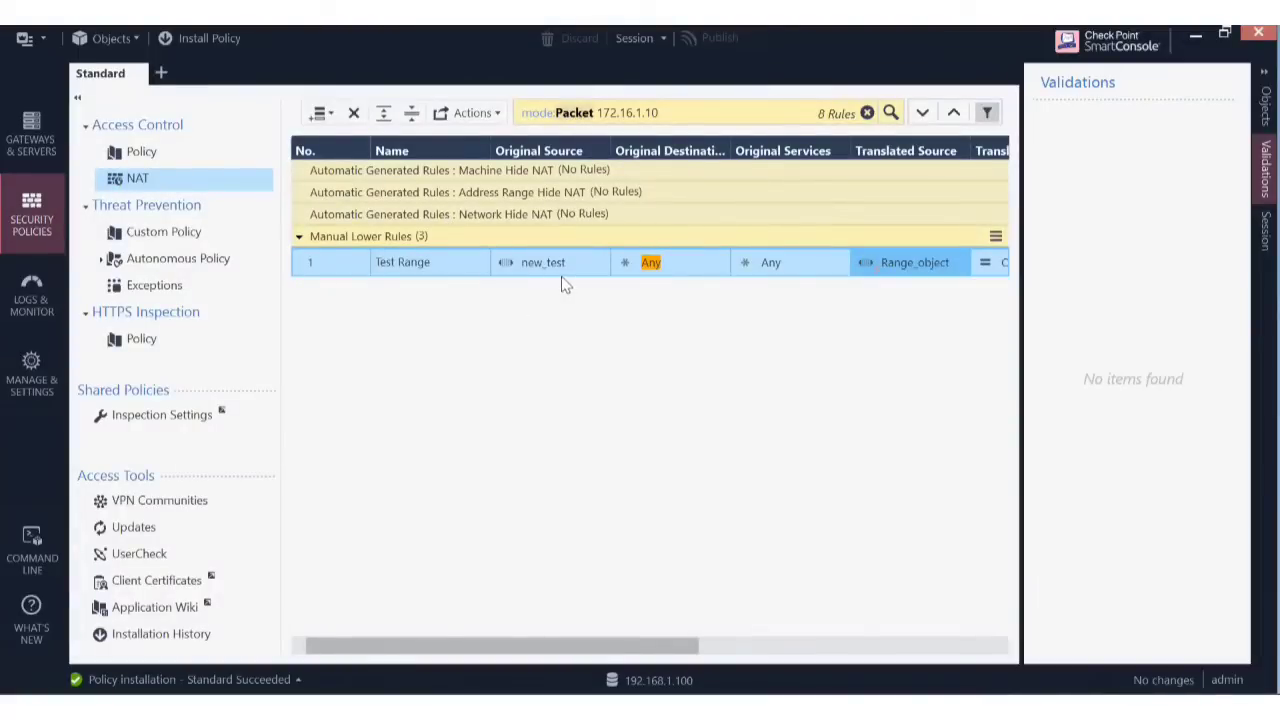
pyautogui.moveTo(569, 272)
pyautogui.click(918, 263)
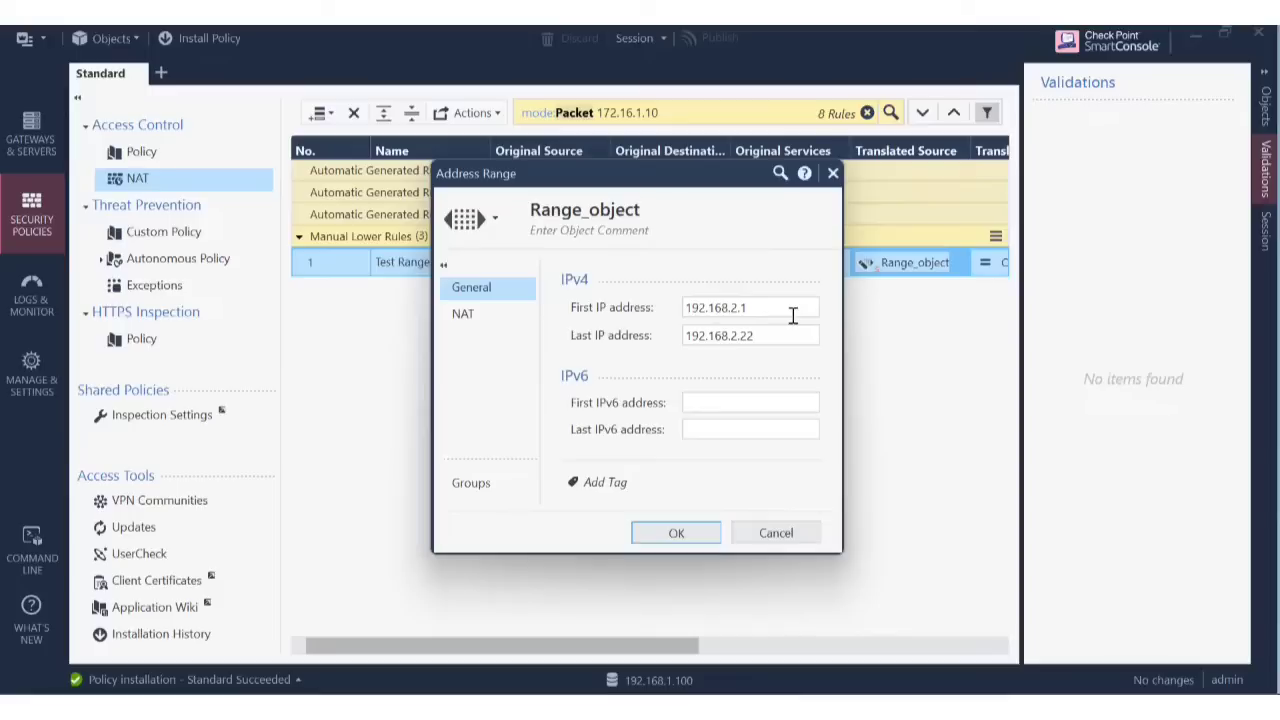
pyautogui.click(739, 310)
pyautogui.press('BackSpace')
pyautogui.press('BackSpace')
pyautogui.write('.3')
pyautogui.click(761, 338)
pyautogui.press('BackSpace')
pyautogui.write('1.4')
pyautogui.click(658, 538)
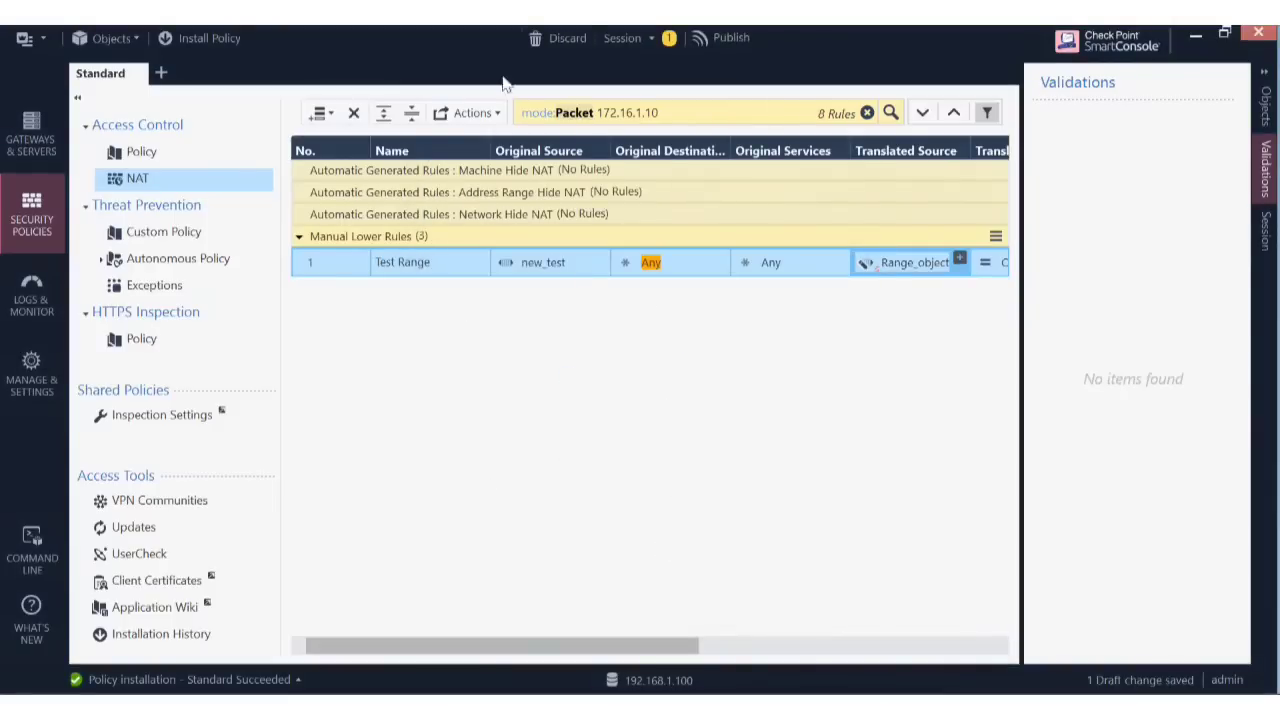
# Publish the Range_object change and install the Standard policy on Cluster1.
pyautogui.click(226, 40)
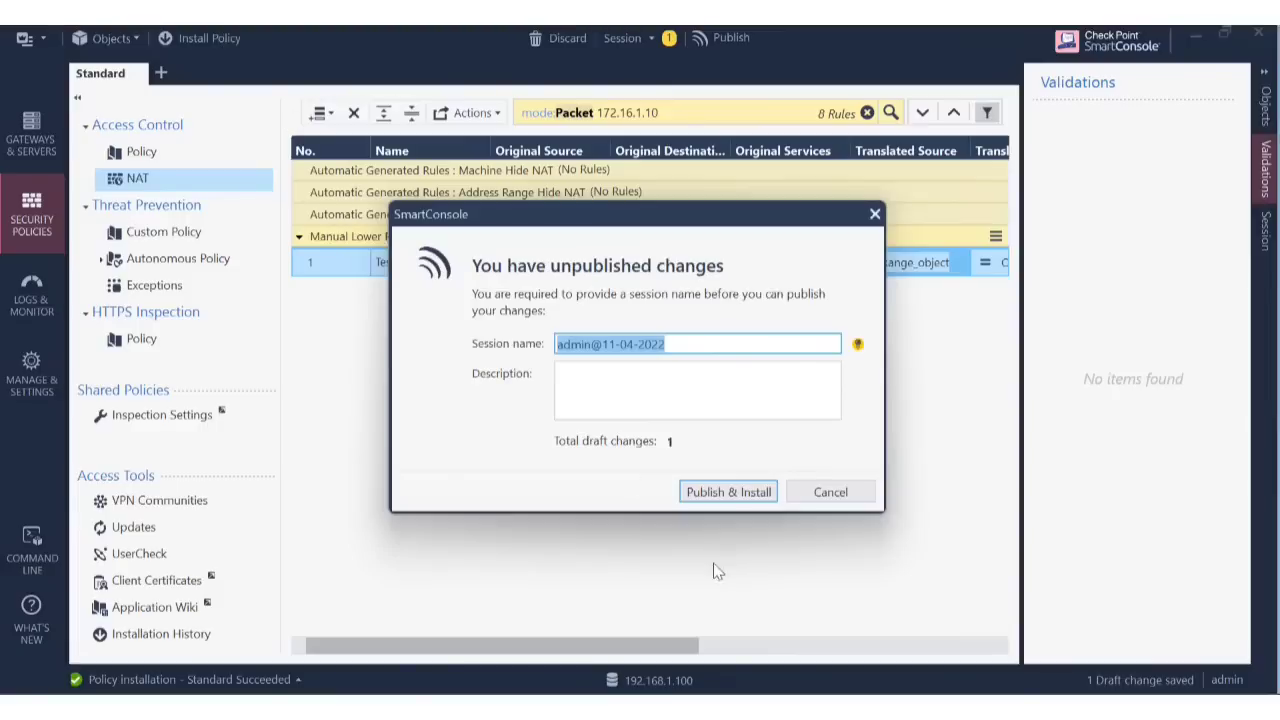
pyautogui.click(726, 491)
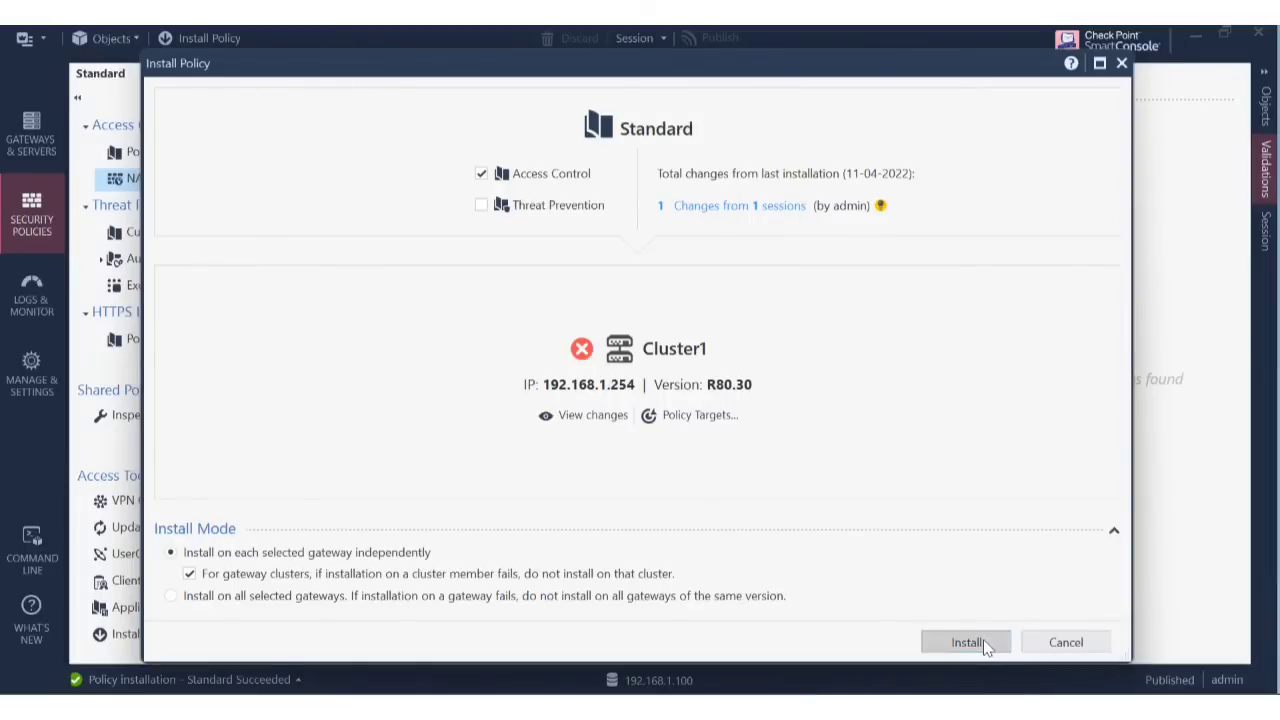
pyautogui.click(966, 642)
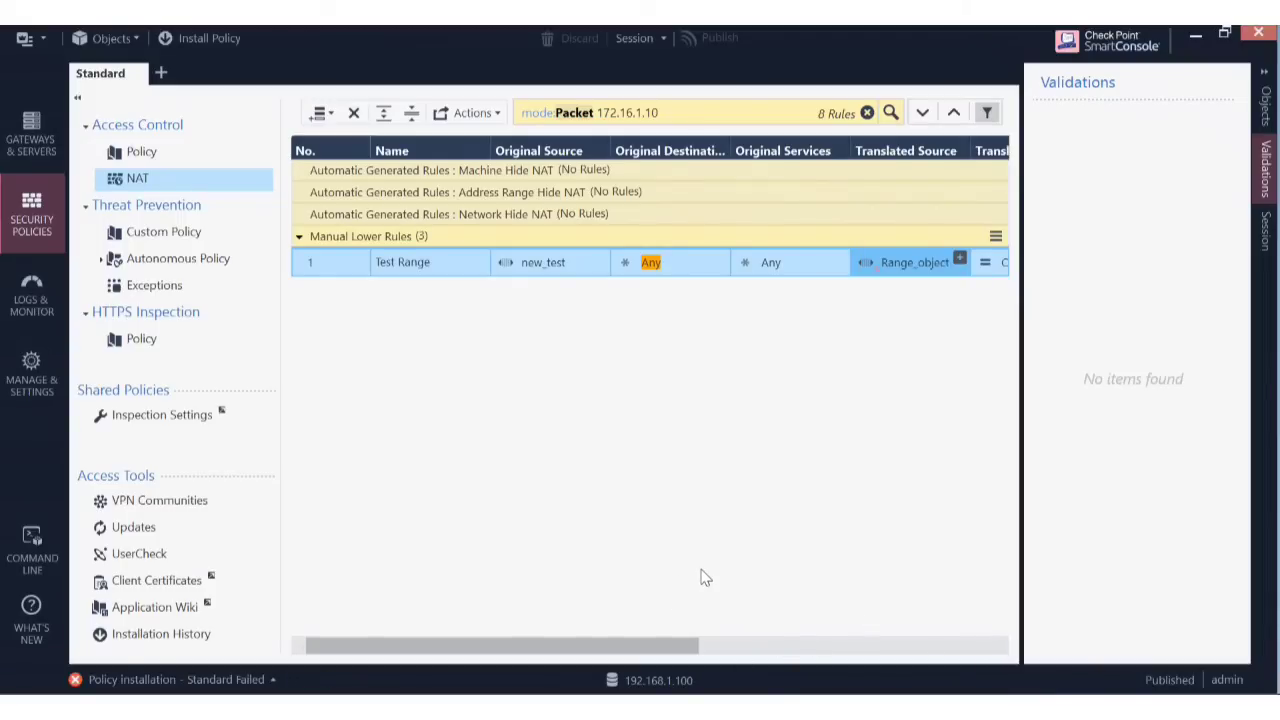
# Open the failed installation's details and read Cluster1's range-size mismatch error.
pyautogui.click(268, 682)
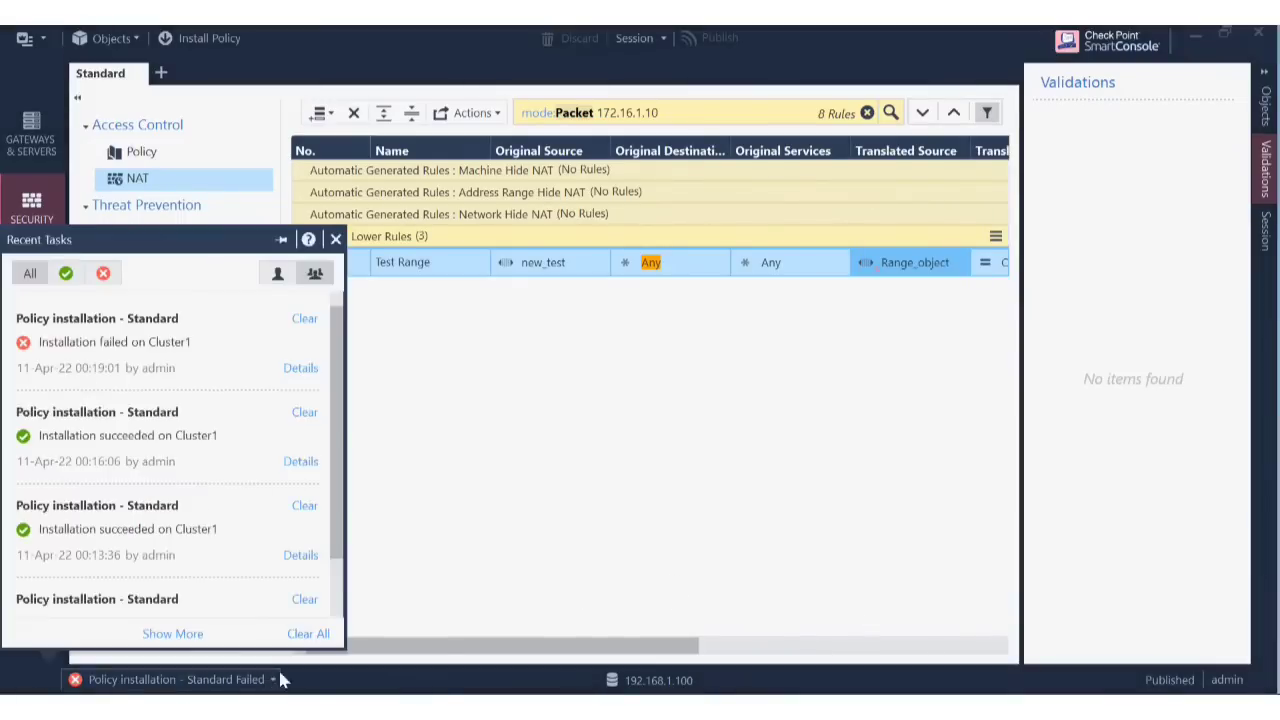
pyautogui.click(300, 371)
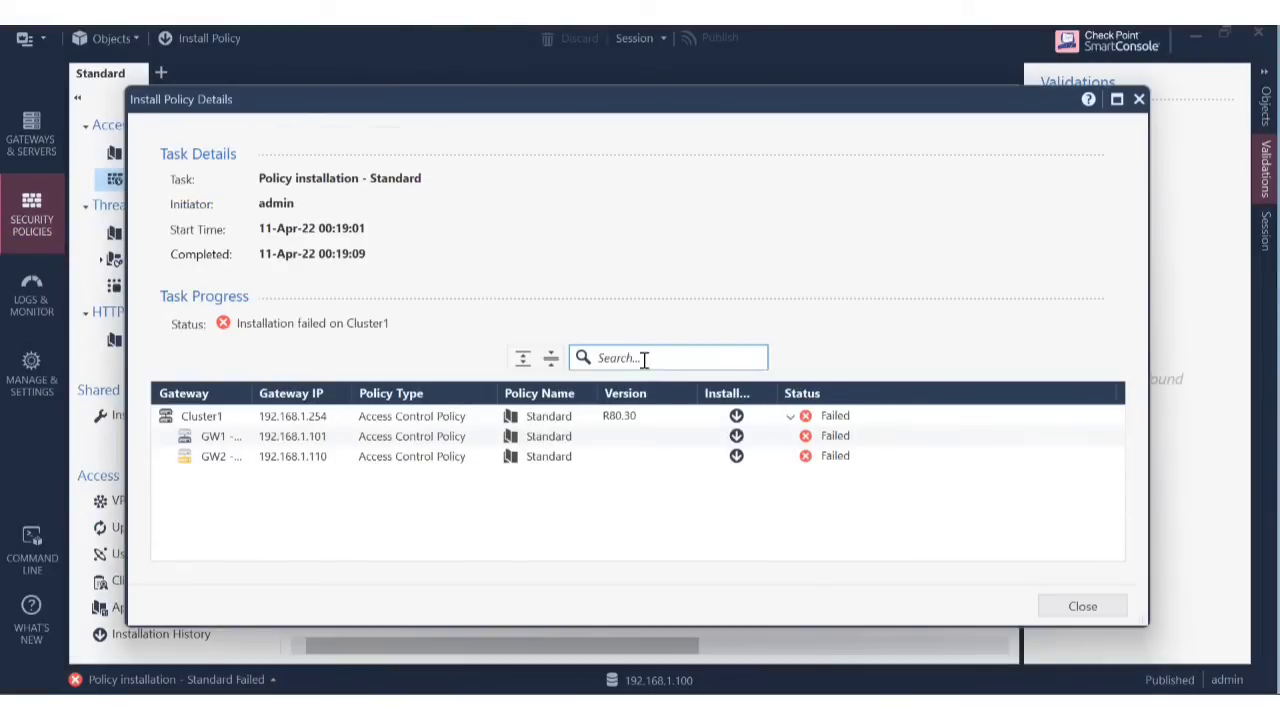
pyautogui.click(791, 416)
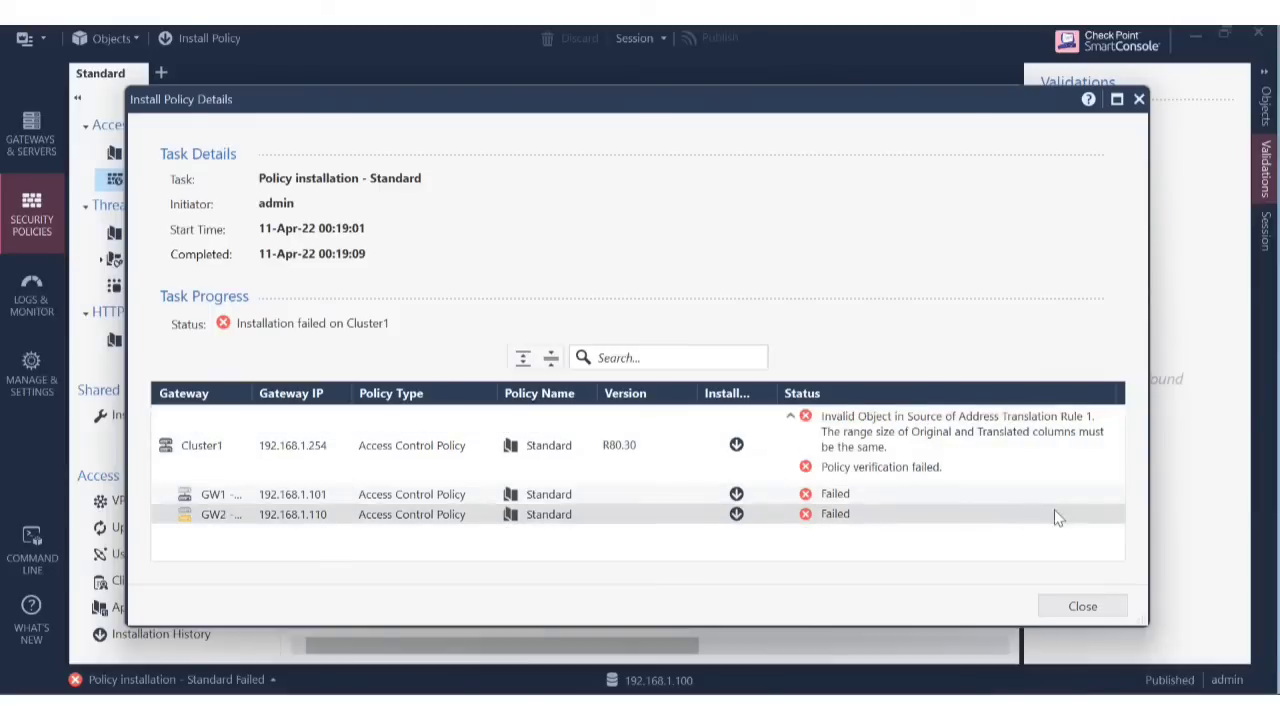
pyautogui.click(1090, 604)
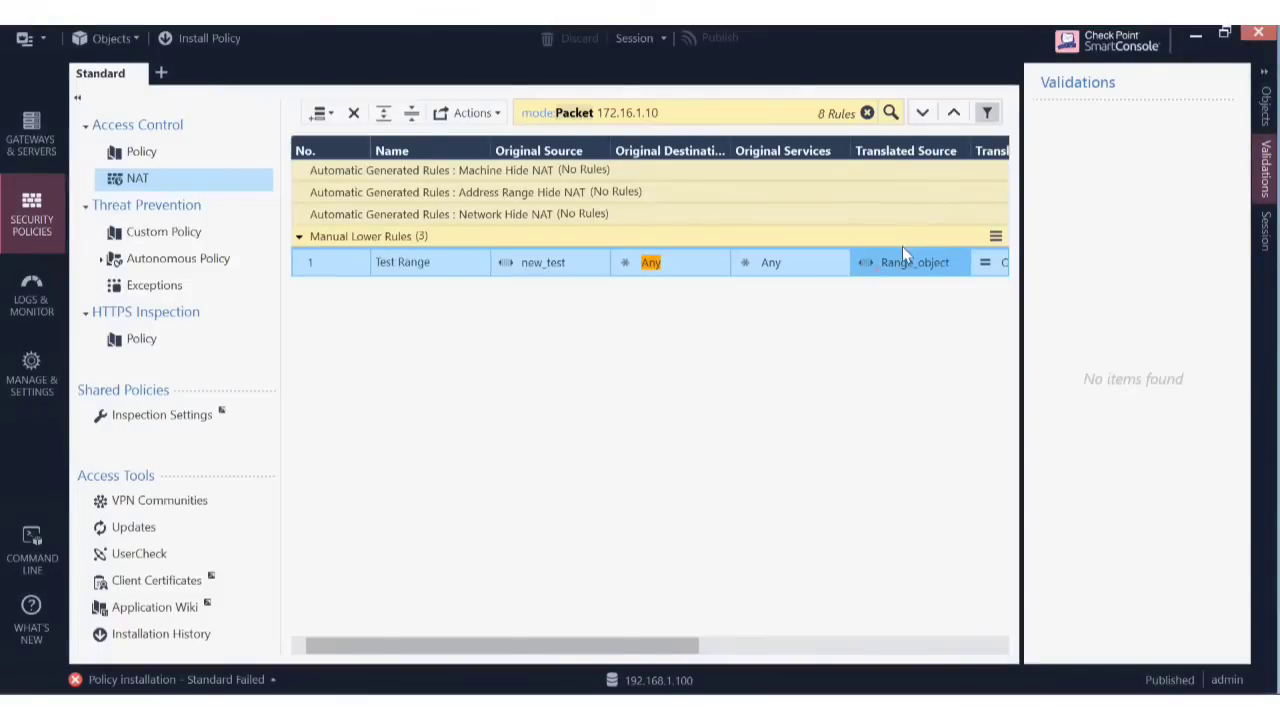
# Check new_test's range, then set Range_object's last IP address to 192.168.1.52.
pyautogui.click(535, 268)
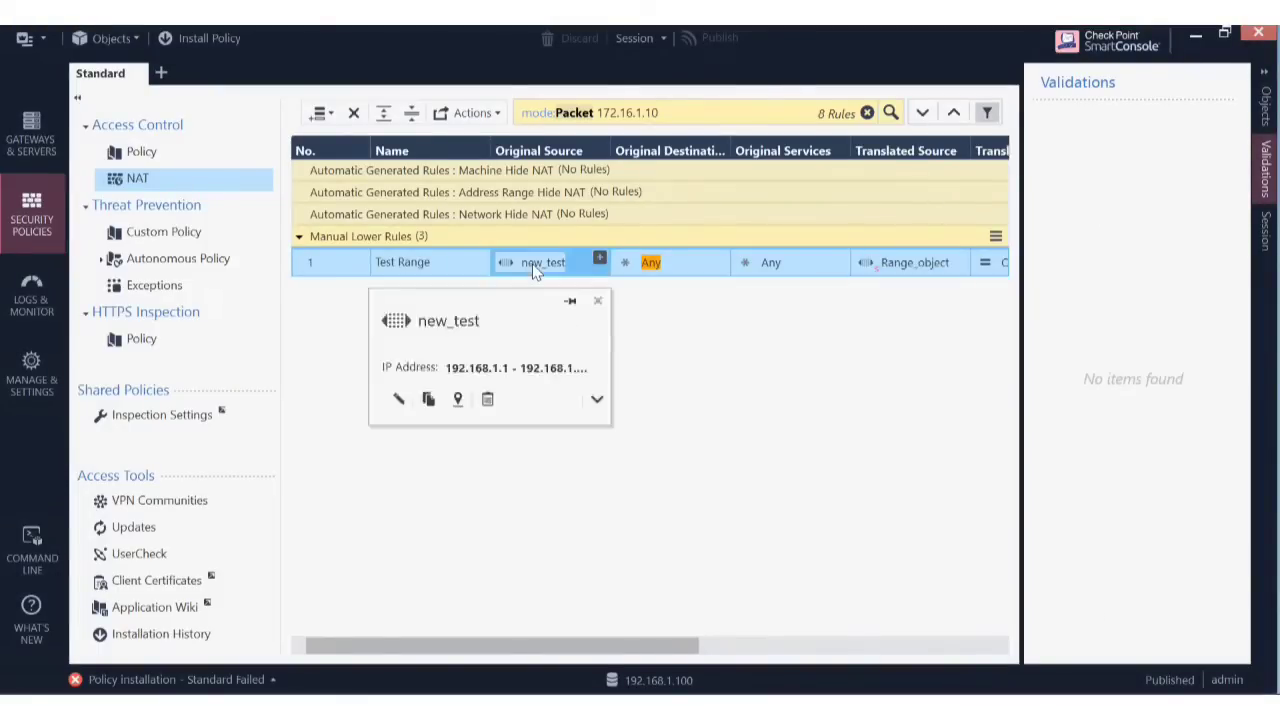
pyautogui.doubleClick(535, 268)
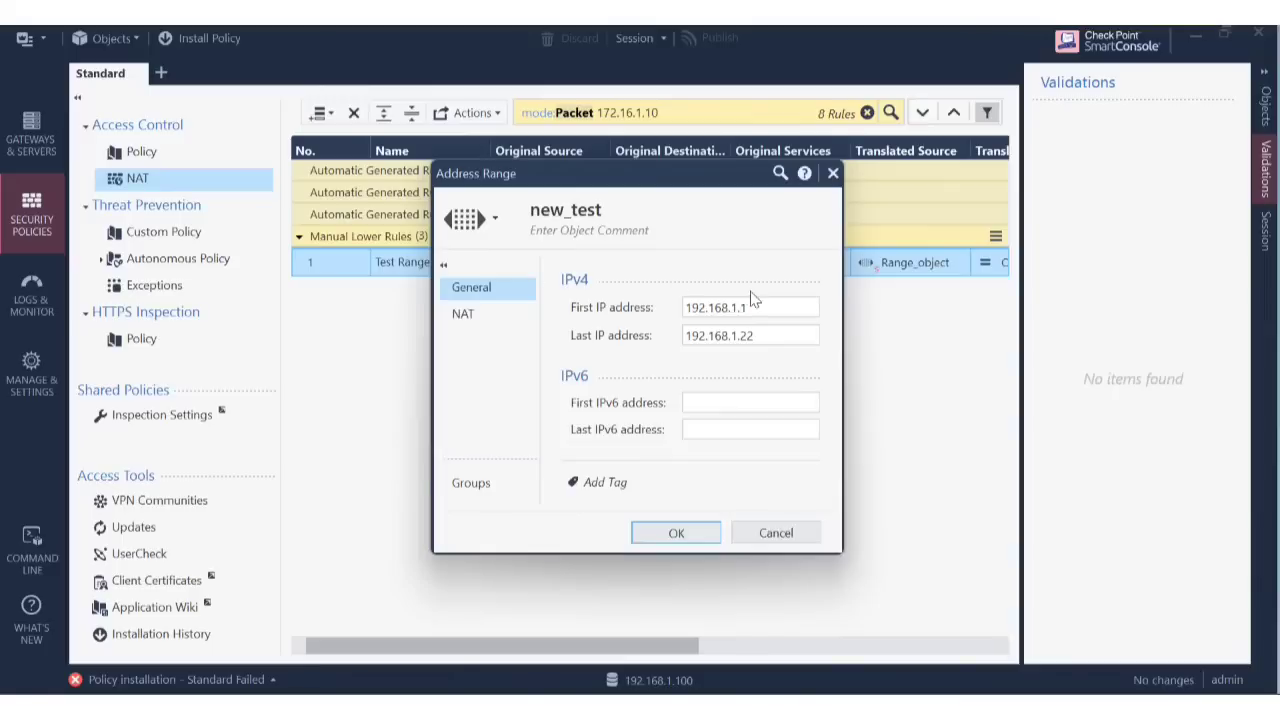
pyautogui.click(780, 536)
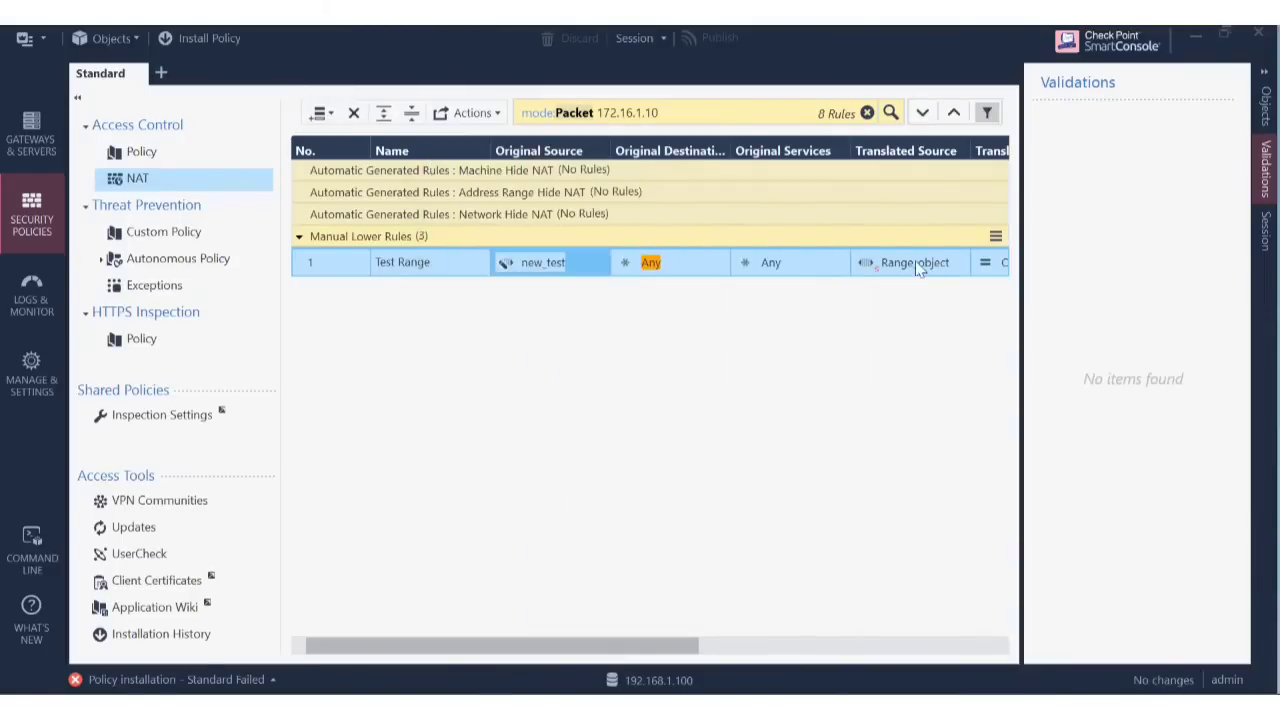
pyautogui.click(925, 262)
pyautogui.doubleClick(925, 262)
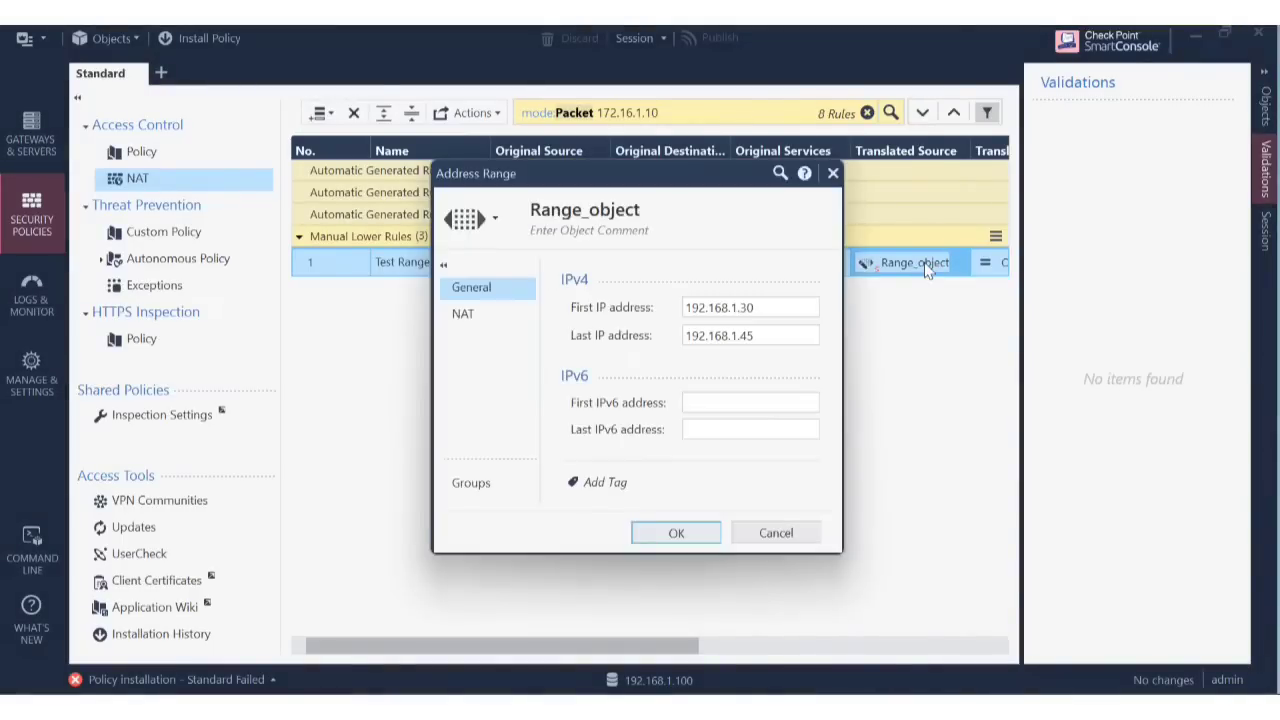
pyautogui.click(774, 333)
pyautogui.press('BackSpace')
pyautogui.write('52')
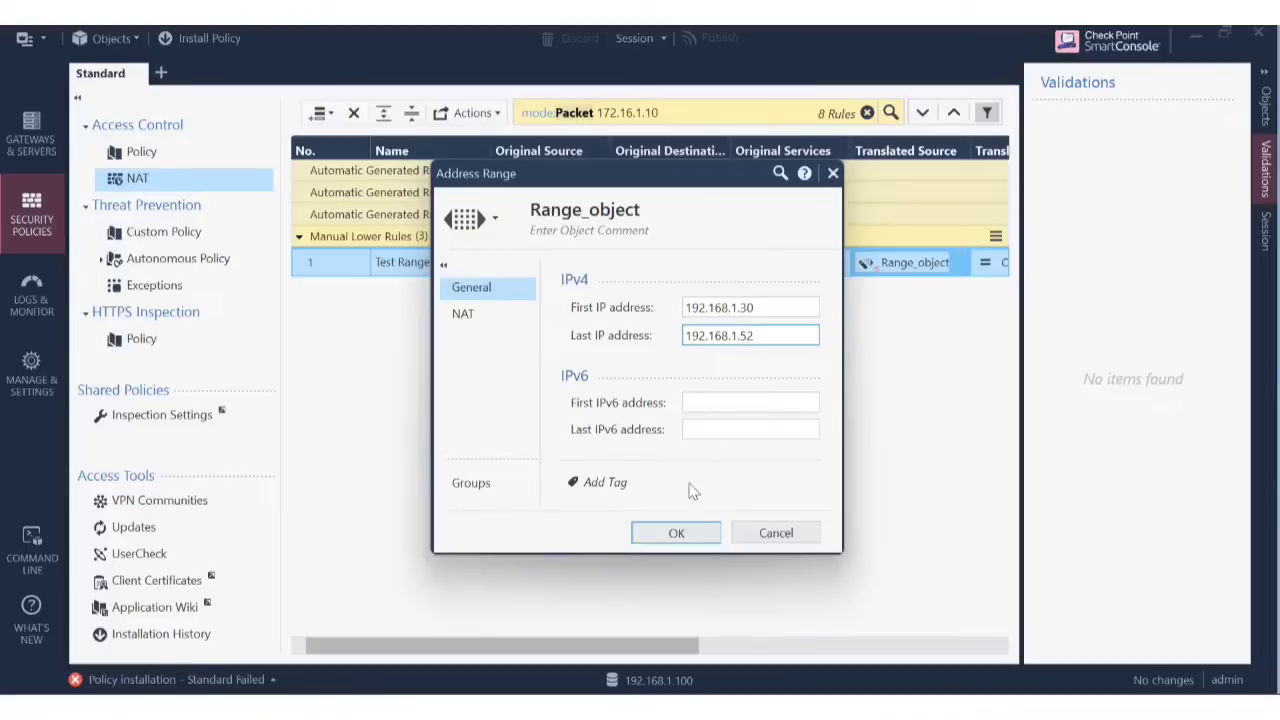
pyautogui.click(688, 534)
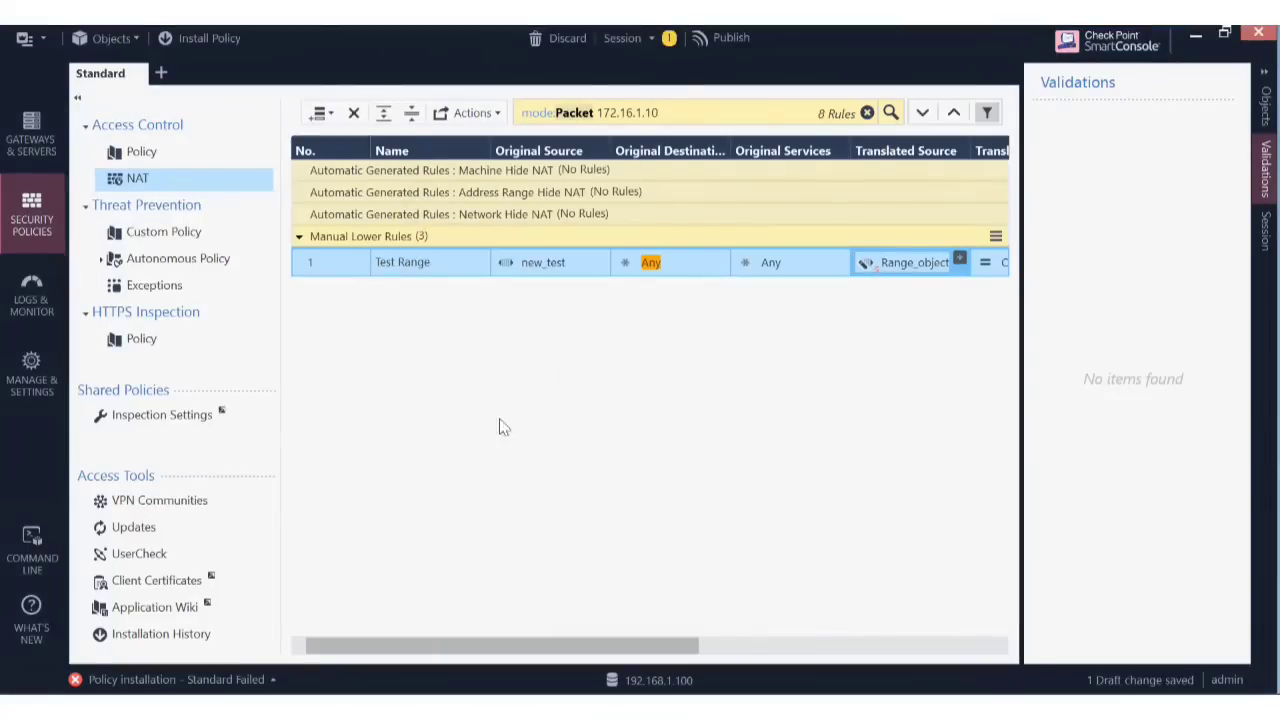
# Publish the Range_object change and begin the policy installation.
pyautogui.click(718, 40)
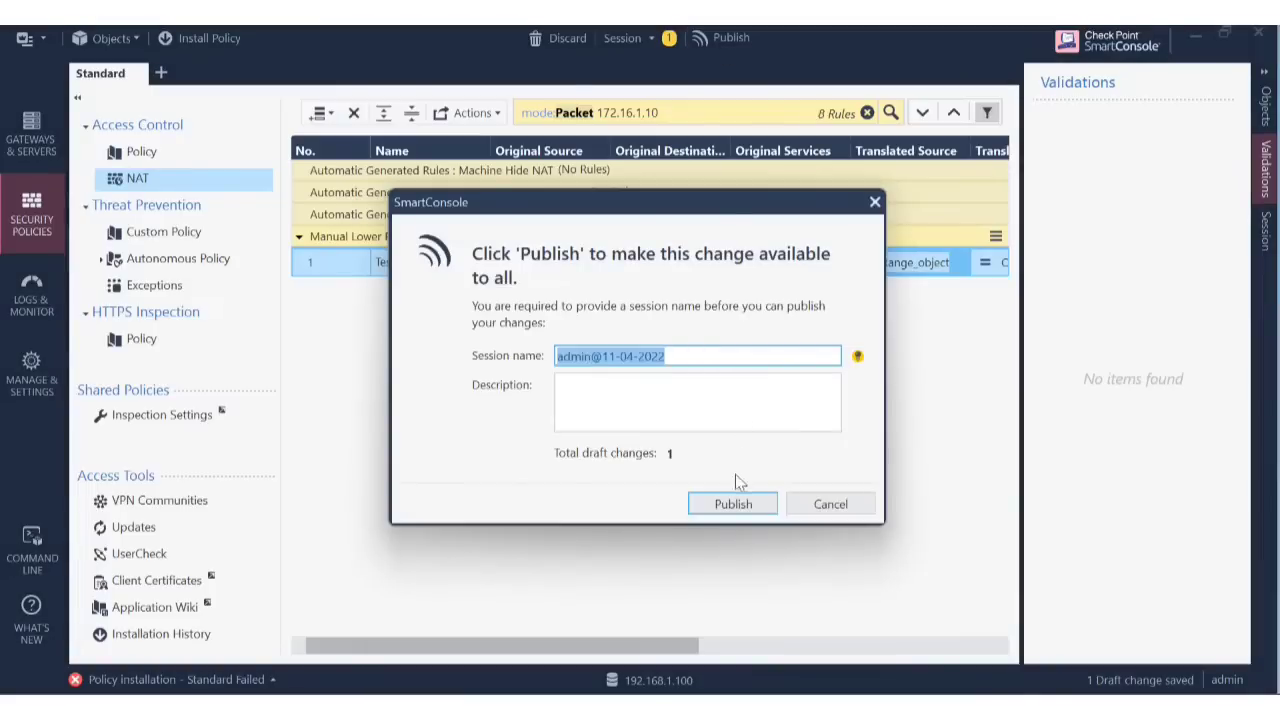
pyautogui.click(738, 504)
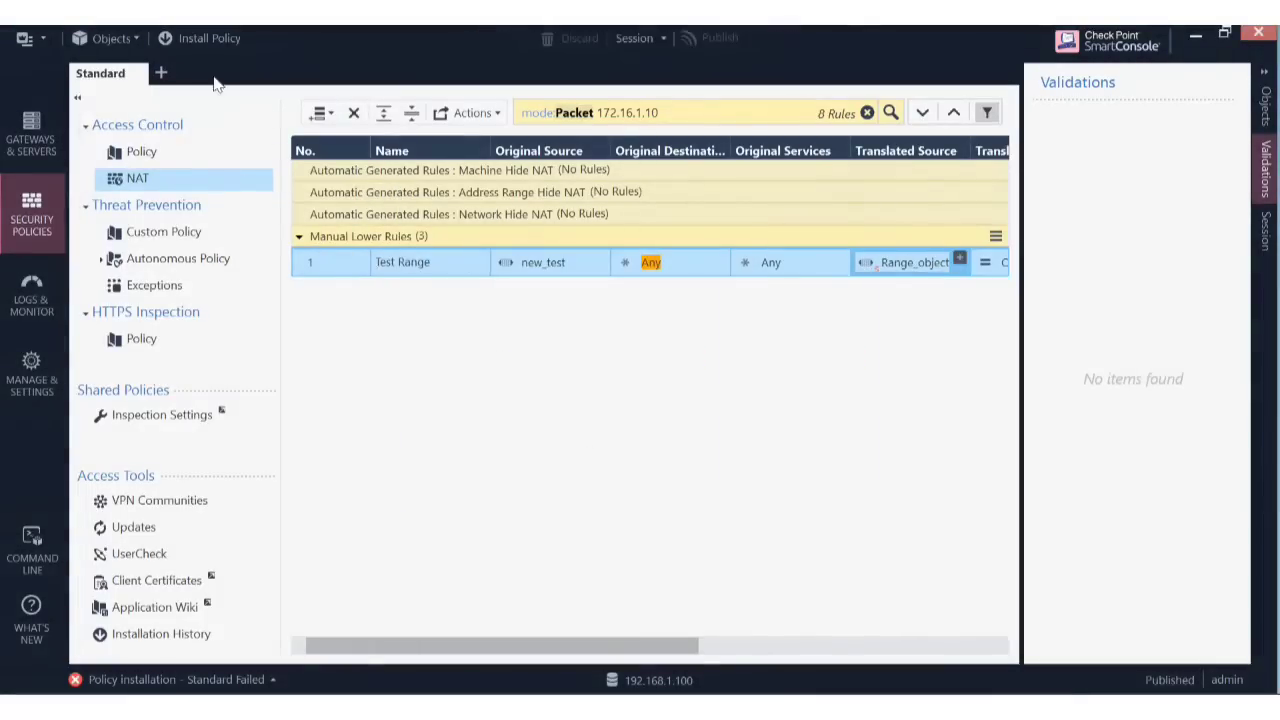
pyautogui.click(214, 40)
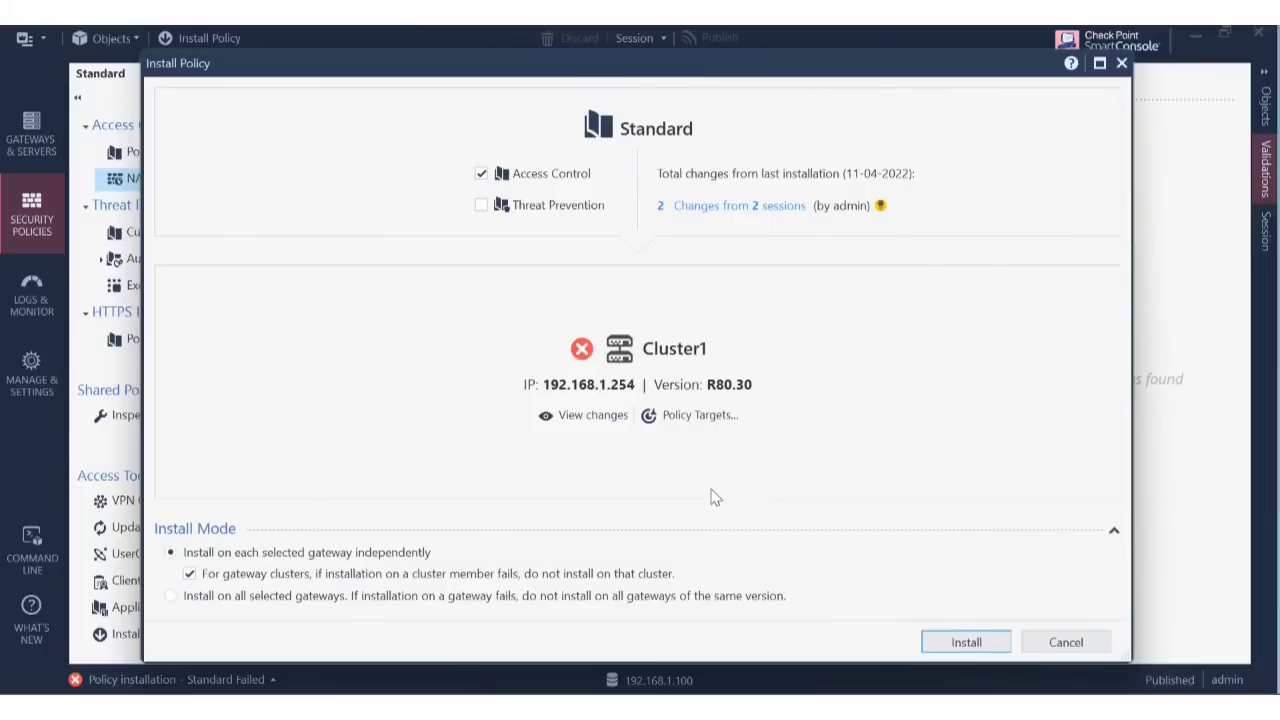
# Install Standard on Cluster1 and read the NAT rule 1 range-size mismatch error in the task details.
pyautogui.click(970, 644)
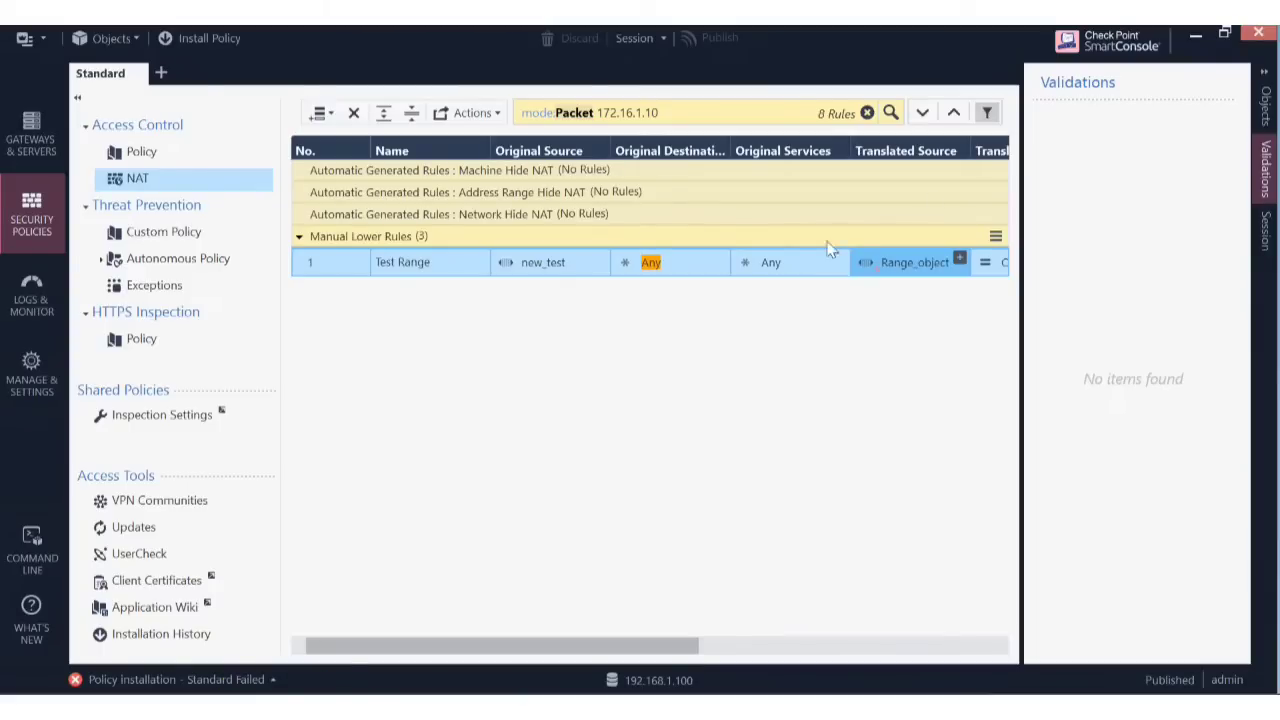
pyautogui.click(270, 688)
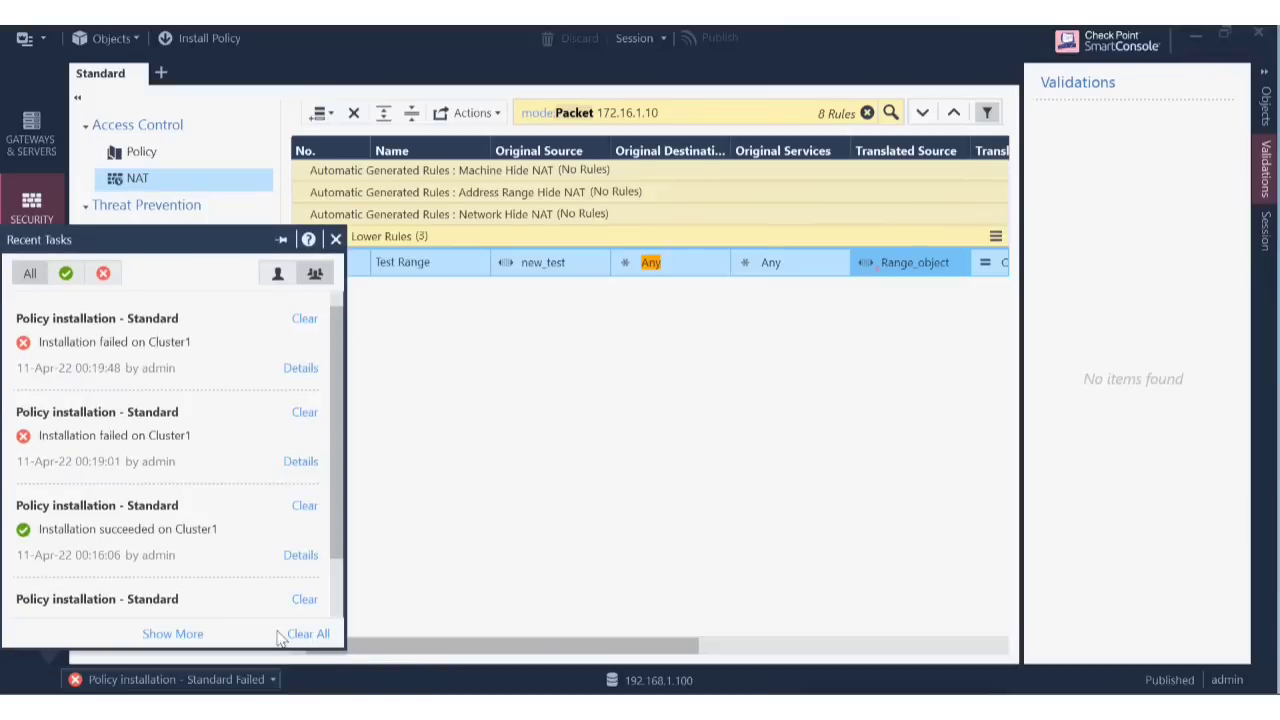
pyautogui.click(300, 369)
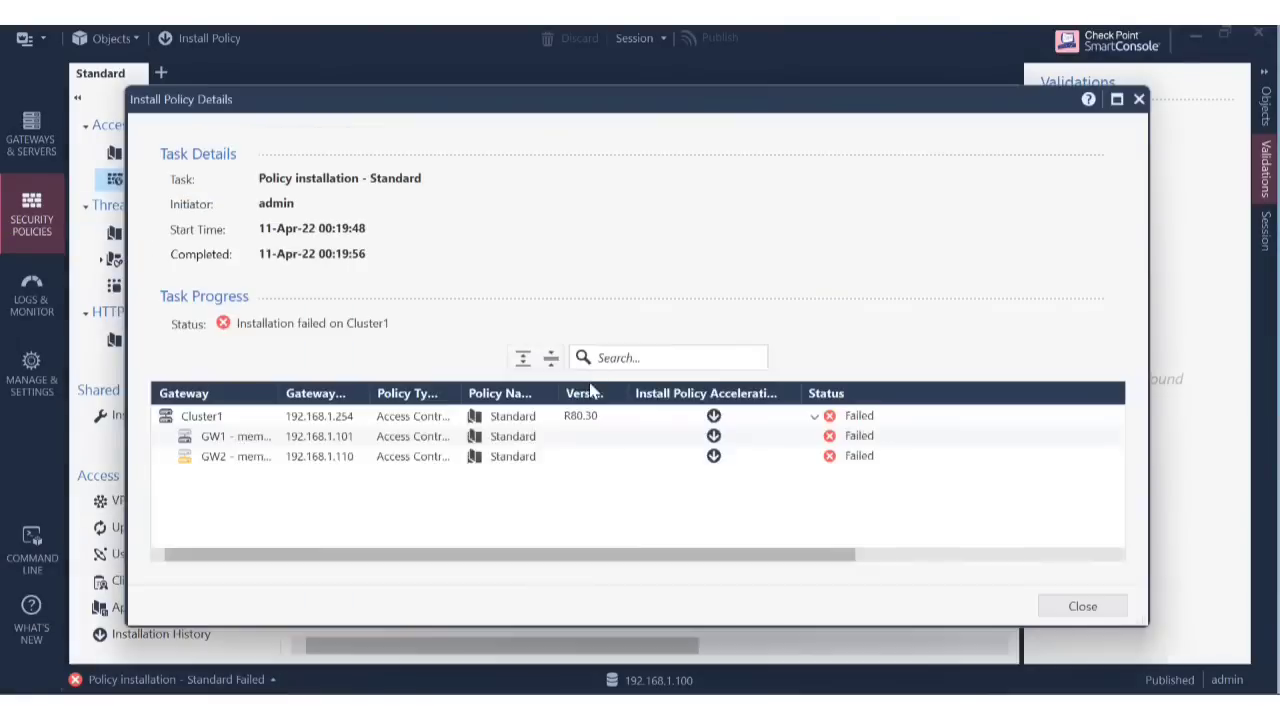
pyautogui.click(790, 417)
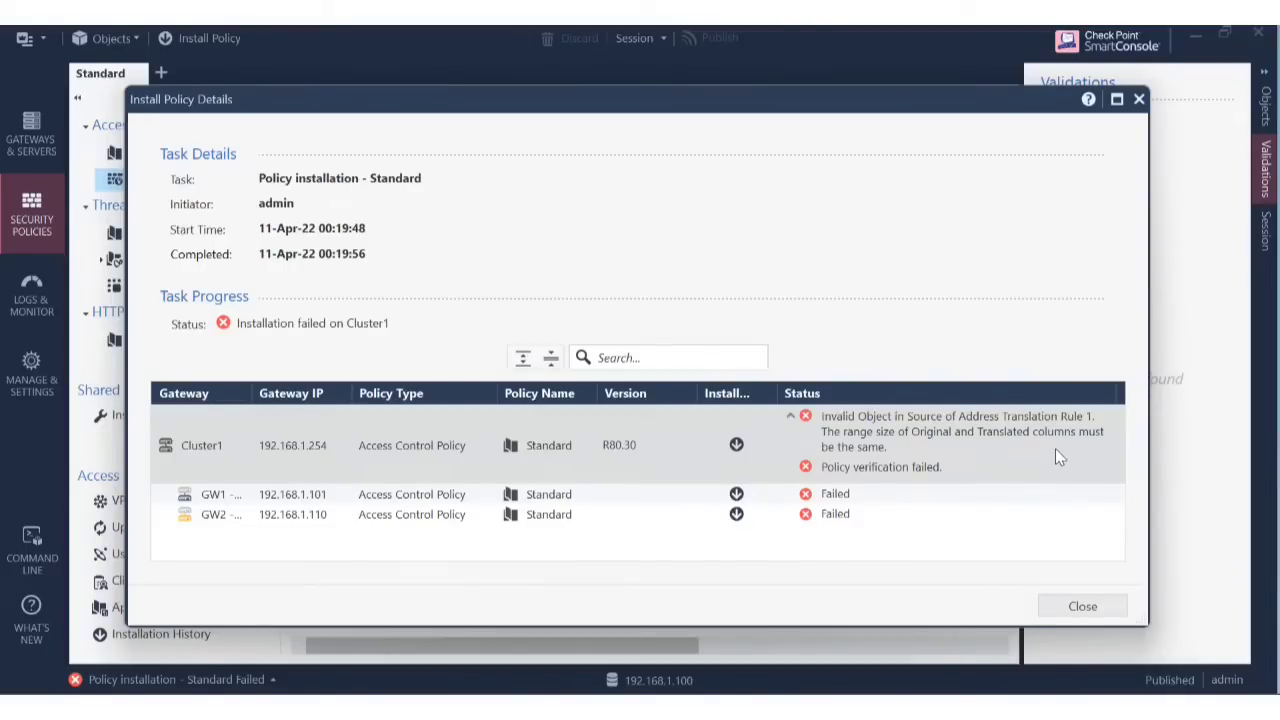
pyautogui.click(977, 515)
# Set new_test's range to 192.168.1.20–192.168.1.30.
pyautogui.click(1084, 606)
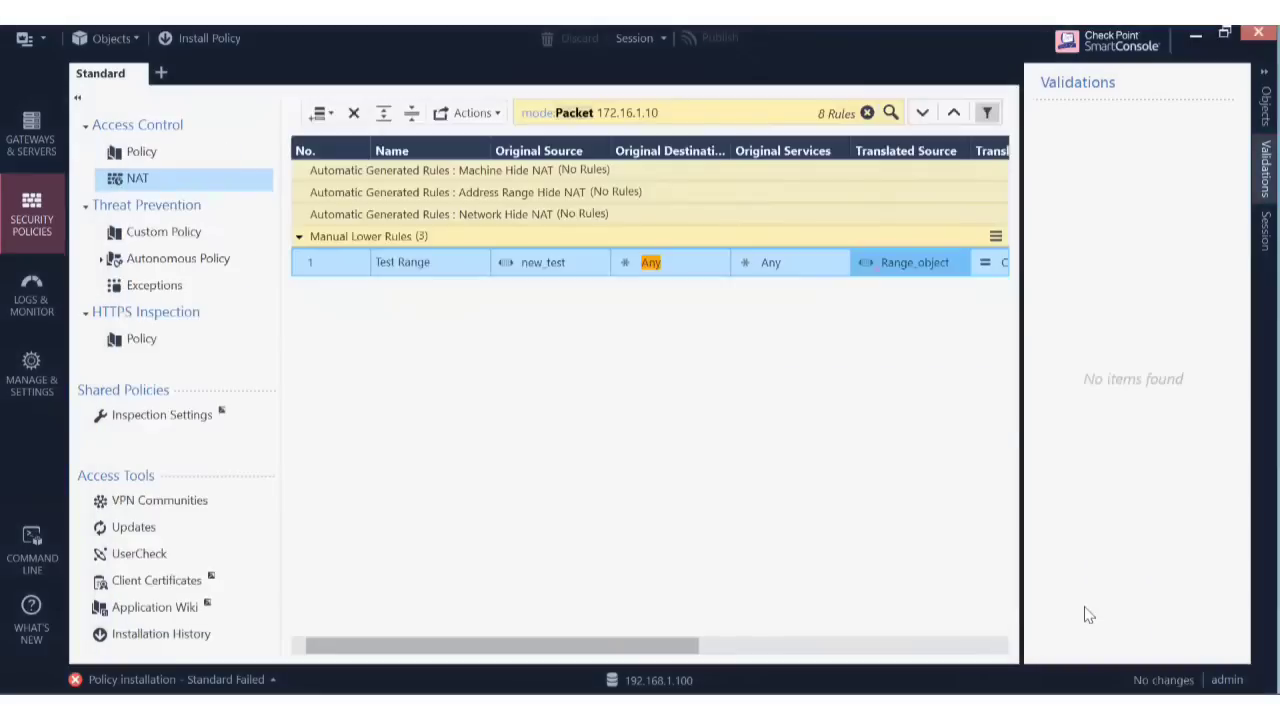
pyautogui.doubleClick(911, 260)
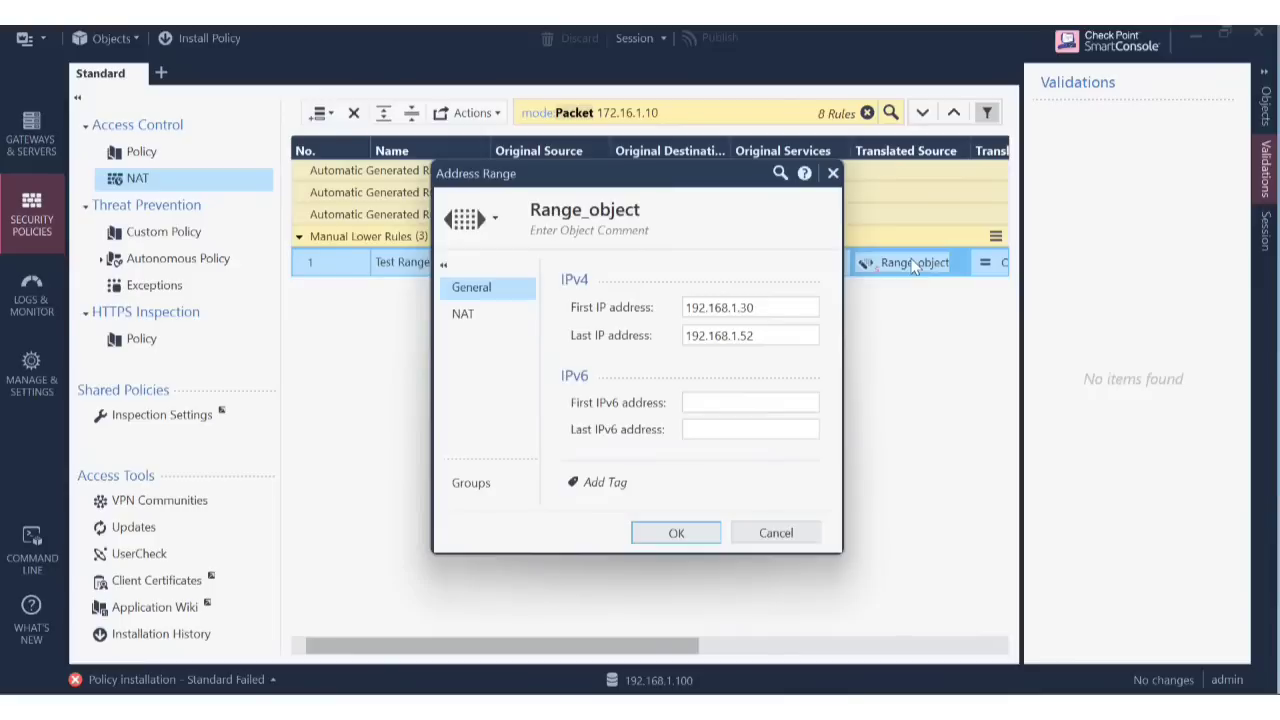
pyautogui.click(796, 531)
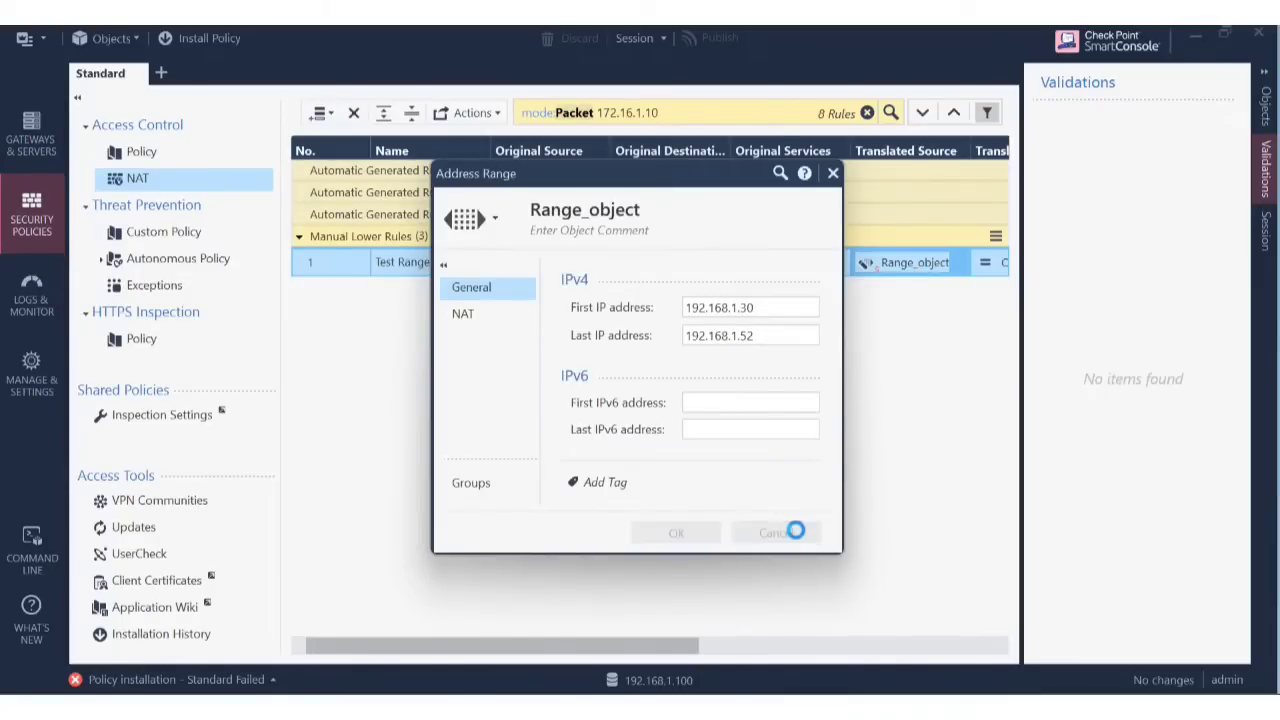
pyautogui.click(542, 272)
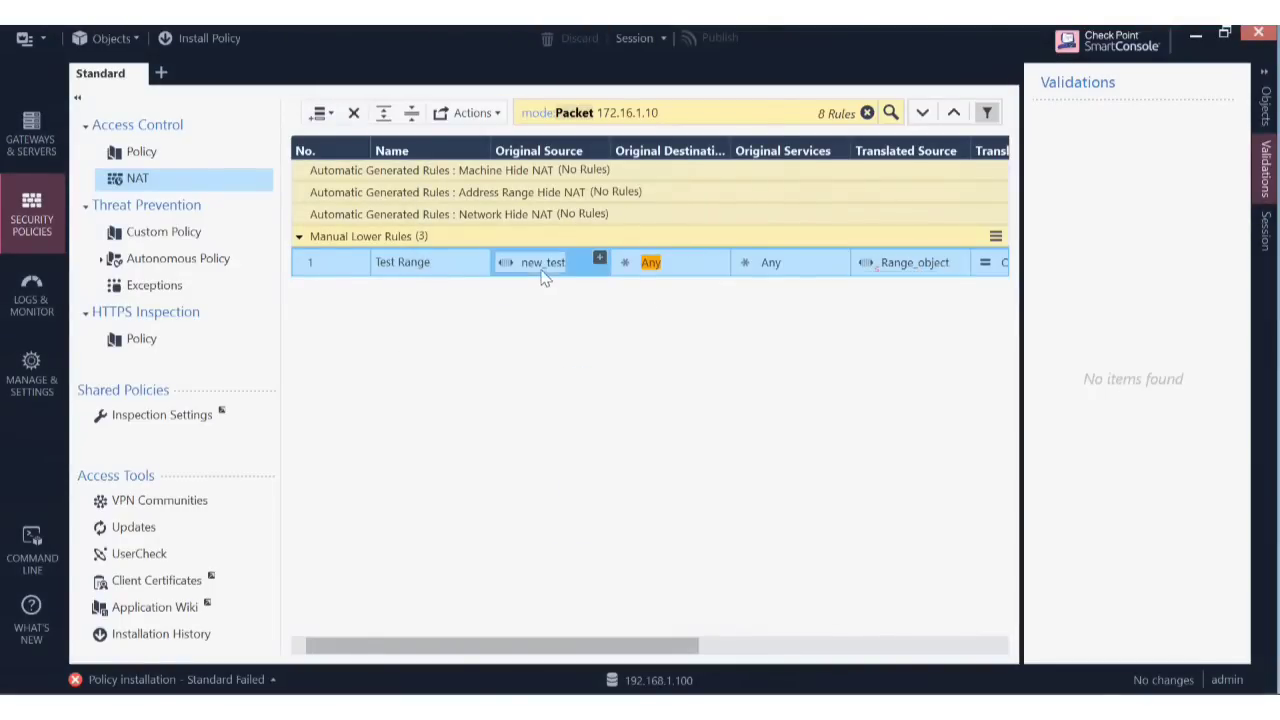
pyautogui.doubleClick(542, 272)
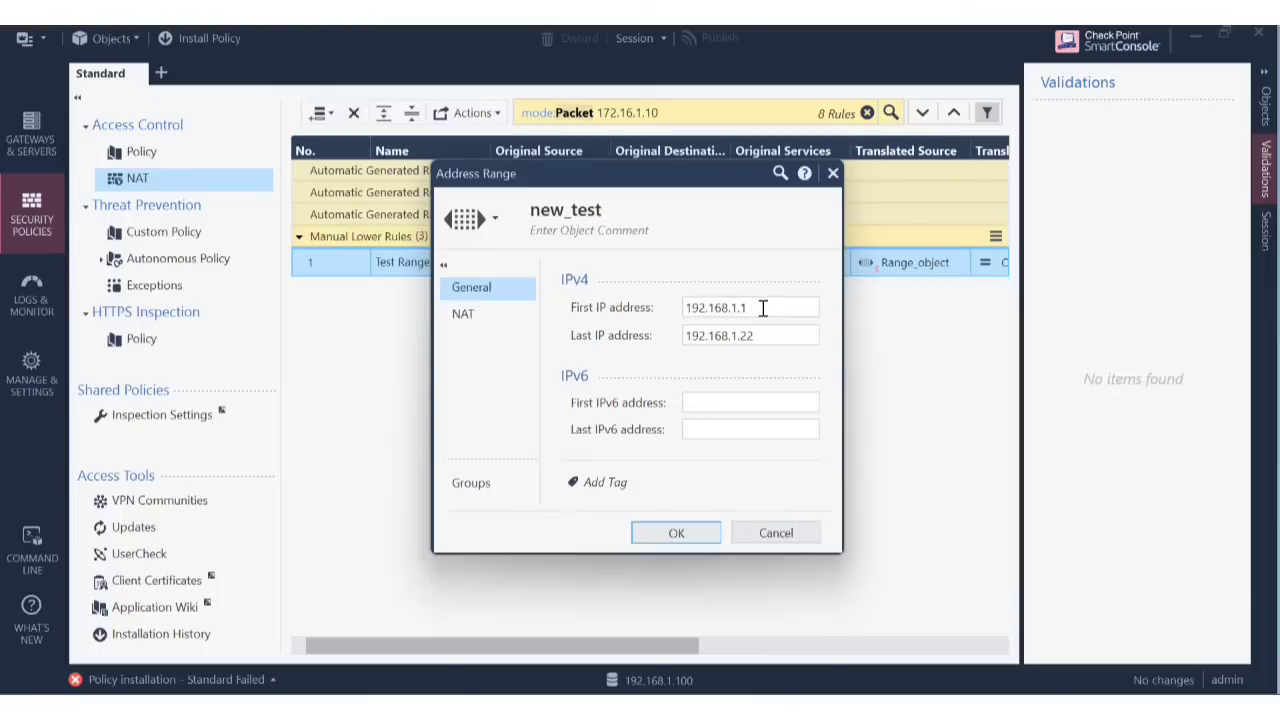
pyautogui.click(762, 308)
pyautogui.press('BackSpace')
pyautogui.write('2')
pyautogui.click(767, 334)
pyautogui.press('BackSpace')
pyautogui.press('BackSpace')
pyautogui.press('BackSpace')
pyautogui.write('30')
pyautogui.click(691, 530)
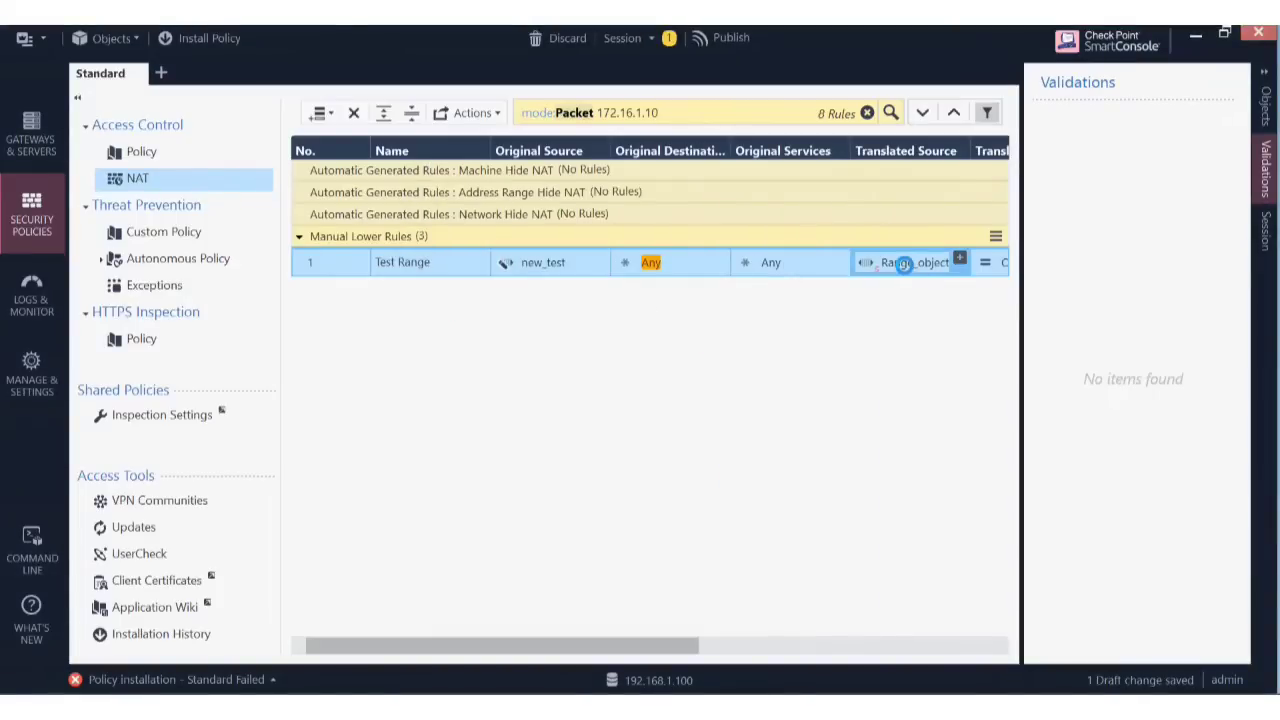
# Set Range_object's range to 192.168.1.30–192.168.1.40.
pyautogui.doubleClick(907, 264)
pyautogui.click(778, 309)
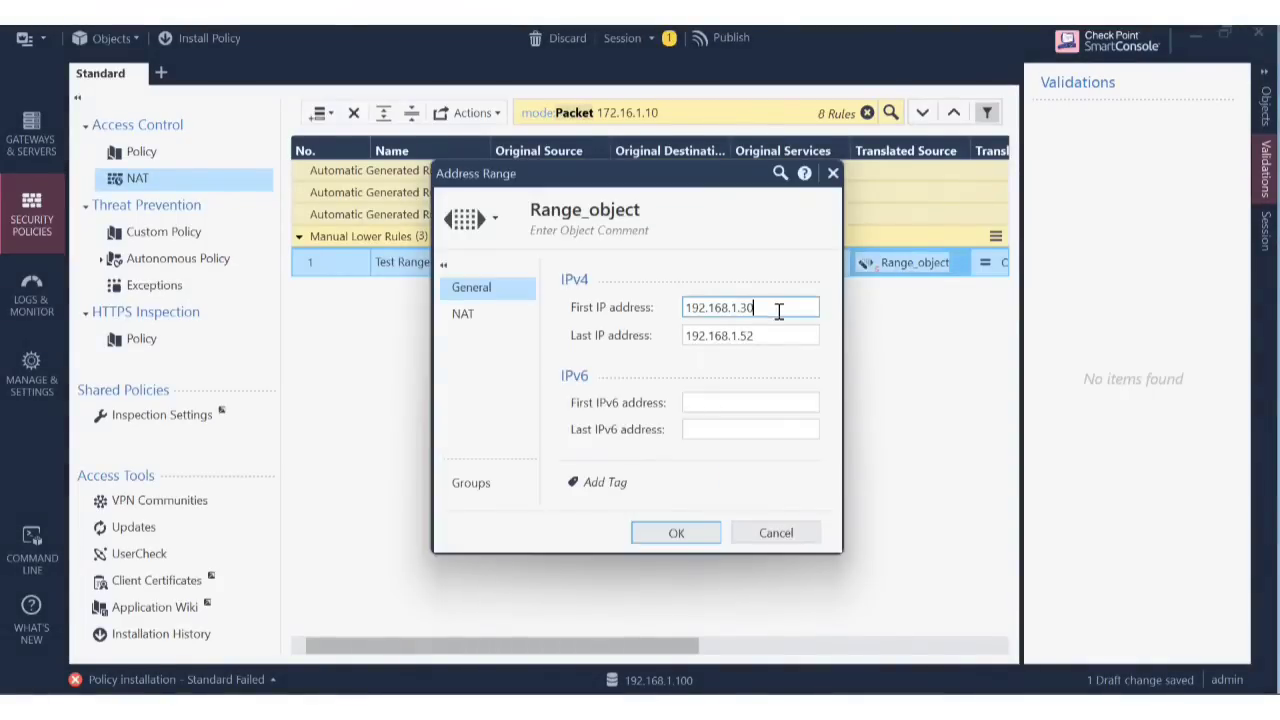
pyautogui.press('BackSpace')
pyautogui.press('BackSpace')
pyautogui.press('BackSpace')
pyautogui.write('.20')
pyautogui.click(767, 337)
pyautogui.press('BackSpace')
pyautogui.press('BackSpace')
pyautogui.write('.')
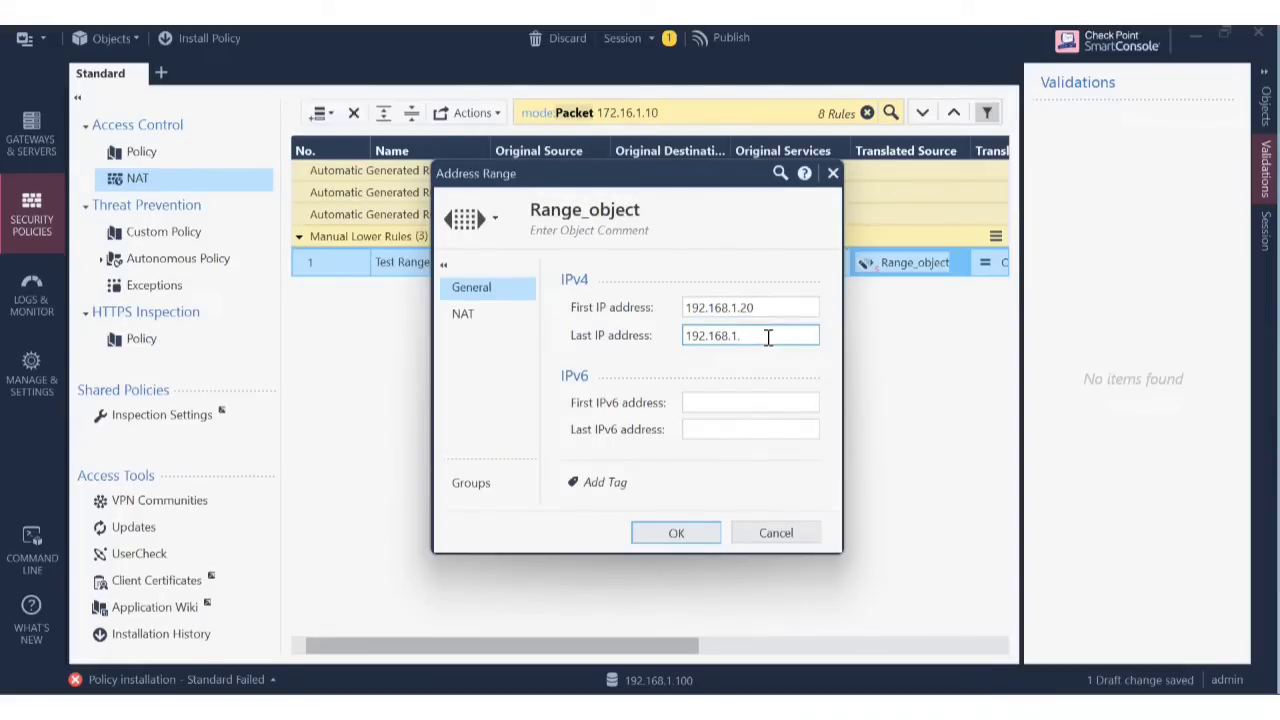
pyautogui.write('3')
pyautogui.click(763, 309)
pyautogui.press('BackSpace')
pyautogui.press('BackSpace')
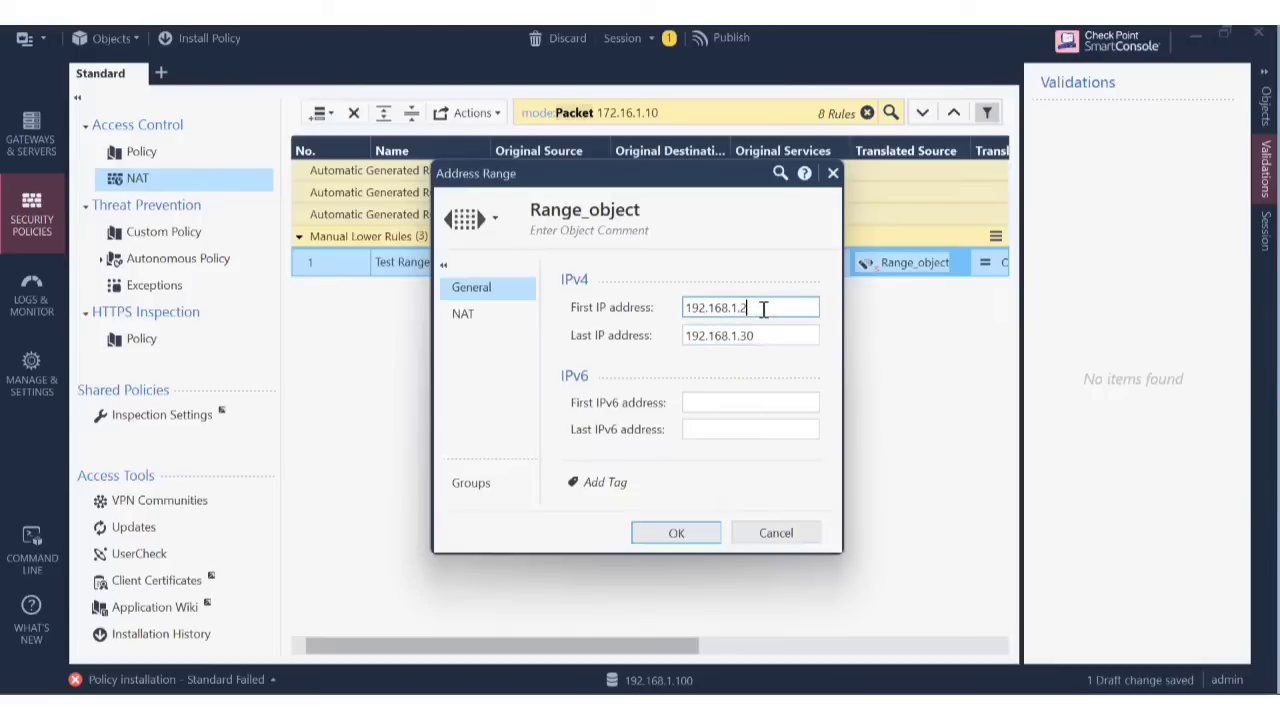
pyautogui.write('30')
pyautogui.click(758, 336)
pyautogui.click(758, 335)
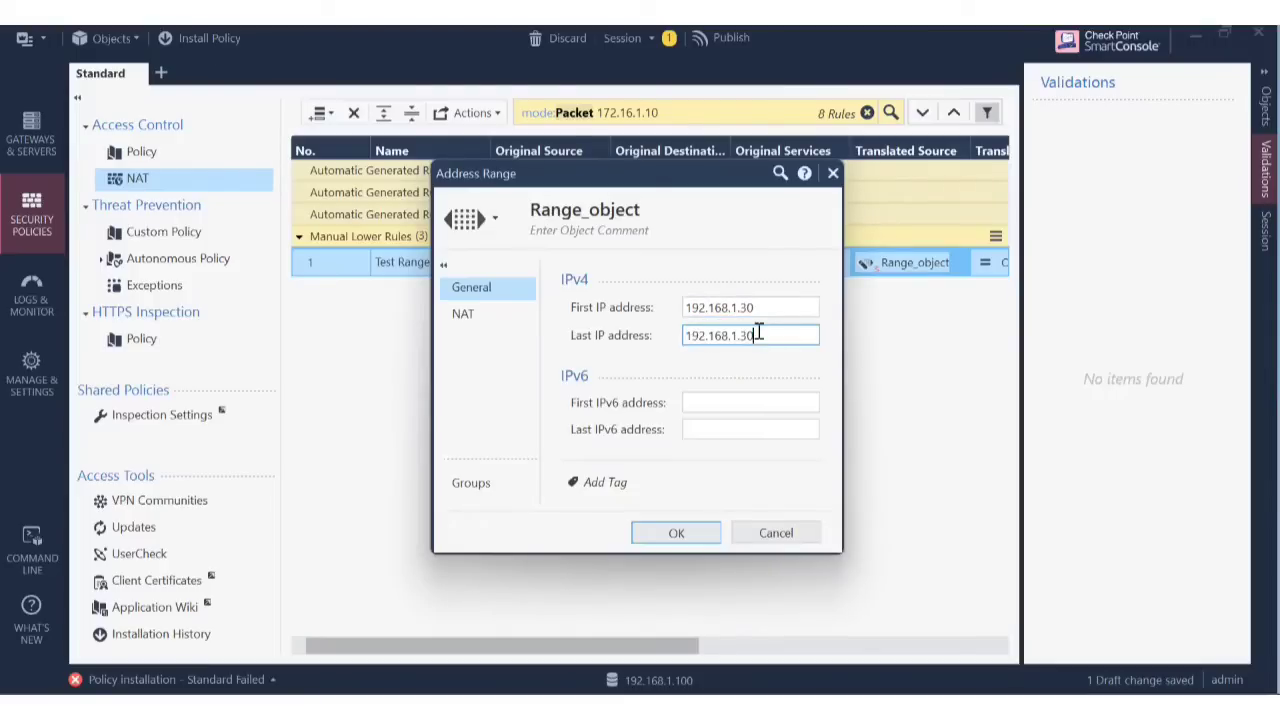
pyautogui.press('BackSpace')
pyautogui.press('BackSpace')
pyautogui.press('BackSpace')
pyautogui.write('40')
pyautogui.click(676, 533)
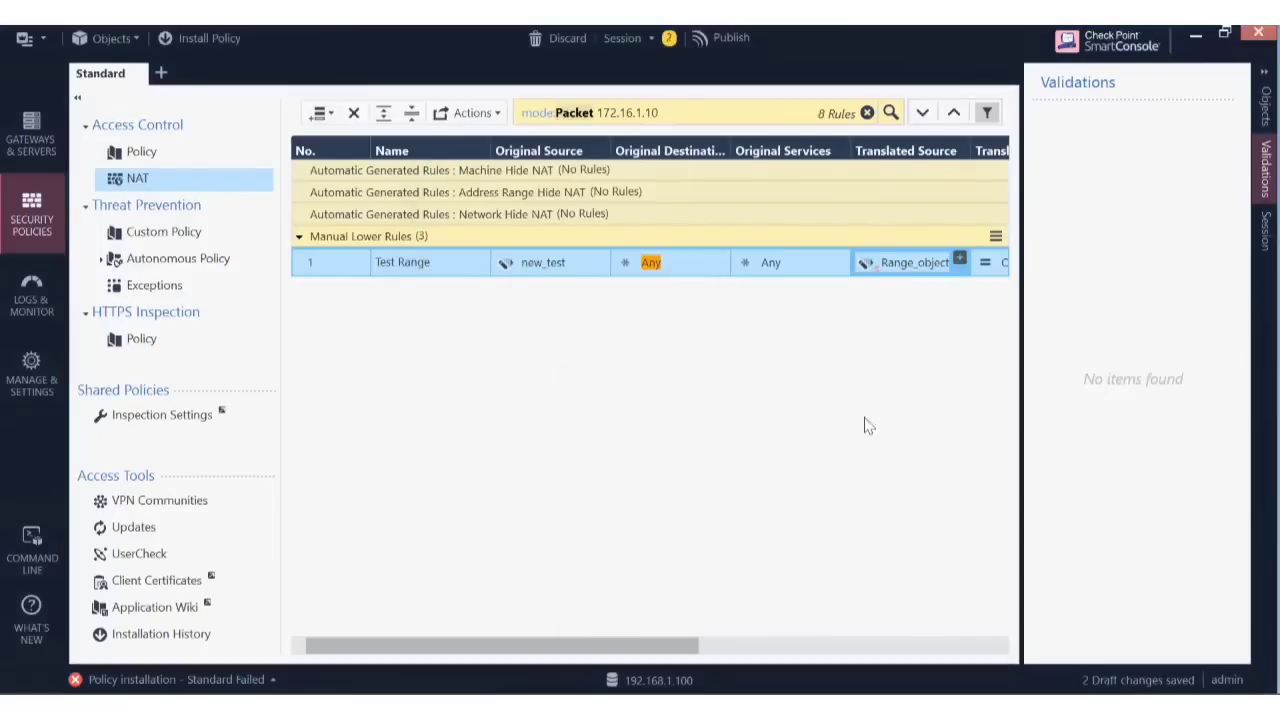
# Publish the two range changes, then re-read Cluster1's failed installation error in Recent Tasks details.
pyautogui.click(729, 38)
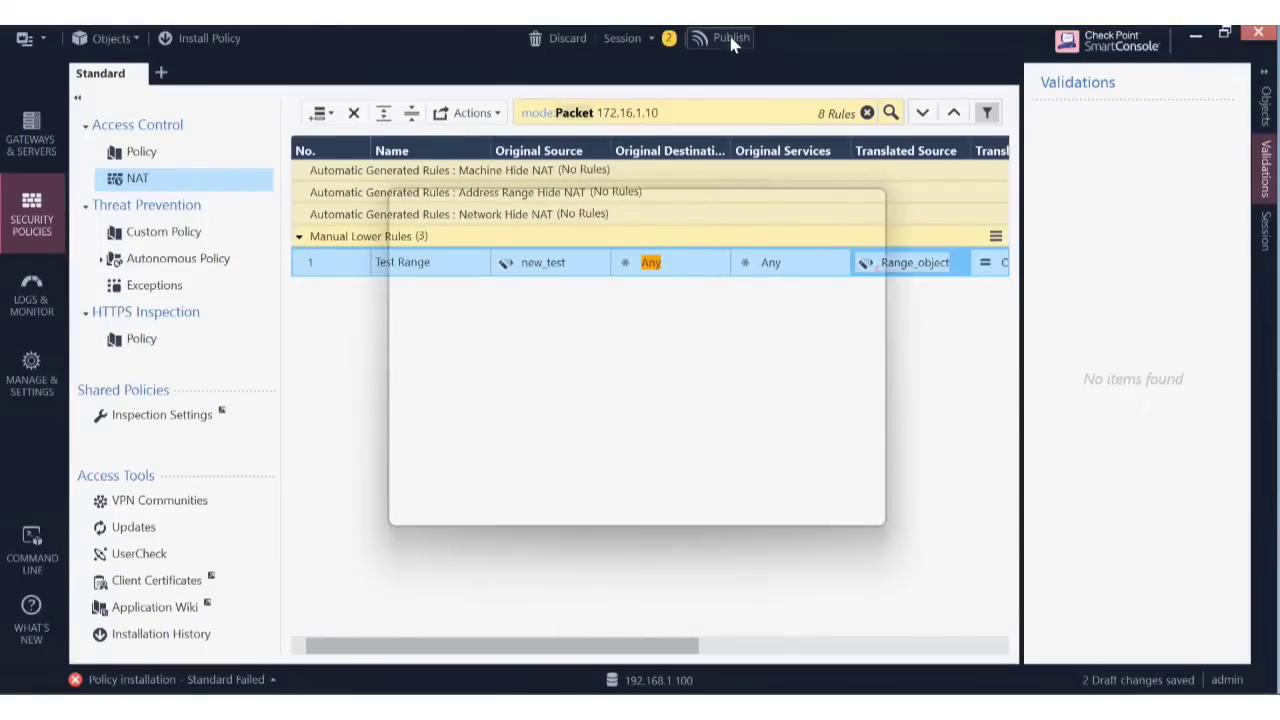
pyautogui.click(753, 512)
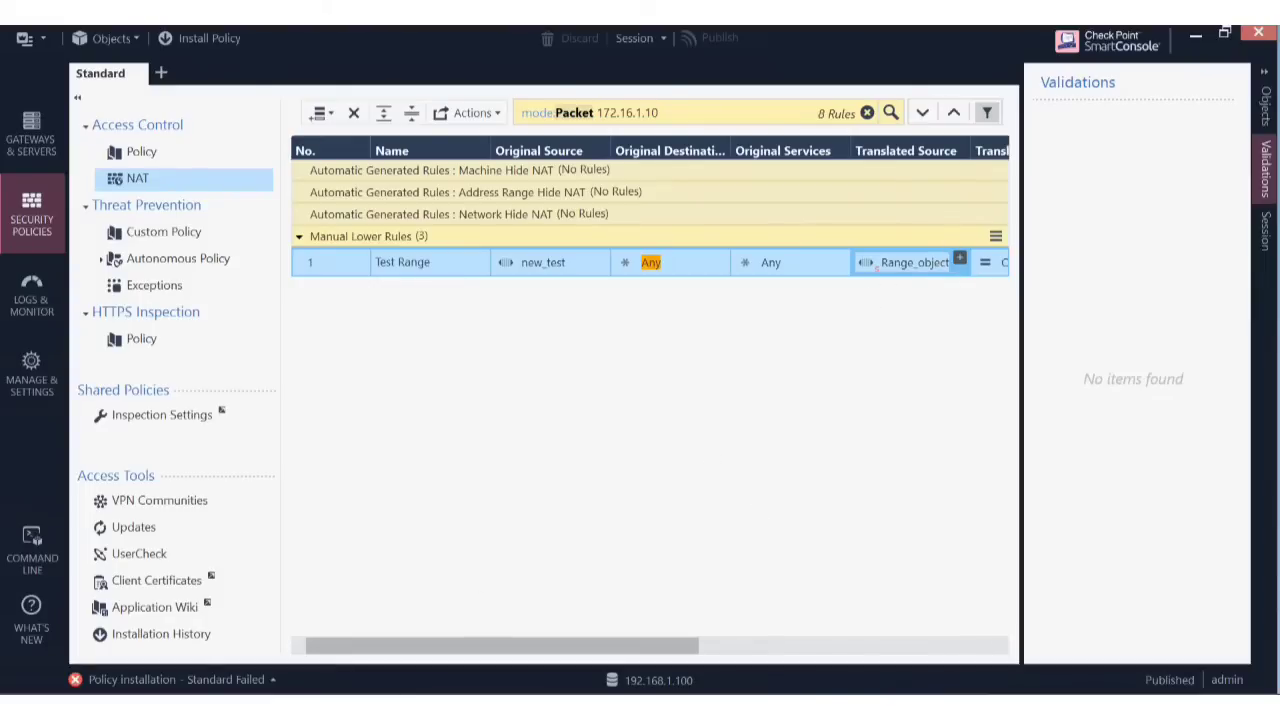
pyautogui.click(273, 682)
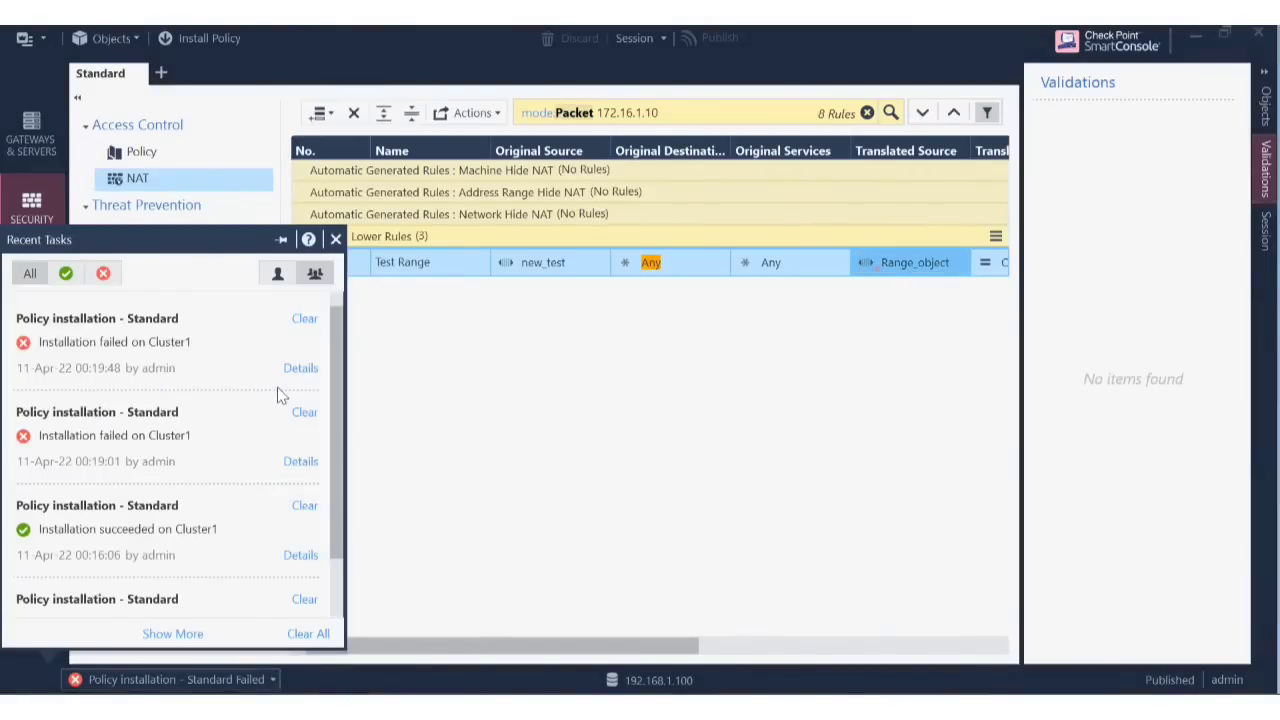
pyautogui.click(300, 369)
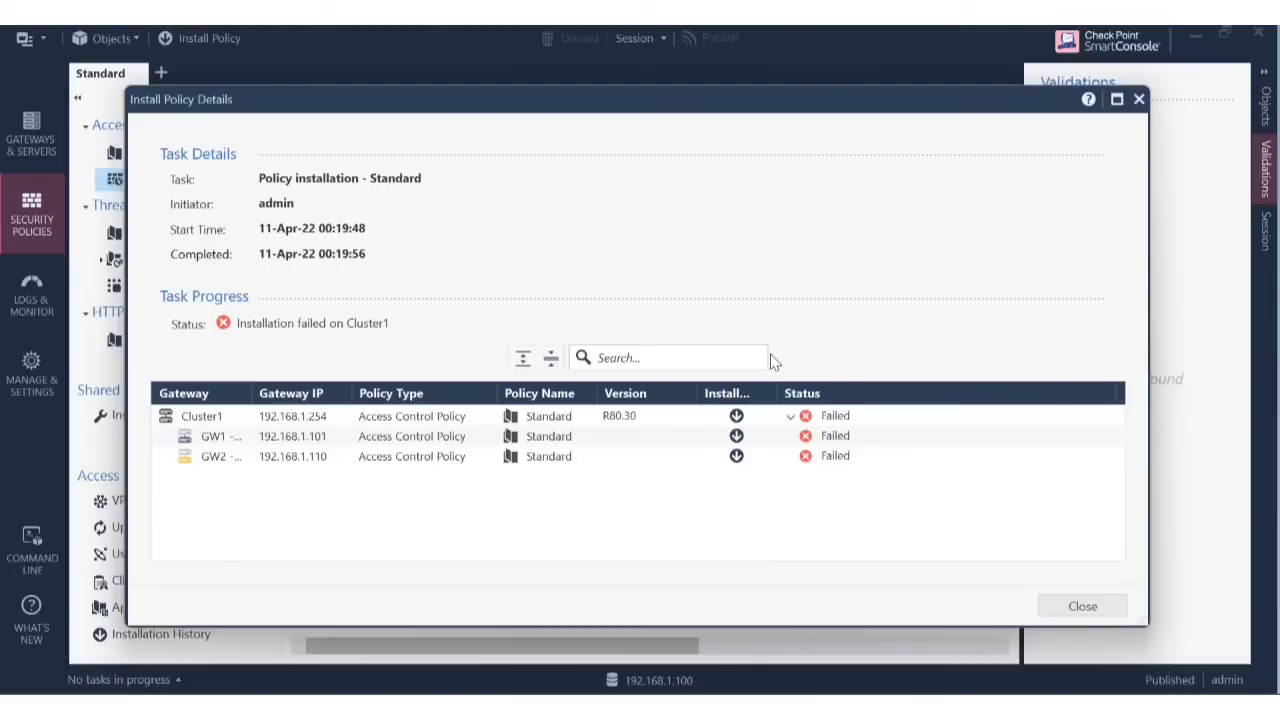
pyautogui.click(790, 416)
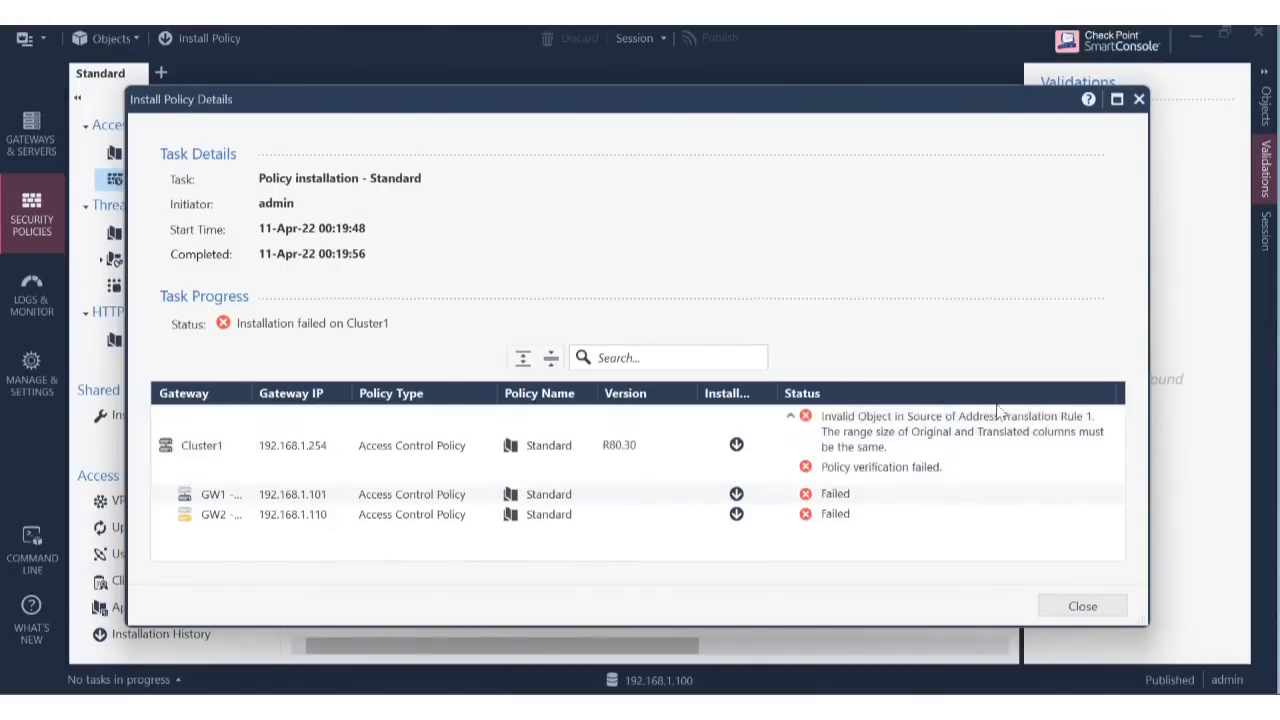
pyautogui.click(1100, 606)
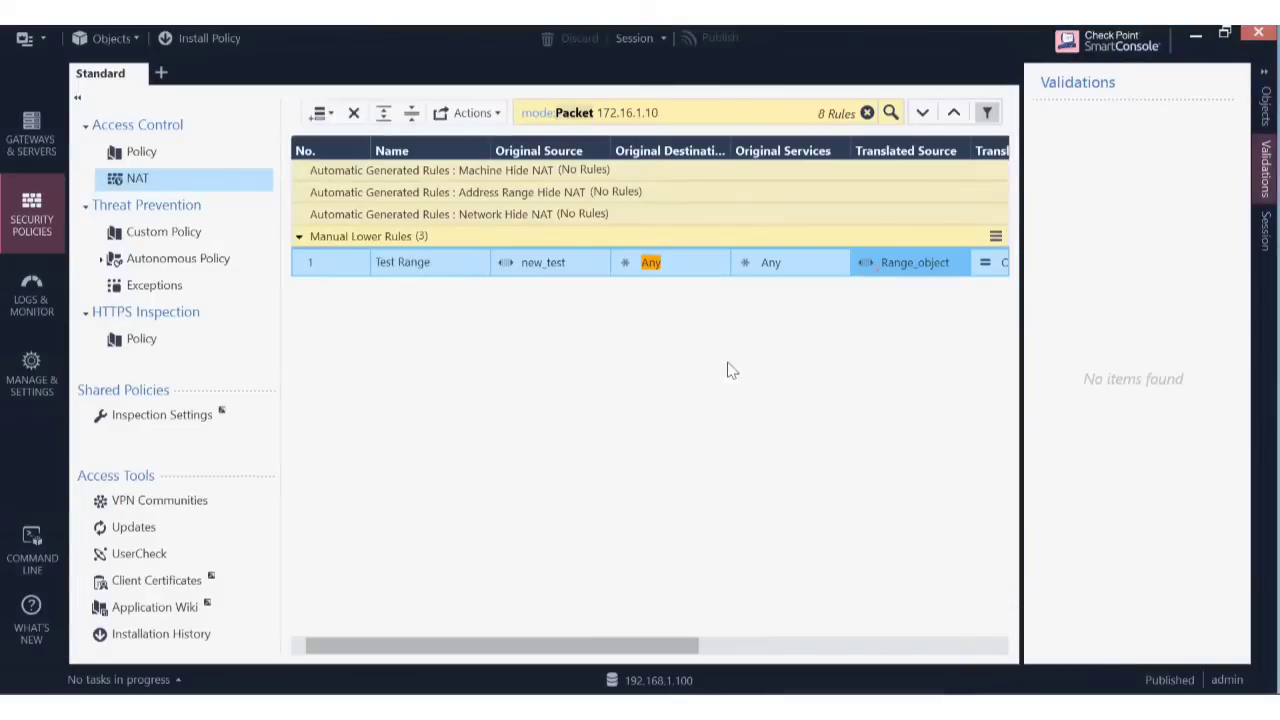
# Inspect the new_test original-source range and close it without changes.
pyautogui.click(516, 266)
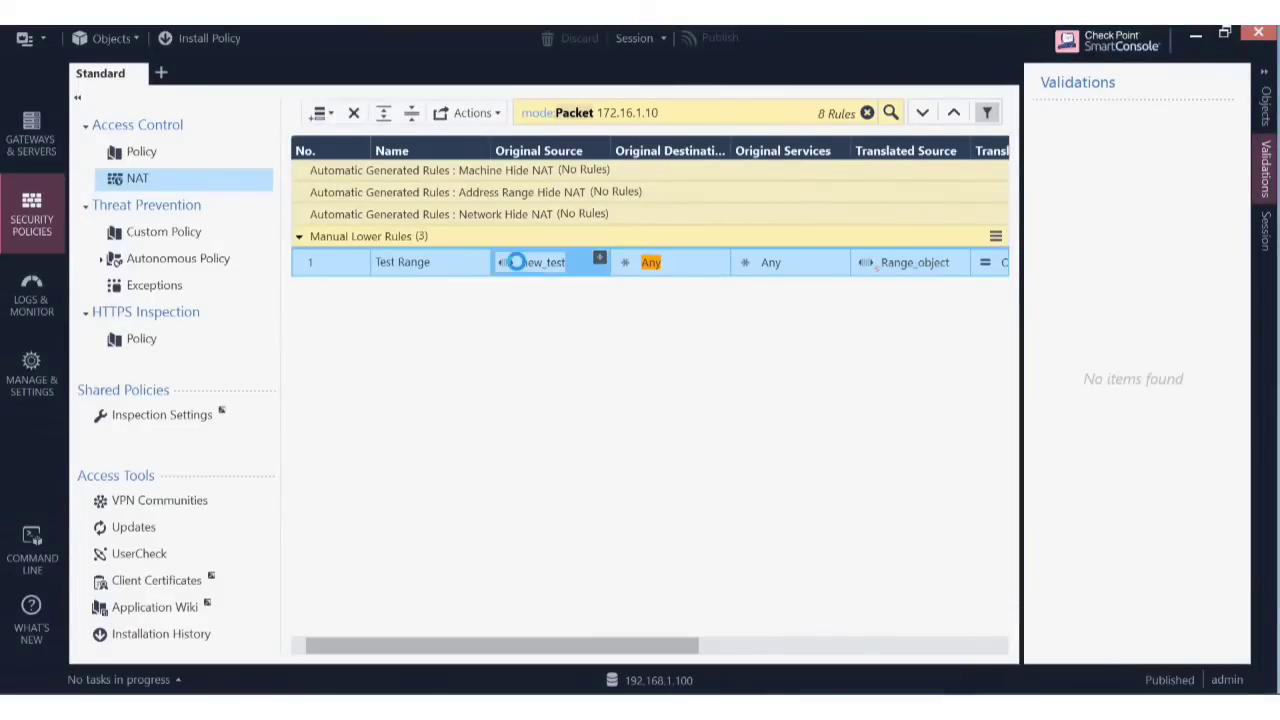
pyautogui.doubleClick(518, 266)
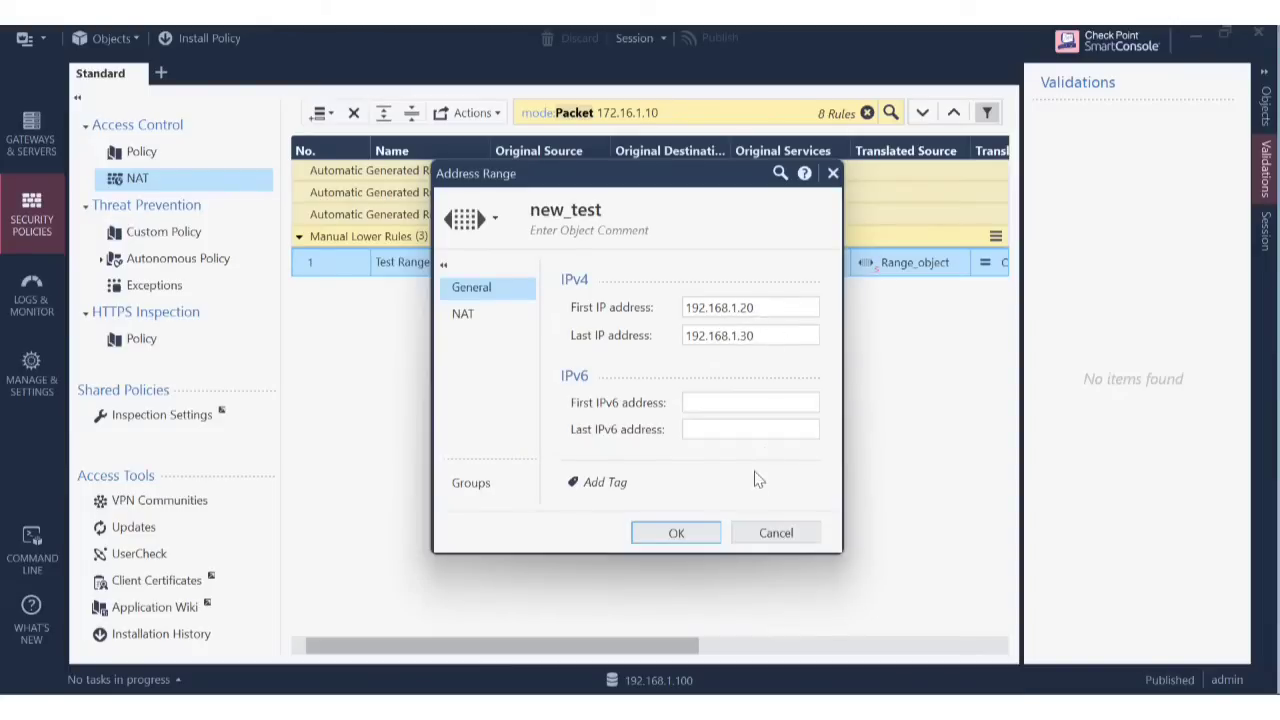
pyautogui.click(776, 534)
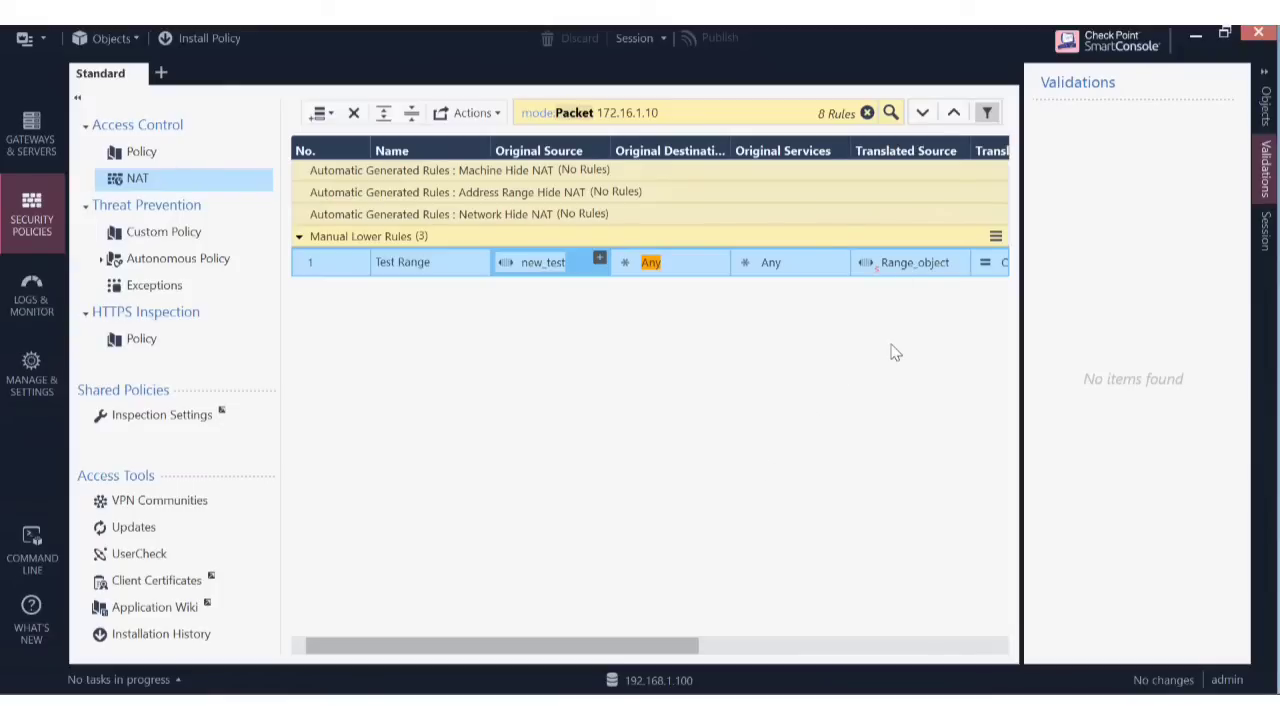
# In Range_object, change the first IP's last octet to 20 and the last IP's to 30.
pyautogui.click(903, 265)
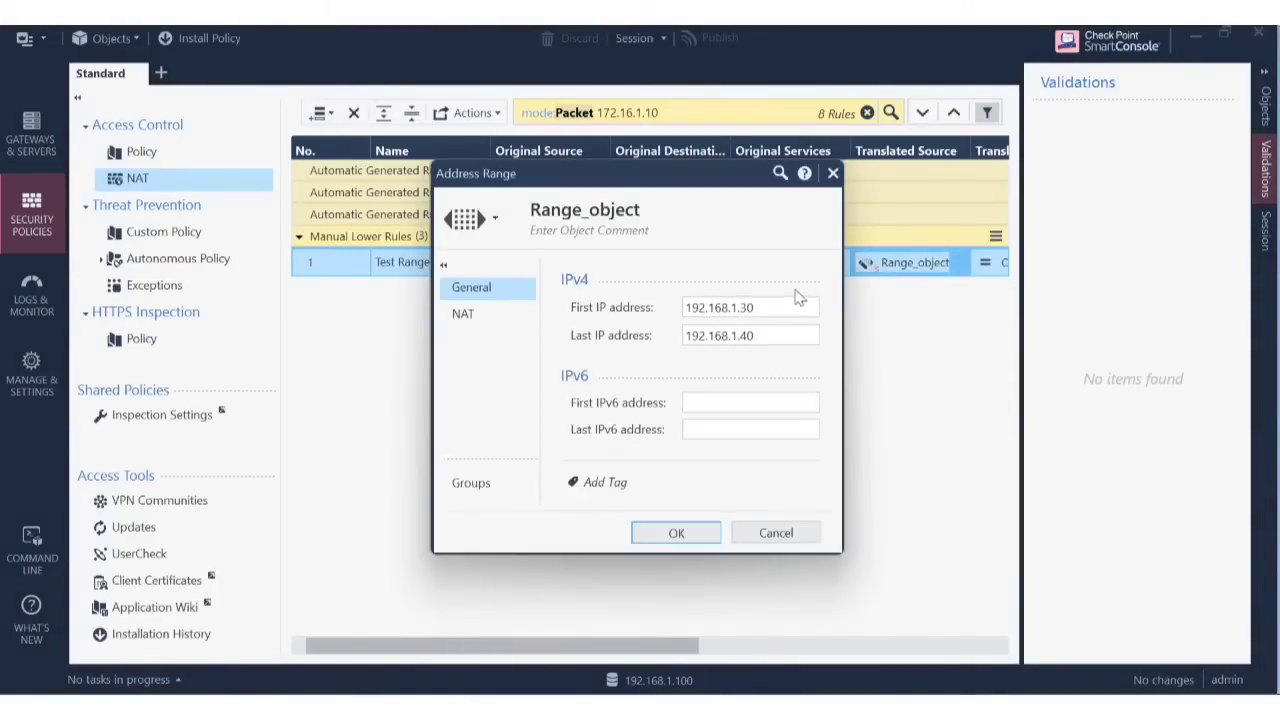
pyautogui.click(737, 309)
pyautogui.press('BackSpace')
pyautogui.press('BackSpace')
pyautogui.write('20')
pyautogui.click(772, 334)
pyautogui.click(770, 335)
pyautogui.press('BackSpace')
pyautogui.press('BackSpace')
pyautogui.write('30')
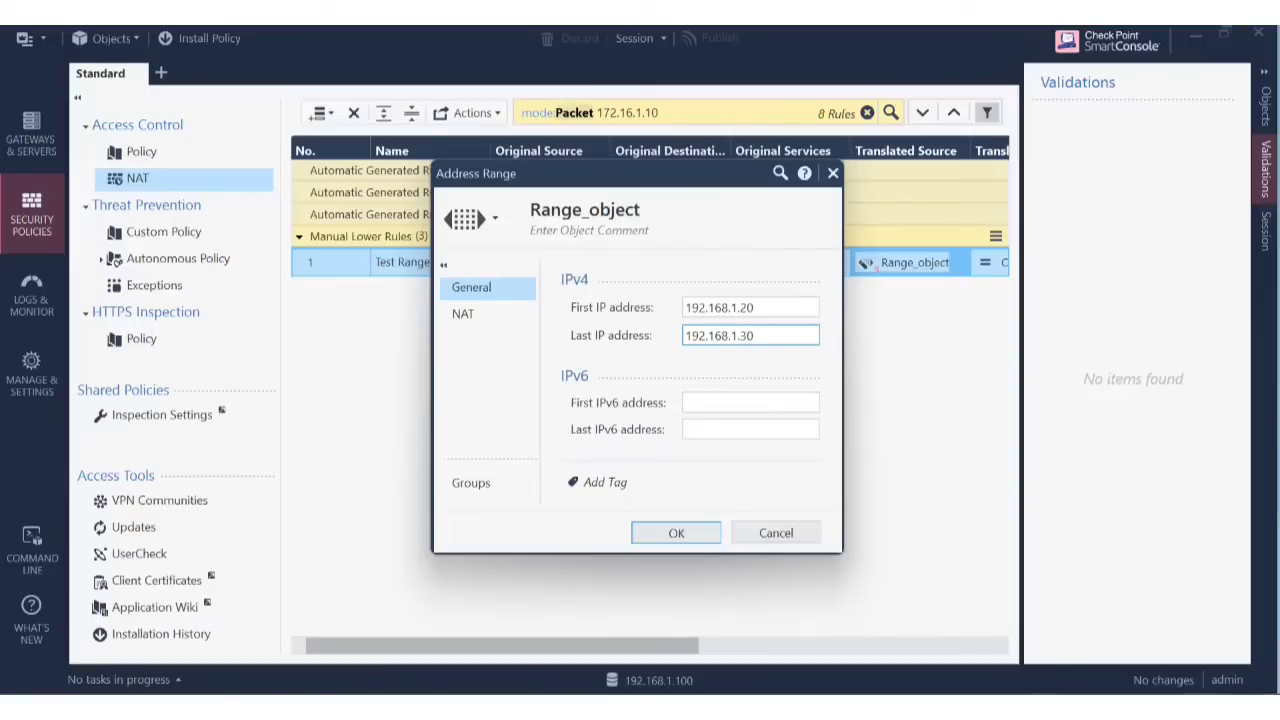
pyautogui.press('BackSpace')
pyautogui.press('BackSpace')
# Correct Range_object to 192.168.1.30–192.168.1.40 and save it.
pyautogui.click(761, 314)
pyautogui.press('BackSpace')
pyautogui.press('BackSpace')
pyautogui.write('30')
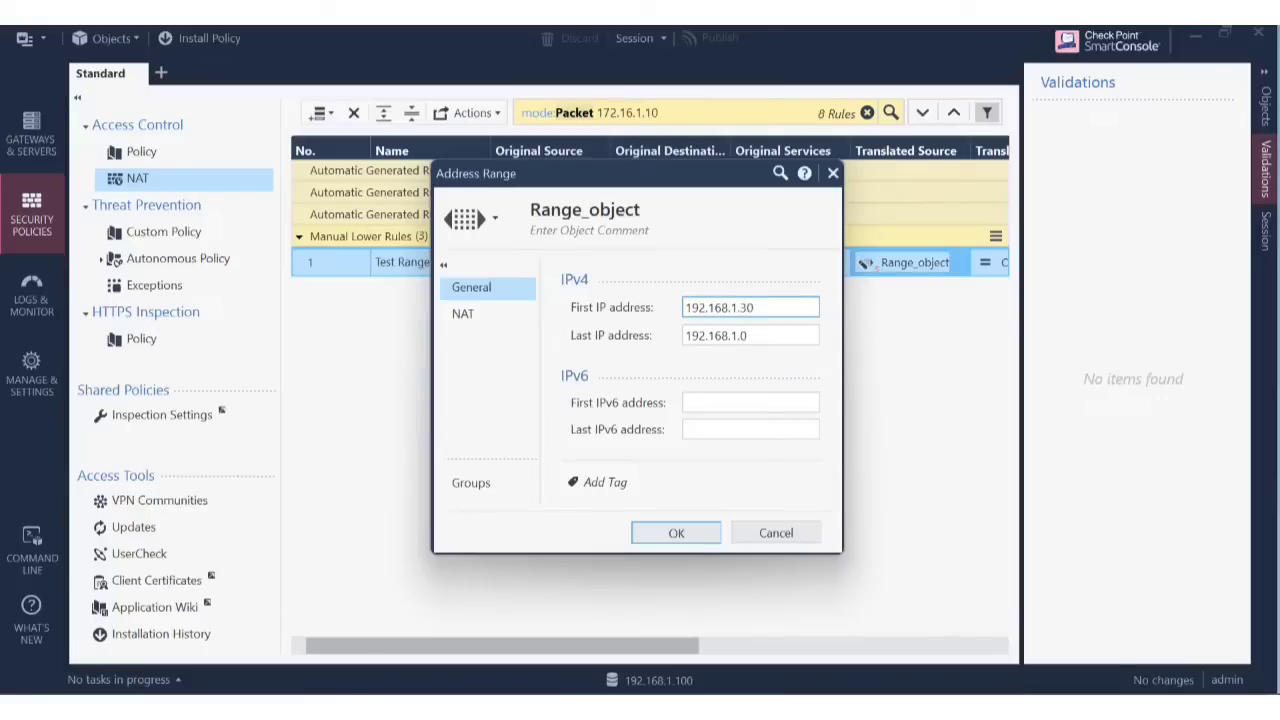
pyautogui.click(774, 336)
pyautogui.click(774, 337)
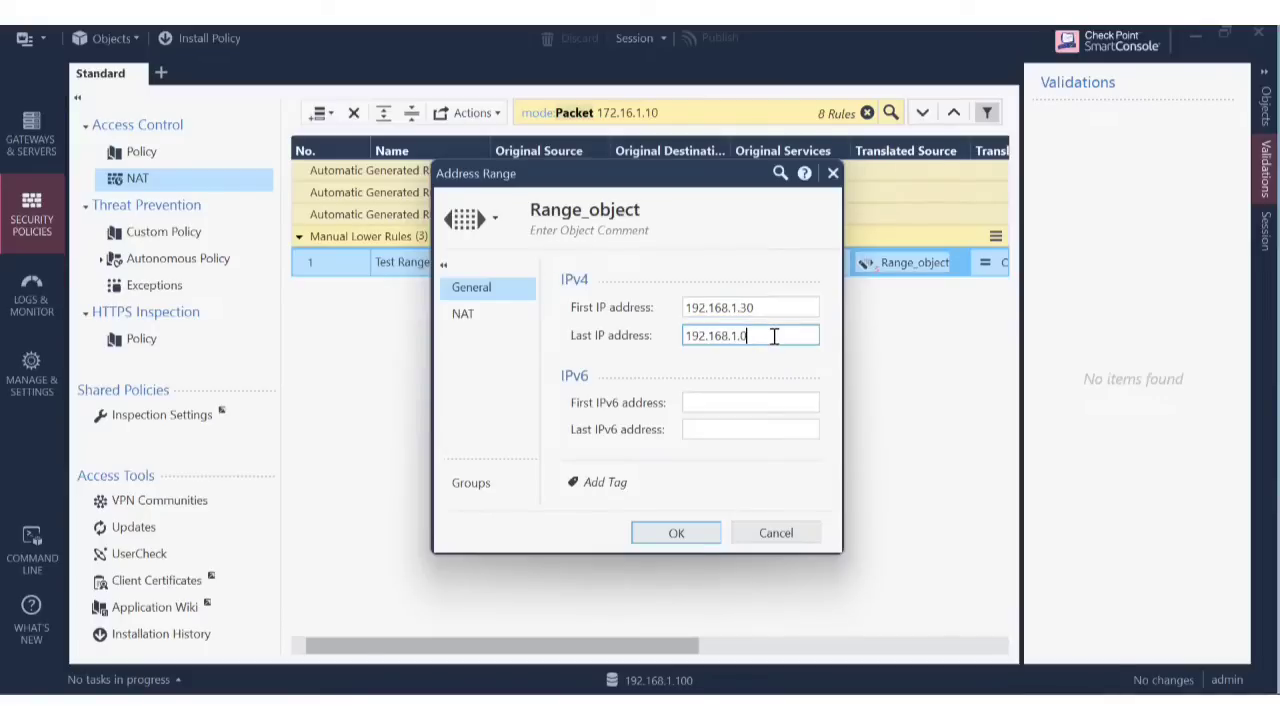
pyautogui.press('BackSpace')
pyautogui.write('40')
pyautogui.click(704, 535)
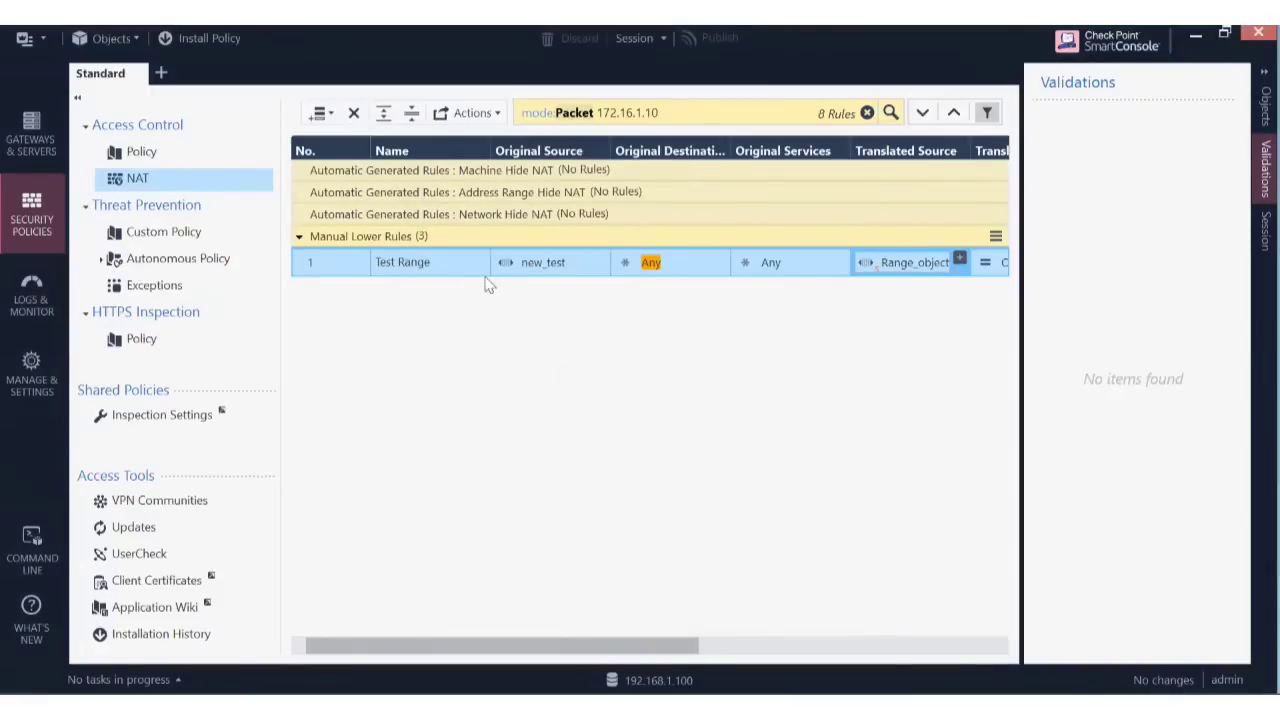
# Reopen Range_object in Translated Source to verify 192.168.1.30–192.168.1.40.
pyautogui.click(553, 258)
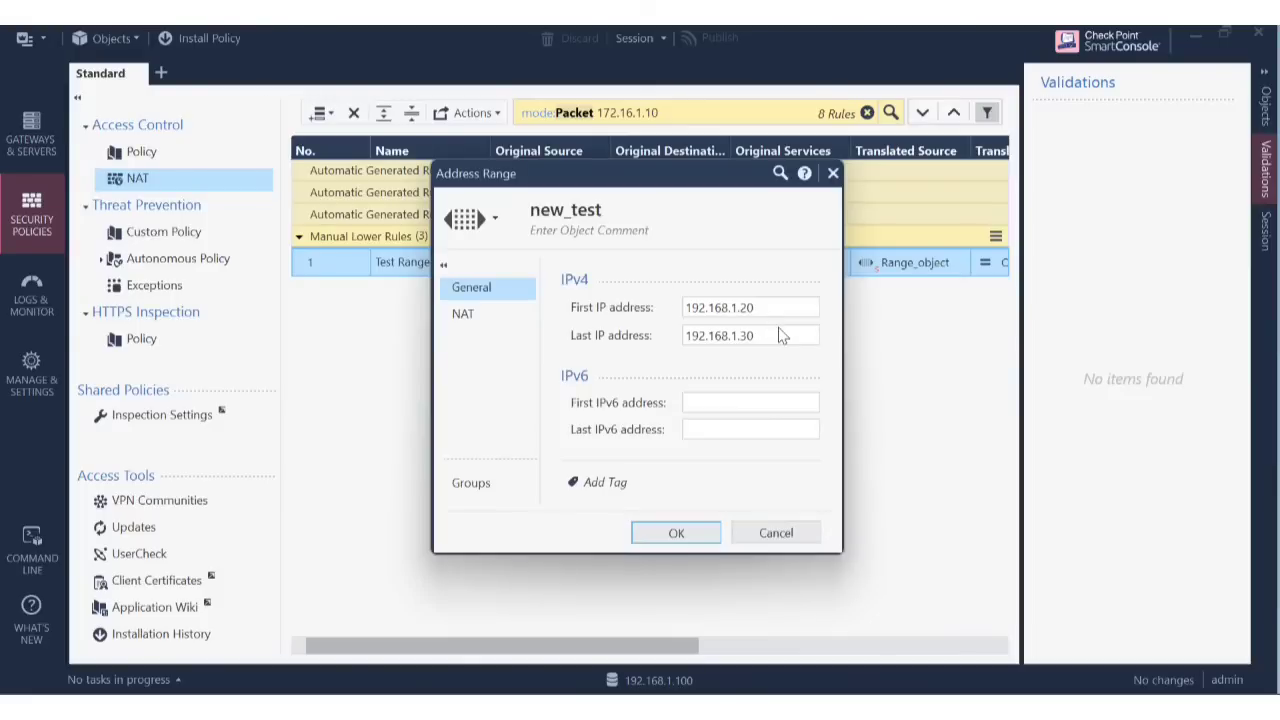
pyautogui.click(689, 530)
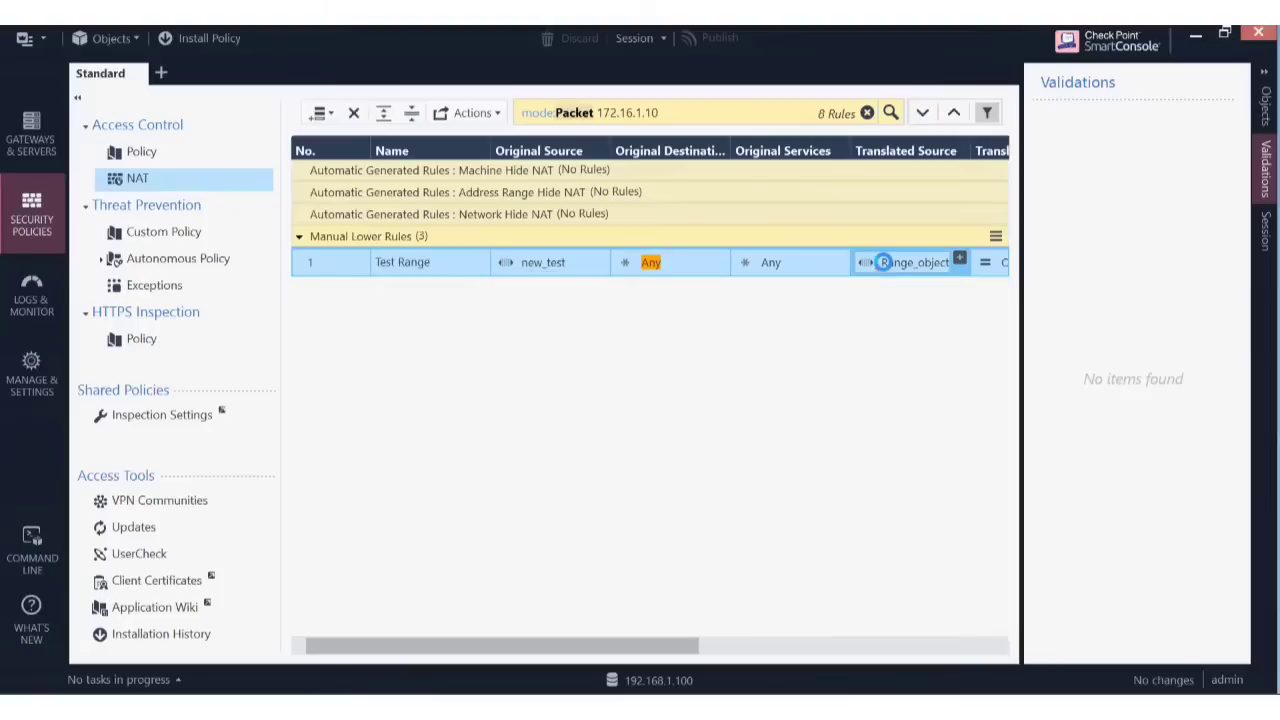
pyautogui.doubleClick(883, 262)
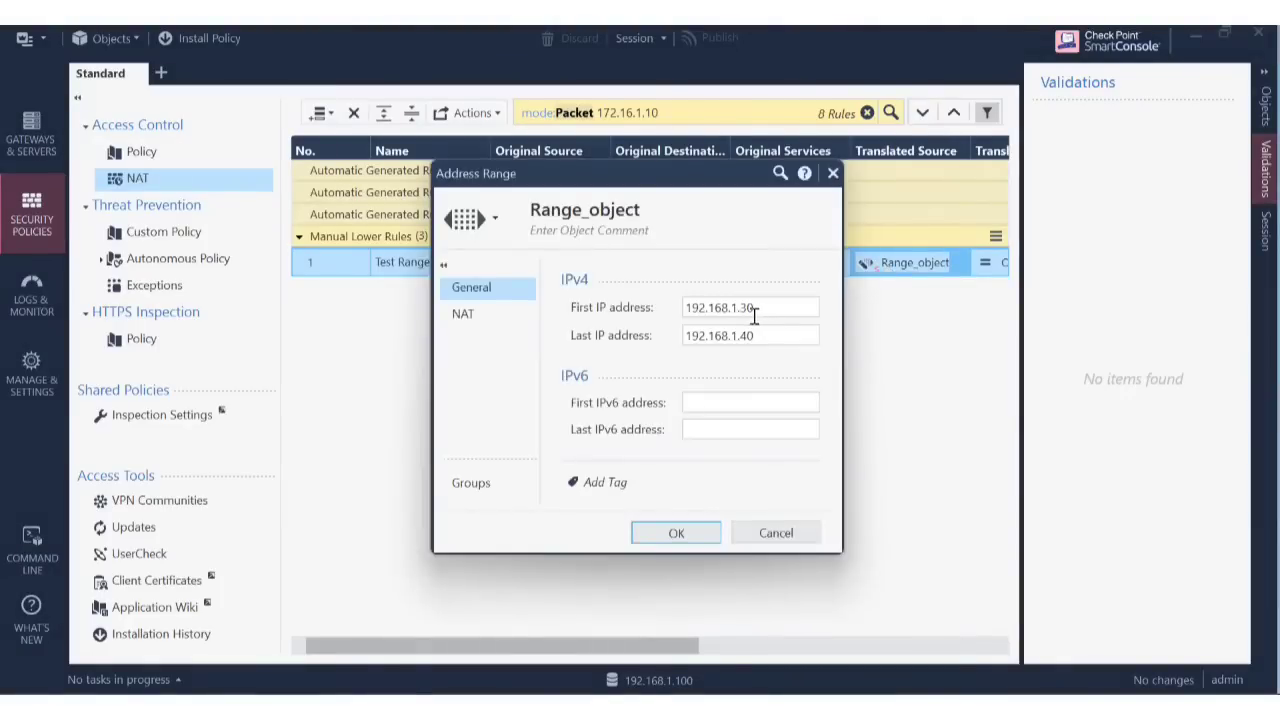
pyautogui.click(703, 536)
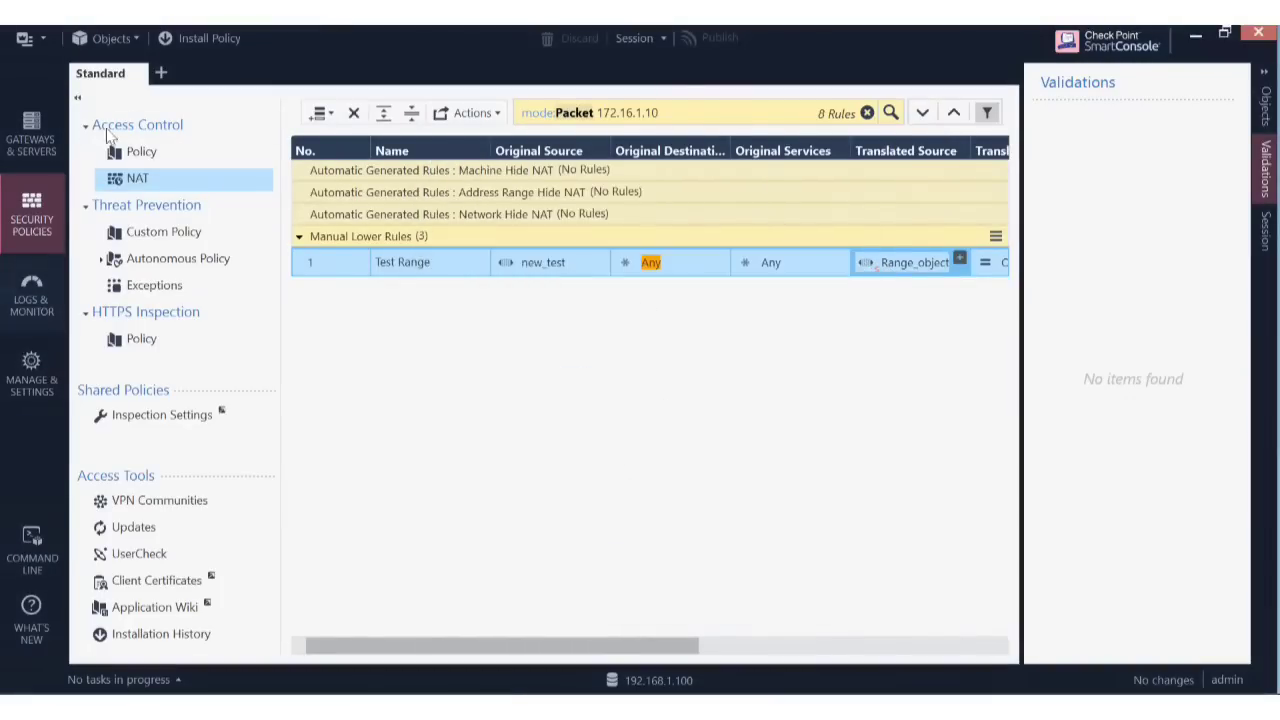
# Install the Standard policy on Cluster1 with the updated Test Range NAT rule.
pyautogui.click(203, 43)
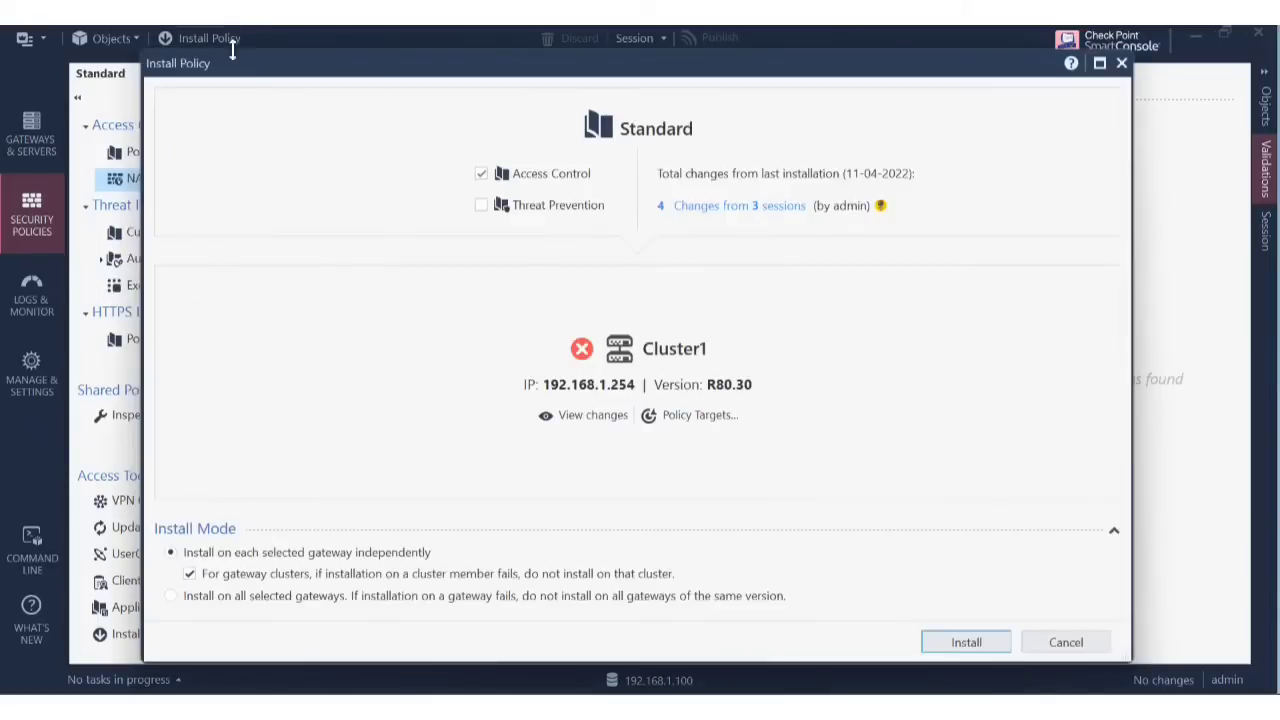
pyautogui.click(979, 643)
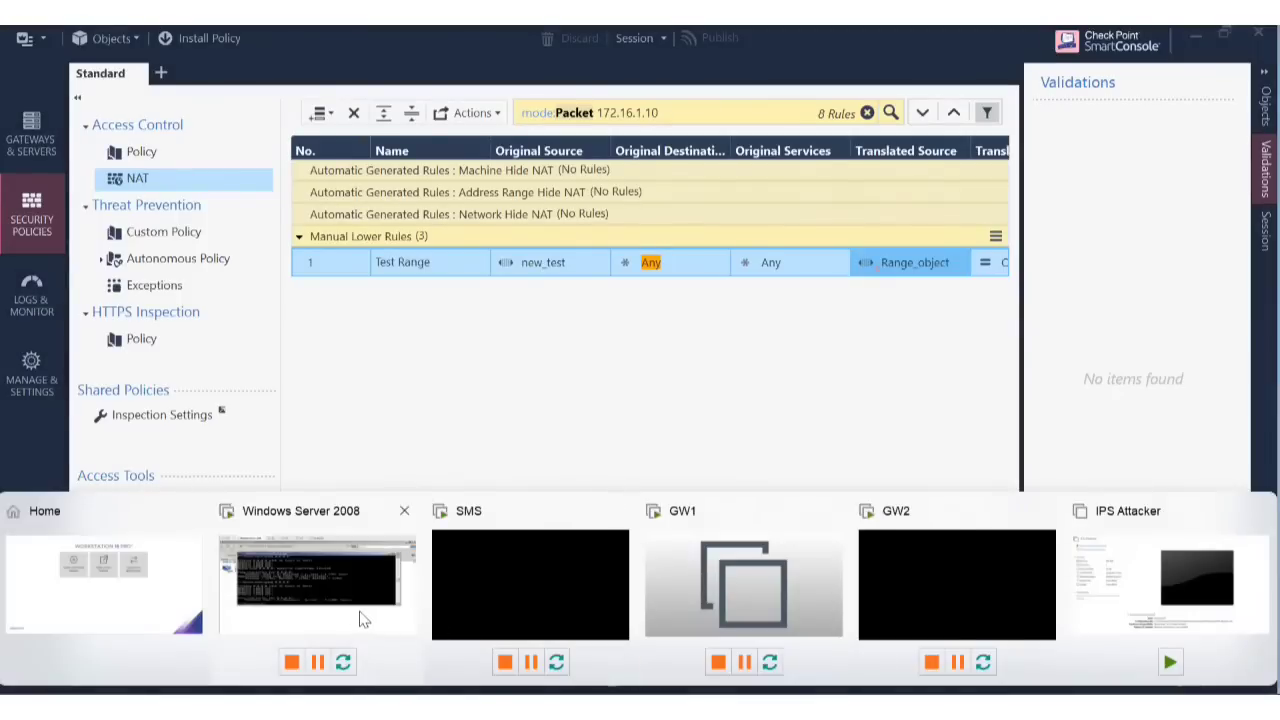
# Rerun ping 8.8.8.8 in the Windows Server 2008 VM's command prompt, then return to SmartConsole.
pyautogui.click(357, 614)
pyautogui.press('Up')
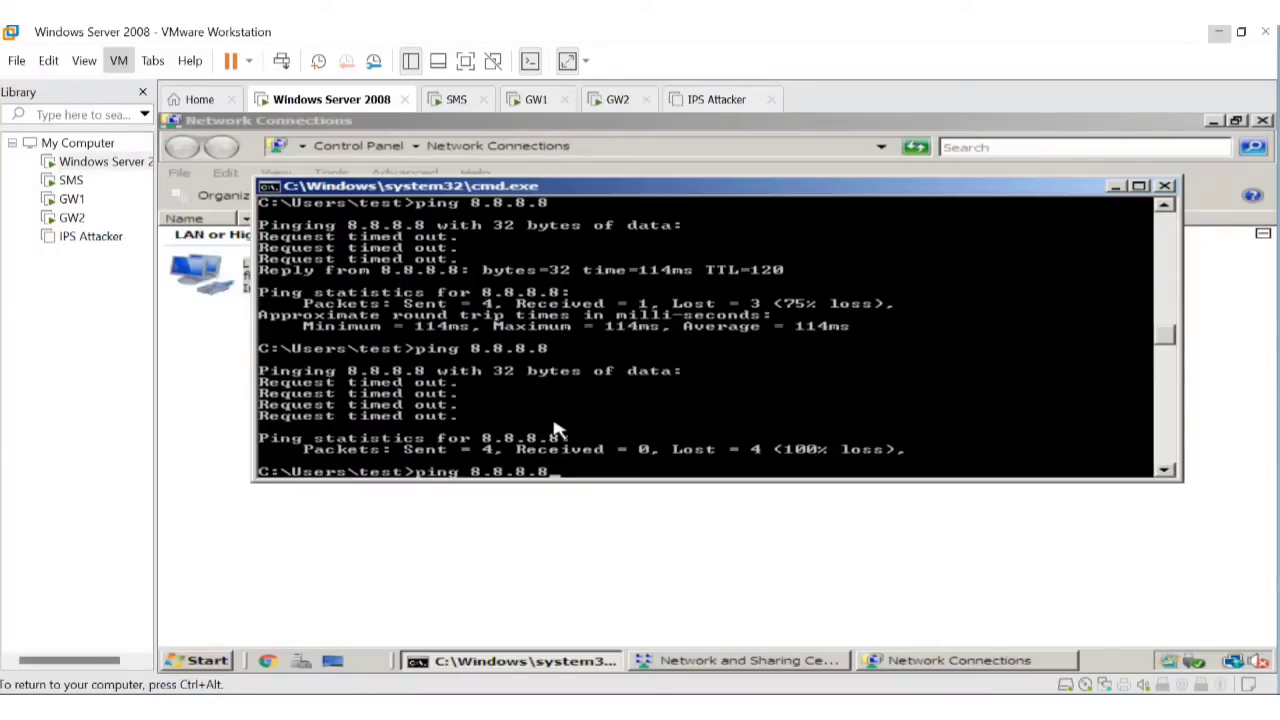
pyautogui.press('Return')
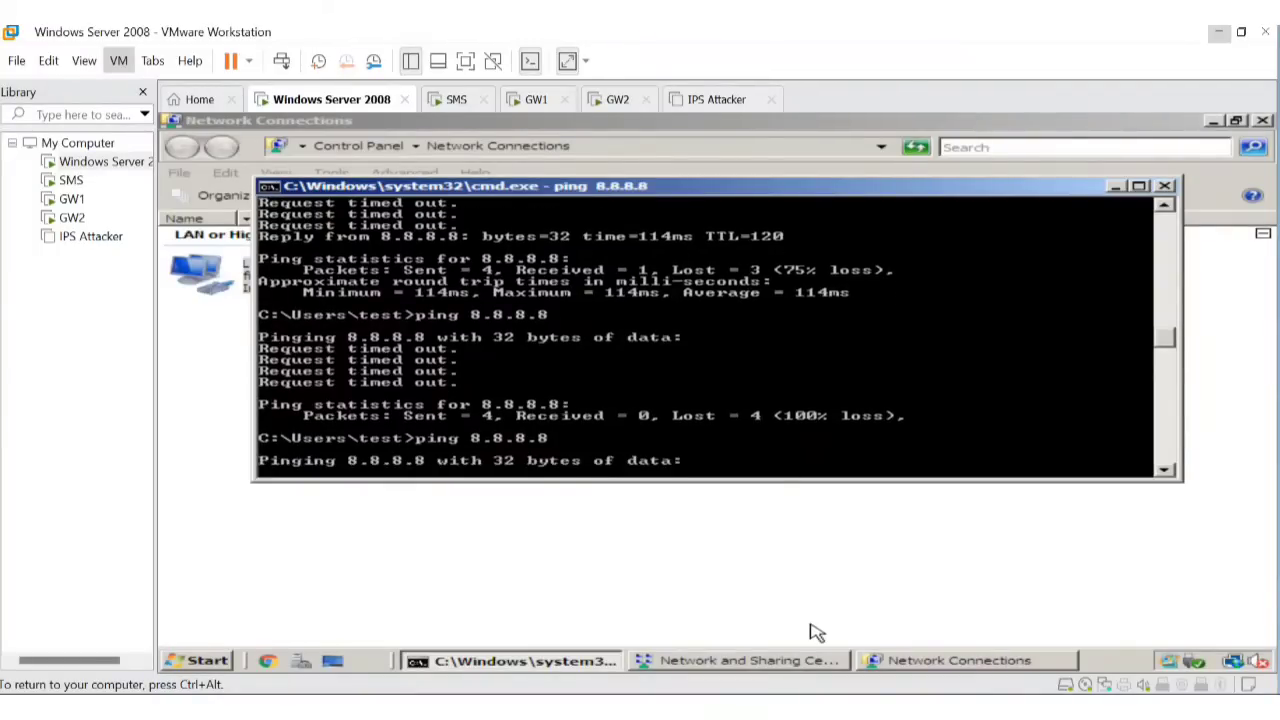
pyautogui.moveTo(815, 712)
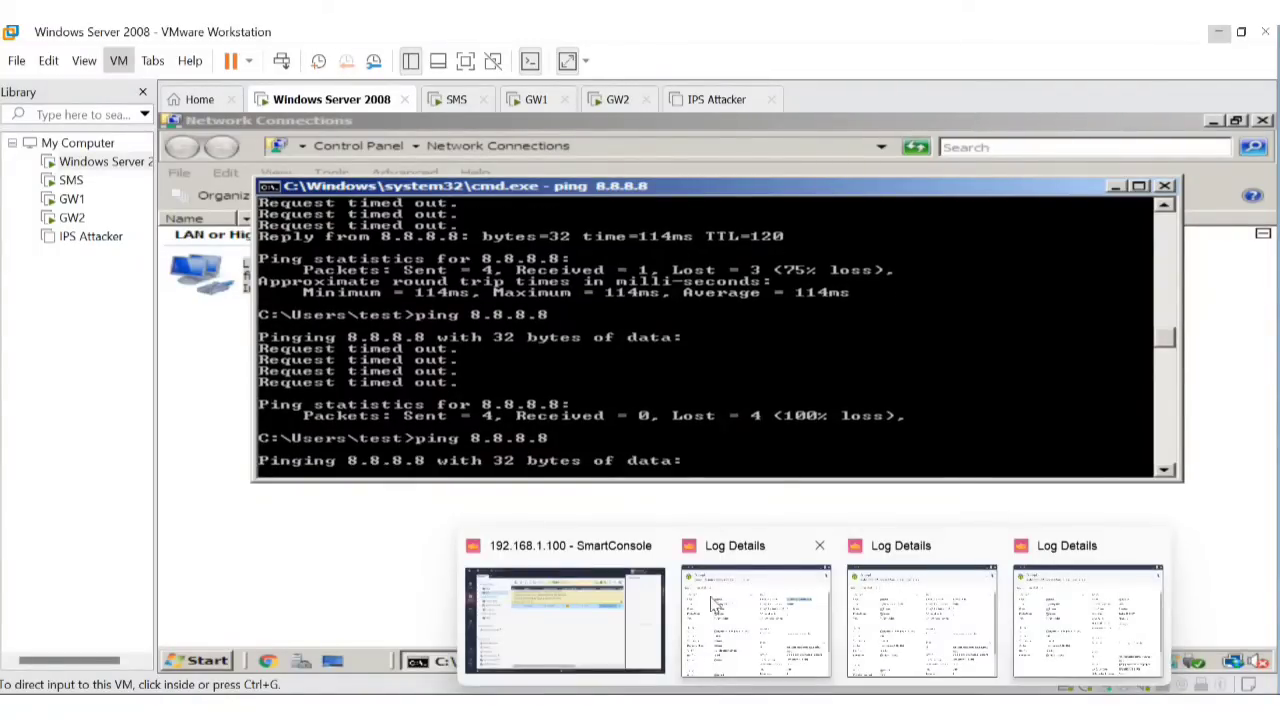
pyautogui.click(612, 626)
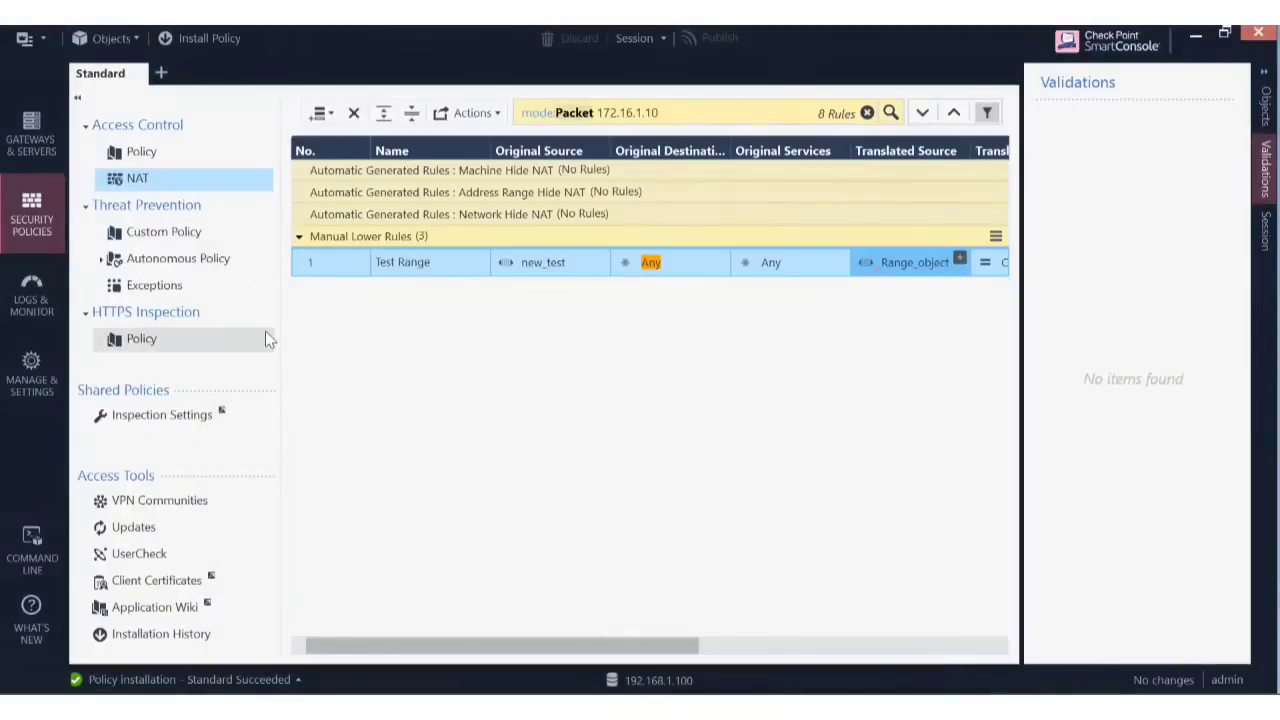
# Search Logs & Monitor for 192.168.1.21, view the top entry's details, and refresh the results.
pyautogui.click(16, 305)
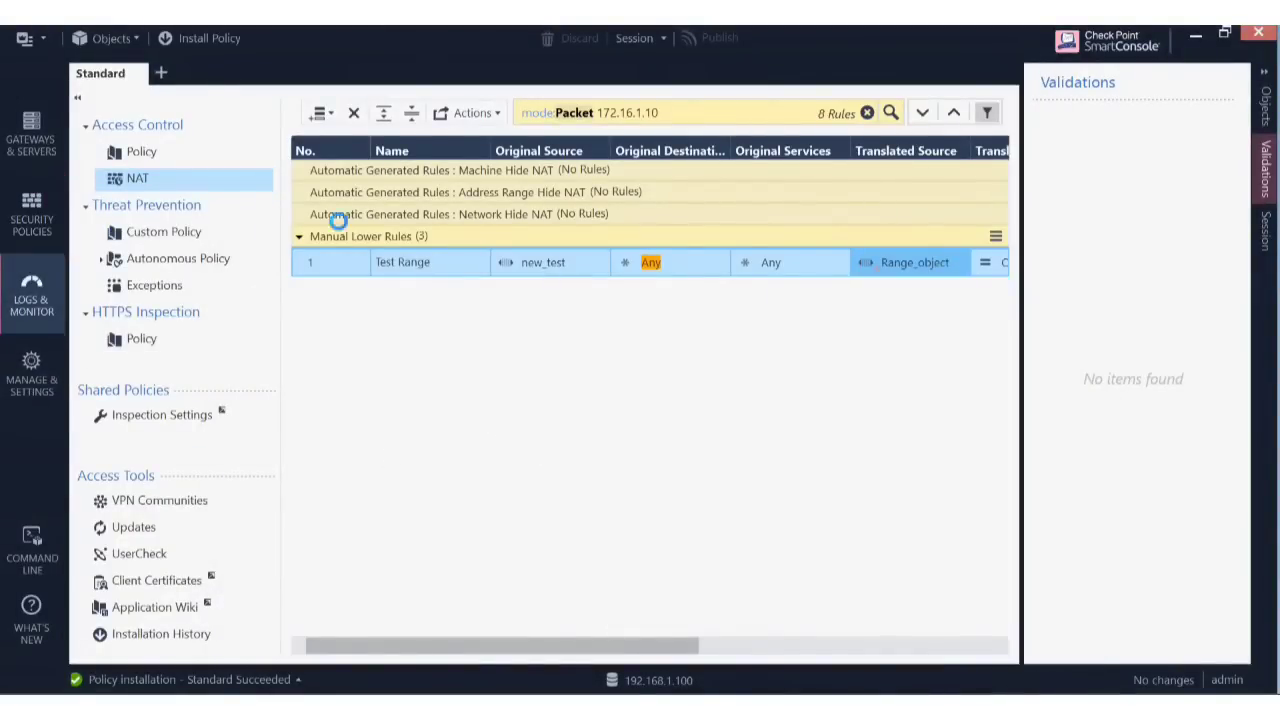
pyautogui.click(555, 124)
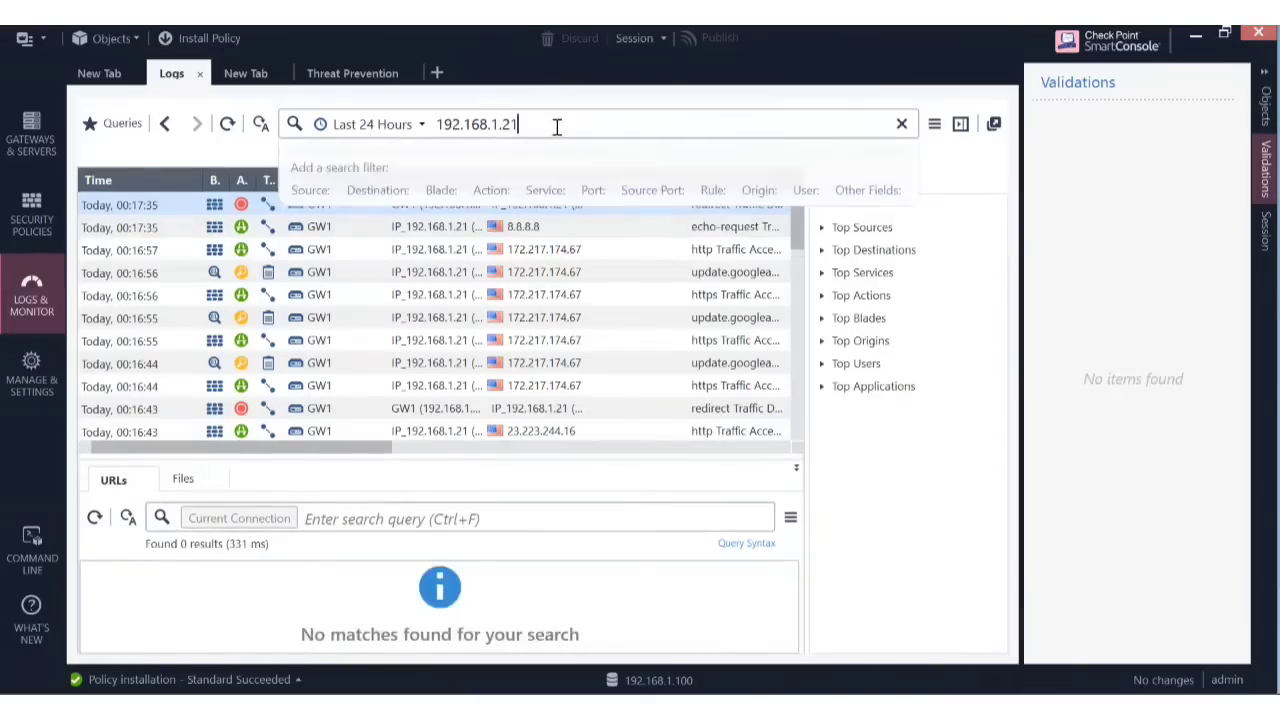
pyautogui.press('Return')
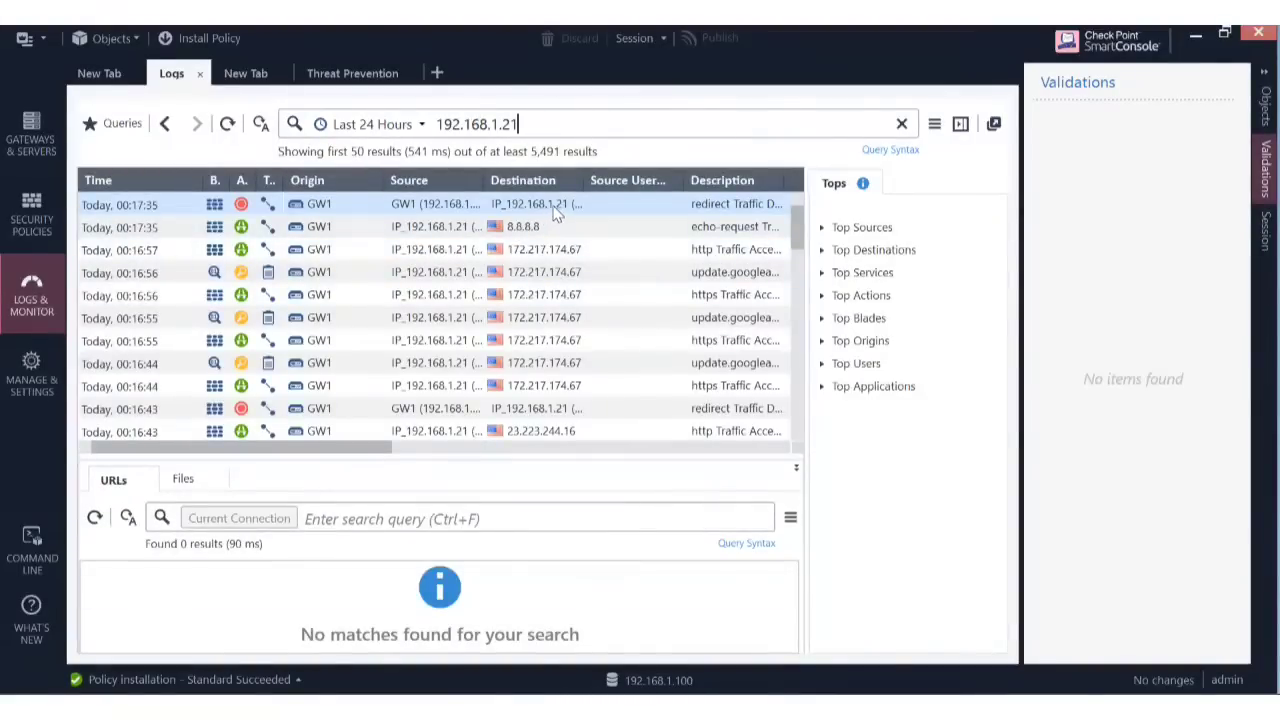
pyautogui.doubleClick(558, 210)
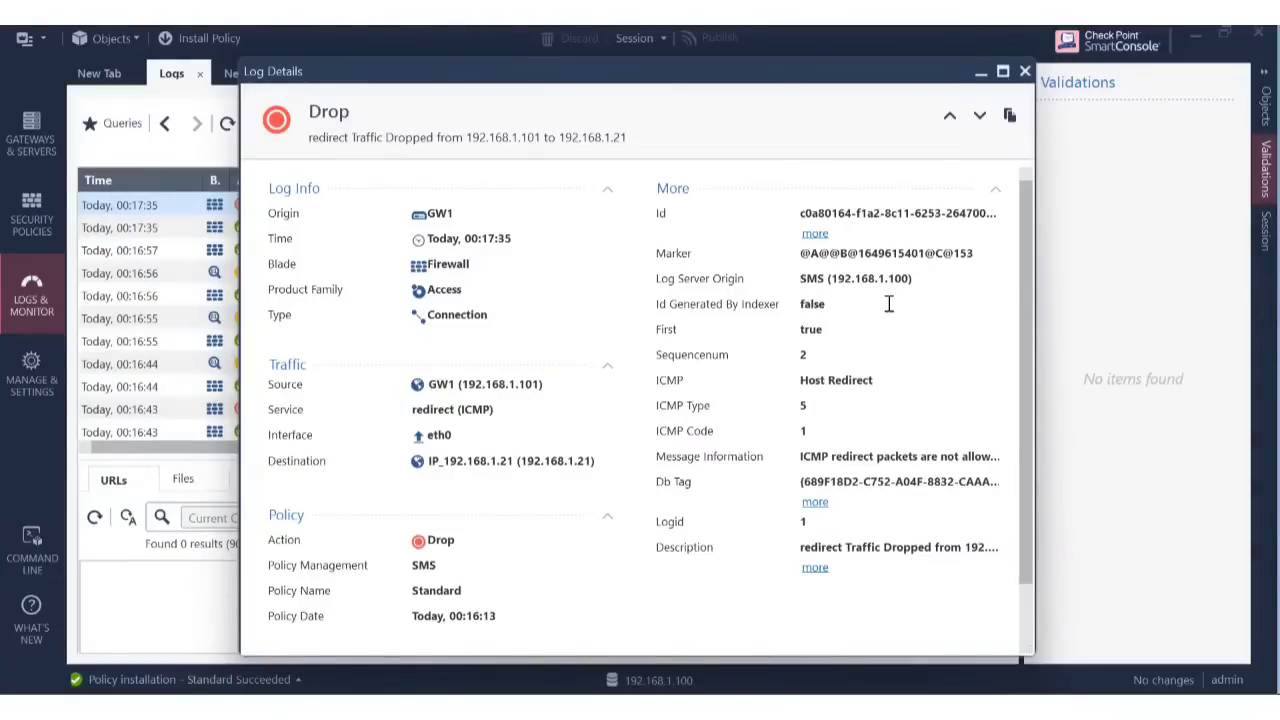
pyautogui.click(1024, 72)
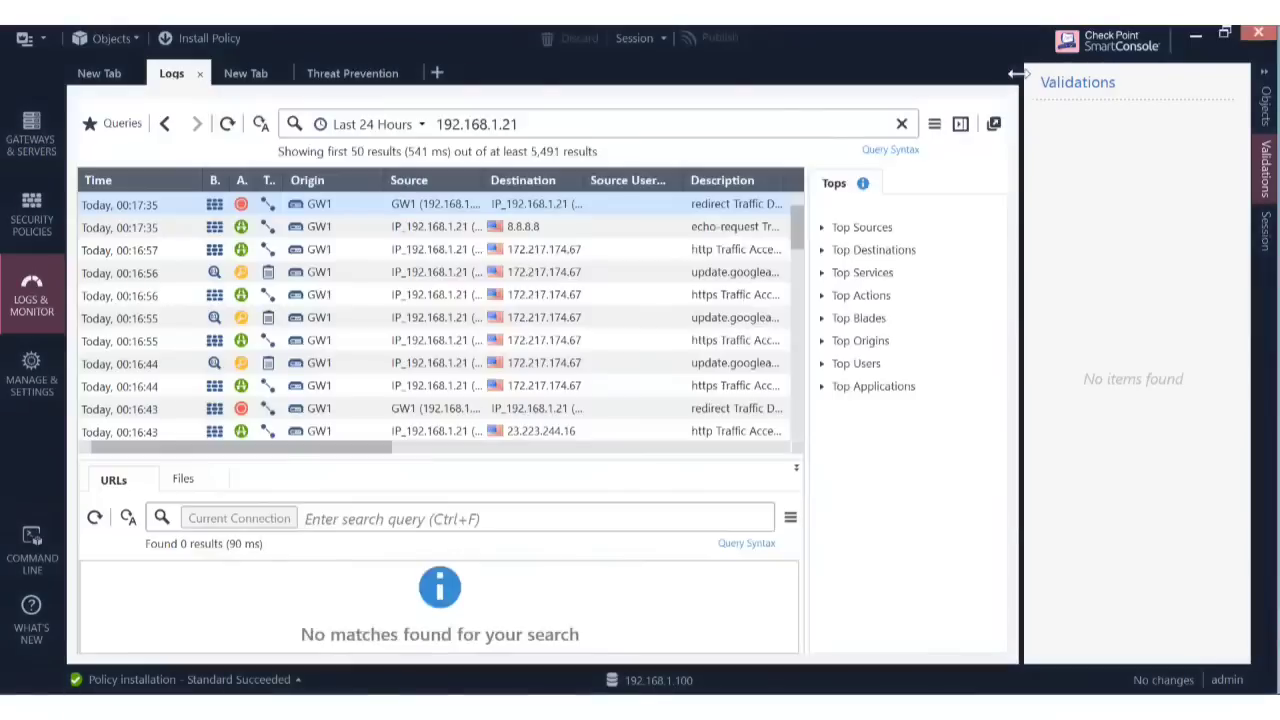
pyautogui.click(227, 124)
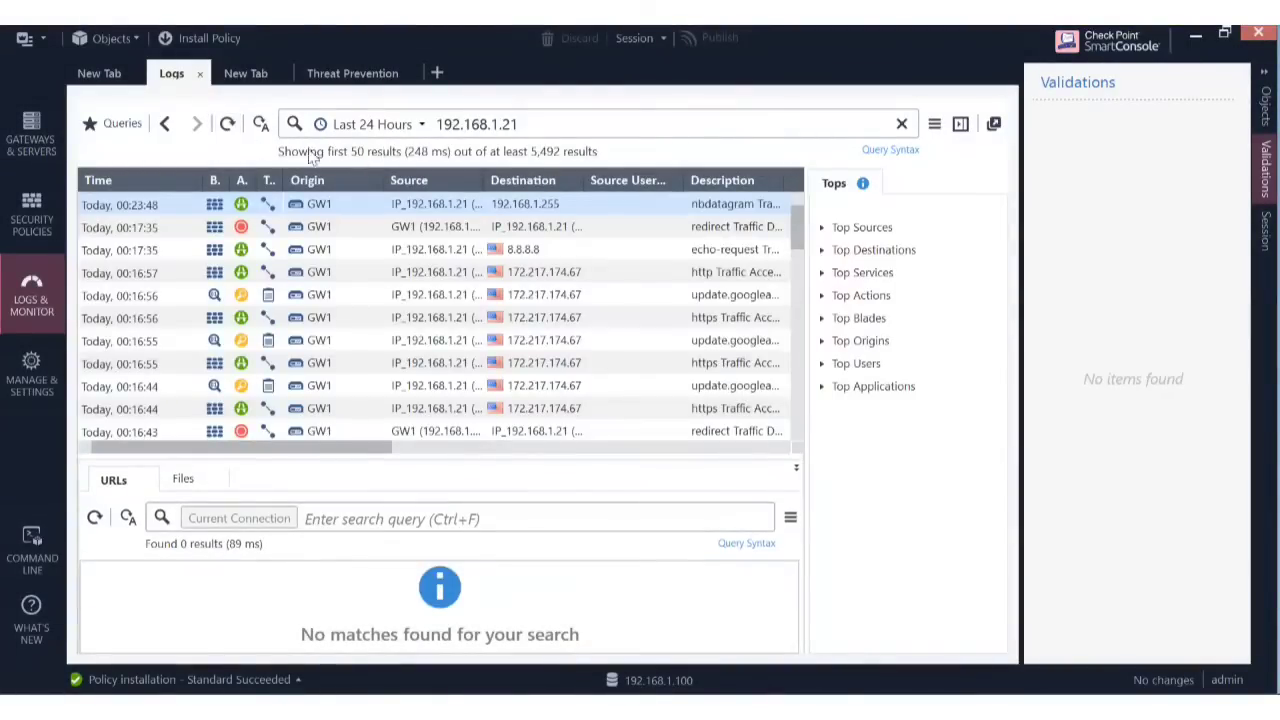
# Check the newest nbdatagram log's translated source 192.168.2.21, then refresh the logs.
pyautogui.doubleClick(430, 215)
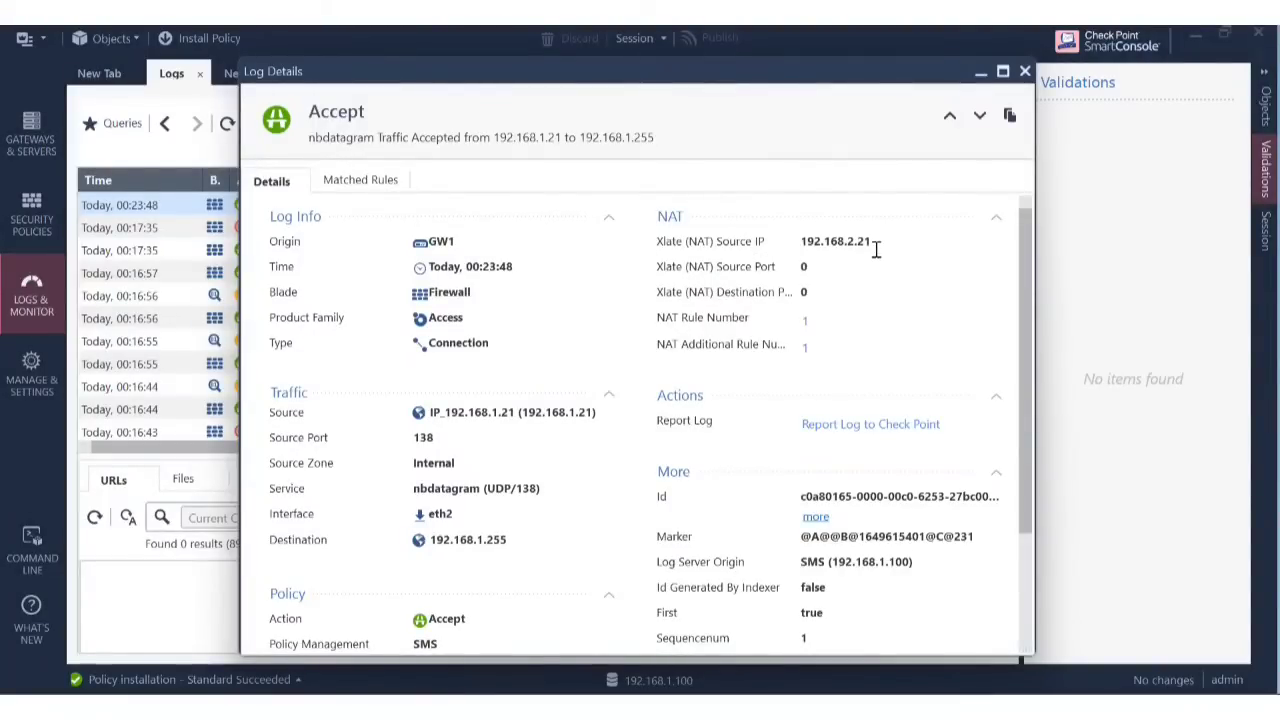
pyautogui.moveTo(880, 245); pyautogui.dragTo(802, 244)
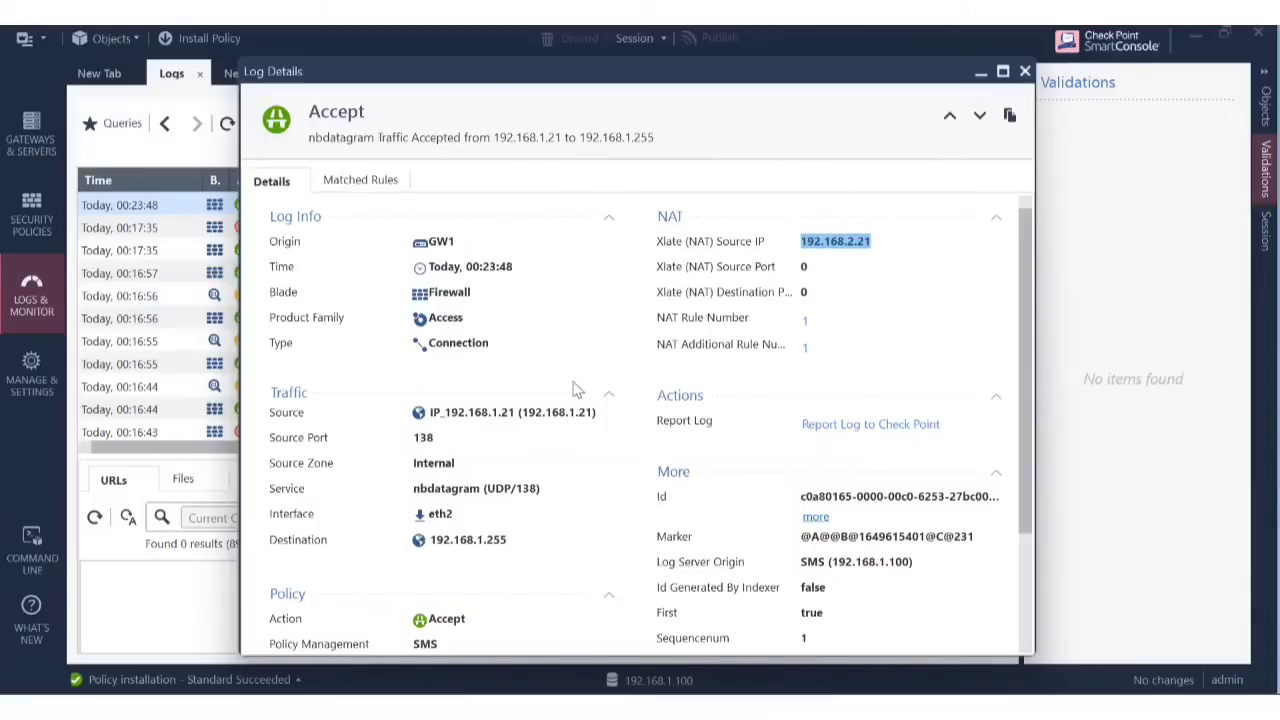
pyautogui.click(1027, 71)
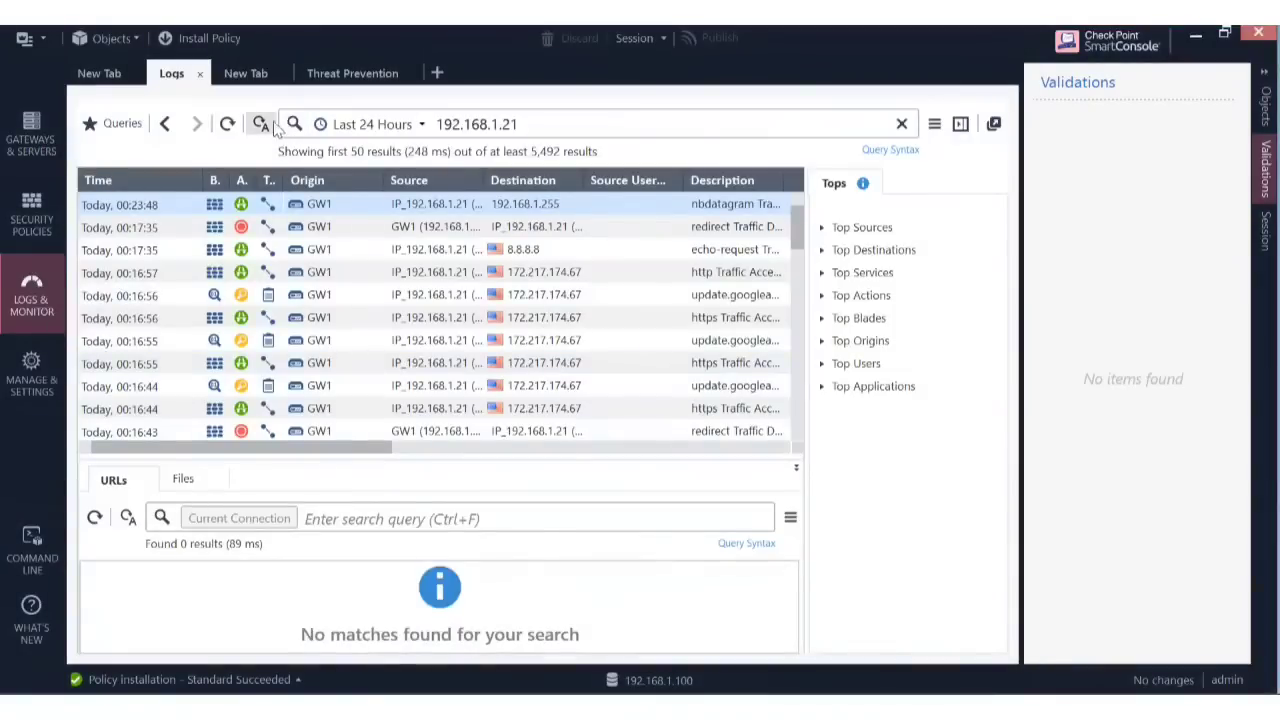
pyautogui.click(228, 124)
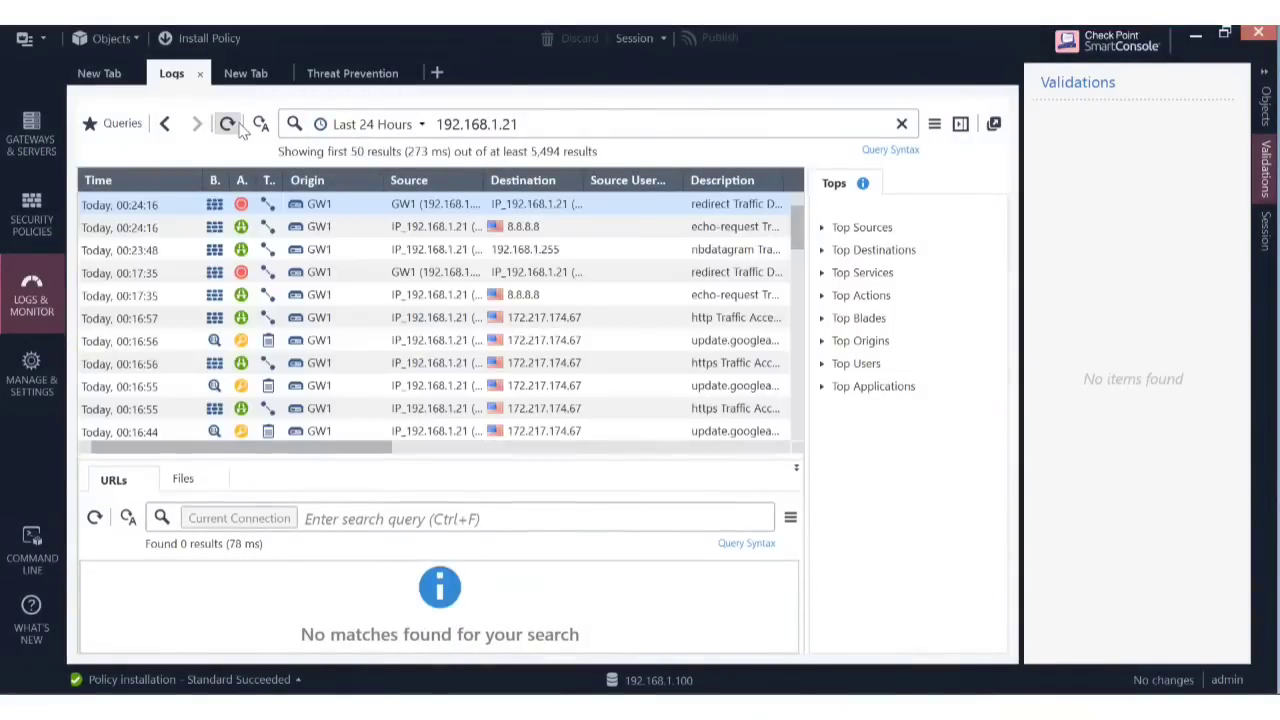
pyautogui.click(238, 125)
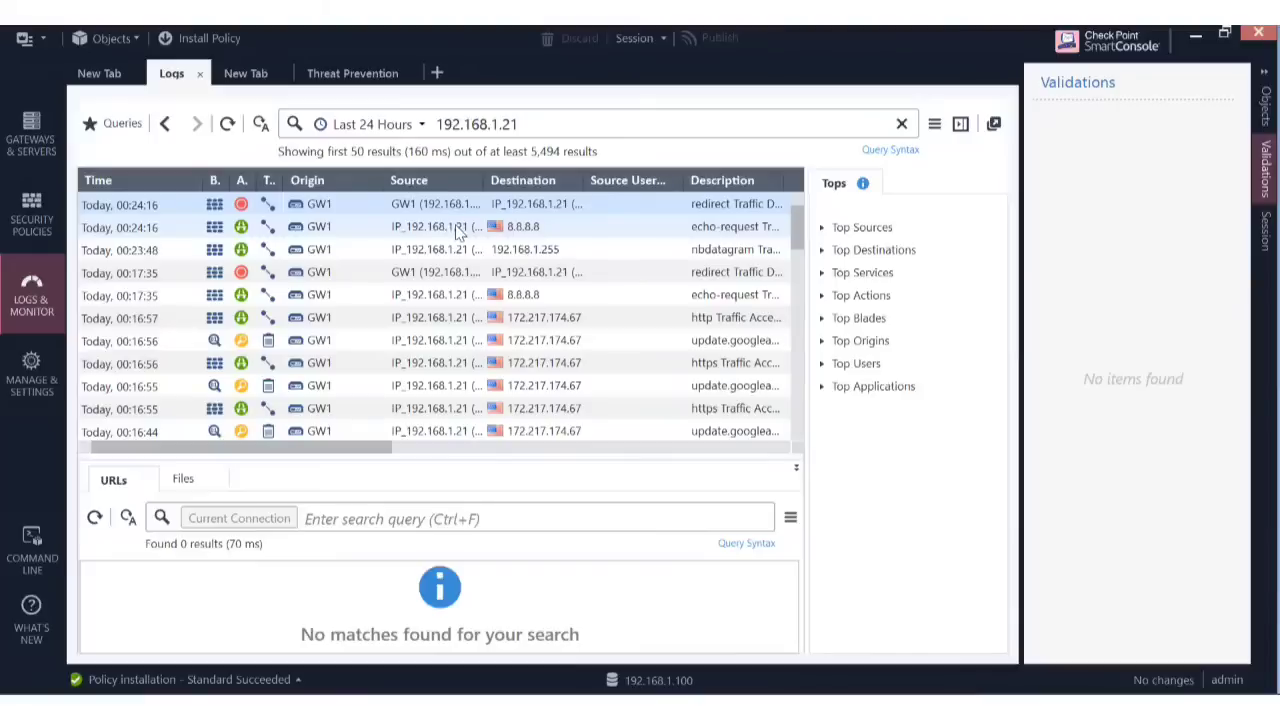
# Open the newest echo-request log to 8.8.8.8 and confirm its translated source is 192.168.1.31.
pyautogui.click(458, 228)
pyautogui.doubleClick(458, 228)
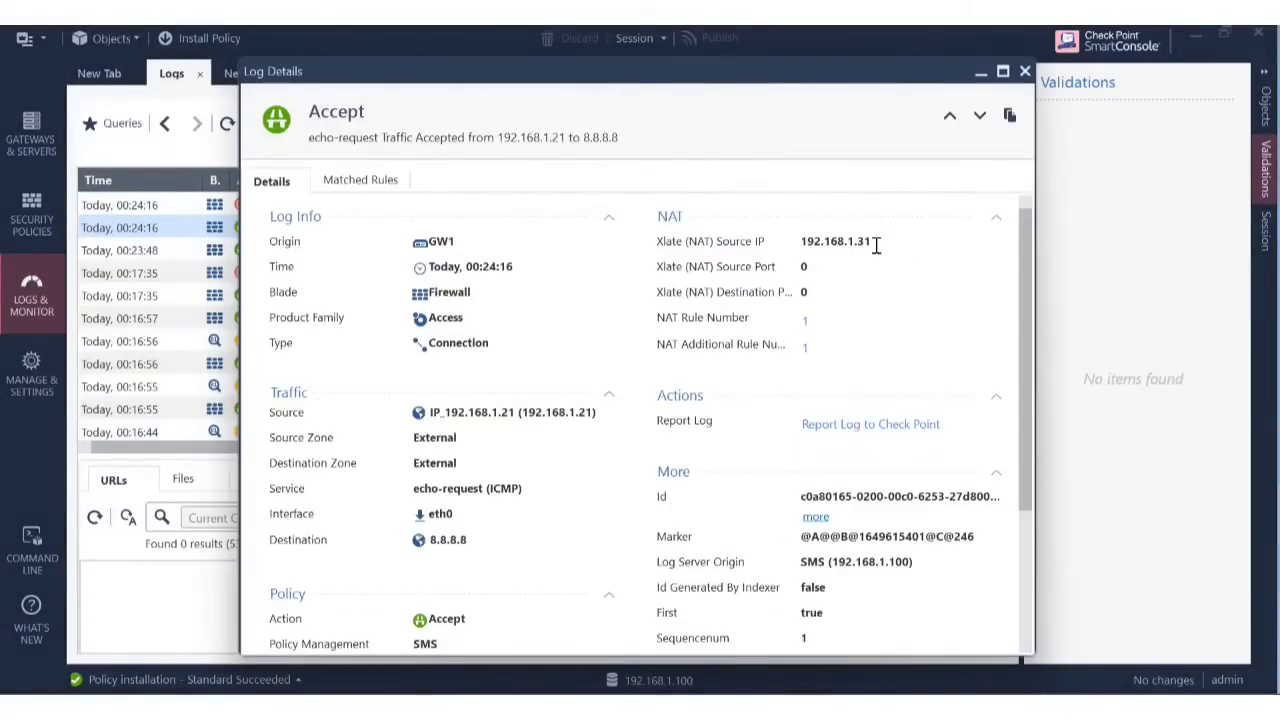
pyautogui.moveTo(876, 244); pyautogui.dragTo(803, 240)
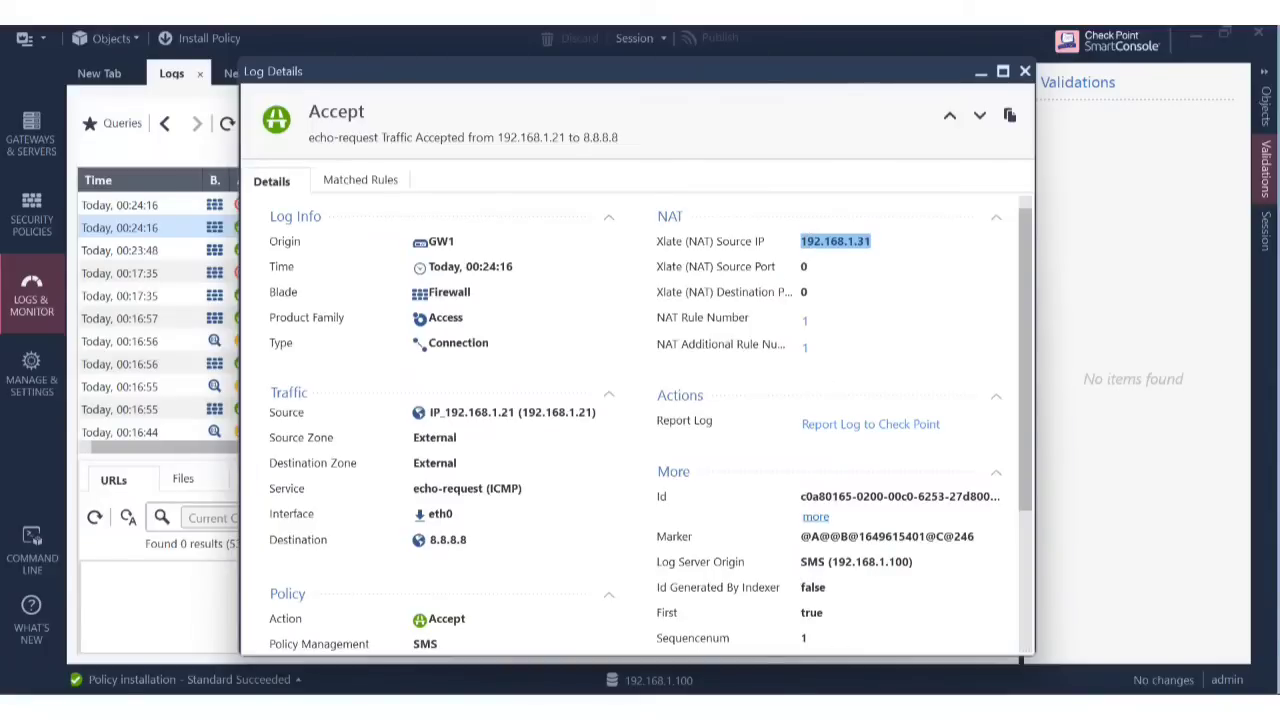
pyautogui.moveTo(800, 690)
pyautogui.moveTo(790, 240); pyautogui.dragTo(889, 244)
pyautogui.click(816, 688)
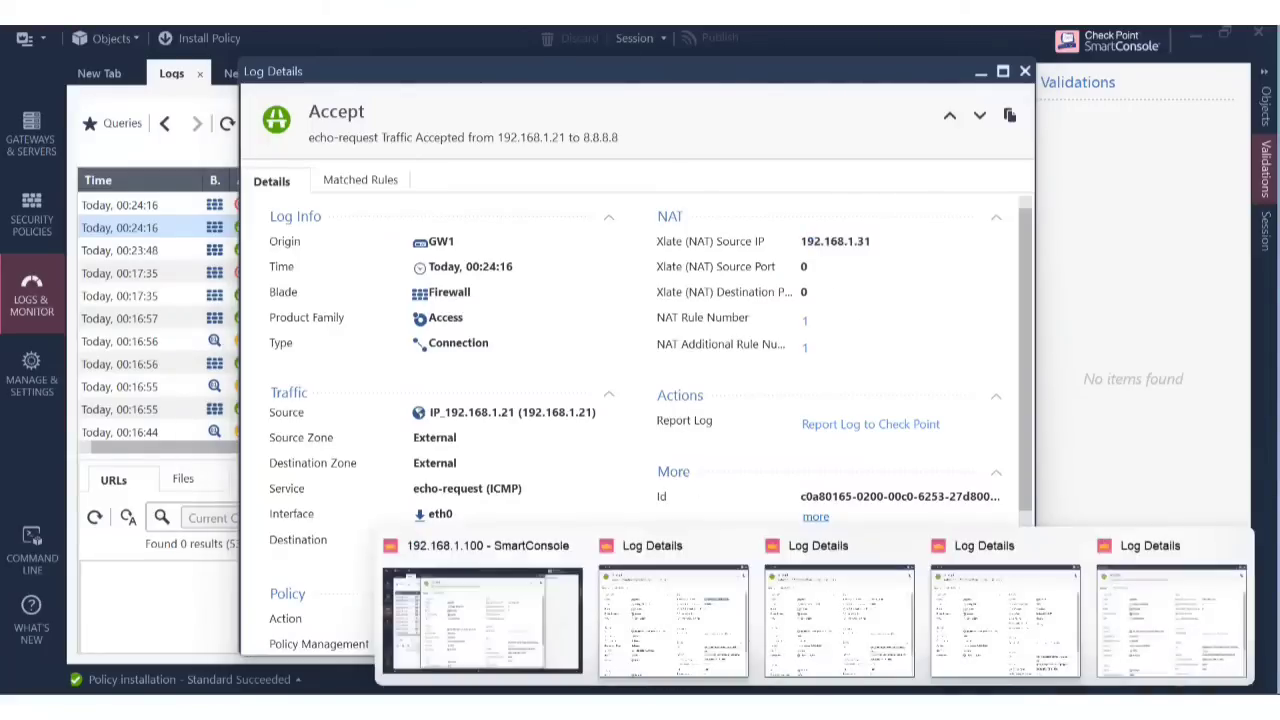
pyautogui.click(437, 641)
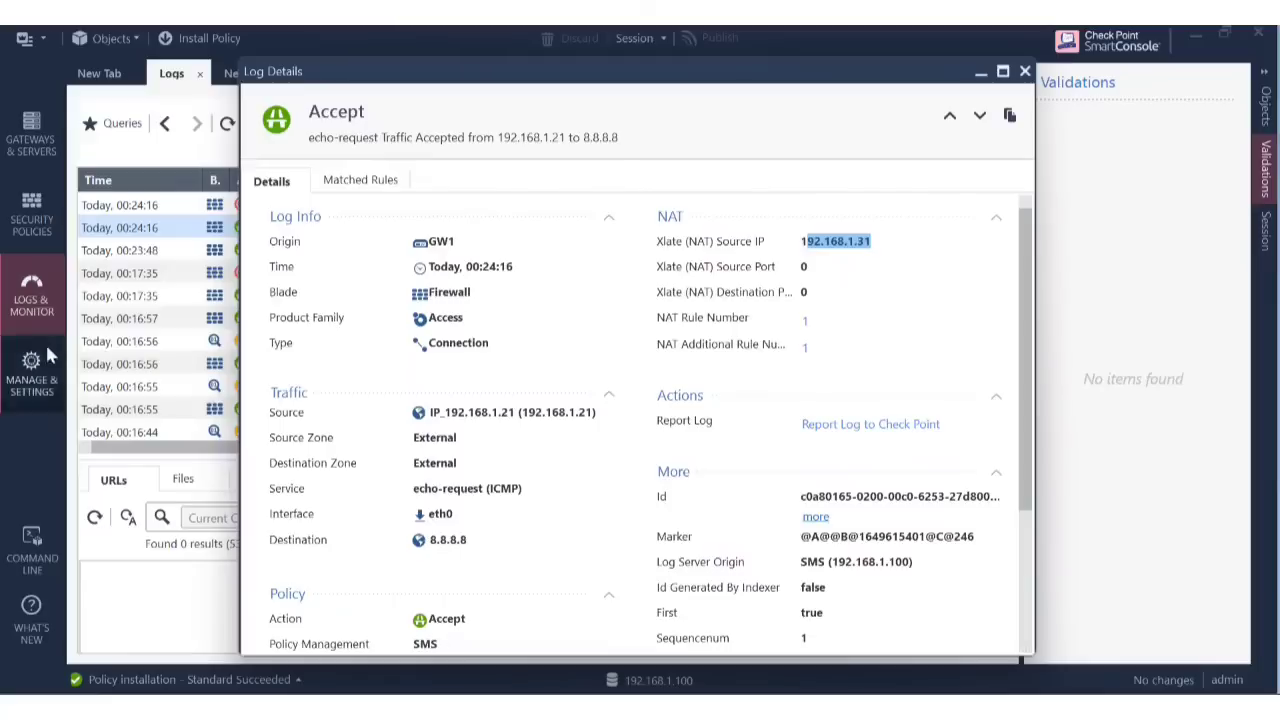
pyautogui.click(22, 209)
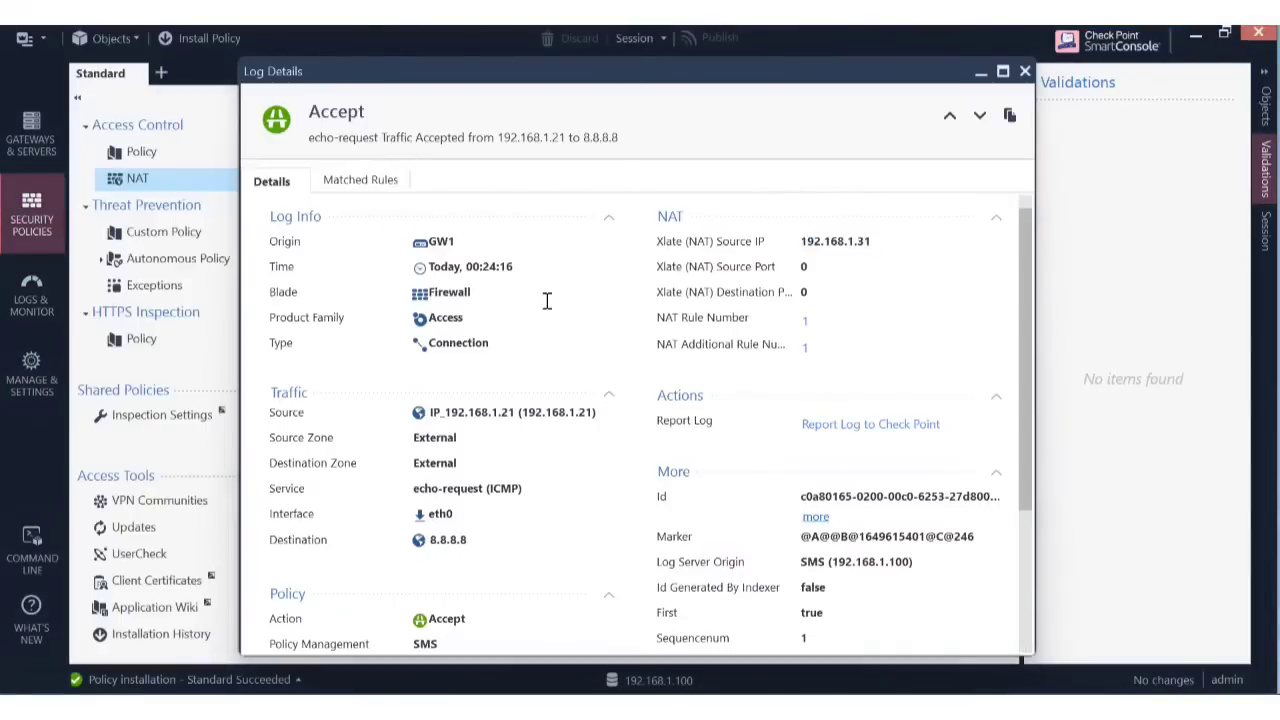
# View the Range_object and new_test ranges in the NAT rule, cancelling each without changes.
pyautogui.click(1025, 72)
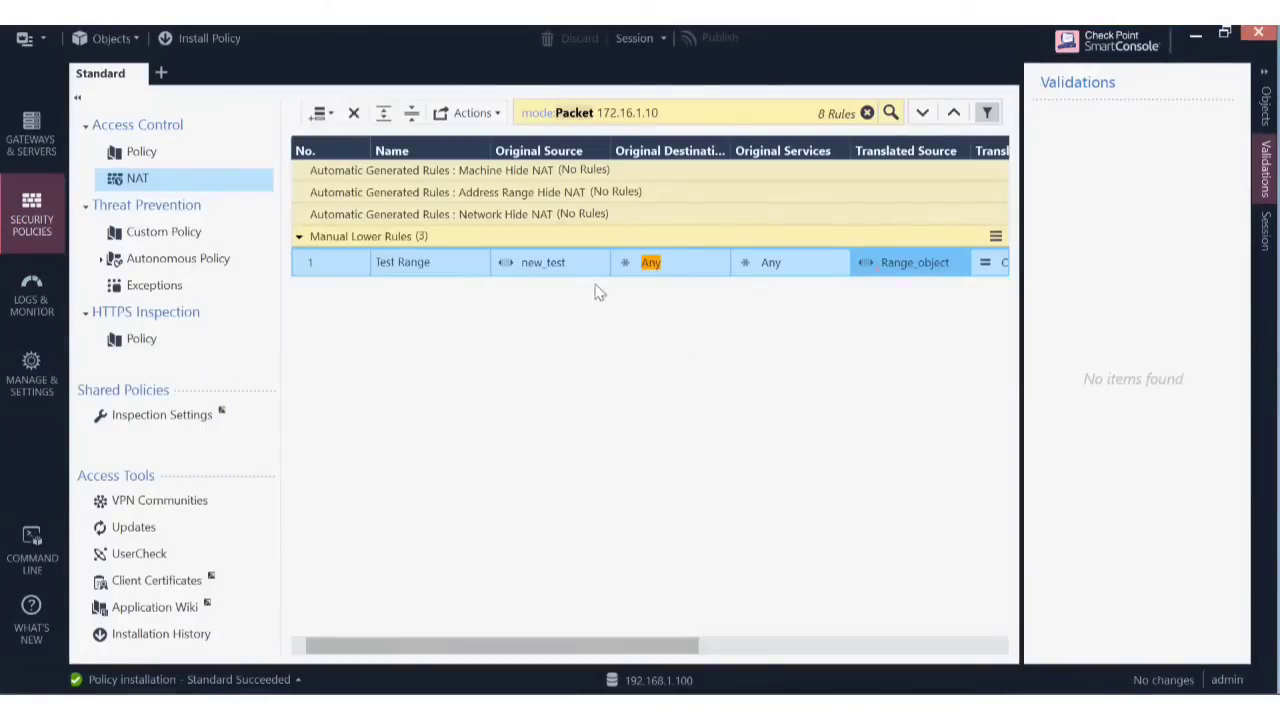
pyautogui.doubleClick(929, 268)
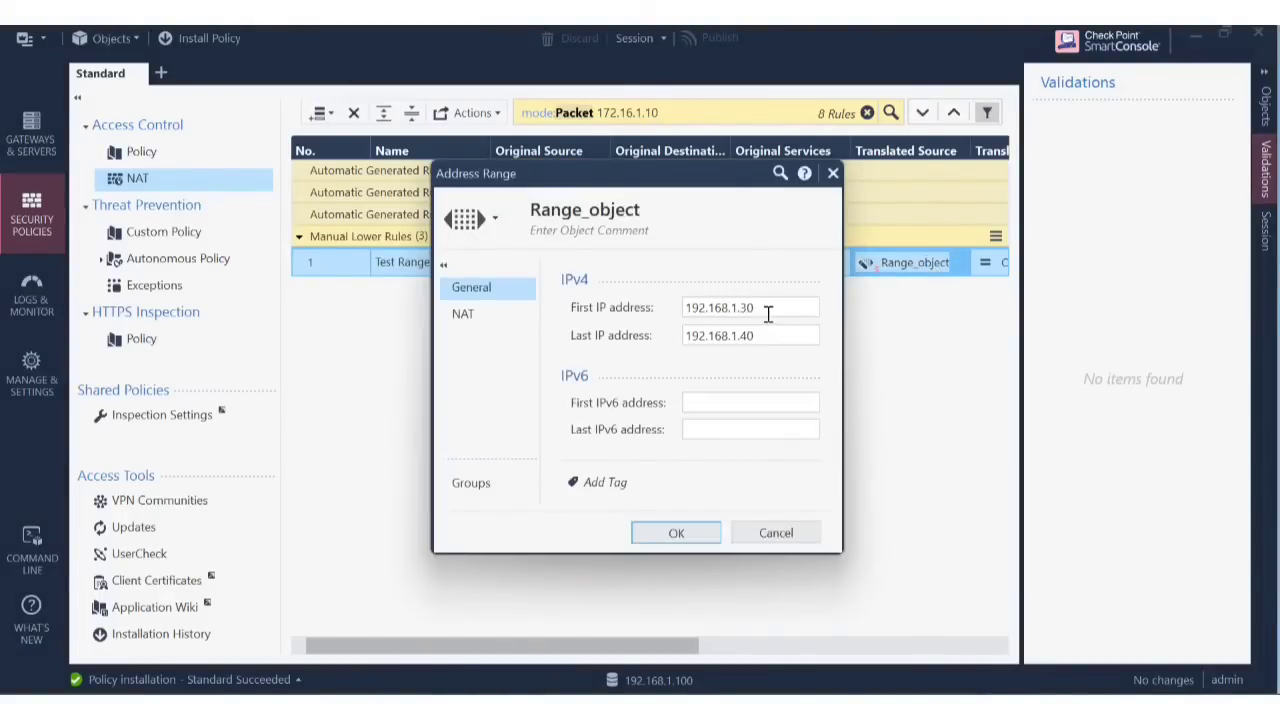
pyautogui.click(780, 534)
pyautogui.doubleClick(540, 266)
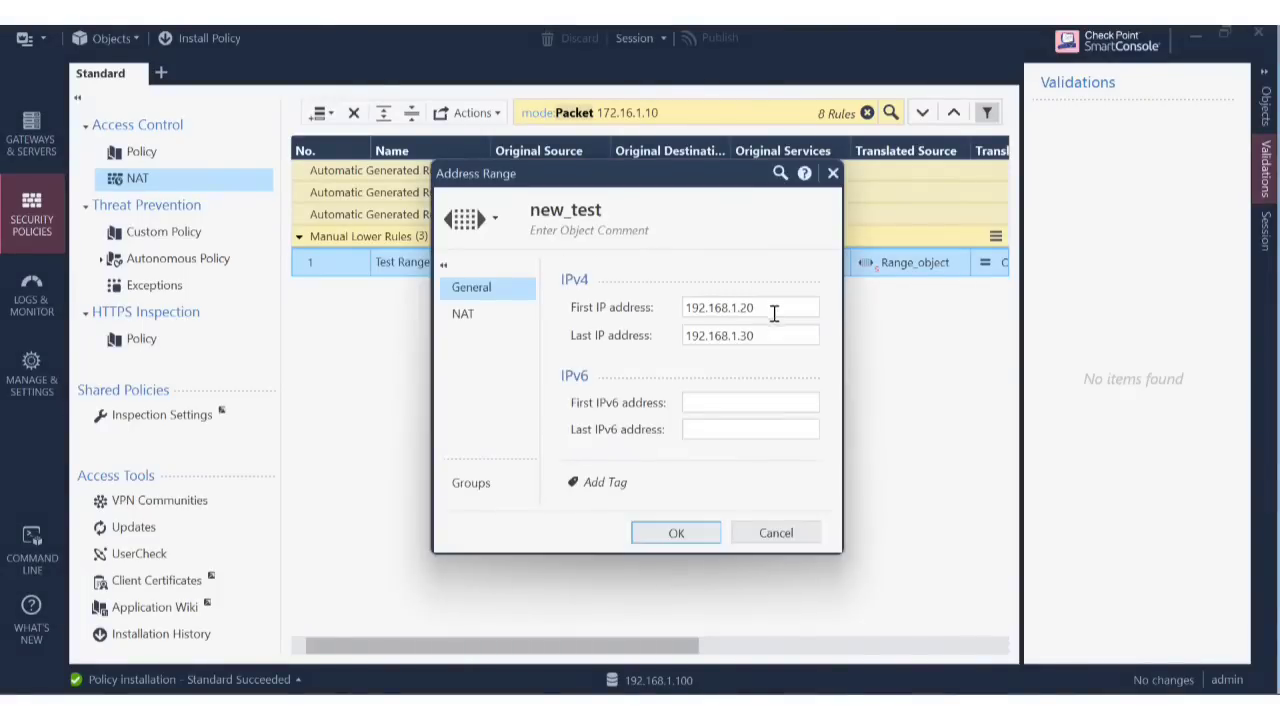
pyautogui.click(776, 533)
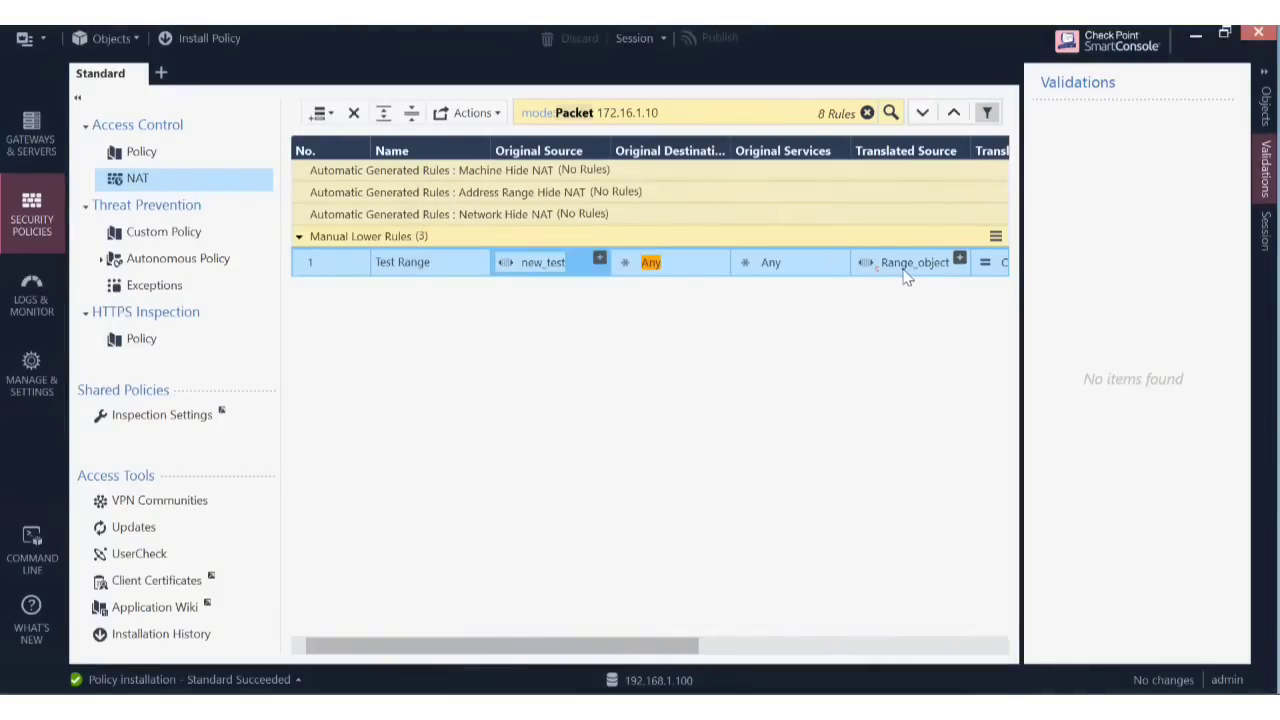
pyautogui.doubleClick(902, 264)
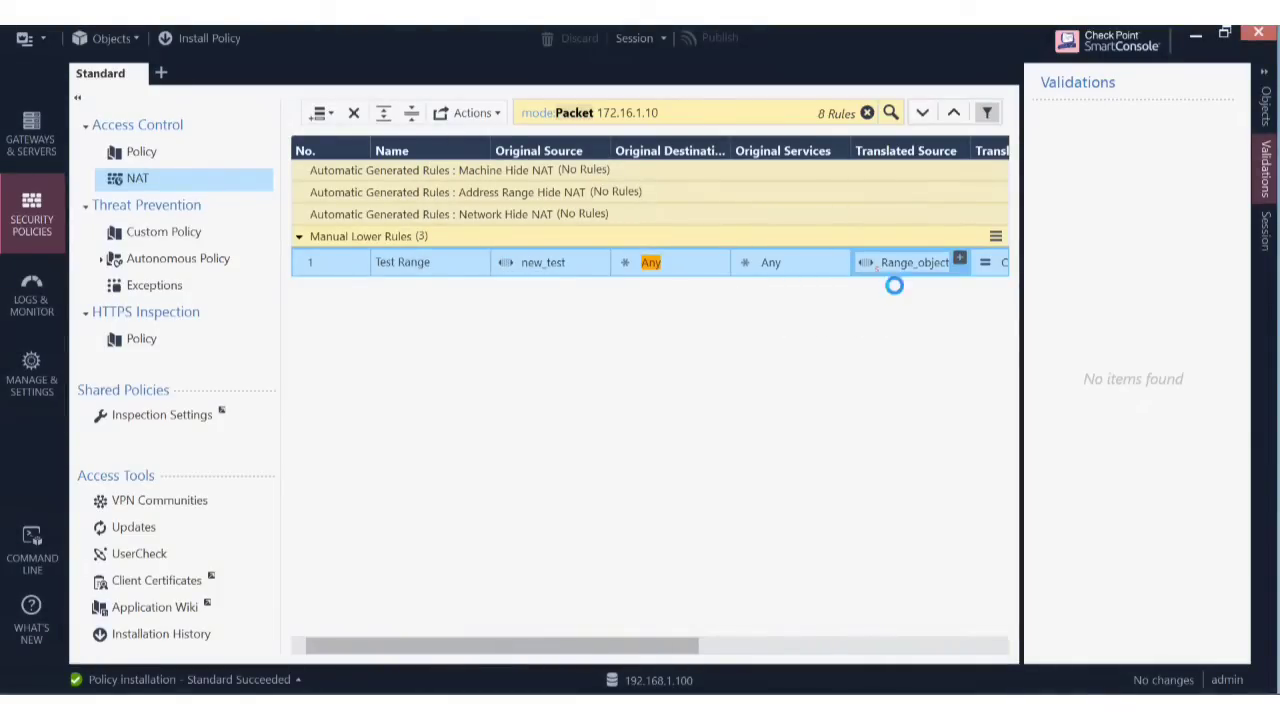
pyautogui.click(789, 541)
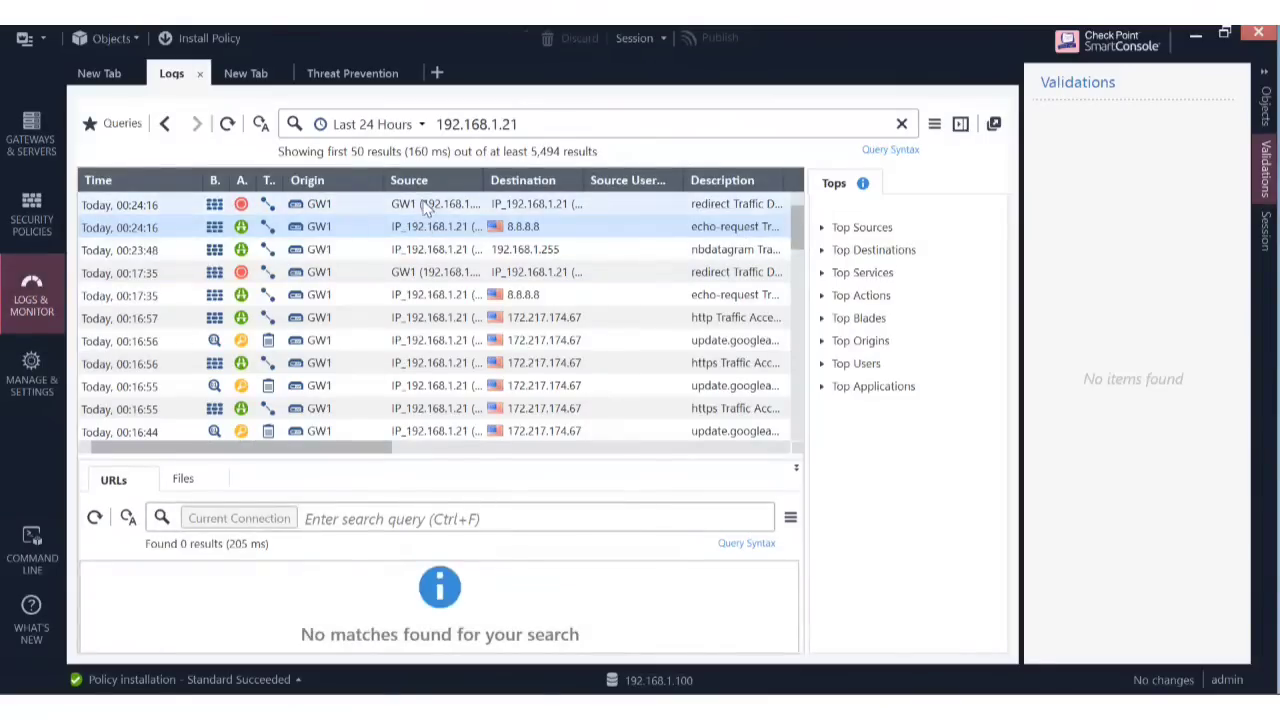
# Open and close the details of the newest redirect drop log.
pyautogui.click(427, 205)
pyautogui.doubleClick(427, 205)
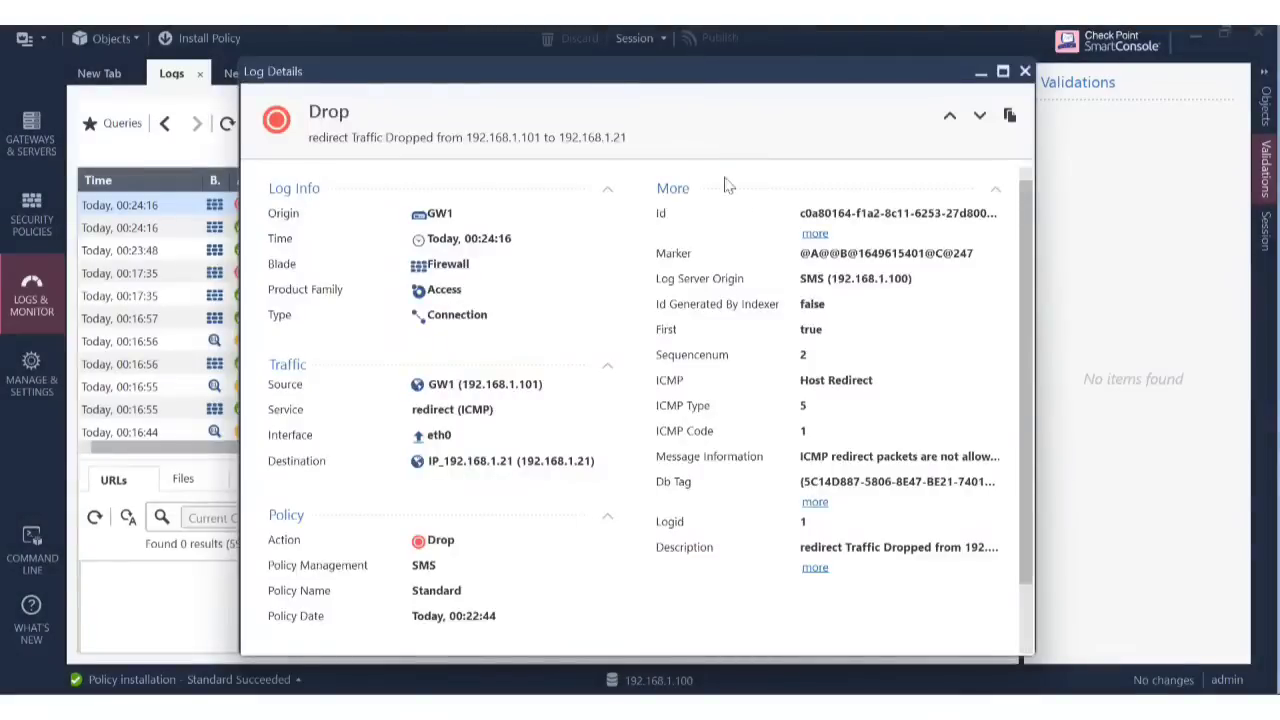
pyautogui.click(1025, 71)
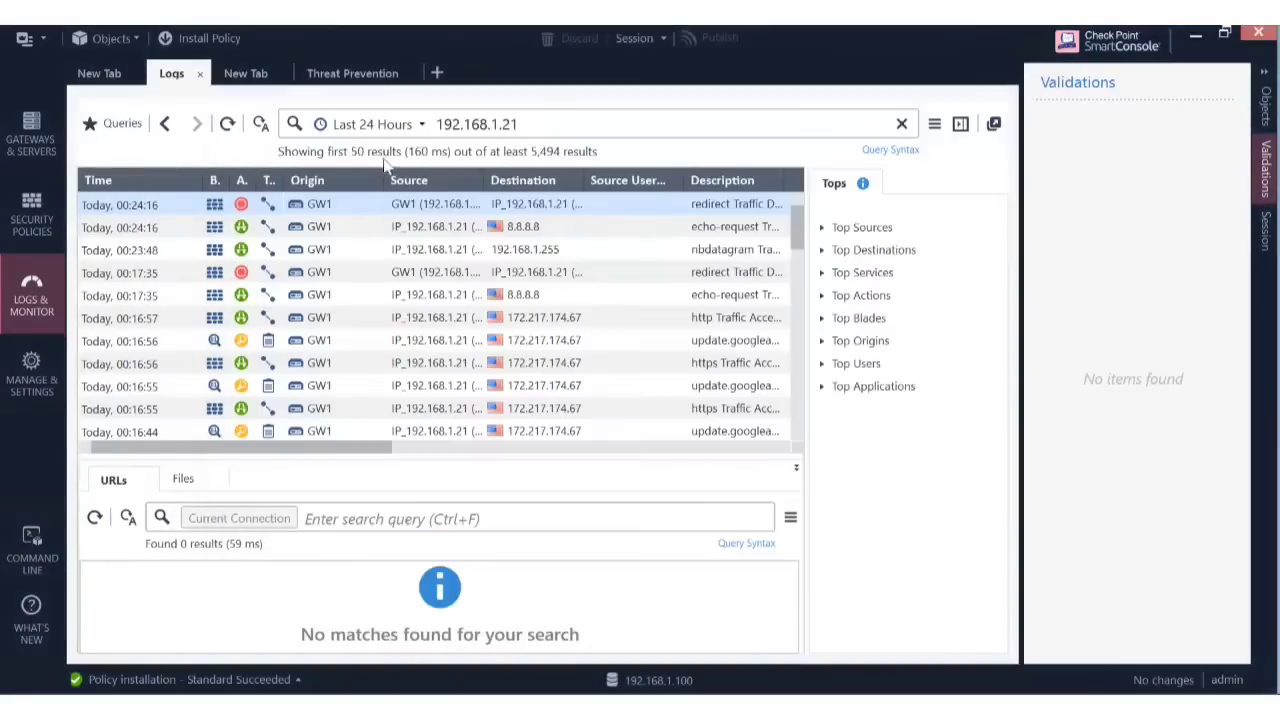
# Open the 00:24:16 echo-request log and confirm its Xlate source IP is 192.168.1.31.
pyautogui.click(475, 228)
pyautogui.doubleClick(475, 228)
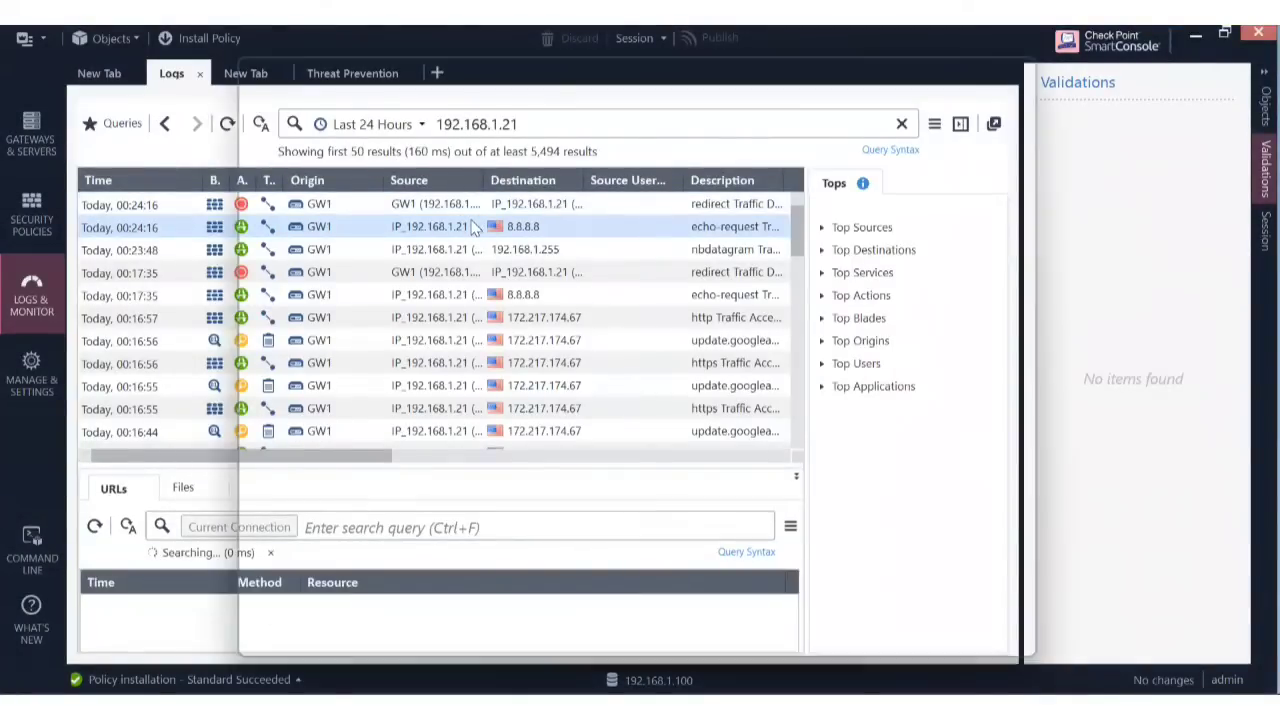
pyautogui.moveTo(872, 241); pyautogui.dragTo(800, 241)
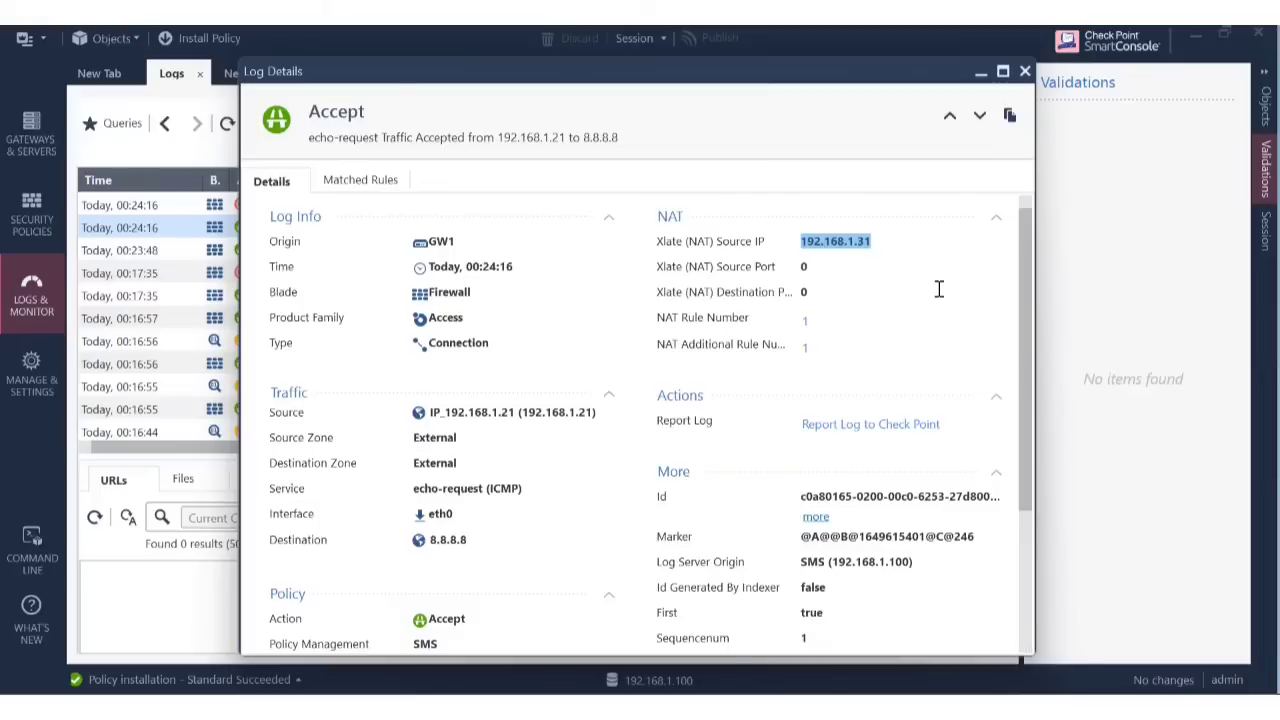
pyautogui.click(847, 264)
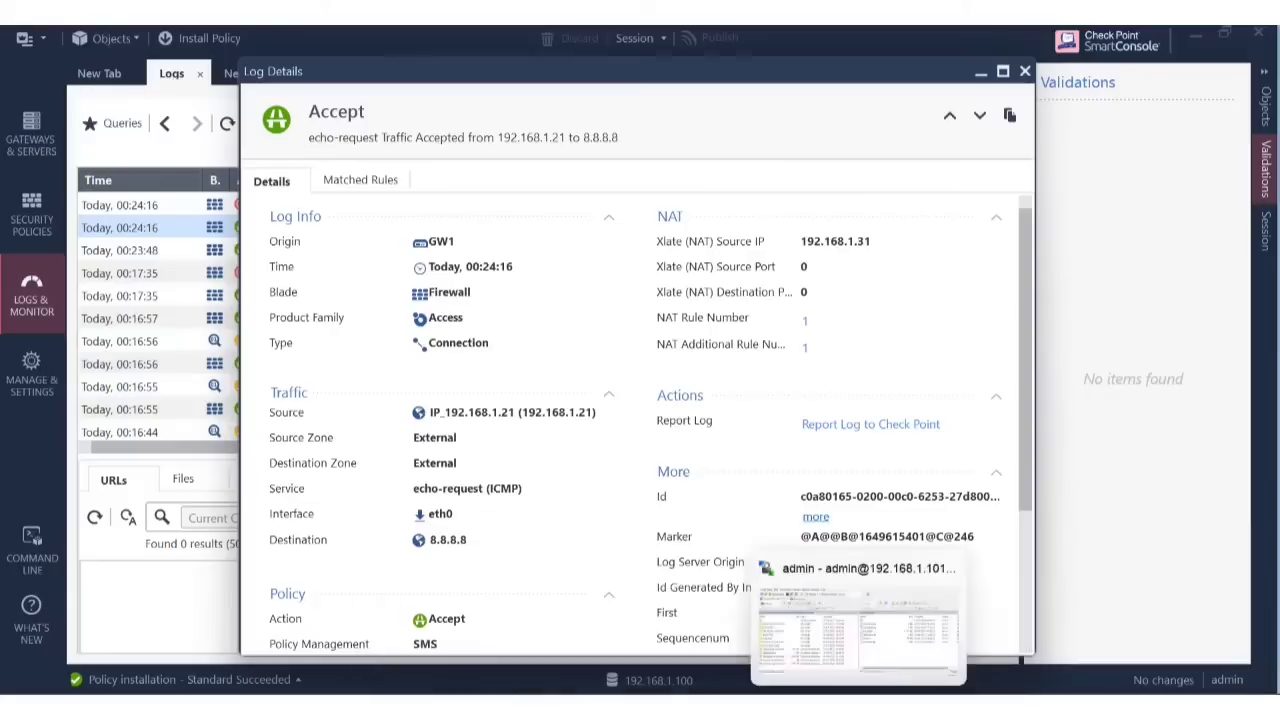
pyautogui.moveTo(890, 706)
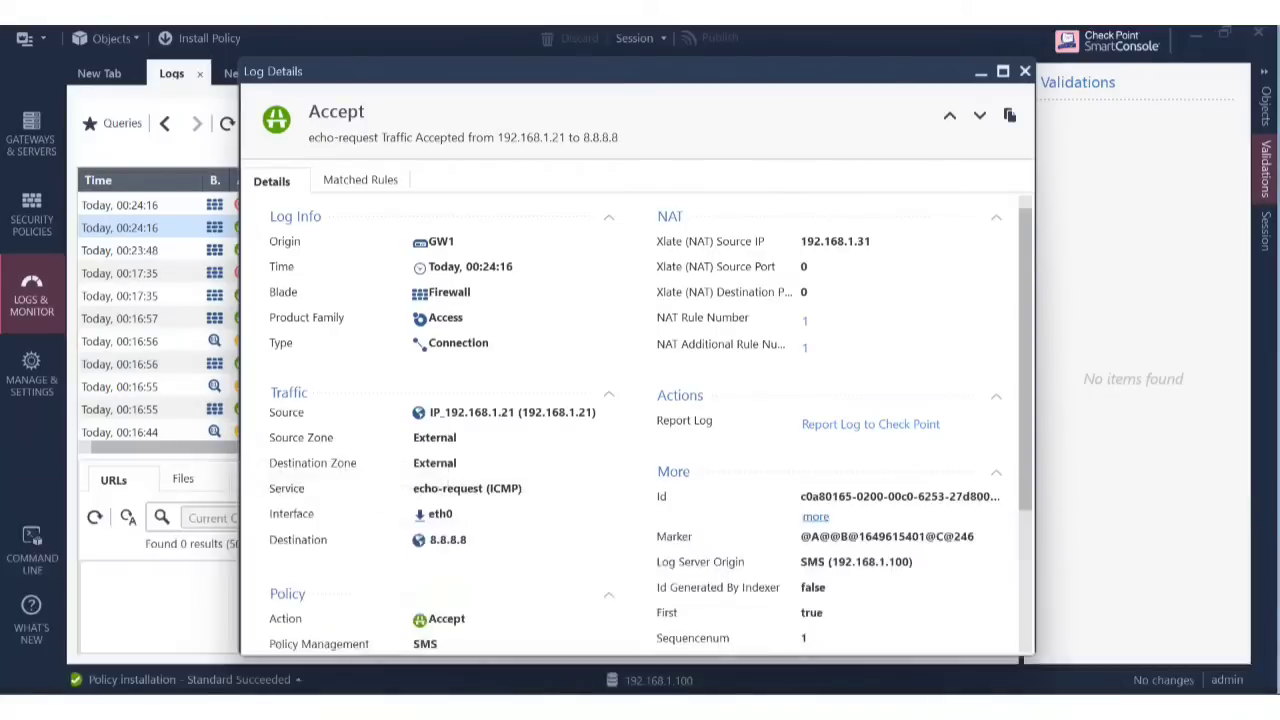
pyautogui.click(31, 218)
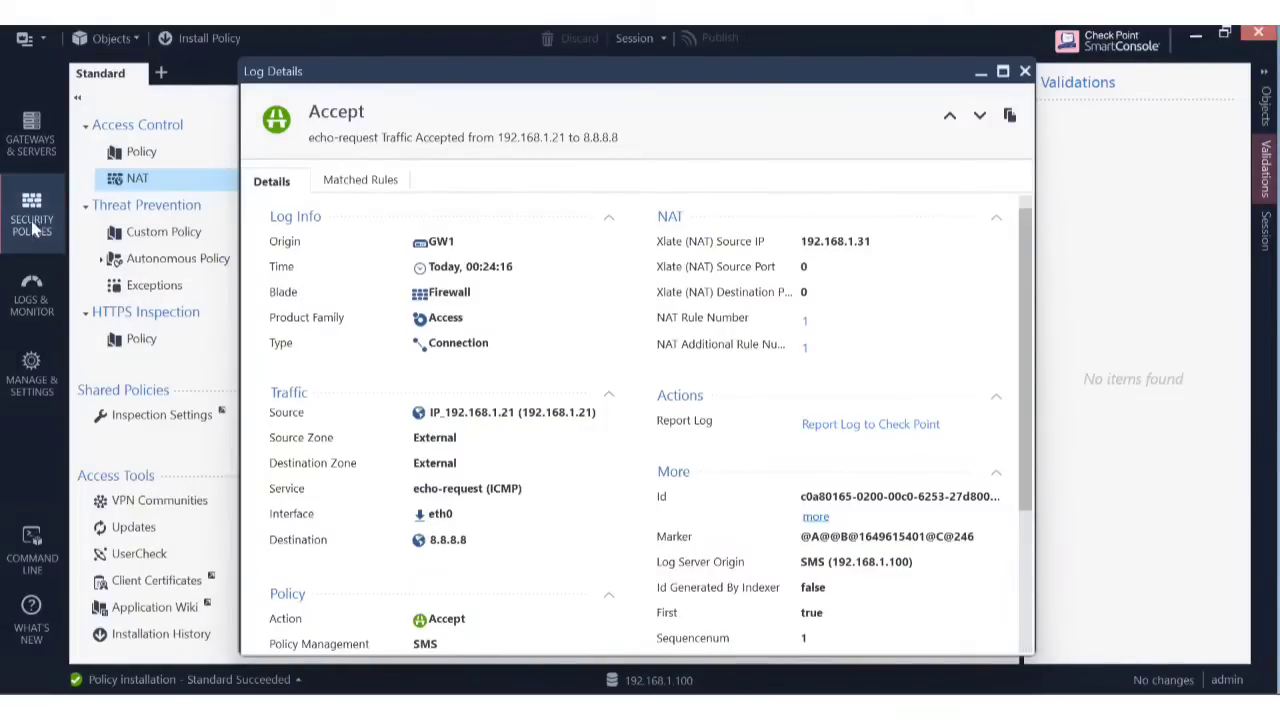
# Close the log details to show the NAT rulebase, opening and dismissing the Test Range rule's context menu.
pyautogui.click(1025, 72)
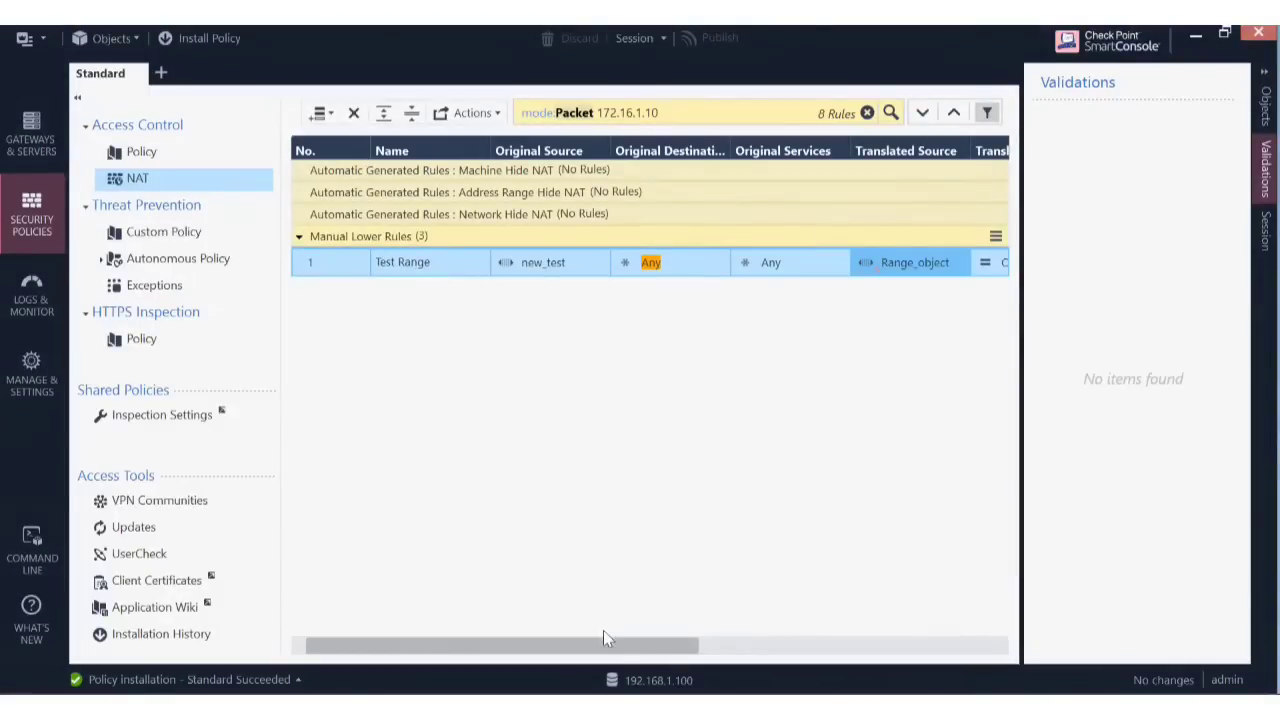
pyautogui.moveTo(623, 648); pyautogui.dragTo(447, 620)
pyautogui.rightClick(309, 274)
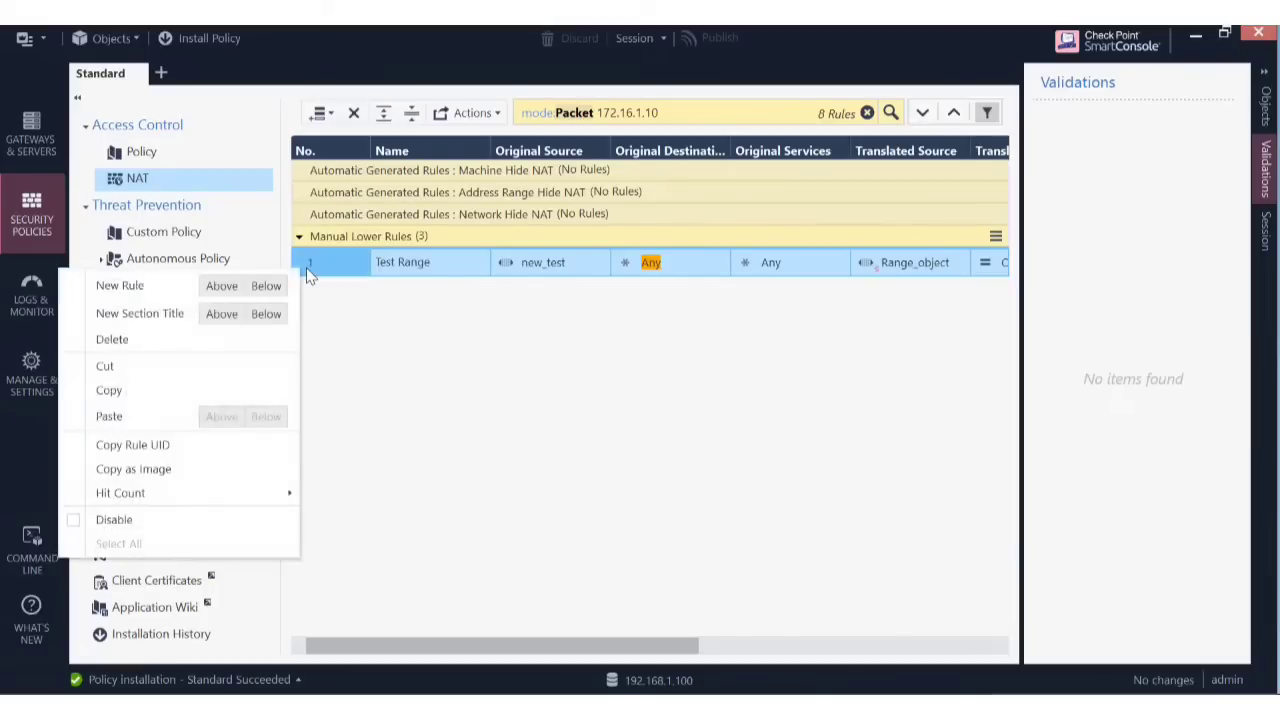
pyautogui.click(554, 395)
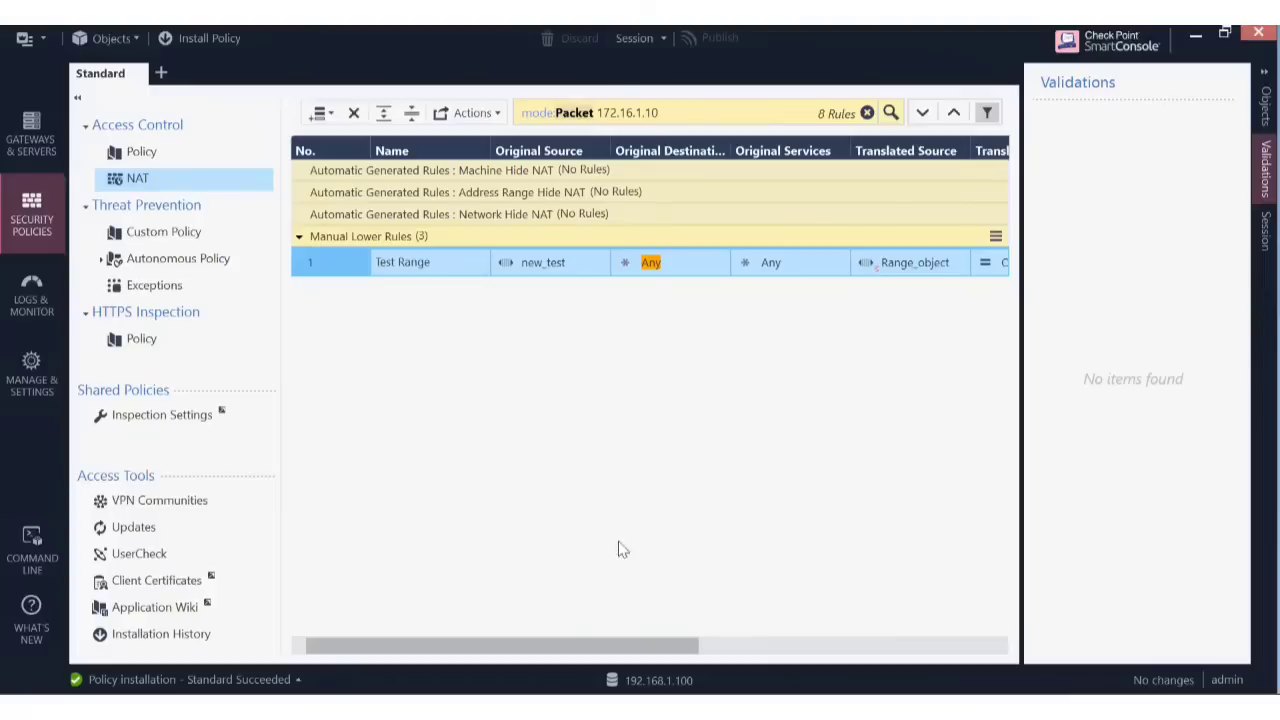
pyautogui.moveTo(612, 652); pyautogui.dragTo(528, 660)
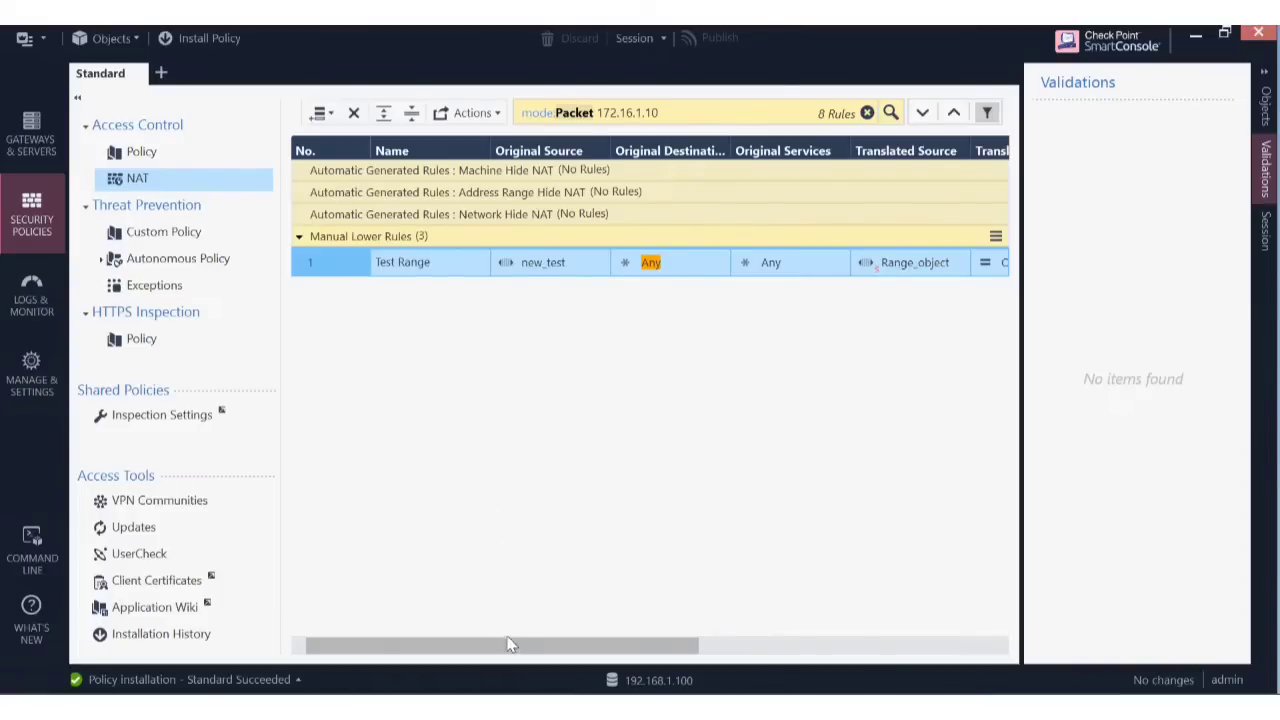
pyautogui.moveTo(509, 645); pyautogui.dragTo(545, 640)
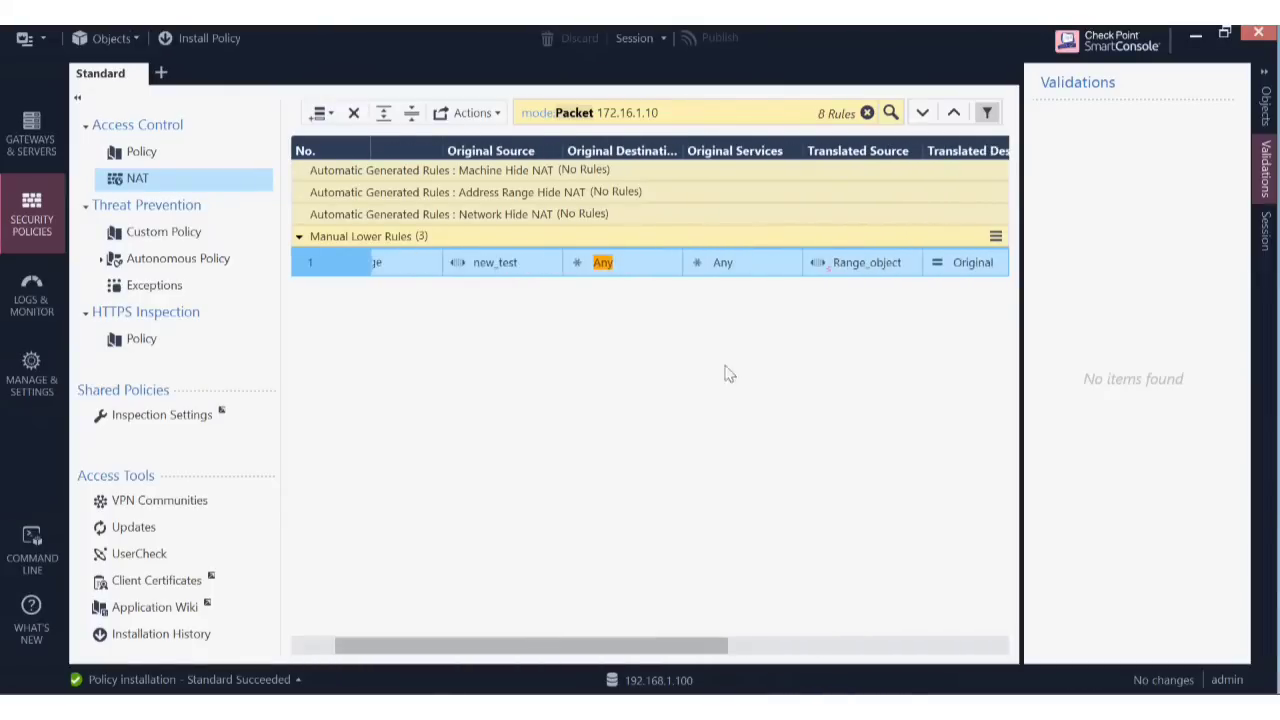
pyautogui.click(848, 262)
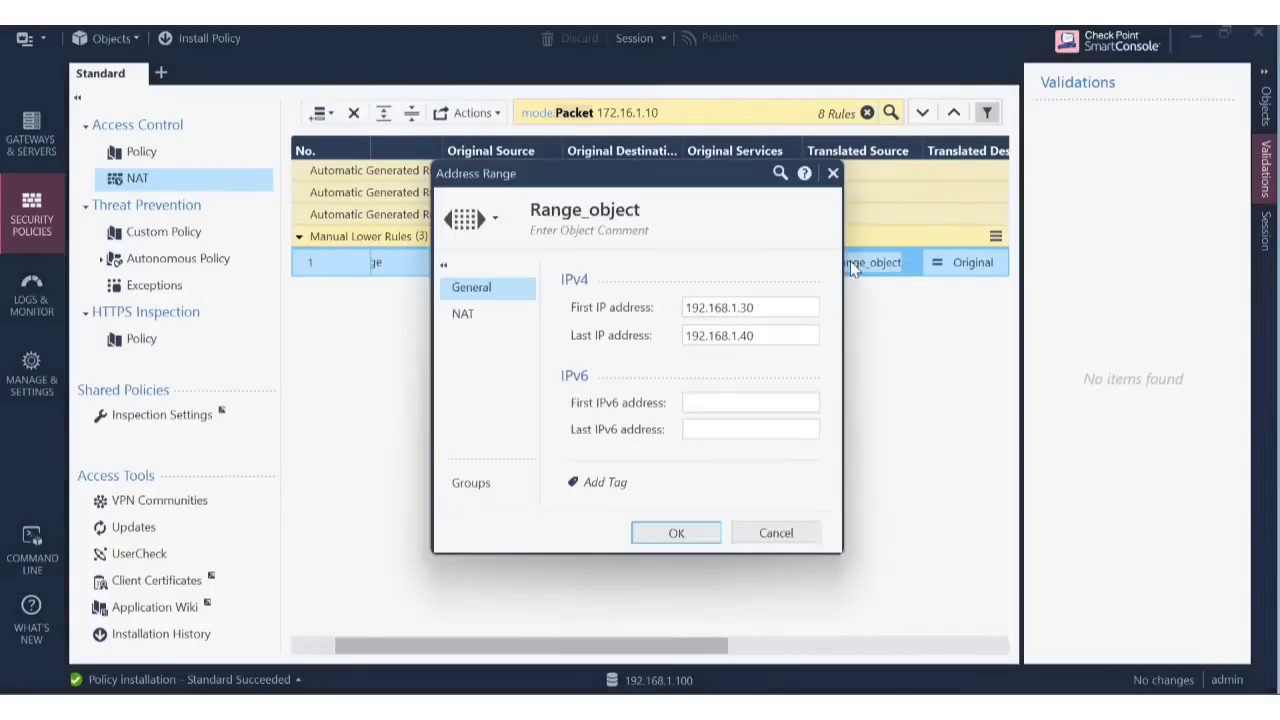
pyautogui.click(479, 319)
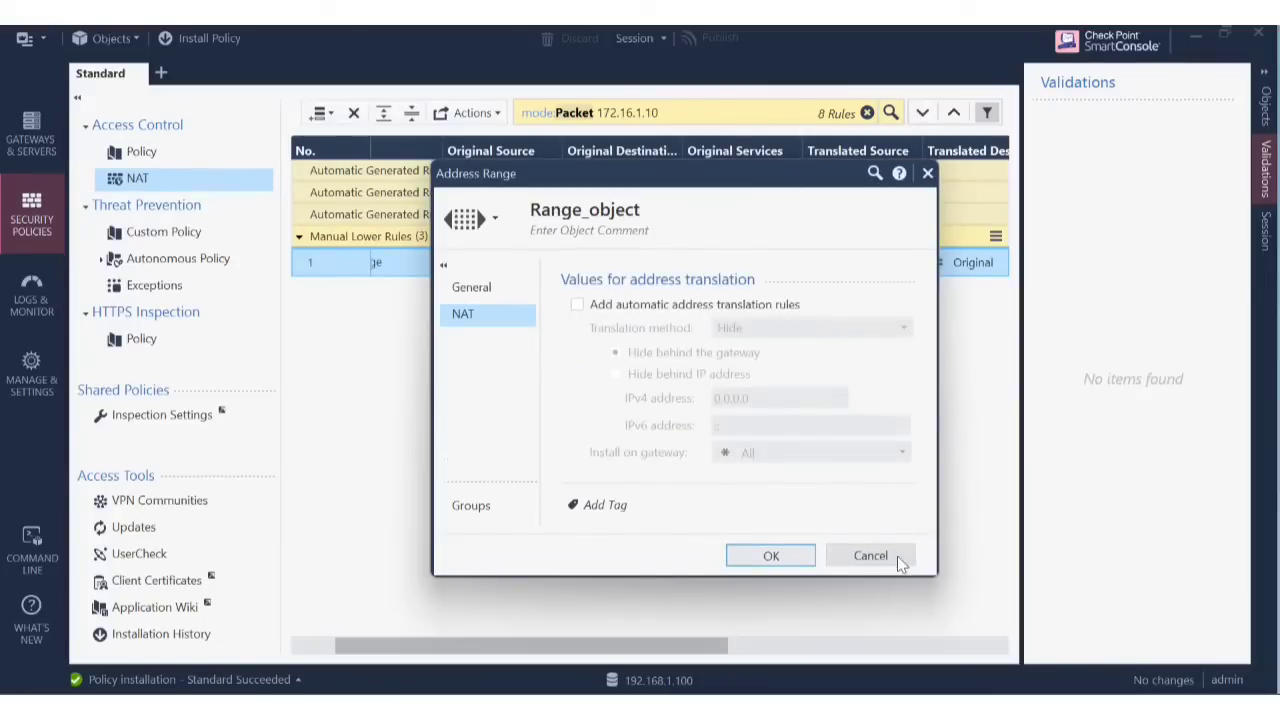
pyautogui.click(897, 558)
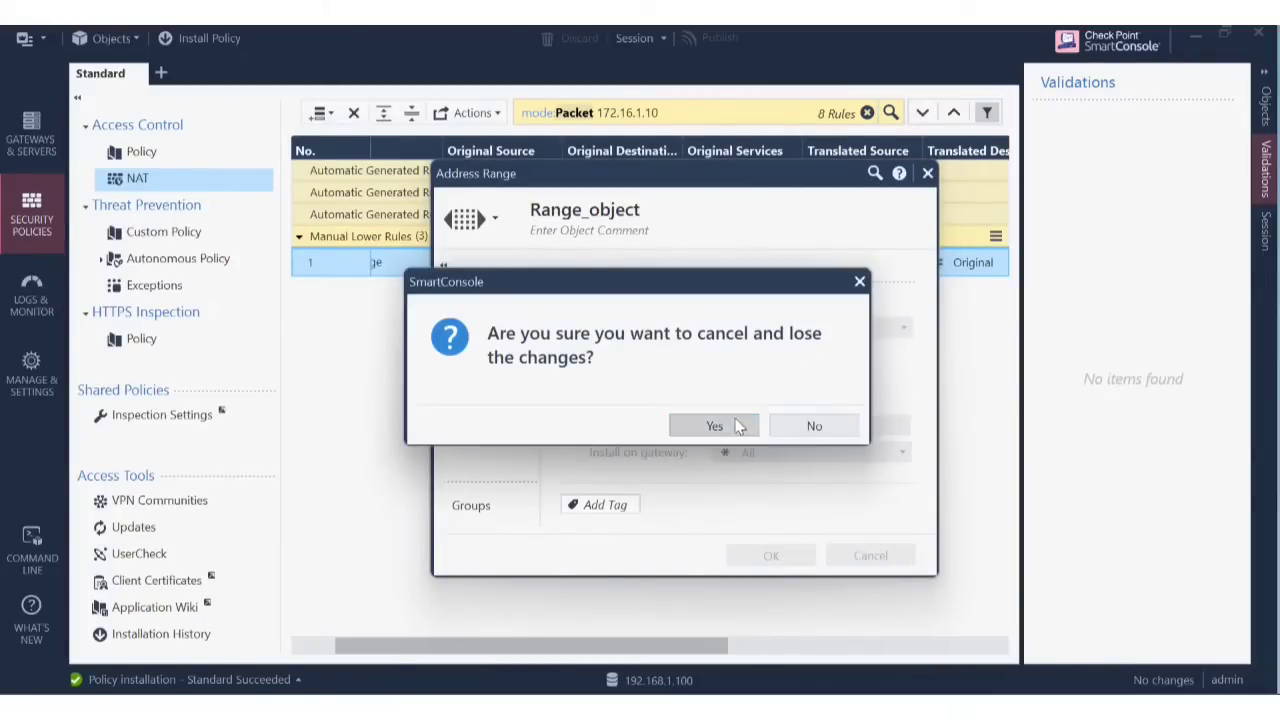
pyautogui.click(740, 427)
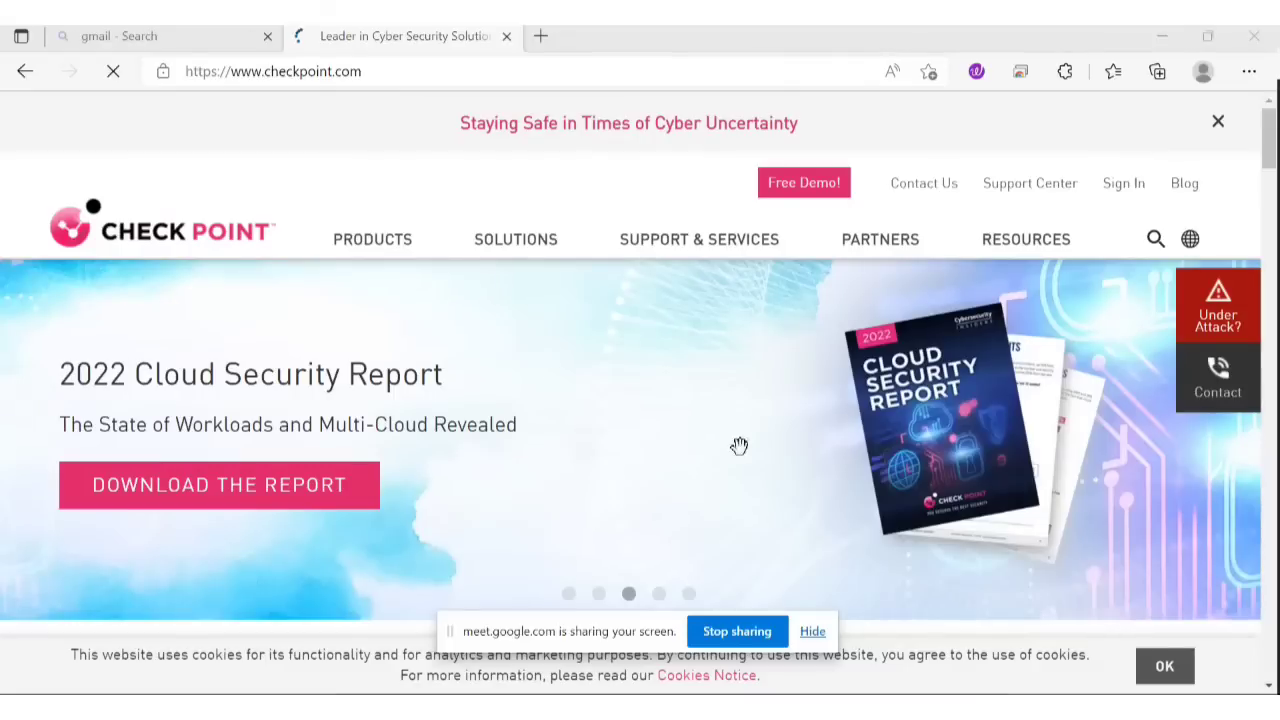
# Close the Check Point tab in Edge and bring up VMware Workstation's Home tab.
pyautogui.click(509, 39)
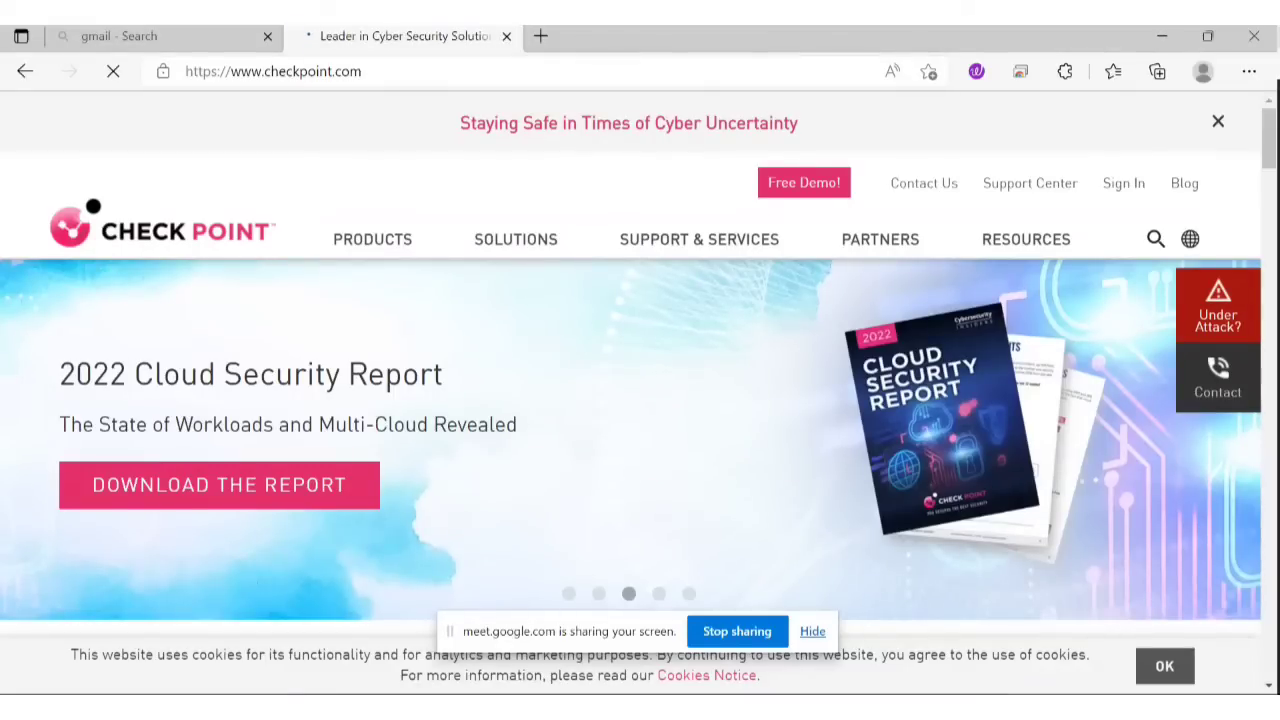
pyautogui.moveTo(946, 706)
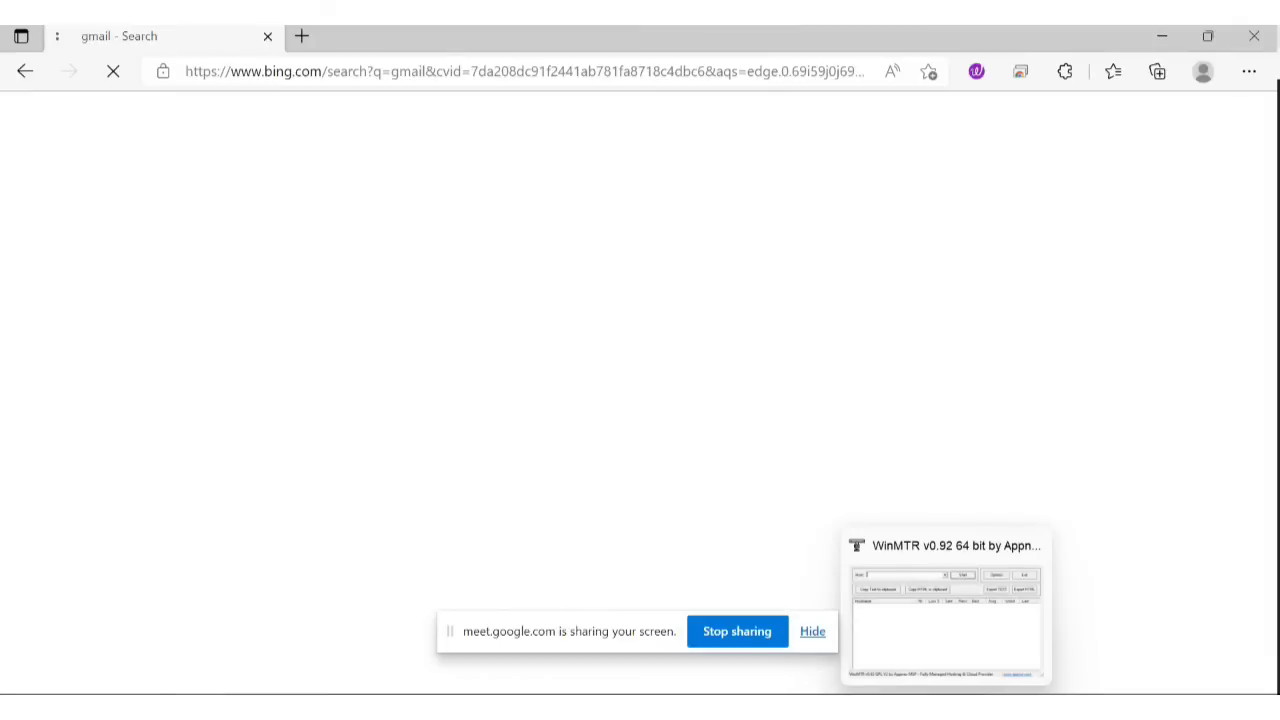
pyautogui.click(900, 706)
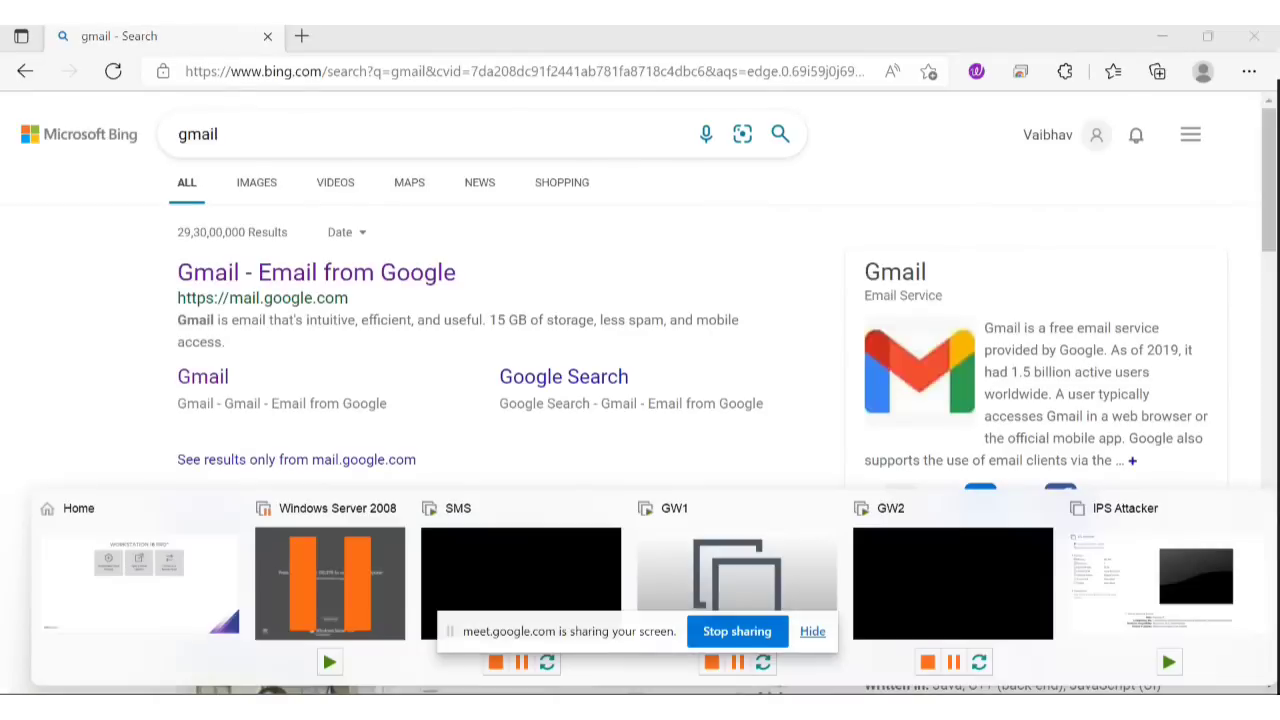
pyautogui.click(143, 599)
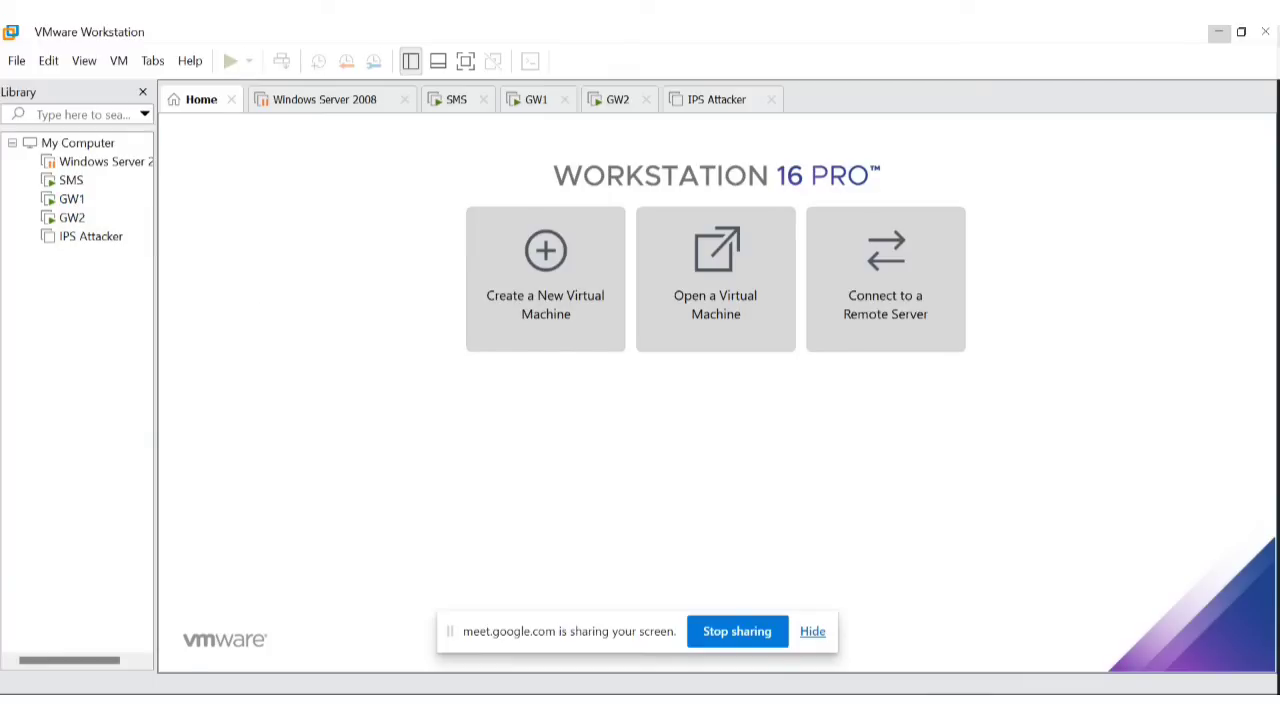
# Change WinMTR's ping size from 64 to 1000 bytes, then switch to PuTTY Configuration.
pyautogui.click(900, 708)
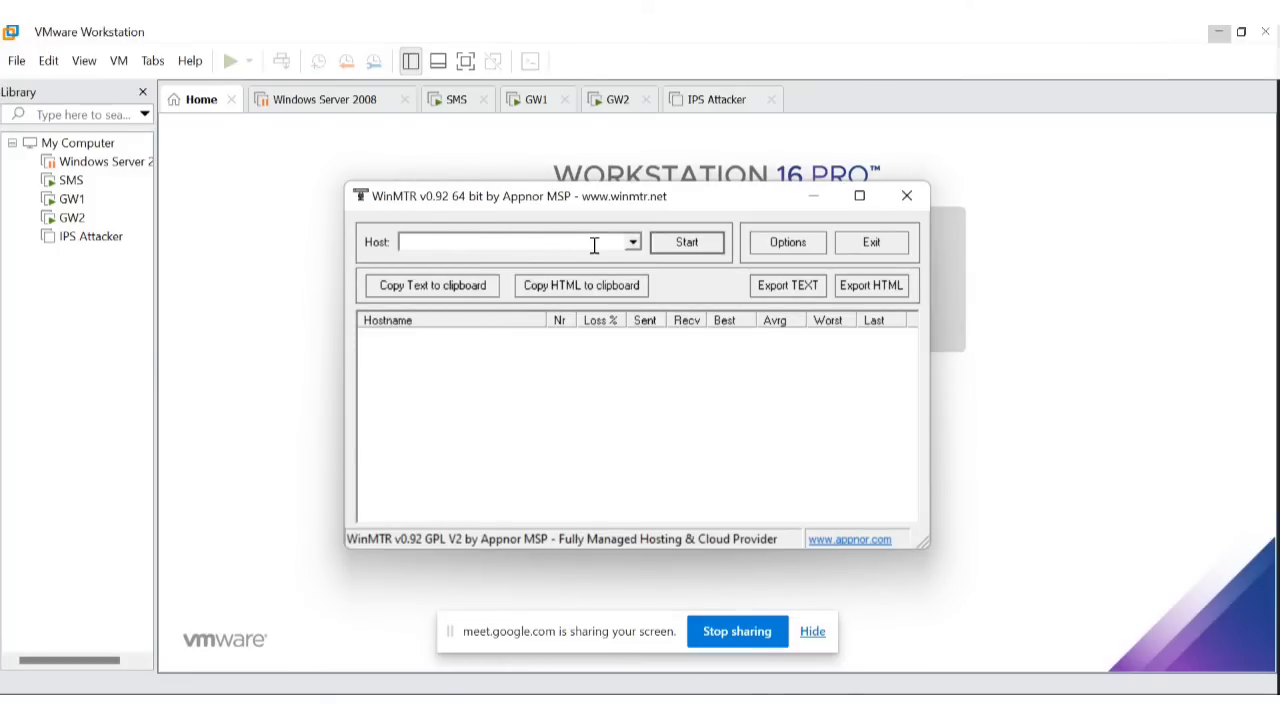
pyautogui.click(785, 246)
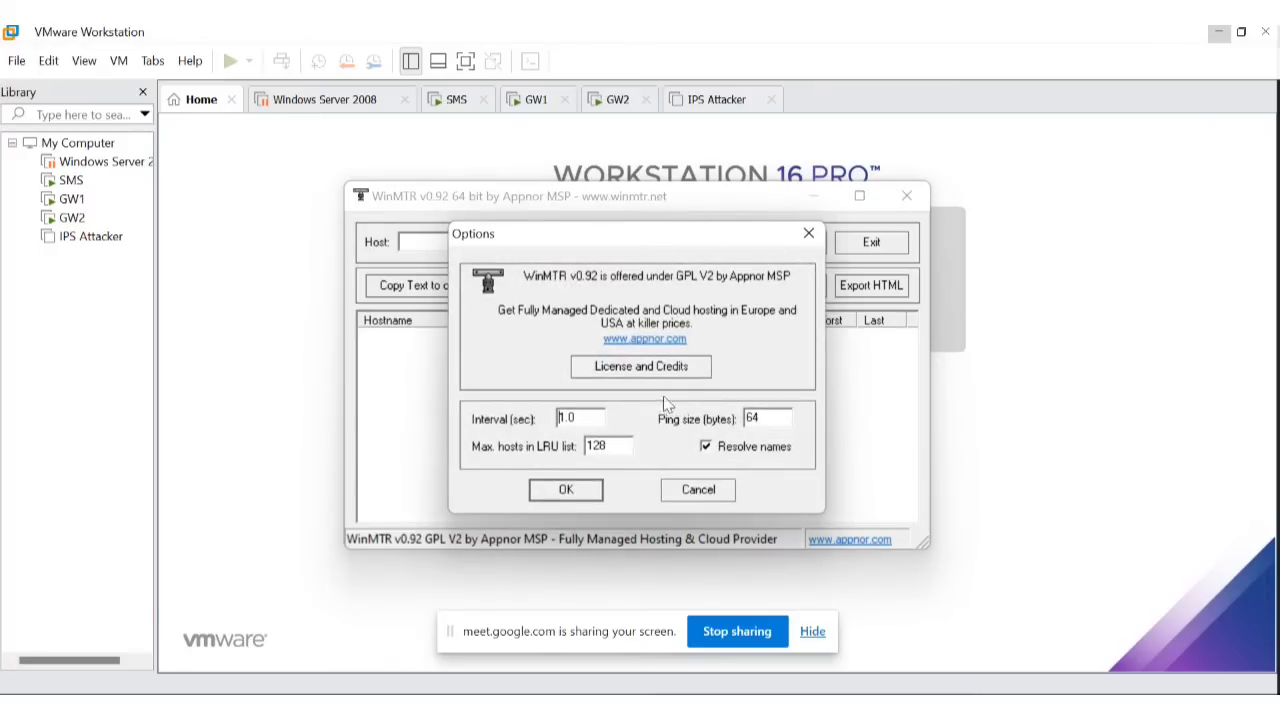
pyautogui.click(786, 418)
pyautogui.doubleClick(785, 417)
pyautogui.click(781, 416)
pyautogui.press('BackSpace')
pyautogui.press('BackSpace')
pyautogui.write('10000')
pyautogui.press('BackSpace')
pyautogui.click(567, 491)
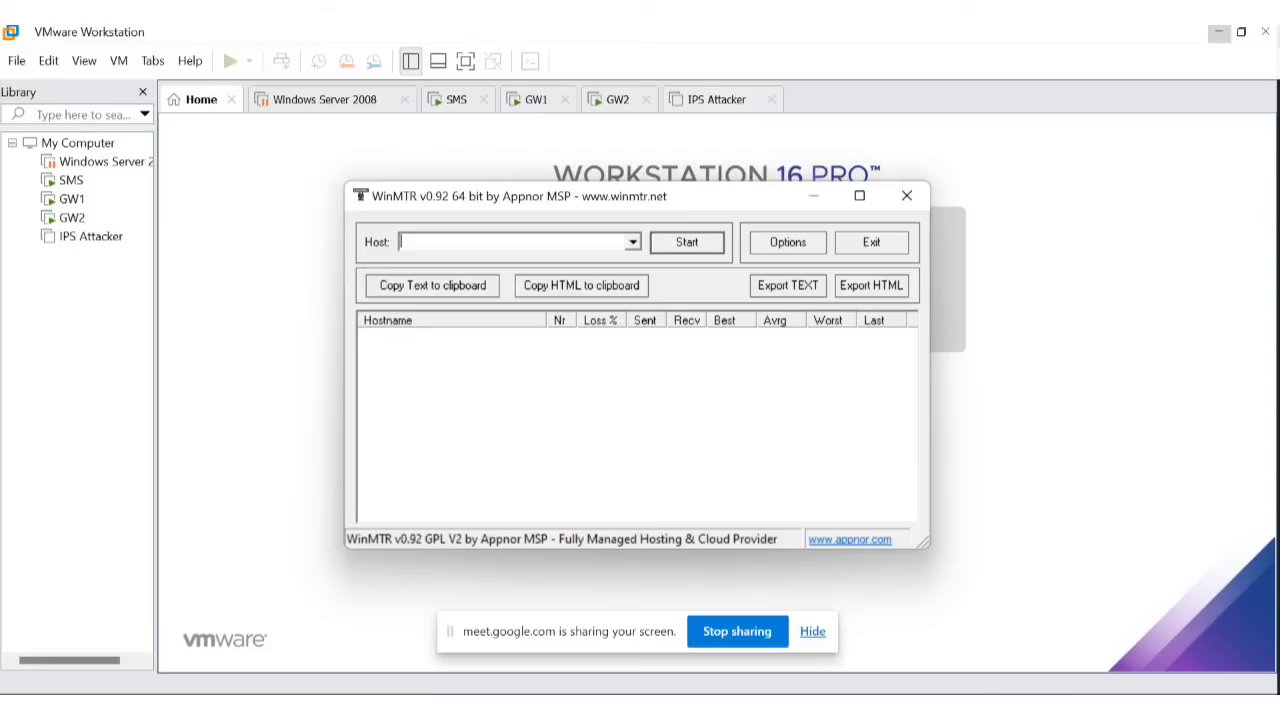
pyautogui.hotkey('alt', 'Tab')
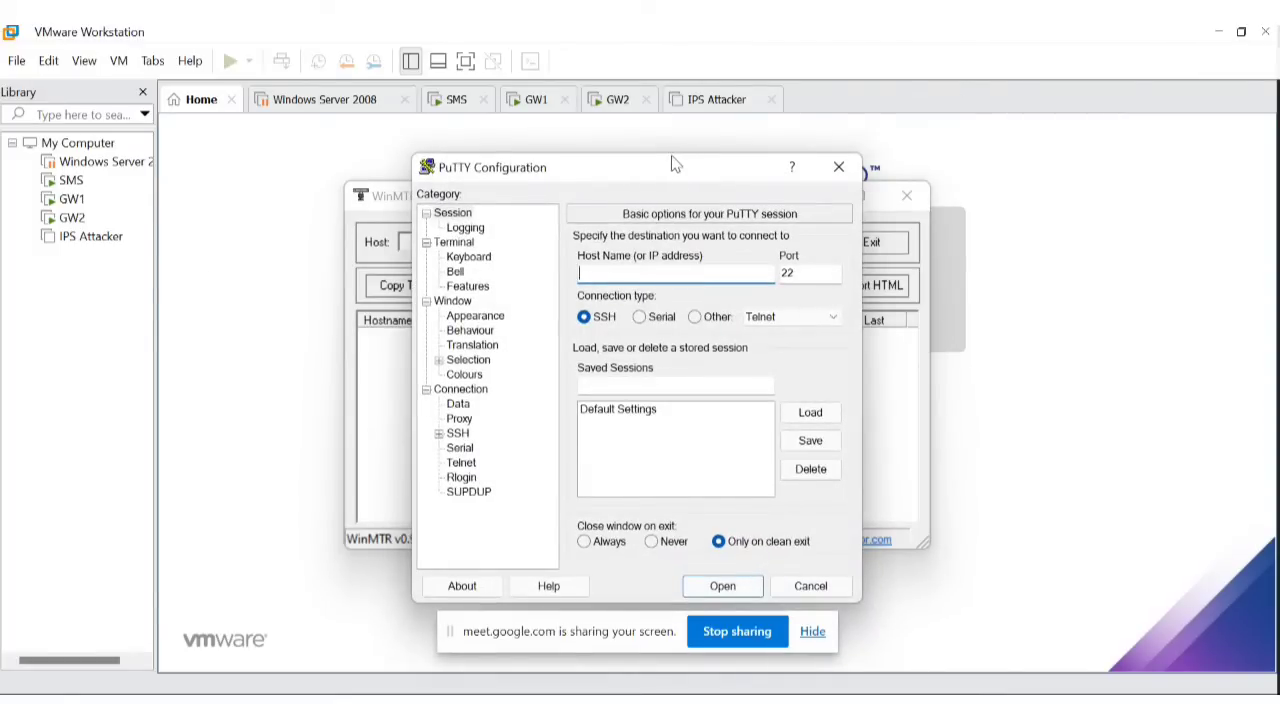
# Open an SSH connection in PuTTY to the gateway at 192.168.1.101.
pyautogui.moveTo(670, 162); pyautogui.dragTo(637, 167)
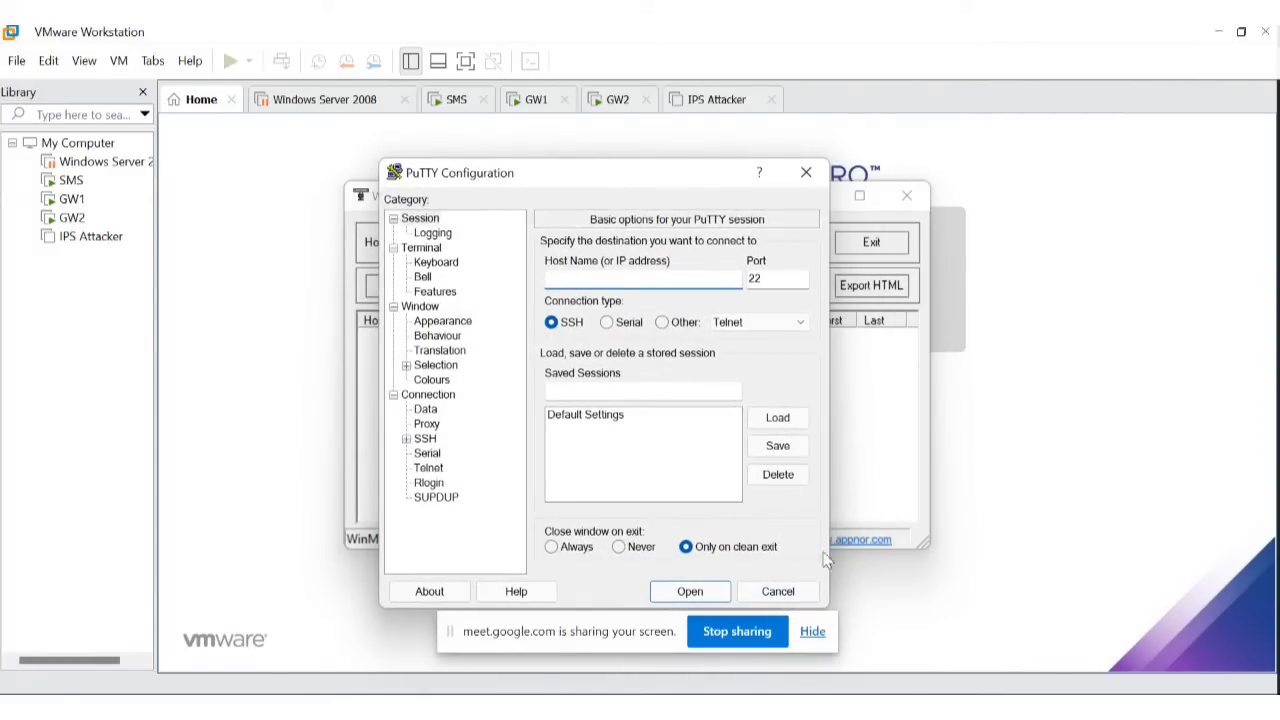
pyautogui.write('192.16')
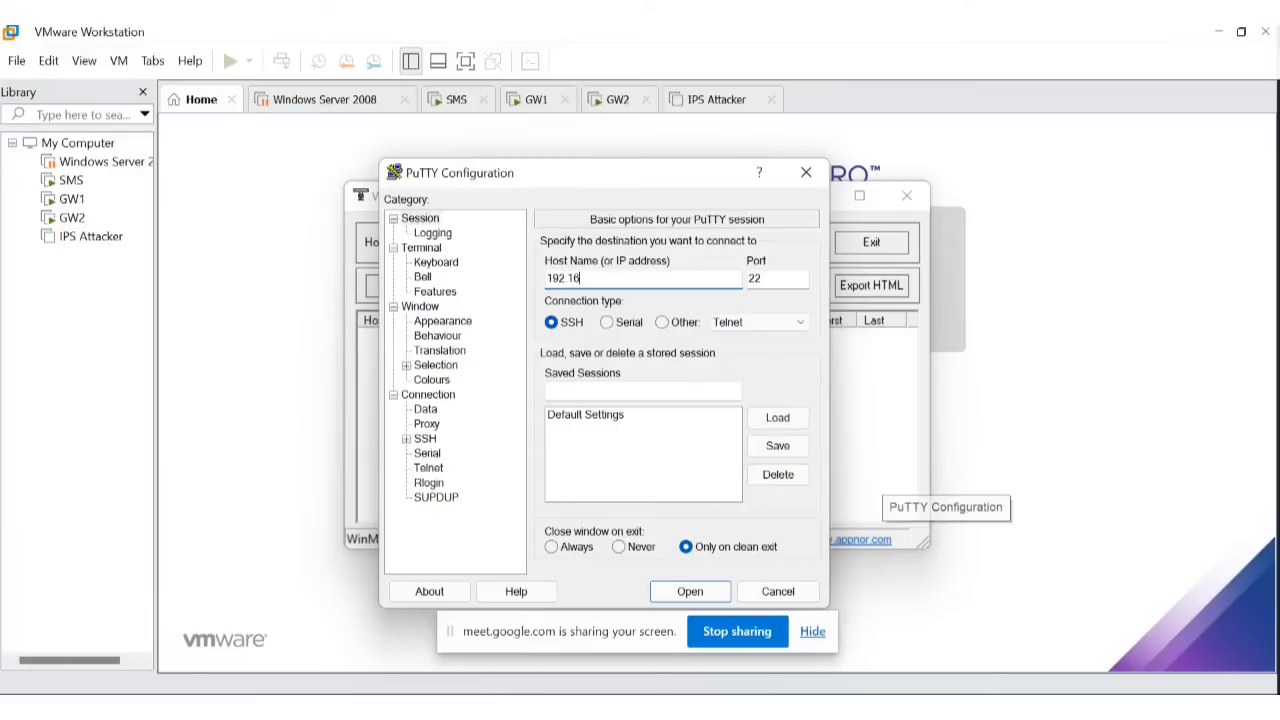
pyautogui.write('8.1.')
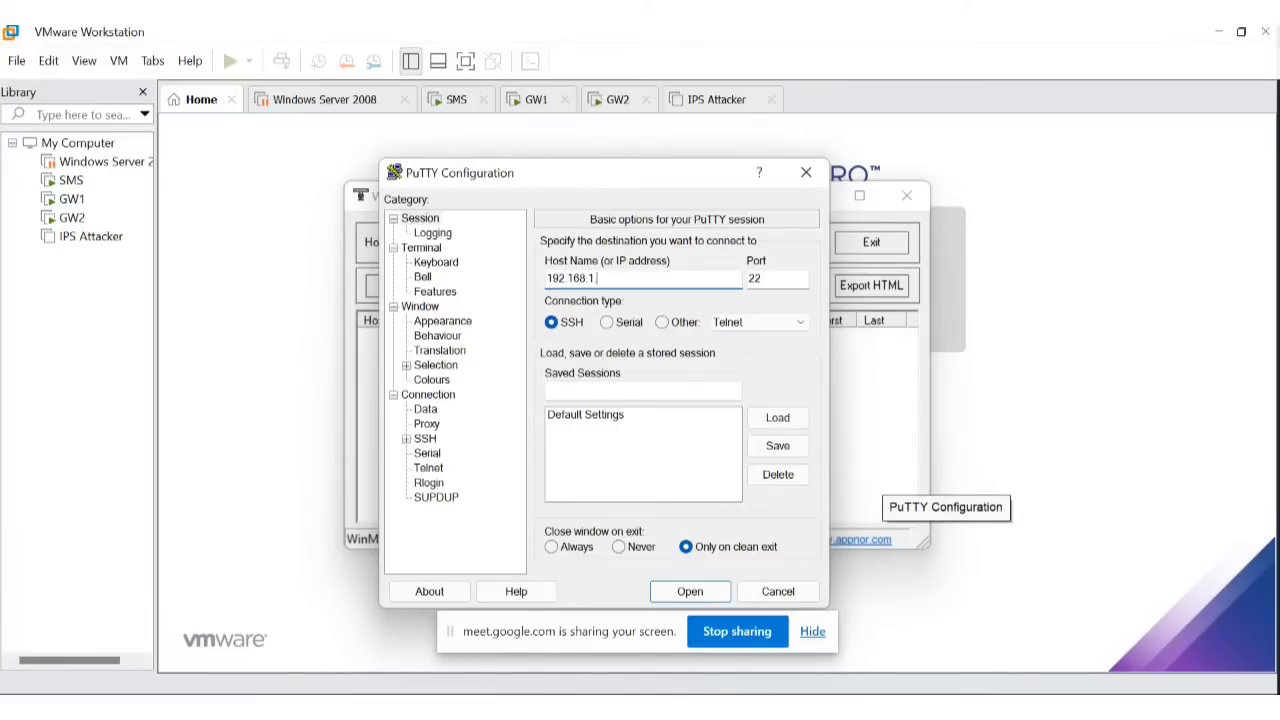
pyautogui.write('101')
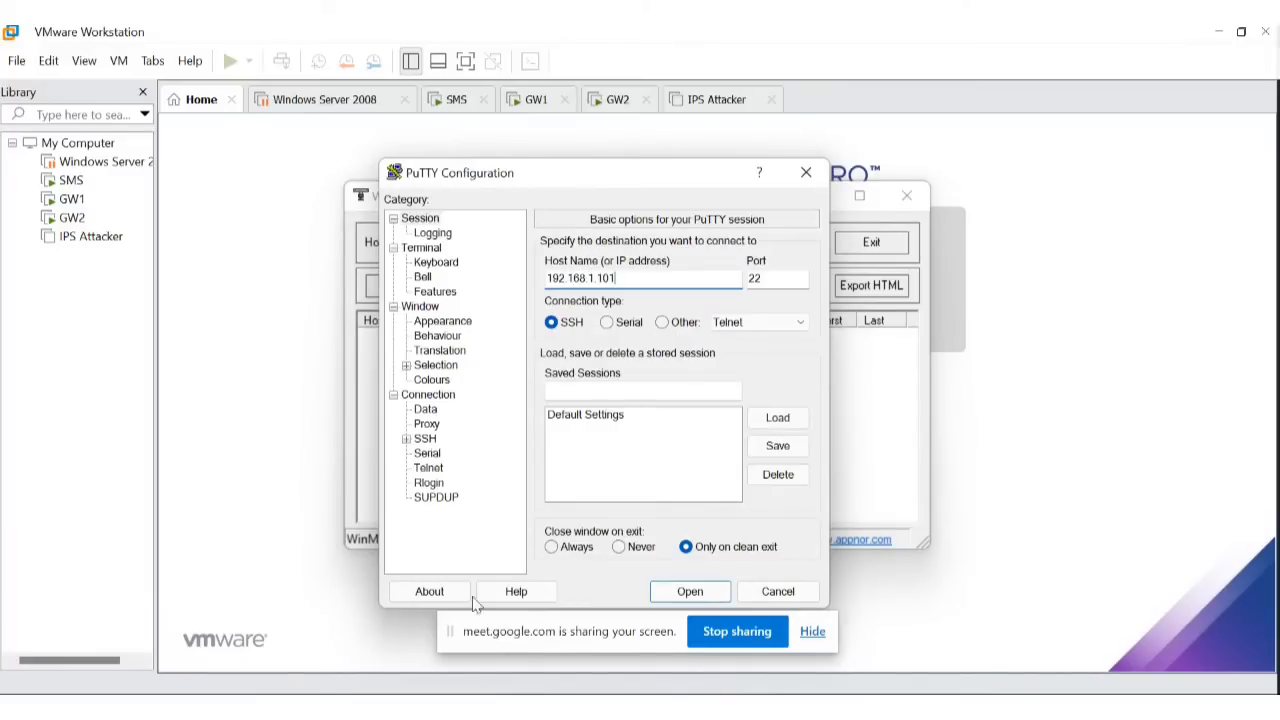
pyautogui.click(688, 592)
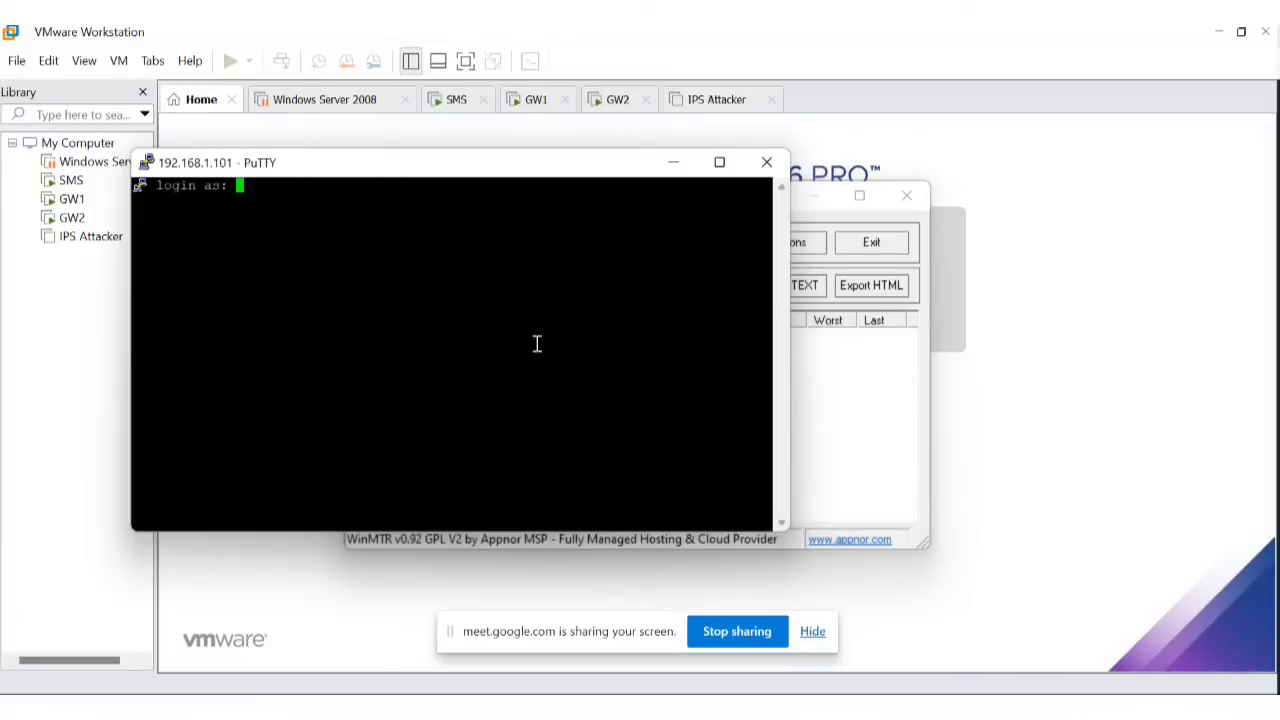
# Log in as admin and submit the account password.
pyautogui.write('admin')
pyautogui.press('Return')
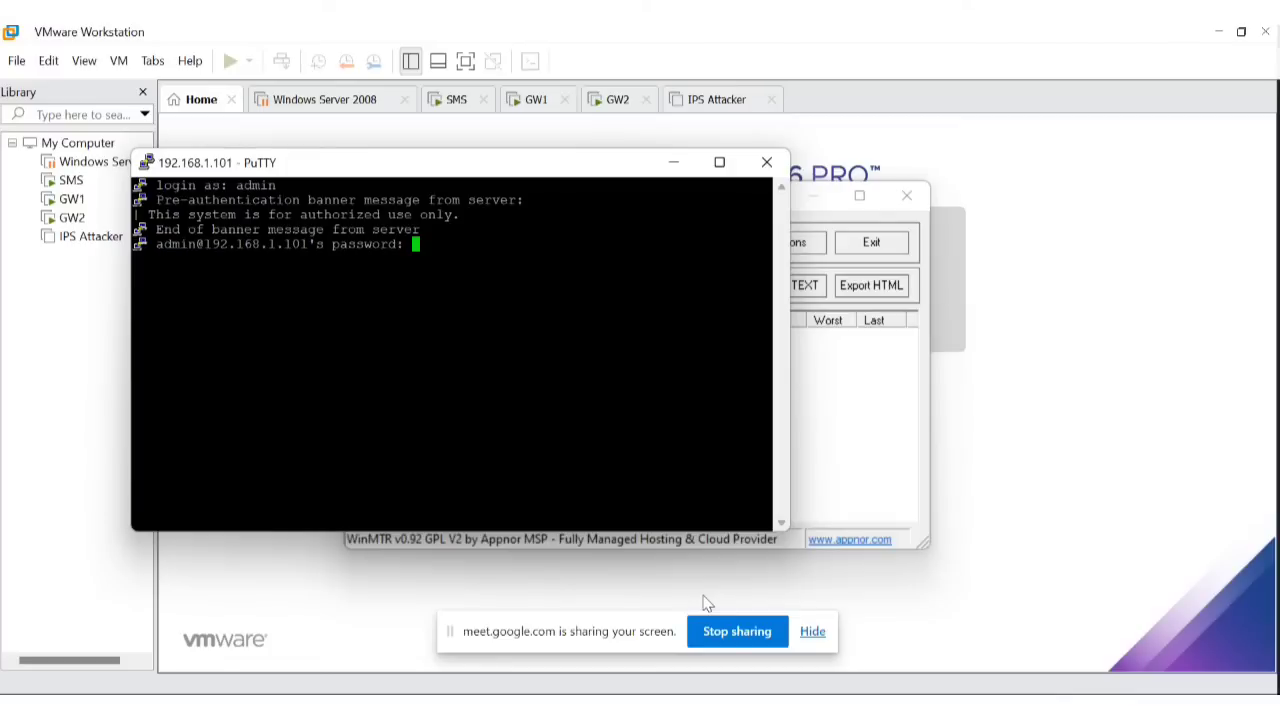
pyautogui.press('Return')
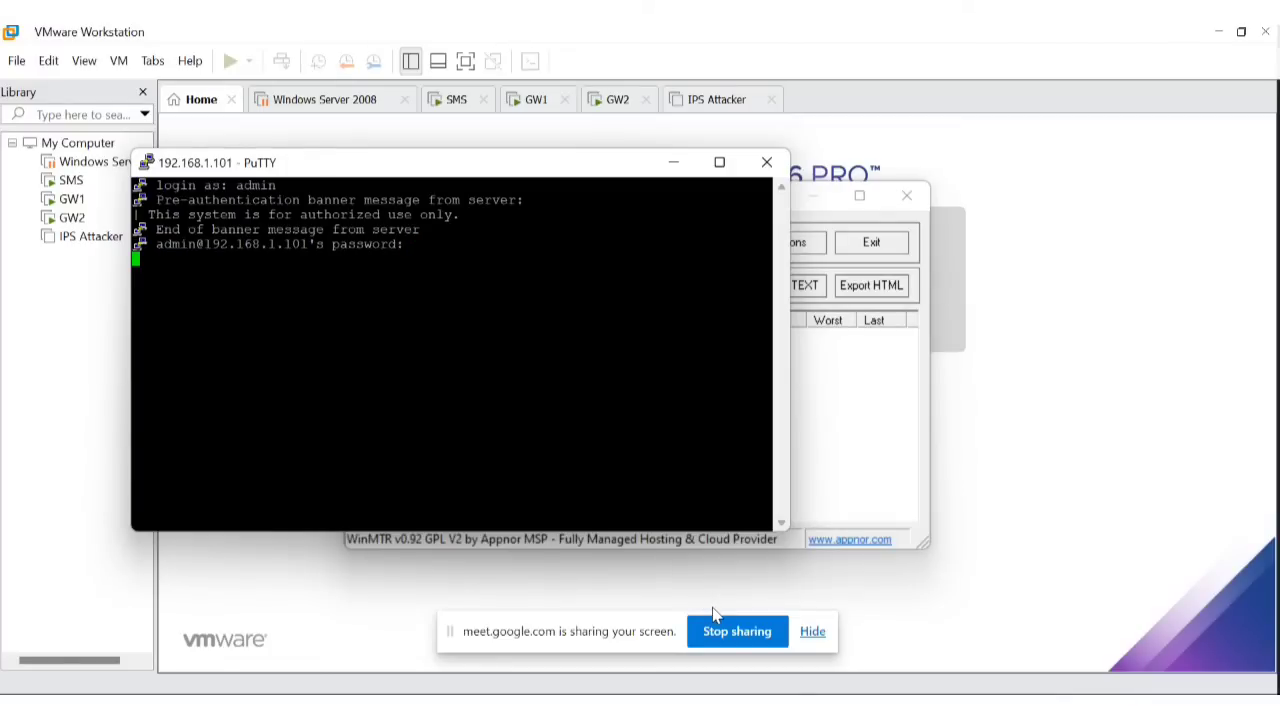
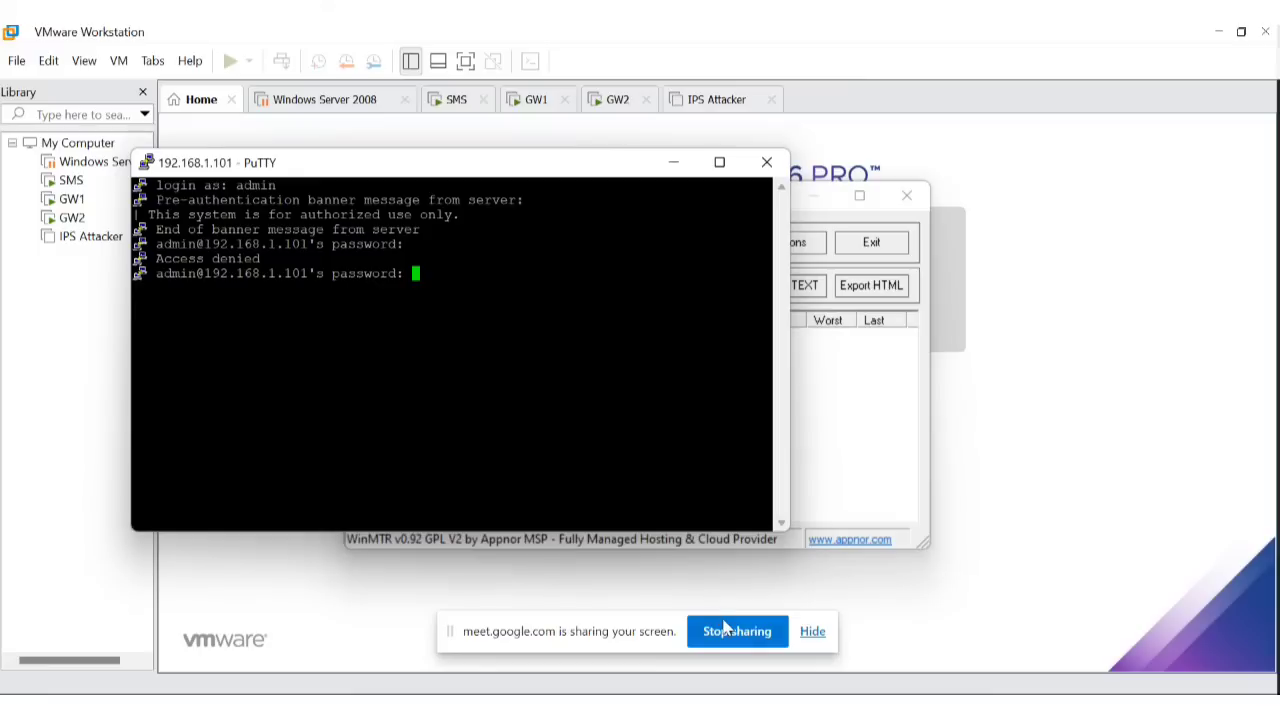
# Log in to GW1 at 192.168.1.101 and move the stray Command Prompt window aside.
pyautogui.press('Return')
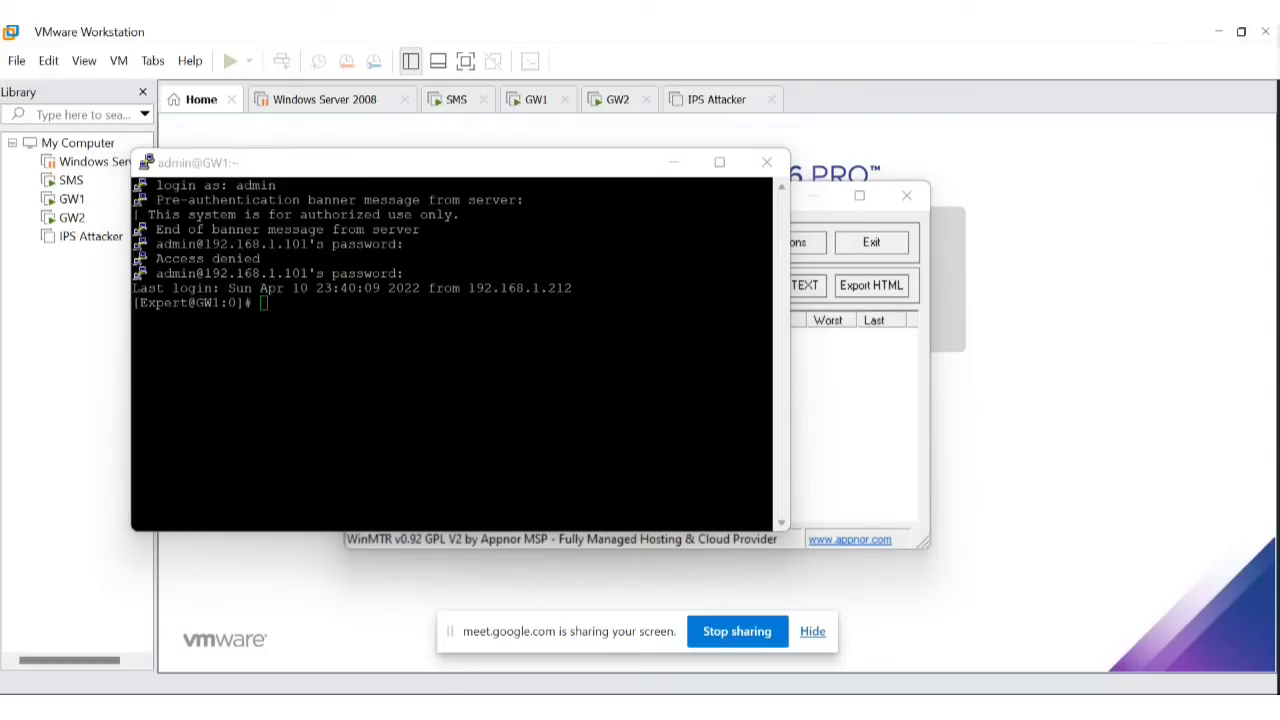
pyautogui.press('Return')
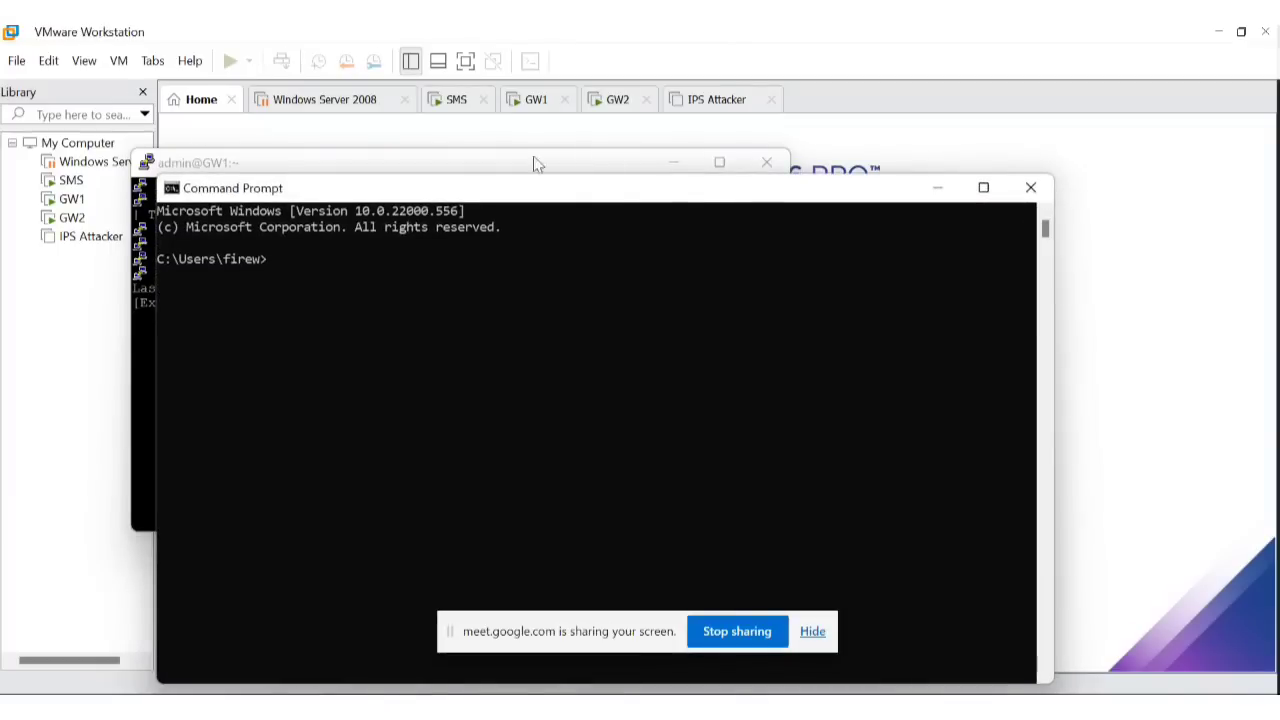
pyautogui.moveTo(605, 192); pyautogui.dragTo(1279, 250)
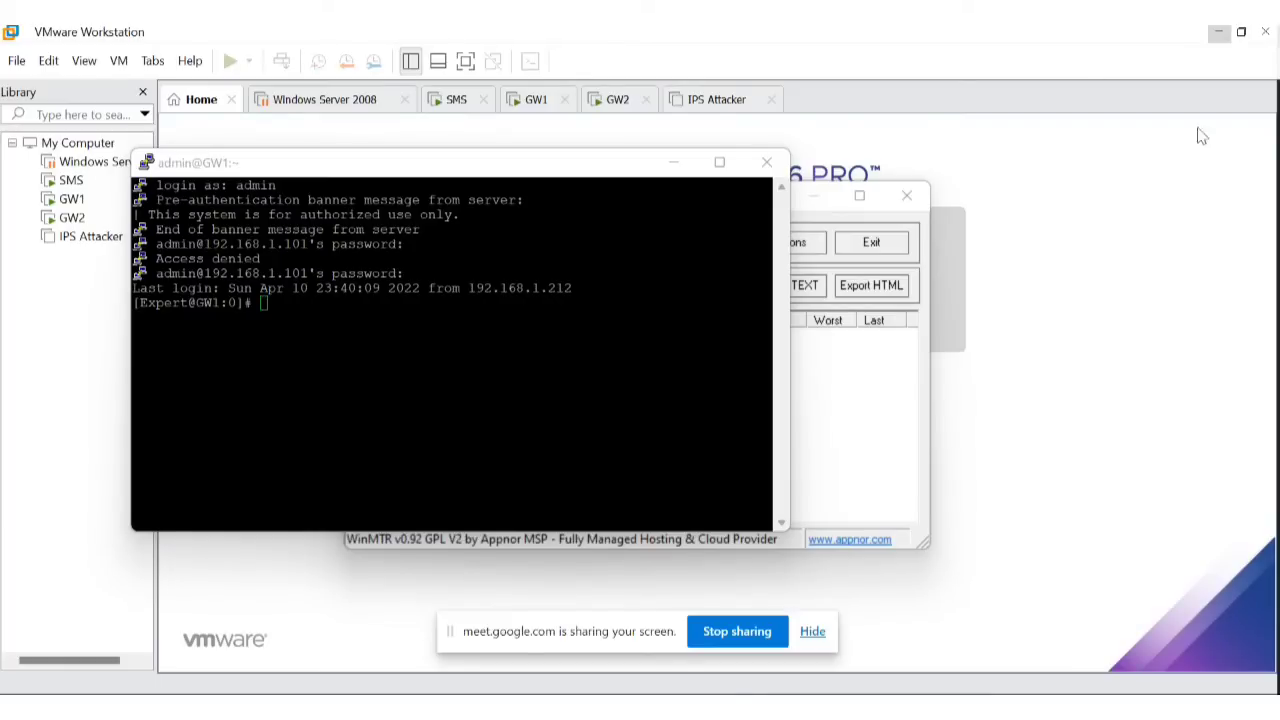
# Compose the command fw monitor -e "accept host(192.168.1.212);" in the GW1 session.
pyautogui.click(334, 297)
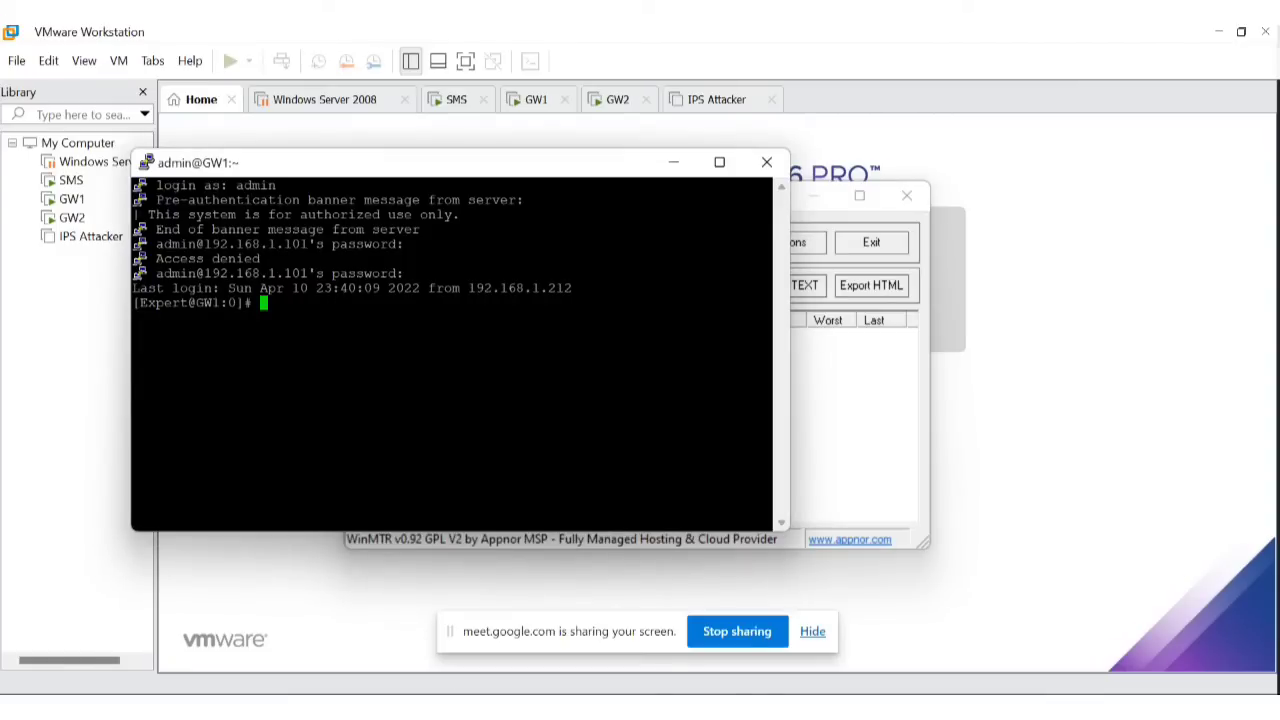
pyautogui.write('fw monitor -e )')
pyautogui.press('BackSpace')
pyautogui.write('9')
pyautogui.press('BackSpace')
pyautogui.write('(""')
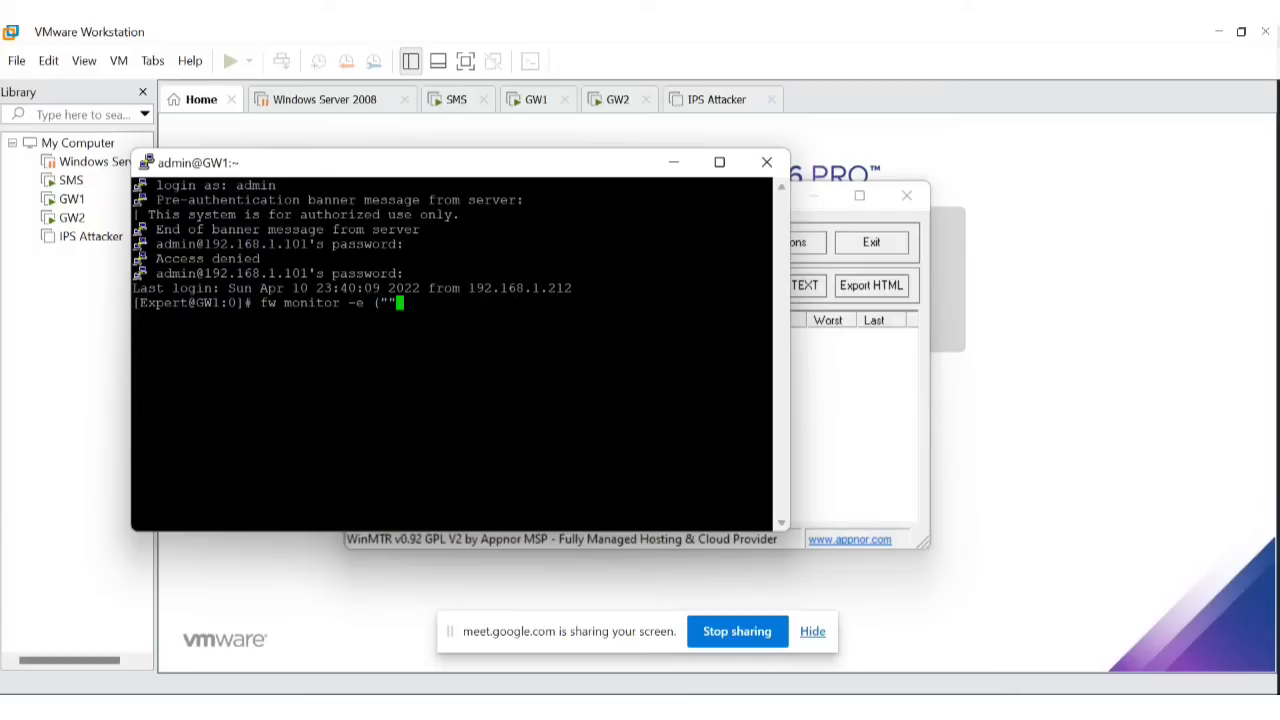
pyautogui.press('Left')
pyautogui.write('accept')
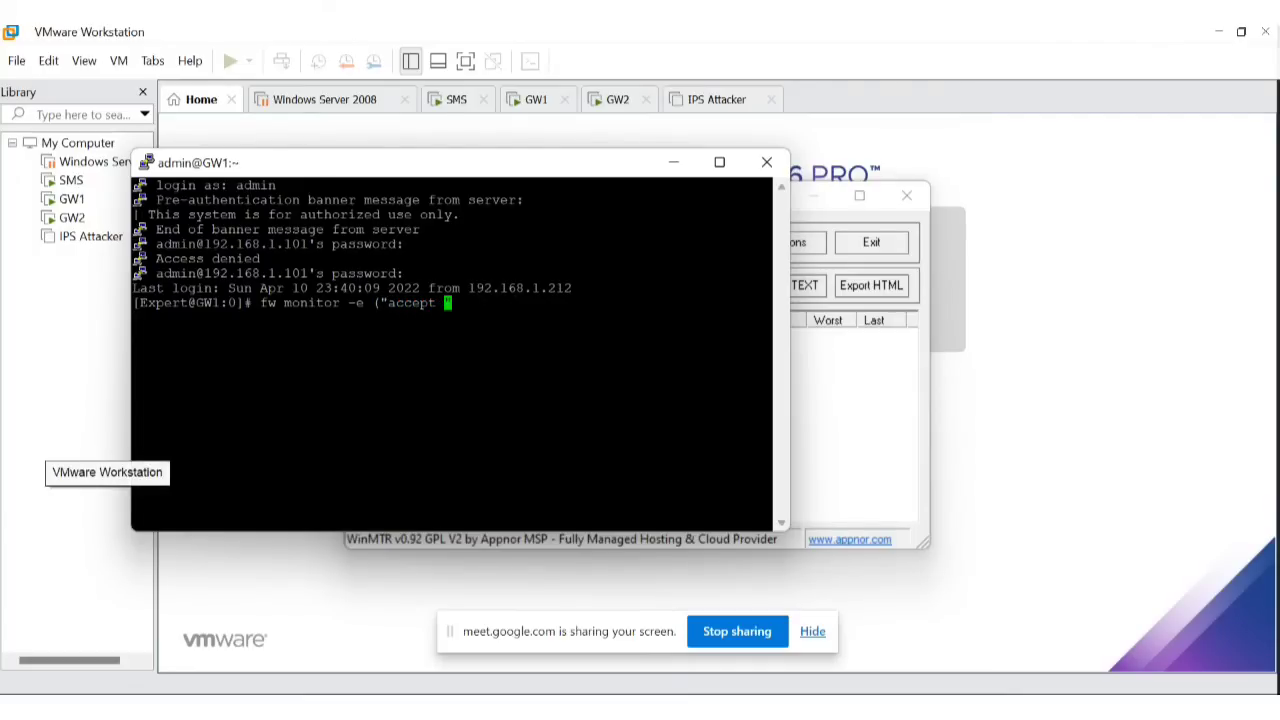
pyautogui.press('BackSpace')
pyautogui.press('BackSpace')
pyautogui.press('BackSpace')
pyautogui.press('BackSpace')
pyautogui.press('BackSpace')
pyautogui.press('BackSpace')
pyautogui.press('BackSpace')
pyautogui.press('BackSpace')
pyautogui.press('BackSpace')
pyautogui.write('accep')
pyautogui.press('BackSpace')
pyautogui.press('BackSpace')
pyautogui.press('BackSpace')
pyautogui.press('BackSpace')
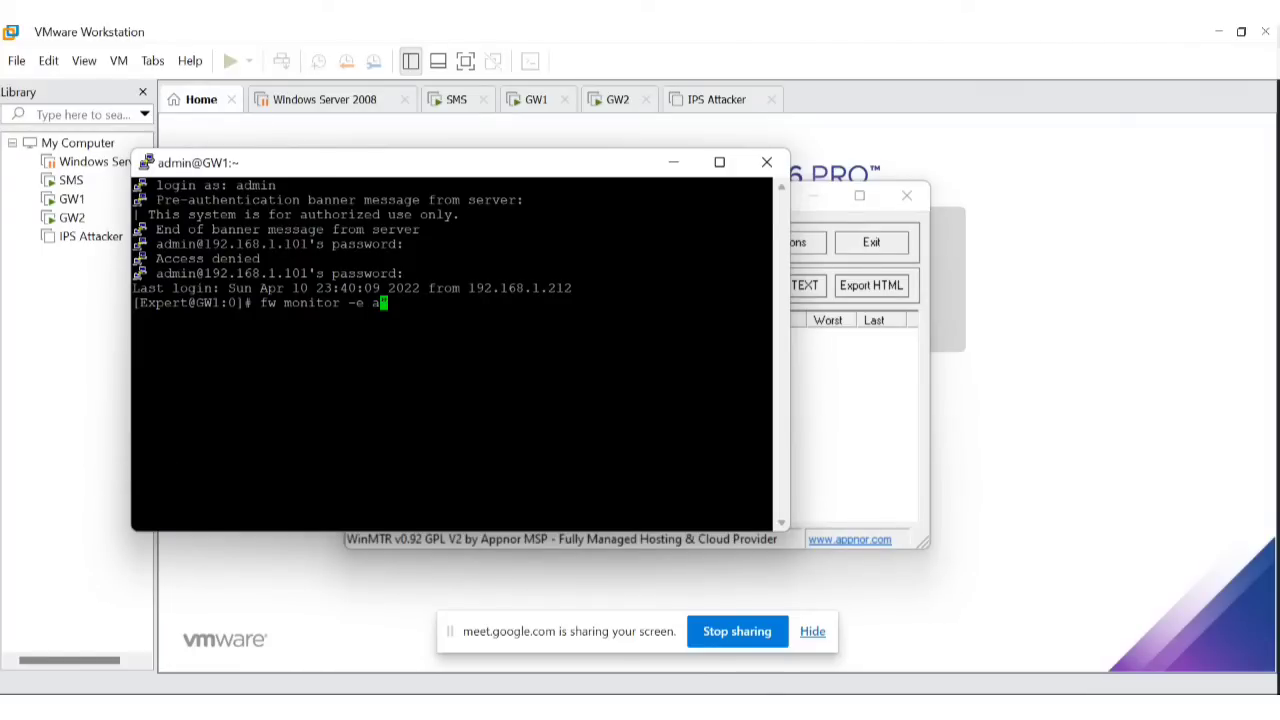
pyautogui.press('BackSpace')
pyautogui.write('"ac')
pyautogui.write('cep')
pyautogui.write('t')
pyautogui.write('src')
pyautogui.press('BackSpace')
pyautogui.press('BackSpace')
pyautogui.press('BackSpace')
pyautogui.press('BackSpace')
pyautogui.write('host(192')
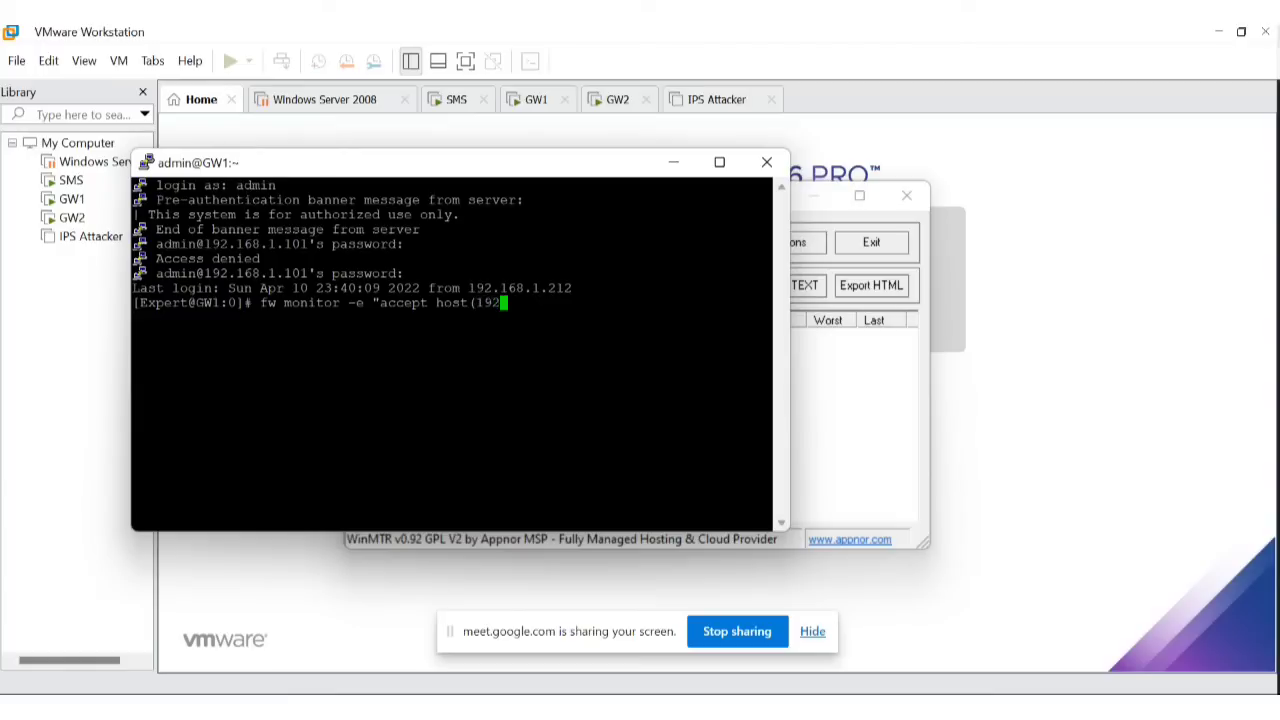
pyautogui.write('.168.1.212);"')
# Run the capture, watch the 192.168.1.212 SSH packets, then stop it and recall the command.
pyautogui.press('Return')
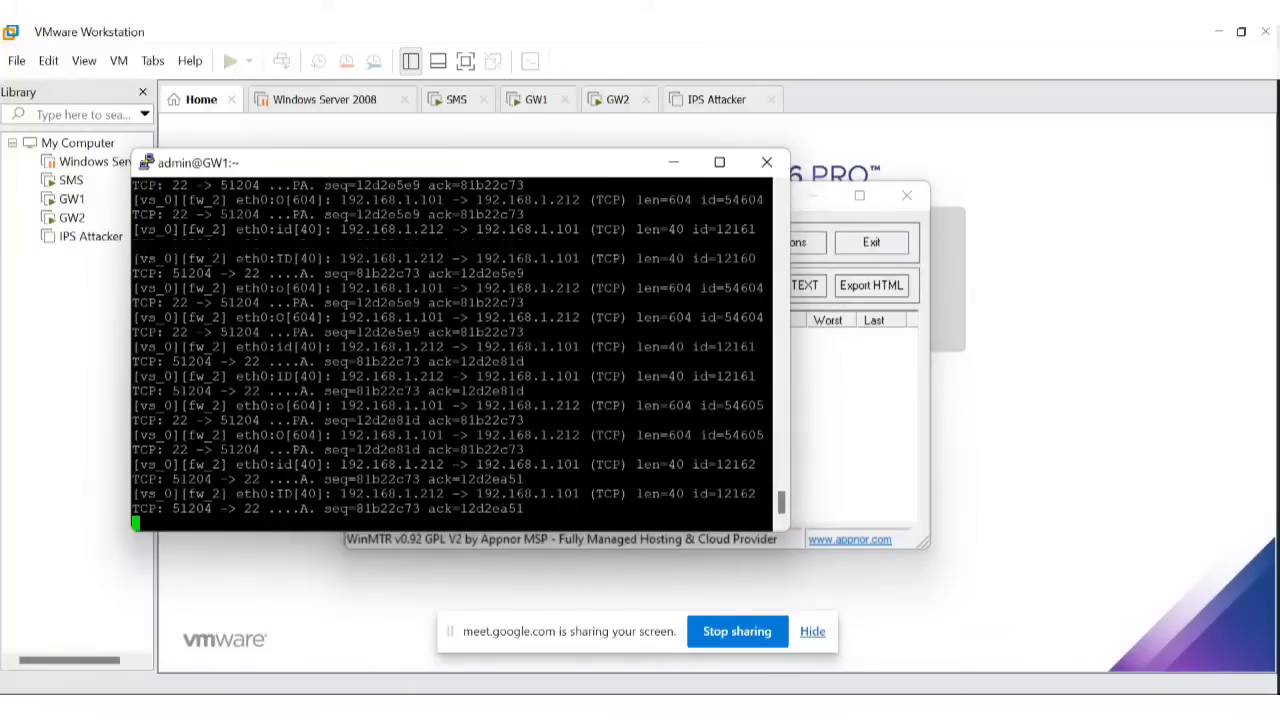
pyautogui.hotkey('ctrl', 'c')
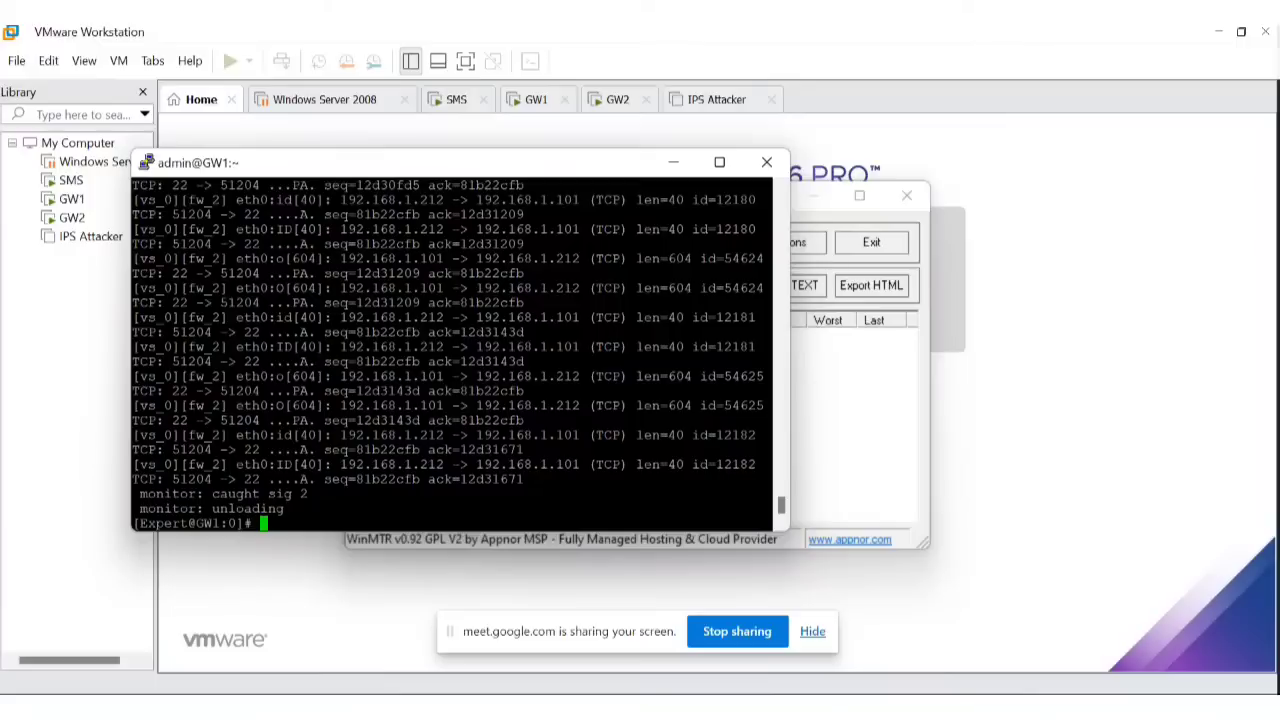
pyautogui.press('Up')
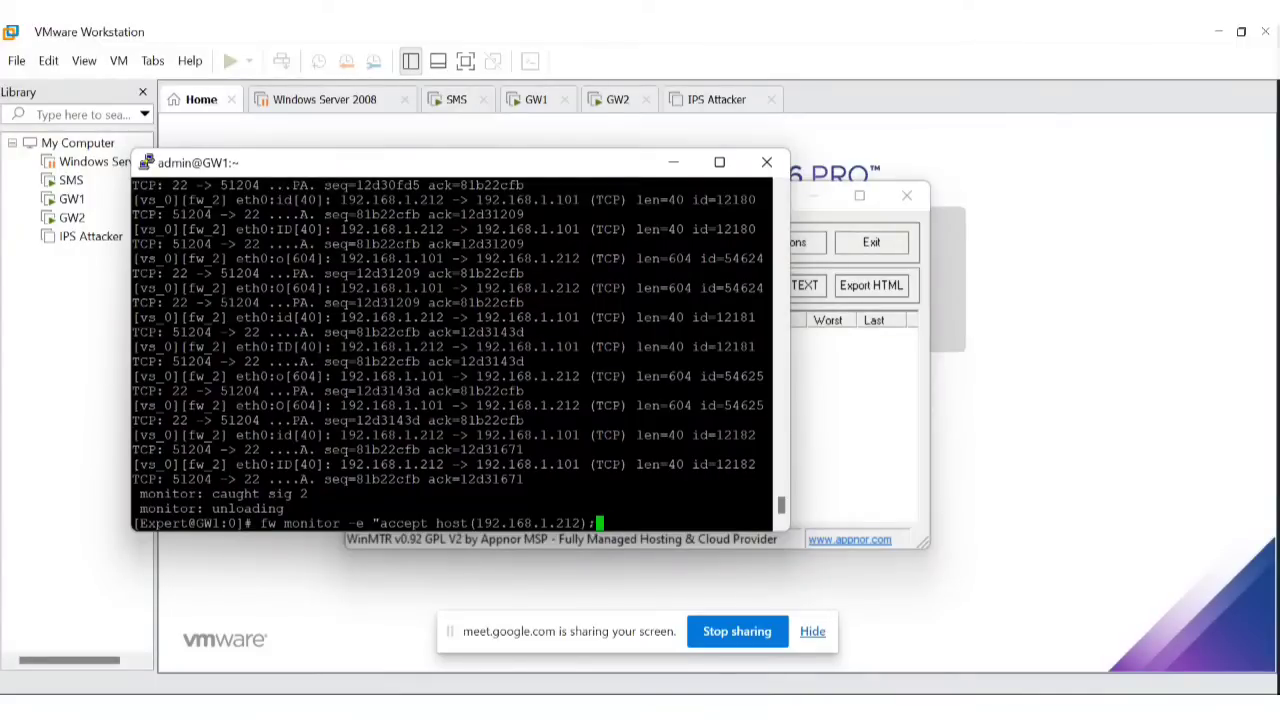
# Clear the terminal and briefly rerun the host 192.168.1.212 fw monitor capture.
pyautogui.press('BackSpace')
pyautogui.press('BackSpace')
pyautogui.press('BackSpace')
pyautogui.press('BackSpace')
pyautogui.press('BackSpace')
pyautogui.press('BackSpace')
pyautogui.press('BackSpace')
pyautogui.press('BackSpace')
pyautogui.press('BackSpace')
pyautogui.press('BackSpace')
pyautogui.press('BackSpace')
pyautogui.press('BackSpace')
pyautogui.press('BackSpace')
pyautogui.press('BackSpace')
pyautogui.press('BackSpace')
pyautogui.press('BackSpace')
pyautogui.press('BackSpace')
pyautogui.press('BackSpace')
pyautogui.press('BackSpace')
pyautogui.press('BackSpace')
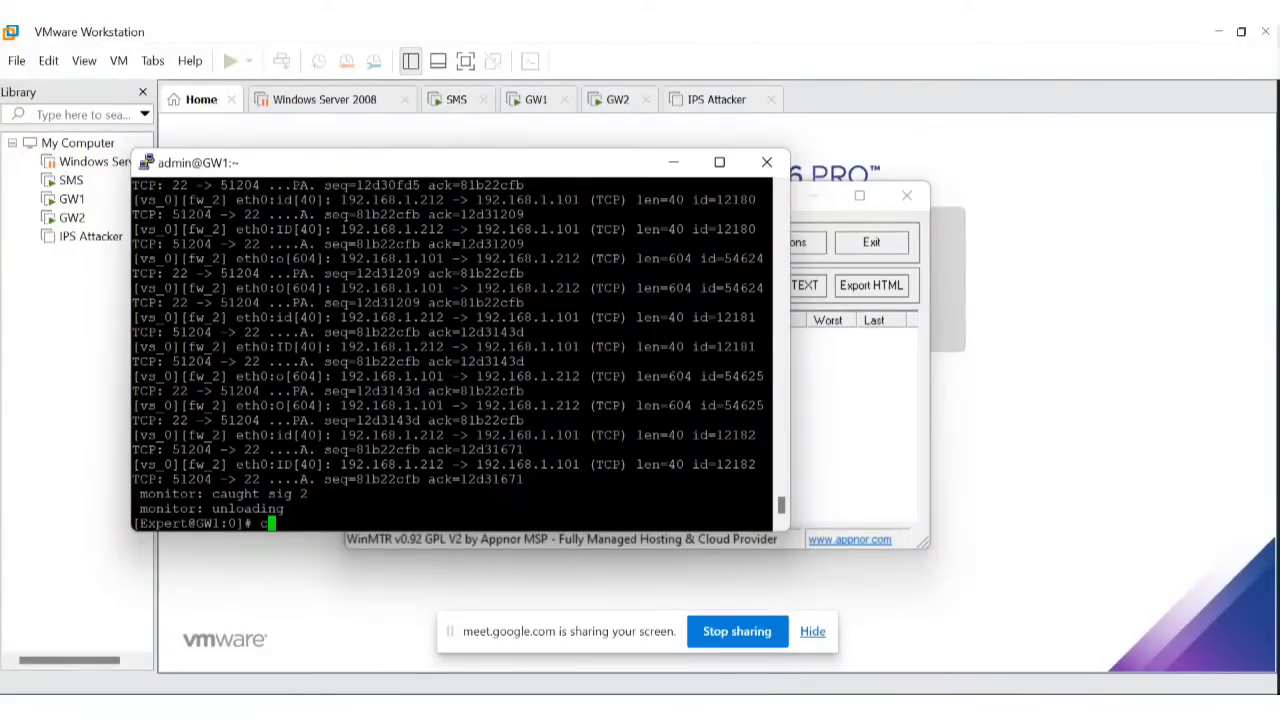
pyautogui.write('clear')
pyautogui.press('Return')
pyautogui.press('Up')
pyautogui.press('Up')
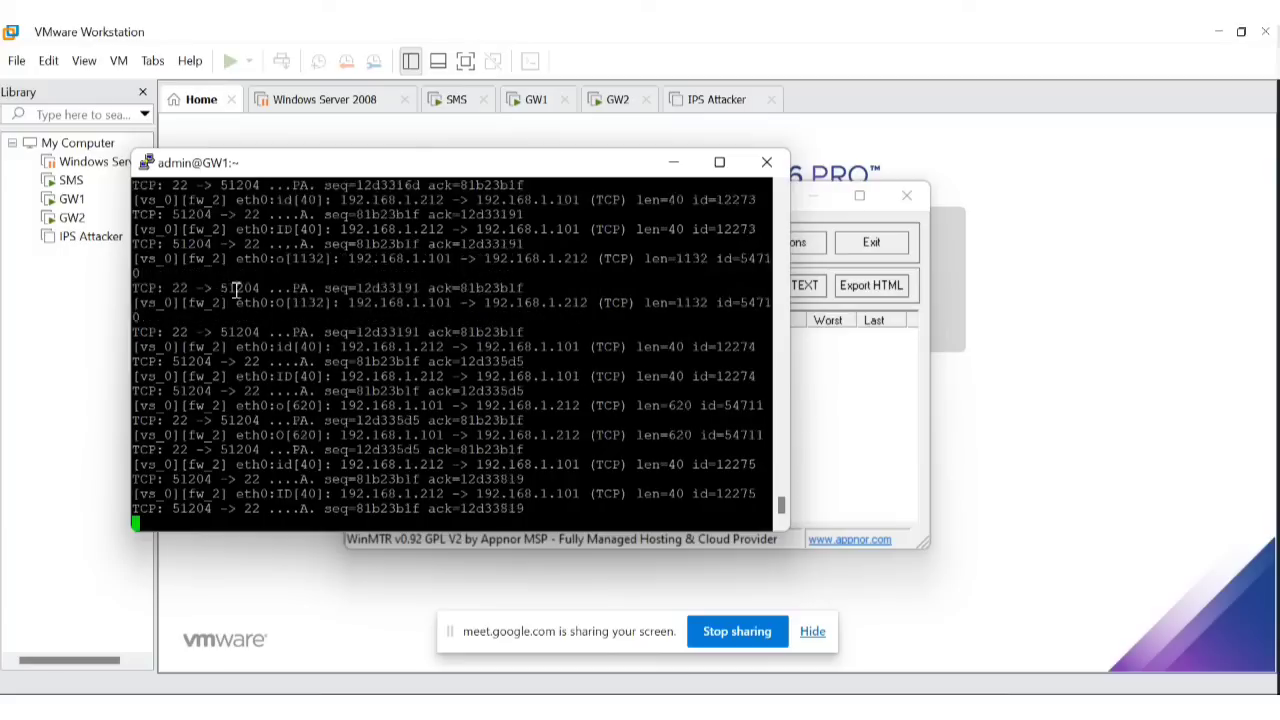
pyautogui.hotkey('ctrl', 'c')
# Rerun fw monitor with -o ddos.cap so host 192.168.1.212 packets are saved to file.
pyautogui.write('clear')
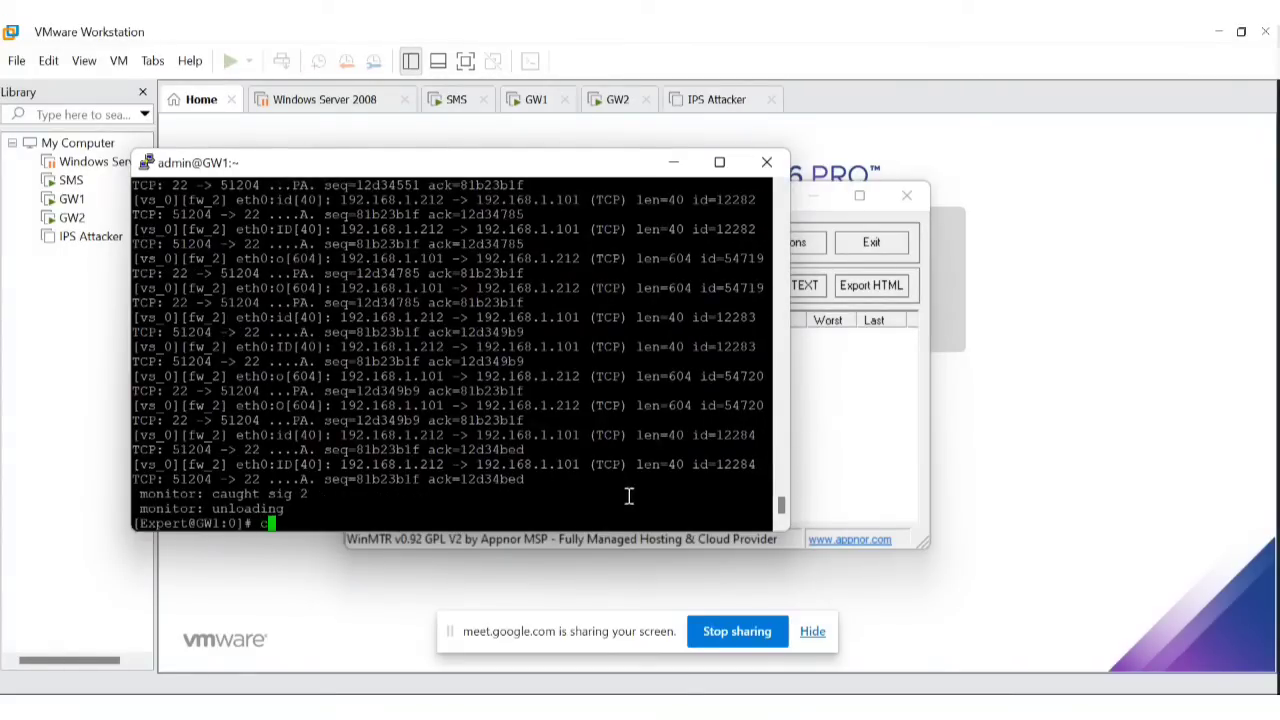
pyautogui.press('Return')
pyautogui.press('Return')
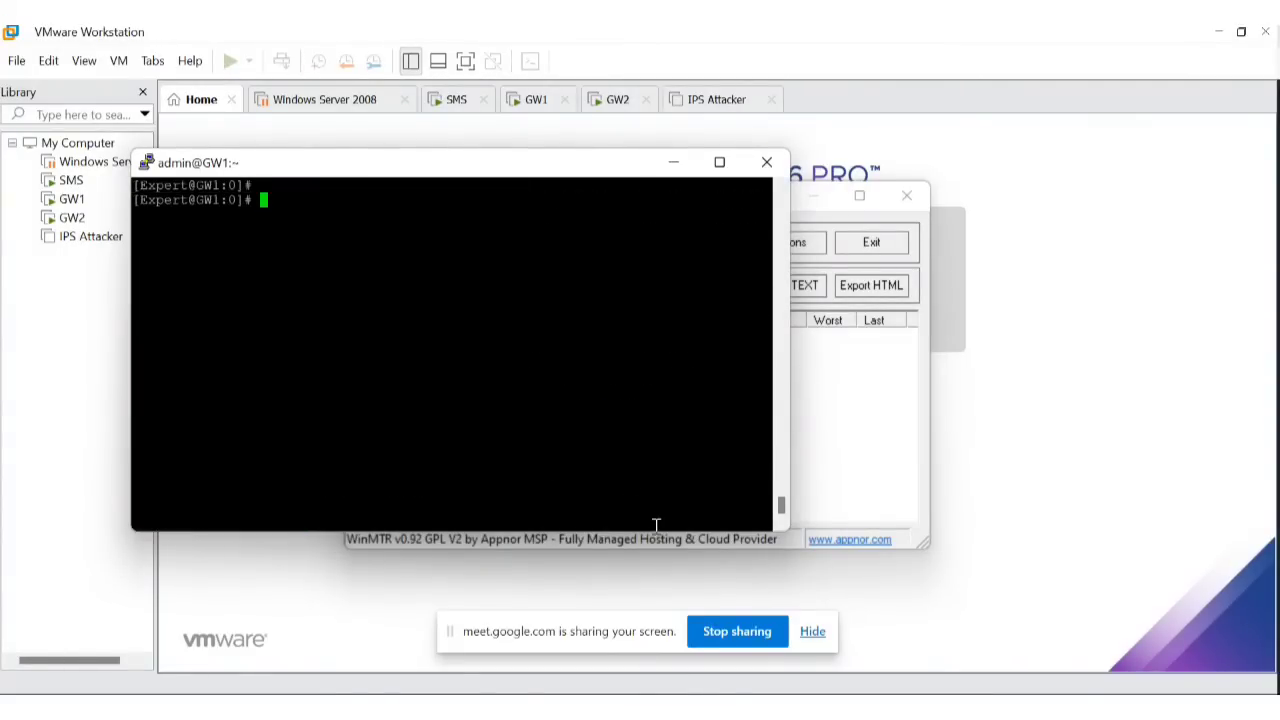
pyautogui.press('Up')
pyautogui.press('Up')
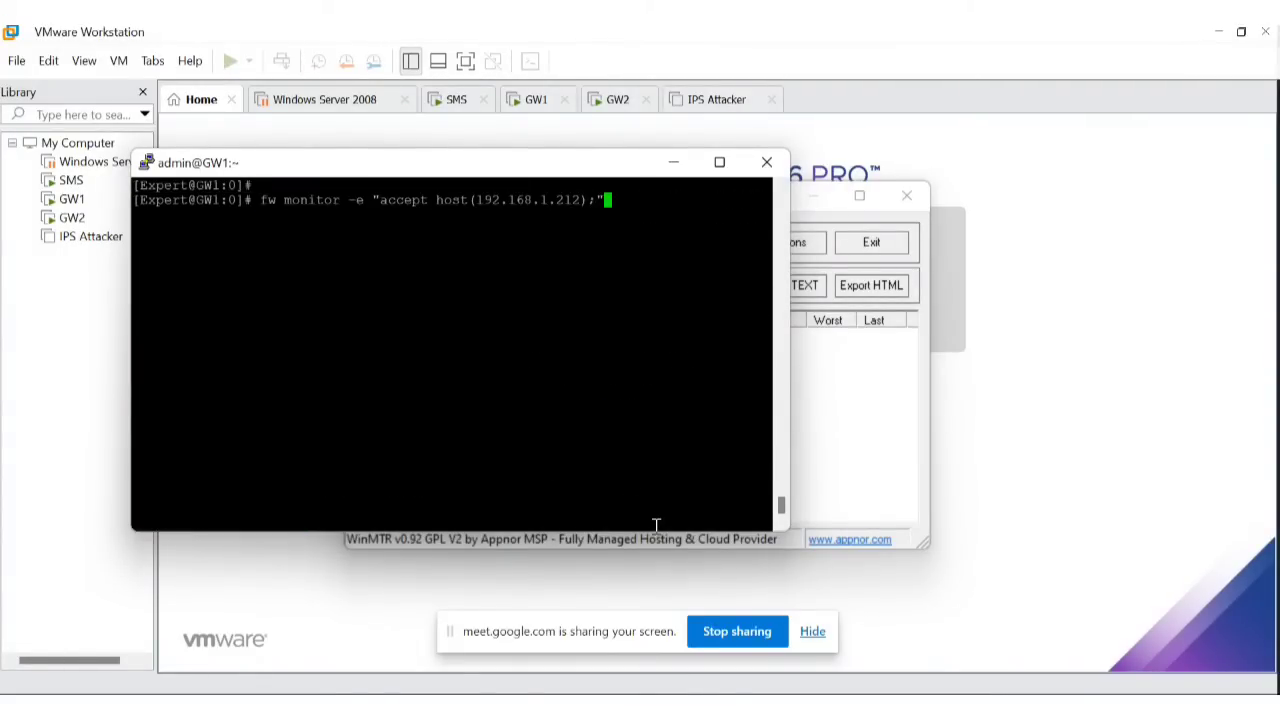
pyautogui.write('-o ddos.c')
pyautogui.write('ap')
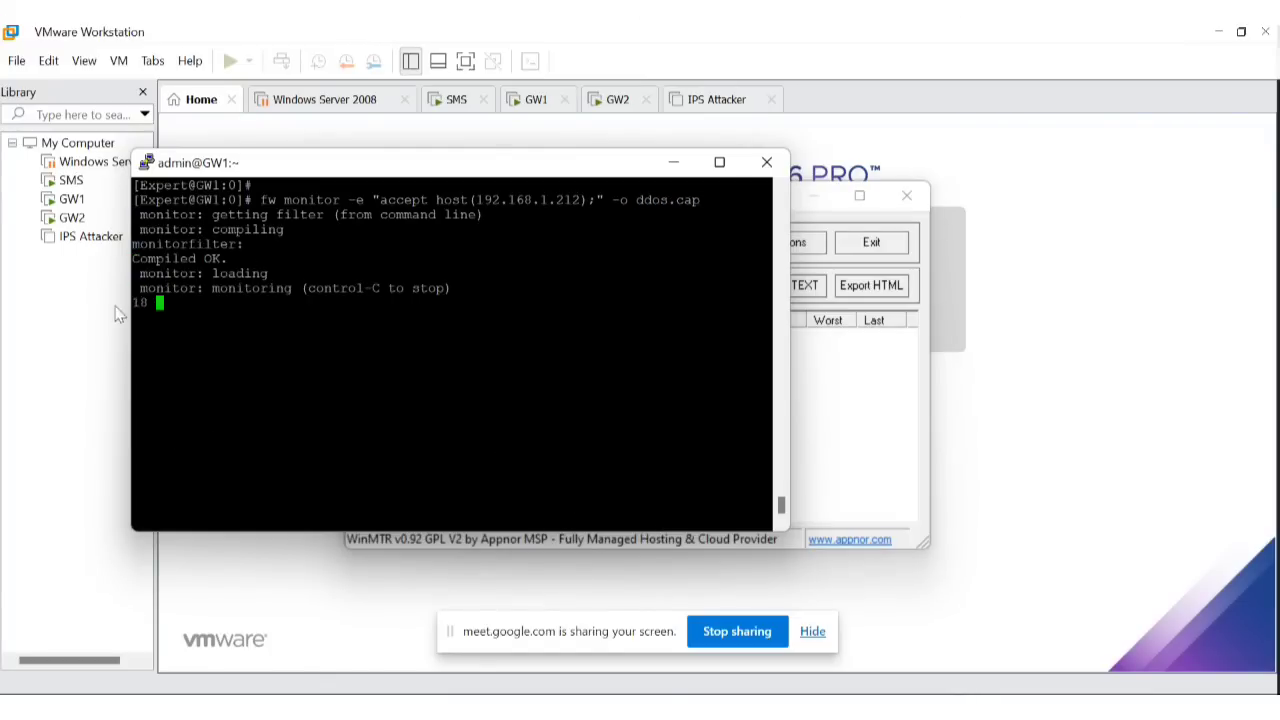
# Start a WinMTR route trace to 192.168.1.101.
pyautogui.click(846, 380)
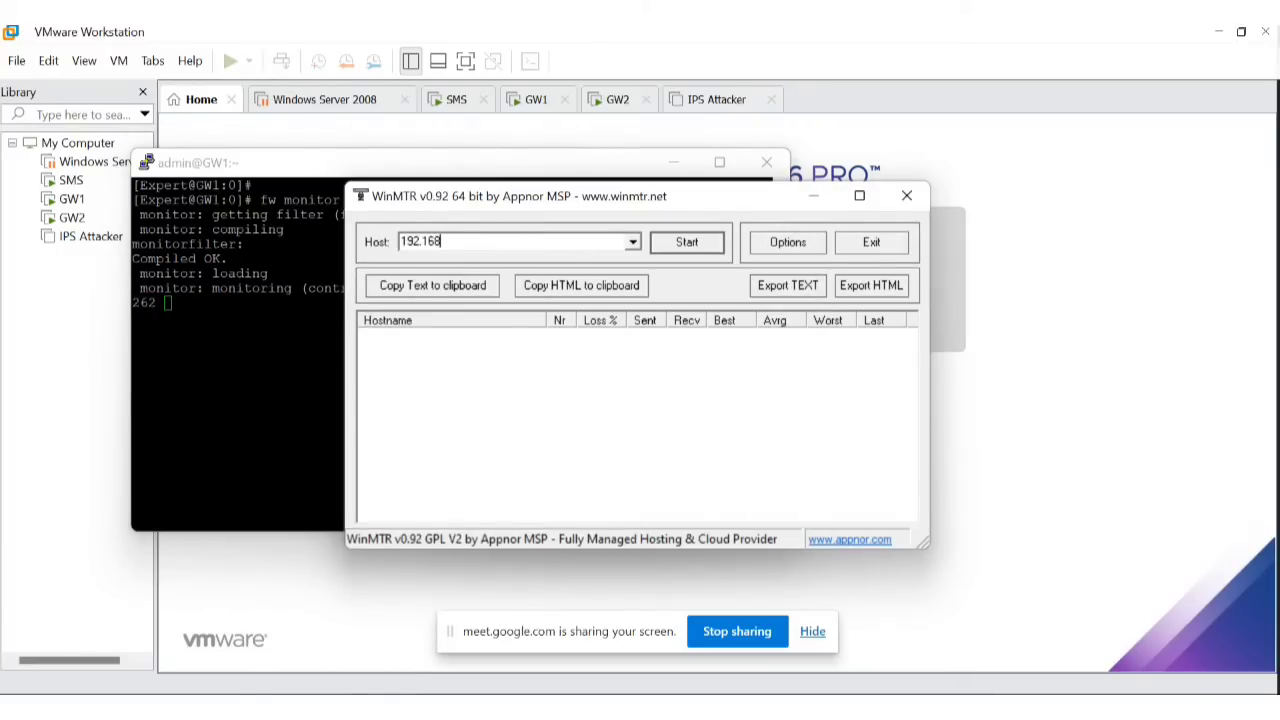
pyautogui.write('101')
pyautogui.click(697, 248)
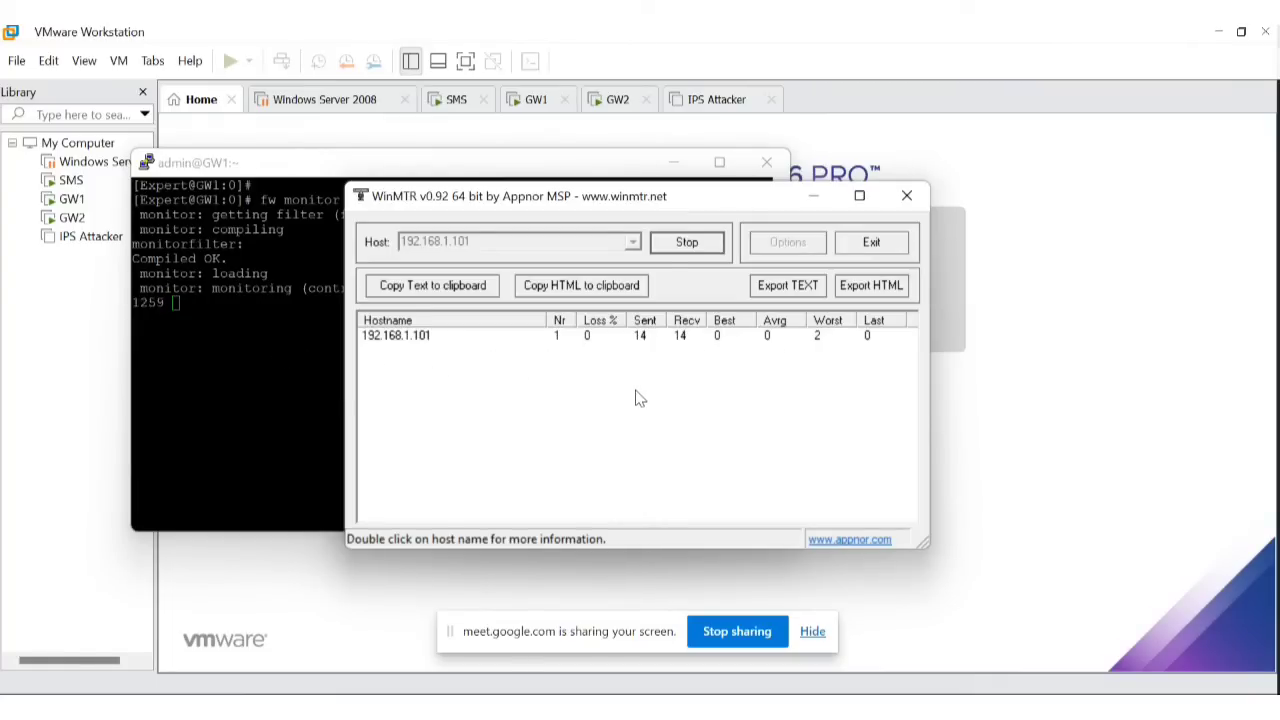
# Stop the ddos.cap capture at 1507 packets and stop the WinMTR trace.
pyautogui.click(297, 316)
pyautogui.hotkey('ctrl', 'c')
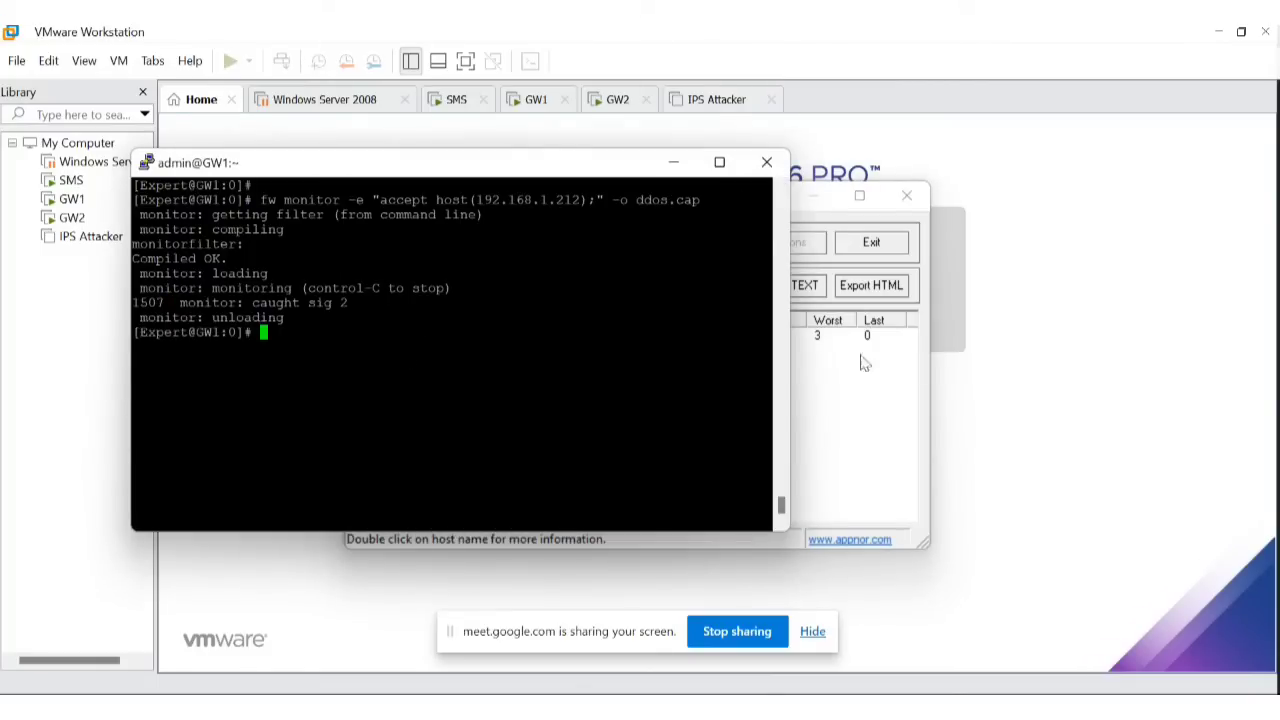
pyautogui.click(888, 407)
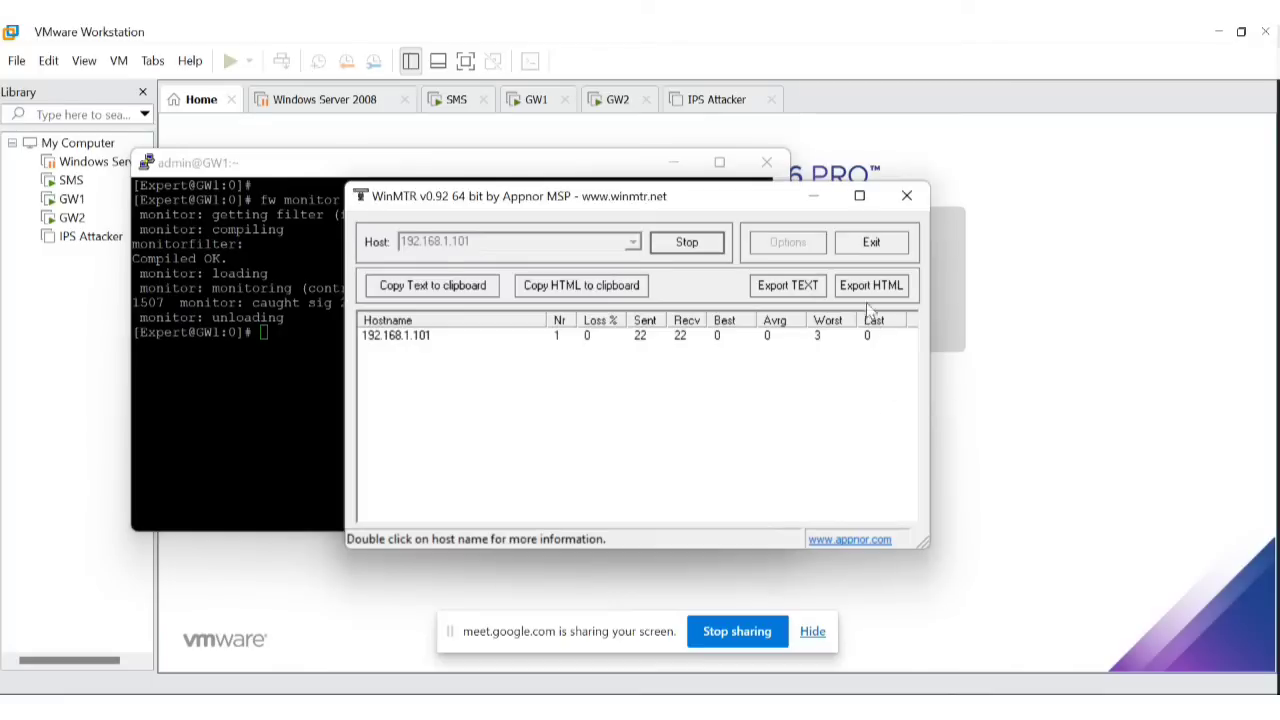
pyautogui.click(687, 246)
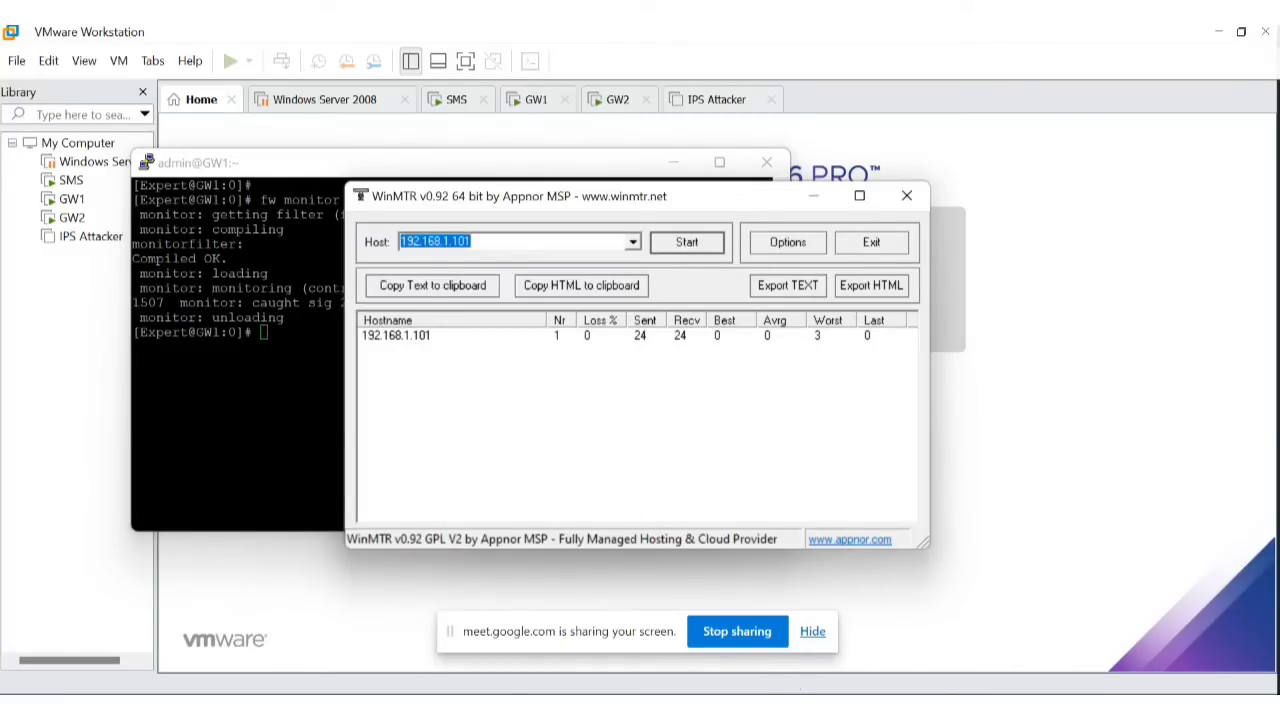
pyautogui.click(810, 704)
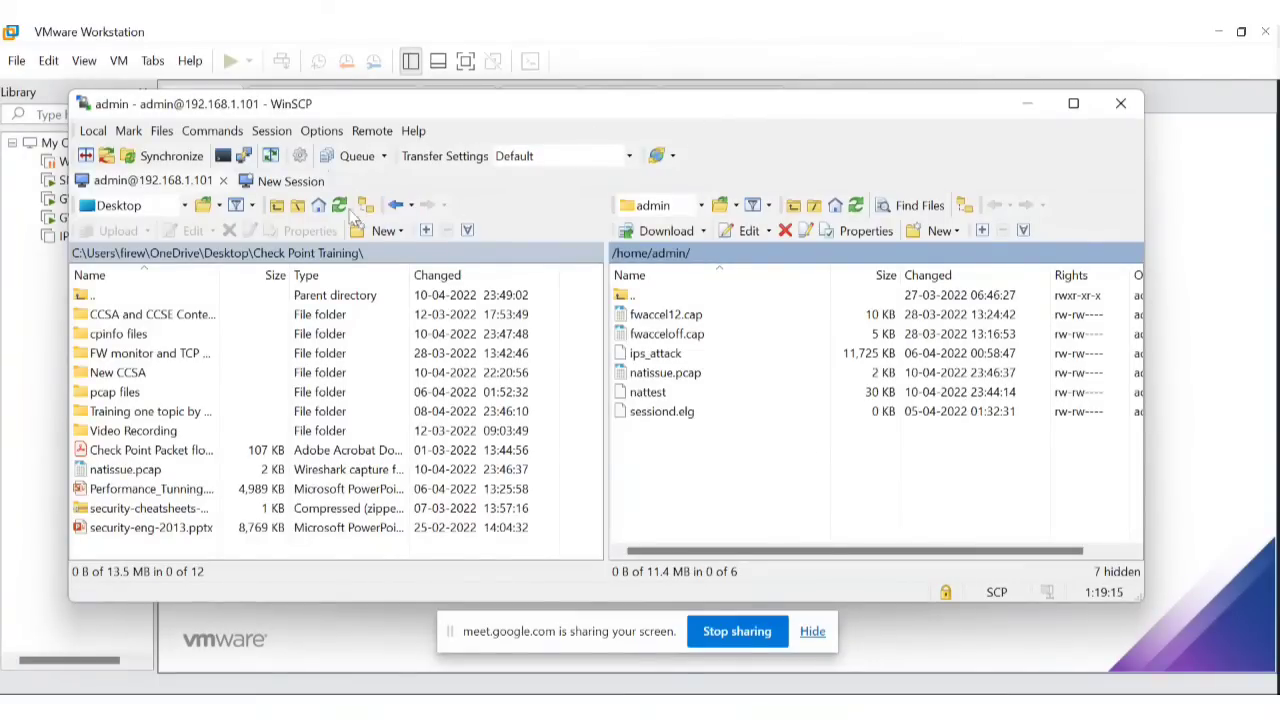
# Download ddos.cap from GW1's /home/admin into the local New CCSA folder, then minimize WinSCP.
pyautogui.click(857, 206)
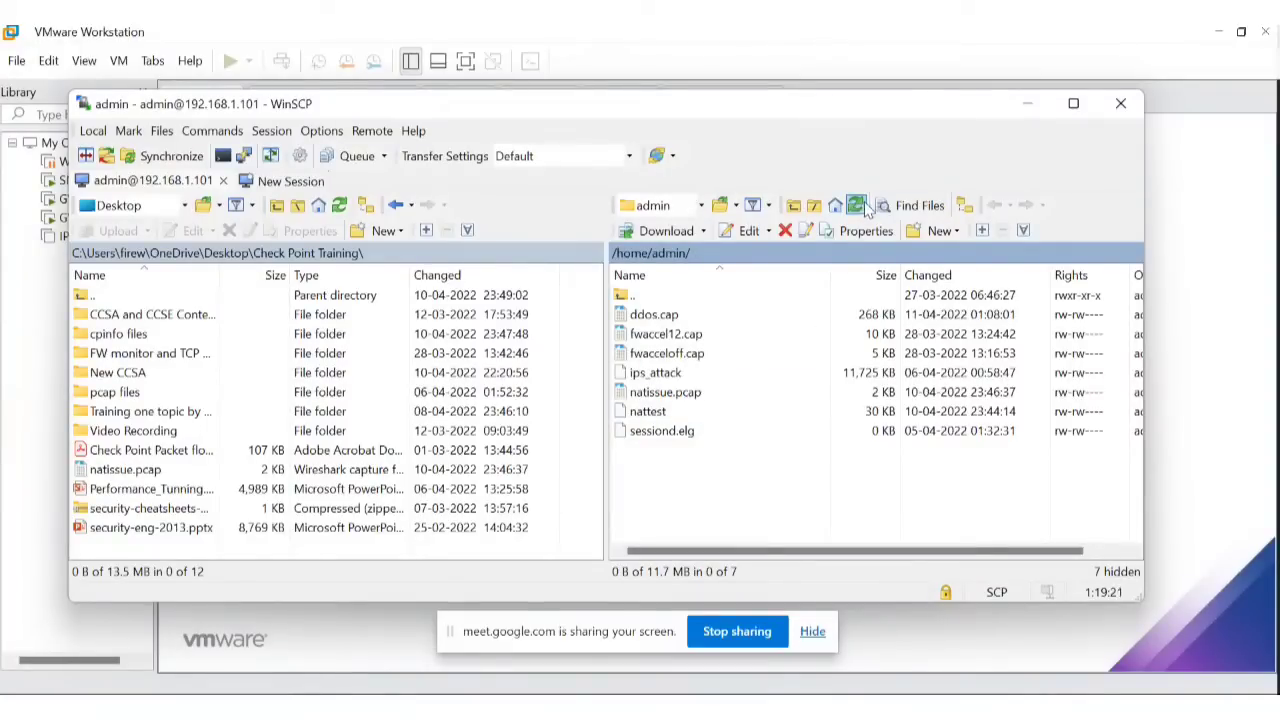
pyautogui.click(676, 316)
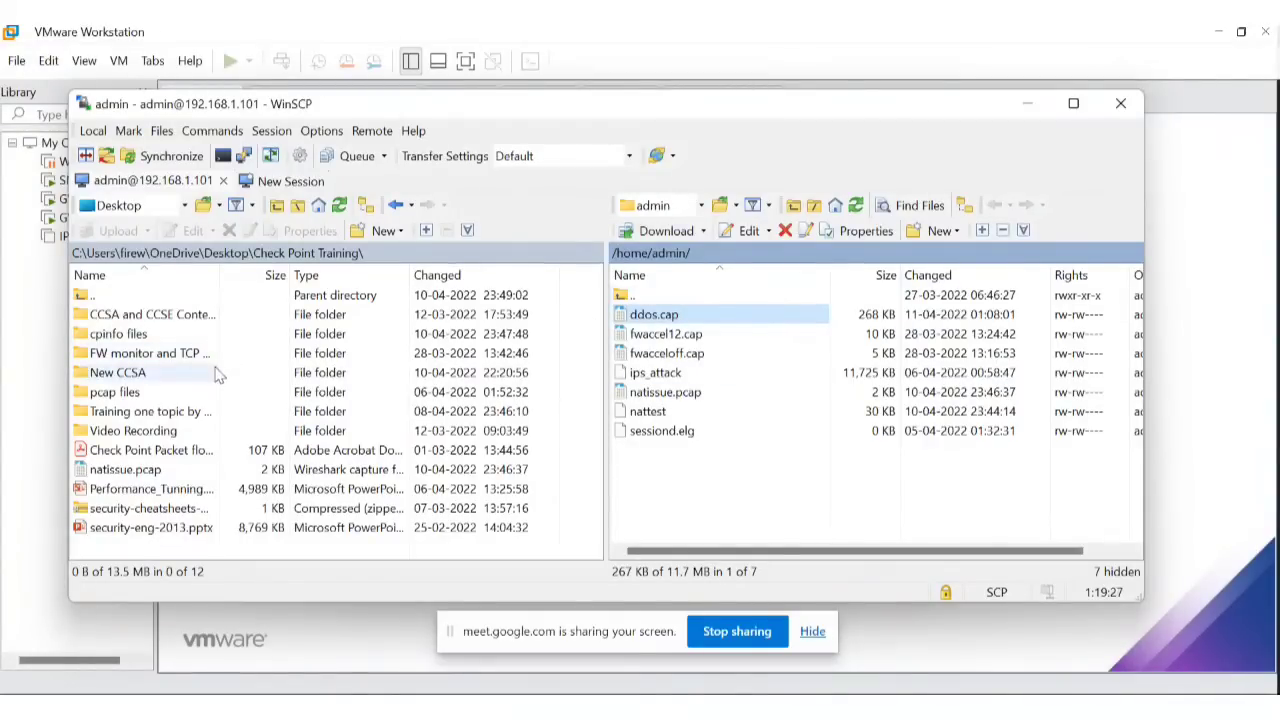
pyautogui.doubleClick(157, 374)
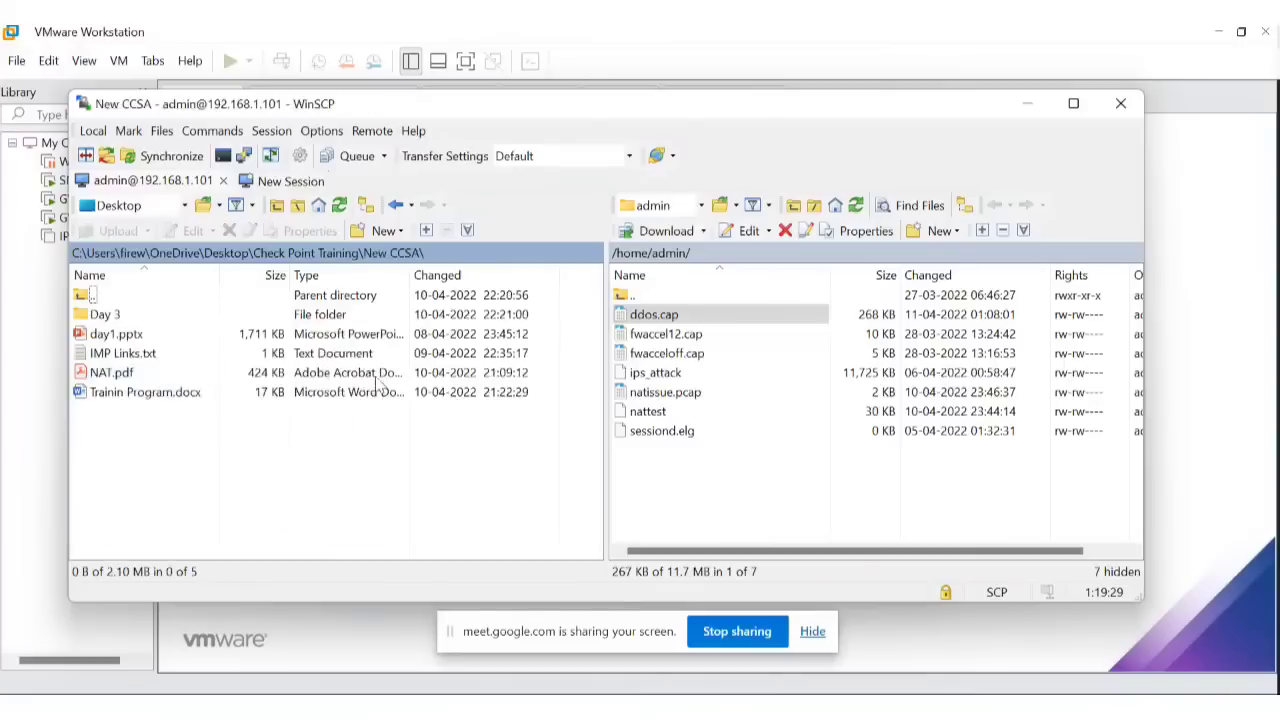
pyautogui.moveTo(665, 315); pyautogui.dragTo(158, 421)
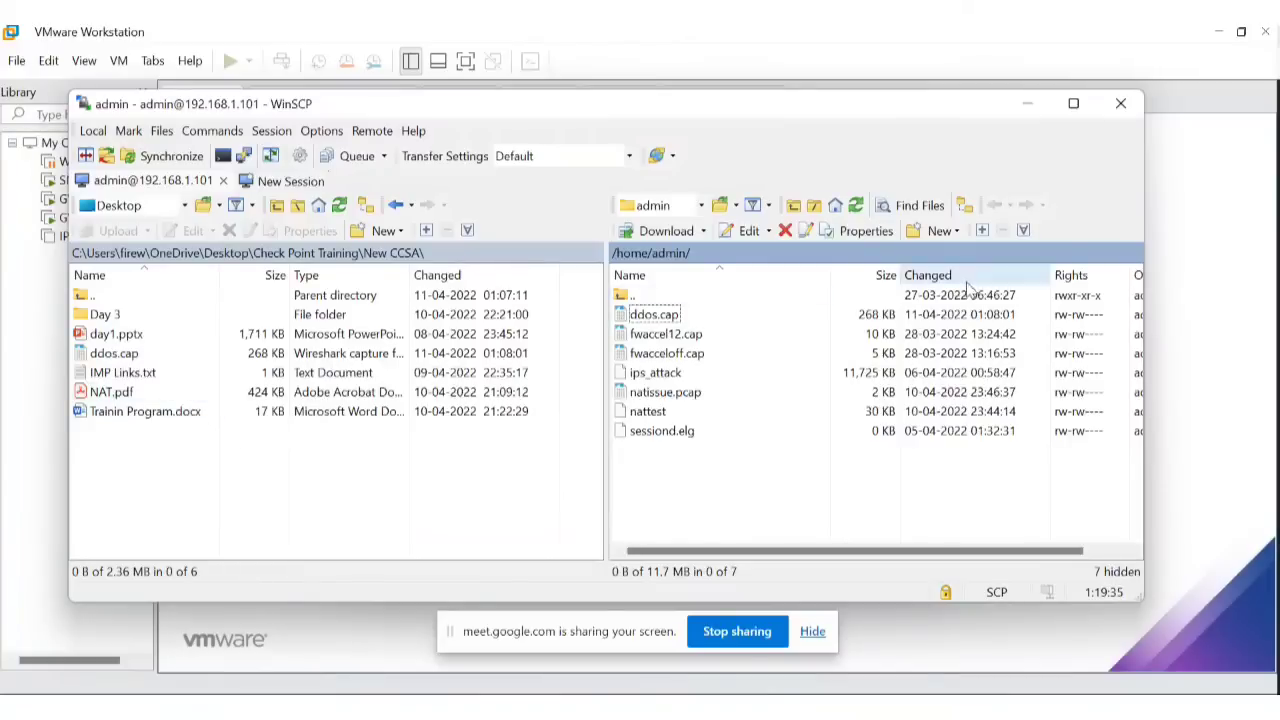
pyautogui.click(1030, 104)
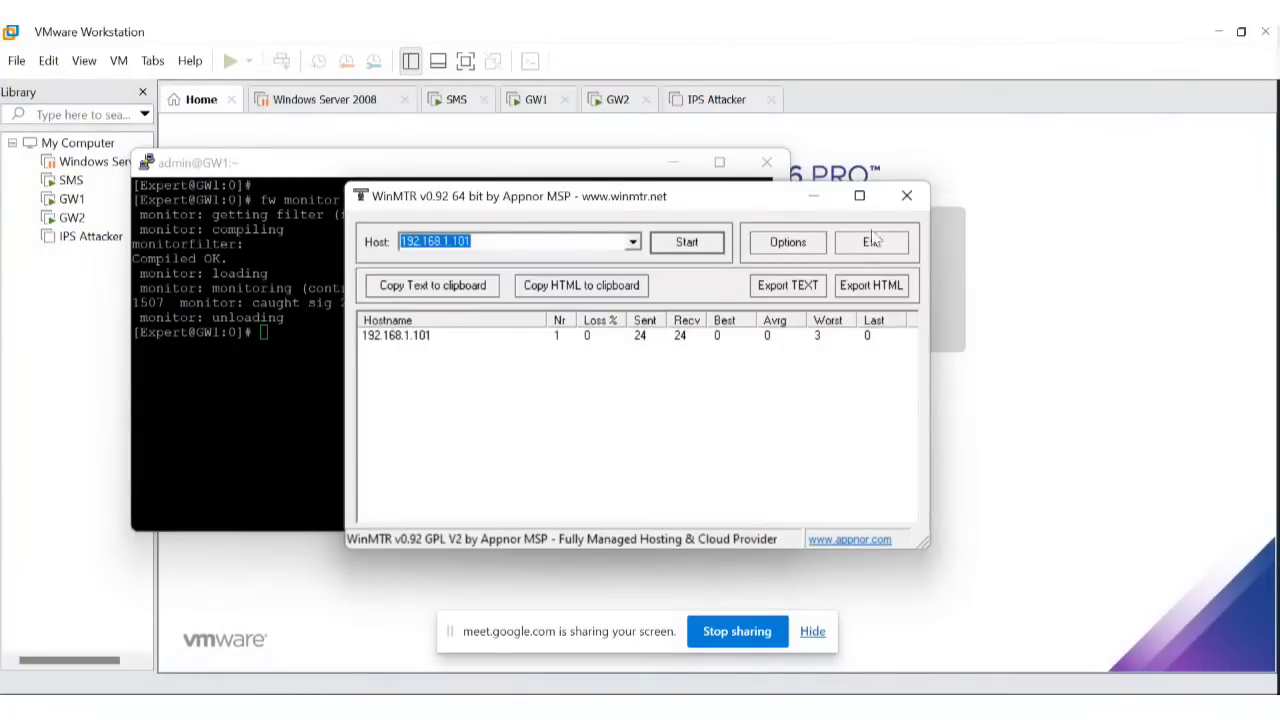
# Open ddos.cap from the New CCSA folder in Wireshark.
pyautogui.click(814, 197)
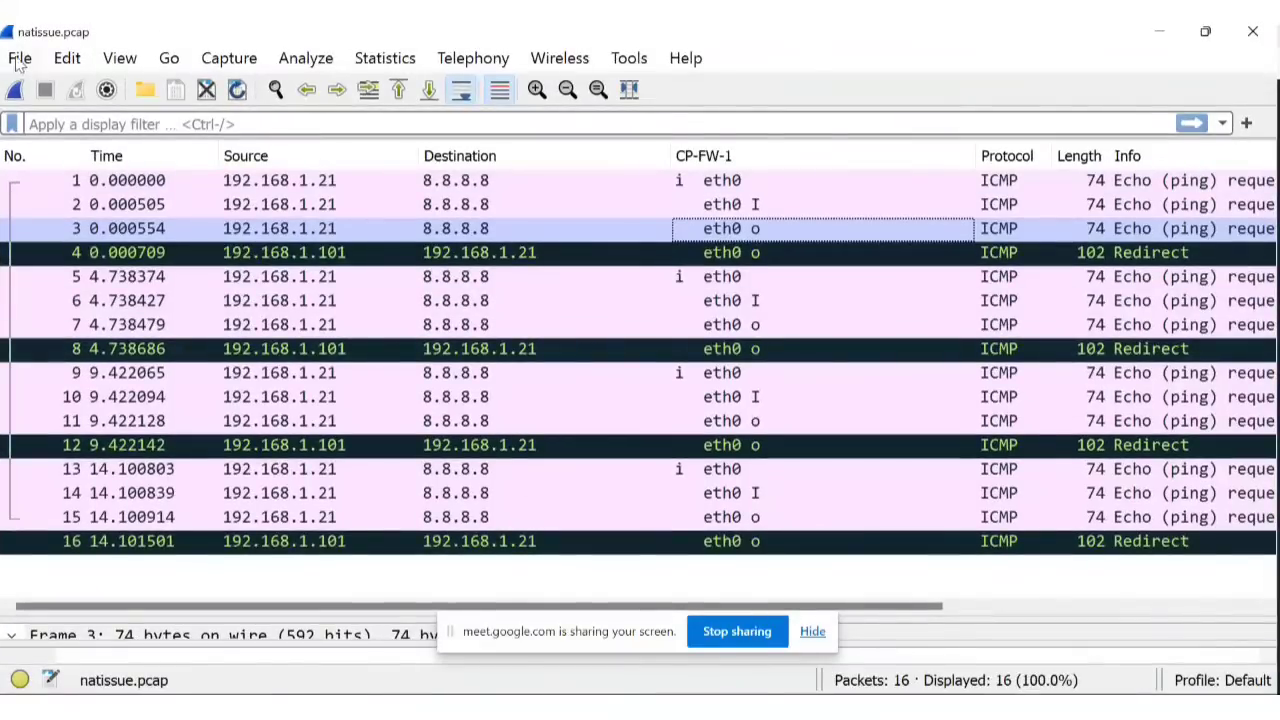
pyautogui.click(20, 58)
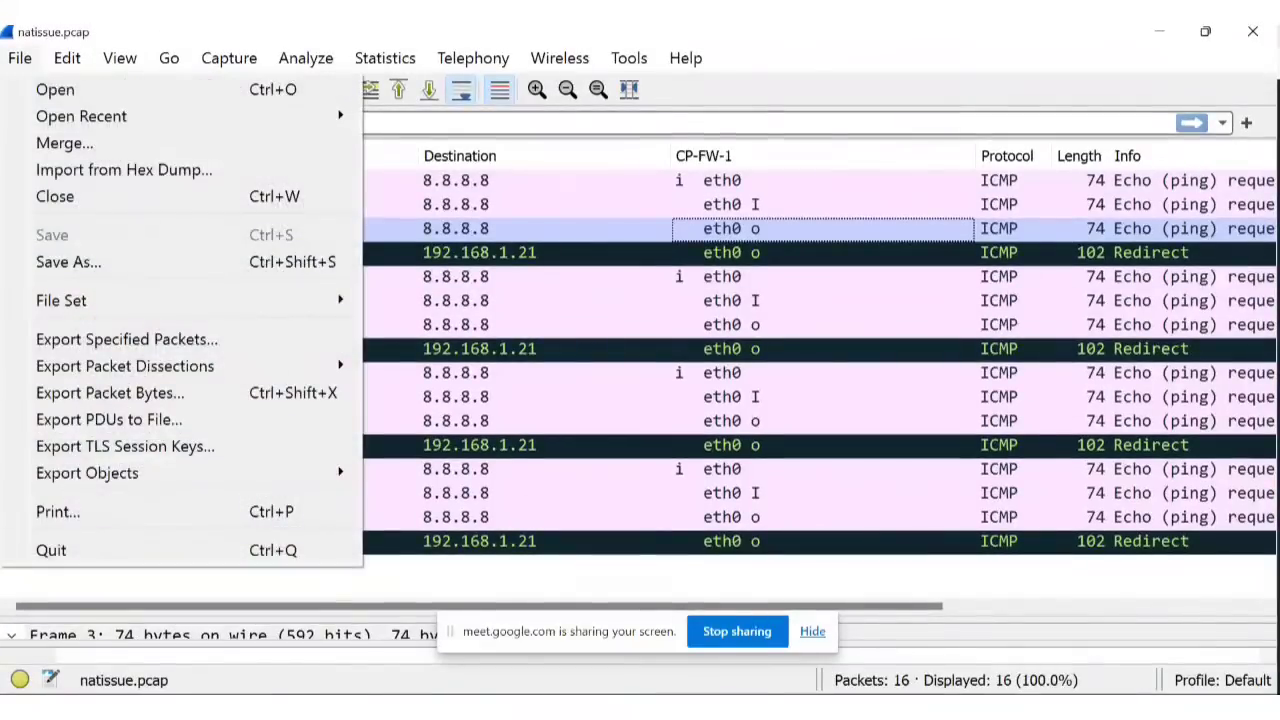
pyautogui.click(43, 90)
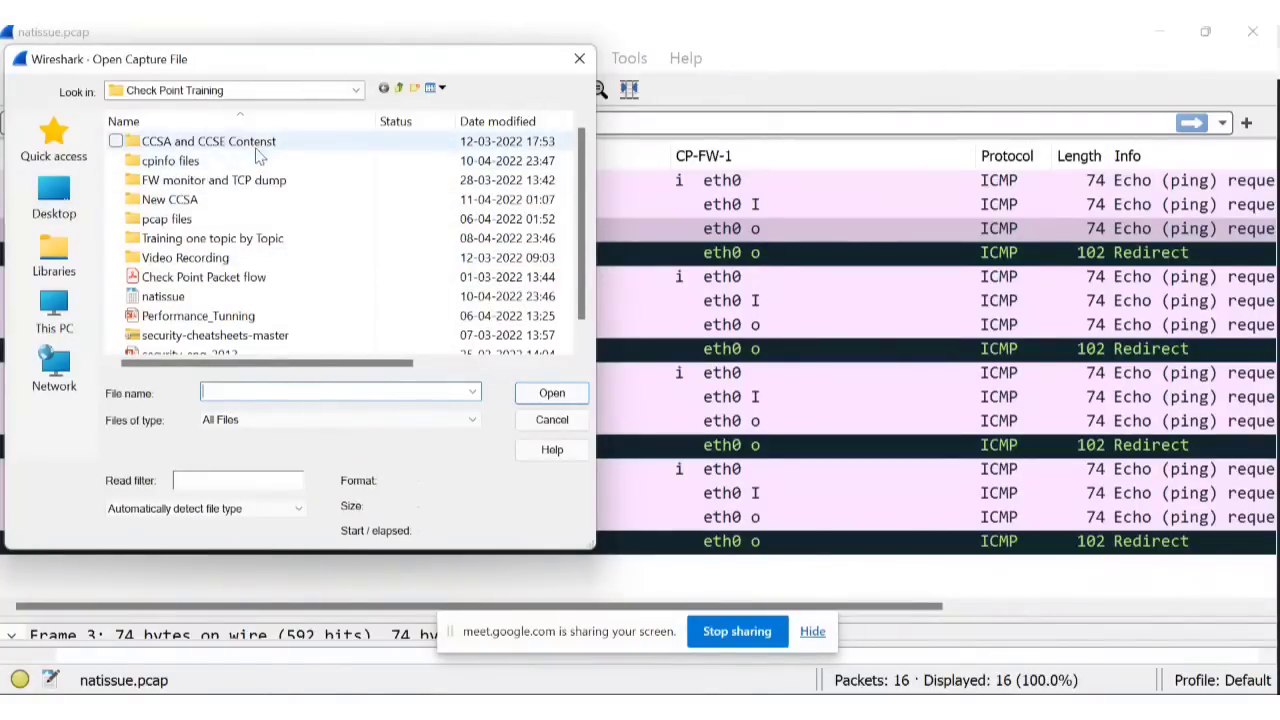
pyautogui.doubleClick(176, 200)
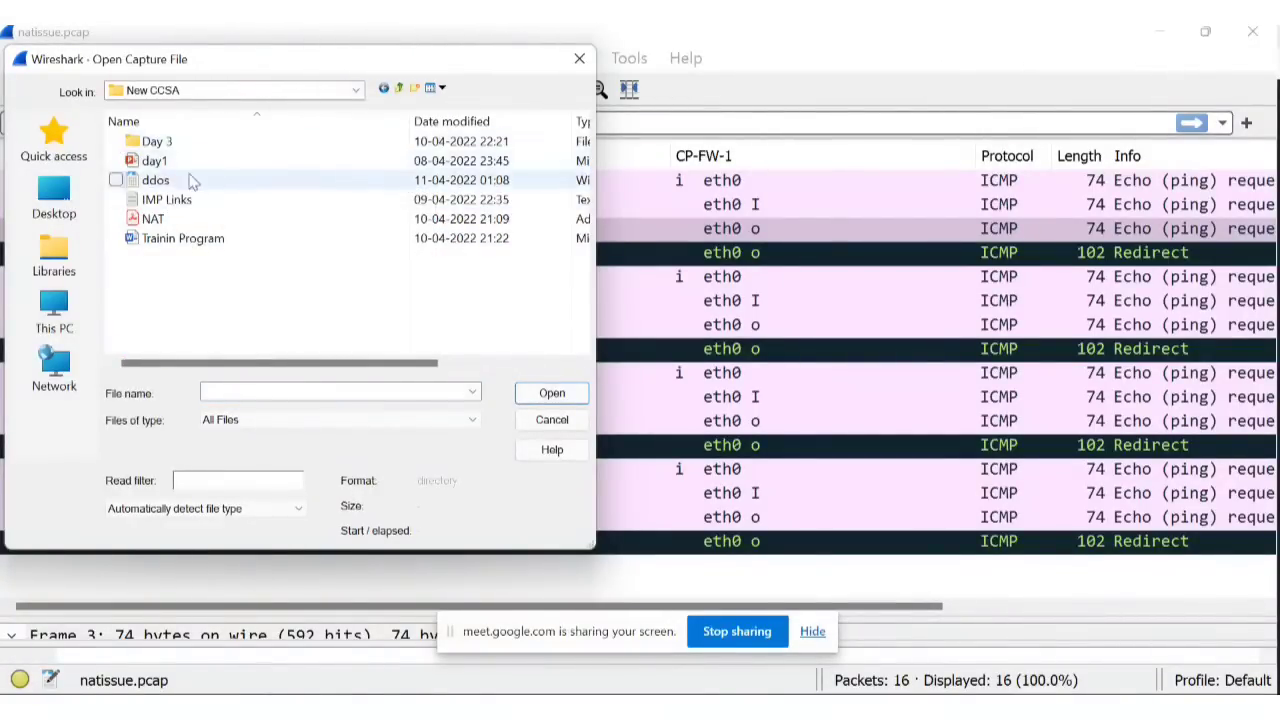
pyautogui.click(193, 180)
pyautogui.click(549, 393)
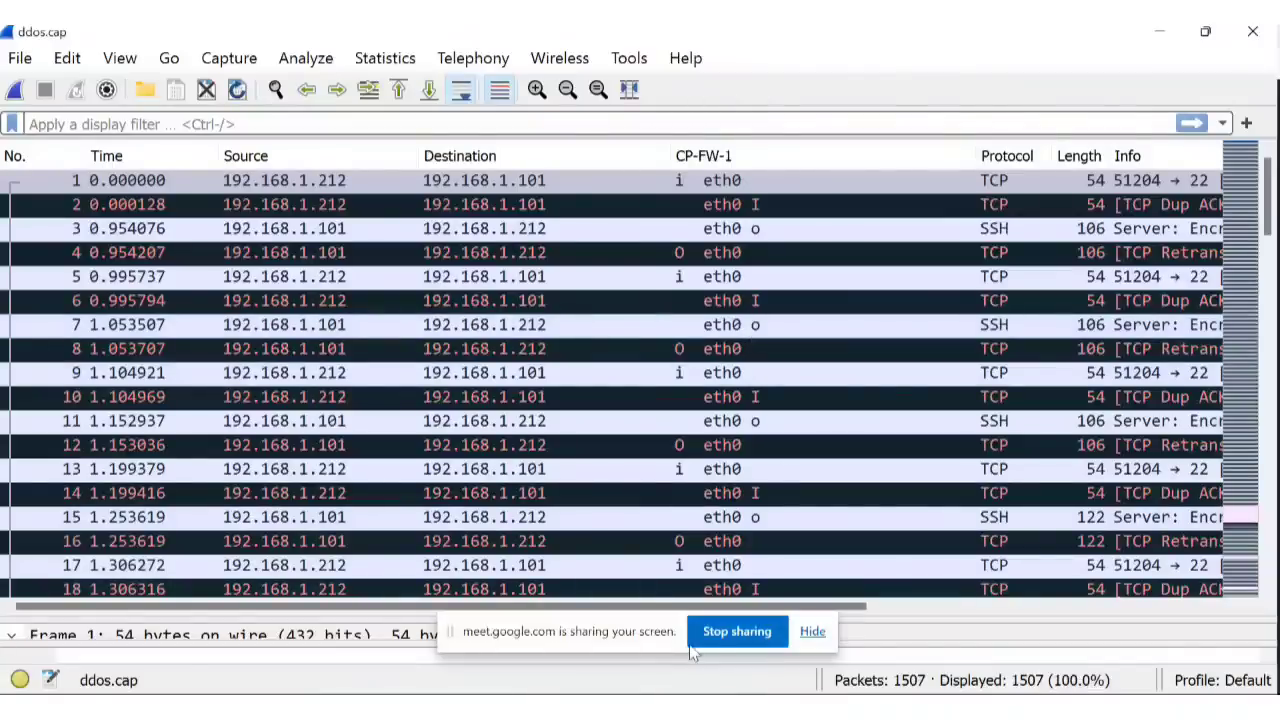
# Browse the 1507 packets and enlarge the pane showing Frame 1's details.
pyautogui.click(812, 631)
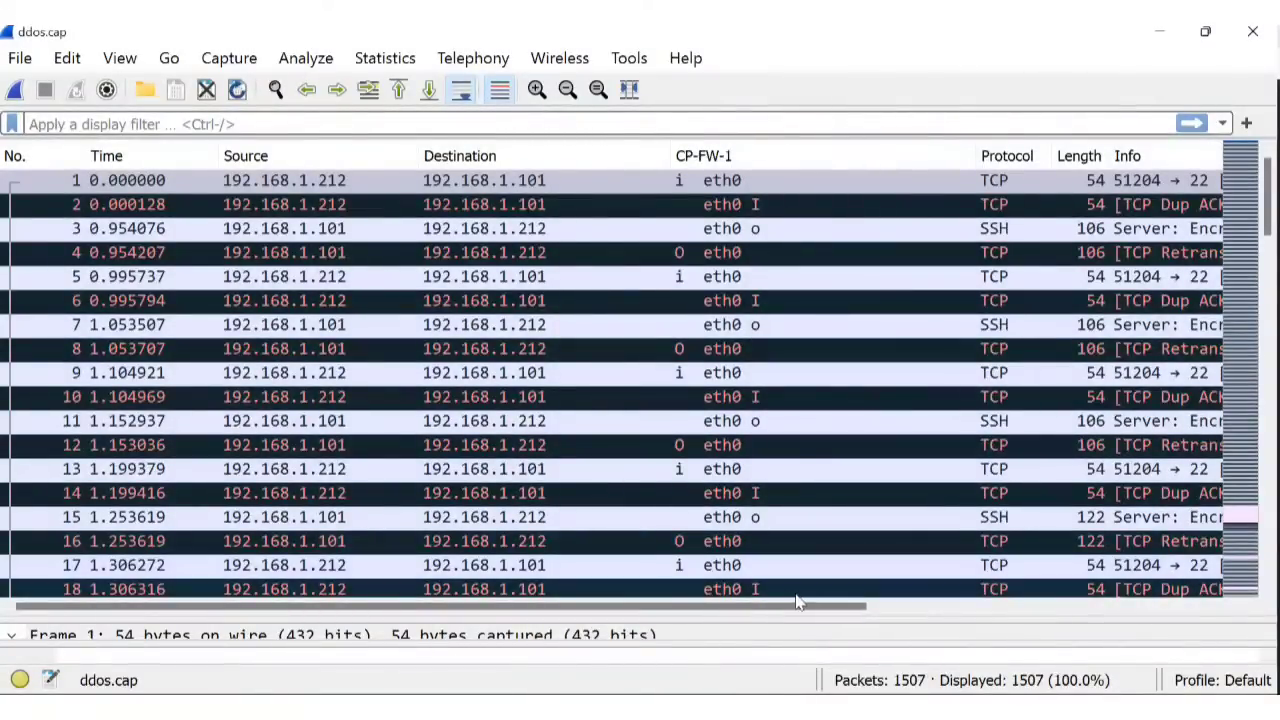
pyautogui.moveTo(826, 608); pyautogui.dragTo(1199, 620)
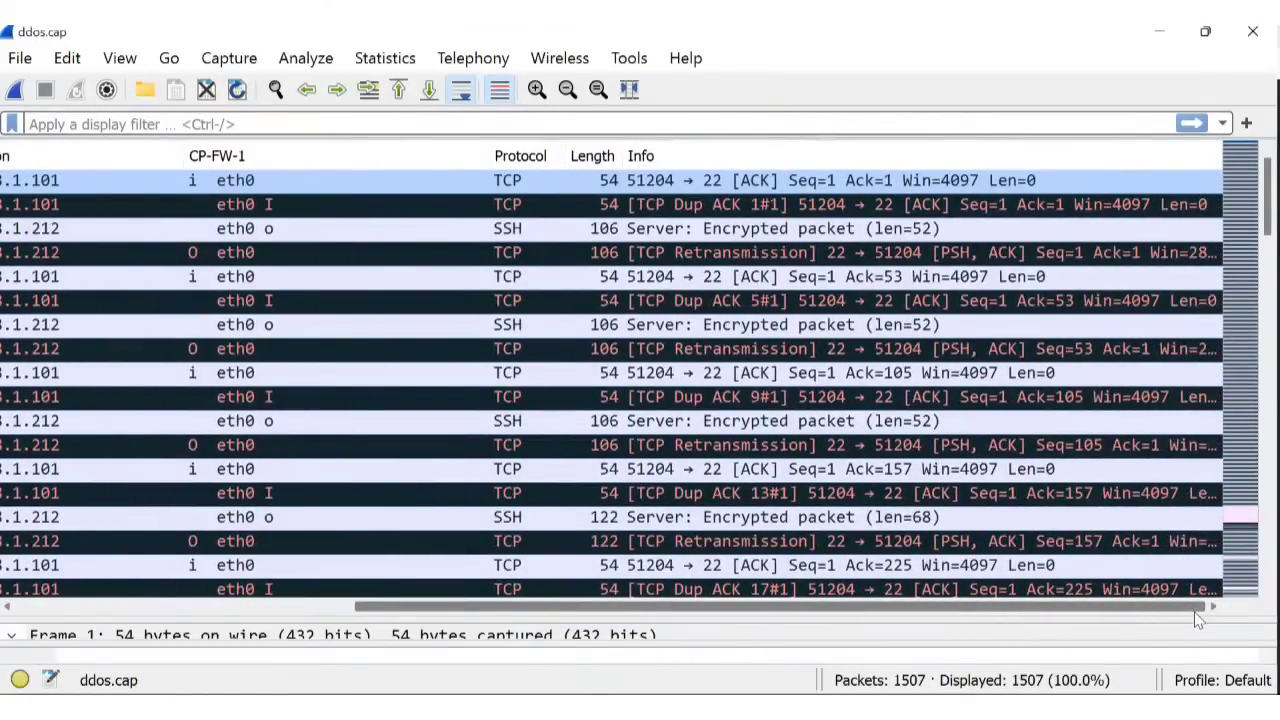
pyautogui.scroll(-7, 911, 400)
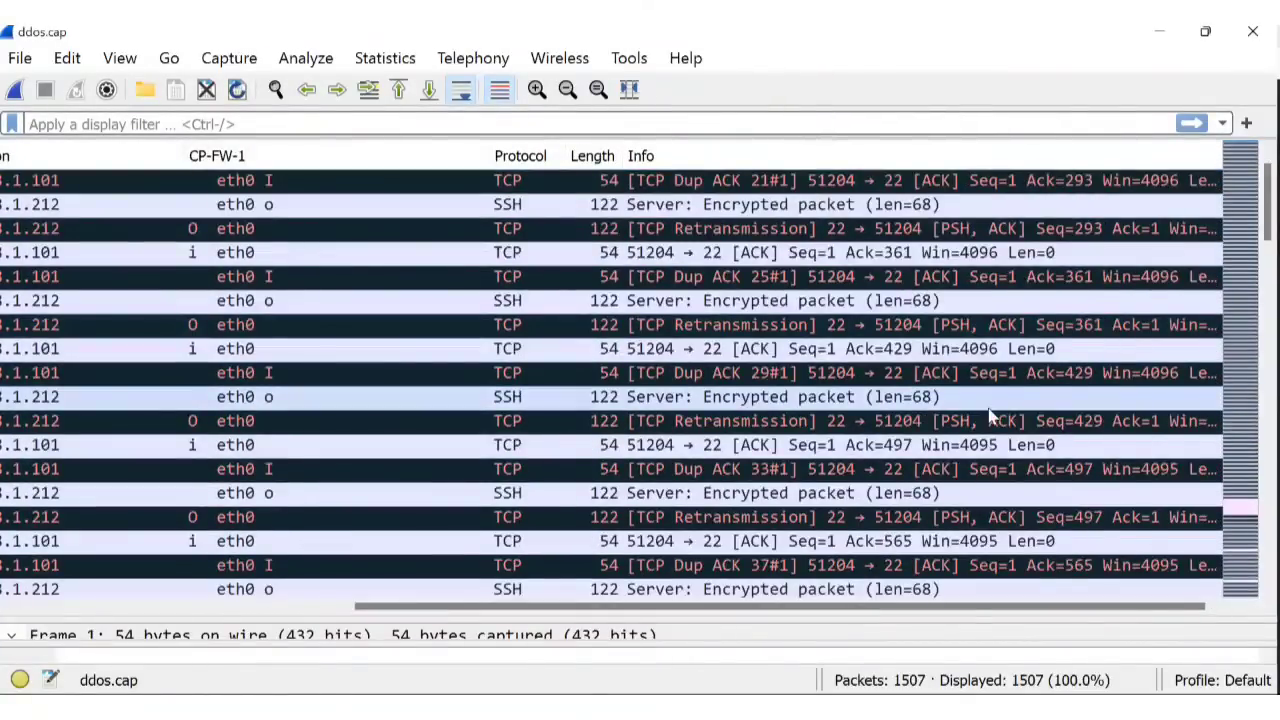
pyautogui.scroll(-4, 990, 415)
pyautogui.scroll(-1, 995, 420)
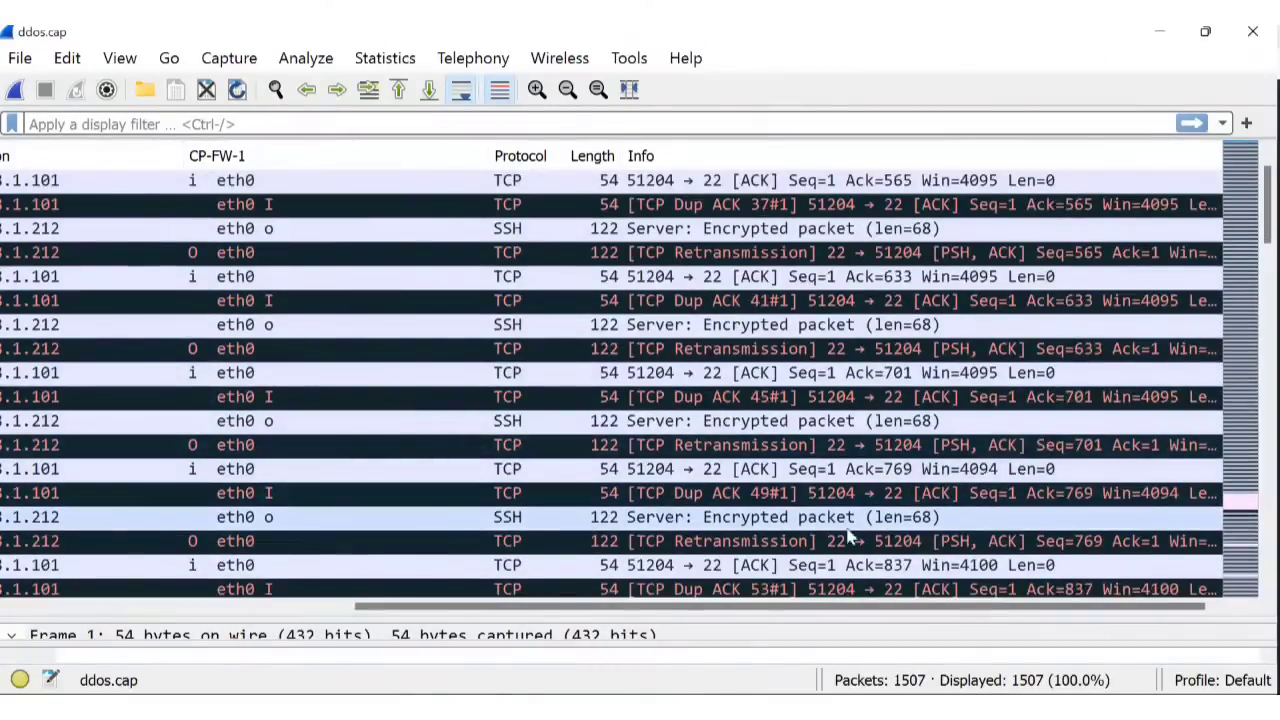
pyautogui.scroll(-6, 848, 537)
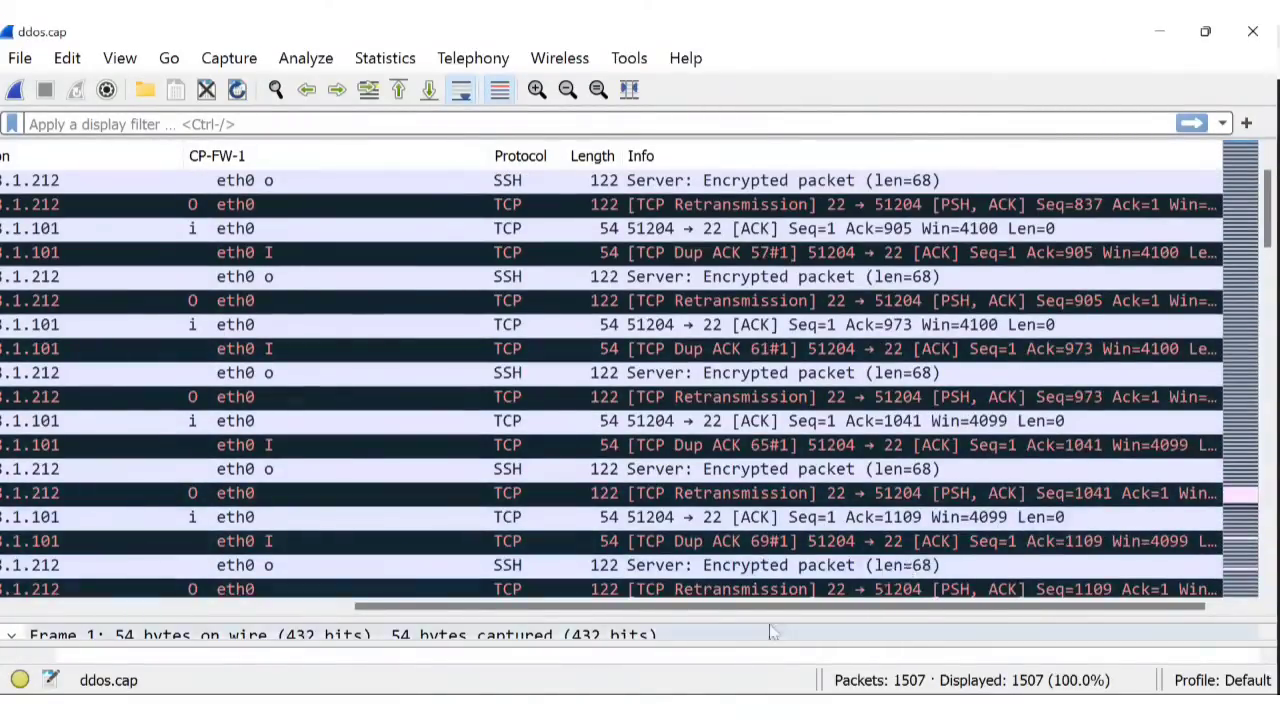
pyautogui.moveTo(829, 608); pyautogui.dragTo(408, 608)
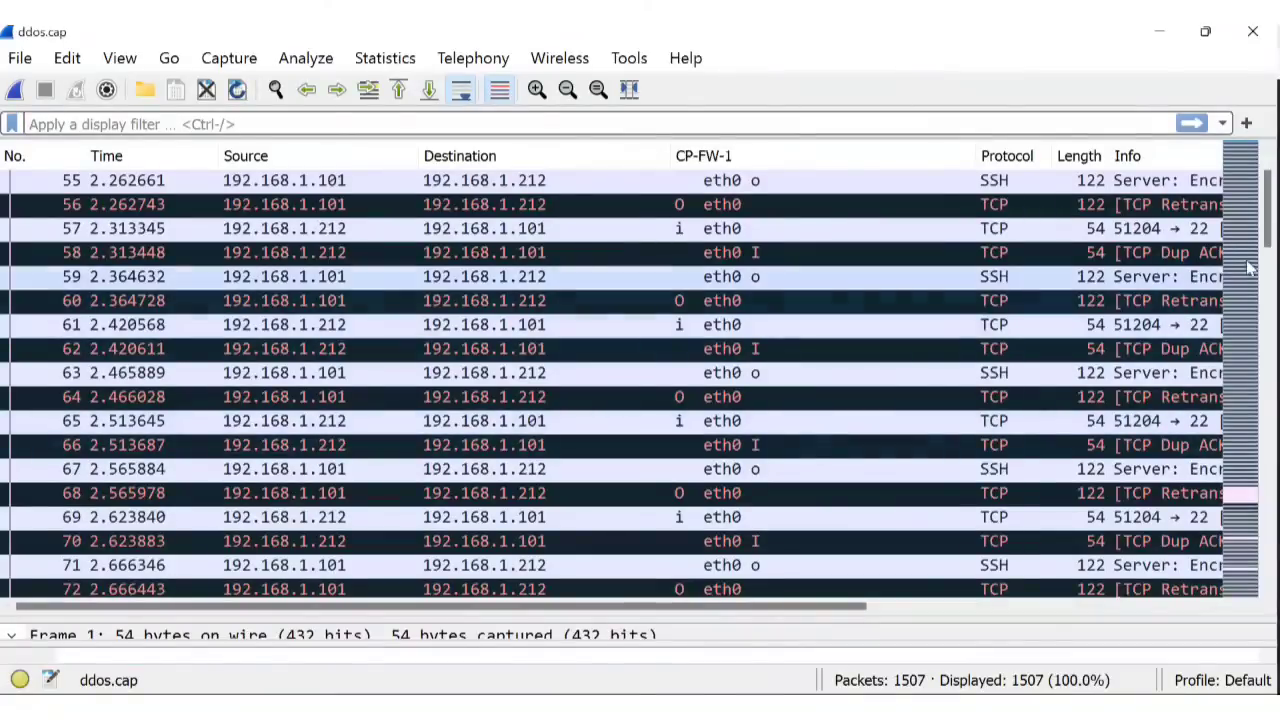
pyautogui.scroll(13, 837, 400)
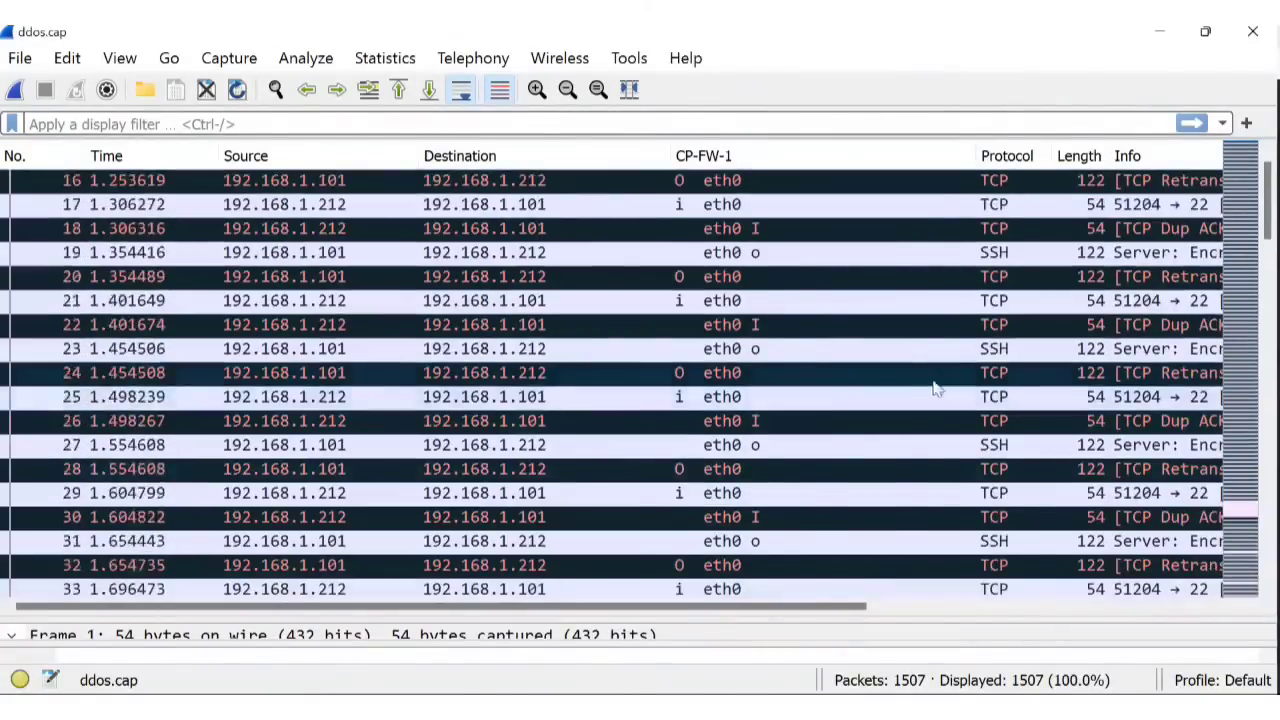
pyautogui.scroll(5, 935, 388)
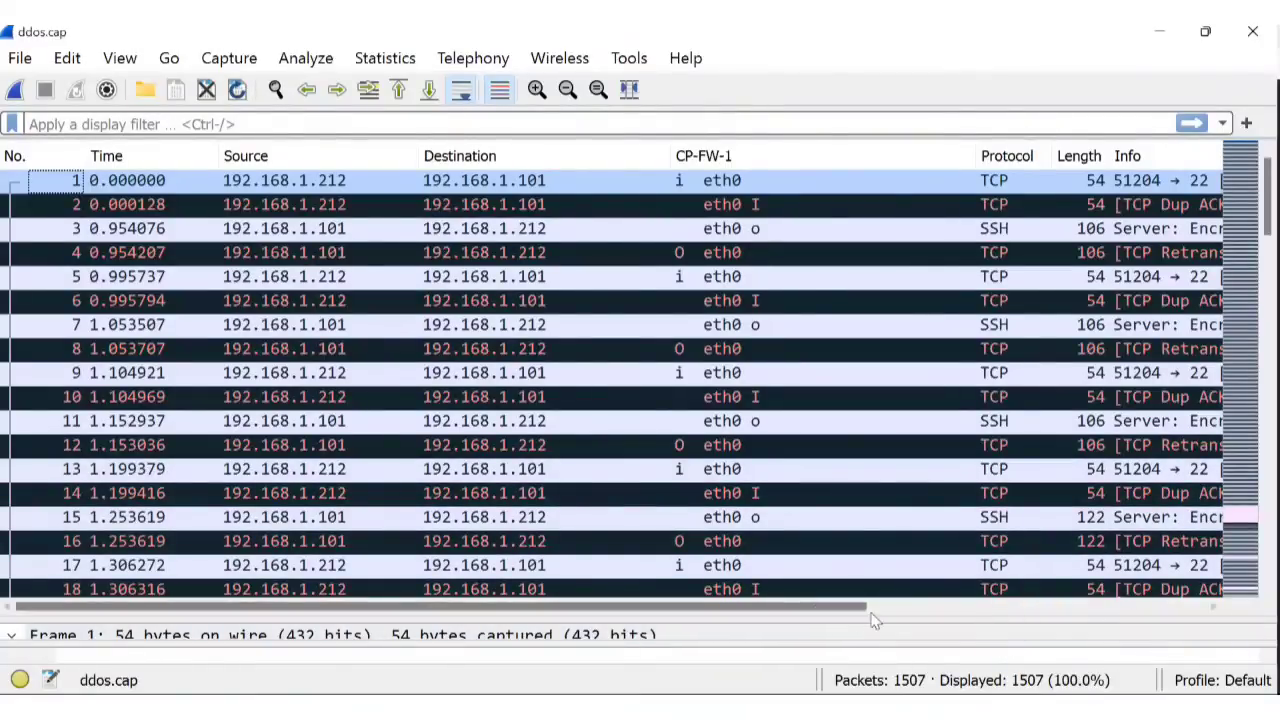
pyautogui.moveTo(852, 612); pyautogui.dragTo(855, 335)
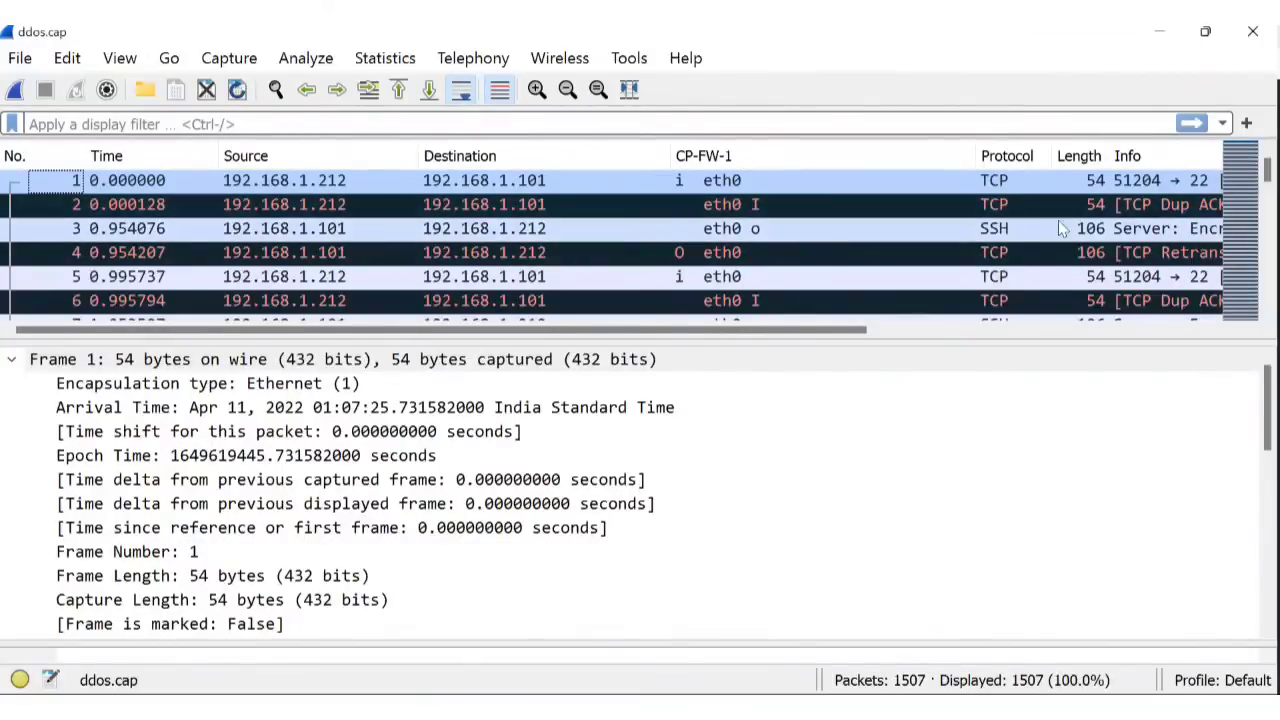
# Inspect packet 1's TCP header and Timestamps, then collapse the TCP section.
pyautogui.click(293, 189)
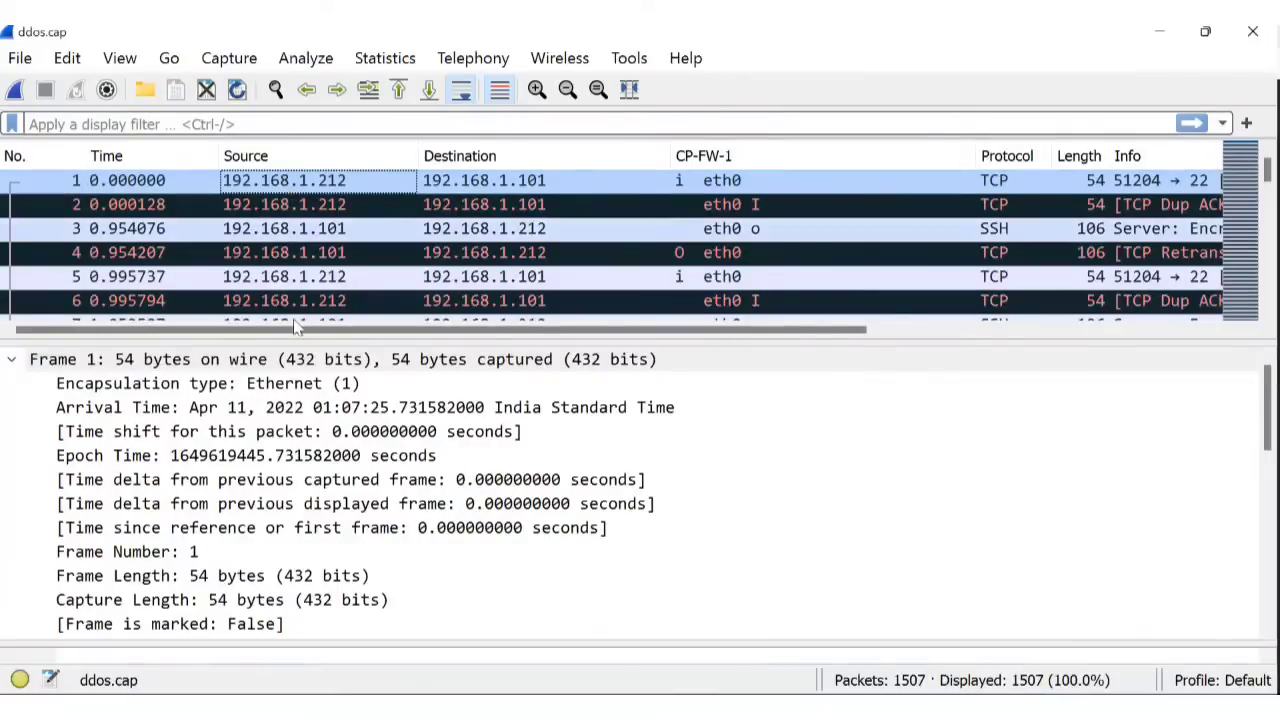
pyautogui.scroll(-10, 297, 401)
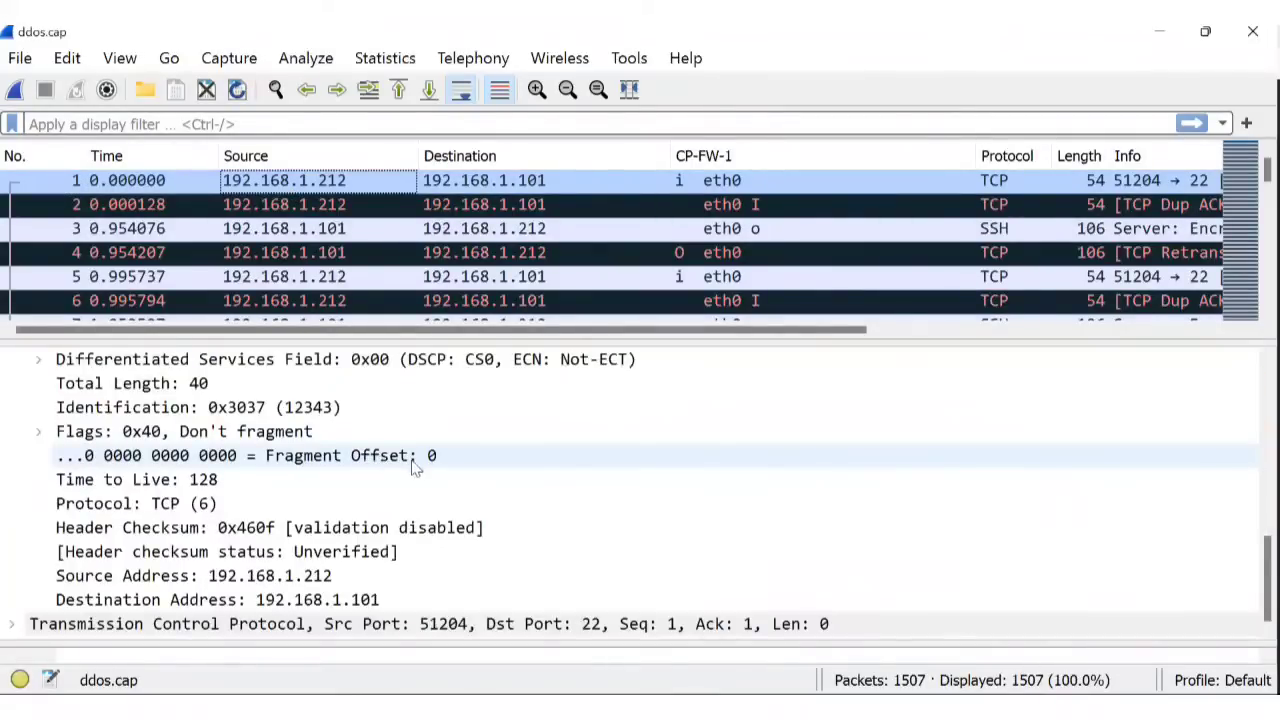
pyautogui.click(14, 624)
pyautogui.scroll(-6, 550, 520)
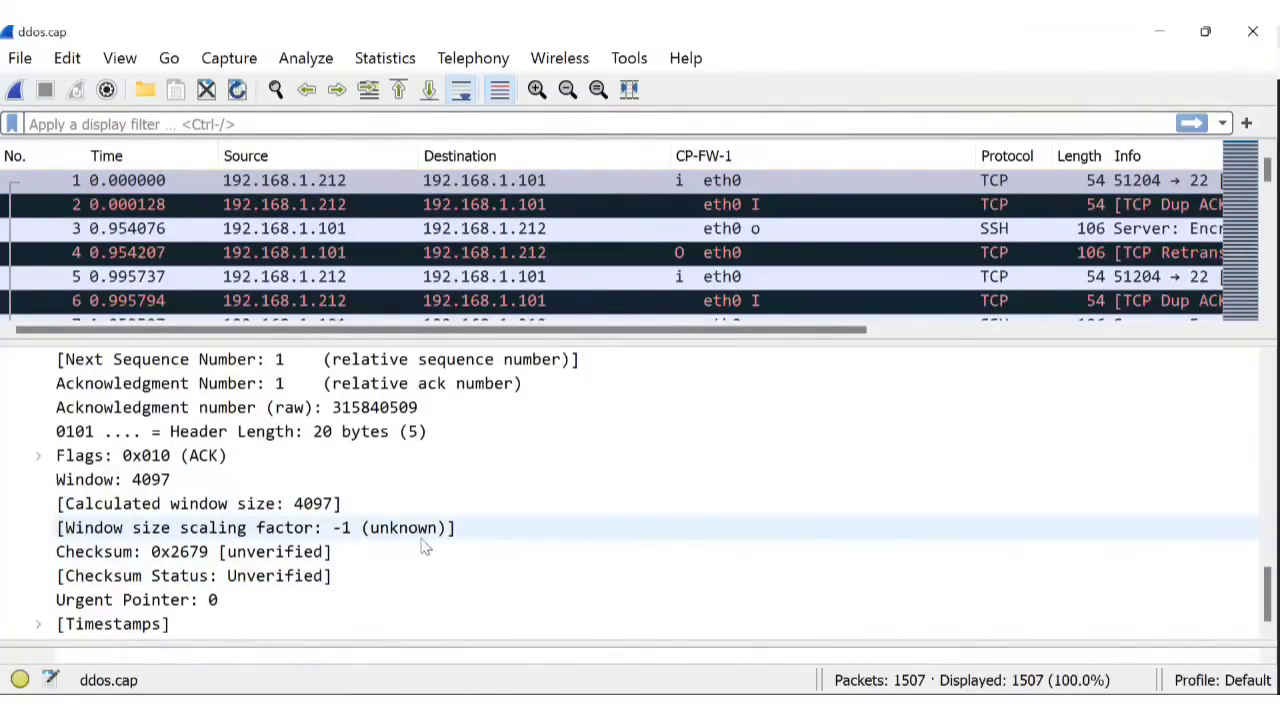
pyautogui.scroll(1, 309, 566)
pyautogui.scroll(-1, 150, 610)
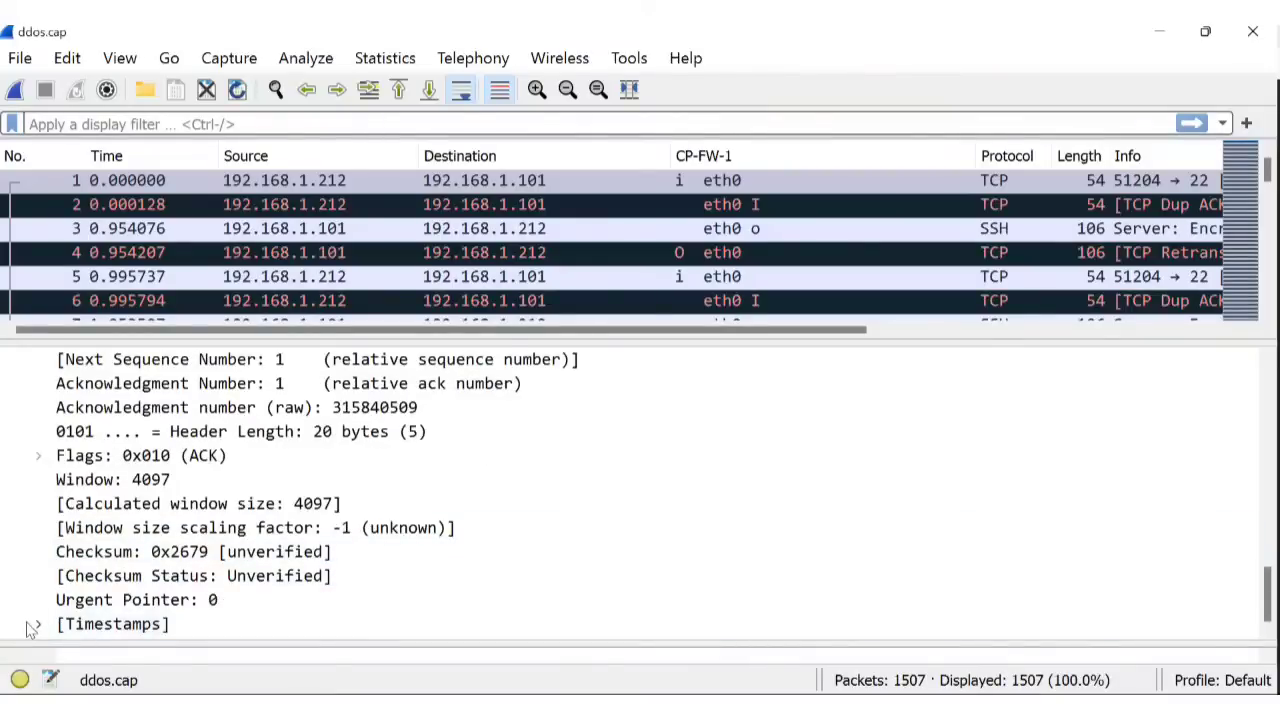
pyautogui.click(30, 624)
pyautogui.scroll(4, 340, 570)
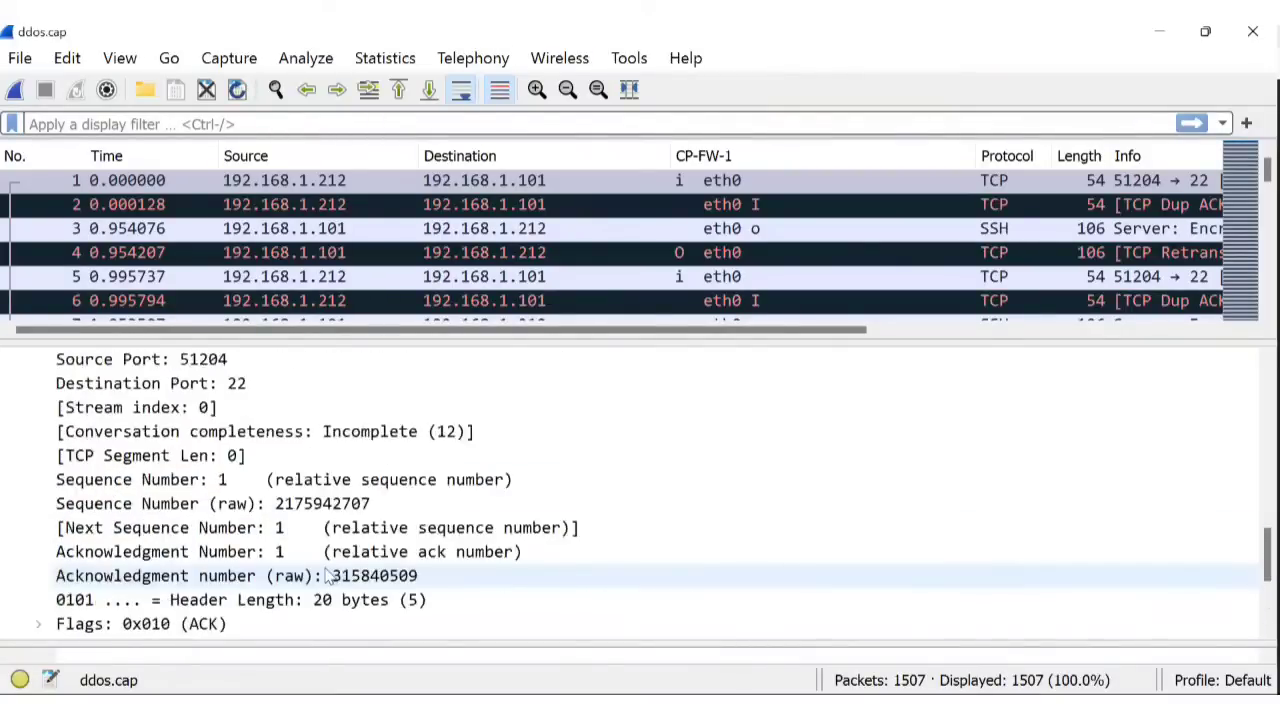
pyautogui.scroll(1, 295, 560)
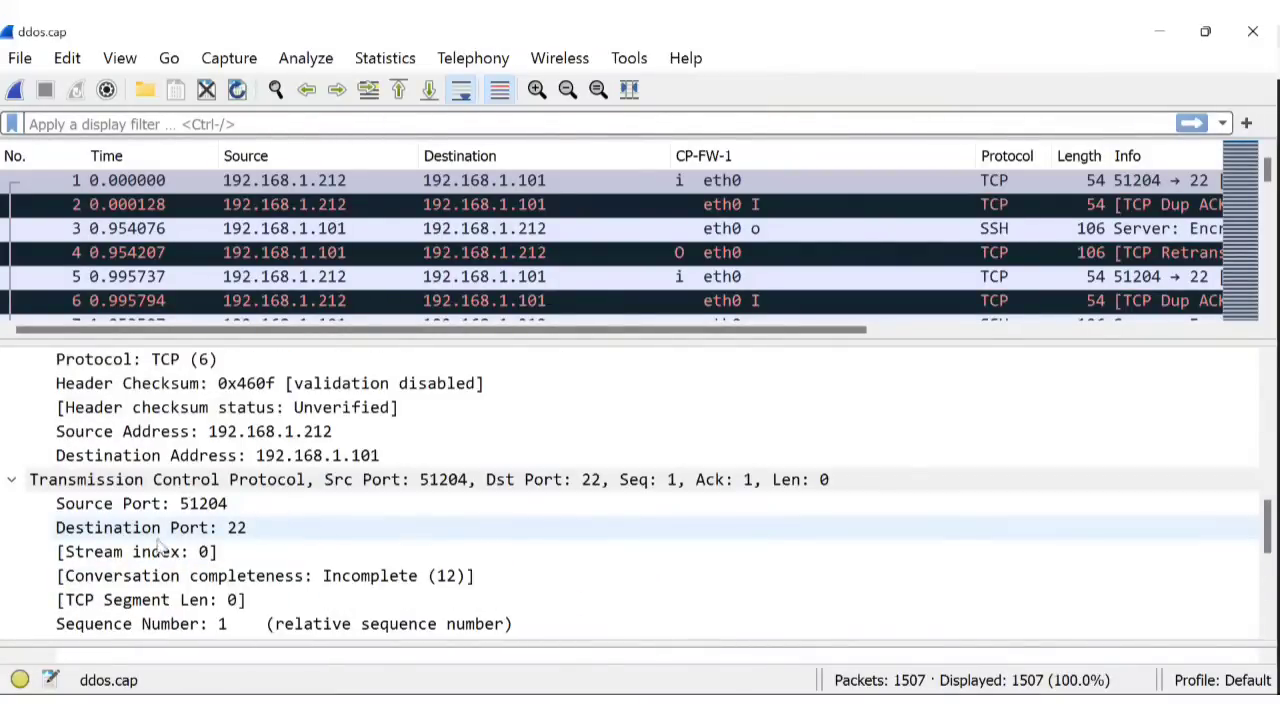
pyautogui.click(13, 481)
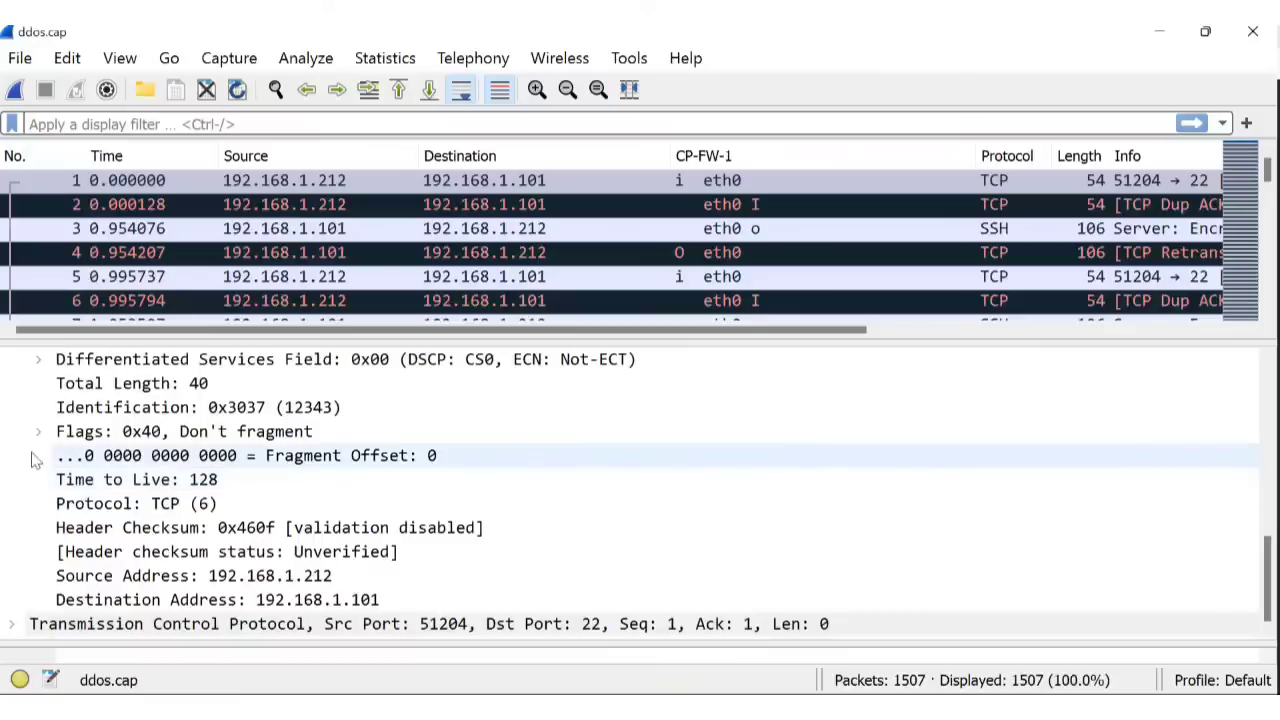
# Toggle the FW1 Monitor section and expand the individual IP Flags bits.
pyautogui.scroll(4, 265, 475)
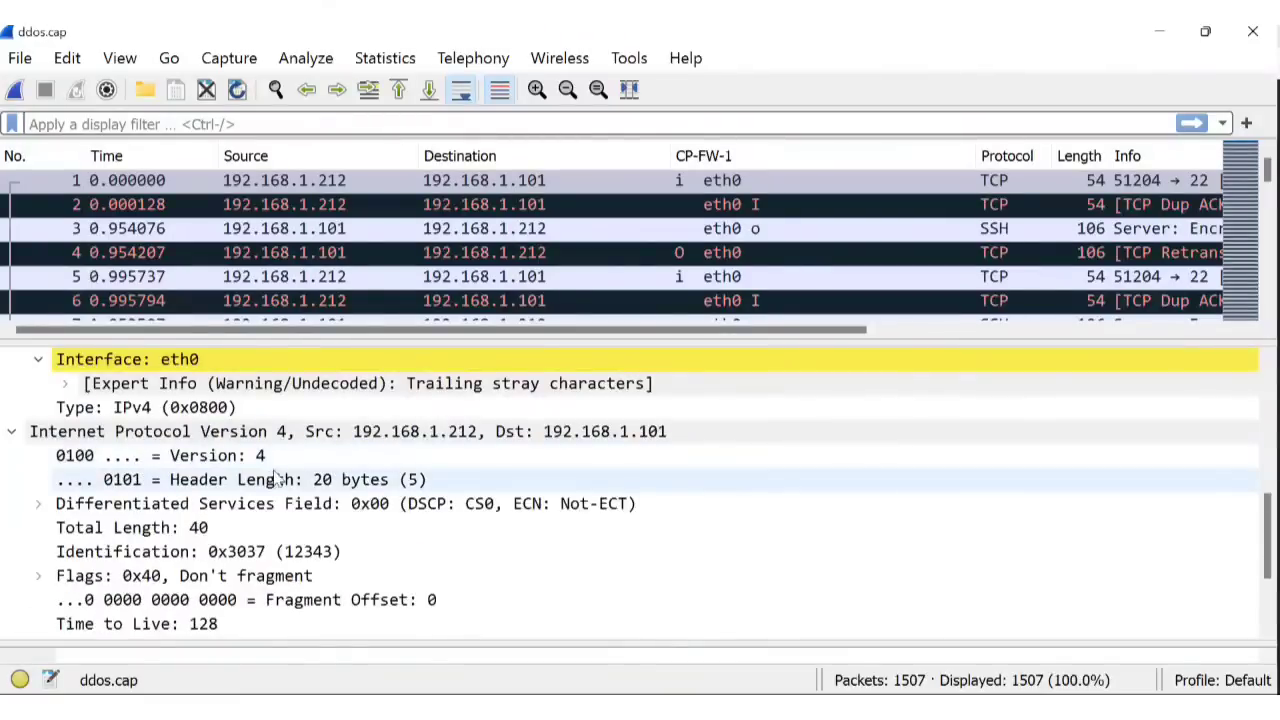
pyautogui.scroll(2, 275, 478)
pyautogui.scroll(4, 283, 470)
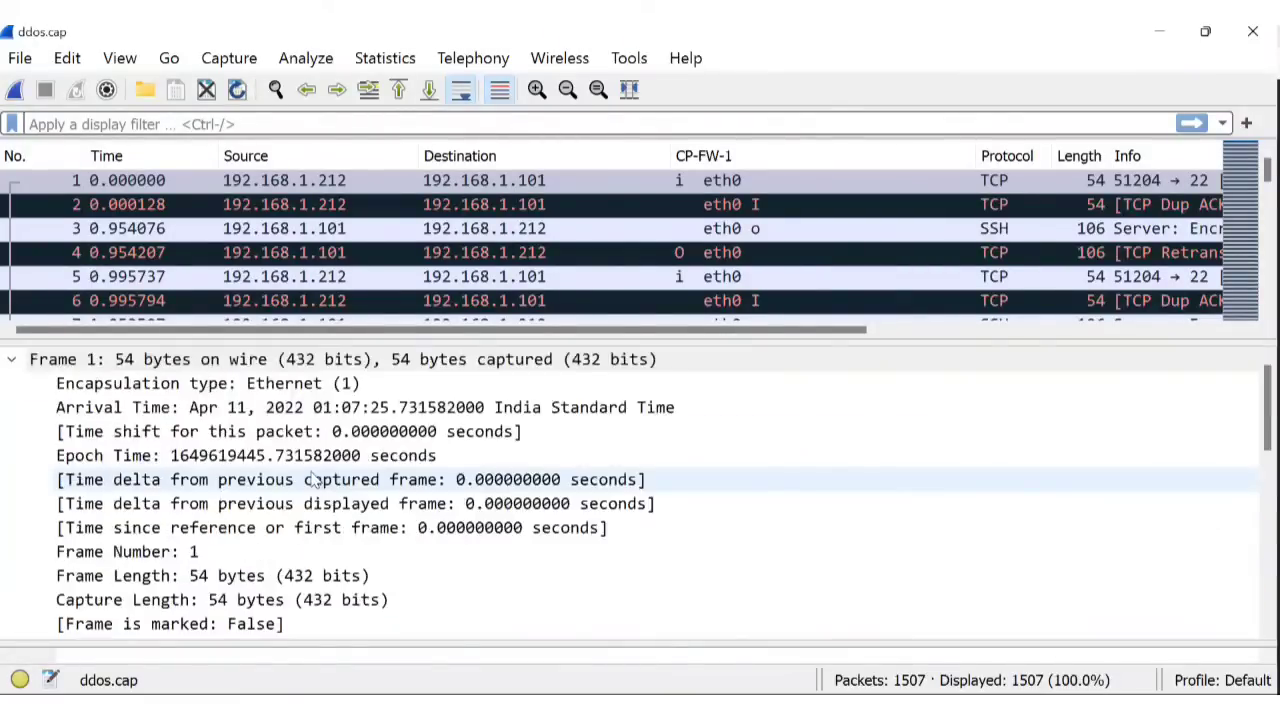
pyautogui.scroll(-2, 358, 460)
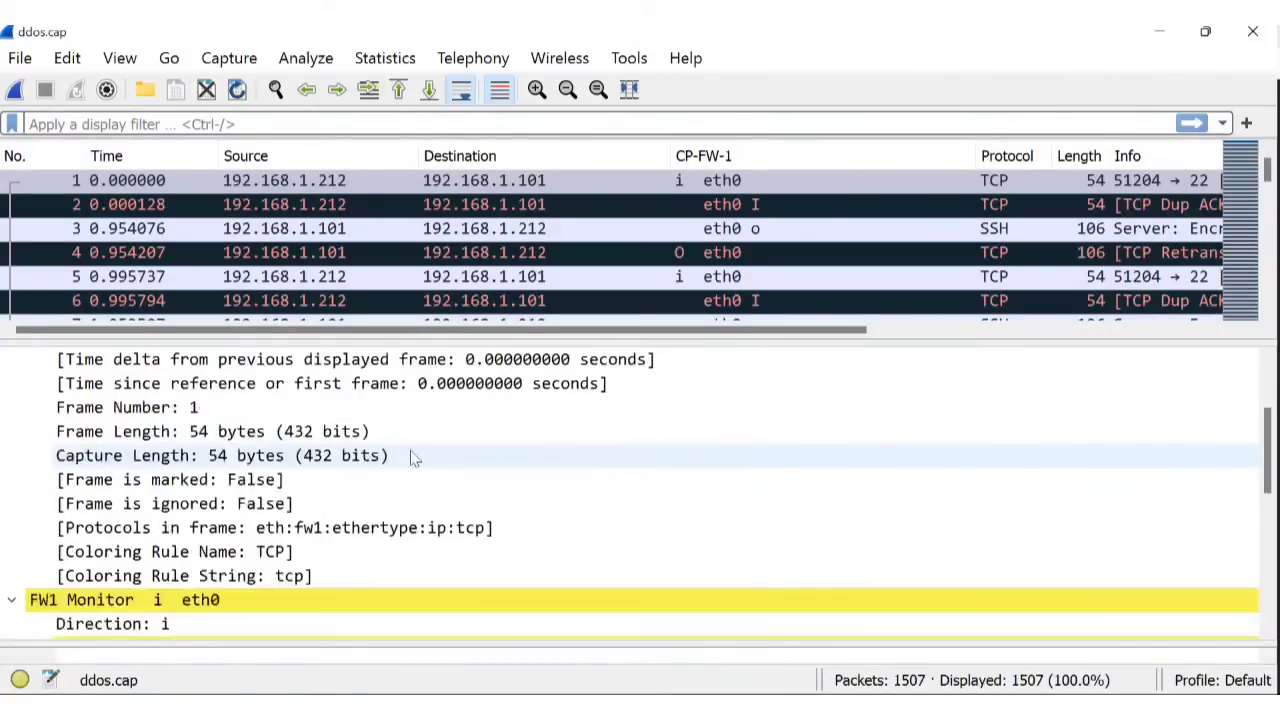
pyautogui.scroll(-1, 400, 468)
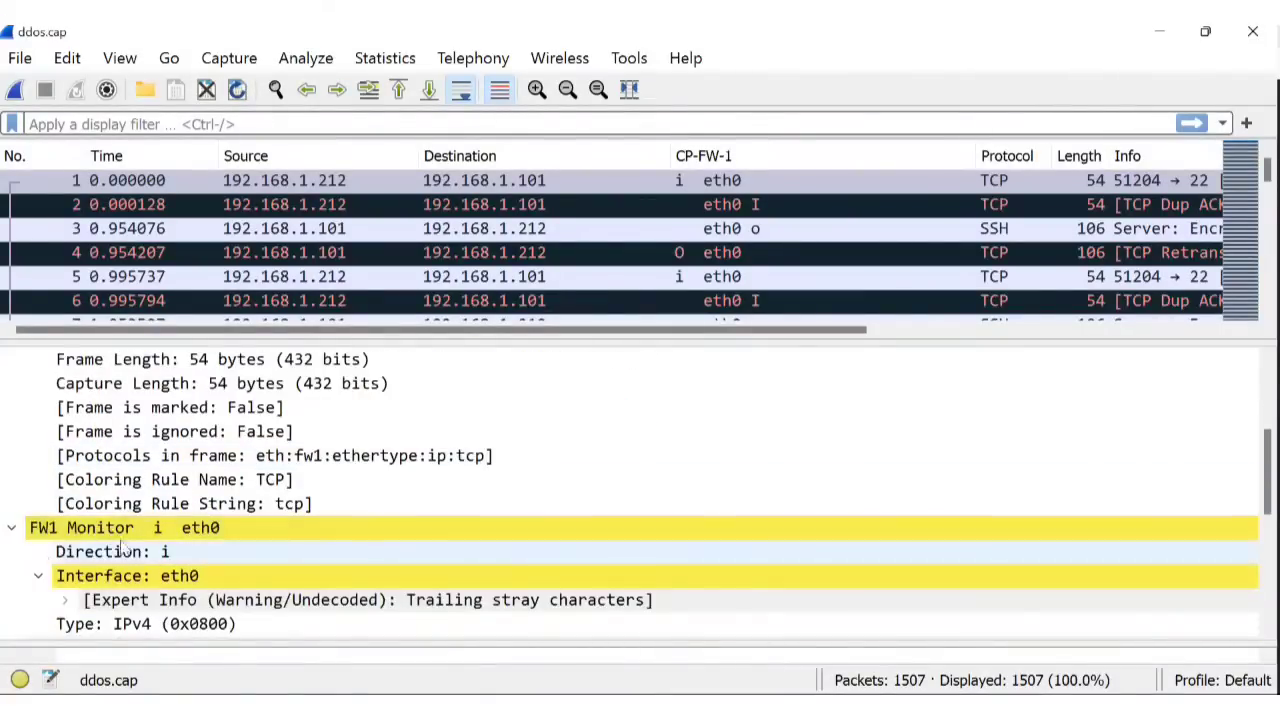
pyautogui.scroll(-1, 38, 520)
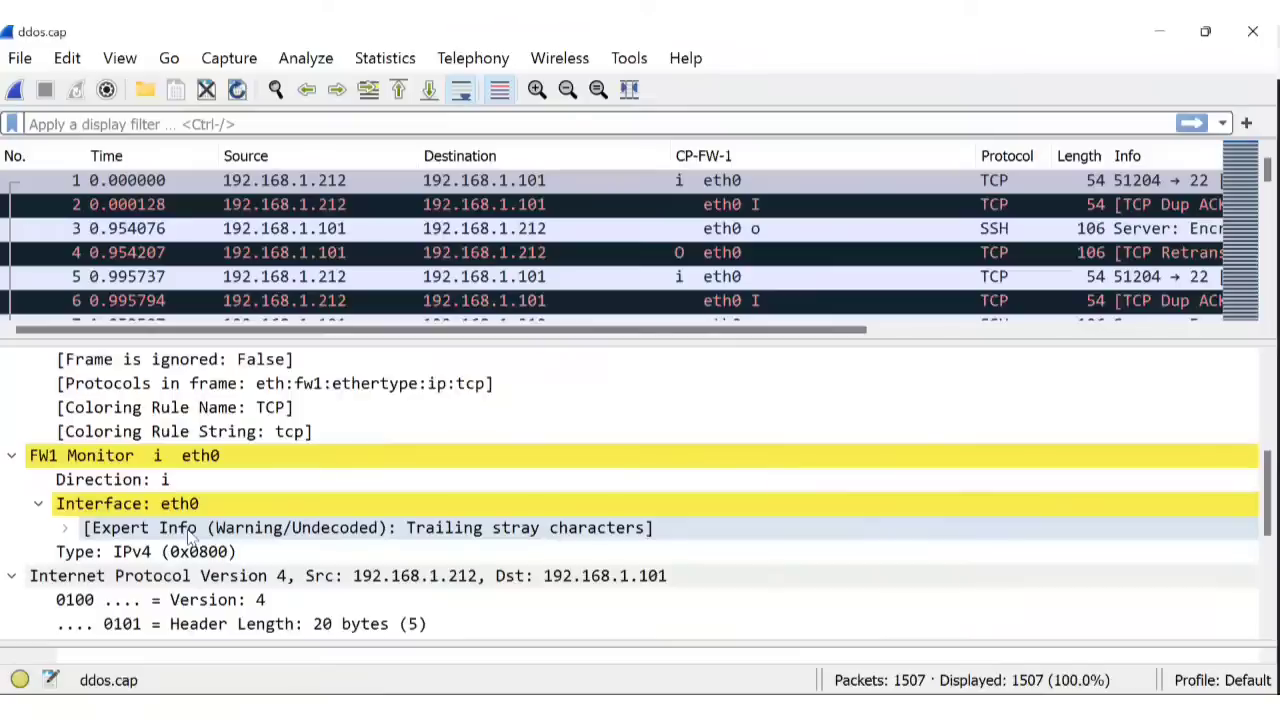
pyautogui.click(13, 456)
pyautogui.click(13, 456)
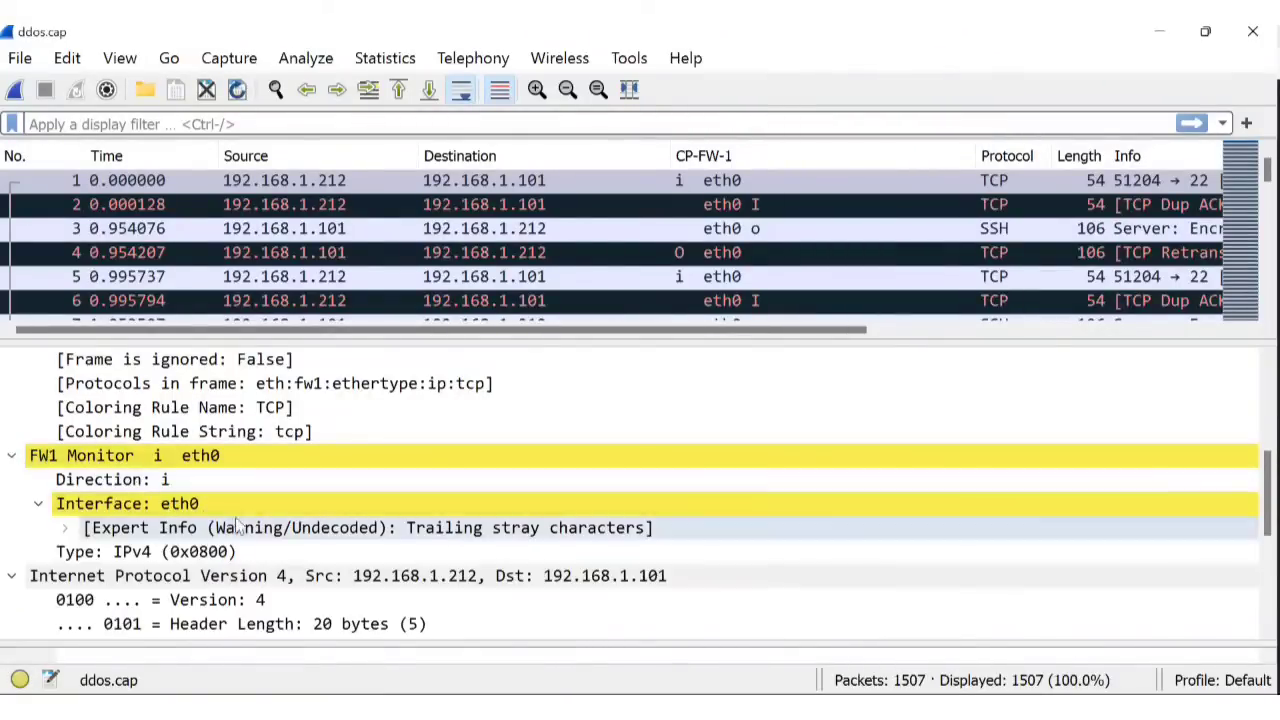
pyautogui.scroll(-1, 414, 487)
pyautogui.scroll(-1, 414, 487)
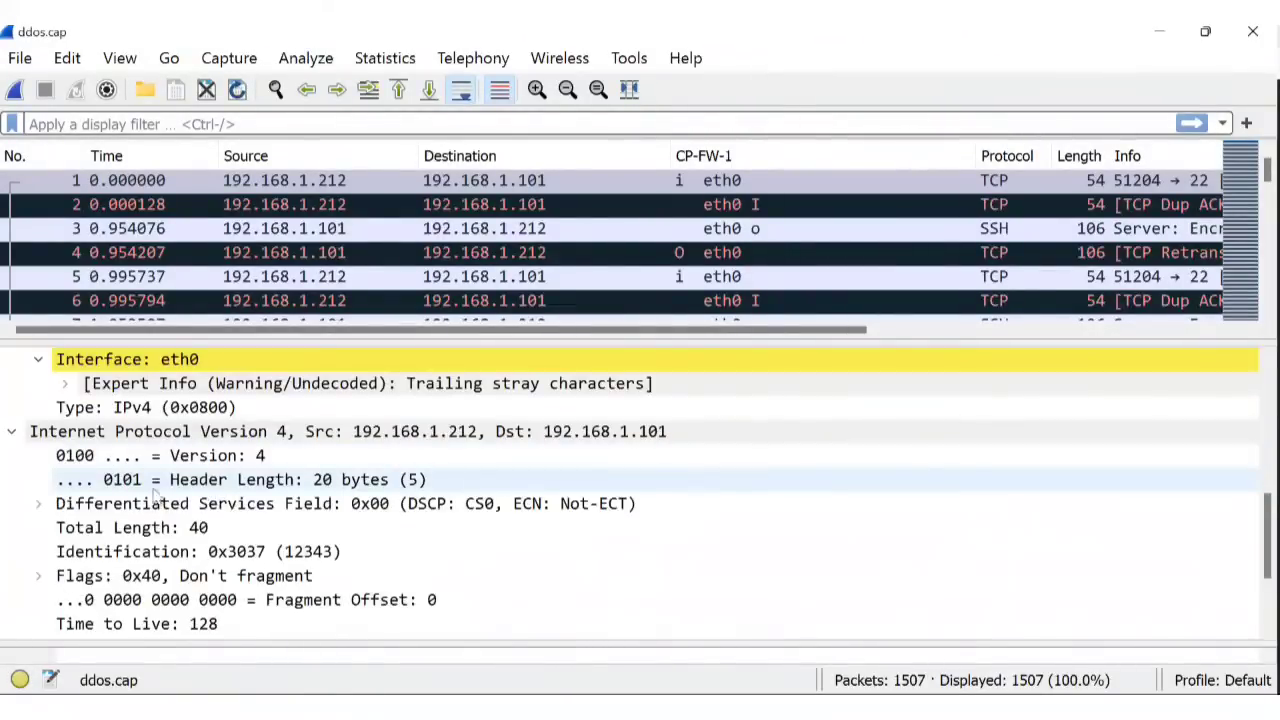
pyautogui.scroll(-2, 375, 474)
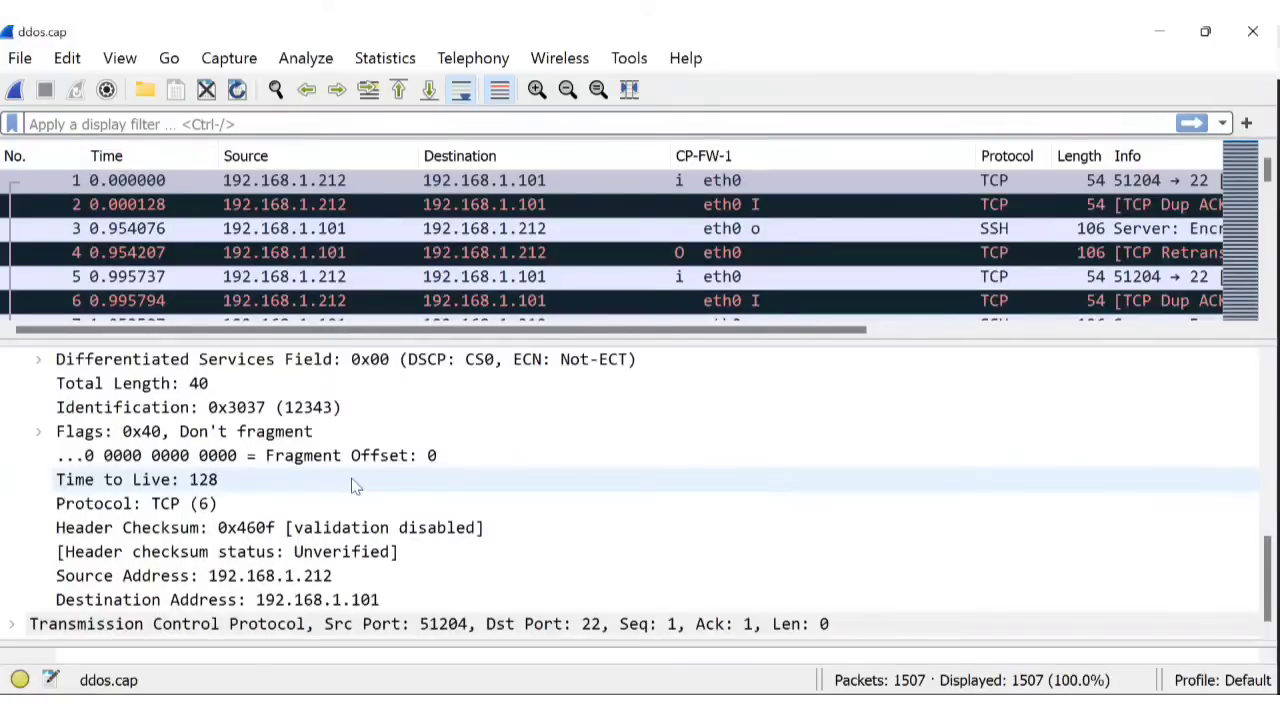
pyautogui.click(39, 434)
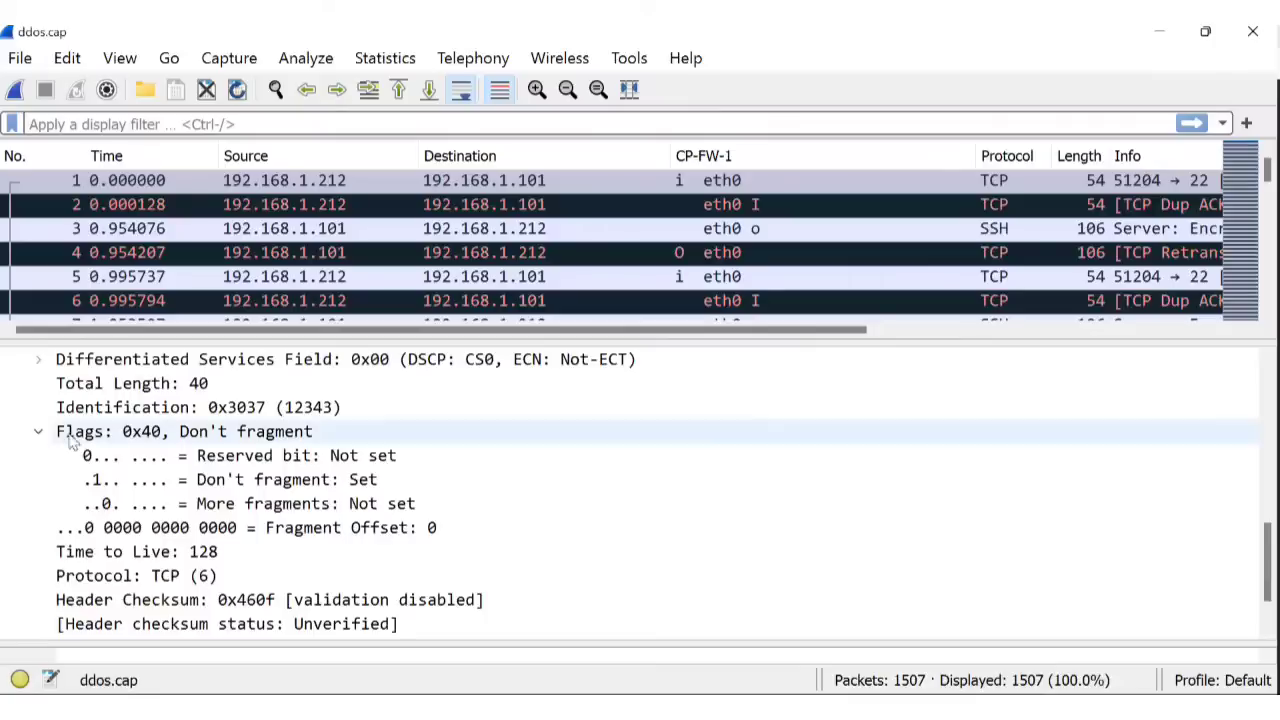
pyautogui.scroll(-1, 268, 473)
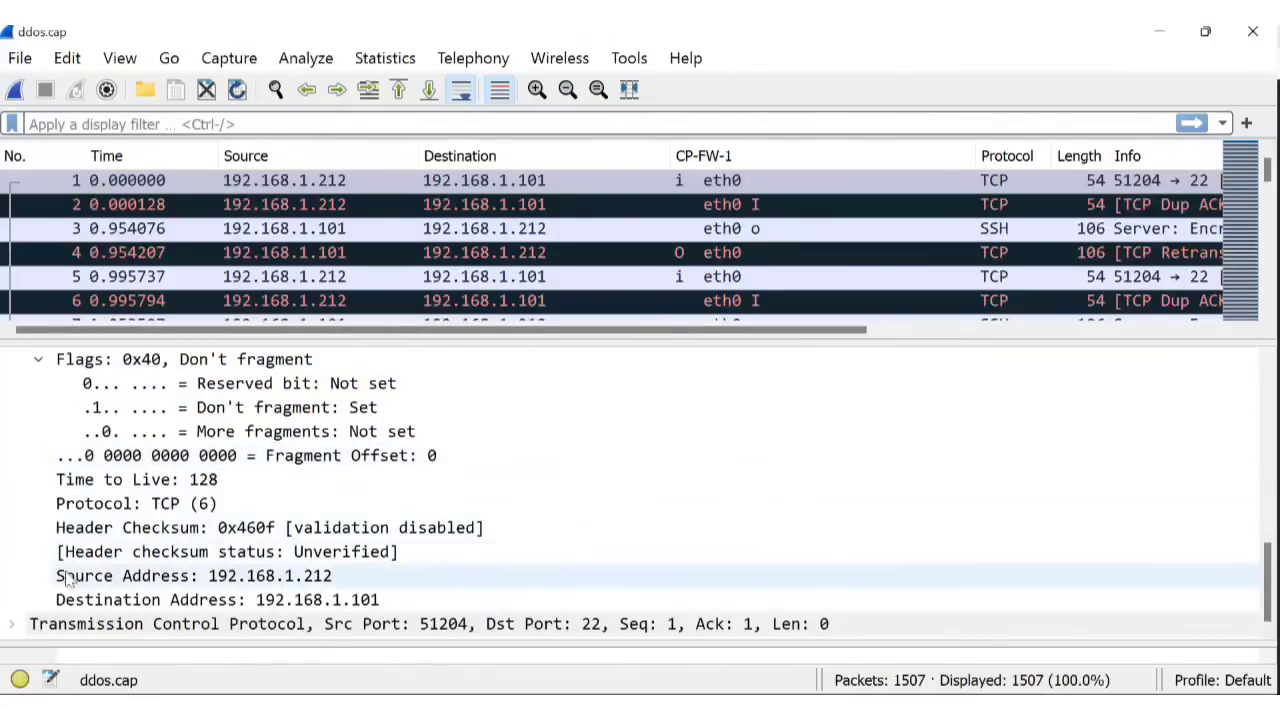
# Show packet 2's TCP details: ports 51204→22, window 4097.
pyautogui.click(489, 205)
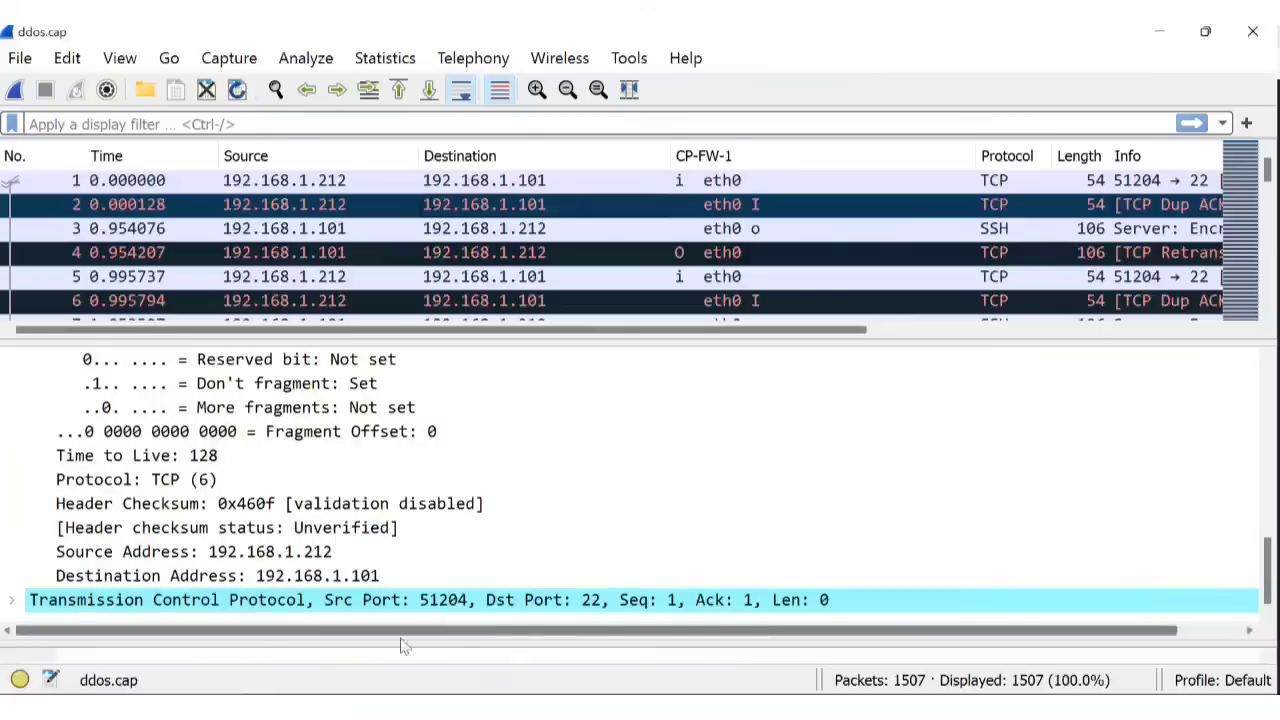
pyautogui.click(14, 604)
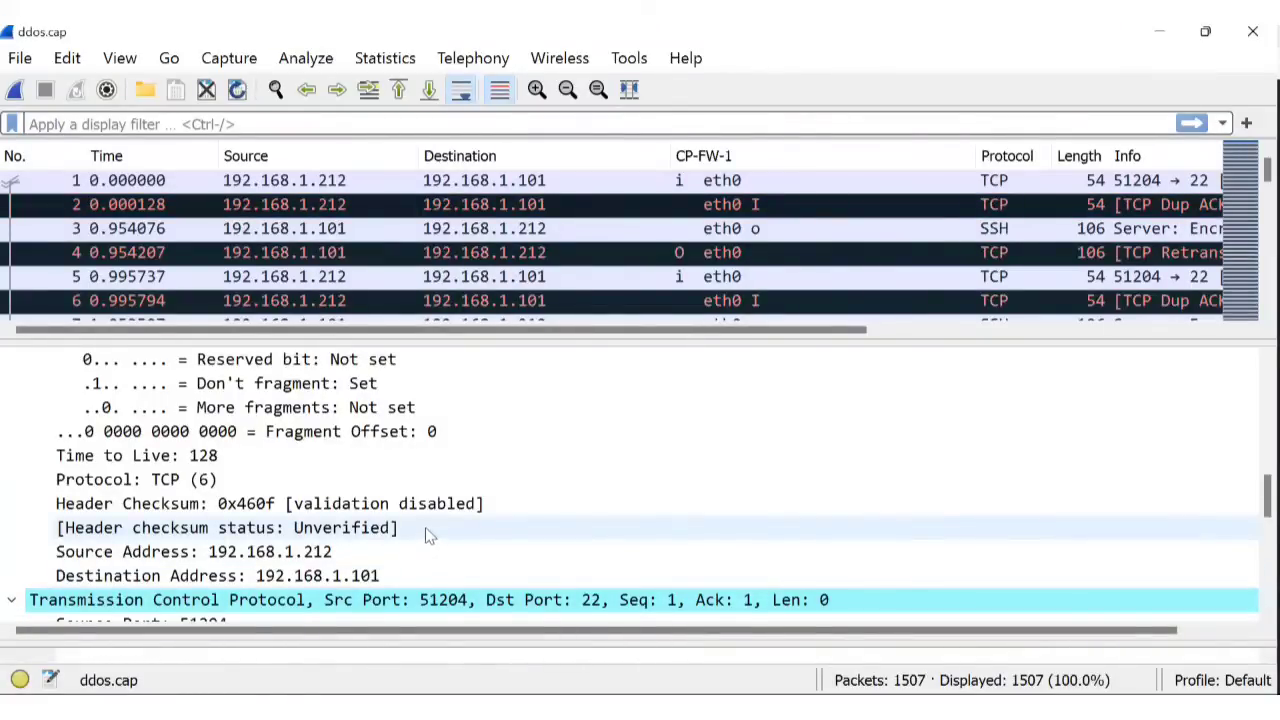
pyautogui.scroll(-4, 425, 527)
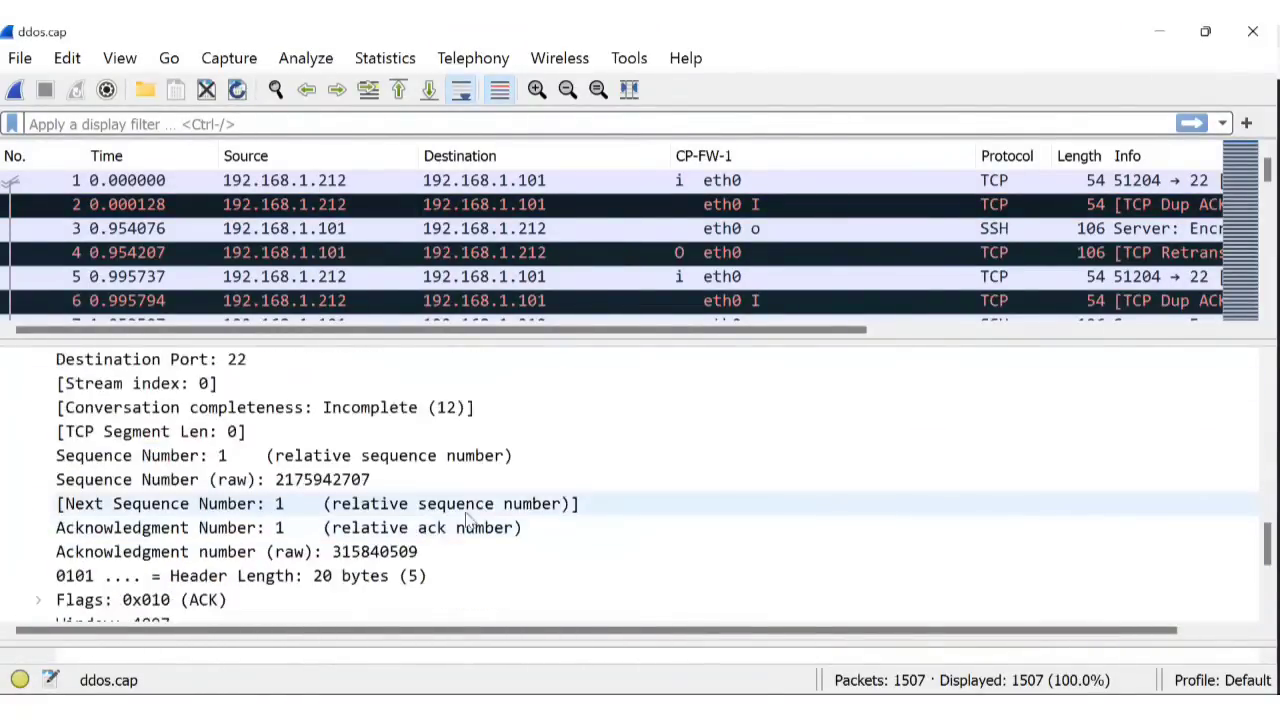
pyautogui.scroll(-2, 430, 520)
pyautogui.scroll(-2, 393, 525)
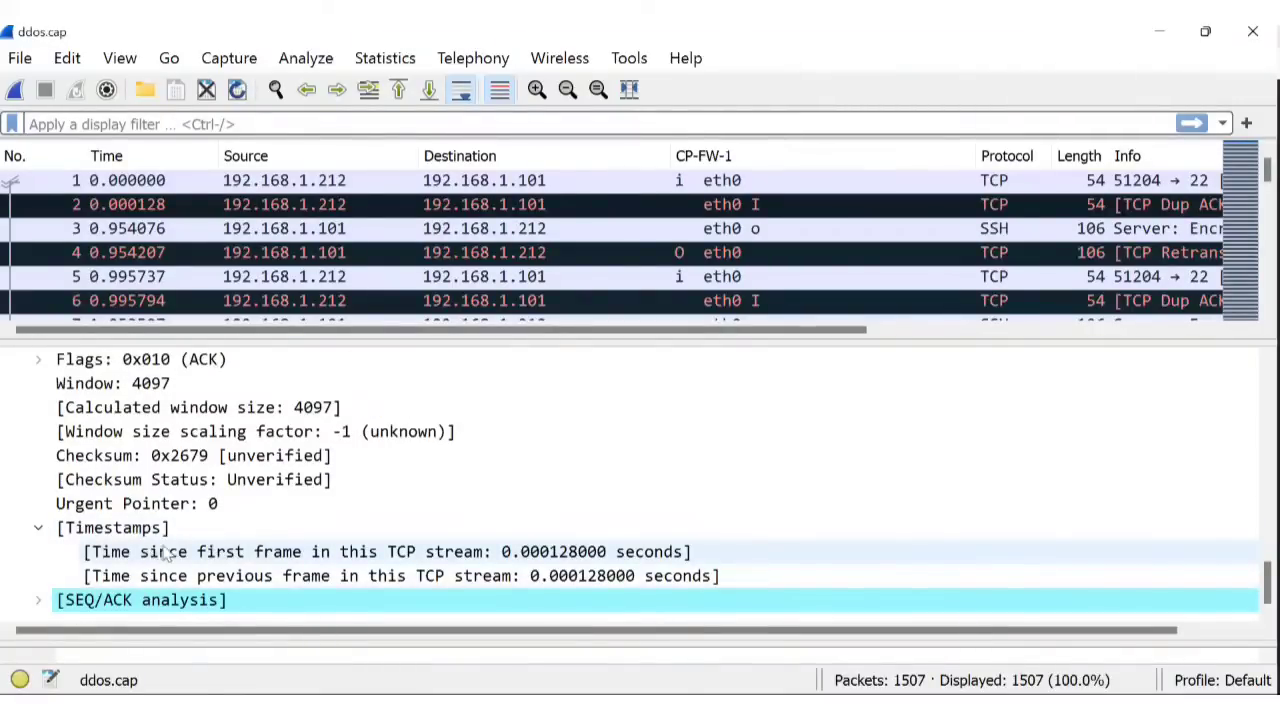
# Step from packet 5 down through the capture to packet 17.
pyautogui.click(500, 276)
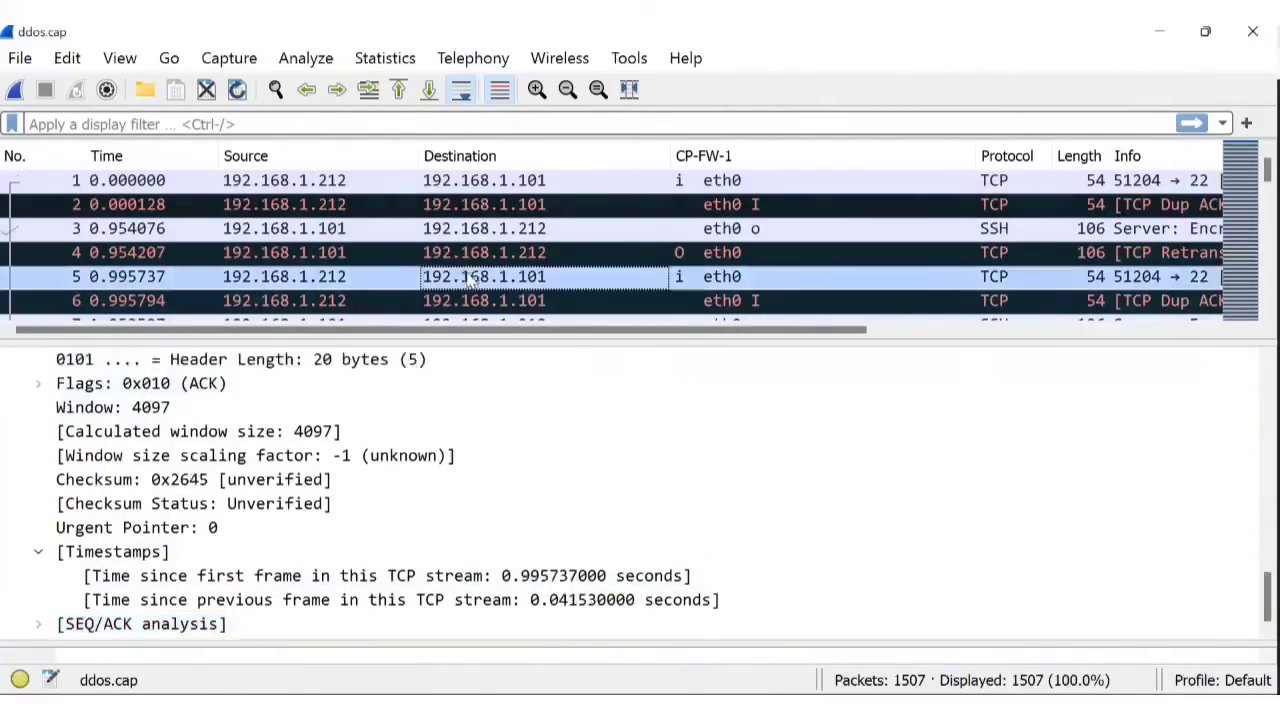
pyautogui.press('Down')
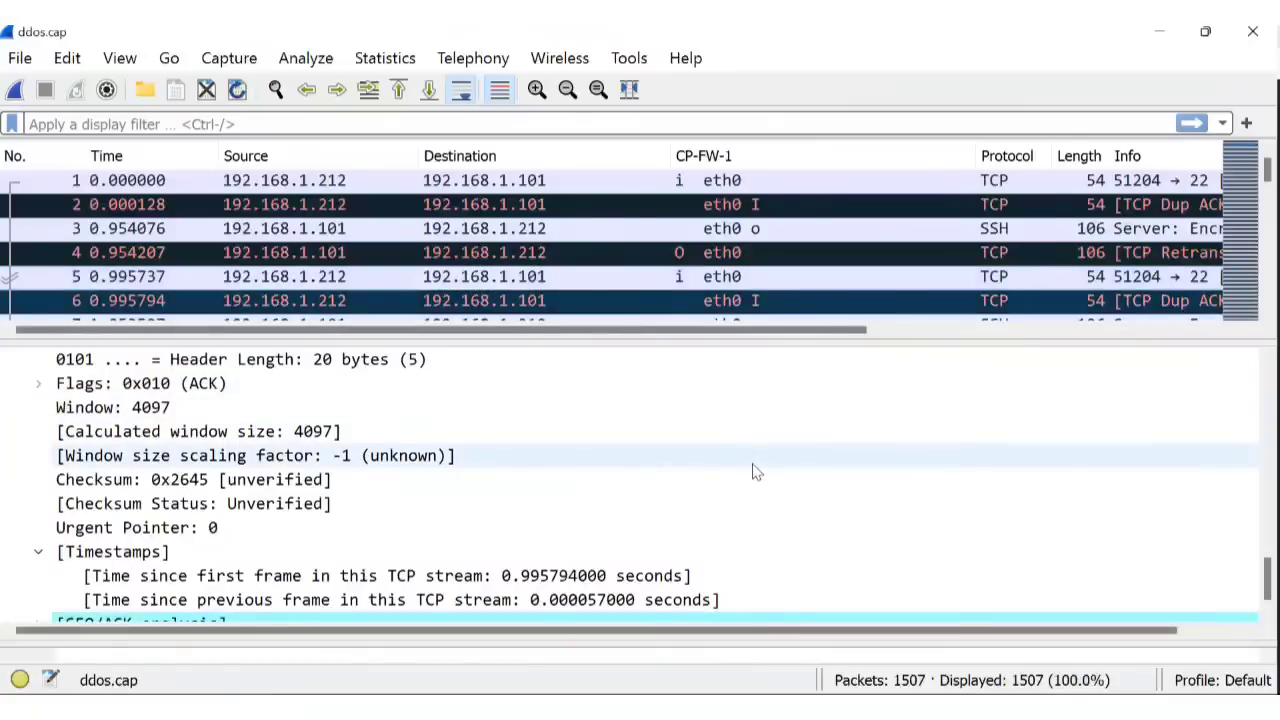
pyautogui.press('Down')
pyautogui.press('Down')
pyautogui.press('Down')
pyautogui.press('Down')
pyautogui.press('Down')
pyautogui.press('Down')
pyautogui.press('Down')
pyautogui.press('Down')
pyautogui.press('Down')
pyautogui.press('Down')
pyautogui.press('Down')
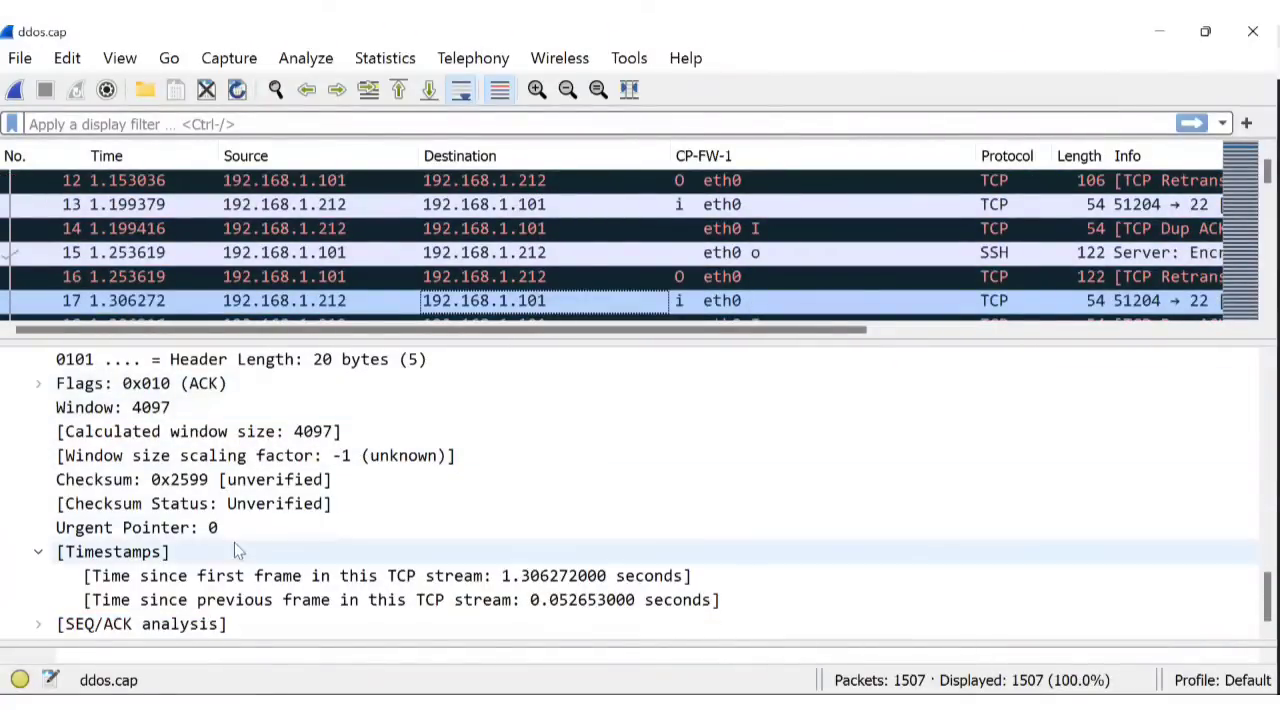
pyautogui.scroll(4, 333, 495)
pyautogui.scroll(2, 333, 495)
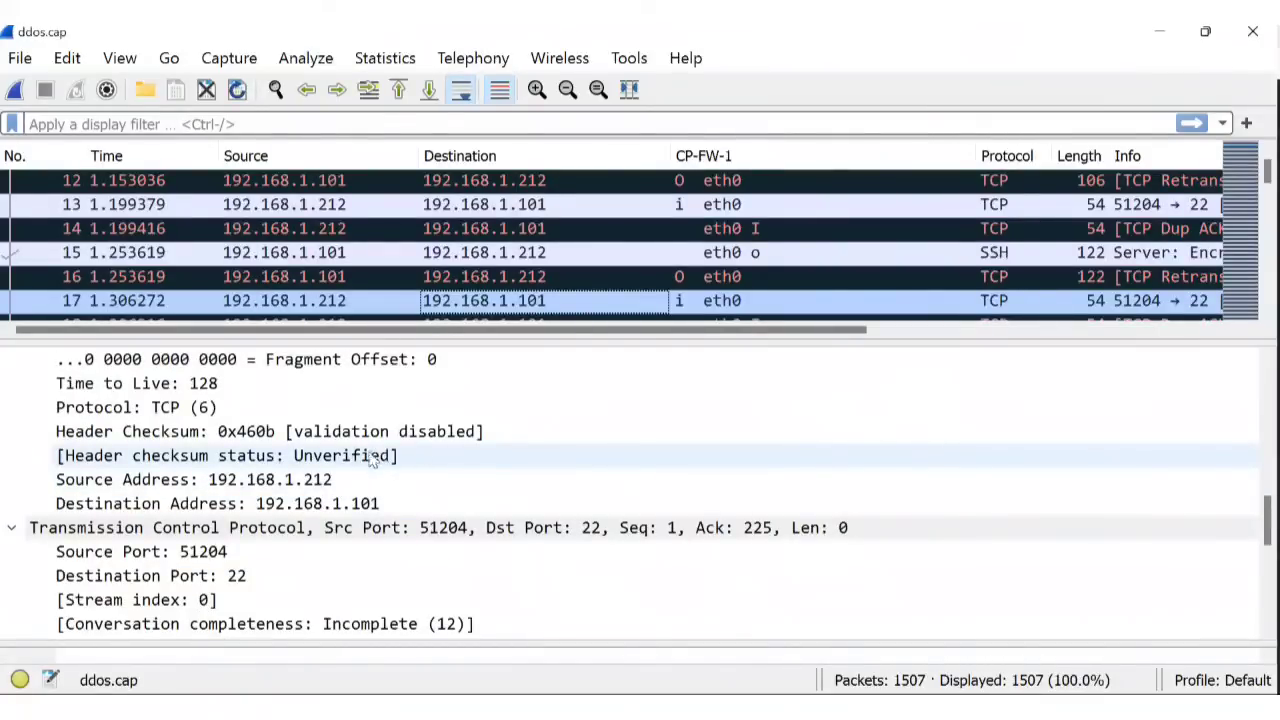
pyautogui.scroll(6, 372, 458)
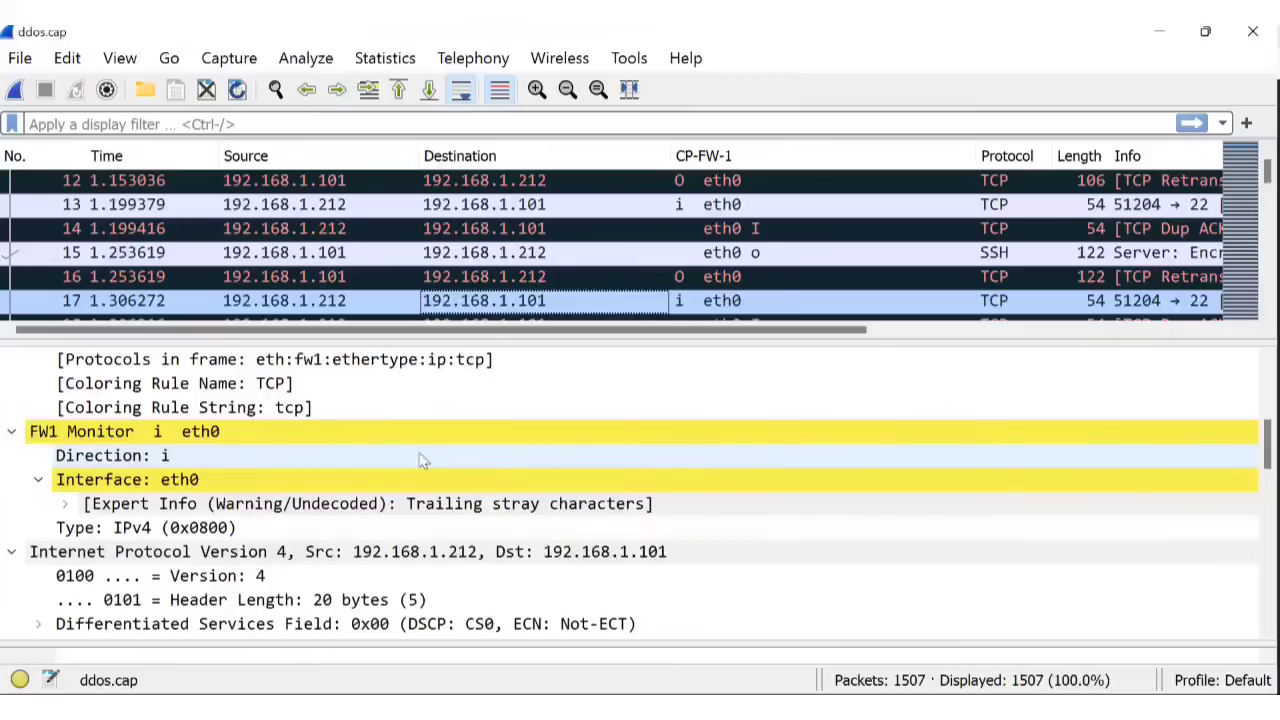
pyautogui.scroll(-2, 457, 451)
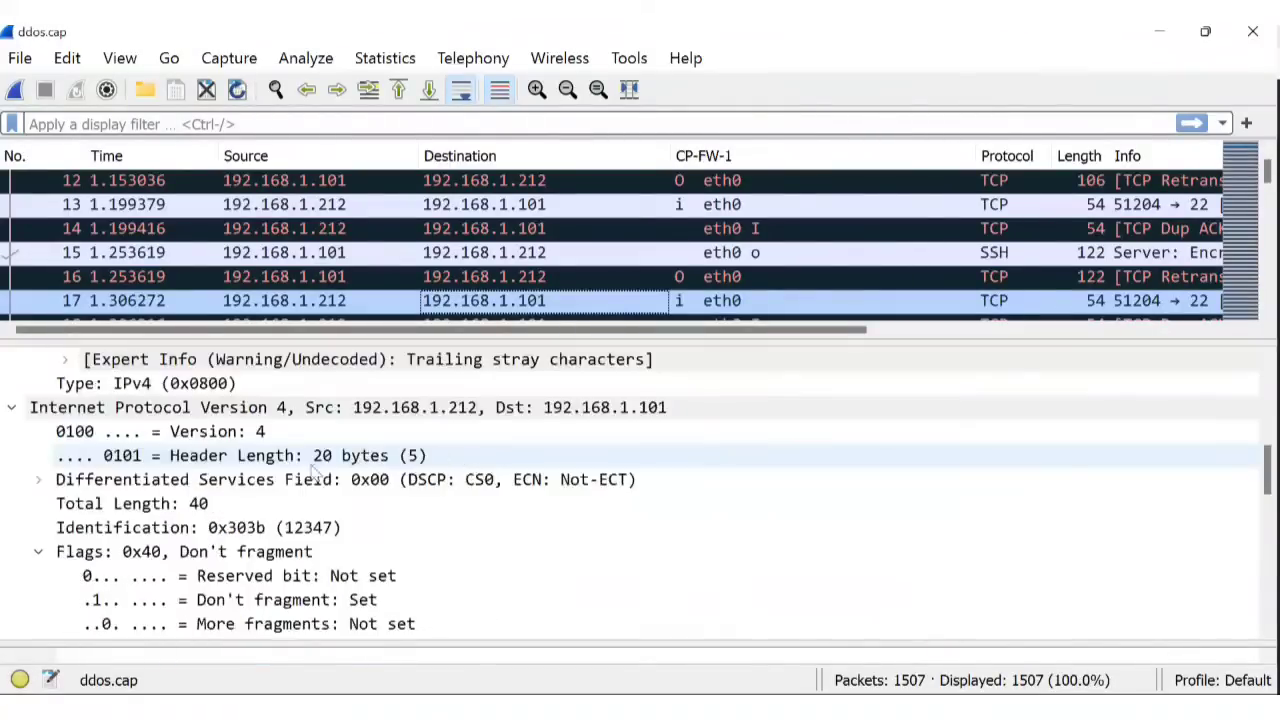
# Review packet 17's IPv4 and TCP trees and its SEQ/ACK analysis acknowledging frame 15.
pyautogui.click(12, 407)
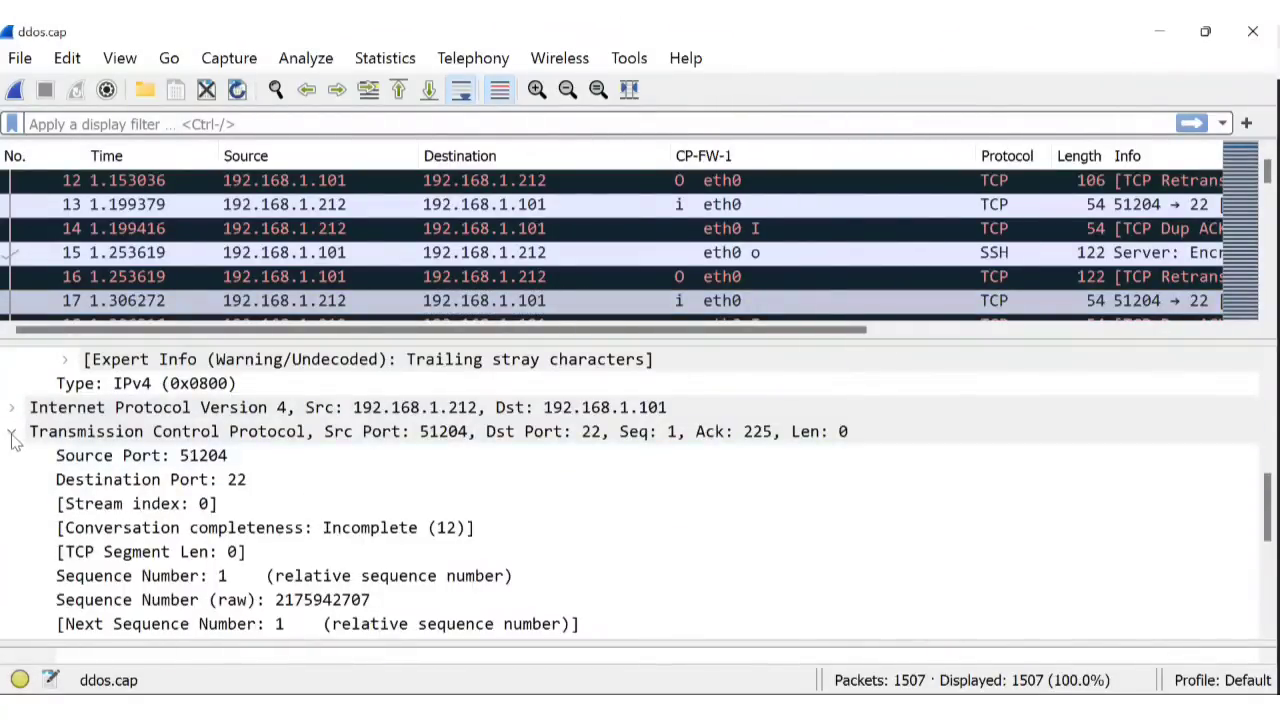
pyautogui.click(14, 437)
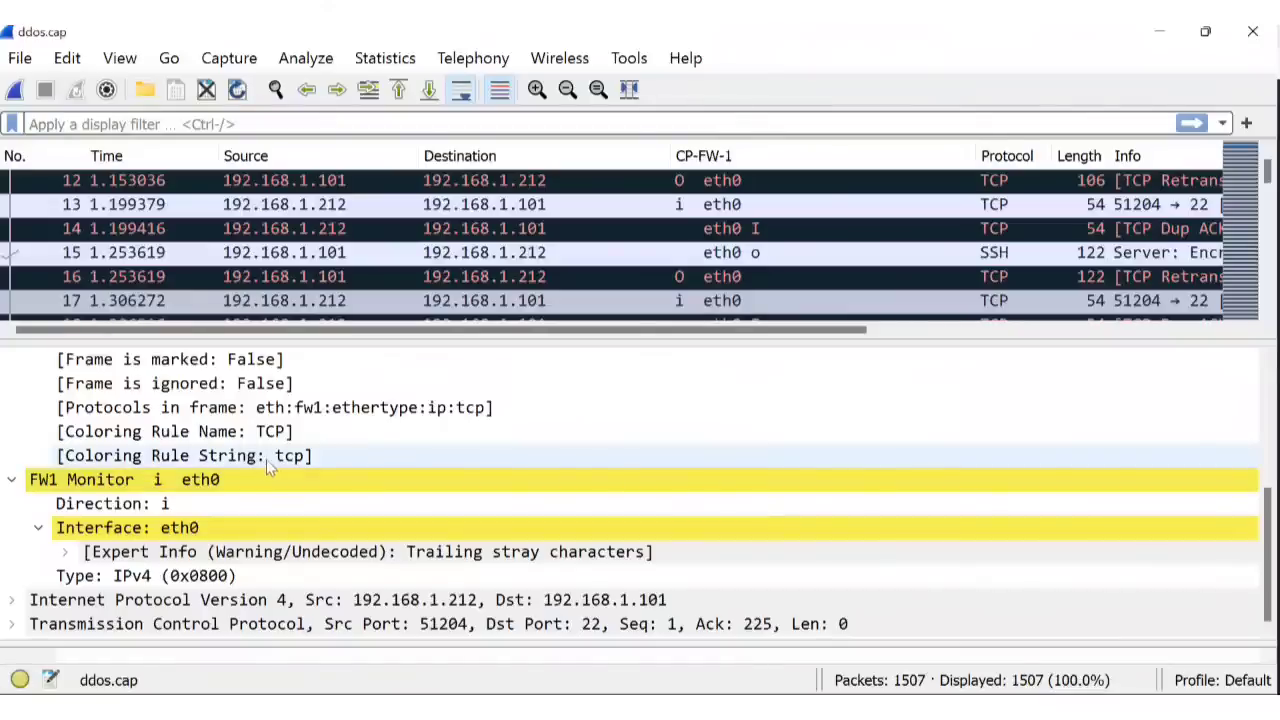
pyautogui.click(16, 600)
pyautogui.scroll(-5, 340, 510)
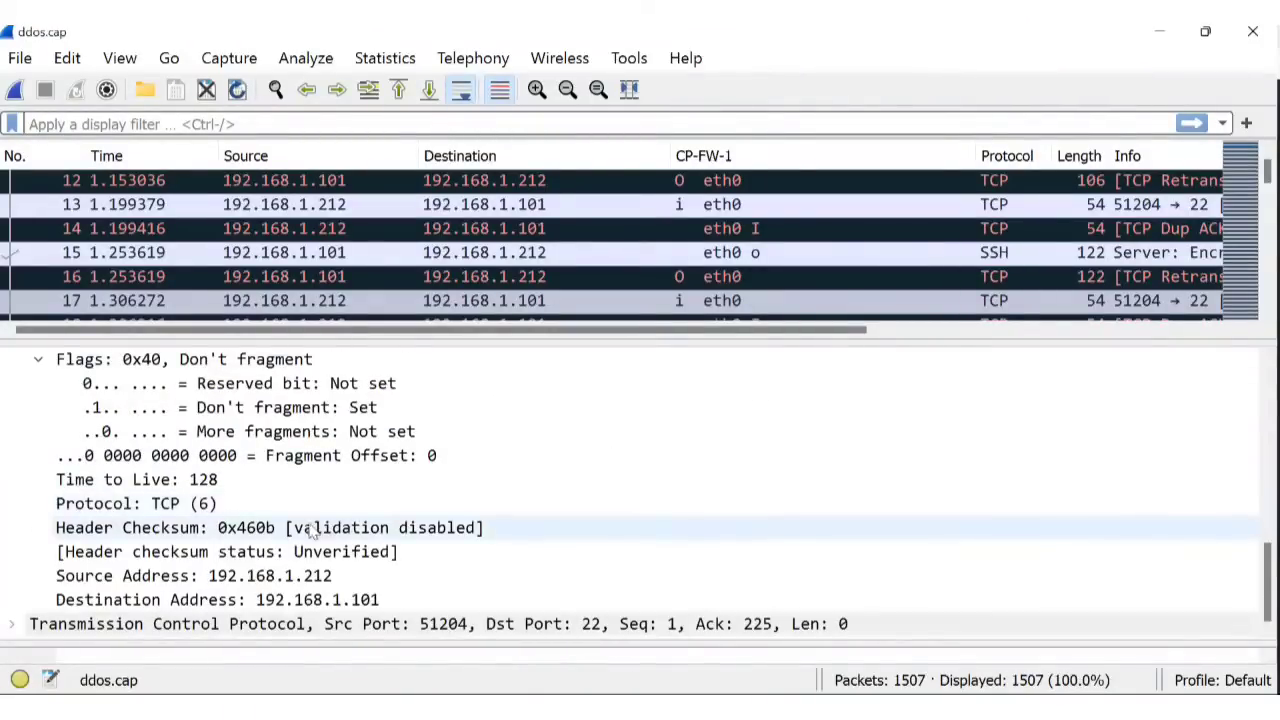
pyautogui.click(14, 626)
pyautogui.scroll(-7, 410, 507)
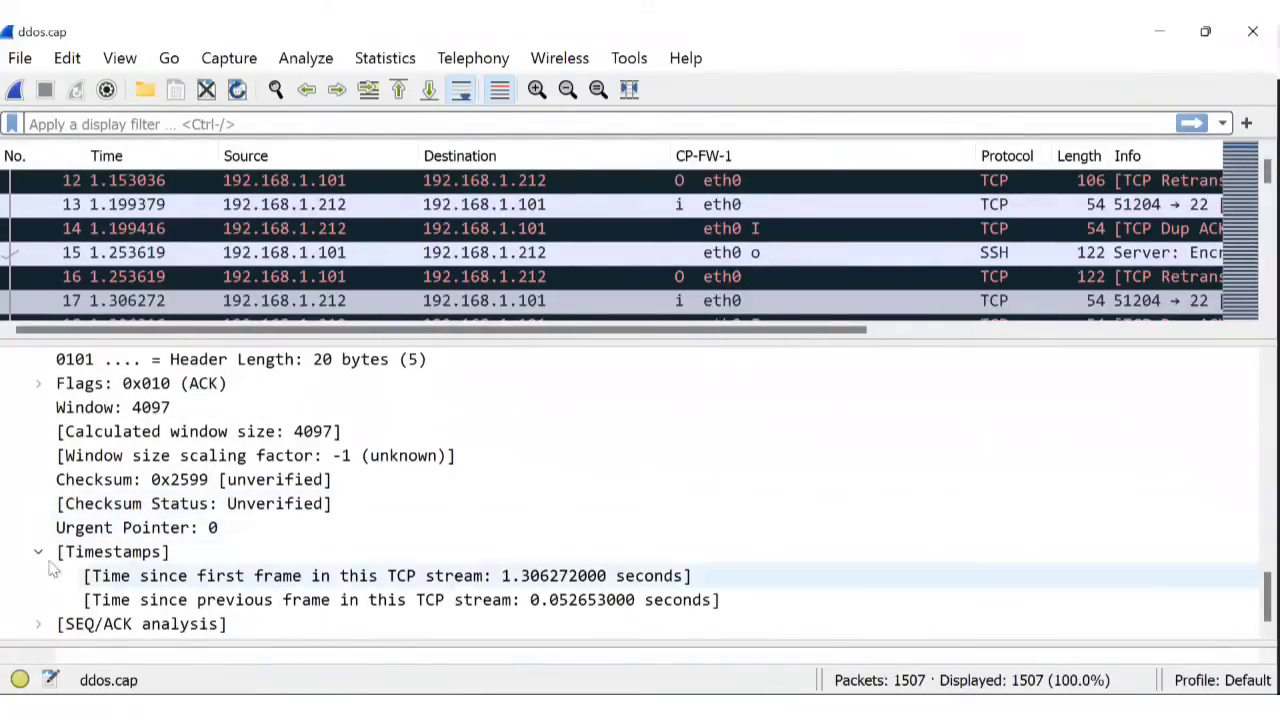
pyautogui.click(38, 626)
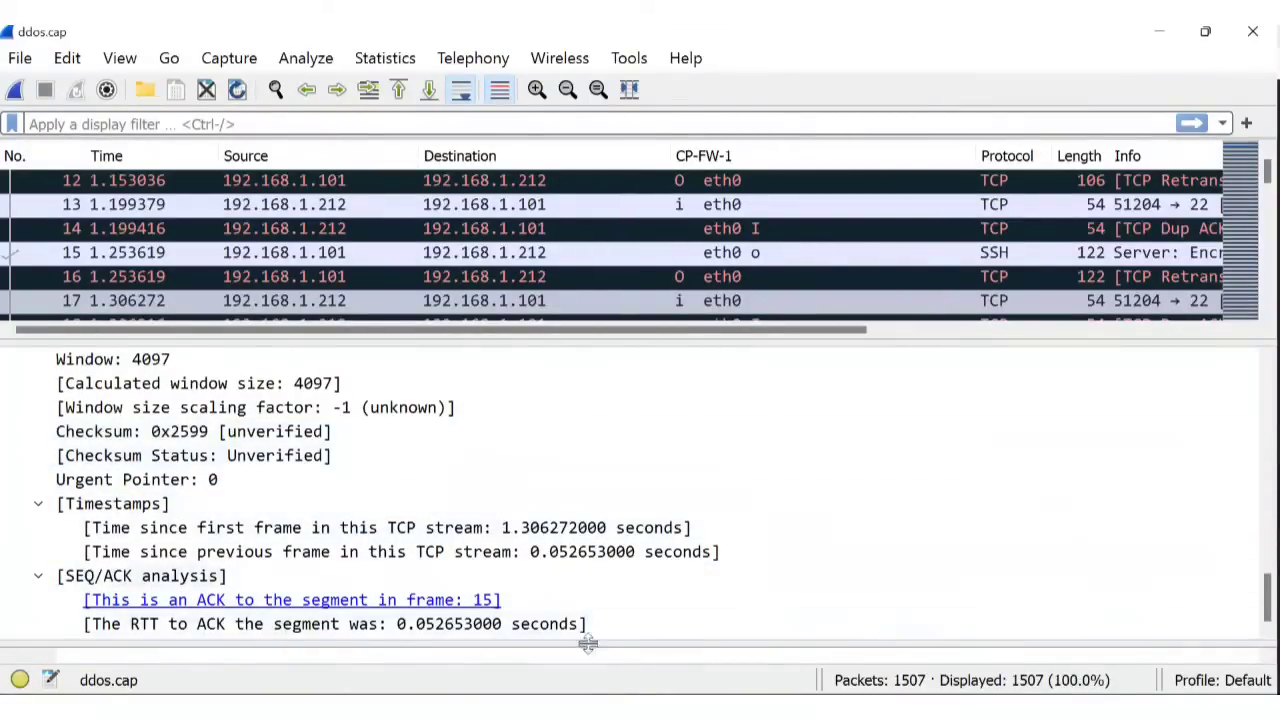
pyautogui.click(39, 577)
pyautogui.click(38, 552)
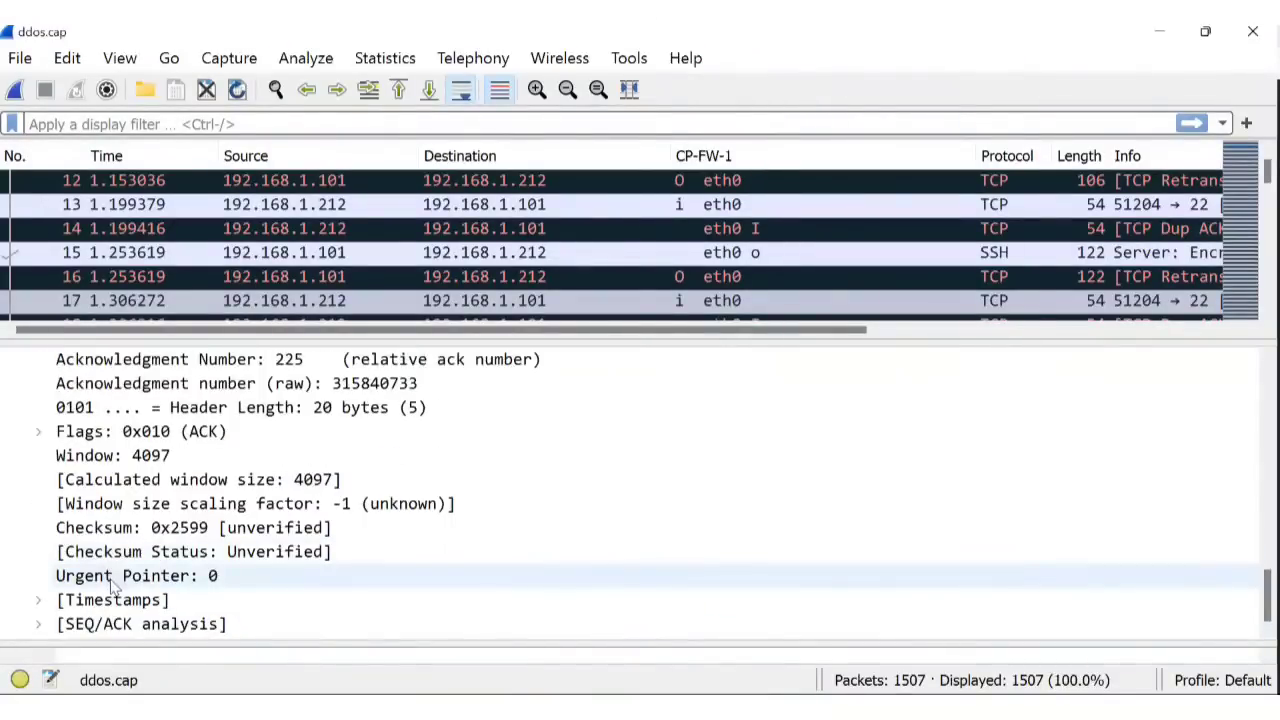
pyautogui.scroll(-11, 1049, 249)
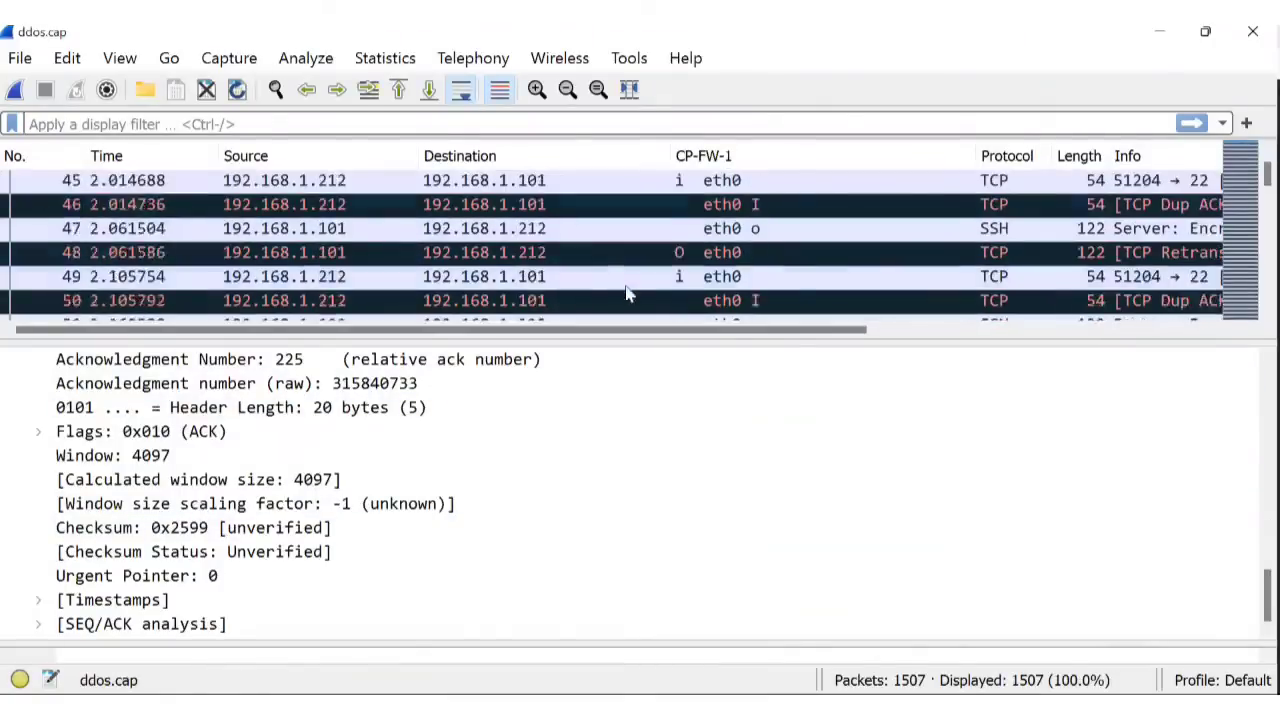
# Expand packet 70's TCP flags, Timestamps and SEQ/ACK analysis showing Duplicate ACK #1 of frame 69.
pyautogui.scroll(-6, 630, 294)
pyautogui.scroll(-1, 775, 290)
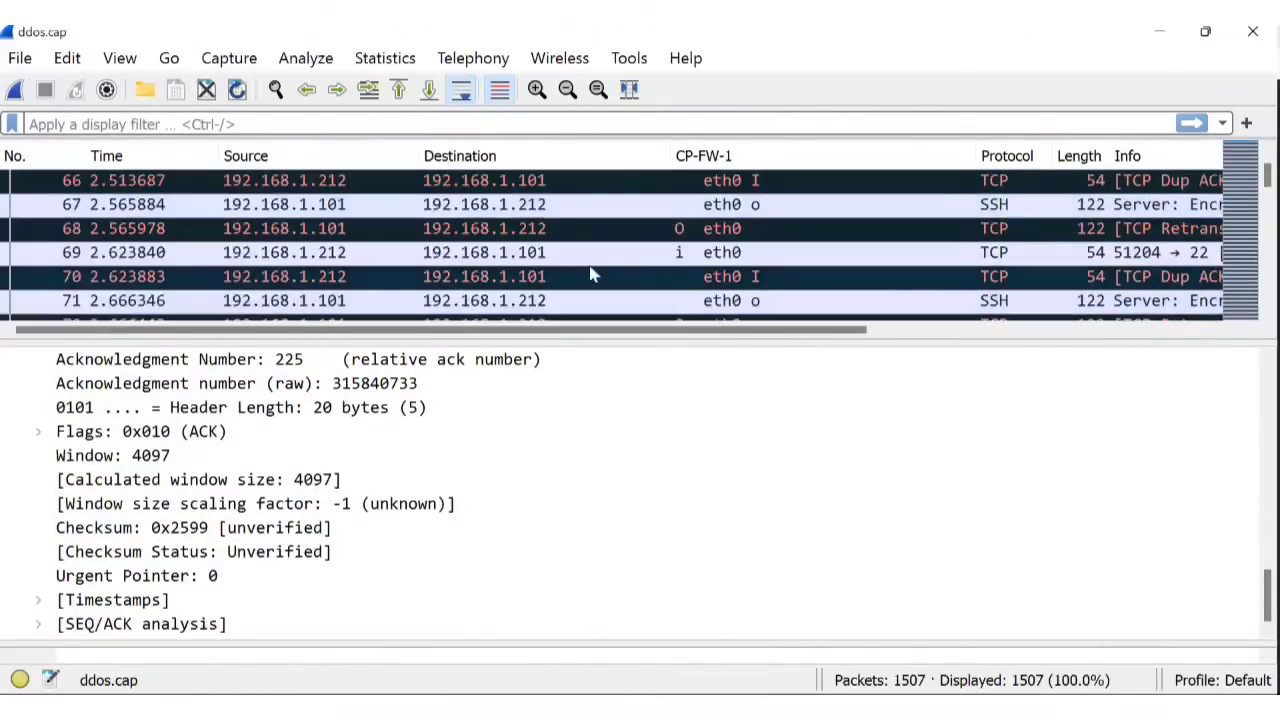
pyautogui.click(578, 277)
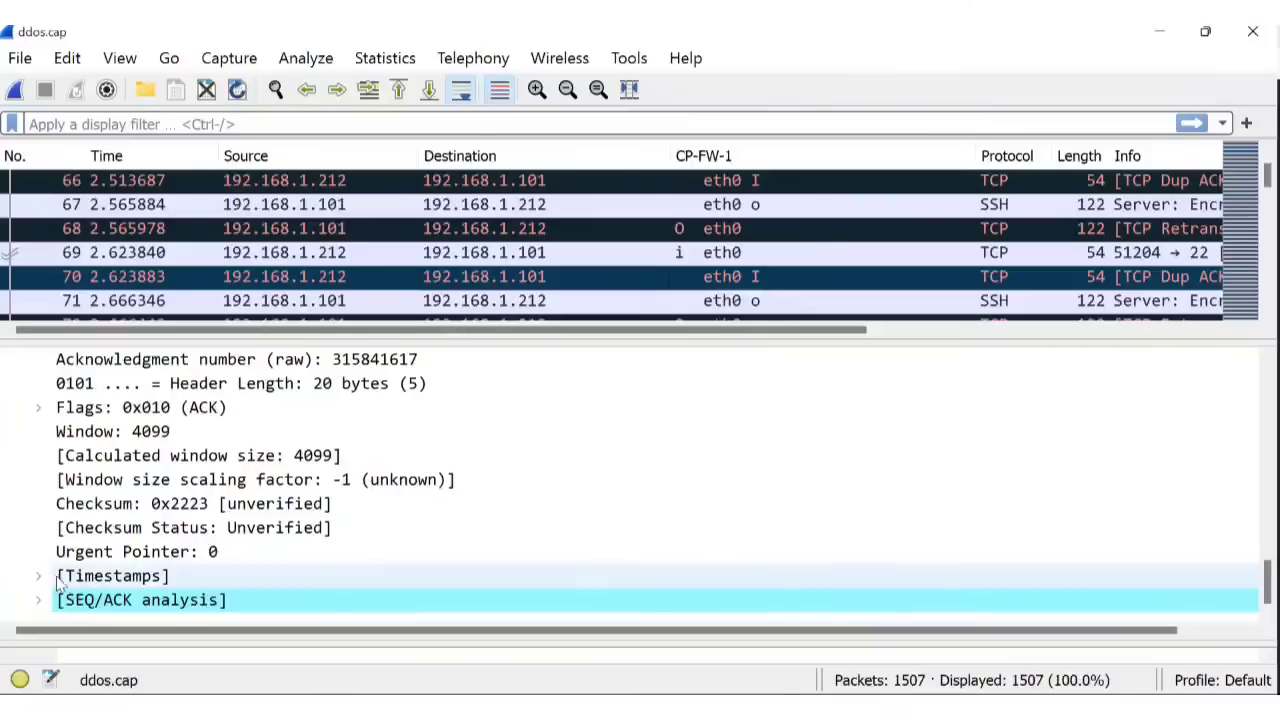
pyautogui.click(30, 408)
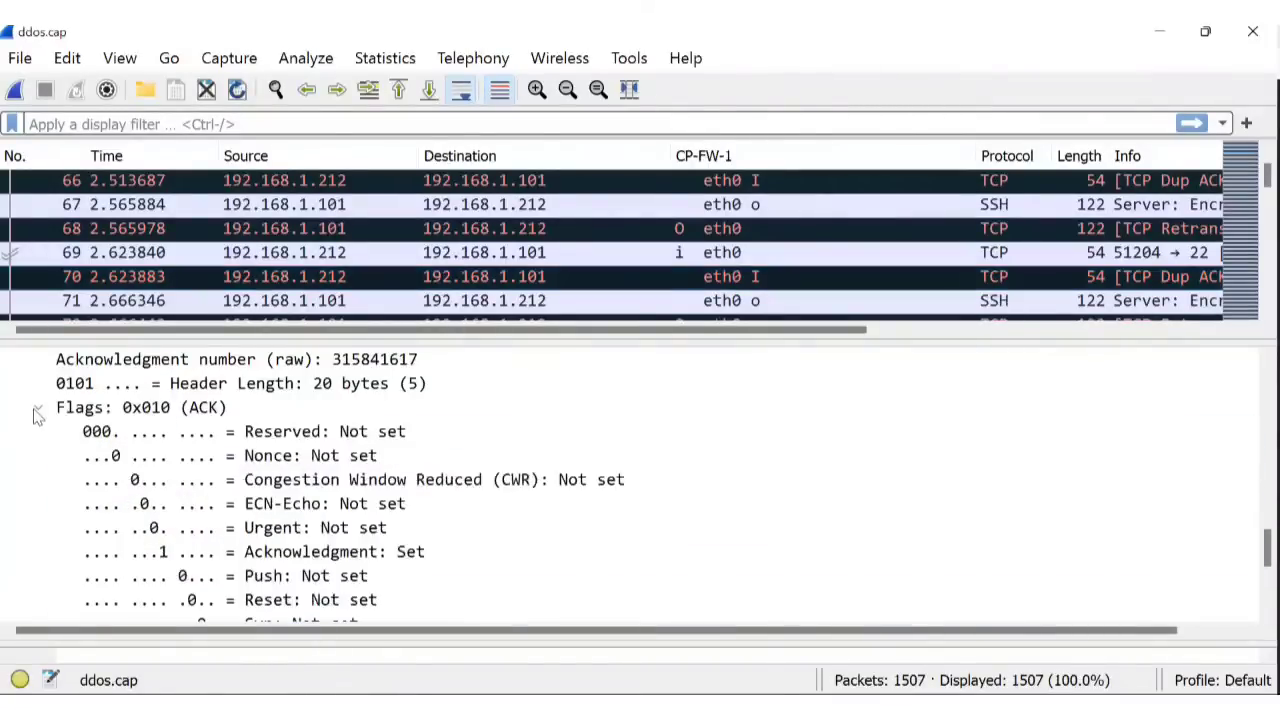
pyautogui.scroll(-4, 200, 470)
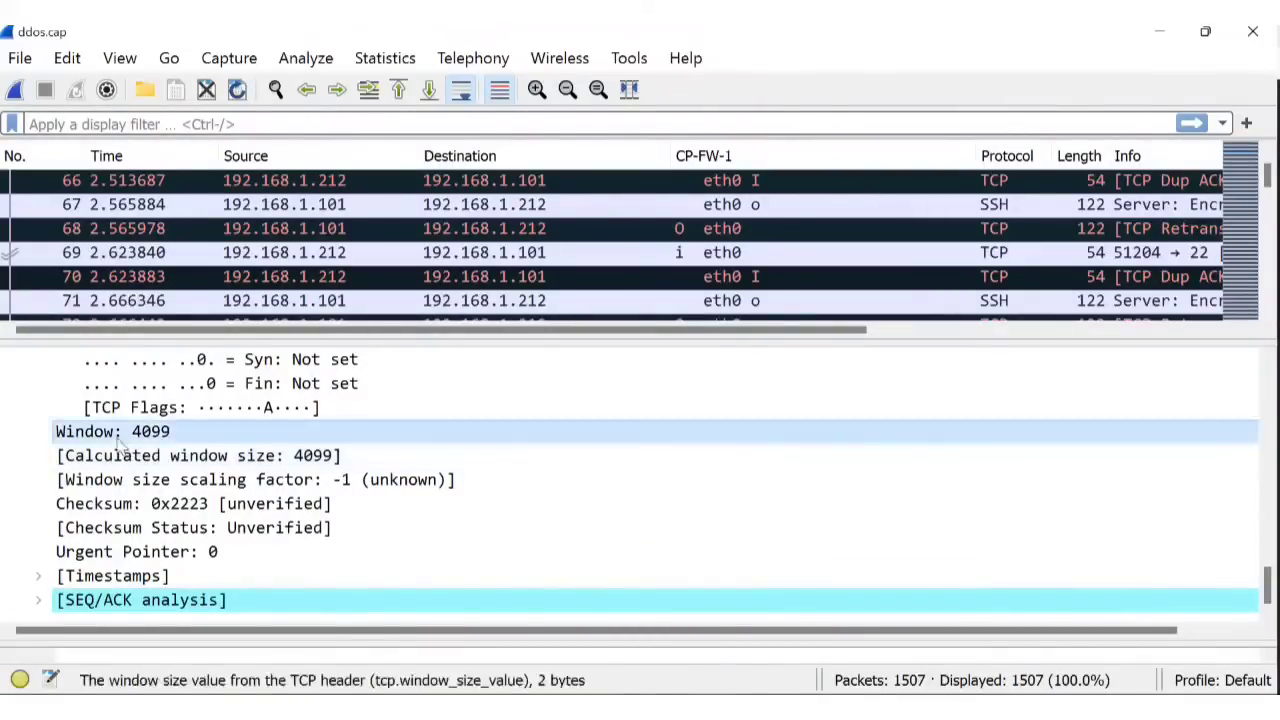
pyautogui.click(39, 578)
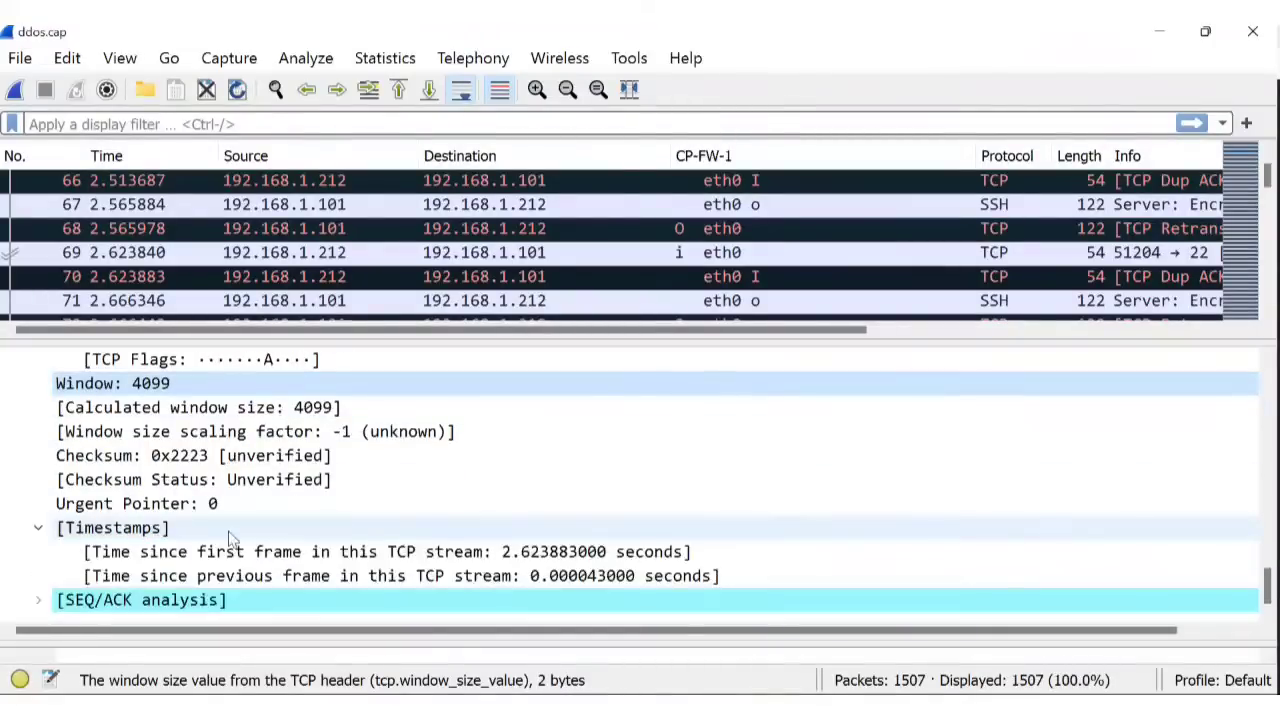
pyautogui.click(38, 600)
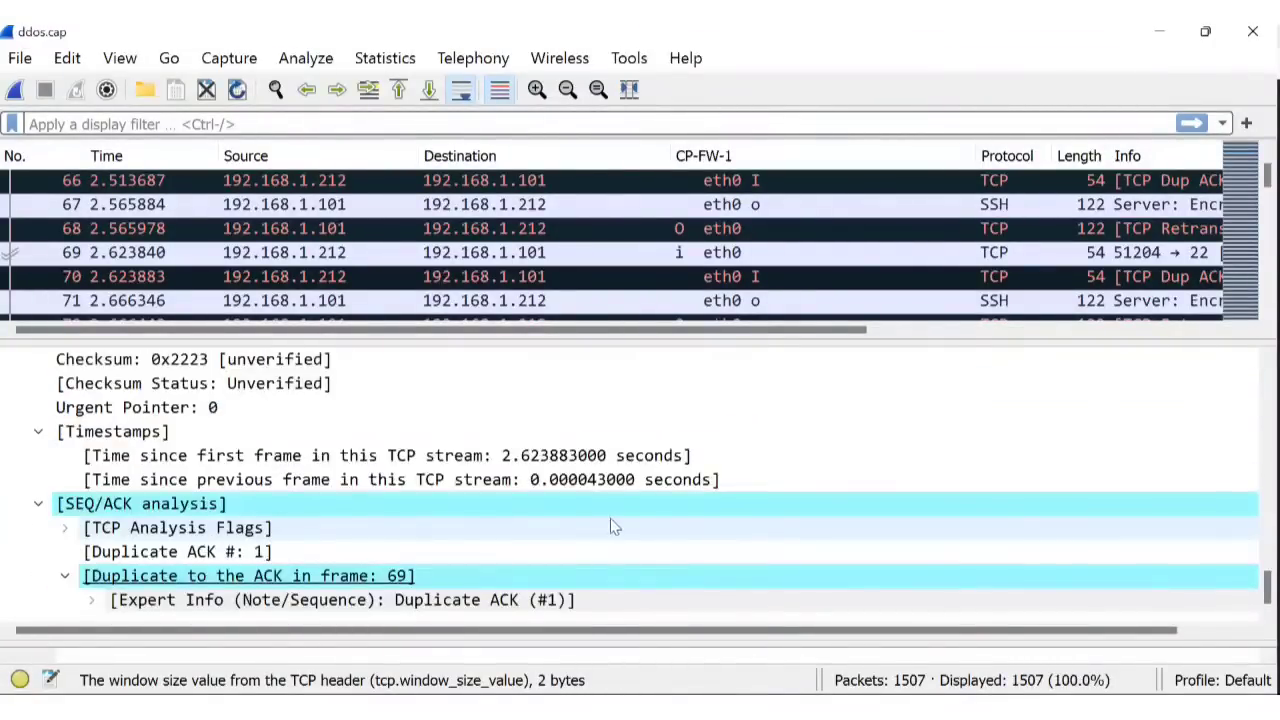
pyautogui.click(91, 601)
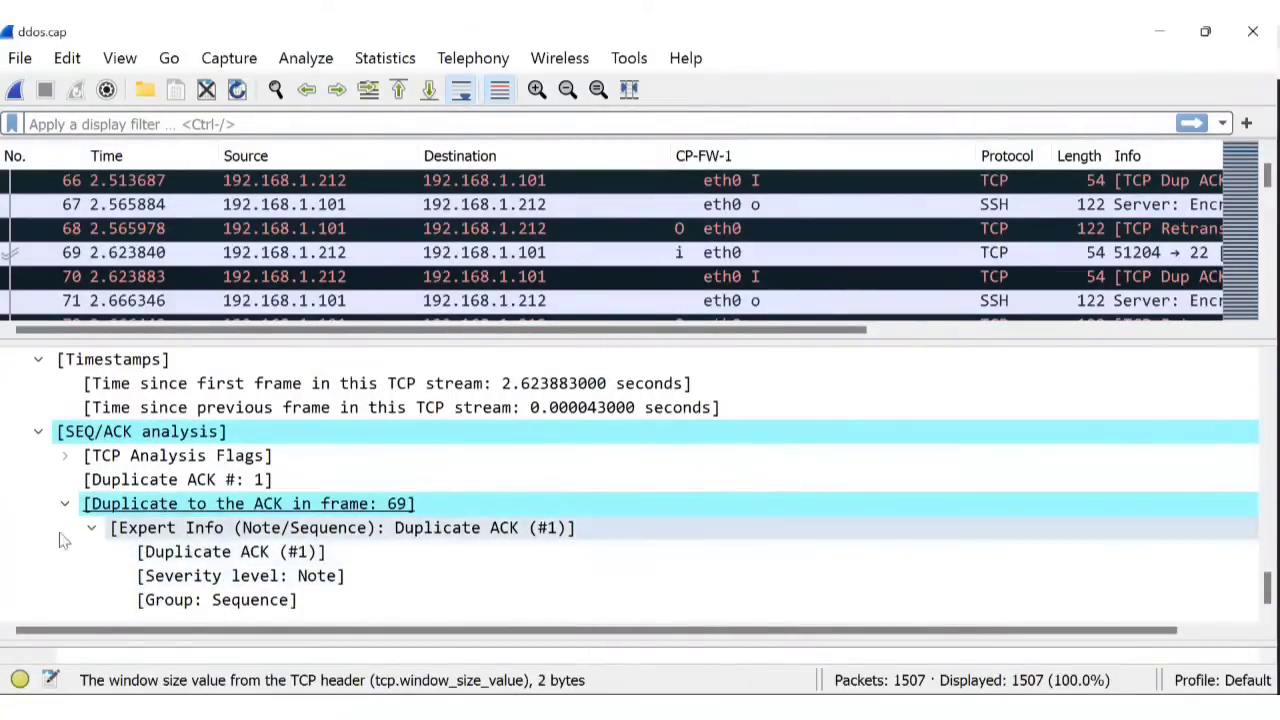
pyautogui.click(91, 528)
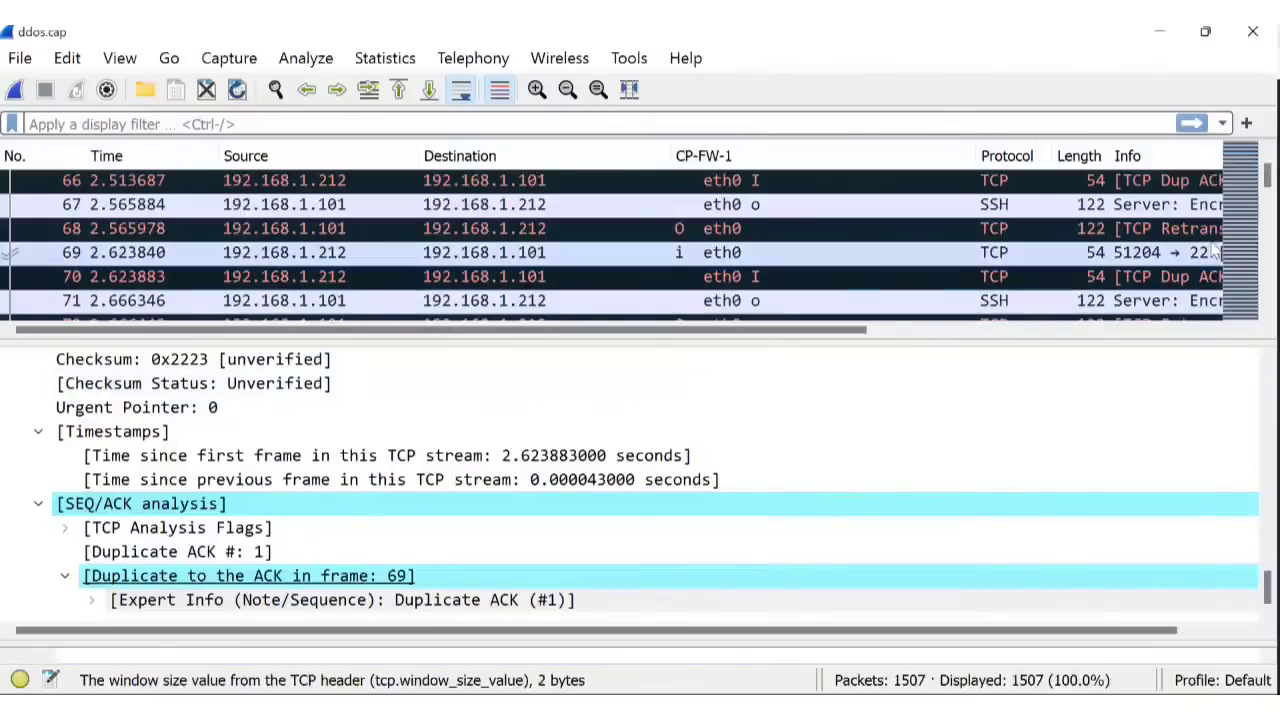
pyautogui.scroll(-4, 1088, 282)
pyautogui.scroll(-15, 1088, 282)
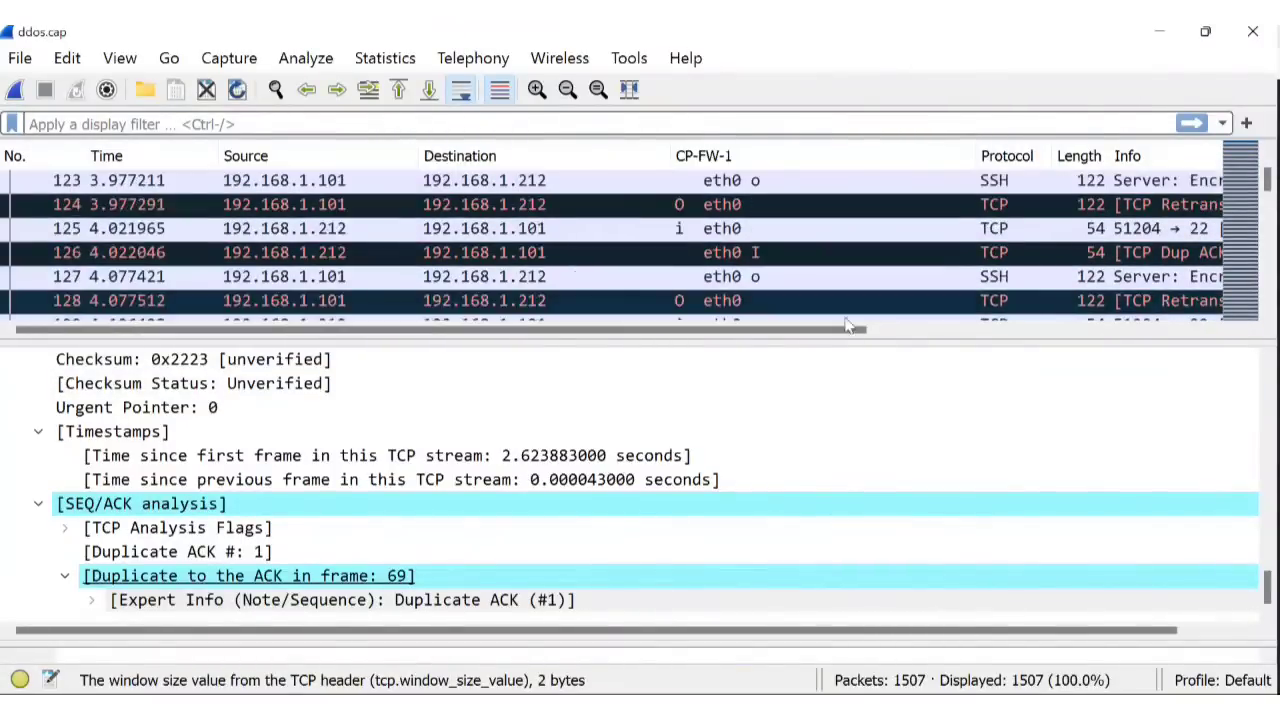
# Check packets 127, 139 and 145, folding away SEQ/ACK analysis and Timestamps.
pyautogui.click(525, 284)
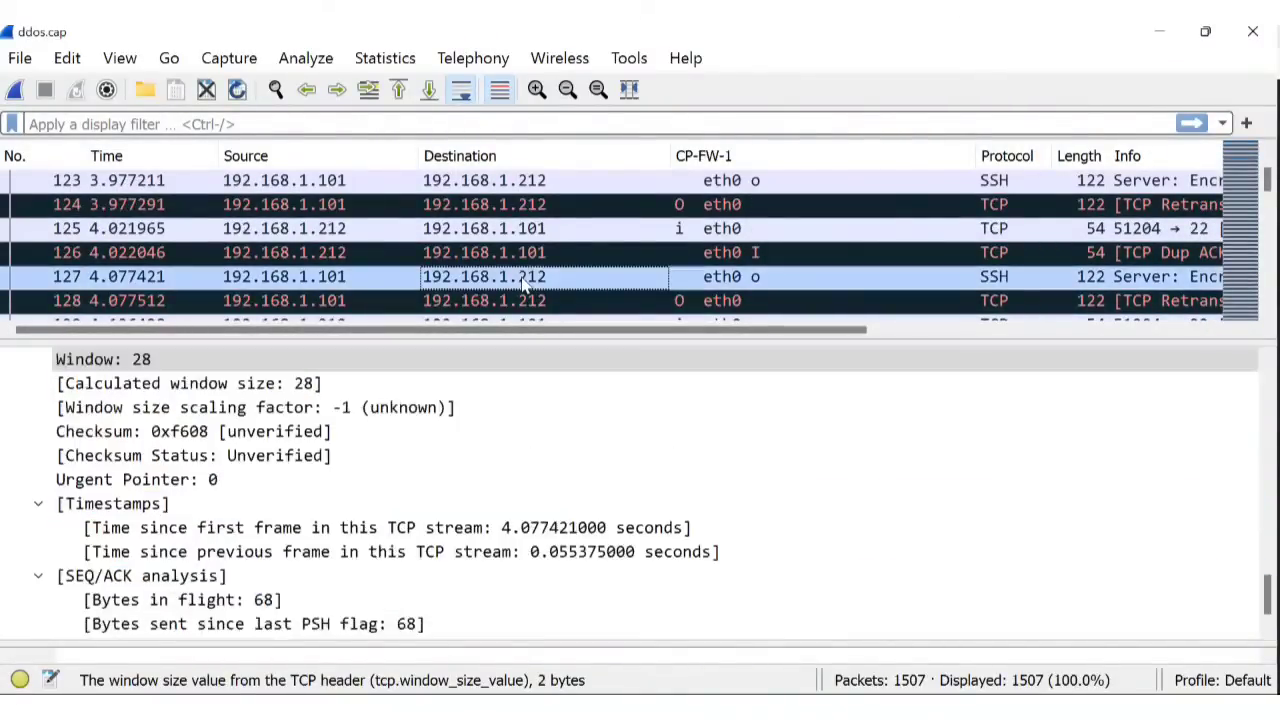
pyautogui.scroll(-4, 528, 284)
pyautogui.click(527, 284)
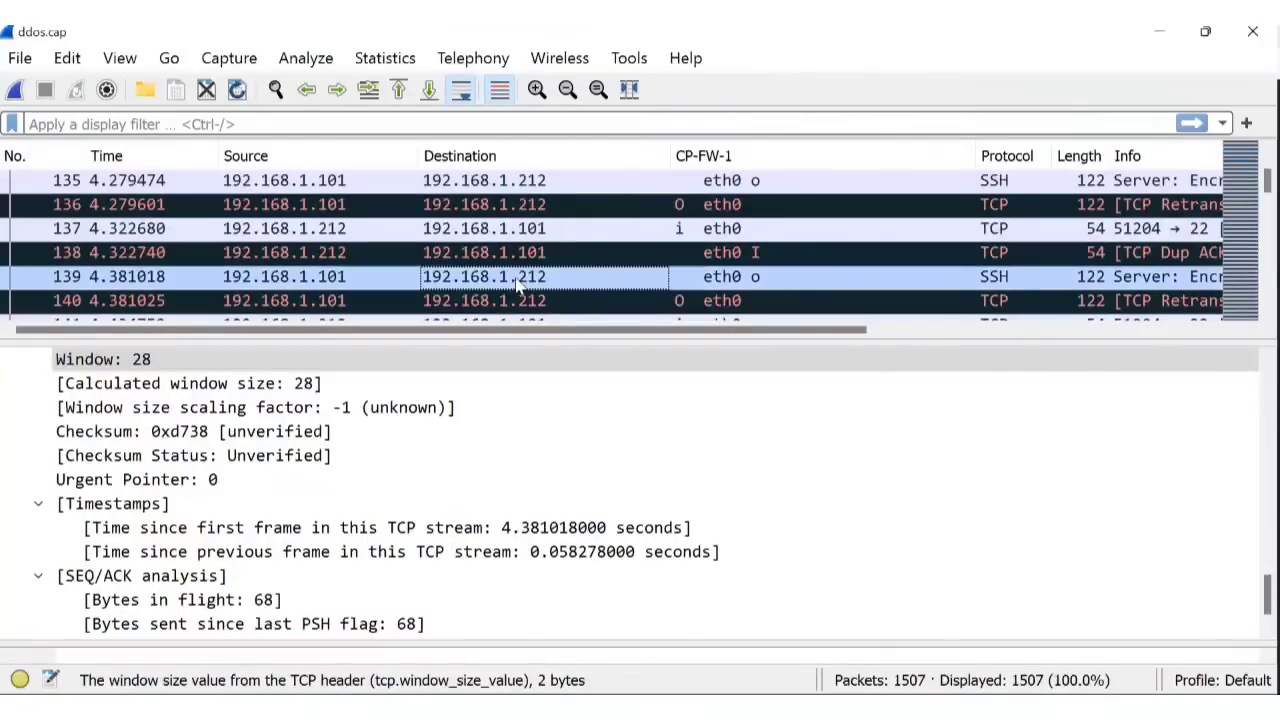
pyautogui.scroll(-2, 515, 283)
pyautogui.click(510, 282)
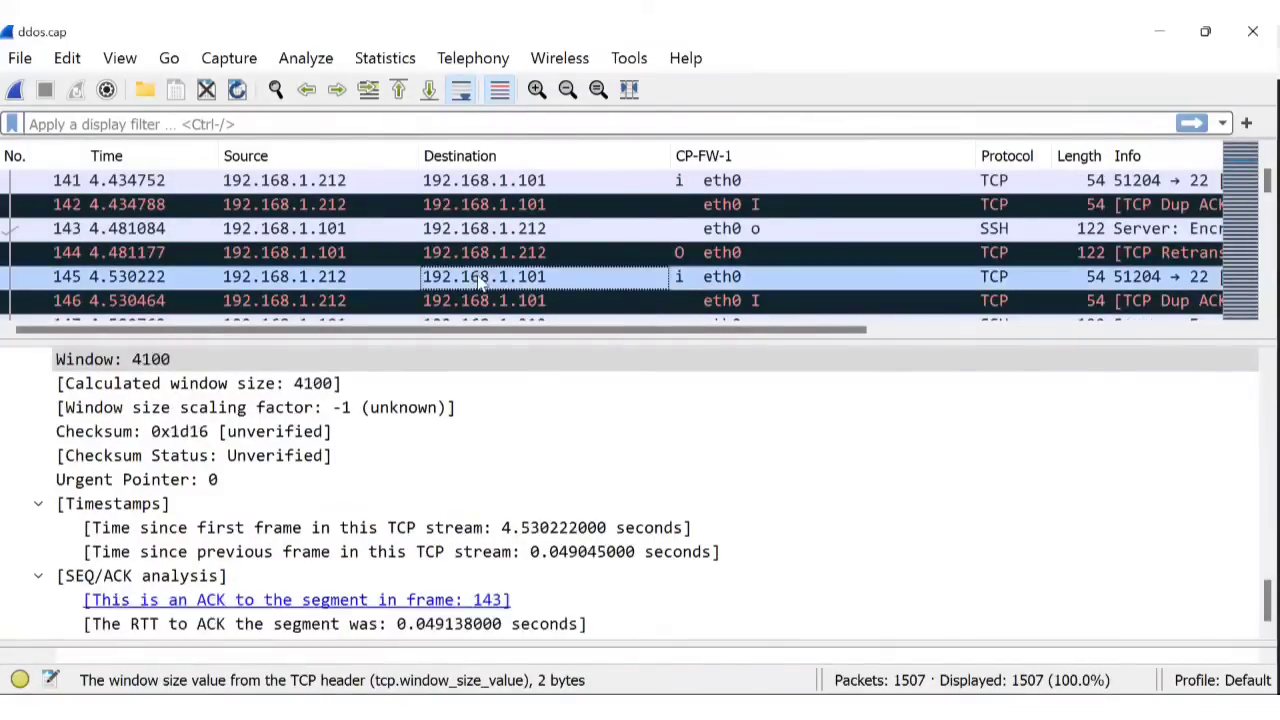
pyautogui.click(38, 577)
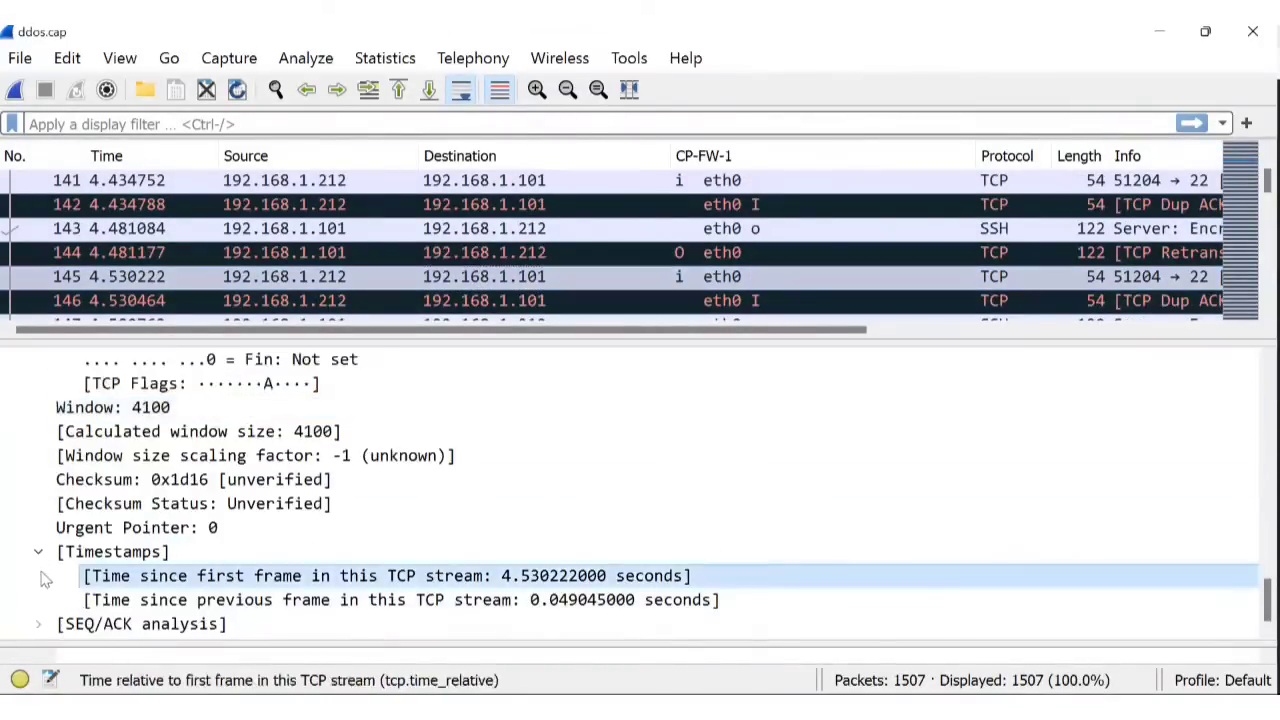
pyautogui.click(38, 544)
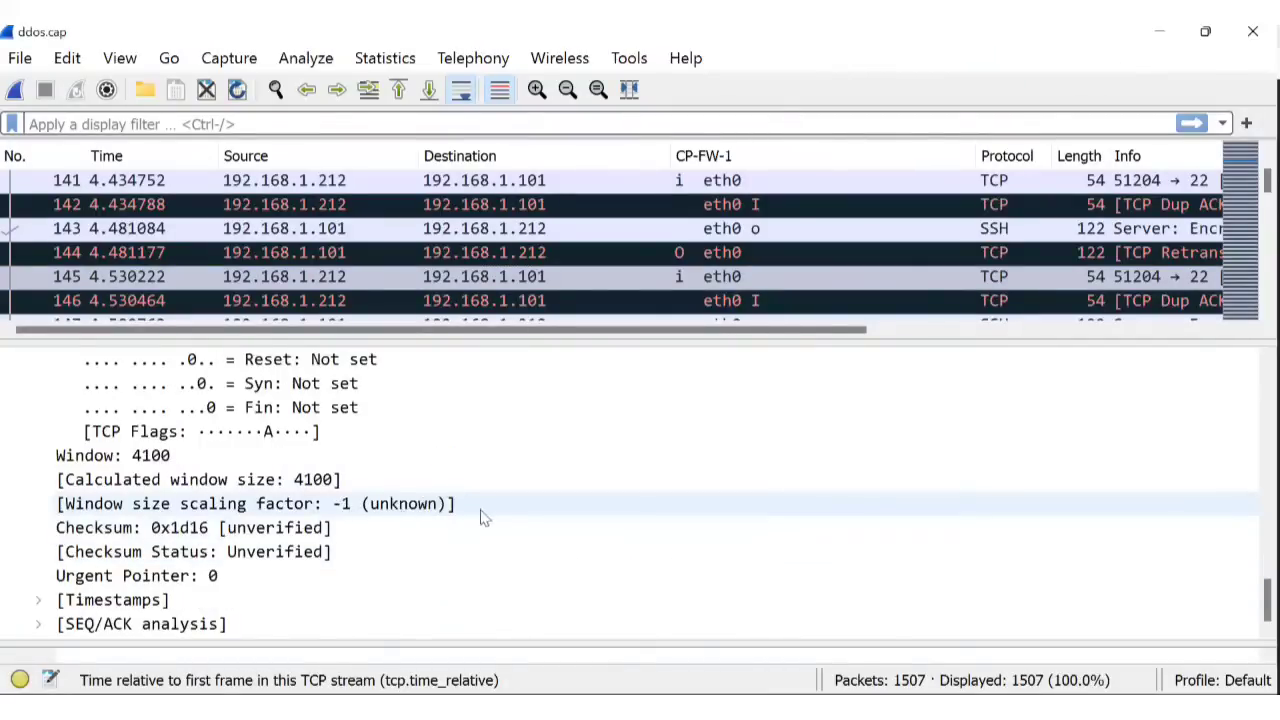
# Scroll the packet list to the 1042-byte ICMP Echo pings starting at packet 549.
pyautogui.scroll(20, 1171, 249)
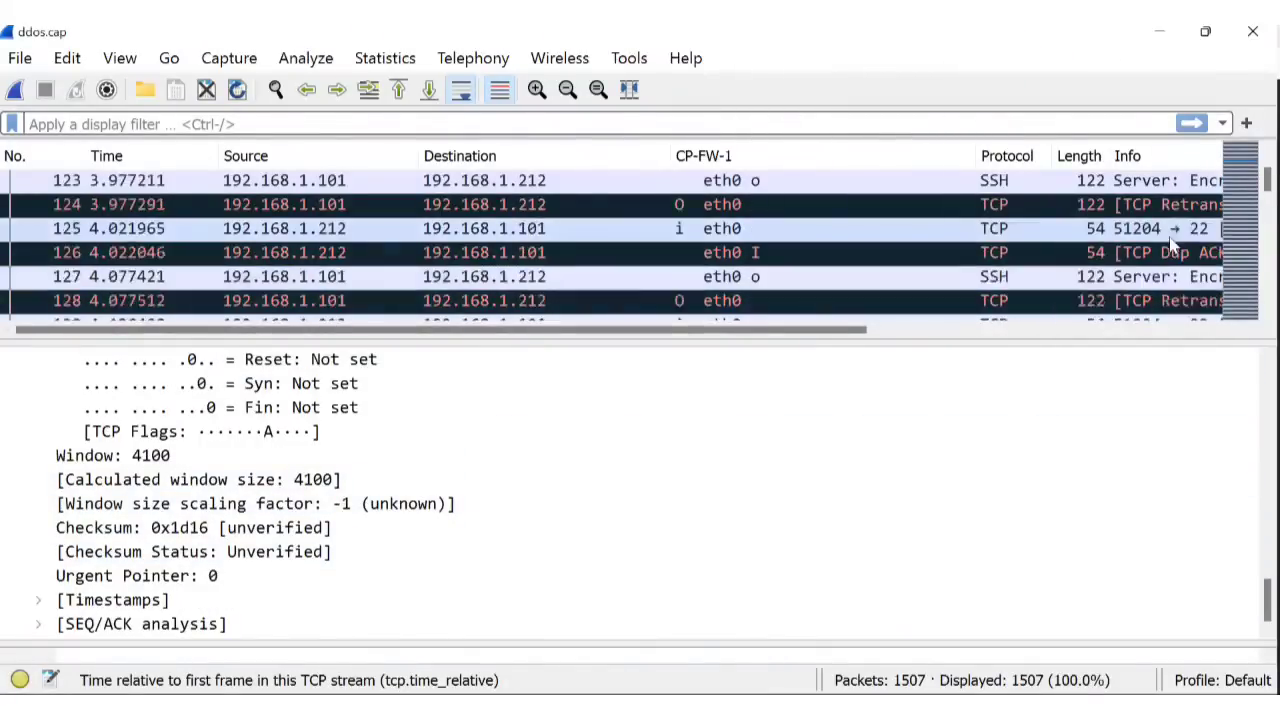
pyautogui.scroll(8, 1213, 225)
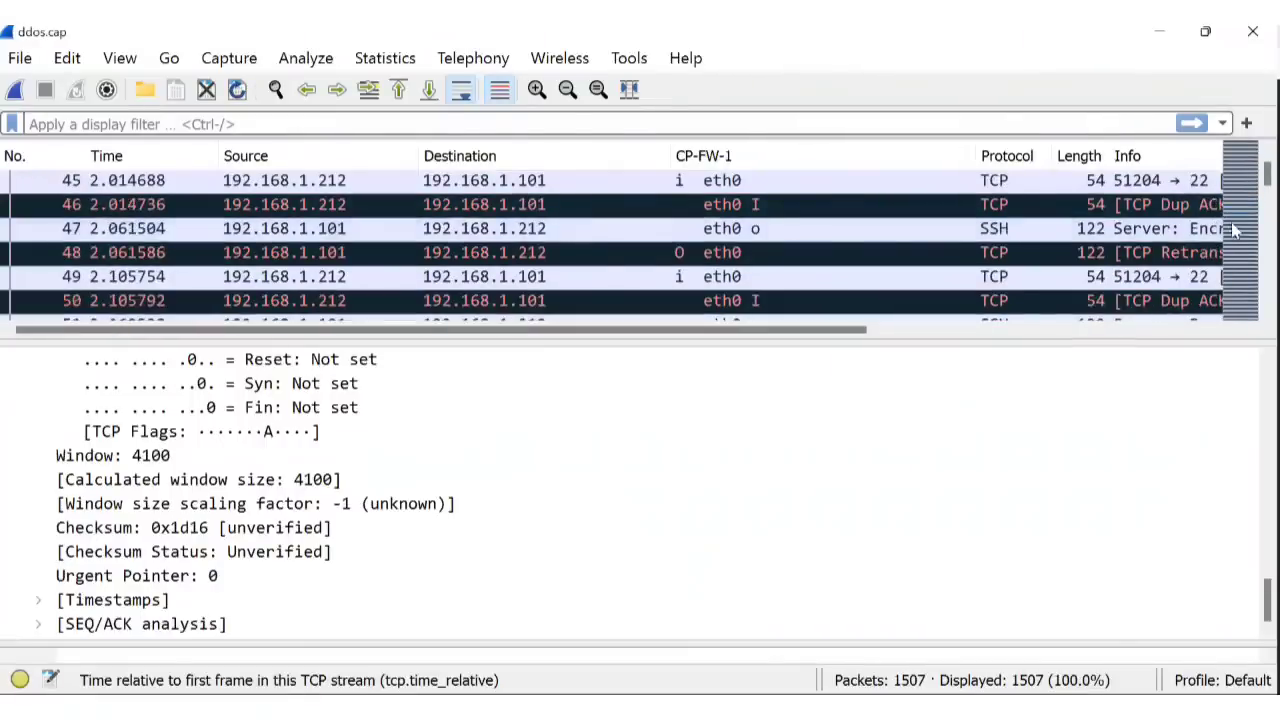
pyautogui.scroll(-16, 1210, 210)
pyautogui.scroll(-20, 1212, 208)
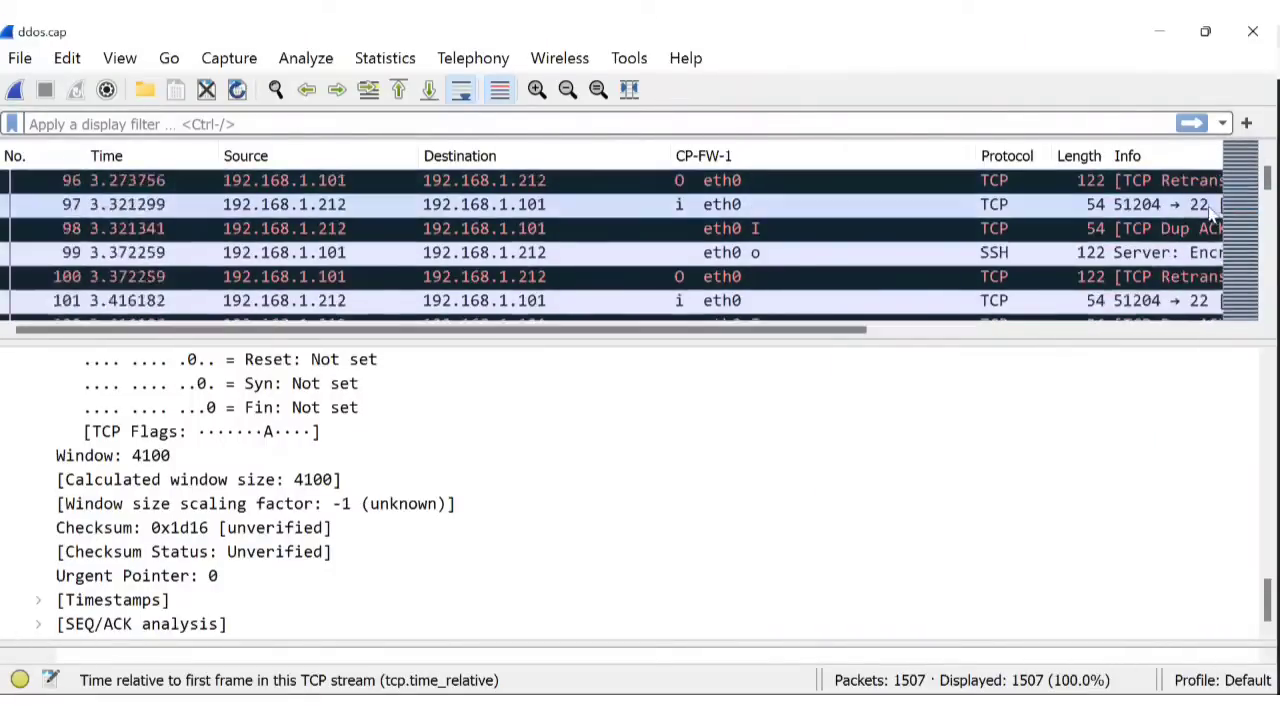
pyautogui.scroll(-20, 1212, 212)
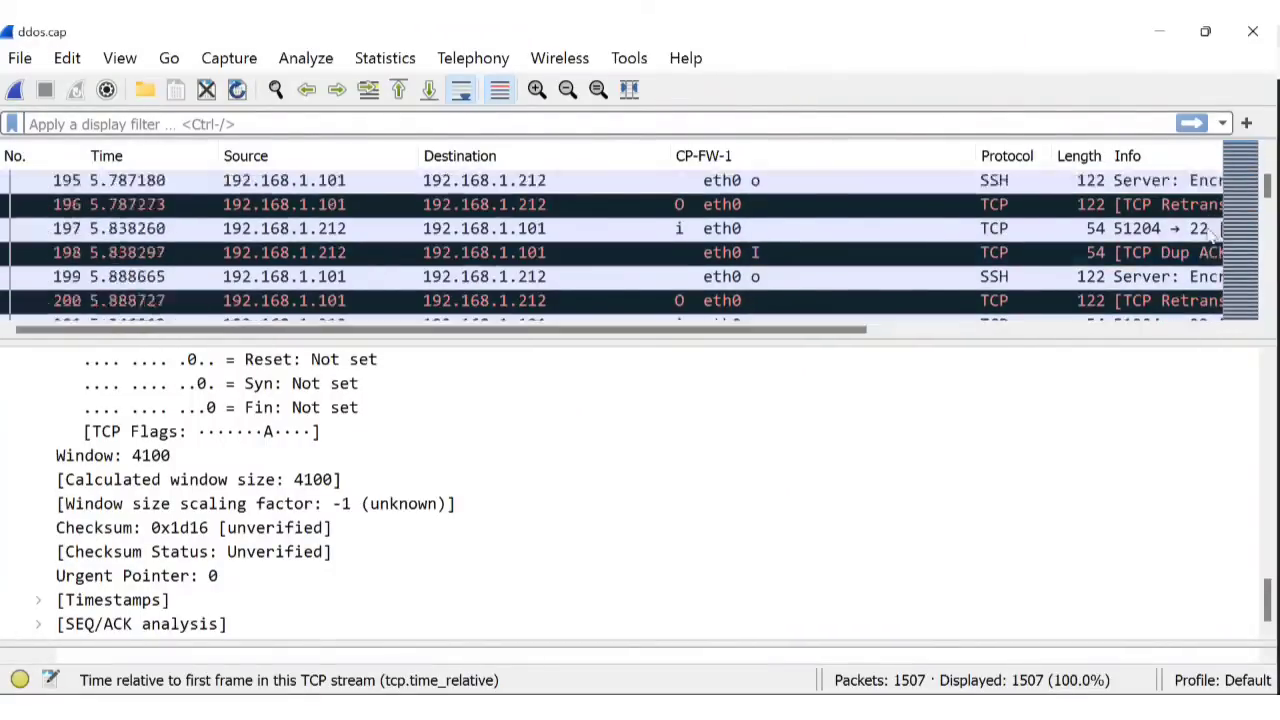
pyautogui.scroll(-20, 1220, 255)
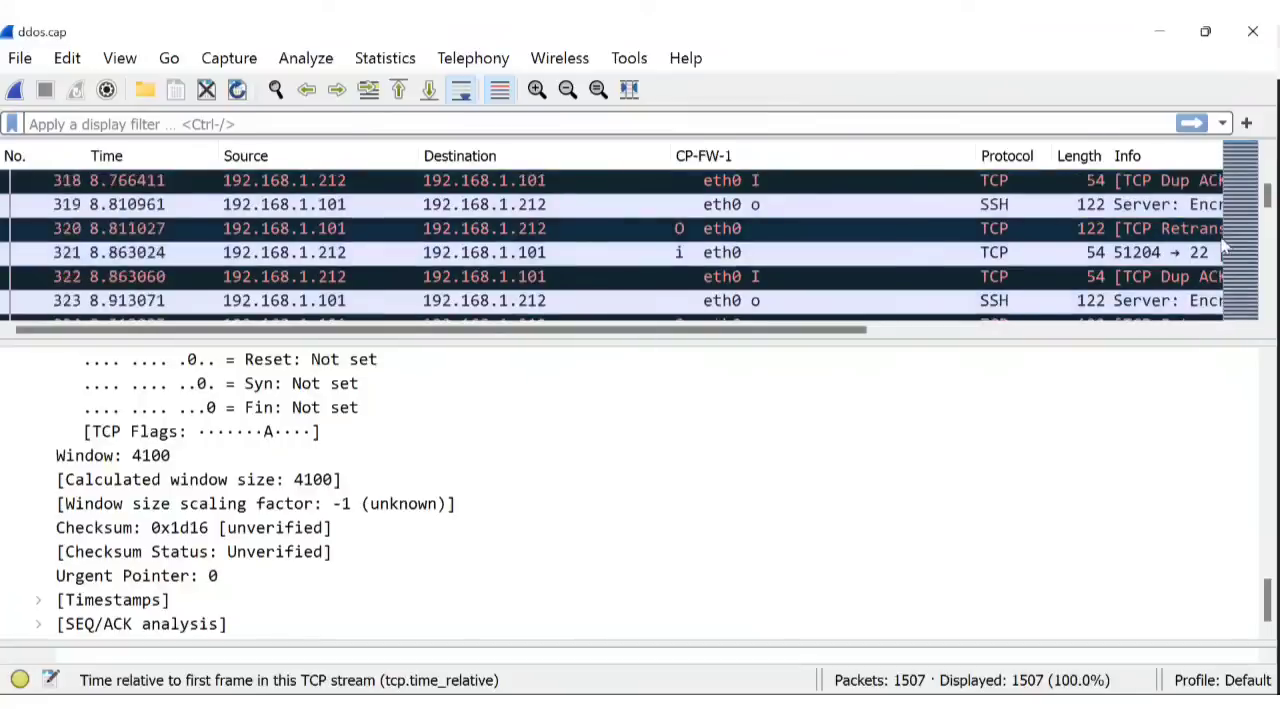
pyautogui.scroll(-11, 1220, 250)
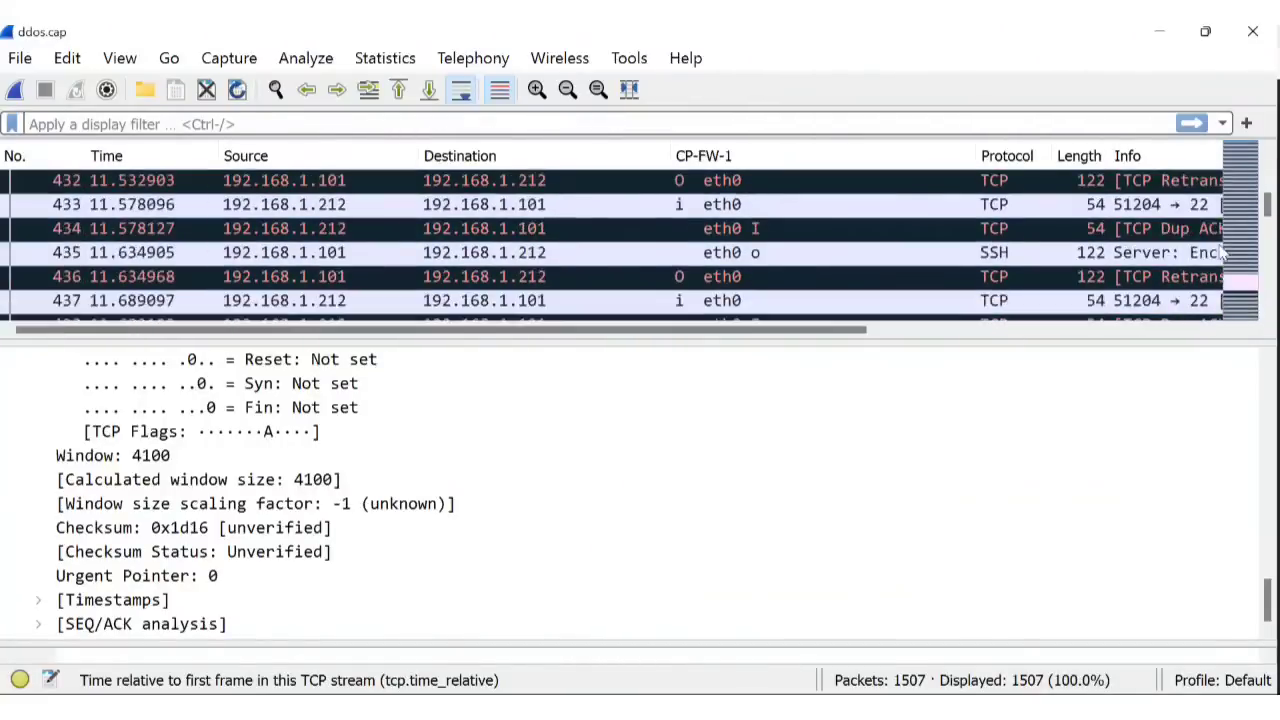
pyautogui.moveTo(1268, 205); pyautogui.dragTo(1268, 217)
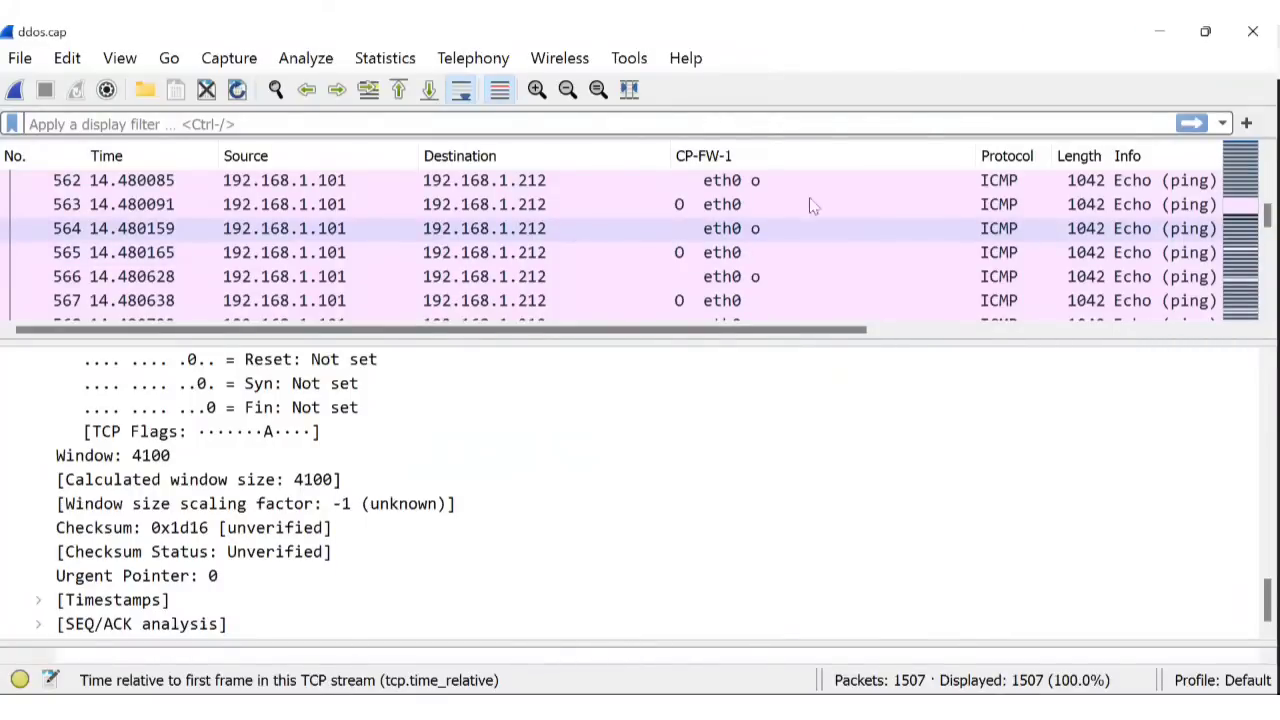
pyautogui.scroll(6, 621, 240)
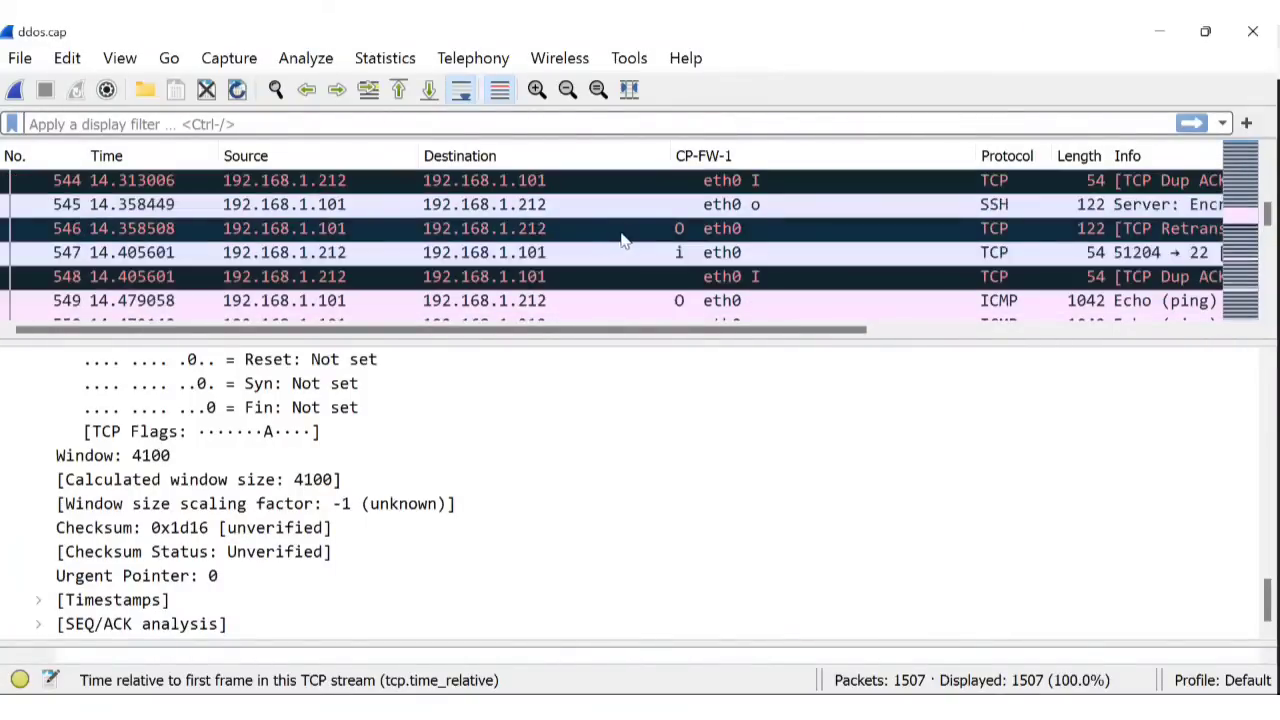
pyautogui.scroll(-2, 621, 240)
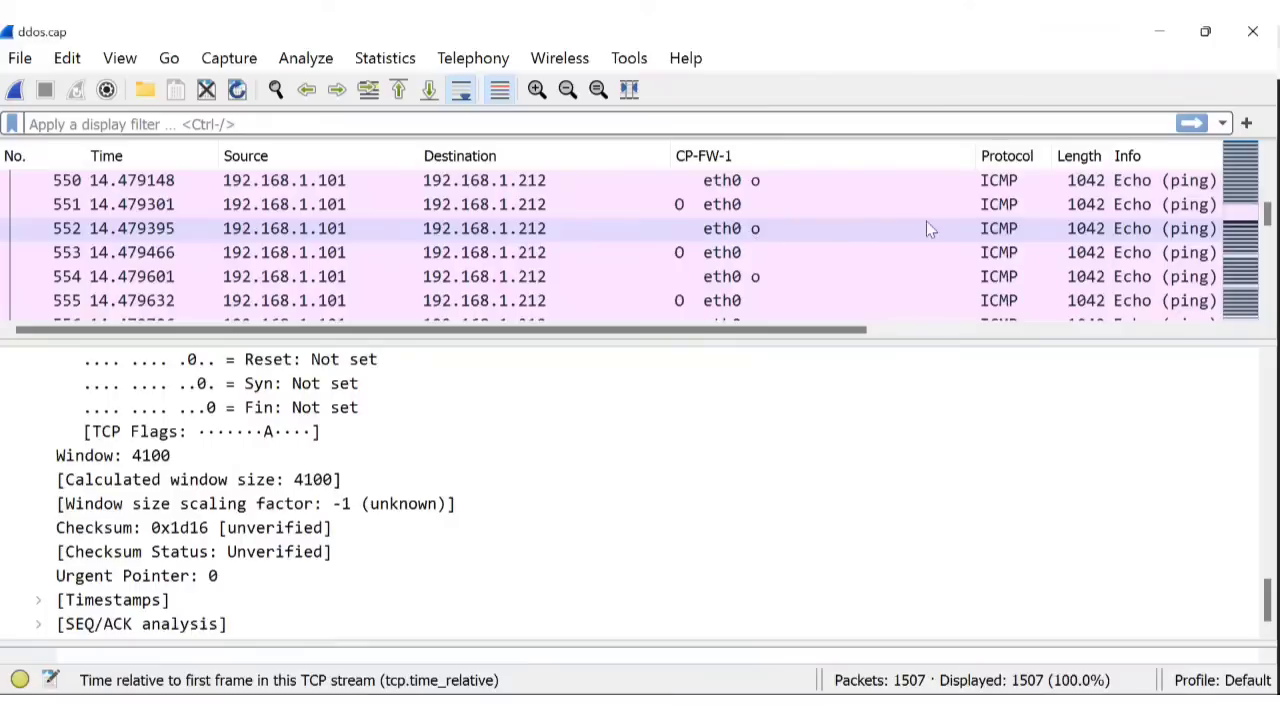
# Minimize WinMTR so the ddos.cap list of 1042-byte ICMP pings from packet 549 shows.
pyautogui.click(890, 708)
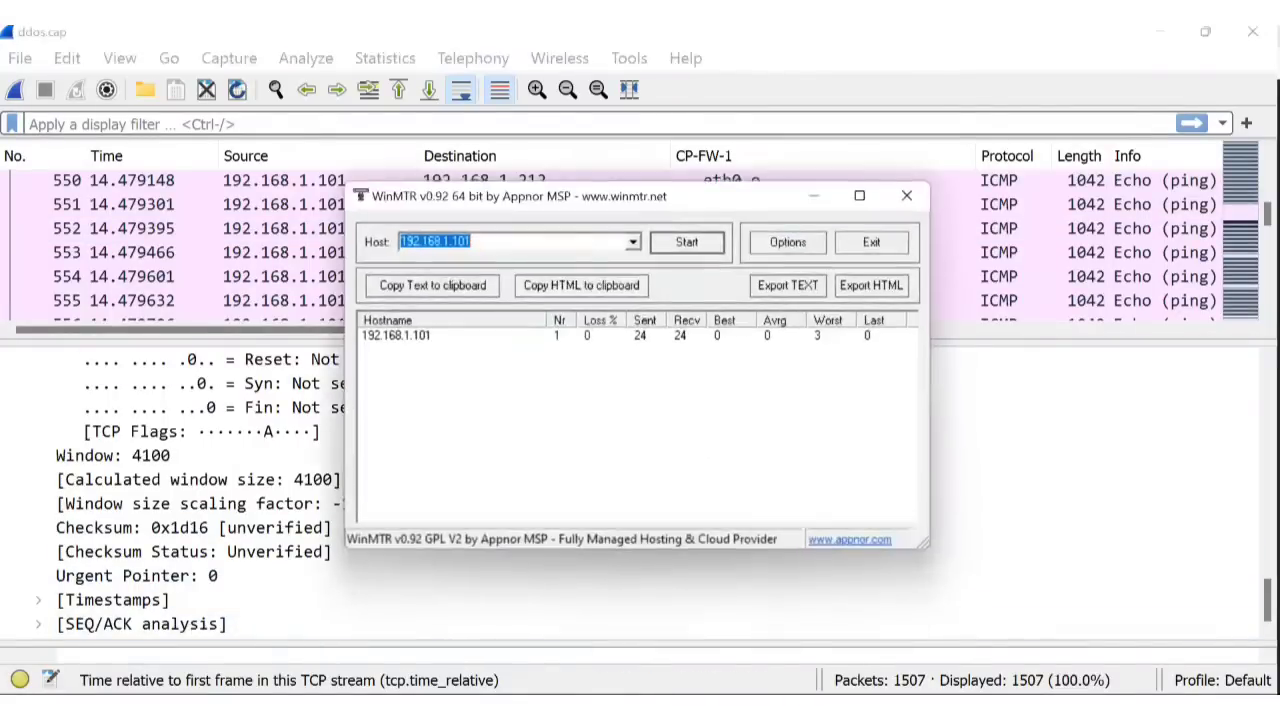
pyautogui.click(813, 196)
pyautogui.scroll(1, 900, 260)
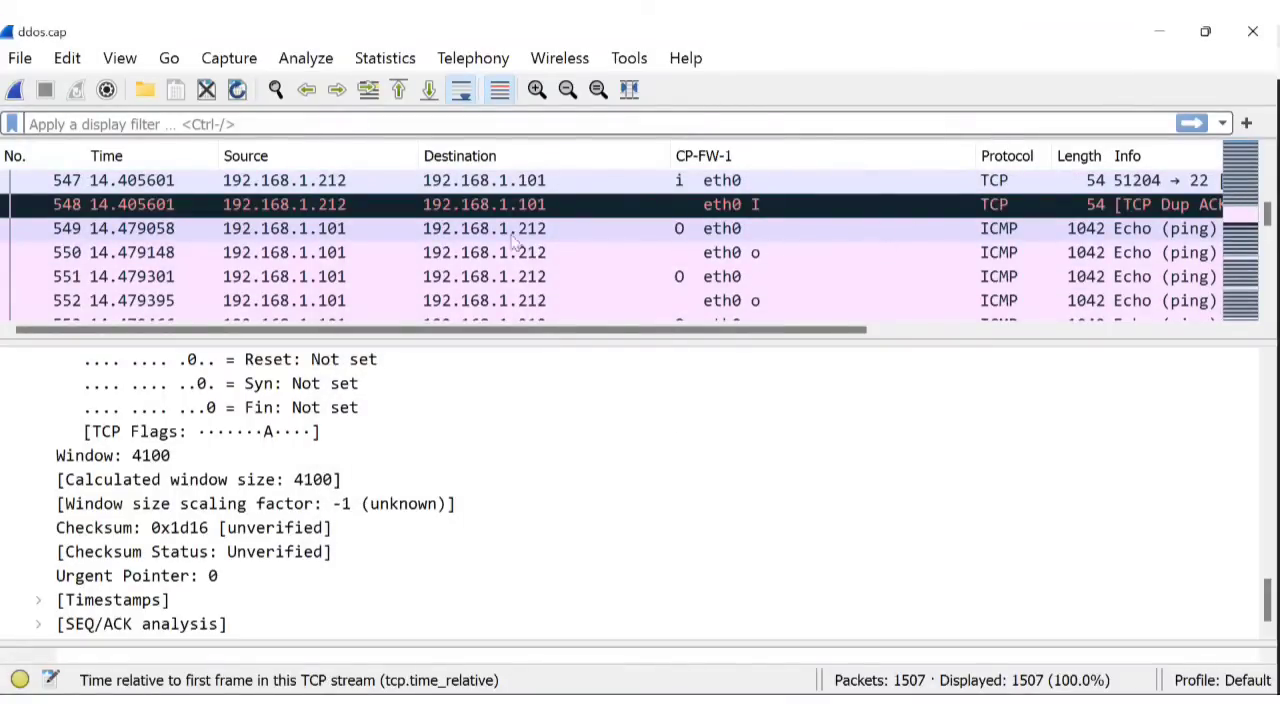
pyautogui.scroll(1, 786, 249)
pyautogui.scroll(-1, 821, 245)
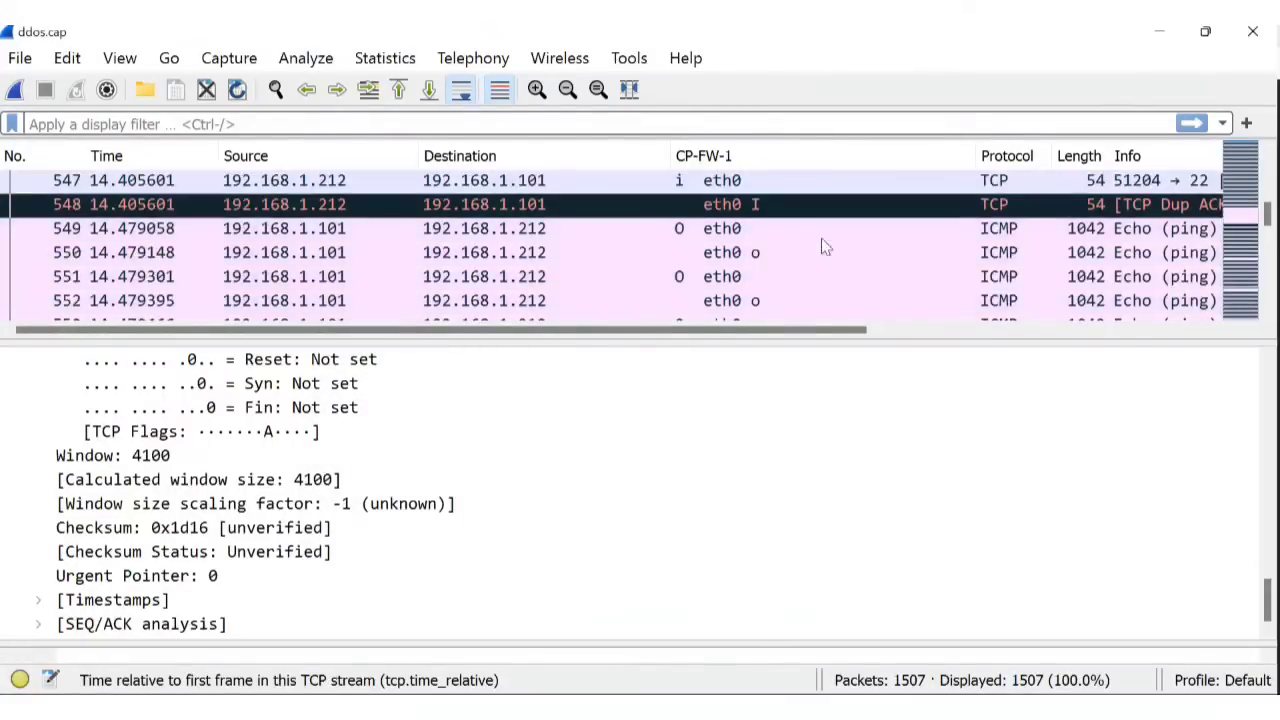
# Select ICMP echo reply packet 549, fold its Data (1000 bytes) section, and scroll toward Frame.
pyautogui.click(370, 232)
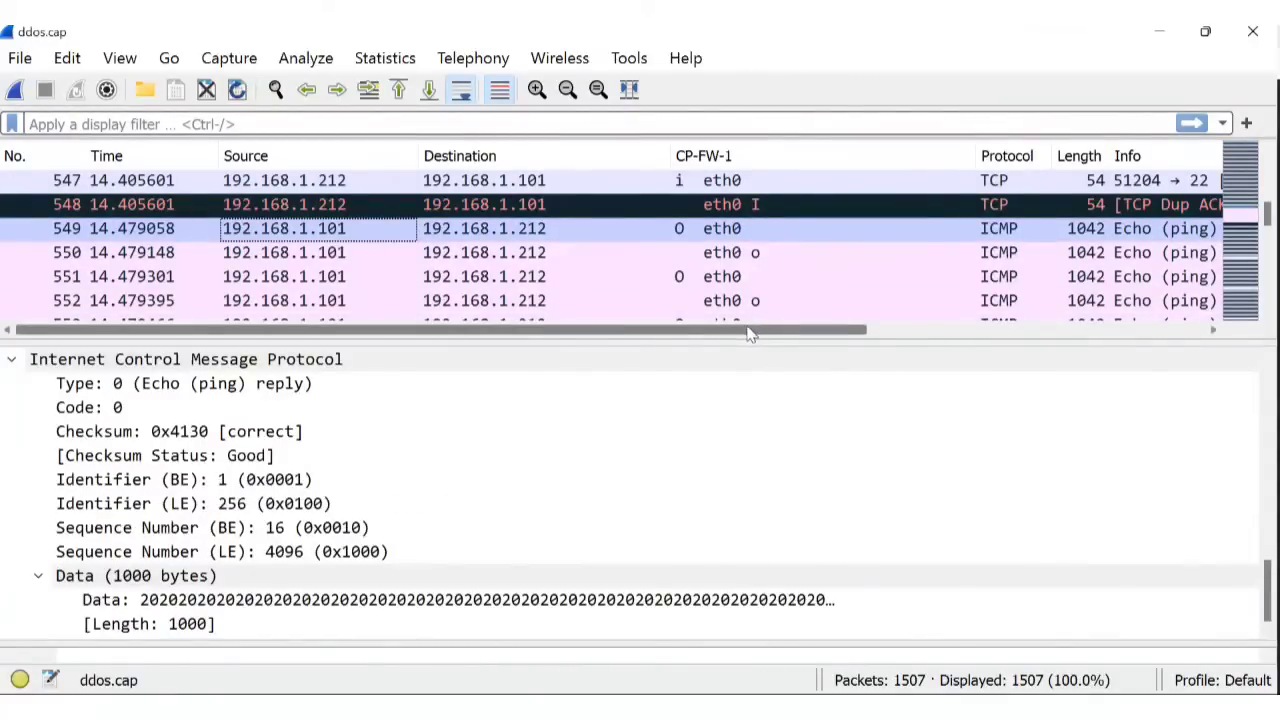
pyautogui.moveTo(748, 333); pyautogui.dragTo(447, 340)
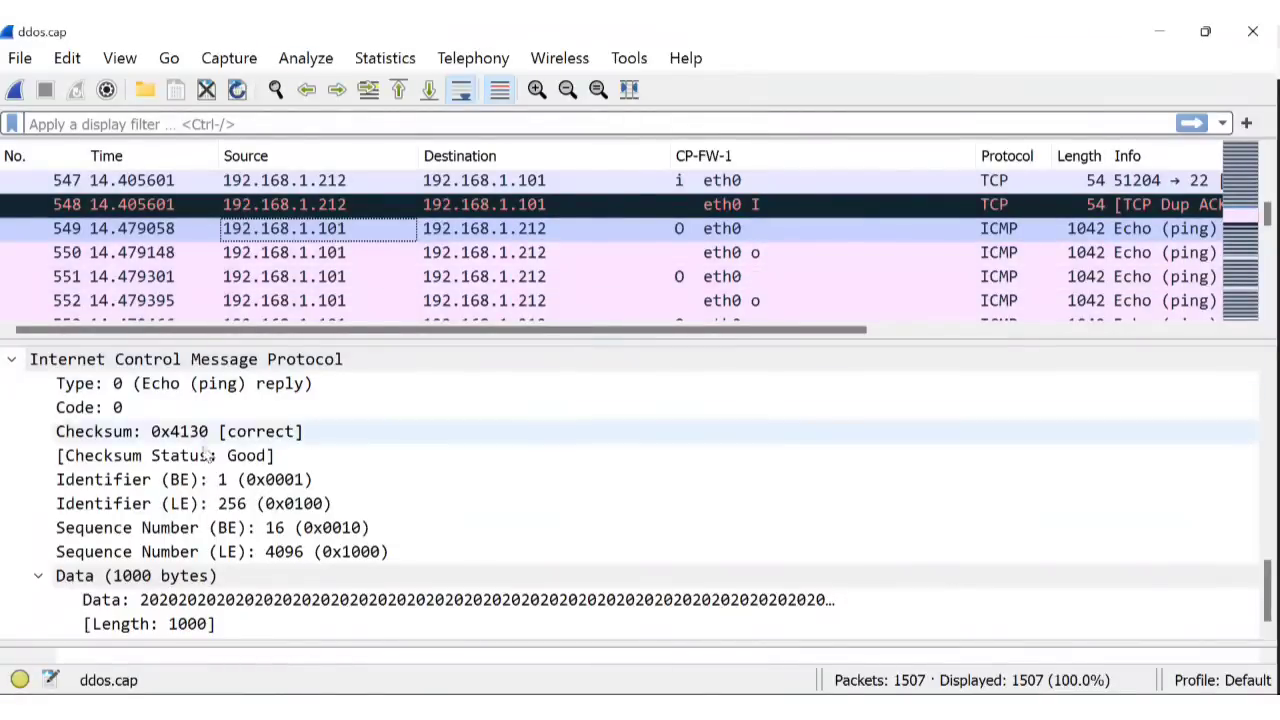
pyautogui.click(40, 577)
pyautogui.scroll(3, 412, 389)
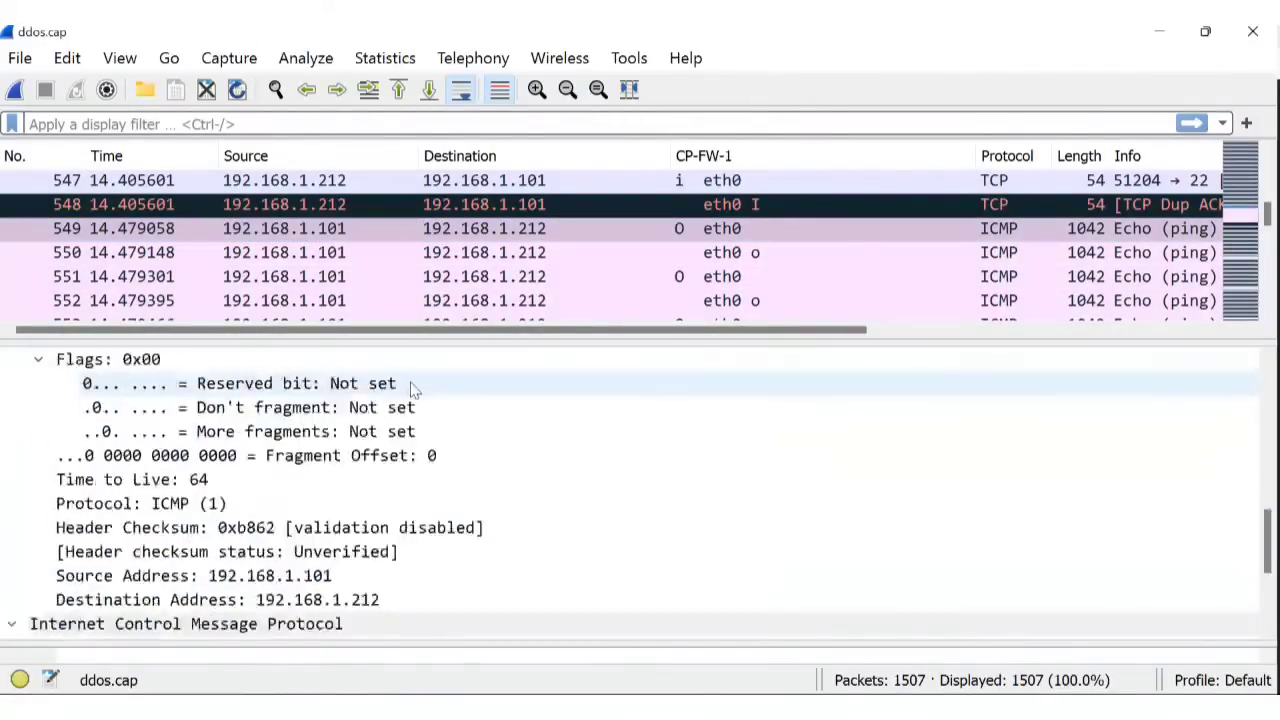
pyautogui.scroll(8, 412, 389)
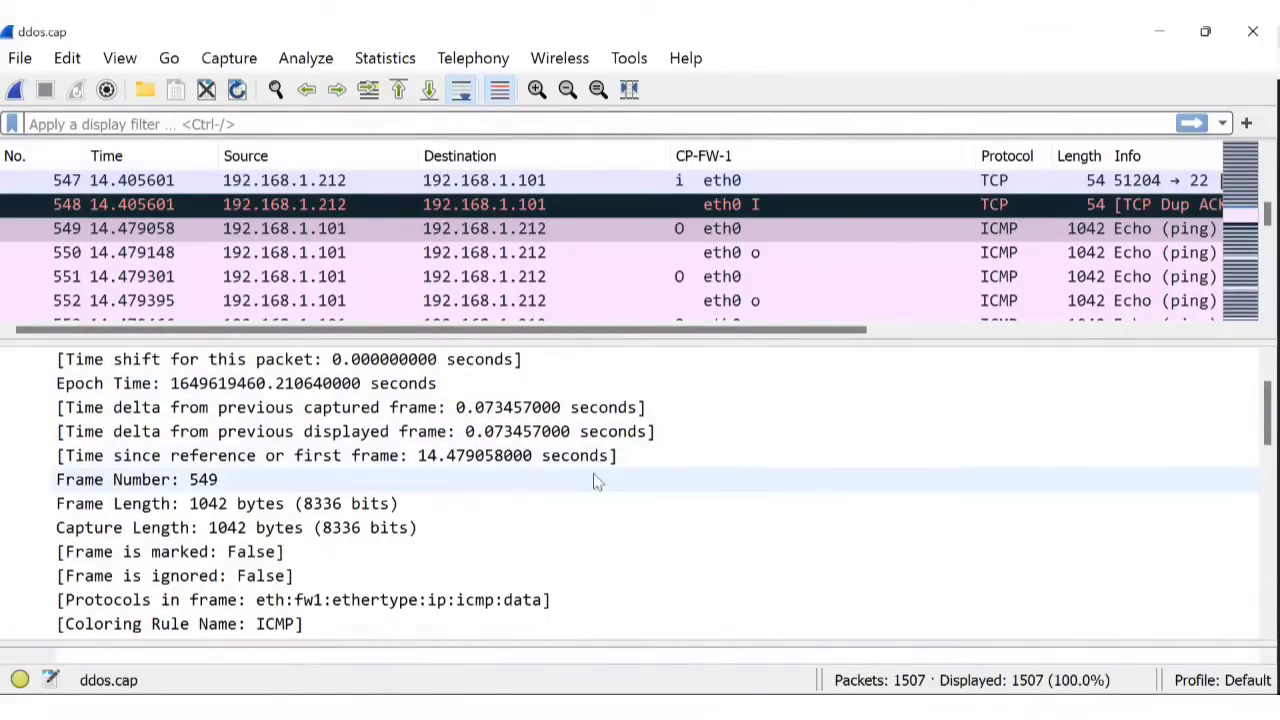
# Scroll up to the Frame 549 header and switch to the WinMTR trace to 192.168.1.101.
pyautogui.scroll(1, 657, 520)
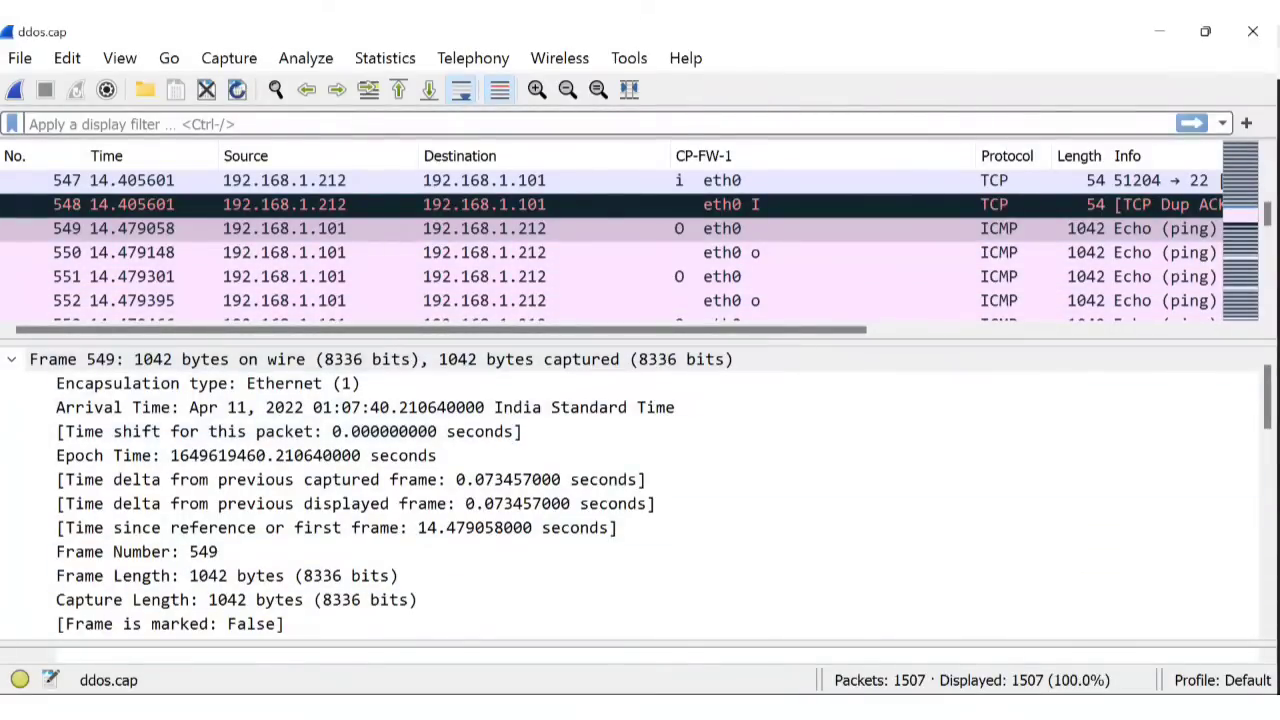
pyautogui.hotkey('alt', 'Tab')
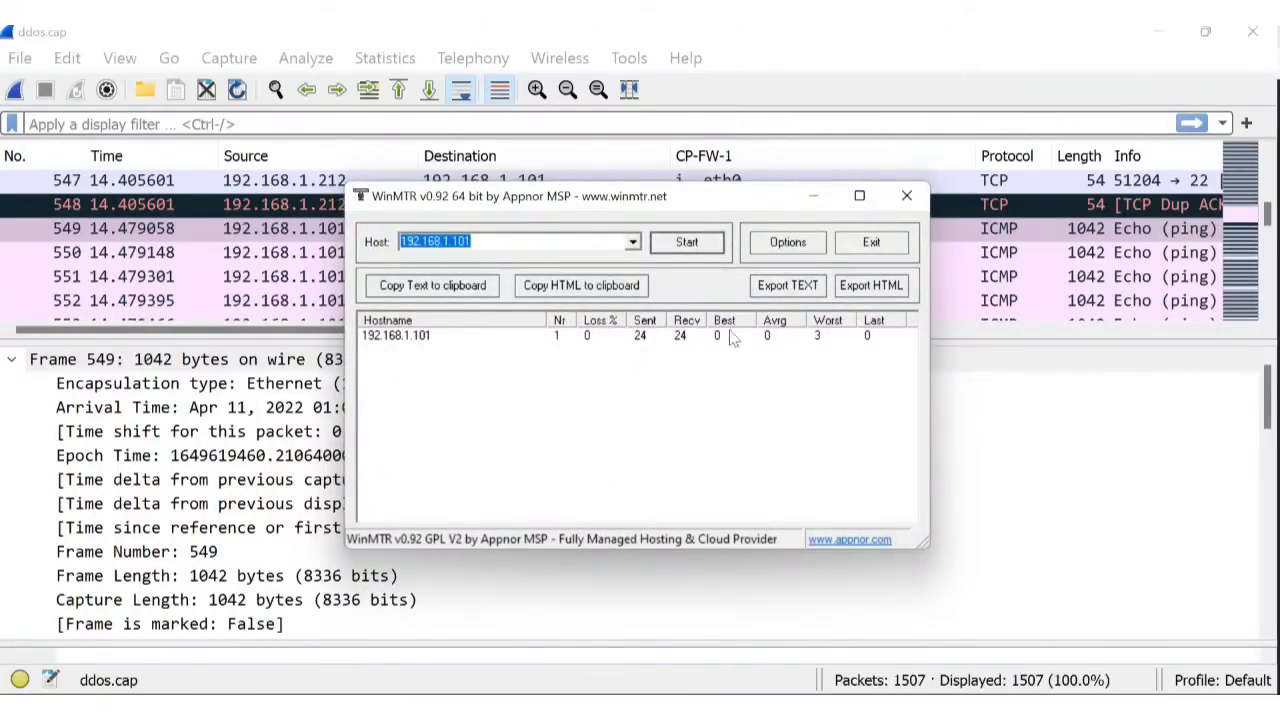
# Confirm WinMTR's 1.0 s interval and 1000-byte ping size unchanged, then minimize WinMTR.
pyautogui.click(798, 245)
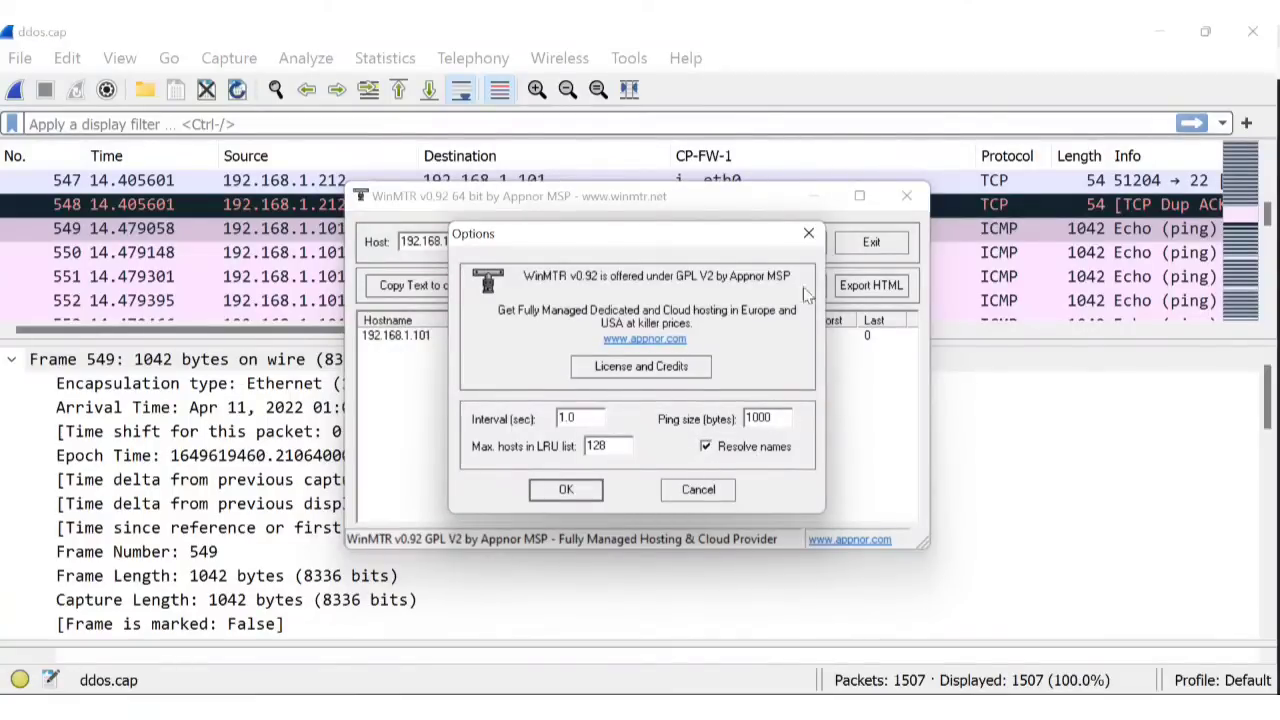
pyautogui.click(808, 236)
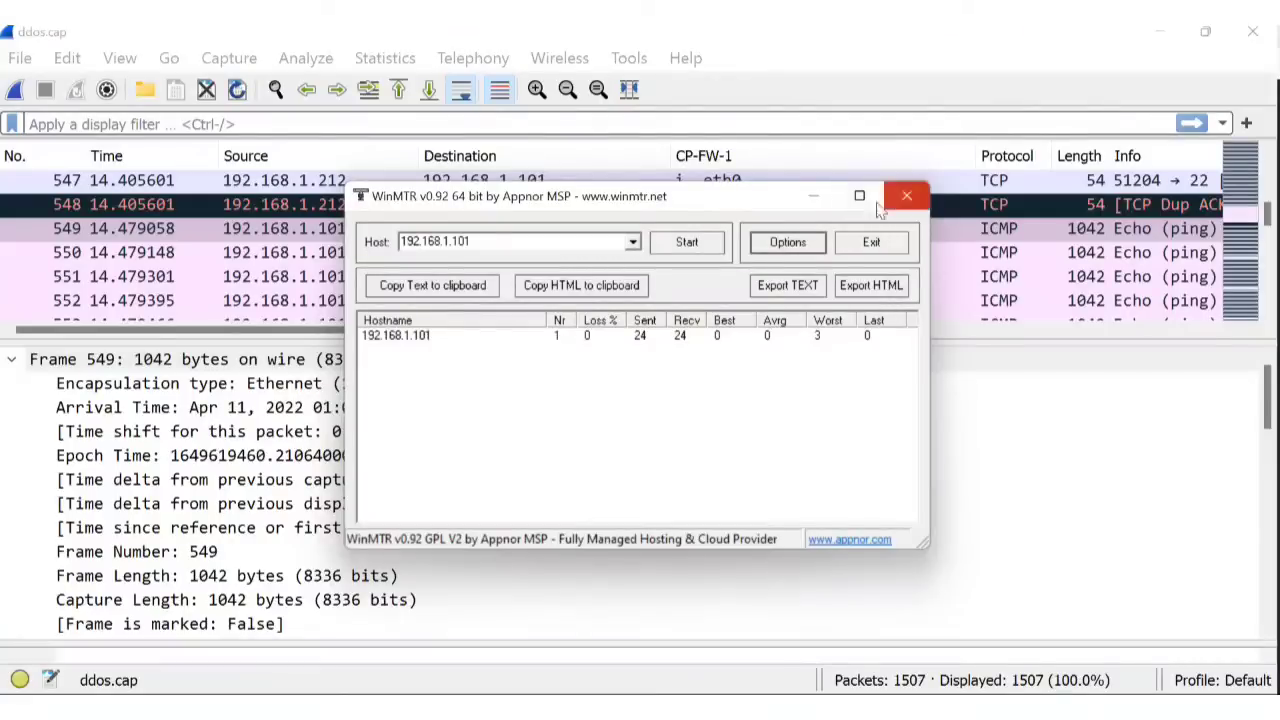
pyautogui.click(813, 196)
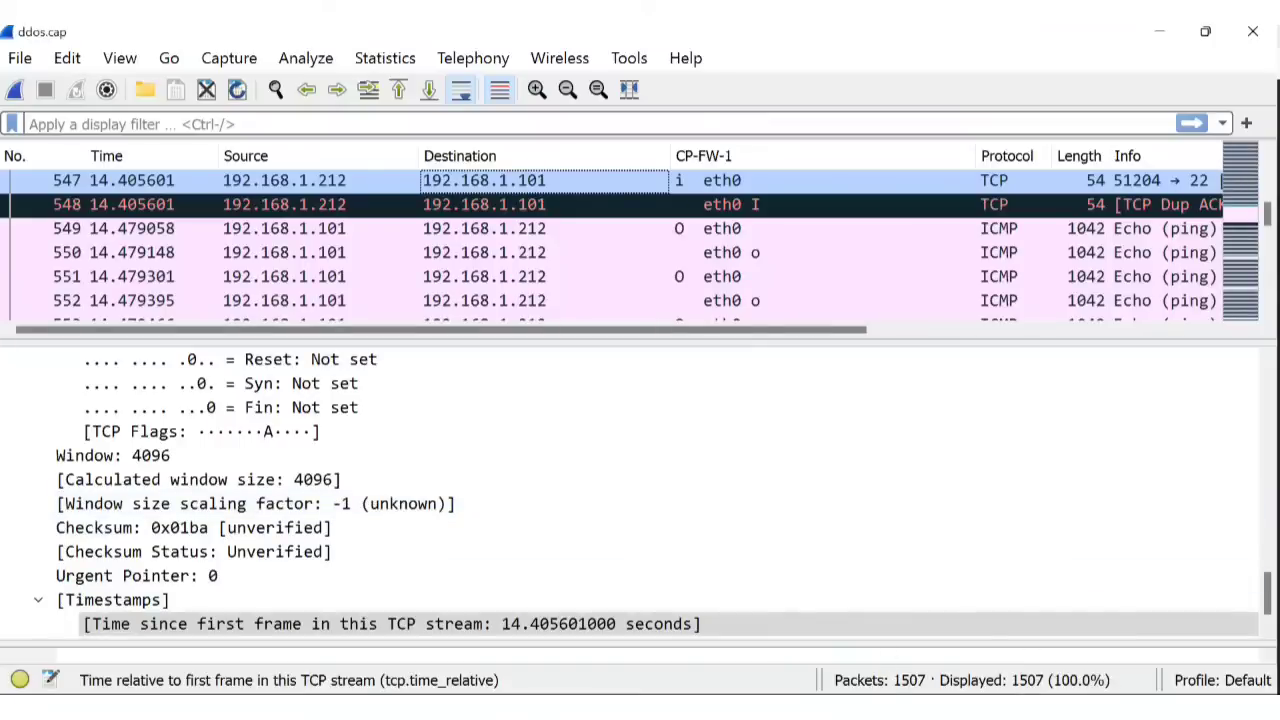
# Start a new WinMTR ping trace to 192.168.1.101, then close WinMTR.
pyautogui.hotkey('alt', 'Tab')
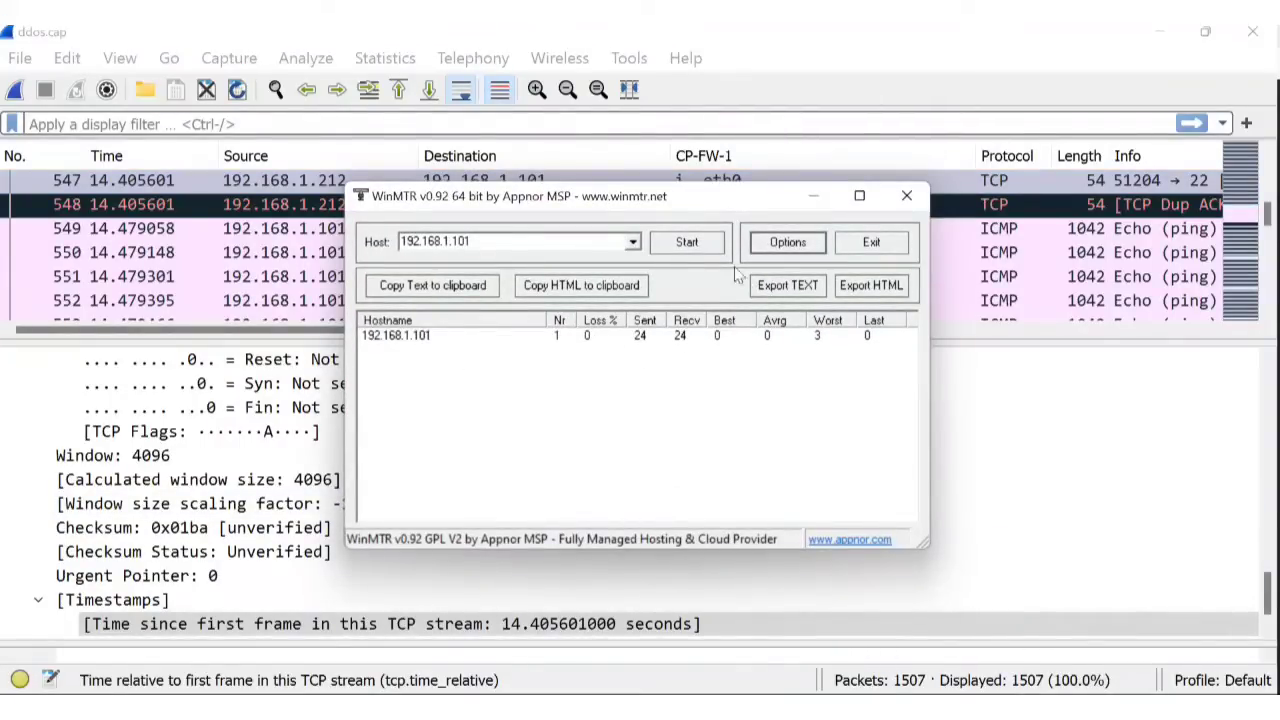
pyautogui.click(688, 248)
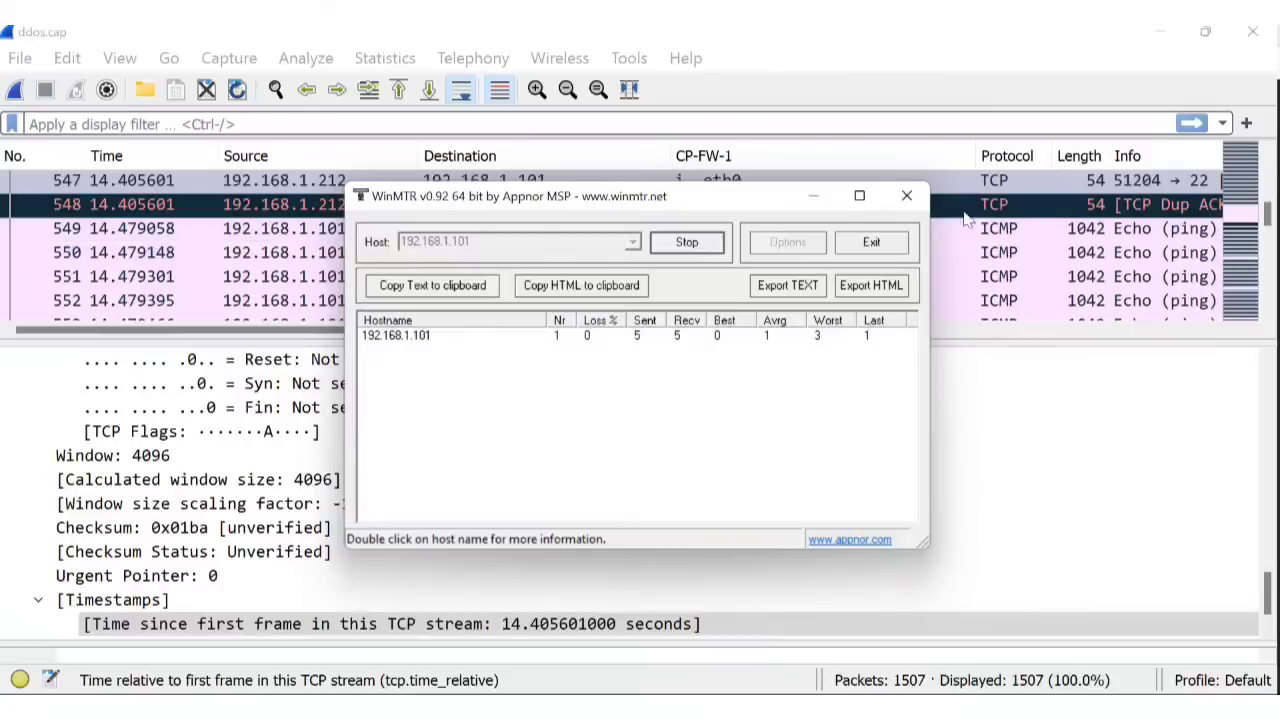
pyautogui.click(907, 200)
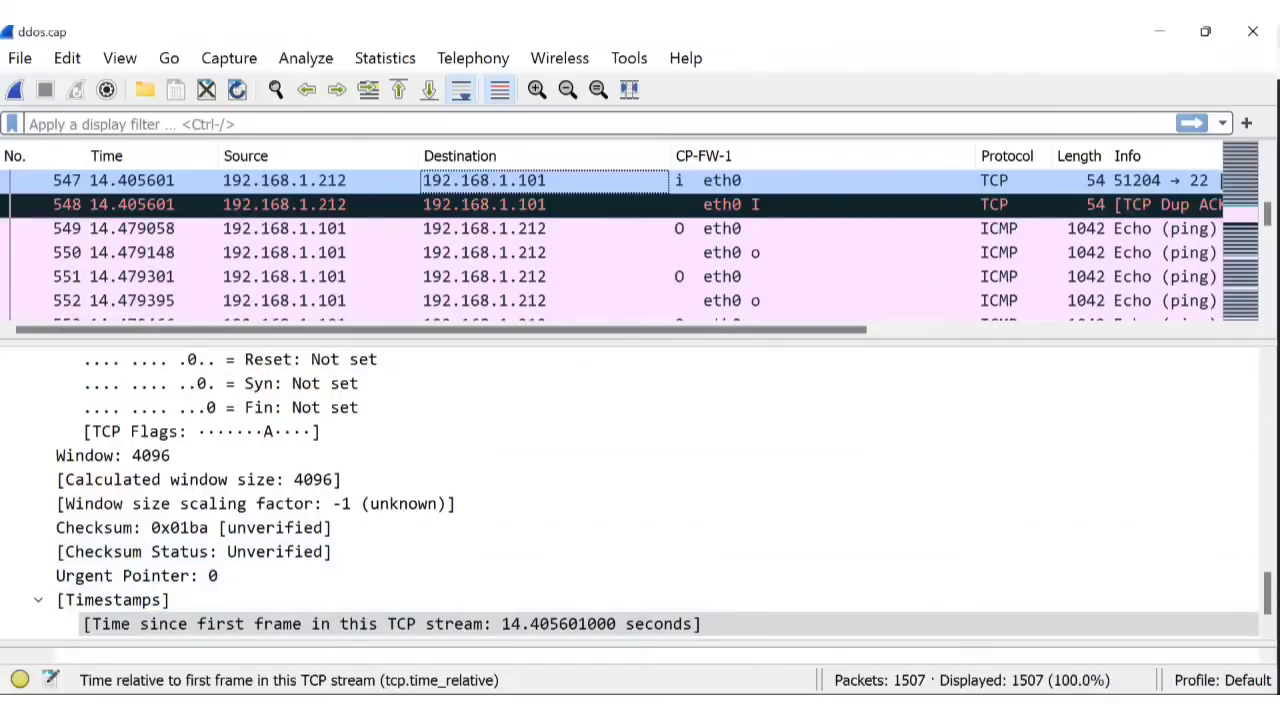
# Scroll up to Frame 547 and select its 14.405601 s 'Time since reference or first frame' field.
pyautogui.moveTo(903, 708)
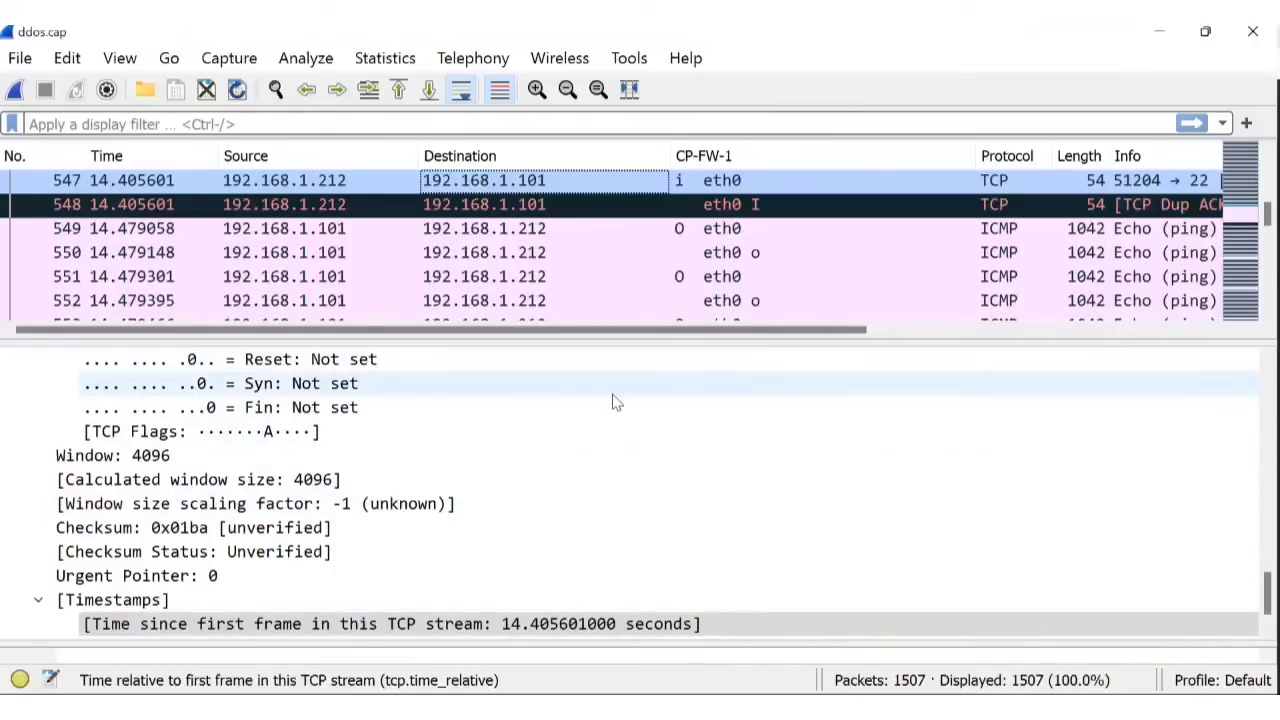
pyautogui.scroll(-1, 612, 404)
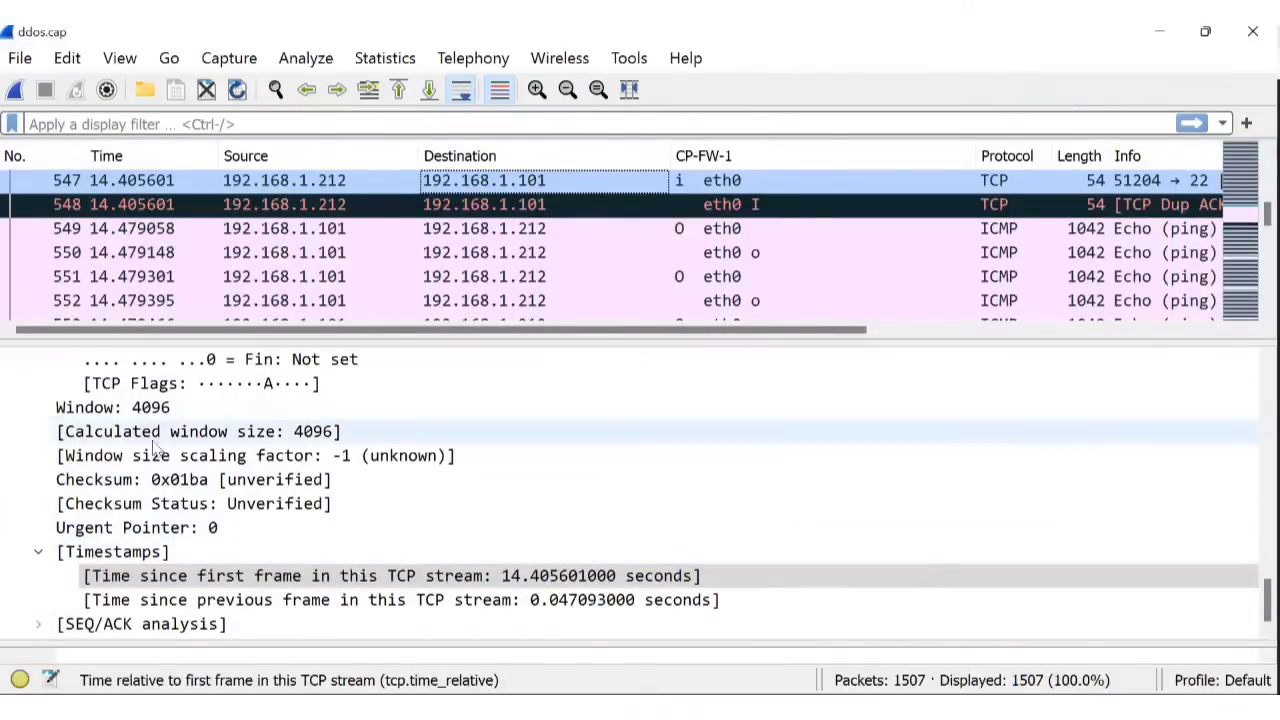
pyautogui.scroll(12, 155, 450)
pyautogui.scroll(-3, 143, 500)
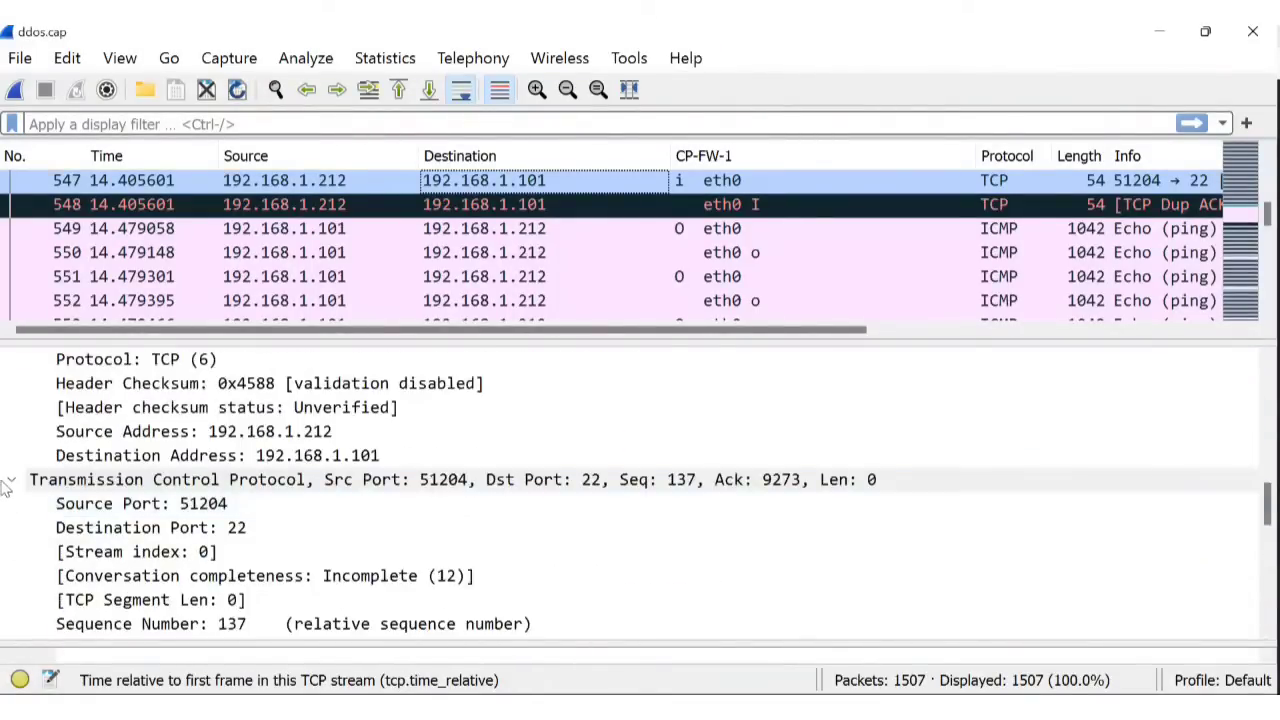
pyautogui.scroll(8, 20, 500)
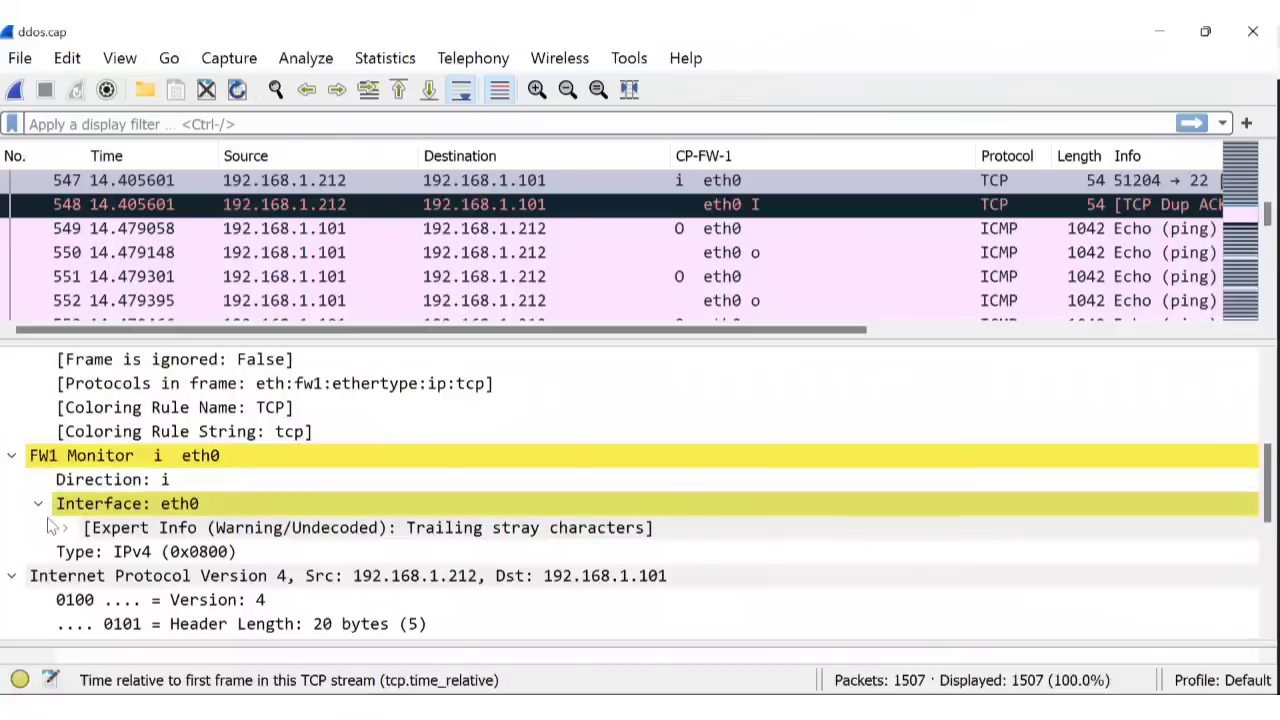
pyautogui.scroll(4, 120, 530)
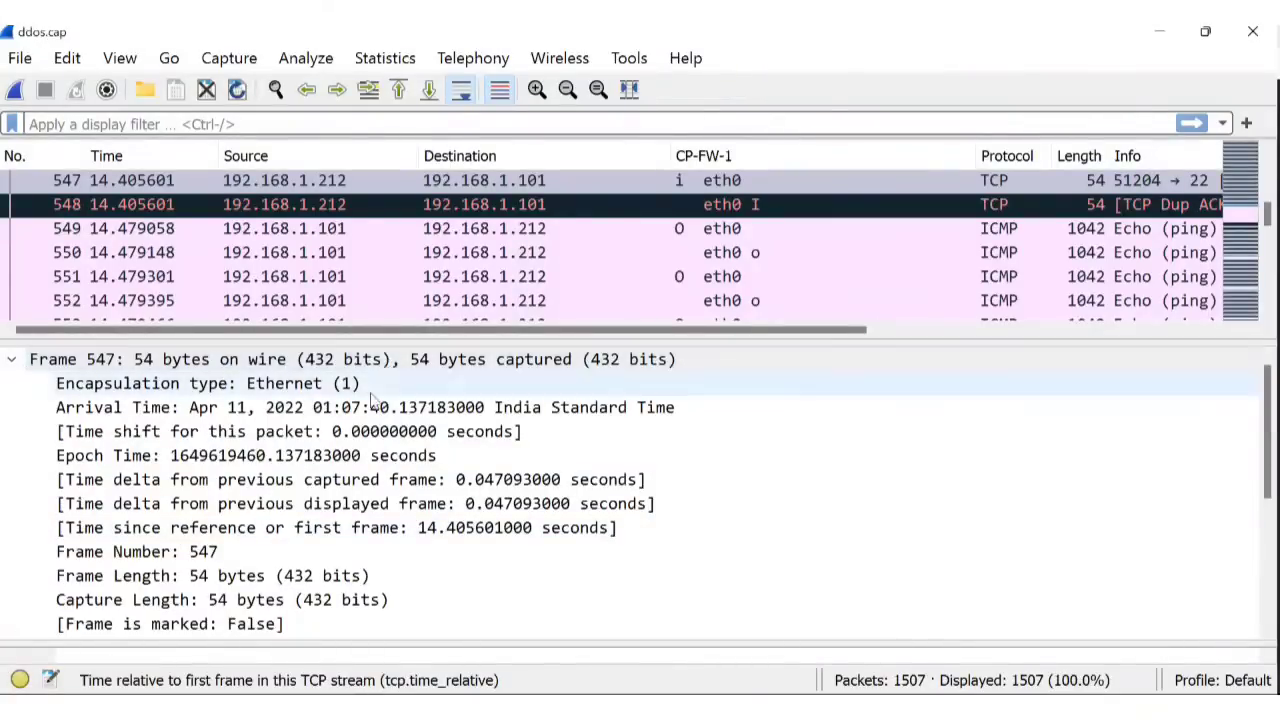
pyautogui.click(370, 527)
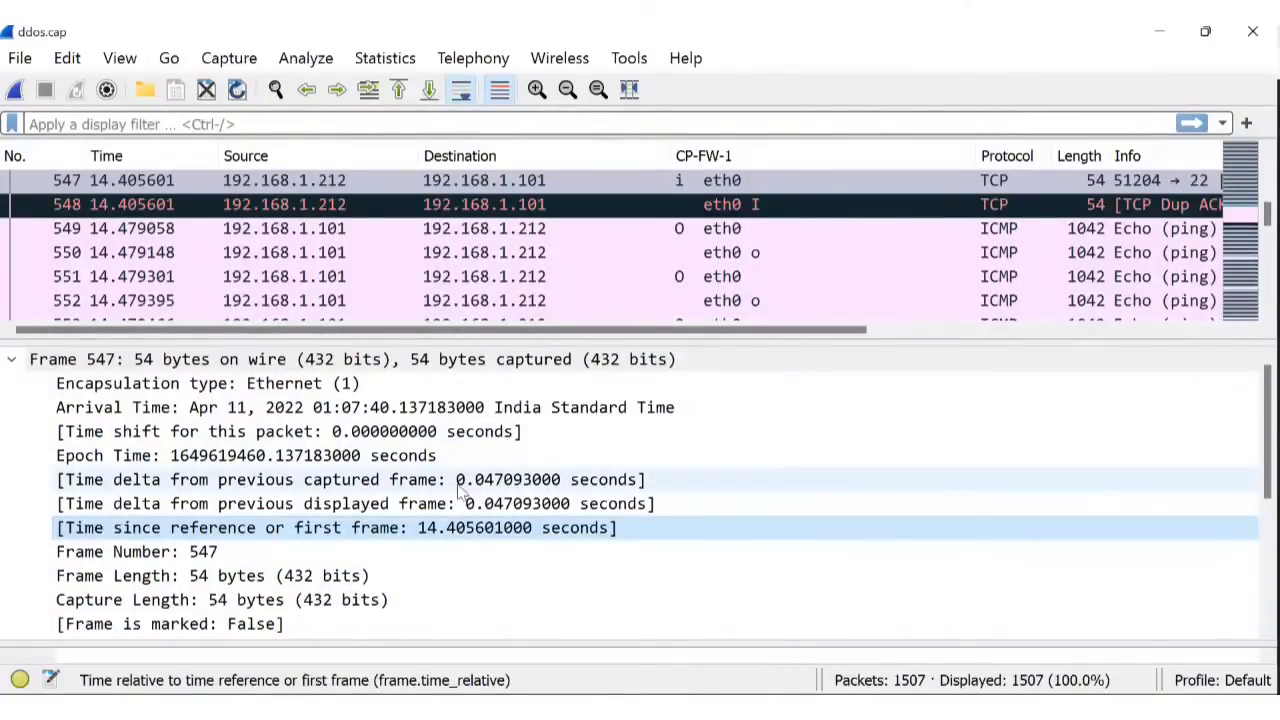
# Collapse Frame 547, then re-toggle FW1 Monitor and Interface: eth0 to show direction i, type IPv4.
pyautogui.click(18, 362)
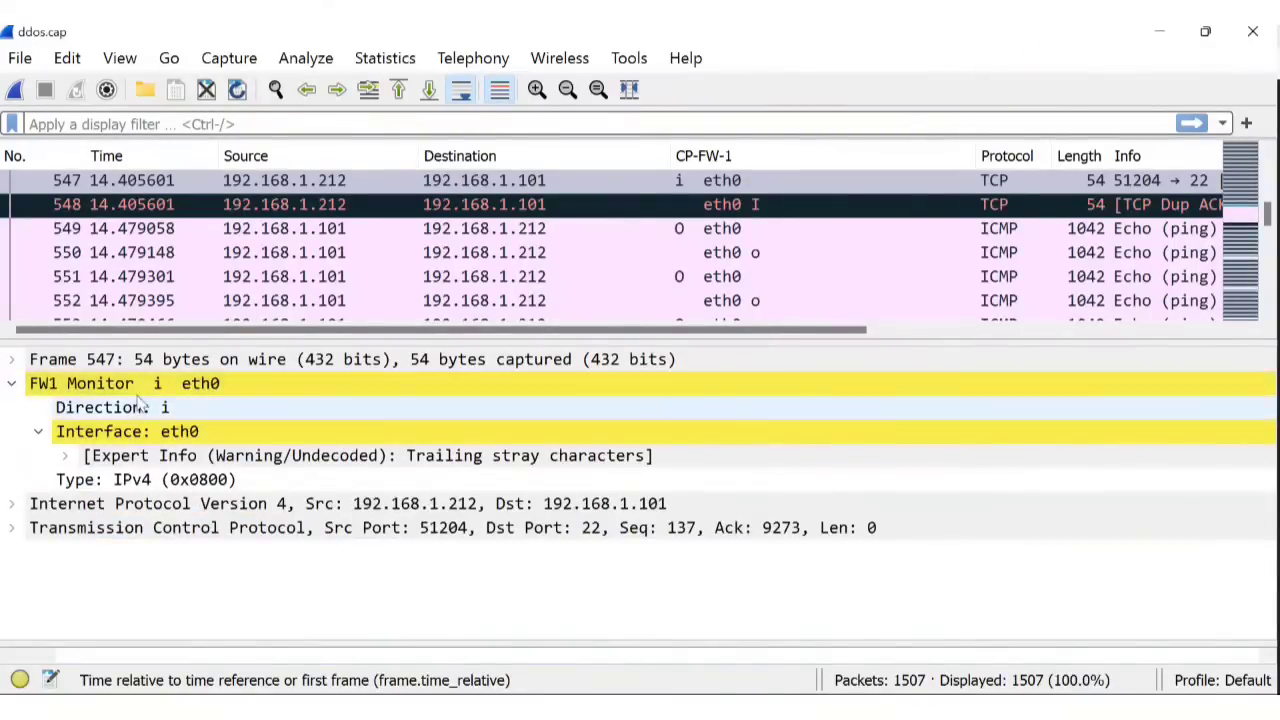
pyautogui.click(15, 386)
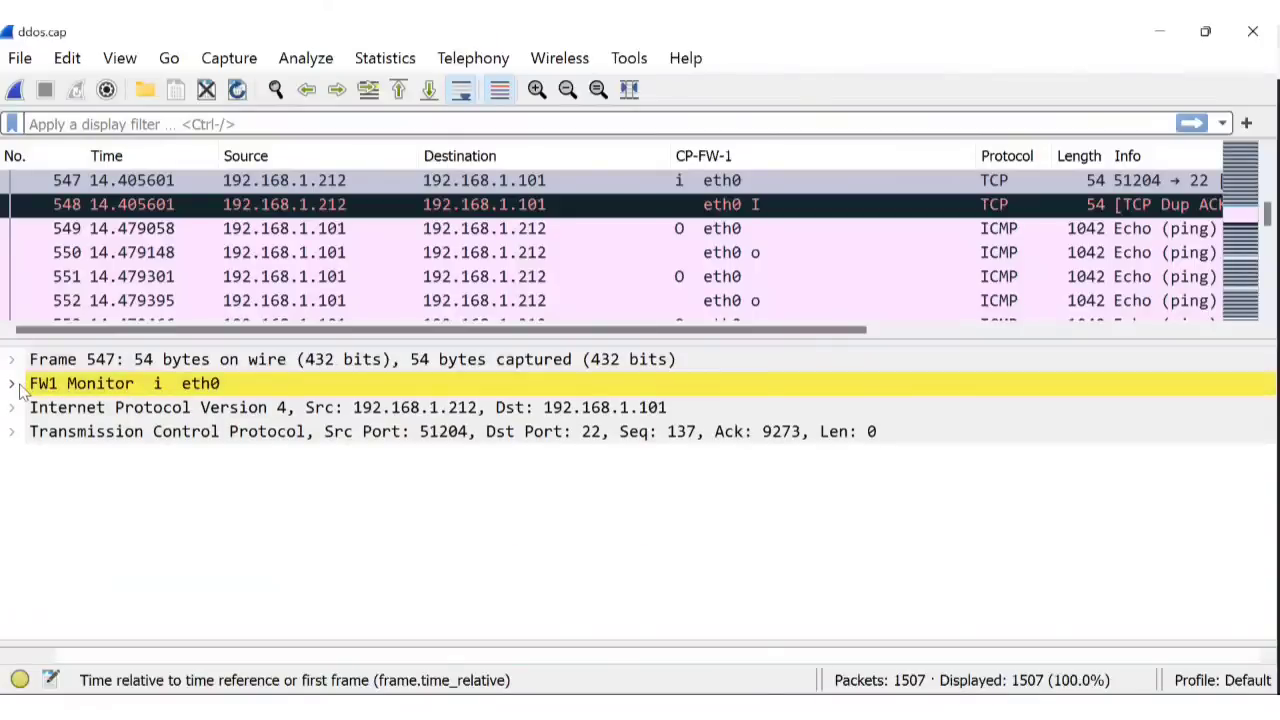
pyautogui.click(17, 389)
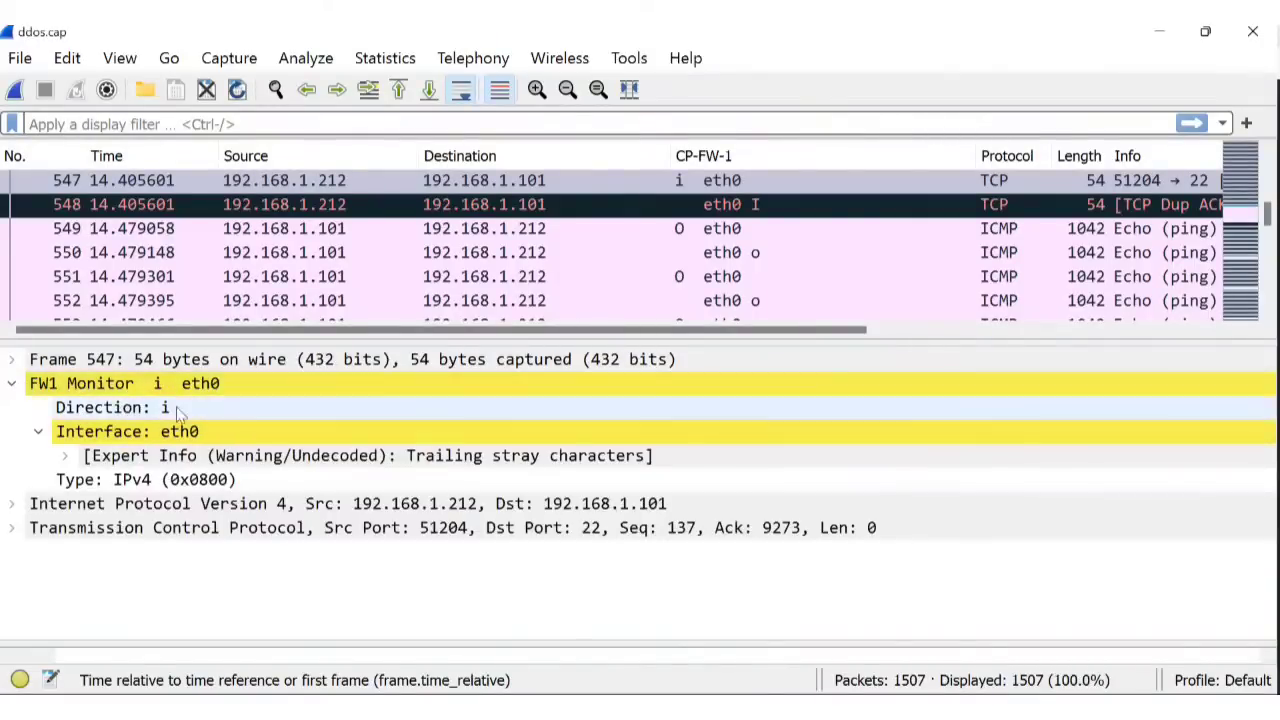
pyautogui.click(38, 433)
pyautogui.click(38, 433)
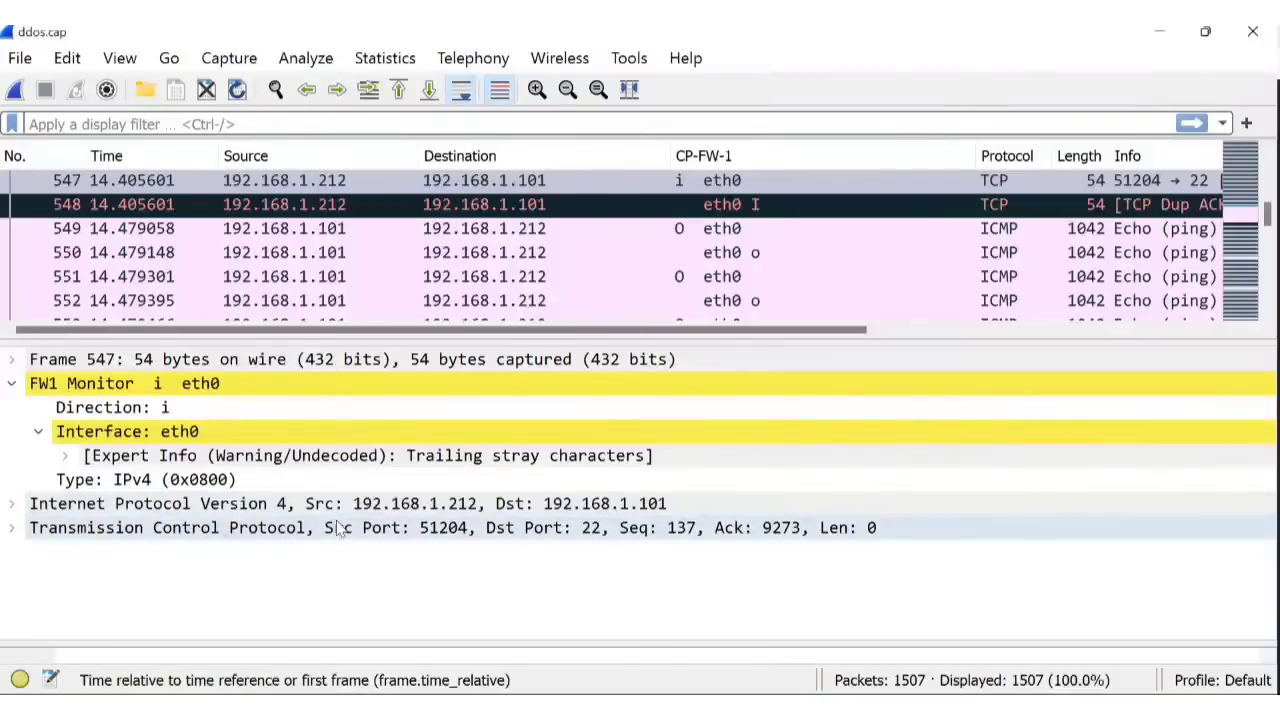
# Expand packet 548's IP header and inspect its Protocol: TCP (6) field.
pyautogui.click(12, 503)
pyautogui.scroll(-1, 275, 468)
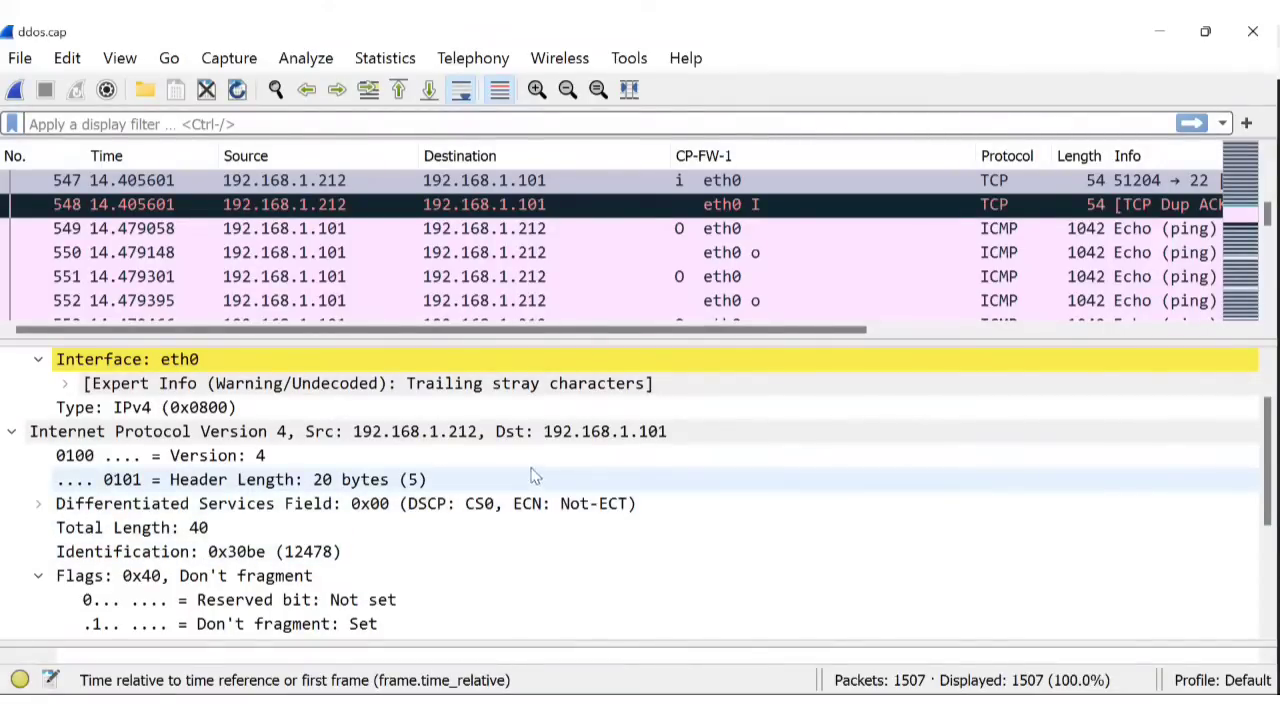
pyautogui.scroll(-3, 533, 475)
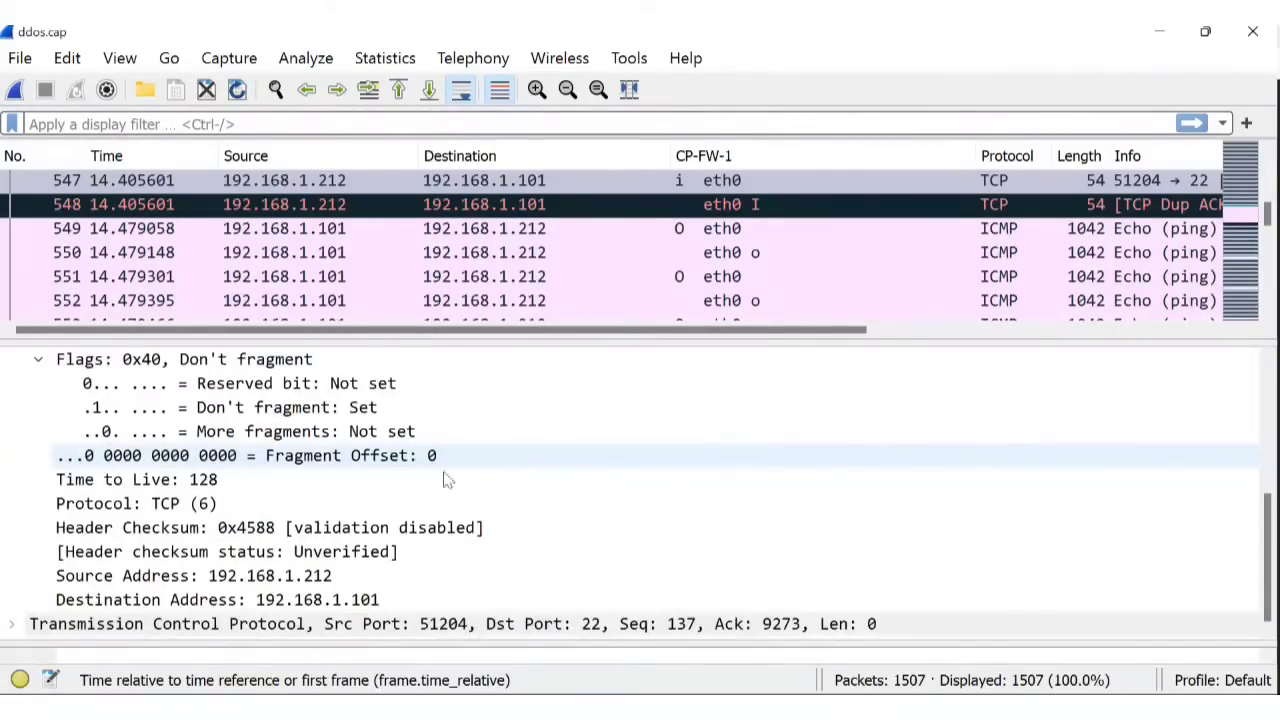
pyautogui.click(196, 505)
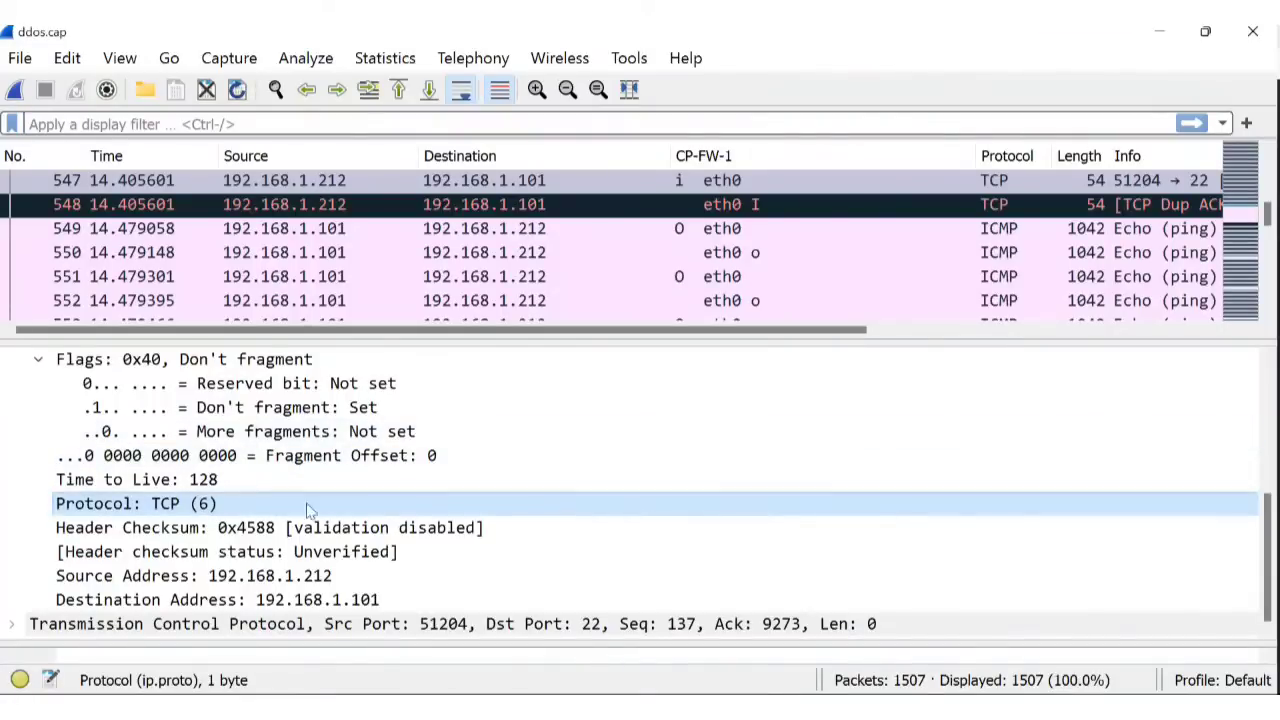
# Expand the Transmission Control Protocol fields and browse through them.
pyautogui.click(12, 624)
pyautogui.scroll(-1, 400, 530)
pyautogui.scroll(1, 372, 528)
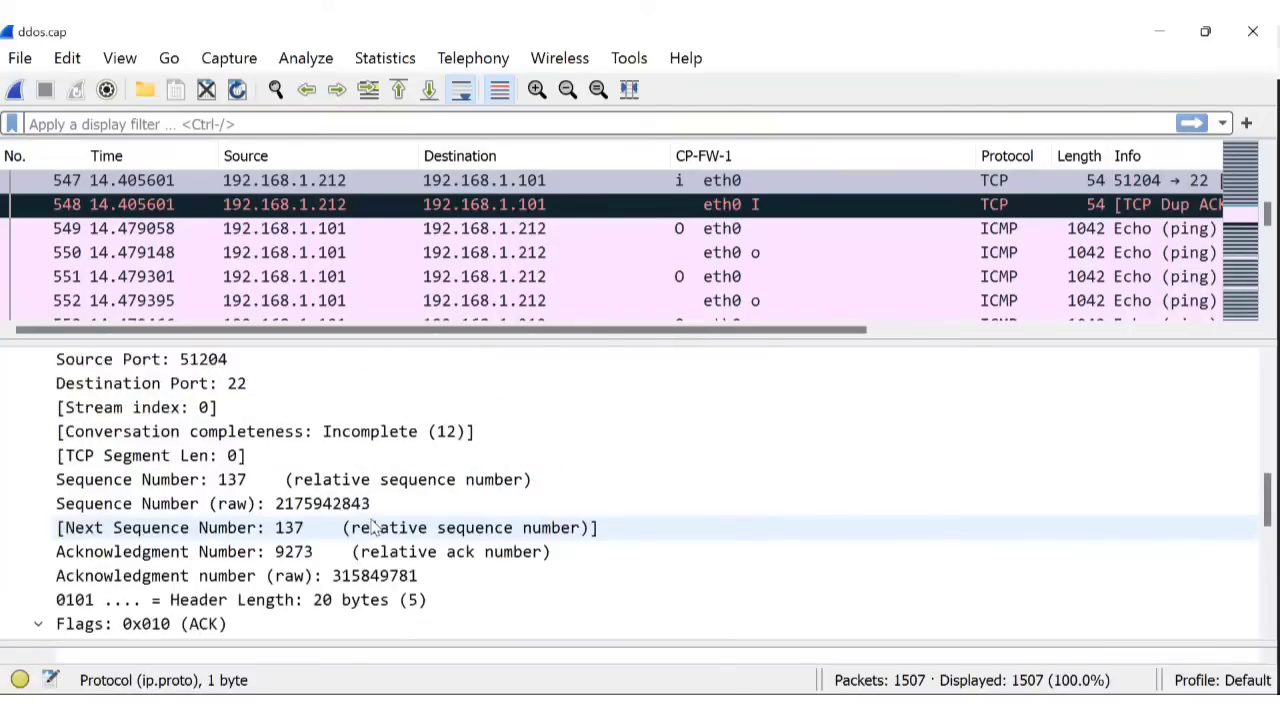
pyautogui.scroll(1, 420, 512)
pyautogui.scroll(-2, 434, 512)
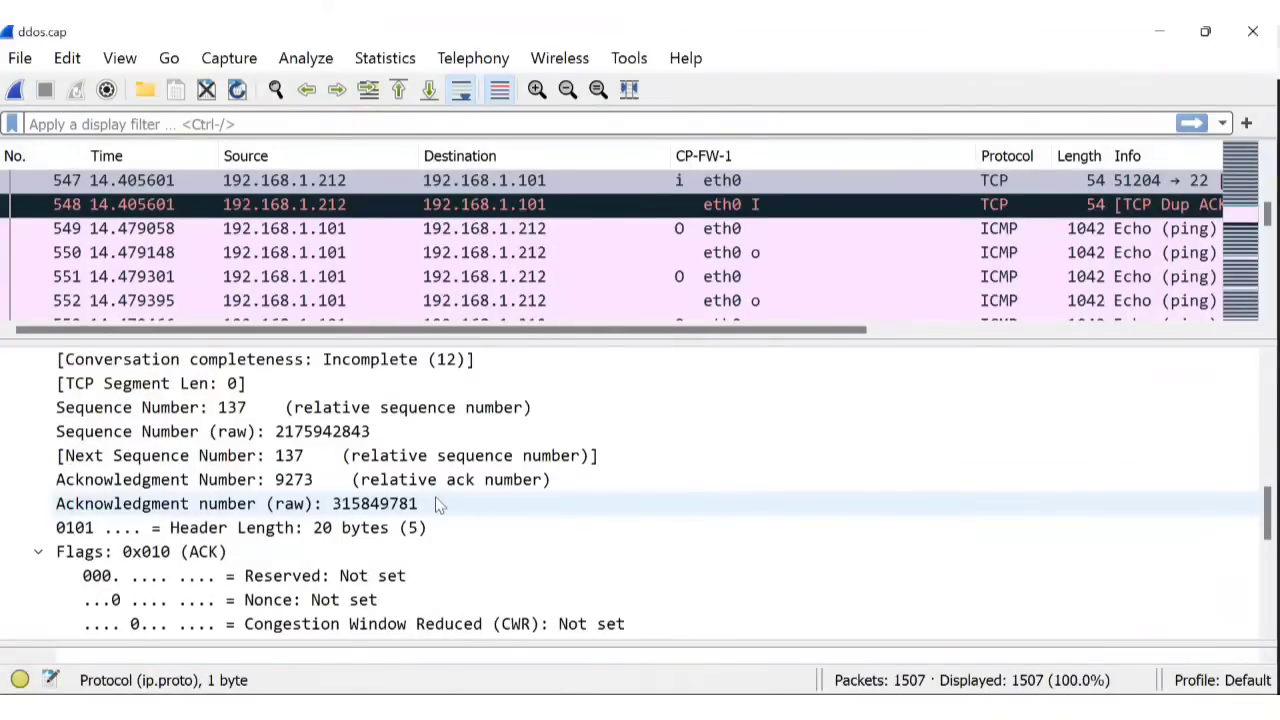
pyautogui.scroll(1, 500, 510)
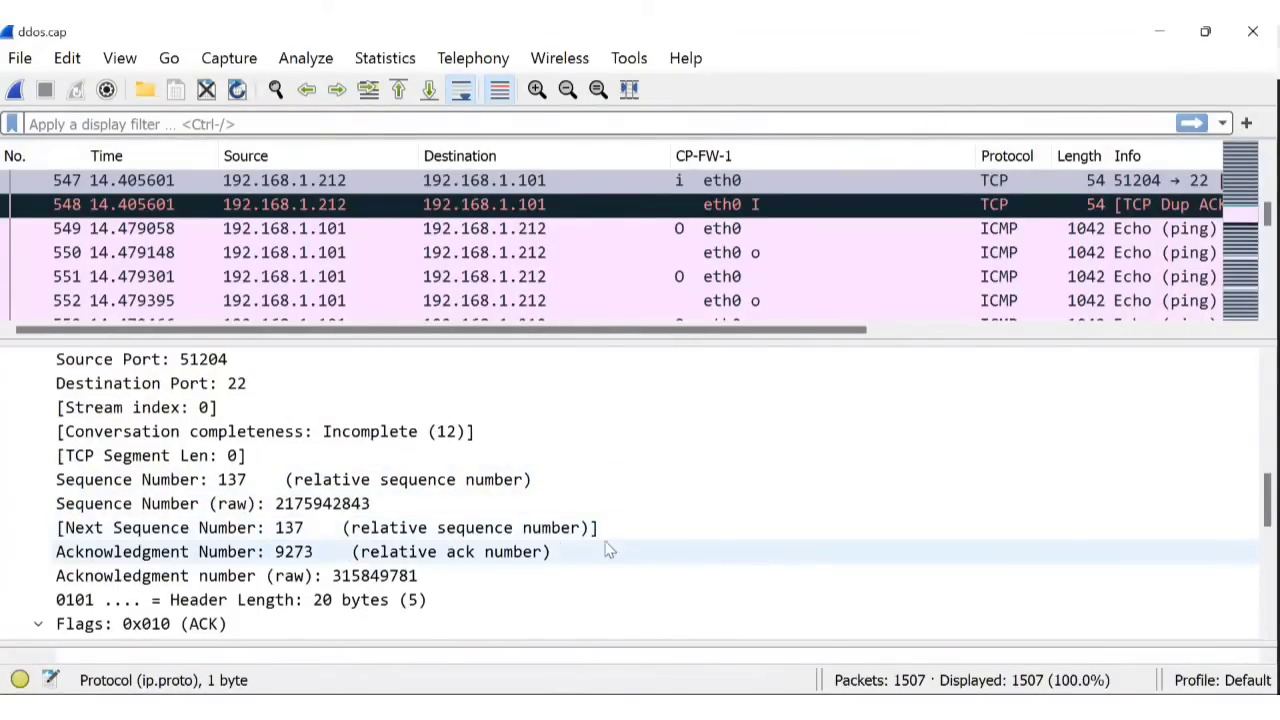
pyautogui.scroll(1, 610, 550)
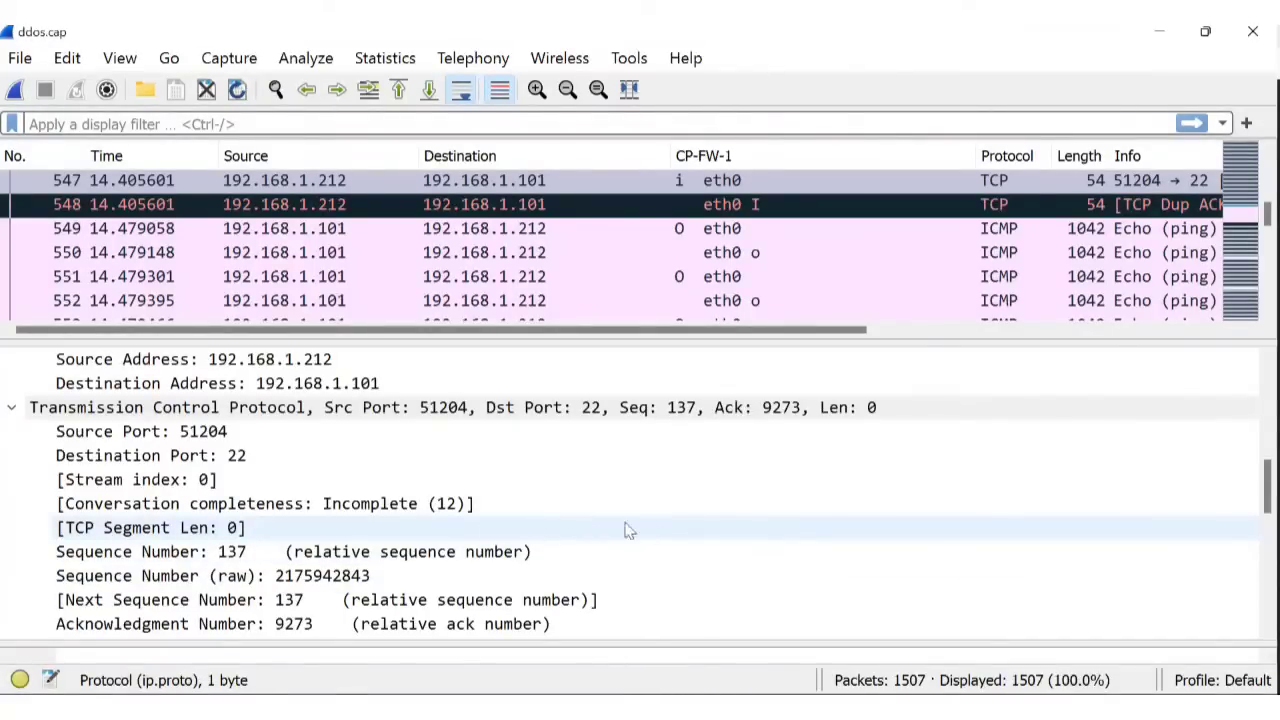
pyautogui.scroll(-1, 651, 506)
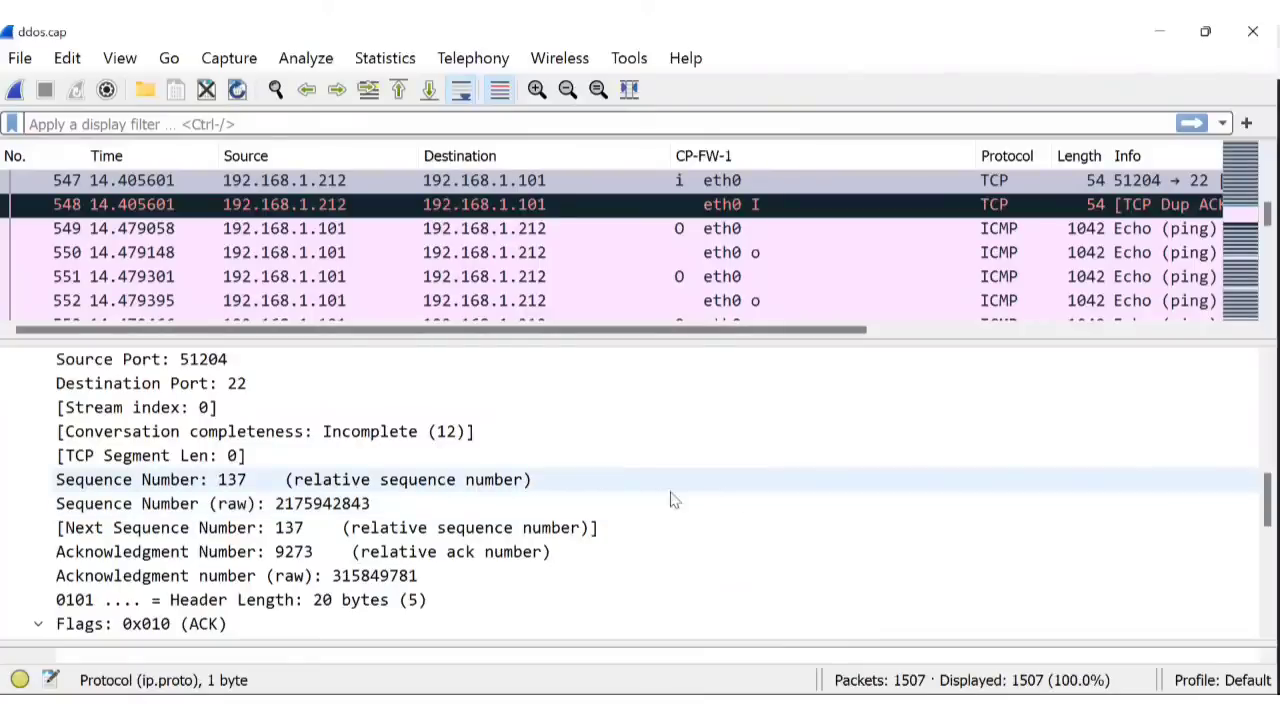
pyautogui.scroll(-1, 710, 496)
pyautogui.scroll(-4, 725, 491)
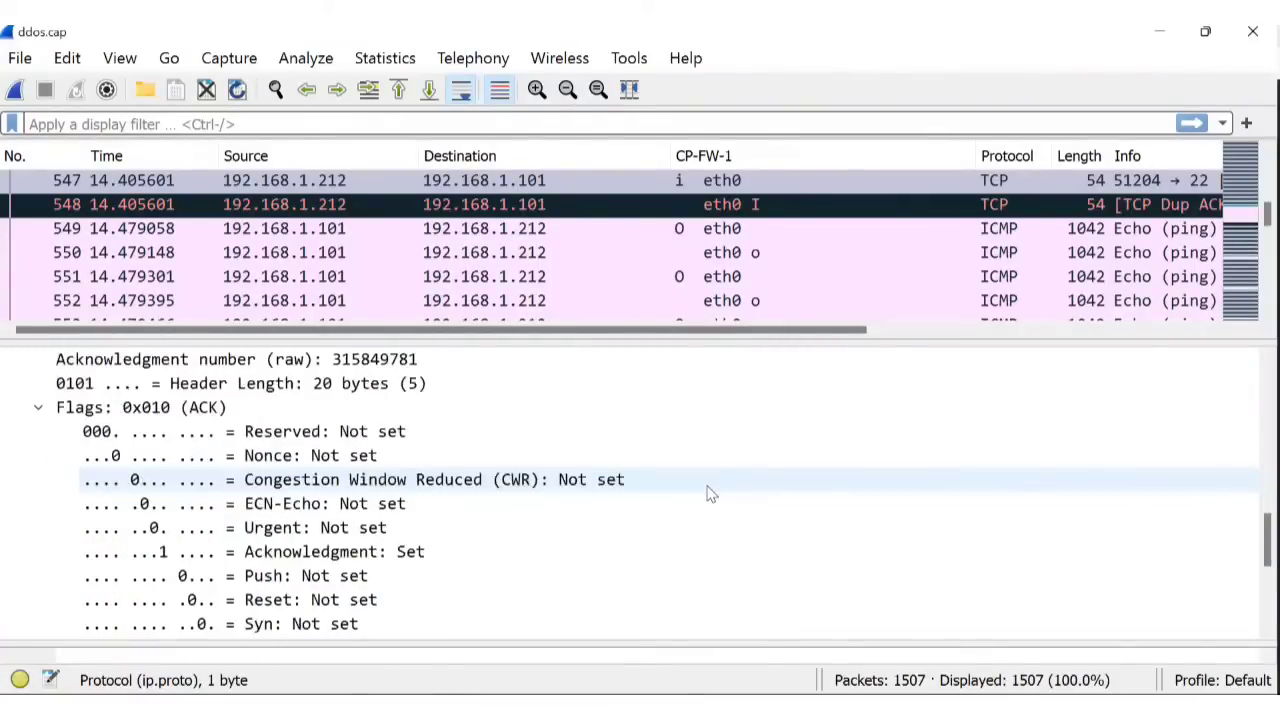
pyautogui.scroll(-2, 725, 491)
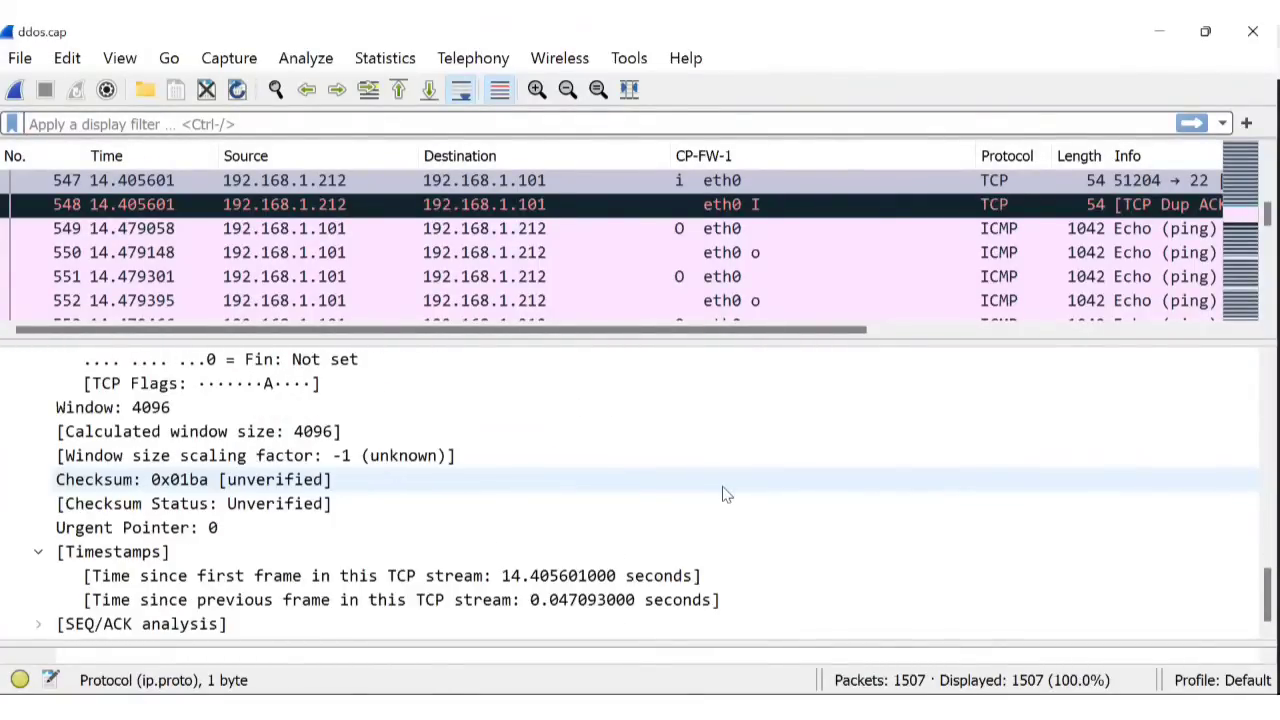
pyautogui.scroll(10, 500, 565)
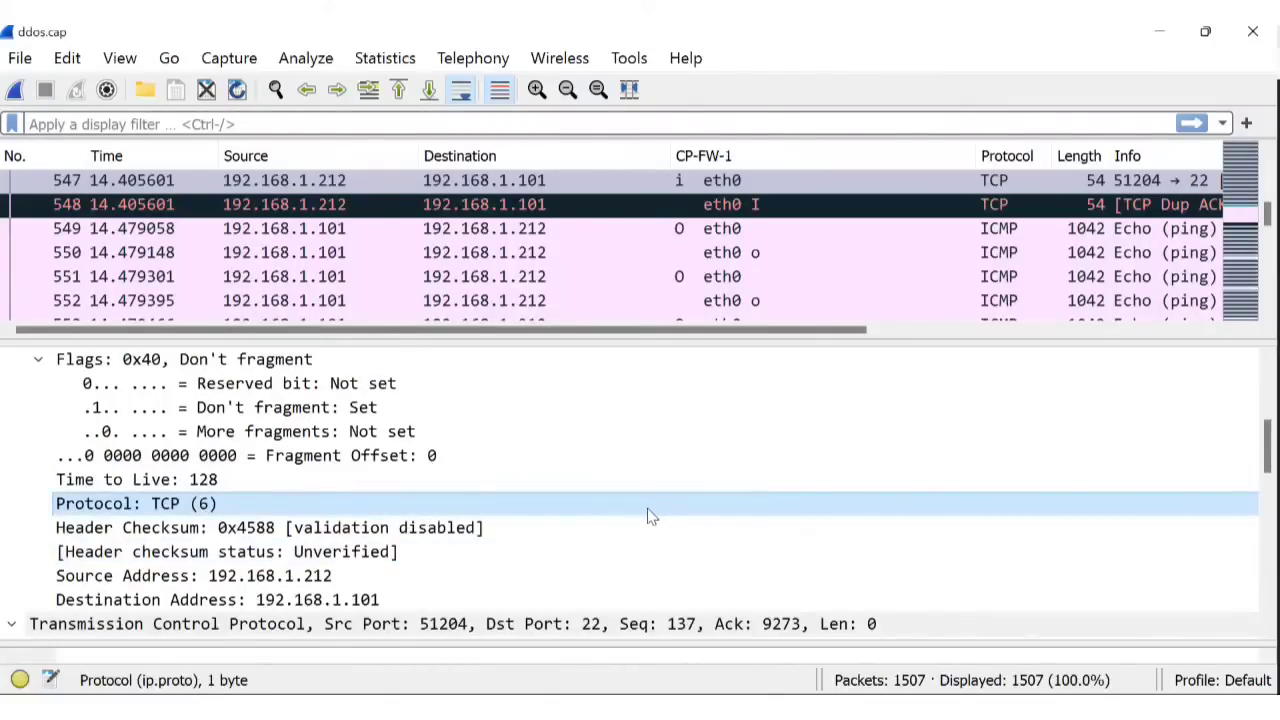
pyautogui.scroll(-1, 650, 518)
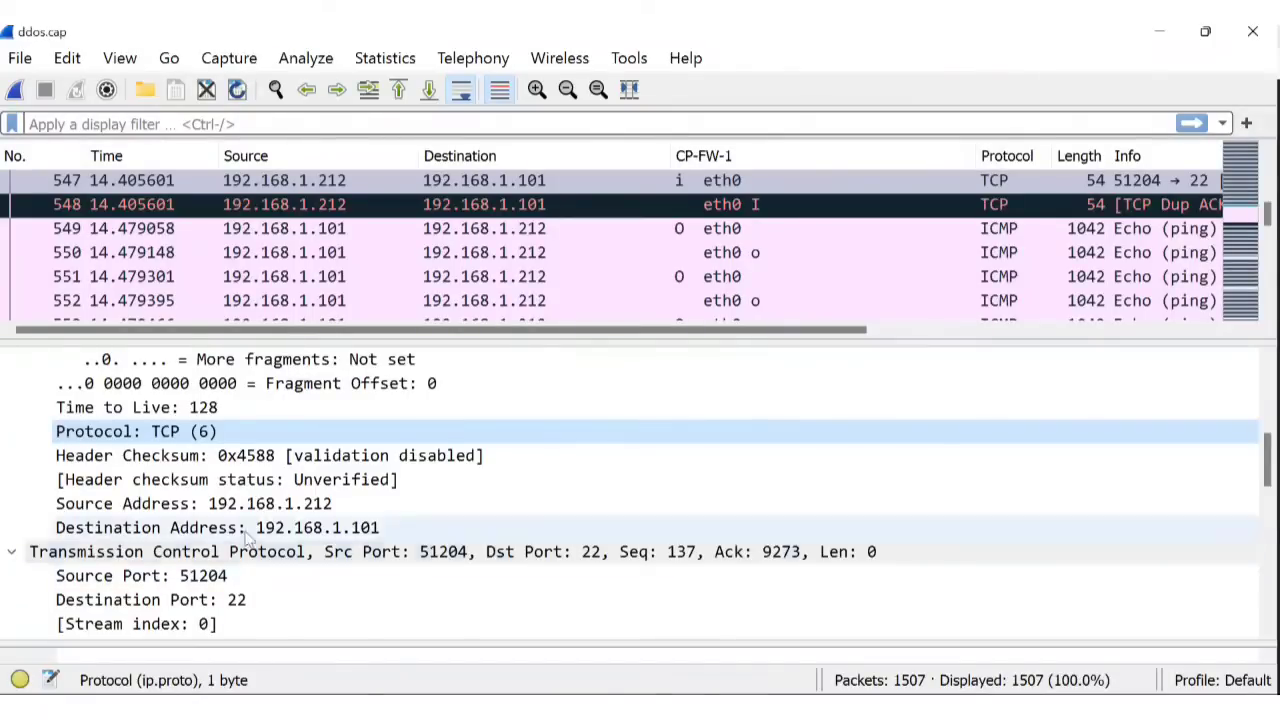
pyautogui.scroll(-1, 340, 550)
pyautogui.scroll(-2, 308, 556)
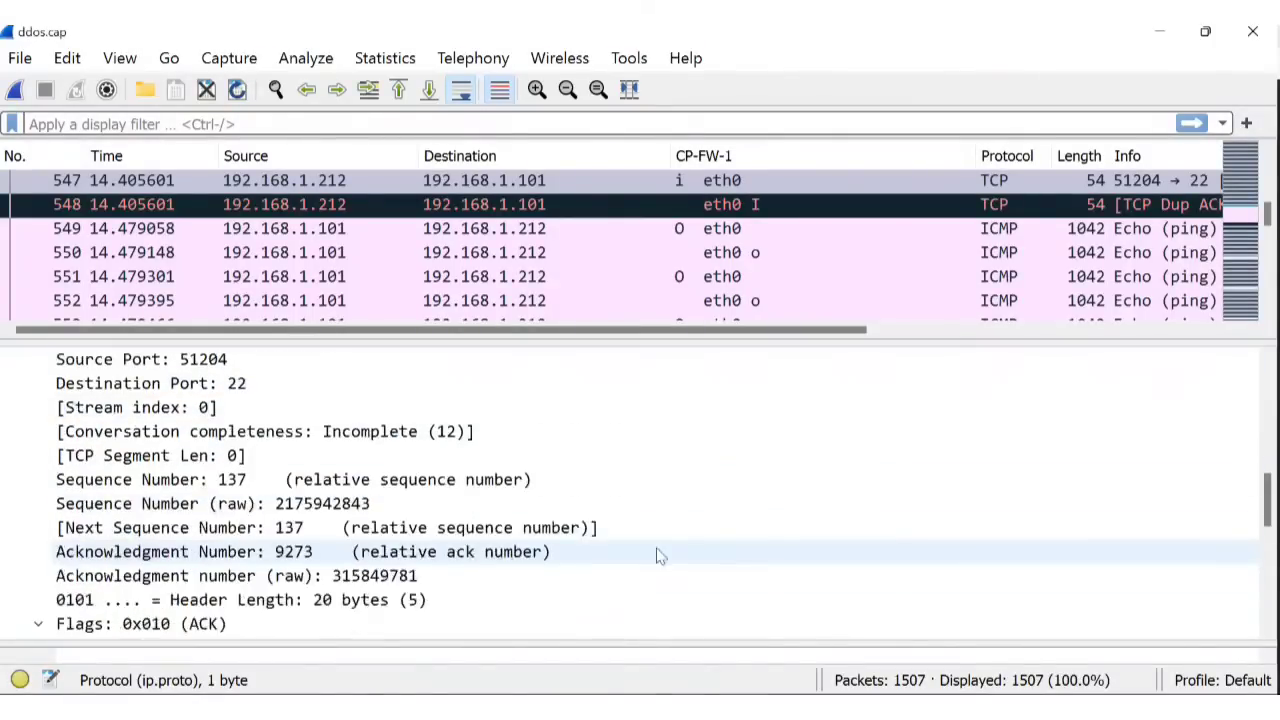
pyautogui.scroll(-2, 450, 585)
pyautogui.scroll(-3, 418, 586)
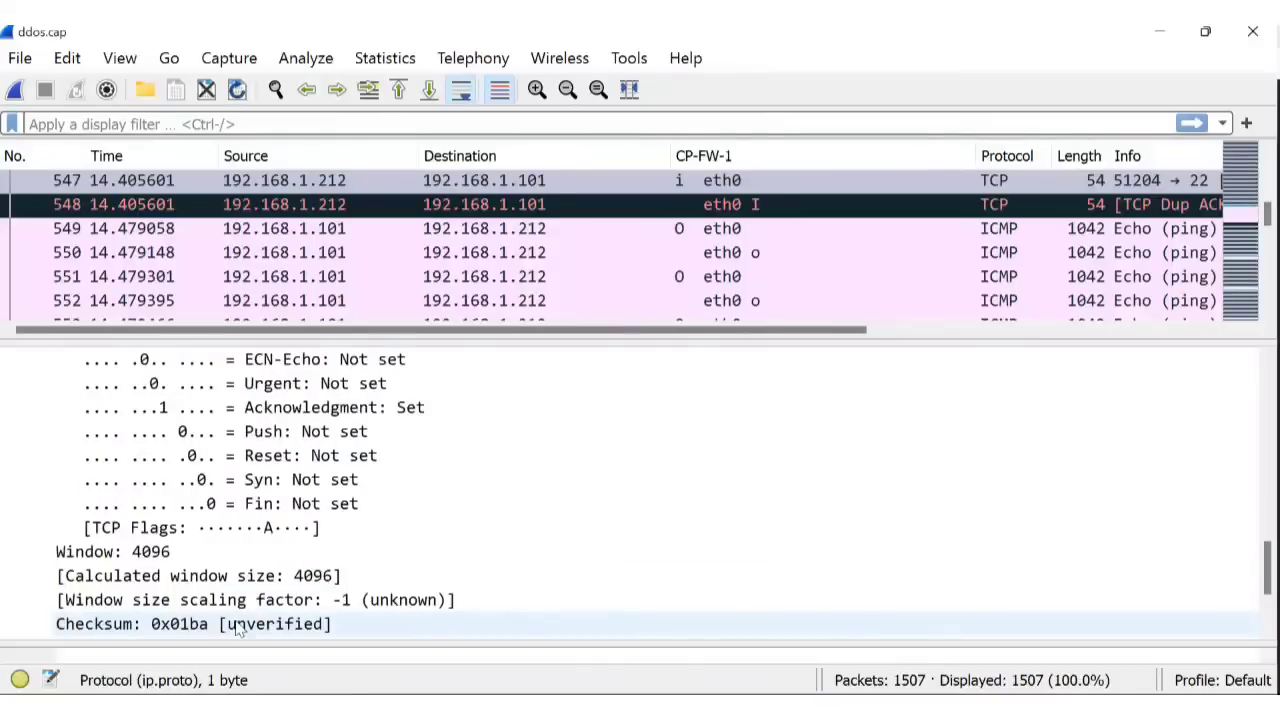
pyautogui.scroll(-2, 548, 590)
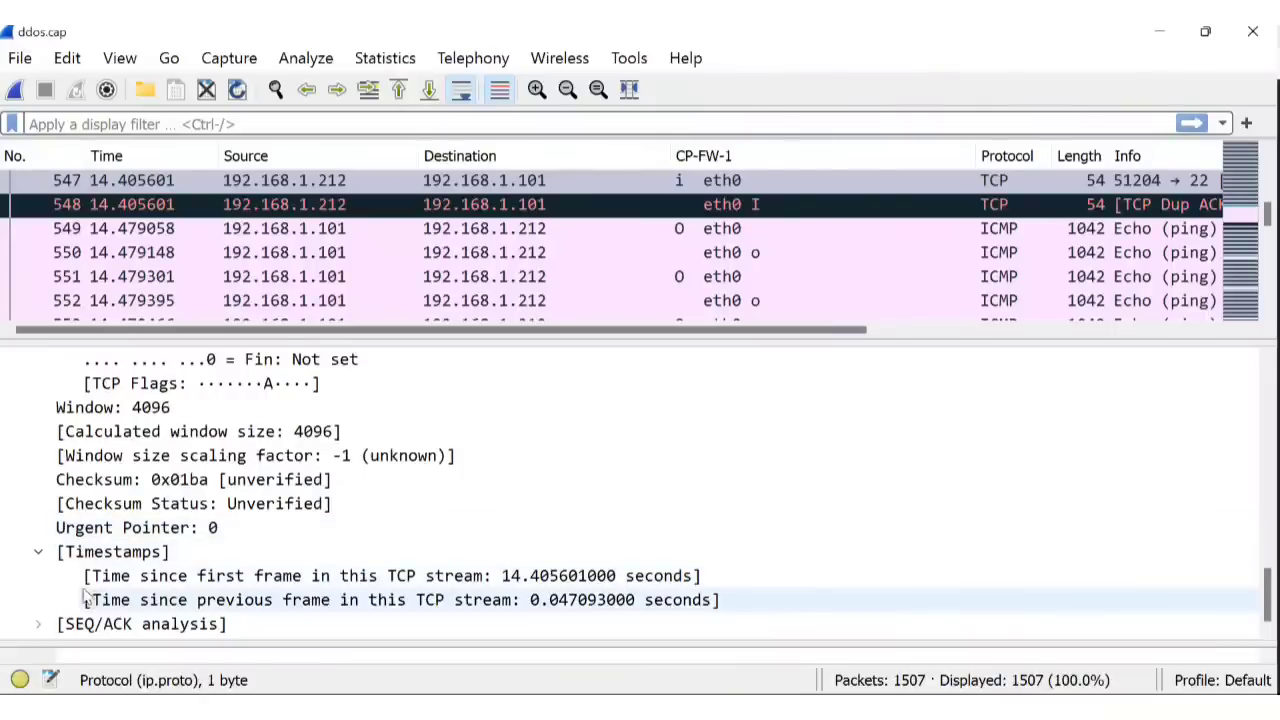
pyautogui.scroll(3, 320, 557)
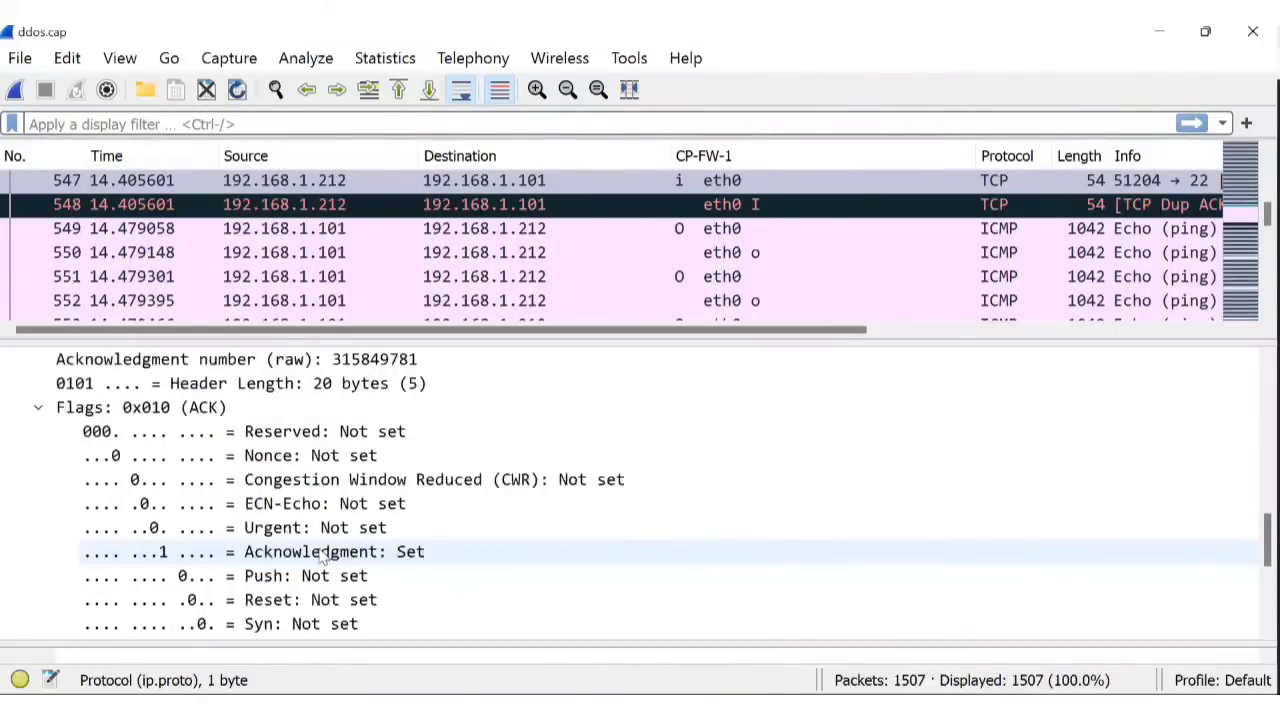
pyautogui.scroll(3, 298, 558)
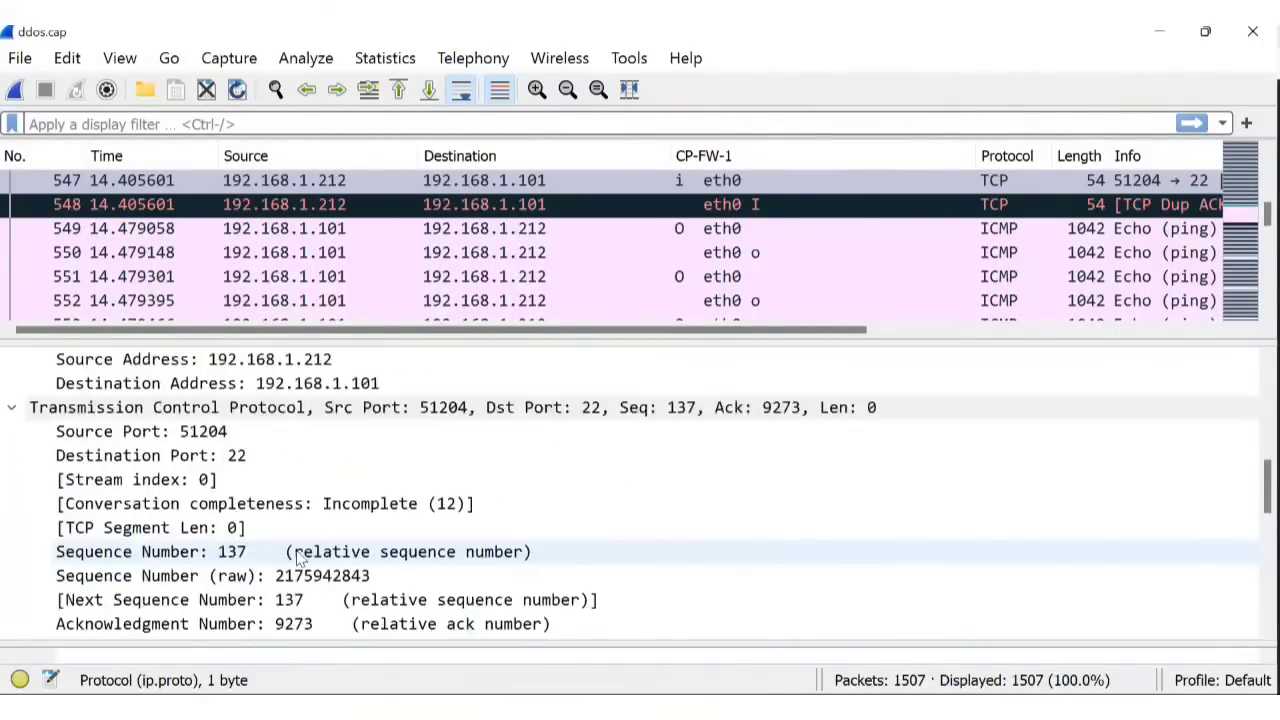
pyautogui.scroll(3, 300, 555)
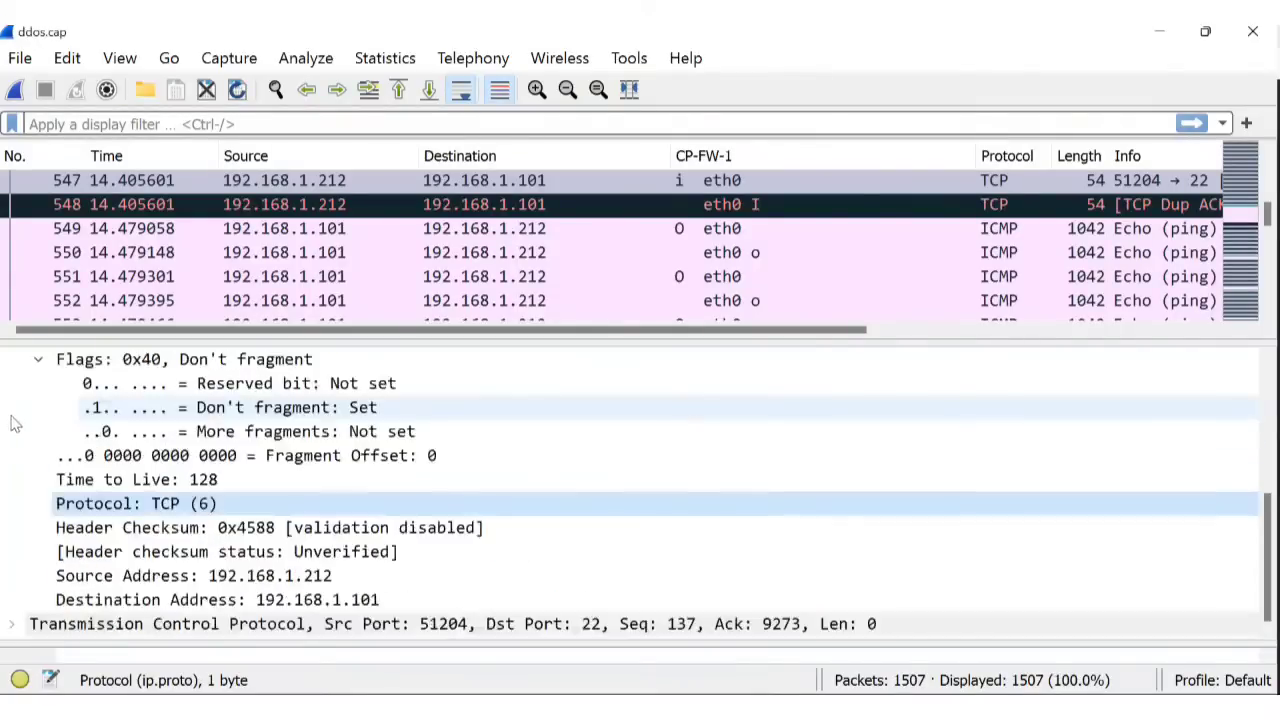
pyautogui.scroll(3, 318, 527)
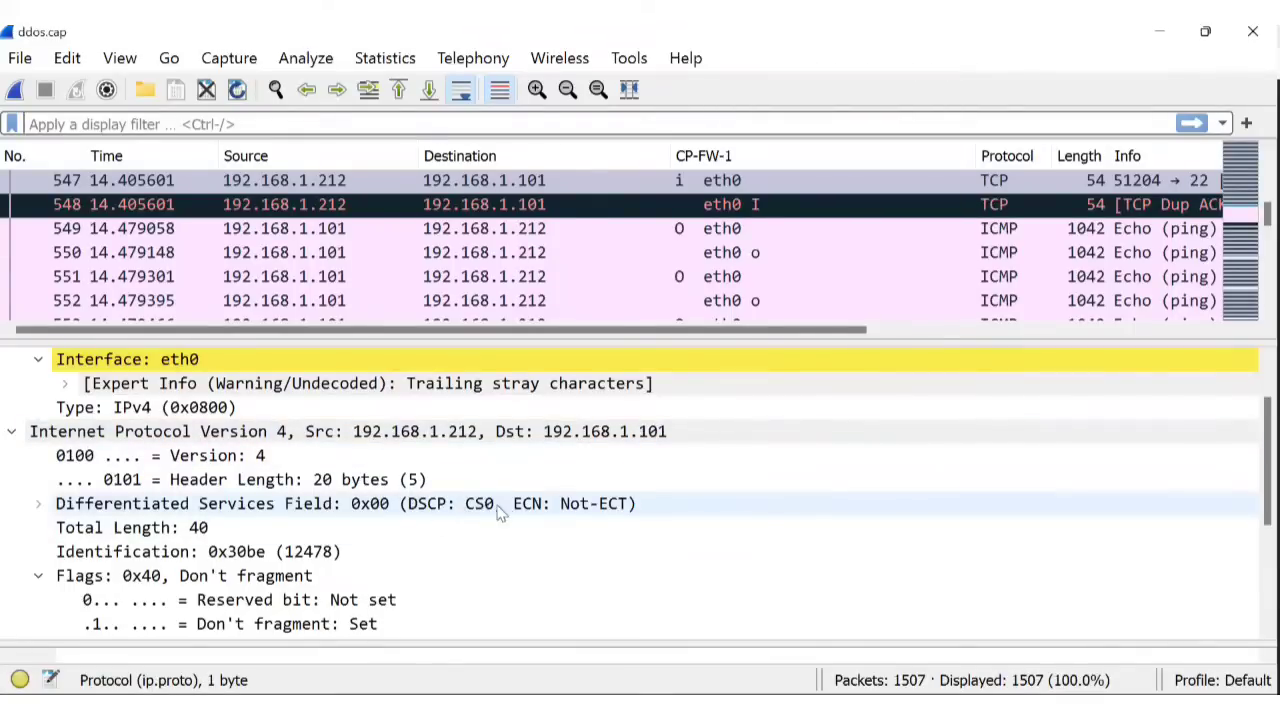
# Collapse the IP flags, then inspect the TCP Source Port, Destination Port and Conversation completeness.
pyautogui.click(38, 577)
pyautogui.scroll(-2, 310, 512)
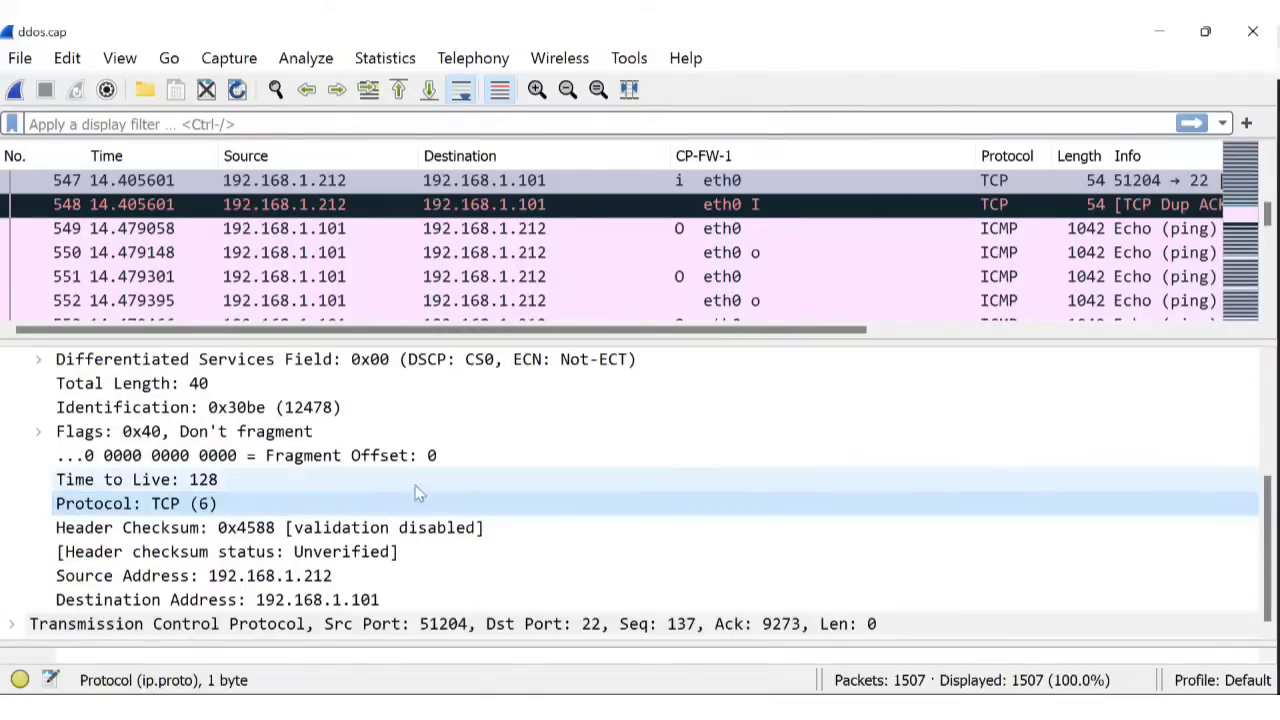
pyautogui.click(14, 626)
pyautogui.scroll(-5, 651, 514)
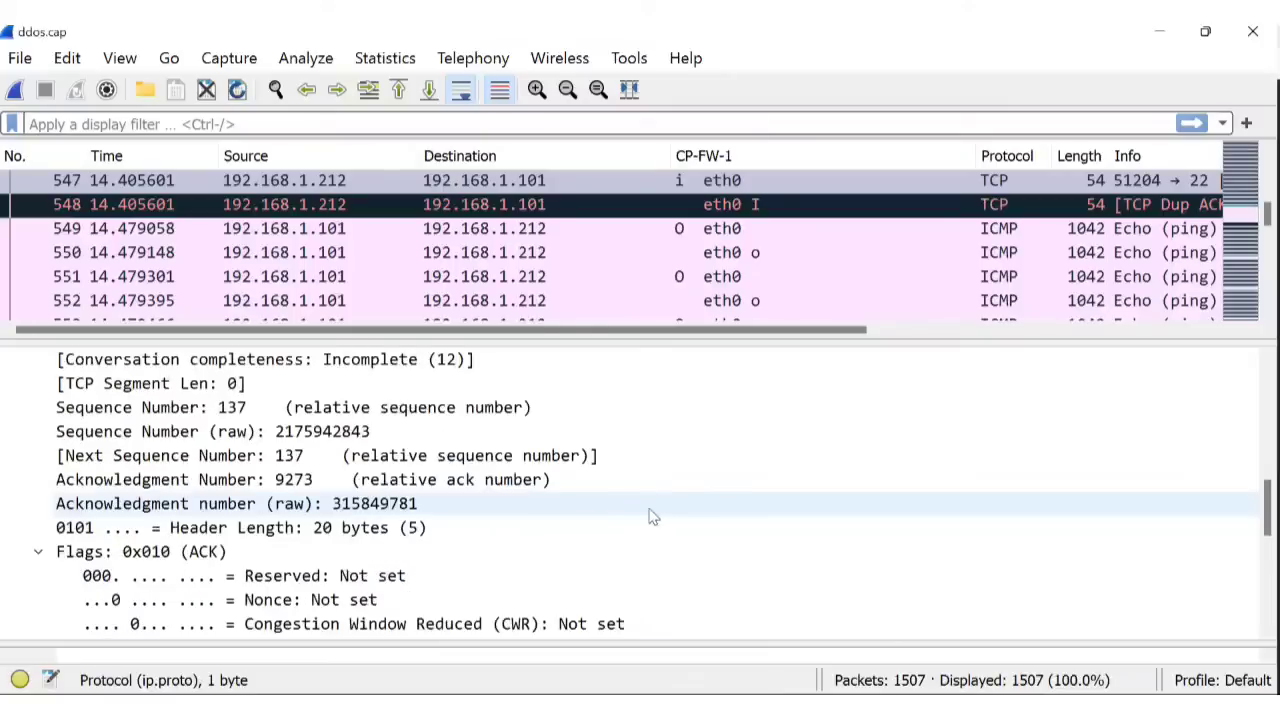
pyautogui.scroll(2, 620, 530)
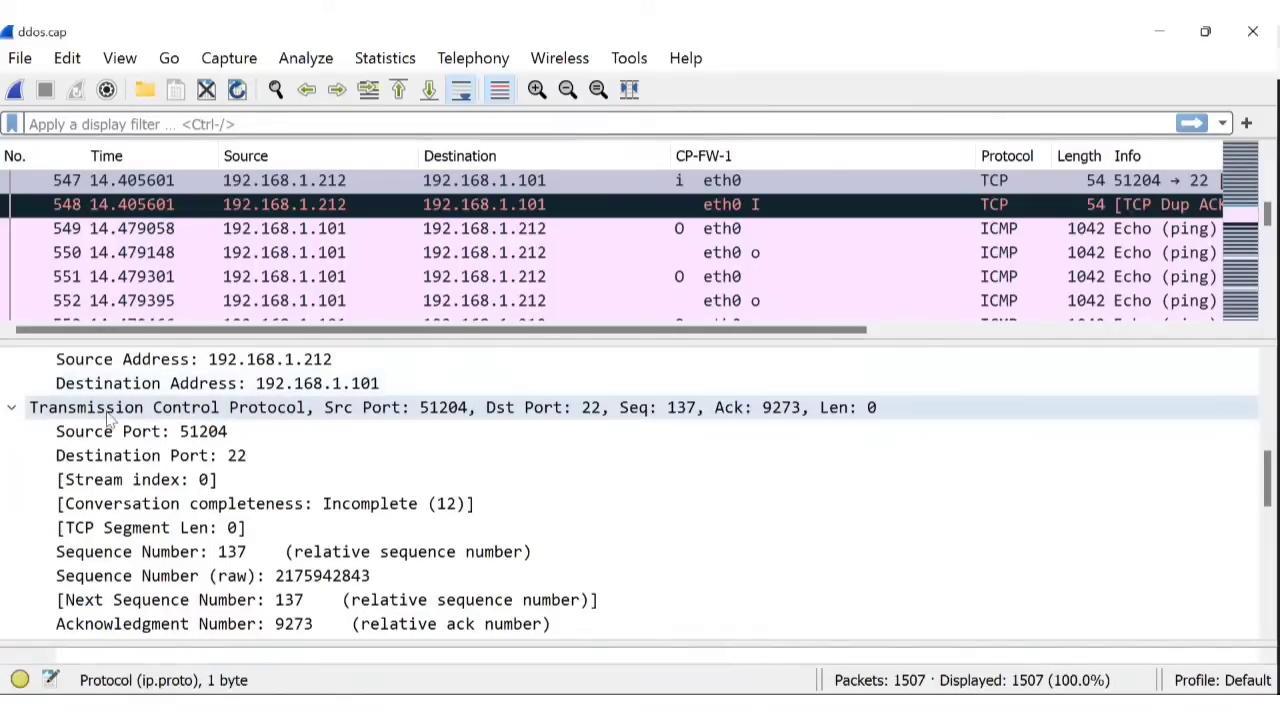
pyautogui.click(228, 432)
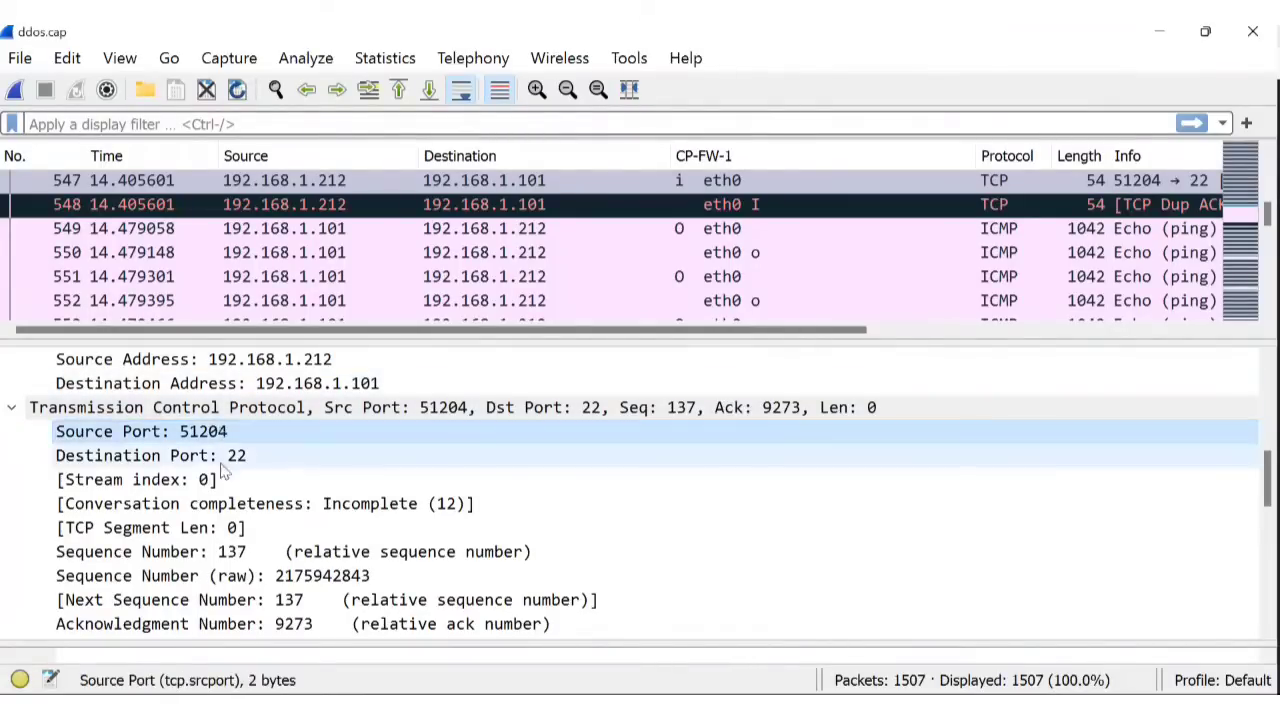
pyautogui.click(257, 465)
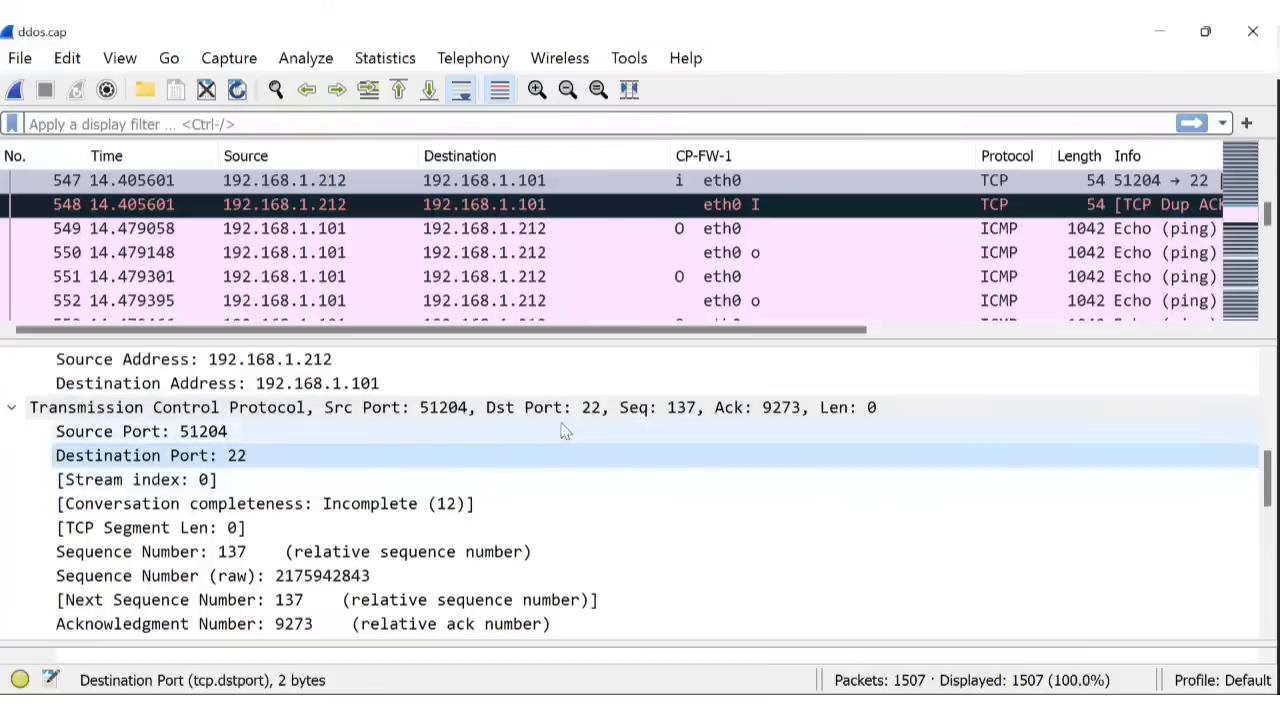
pyautogui.click(397, 508)
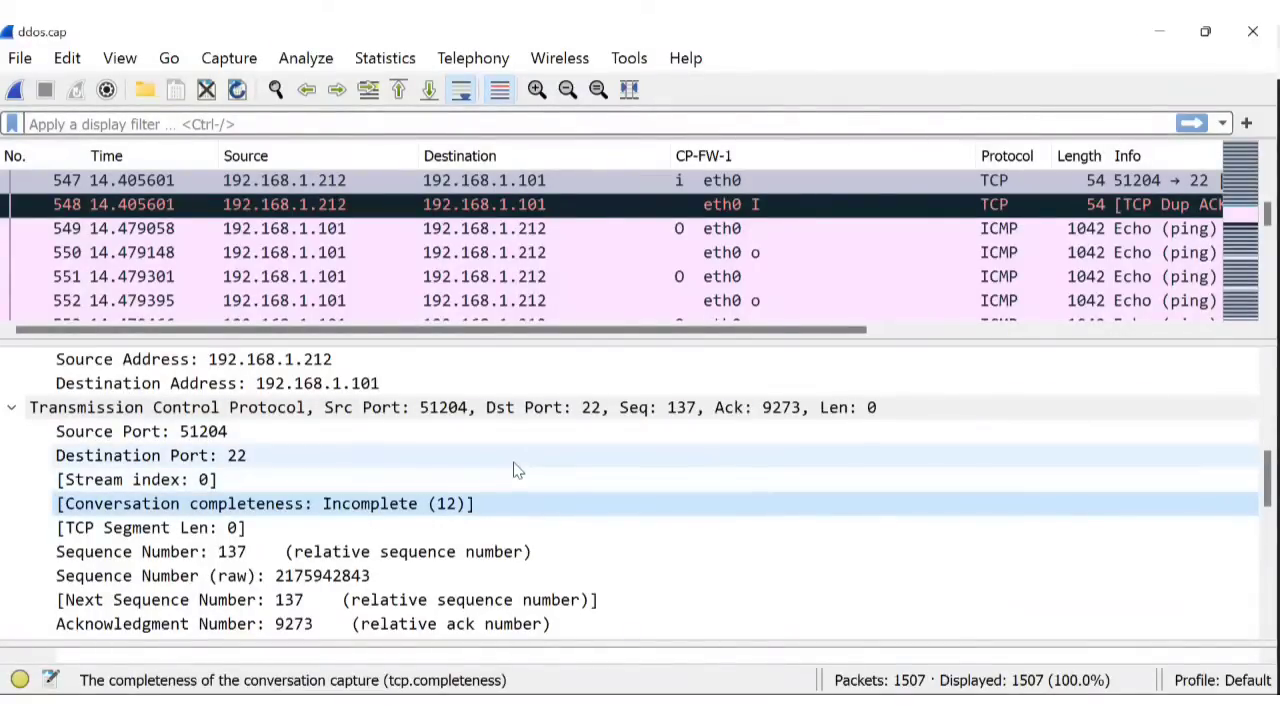
pyautogui.scroll(-3, 517, 471)
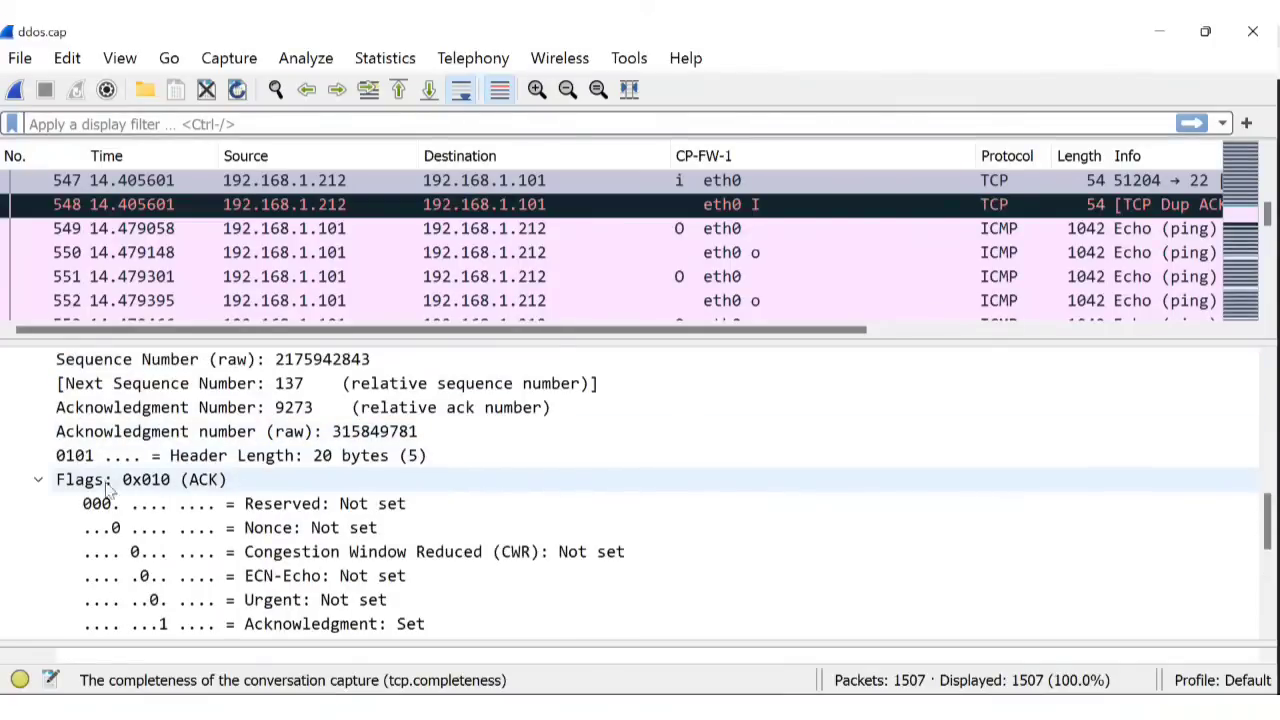
# Collapse TCP flags, check the Checksum's actions and SEQ/ACK analysis, then show packet 549.
pyautogui.click(40, 486)
pyautogui.scroll(-2, 414, 454)
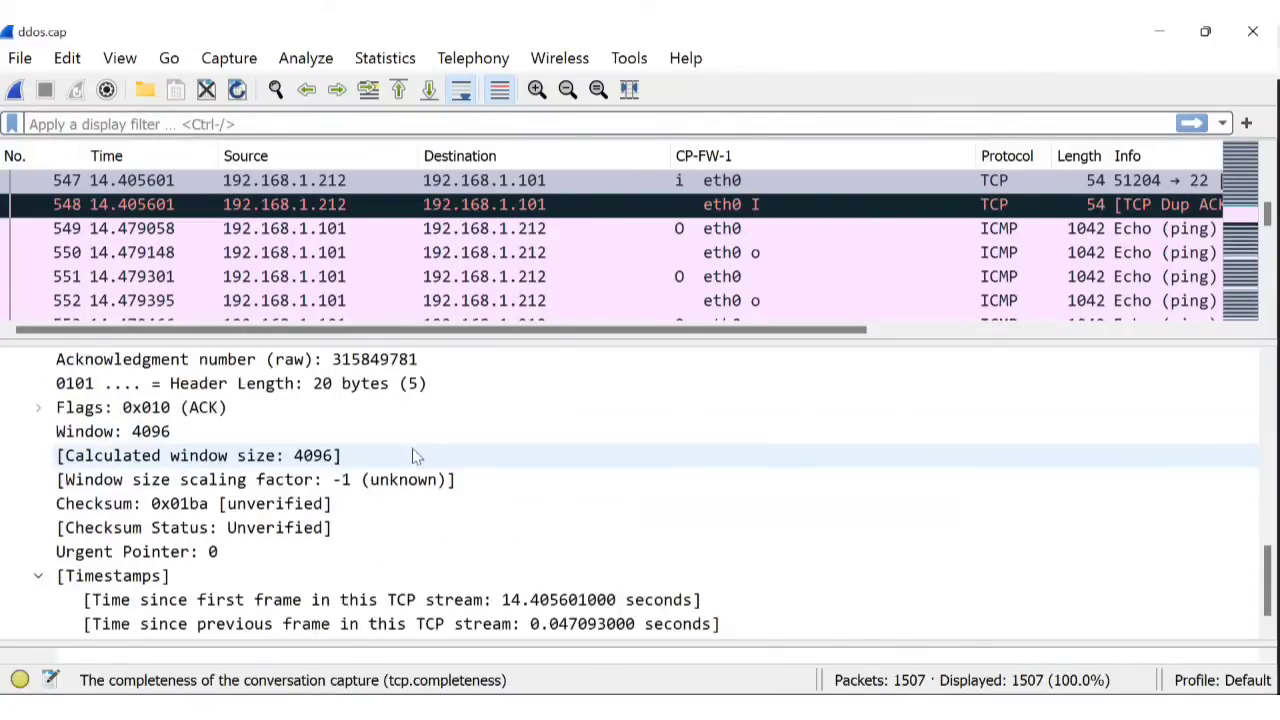
pyautogui.click(481, 487)
pyautogui.rightClick(483, 487)
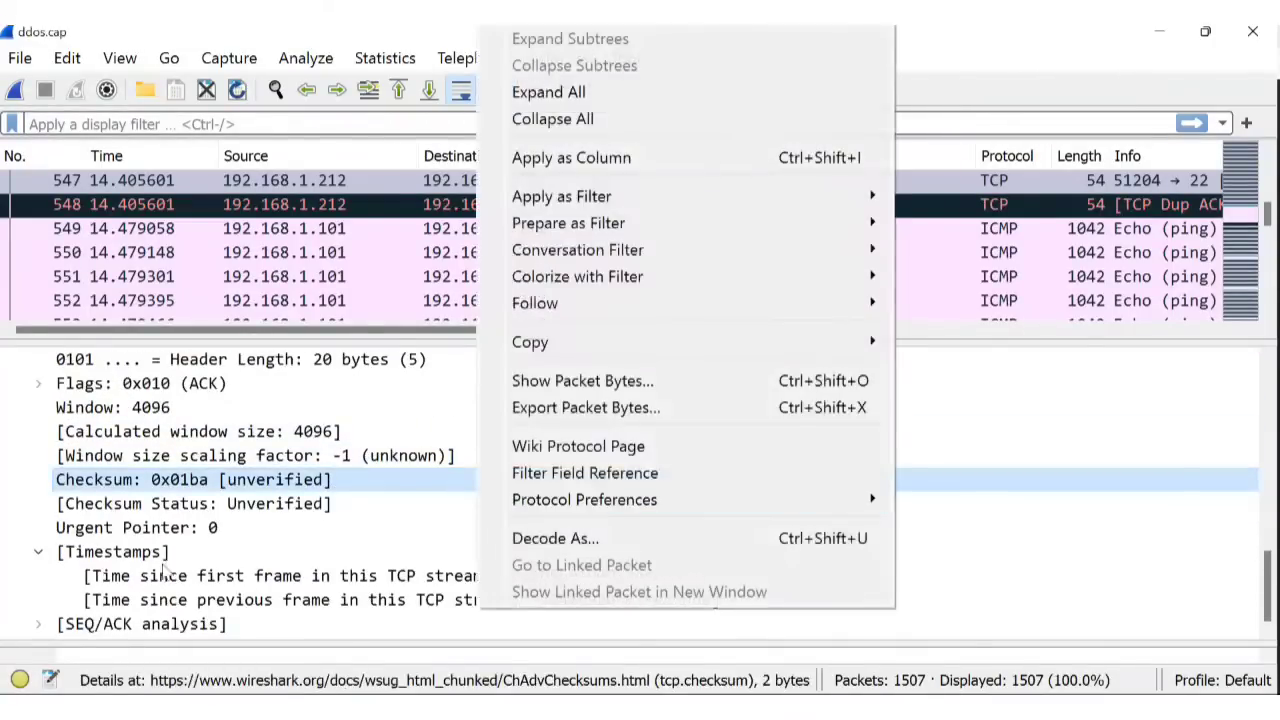
pyautogui.click(82, 596)
pyautogui.click(39, 624)
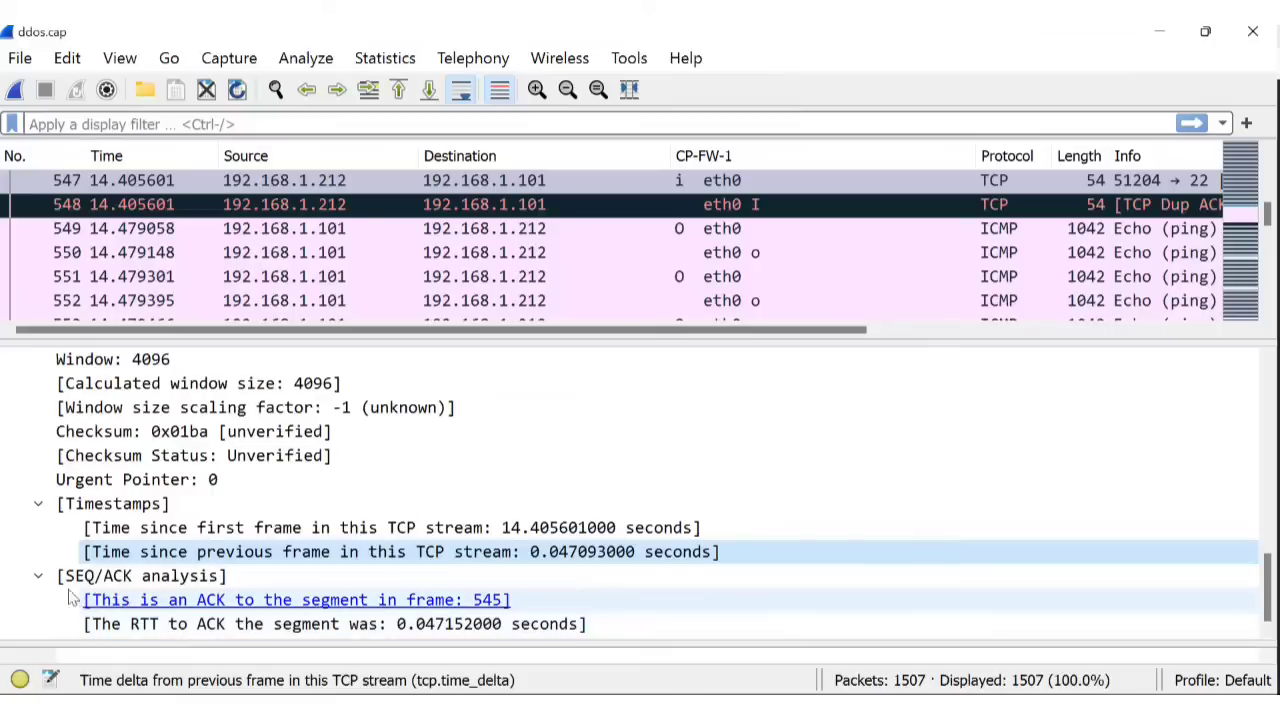
pyautogui.click(40, 577)
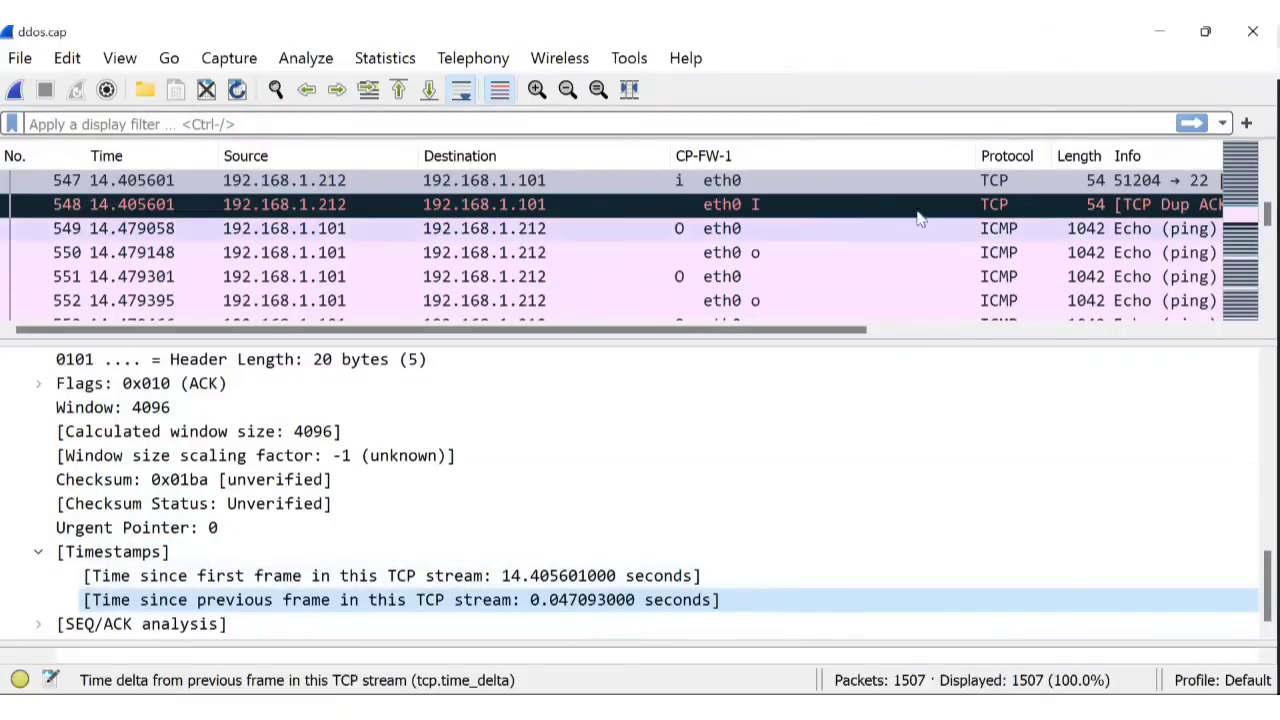
pyautogui.click(537, 232)
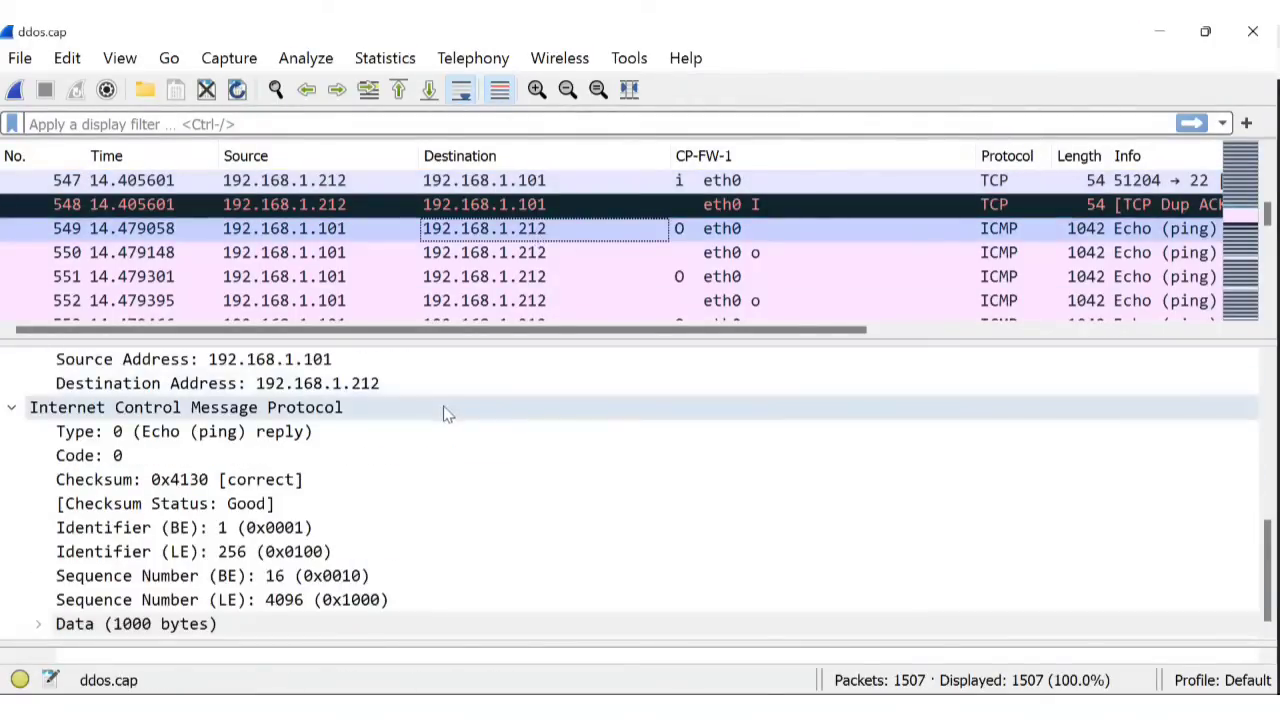
# Check packet 549's source and destination, and expand its ICMP Data payload Length of 1000.
pyautogui.click(295, 230)
pyautogui.click(511, 232)
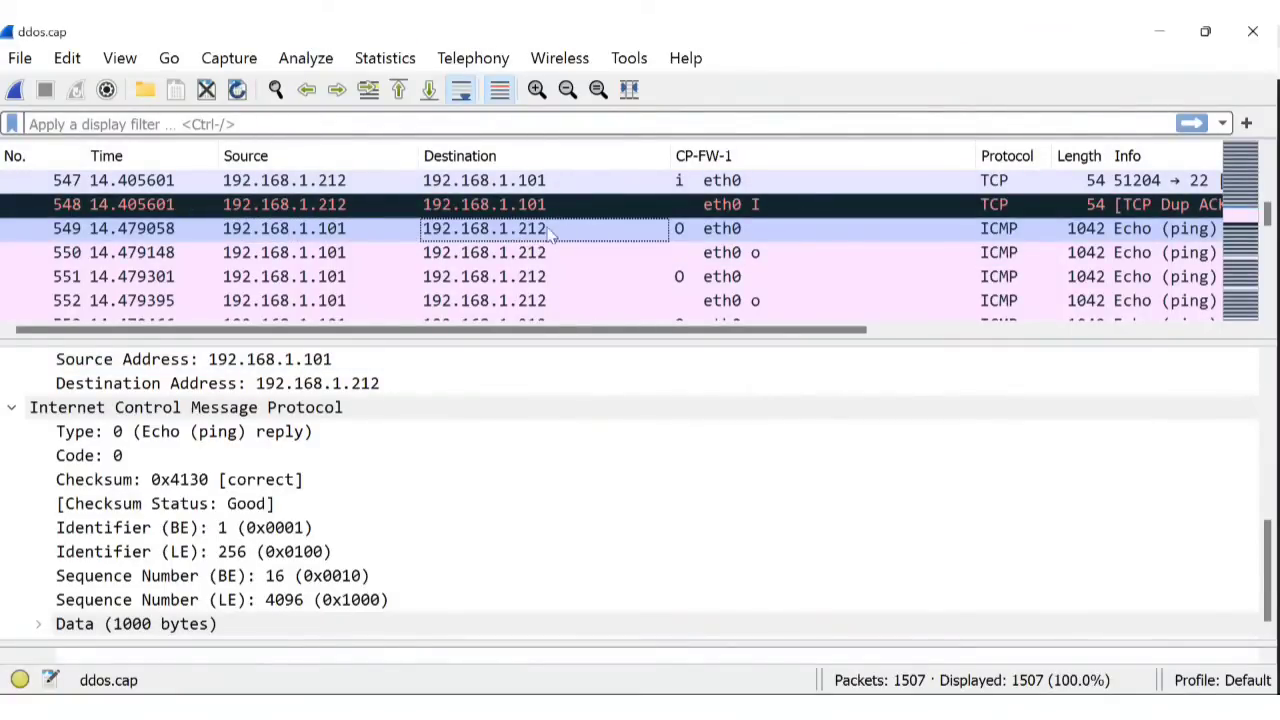
pyautogui.click(37, 624)
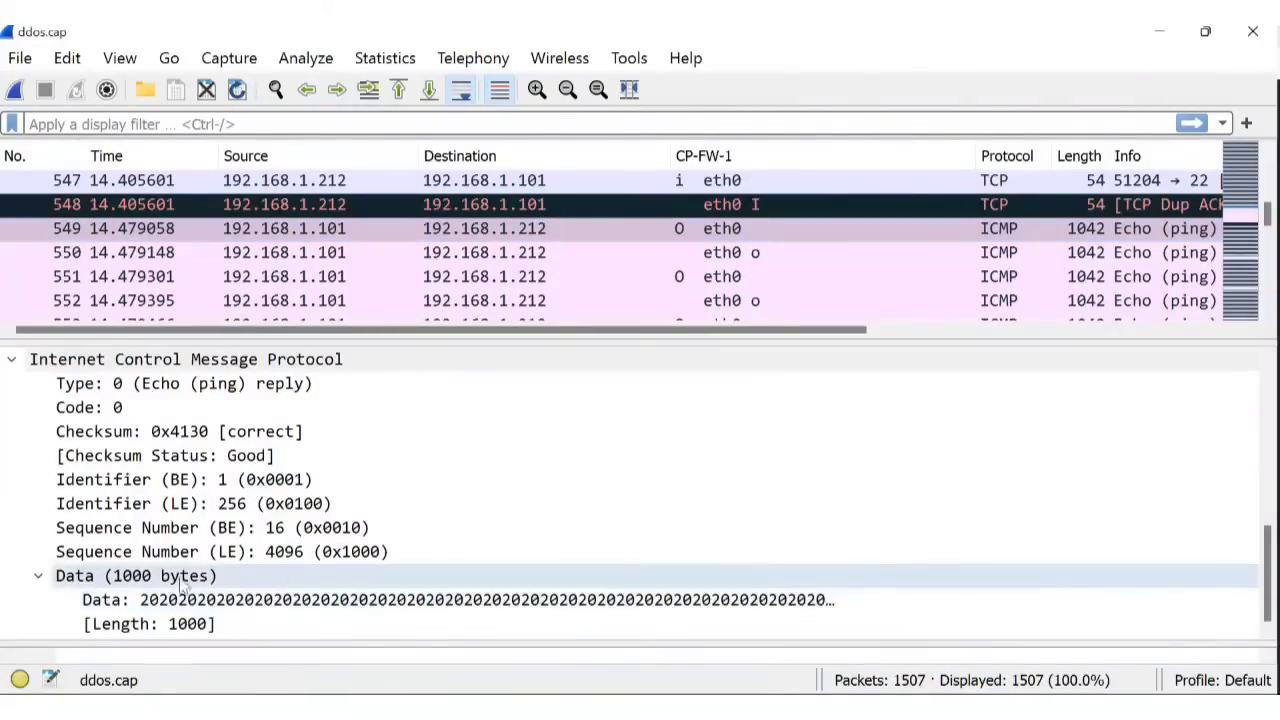
pyautogui.click(173, 624)
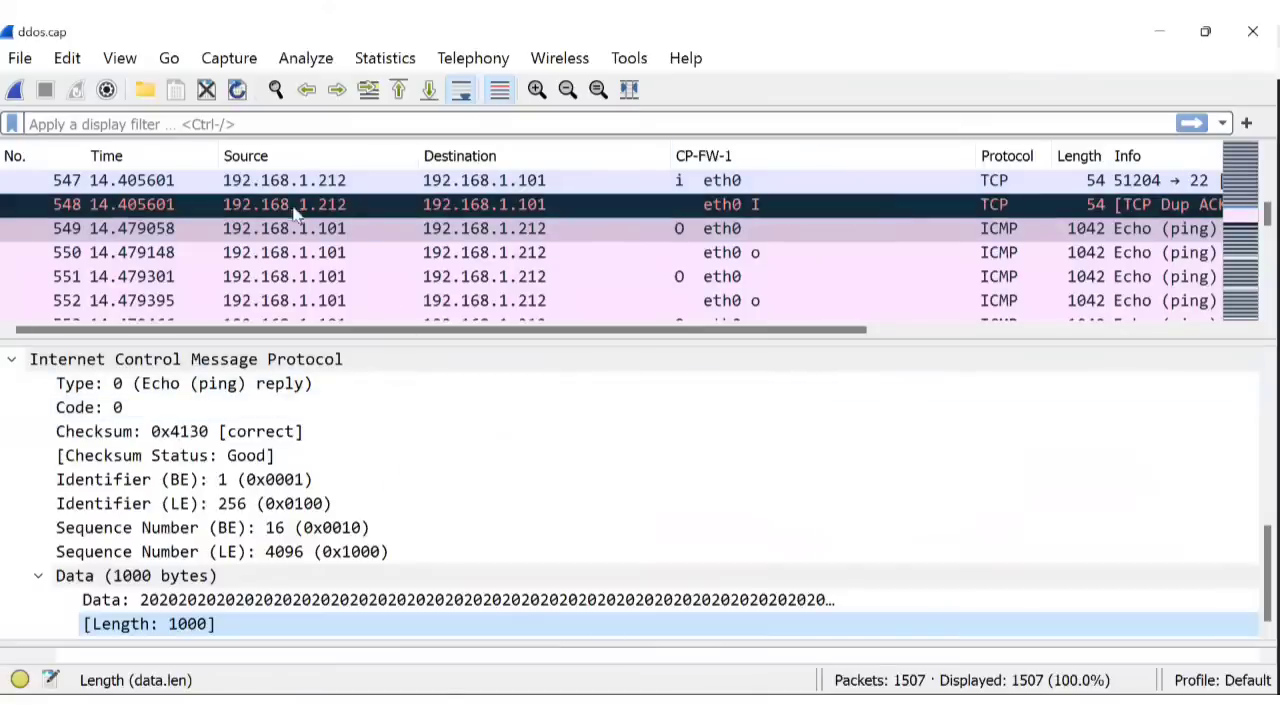
pyautogui.click(318, 228)
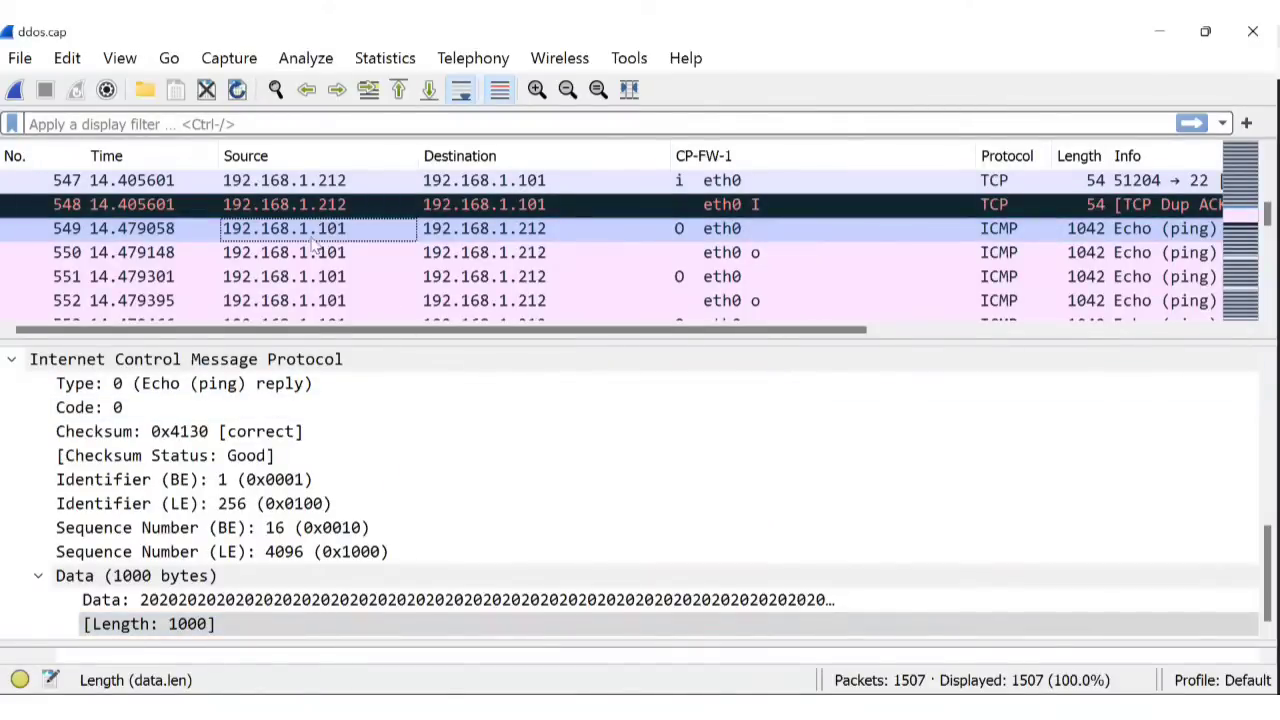
# Review packet 548's TCP details, collapse Timestamps, and reselect ICMP echo reply packet 549.
pyautogui.click(323, 210)
pyautogui.scroll(-5, 225, 329)
pyautogui.scroll(-4, 288, 440)
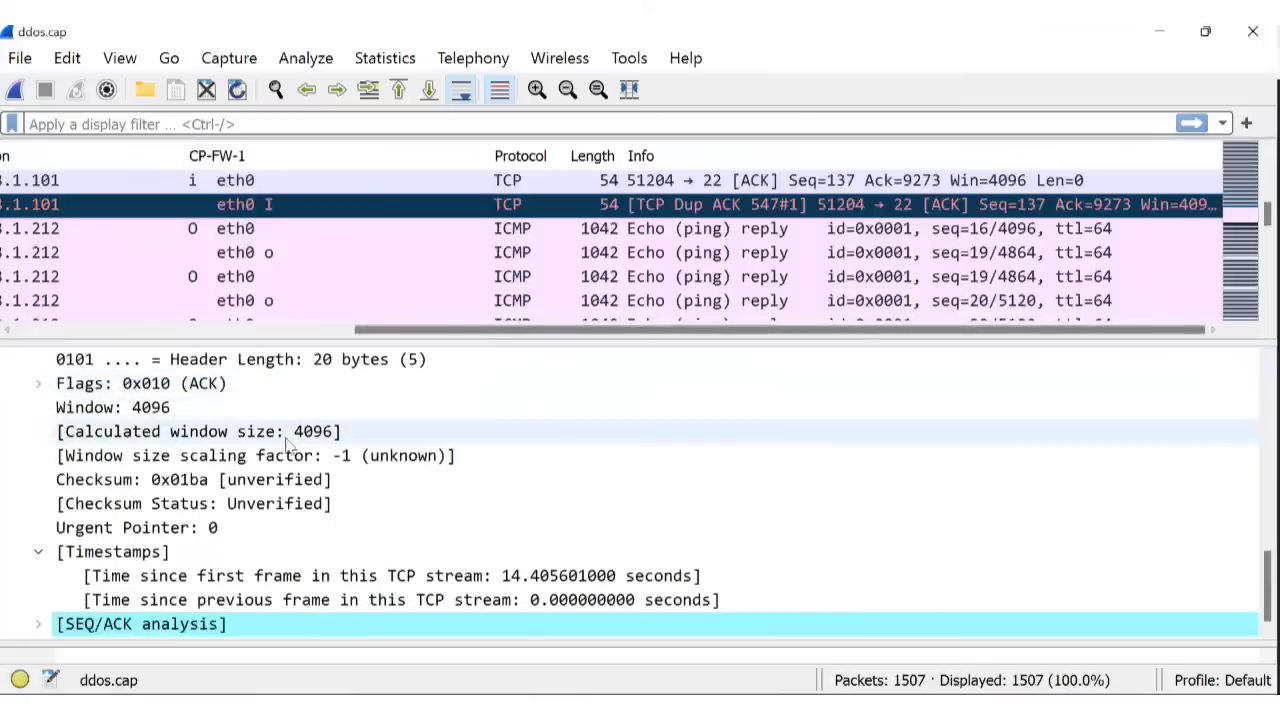
pyautogui.scroll(4, 272, 295)
pyautogui.scroll(-3, 312, 295)
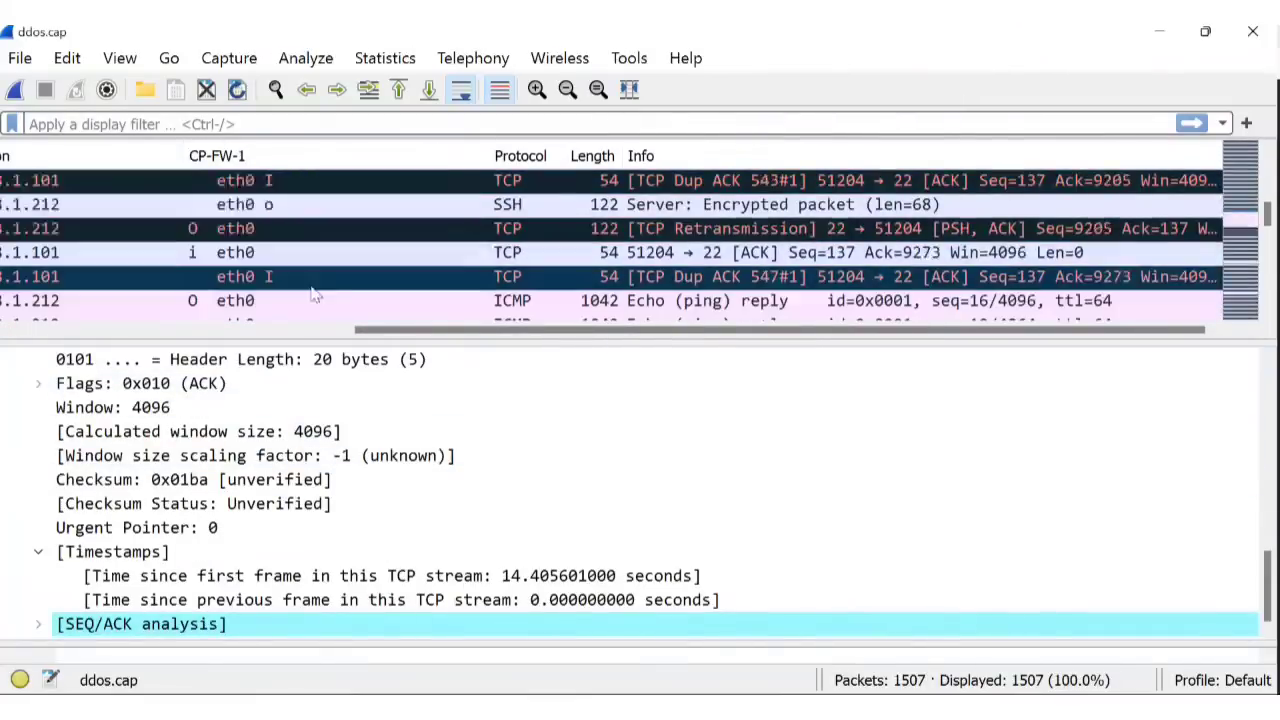
pyautogui.scroll(-3, 312, 295)
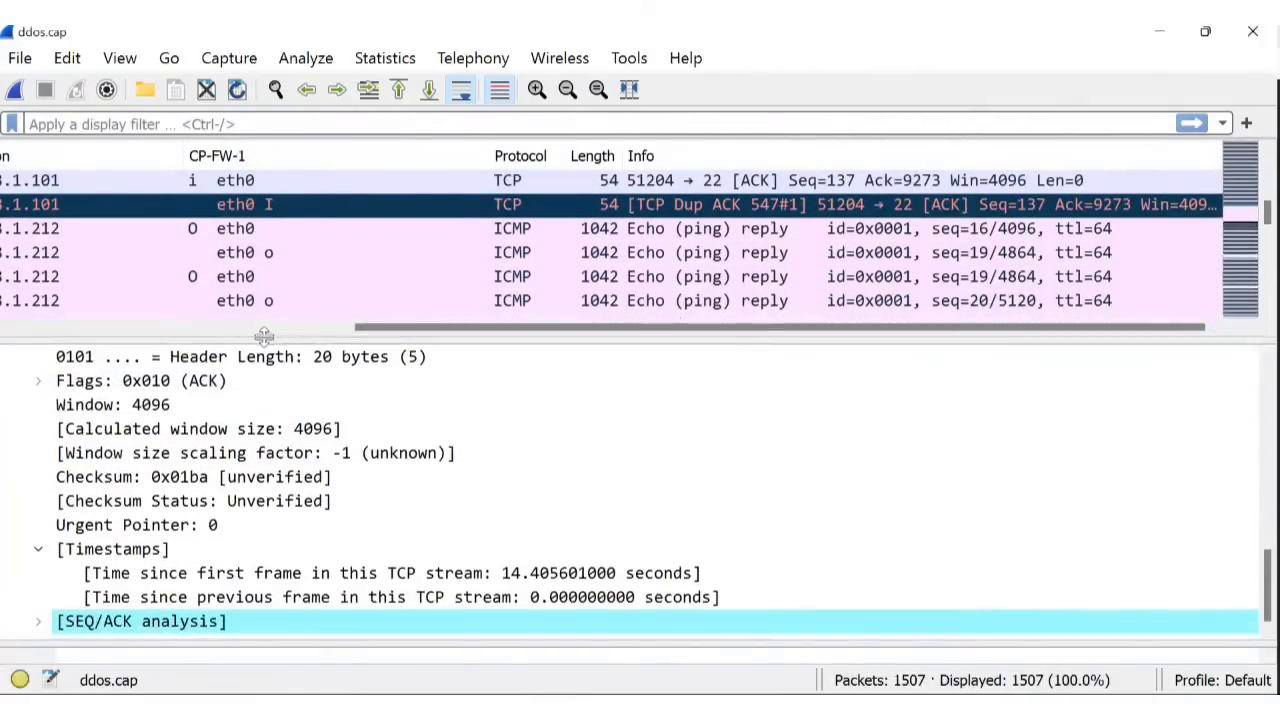
pyautogui.scroll(-4, 700, 255)
pyautogui.scroll(4, 600, 258)
pyautogui.scroll(-4, 397, 262)
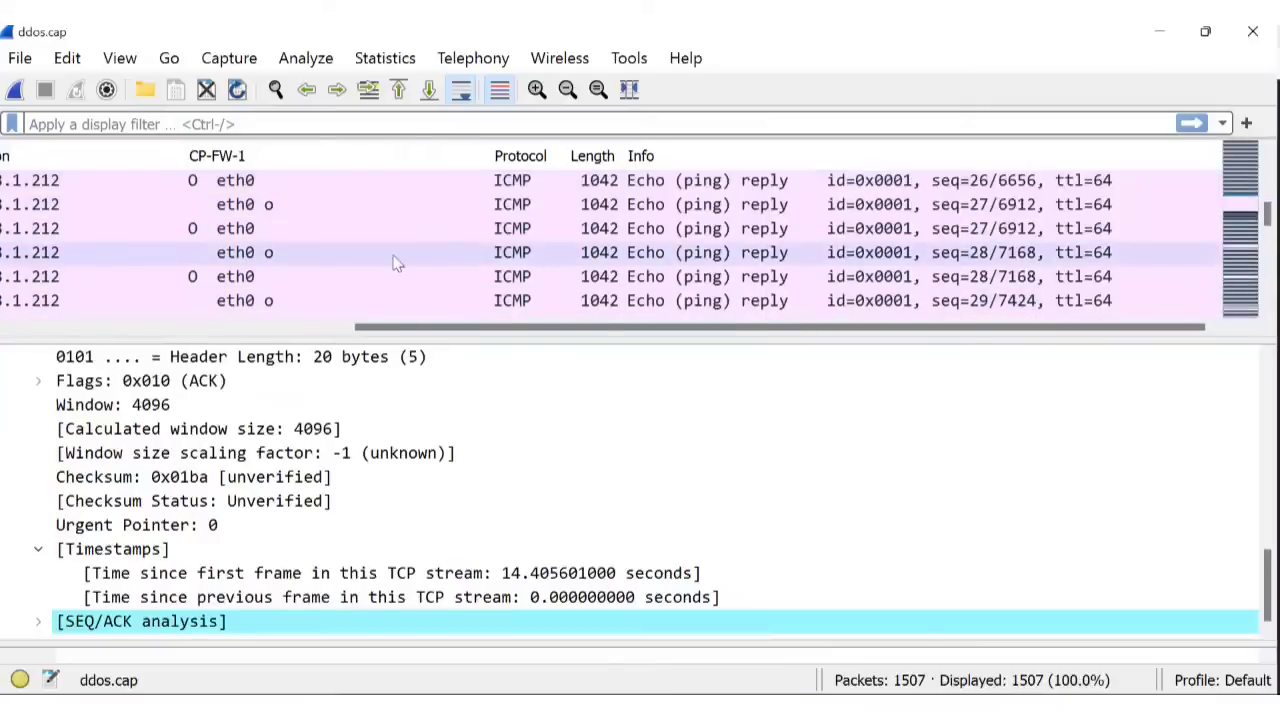
pyautogui.scroll(2, 409, 237)
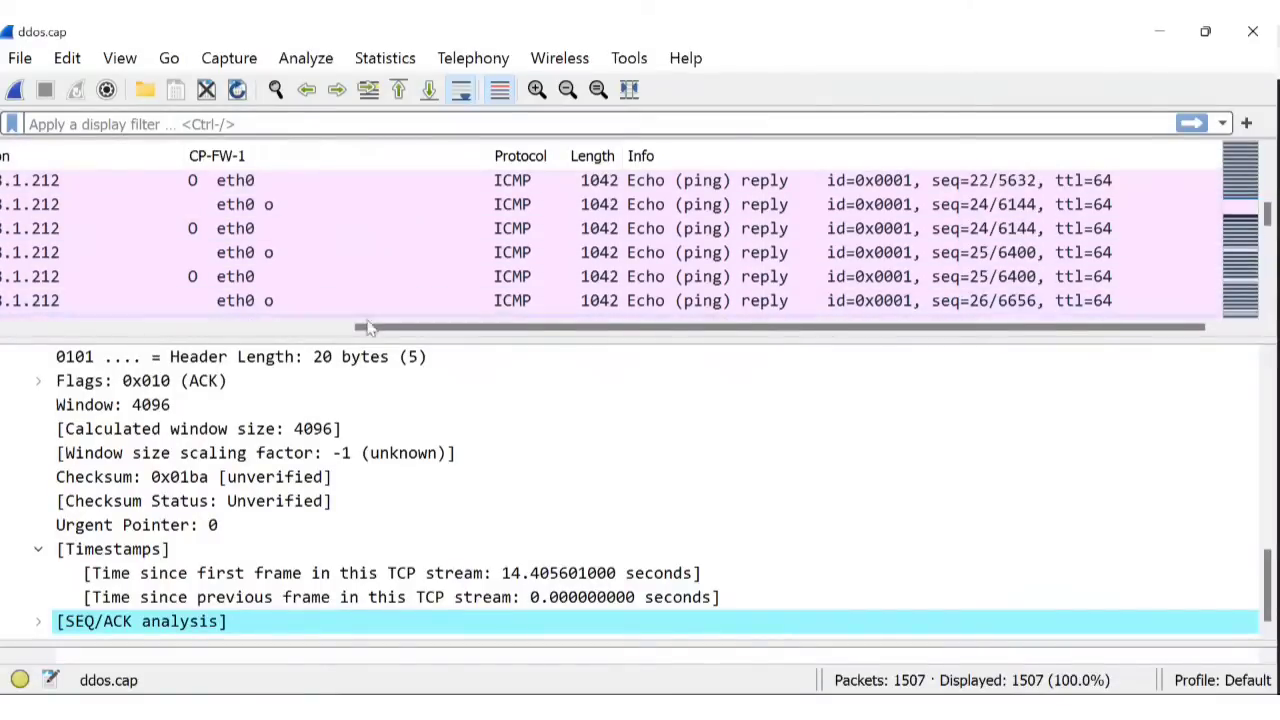
pyautogui.moveTo(367, 328); pyautogui.dragTo(28, 328)
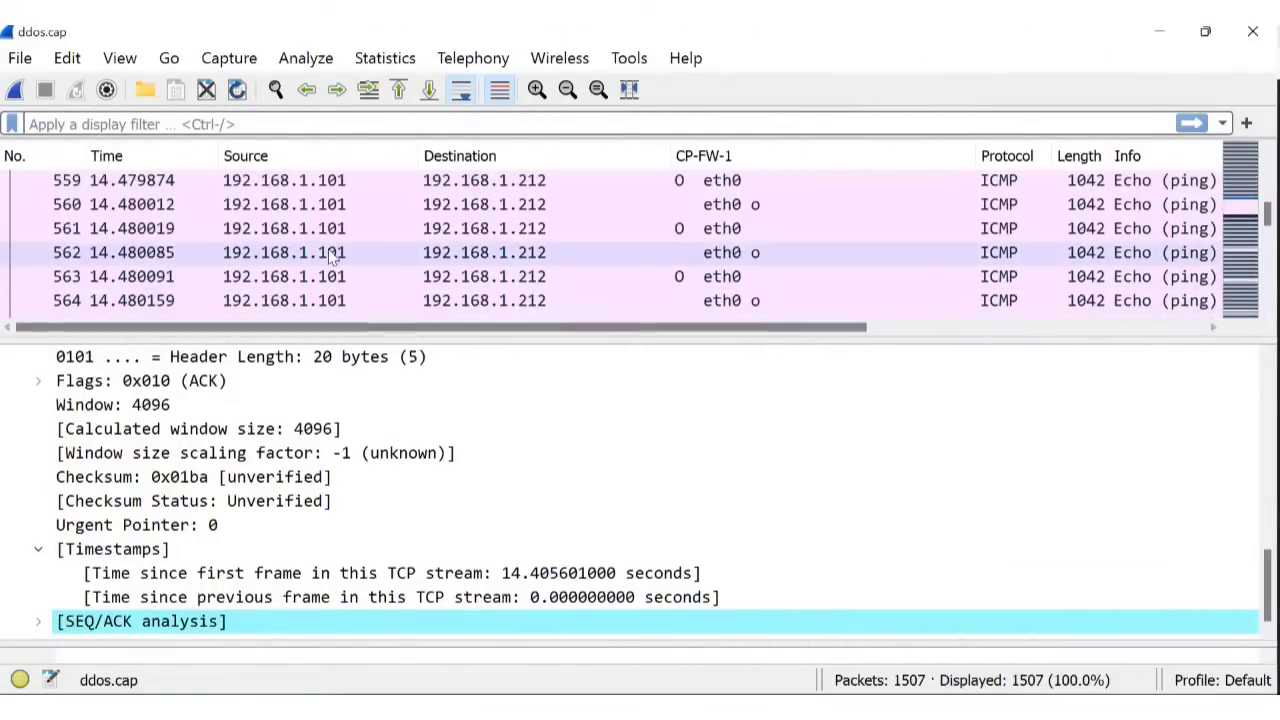
pyautogui.scroll(4, 335, 255)
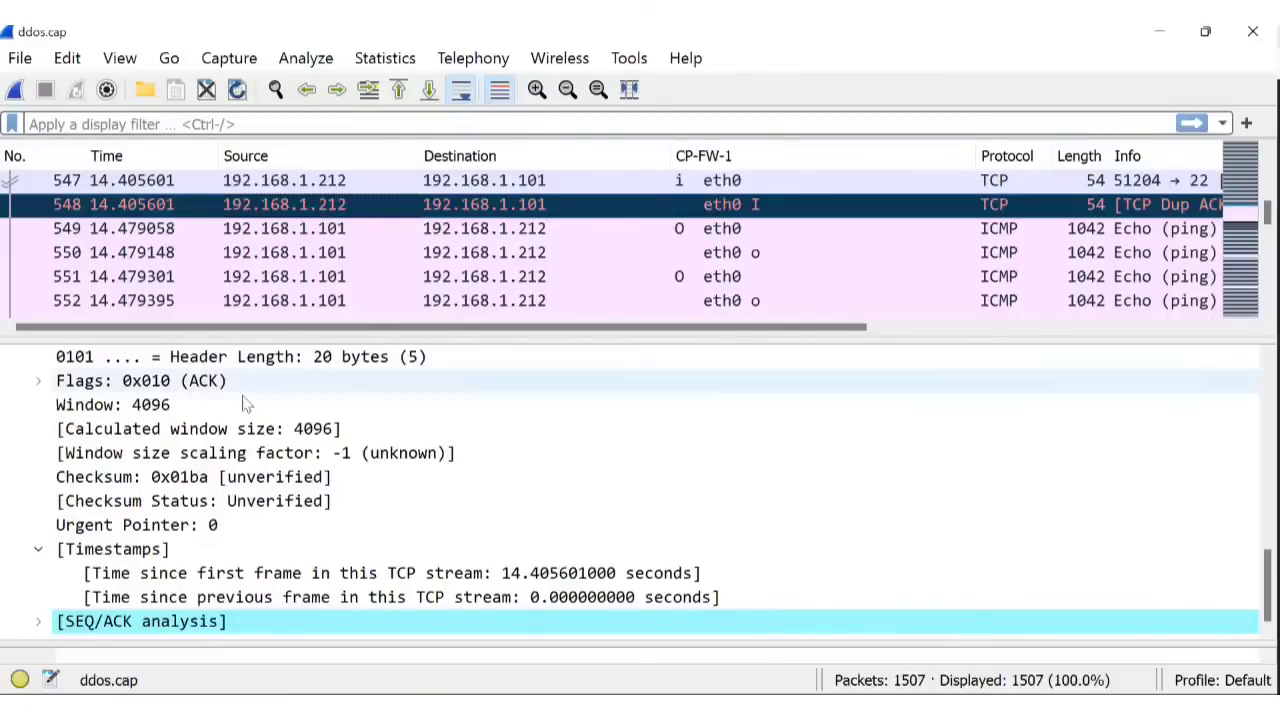
pyautogui.click(37, 551)
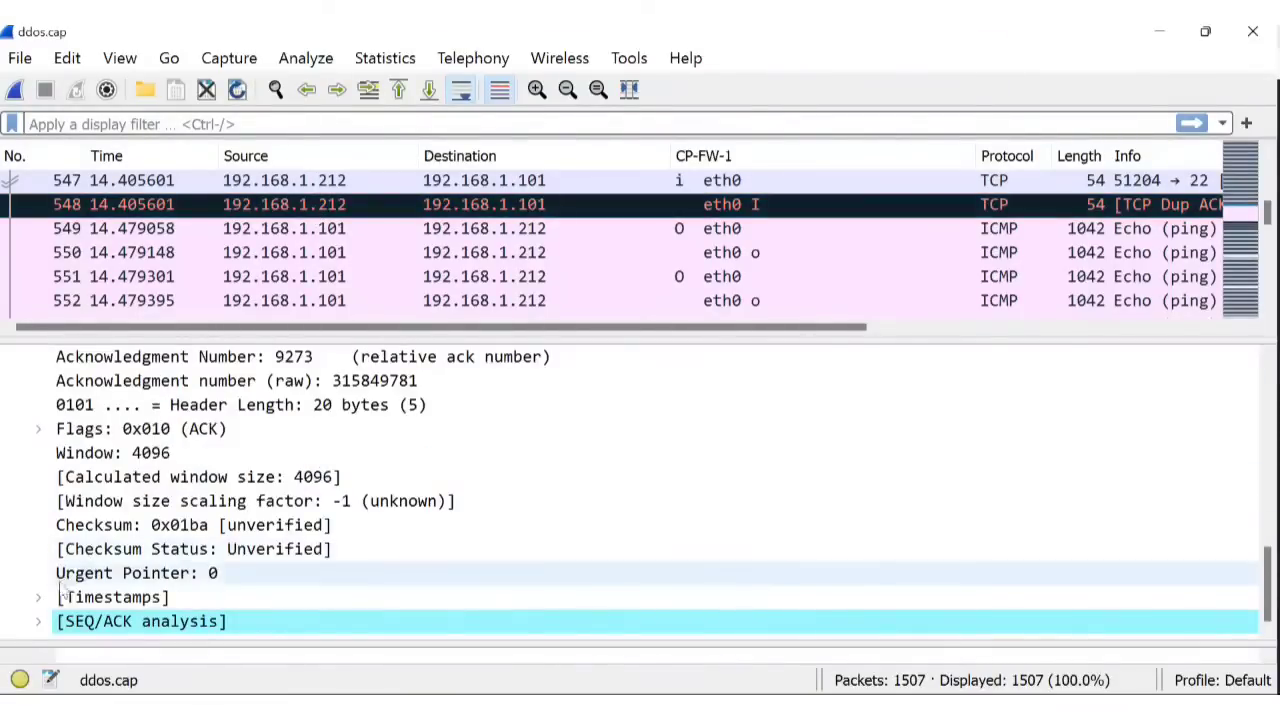
pyautogui.click(350, 229)
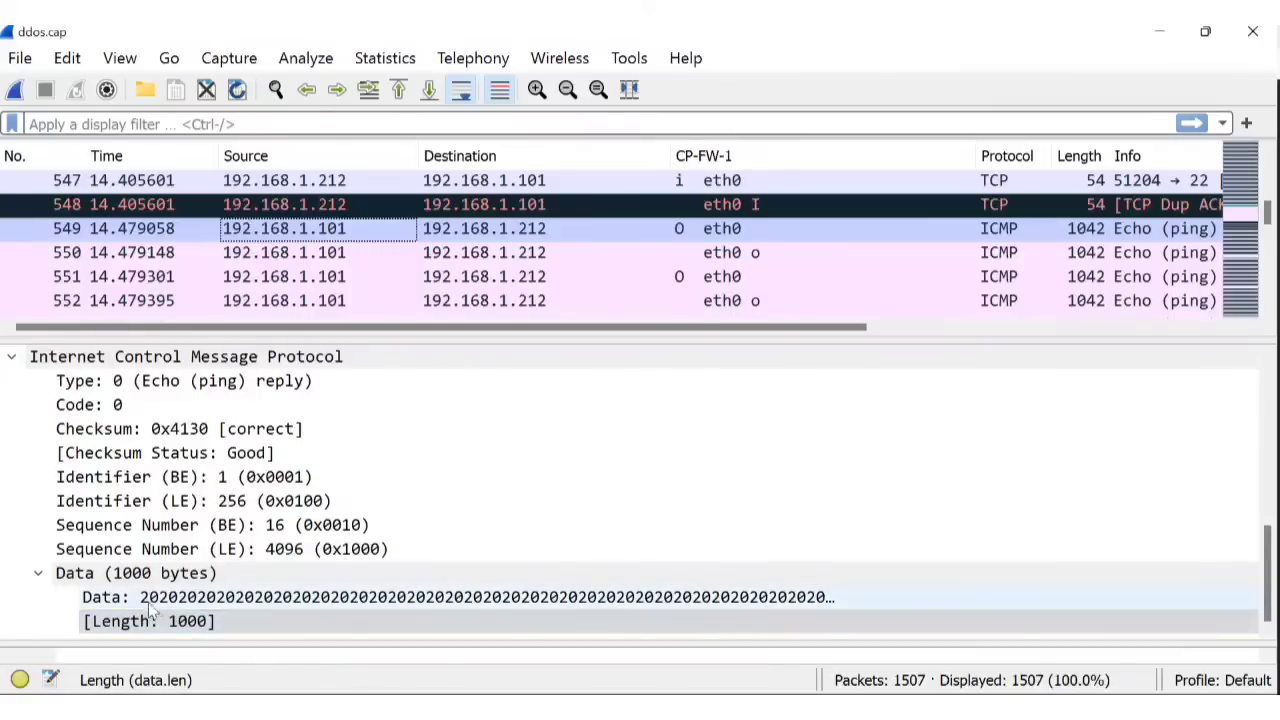
# Fold packet 549's 1000-byte Data payload and scroll up to its FW1 Monitor and IPv4 fields.
pyautogui.click(520, 597)
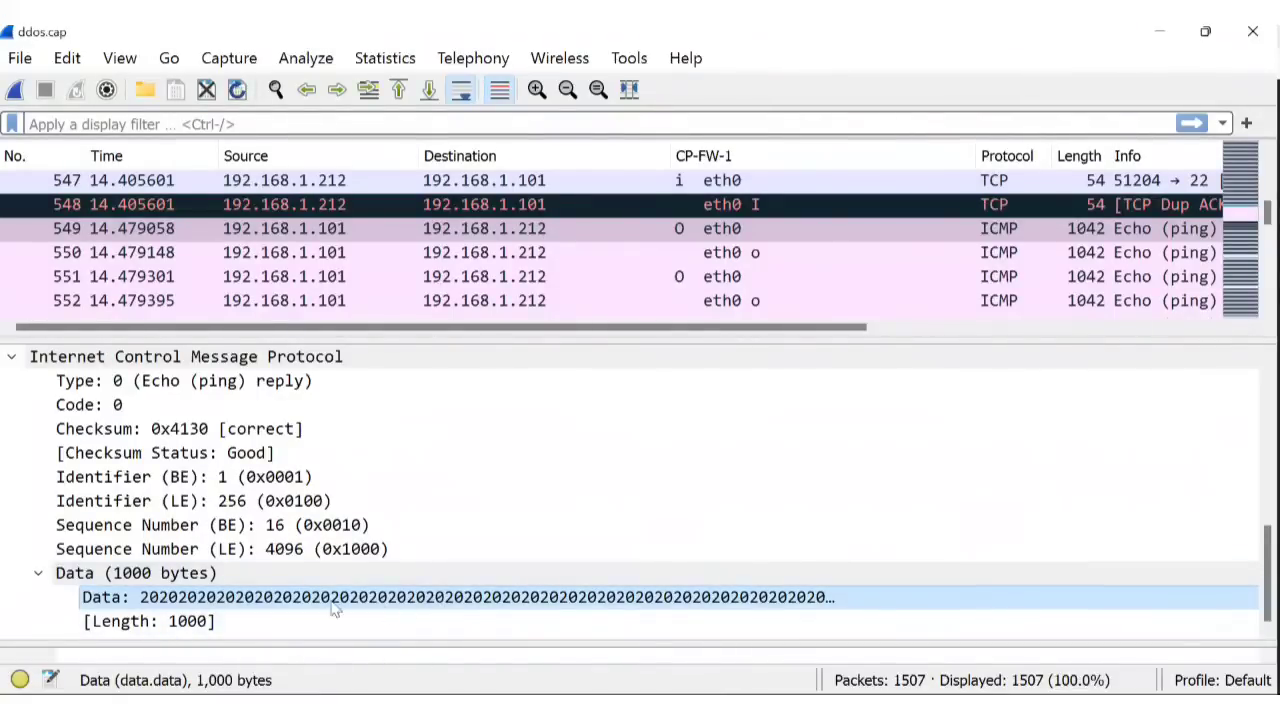
pyautogui.click(38, 576)
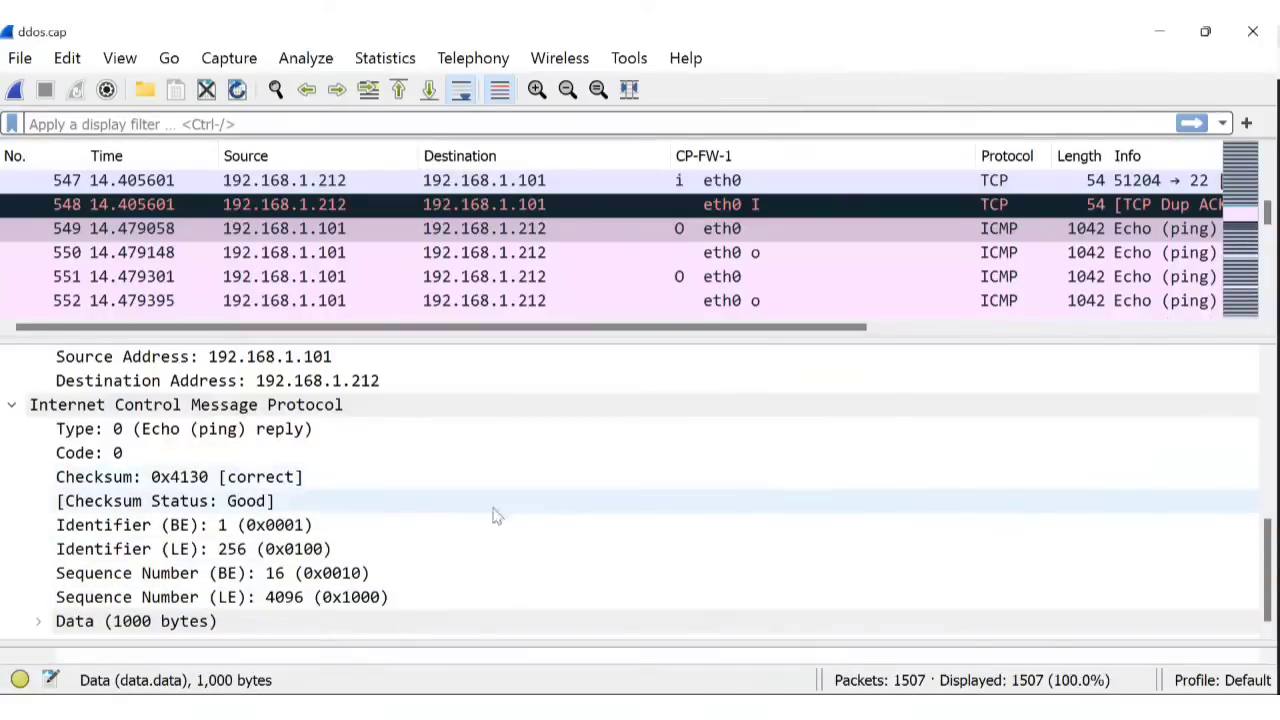
pyautogui.scroll(6, 494, 517)
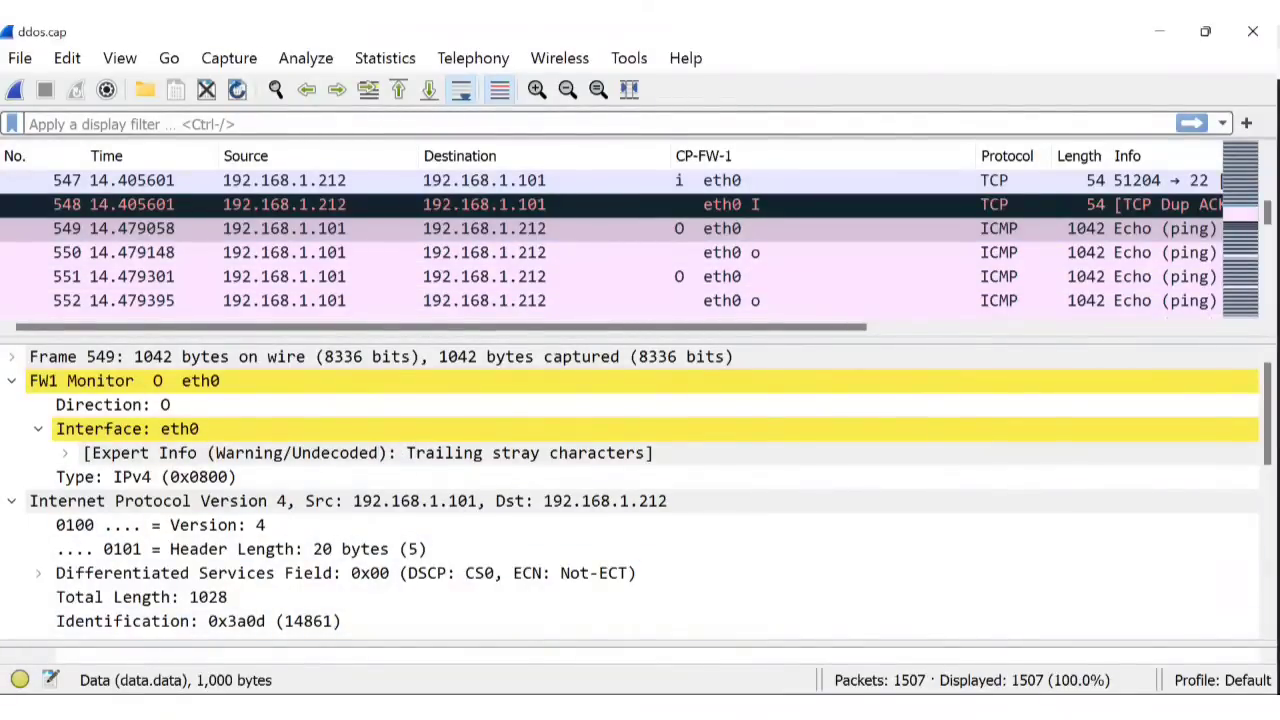
pyautogui.moveTo(654, 710)
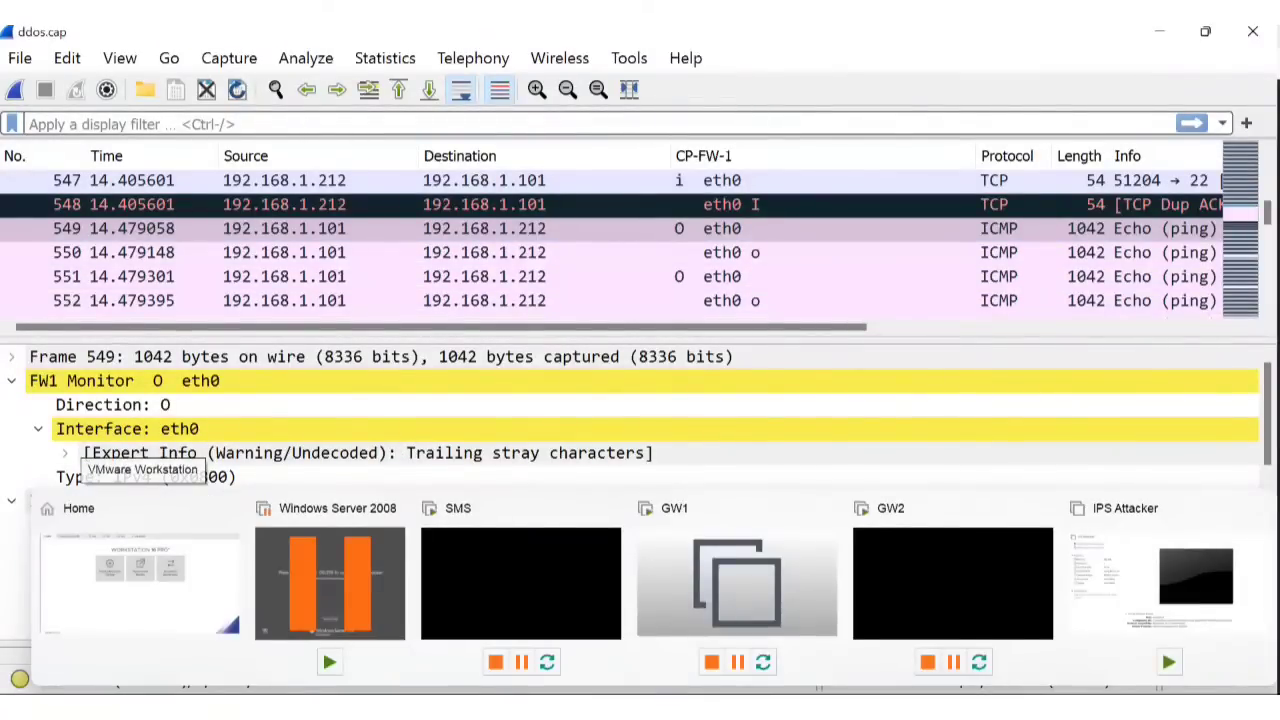
# Close the three leftover Log Details windows and show the Gateways & Servers list.
pyautogui.click(772, 710)
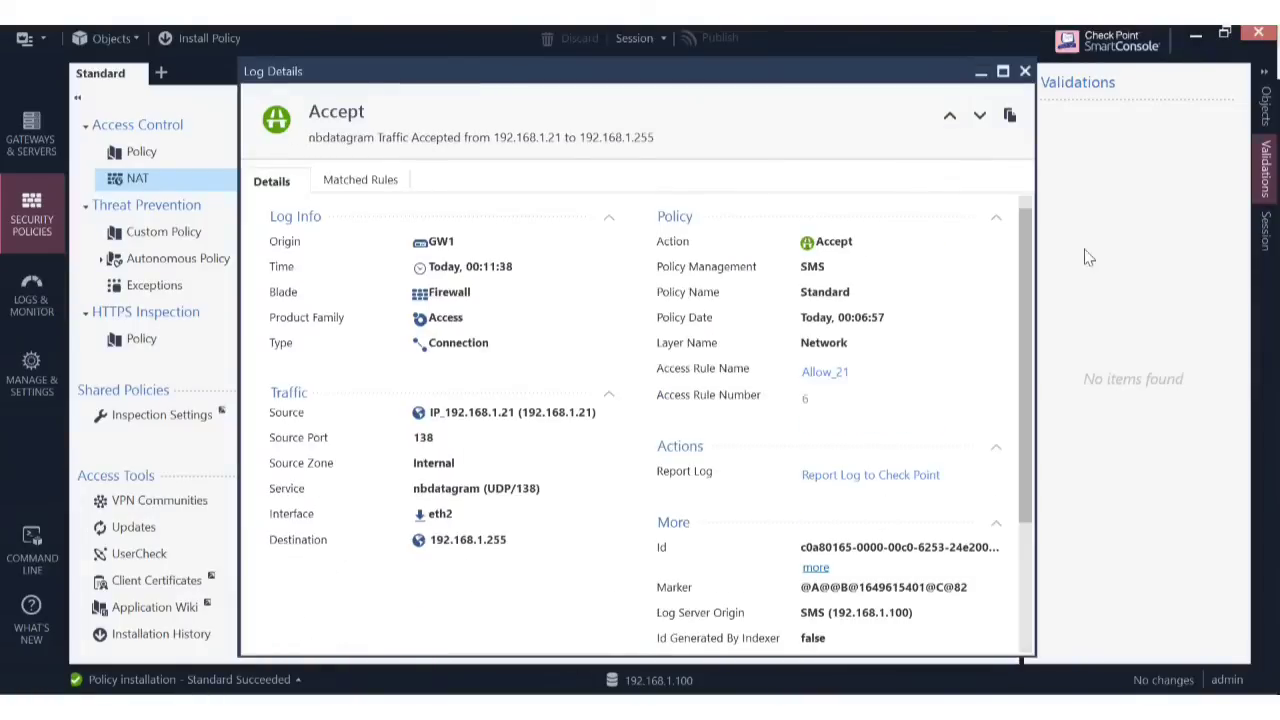
pyautogui.click(1025, 72)
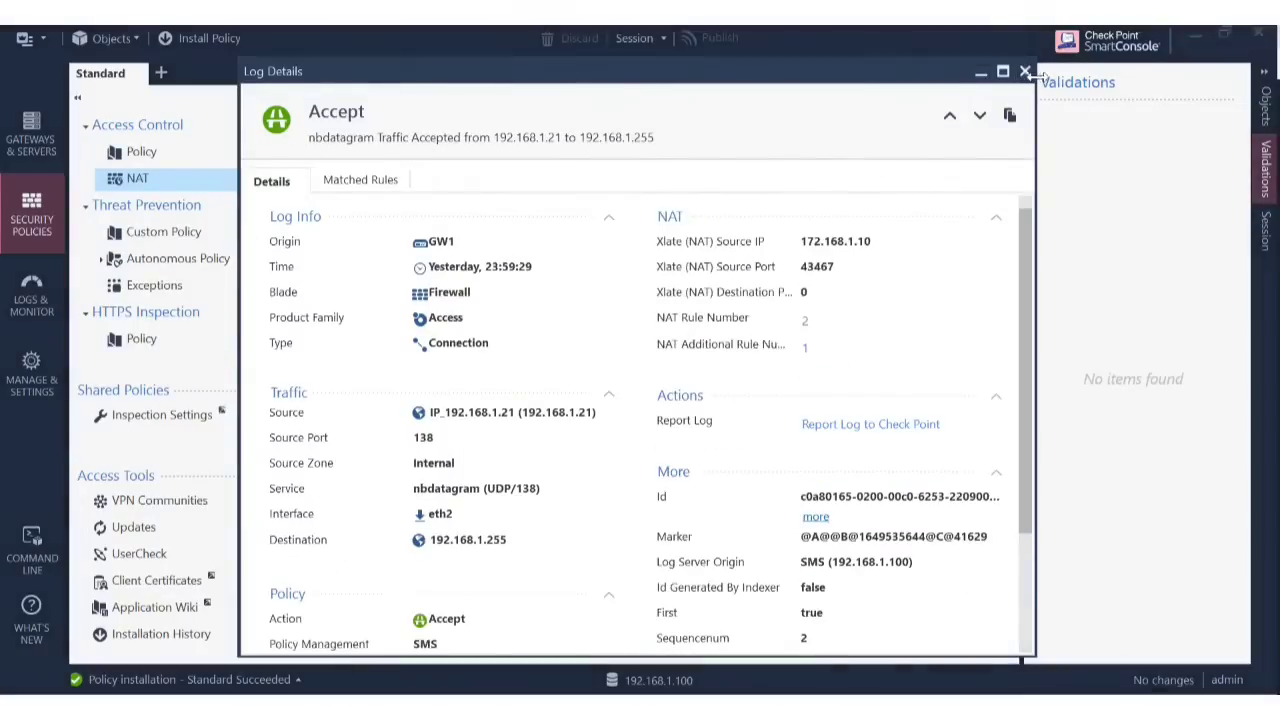
pyautogui.click(1025, 72)
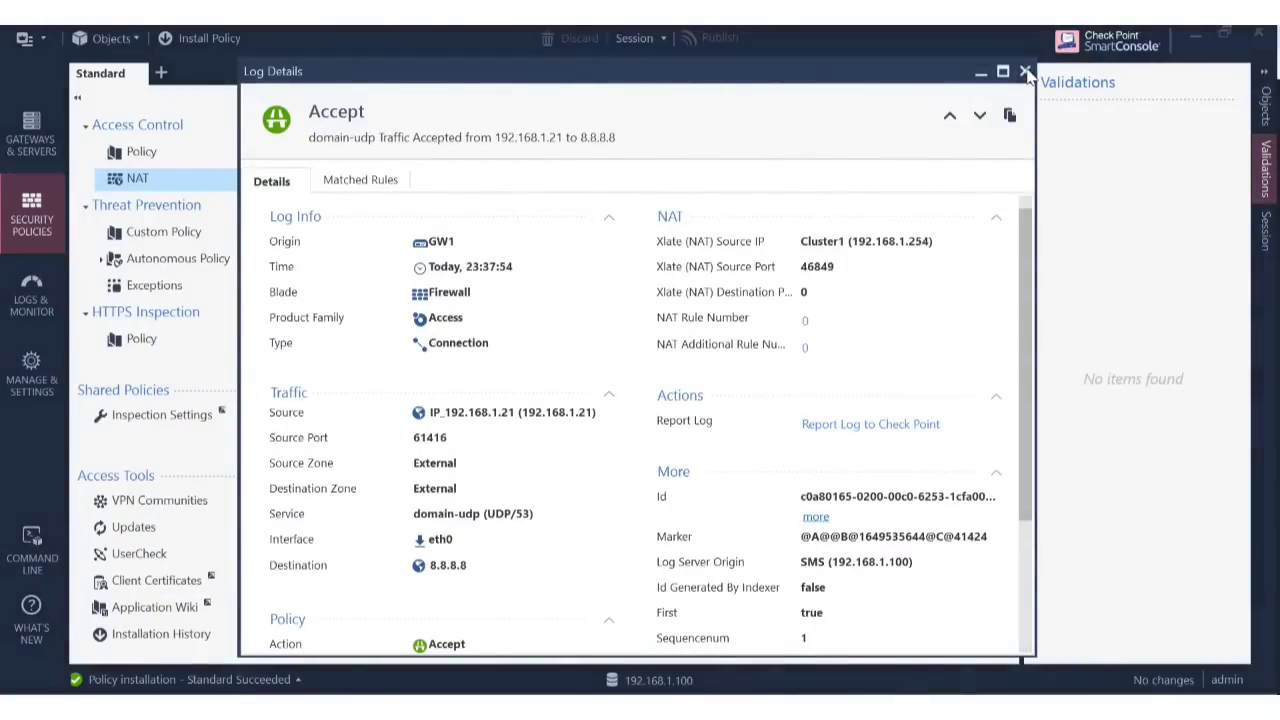
pyautogui.click(1025, 72)
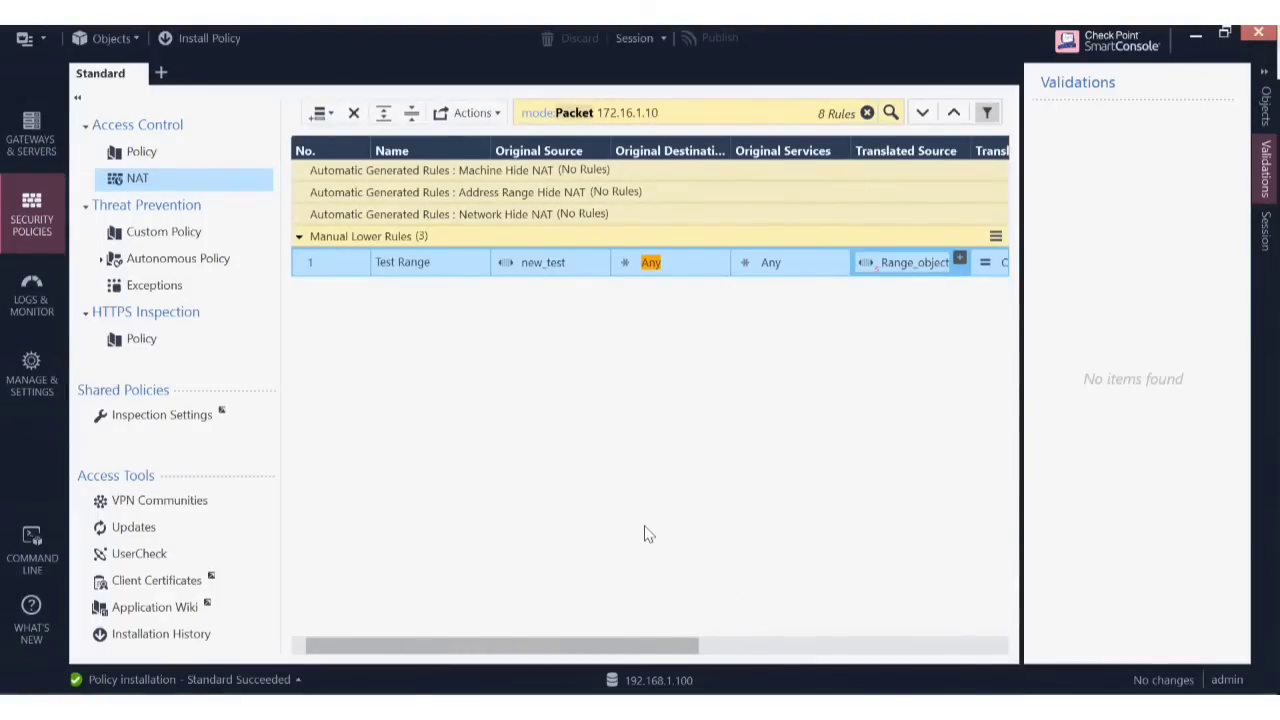
pyautogui.click(31, 138)
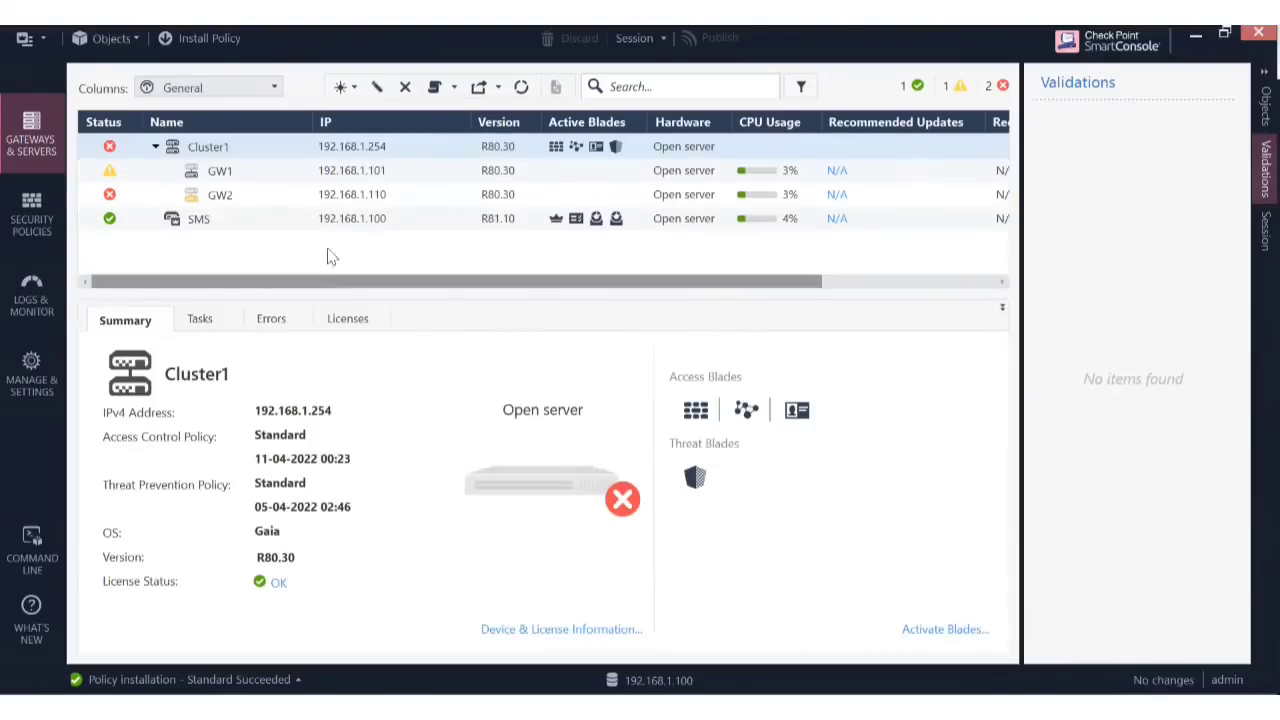
# Open Cluster1's properties and review its Network Security and Threat Prevention blades.
pyautogui.click(255, 152)
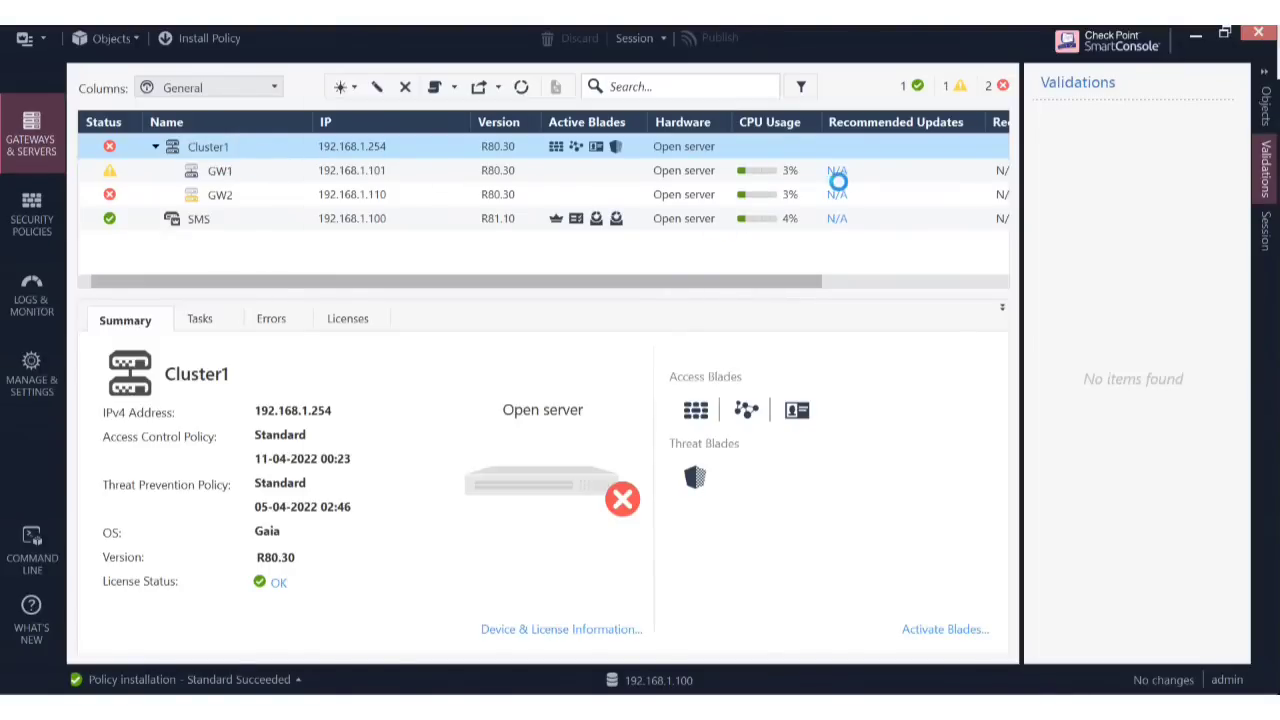
pyautogui.click(557, 322)
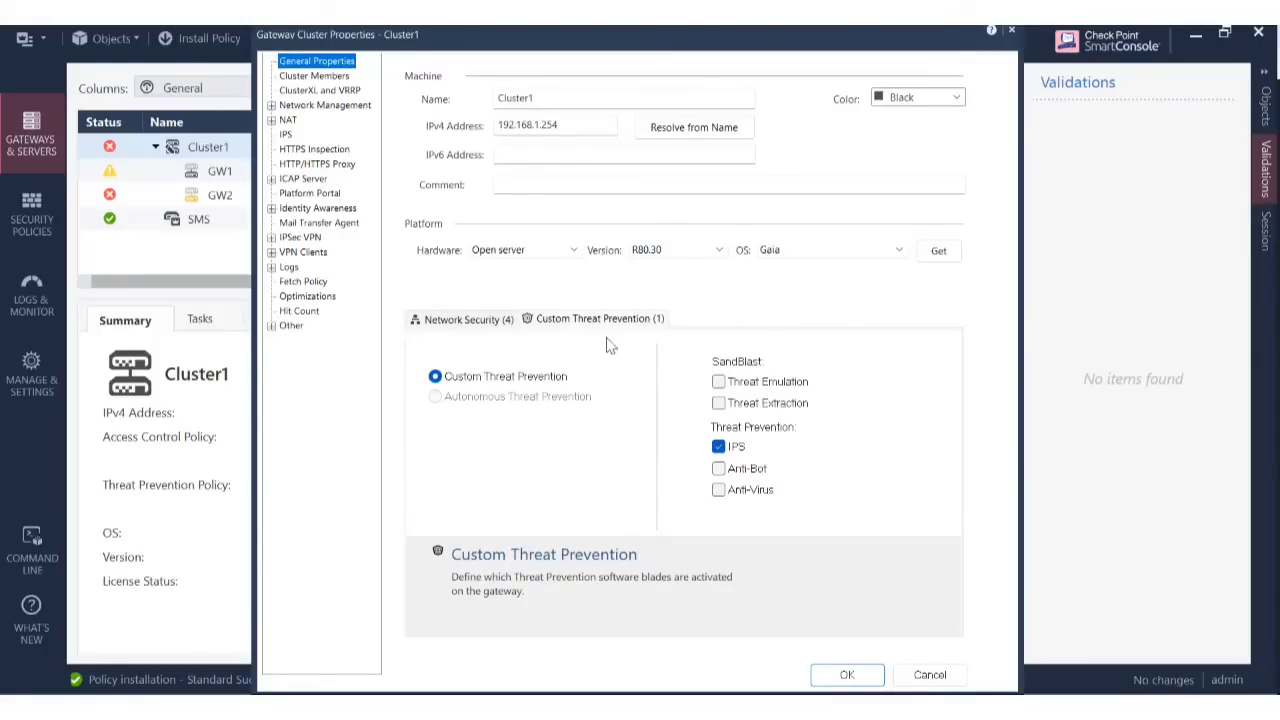
pyautogui.click(488, 328)
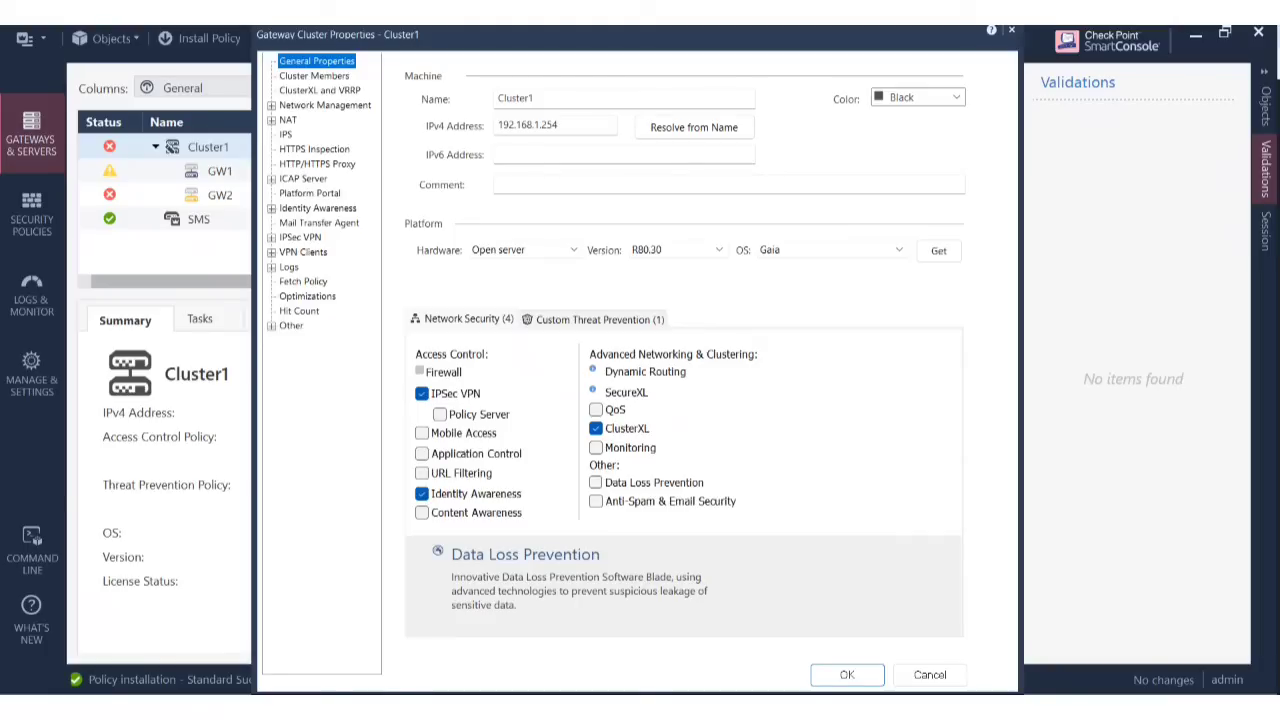
pyautogui.click(585, 325)
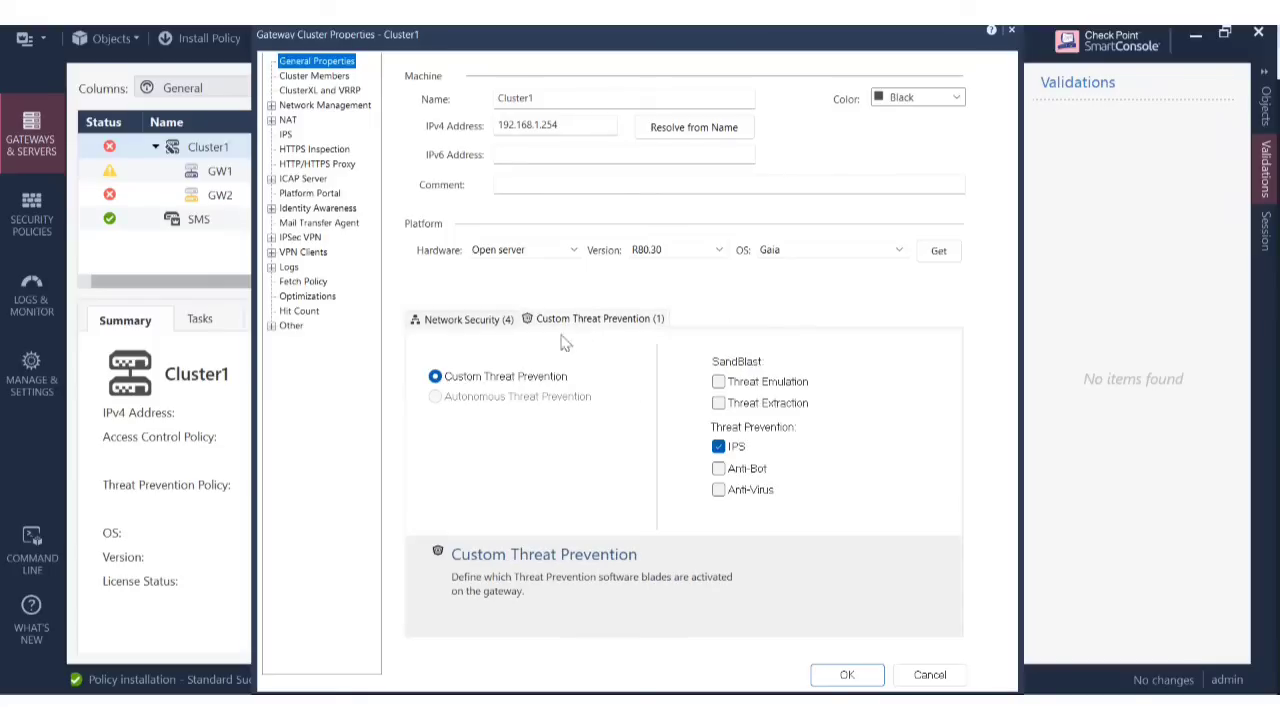
# Enable Cluster1's IPS blade with activation according to policy and show its IPS page.
pyautogui.click(719, 447)
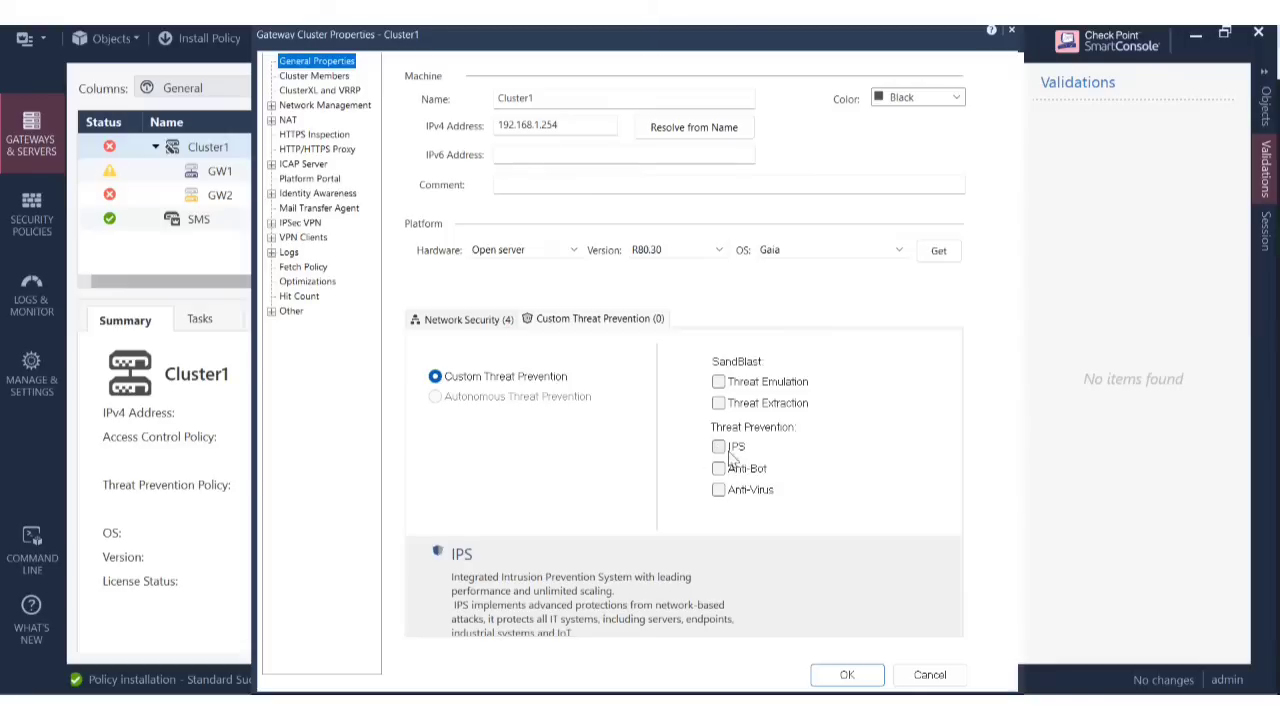
pyautogui.click(719, 447)
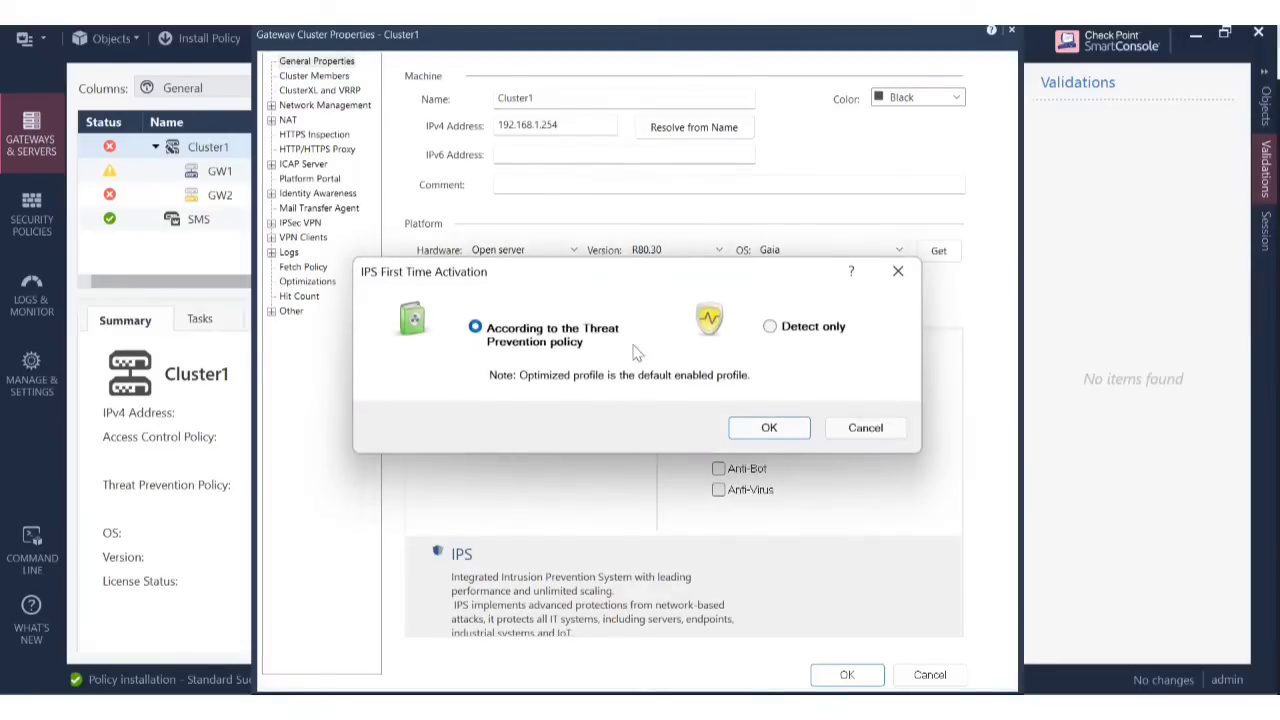
pyautogui.click(770, 429)
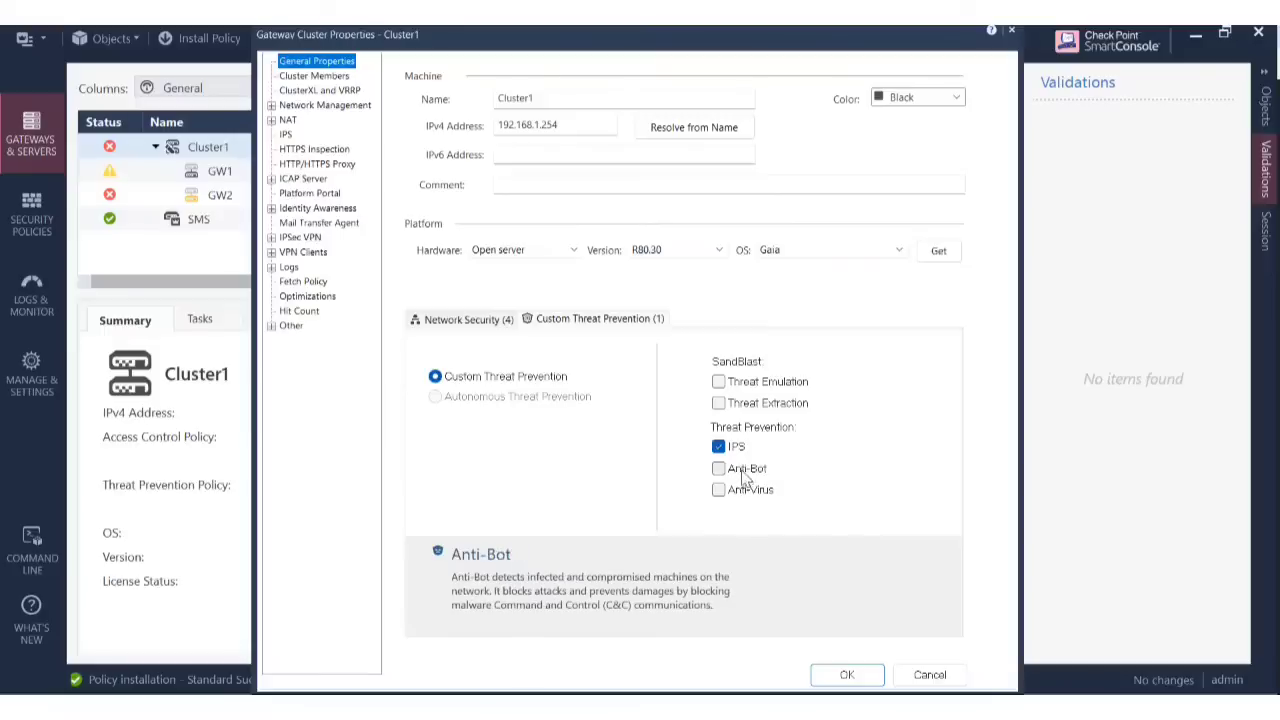
pyautogui.click(719, 447)
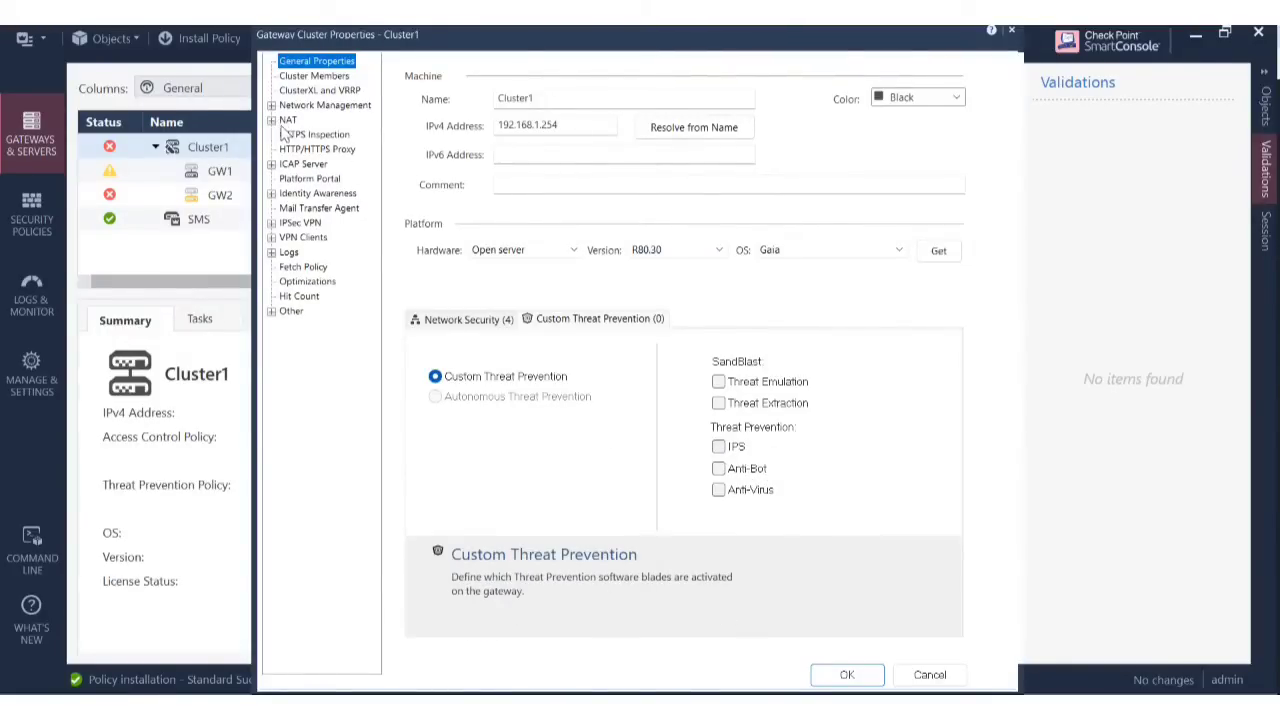
pyautogui.click(719, 447)
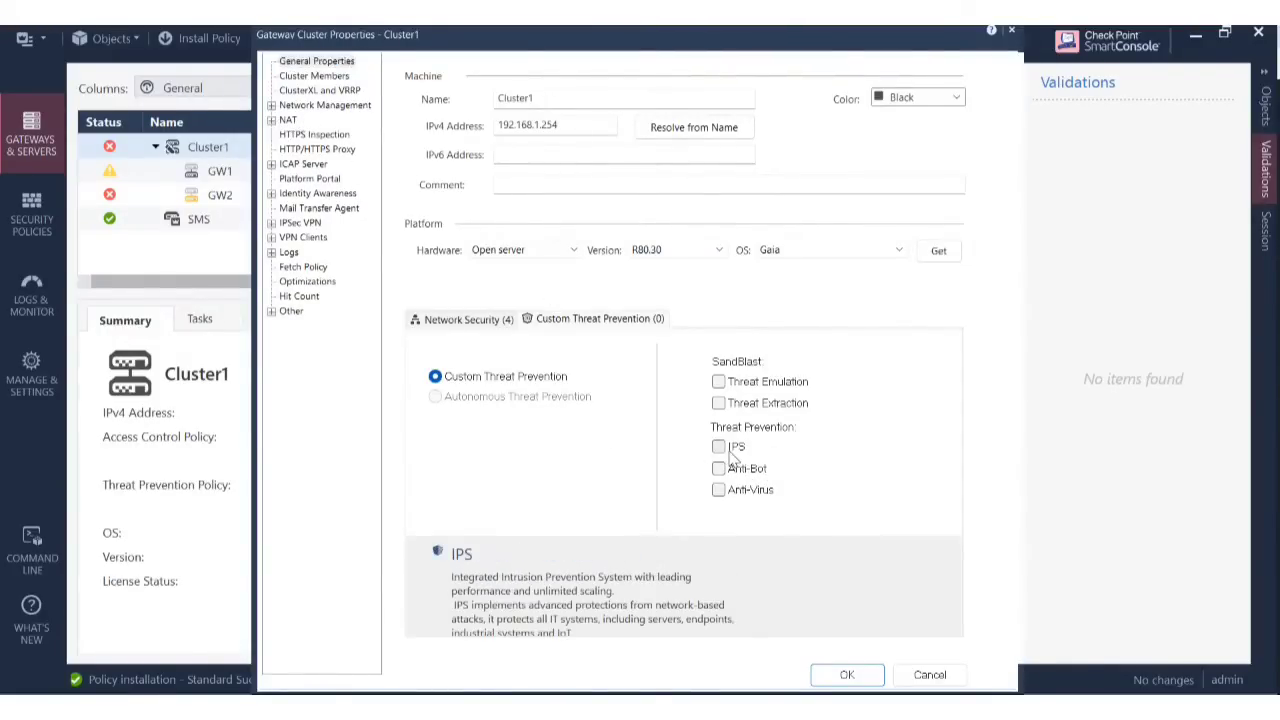
pyautogui.click(769, 428)
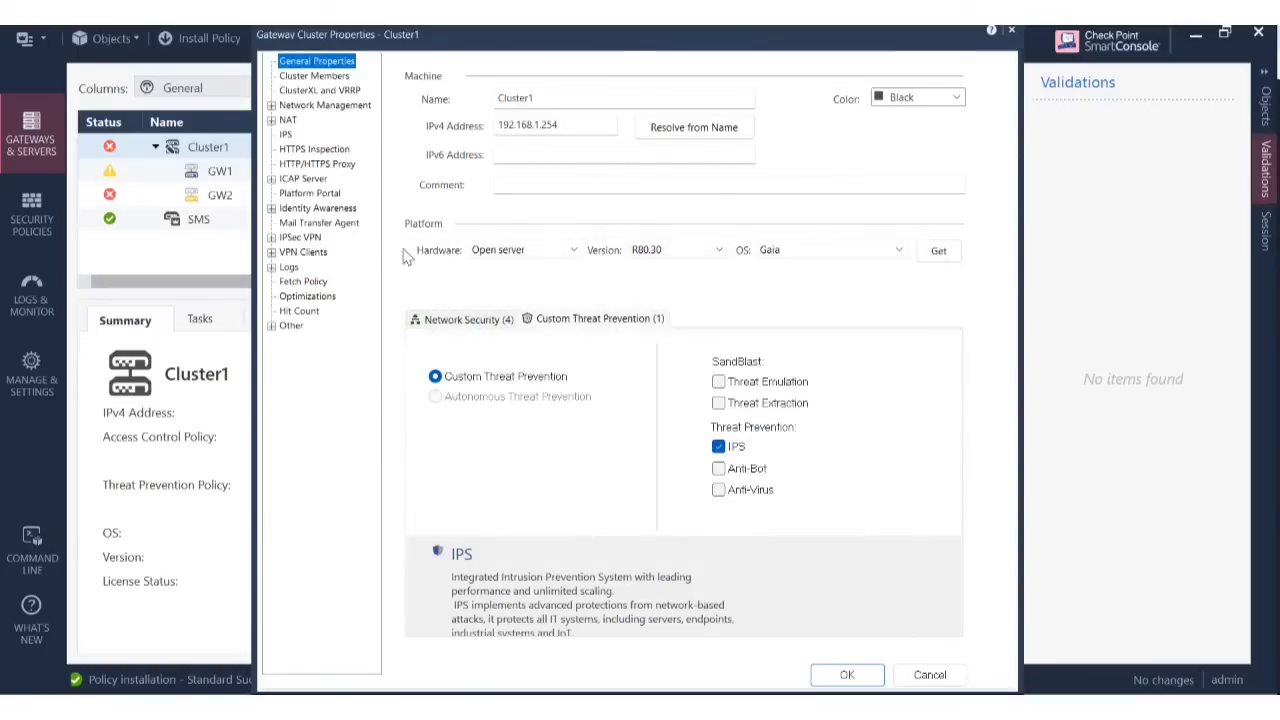
pyautogui.click(287, 135)
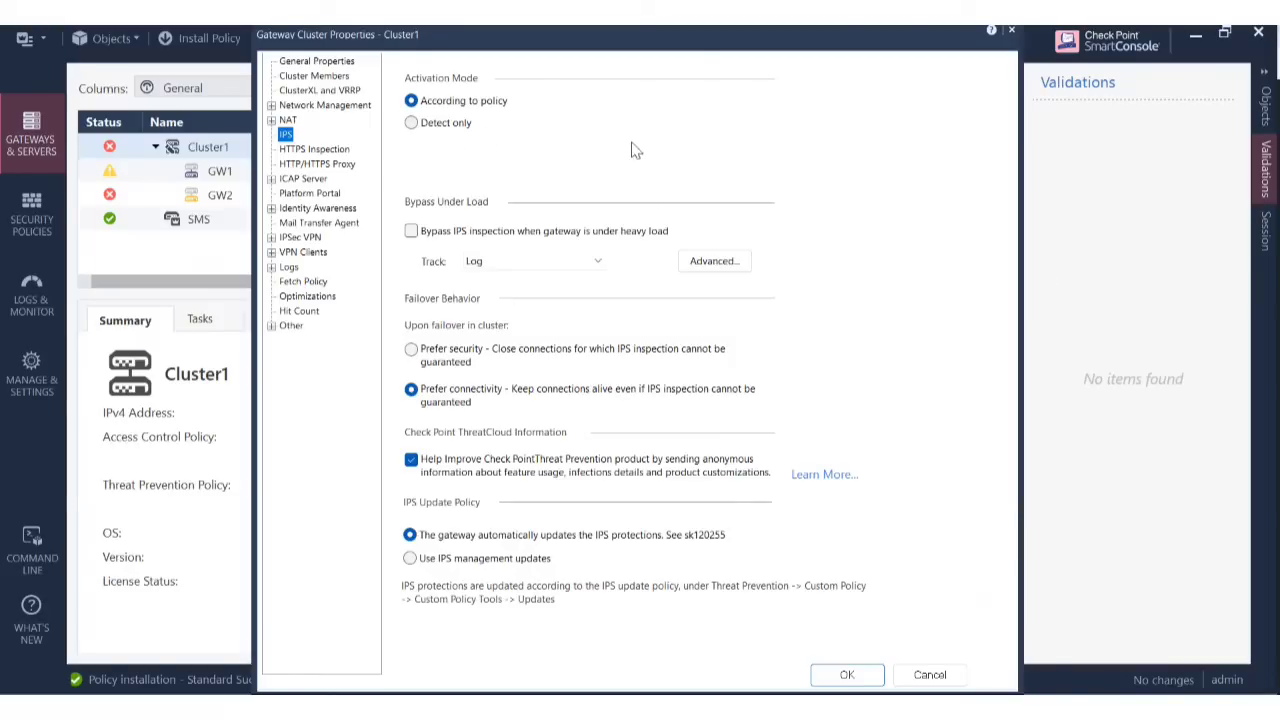
# Keep IPS activation According to policy and tick bypassing IPS inspection under heavy load.
pyautogui.click(451, 124)
pyautogui.click(446, 110)
pyautogui.click(414, 101)
pyautogui.click(411, 231)
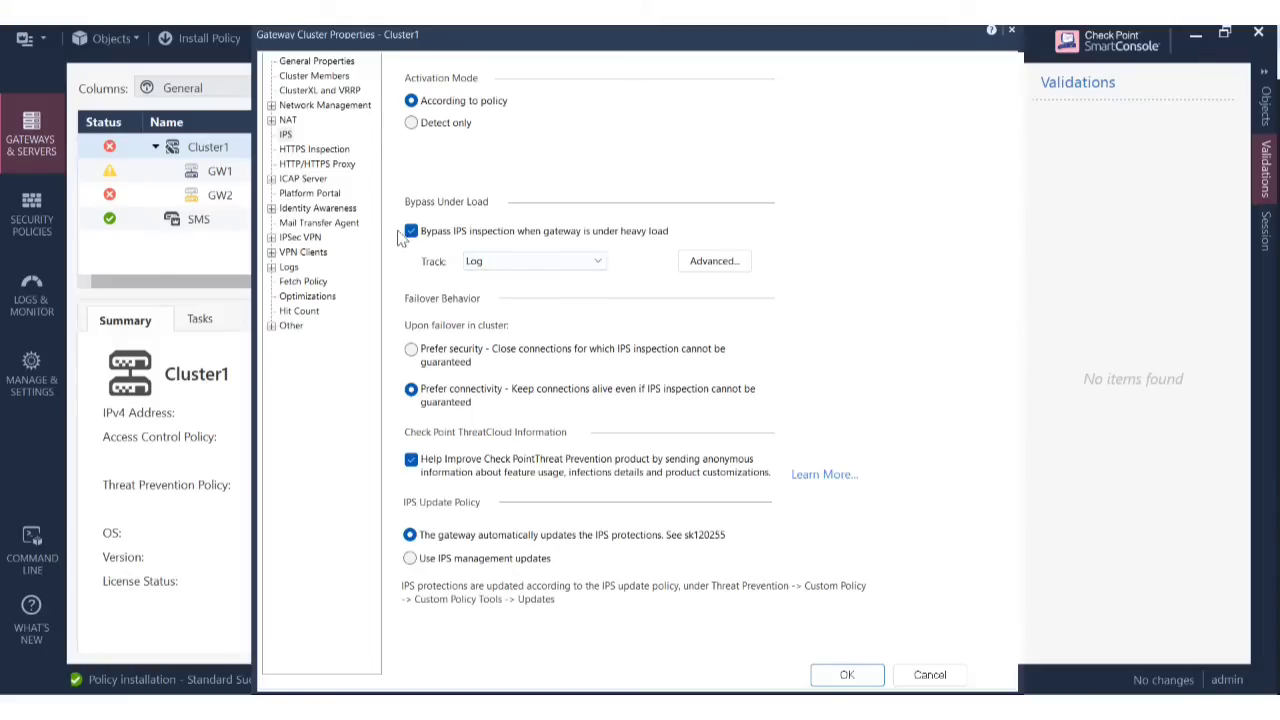
# Set bypass tracking to Popup Alert and show the Gateway Load Thresholds (70%/90%).
pyautogui.click(598, 264)
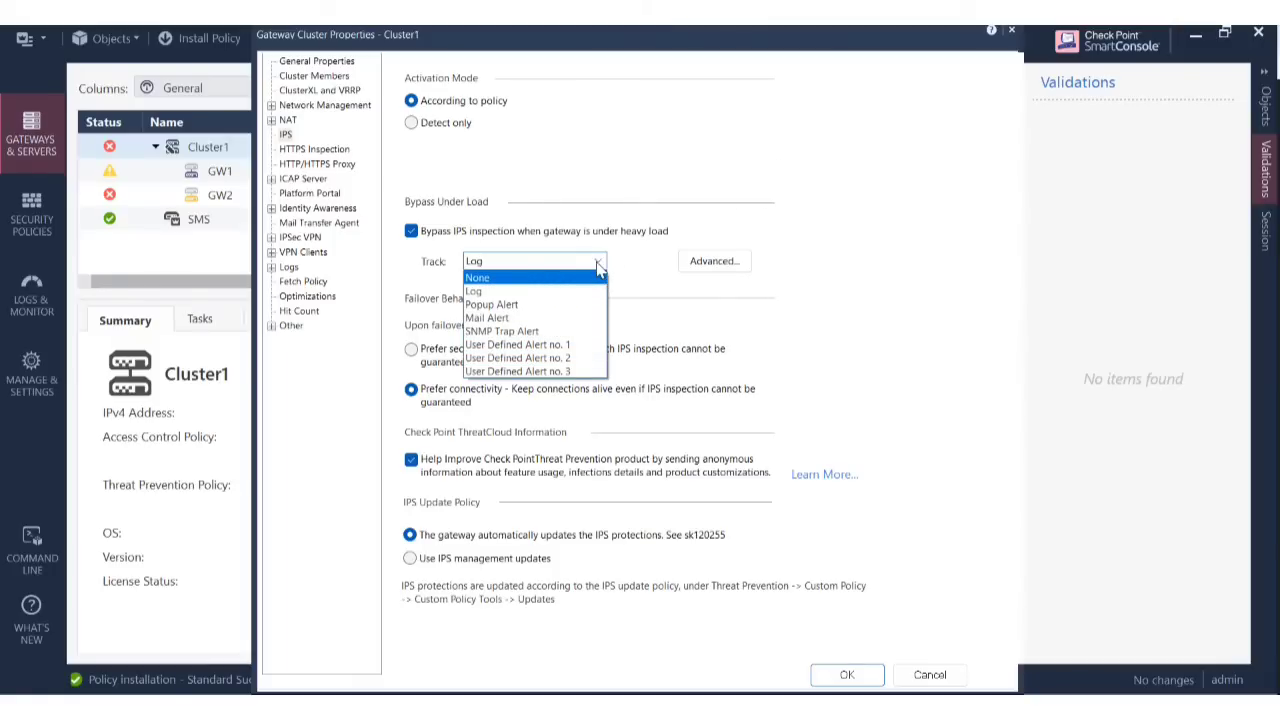
pyautogui.click(598, 263)
pyautogui.click(598, 263)
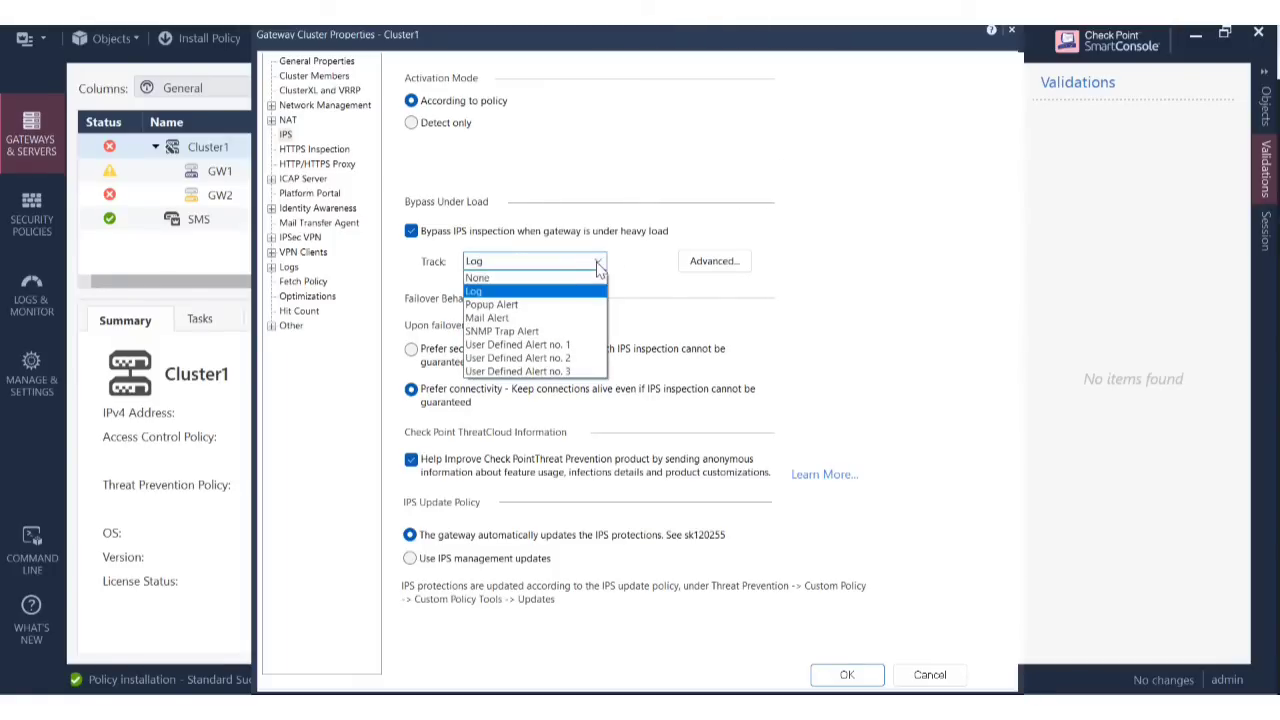
pyautogui.click(540, 305)
pyautogui.click(598, 262)
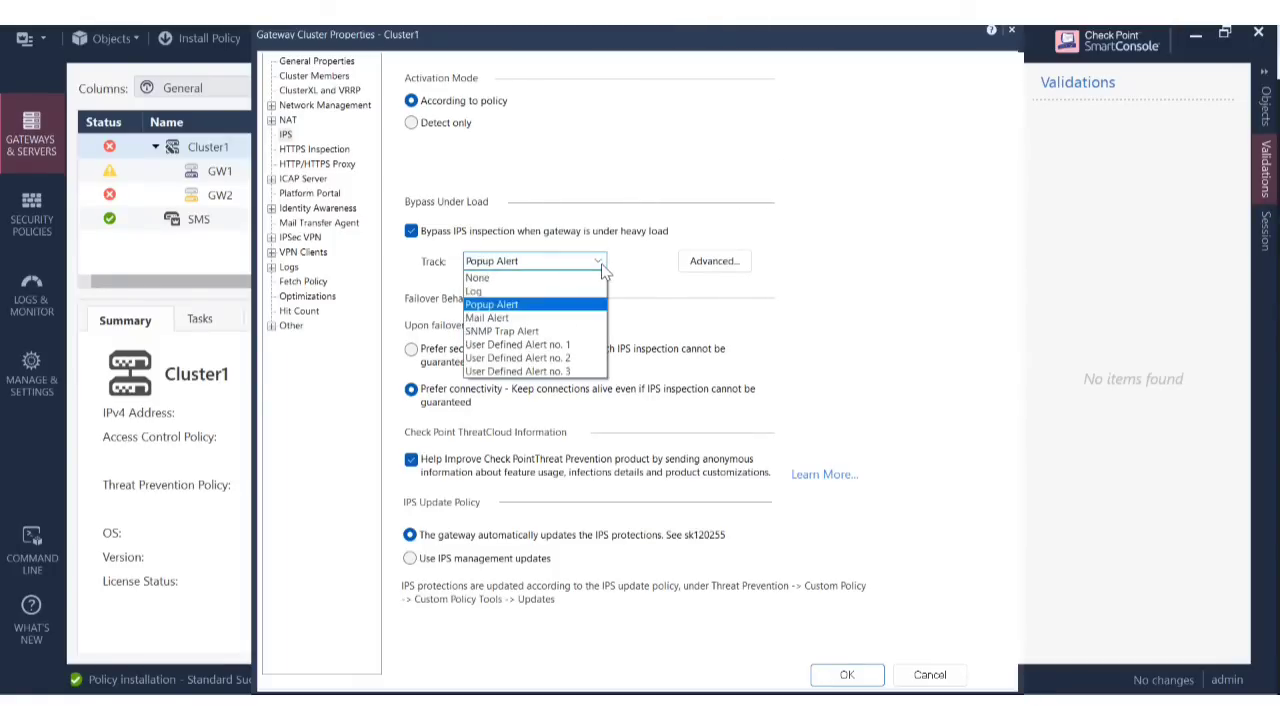
pyautogui.click(675, 272)
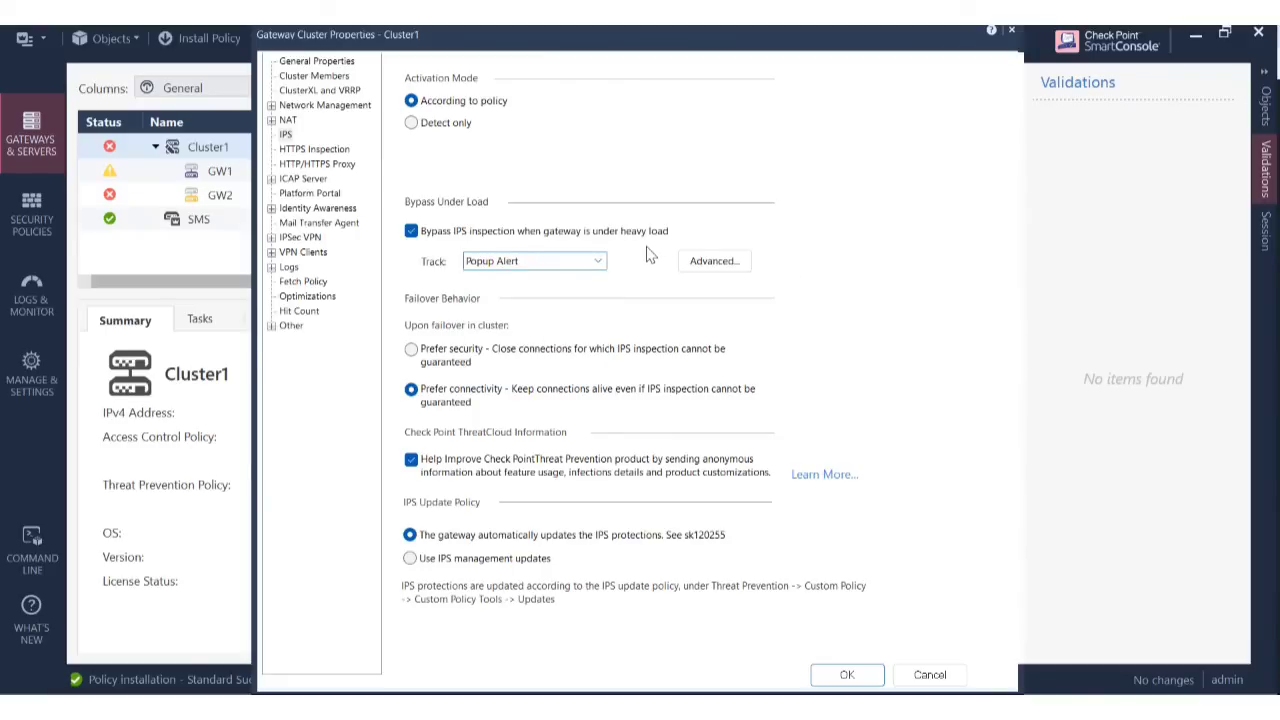
pyautogui.click(700, 264)
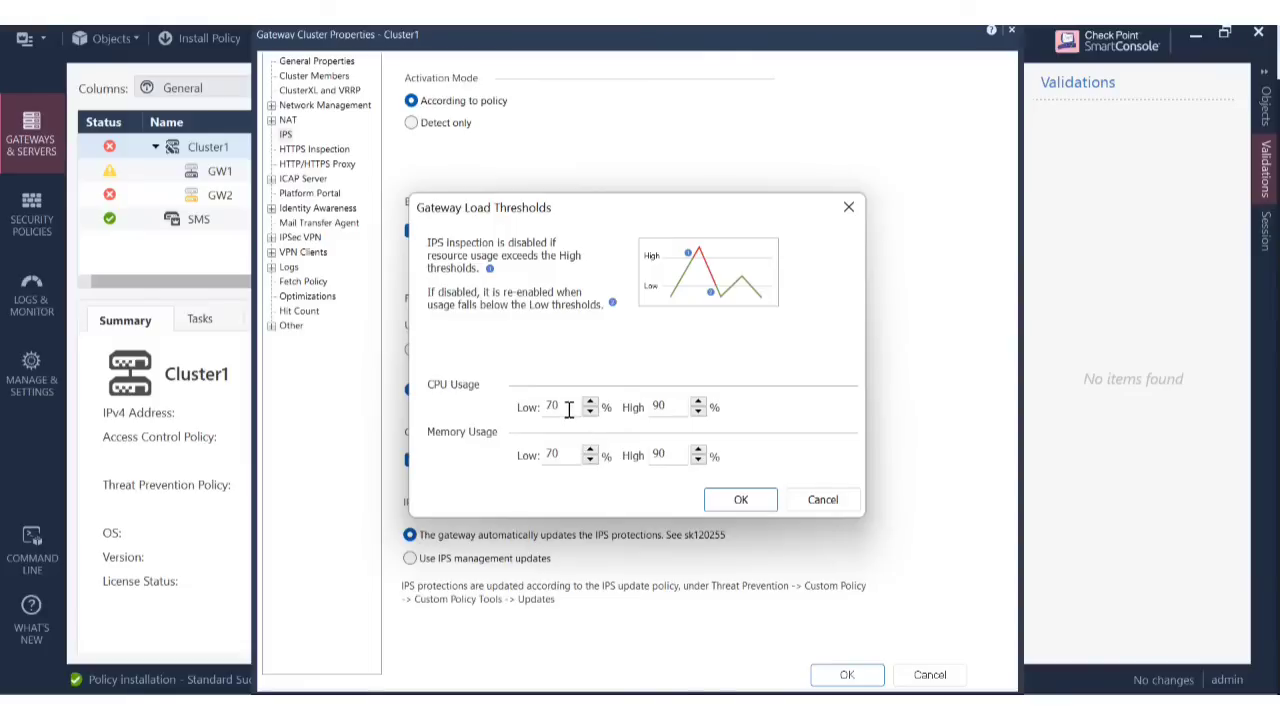
# Edit the CPU low threshold, then cancel the thresholds and Cluster1's properties without saving.
pyautogui.moveTo(566, 408); pyautogui.dragTo(530, 414)
pyautogui.write('8')
pyautogui.click(683, 405)
pyautogui.press('BackSpace')
pyautogui.click(822, 499)
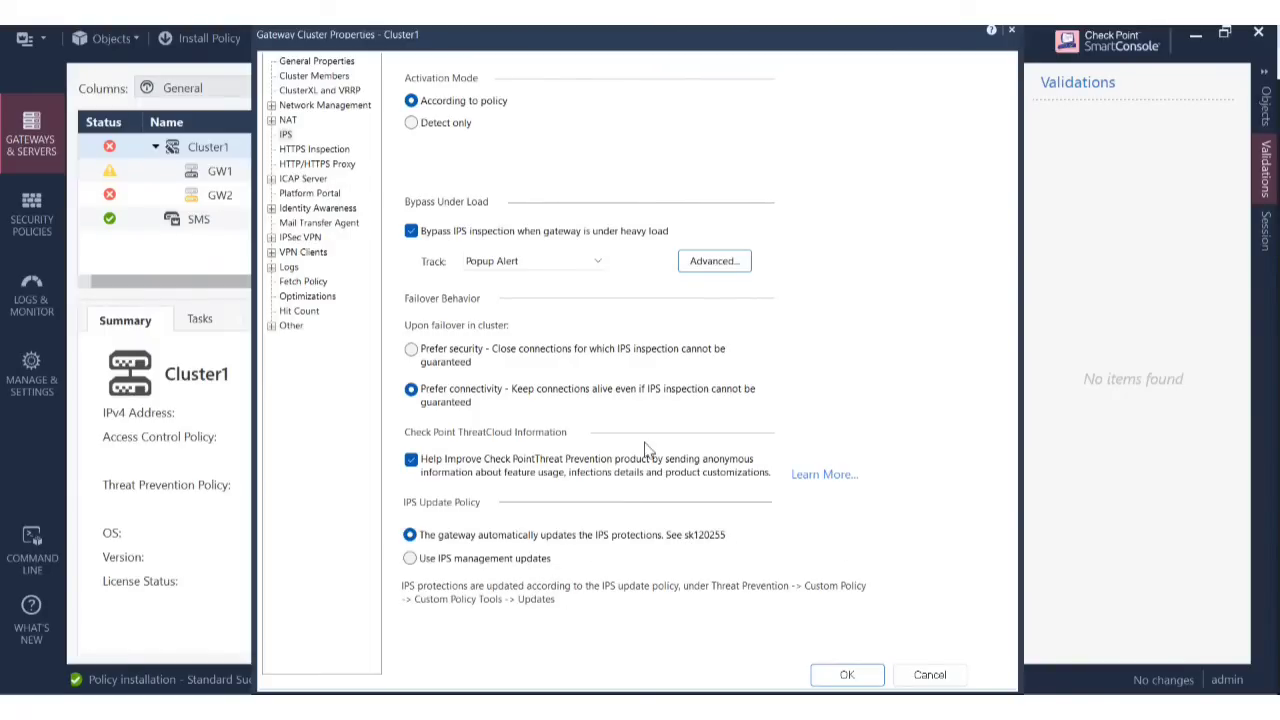
pyautogui.click(926, 674)
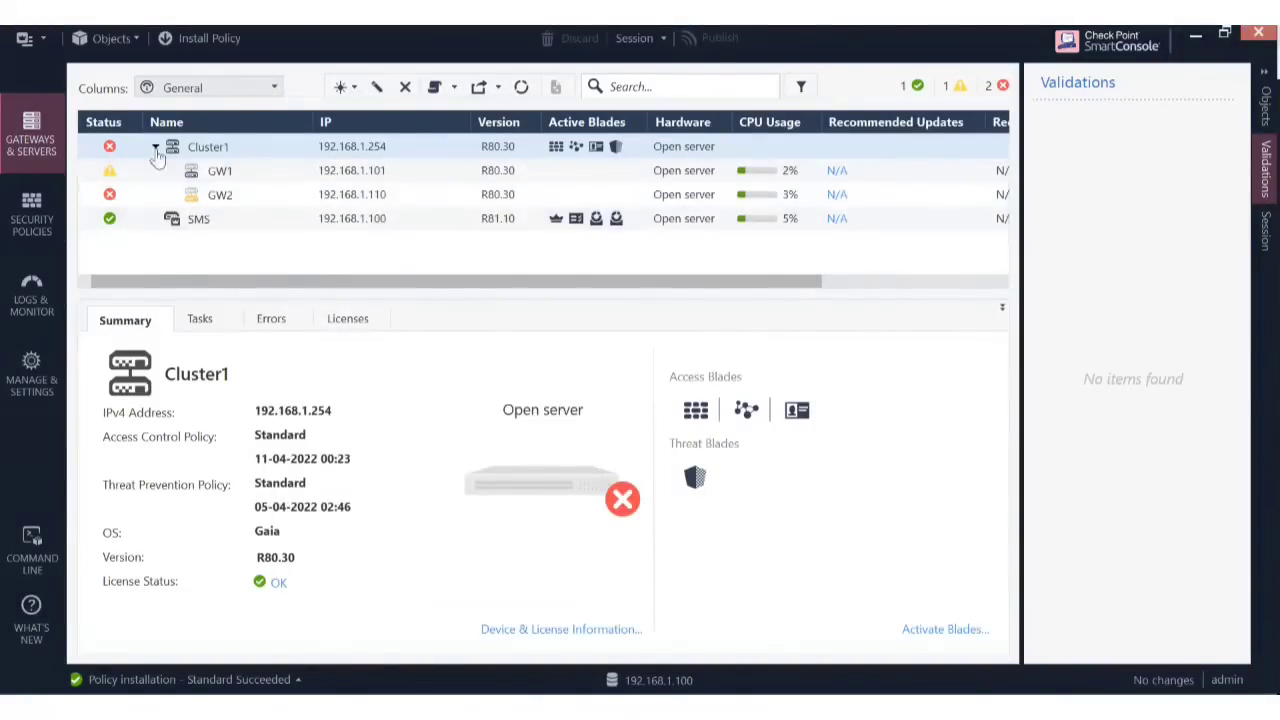
pyautogui.click(32, 215)
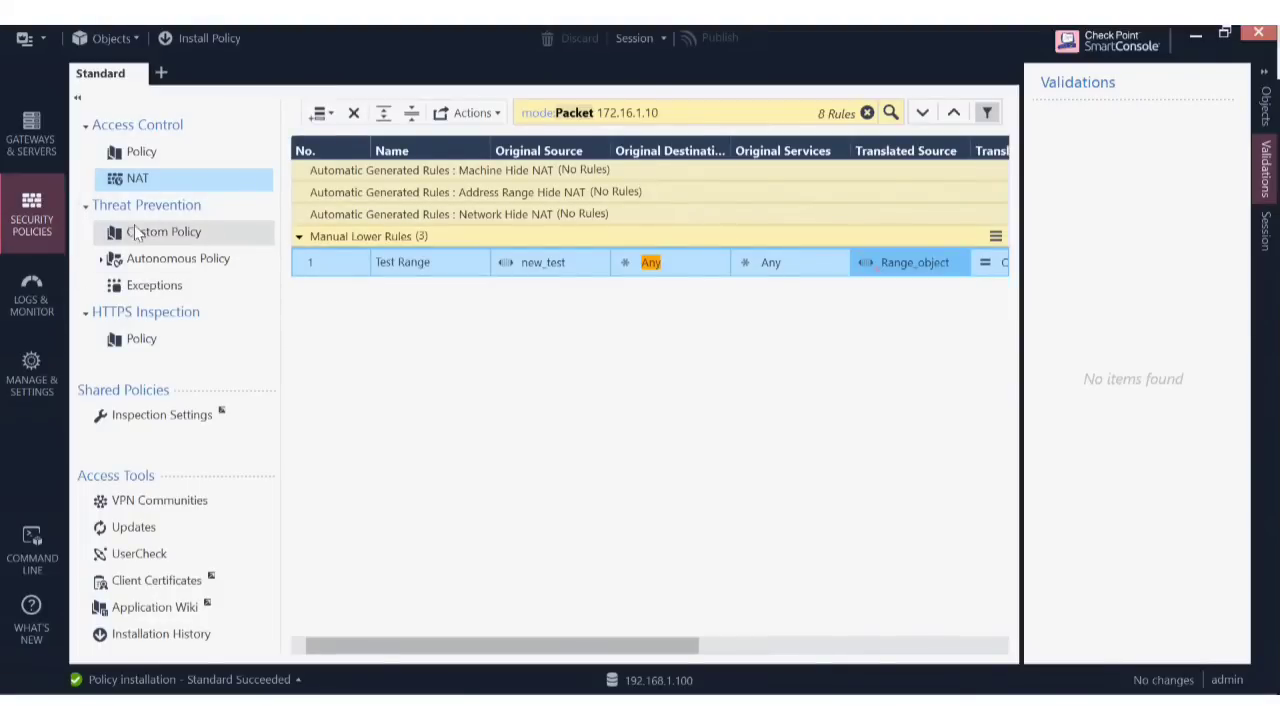
pyautogui.click(165, 231)
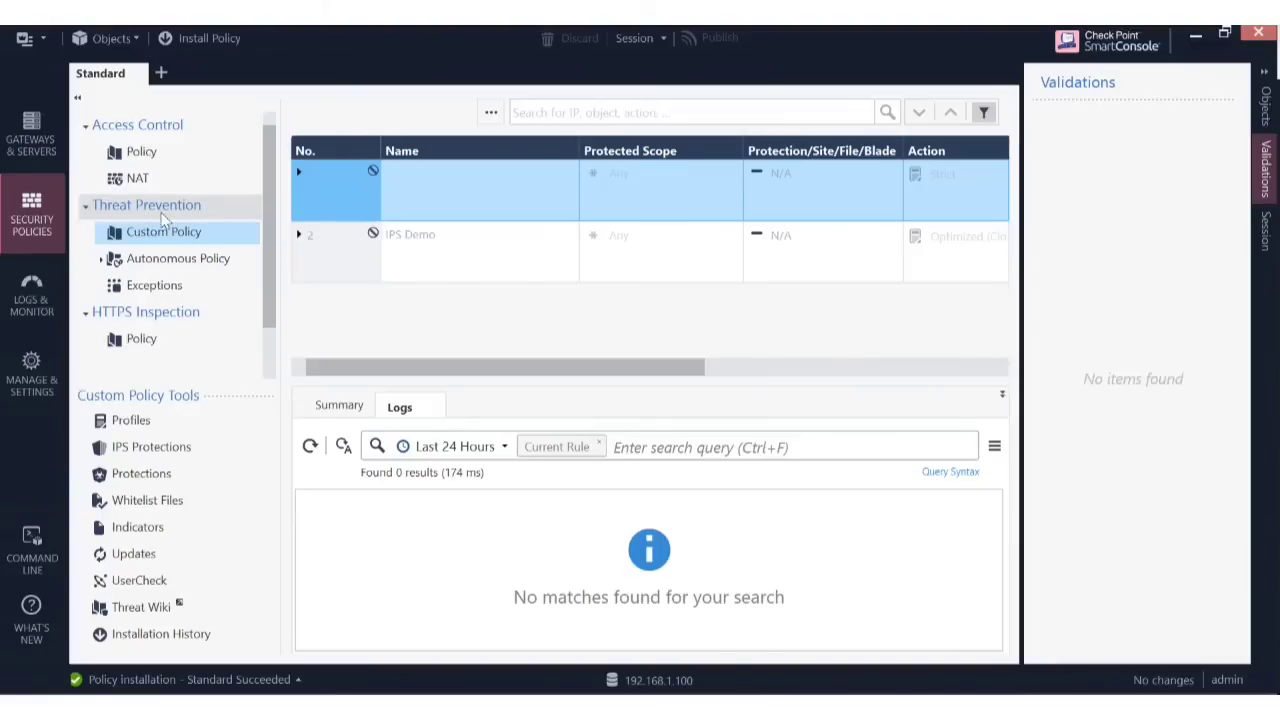
# Reopen Cluster1's properties, verify IPS is ticked under Threat Prevention, and confirm with OK.
pyautogui.click(33, 150)
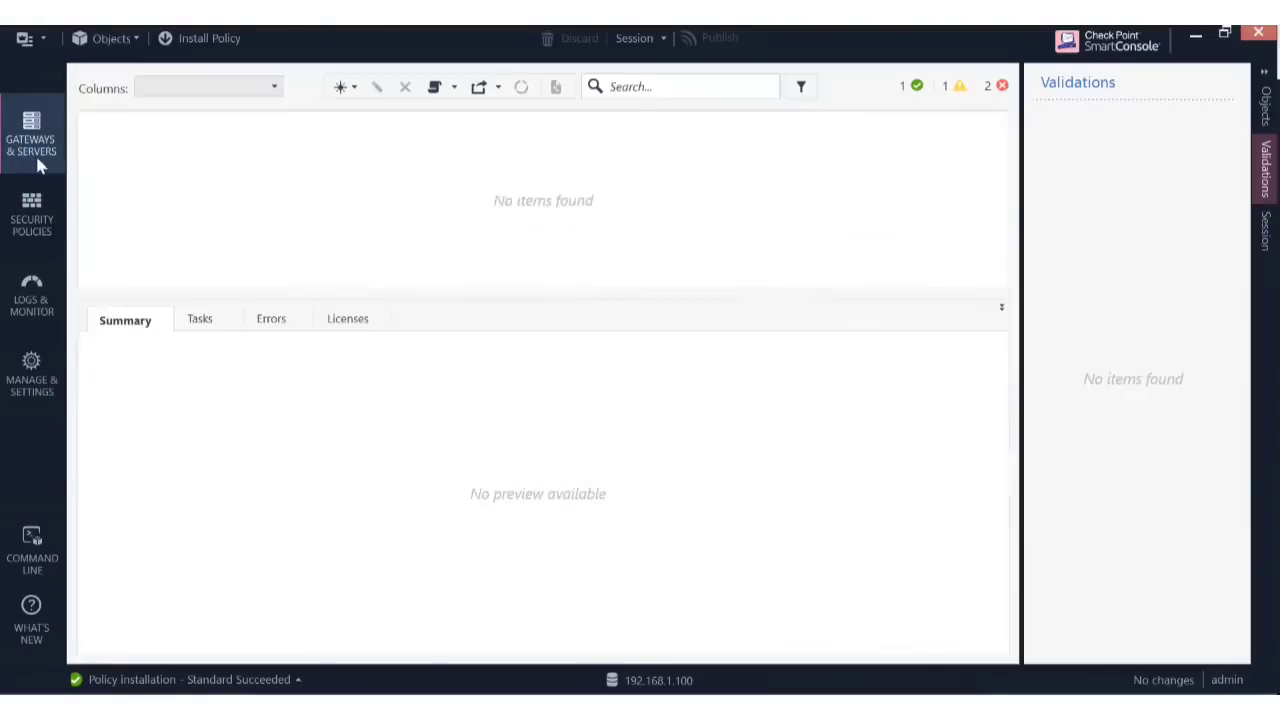
pyautogui.click(255, 152)
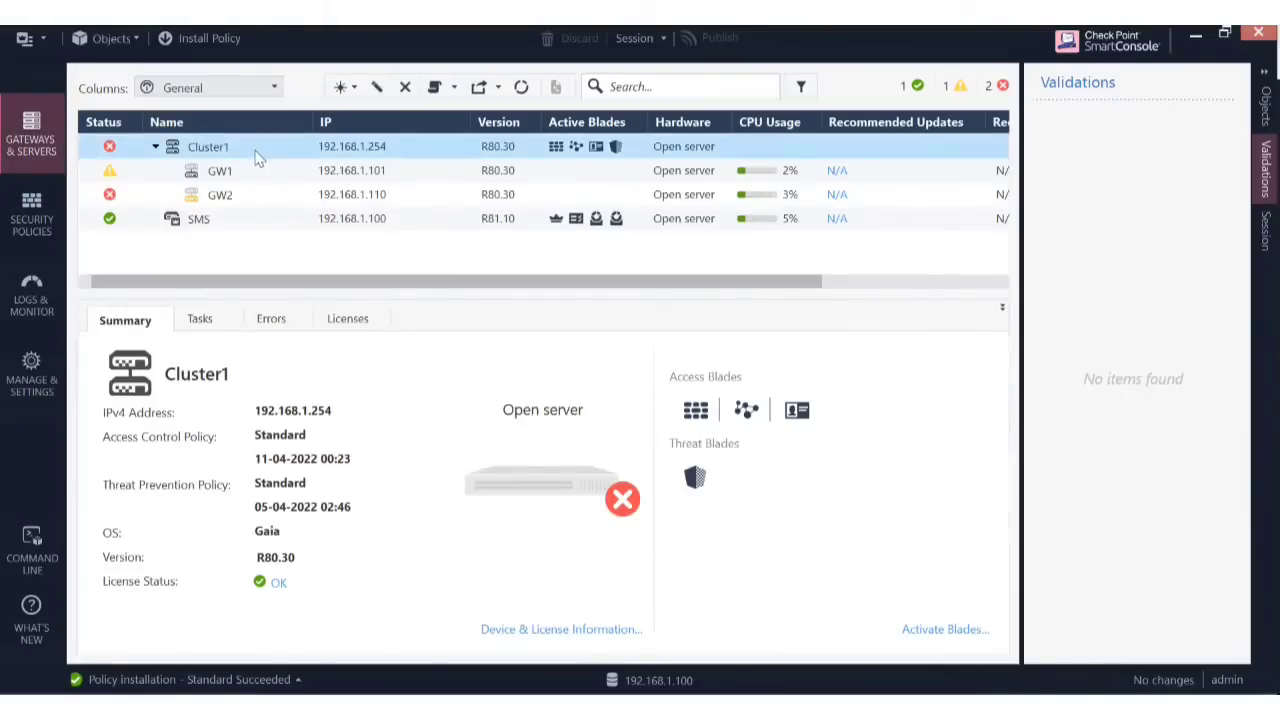
pyautogui.doubleClick(372, 146)
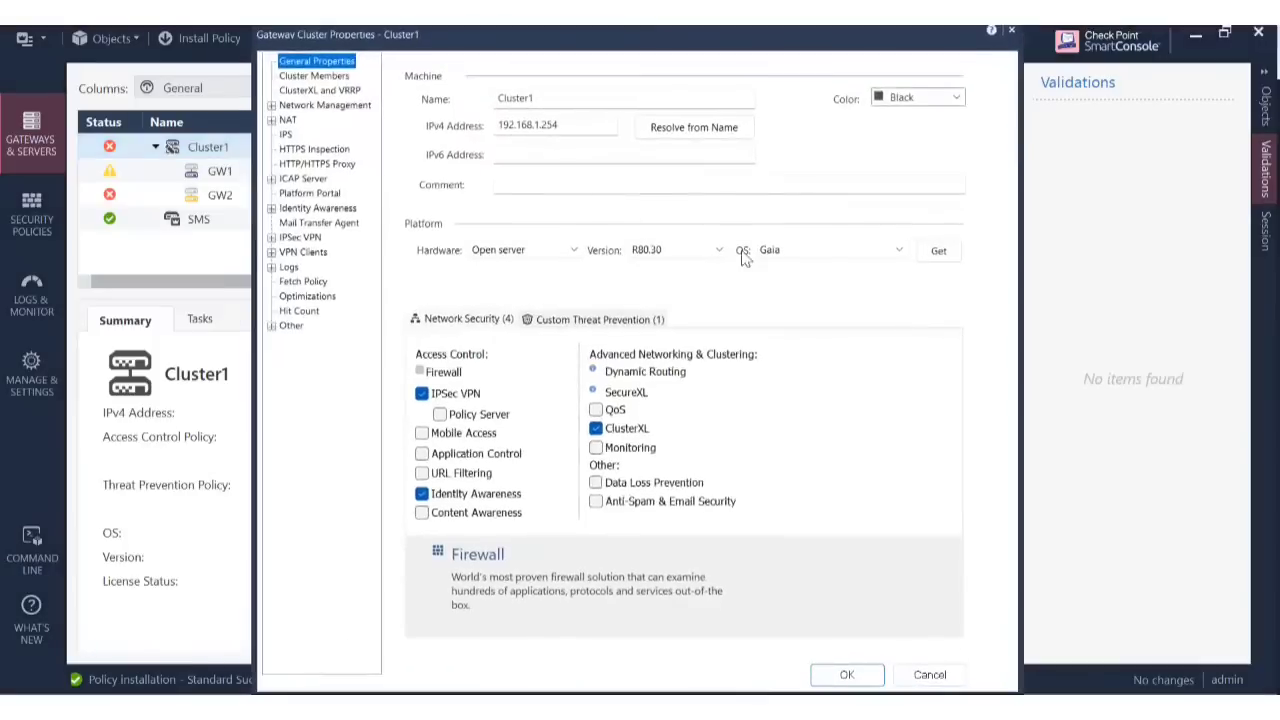
pyautogui.click(619, 327)
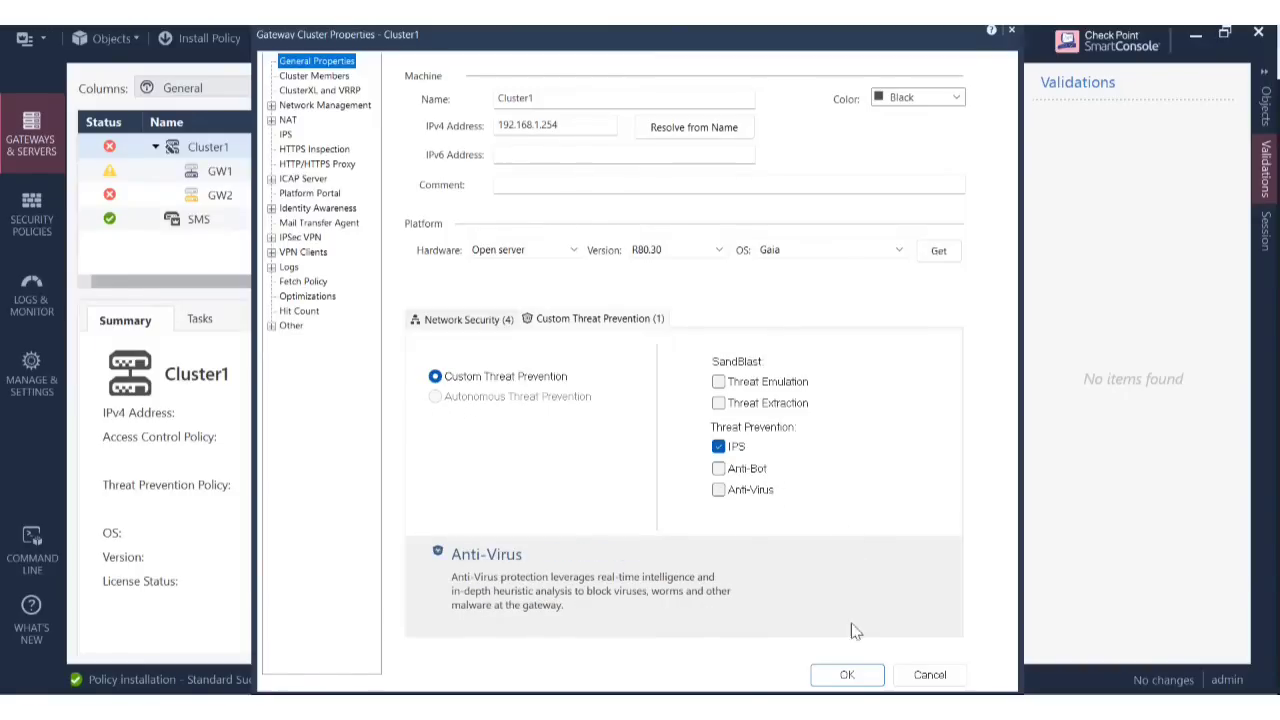
pyautogui.click(855, 678)
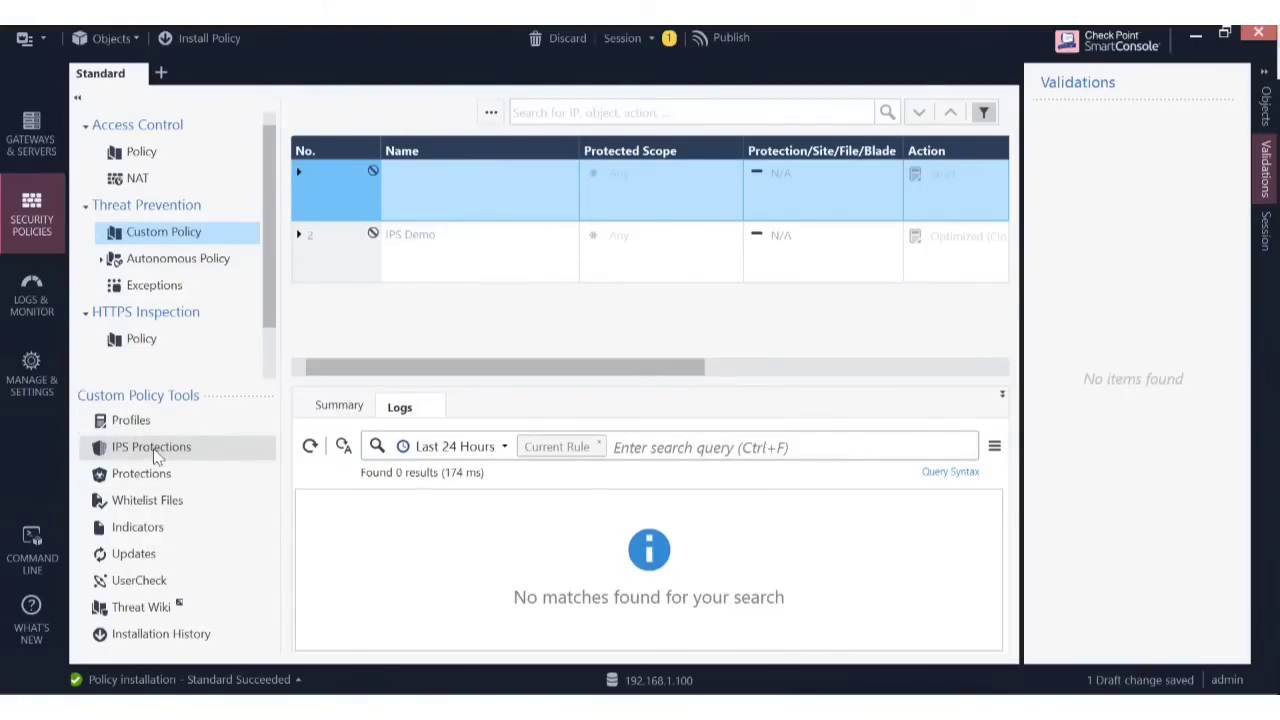
# Browse the IPS Protections table columns, then show the Protections overview of 12 engines.
pyautogui.click(211, 453)
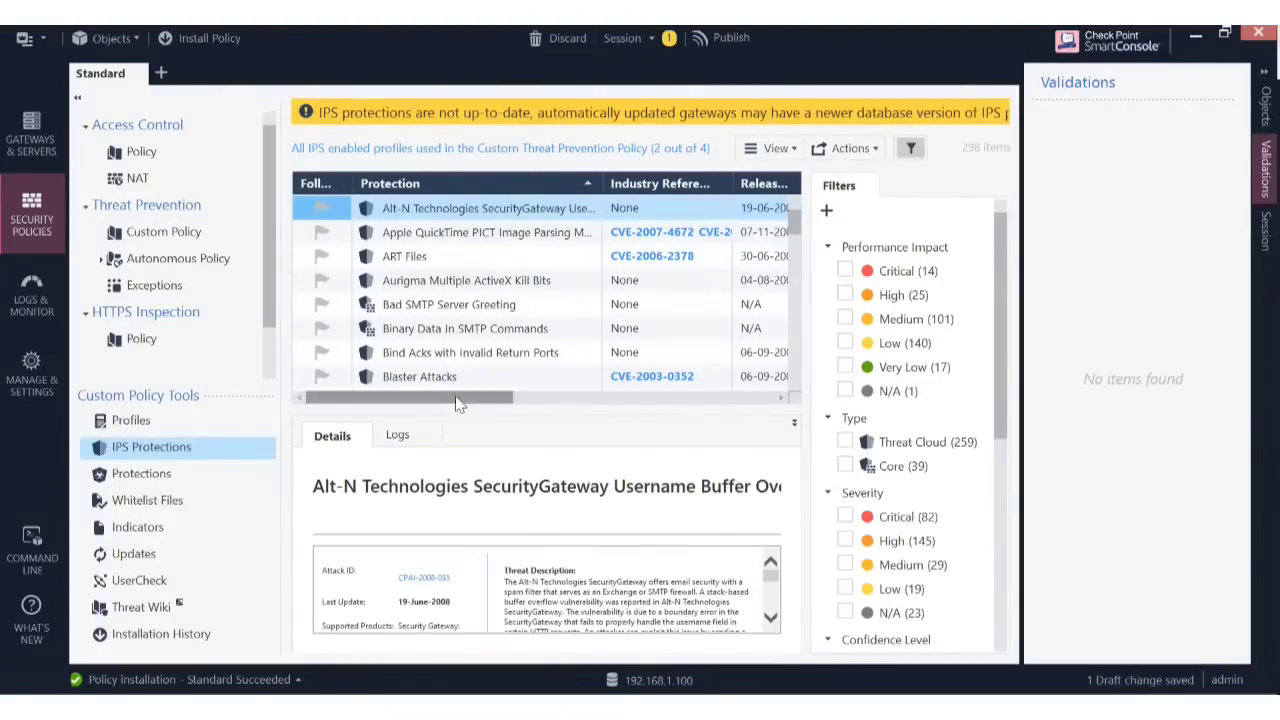
pyautogui.moveTo(455, 402); pyautogui.dragTo(792, 432)
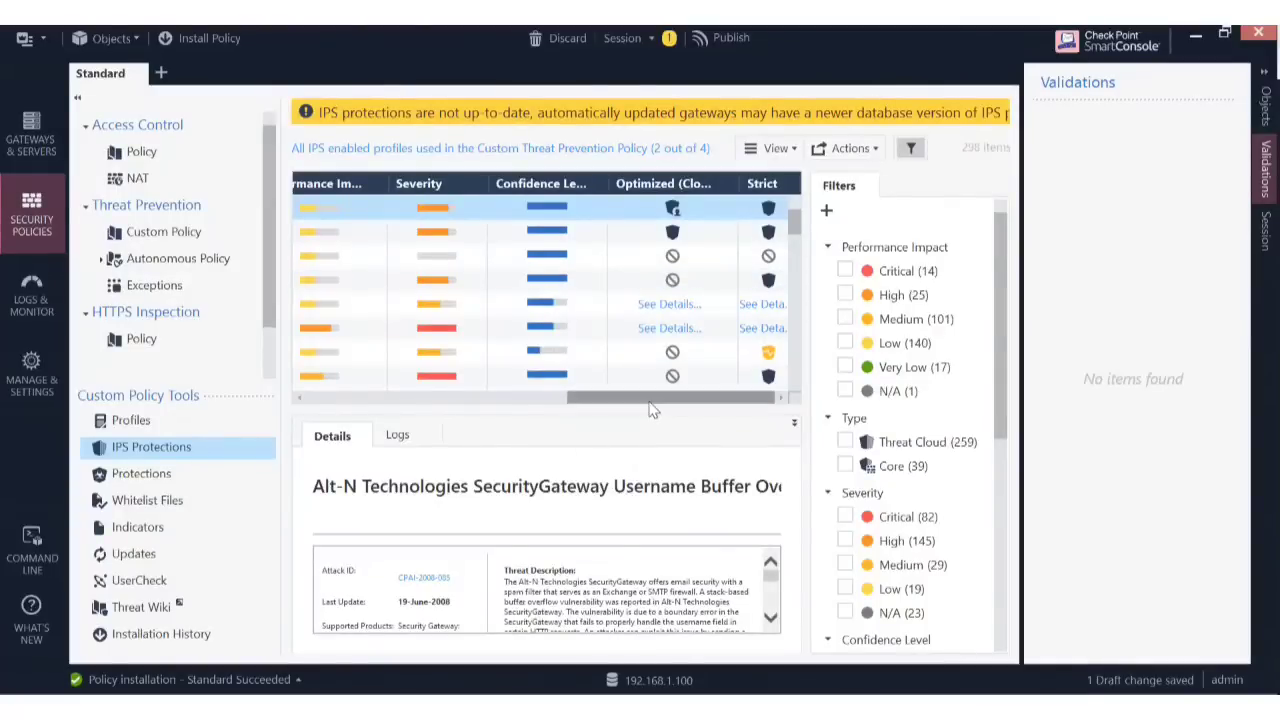
pyautogui.moveTo(648, 403); pyautogui.dragTo(364, 409)
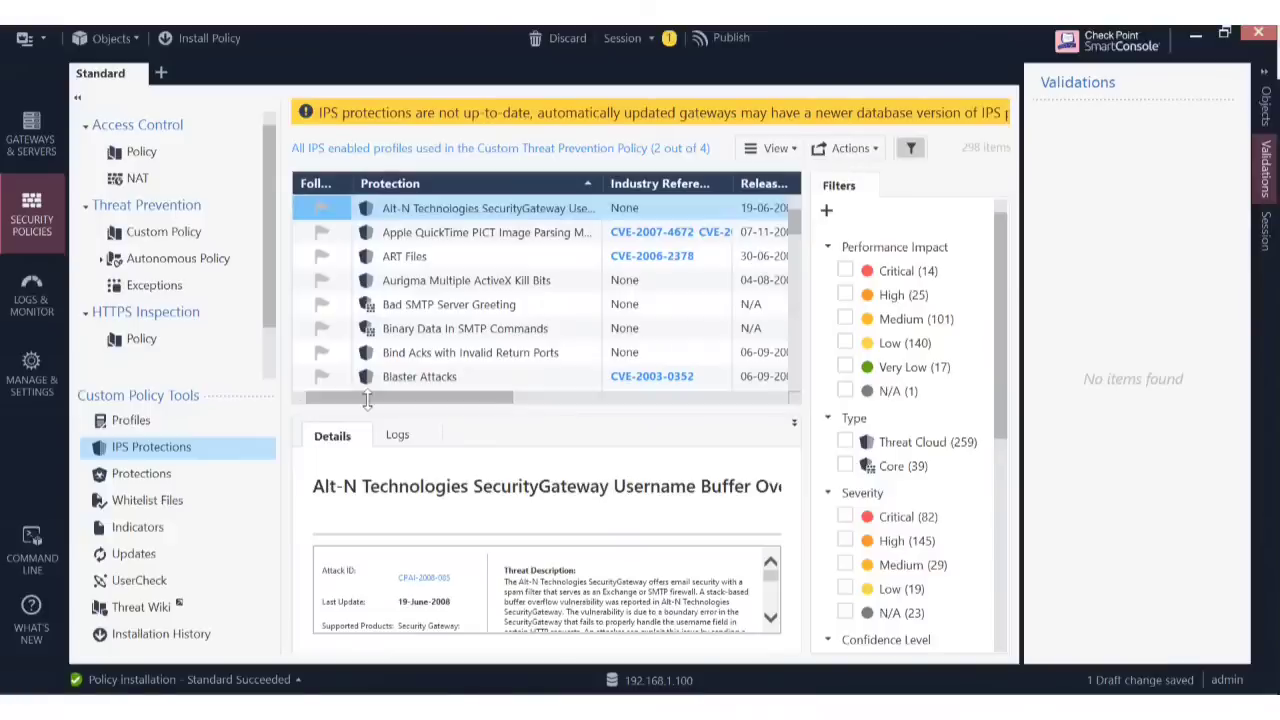
pyautogui.click(148, 476)
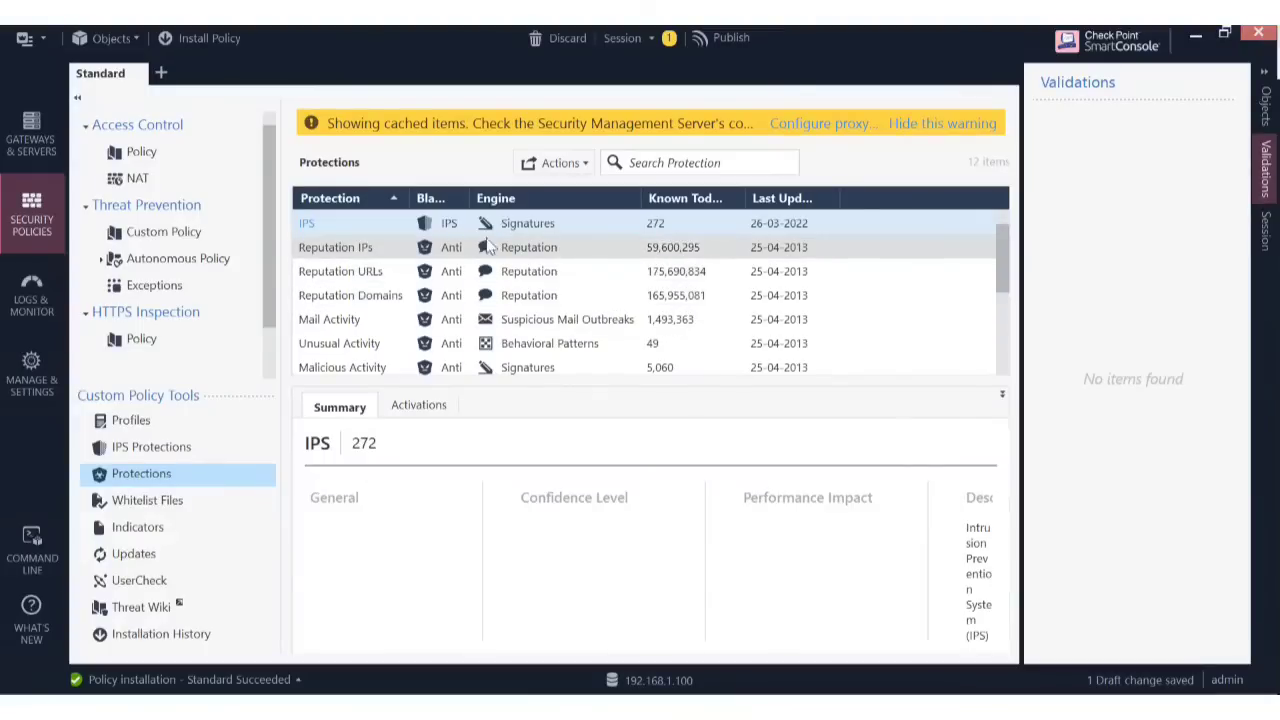
# Select Unusual Activity in Protections, then open the IPS protections list in its own window.
pyautogui.scroll(-2, 470, 320)
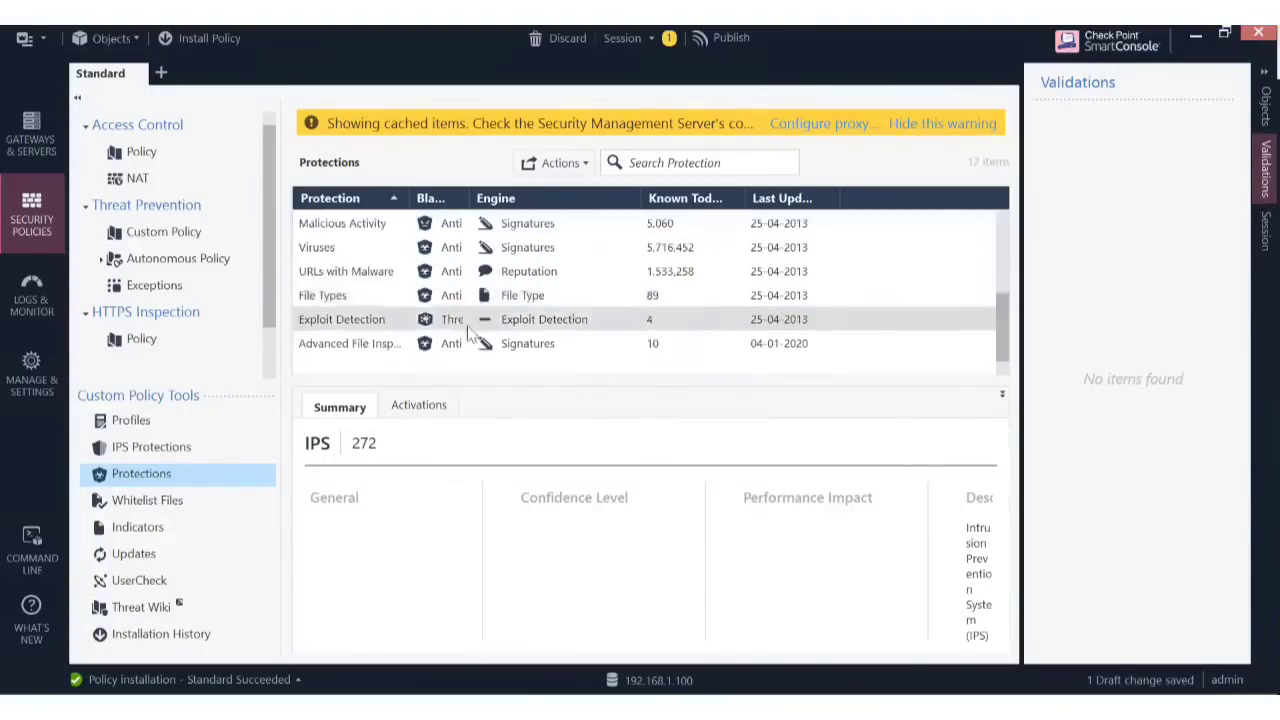
pyautogui.scroll(2, 404, 366)
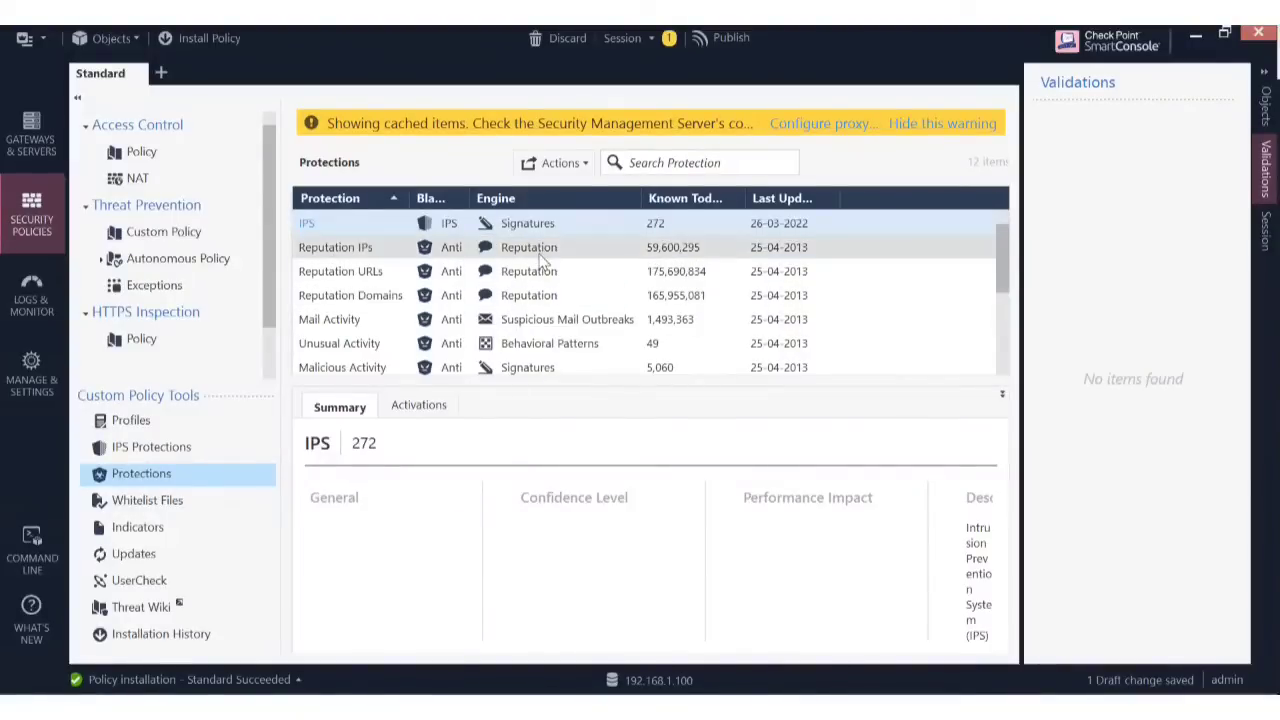
pyautogui.click(365, 348)
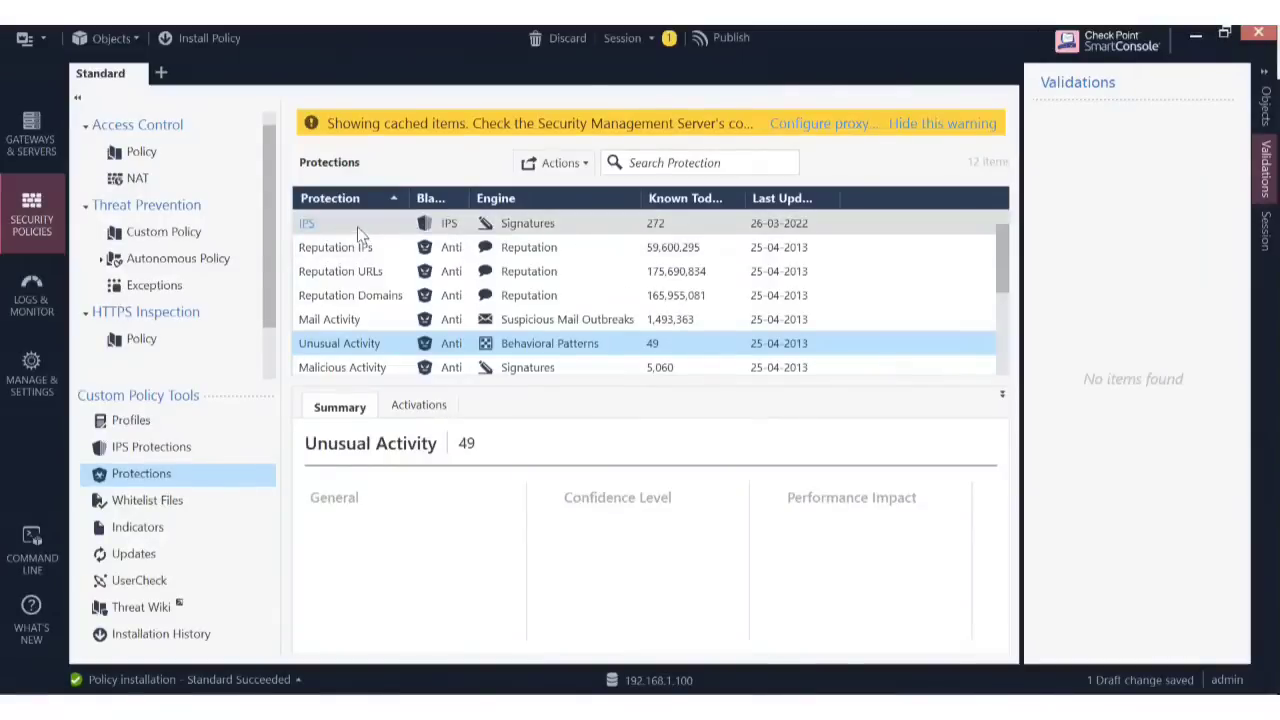
pyautogui.click(309, 226)
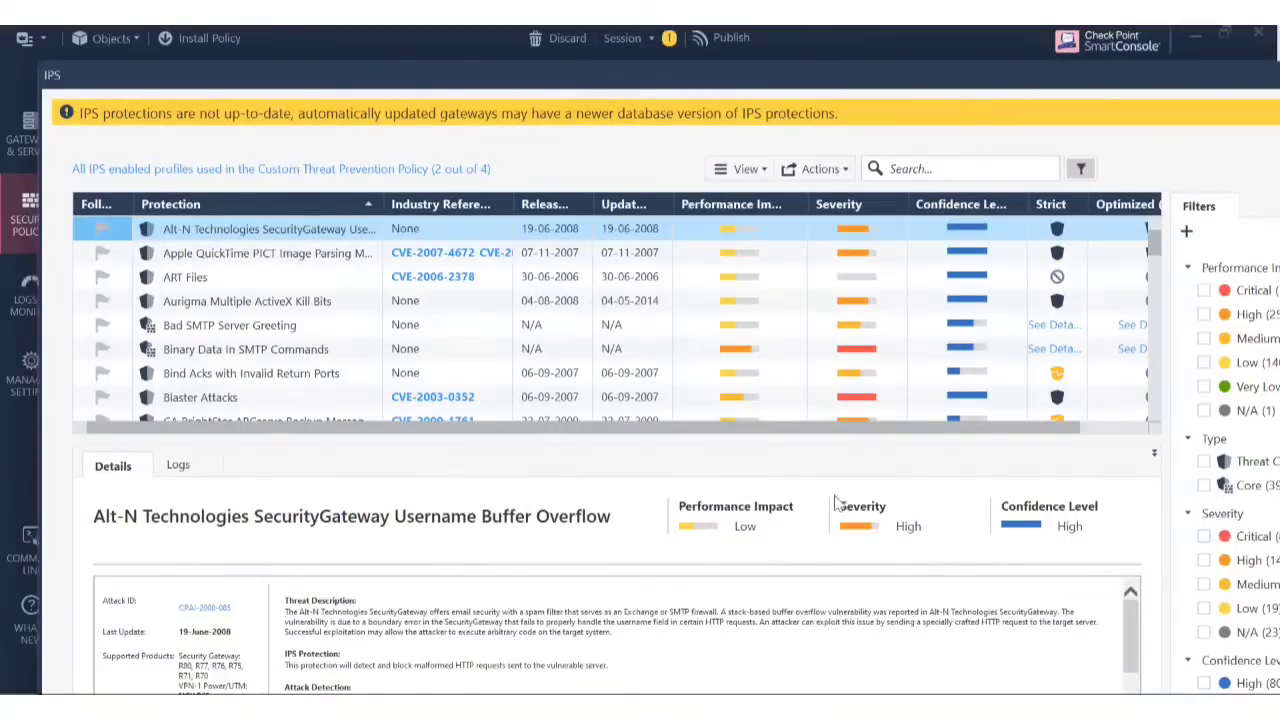
# Show the Prevent/Detect/Inactive choices for Alt-N SecurityGateway's Strict profile setting.
pyautogui.moveTo(686, 431); pyautogui.dragTo(586, 443)
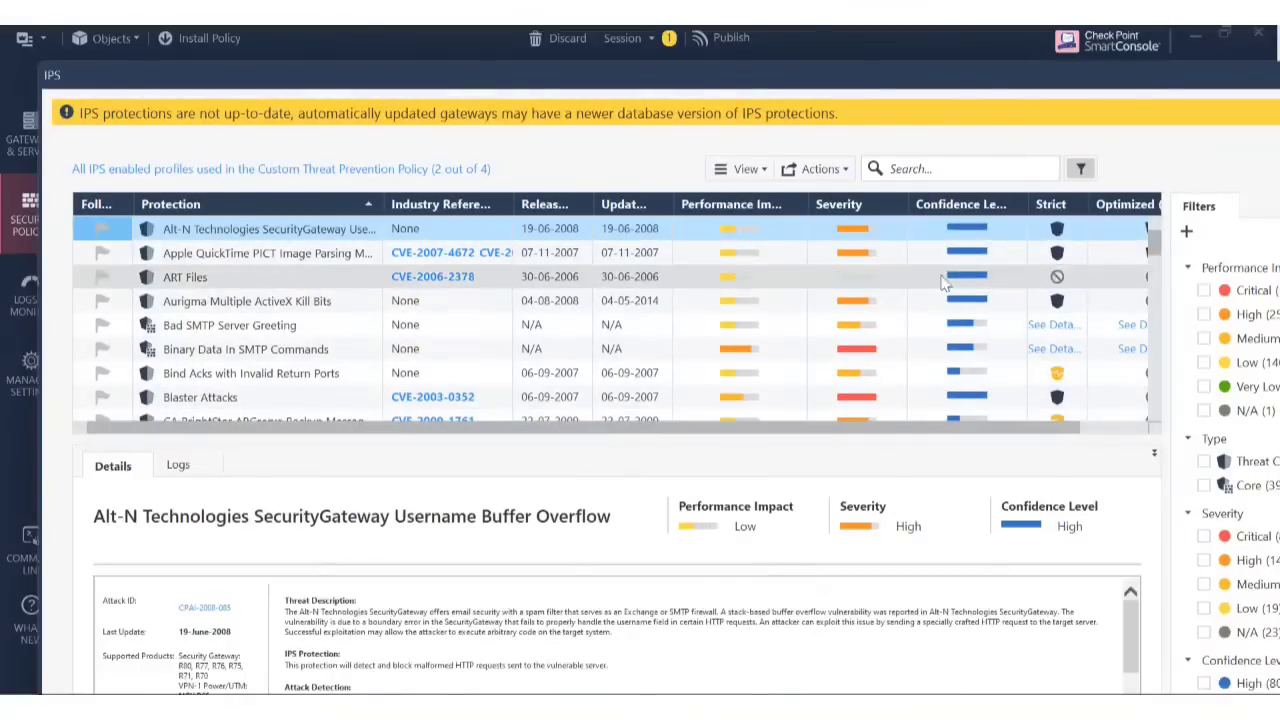
pyautogui.rightClick(1063, 238)
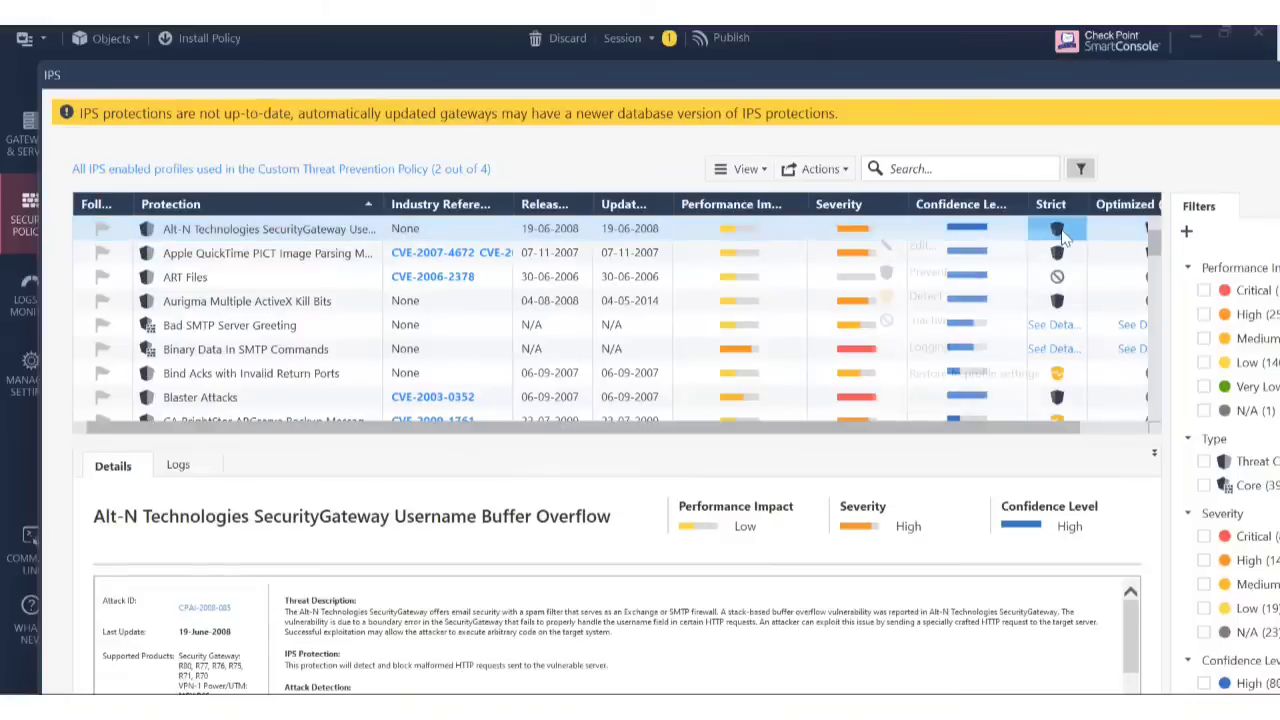
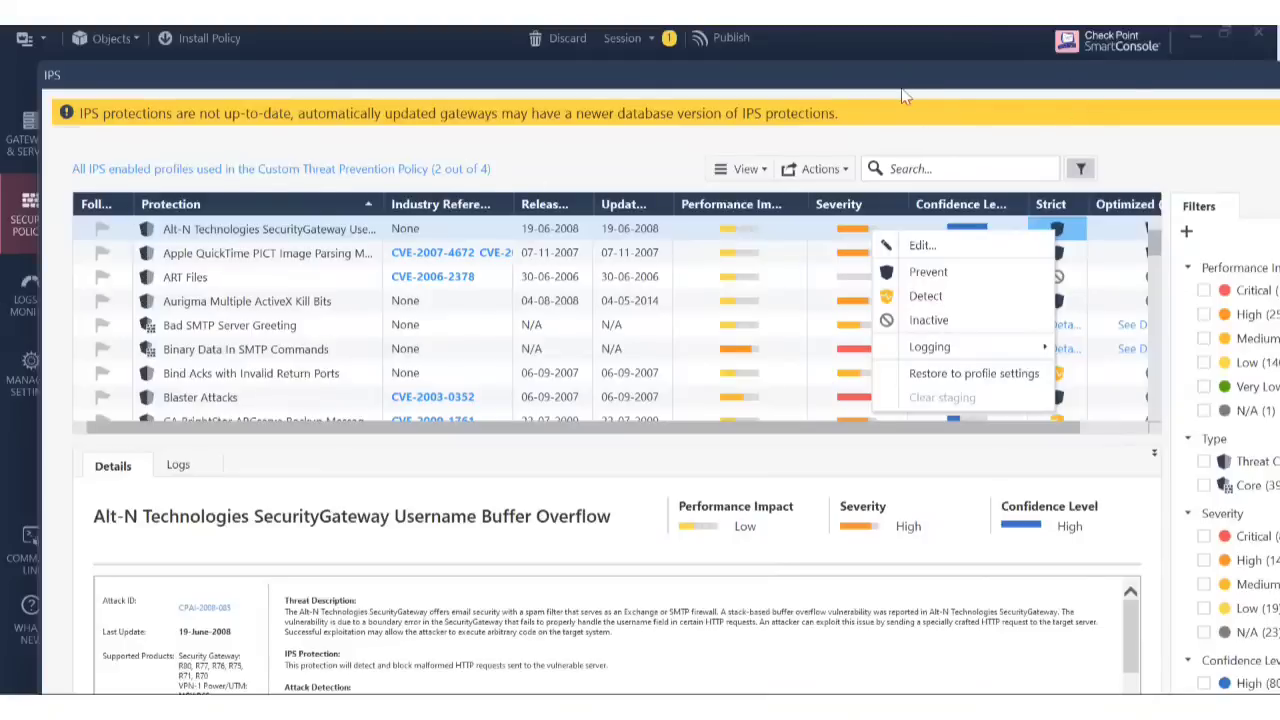
# Dismiss the action choices, move the IPS protections window aside, and close it.
pyautogui.click(900, 36)
pyautogui.moveTo(952, 64); pyautogui.dragTo(840, 96)
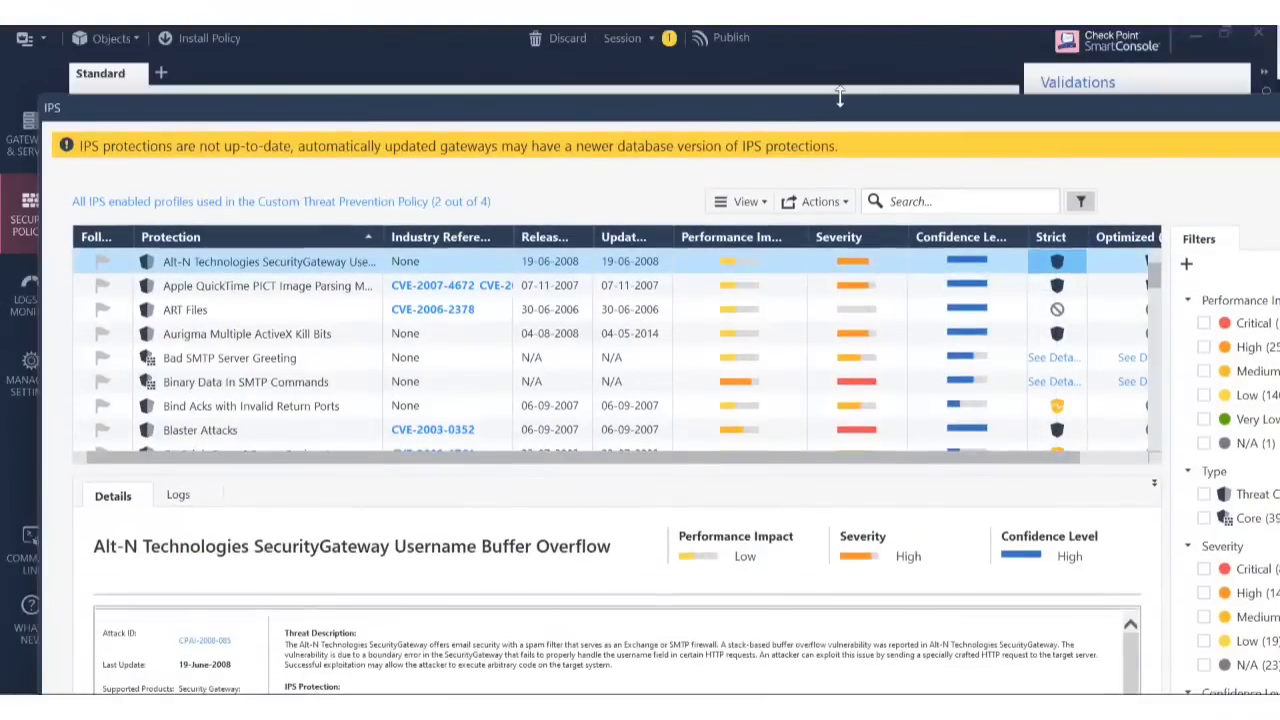
pyautogui.moveTo(965, 116); pyautogui.dragTo(757, 132)
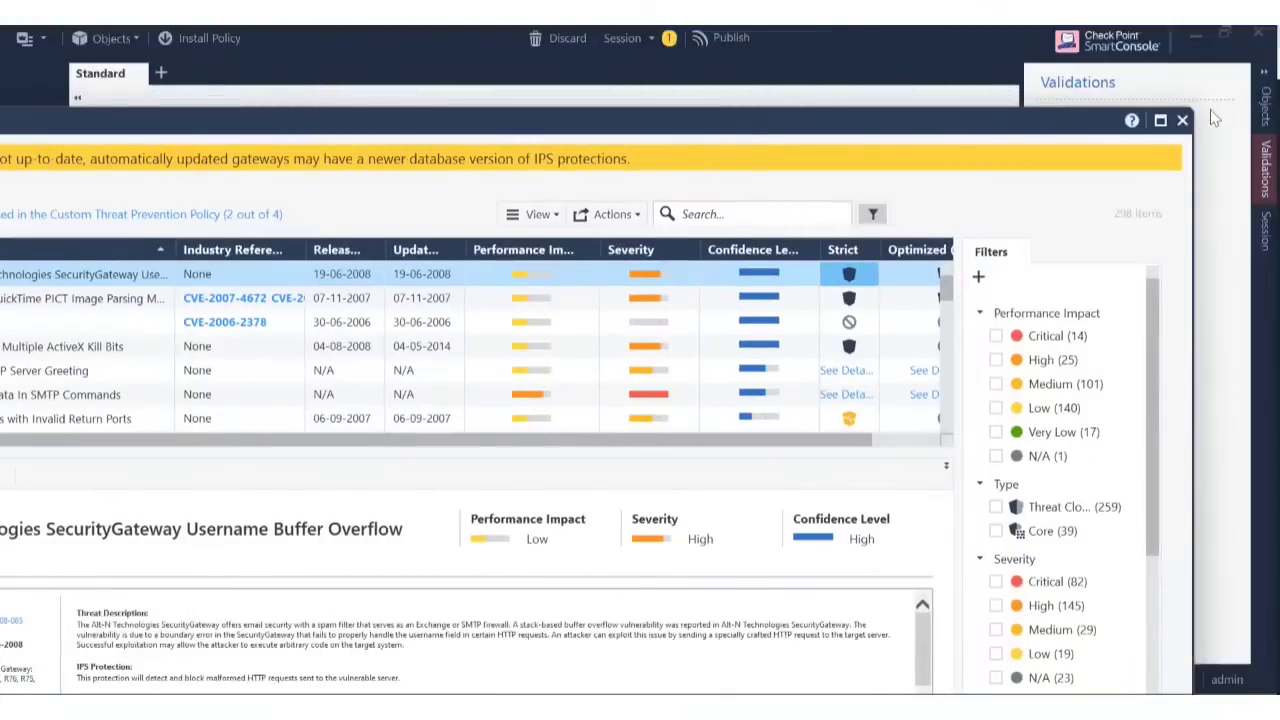
pyautogui.click(1184, 120)
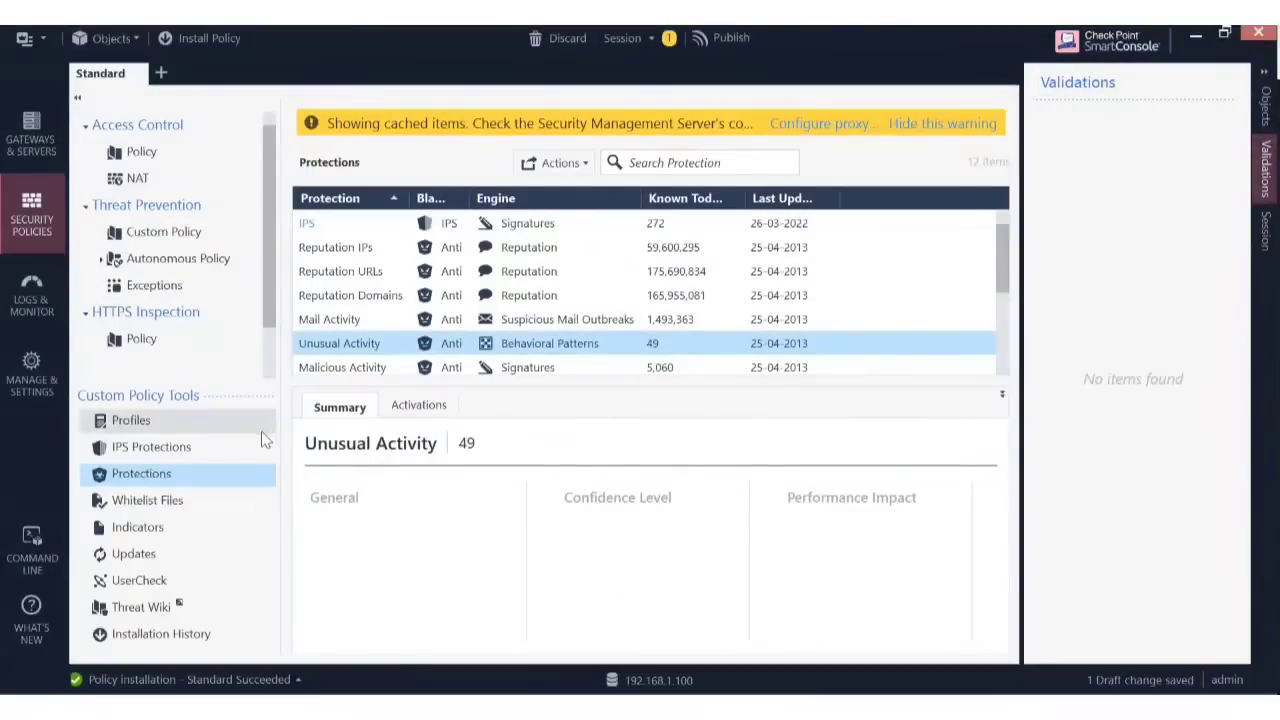
# Re-enable the disabled rule 2 'IPS Demo' in the Custom Policy rulebase.
pyautogui.click(183, 236)
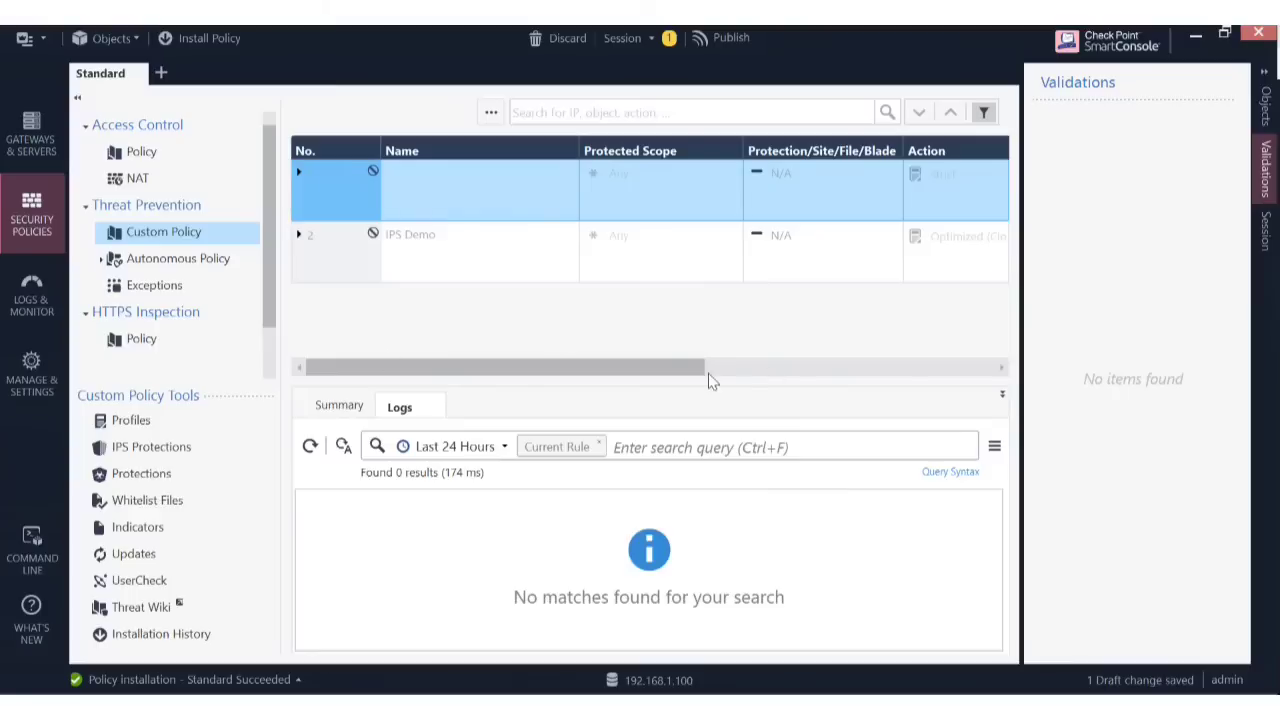
pyautogui.moveTo(620, 370); pyautogui.dragTo(387, 381)
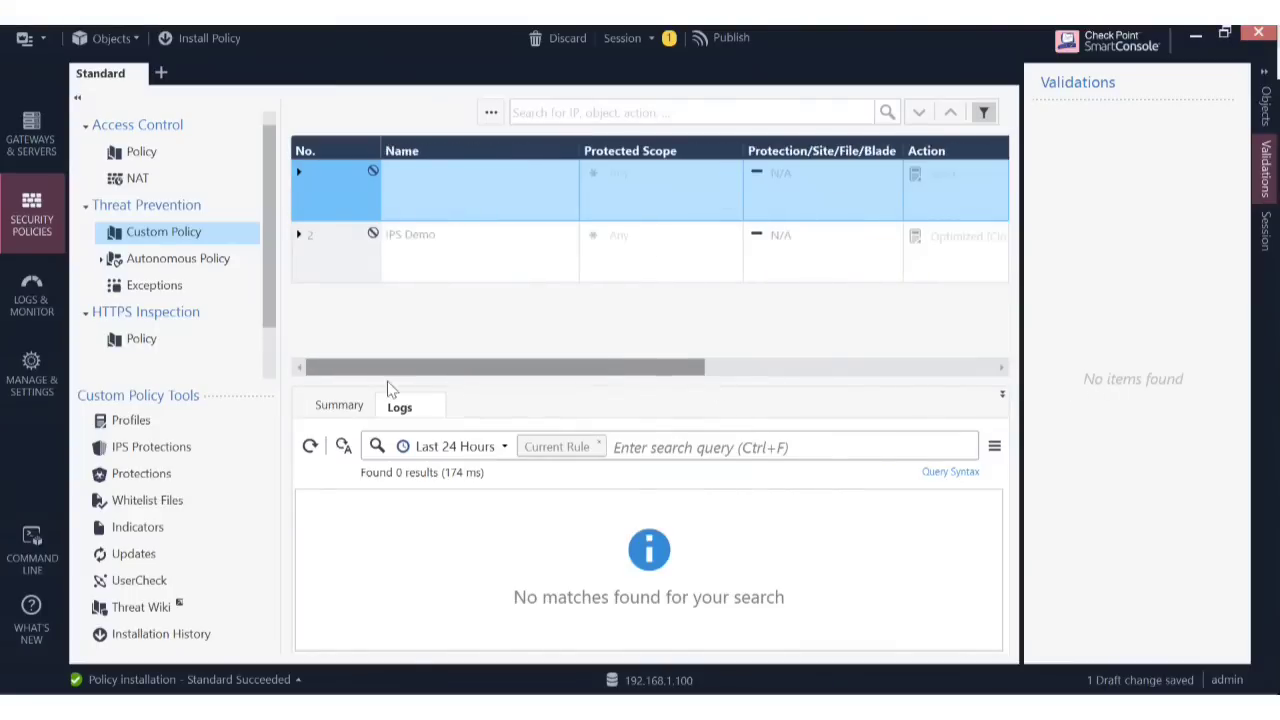
pyautogui.click(350, 245)
pyautogui.rightClick(352, 245)
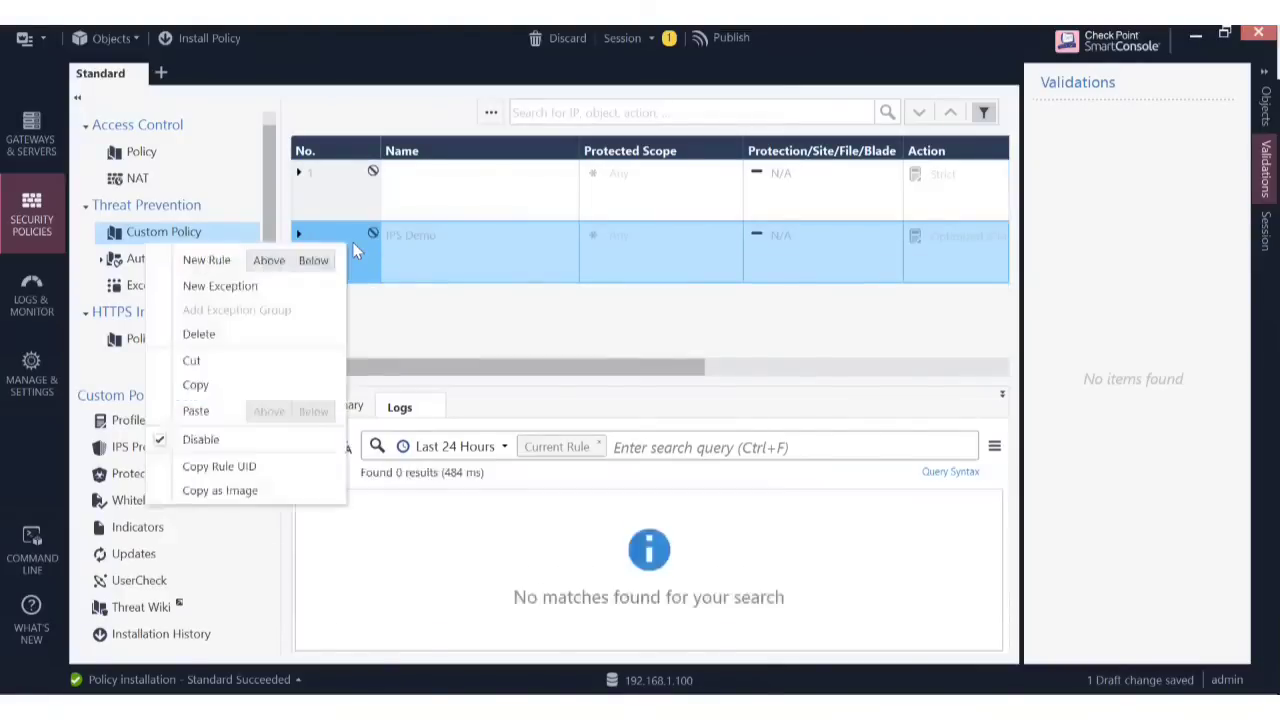
pyautogui.click(199, 440)
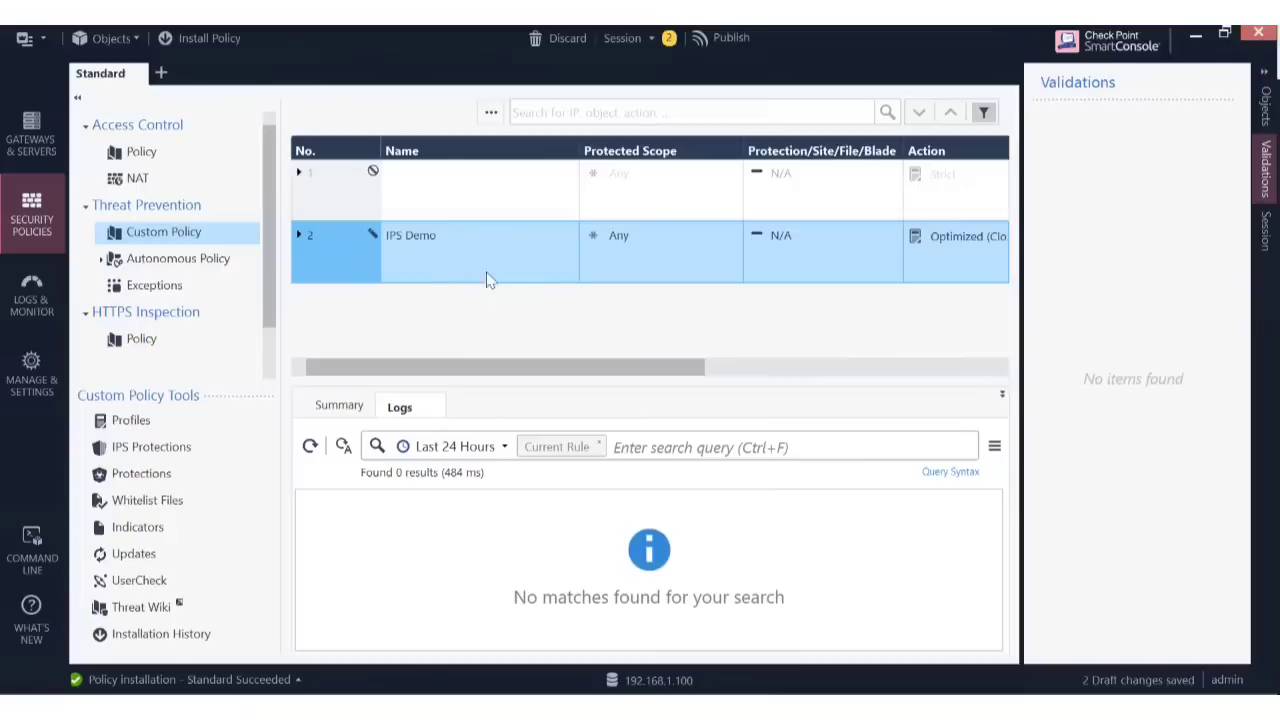
pyautogui.moveTo(596, 367); pyautogui.dragTo(451, 386)
# Check rule 2's Protected Scope, then edit its Optimized (Clone) Action profile.
pyautogui.click(733, 232)
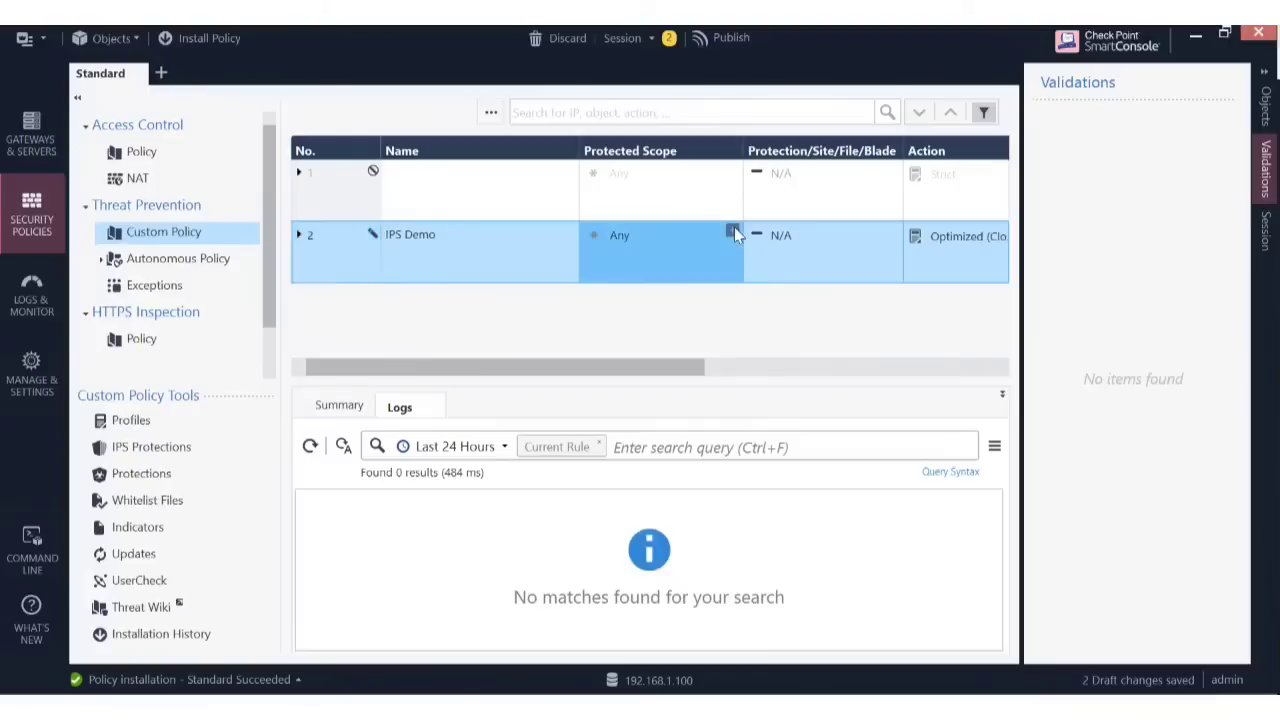
pyautogui.click(733, 231)
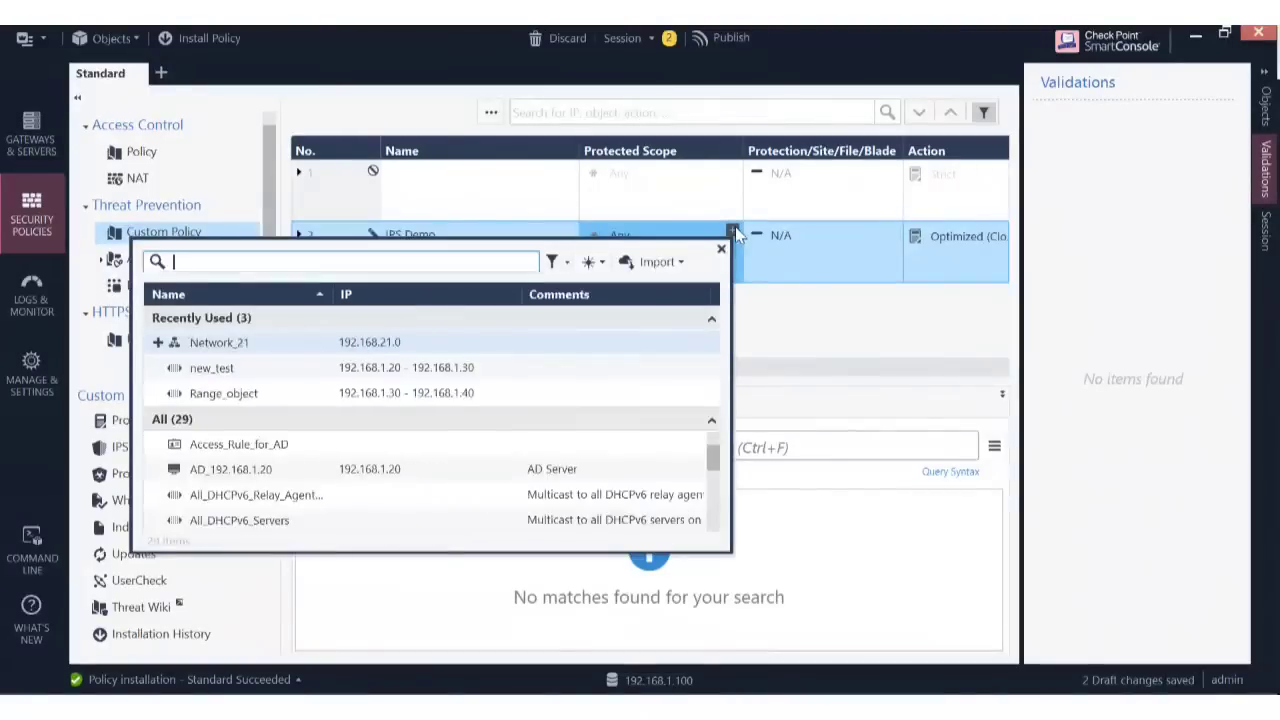
pyautogui.click(734, 232)
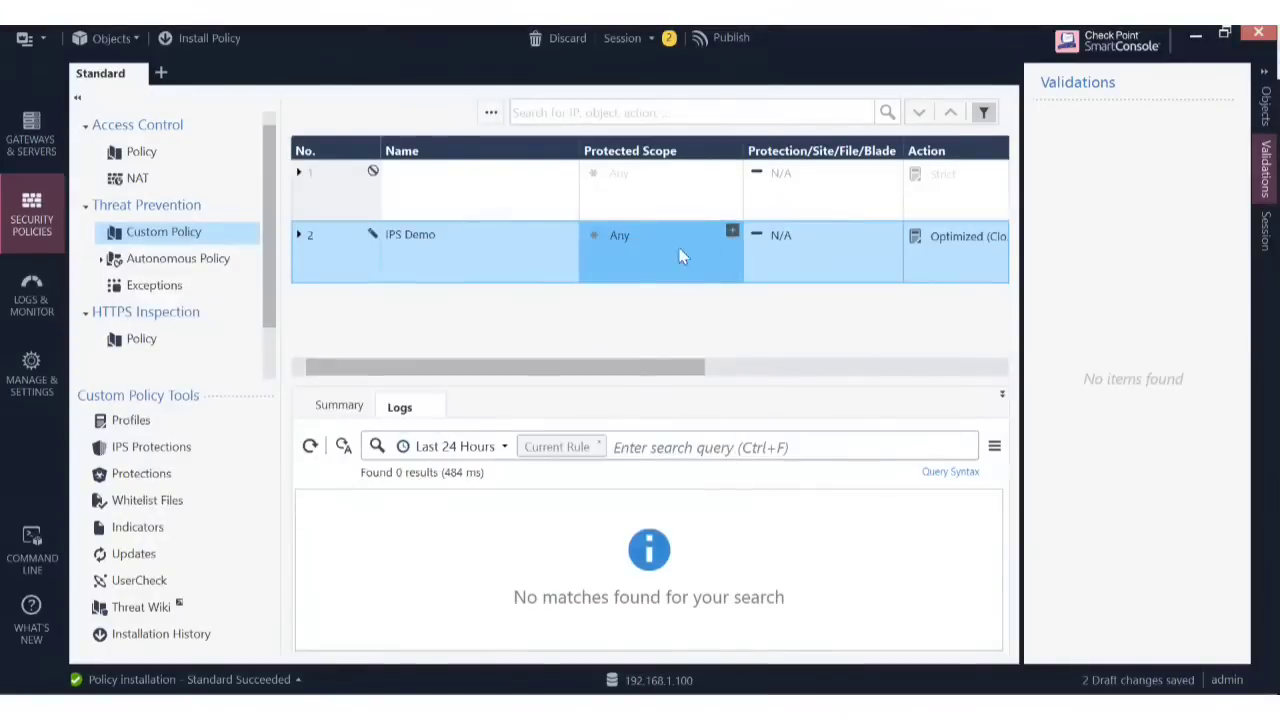
pyautogui.moveTo(655, 375); pyautogui.dragTo(917, 371)
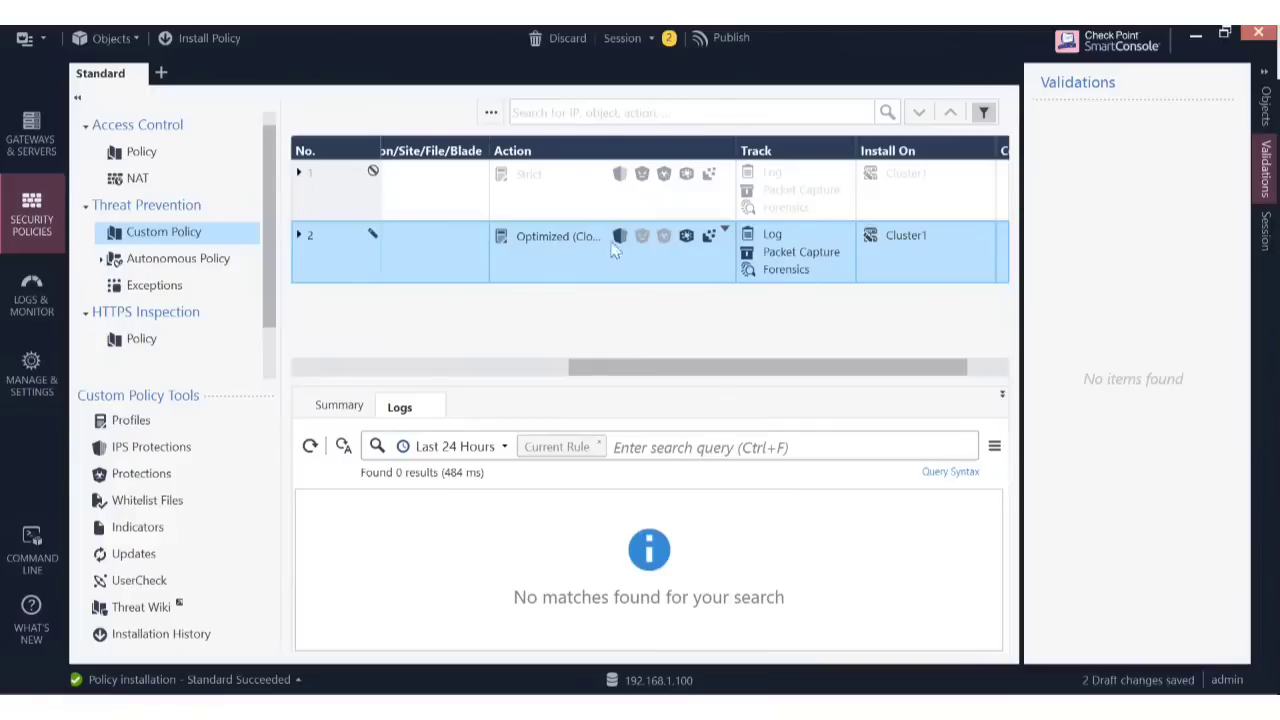
pyautogui.click(726, 233)
pyautogui.click(726, 233)
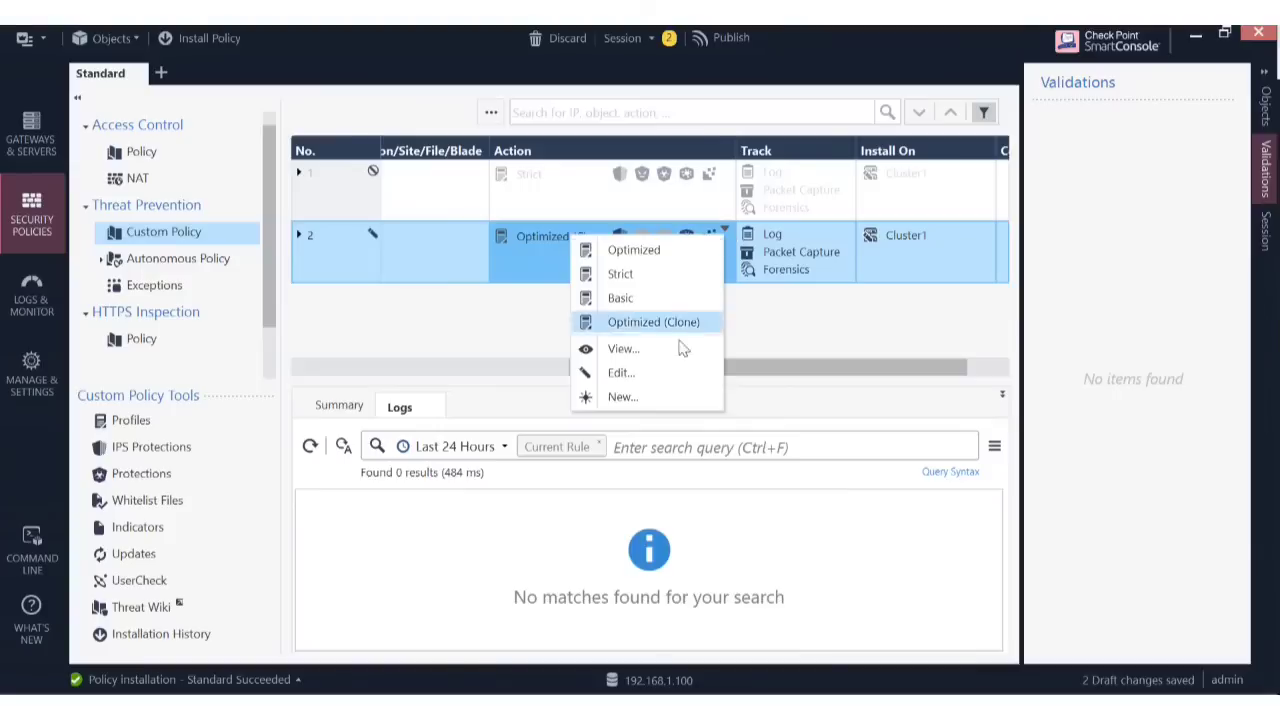
pyautogui.click(653, 322)
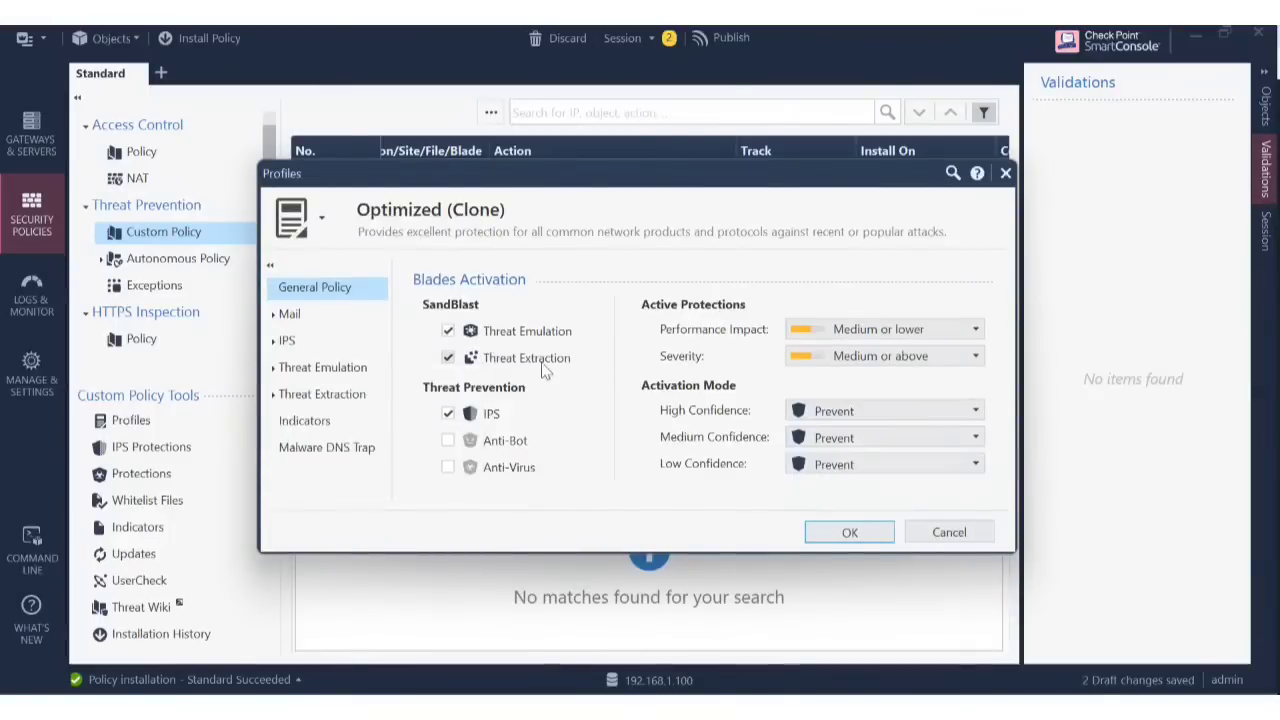
# Enable the Anti-Bot and Anti-Virus blades and set High Confidence to Detect.
pyautogui.click(445, 443)
pyautogui.click(447, 467)
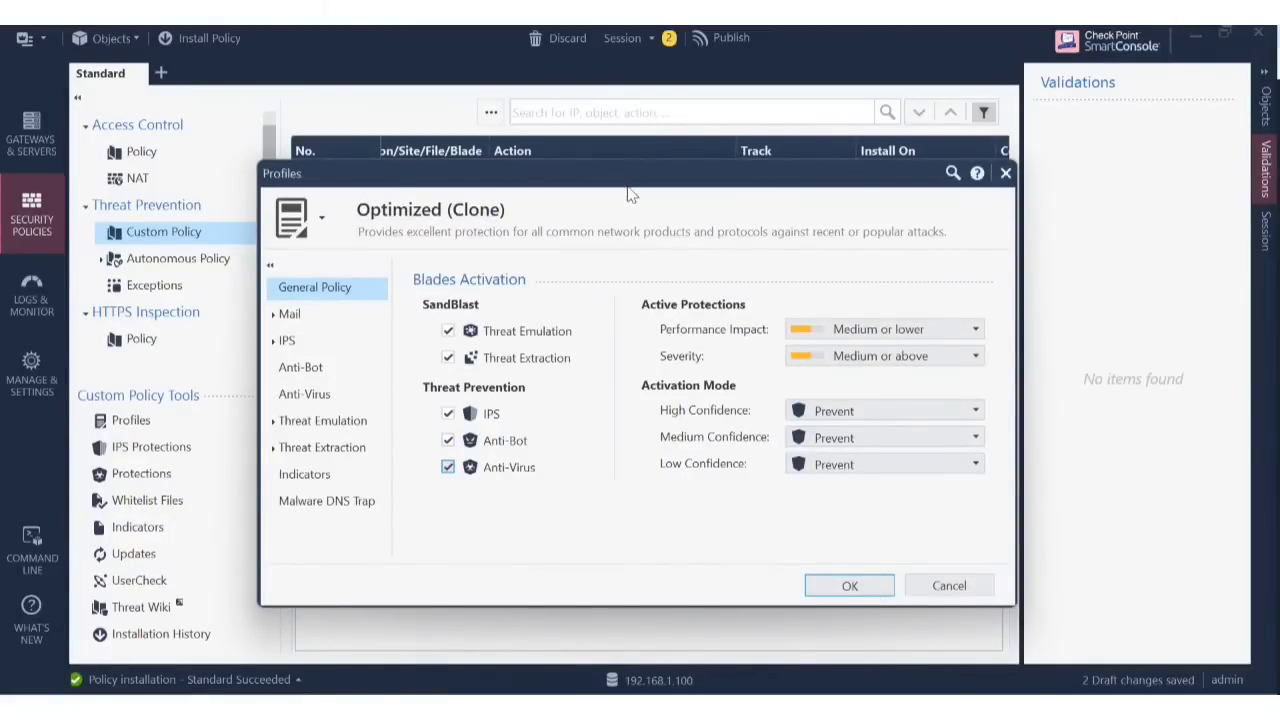
pyautogui.moveTo(645, 176); pyautogui.dragTo(626, 324)
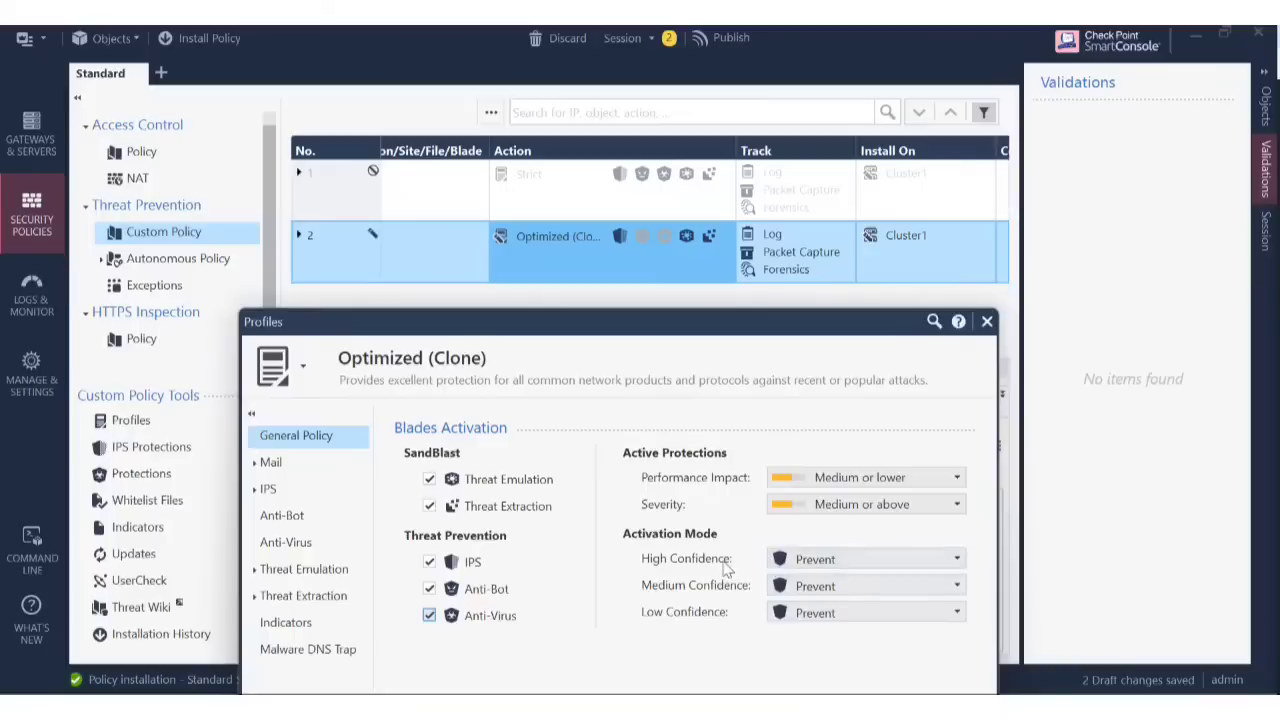
pyautogui.click(957, 568)
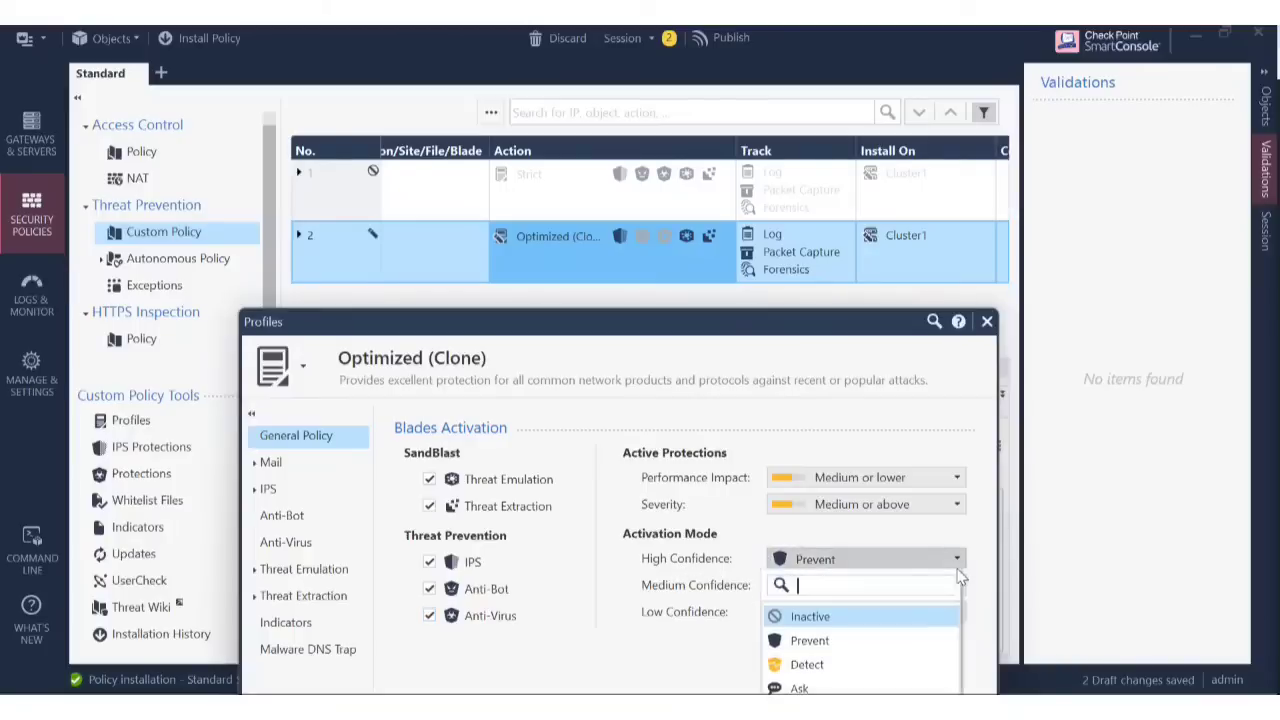
pyautogui.click(836, 664)
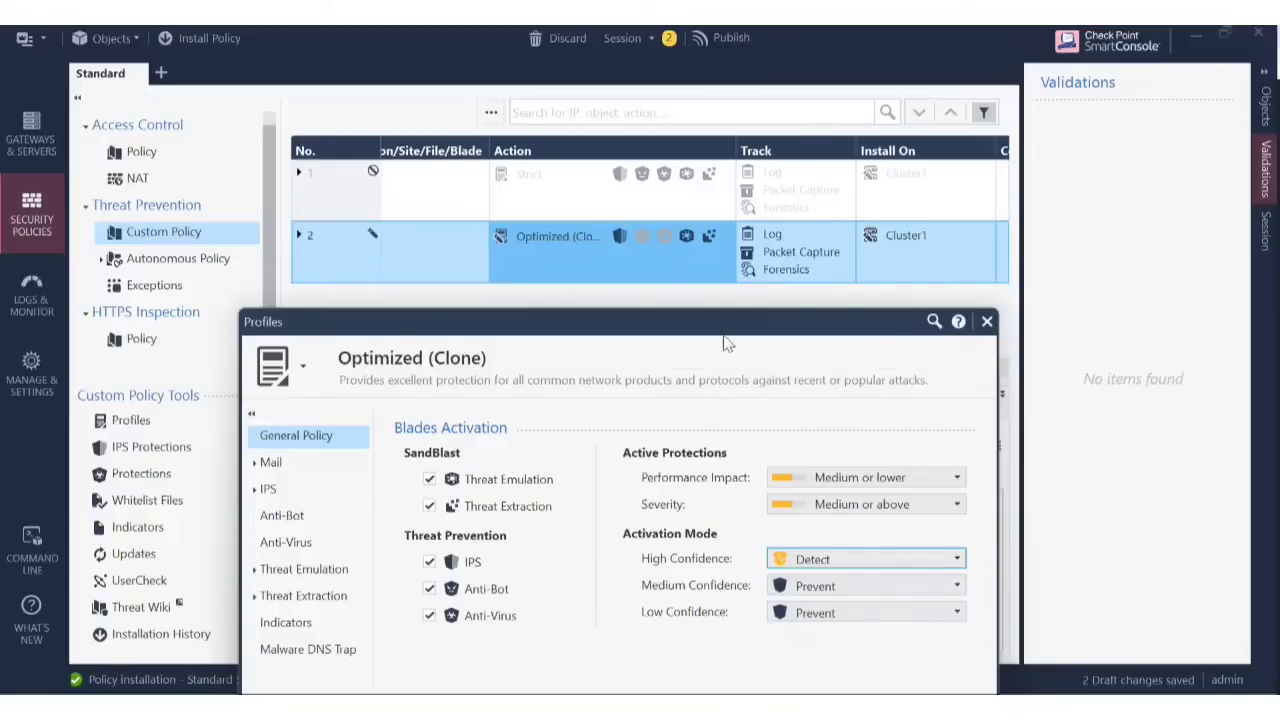
# Select the profile name text and set High Confidence back to Prevent.
pyautogui.moveTo(714, 331); pyautogui.dragTo(716, 312)
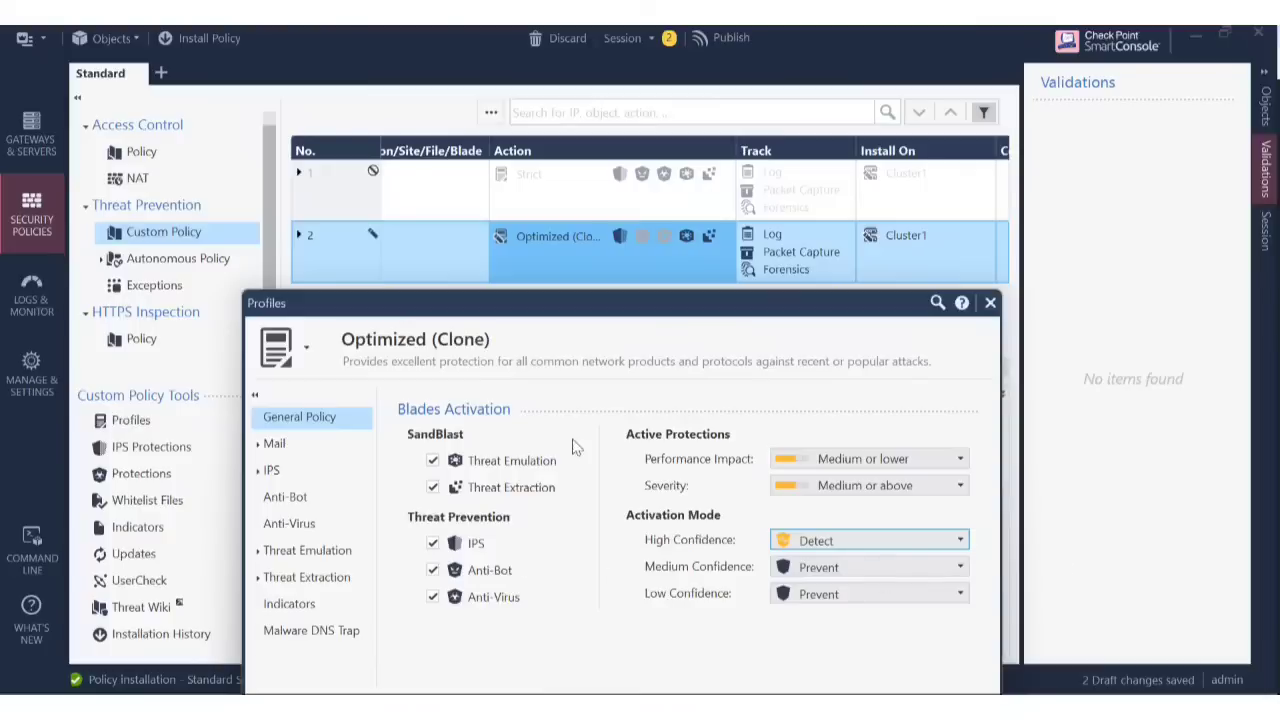
pyautogui.click(350, 336)
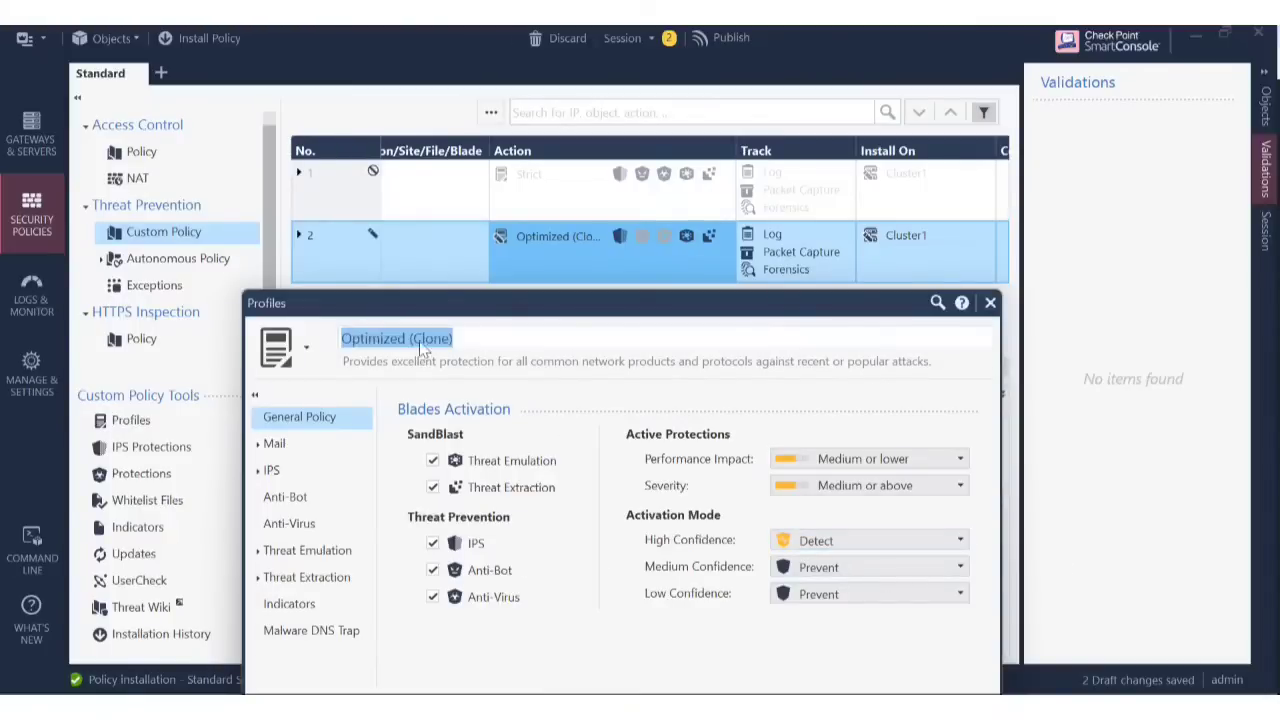
pyautogui.moveTo(458, 341); pyautogui.dragTo(357, 361)
pyautogui.click(479, 340)
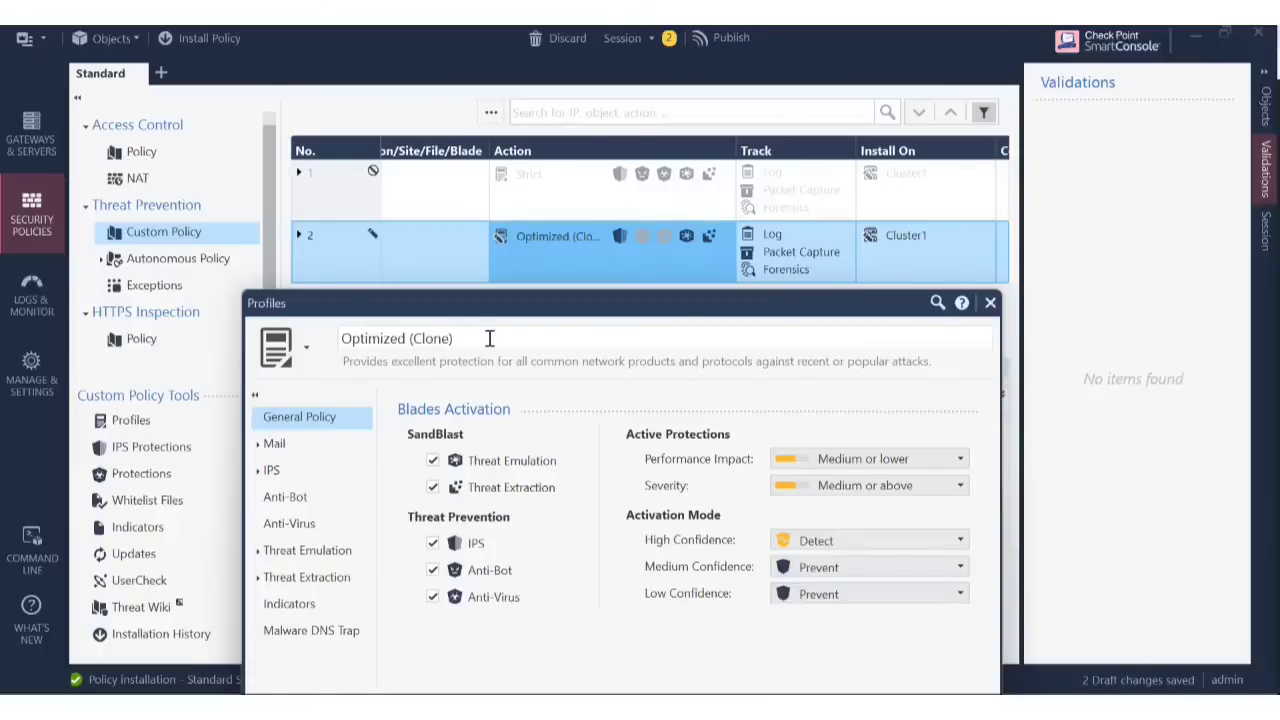
pyautogui.moveTo(489, 339); pyautogui.dragTo(346, 339)
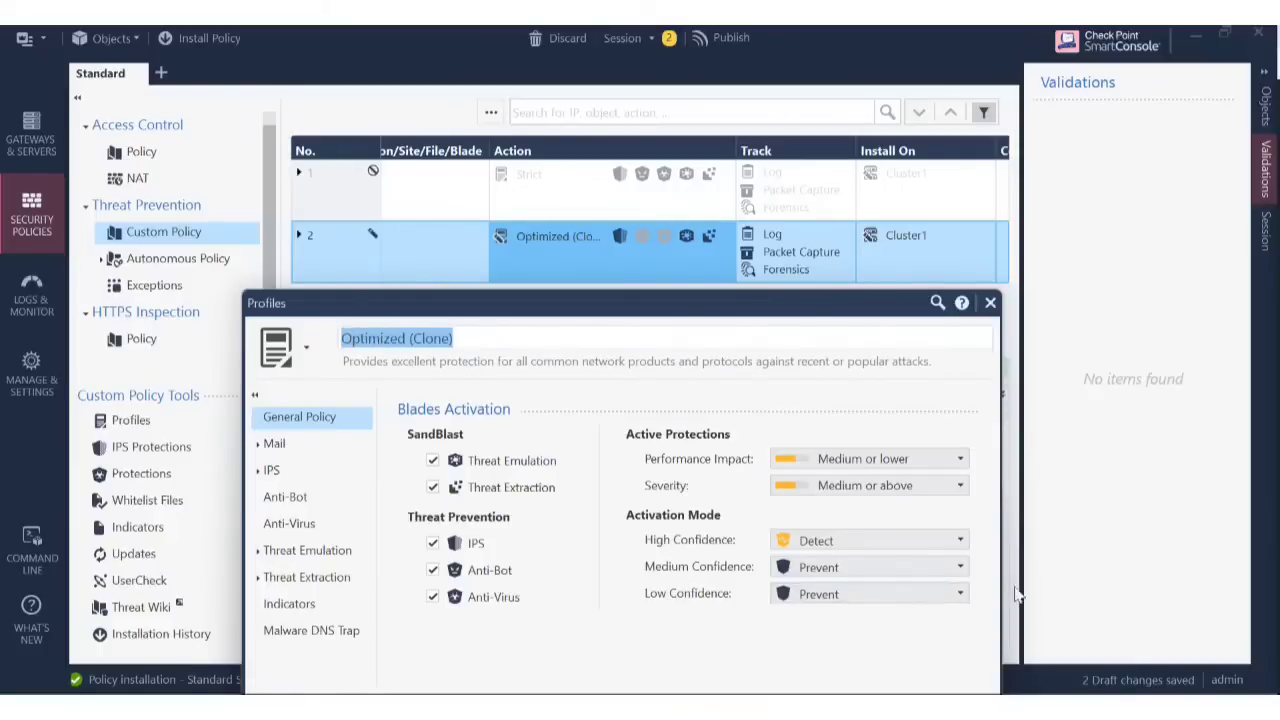
pyautogui.click(958, 540)
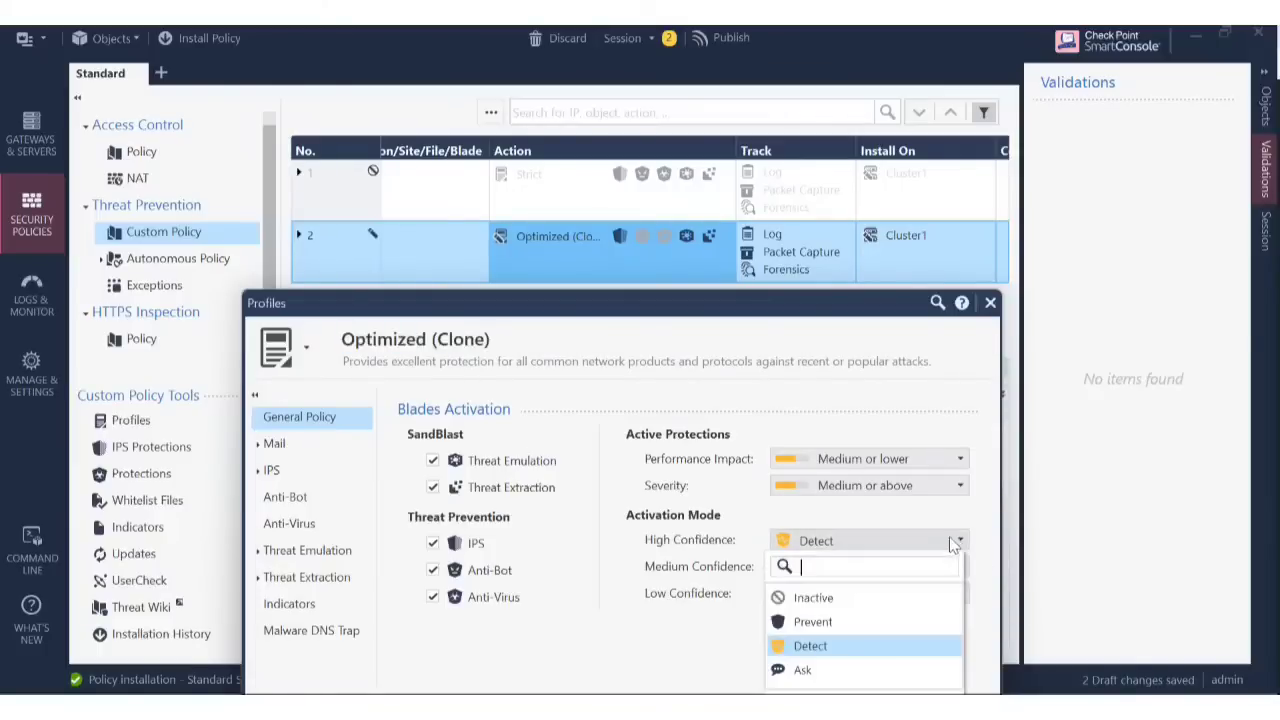
pyautogui.click(813, 624)
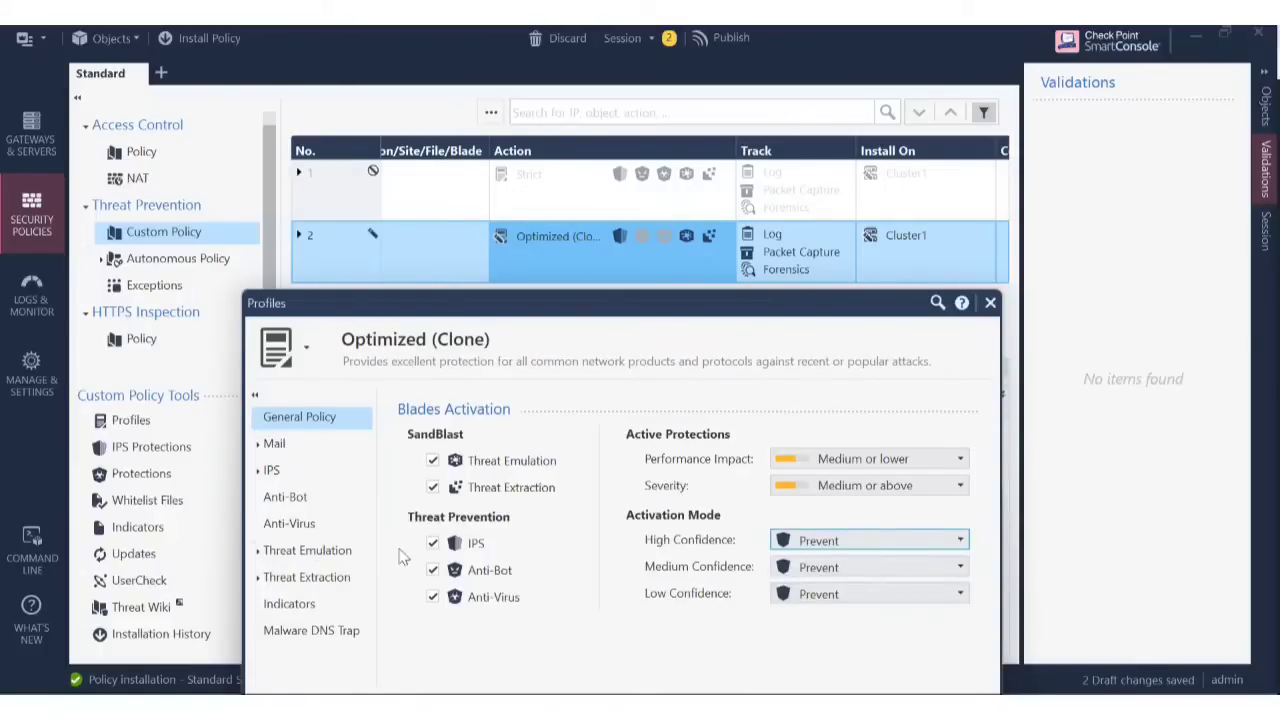
# Review IPS additional activation categories, then cancel and discard the Optimized (Clone) profile changes.
pyautogui.click(279, 477)
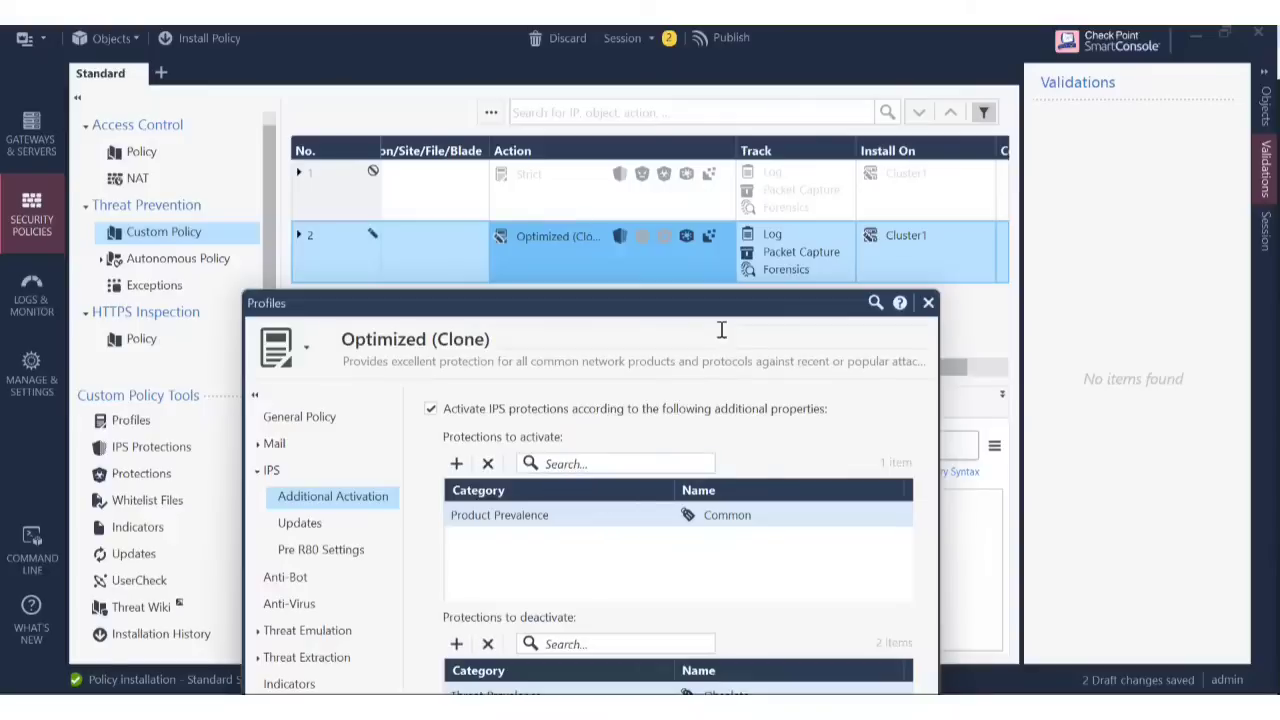
pyautogui.moveTo(709, 310); pyautogui.dragTo(764, 80)
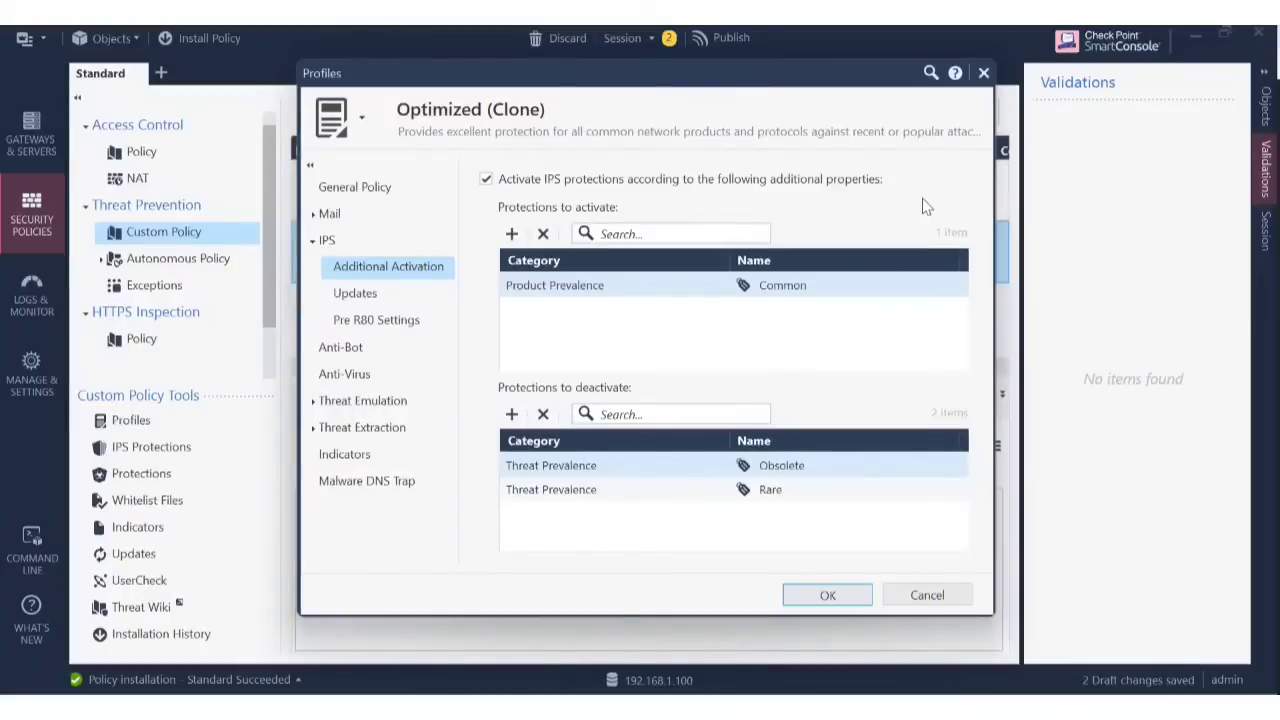
pyautogui.click(510, 236)
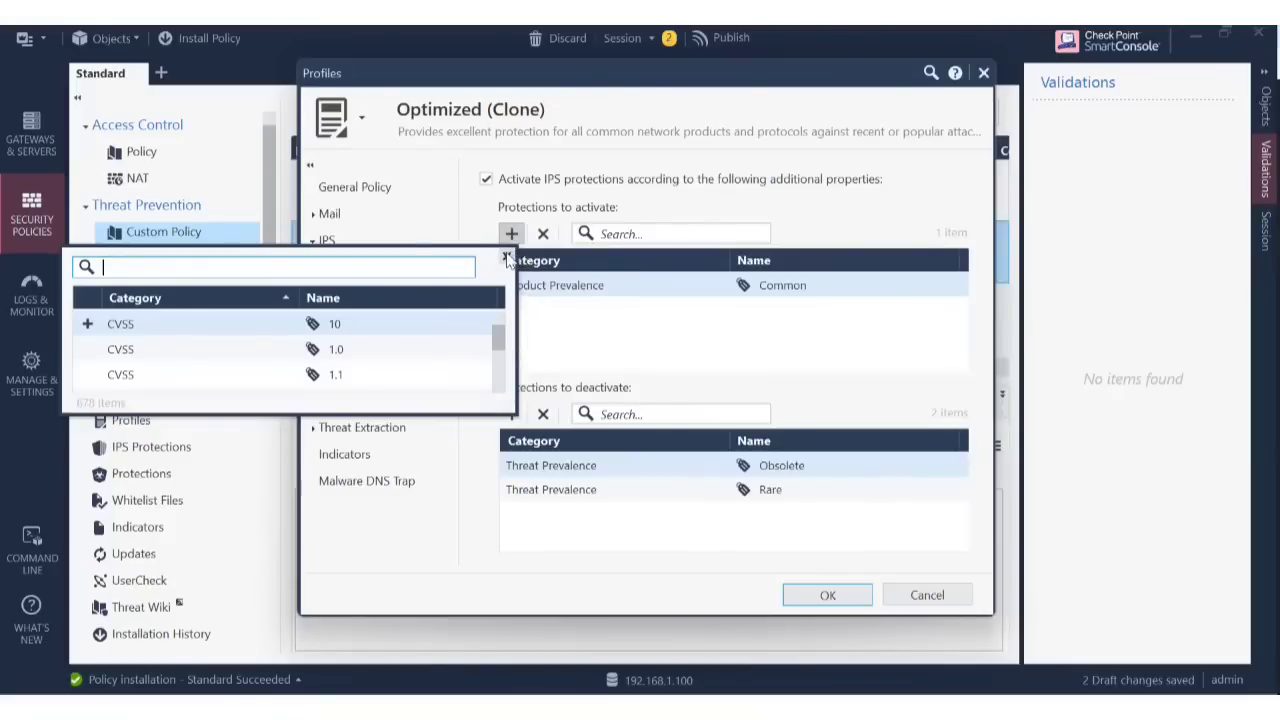
pyautogui.click(506, 258)
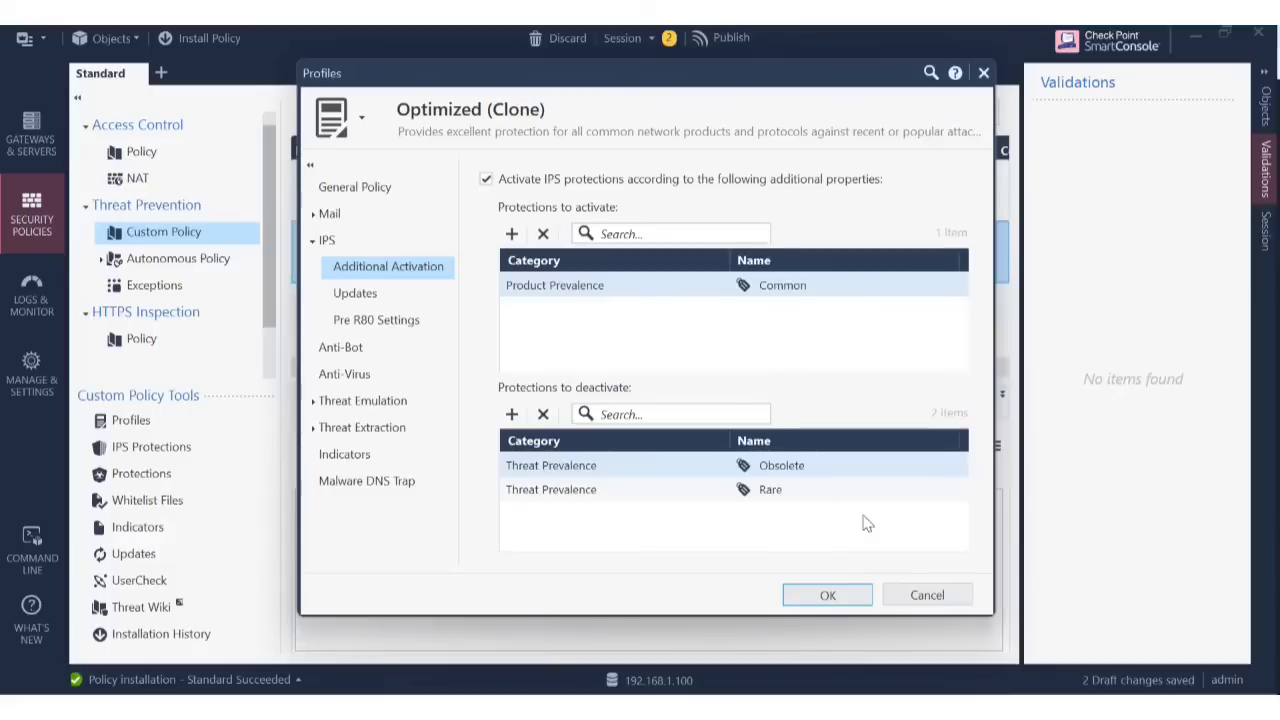
pyautogui.click(951, 600)
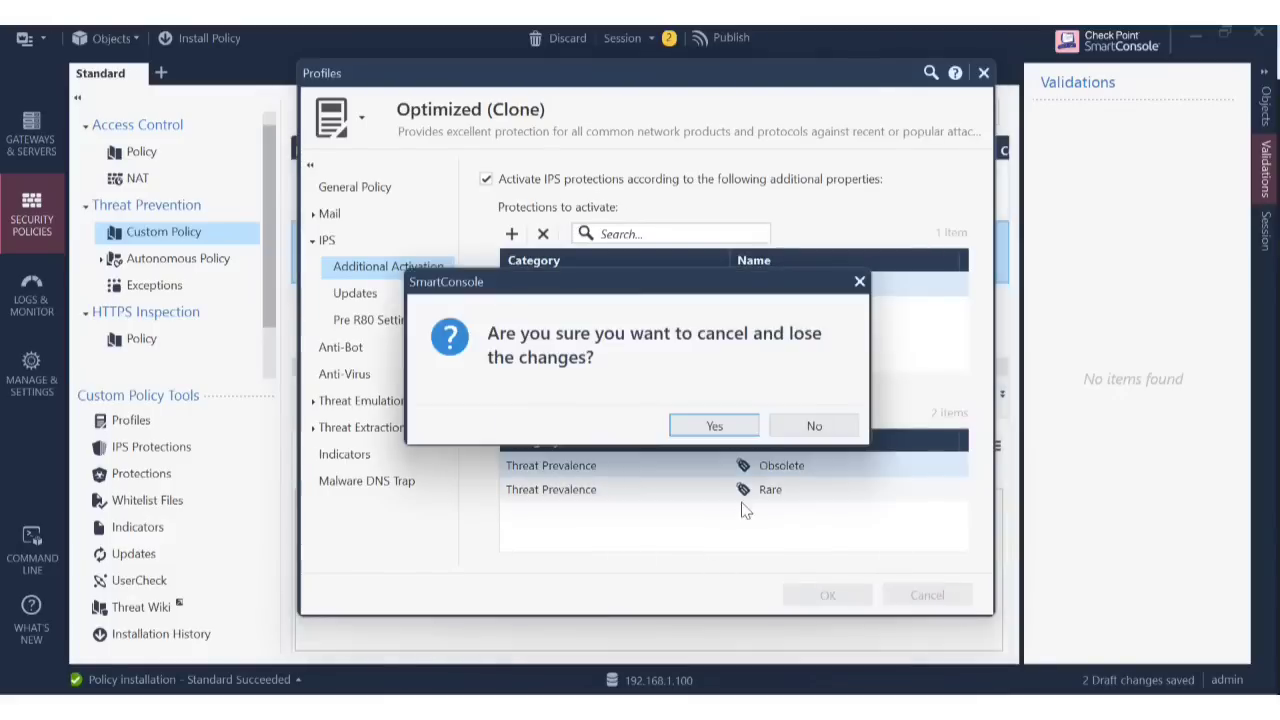
pyautogui.click(714, 426)
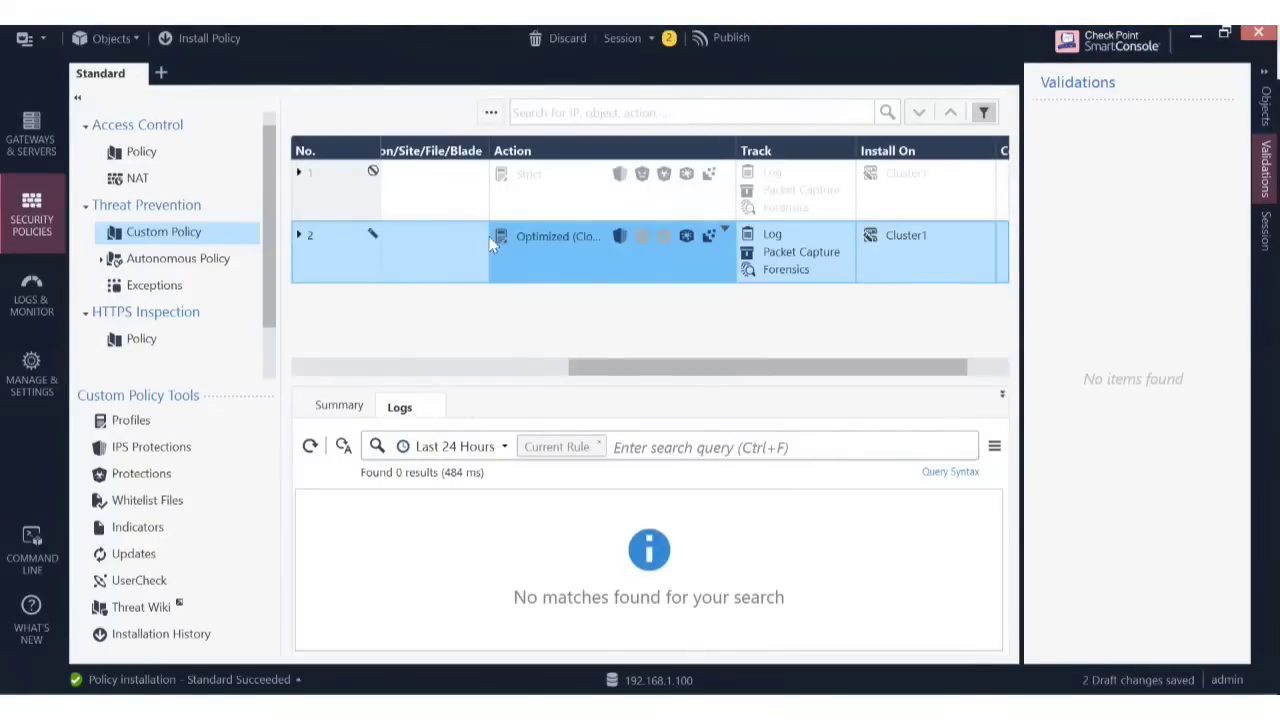
# Insert a new rule 3 below the IPS Demo rule.
pyautogui.click(549, 367)
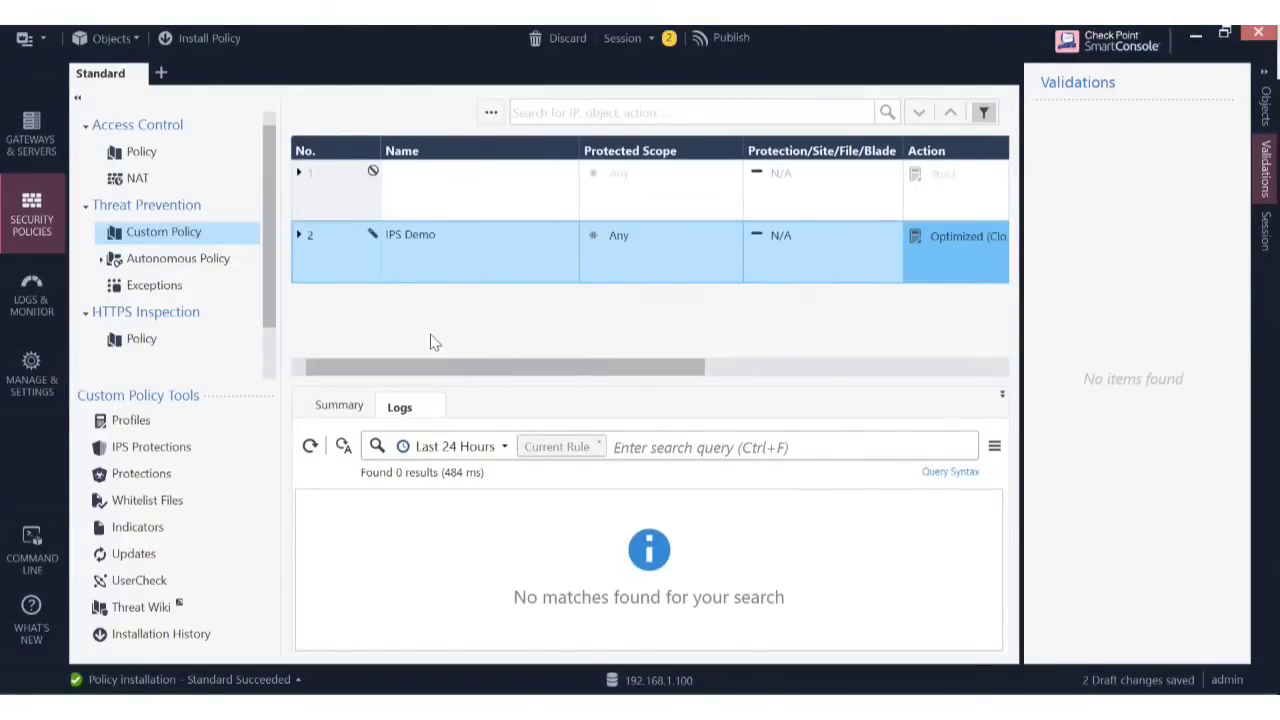
pyautogui.rightClick(331, 264)
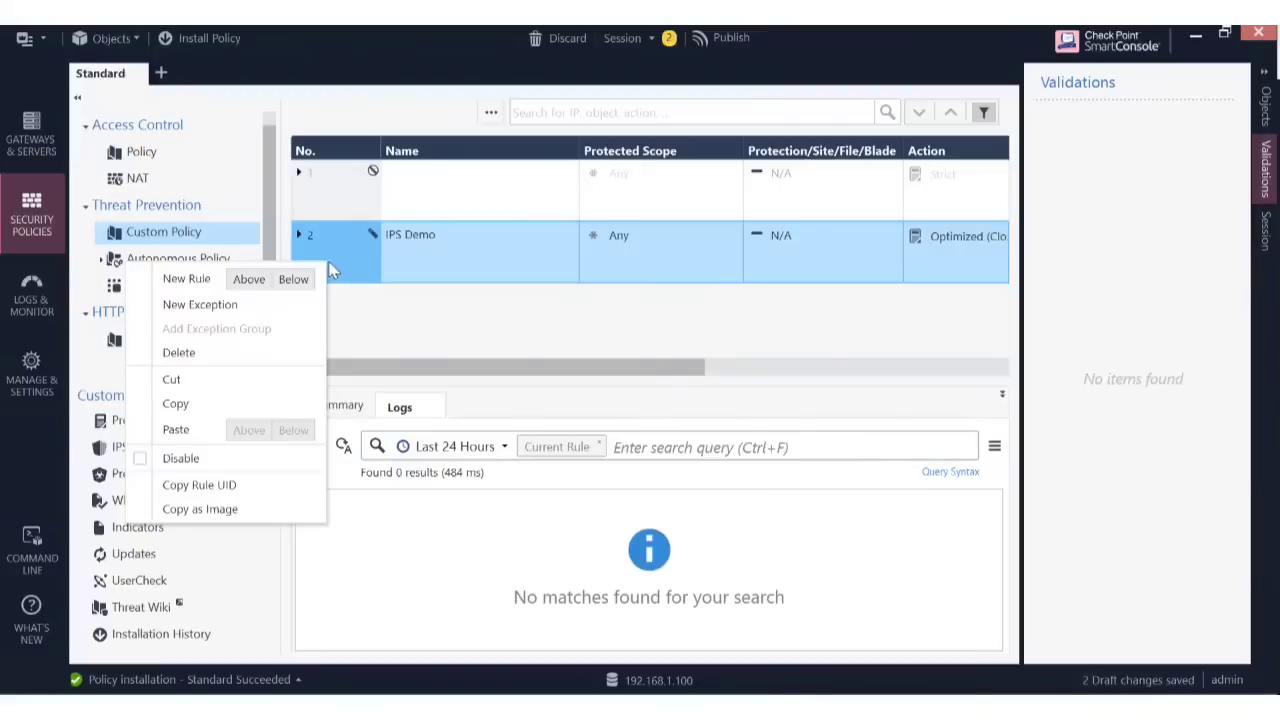
pyautogui.click(293, 280)
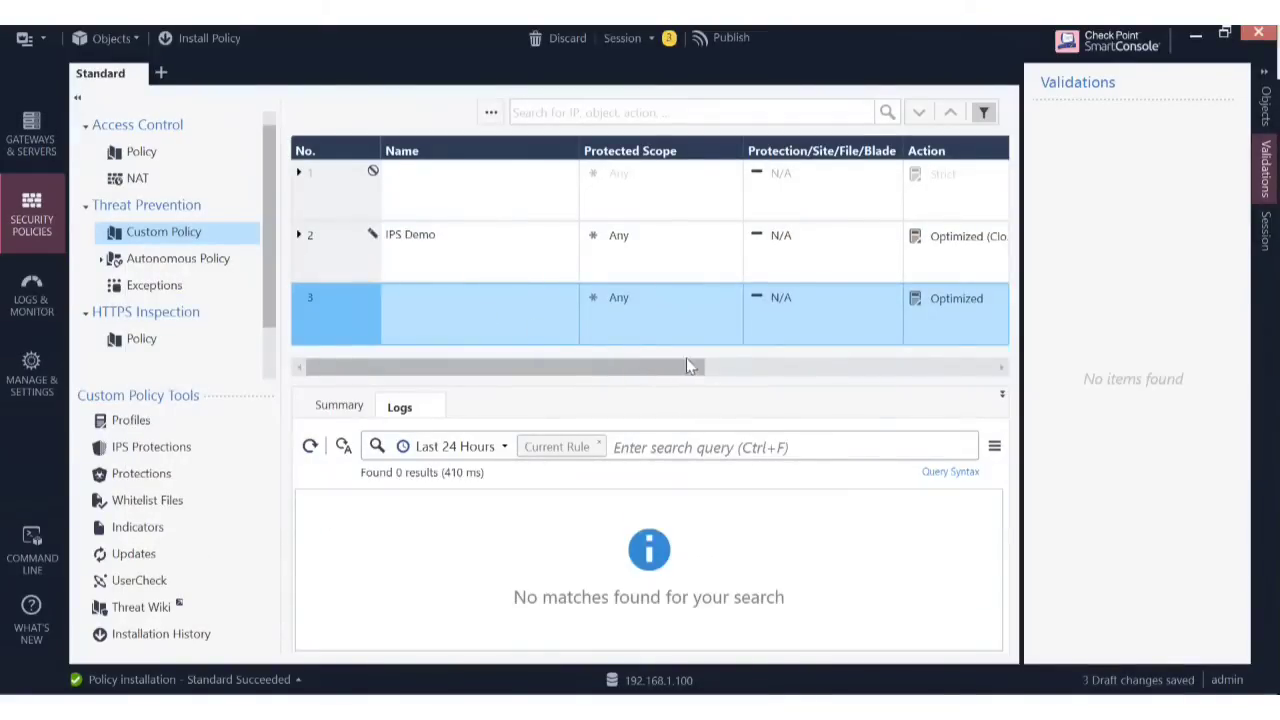
# Start a new threat prevention profile from rule 3's Action list.
pyautogui.moveTo(686, 366); pyautogui.dragTo(903, 383)
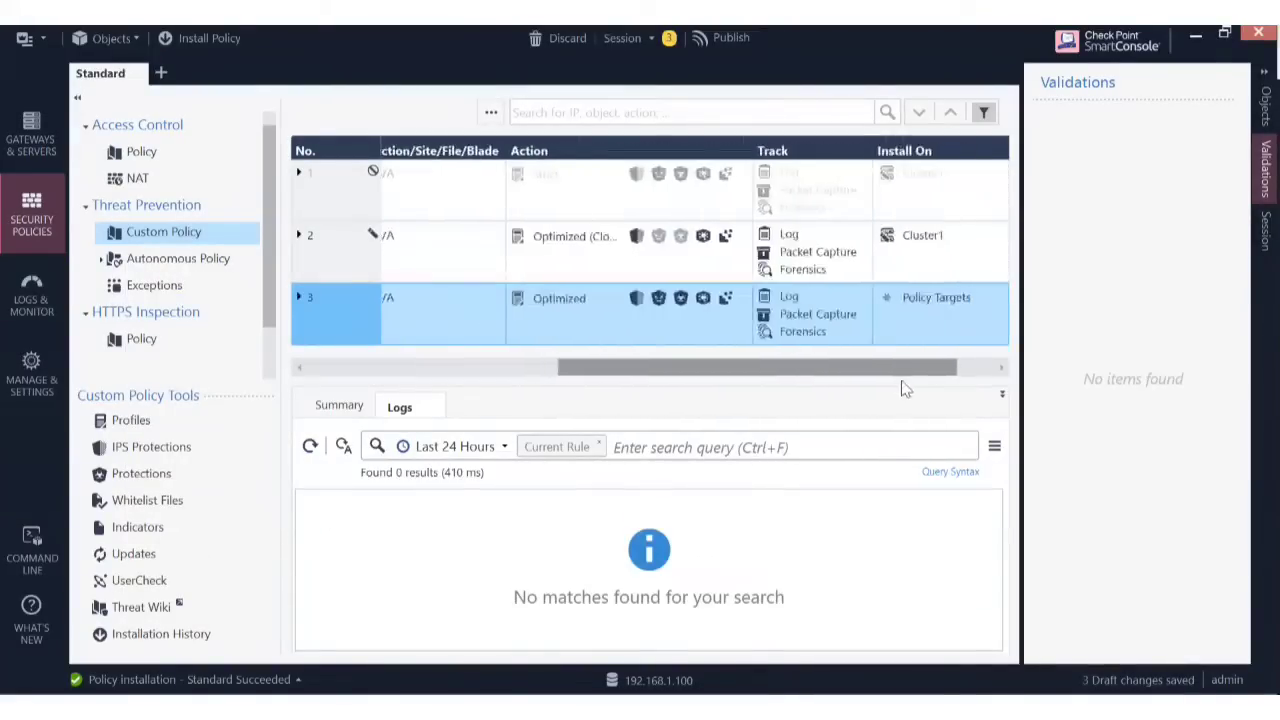
pyautogui.click(564, 298)
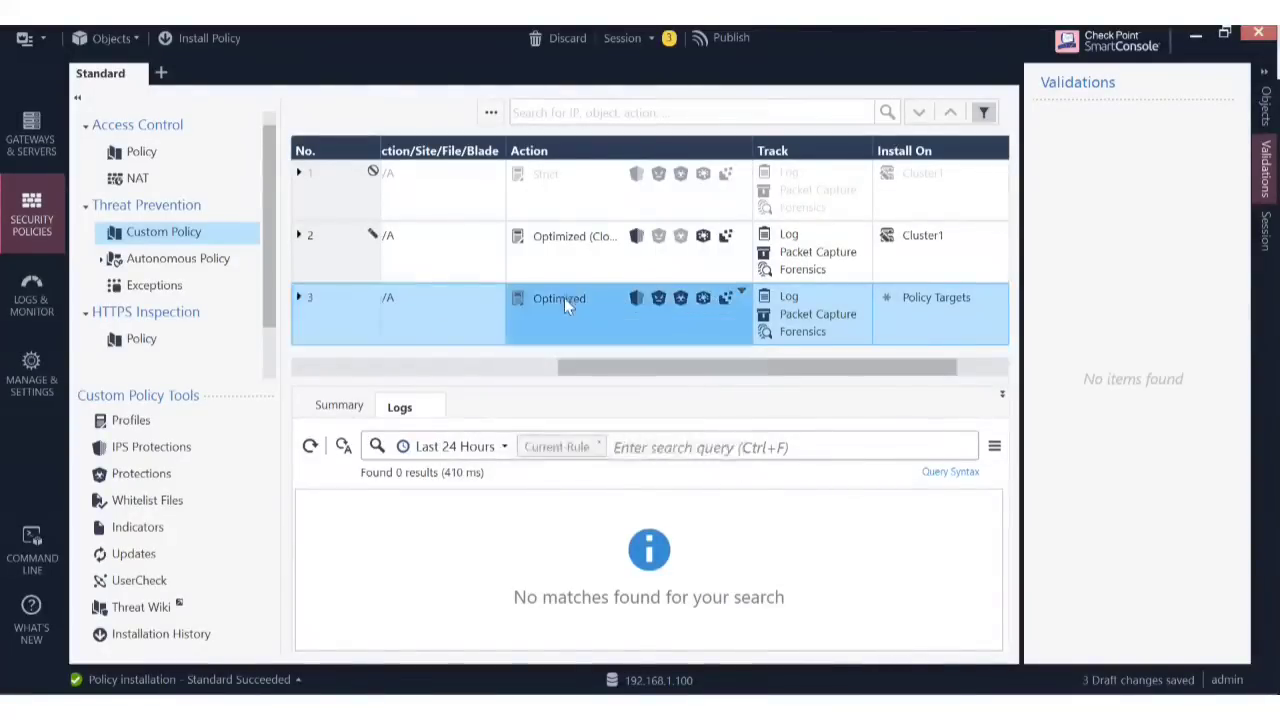
pyautogui.click(564, 298)
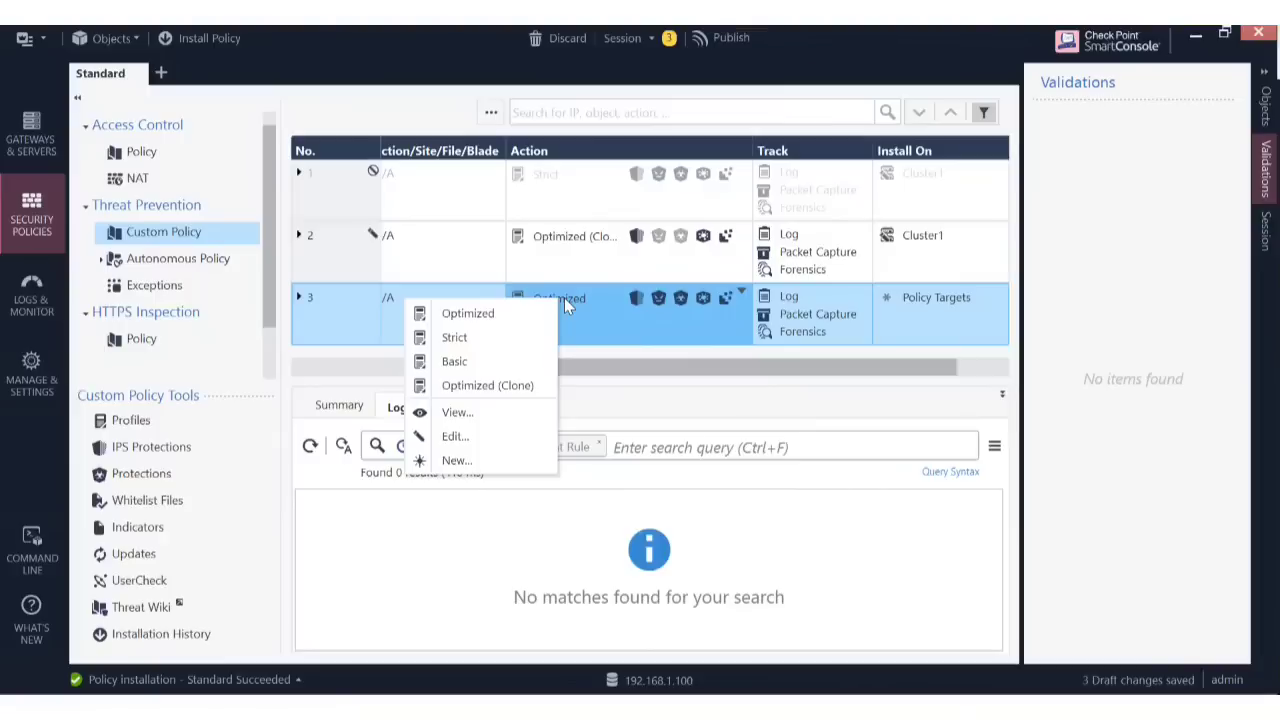
pyautogui.click(564, 298)
pyautogui.click(564, 298)
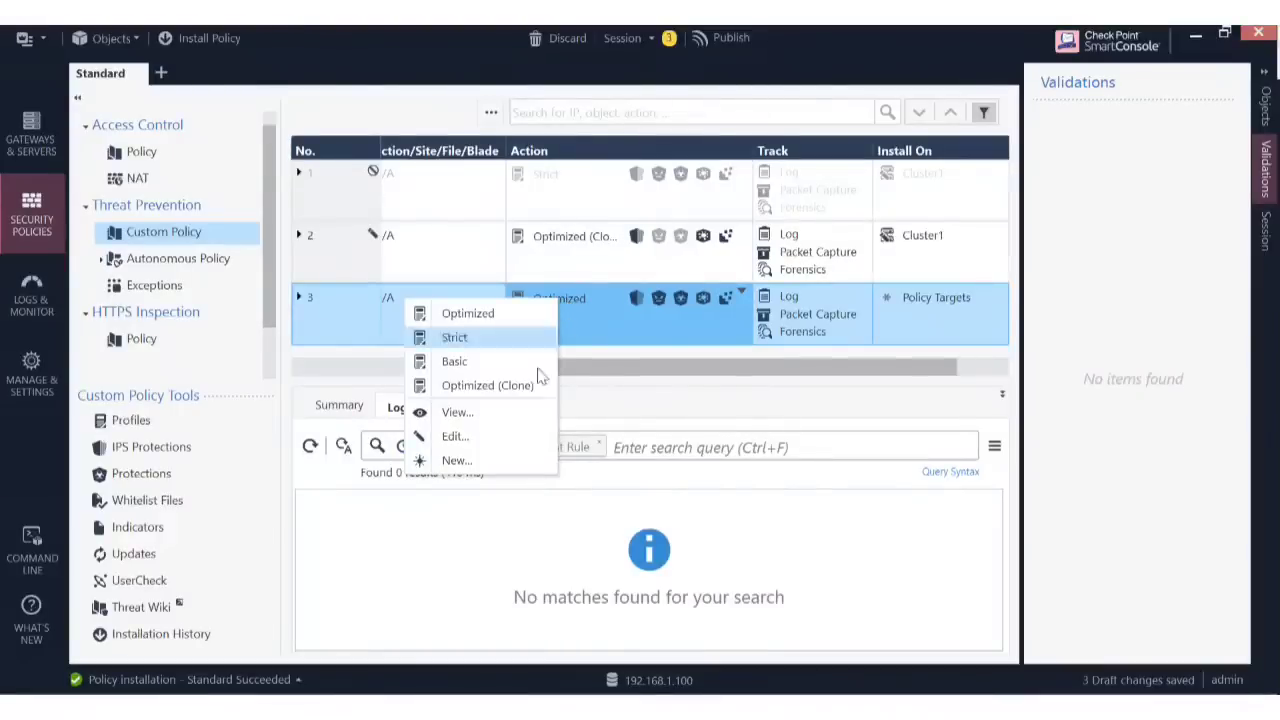
pyautogui.click(462, 463)
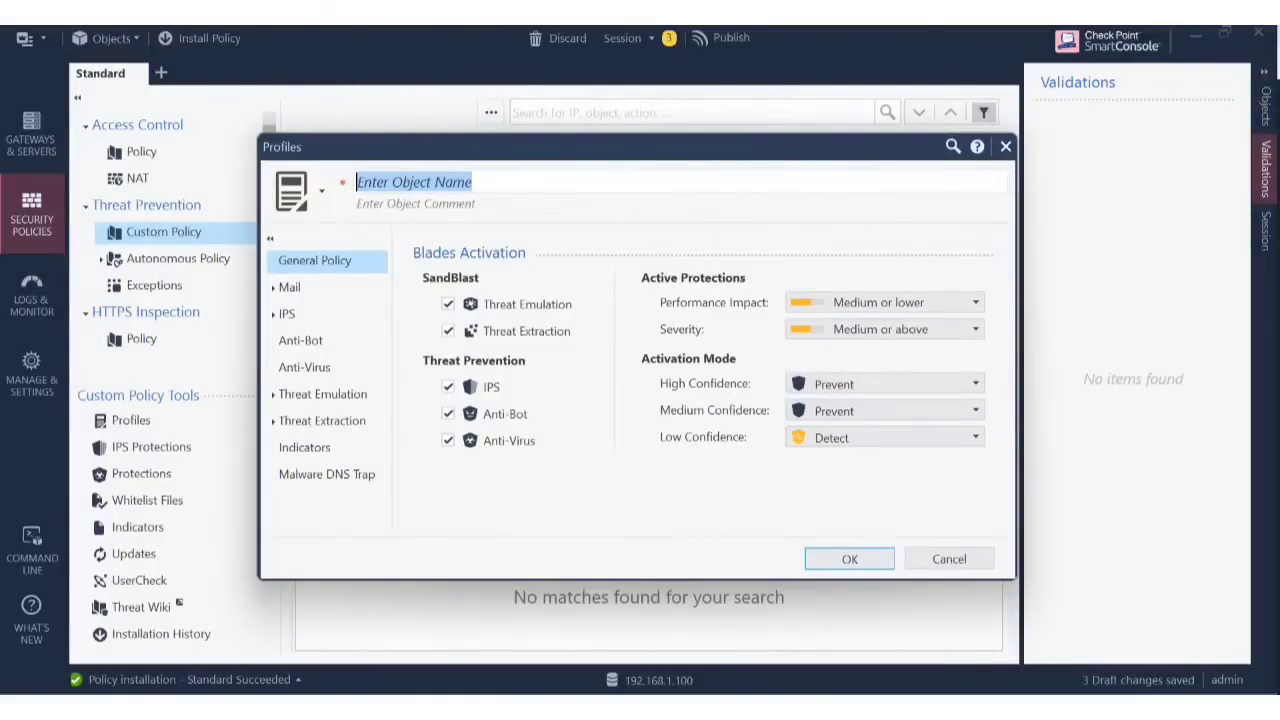
# Name the profile Test_IPS, disable Anti-Bot, Anti-Virus, Threat Extraction and Threat Emulation, and save.
pyautogui.write('Test_IPS')
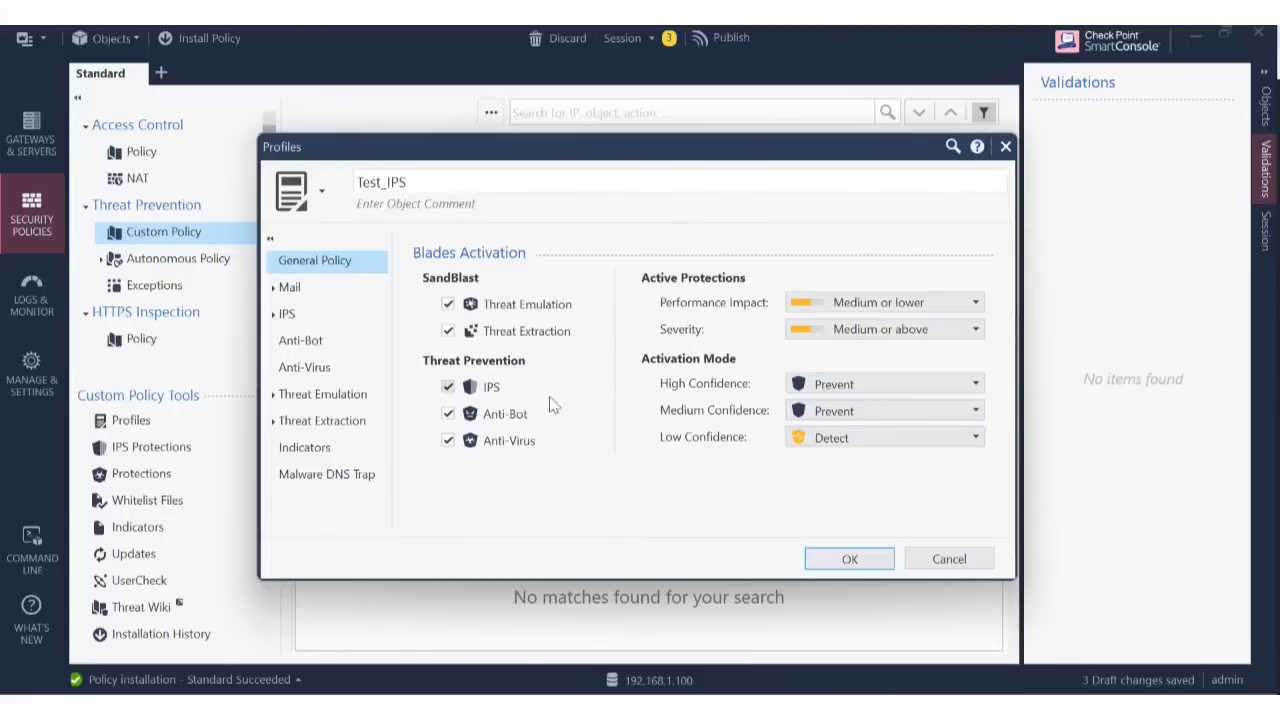
pyautogui.click(448, 414)
pyautogui.click(448, 441)
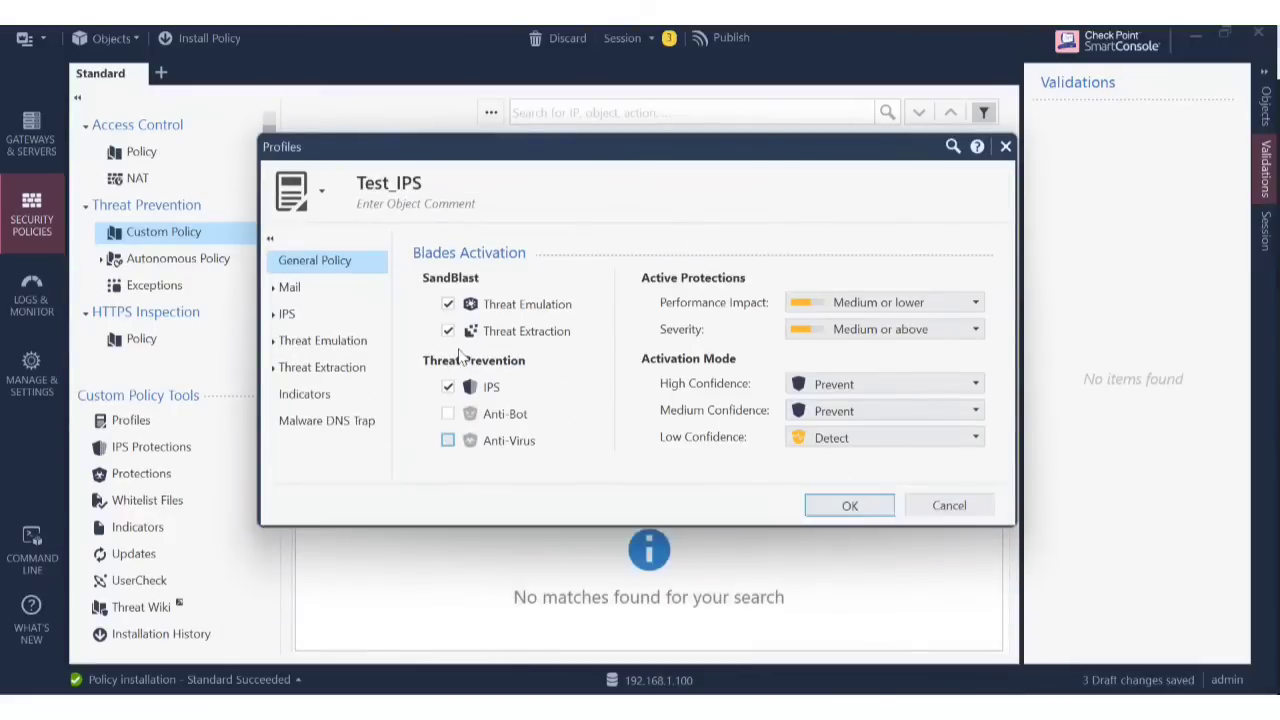
pyautogui.click(448, 331)
pyautogui.click(448, 304)
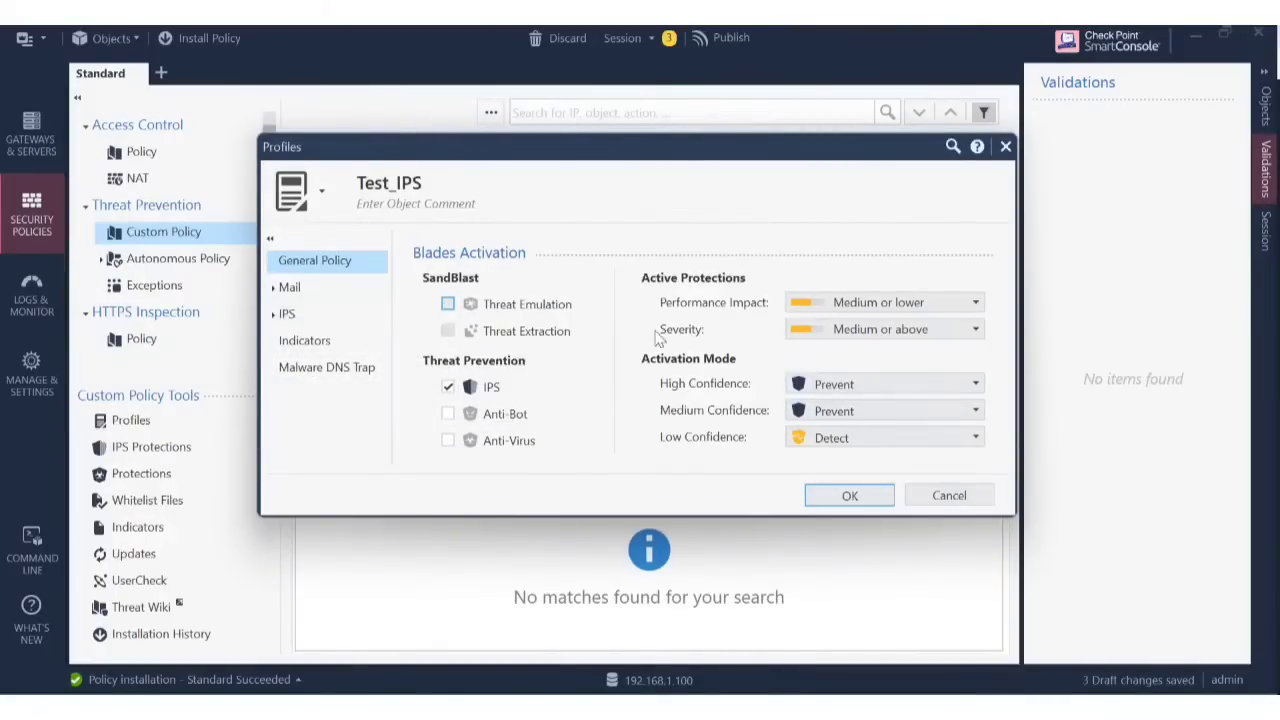
pyautogui.click(850, 495)
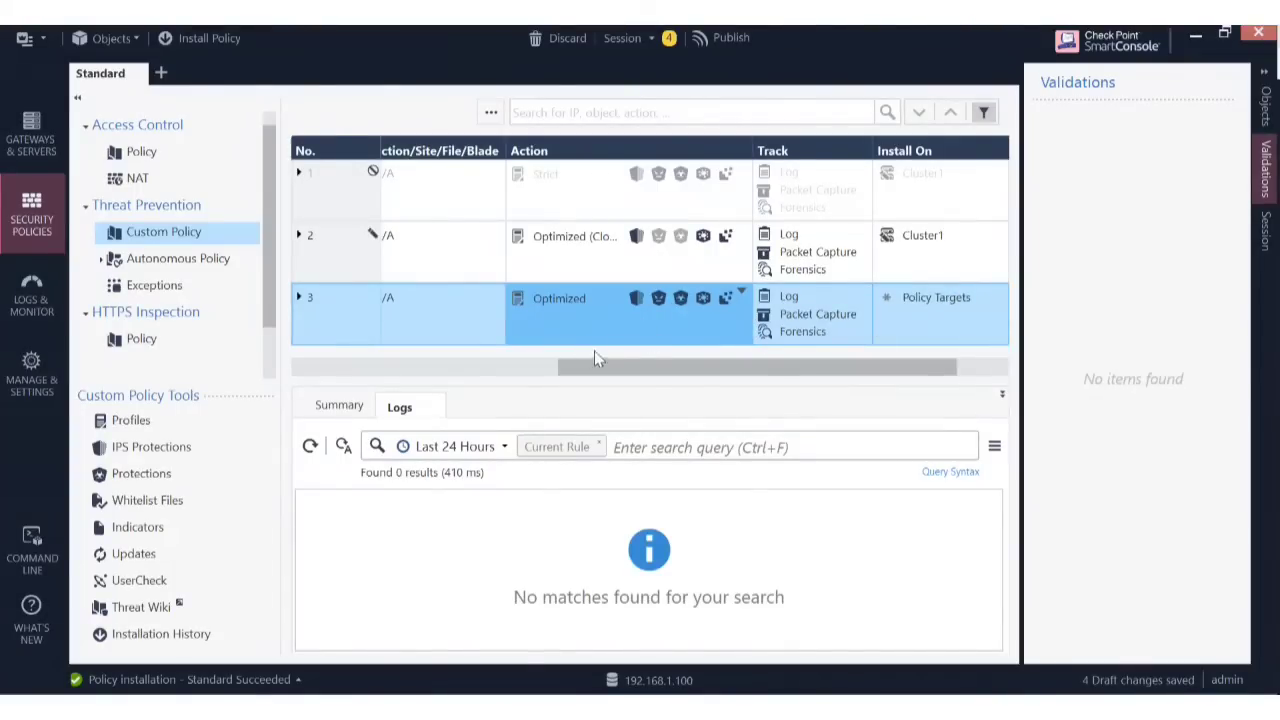
# Set rule 3's Action to the Test_IPS profile.
pyautogui.moveTo(606, 367); pyautogui.dragTo(699, 350)
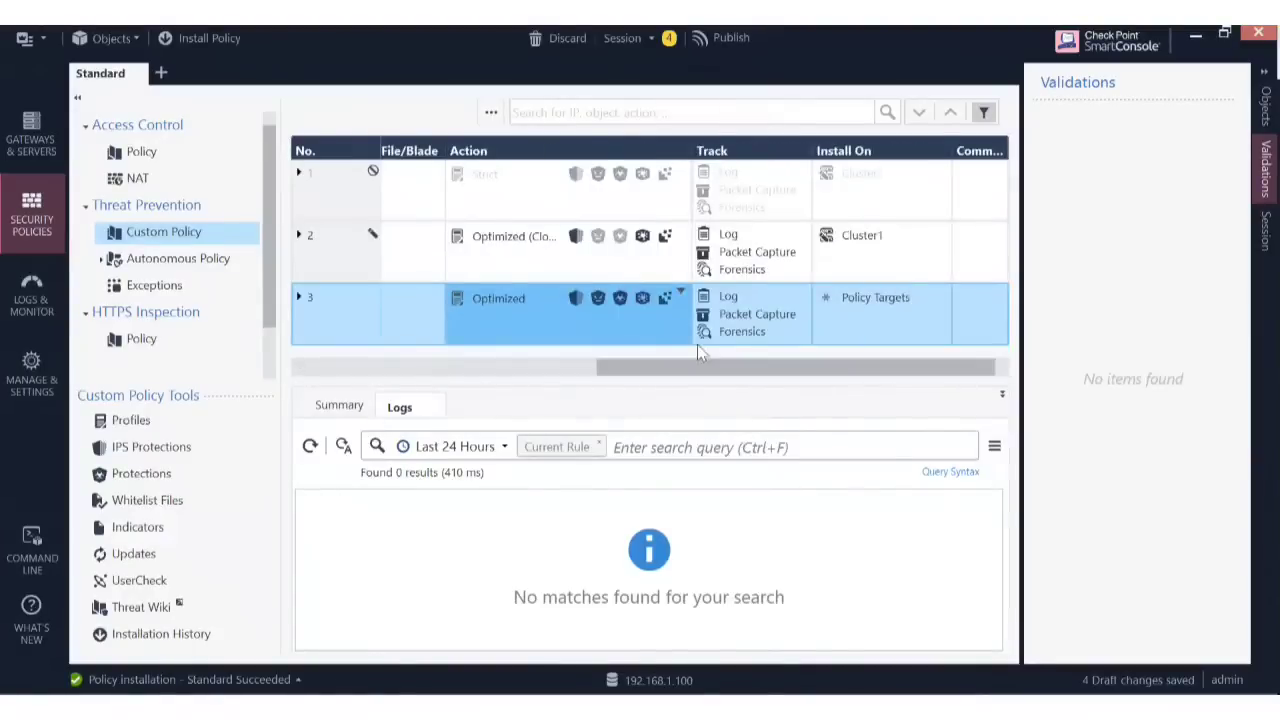
pyautogui.click(490, 298)
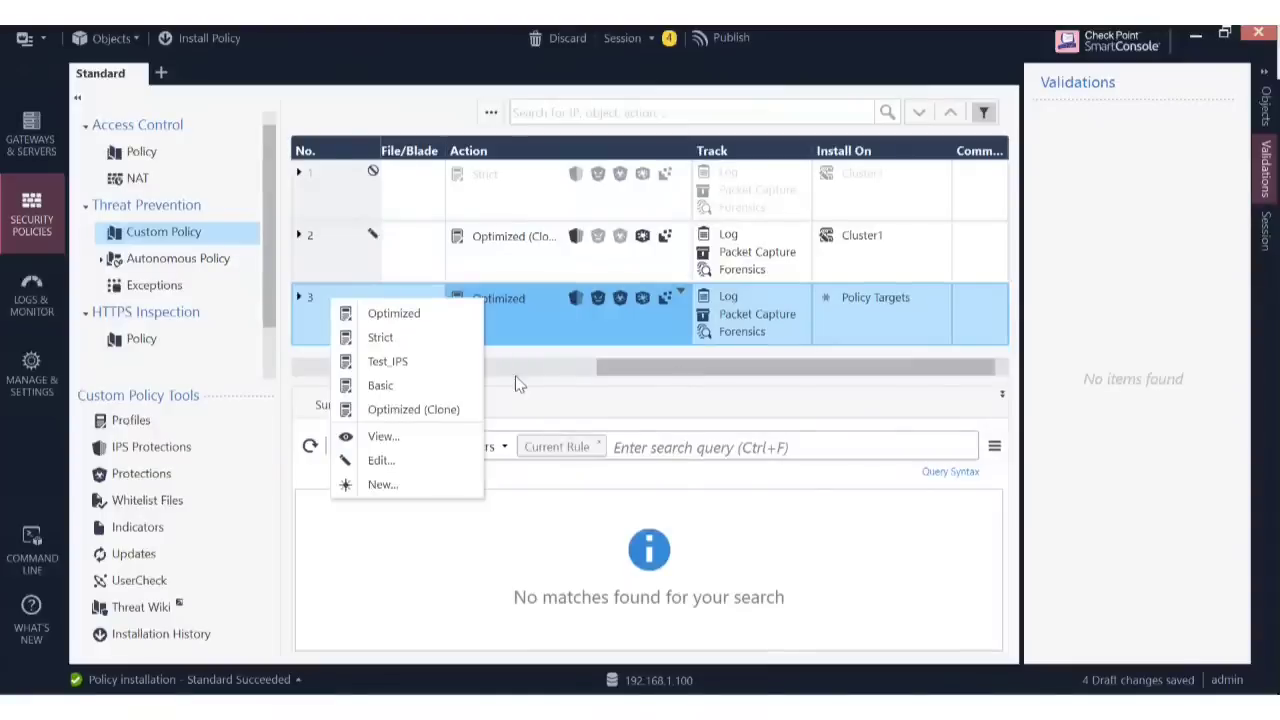
pyautogui.click(390, 361)
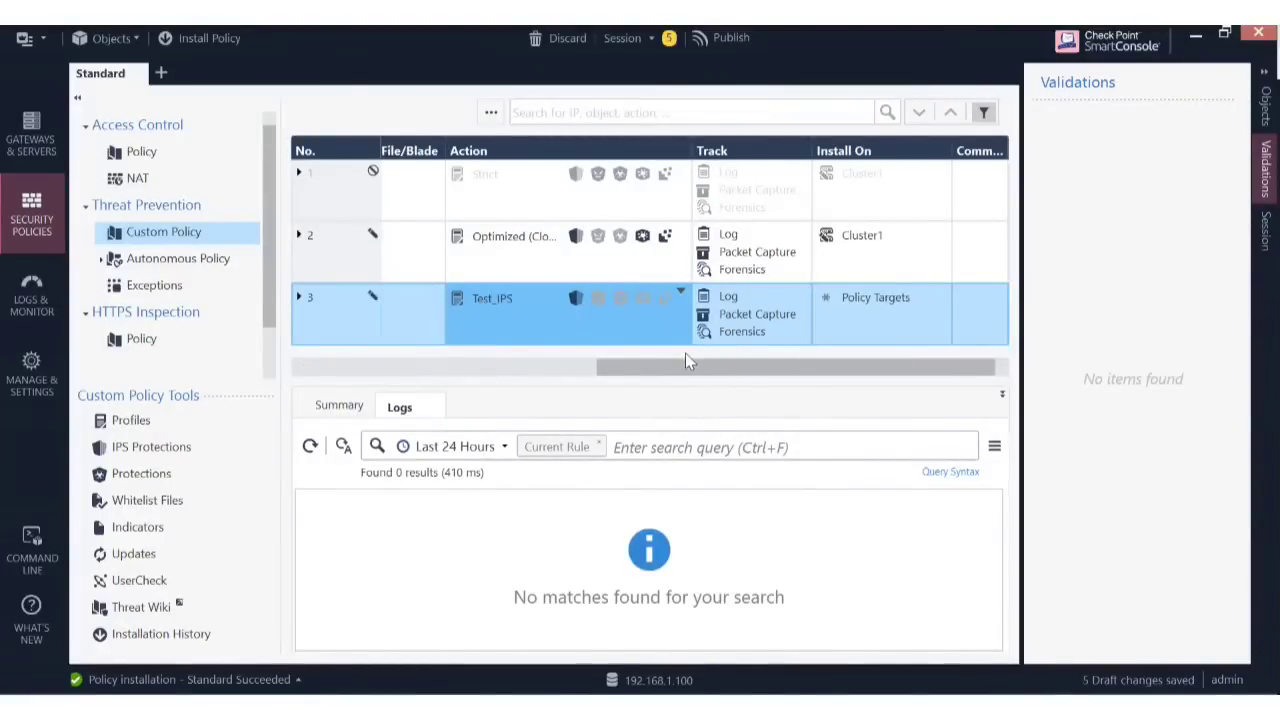
pyautogui.moveTo(686, 366); pyautogui.dragTo(260, 409)
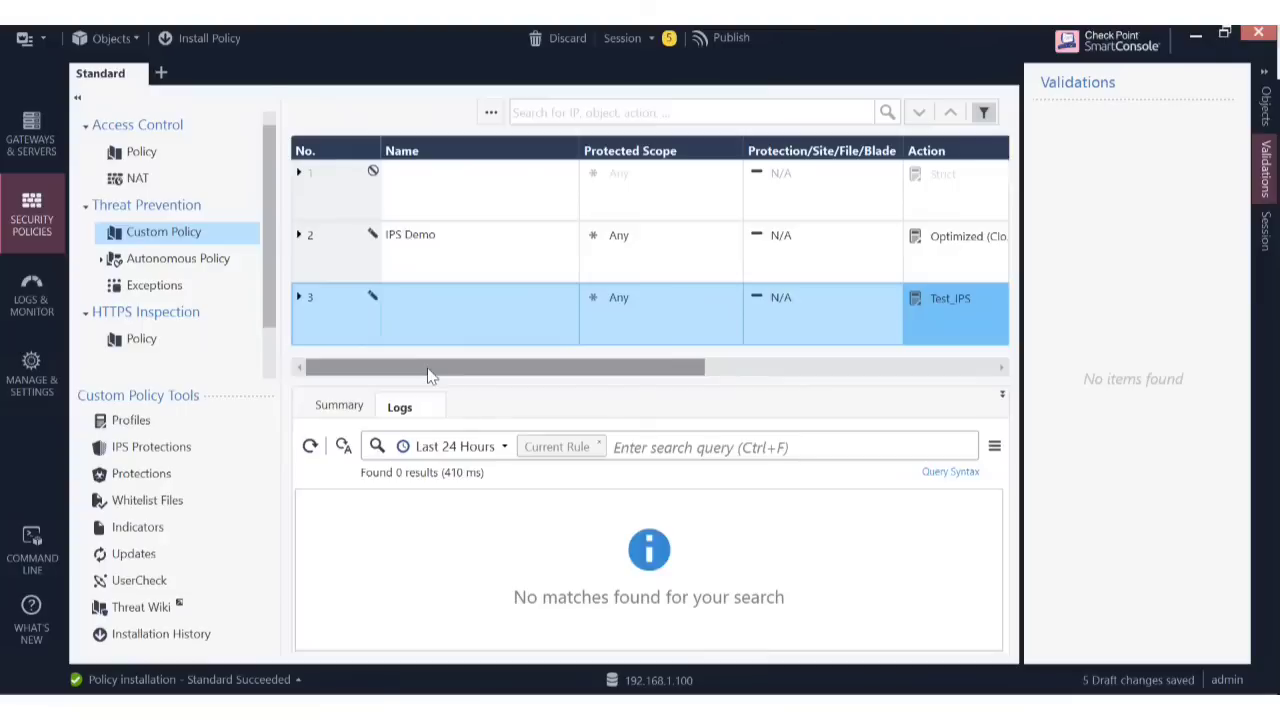
pyautogui.moveTo(434, 363); pyautogui.dragTo(805, 412)
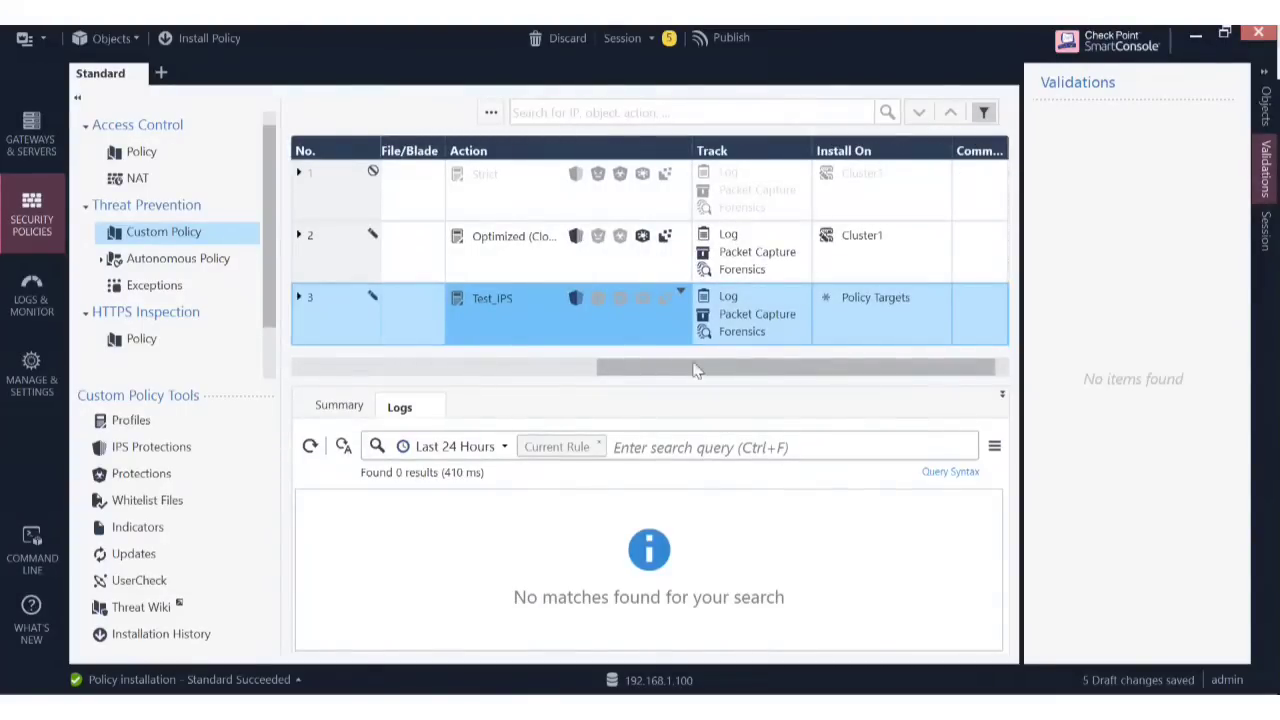
pyautogui.moveTo(698, 368); pyautogui.dragTo(505, 364)
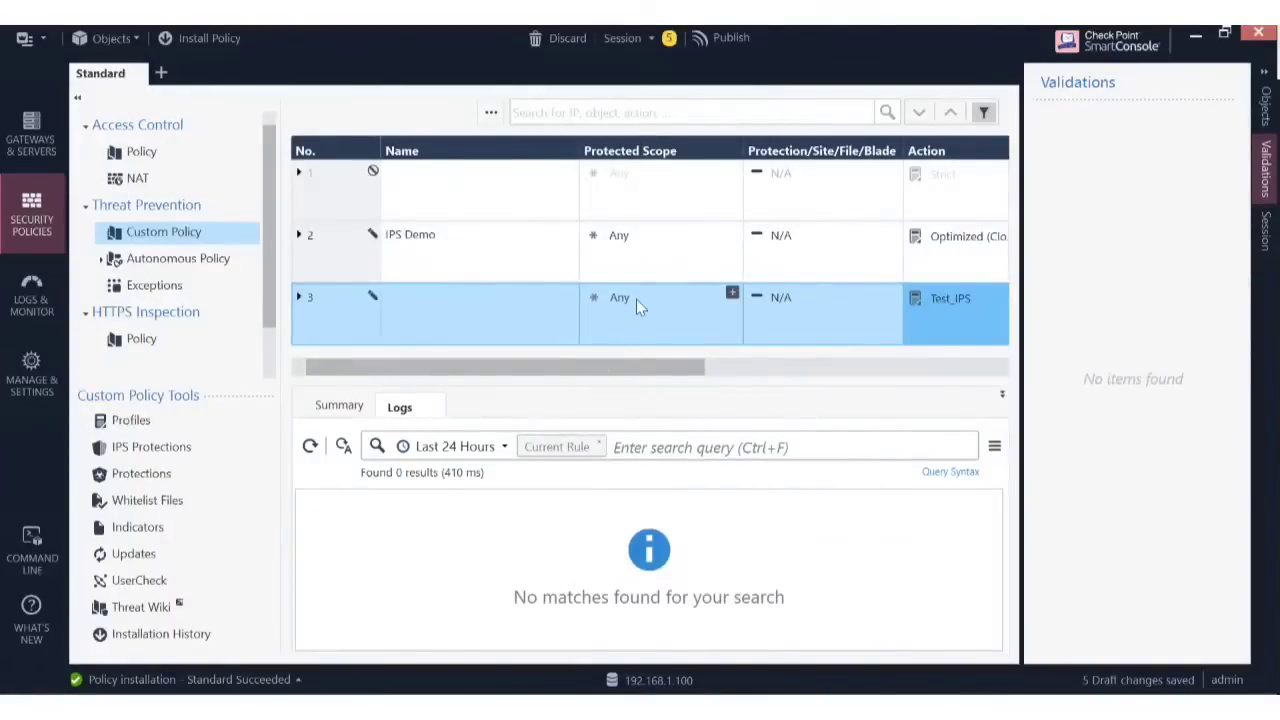
pyautogui.moveTo(625, 368); pyautogui.dragTo(775, 400)
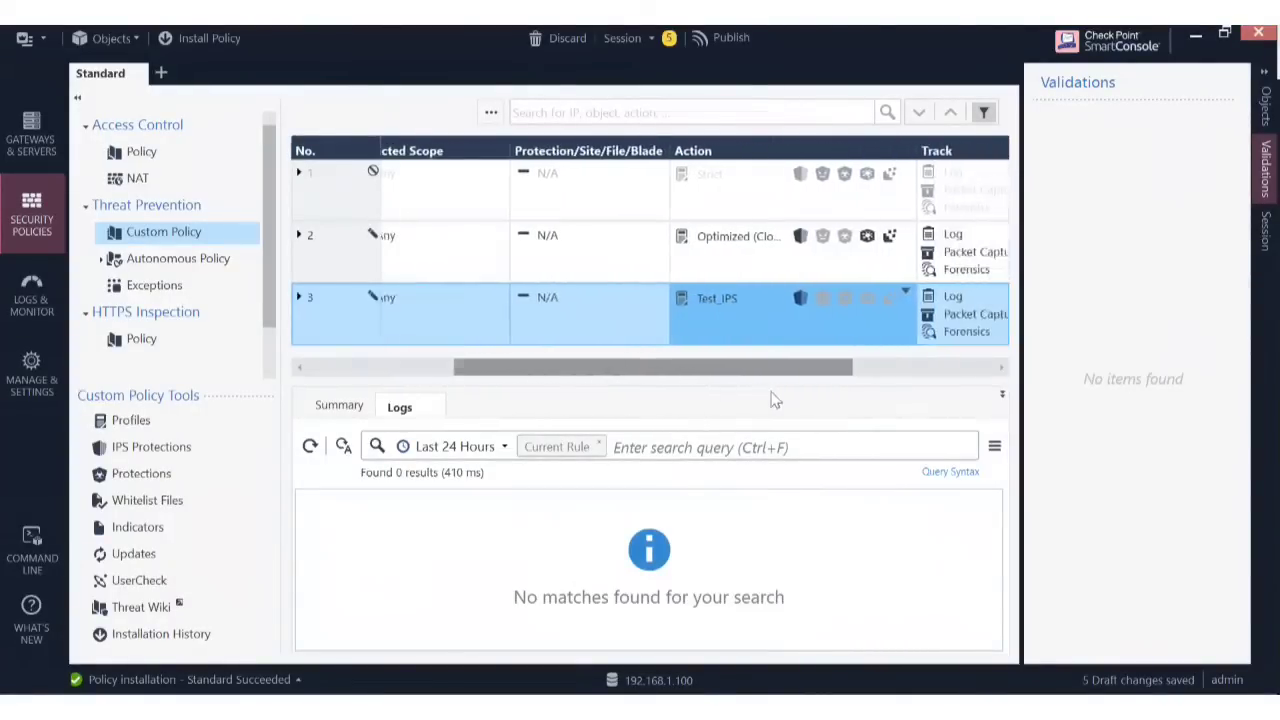
# Review the Test_IPS profile settings from rule 3's Action cell and confirm them.
pyautogui.click(803, 296)
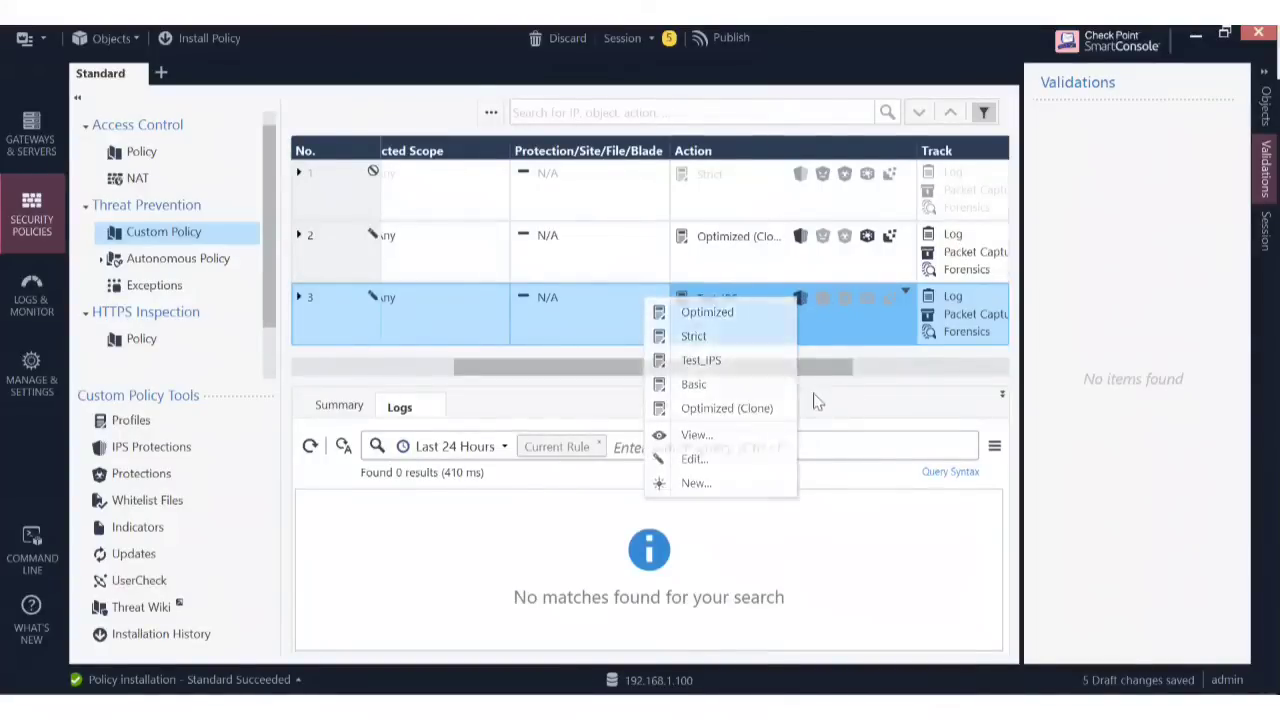
pyautogui.click(828, 298)
pyautogui.click(800, 297)
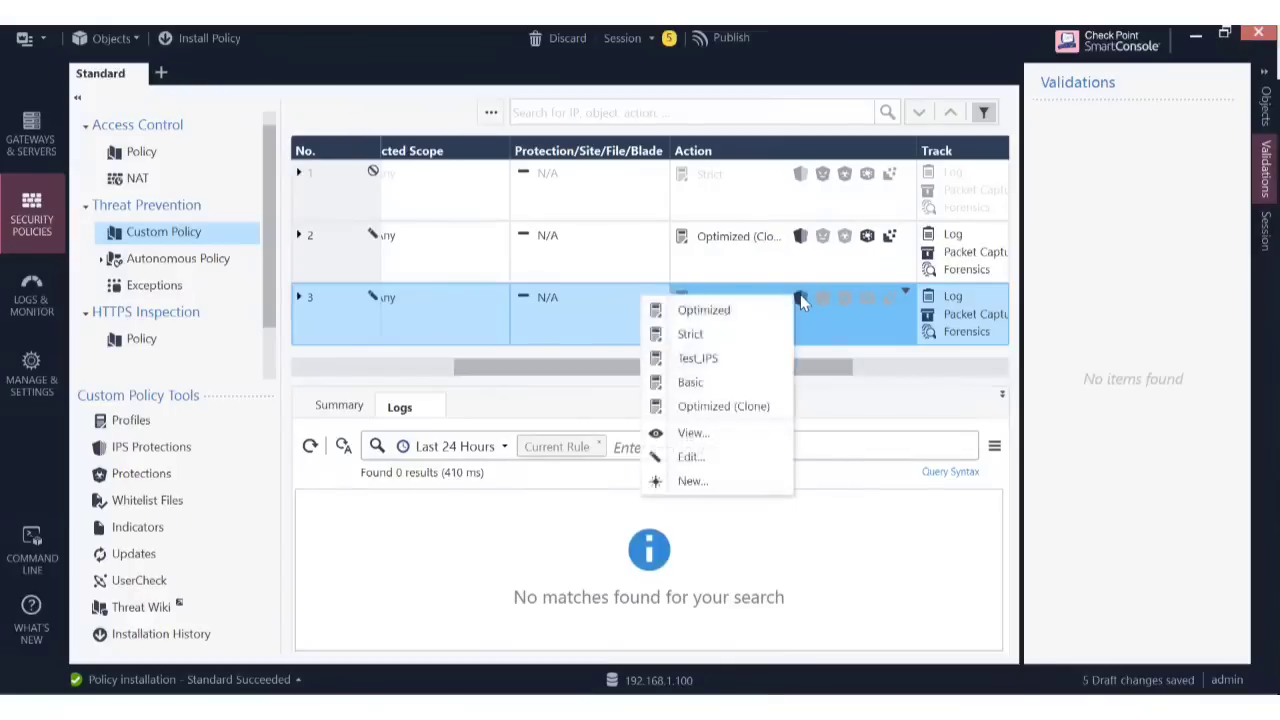
pyautogui.click(695, 462)
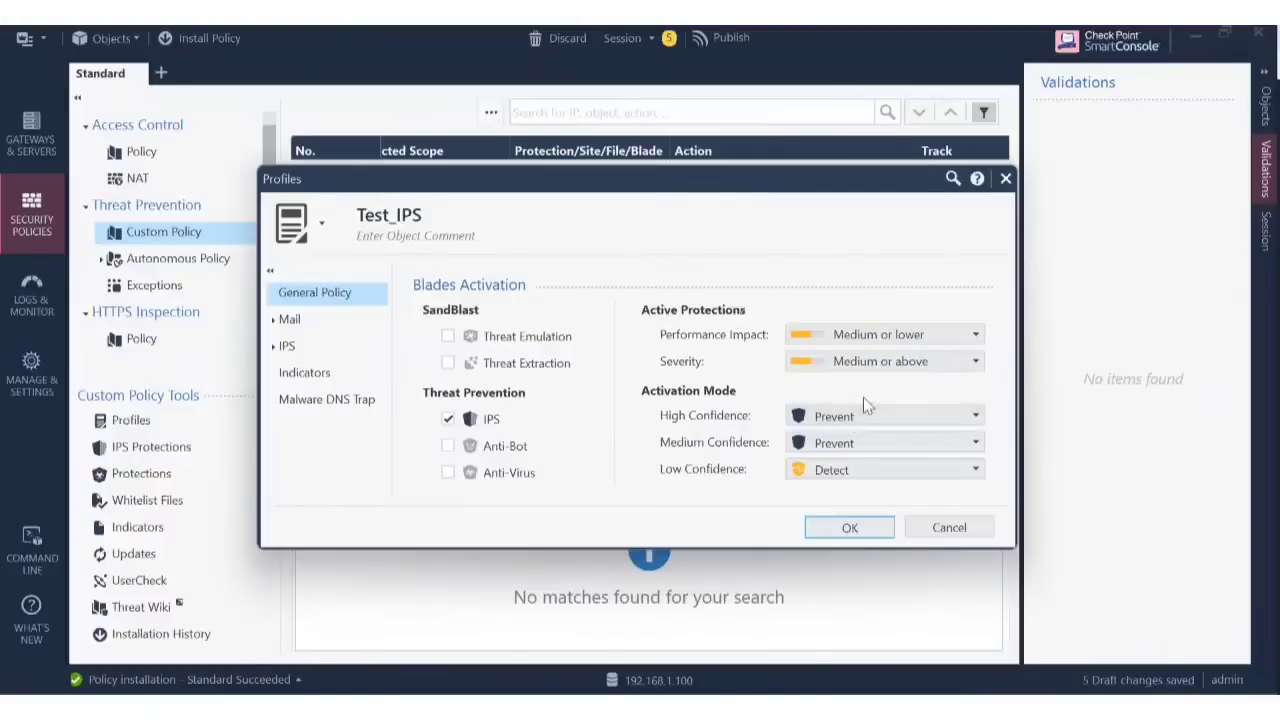
pyautogui.click(878, 530)
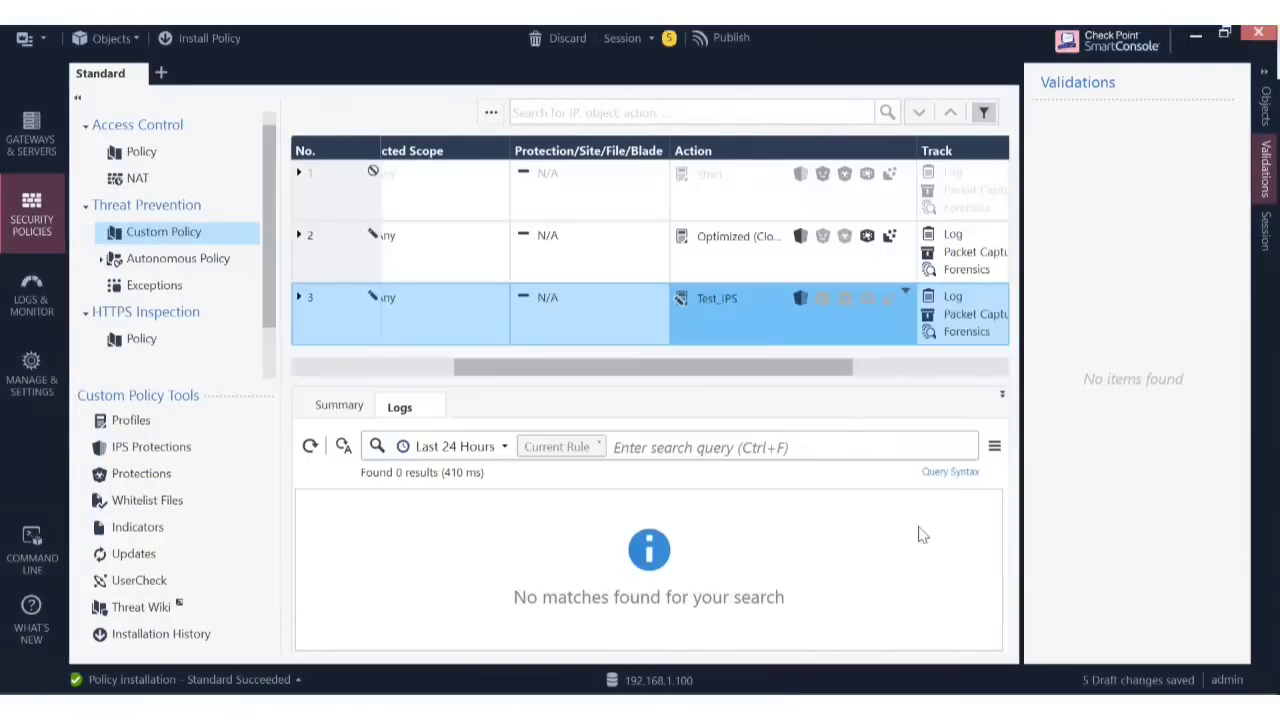
# Keep rule 3's Track as Log with Packet Capture and Forensics enabled.
pyautogui.moveTo(643, 377); pyautogui.dragTo(808, 394)
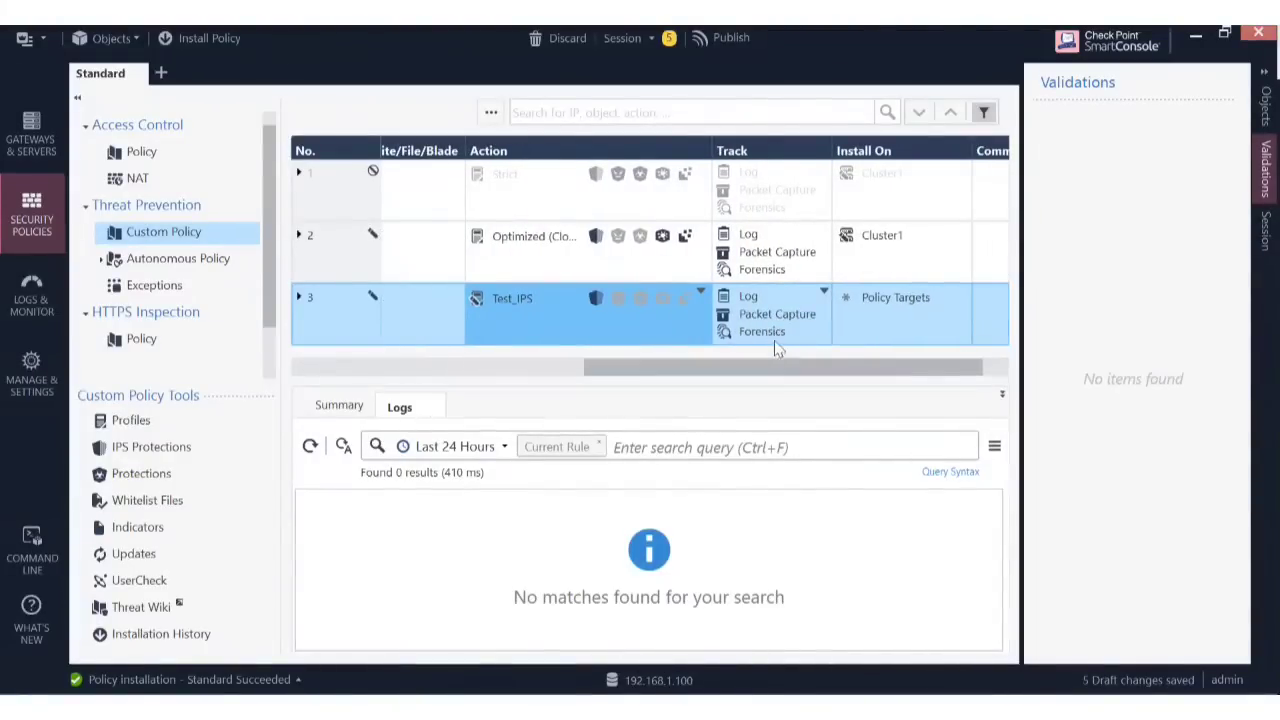
pyautogui.click(827, 288)
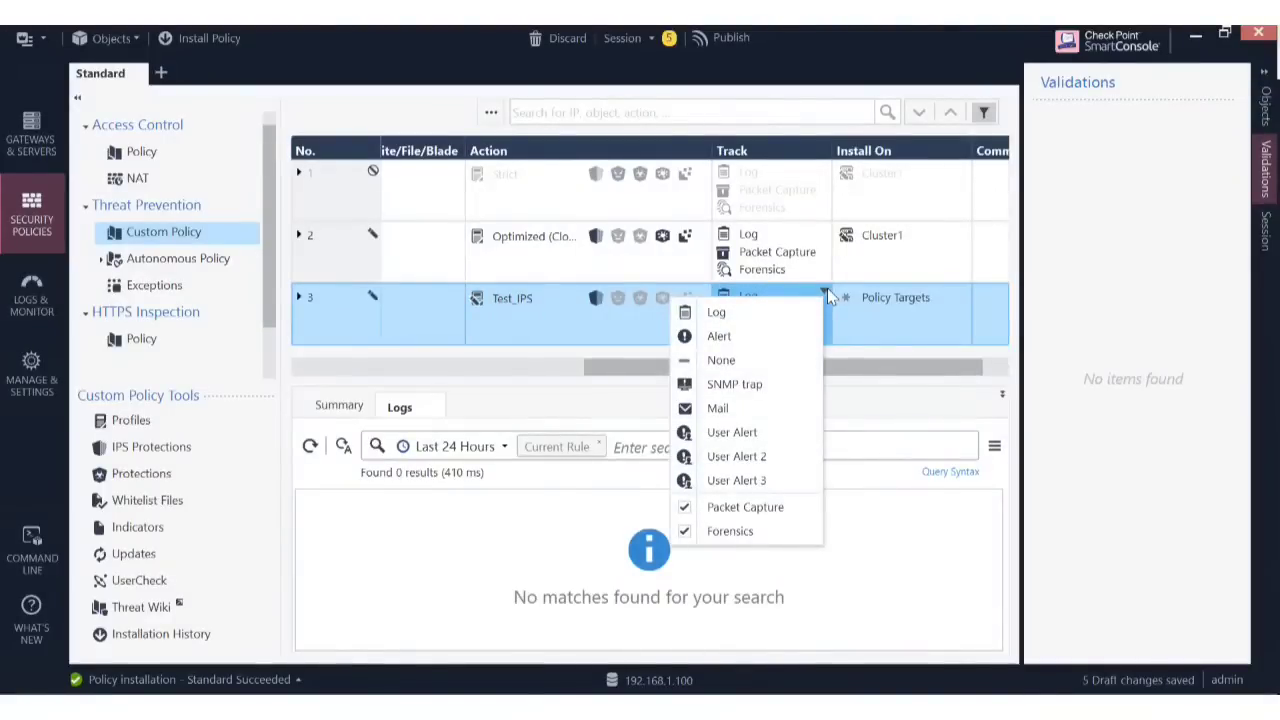
pyautogui.click(827, 288)
pyautogui.click(827, 288)
pyautogui.click(890, 368)
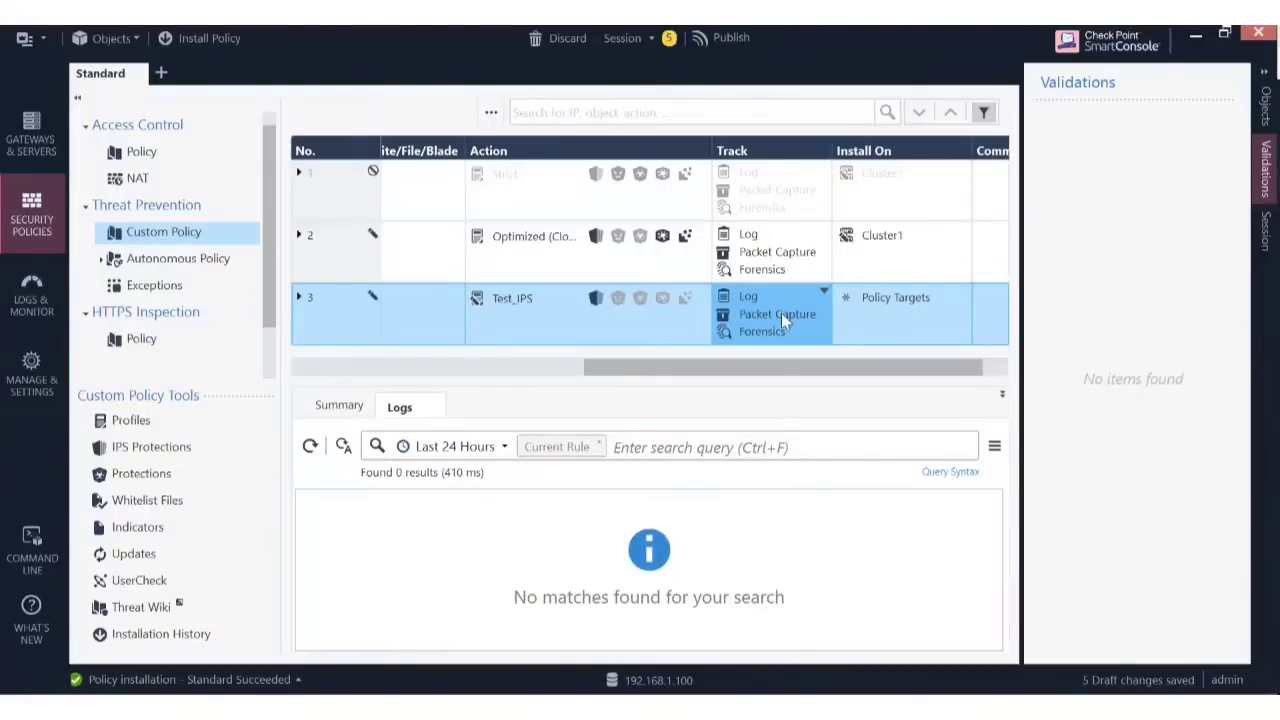
pyautogui.moveTo(645, 360); pyautogui.dragTo(614, 362)
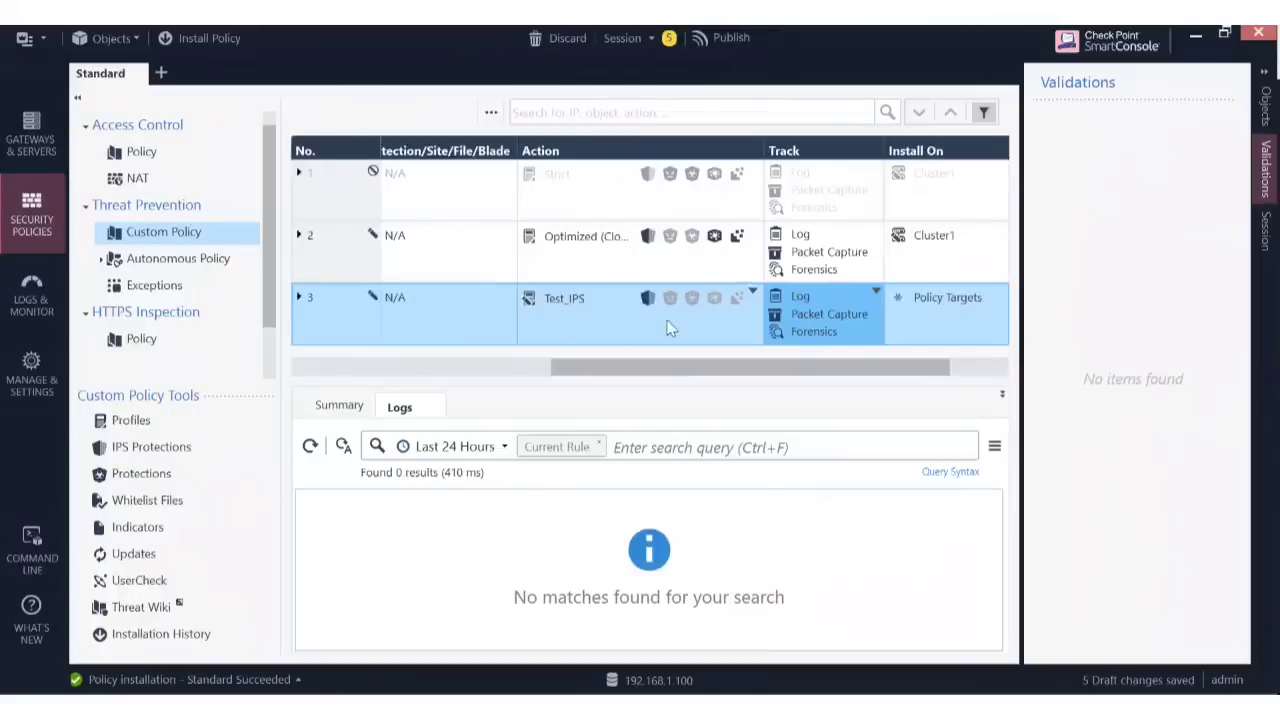
pyautogui.click(836, 322)
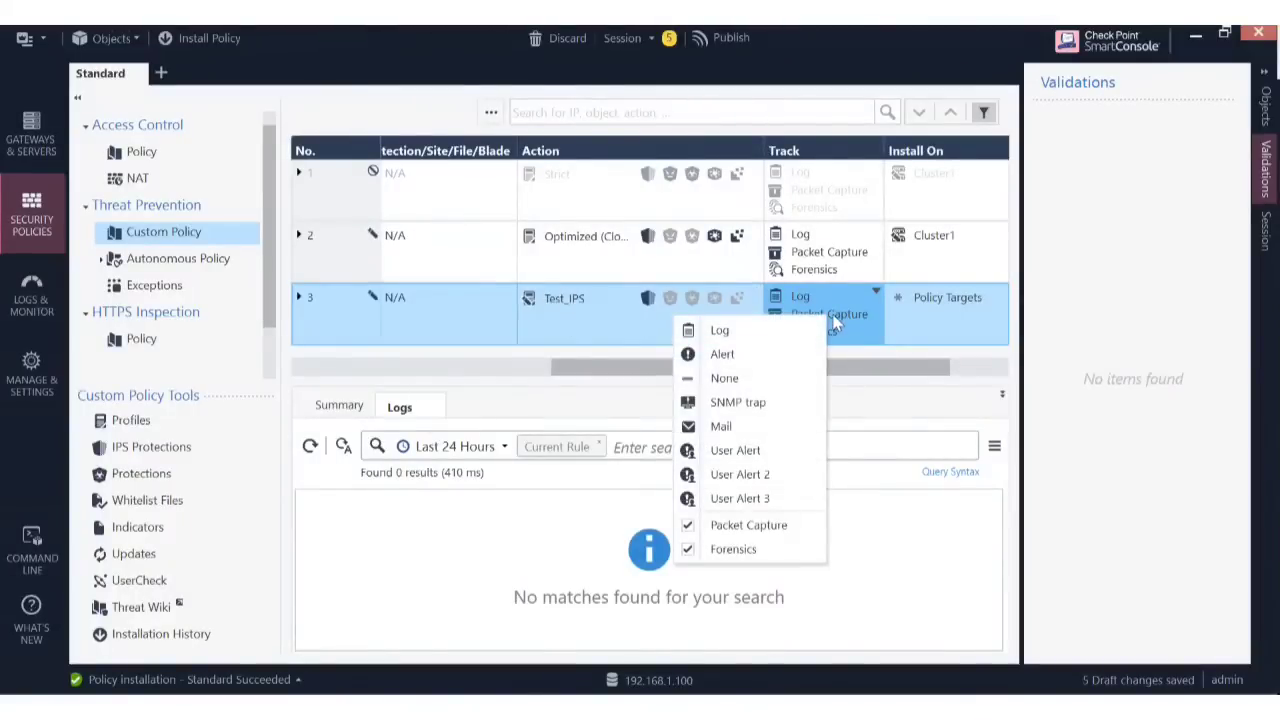
pyautogui.click(842, 316)
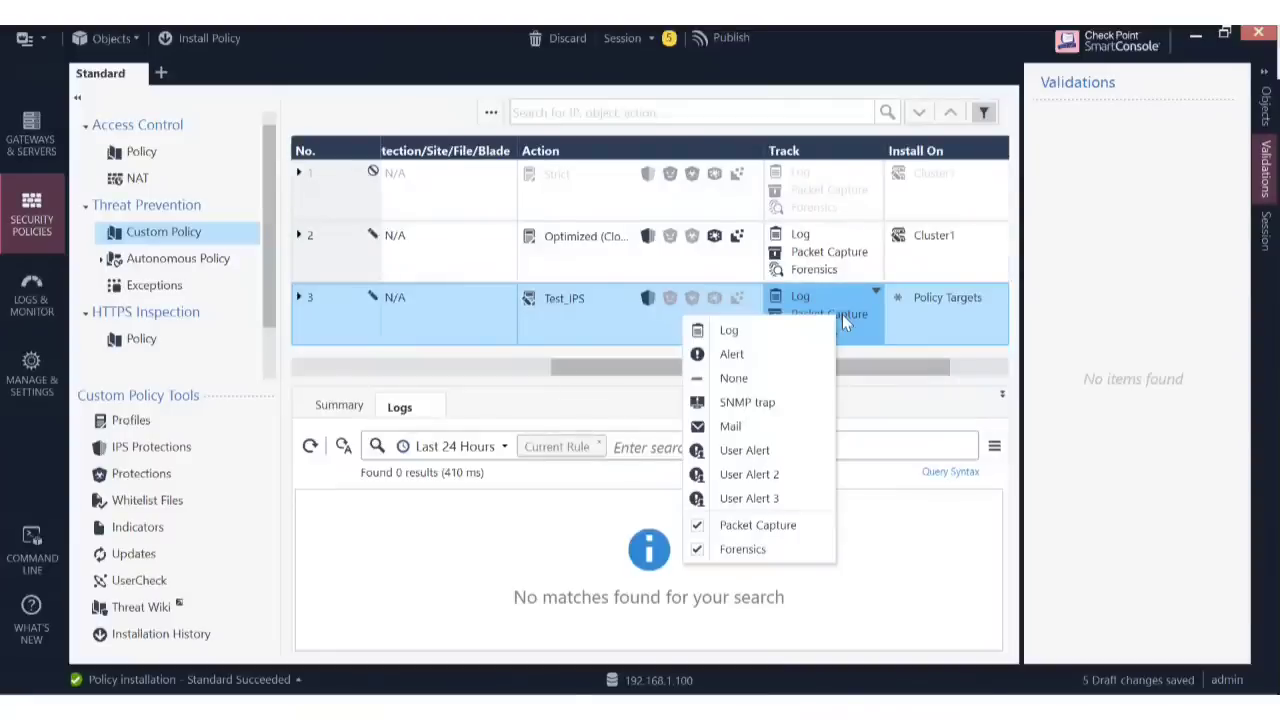
pyautogui.moveTo(906, 368); pyautogui.dragTo(957, 362)
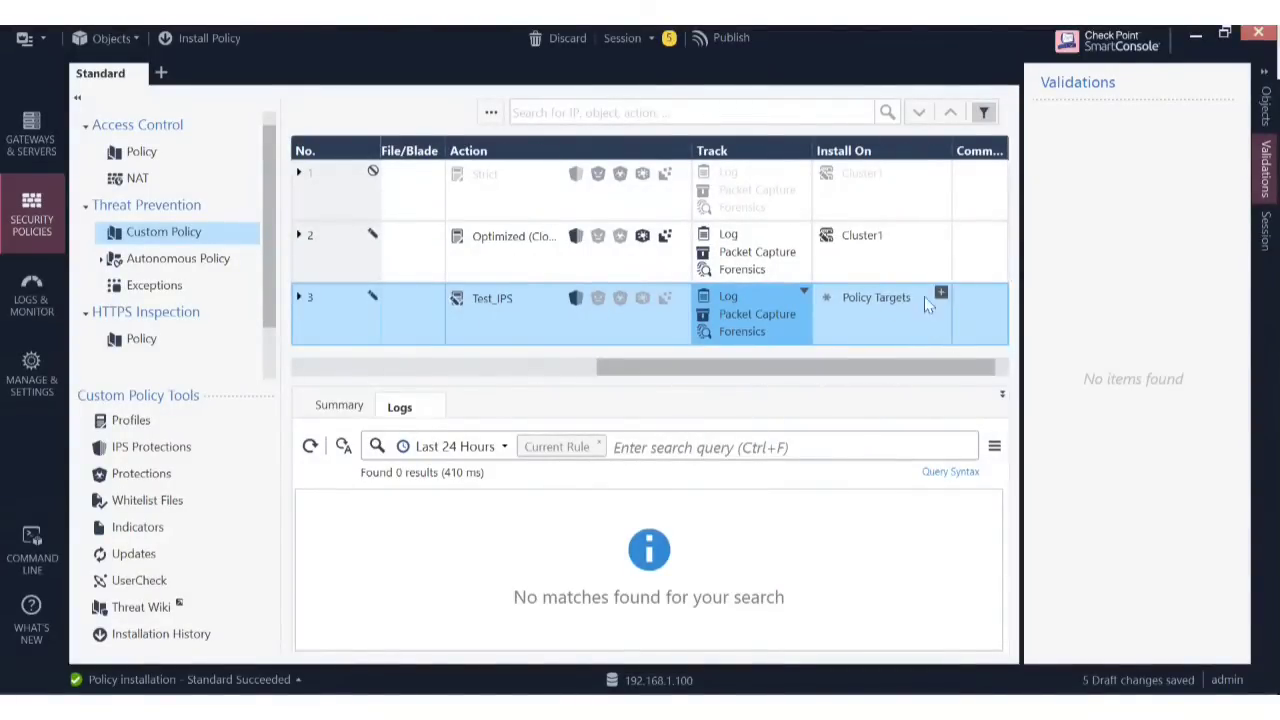
# Replace Policy Targets with Cluster1 in rule 3's Install On cell and verify the row.
pyautogui.click(940, 294)
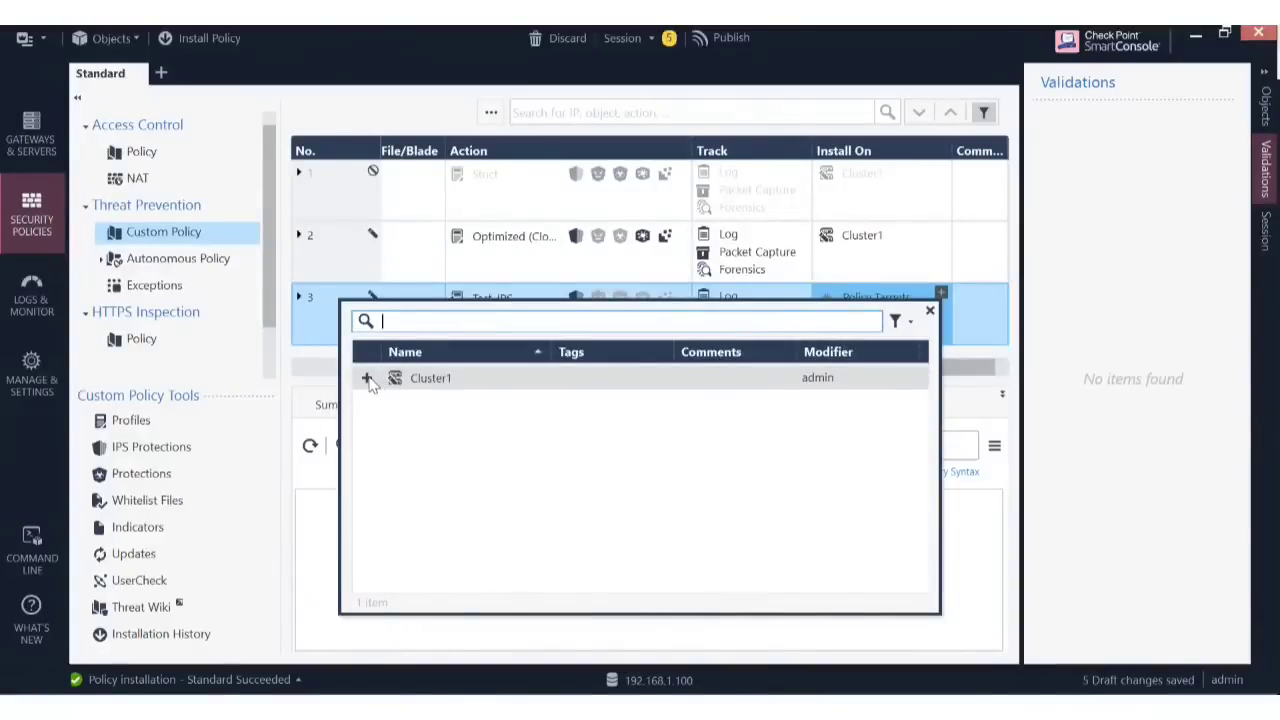
pyautogui.click(366, 378)
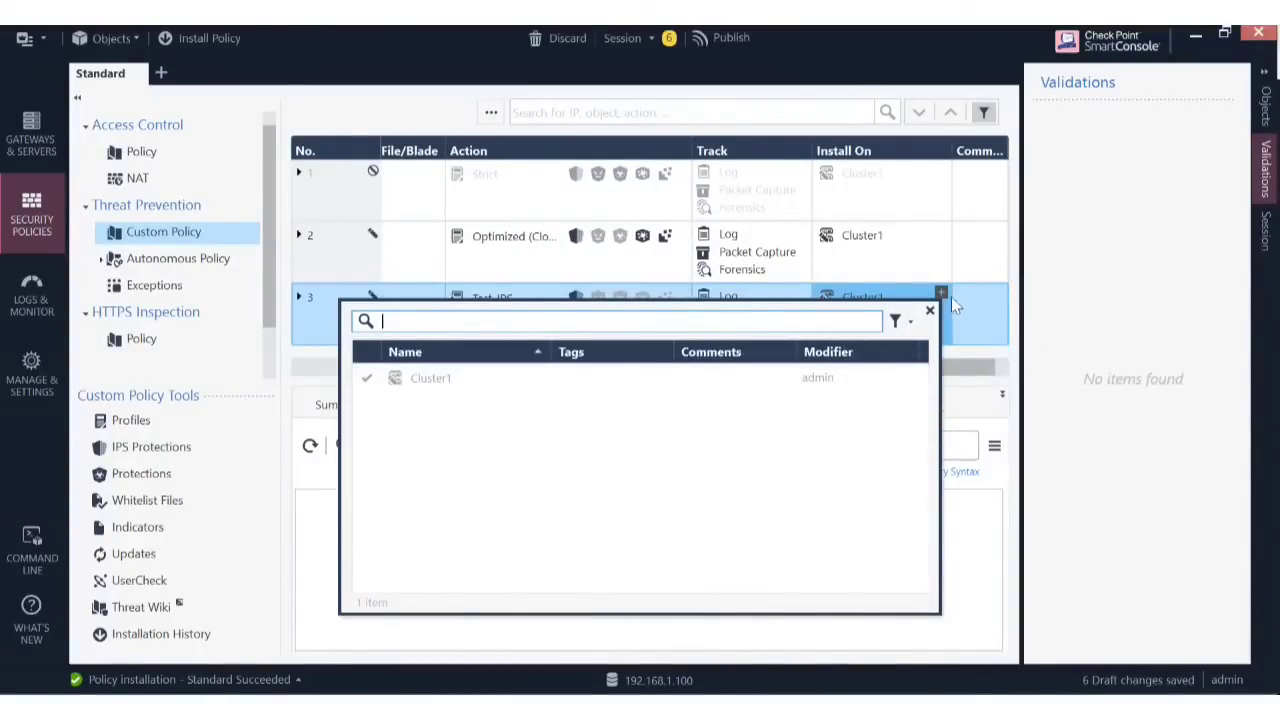
pyautogui.click(952, 299)
pyautogui.moveTo(883, 369); pyautogui.dragTo(1071, 383)
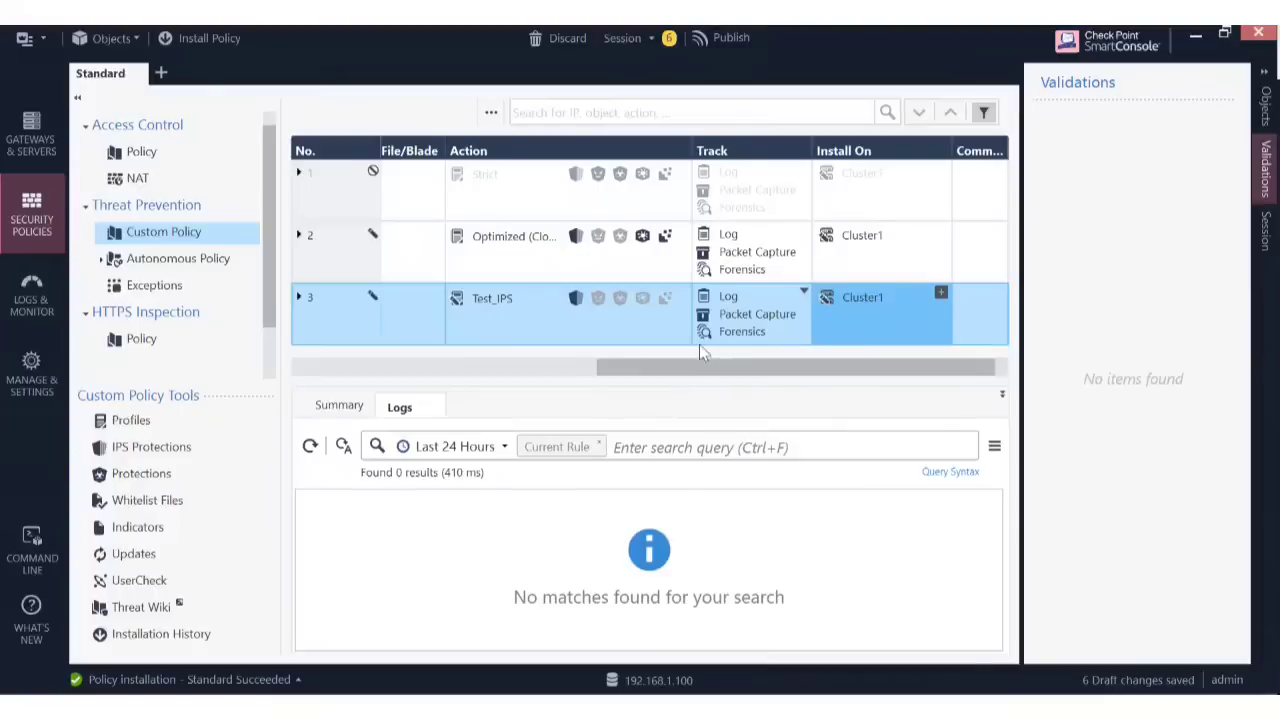
pyautogui.moveTo(693, 372); pyautogui.dragTo(400, 405)
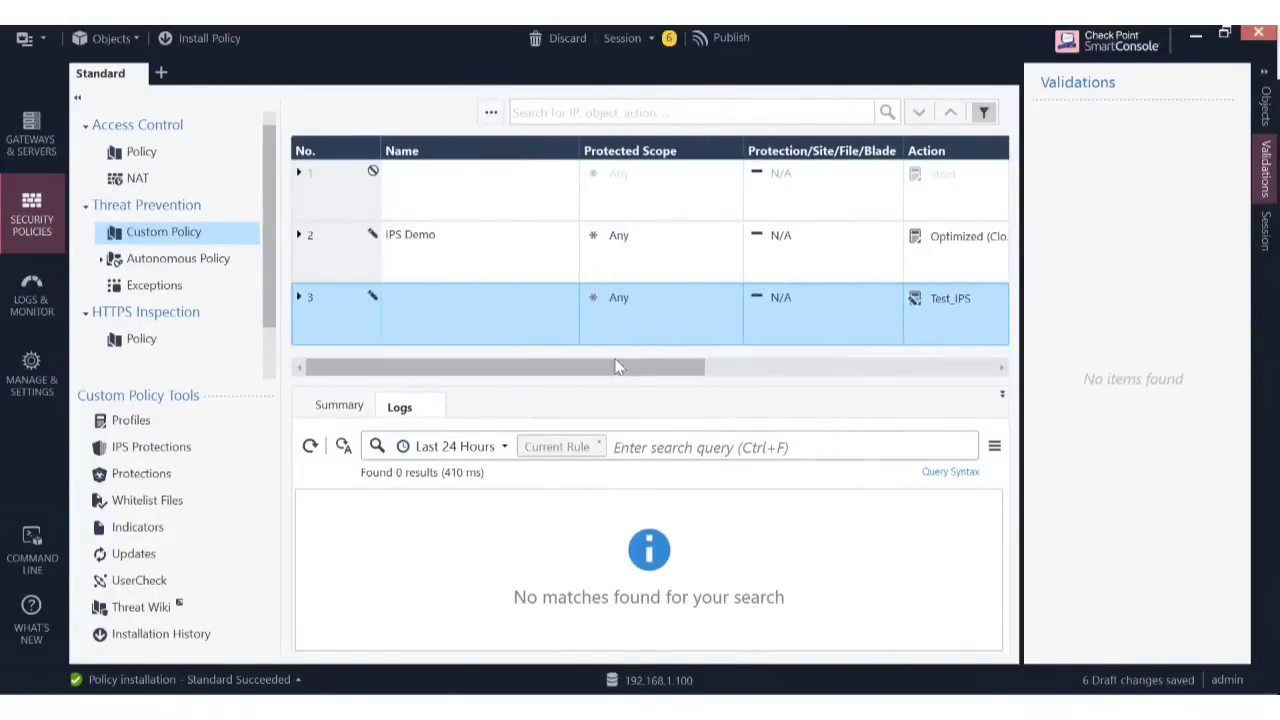
pyautogui.moveTo(614, 367); pyautogui.dragTo(958, 383)
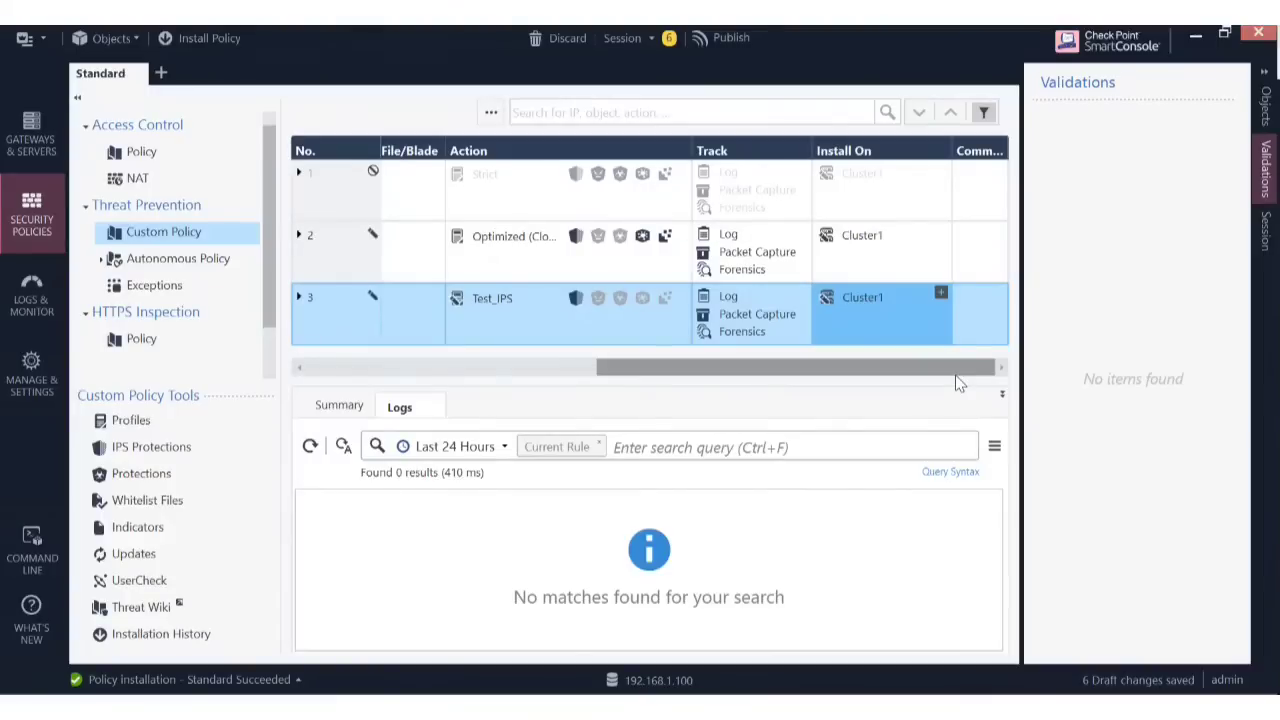
pyautogui.moveTo(955, 375); pyautogui.dragTo(390, 385)
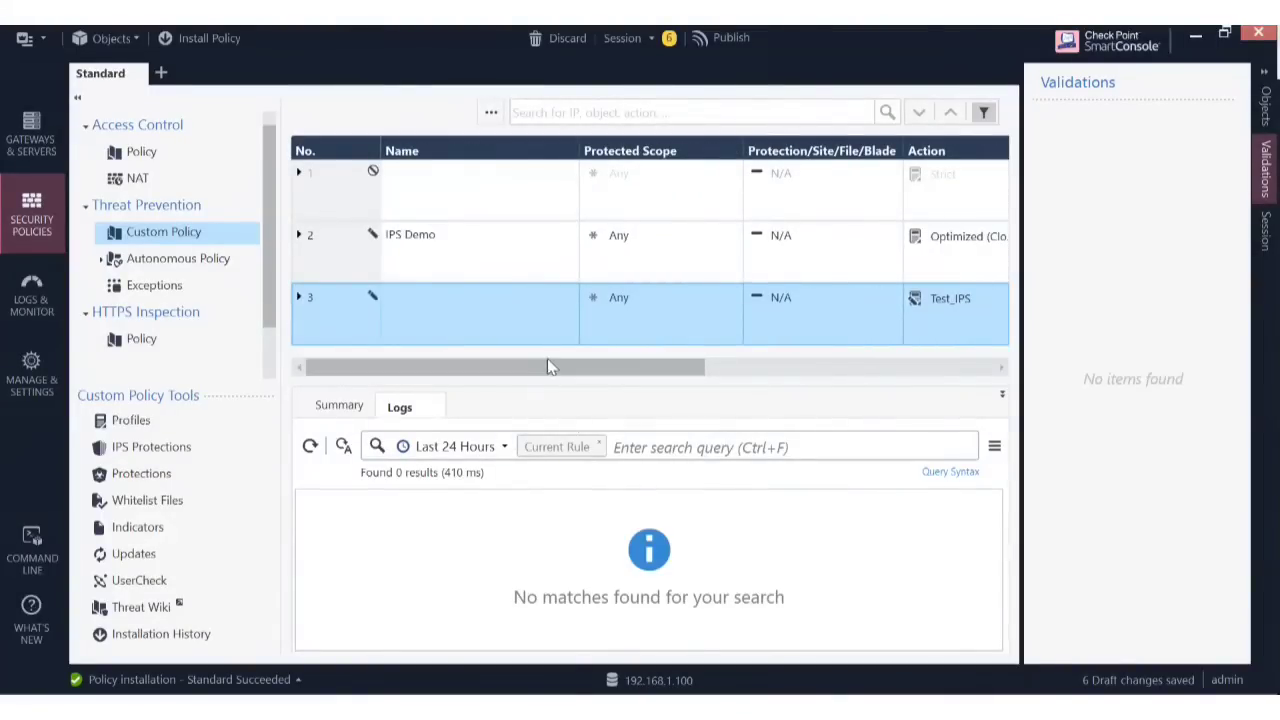
pyautogui.moveTo(531, 366); pyautogui.dragTo(857, 380)
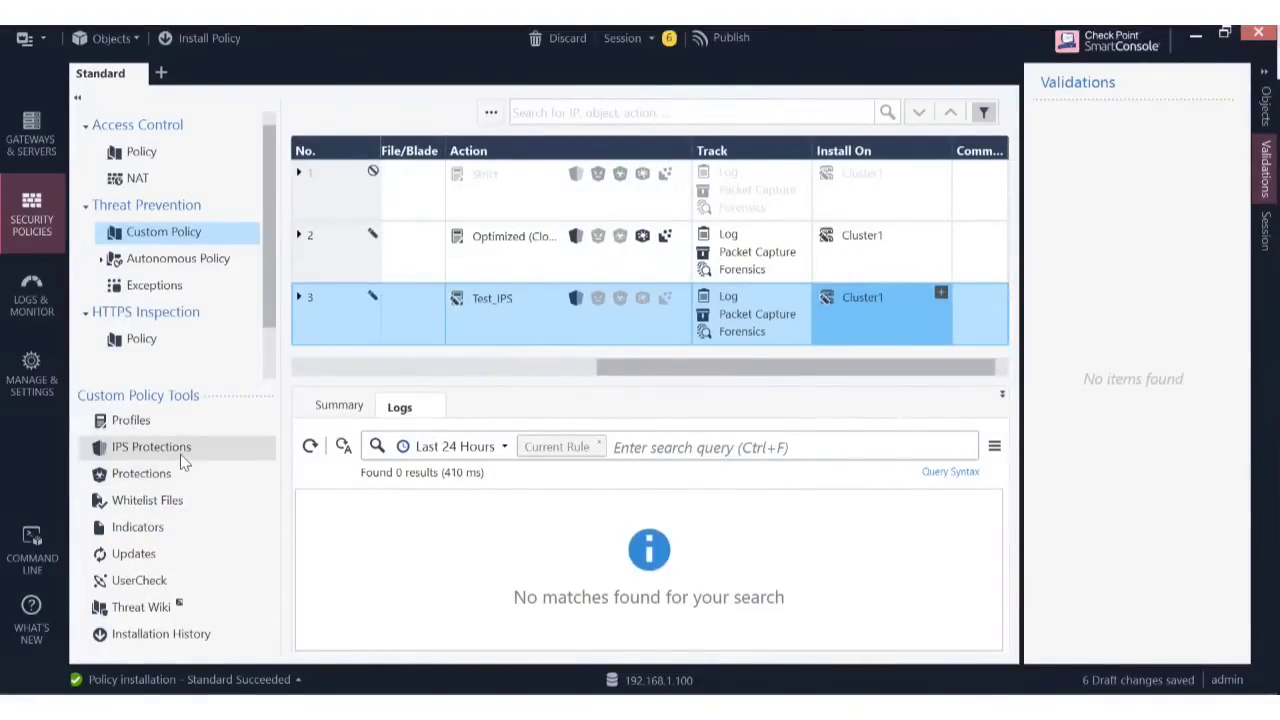
# View the Test_IPS profile under Profiles, then list the 298 IPS Protections.
pyautogui.click(135, 424)
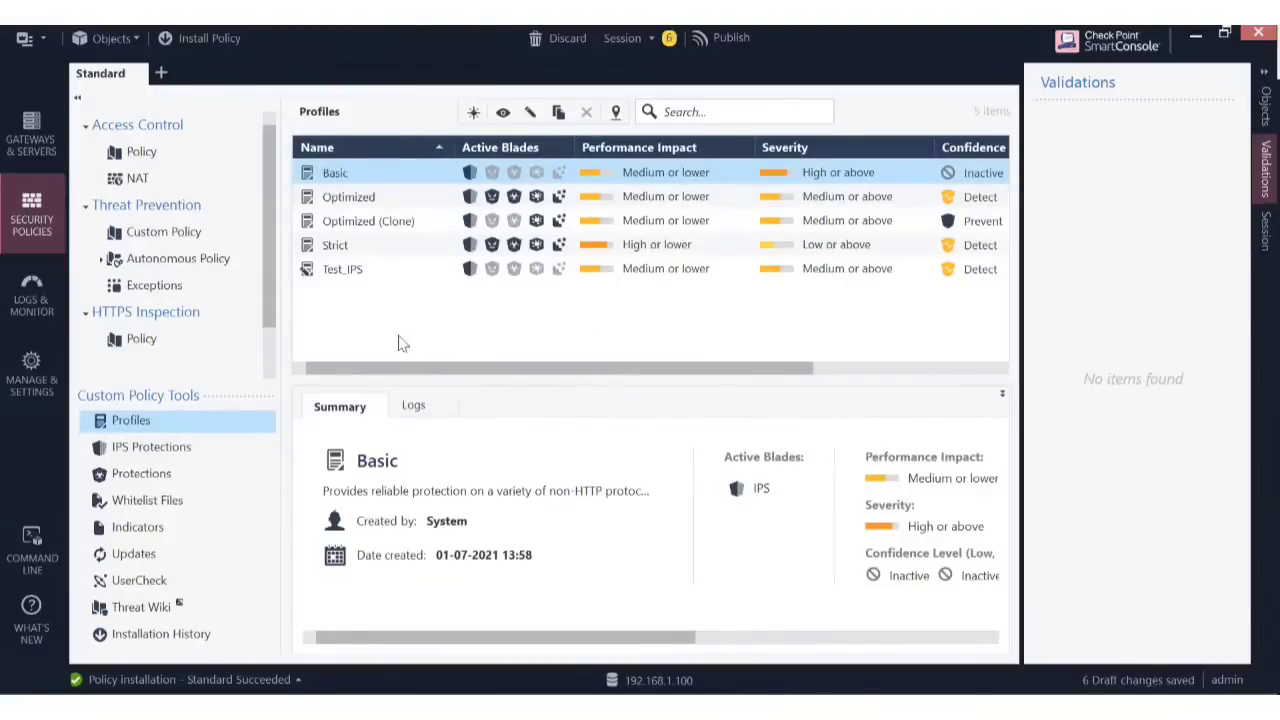
pyautogui.click(420, 267)
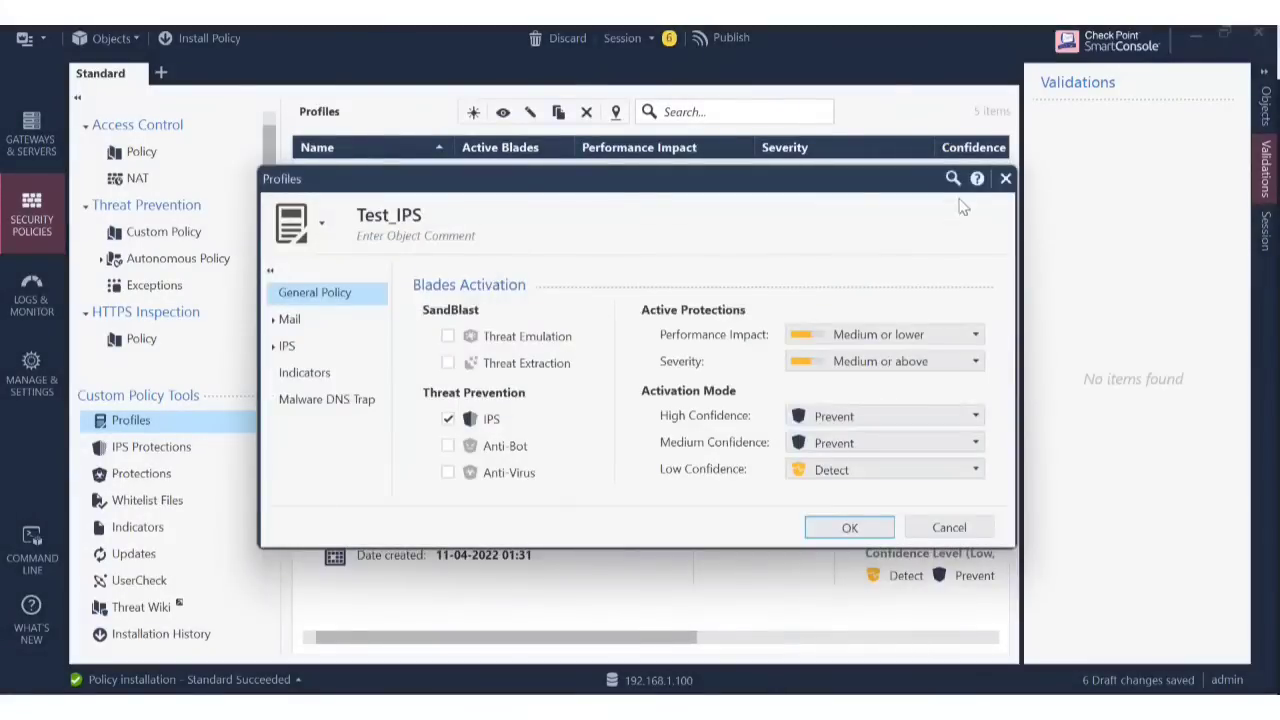
pyautogui.click(1005, 179)
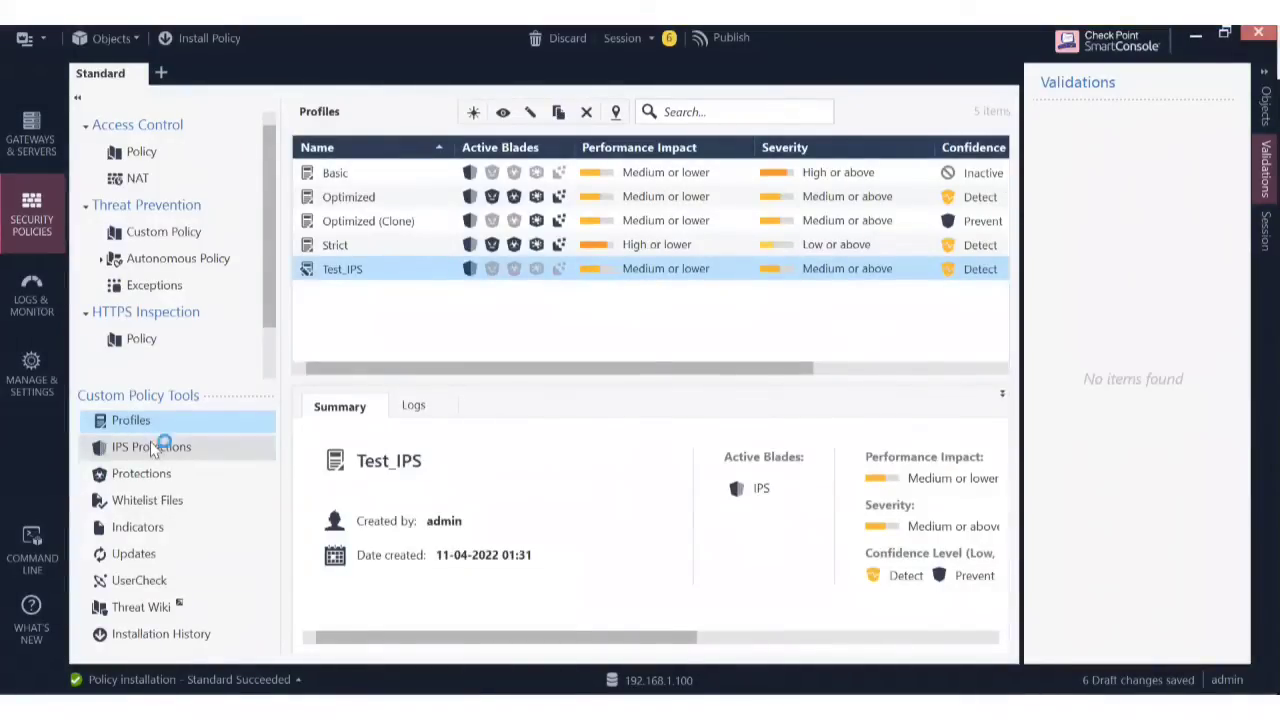
pyautogui.click(152, 448)
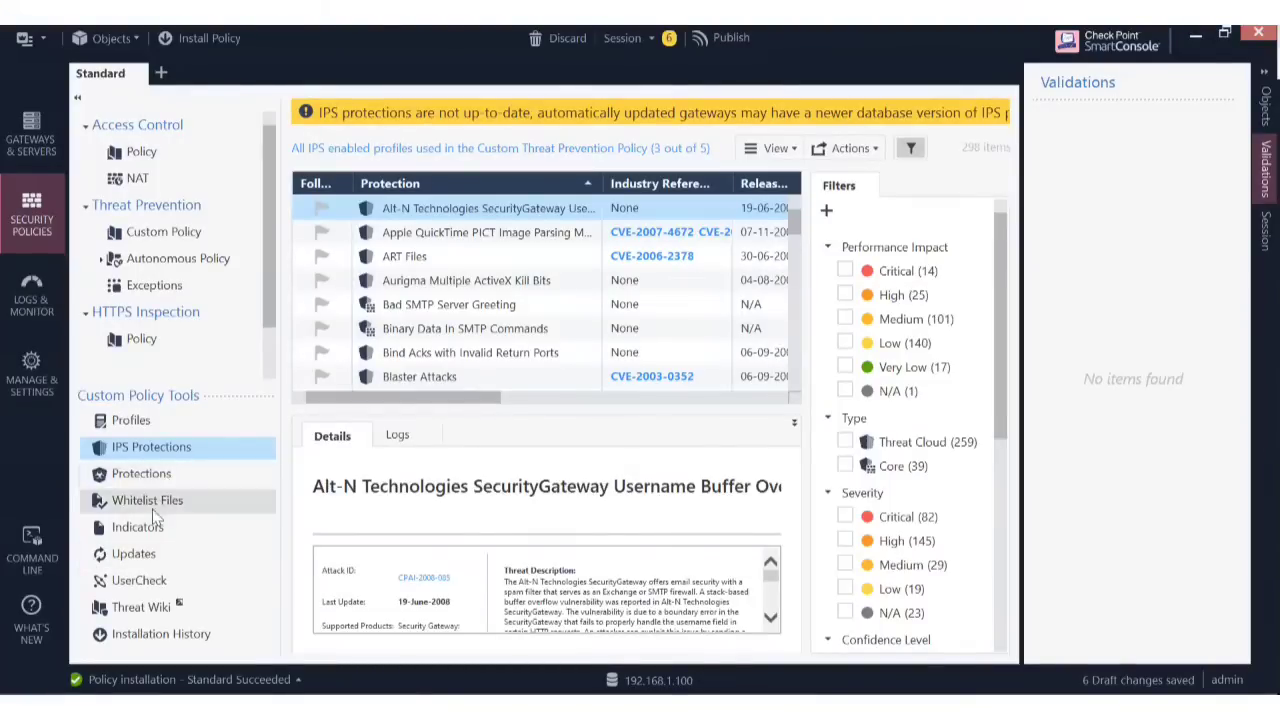
# Cancel exiting SmartConsole, briefly minimize and restore it, then go to the Manage & Settings Blades page.
pyautogui.click(1250, 40)
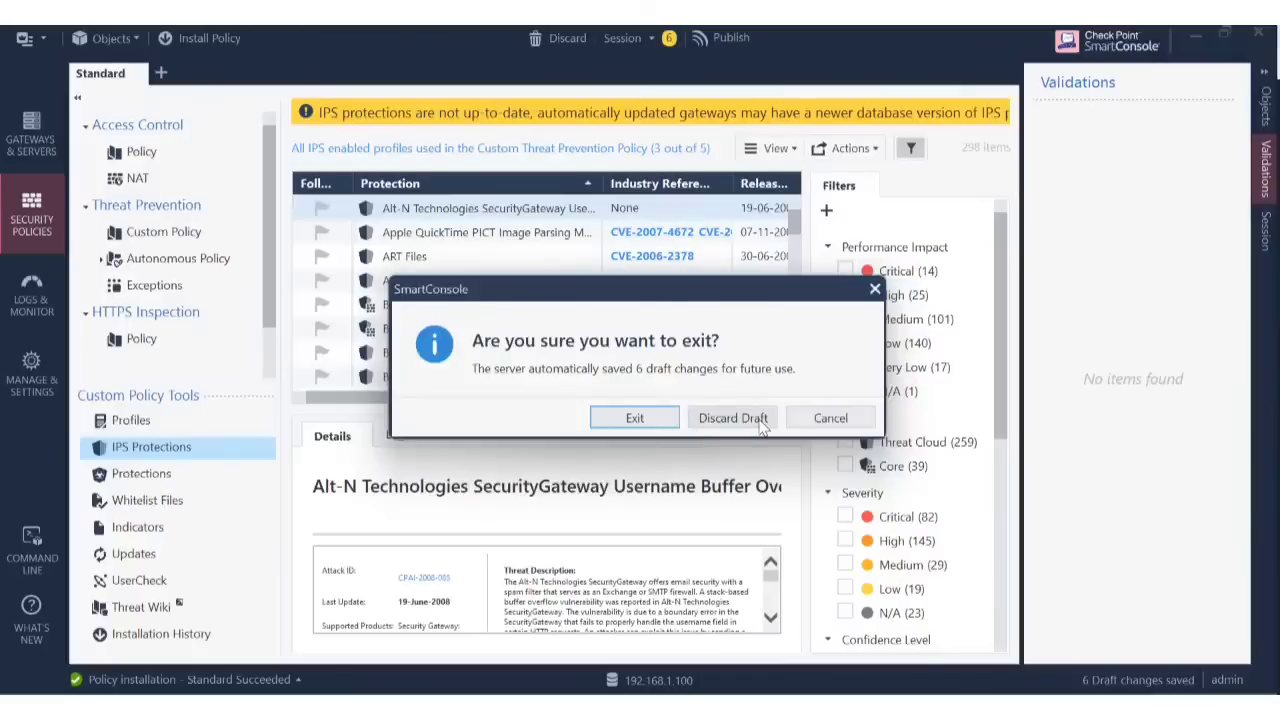
pyautogui.click(814, 422)
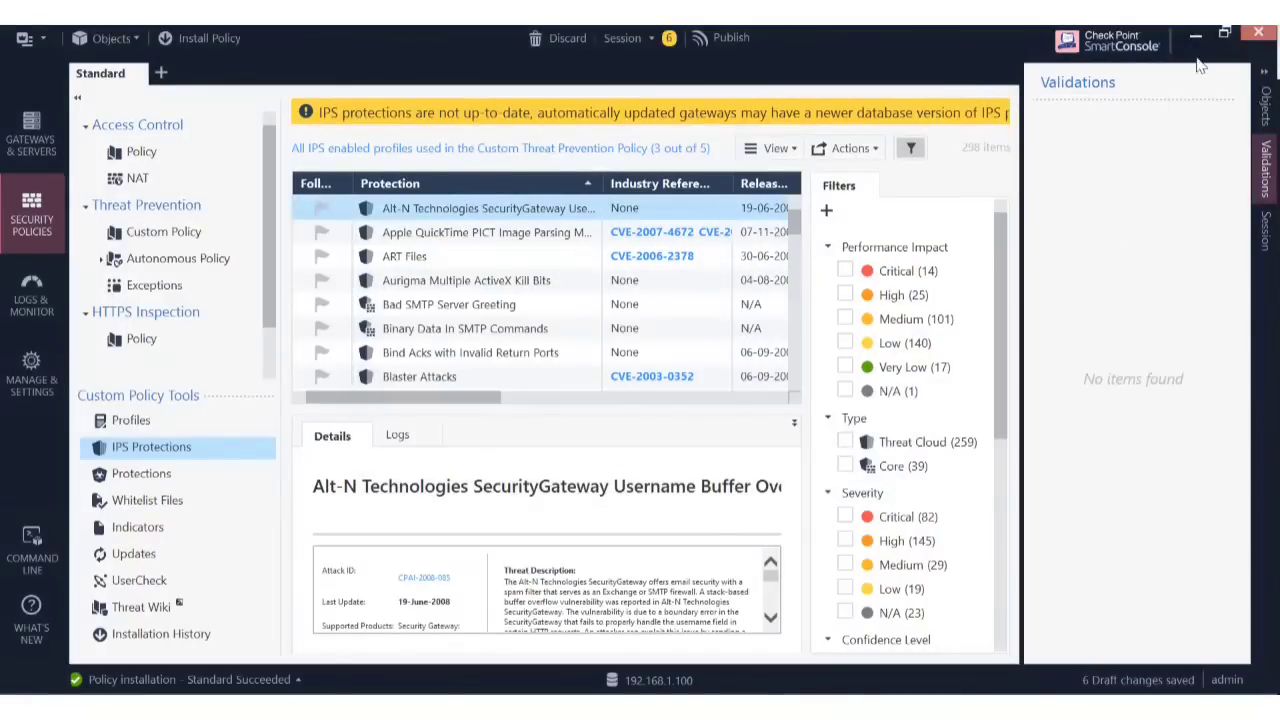
pyautogui.click(1197, 40)
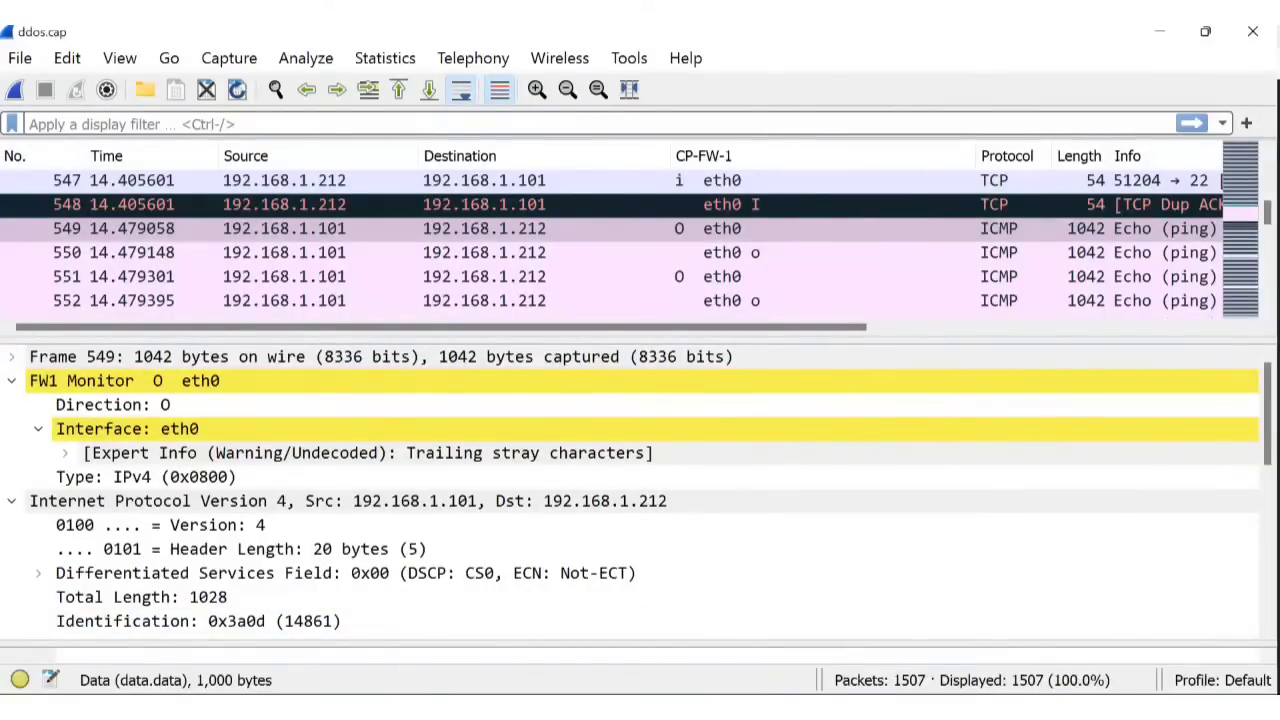
pyautogui.click(450, 708)
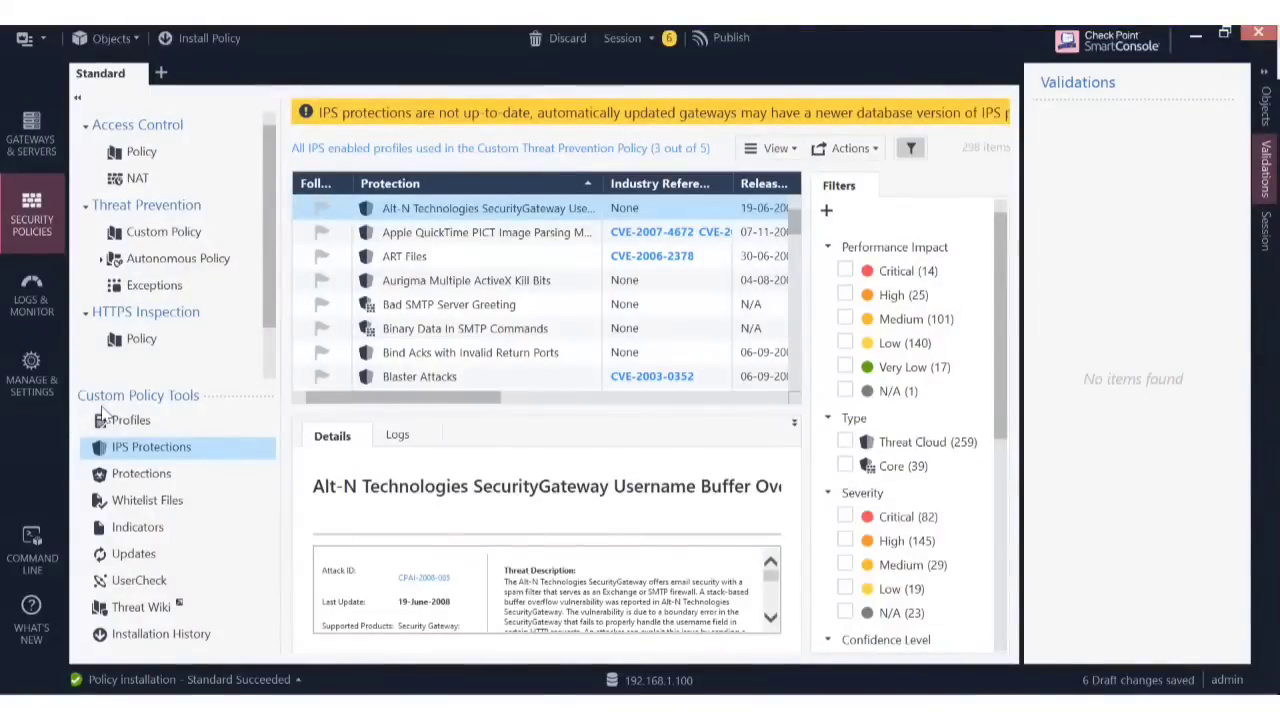
pyautogui.click(32, 386)
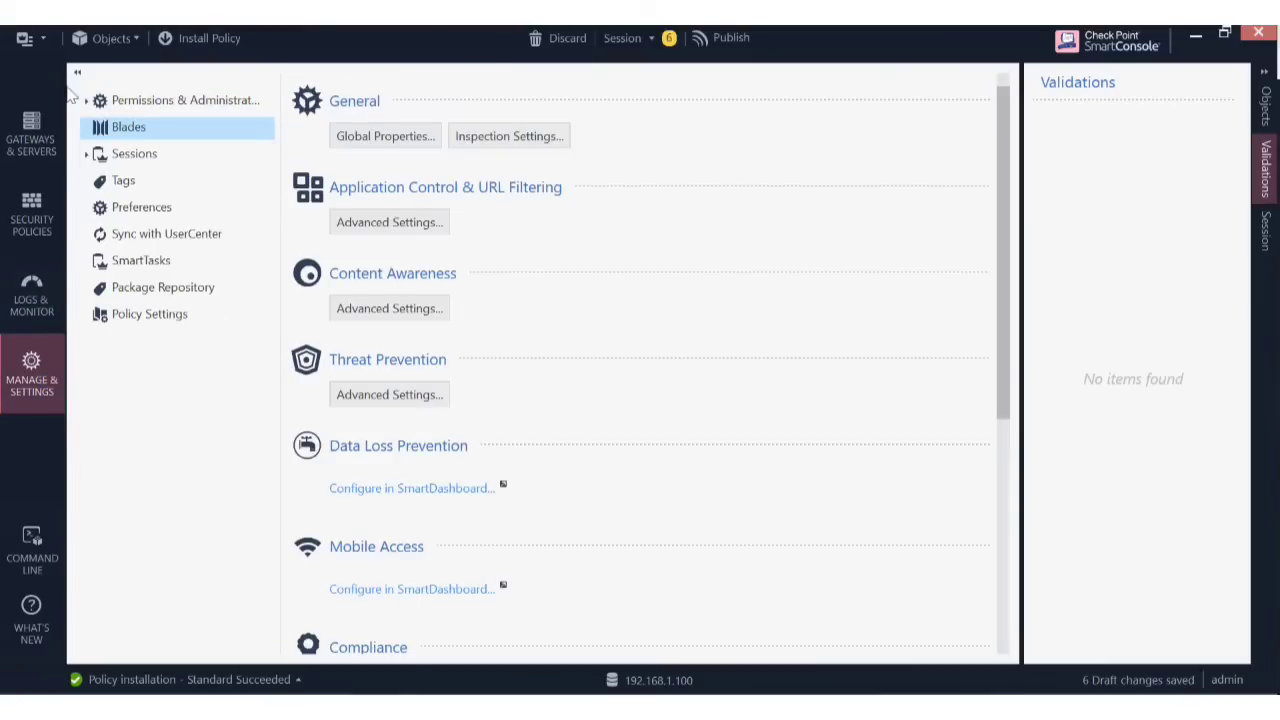
# Launch SmartUpdate via 'Manage licenses and packages...' in the main menu and dismiss the Did you know? tip.
pyautogui.click(43, 40)
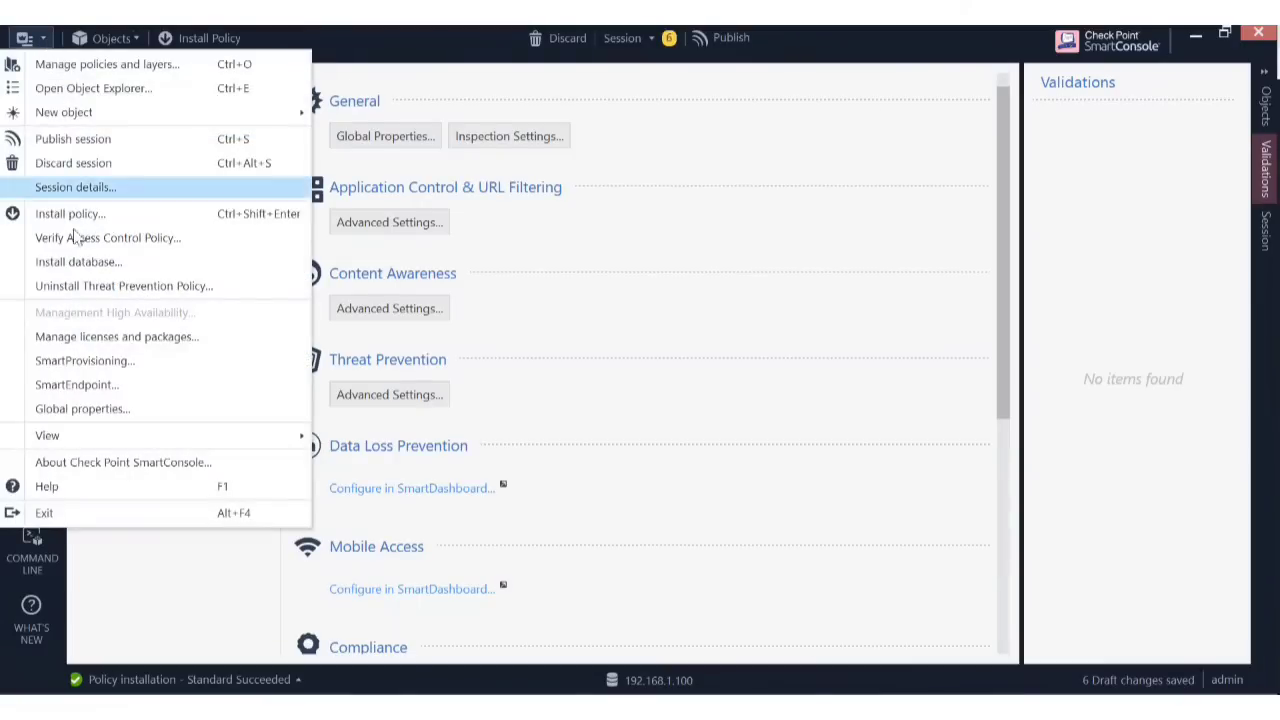
pyautogui.click(127, 340)
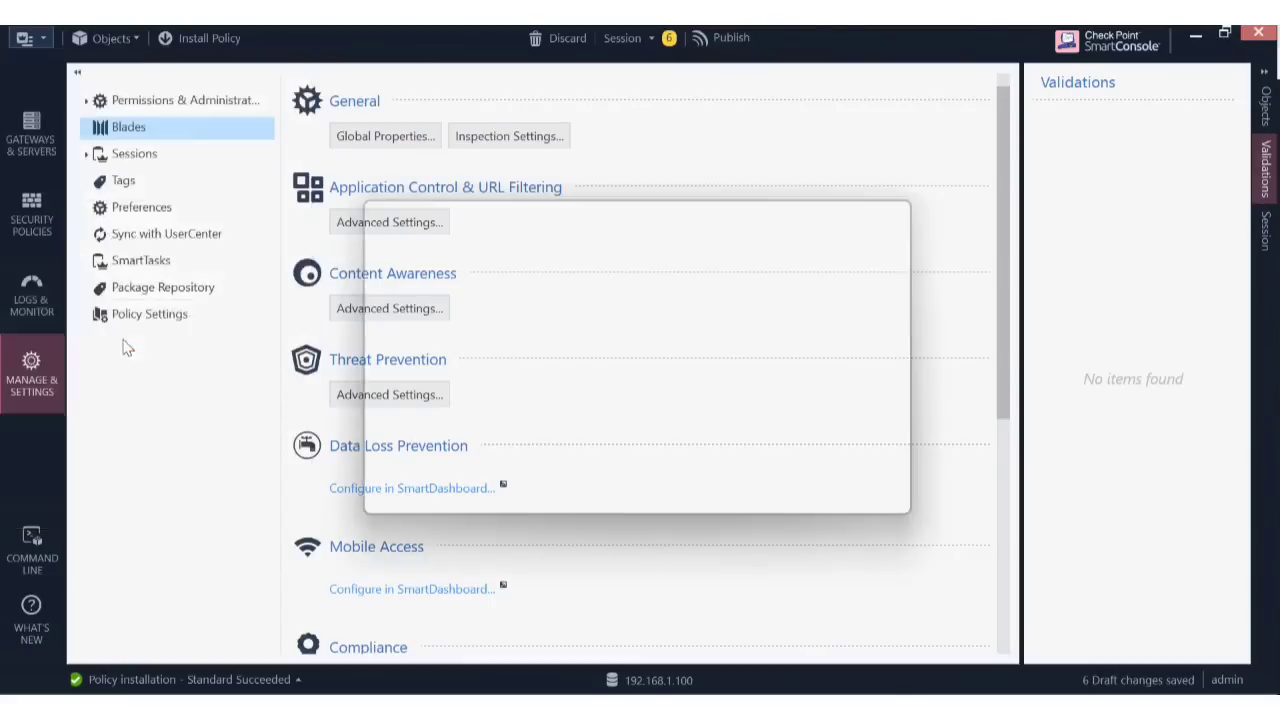
pyautogui.click(760, 492)
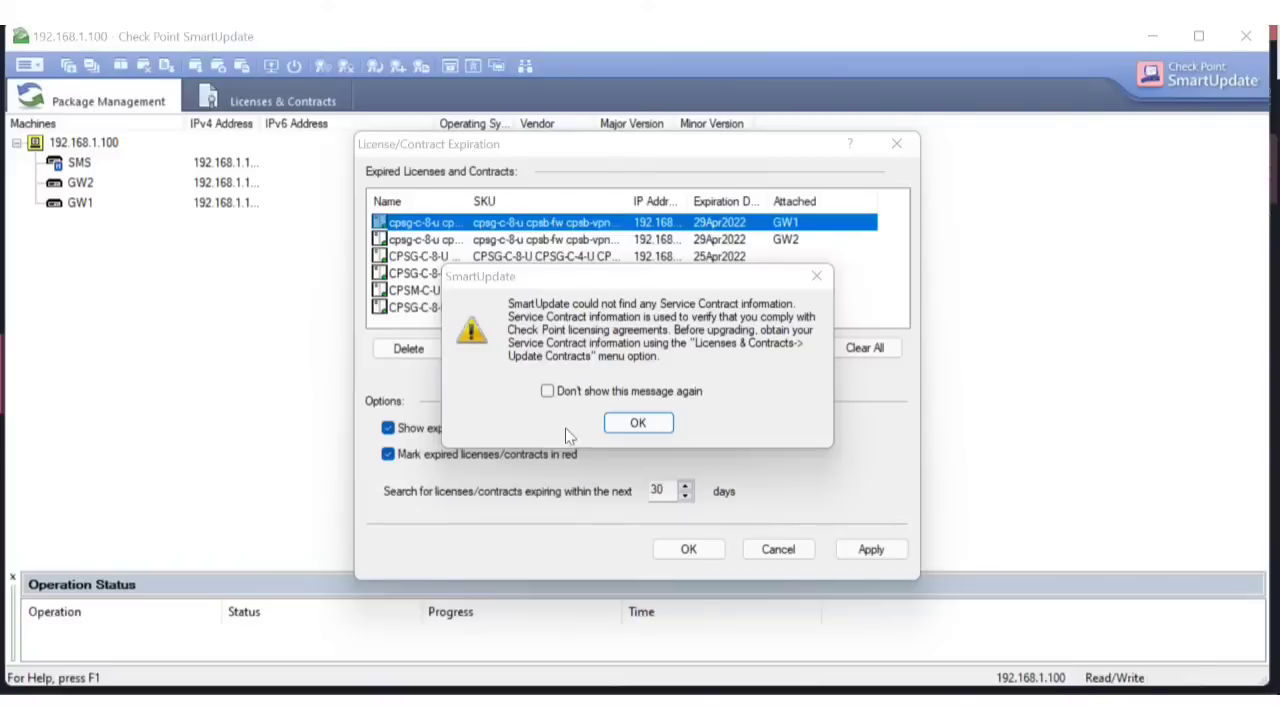
# Dismiss the service-contract and license-expiration warnings, then sort machines by IPv4 address and widen that column.
pyautogui.click(637, 423)
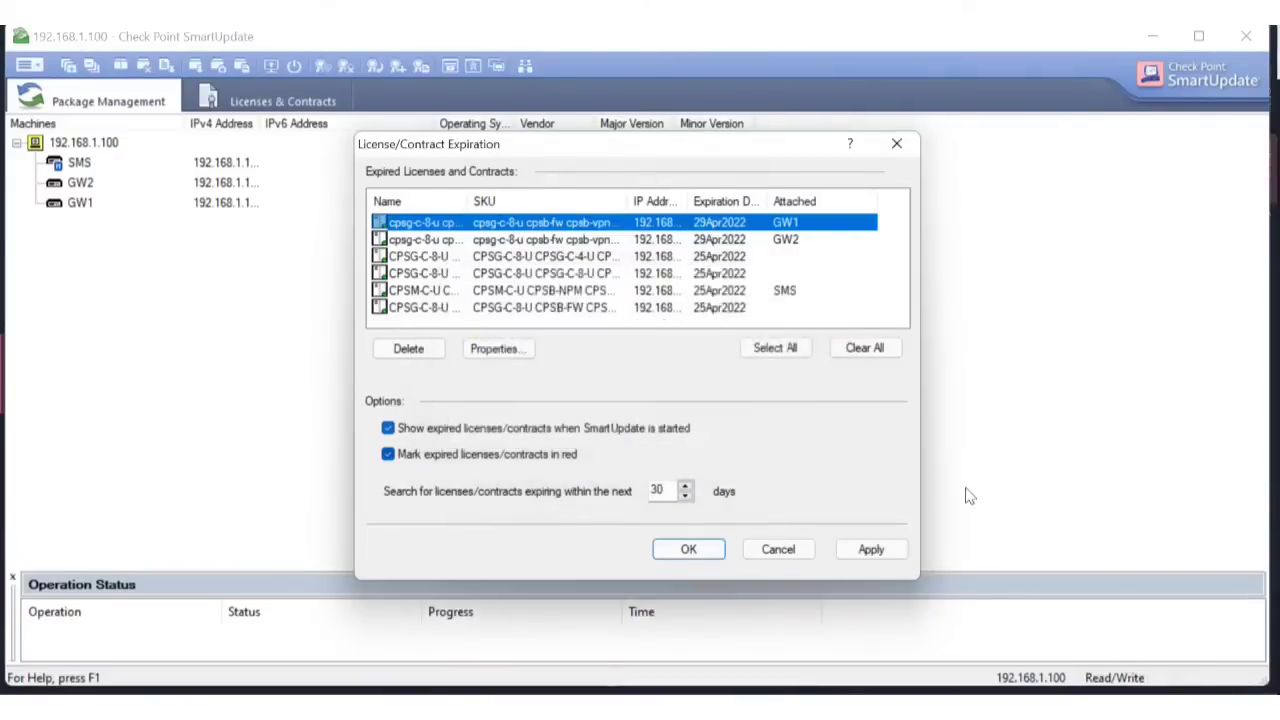
pyautogui.click(779, 551)
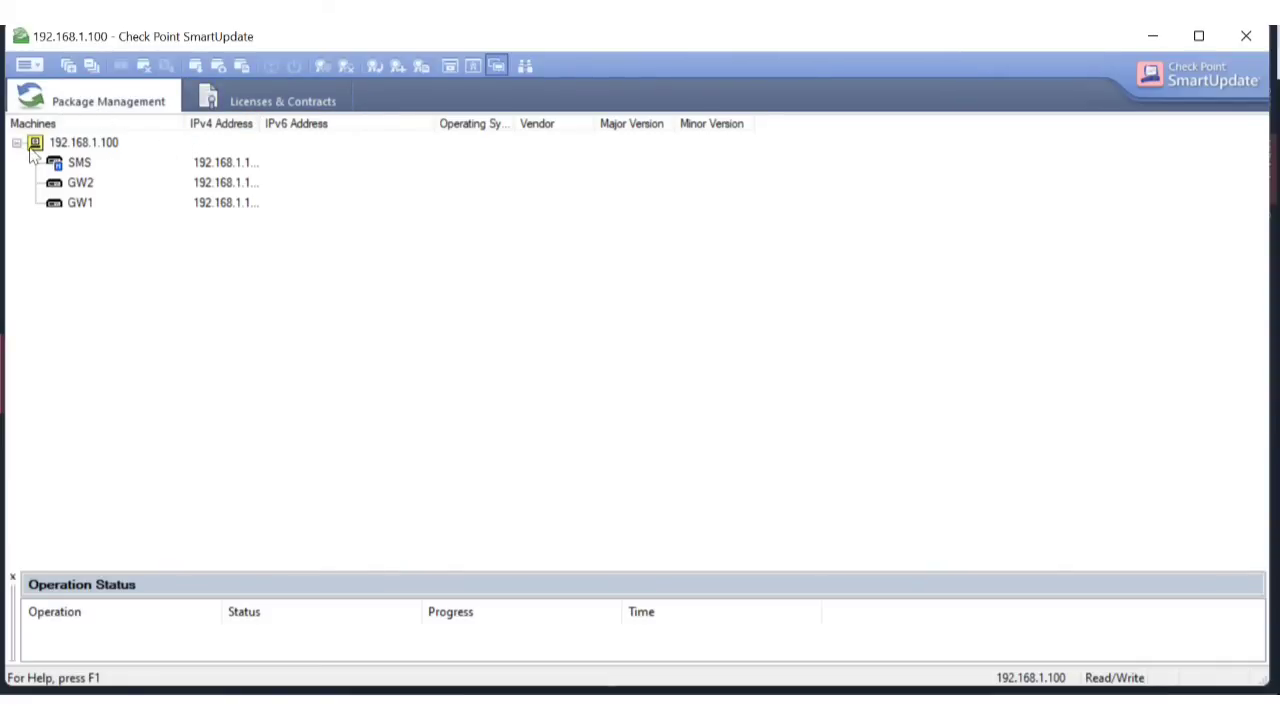
pyautogui.click(97, 165)
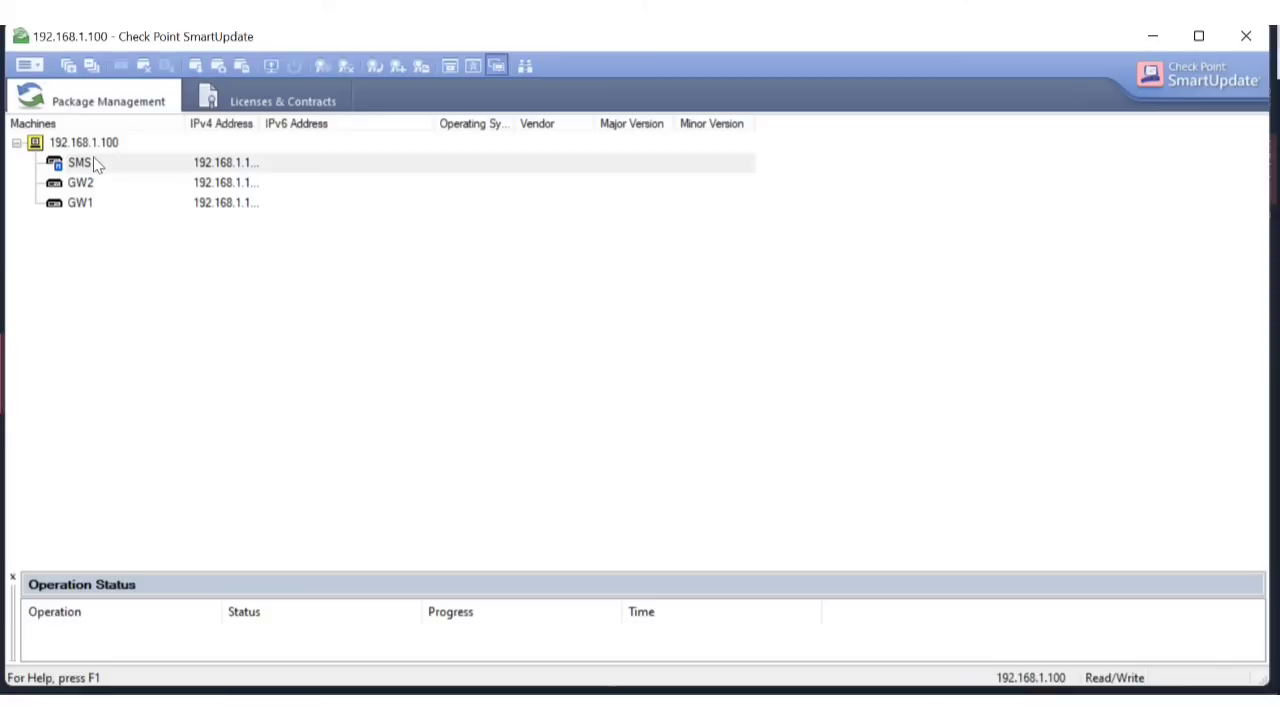
pyautogui.click(94, 160)
pyautogui.click(244, 124)
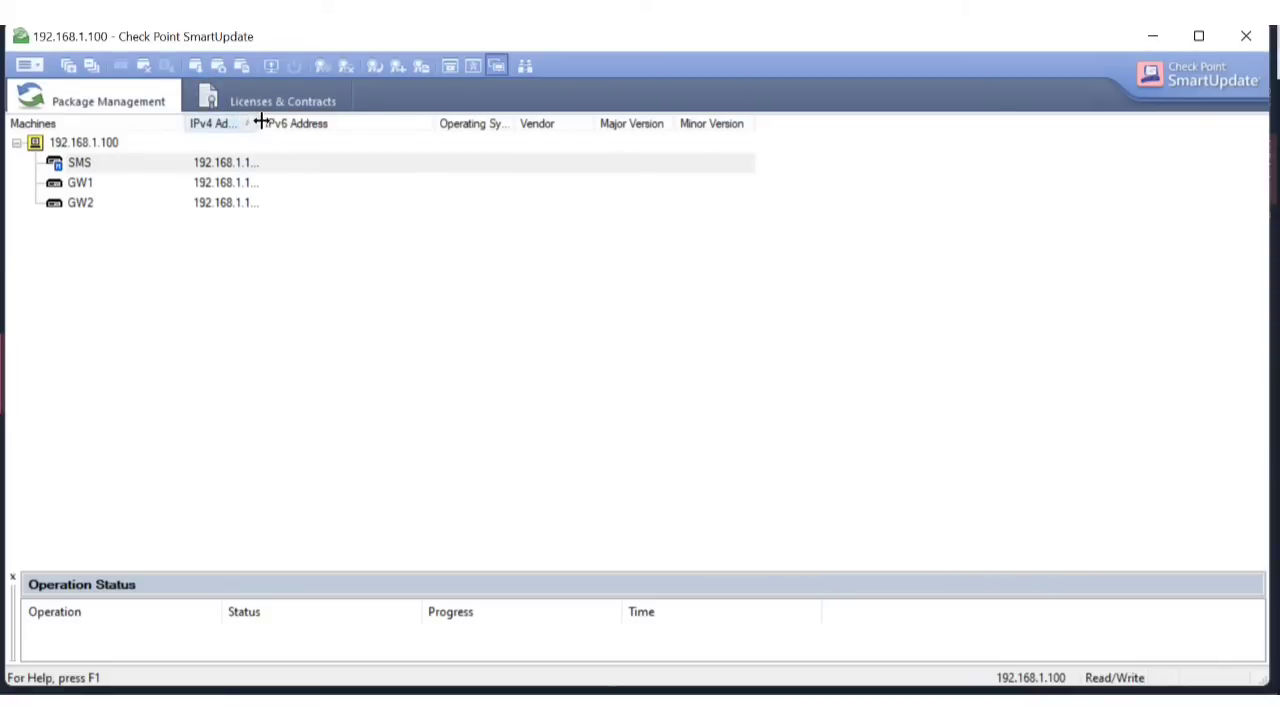
pyautogui.moveTo(568, 116); pyautogui.dragTo(565, 117)
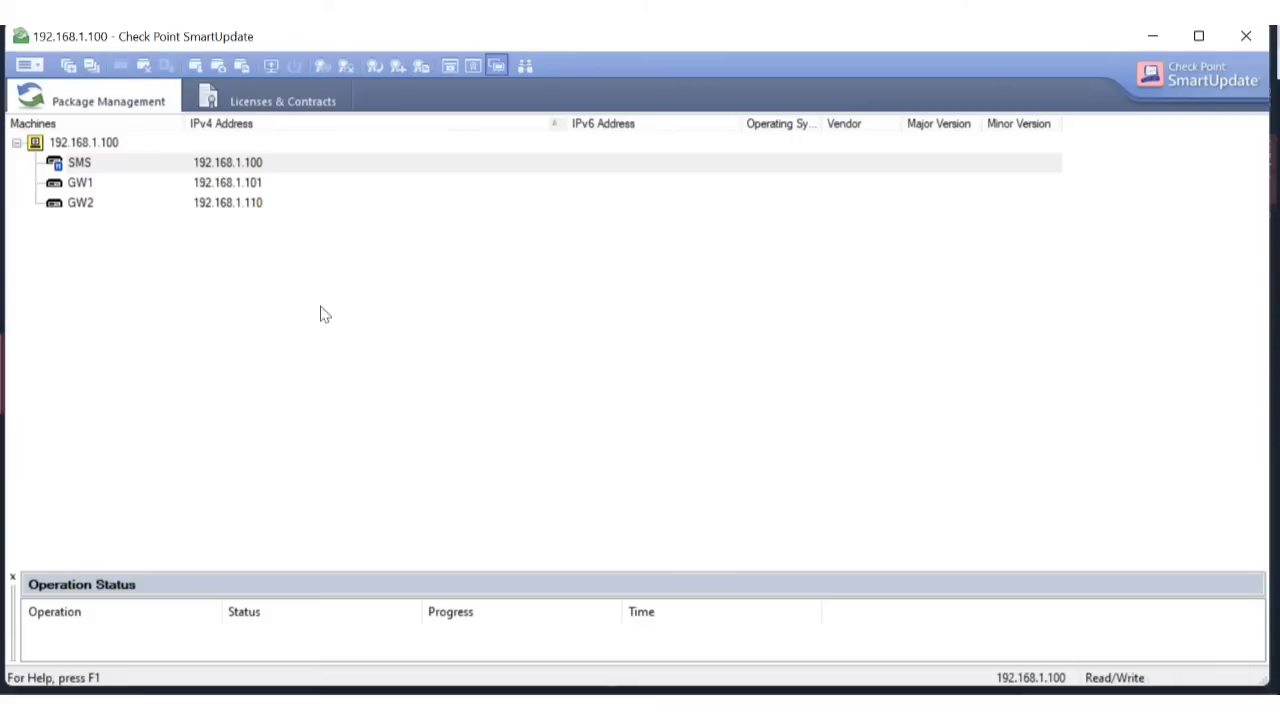
# Browse the 192.168.1.100 machine tree, selecting SMS, GW1 and GW2 in turn.
pyautogui.click(33, 145)
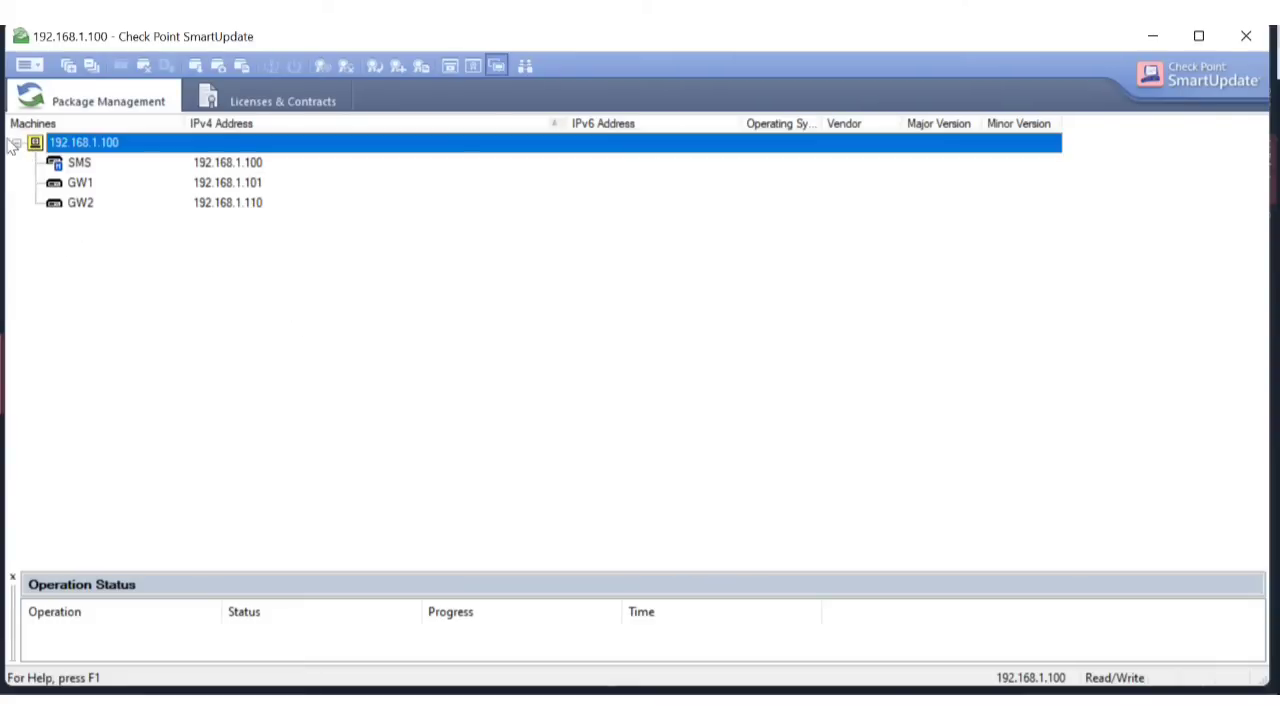
pyautogui.click(16, 144)
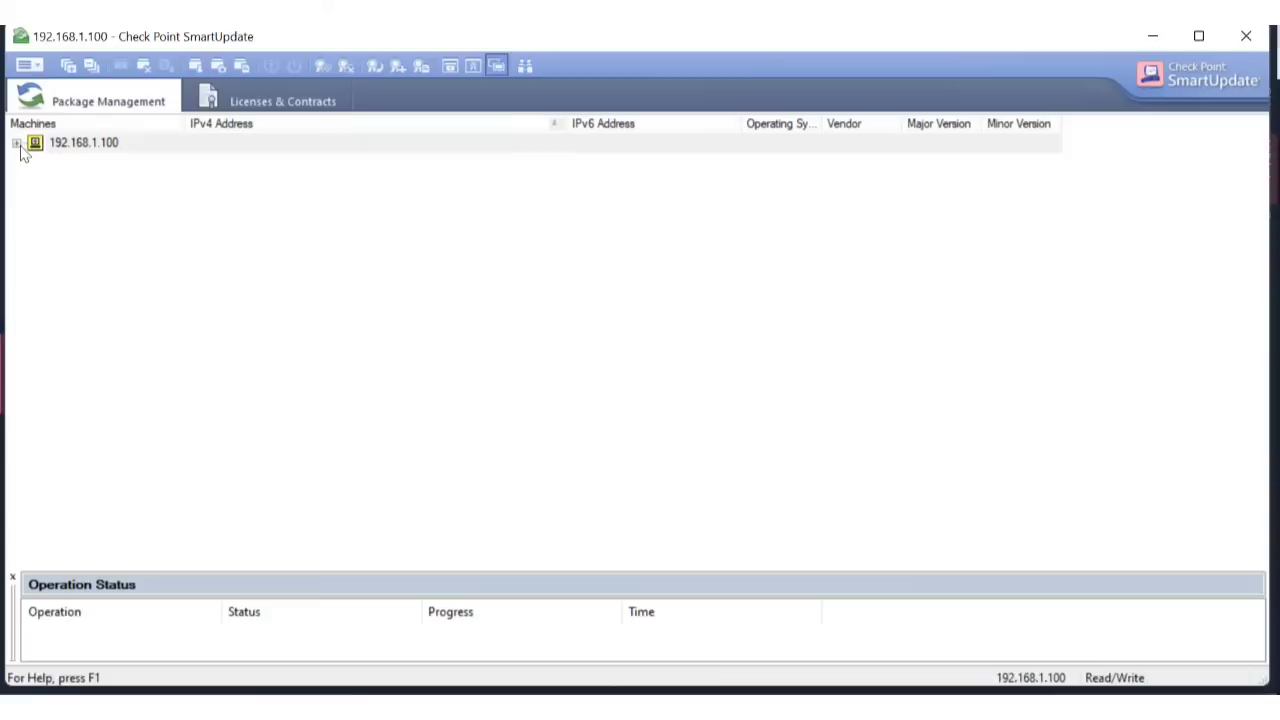
pyautogui.click(16, 144)
pyautogui.click(62, 164)
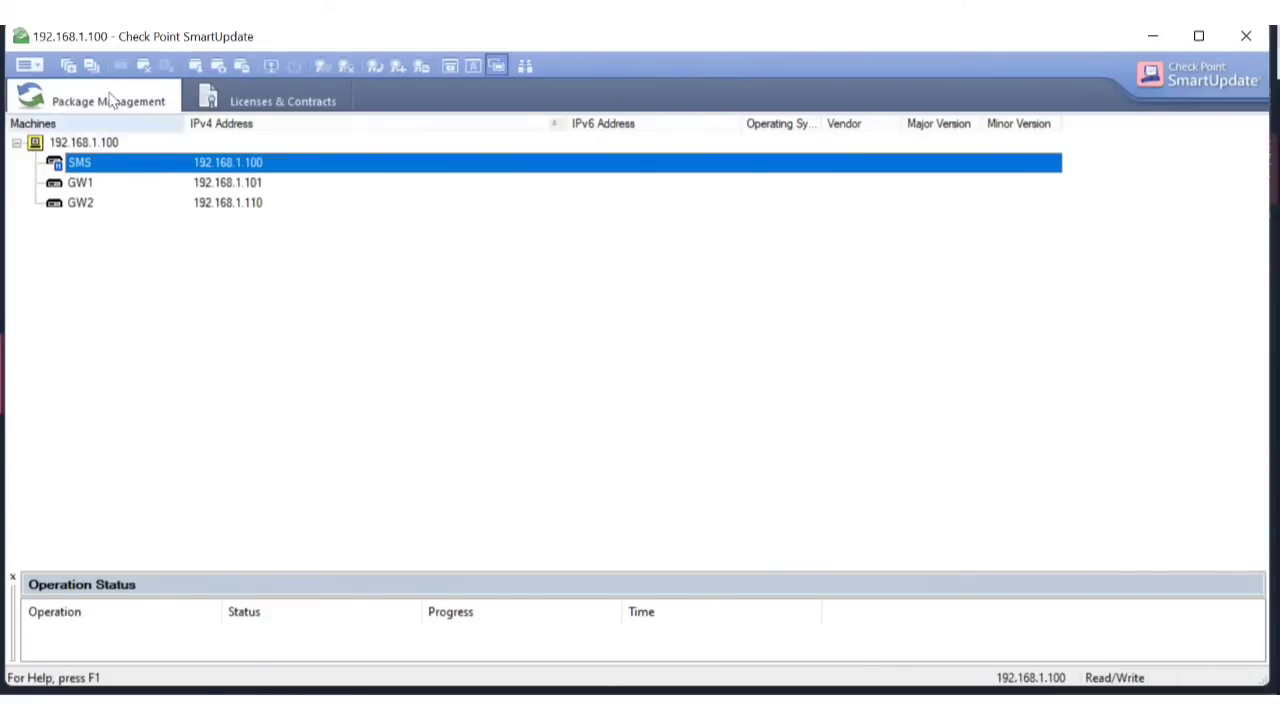
pyautogui.click(106, 186)
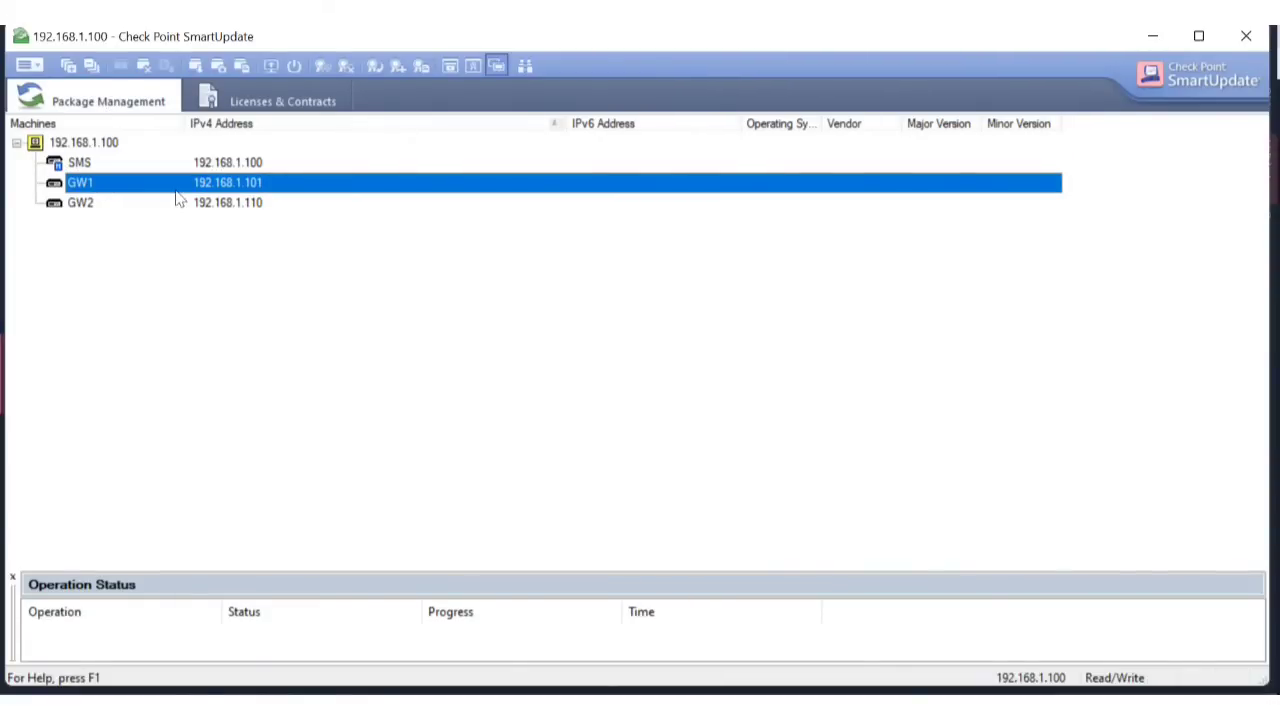
pyautogui.click(135, 203)
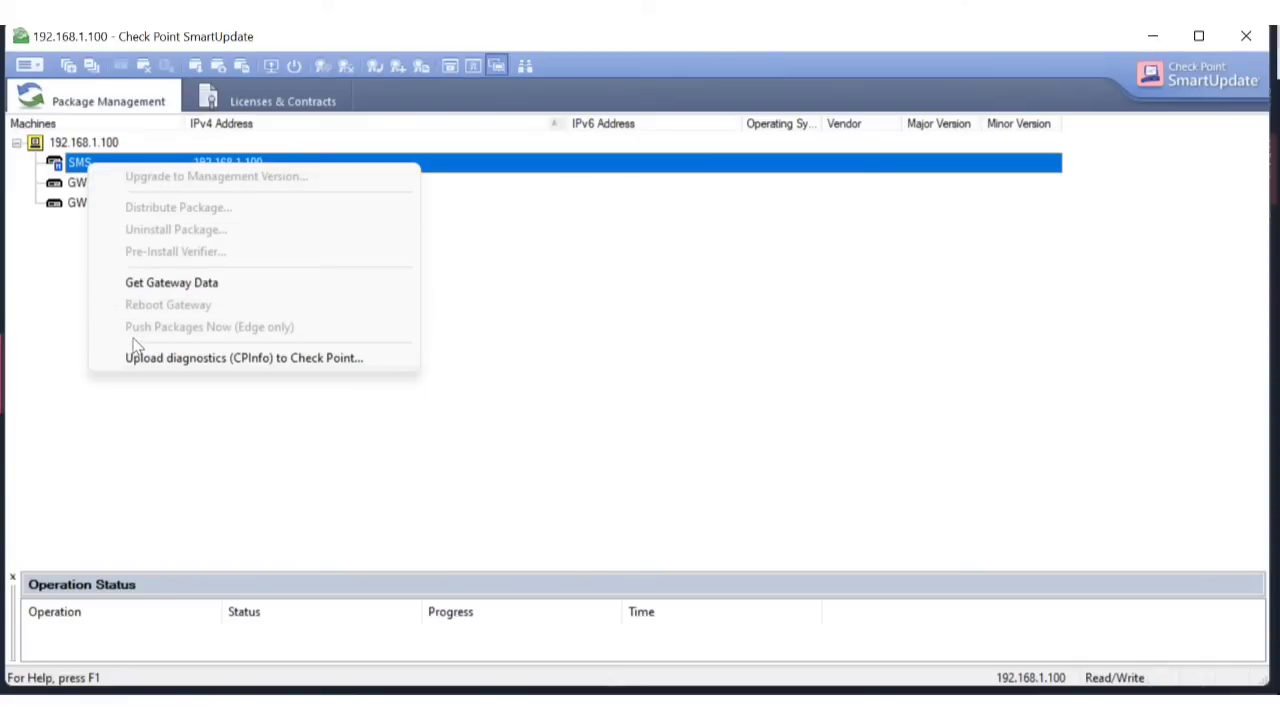
pyautogui.click(29, 230)
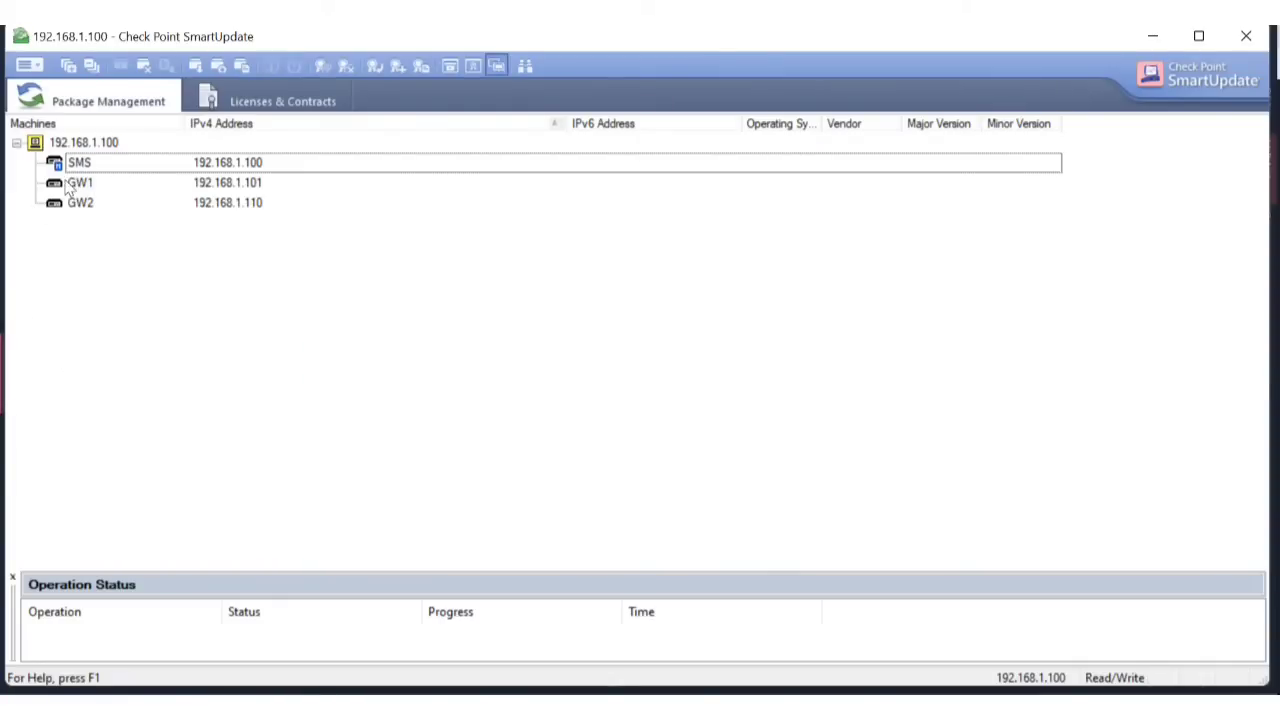
pyautogui.click(16, 144)
pyautogui.click(16, 144)
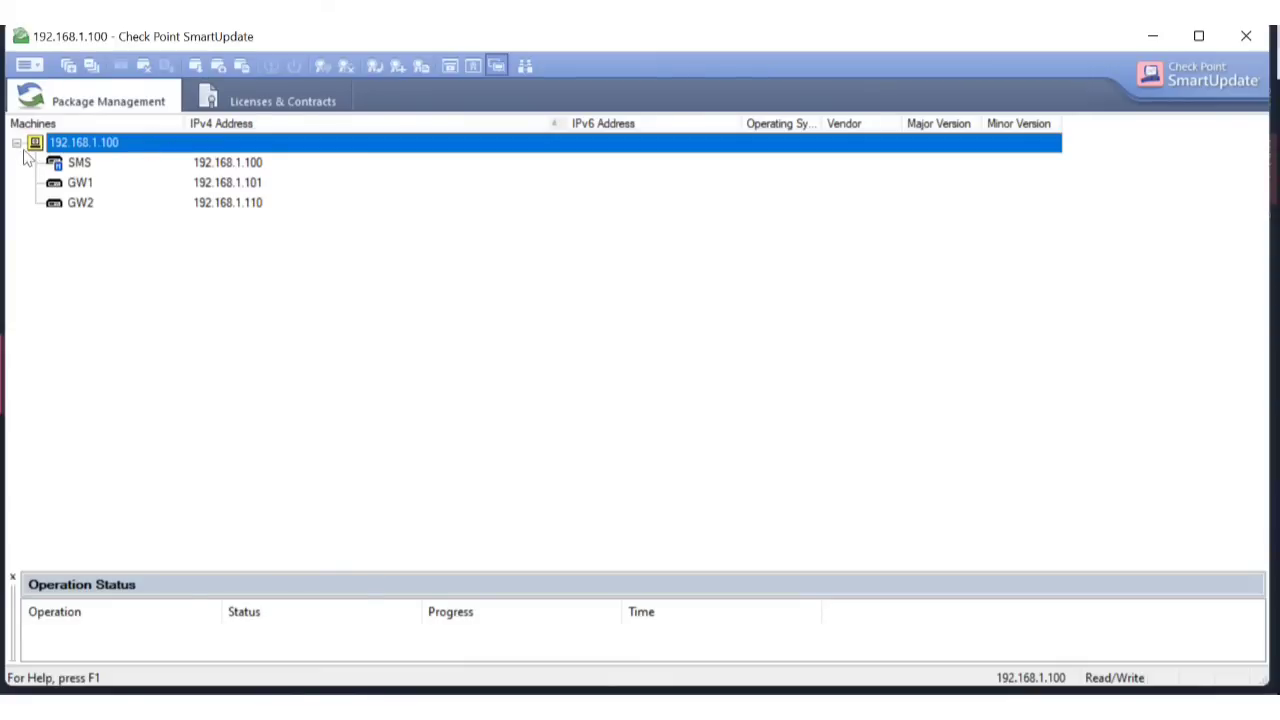
# Reselect SMS, GW1, GW2 and the 192.168.1.100 root, then switch to the Licenses & Contracts view.
pyautogui.click(253, 166)
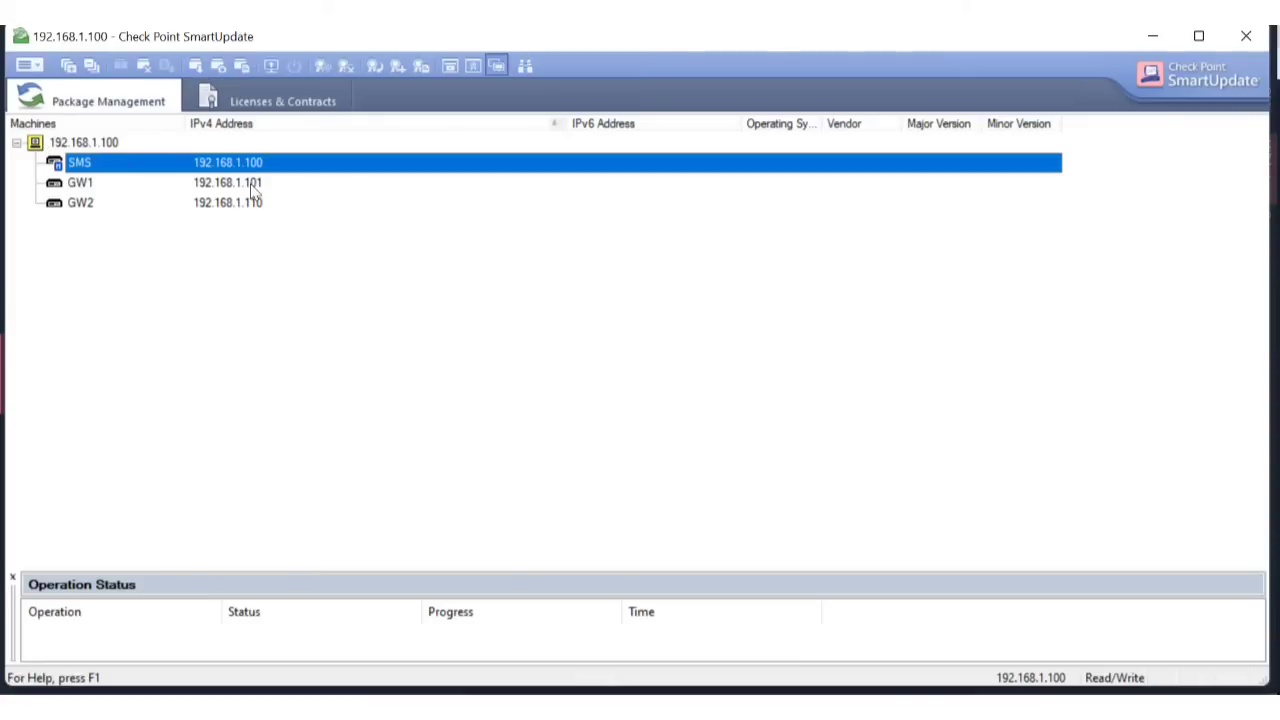
pyautogui.click(252, 188)
pyautogui.click(157, 208)
pyautogui.click(140, 145)
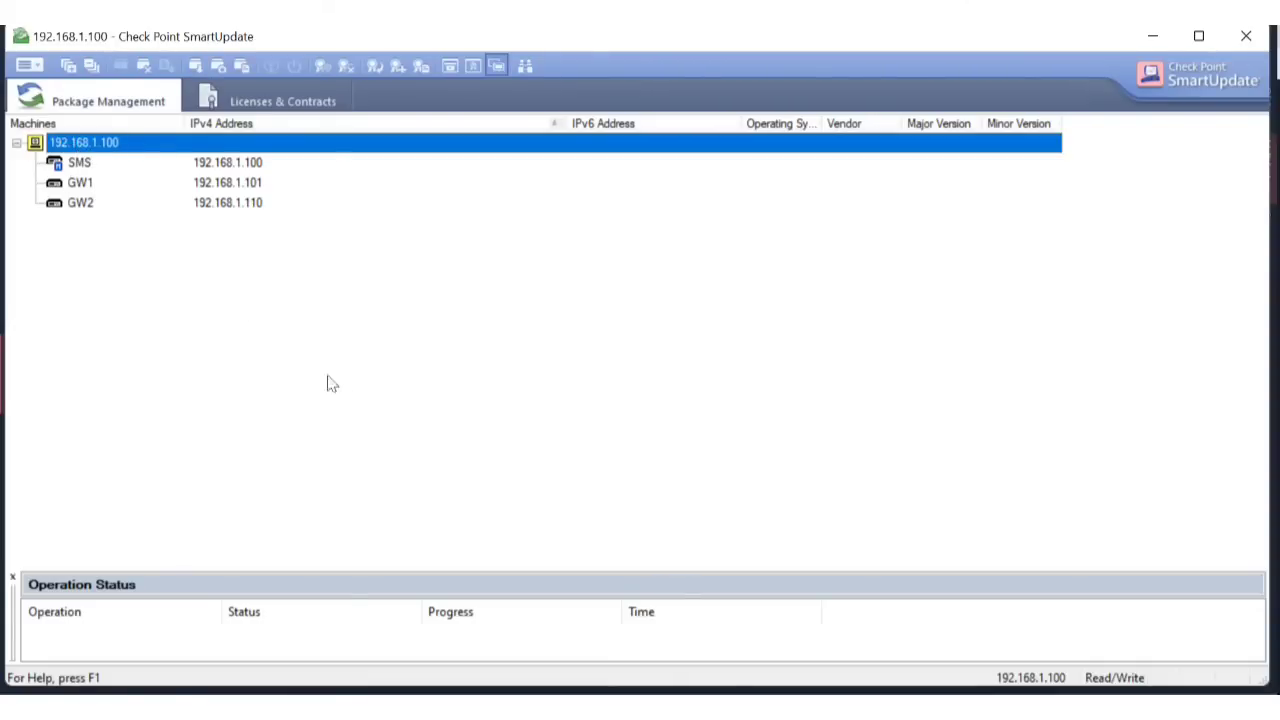
pyautogui.click(282, 337)
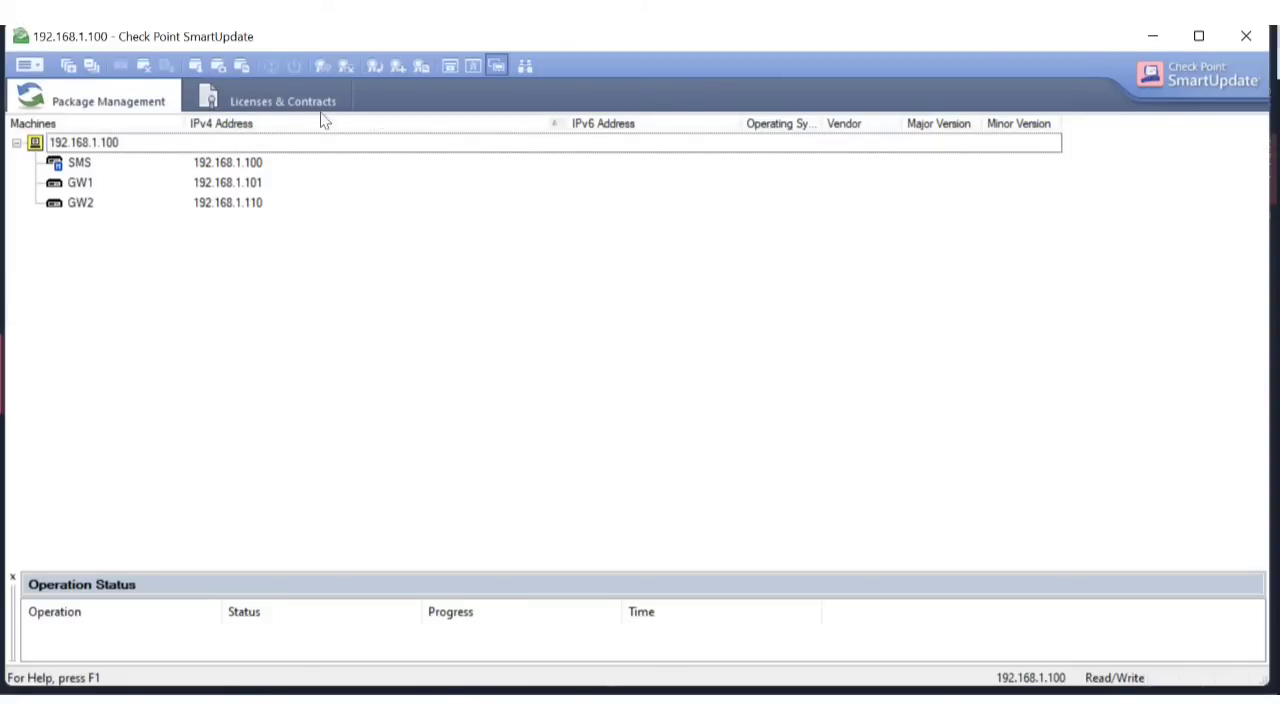
pyautogui.click(283, 101)
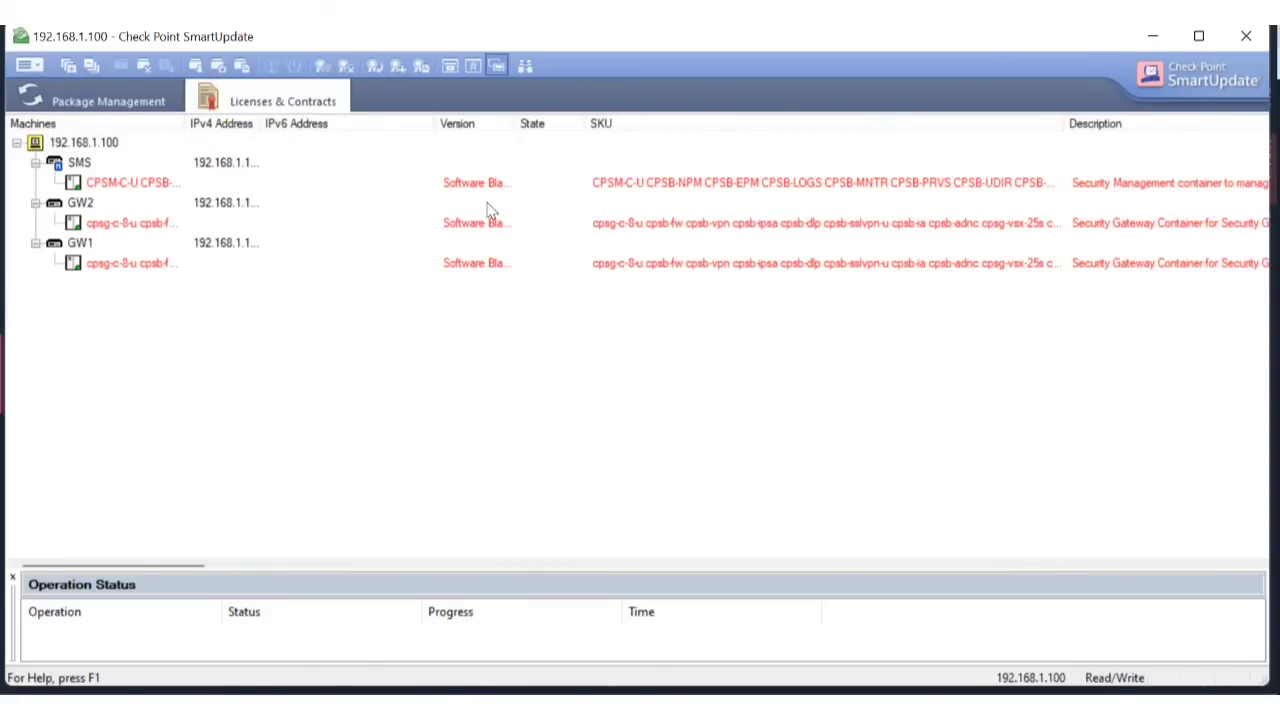
# Browse Launch Menu > Licenses & Contracts > Add License, then close it without adding a license.
pyautogui.click(30, 66)
pyautogui.click(257, 320)
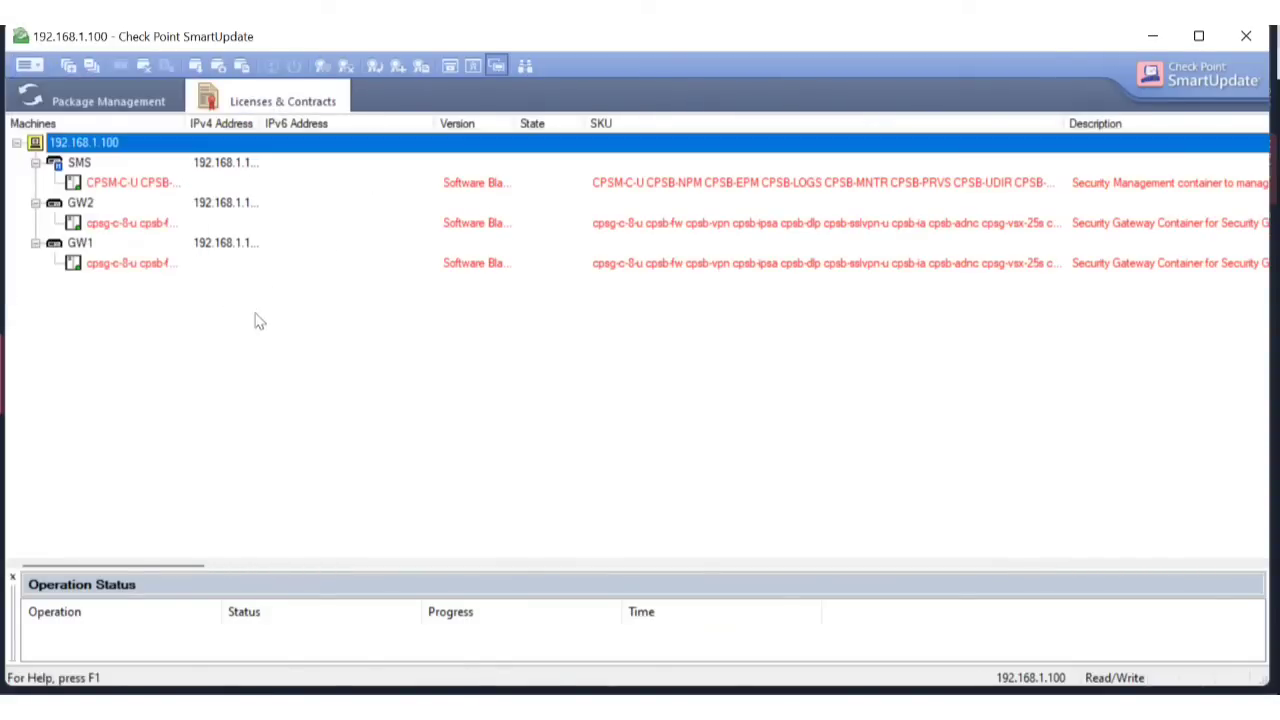
pyautogui.click(28, 66)
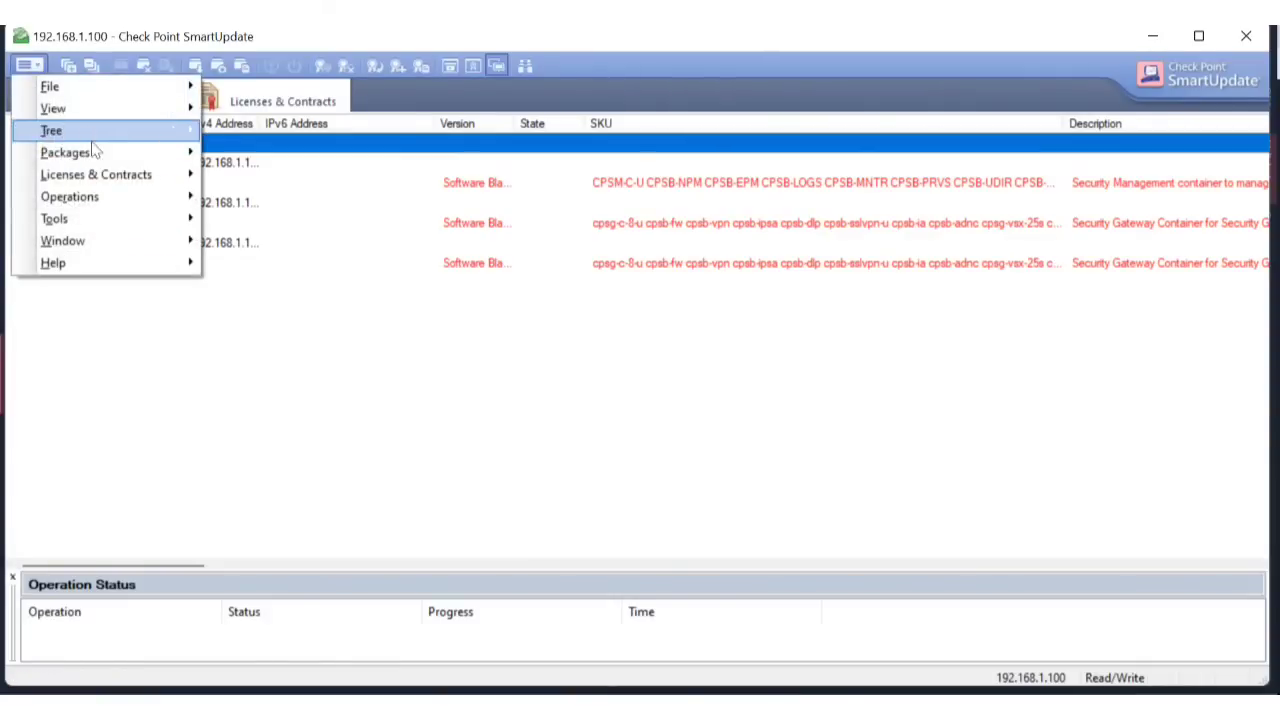
pyautogui.moveTo(145, 178)
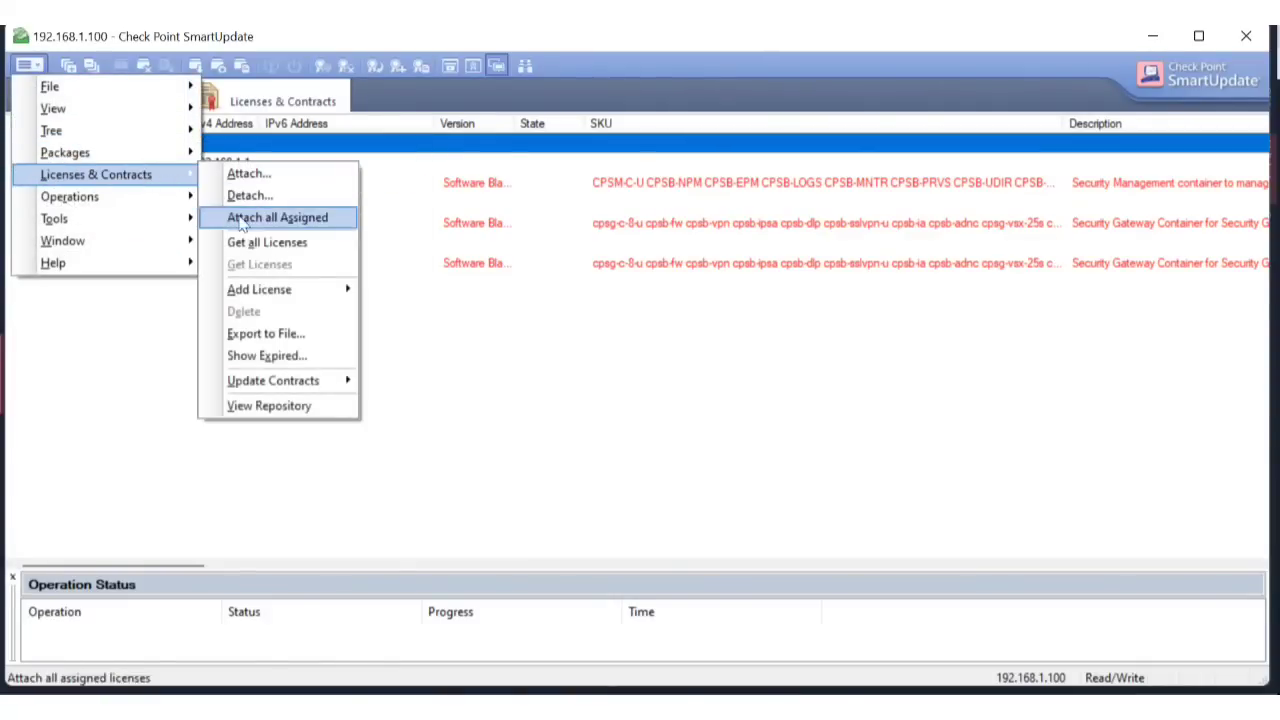
pyautogui.moveTo(314, 288)
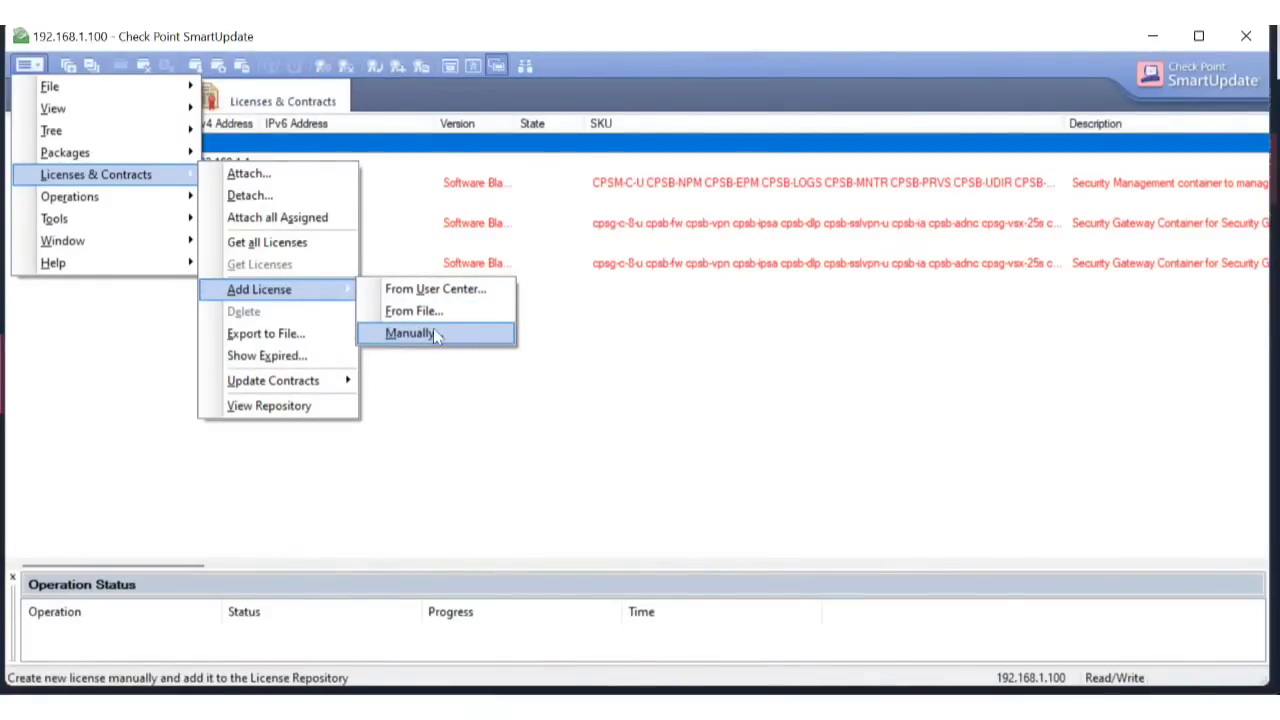
pyautogui.click(447, 515)
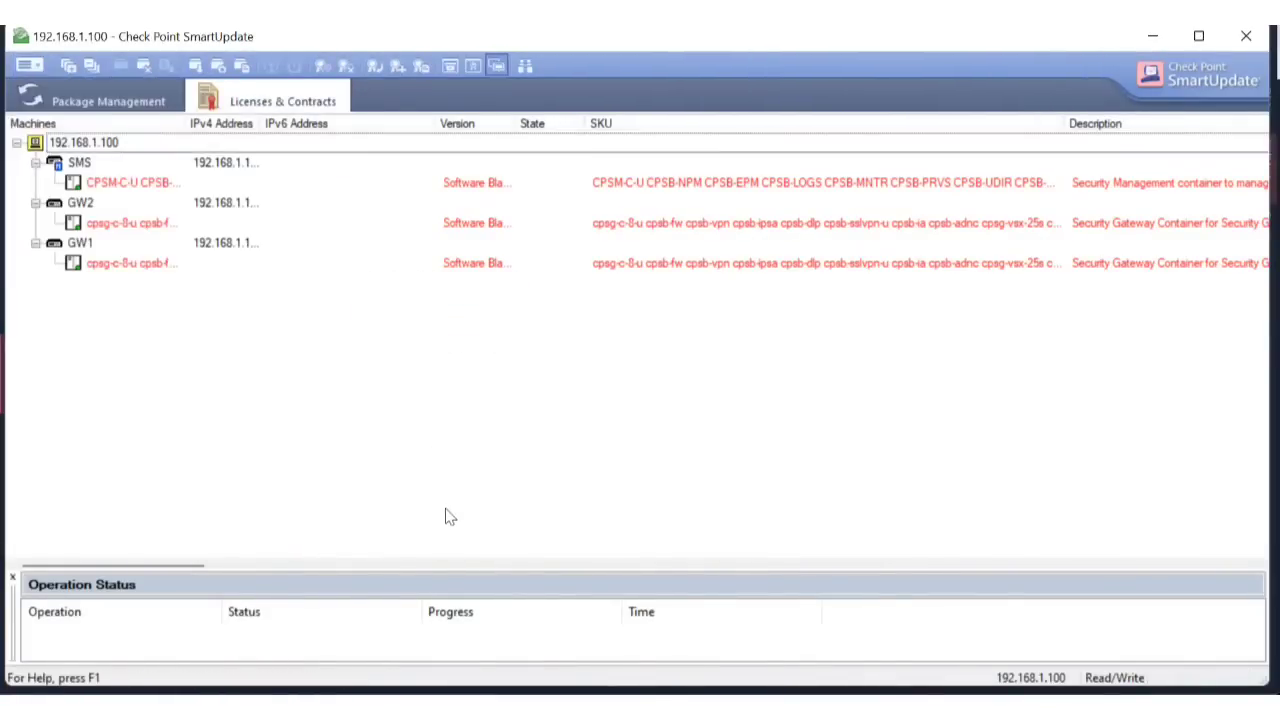
# Run Get Licenses on the SMS machine, which retrieves 0 licenses.
pyautogui.rightClick(130, 185)
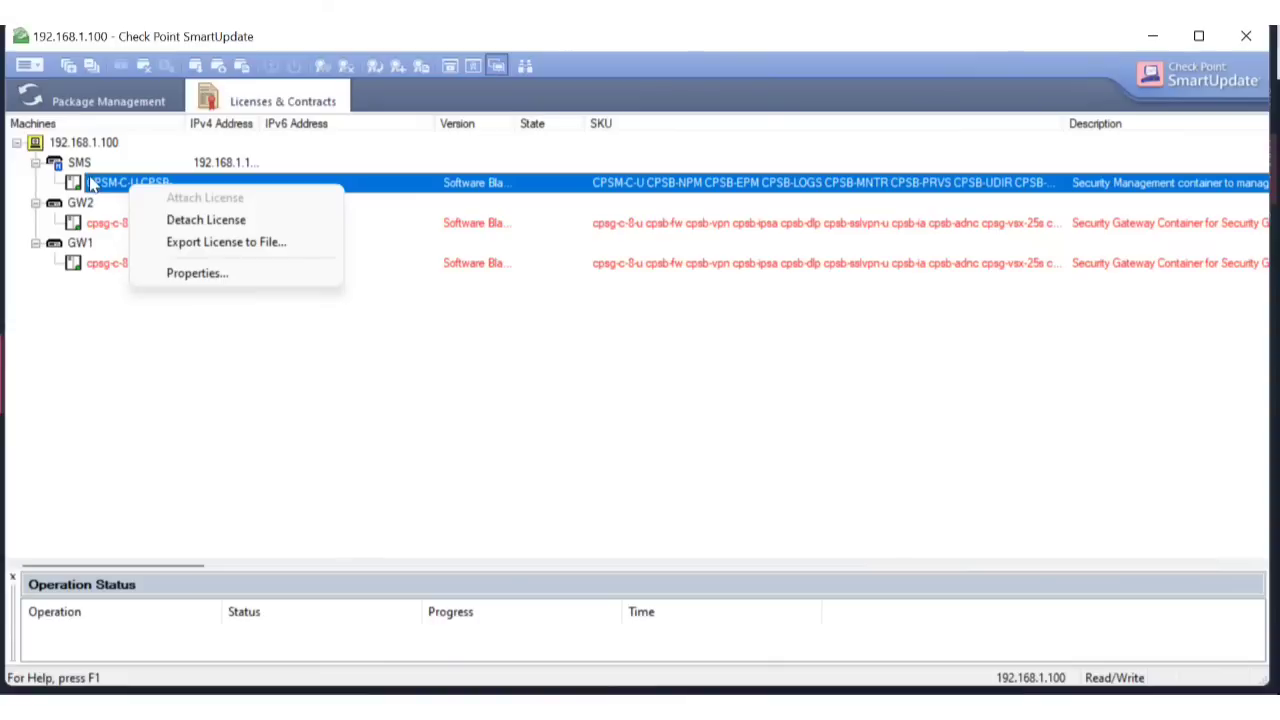
pyautogui.rightClick(78, 166)
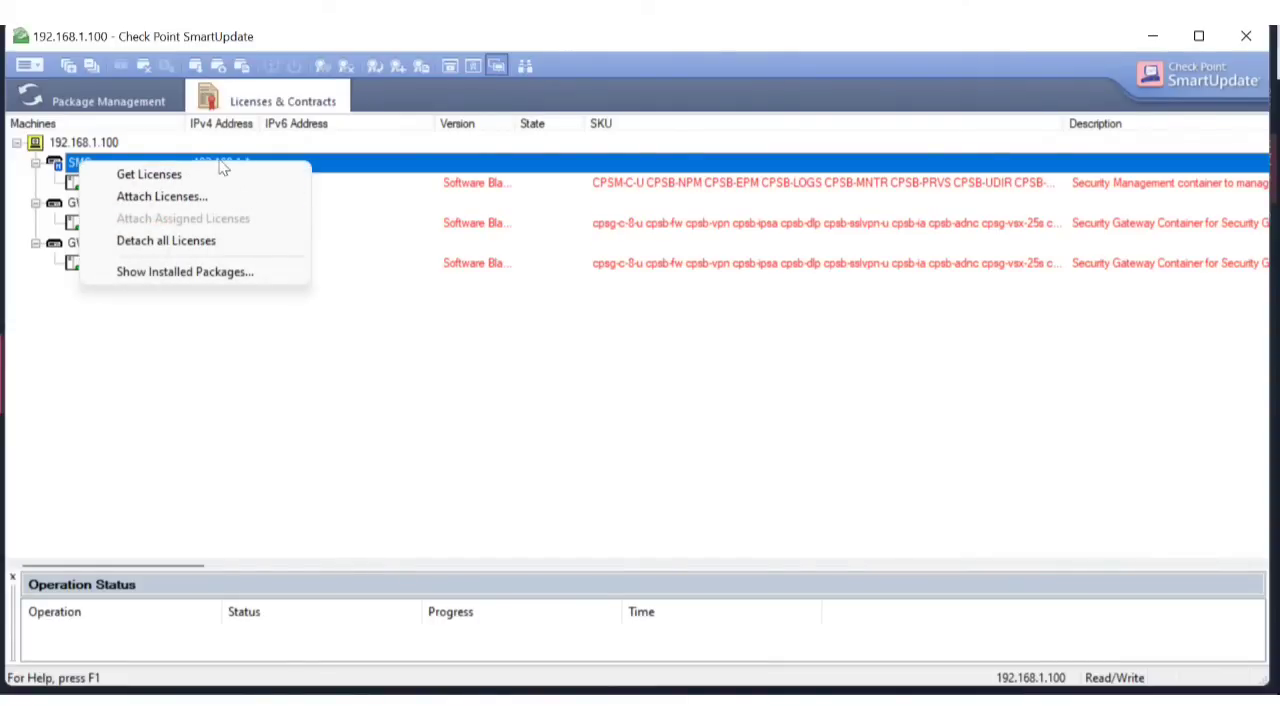
pyautogui.click(172, 173)
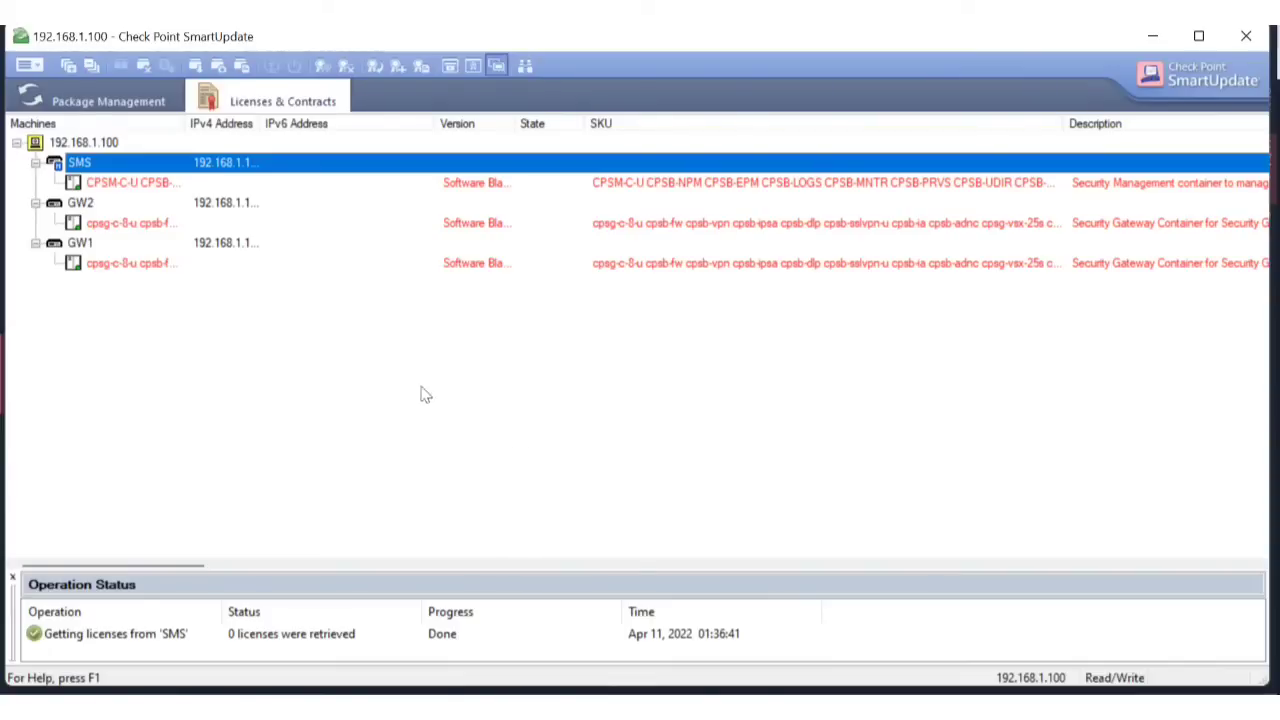
# Widen the Machines column to show full license names, then switch to the browser's 'gmail' search results.
pyautogui.moveTo(186, 123); pyautogui.dragTo(718, 123)
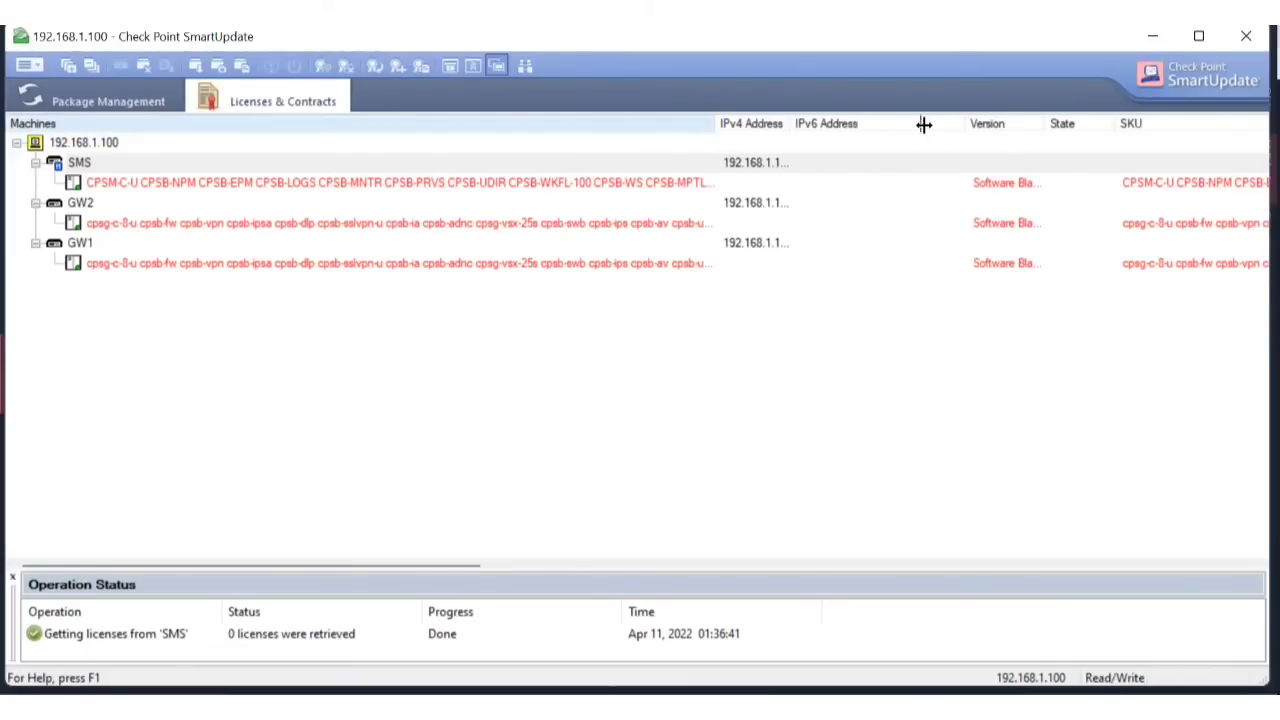
pyautogui.moveTo(924, 123); pyautogui.dragTo(264, 158)
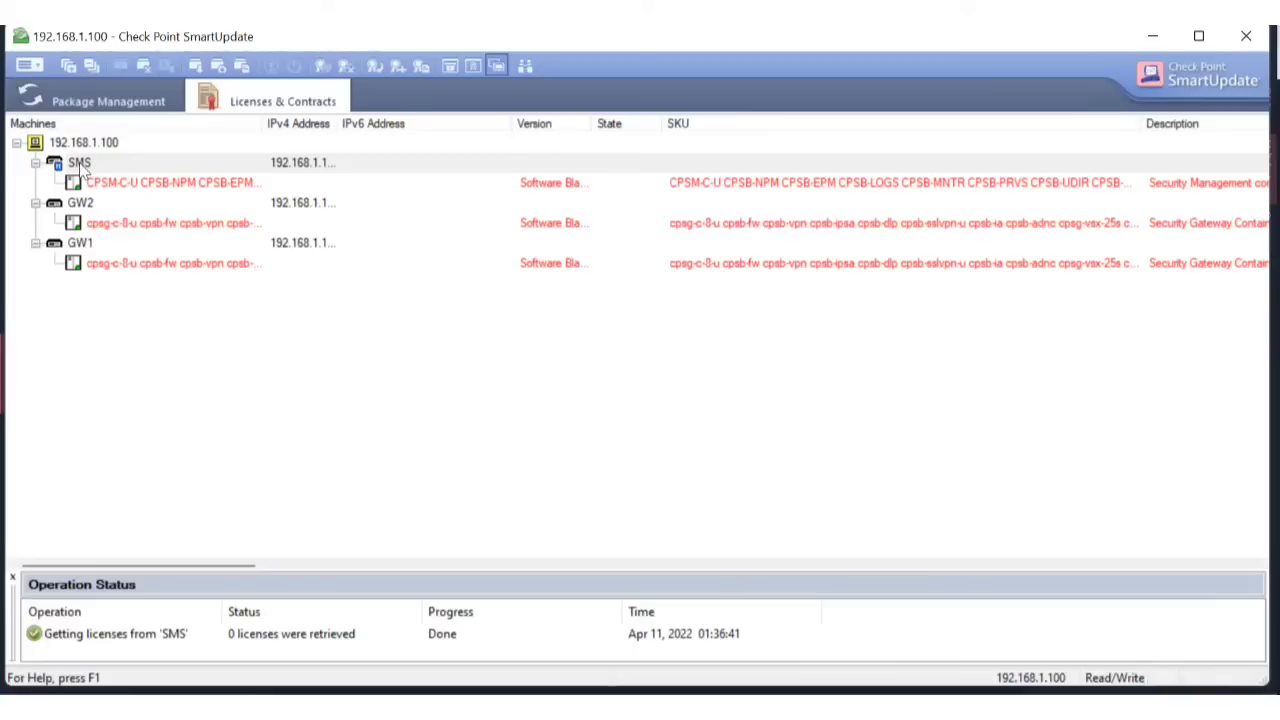
pyautogui.rightClick(80, 166)
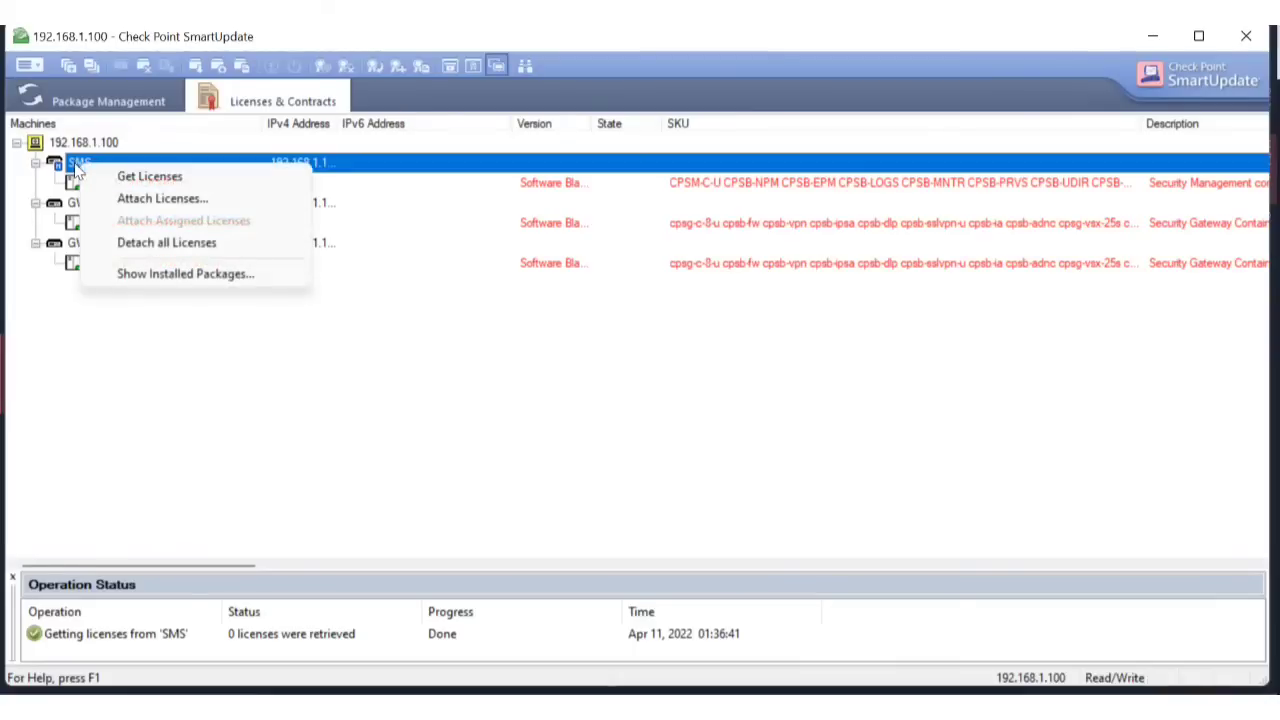
pyautogui.click(437, 429)
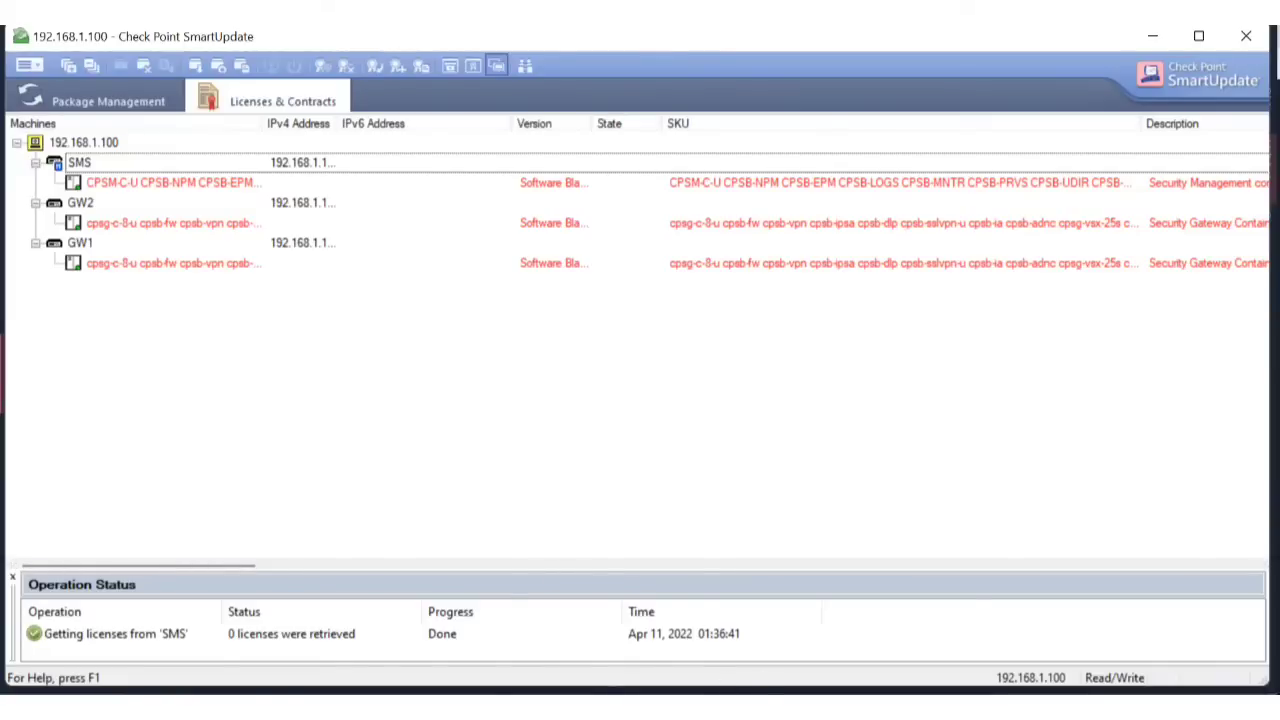
pyautogui.moveTo(486, 657)
pyautogui.click(640, 686)
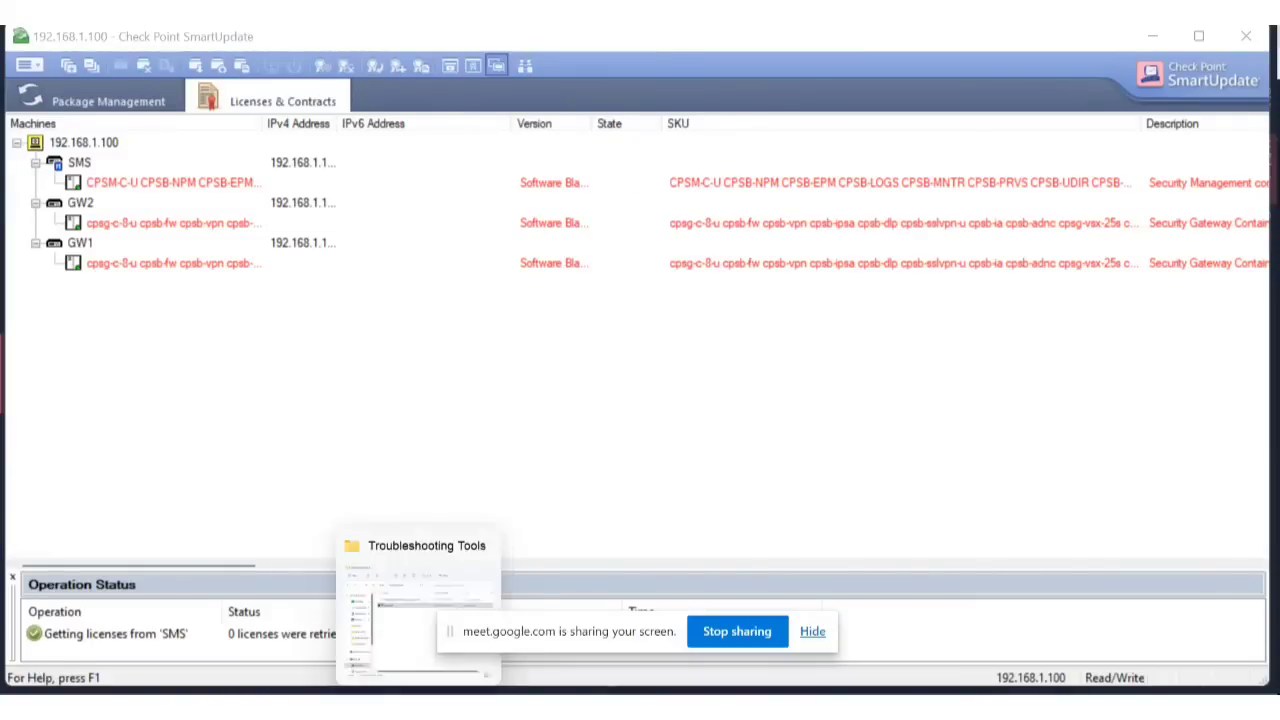
pyautogui.moveTo(330, 686)
pyautogui.click(175, 617)
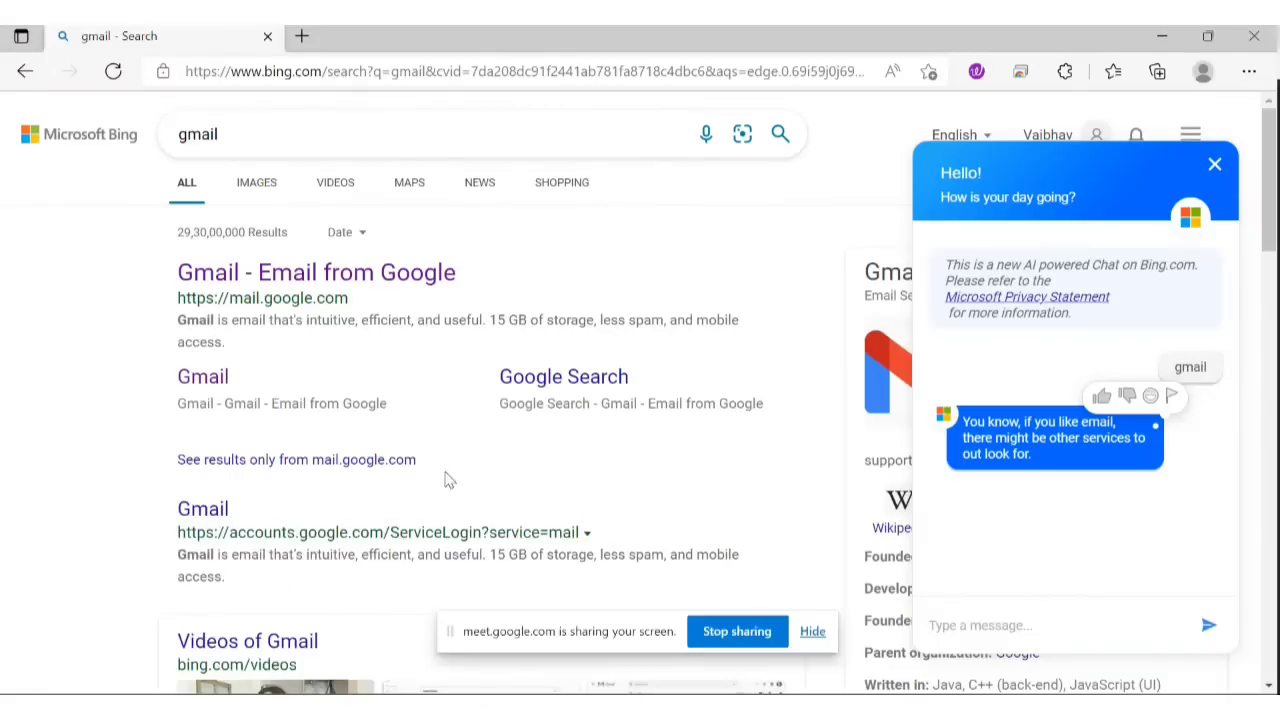
pyautogui.click(301, 36)
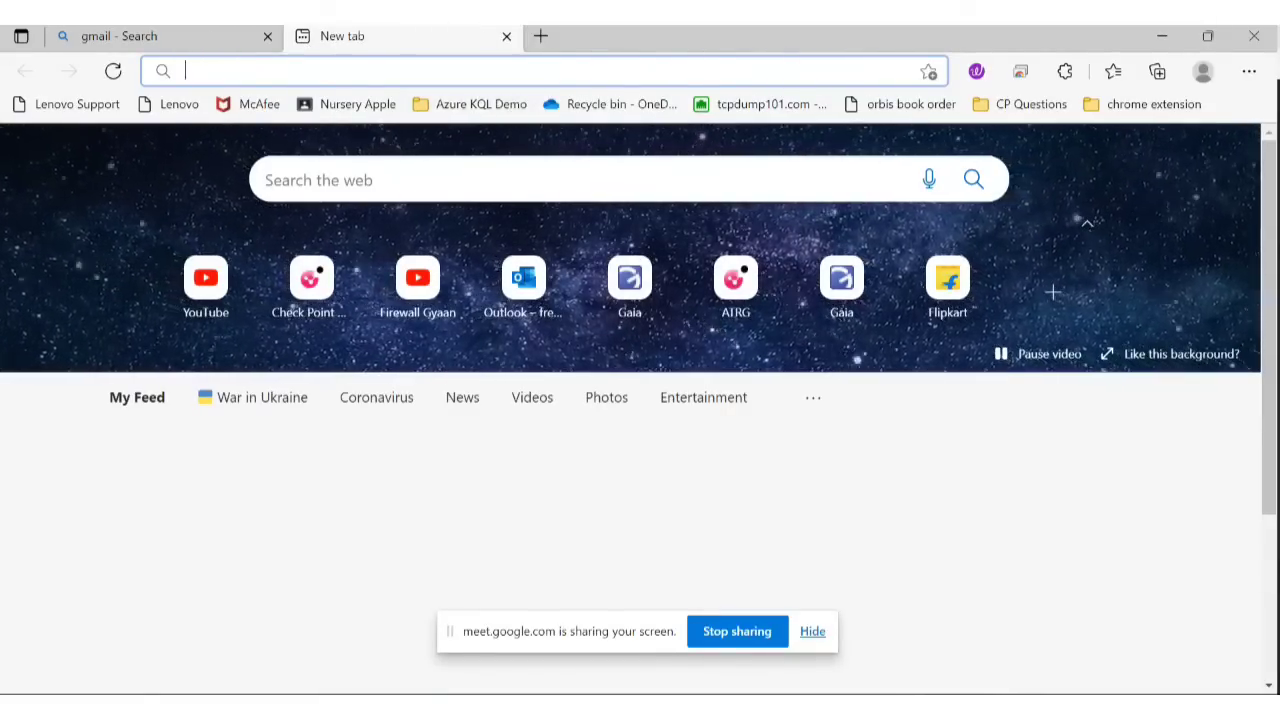
pyautogui.write('www.check')
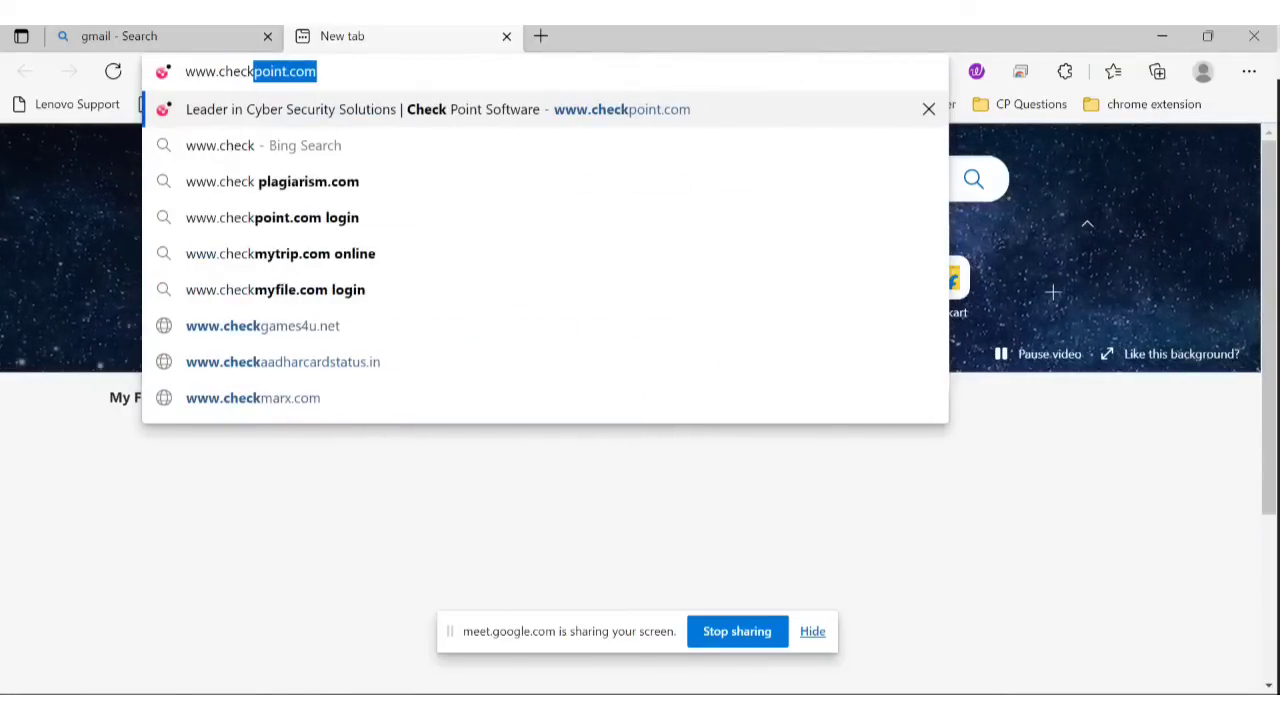
pyautogui.press('Return')
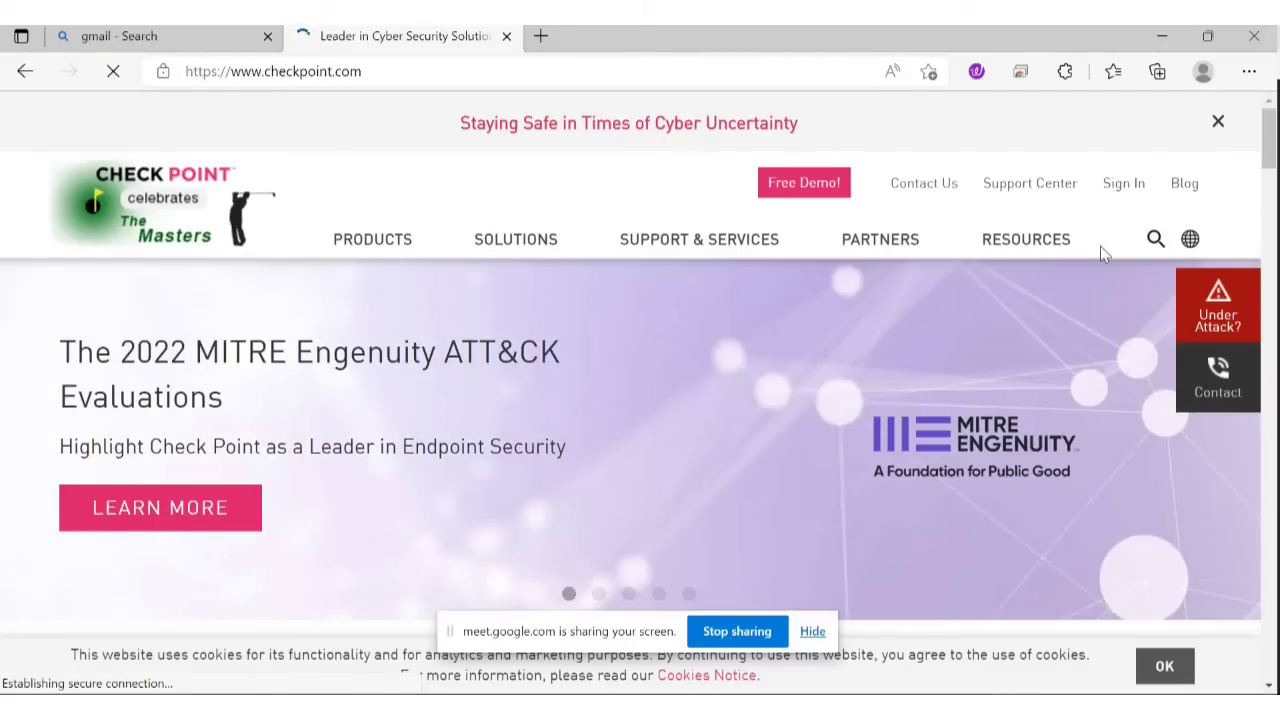
# Sign in to the User Center account and open Product Evaluation at step 1 of 2.
pyautogui.click(1135, 195)
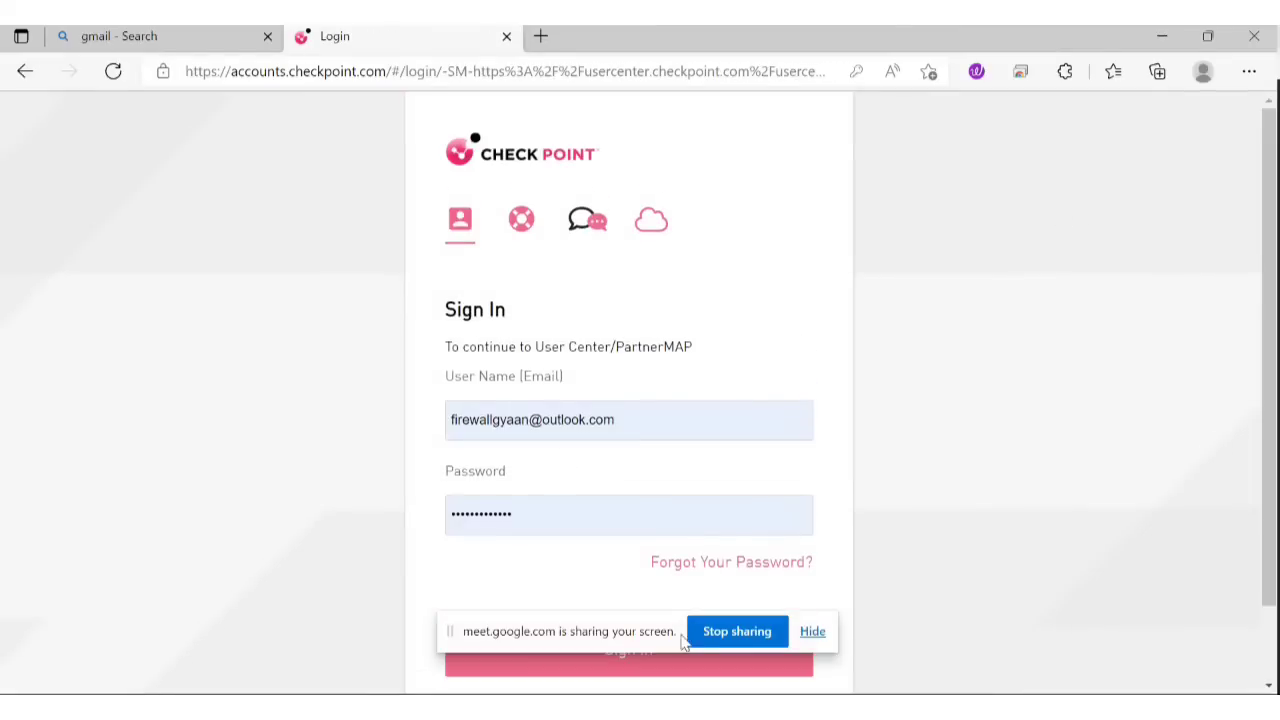
pyautogui.moveTo(632, 640); pyautogui.dragTo(175, 693)
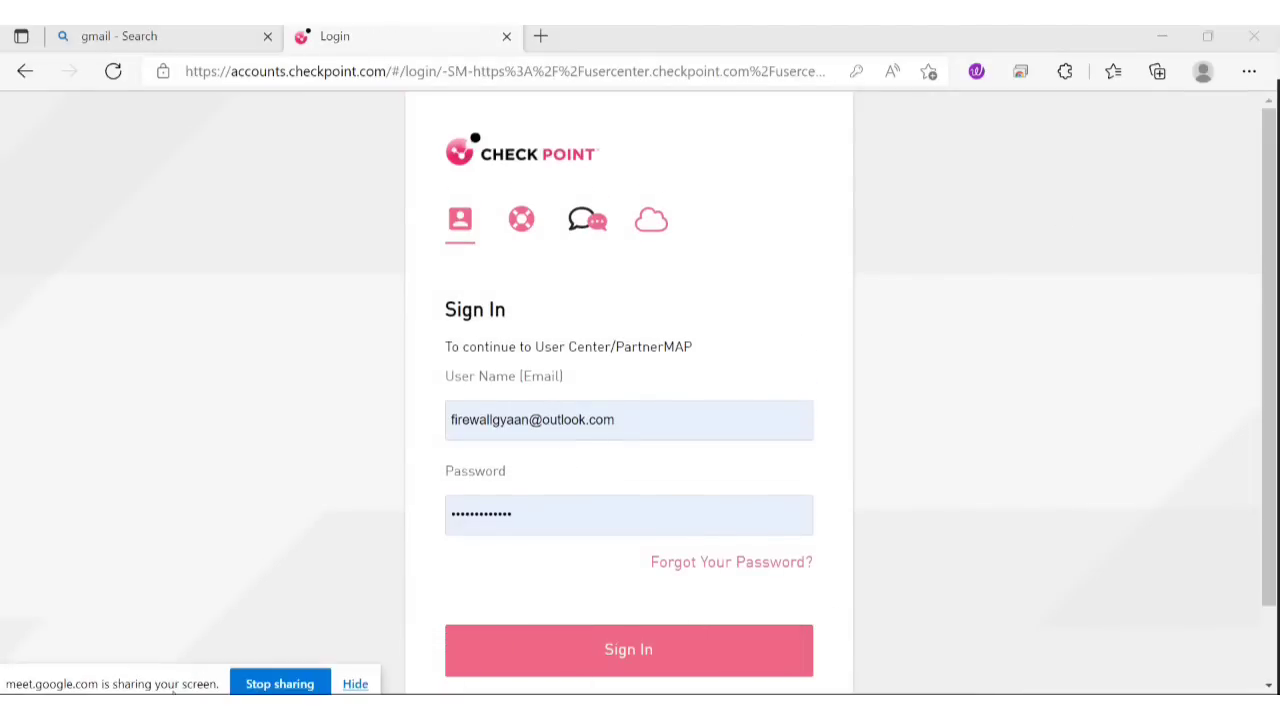
pyautogui.click(623, 667)
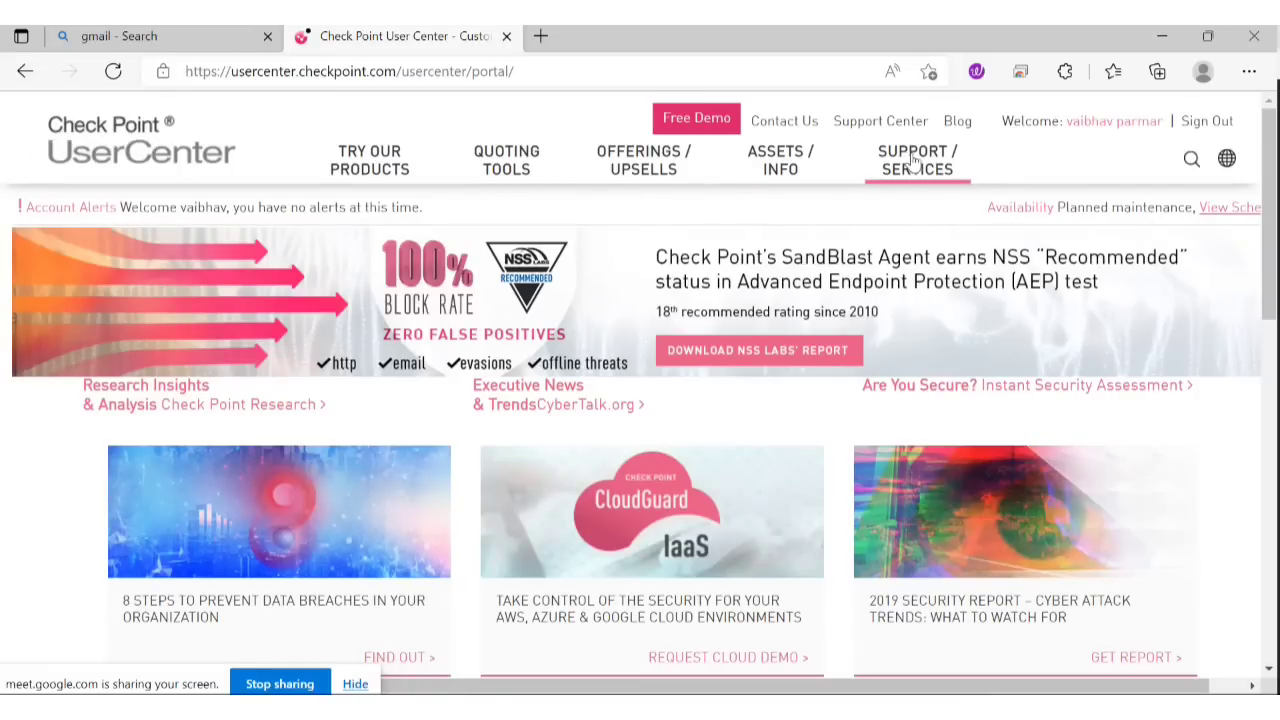
pyautogui.click(408, 188)
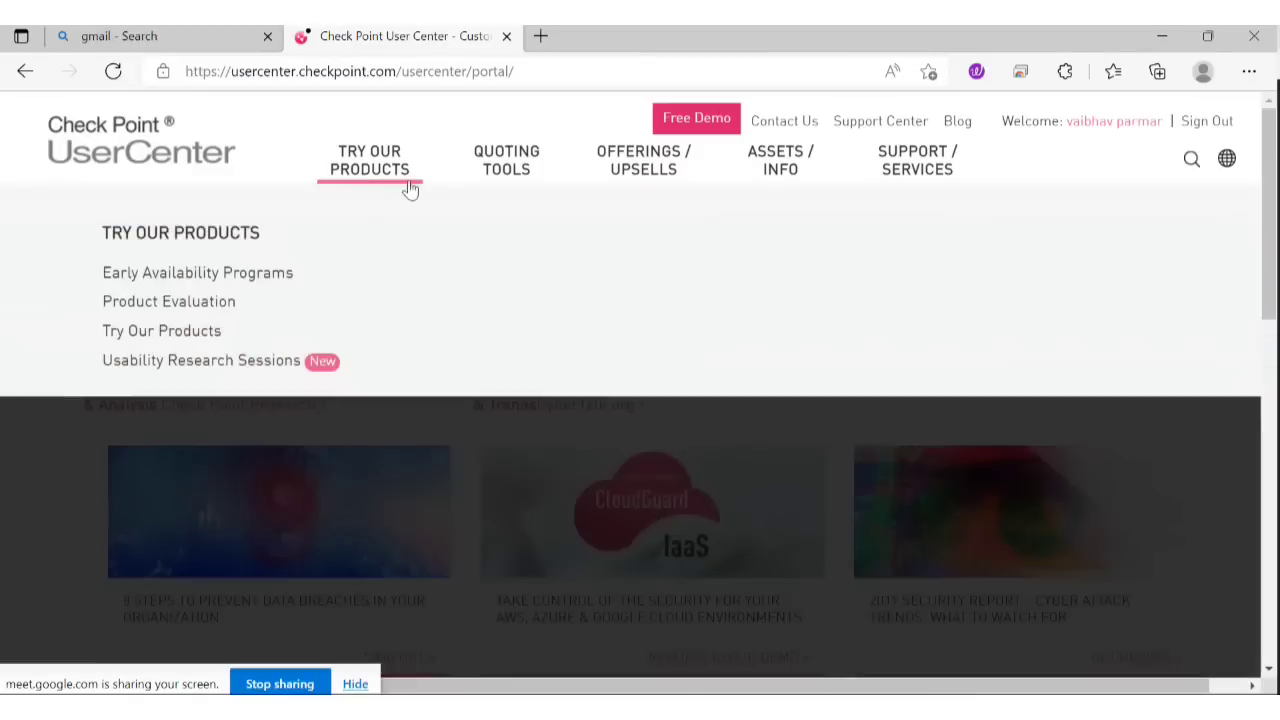
pyautogui.click(178, 304)
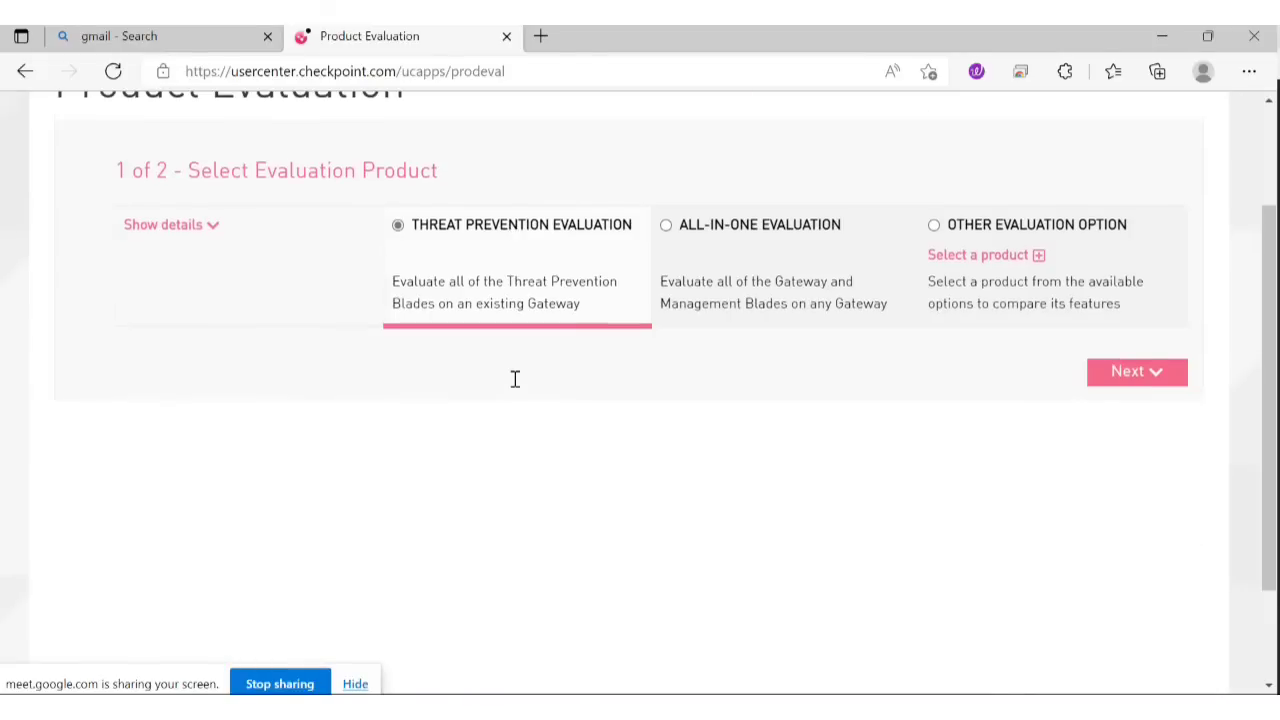
# Choose ALL-IN-ONE EVALUATION, pick the User Center account and enter management IP 192.168.1.100.
pyautogui.click(726, 214)
pyautogui.click(1098, 336)
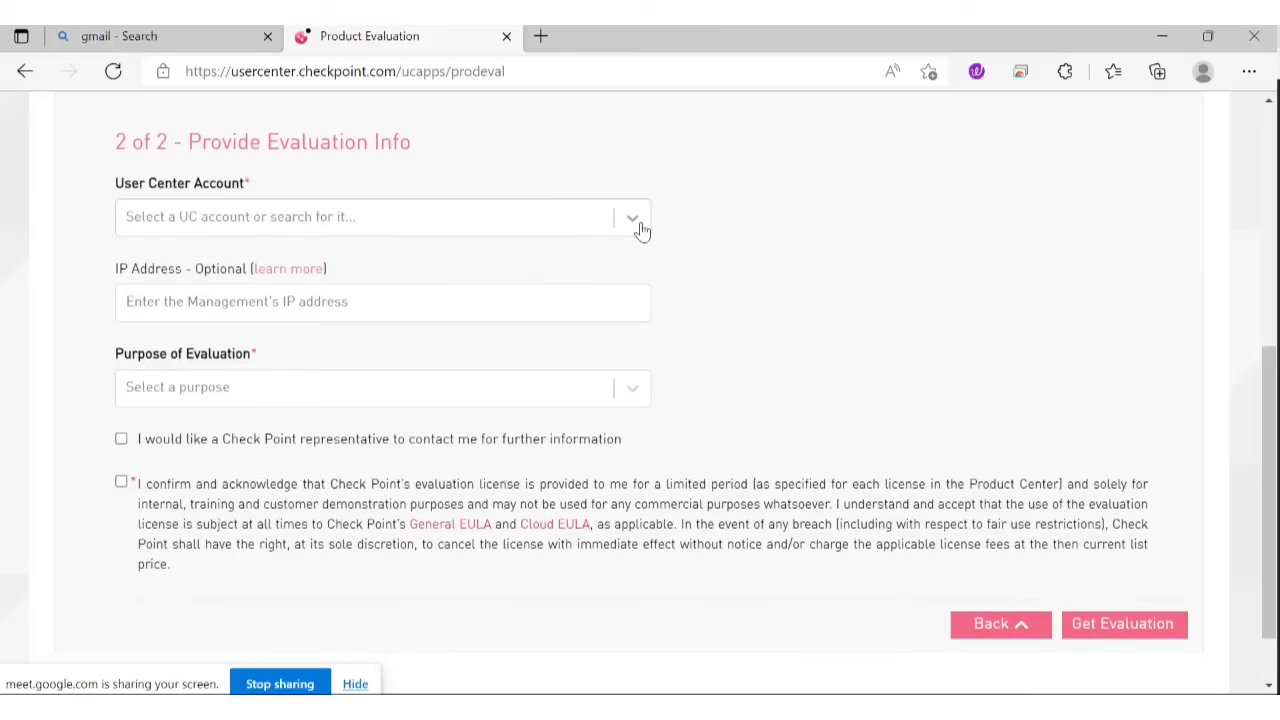
pyautogui.click(636, 222)
pyautogui.click(425, 260)
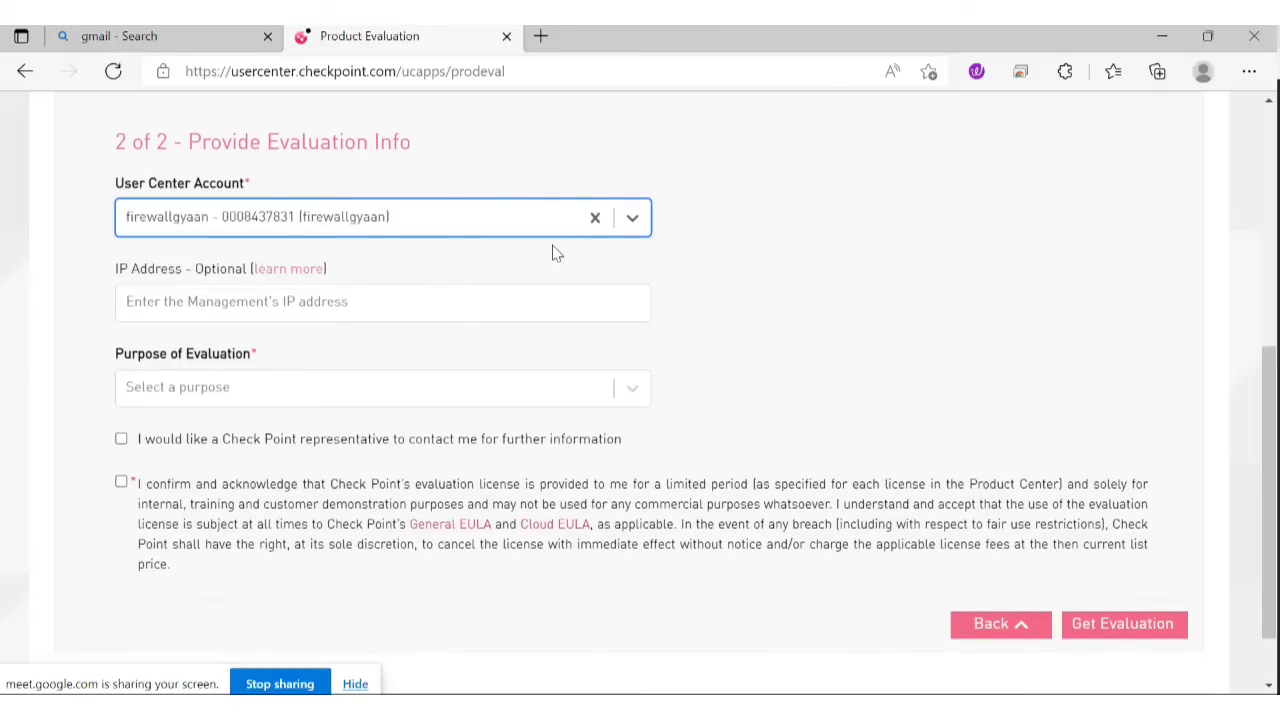
pyautogui.click(258, 300)
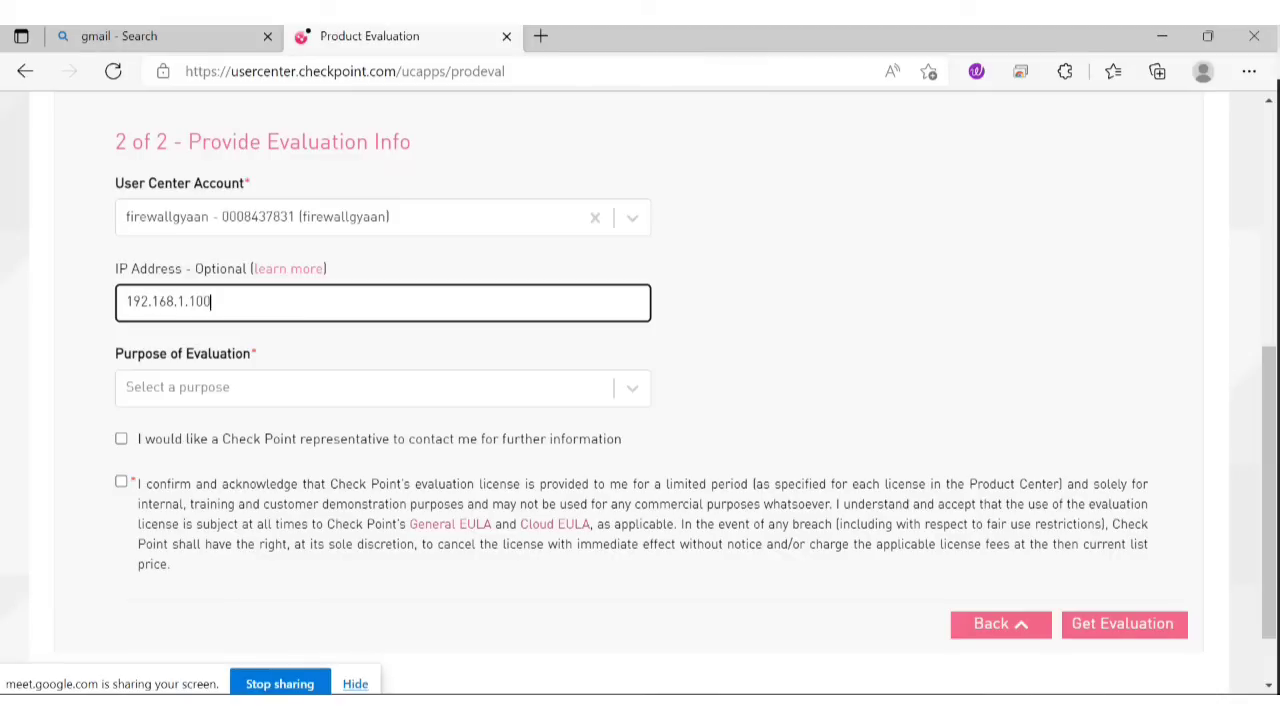
# Set the purpose to evaluating a software blade, tick contact and terms boxes, and submit.
pyautogui.click(623, 389)
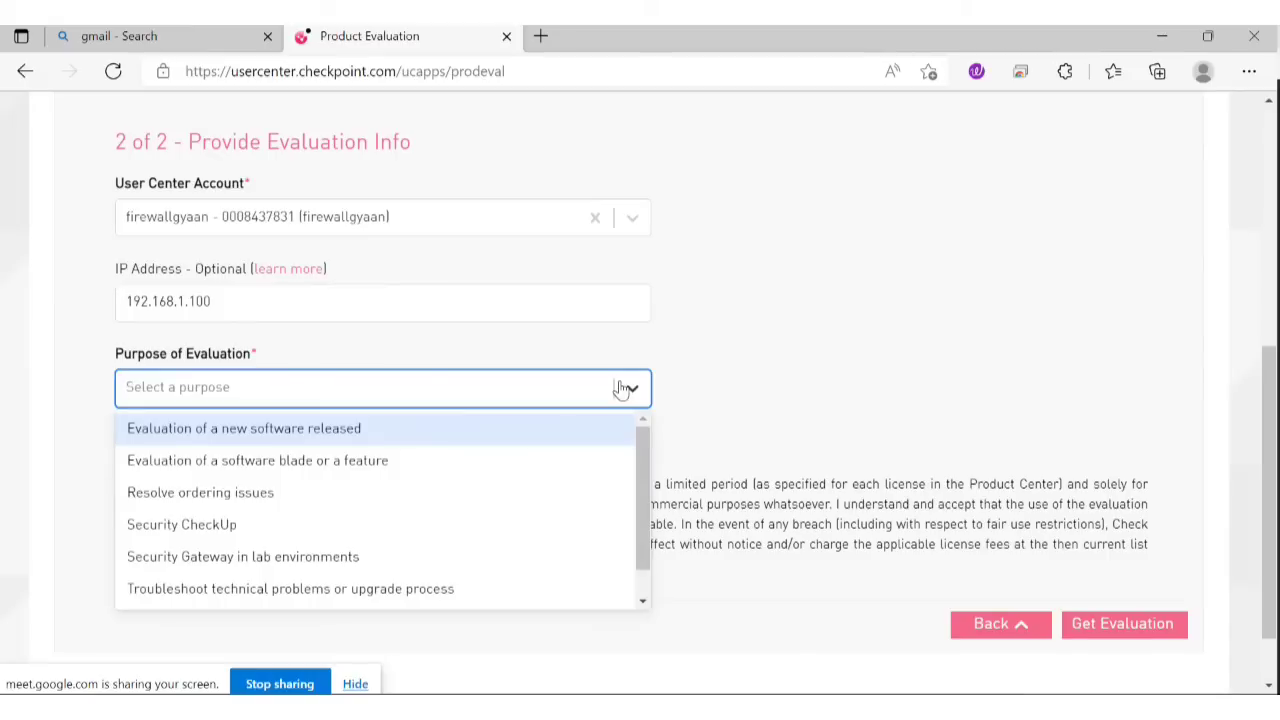
pyautogui.click(277, 470)
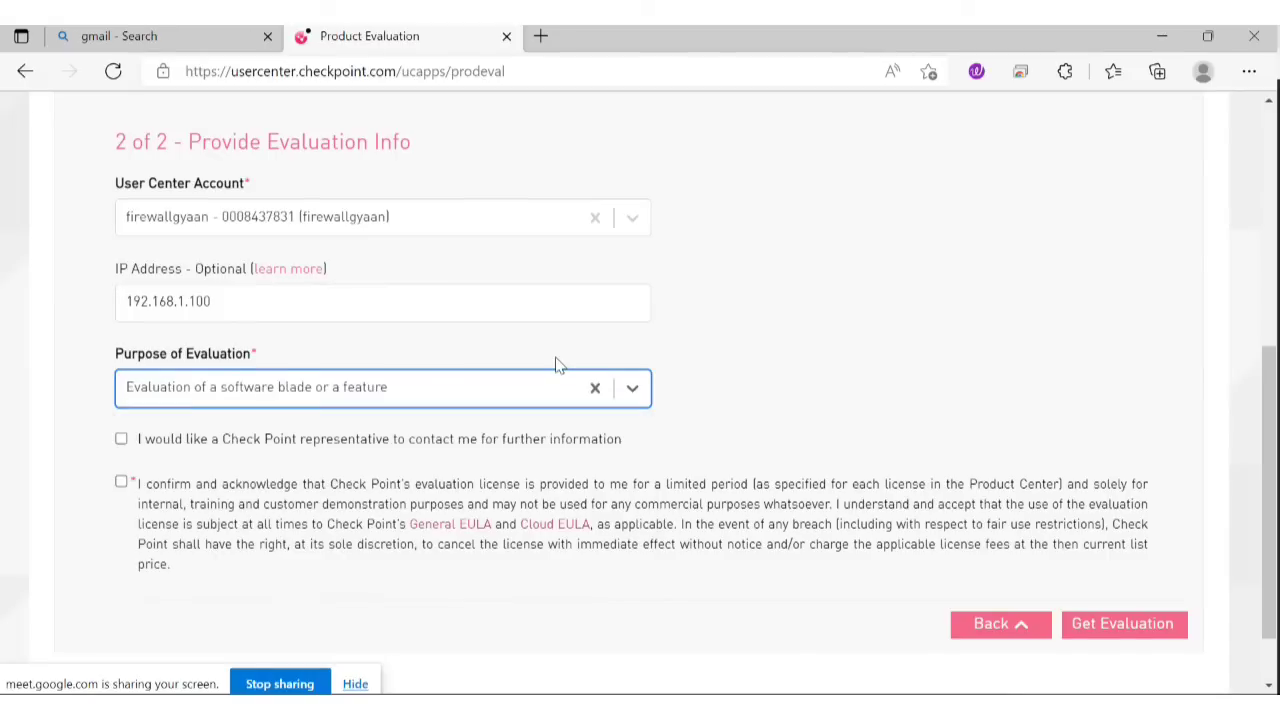
pyautogui.click(146, 446)
pyautogui.click(124, 482)
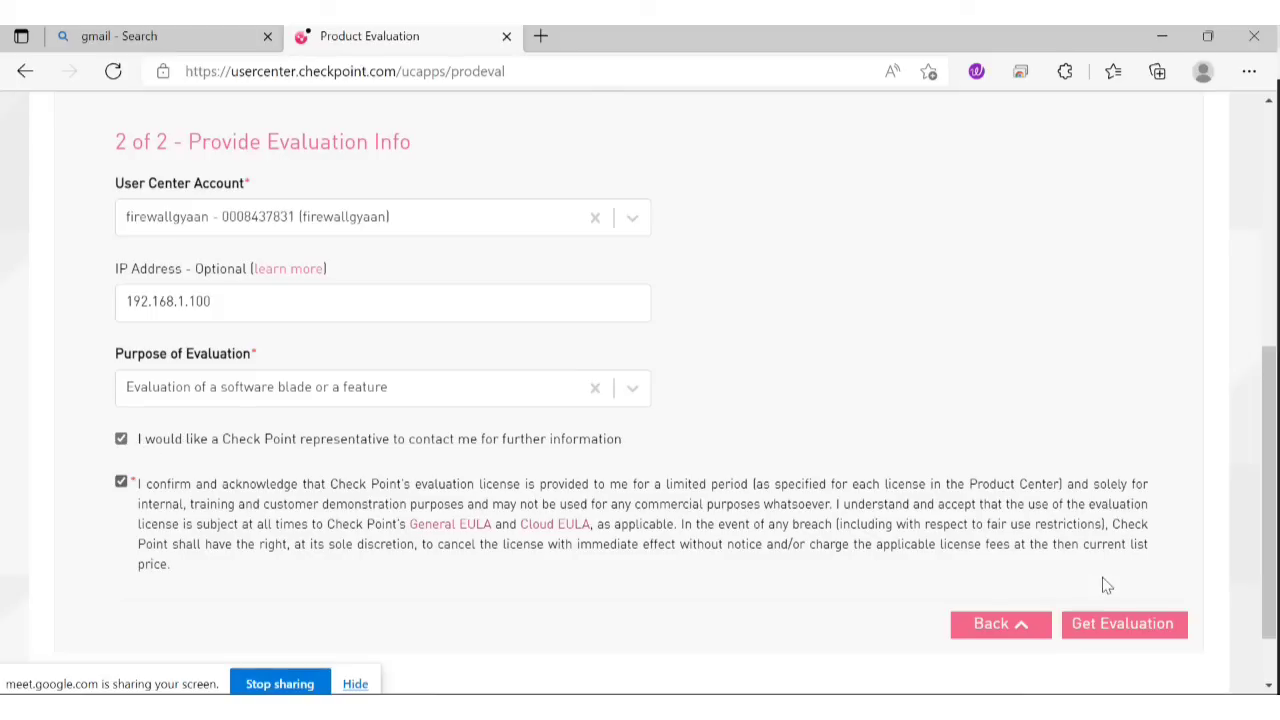
pyautogui.click(1130, 630)
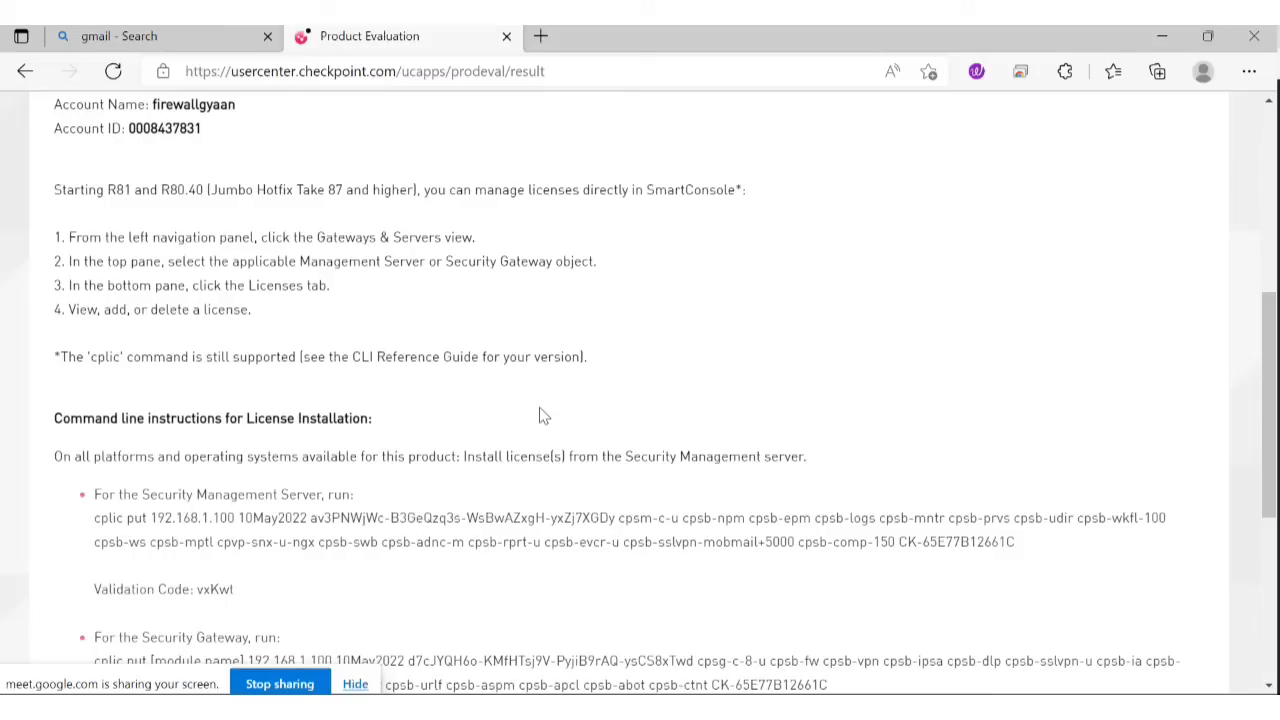
# Scroll to the bottom of the evaluation result and follow the 'click here' link to Product Center.
pyautogui.scroll(5, 754, 406)
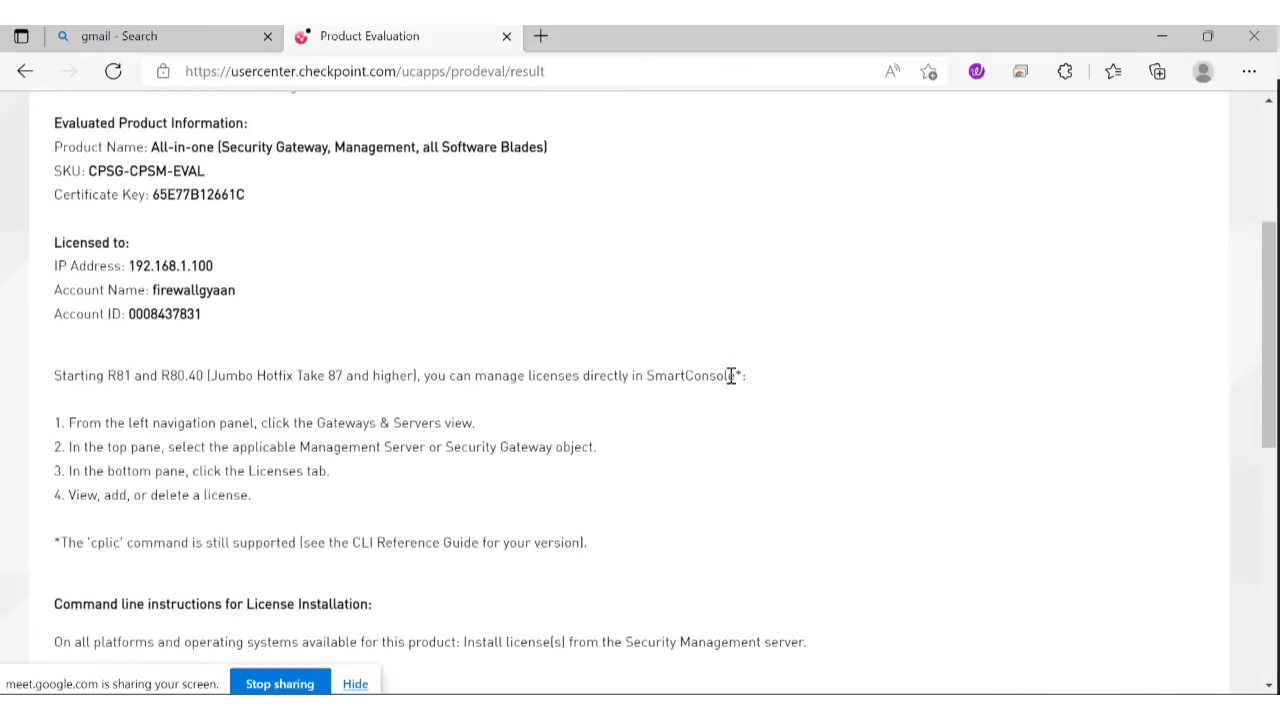
pyautogui.scroll(-3, 731, 376)
pyautogui.scroll(-10, 735, 379)
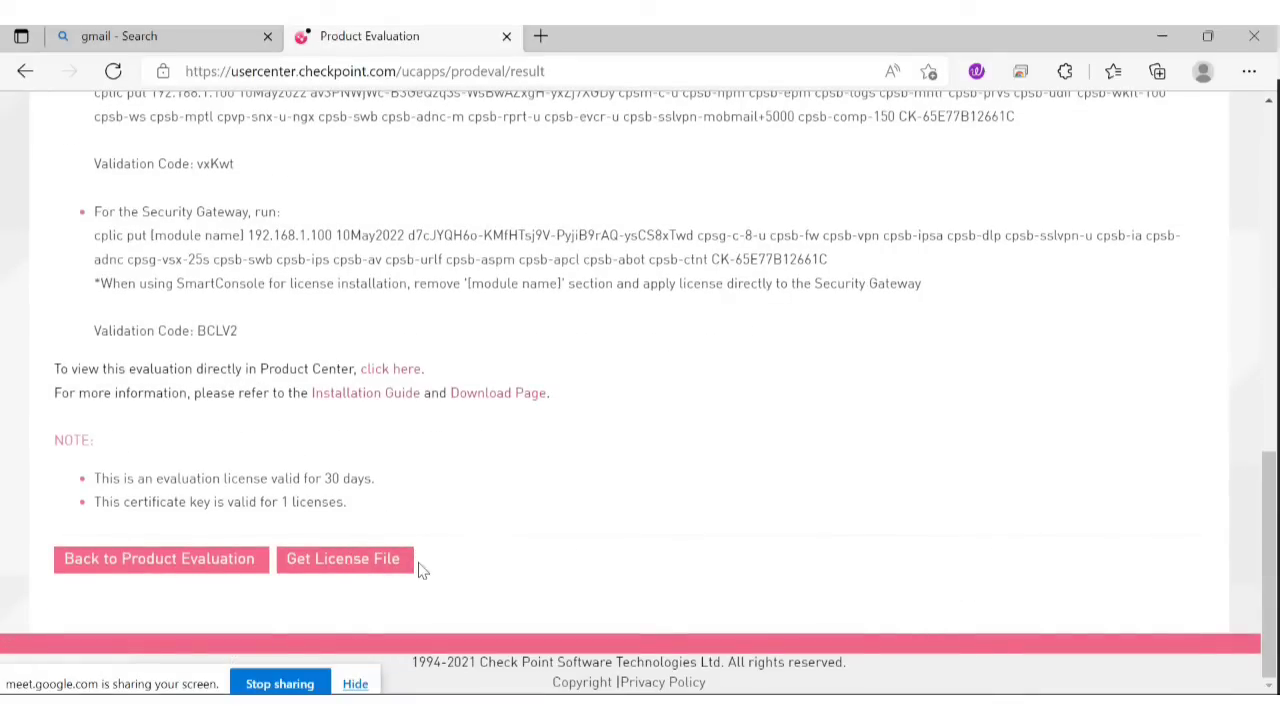
pyautogui.click(388, 372)
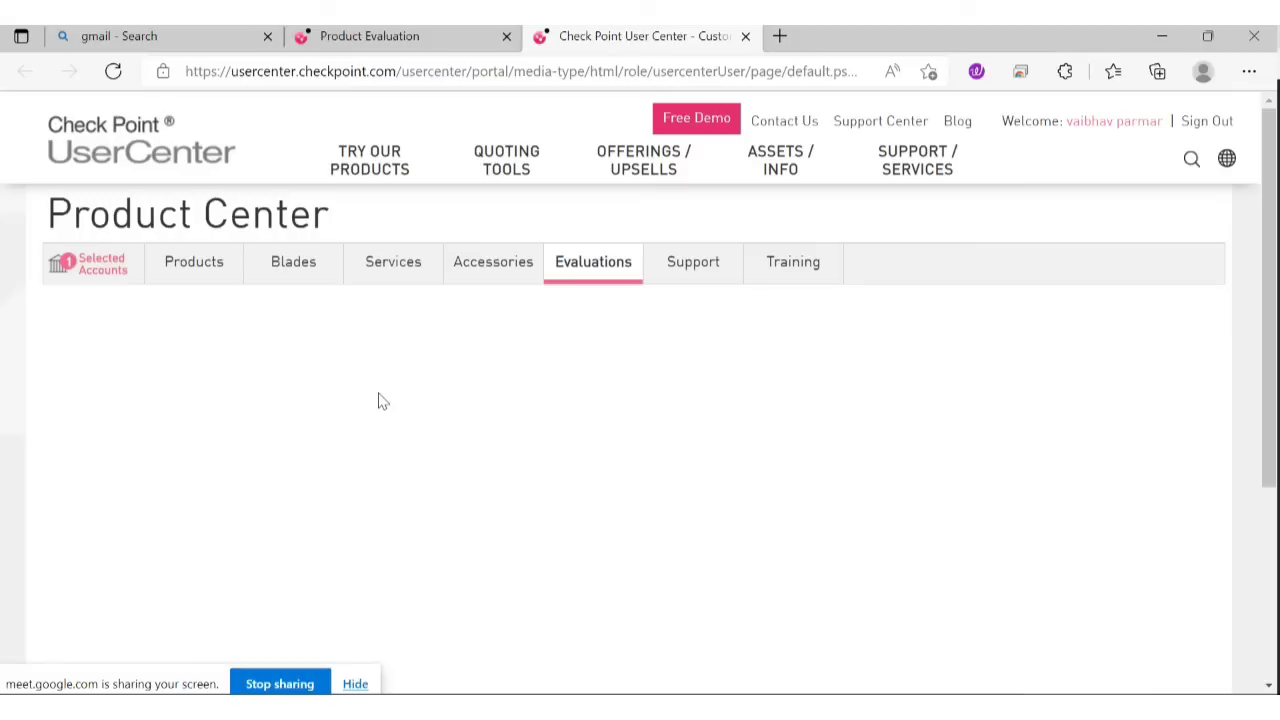
# Open the account's product list and scroll through the CPSG-CPSM-EVAL product's blades.
pyautogui.click(205, 276)
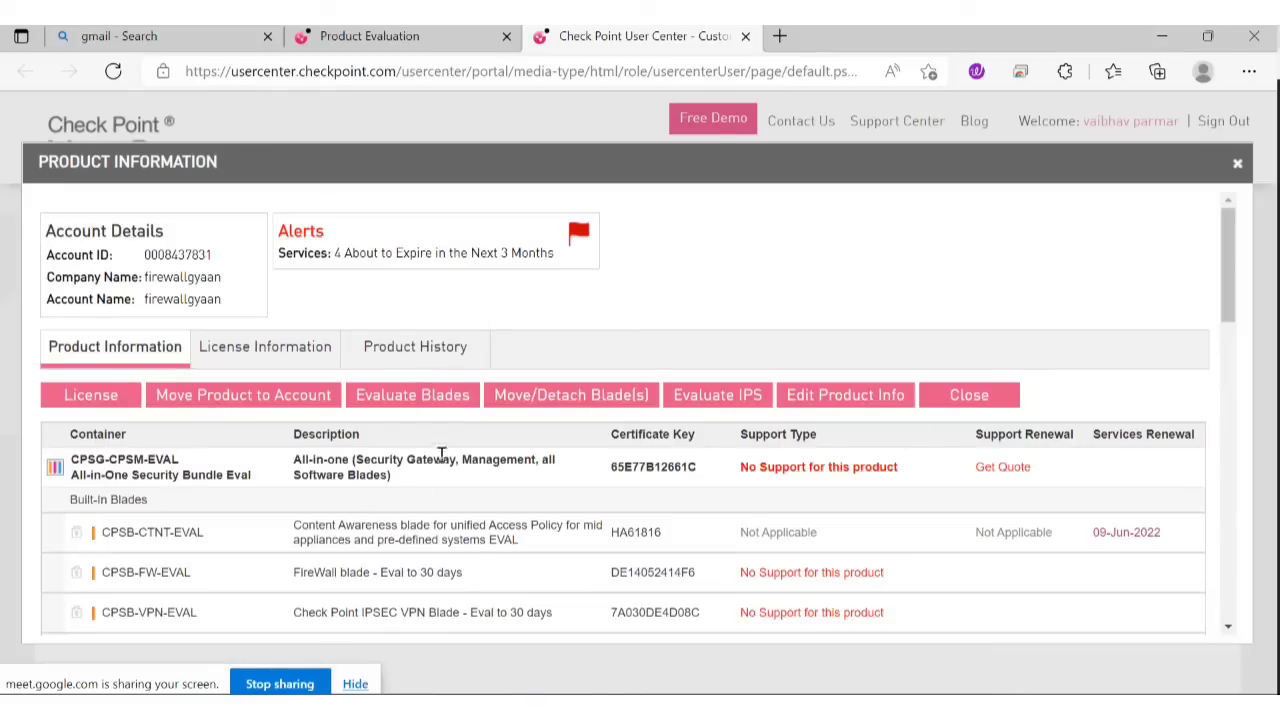
pyautogui.scroll(-5, 441, 455)
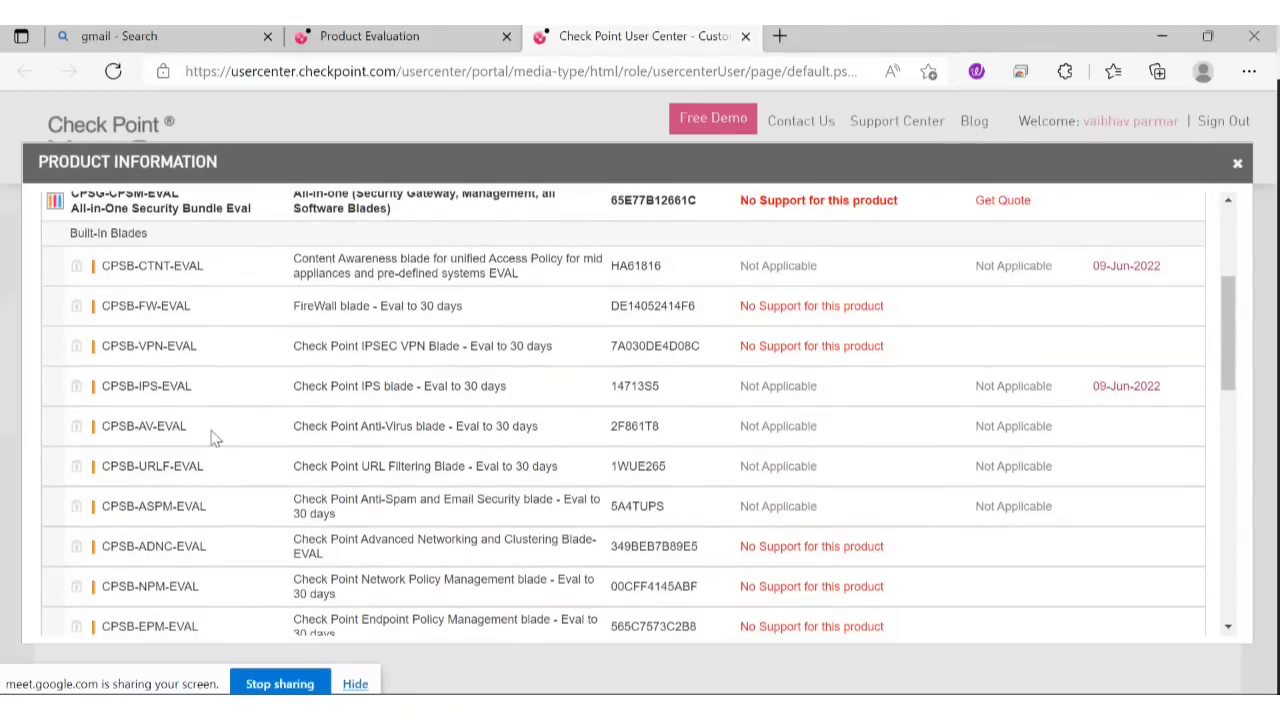
pyautogui.scroll(3, 213, 437)
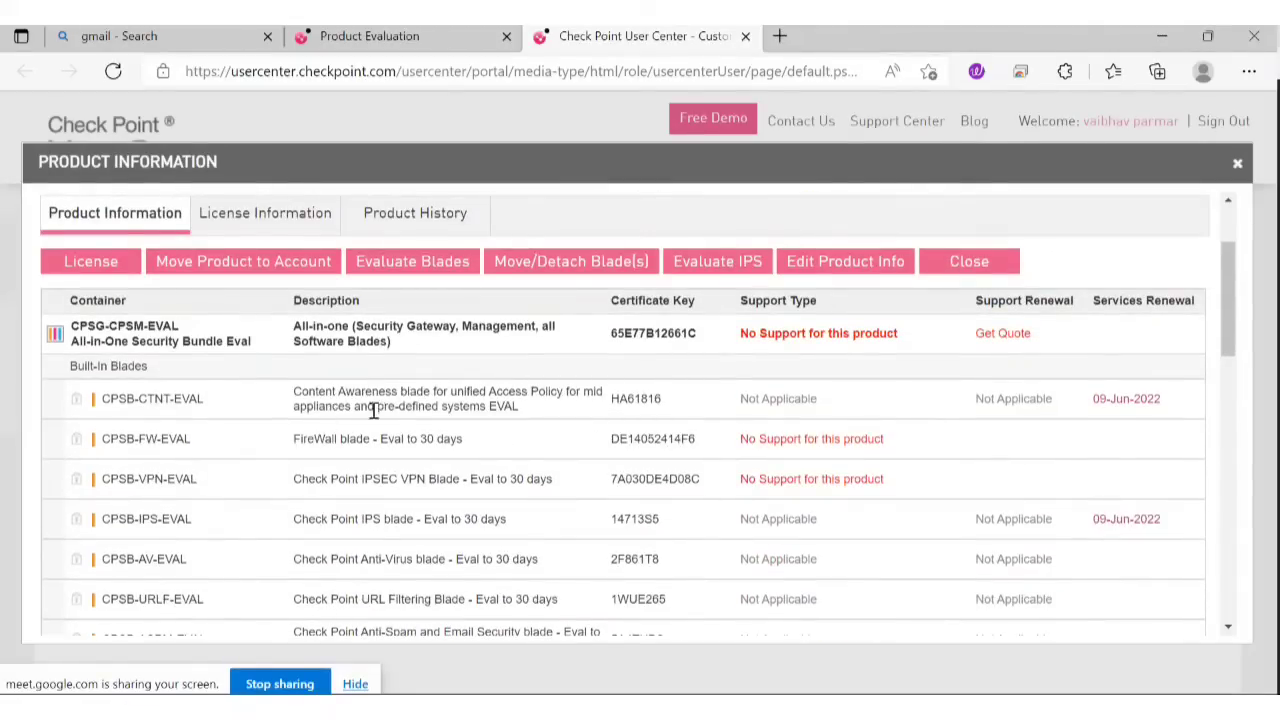
pyautogui.scroll(-2, 414, 409)
pyautogui.scroll(1, 412, 408)
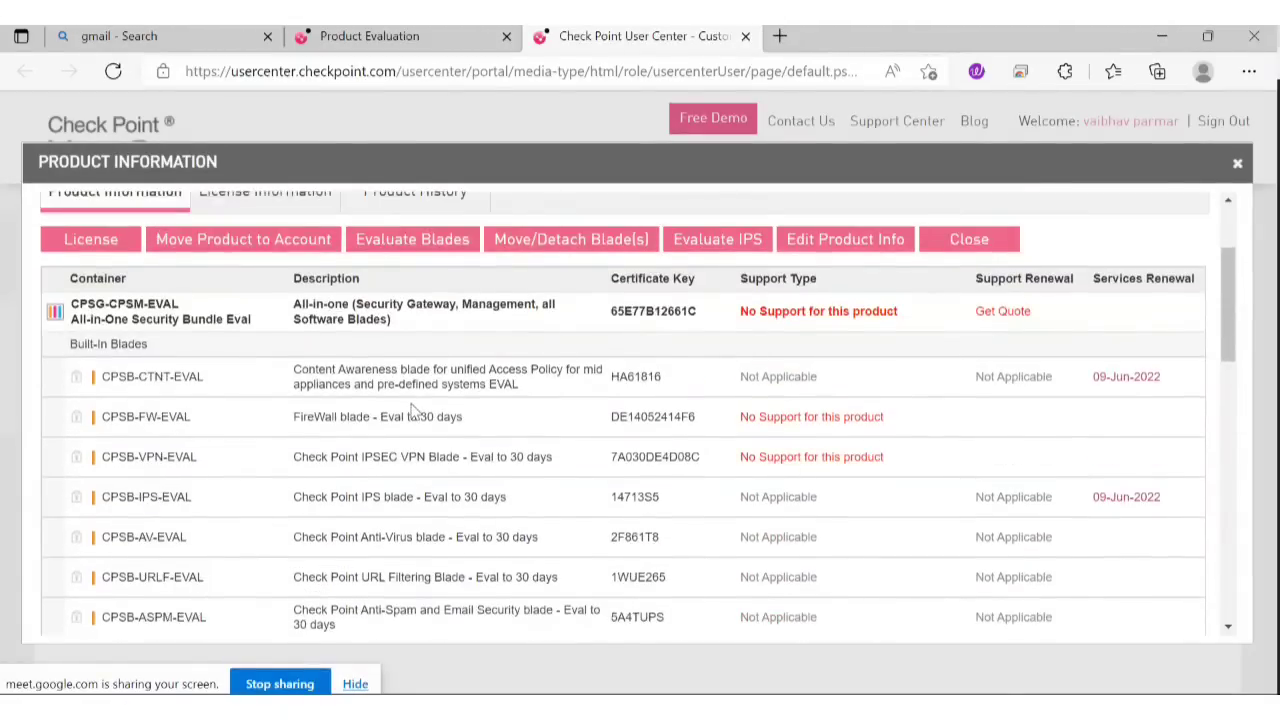
pyautogui.scroll(3, 412, 408)
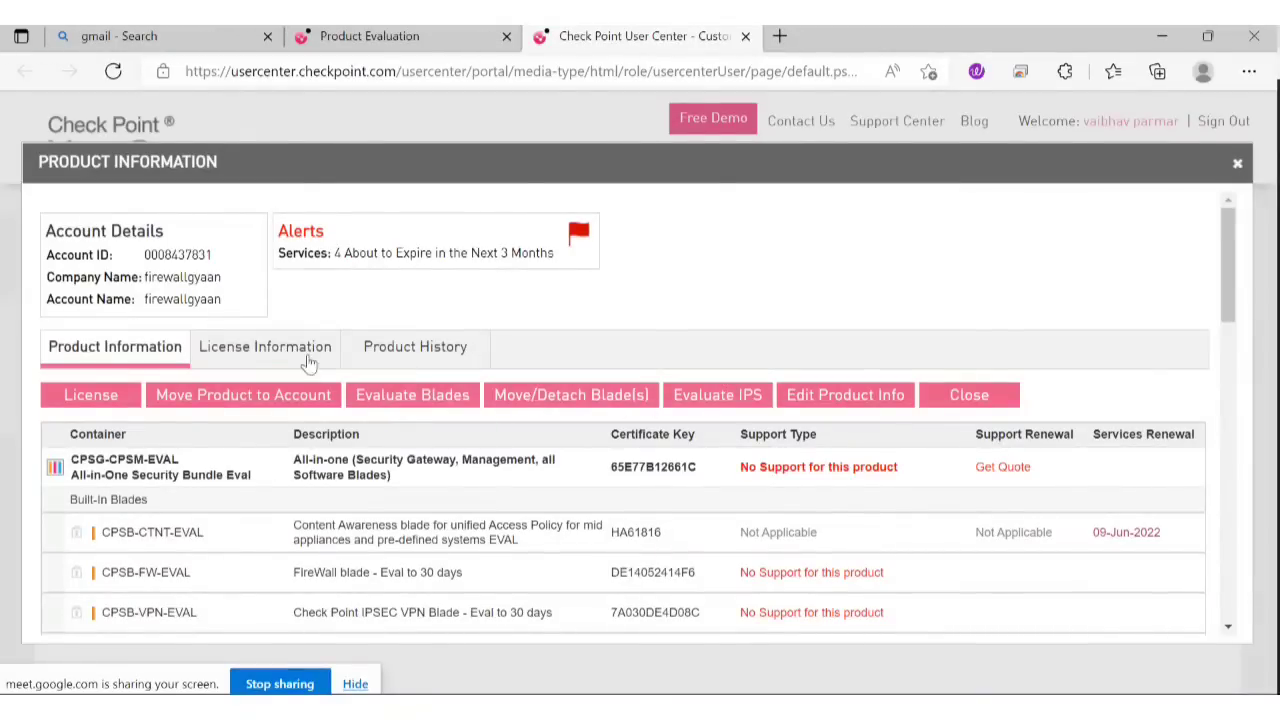
# Review the License Information and Product History tabs, then start licensing CPSG-CPSM-EVAL.
pyautogui.click(271, 358)
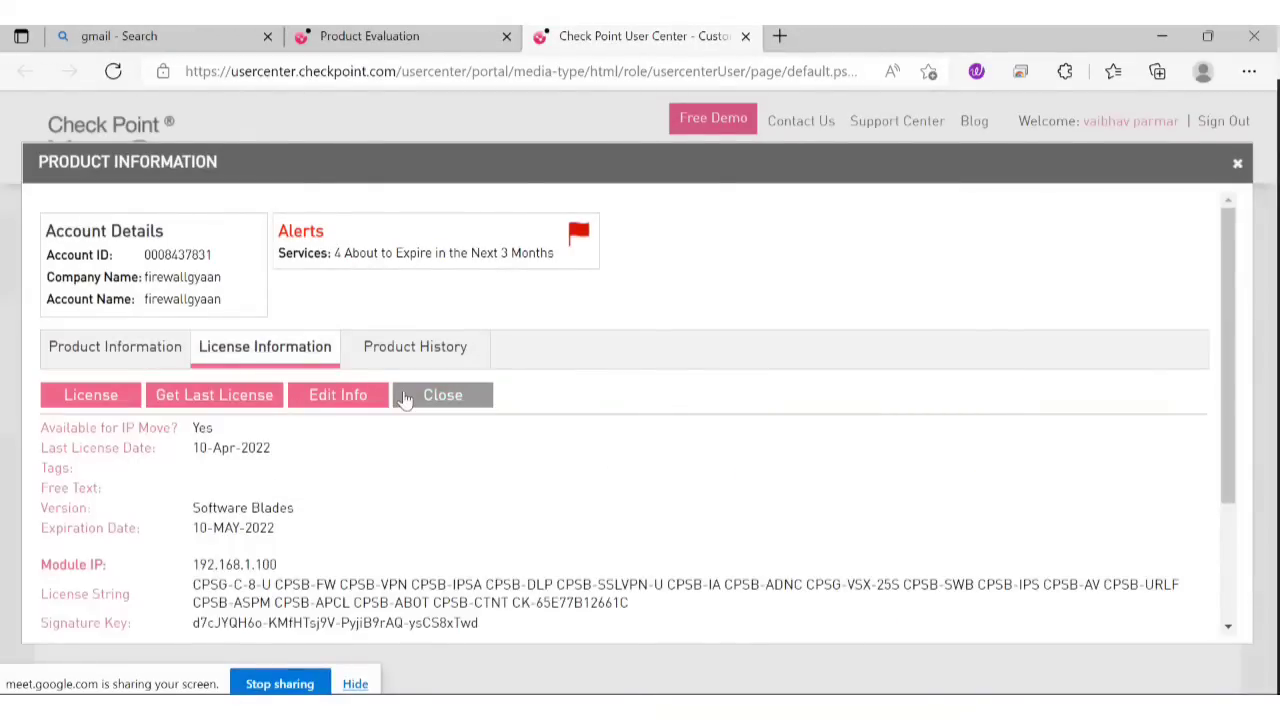
pyautogui.click(400, 358)
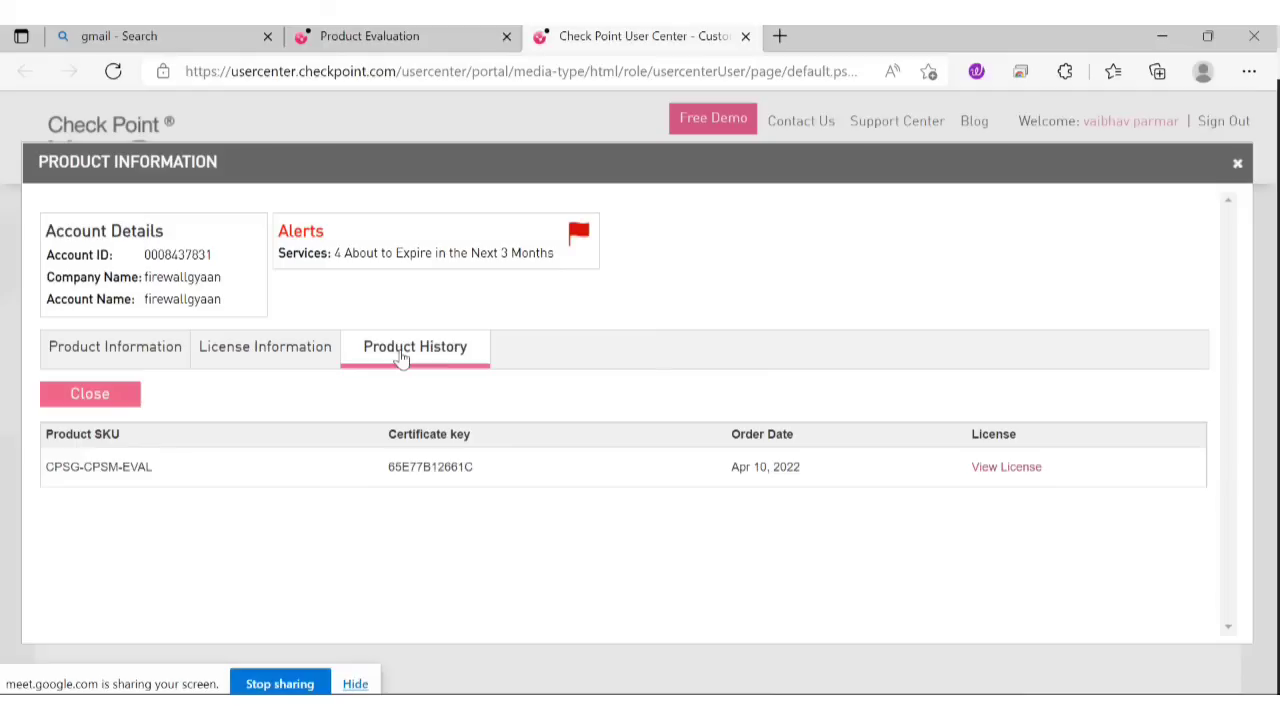
pyautogui.click(131, 360)
pyautogui.scroll(-1, 649, 380)
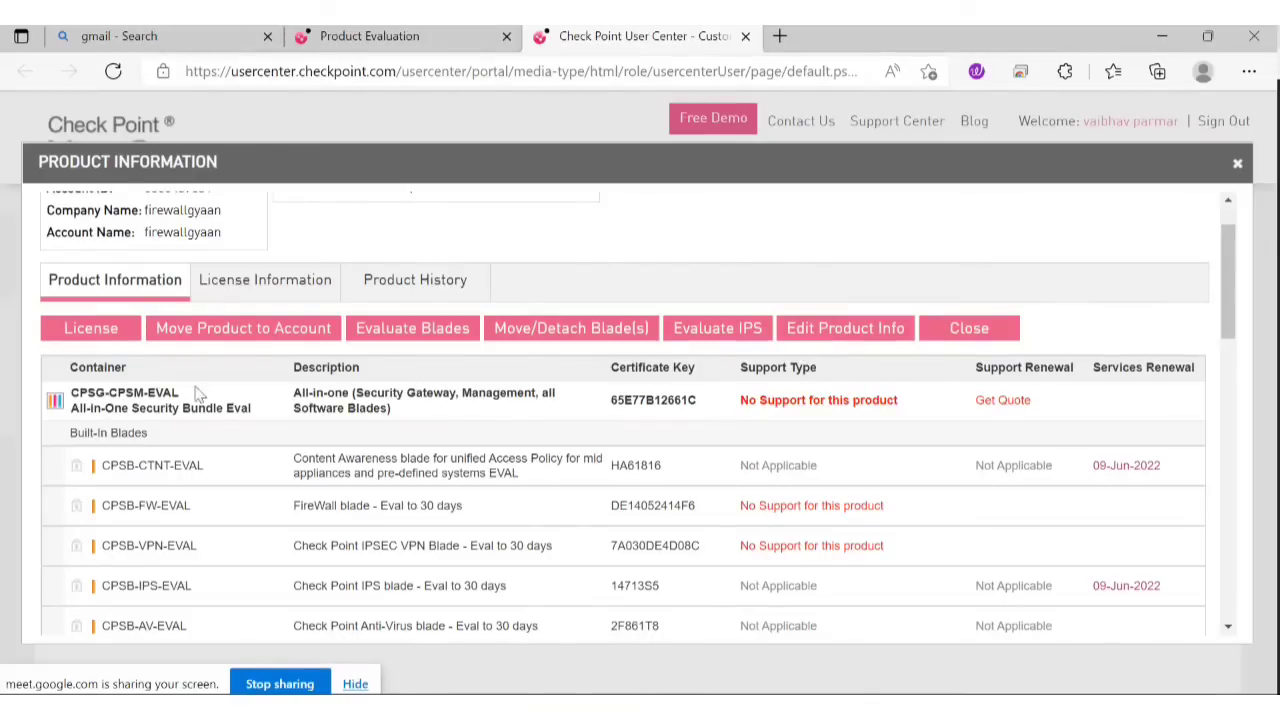
pyautogui.click(90, 334)
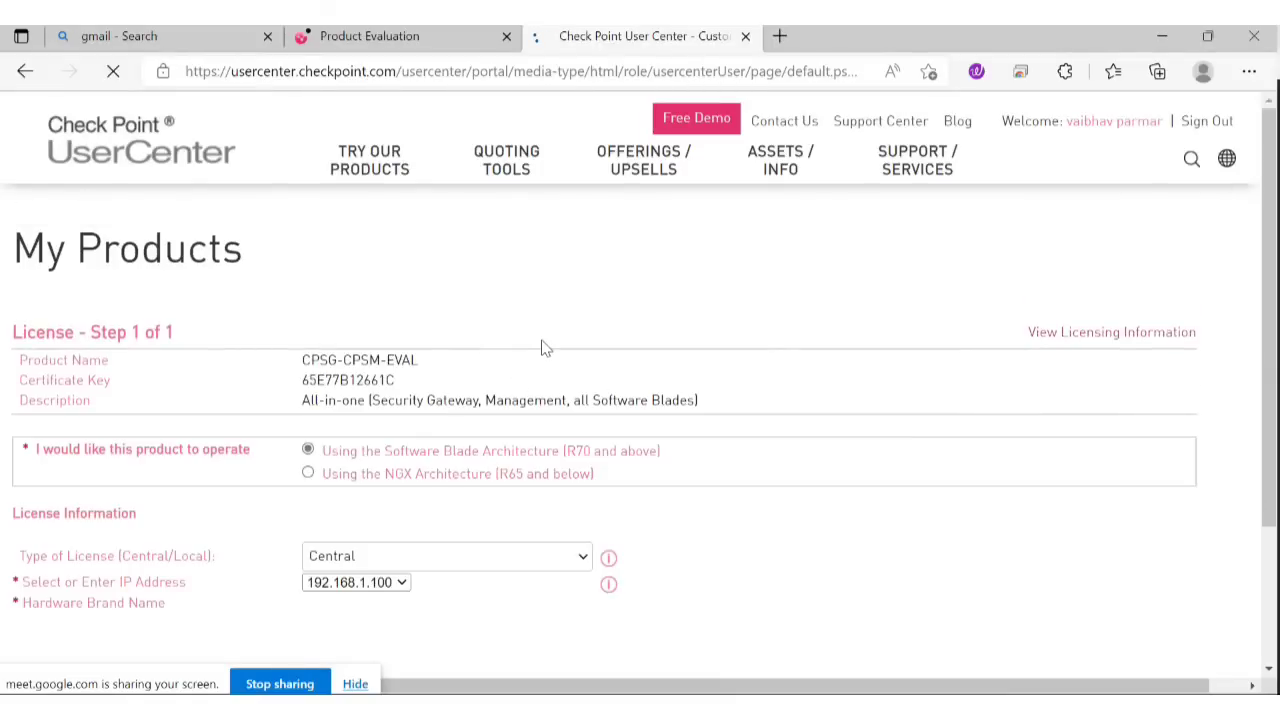
# Set the licence type to Local in the User Center form.
pyautogui.scroll(-1, 563, 349)
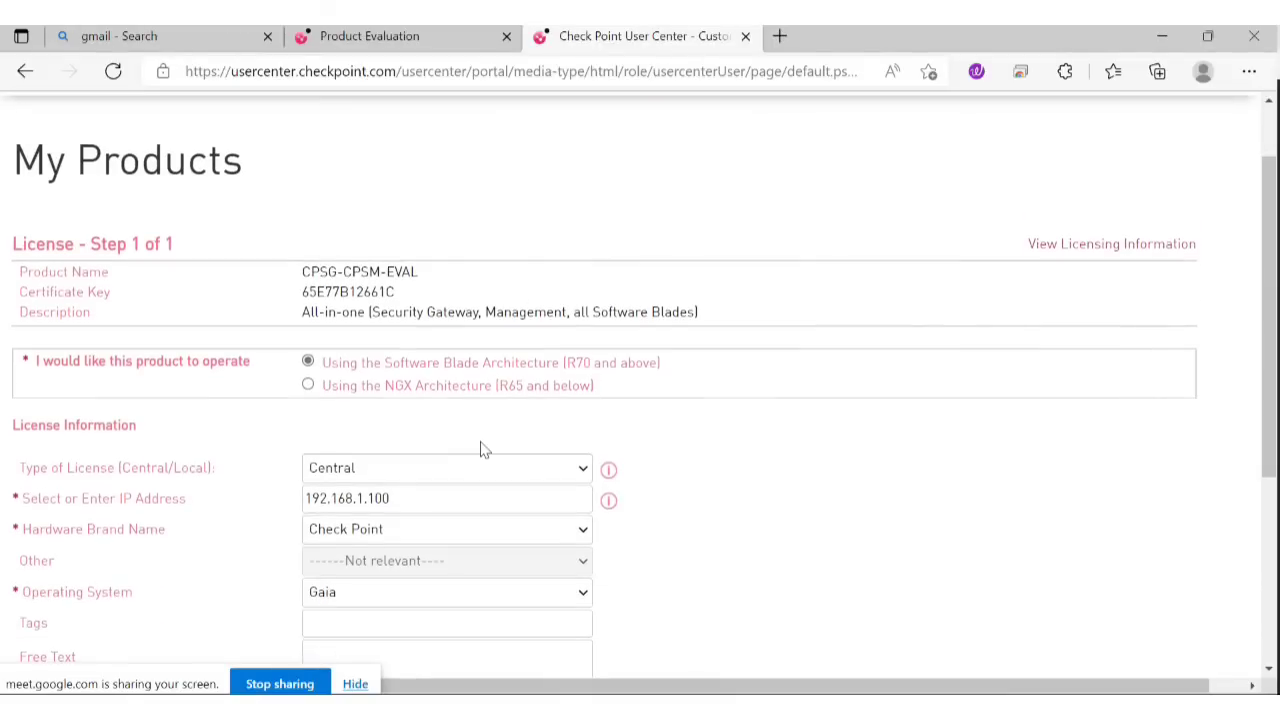
pyautogui.scroll(-1, 480, 449)
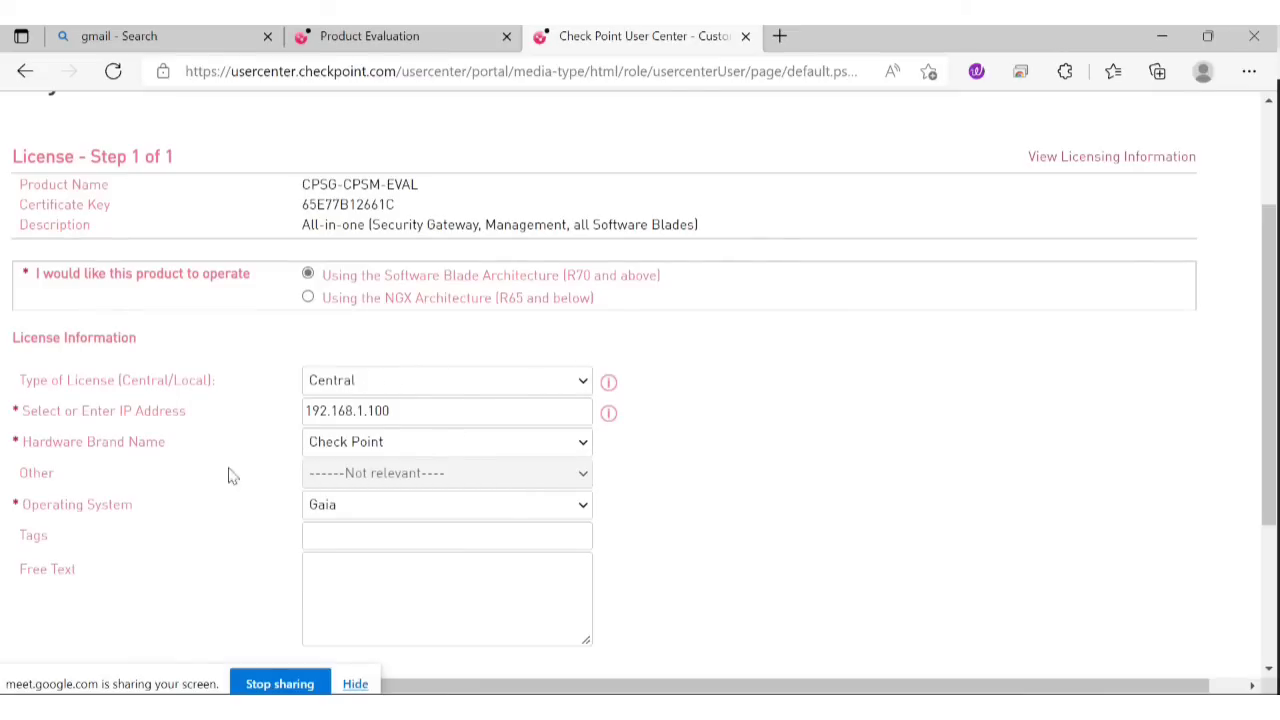
pyautogui.click(584, 382)
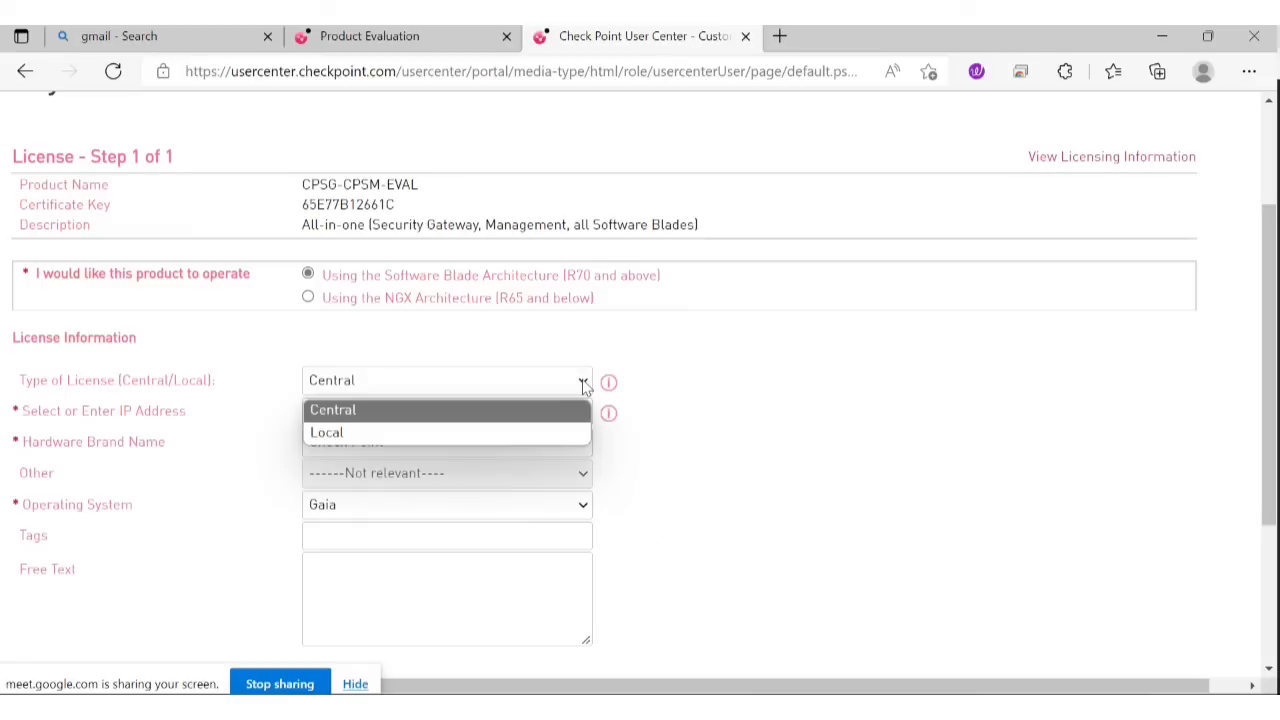
pyautogui.click(366, 432)
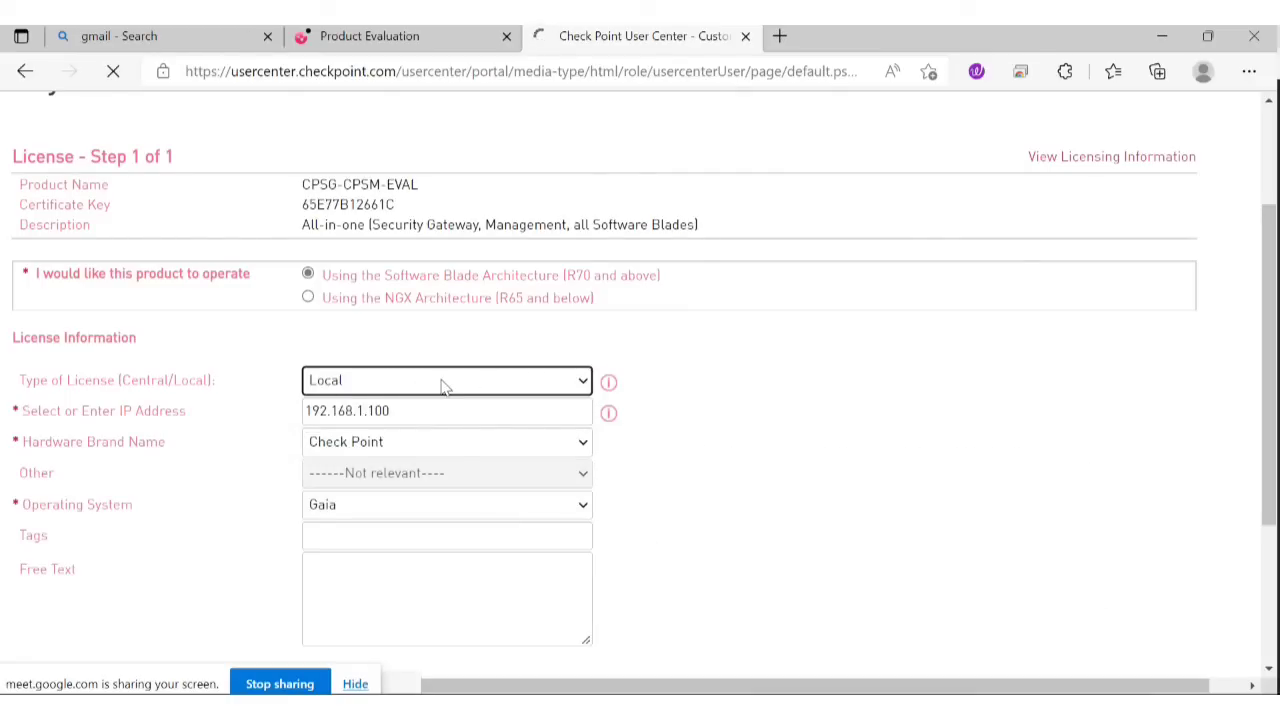
# Correct the gateway IP address to 192.168.1.101.
pyautogui.scroll(-1, 443, 386)
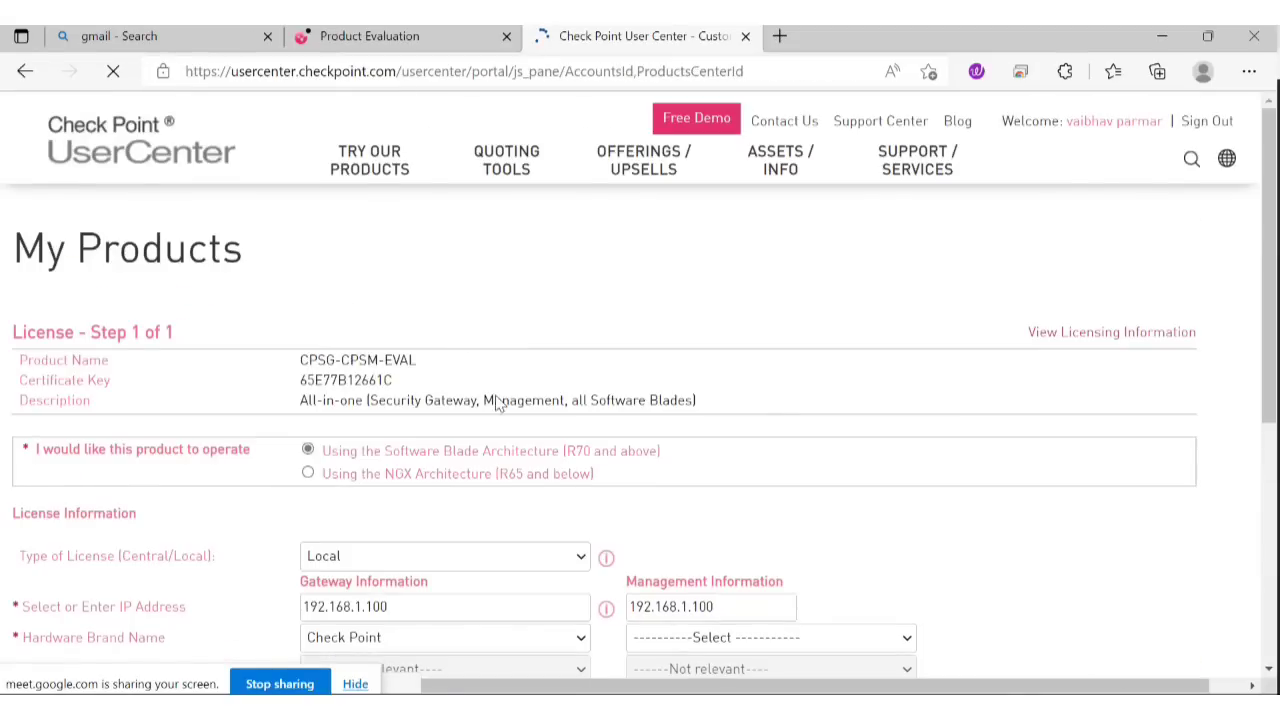
pyautogui.scroll(-3, 497, 400)
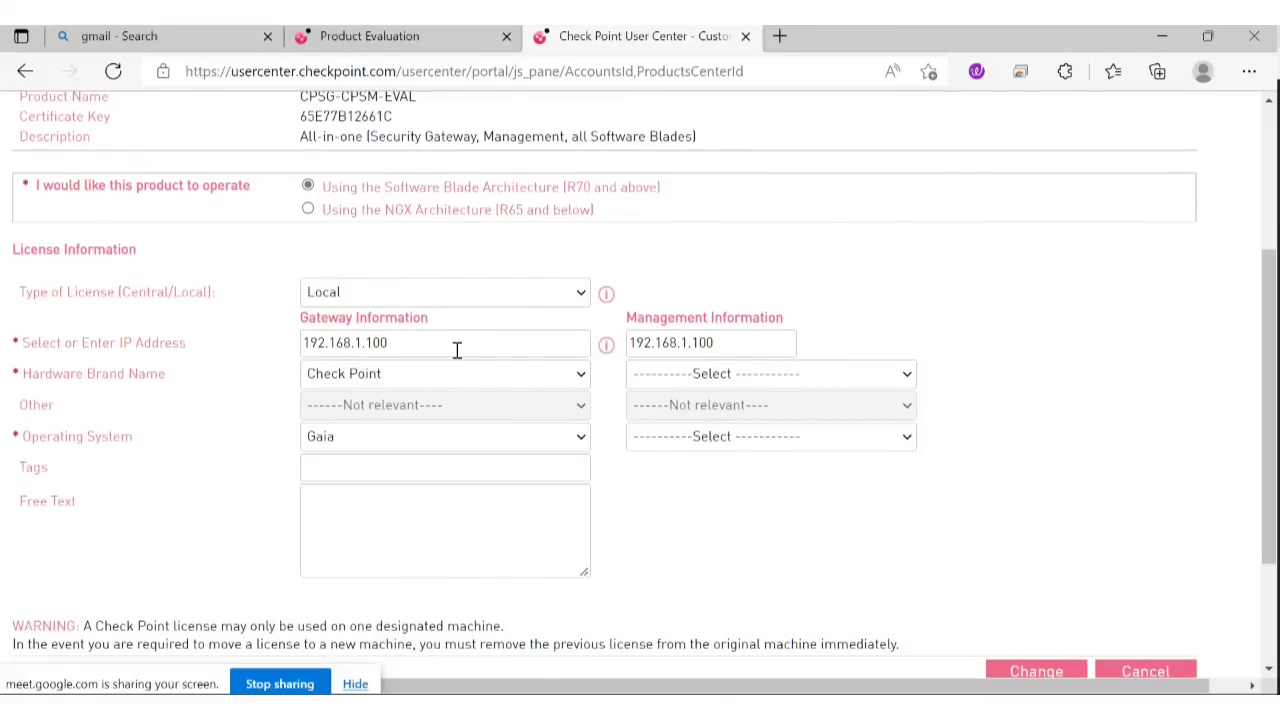
pyautogui.click(440, 343)
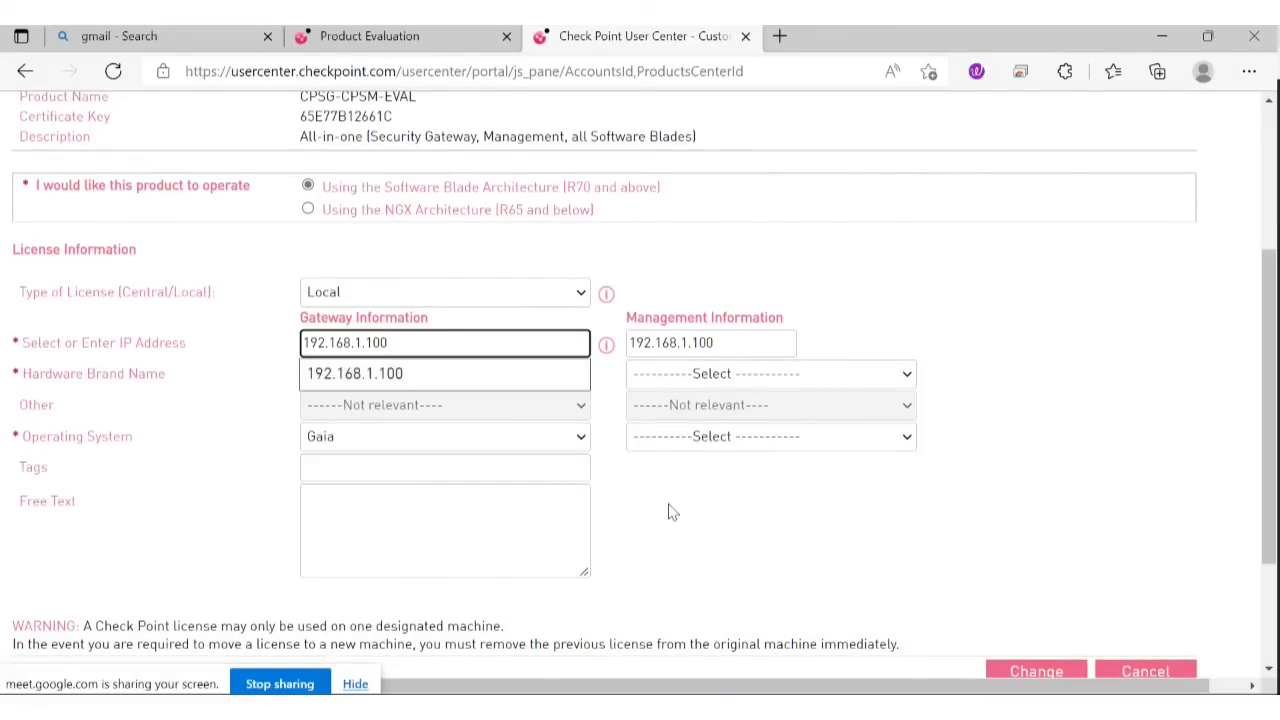
pyautogui.press('BackSpace')
pyautogui.press('BackSpace')
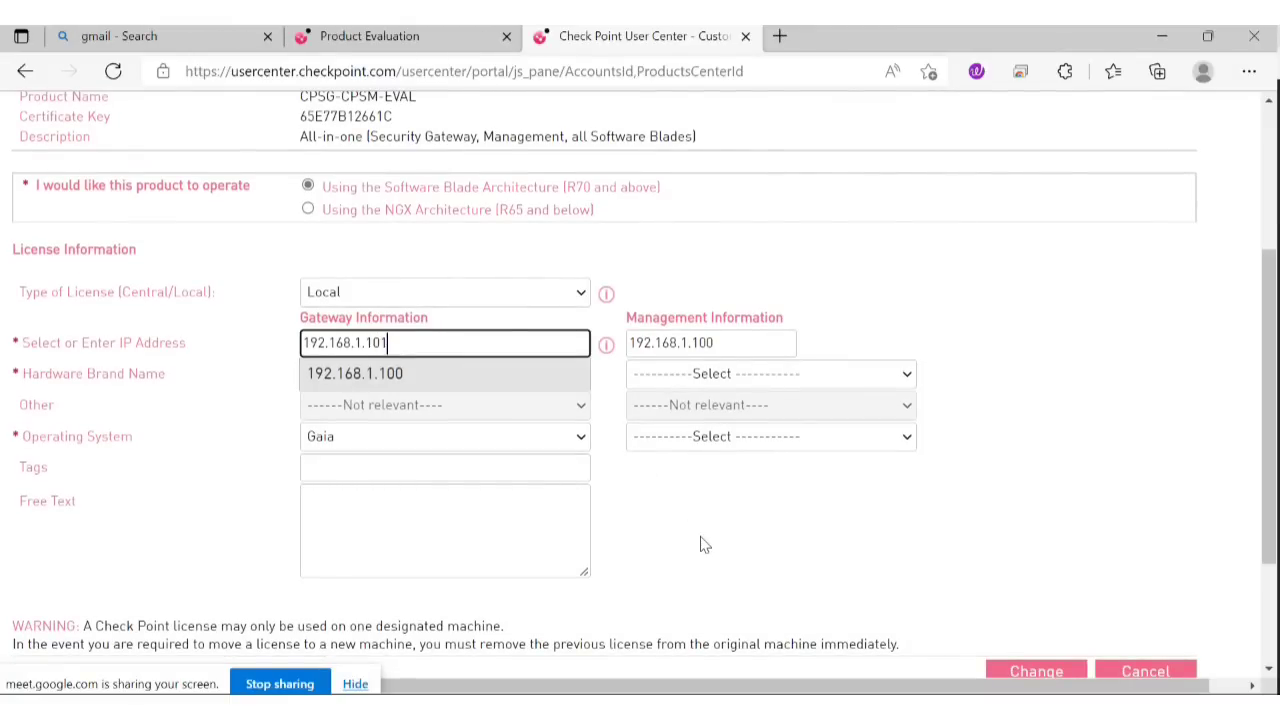
pyautogui.click(988, 222)
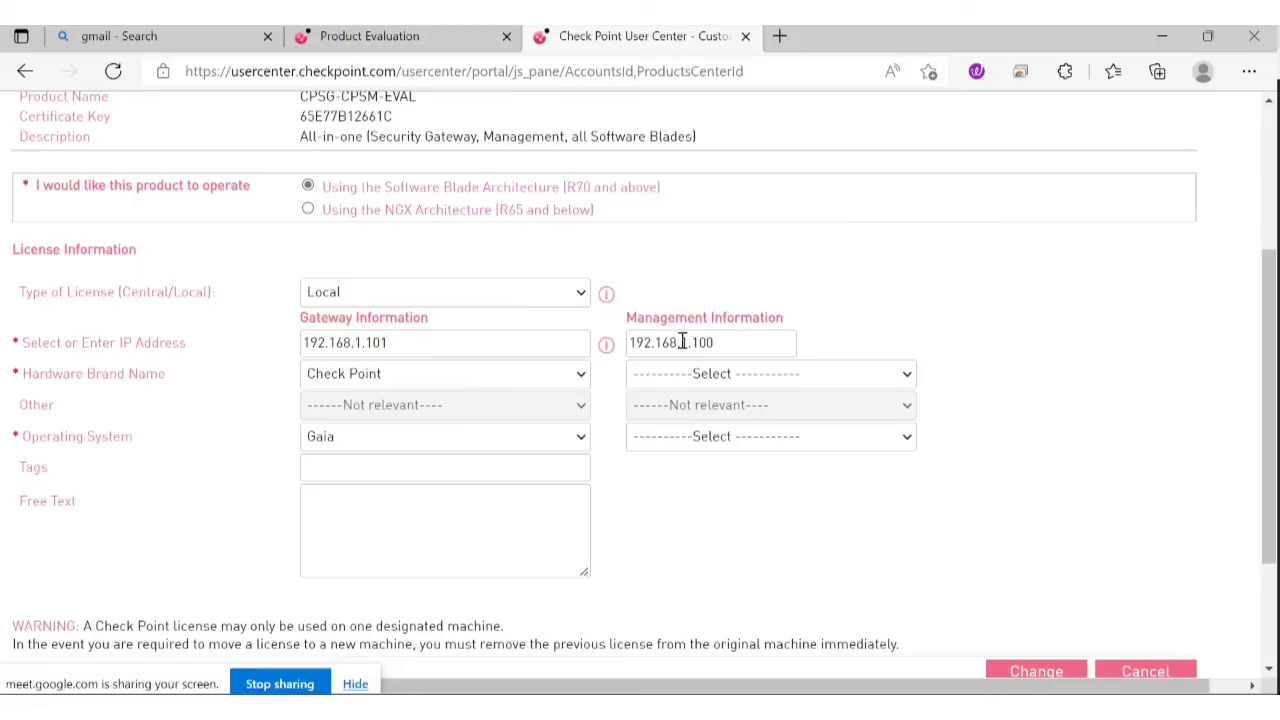
# Set the management IP to 192.168.1.100 with Check Point hardware running Gaia.
pyautogui.moveTo(738, 342); pyautogui.dragTo(669, 346)
pyautogui.click(754, 348)
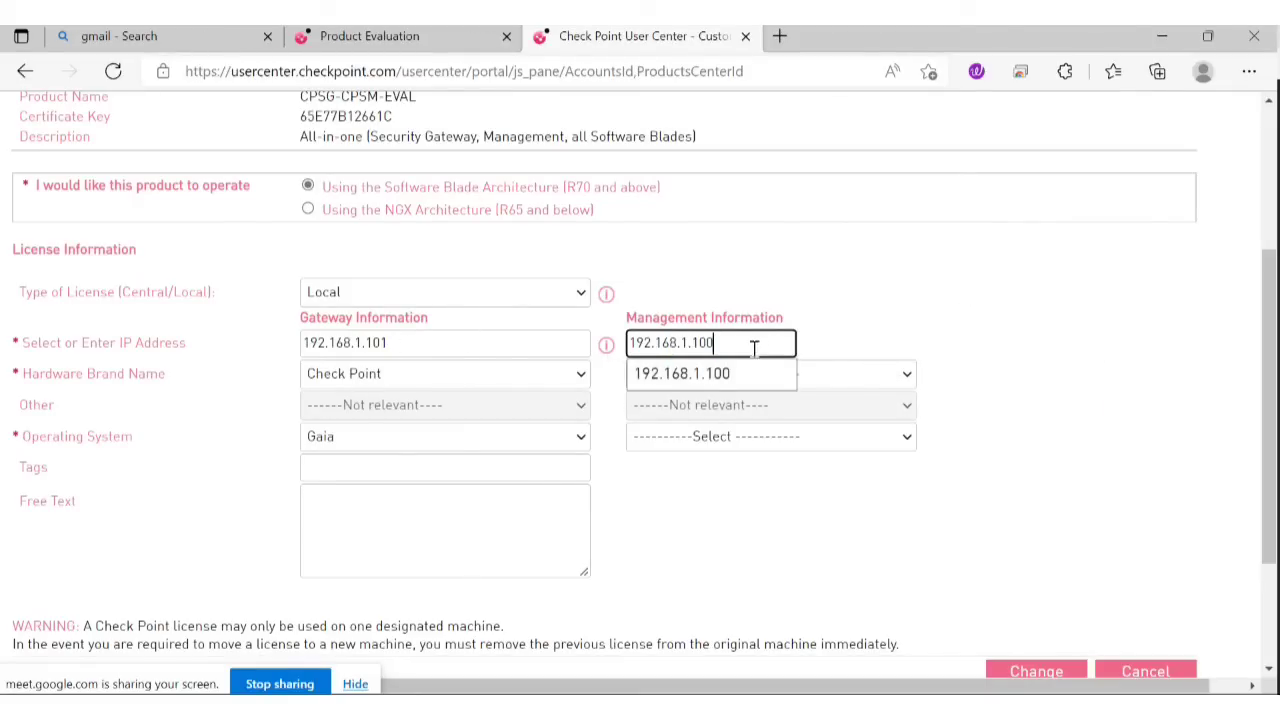
pyautogui.click(928, 218)
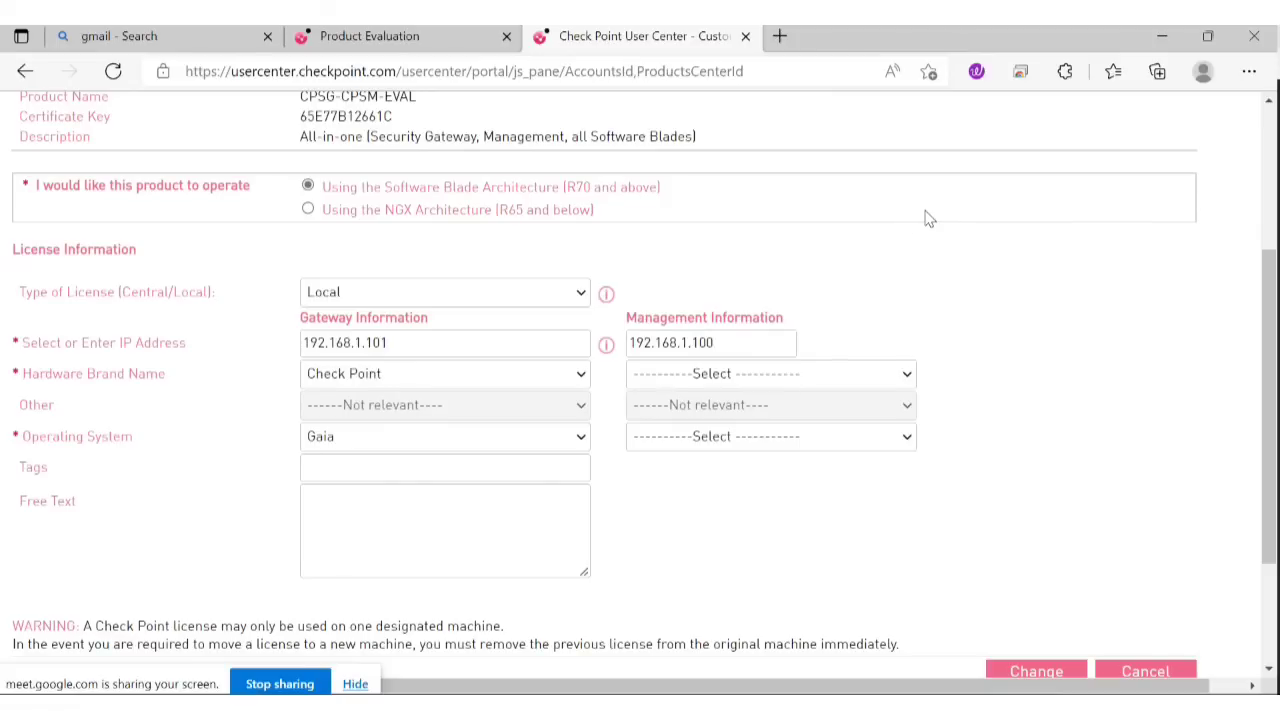
pyautogui.click(906, 375)
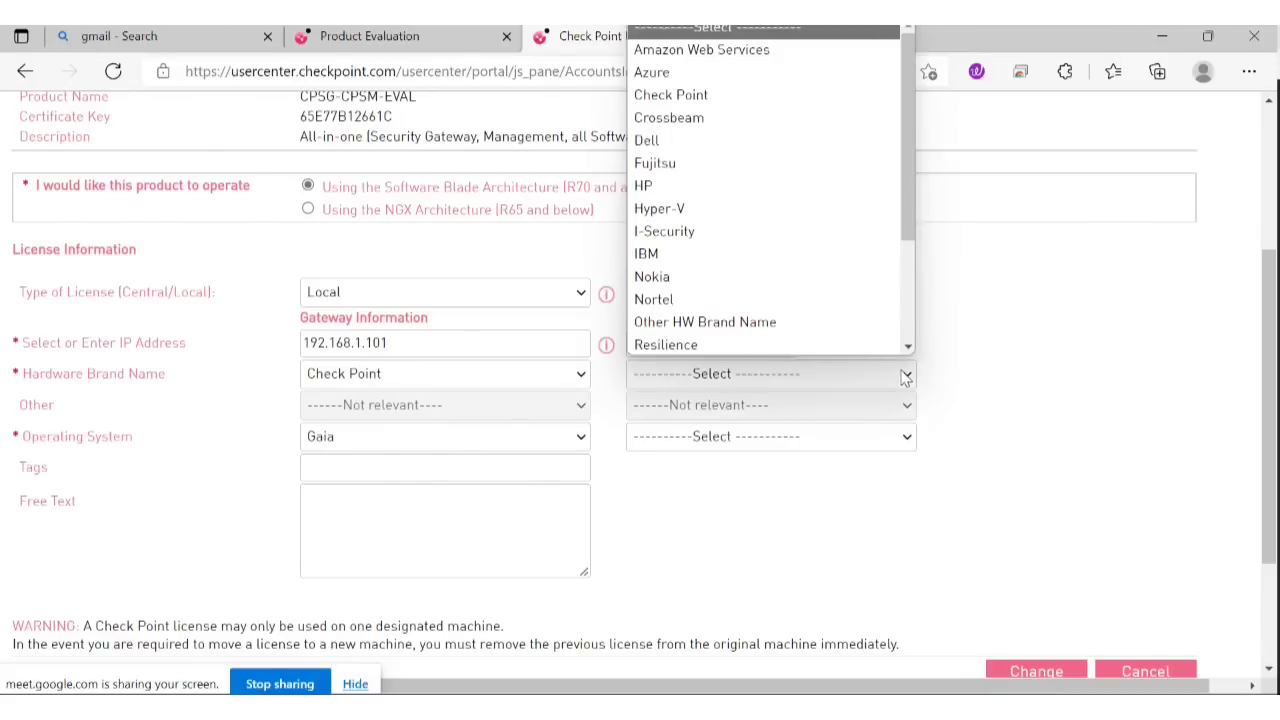
pyautogui.click(700, 95)
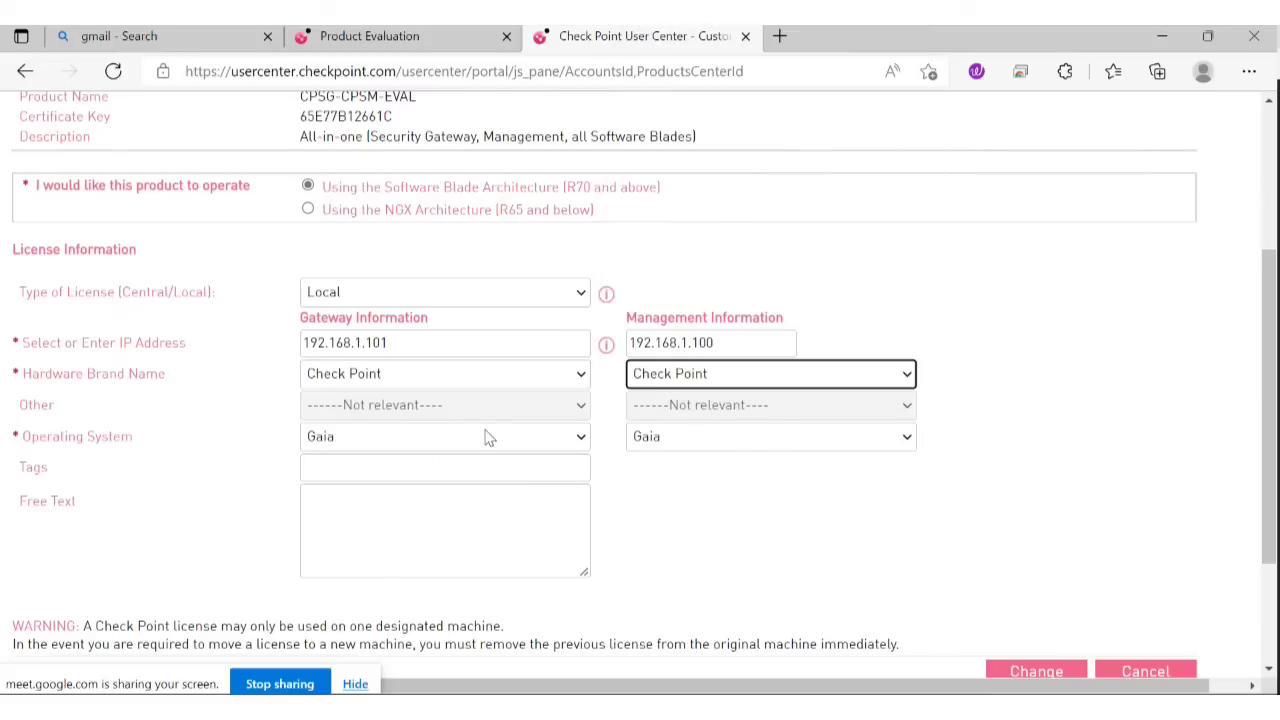
pyautogui.scroll(-1, 460, 455)
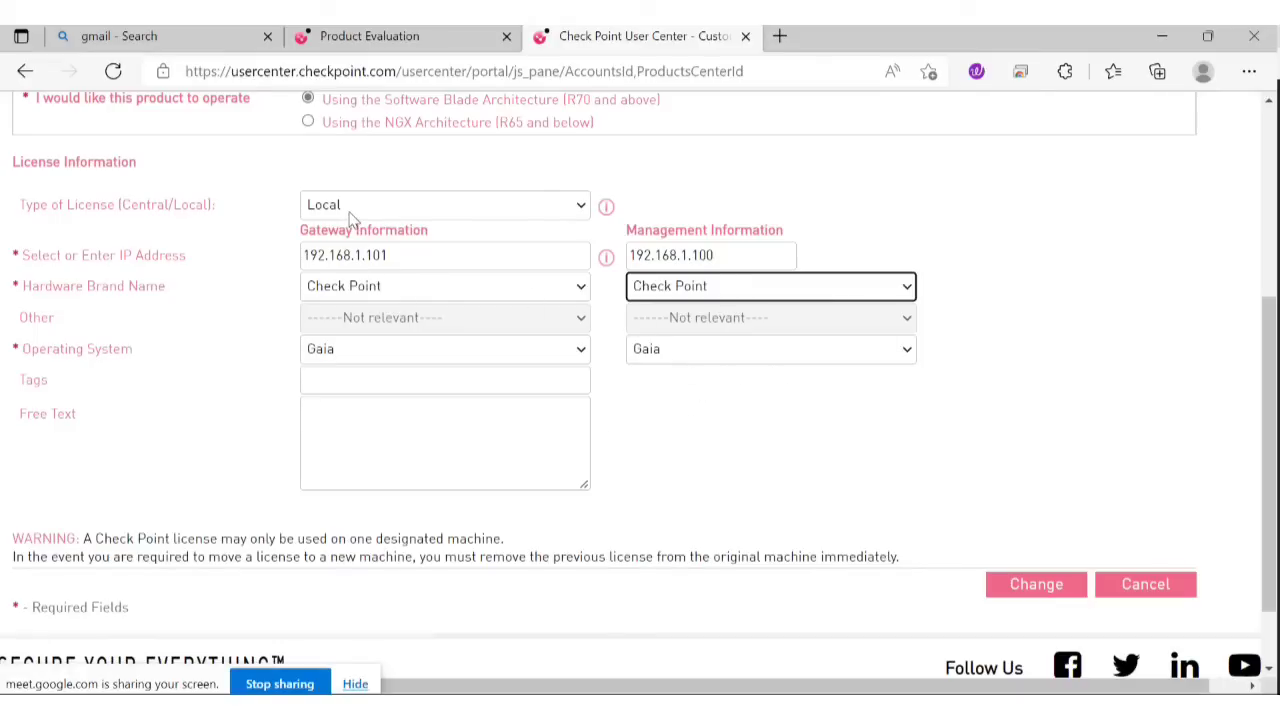
# Change the licence type to Central.
pyautogui.click(584, 206)
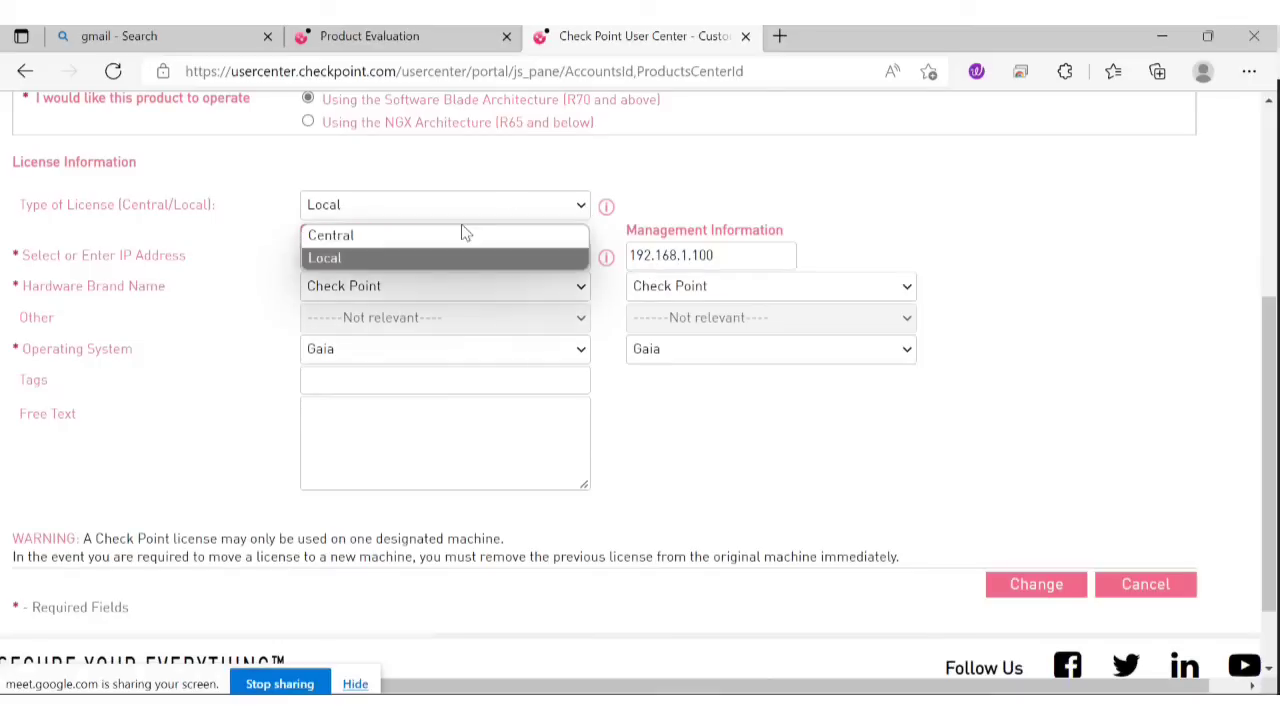
pyautogui.click(398, 236)
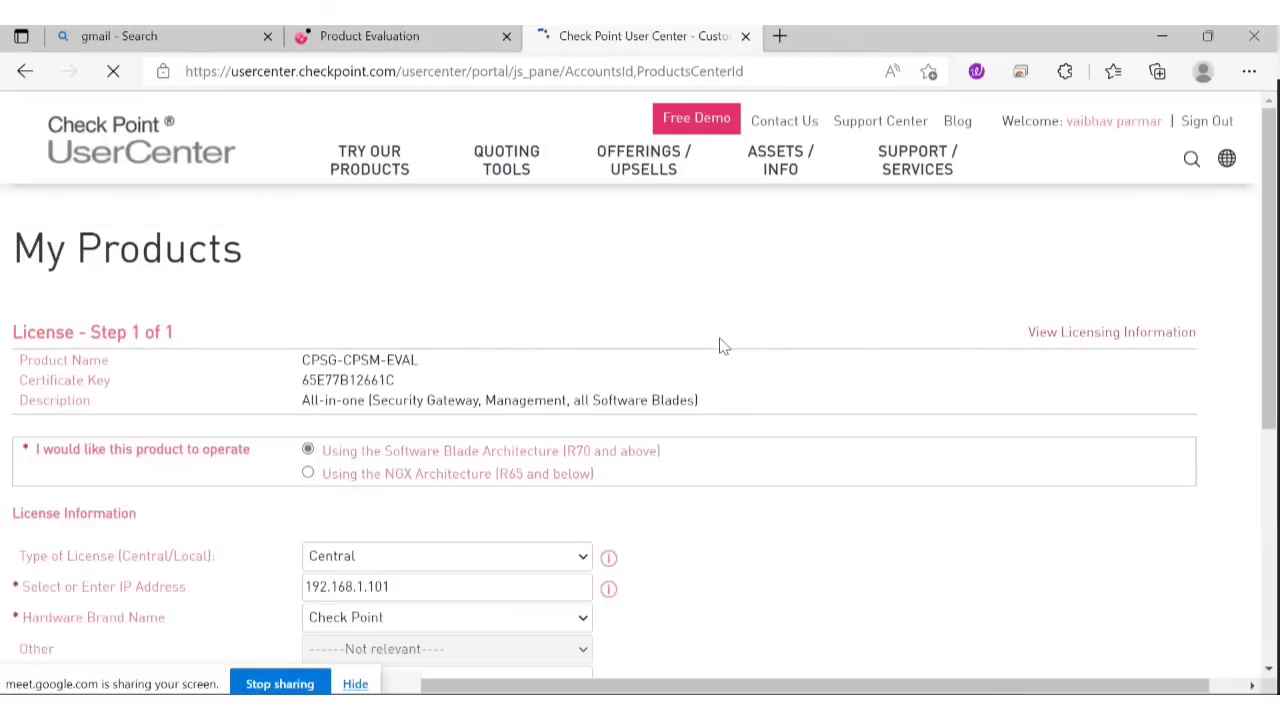
pyautogui.scroll(-3, 583, 360)
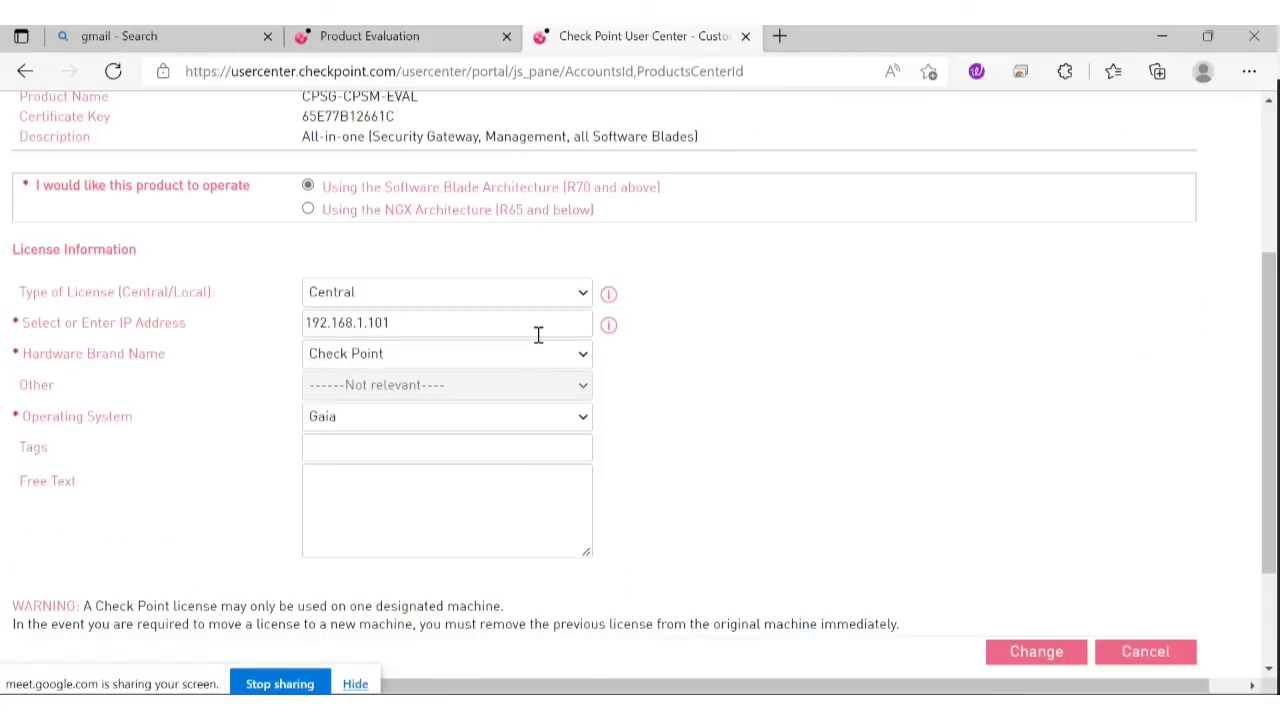
pyautogui.scroll(-2, 538, 392)
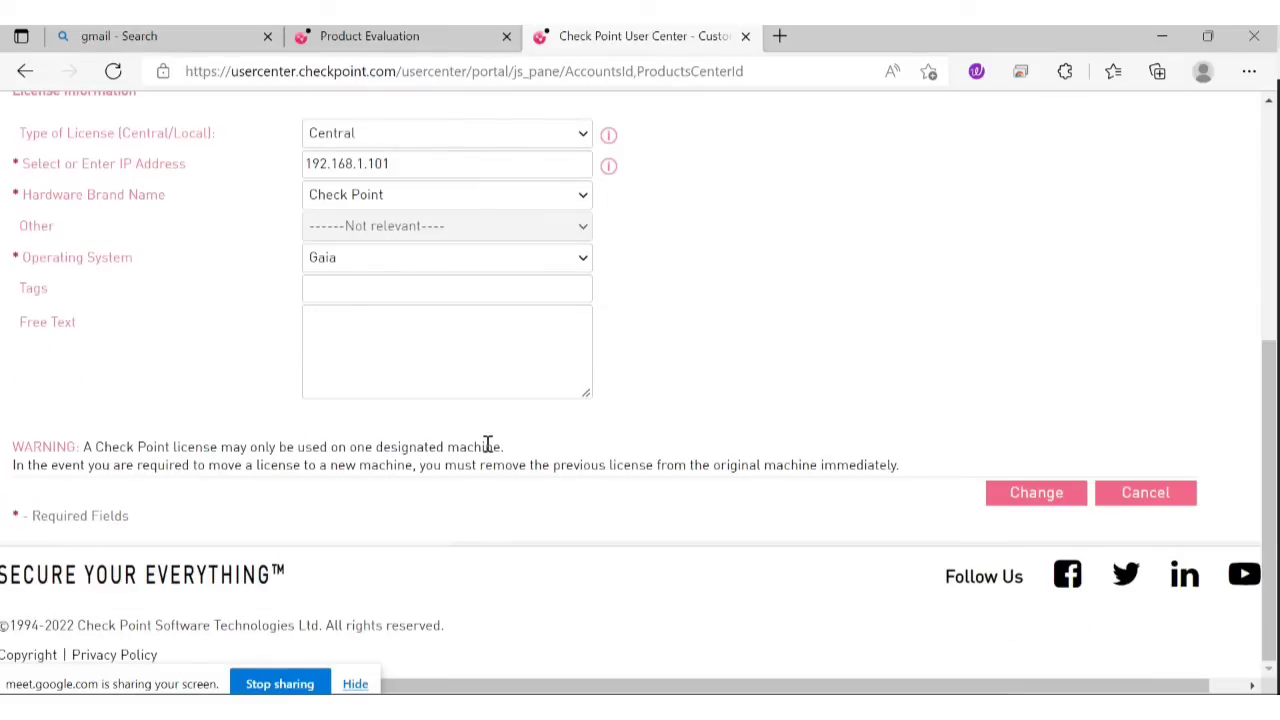
pyautogui.scroll(1, 487, 444)
# Get the CPLicenseFile.lic licence file from Product Evaluation and return to SmartUpdate.
pyautogui.click(470, 37)
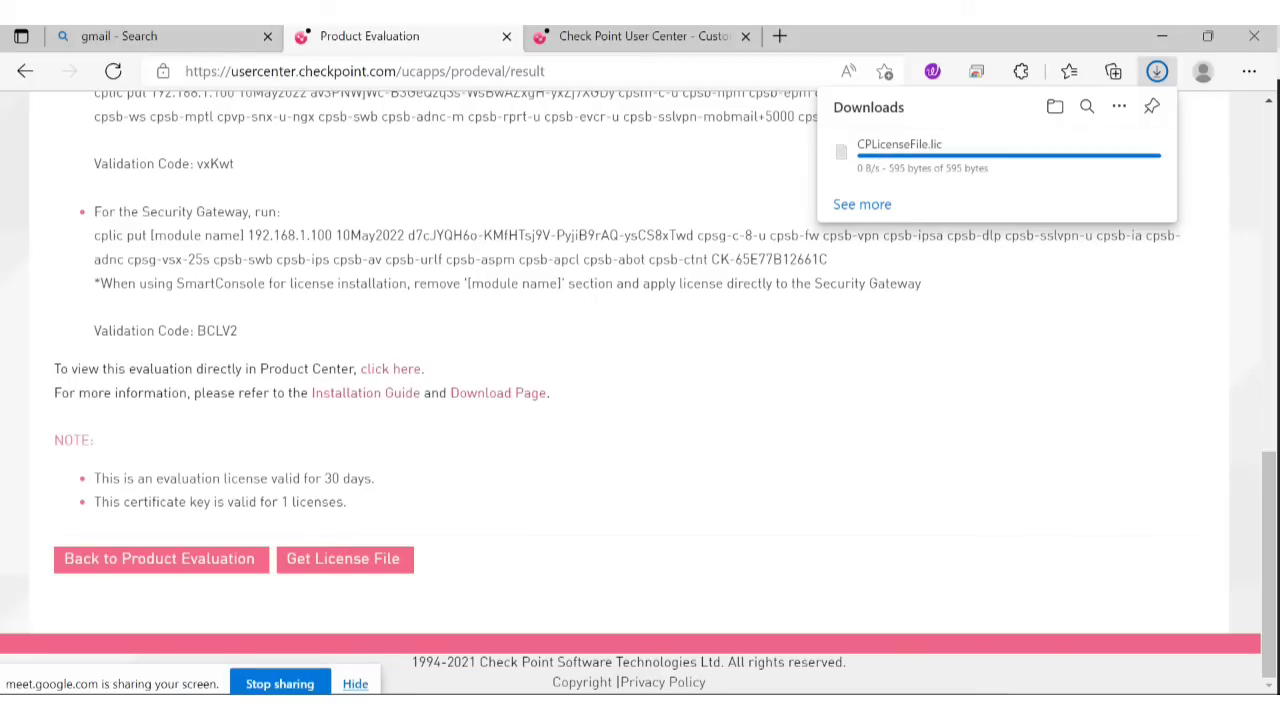
pyautogui.moveTo(946, 708)
pyautogui.click(946, 610)
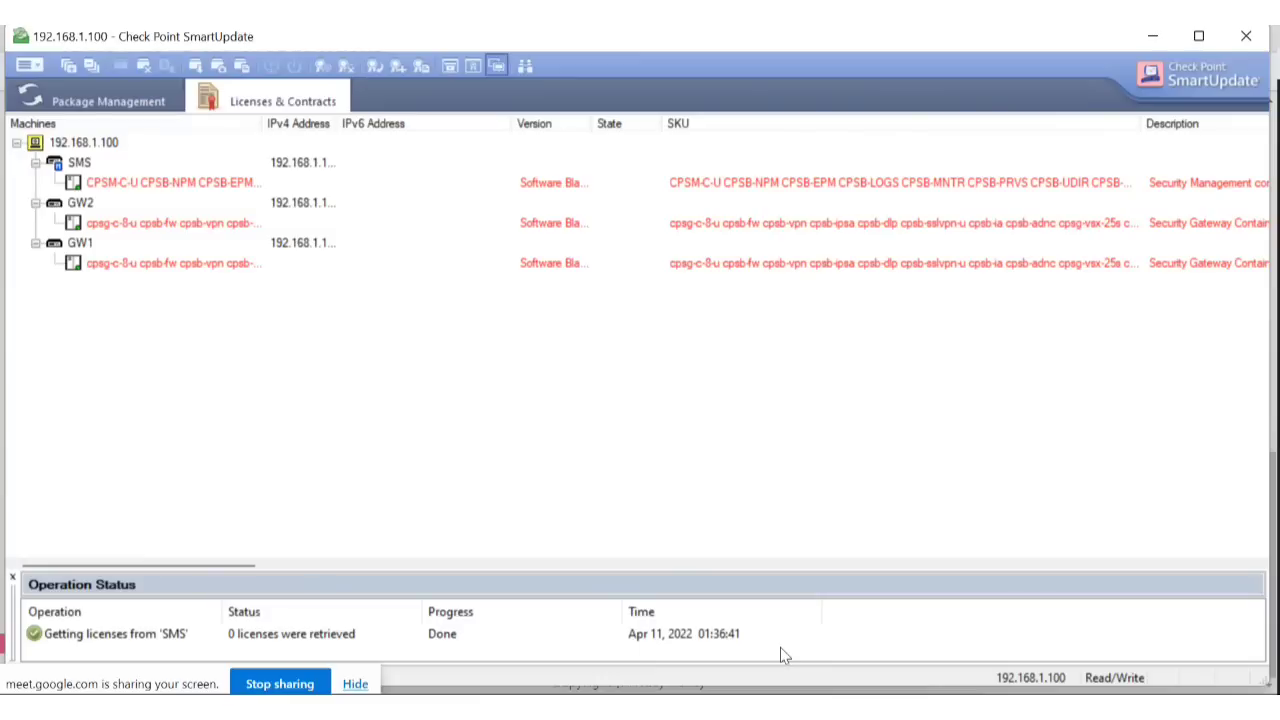
# Switch SmartUpdate to Package Management and bring up the actions menu for SMS.
pyautogui.click(40, 66)
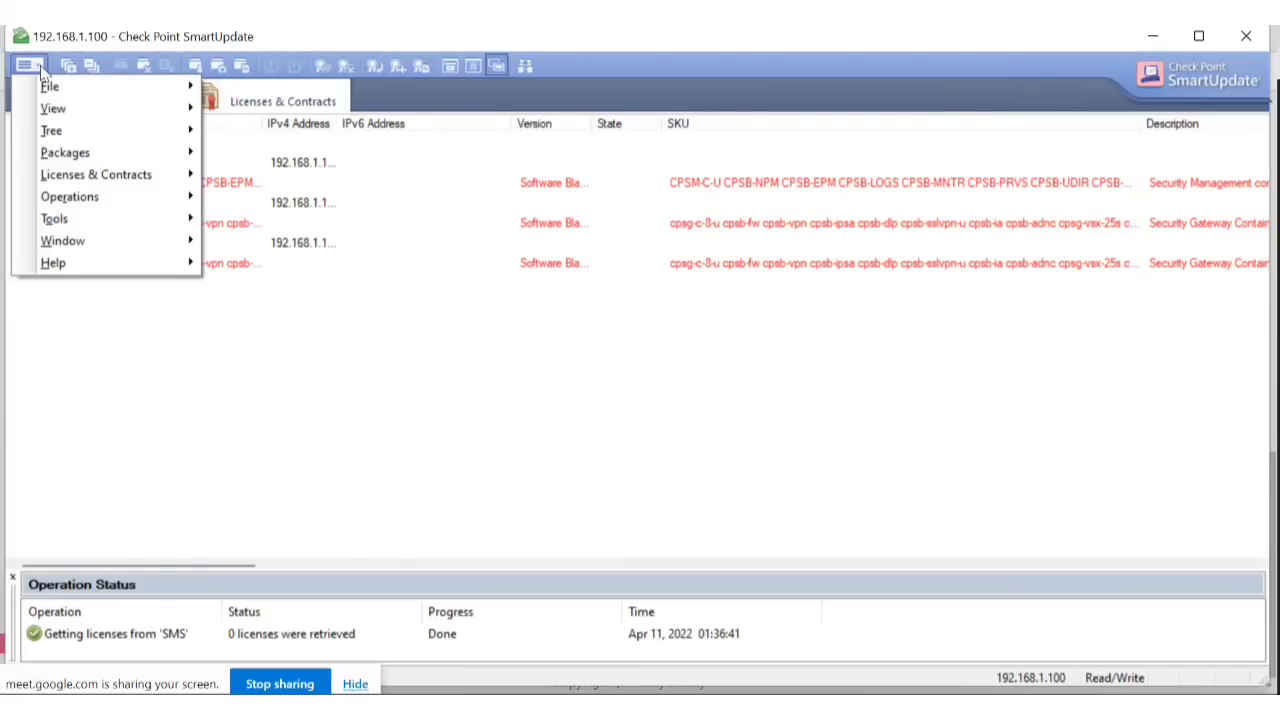
pyautogui.click(40, 66)
pyautogui.click(101, 95)
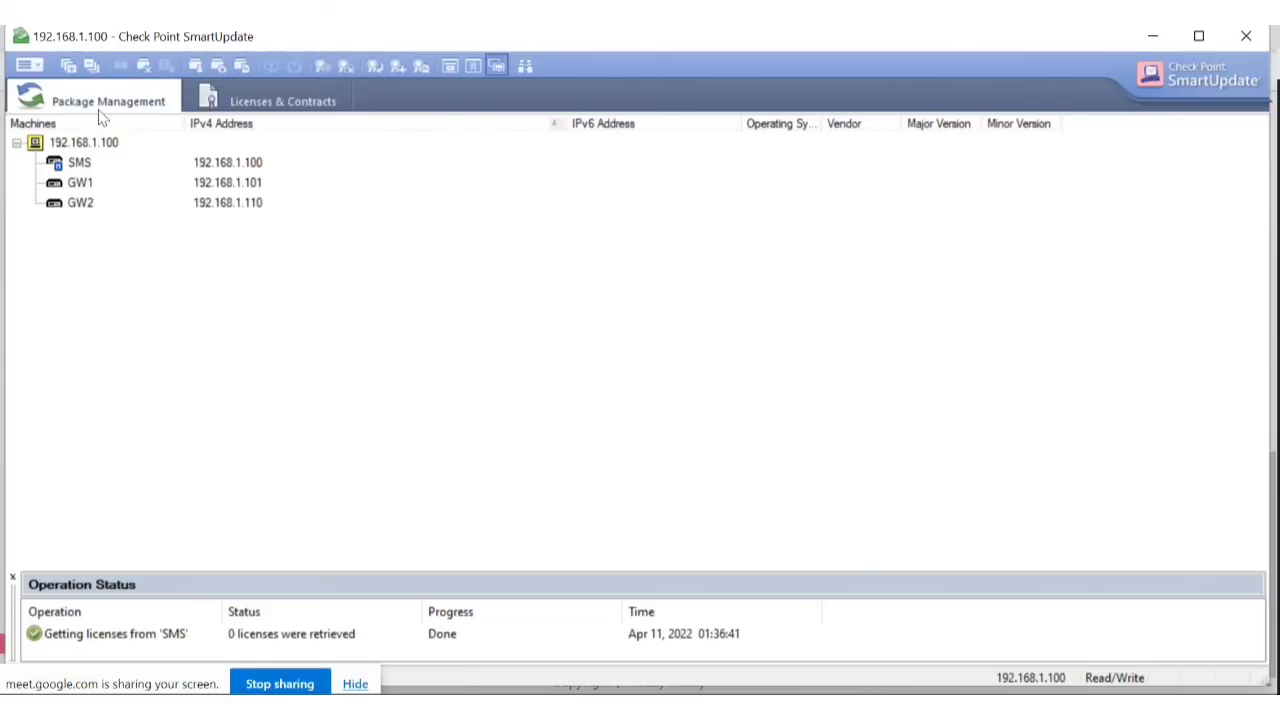
pyautogui.rightClick(84, 148)
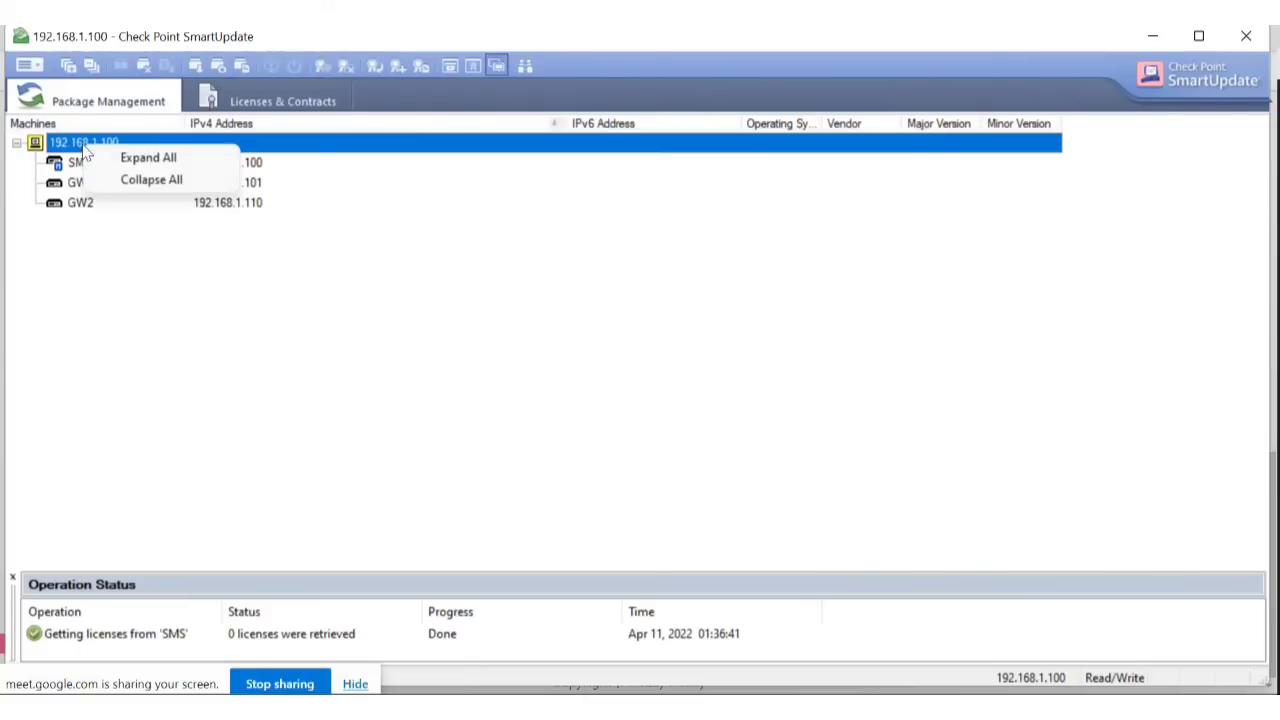
pyautogui.click(80, 170)
pyautogui.rightClick(80, 170)
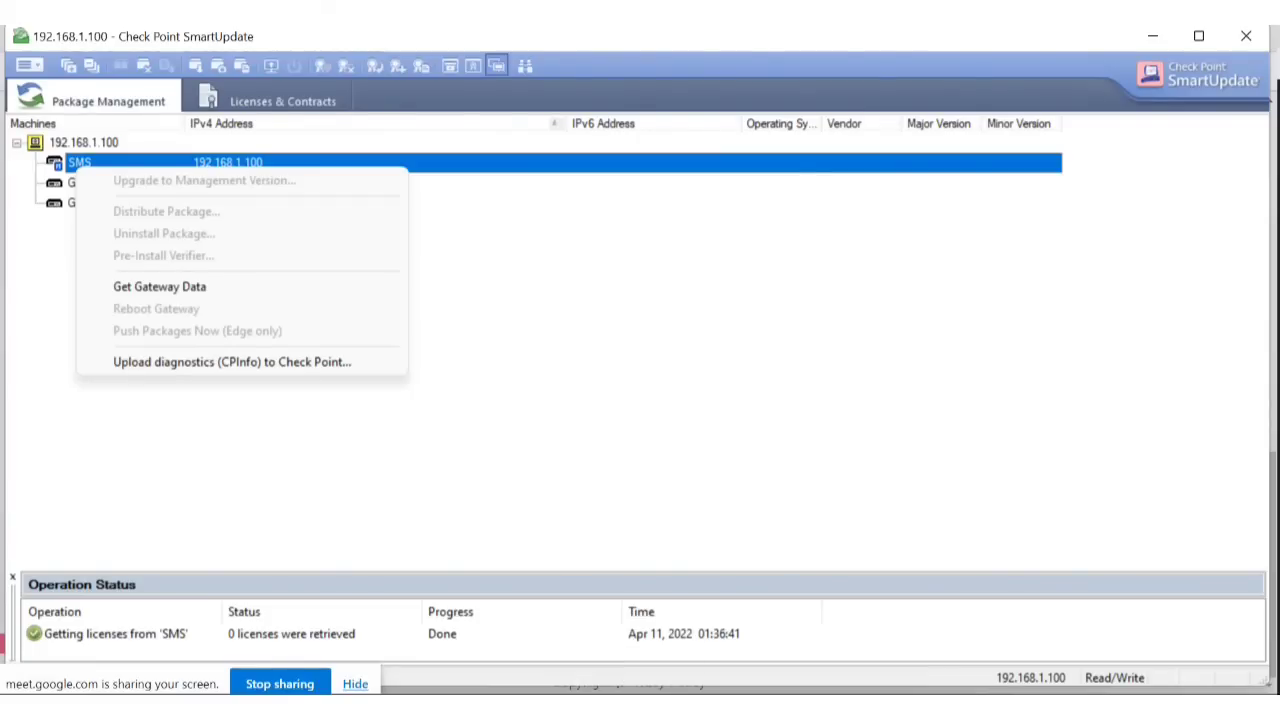
# Dismiss the SMS context menu, reopen it, then select the root 192.168.1.100 row.
pyautogui.moveTo(688, 707)
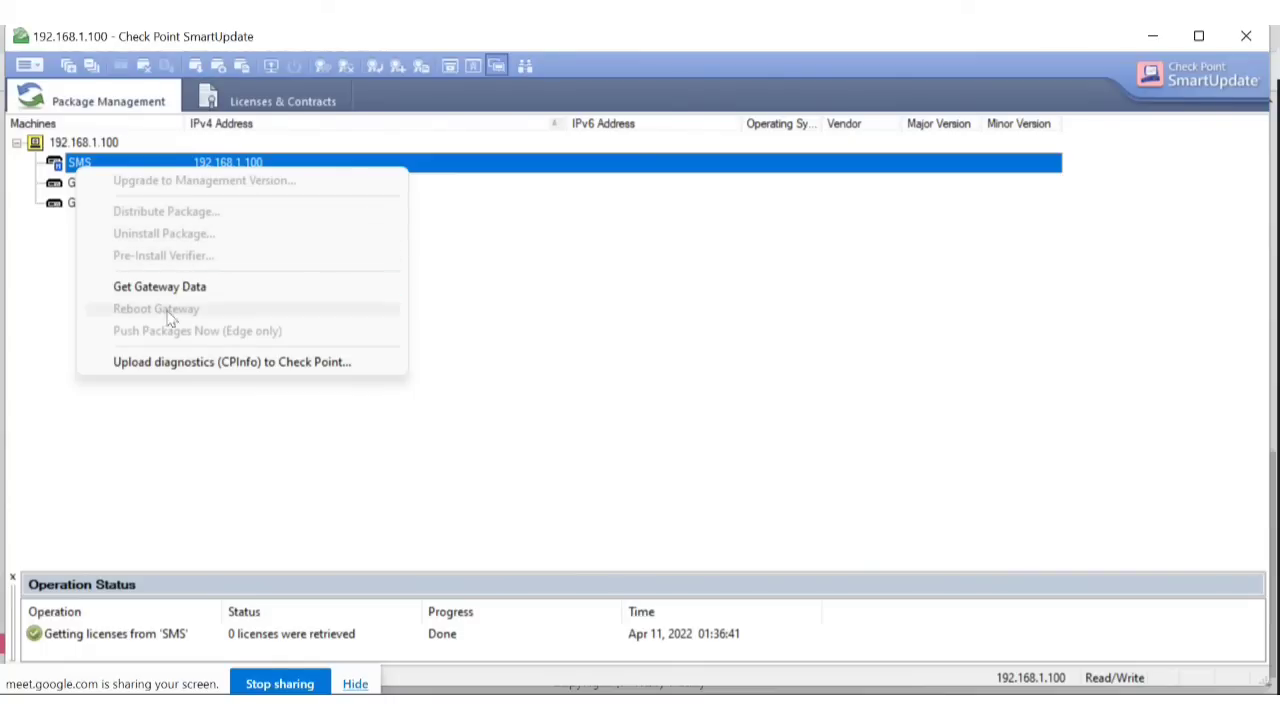
pyautogui.click(655, 307)
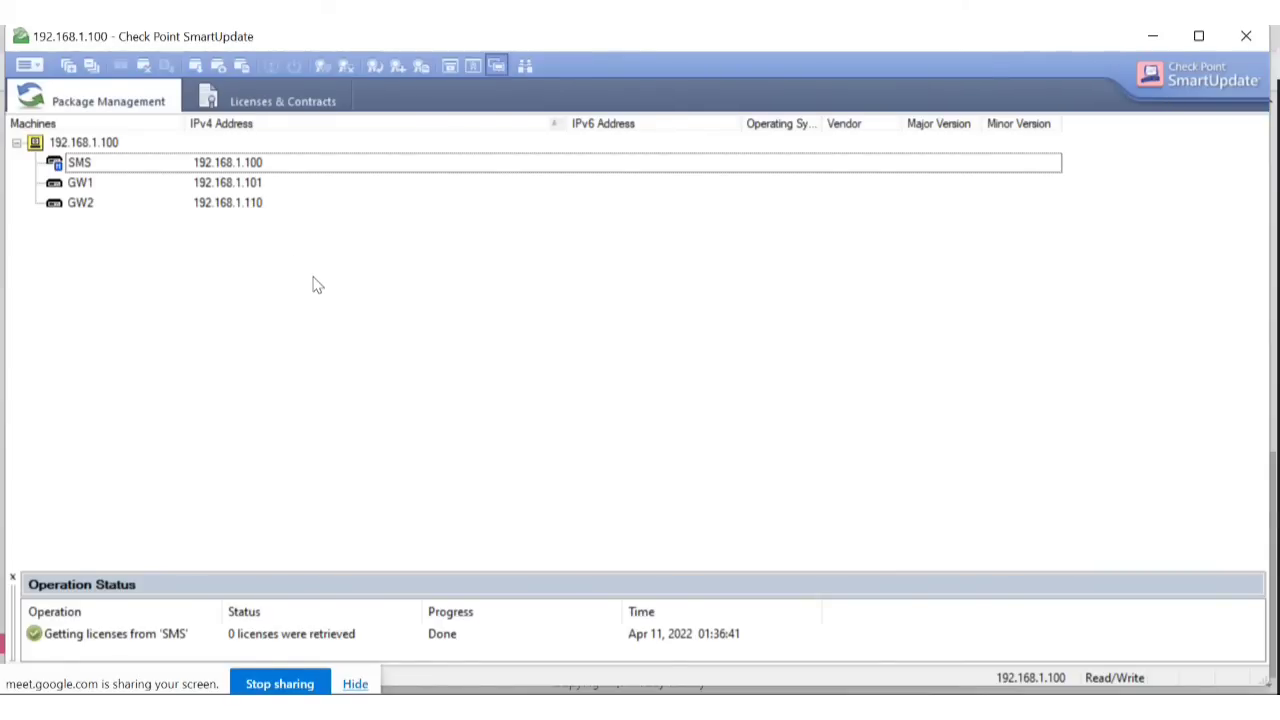
pyautogui.rightClick(105, 174)
pyautogui.click(96, 142)
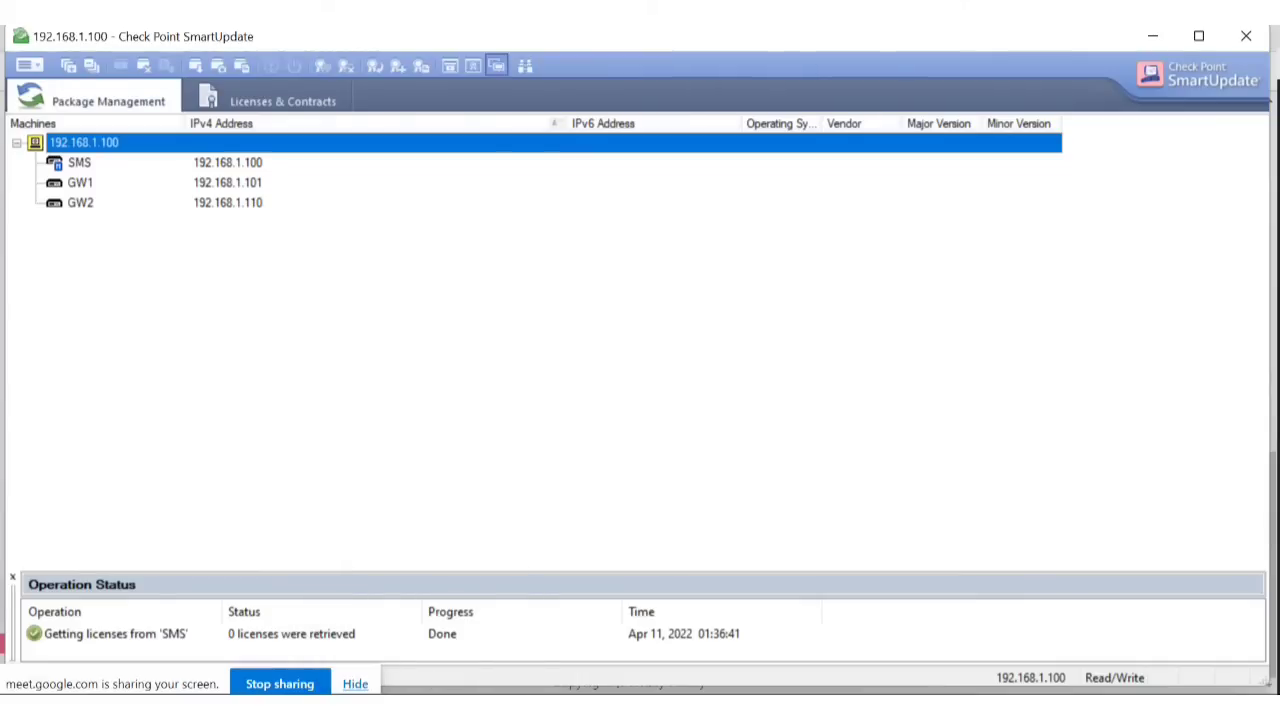
pyautogui.moveTo(418, 708)
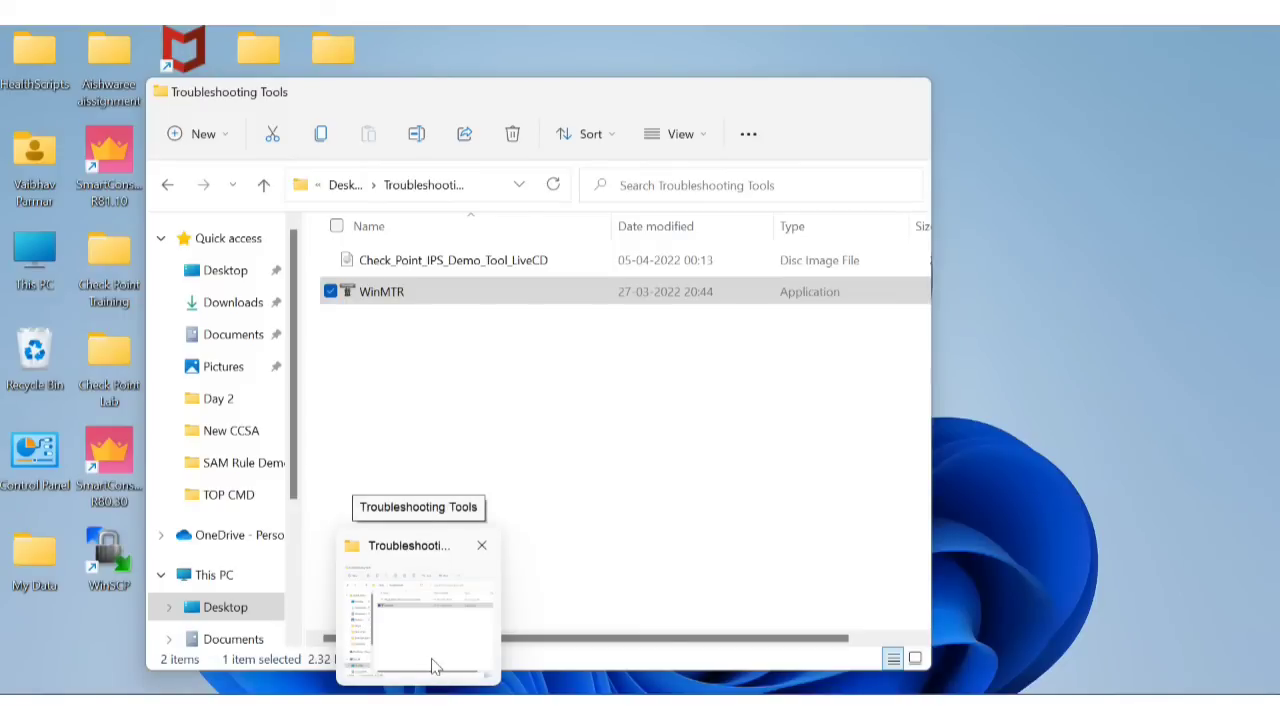
# In File Explorer, browse to Desktop > Check Point Training > New CCSA.
pyautogui.click(432, 655)
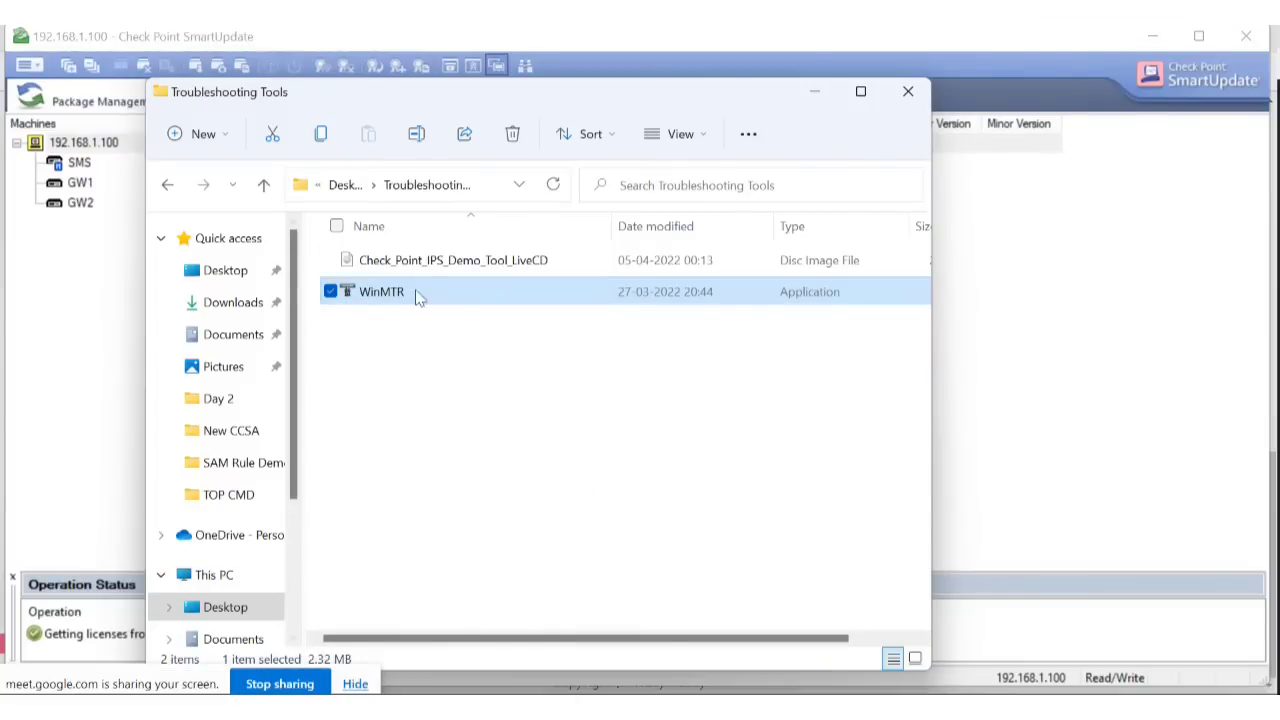
pyautogui.click(228, 609)
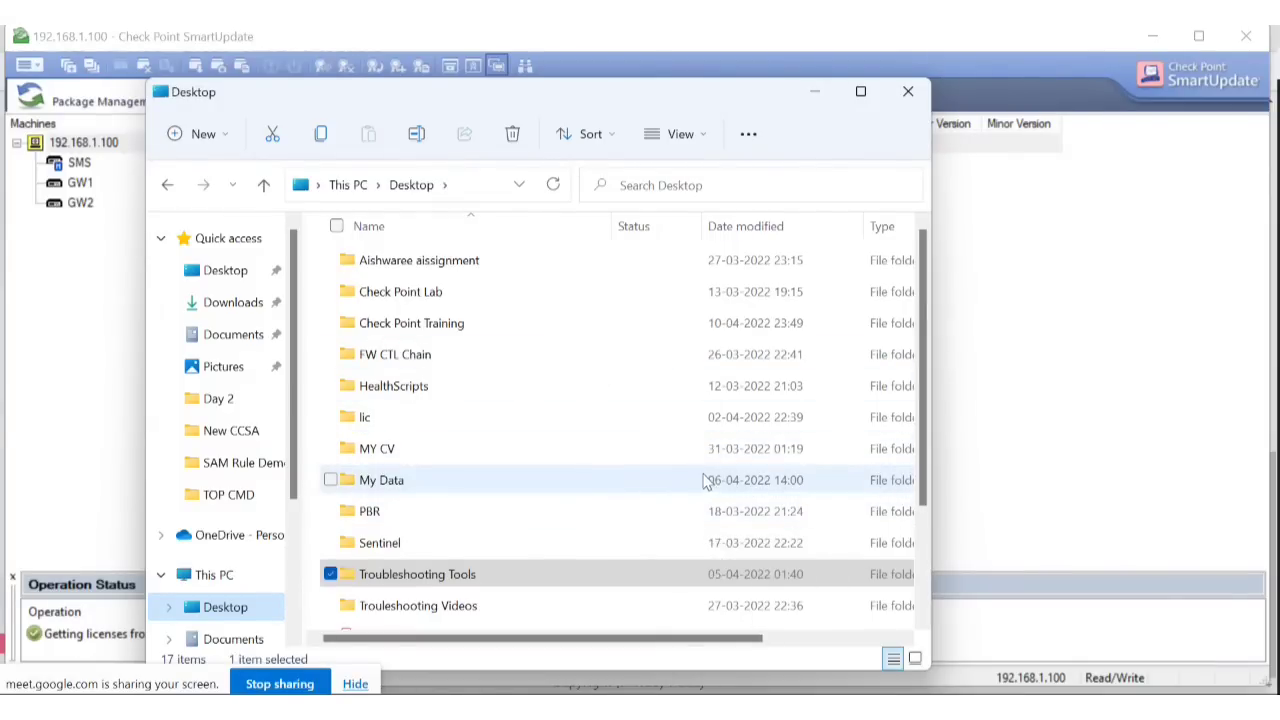
pyautogui.scroll(-2, 797, 437)
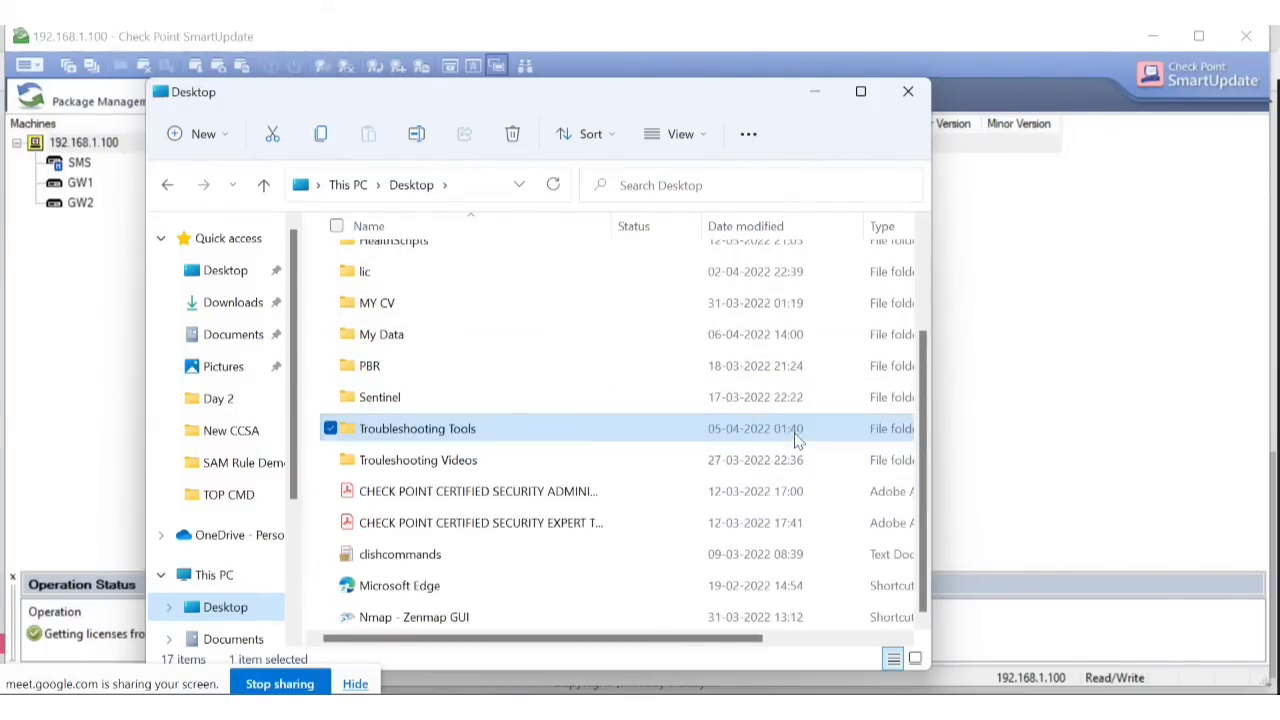
pyautogui.scroll(2, 512, 525)
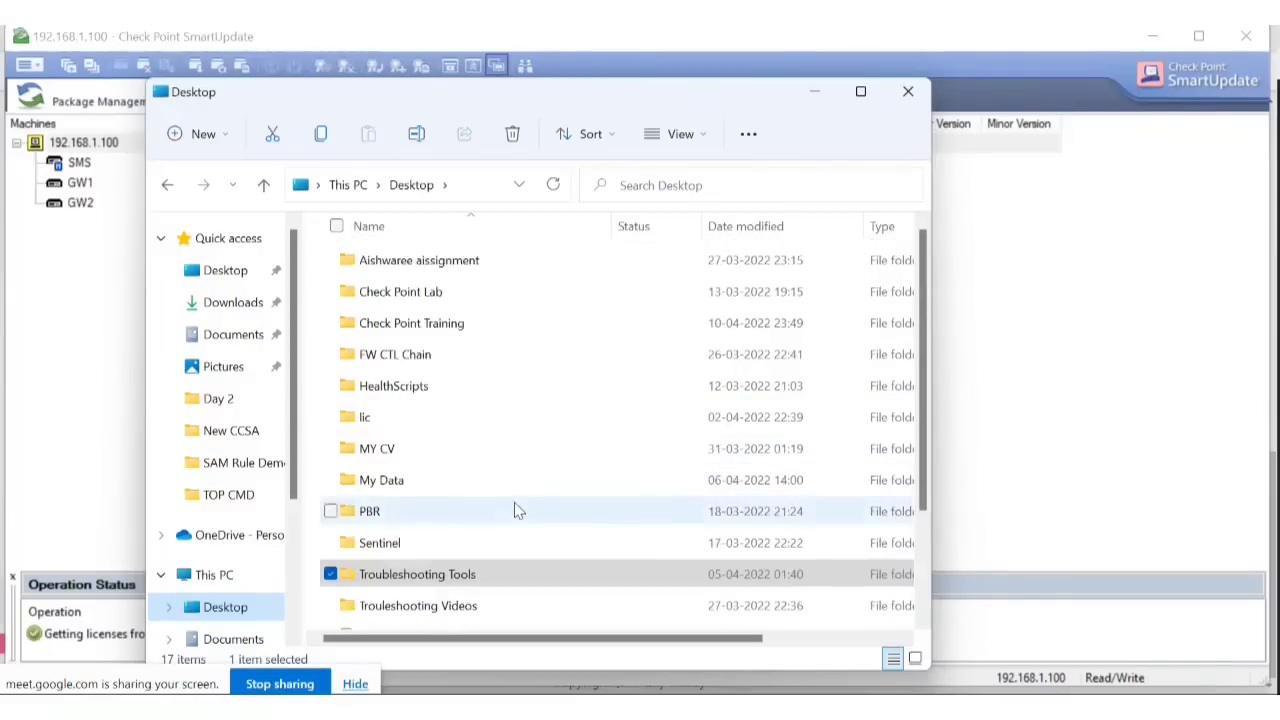
pyautogui.click(224, 609)
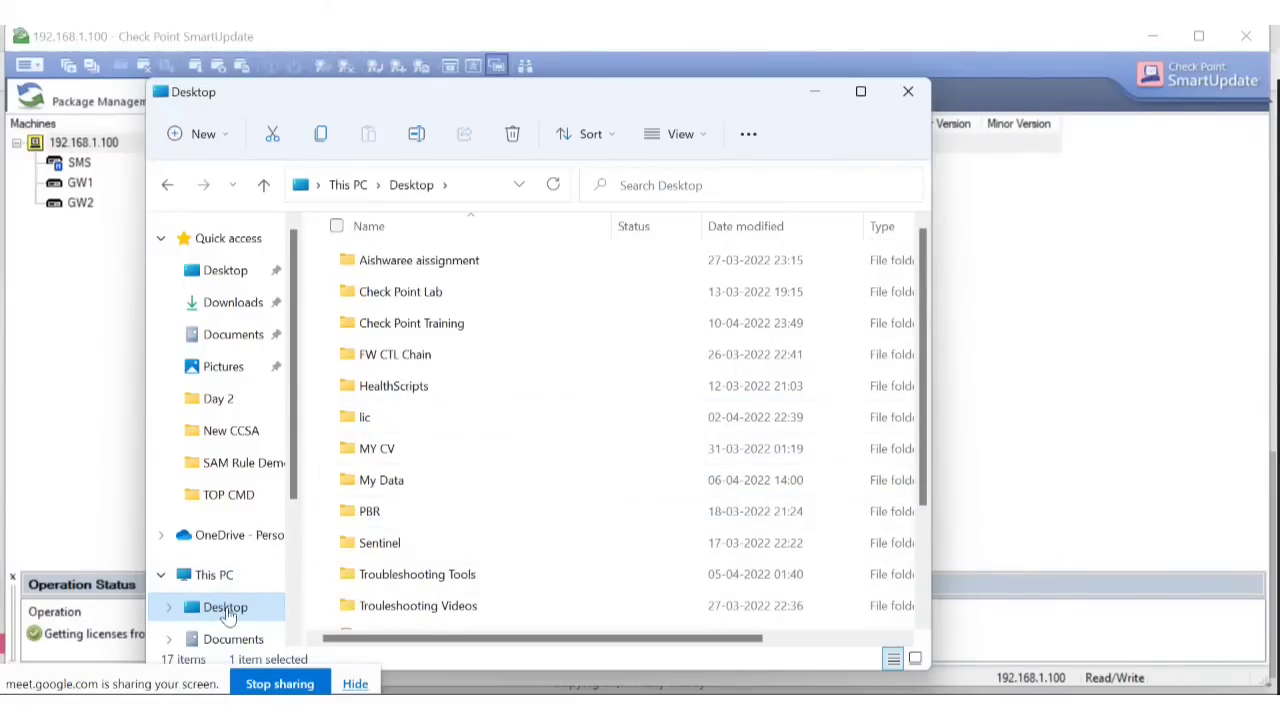
pyautogui.doubleClick(474, 325)
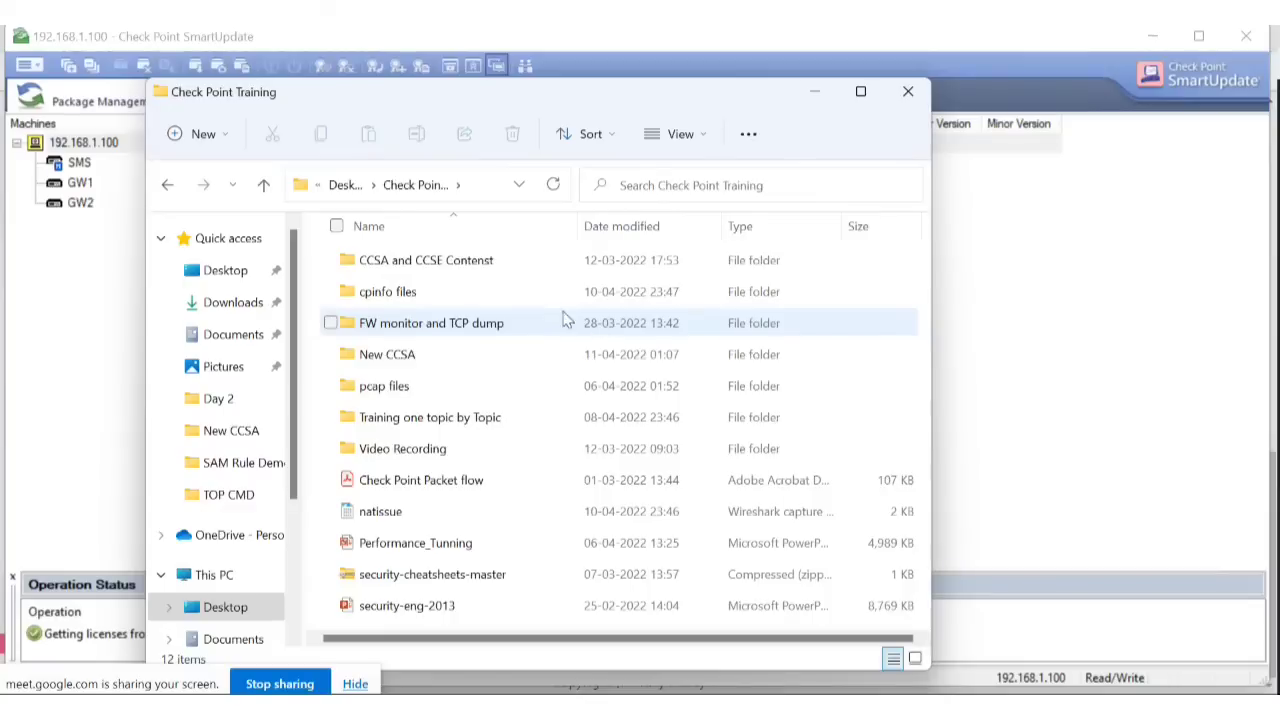
pyautogui.doubleClick(445, 353)
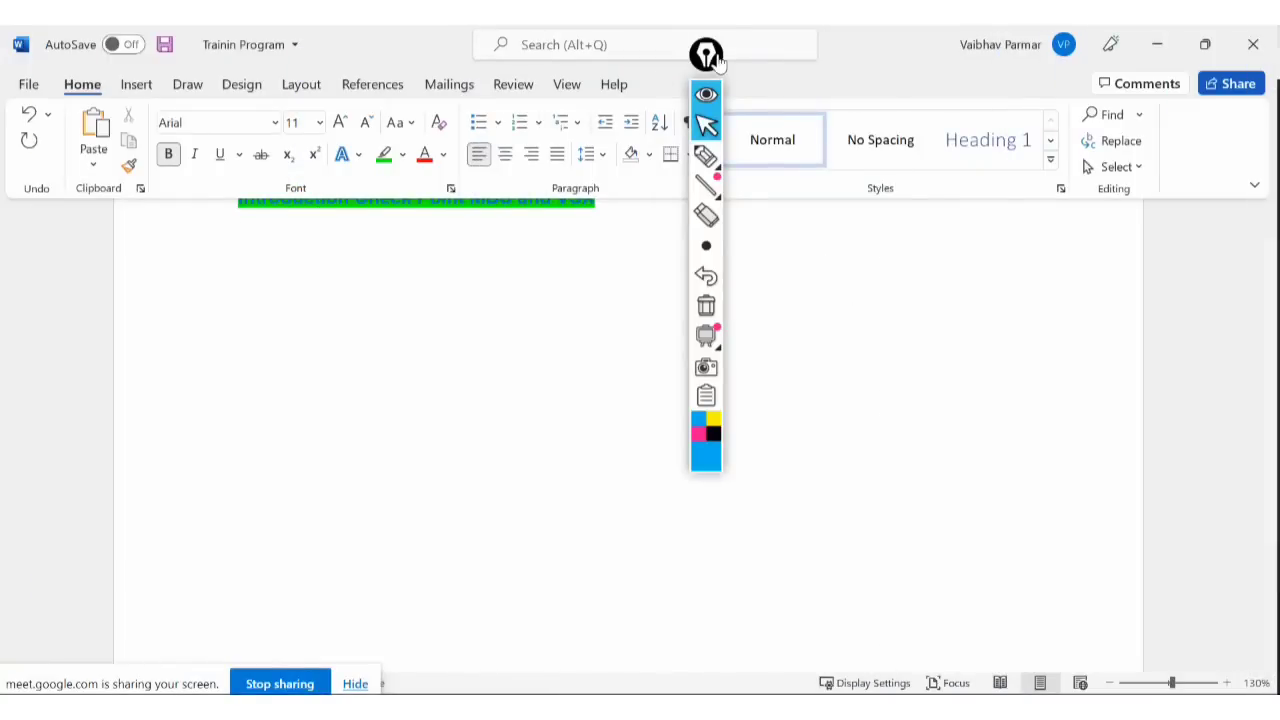
# With the freehand pen, draw two boxes labelled GW1 and GW2.
pyautogui.moveTo(712, 56)
pyautogui.mouseDown()
pyautogui.moveTo(877, 91)
pyautogui.moveTo(1046, 194)
pyautogui.moveTo(1117, 214)
pyautogui.moveTo(1157, 205)
pyautogui.mouseUp()
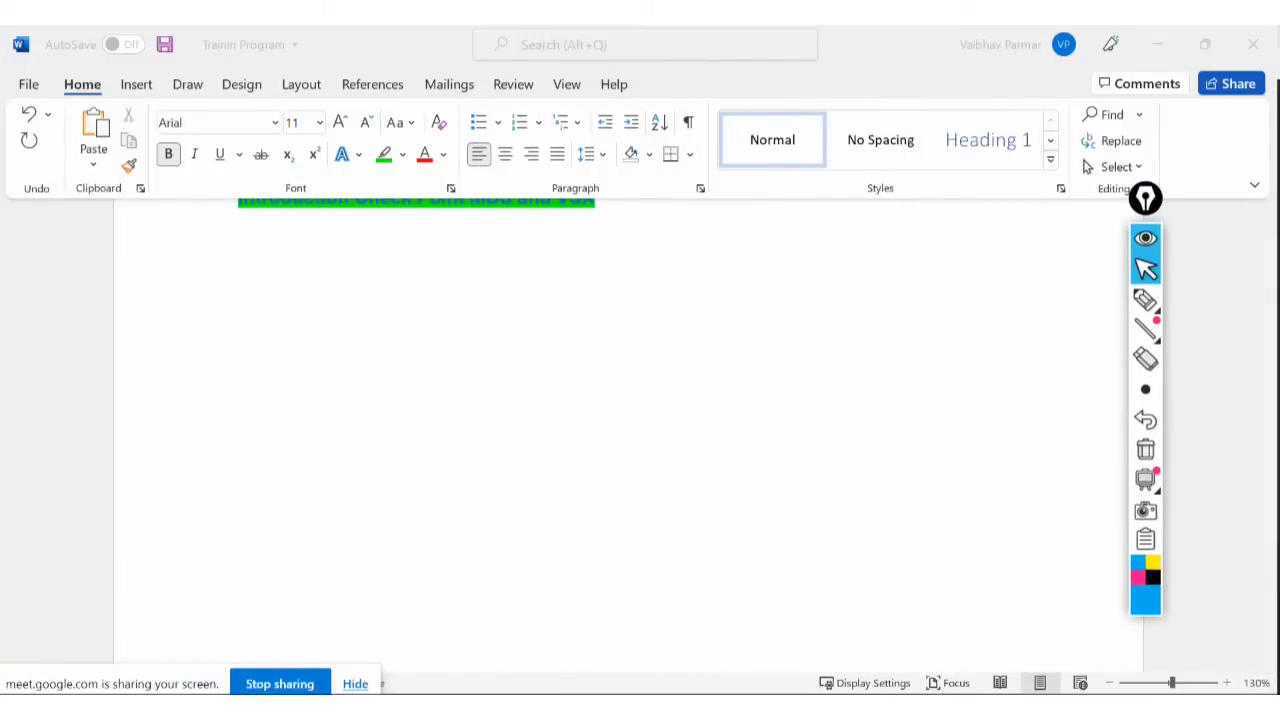
pyautogui.click(1145, 299)
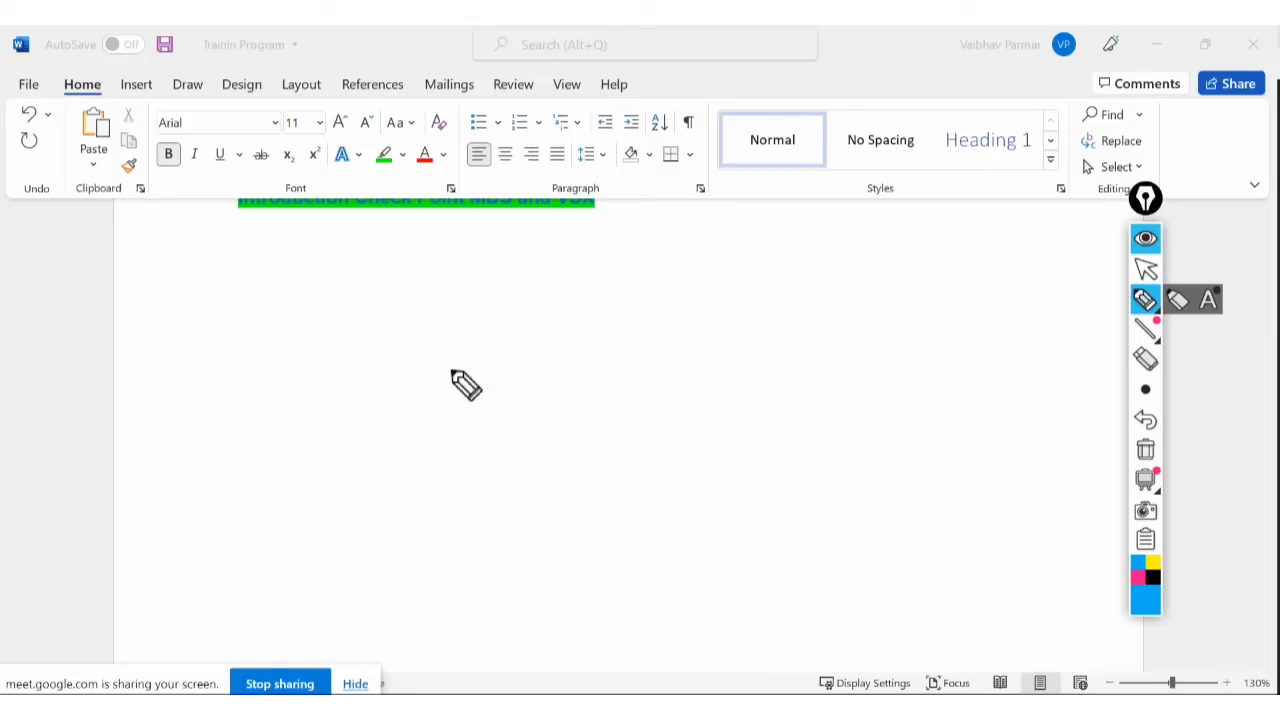
pyautogui.moveTo(406, 363)
pyautogui.mouseDown()
pyautogui.moveTo(402, 518)
pyautogui.moveTo(517, 332)
pyautogui.moveTo(545, 503)
pyautogui.mouseUp()
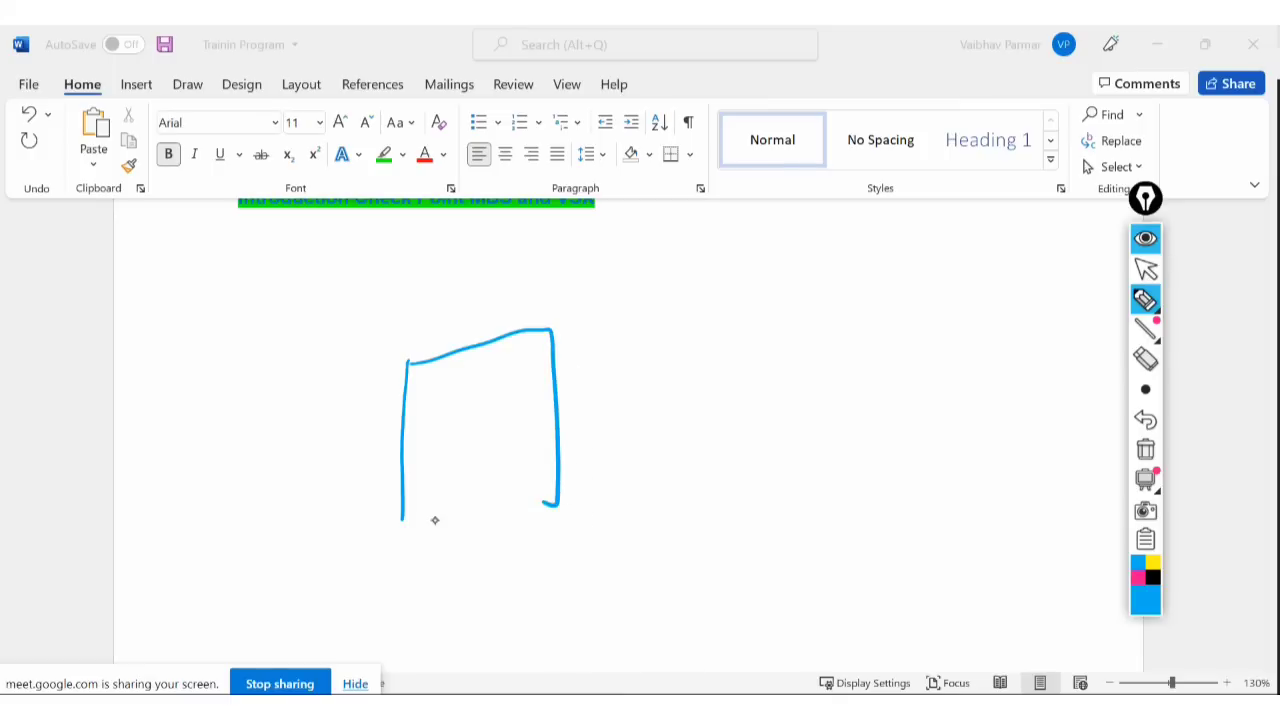
pyautogui.moveTo(420, 518); pyautogui.dragTo(543, 468)
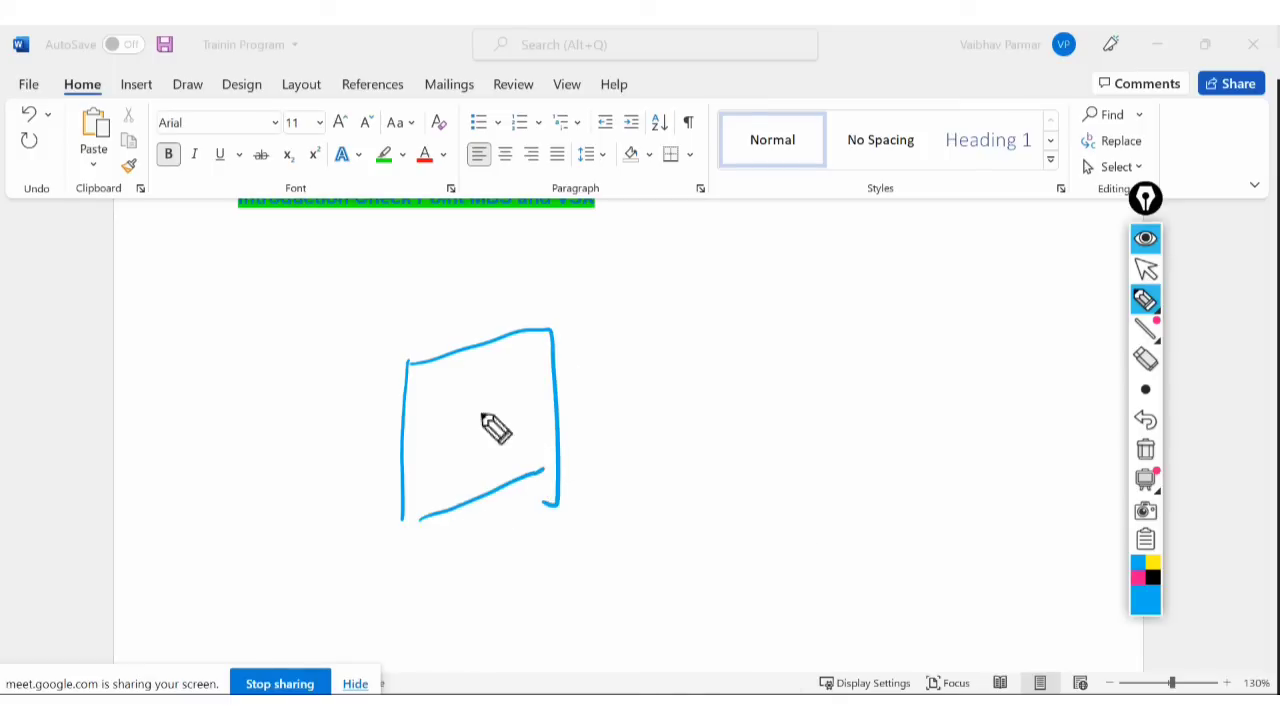
pyautogui.moveTo(450, 410)
pyautogui.mouseDown()
pyautogui.moveTo(478, 428)
pyautogui.moveTo(531, 417)
pyautogui.mouseUp()
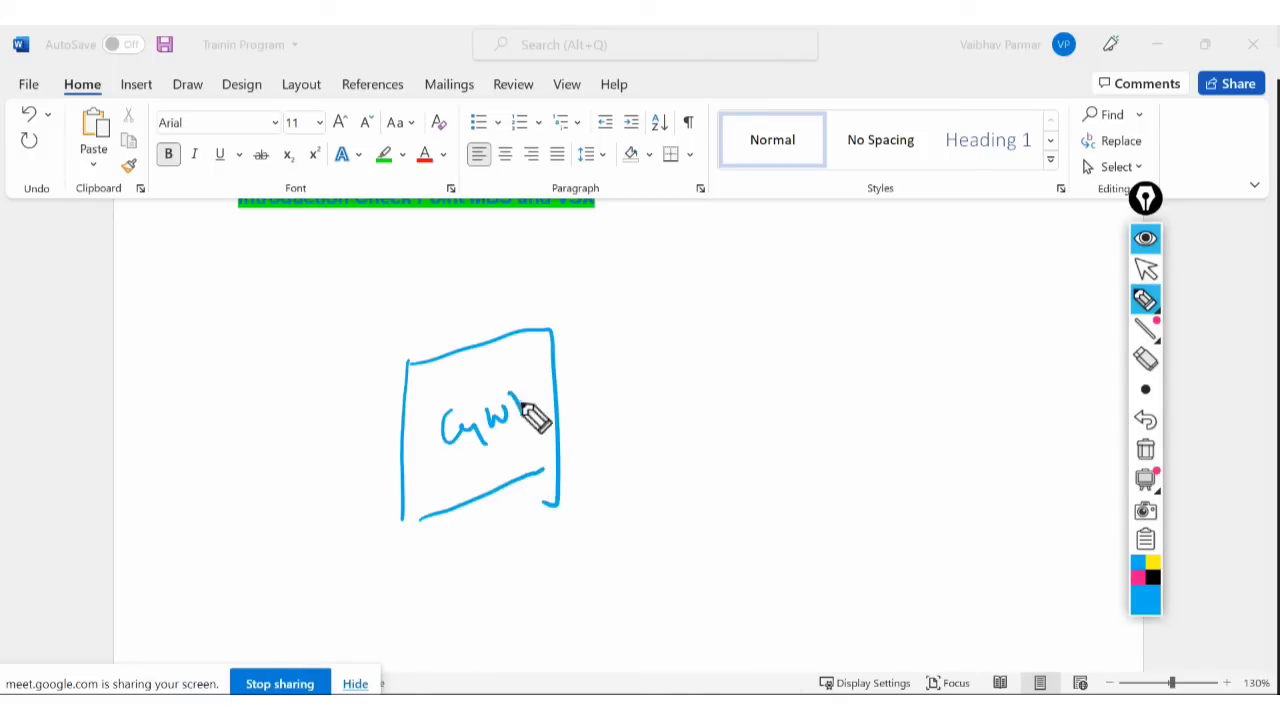
pyautogui.moveTo(806, 311)
pyautogui.mouseDown()
pyautogui.moveTo(833, 418)
pyautogui.moveTo(943, 262)
pyautogui.moveTo(850, 396)
pyautogui.mouseUp()
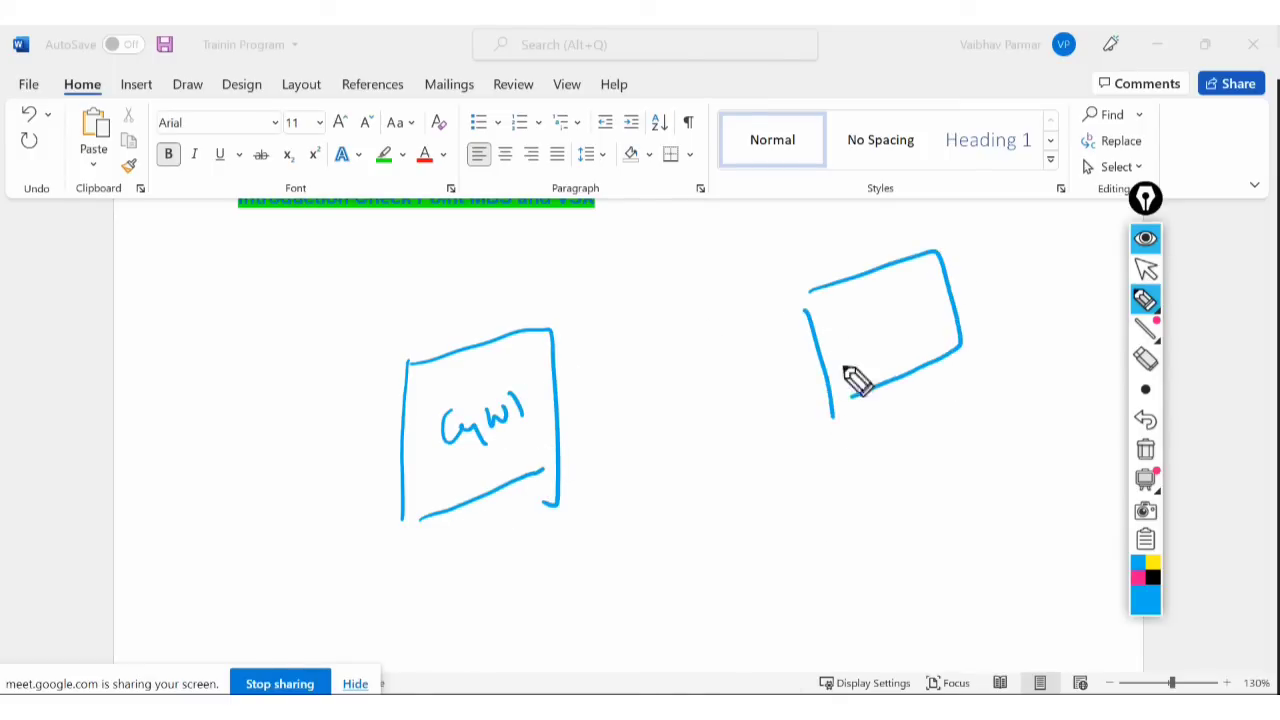
pyautogui.moveTo(845, 318)
pyautogui.mouseDown()
pyautogui.moveTo(866, 345)
pyautogui.moveTo(913, 308)
pyautogui.moveTo(946, 318)
pyautogui.mouseUp()
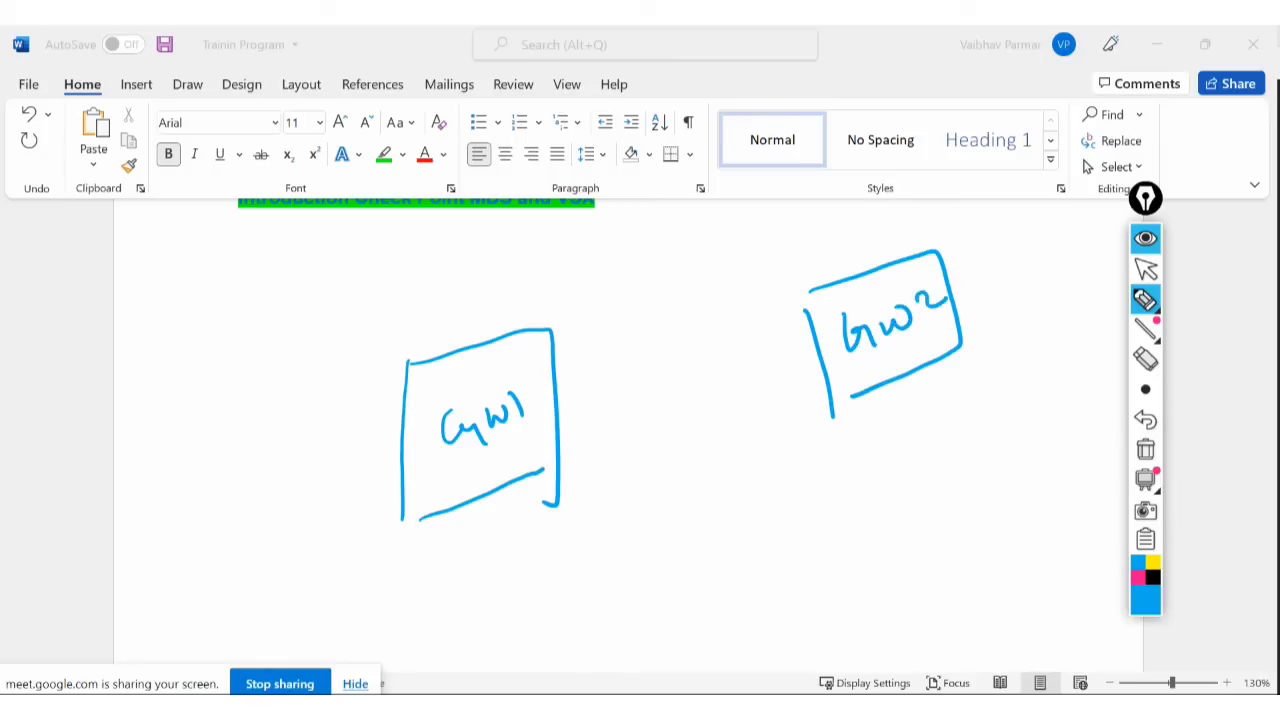
pyautogui.moveTo(402, 524); pyautogui.dragTo(558, 467)
# Bracket the GW1 and GW2 boxes, with lines beneath and small ticks beside them.
pyautogui.moveTo(318, 365)
pyautogui.mouseDown()
pyautogui.moveTo(296, 378)
pyautogui.moveTo(390, 592)
pyautogui.mouseUp()
pyautogui.moveTo(494, 282); pyautogui.dragTo(603, 527)
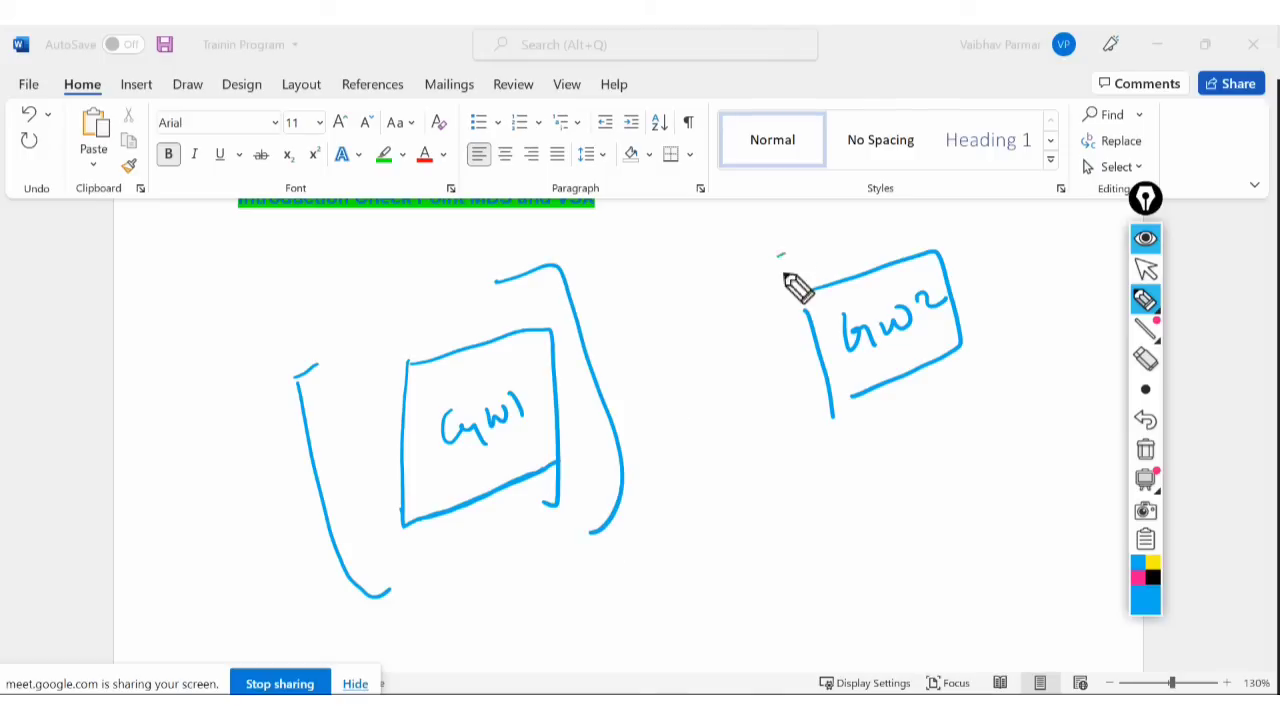
pyautogui.moveTo(794, 286)
pyautogui.mouseDown()
pyautogui.moveTo(794, 403)
pyautogui.moveTo(887, 463)
pyautogui.mouseUp()
pyautogui.moveTo(966, 232)
pyautogui.mouseDown()
pyautogui.moveTo(1022, 242)
pyautogui.moveTo(980, 398)
pyautogui.mouseUp()
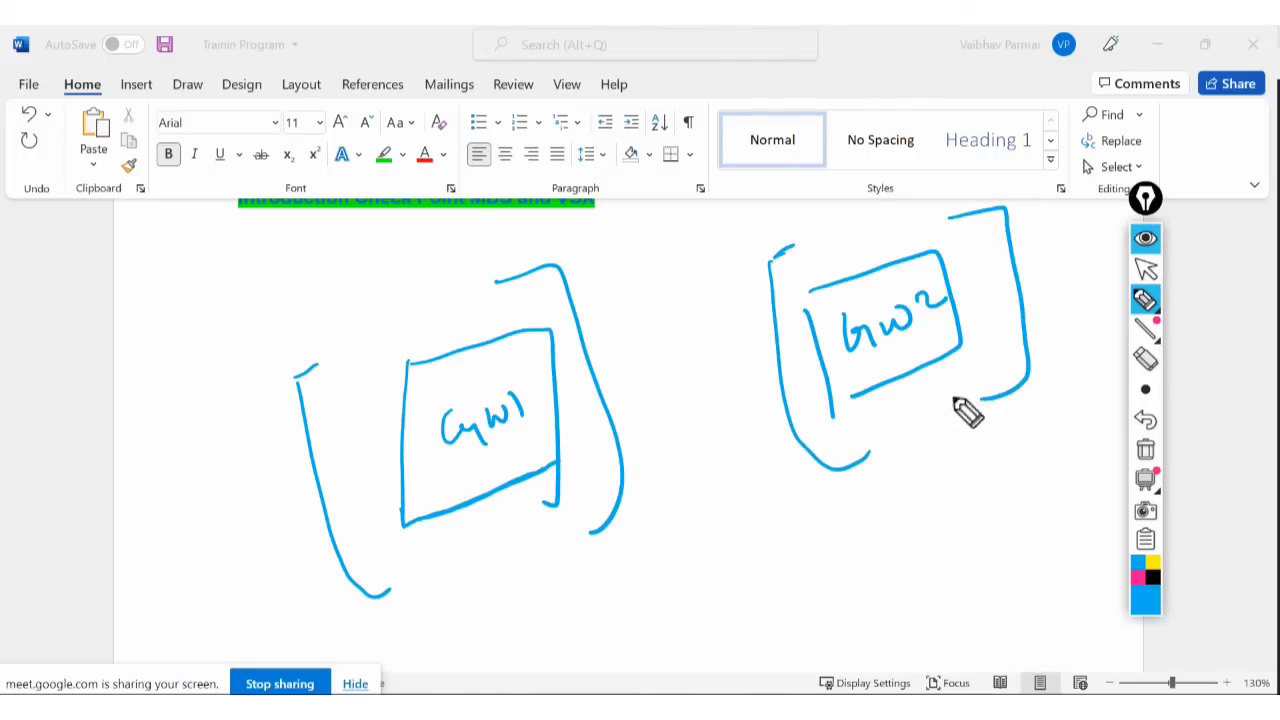
pyautogui.moveTo(474, 574); pyautogui.dragTo(510, 668)
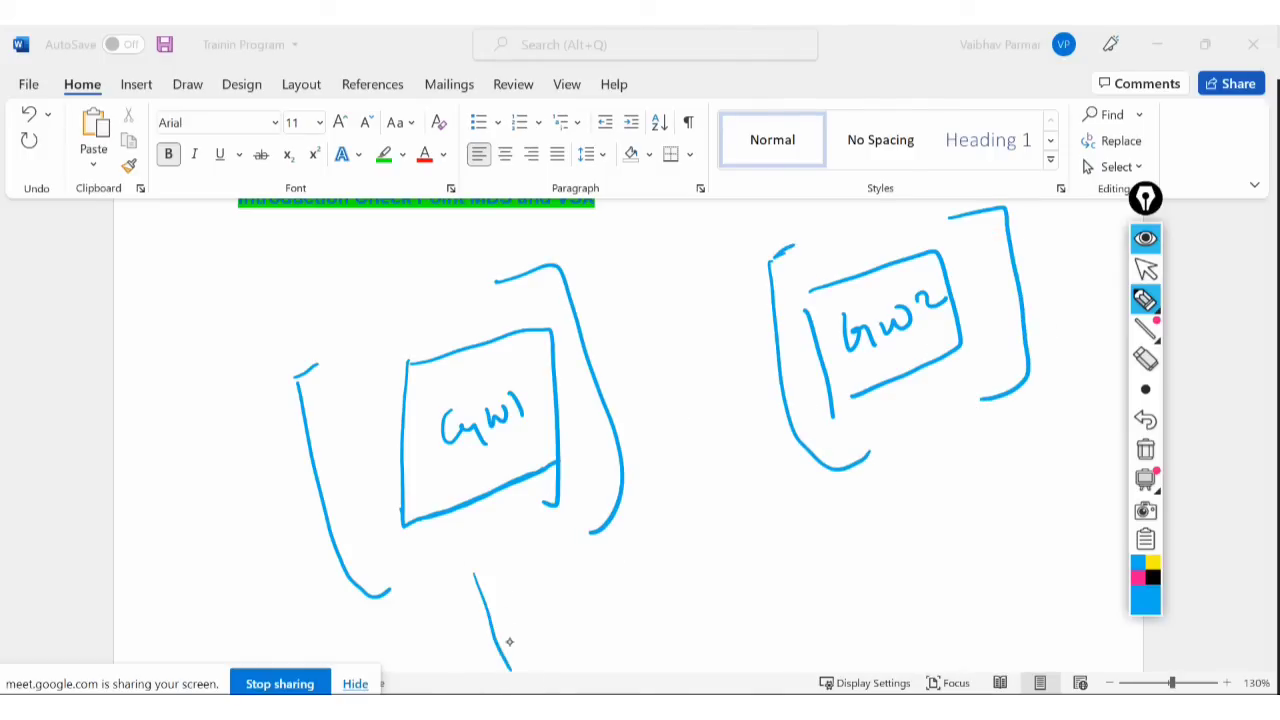
pyautogui.moveTo(942, 448); pyautogui.dragTo(974, 530)
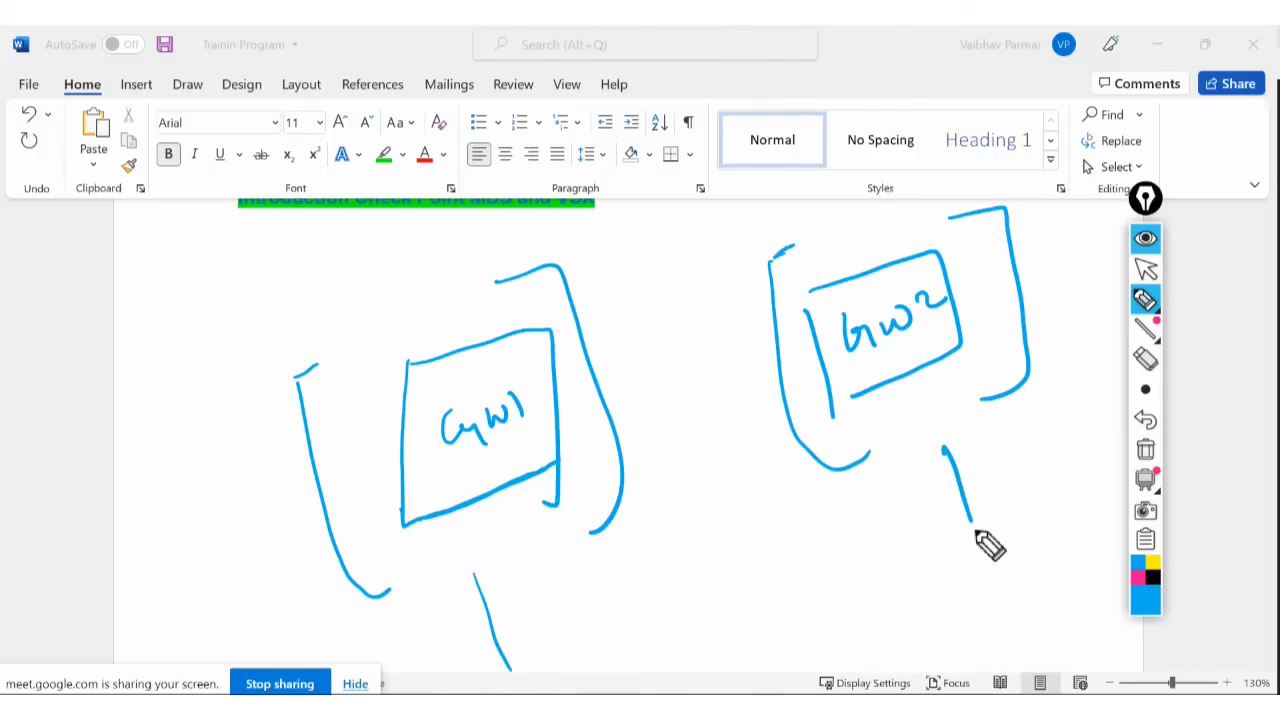
pyautogui.moveTo(990, 422); pyautogui.dragTo(1032, 518)
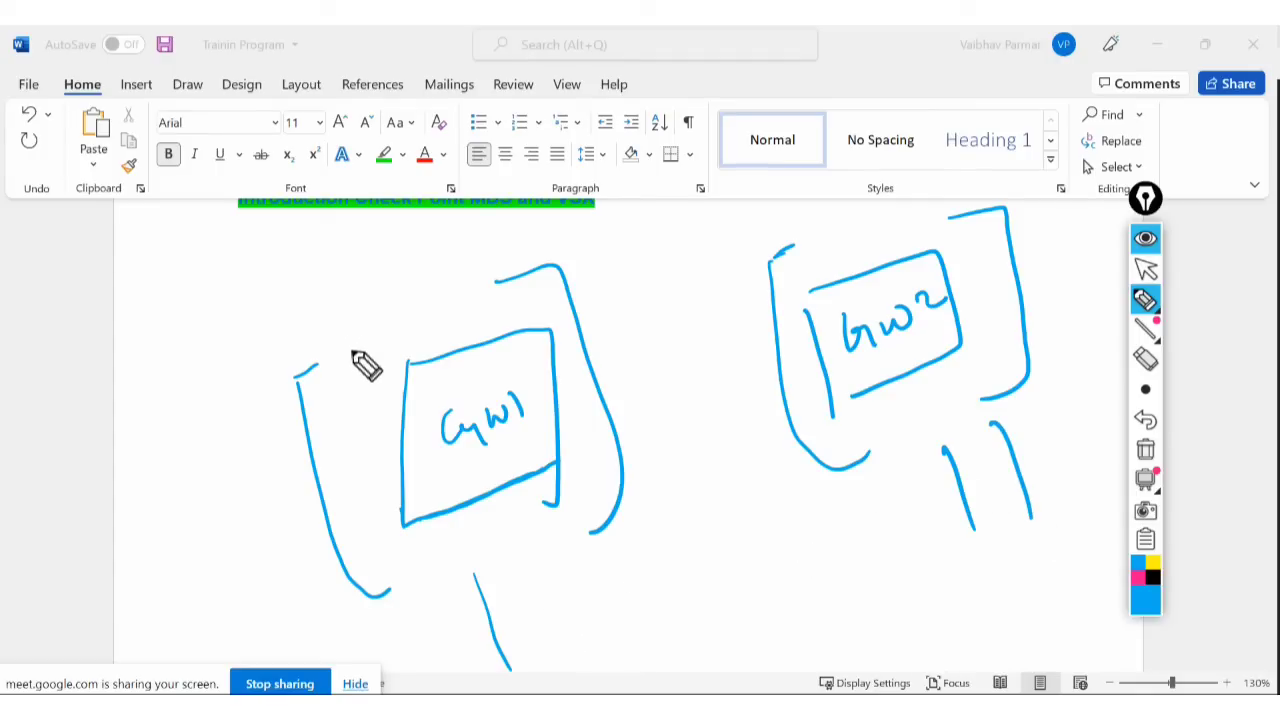
pyautogui.moveTo(344, 359); pyautogui.dragTo(369, 337)
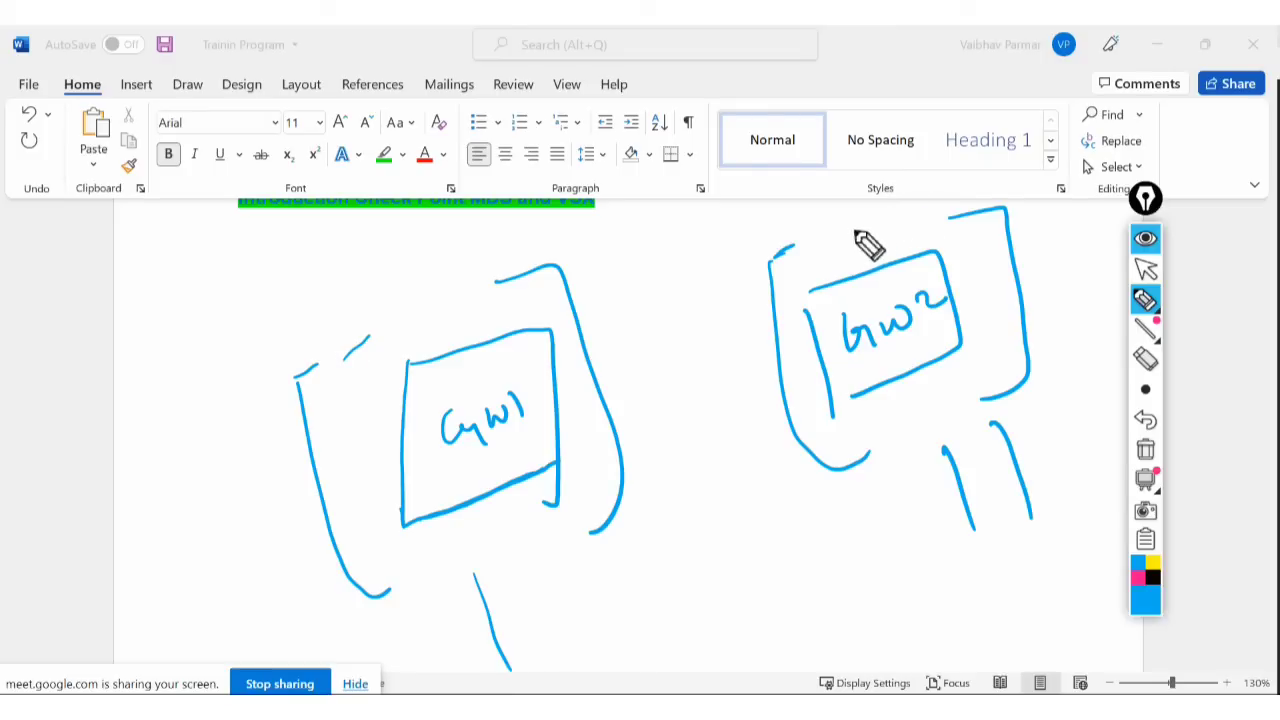
pyautogui.moveTo(851, 231); pyautogui.dragTo(884, 218)
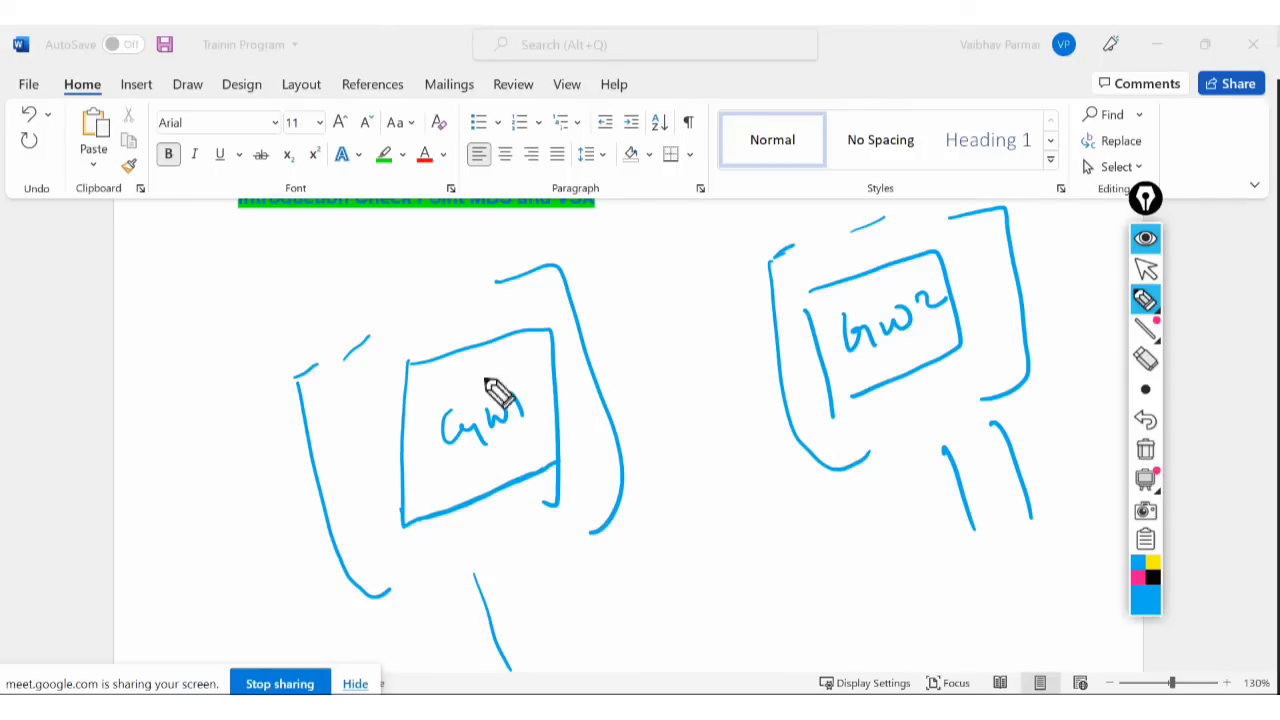
# Link GW1 to GW2 and label it HA LS, zero outage, Act, 100 and Std.
pyautogui.moveTo(462, 490)
pyautogui.mouseDown()
pyautogui.moveTo(508, 486)
pyautogui.moveTo(518, 462)
pyautogui.mouseUp()
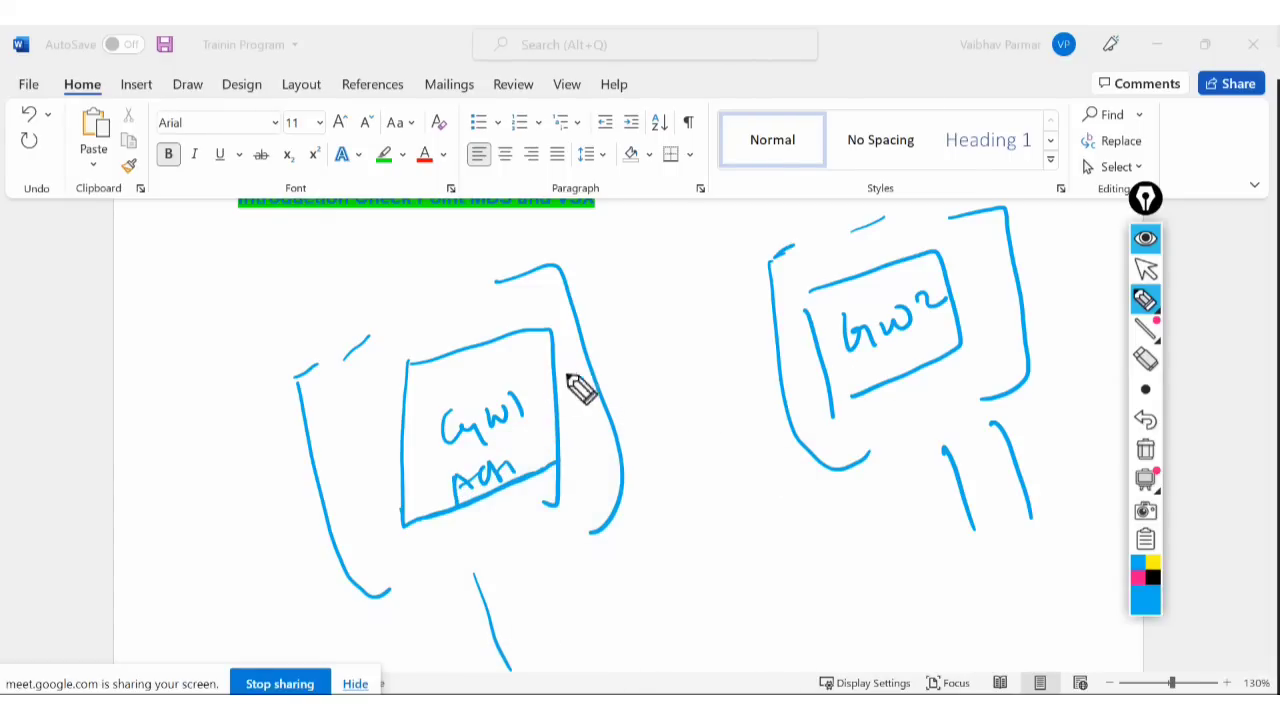
pyautogui.moveTo(557, 396)
pyautogui.mouseDown()
pyautogui.moveTo(628, 346)
pyautogui.moveTo(778, 308)
pyautogui.mouseUp()
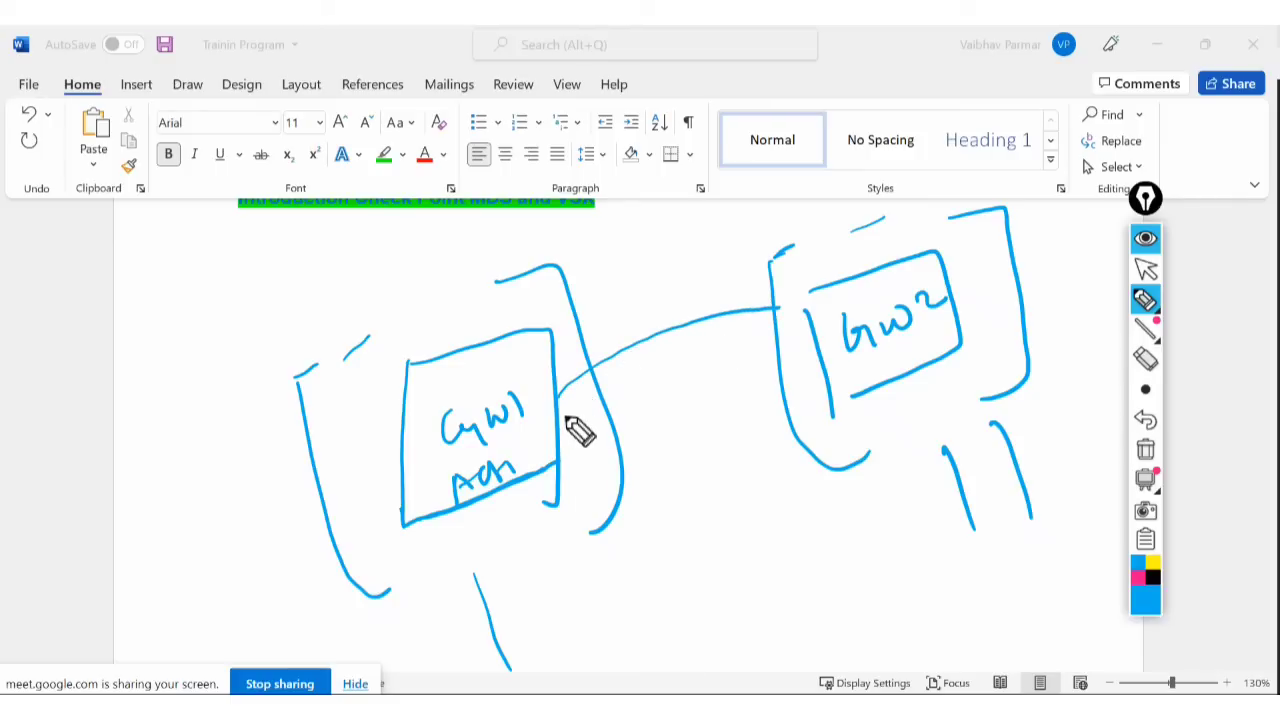
pyautogui.moveTo(566, 418)
pyautogui.mouseDown()
pyautogui.moveTo(816, 316)
pyautogui.moveTo(798, 332)
pyautogui.mouseUp()
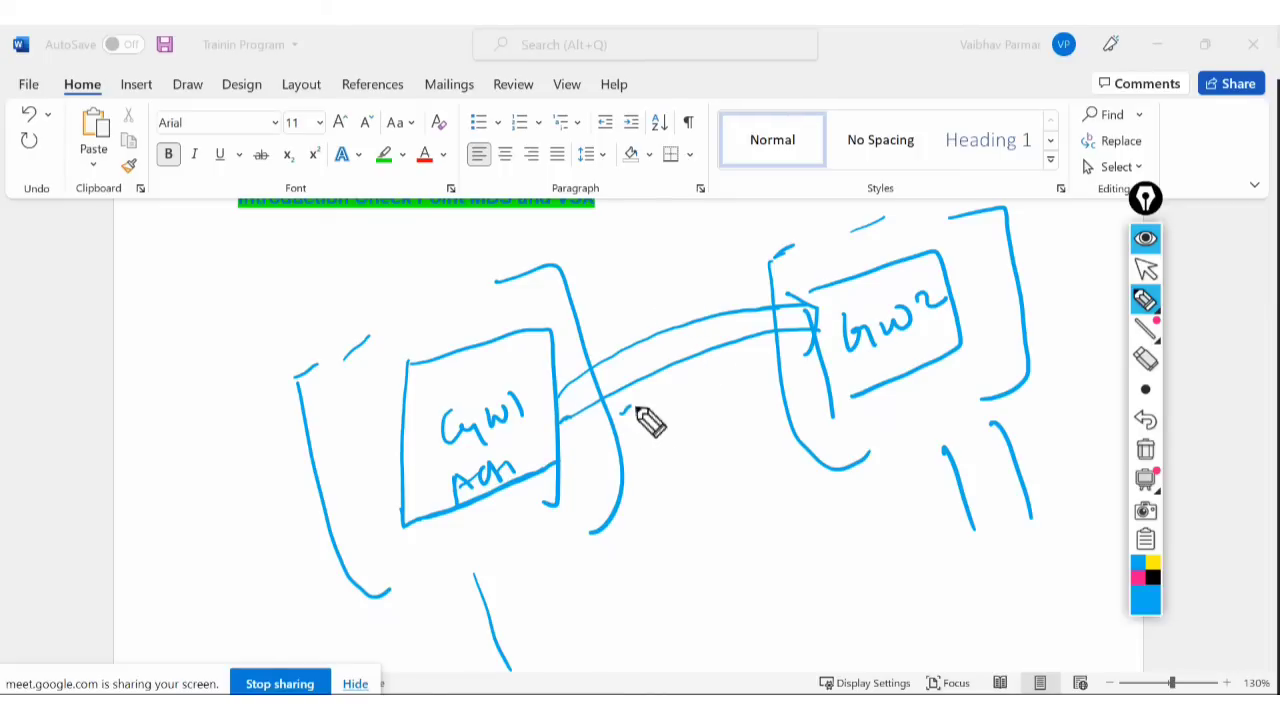
pyautogui.moveTo(650, 423)
pyautogui.mouseDown()
pyautogui.moveTo(691, 414)
pyautogui.moveTo(674, 454)
pyautogui.moveTo(711, 451)
pyautogui.moveTo(714, 434)
pyautogui.moveTo(729, 446)
pyautogui.moveTo(763, 407)
pyautogui.mouseUp()
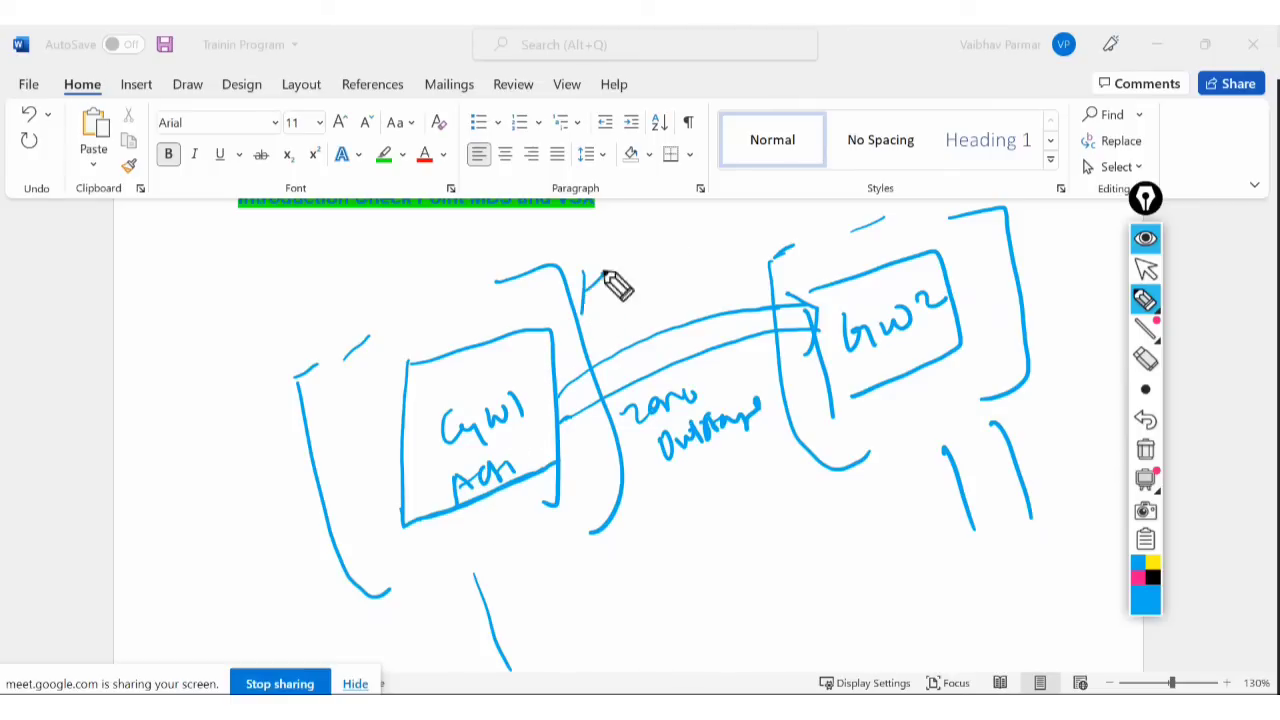
pyautogui.moveTo(604, 270)
pyautogui.mouseDown()
pyautogui.moveTo(634, 280)
pyautogui.moveTo(646, 263)
pyautogui.mouseUp()
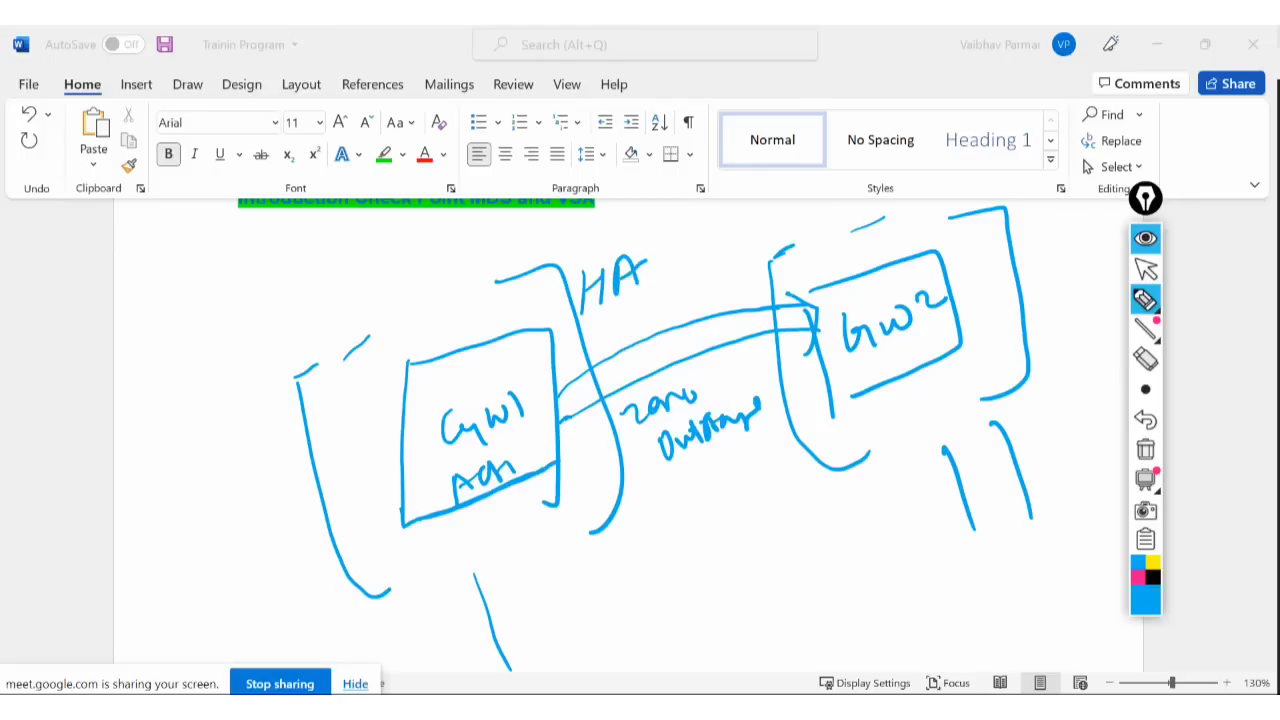
pyautogui.moveTo(608, 315)
pyautogui.mouseDown()
pyautogui.moveTo(602, 345)
pyautogui.moveTo(622, 334)
pyautogui.mouseUp()
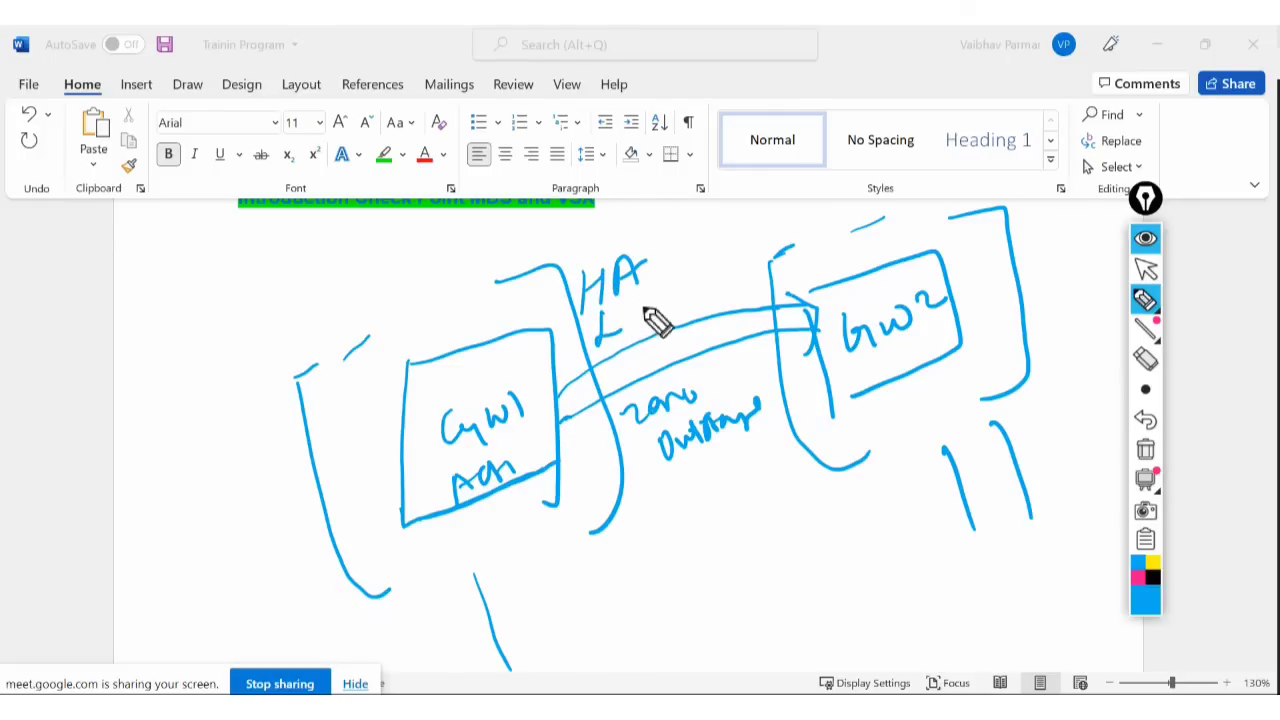
pyautogui.moveTo(653, 292); pyautogui.dragTo(630, 328)
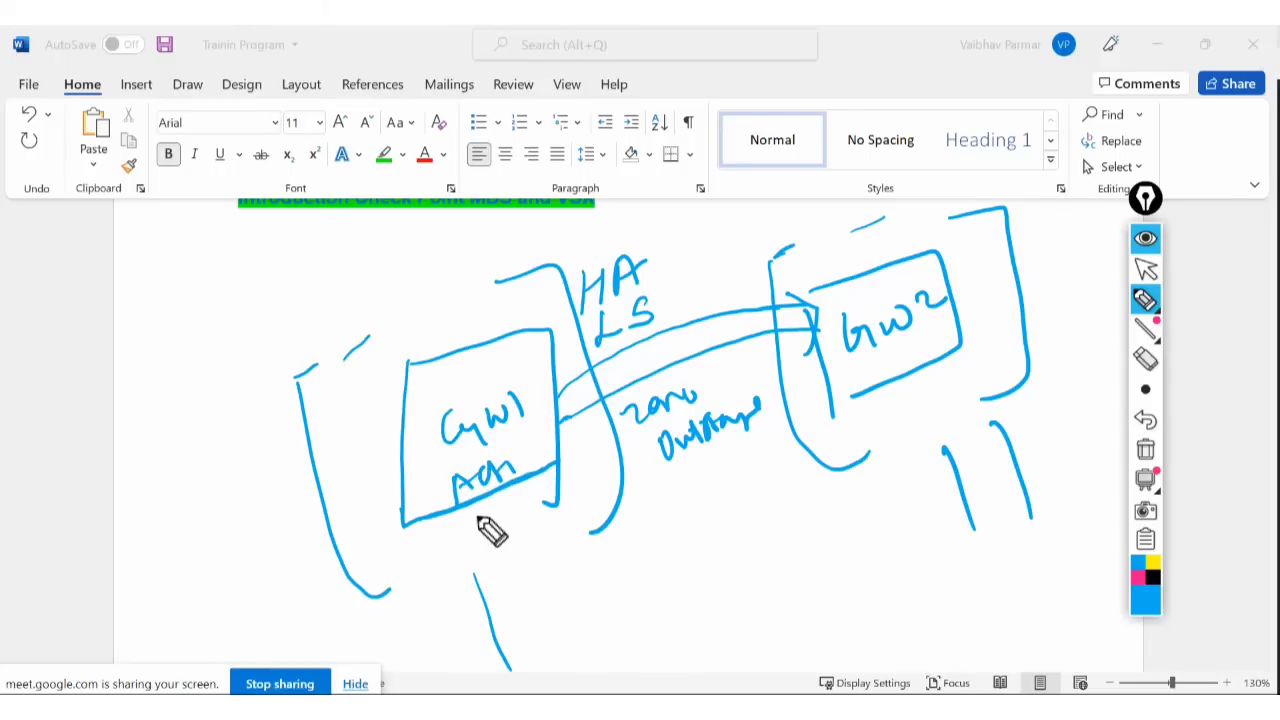
pyautogui.moveTo(446, 528)
pyautogui.mouseDown()
pyautogui.moveTo(443, 548)
pyautogui.moveTo(488, 519)
pyautogui.mouseUp()
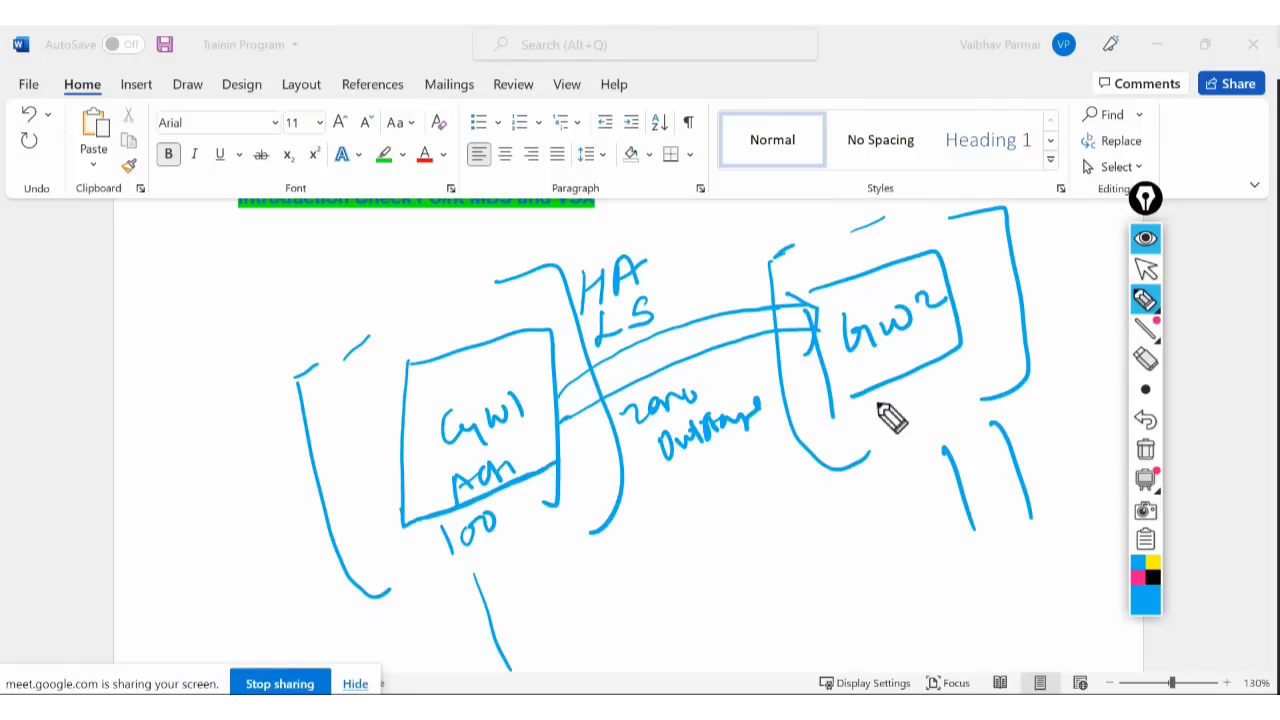
pyautogui.moveTo(878, 400)
pyautogui.mouseDown()
pyautogui.moveTo(882, 424)
pyautogui.moveTo(900, 403)
pyautogui.moveTo(913, 418)
pyautogui.mouseUp()
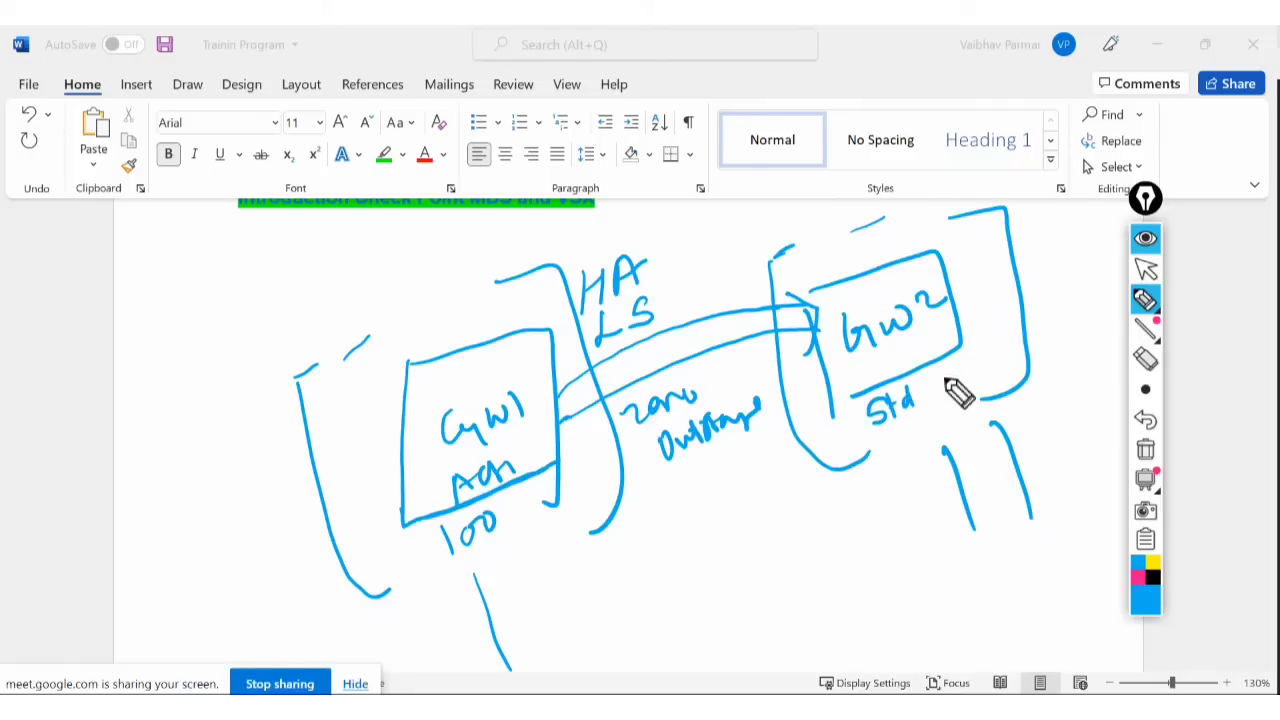
# Cross out GW1's Act label with an X and strike through GW2's Std.
pyautogui.moveTo(948, 376)
pyautogui.mouseDown()
pyautogui.moveTo(943, 410)
pyautogui.moveTo(950, 378)
pyautogui.mouseUp()
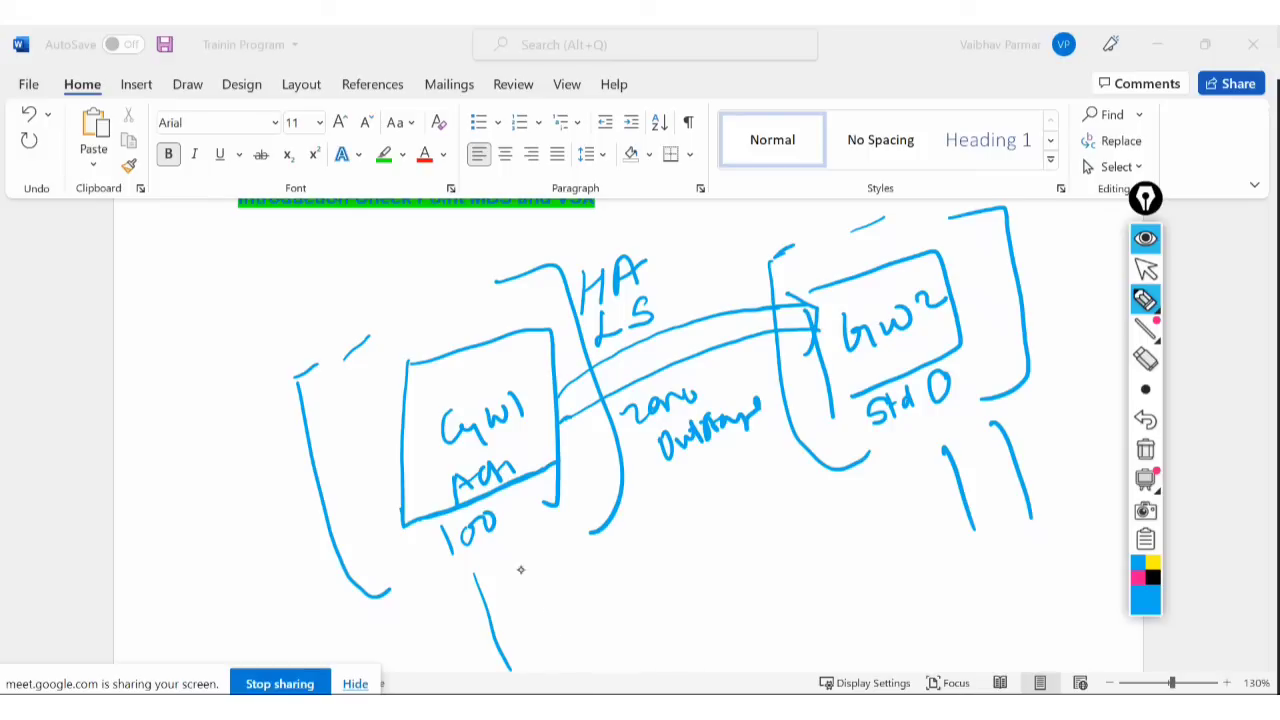
pyautogui.moveTo(496, 557)
pyautogui.mouseDown()
pyautogui.moveTo(514, 570)
pyautogui.moveTo(529, 625)
pyautogui.mouseUp()
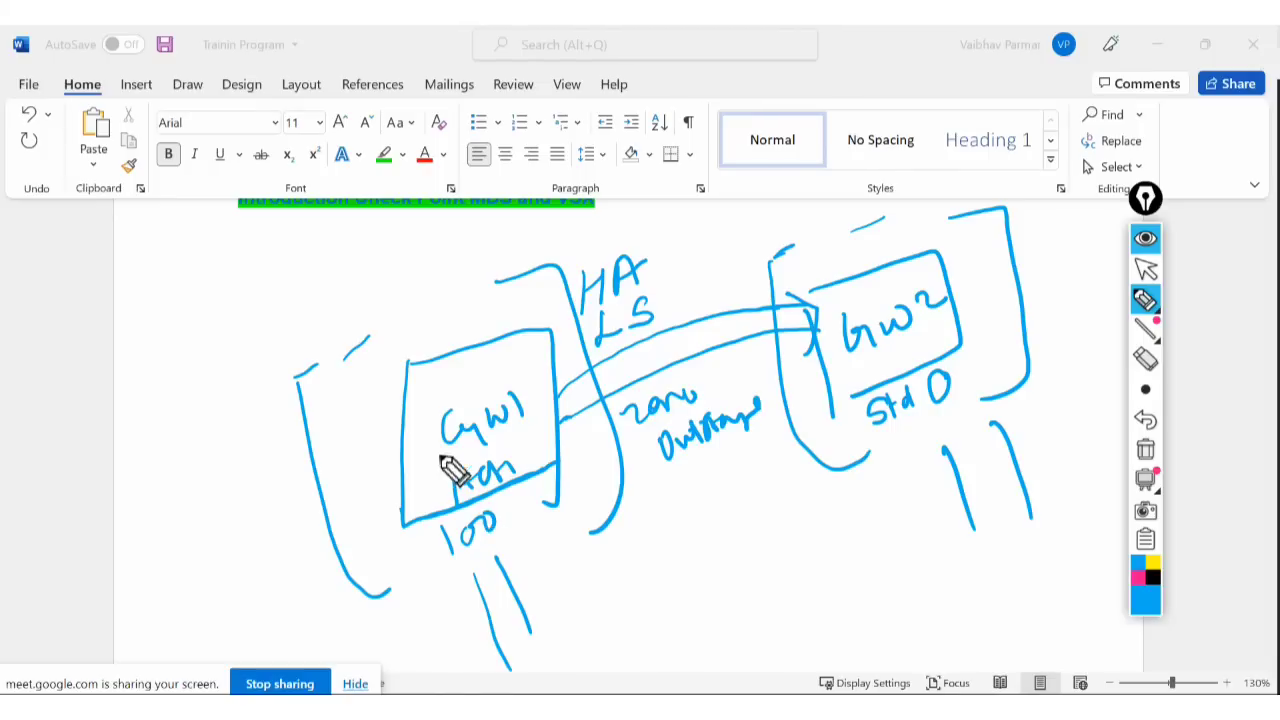
pyautogui.moveTo(439, 448); pyautogui.dragTo(508, 477)
pyautogui.moveTo(474, 430); pyautogui.dragTo(458, 513)
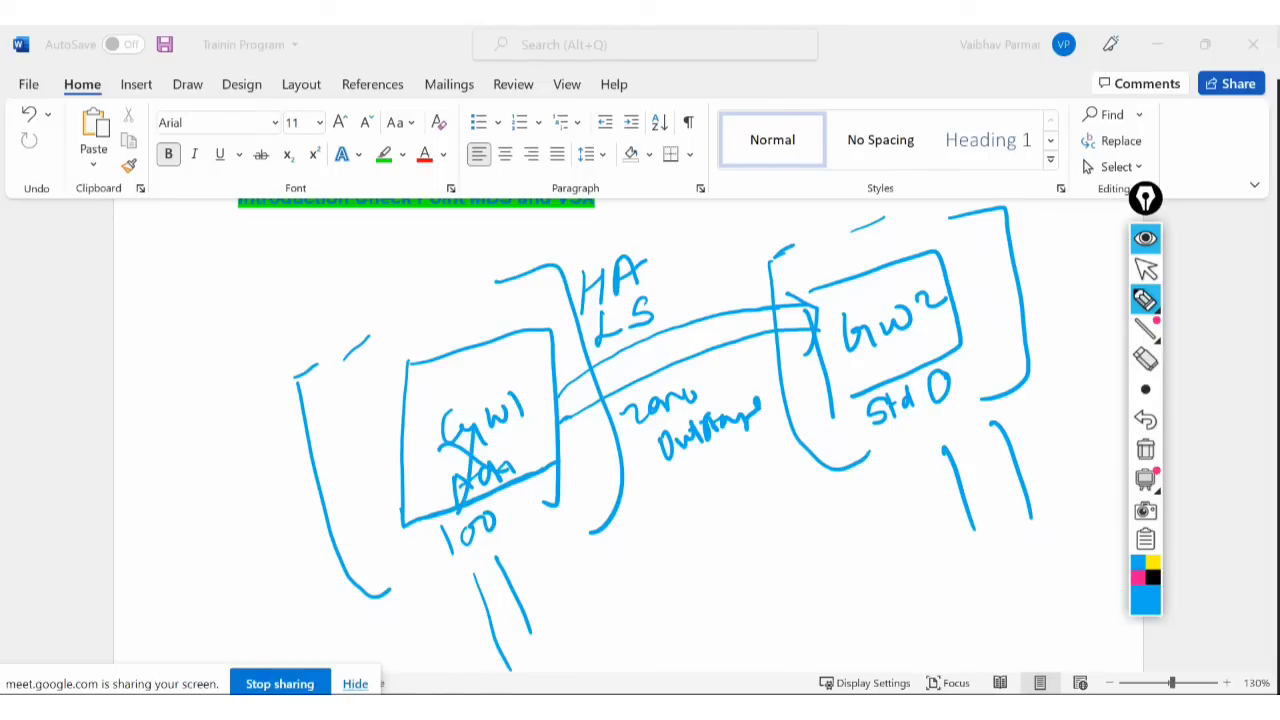
pyautogui.moveTo(955, 377)
pyautogui.mouseDown()
pyautogui.moveTo(868, 409)
pyautogui.moveTo(929, 443)
pyautogui.moveTo(920, 434)
pyautogui.moveTo(940, 420)
pyautogui.mouseUp()
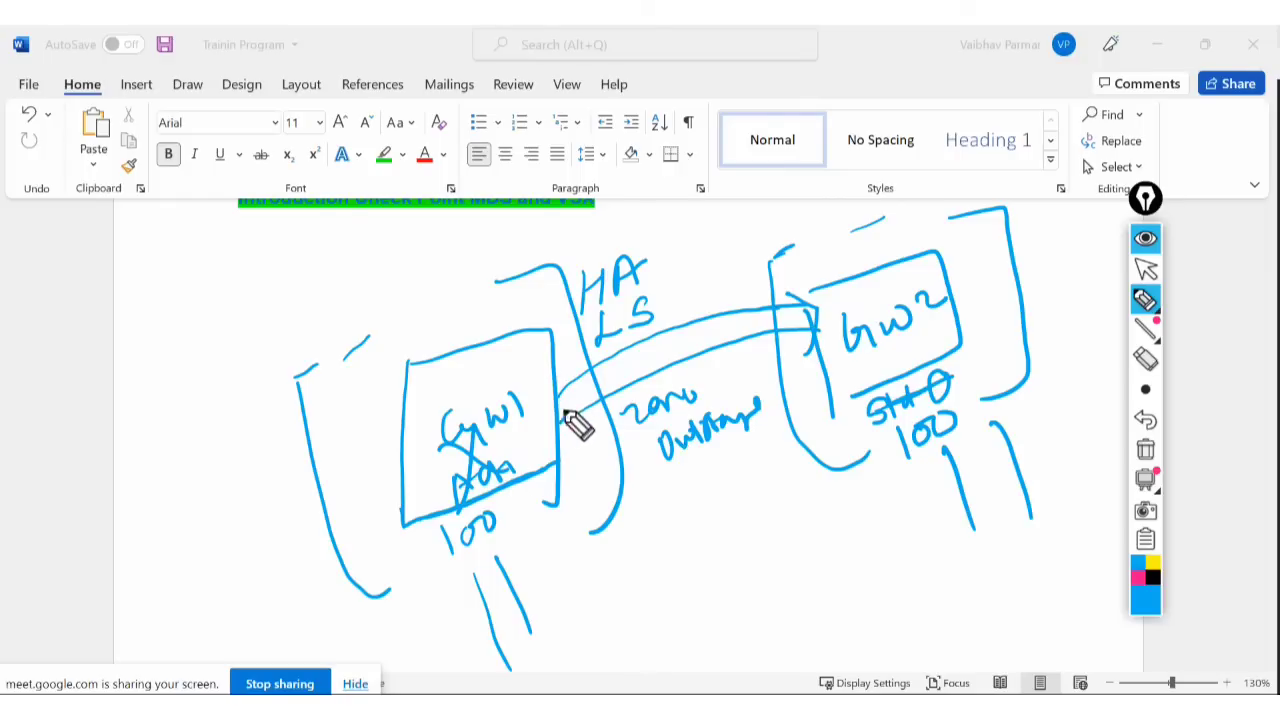
# Add another link into GW2, write CCP after LS, and note 'full Delta'.
pyautogui.moveTo(618, 362)
pyautogui.mouseDown()
pyautogui.moveTo(822, 314)
pyautogui.moveTo(586, 418)
pyautogui.moveTo(663, 372)
pyautogui.moveTo(800, 329)
pyautogui.moveTo(530, 447)
pyautogui.moveTo(855, 322)
pyautogui.moveTo(604, 398)
pyautogui.moveTo(792, 315)
pyautogui.mouseUp()
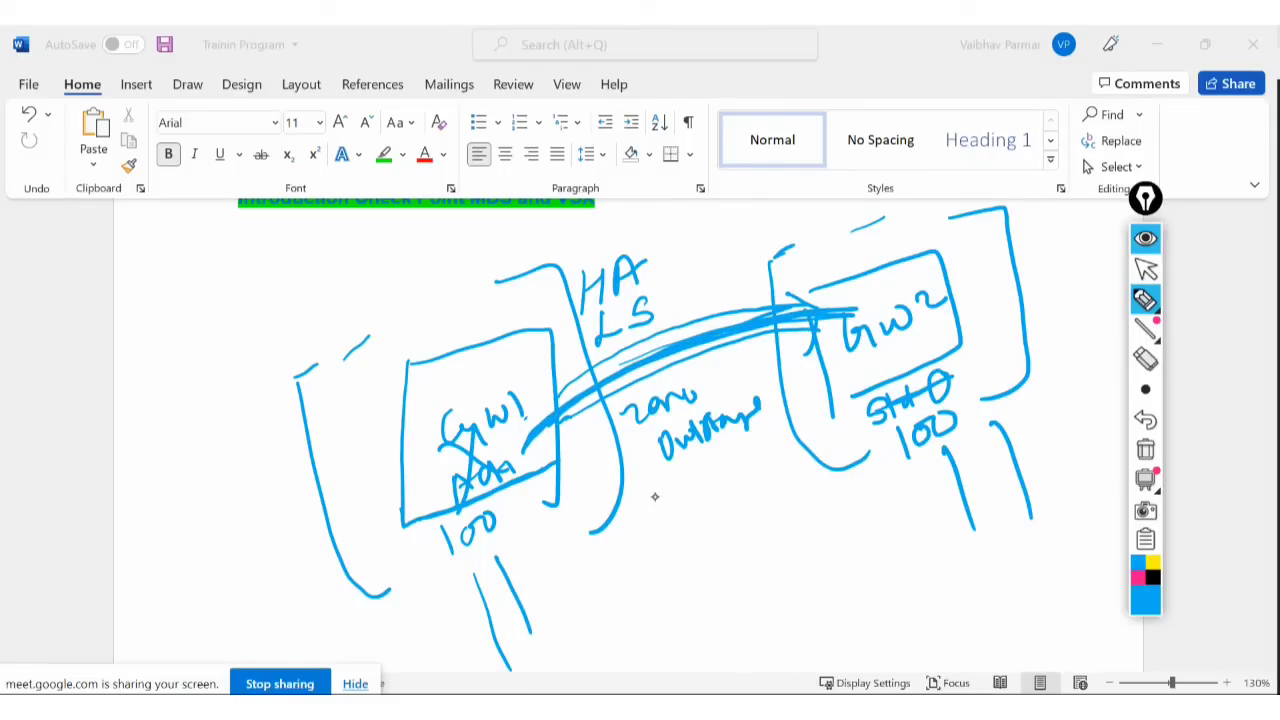
pyautogui.moveTo(689, 276)
pyautogui.mouseDown()
pyautogui.moveTo(691, 298)
pyautogui.moveTo(729, 280)
pyautogui.moveTo(765, 490)
pyautogui.mouseUp()
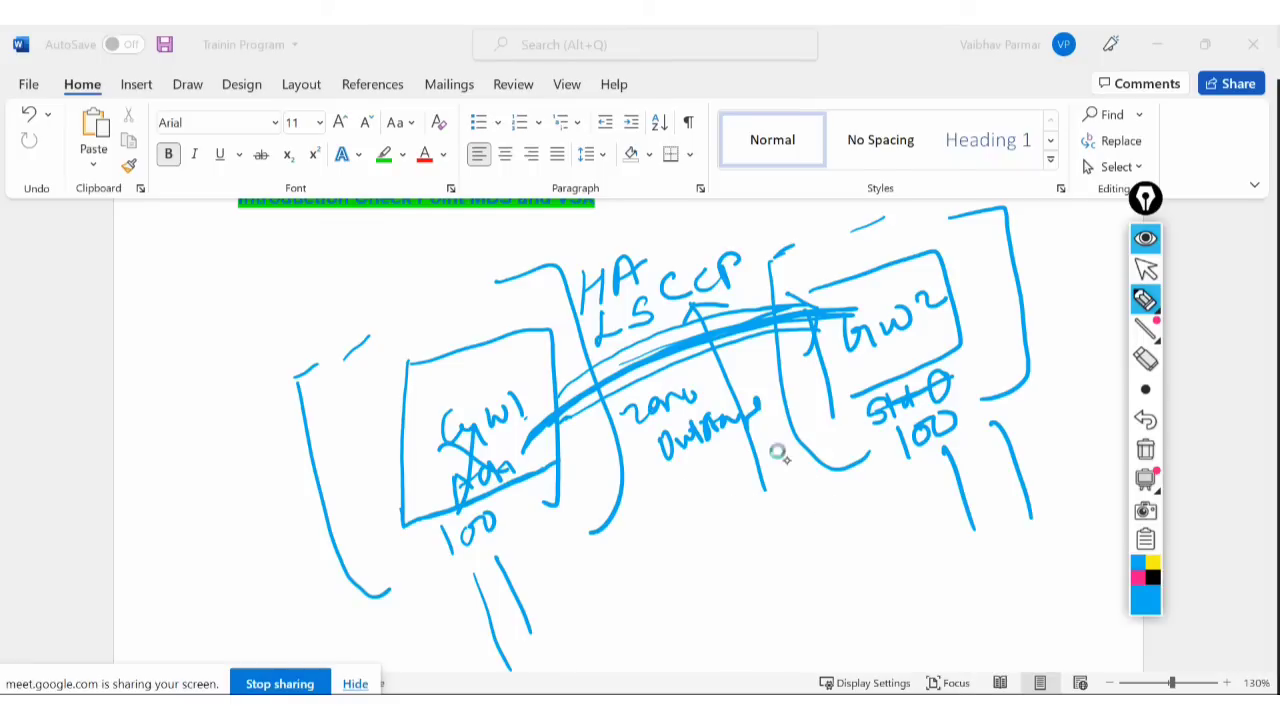
pyautogui.moveTo(288, 244)
pyautogui.mouseDown()
pyautogui.moveTo(274, 264)
pyautogui.moveTo(340, 240)
pyautogui.mouseUp()
pyautogui.moveTo(328, 312)
pyautogui.mouseDown()
pyautogui.moveTo(306, 309)
pyautogui.moveTo(343, 314)
pyautogui.moveTo(443, 251)
pyautogui.mouseUp()
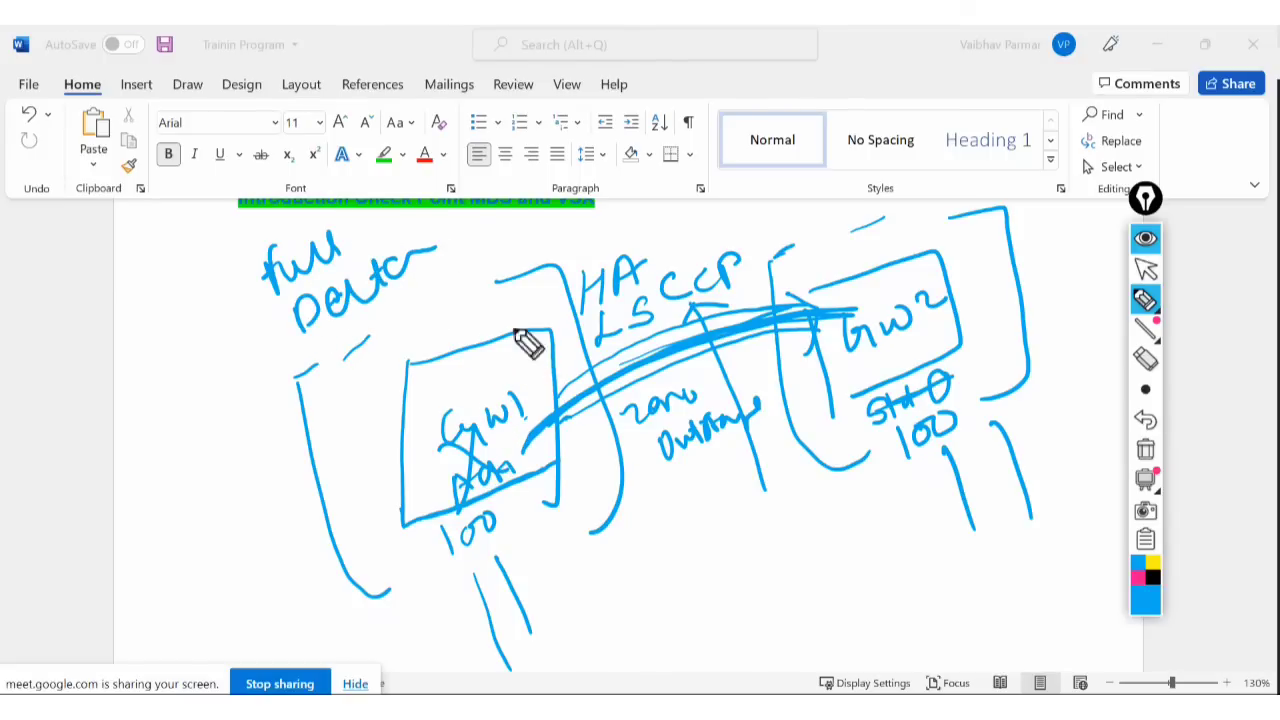
# Circle the GW1 and GW2 boxes and add dashes after 'full' and 'Delta'.
pyautogui.moveTo(526, 343)
pyautogui.mouseDown()
pyautogui.moveTo(490, 530)
pyautogui.moveTo(535, 330)
pyautogui.mouseUp()
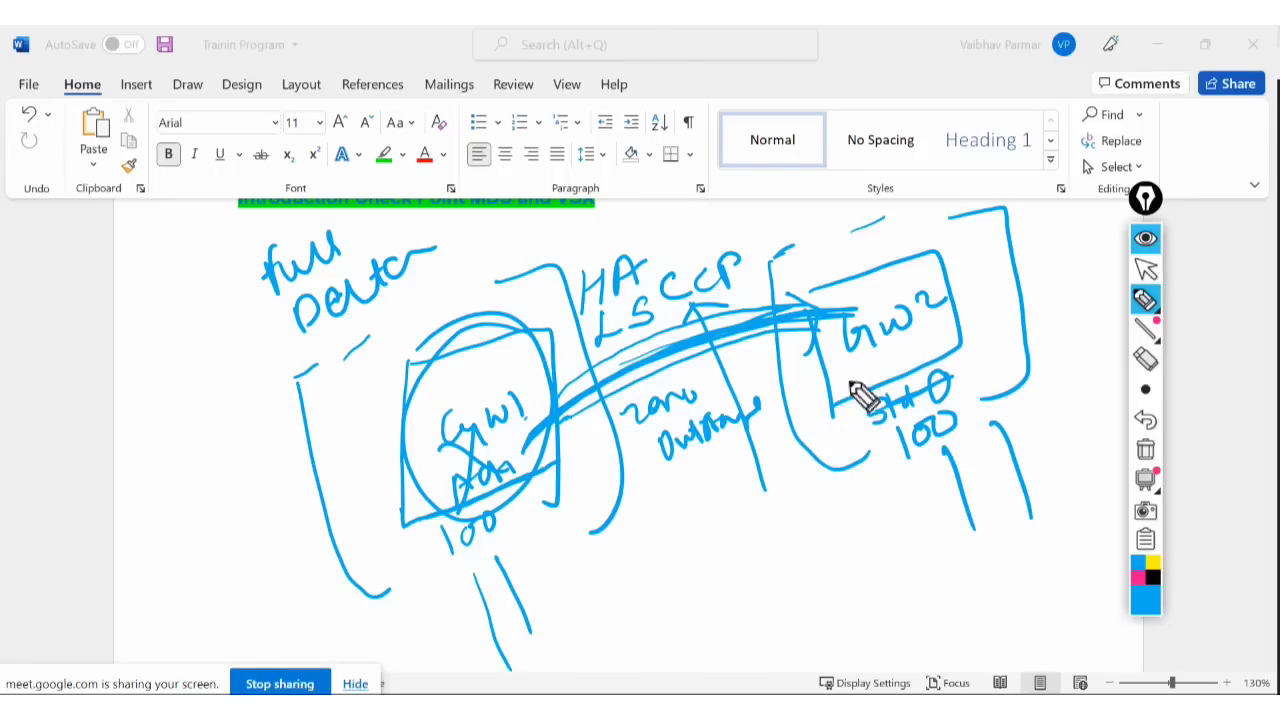
pyautogui.moveTo(960, 291)
pyautogui.mouseDown()
pyautogui.moveTo(971, 277)
pyautogui.moveTo(829, 323)
pyautogui.moveTo(985, 305)
pyautogui.moveTo(594, 286)
pyautogui.moveTo(509, 380)
pyautogui.moveTo(466, 397)
pyautogui.moveTo(432, 512)
pyautogui.moveTo(494, 388)
pyautogui.mouseUp()
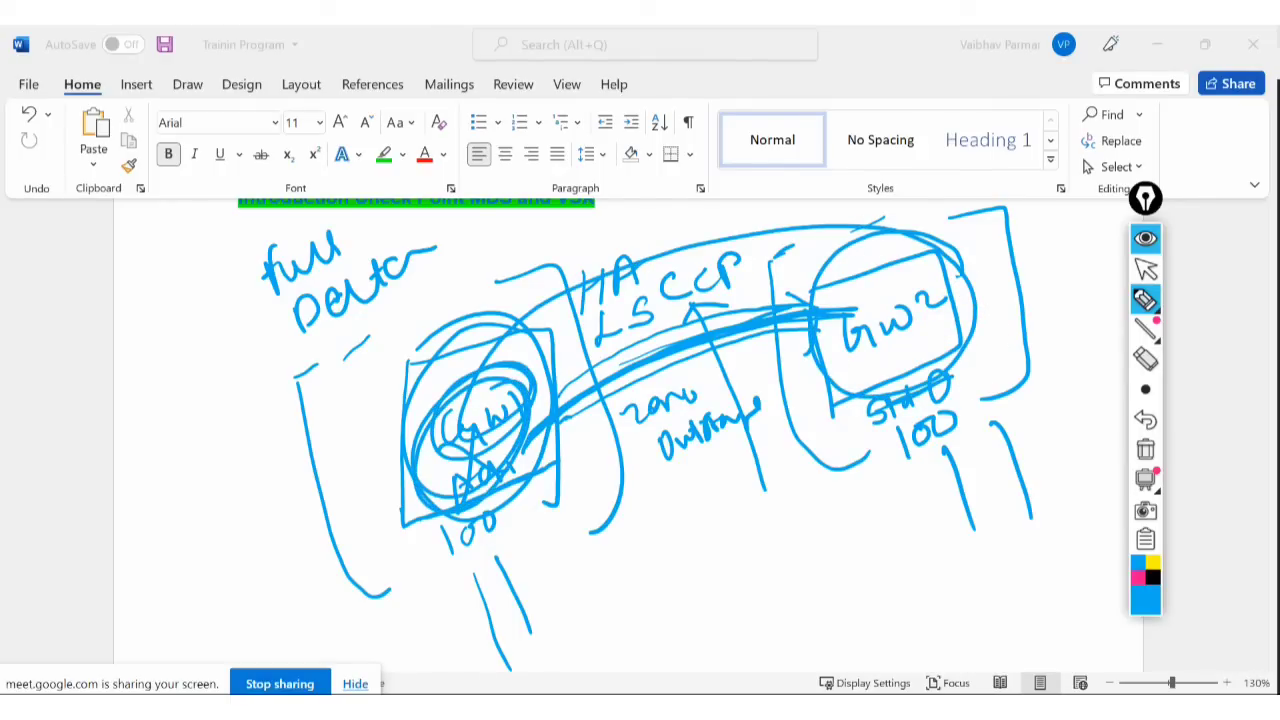
pyautogui.moveTo(344, 238); pyautogui.dragTo(370, 228)
pyautogui.moveTo(445, 254); pyautogui.dragTo(470, 242)
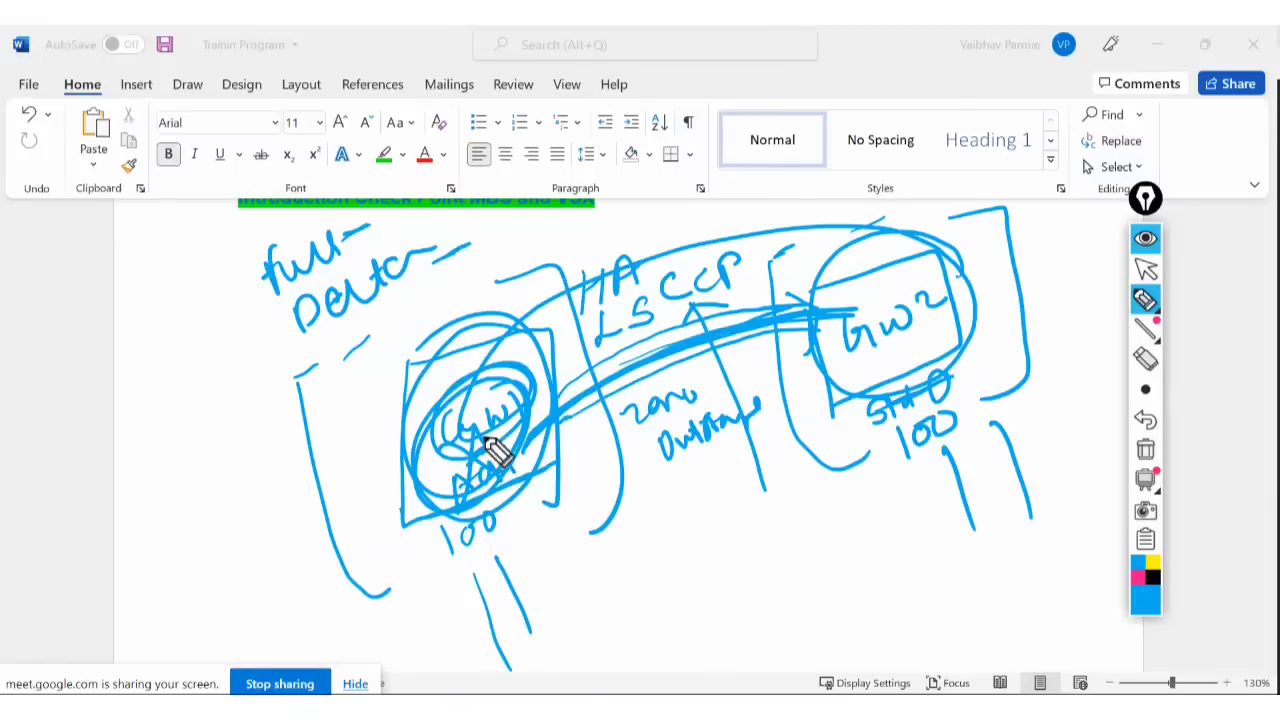
# Mark an X under GW2, draw a curve from it, and scribble over GW1.
pyautogui.moveTo(858, 287); pyautogui.dragTo(884, 272)
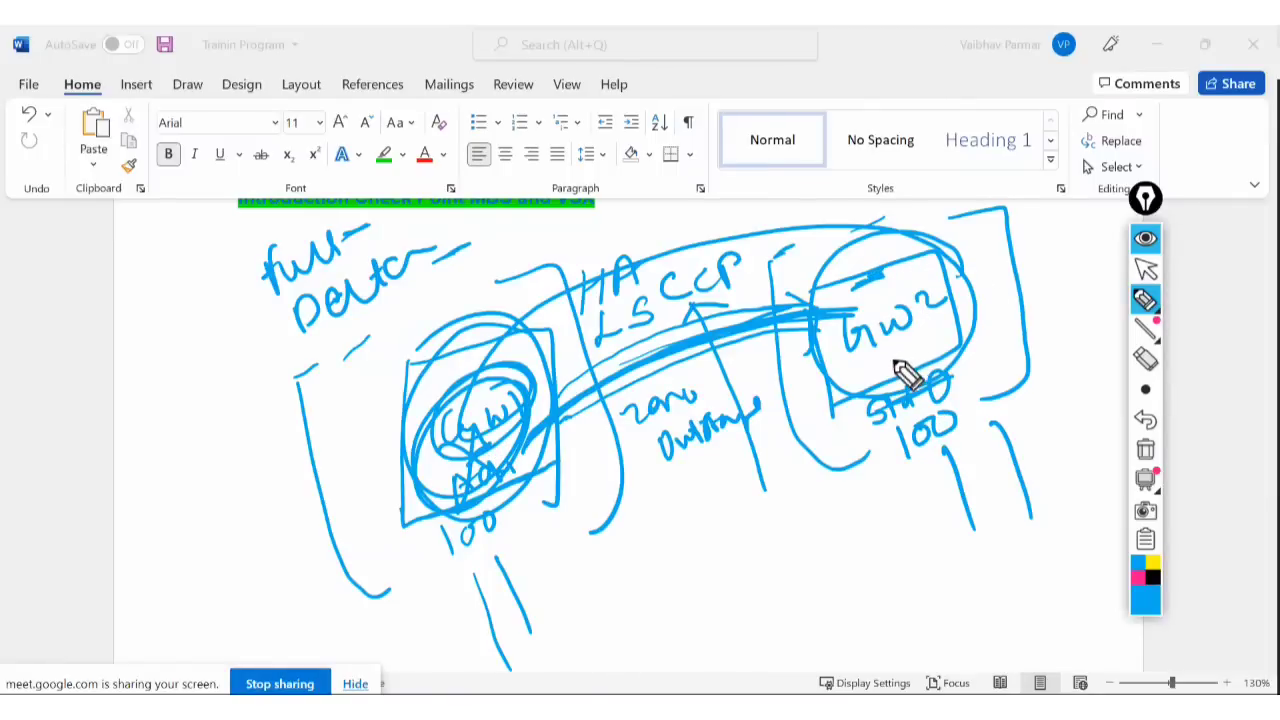
pyautogui.moveTo(892, 348); pyautogui.dragTo(898, 355)
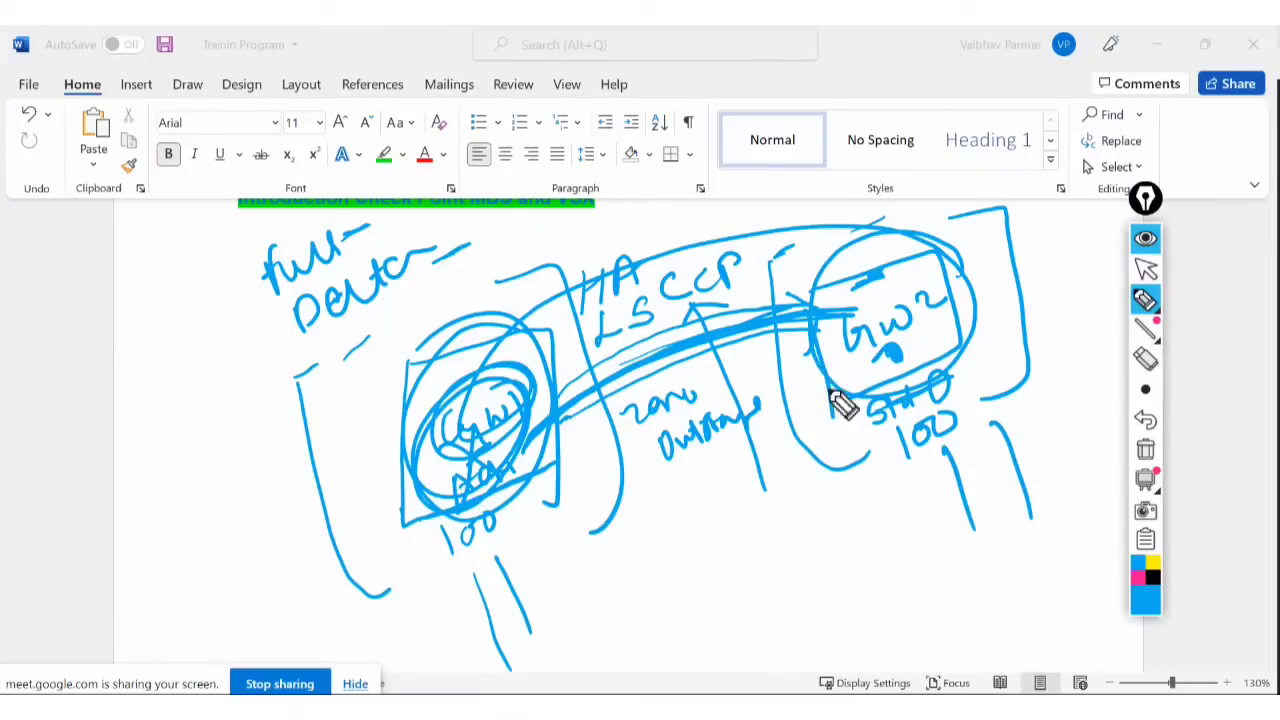
pyautogui.moveTo(838, 380)
pyautogui.mouseDown()
pyautogui.moveTo(758, 432)
pyautogui.moveTo(619, 441)
pyautogui.mouseUp()
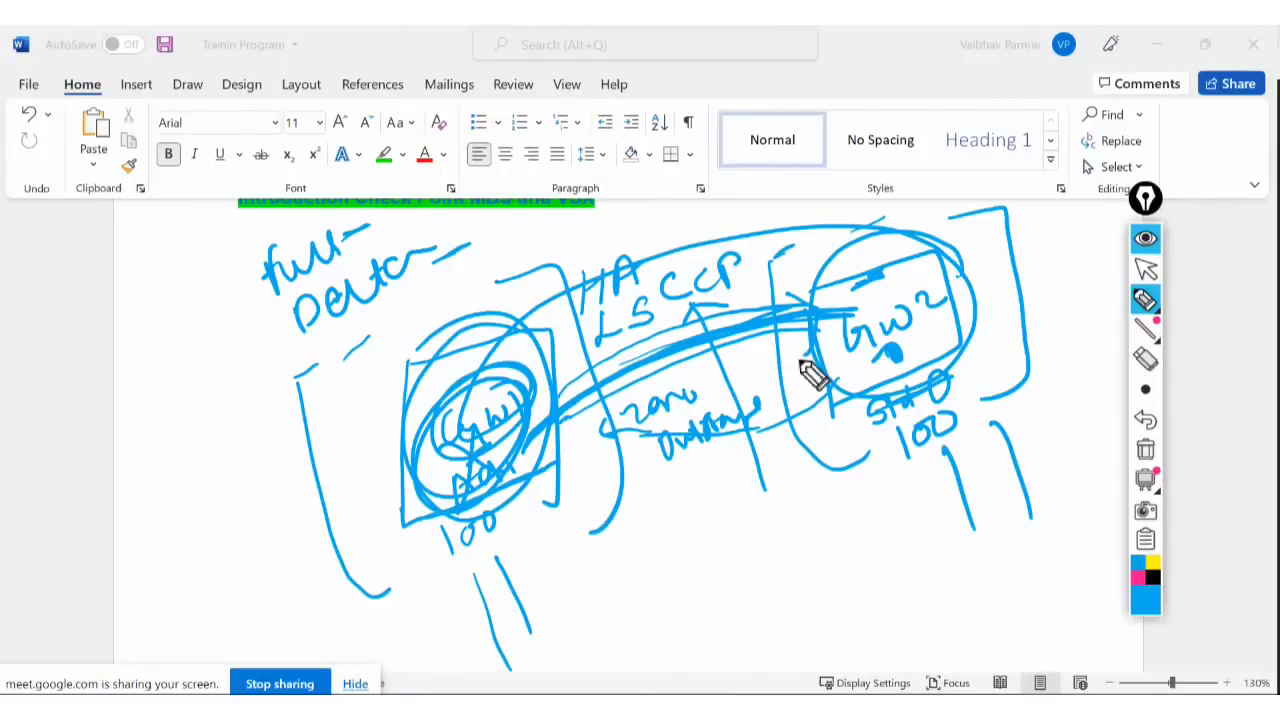
pyautogui.moveTo(930, 294); pyautogui.dragTo(946, 307)
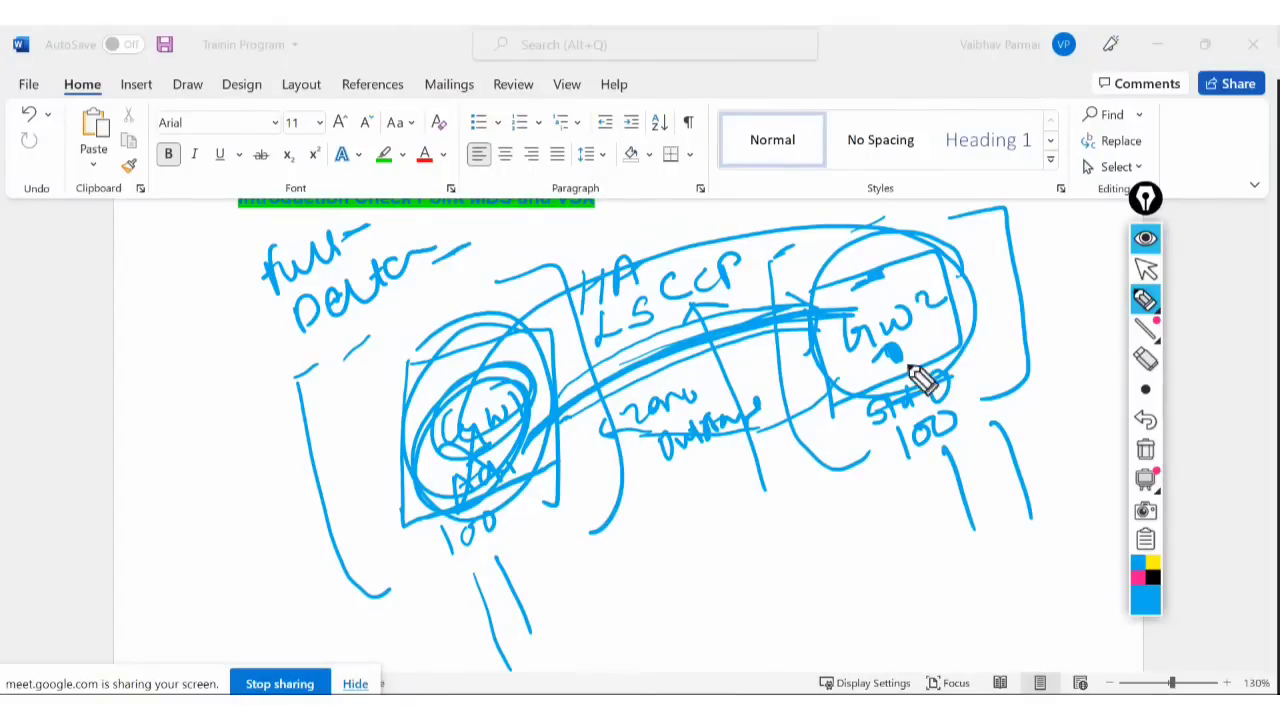
pyautogui.moveTo(917, 348); pyautogui.dragTo(907, 360)
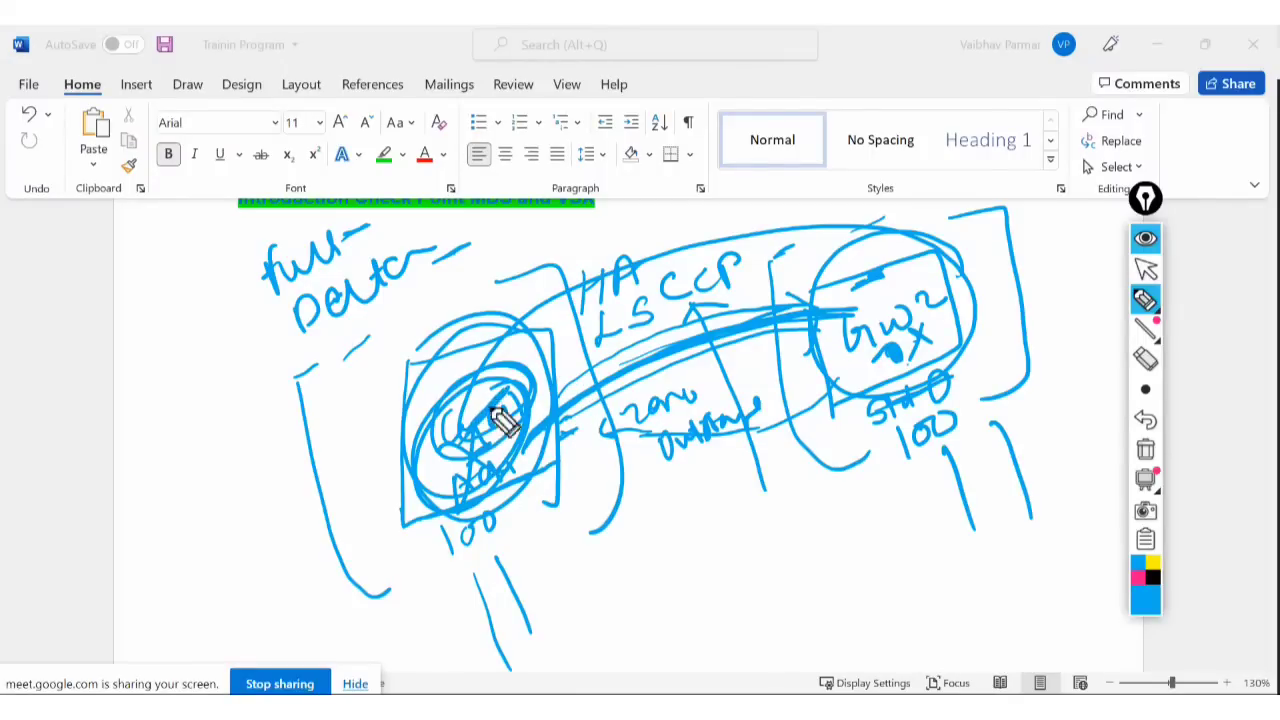
pyautogui.moveTo(520, 415)
pyautogui.mouseDown()
pyautogui.moveTo(486, 463)
pyautogui.moveTo(510, 425)
pyautogui.mouseUp()
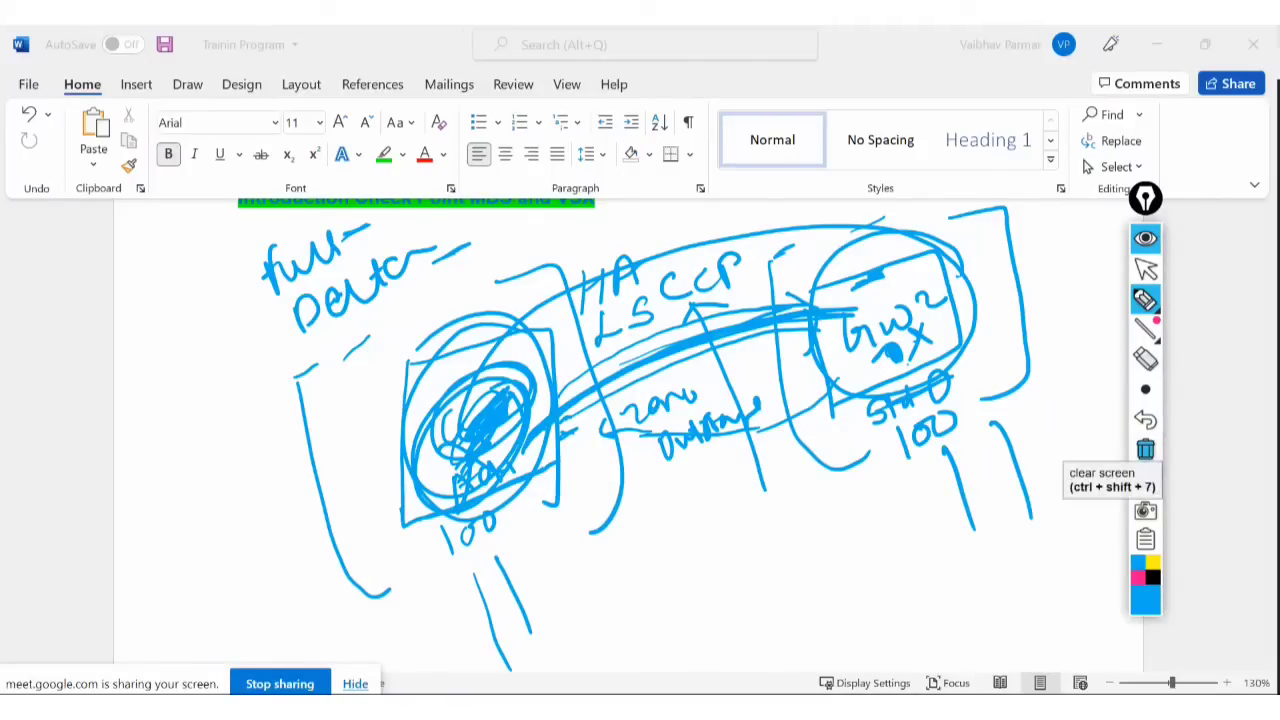
# Erase all the ink annotations and return to the normal arrow pointer.
pyautogui.click(1147, 449)
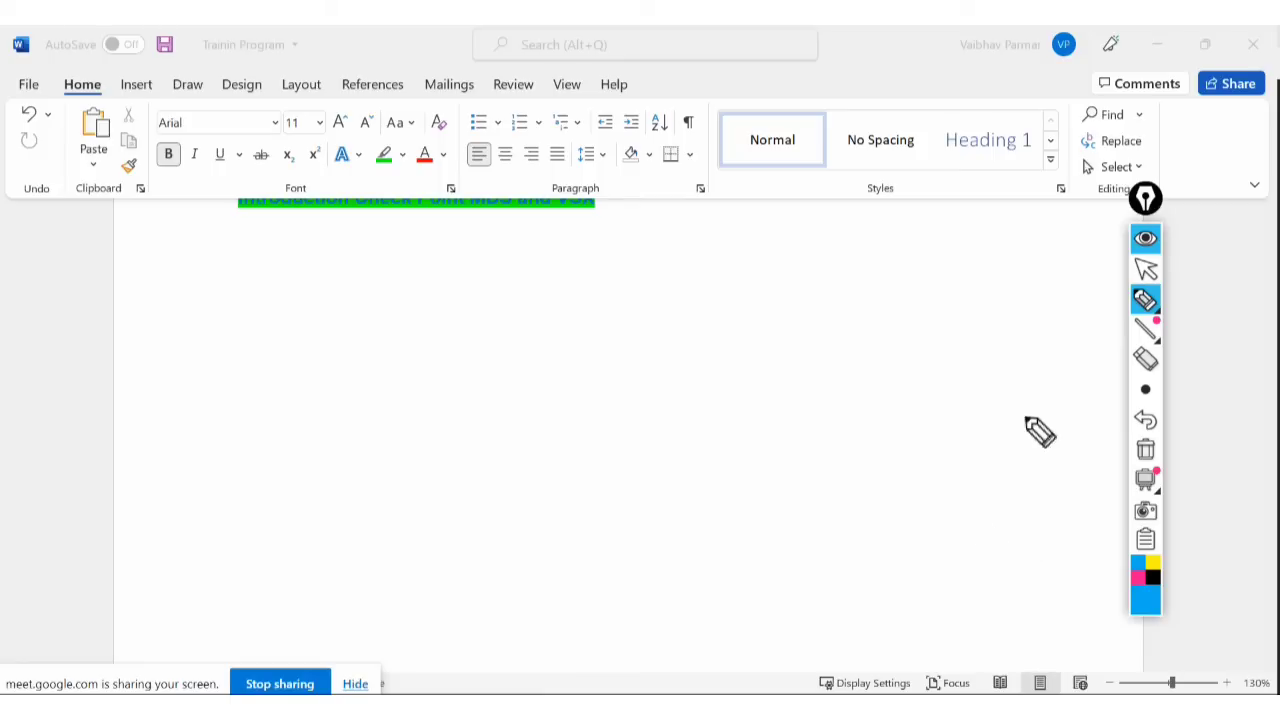
pyautogui.click(1146, 268)
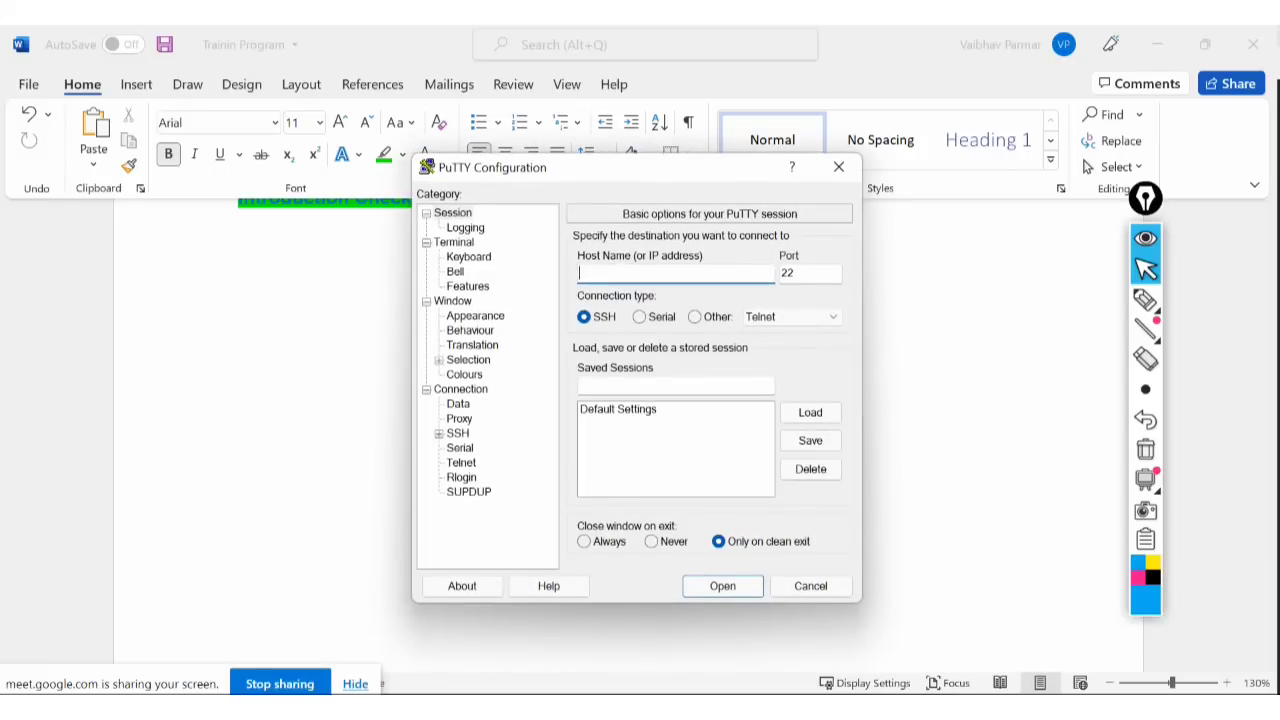
# SSH to 192.168.1.101, log in as admin with the password, and run cphaprob stat.
pyautogui.write('192.168.1.101')
pyautogui.press('Return')
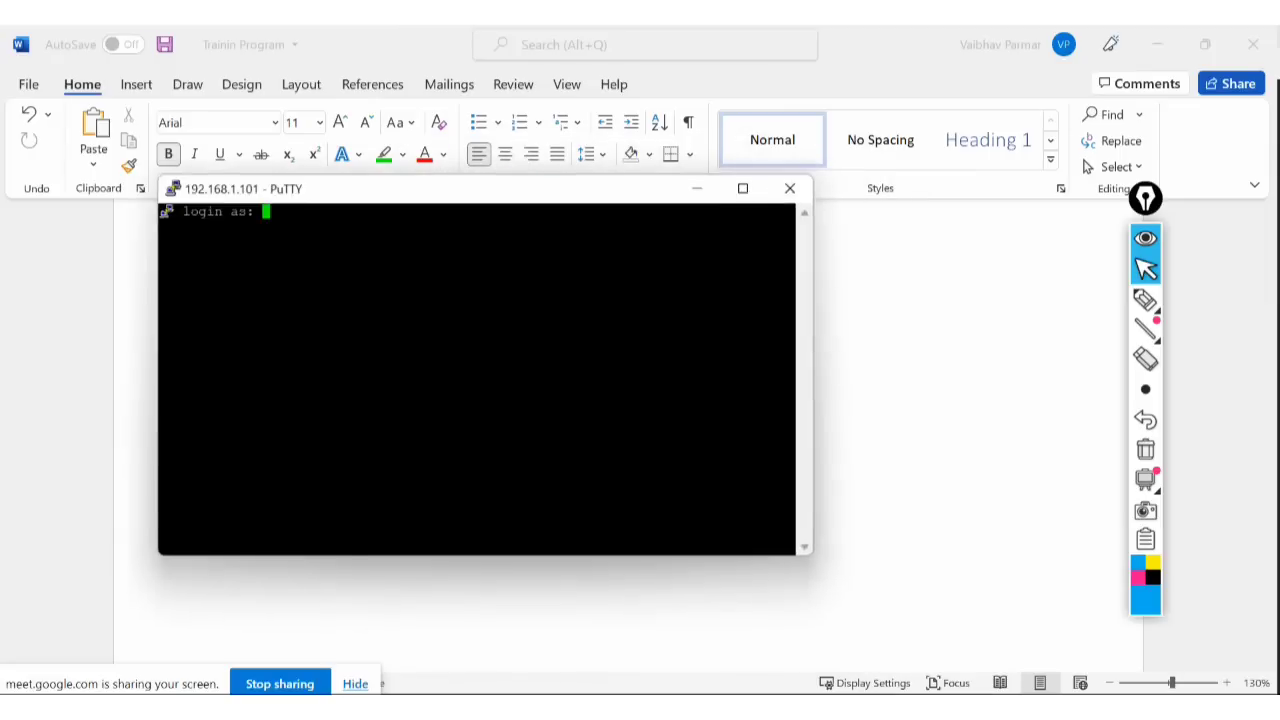
pyautogui.write('admin')
pyautogui.press('Return')
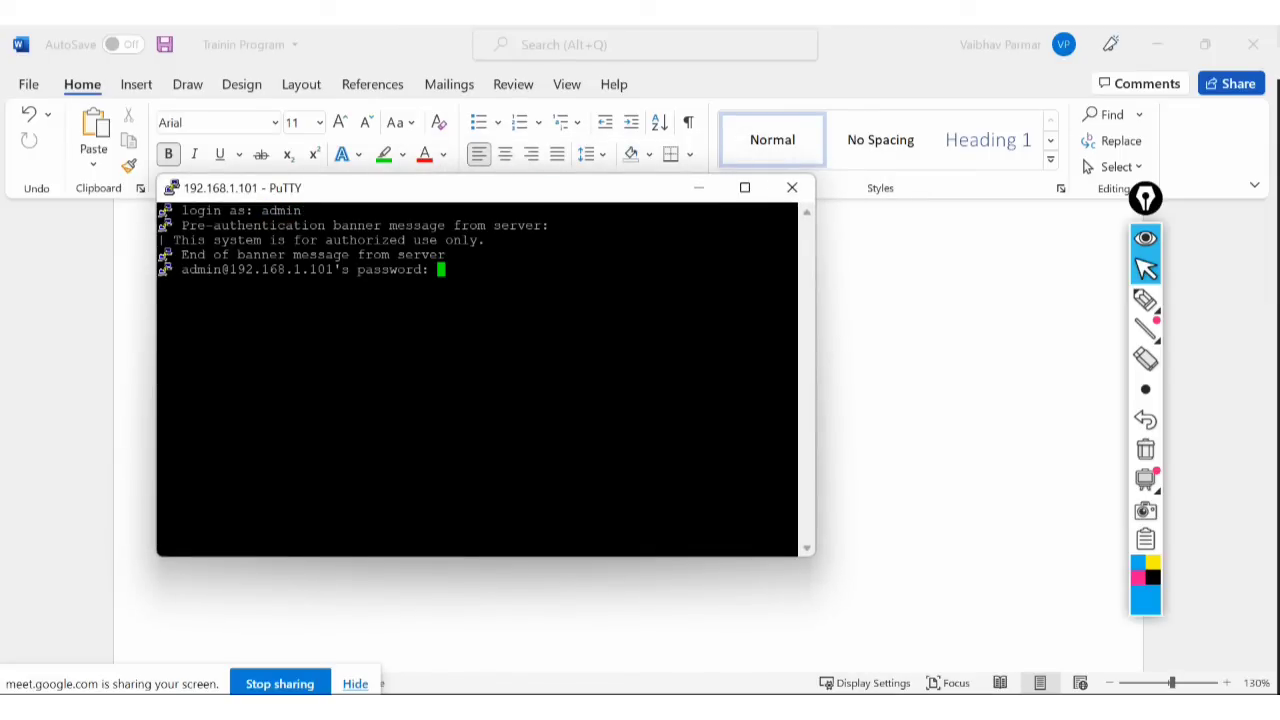
pyautogui.press('Return')
pyautogui.write('cp')
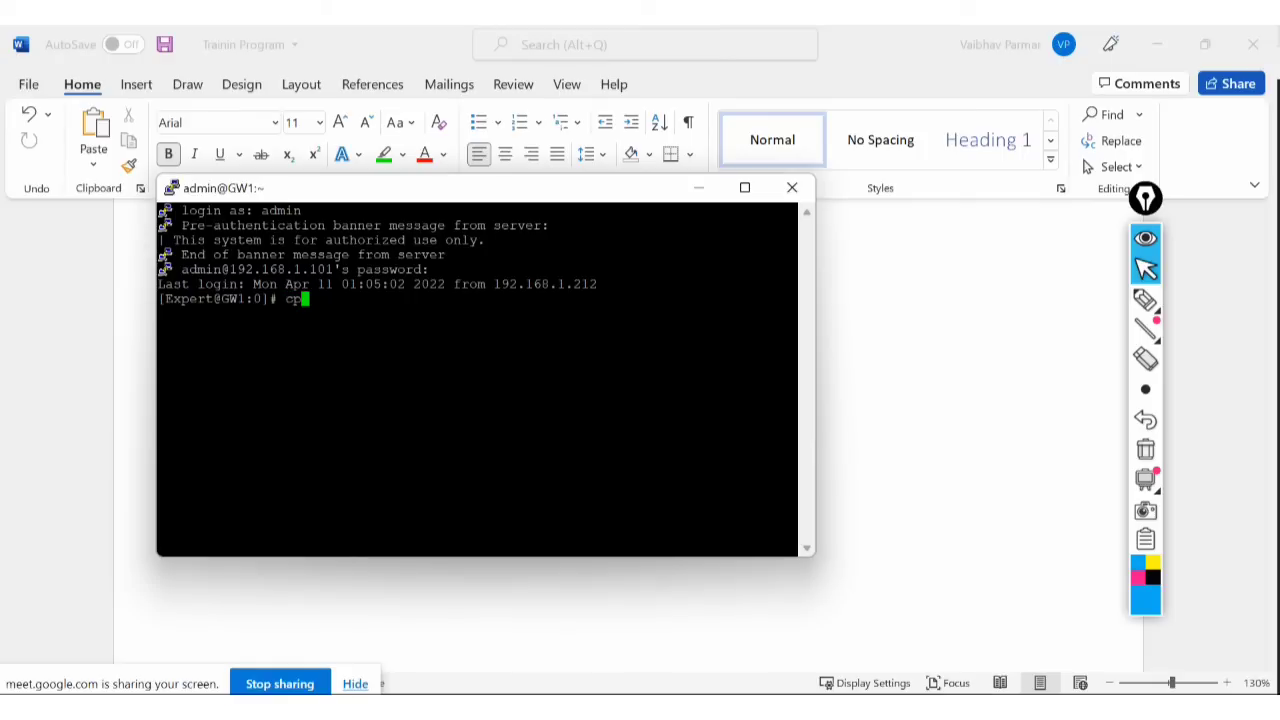
pyautogui.write('haprob stat')
pyautogui.press('Return')
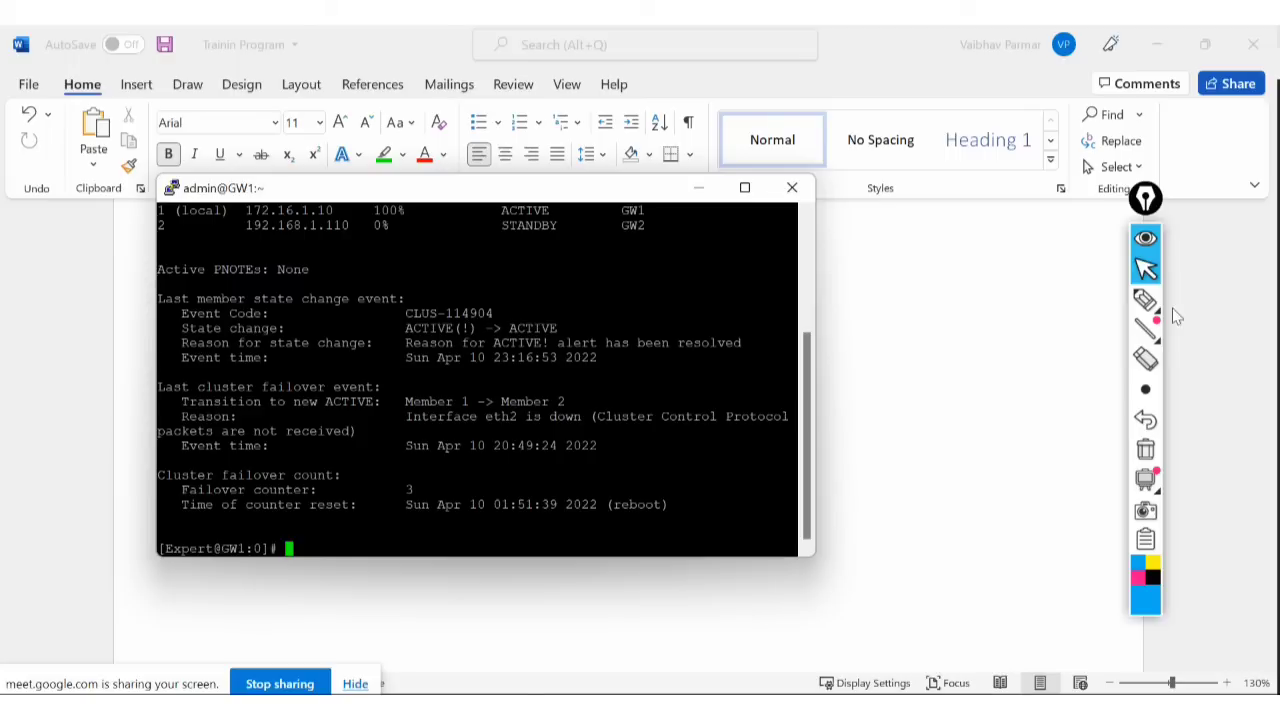
pyautogui.click(699, 188)
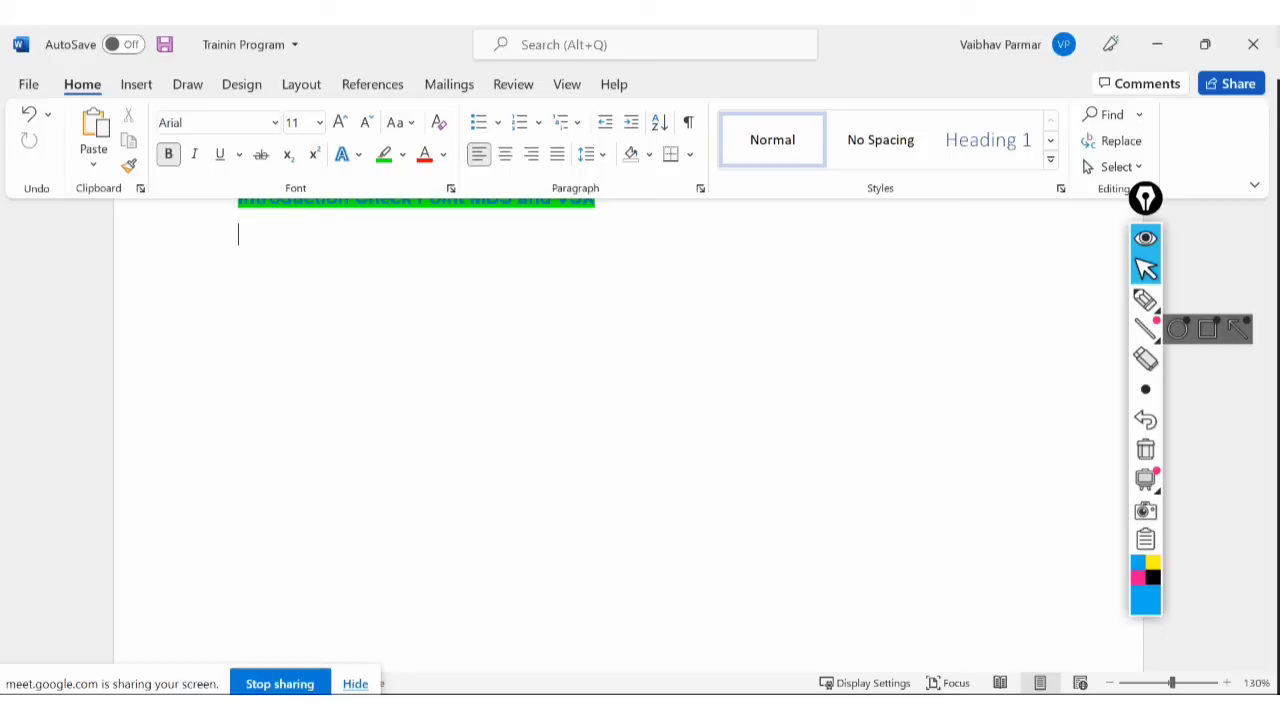
pyautogui.click(790, 708)
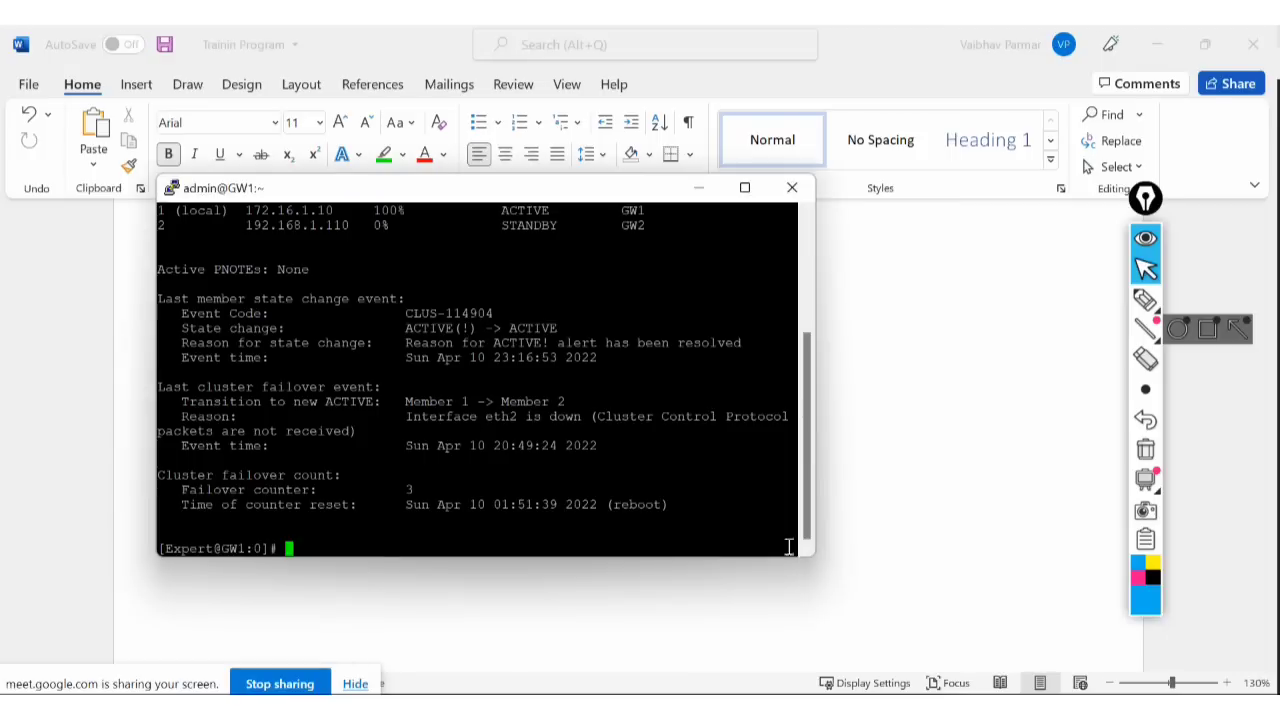
pyautogui.scroll(5, 682, 367)
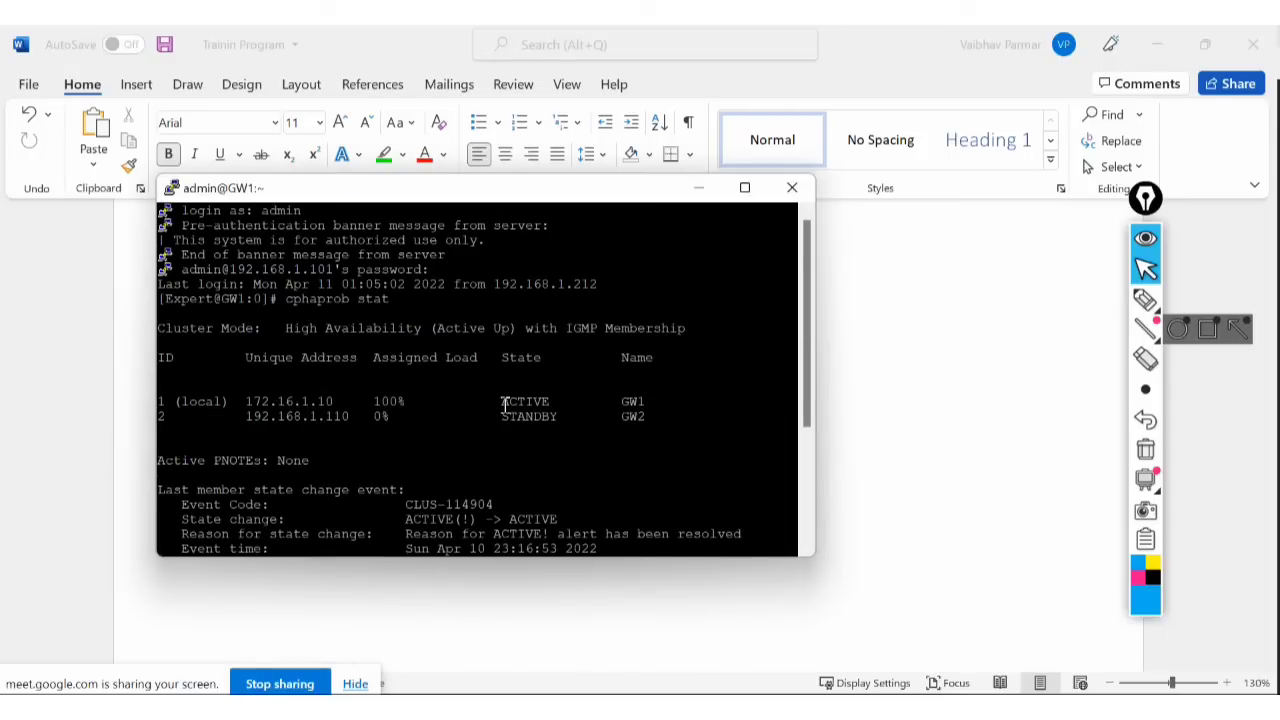
pyautogui.moveTo(502, 401); pyautogui.dragTo(562, 416)
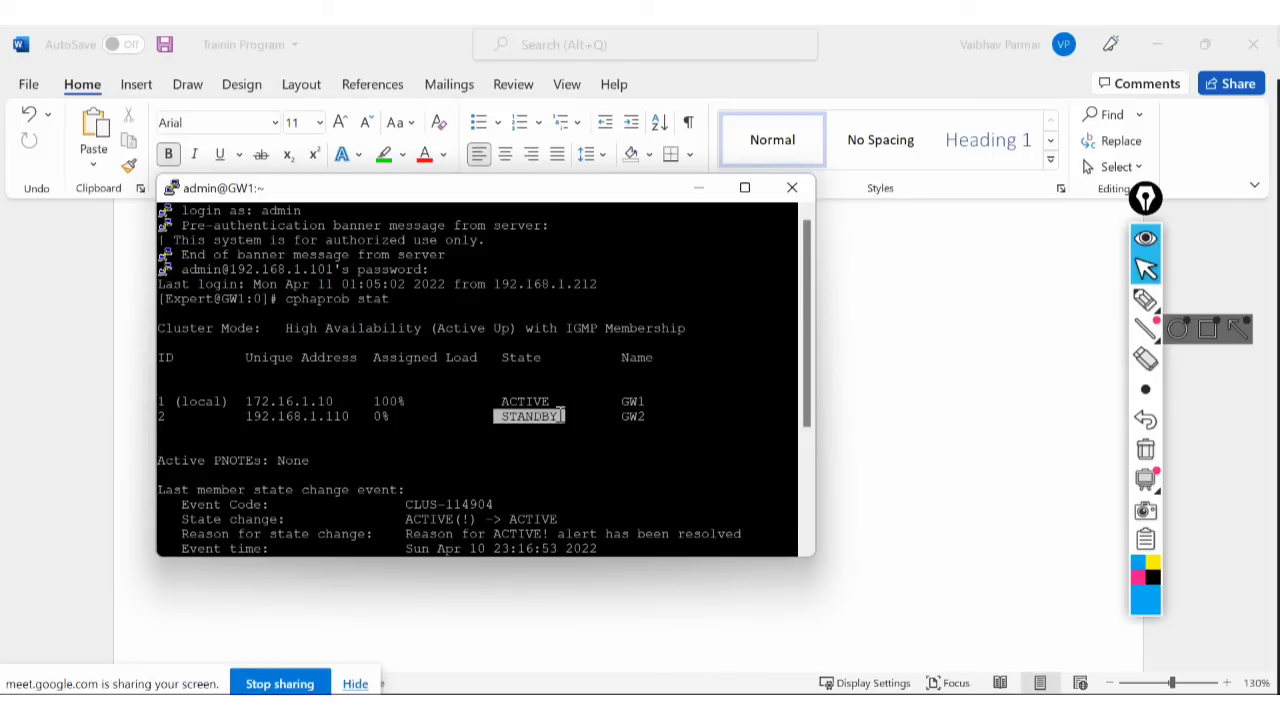
pyautogui.moveTo(375, 401)
pyautogui.mouseDown()
pyautogui.moveTo(409, 401)
pyautogui.moveTo(371, 417)
pyautogui.moveTo(386, 419)
pyautogui.mouseUp()
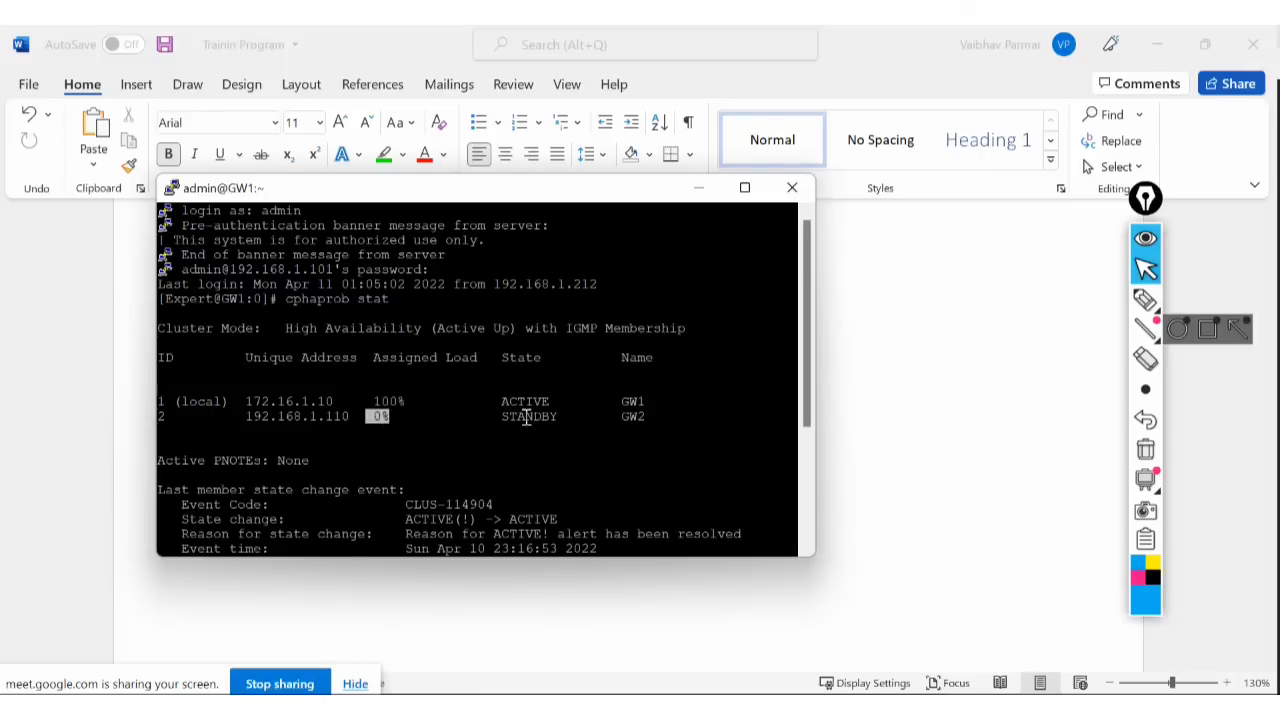
pyautogui.scroll(-4, 525, 416)
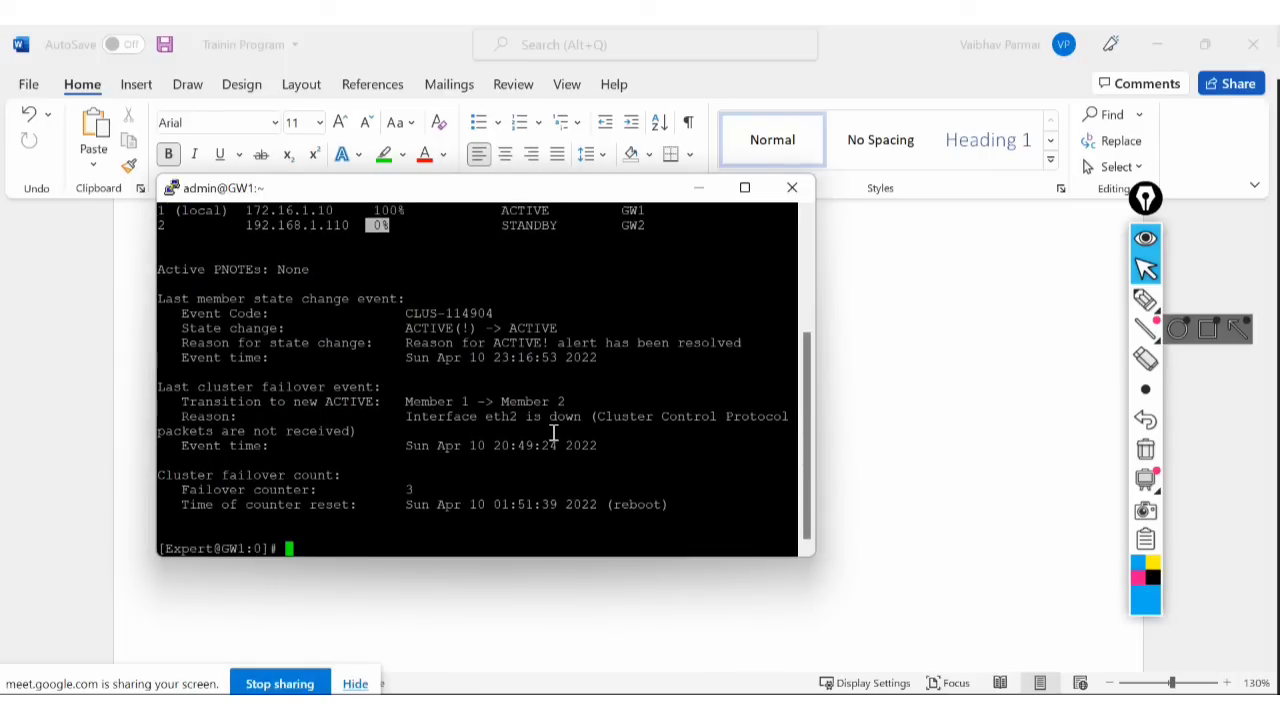
pyautogui.click(410, 505)
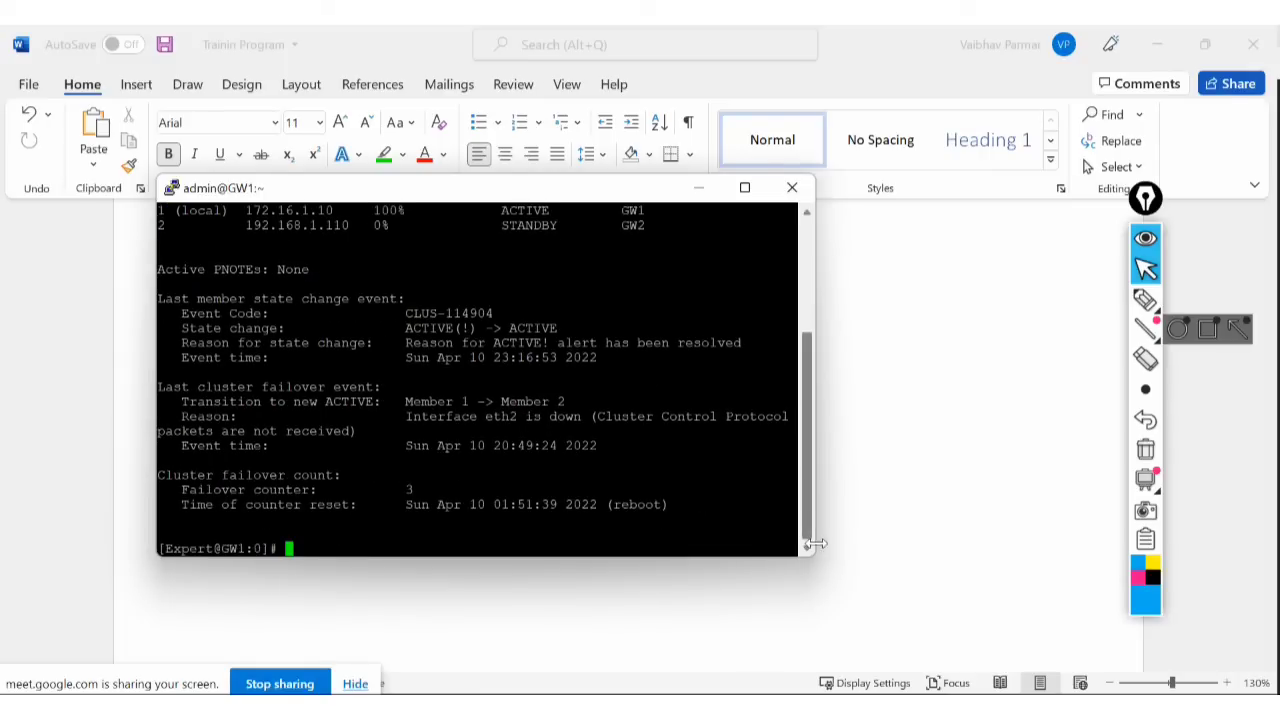
pyautogui.write('f')
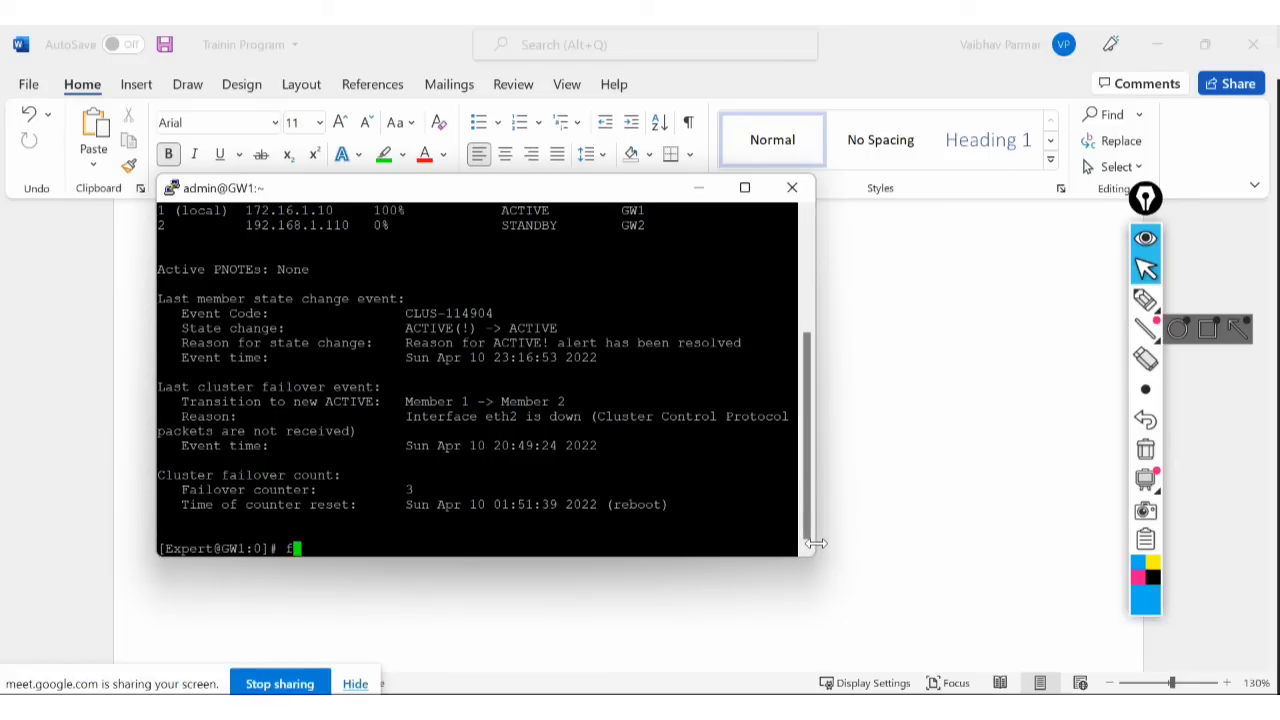
pyautogui.write('w clt')
pyautogui.press('BackSpace')
pyautogui.press('BackSpace')
pyautogui.press('BackSpace')
pyautogui.press('BackSpace')
pyautogui.press('BackSpace')
pyautogui.press('BackSpace')
pyautogui.press('BackSpace')
pyautogui.write('fw ctl c')
pyautogui.press('BackSpace')
pyautogui.press('BackSpace')
pyautogui.press('BackSpace')
pyautogui.press('BackSpace')
pyautogui.press('BackSpace')
pyautogui.press('BackSpace')
pyautogui.press('BackSpace')
pyautogui.press('BackSpace')
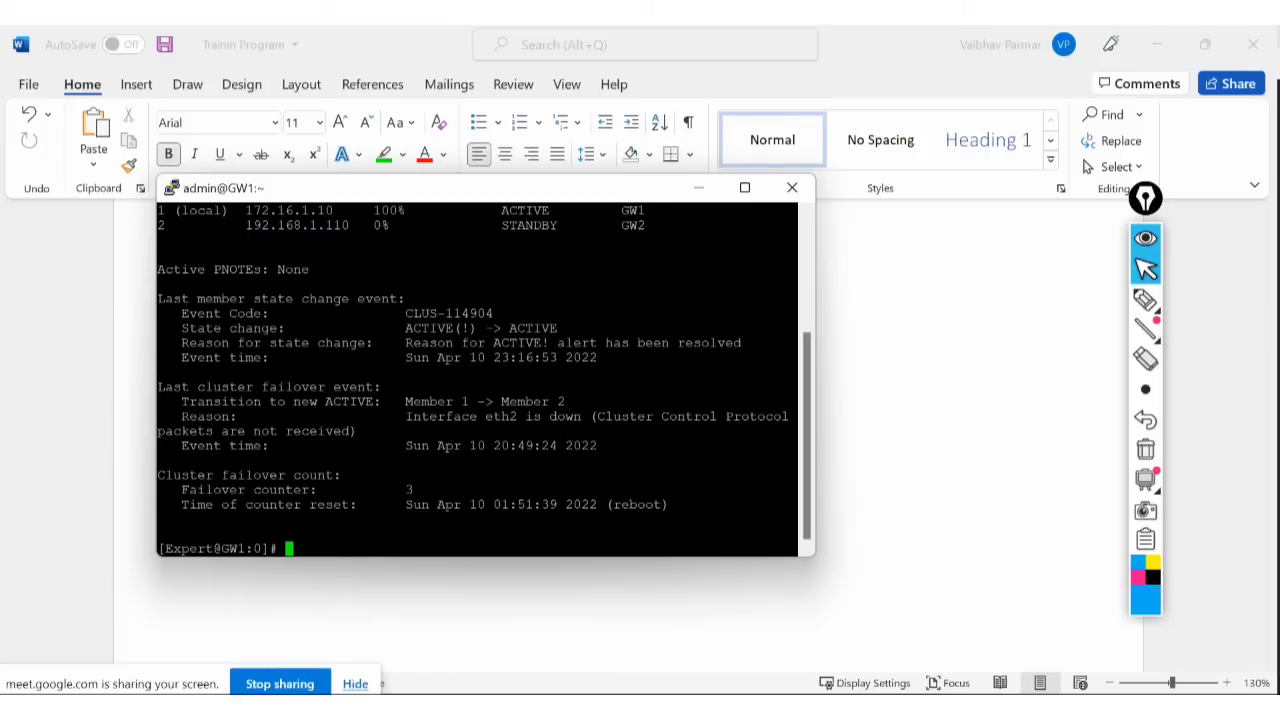
pyautogui.hotkey('alt', 'Tab')
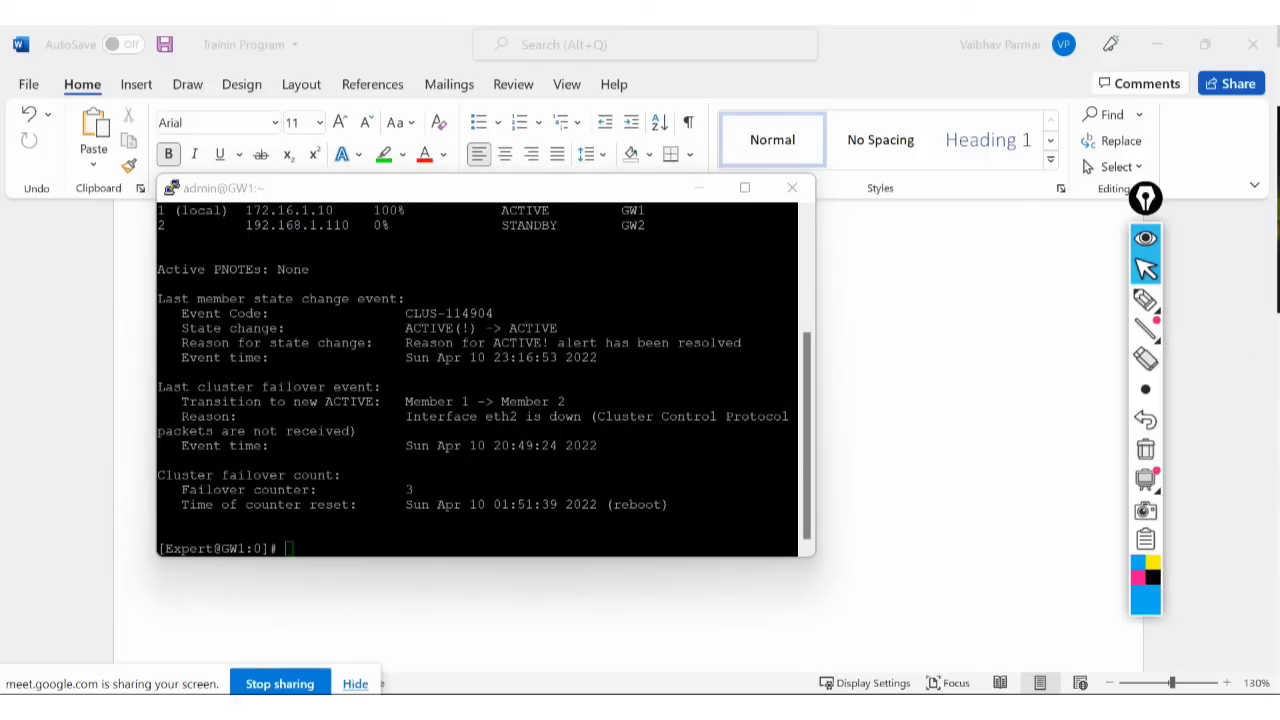
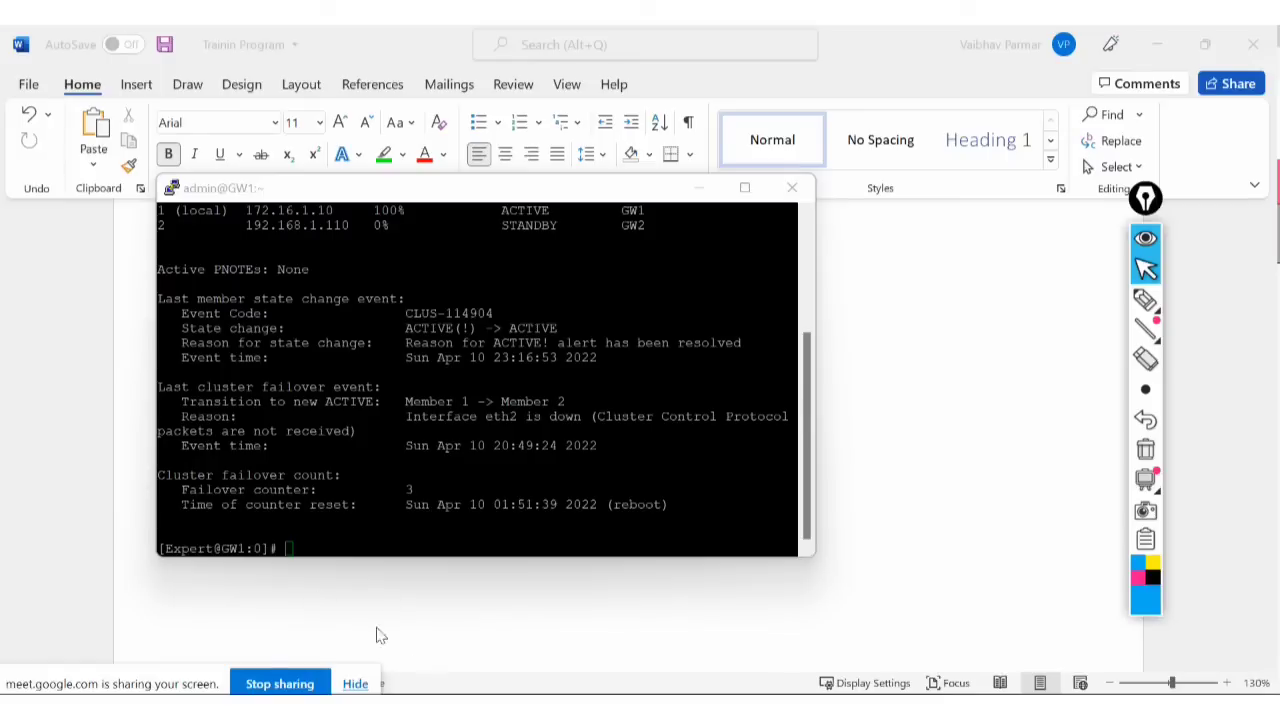
# Move the New CCSA folder window out of the way of the terminal.
pyautogui.hotkey('alt', 'Tab')
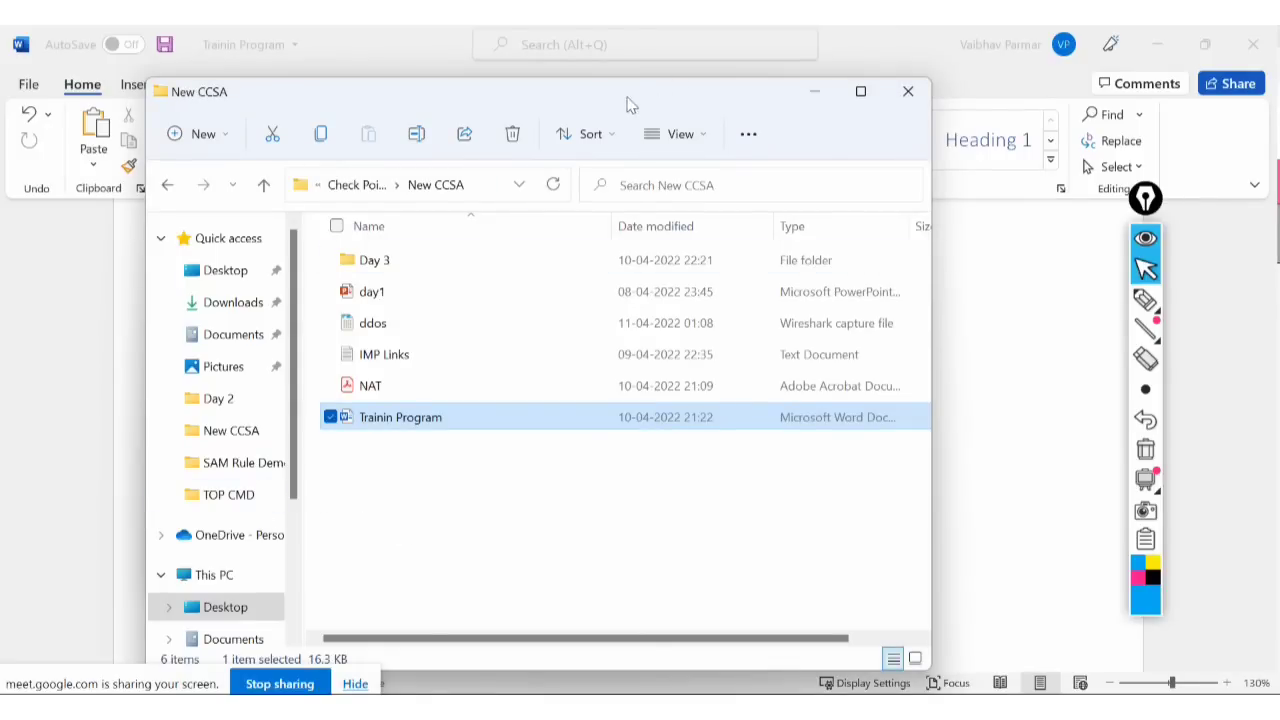
pyautogui.moveTo(627, 97); pyautogui.dragTo(1279, 97)
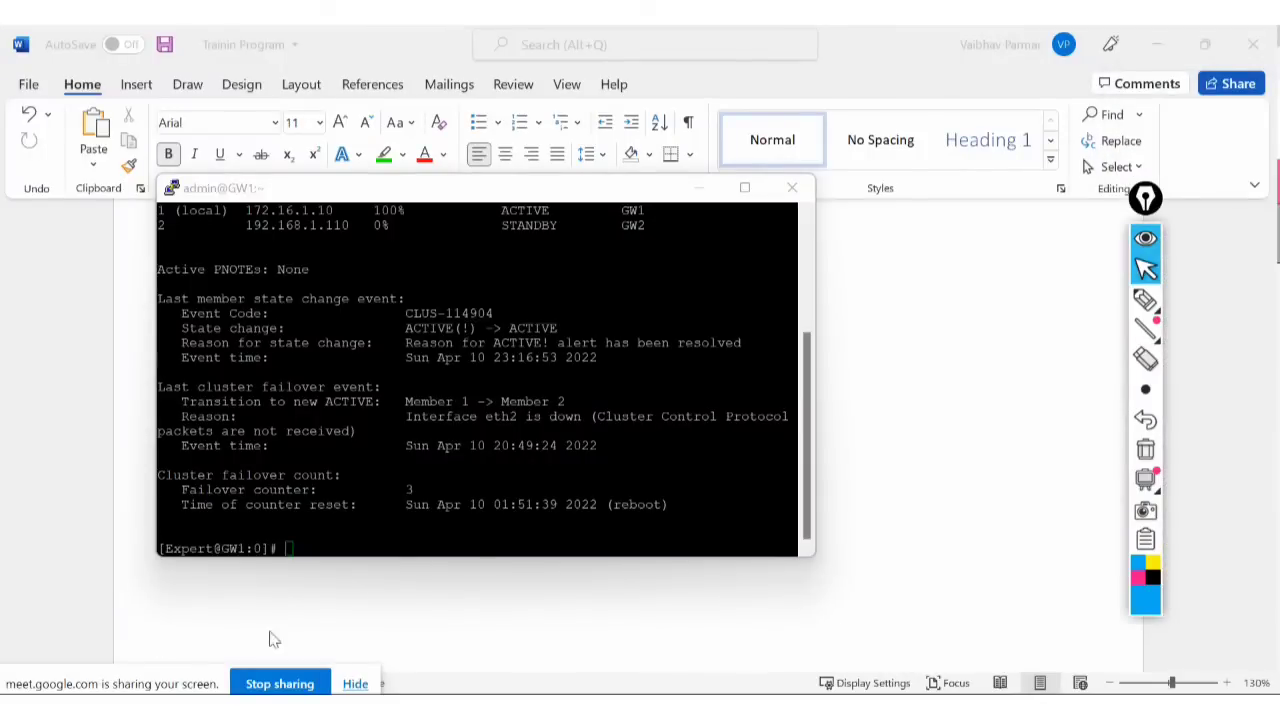
pyautogui.moveTo(1146, 480)
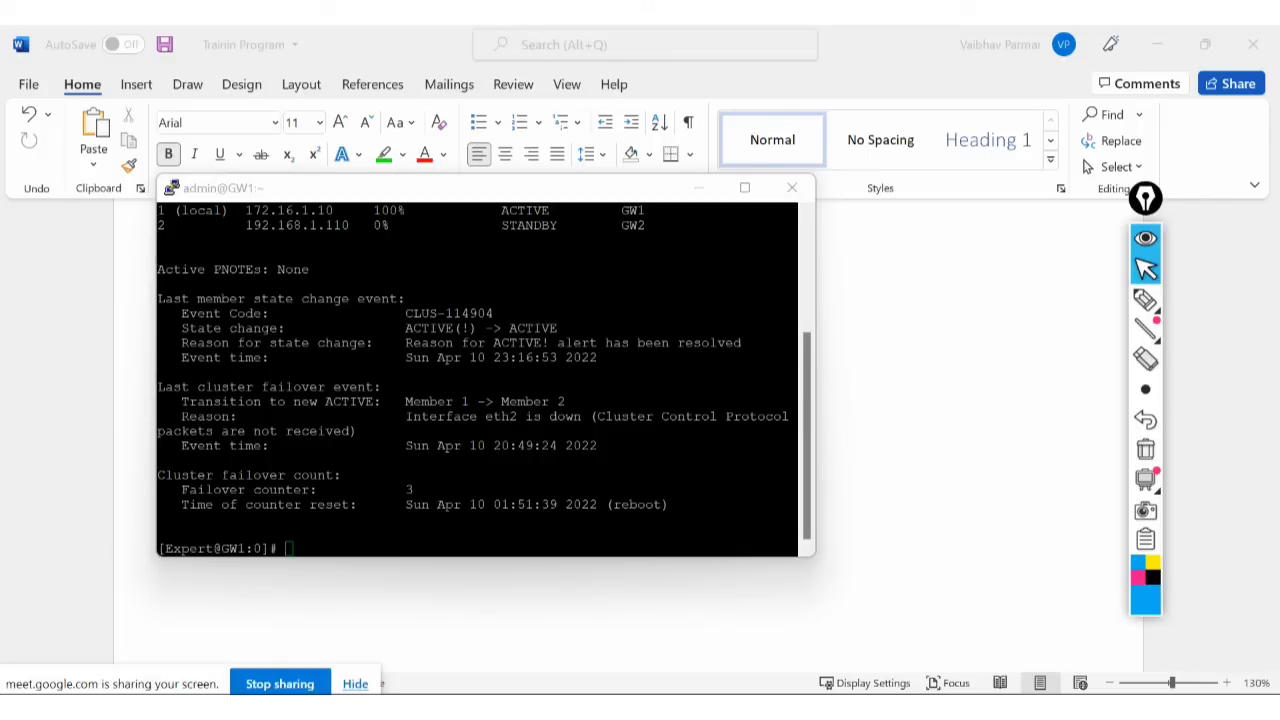
# Run cphaprob -a if on GW1 to list its cluster interfaces and virtual IPs.
pyautogui.click(340, 500)
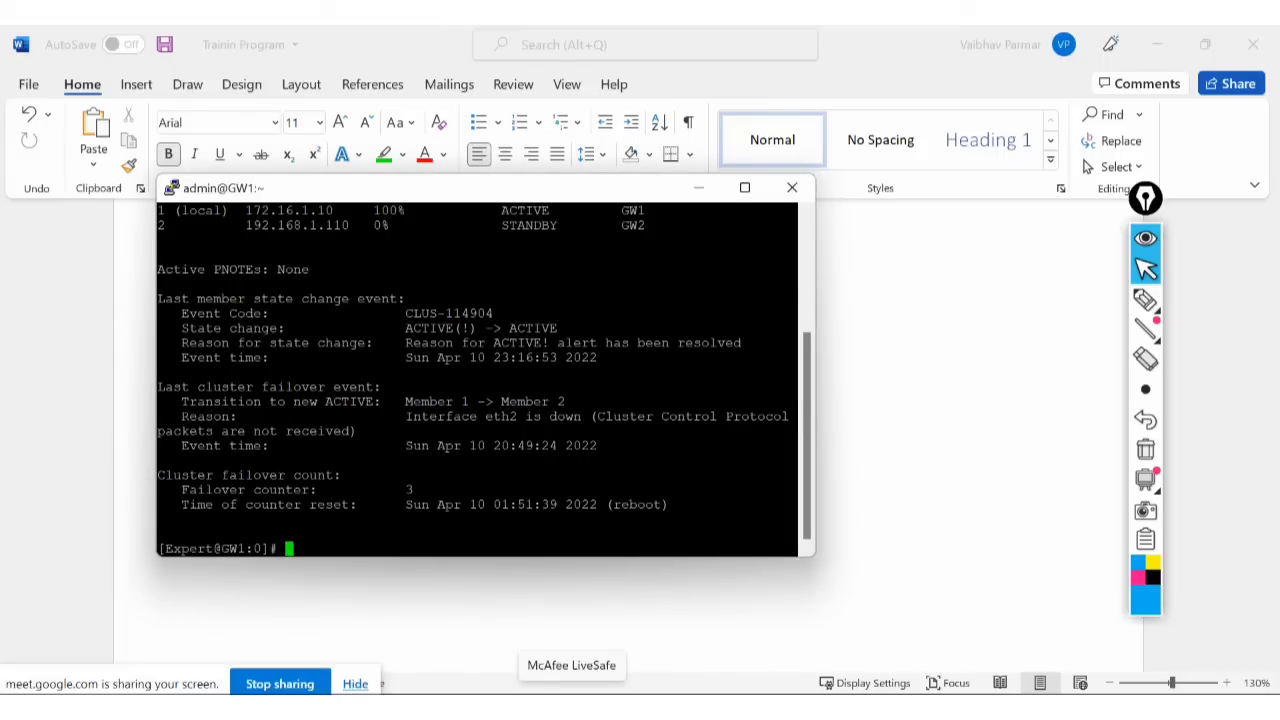
pyautogui.write('cphaprob -')
pyautogui.press('BackSpace')
pyautogui.write('a if')
pyautogui.press('Return')
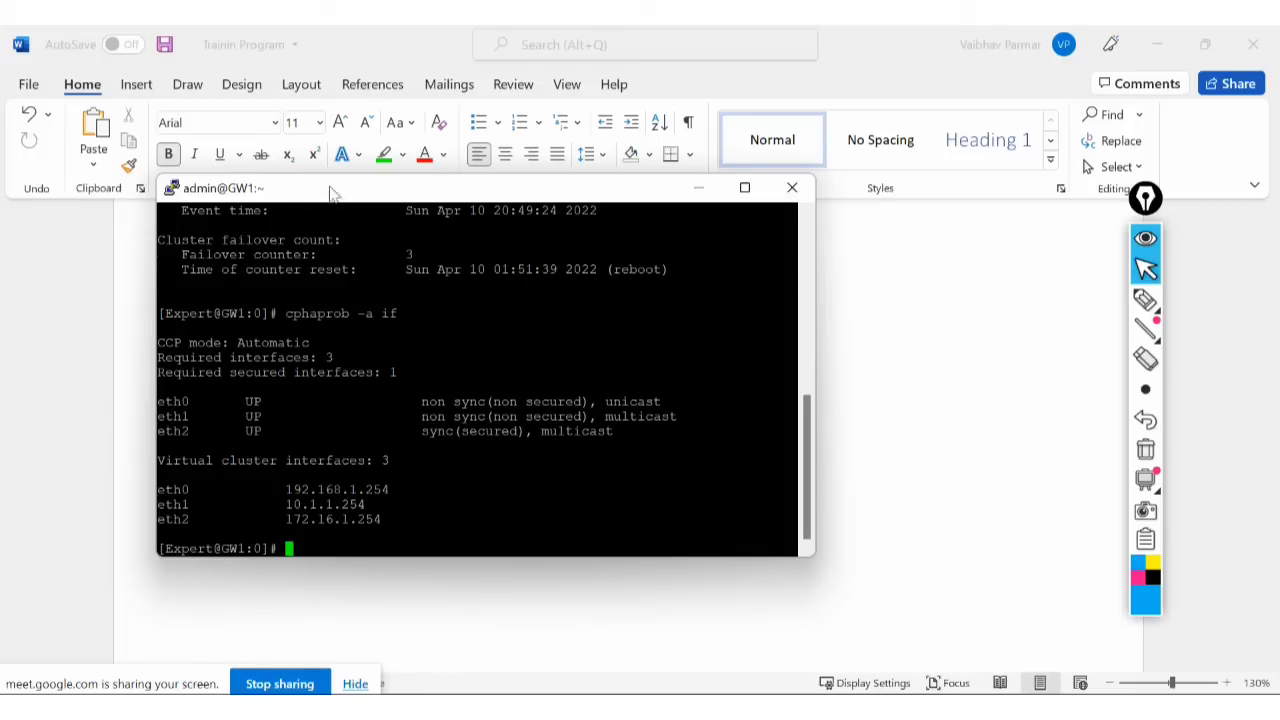
# Run cphaprob -ia list to confirm no pnotes are in problem state.
pyautogui.write('cphaprob ')
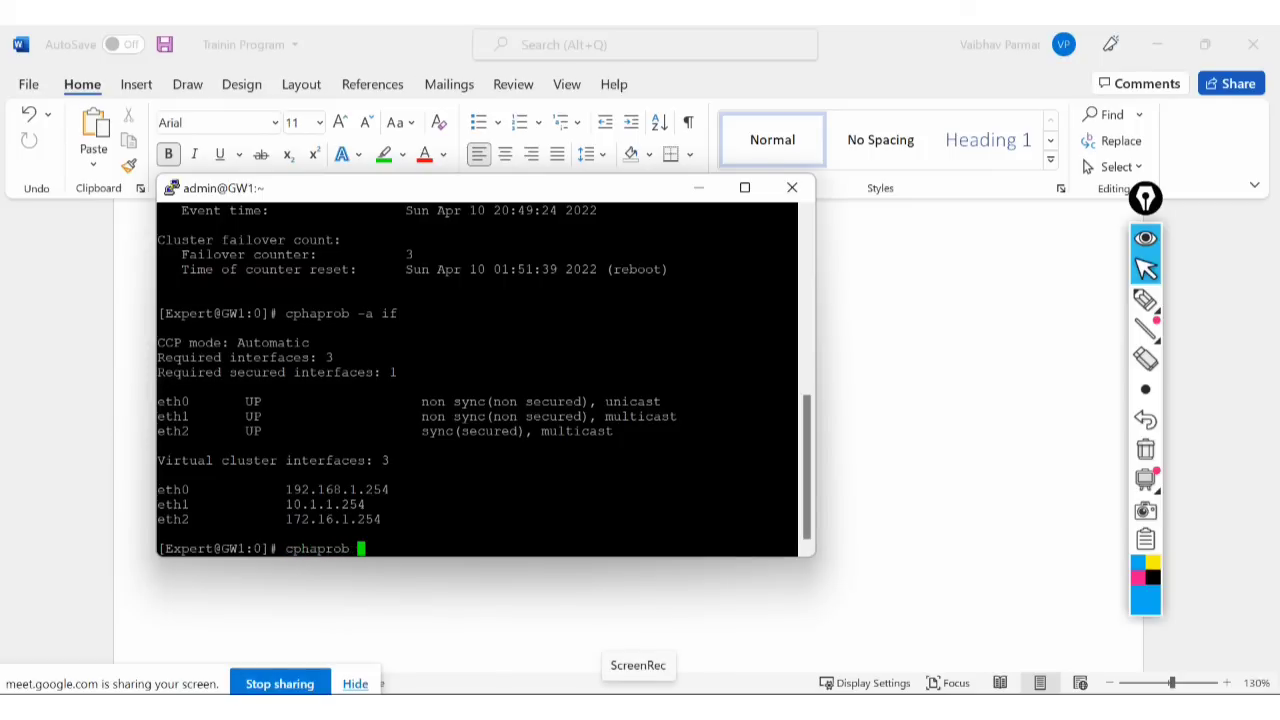
pyautogui.write('-ia list')
pyautogui.press('Return')
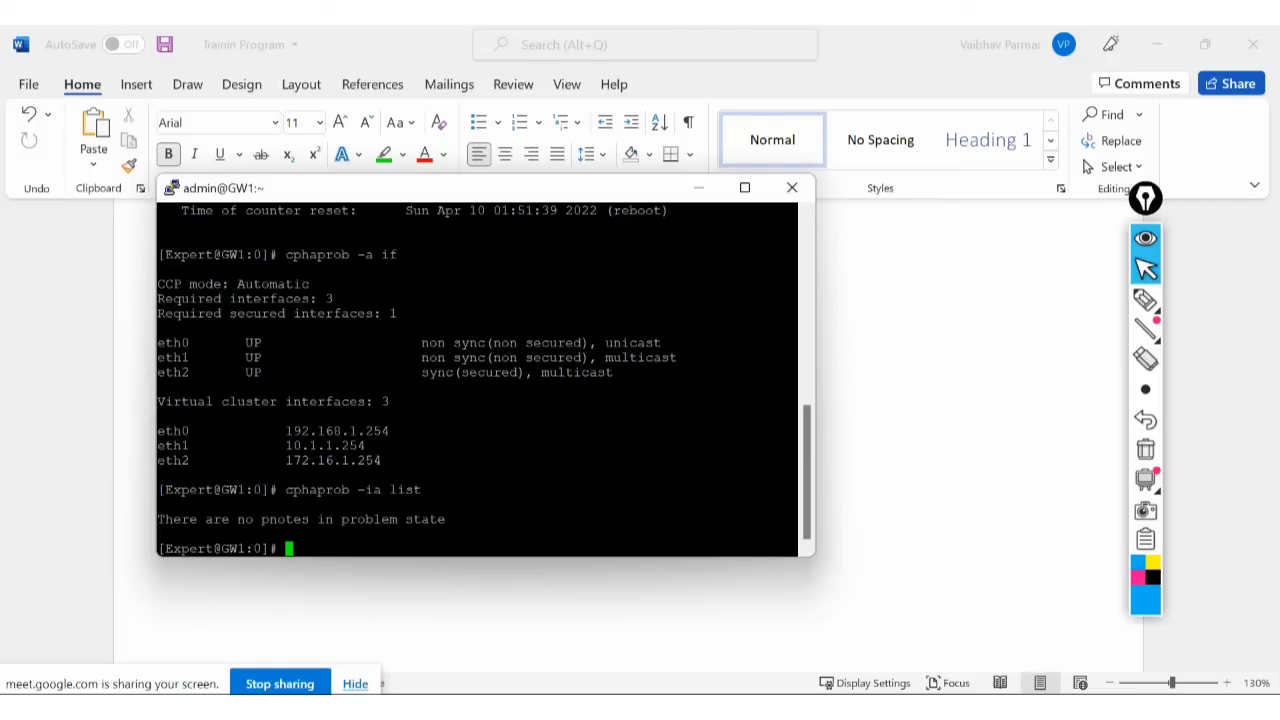
pyautogui.hotkey('alt', 'Tab')
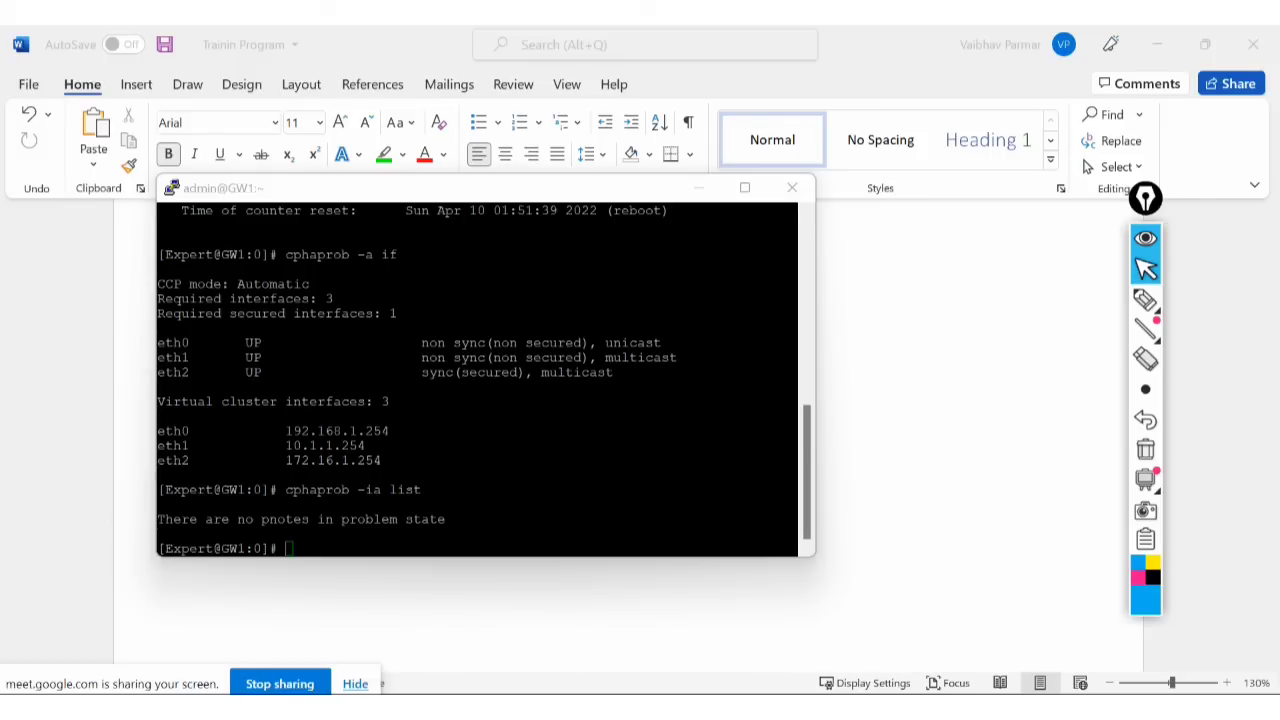
# Clear the GW1 terminal and run fw ctl pstat for kernel statistics.
pyautogui.click(522, 425)
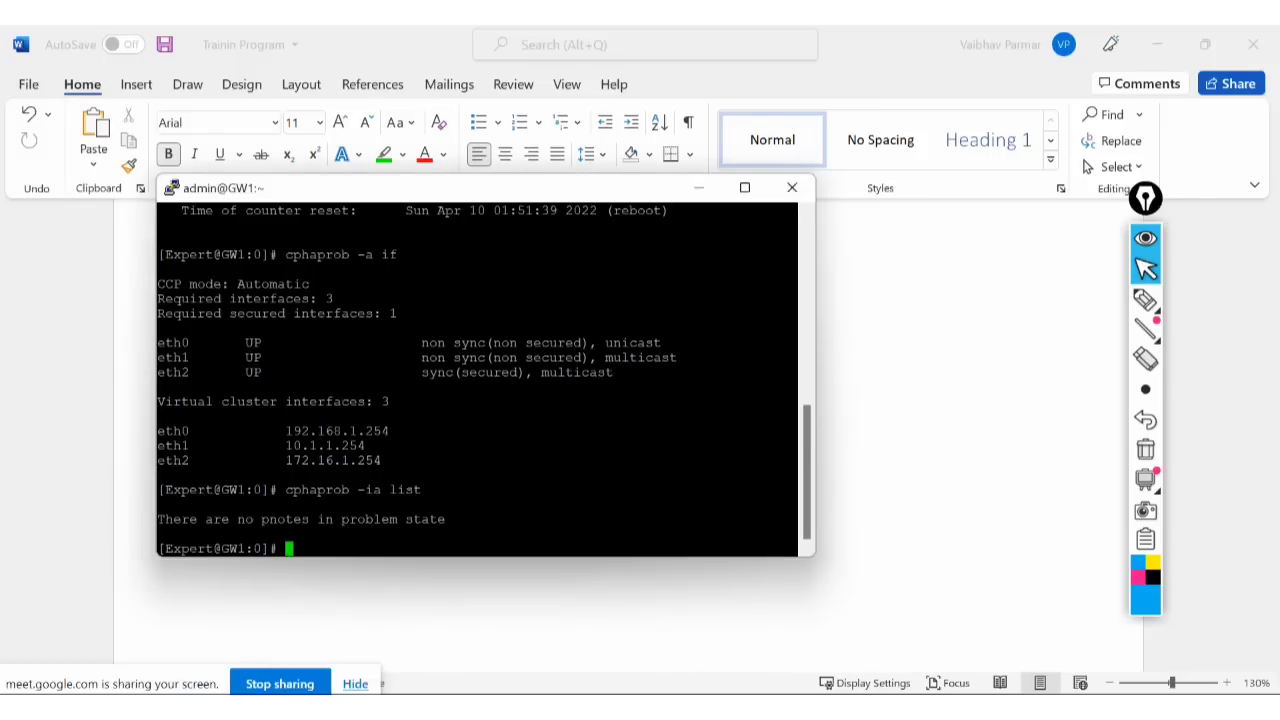
pyautogui.write('clear')
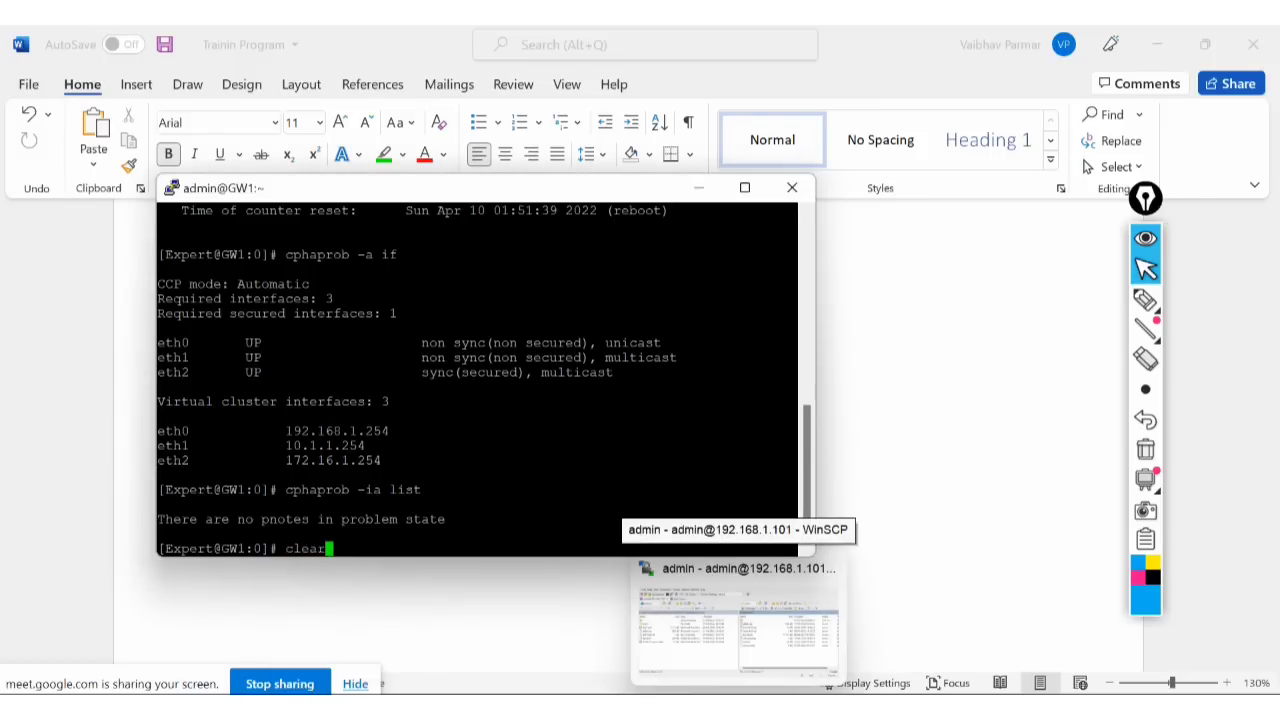
pyautogui.press('Return')
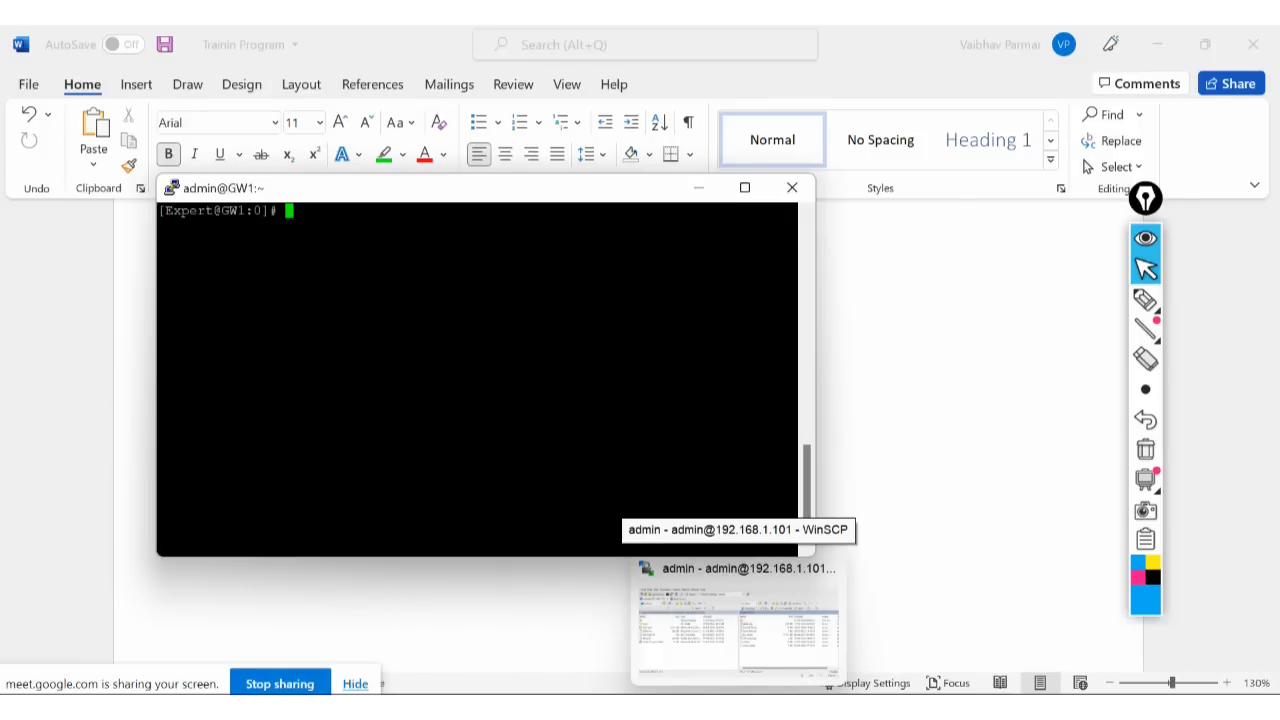
pyautogui.write('fw ctl ')
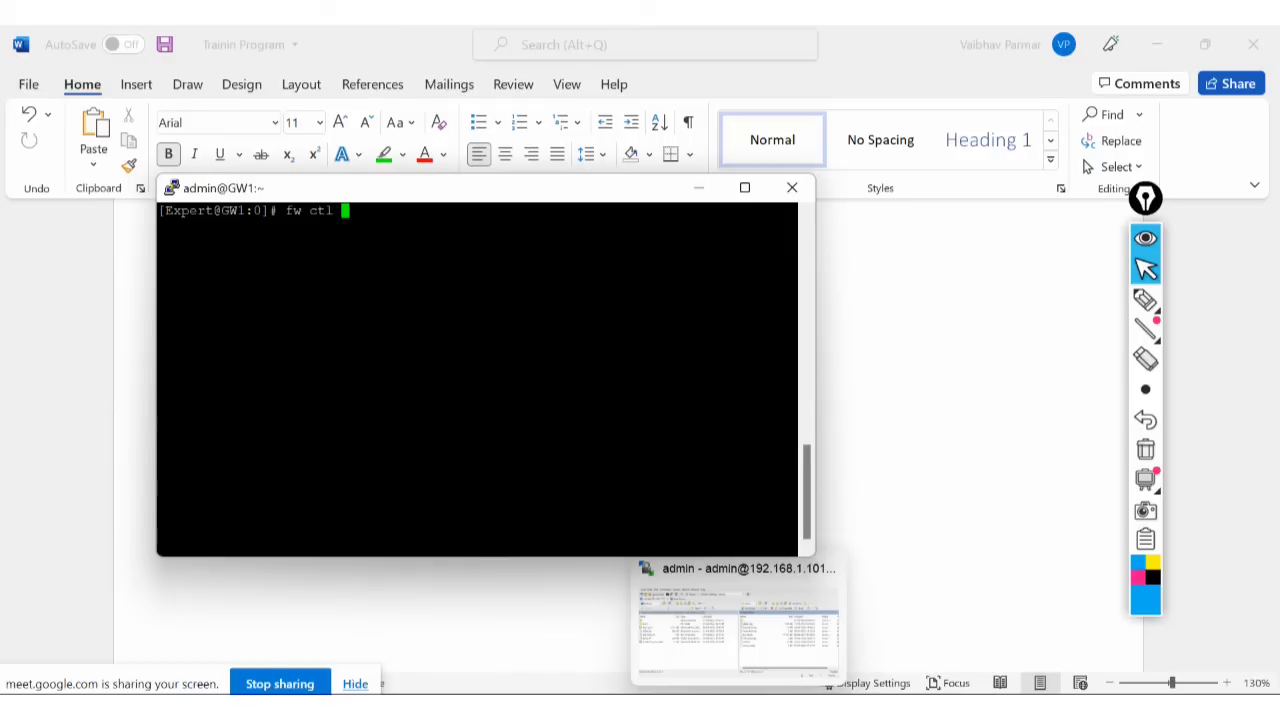
pyautogui.write('pstat')
pyautogui.press('Return')
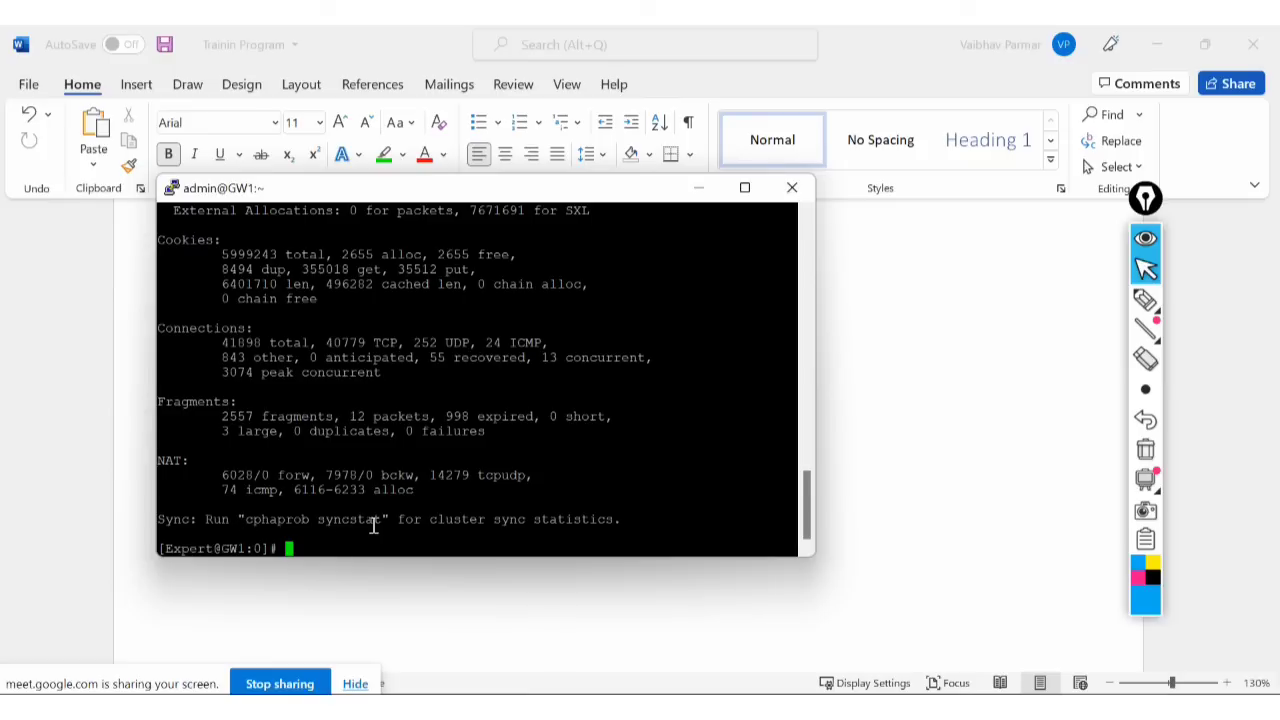
# Copy, paste and run cphaprob syncstat, with the PuTTY window maximized.
pyautogui.moveTo(381, 526); pyautogui.dragTo(245, 527)
pyautogui.press('super+c')
pyautogui.click(301, 526)
pyautogui.rightClick(346, 543)
pyautogui.press('Return')
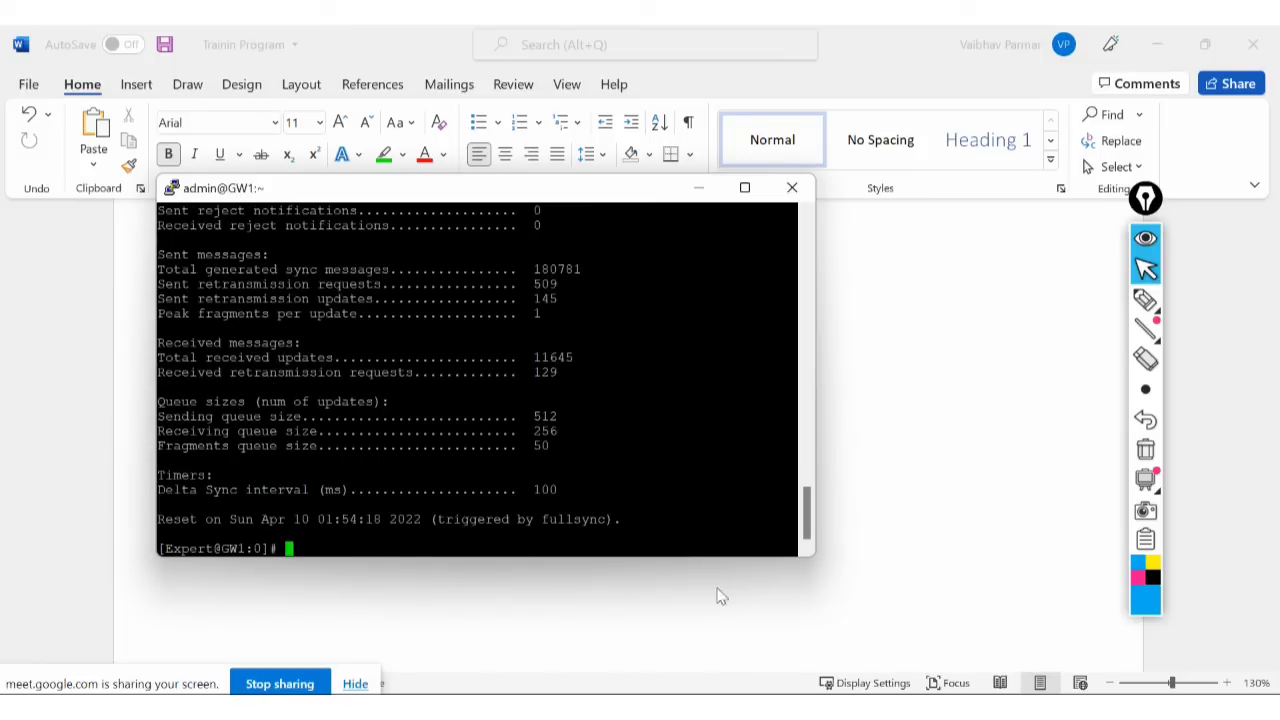
pyautogui.click(744, 189)
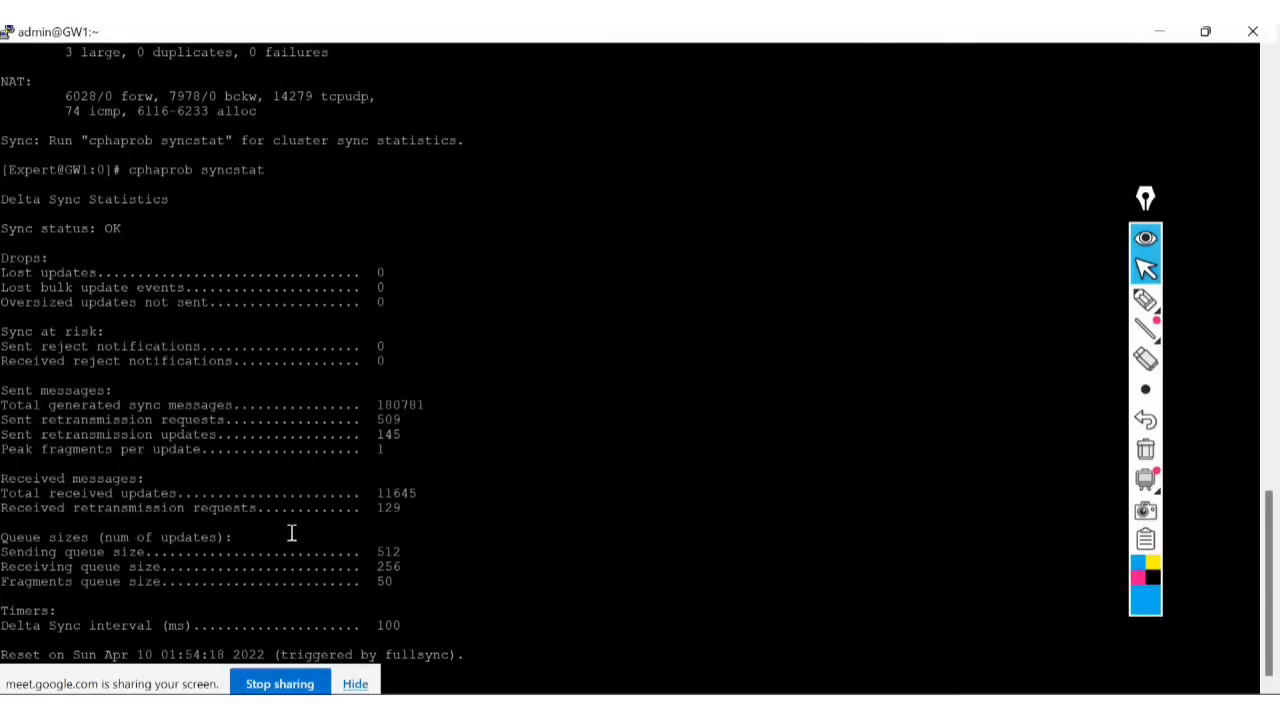
# Scroll up and down through the Delta Sync statistics output.
pyautogui.click(195, 686)
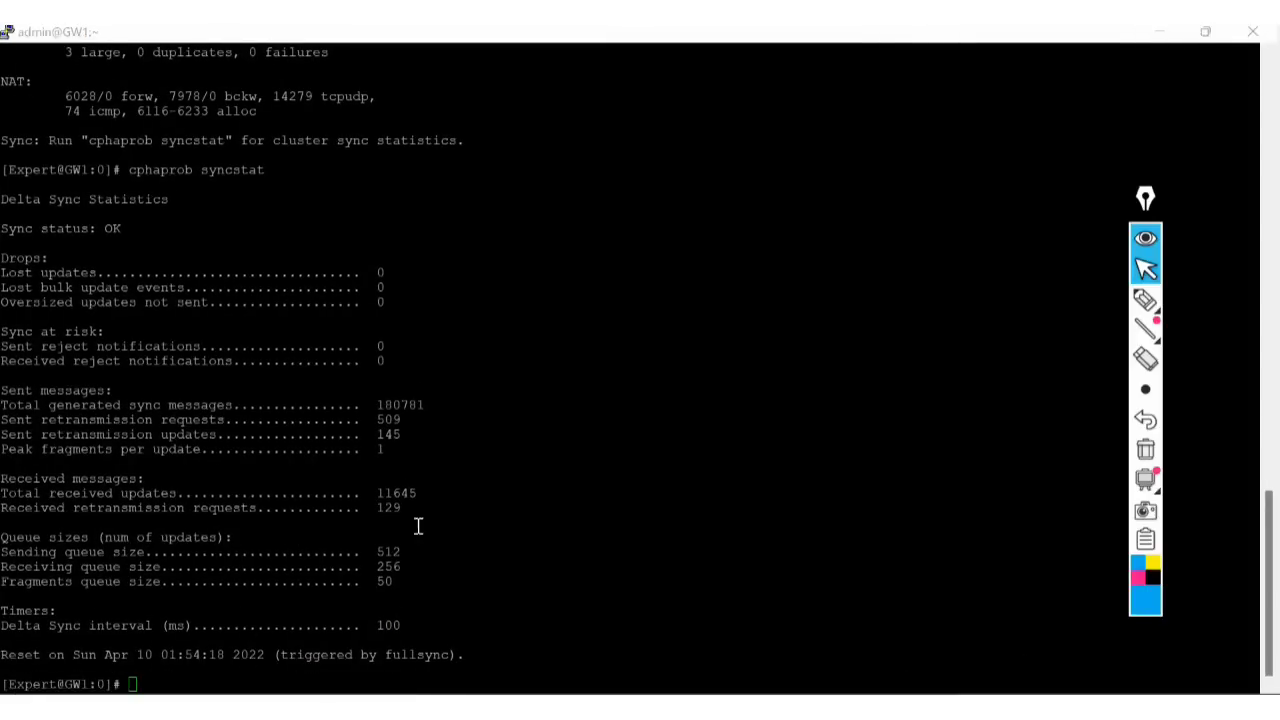
pyautogui.scroll(7, 398, 316)
pyautogui.scroll(8, 398, 316)
pyautogui.scroll(-15, 400, 305)
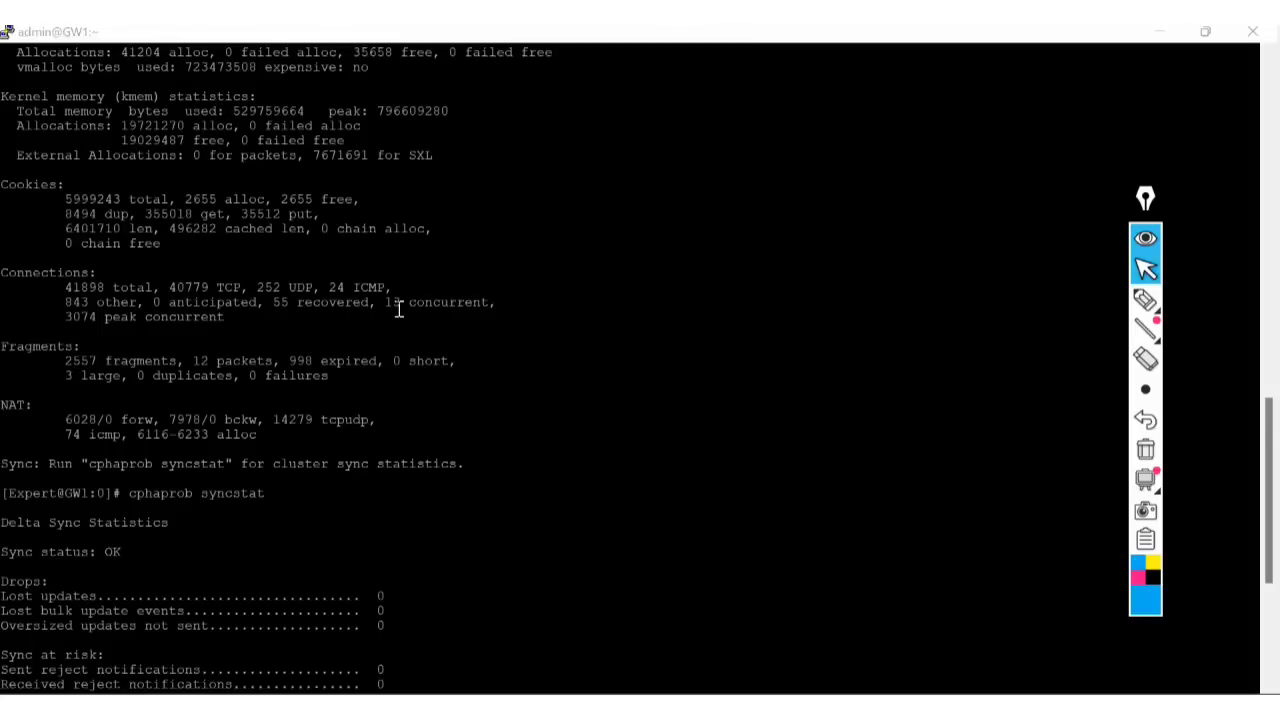
pyautogui.scroll(-8, 425, 255)
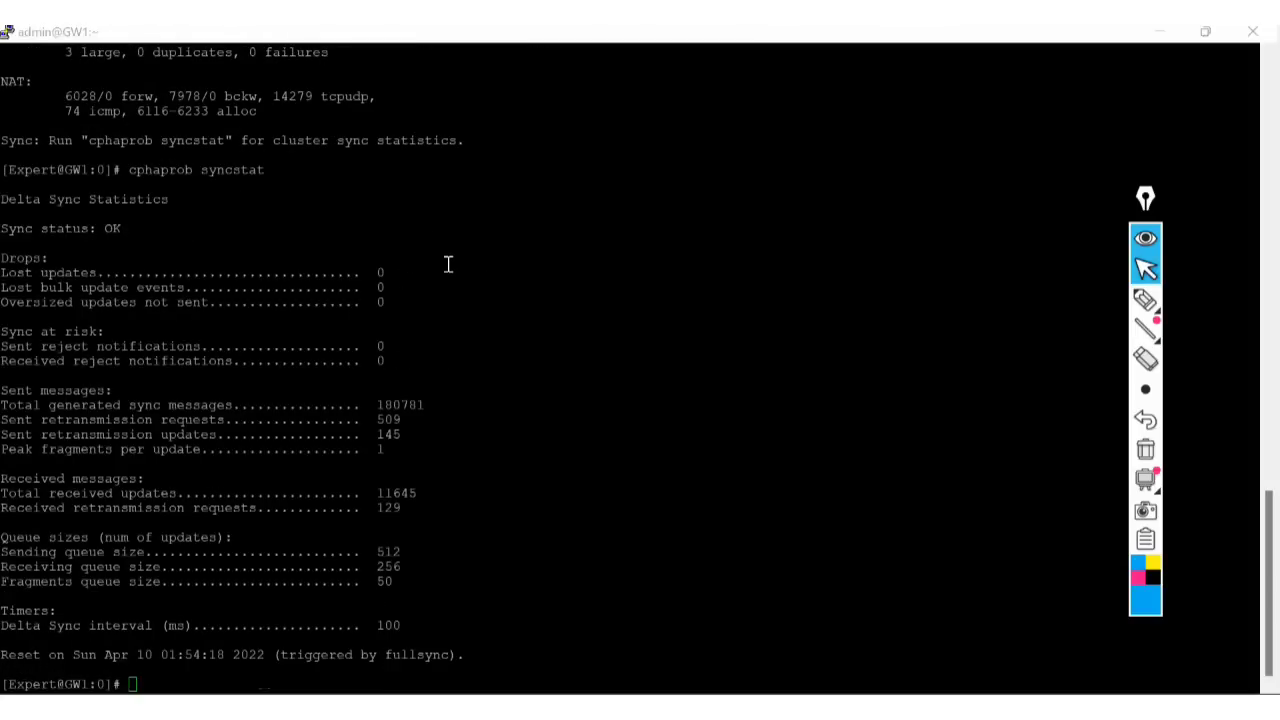
pyautogui.scroll(15, 445, 386)
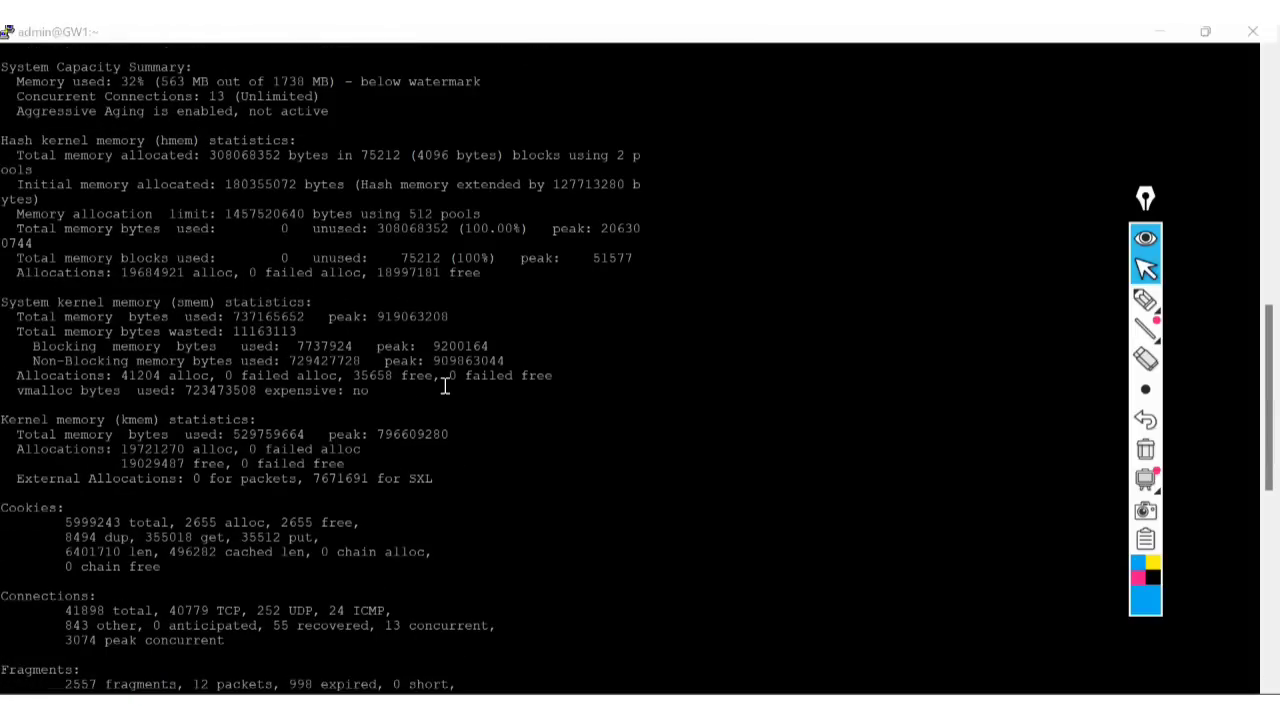
pyautogui.scroll(8, 427, 396)
pyautogui.scroll(-7, 430, 394)
pyautogui.scroll(-7, 540, 378)
pyautogui.scroll(-7, 548, 372)
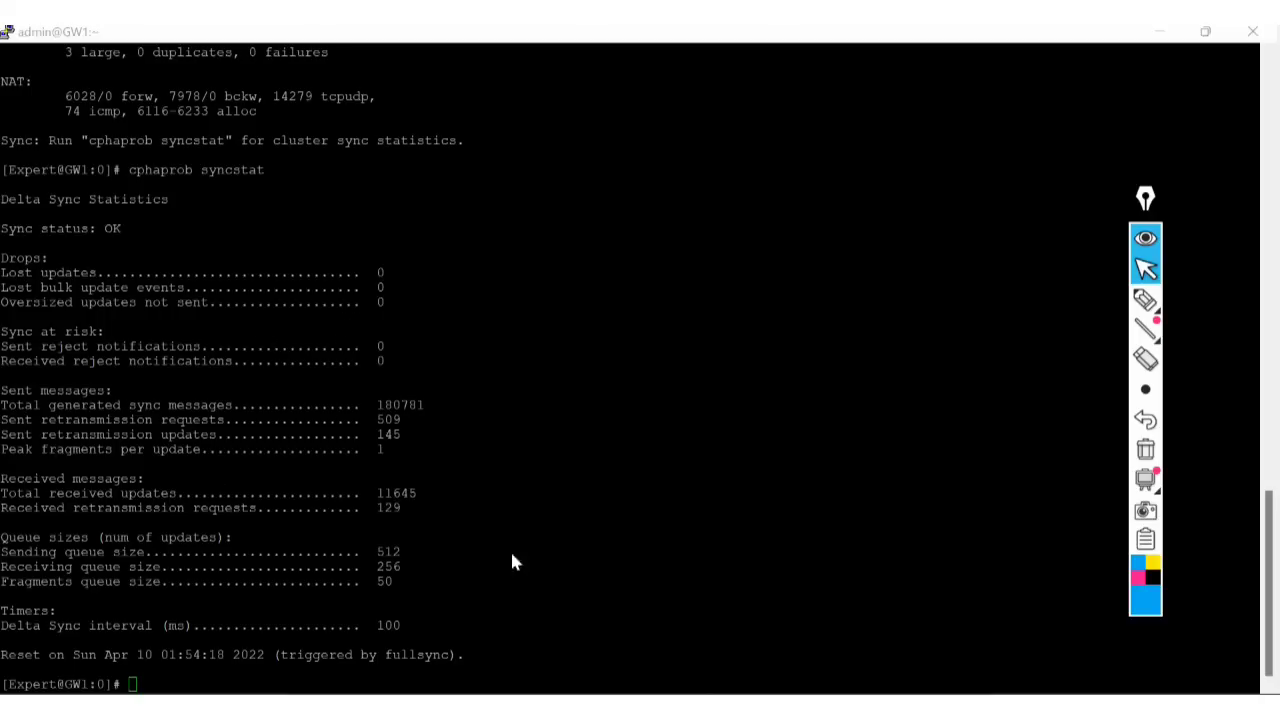
pyautogui.click(689, 551)
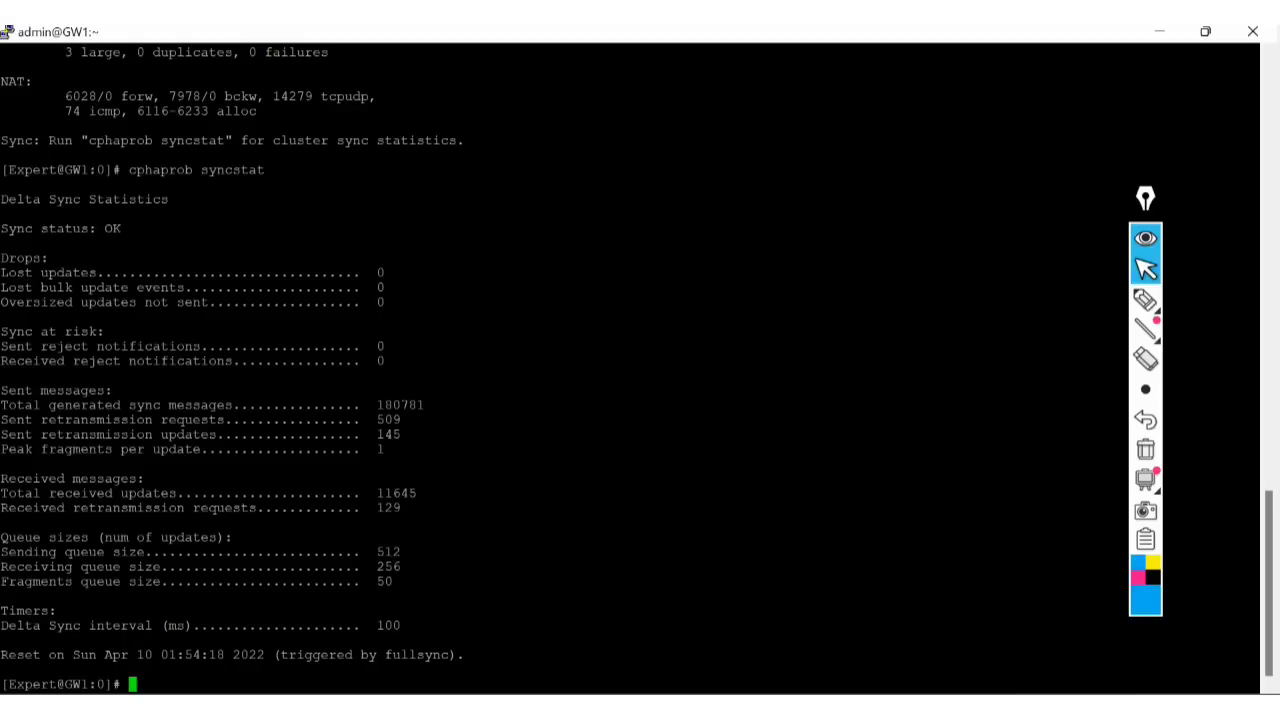
# Highlight the Reset line's Apr 10 date and fullsync trigger, then clear the terminal.
pyautogui.moveTo(1, 654); pyautogui.dragTo(460, 654)
pyautogui.click(380, 655)
pyautogui.moveTo(105, 654); pyautogui.dragTo(152, 655)
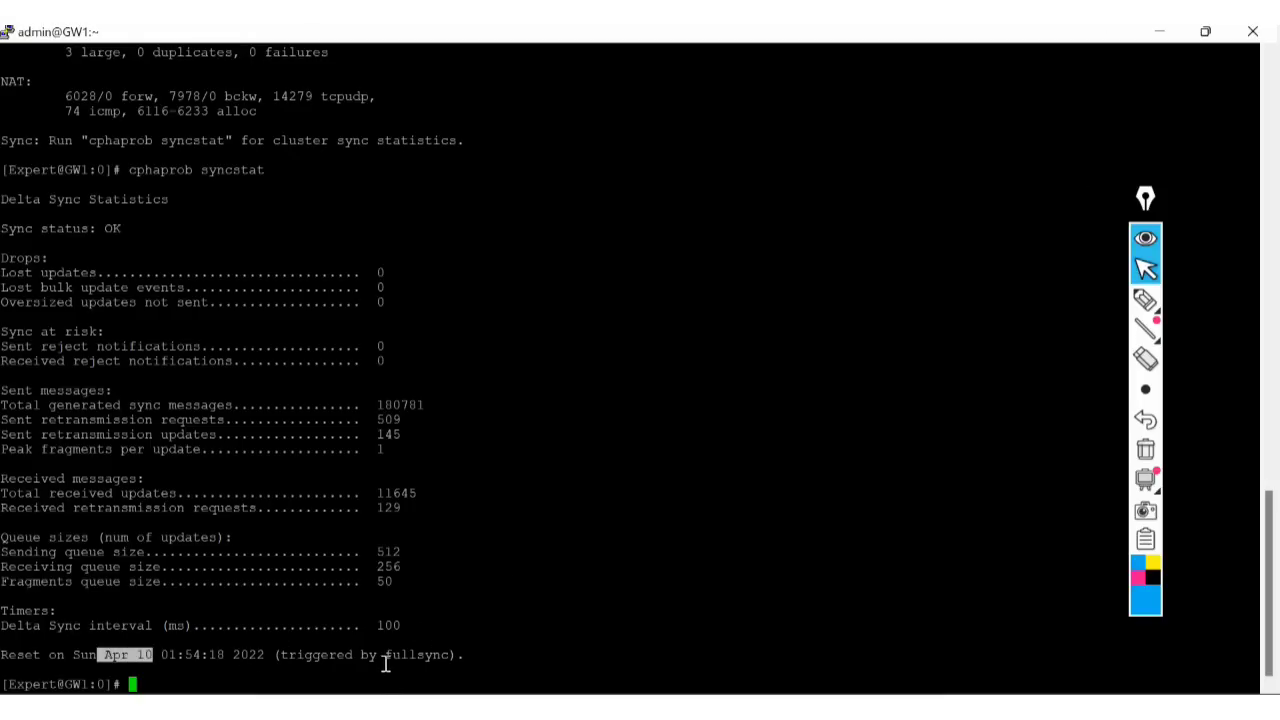
pyautogui.moveTo(380, 655); pyautogui.dragTo(444, 656)
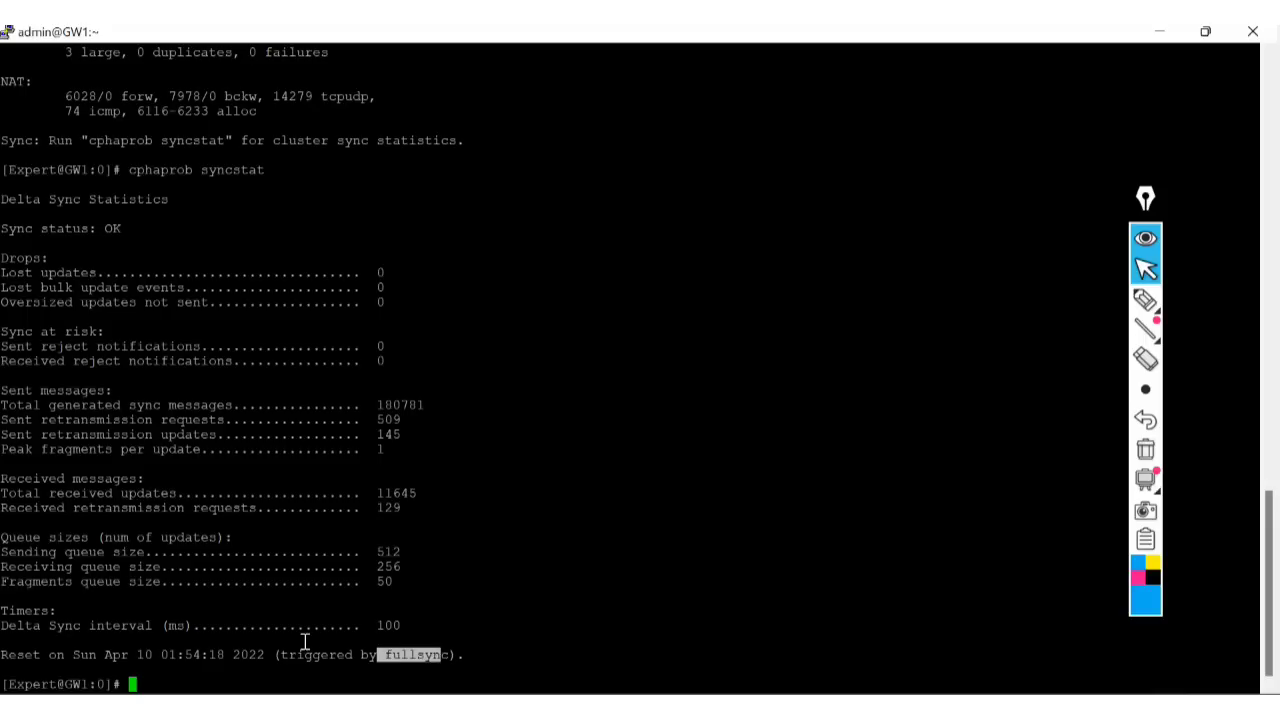
pyautogui.click(226, 662)
pyautogui.write('cle')
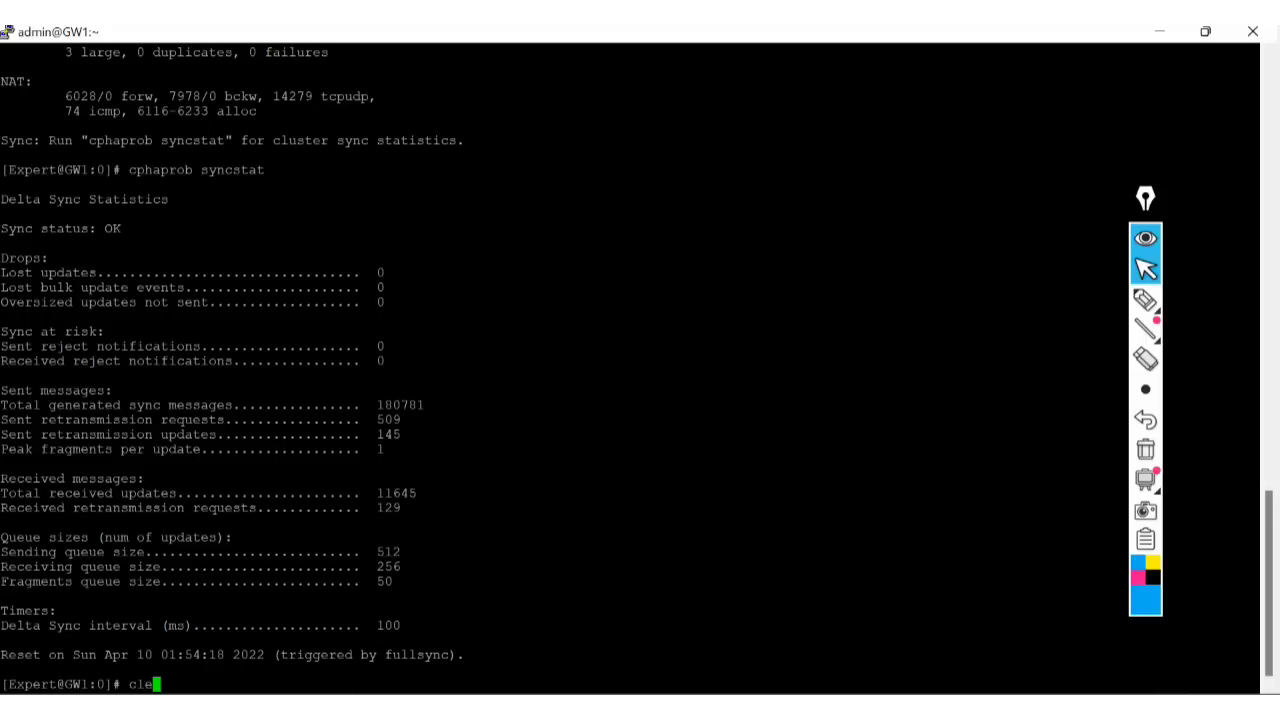
pyautogui.write('ar')
pyautogui.press('Return')
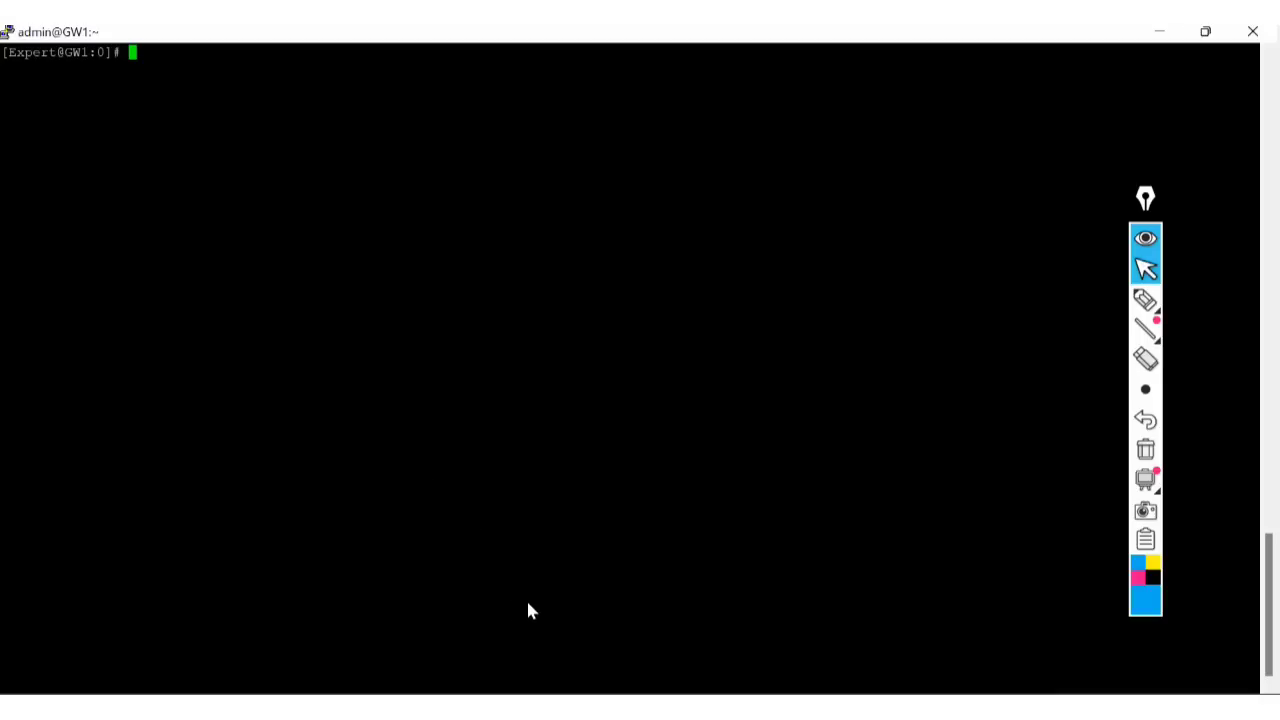
pyautogui.click(1145, 300)
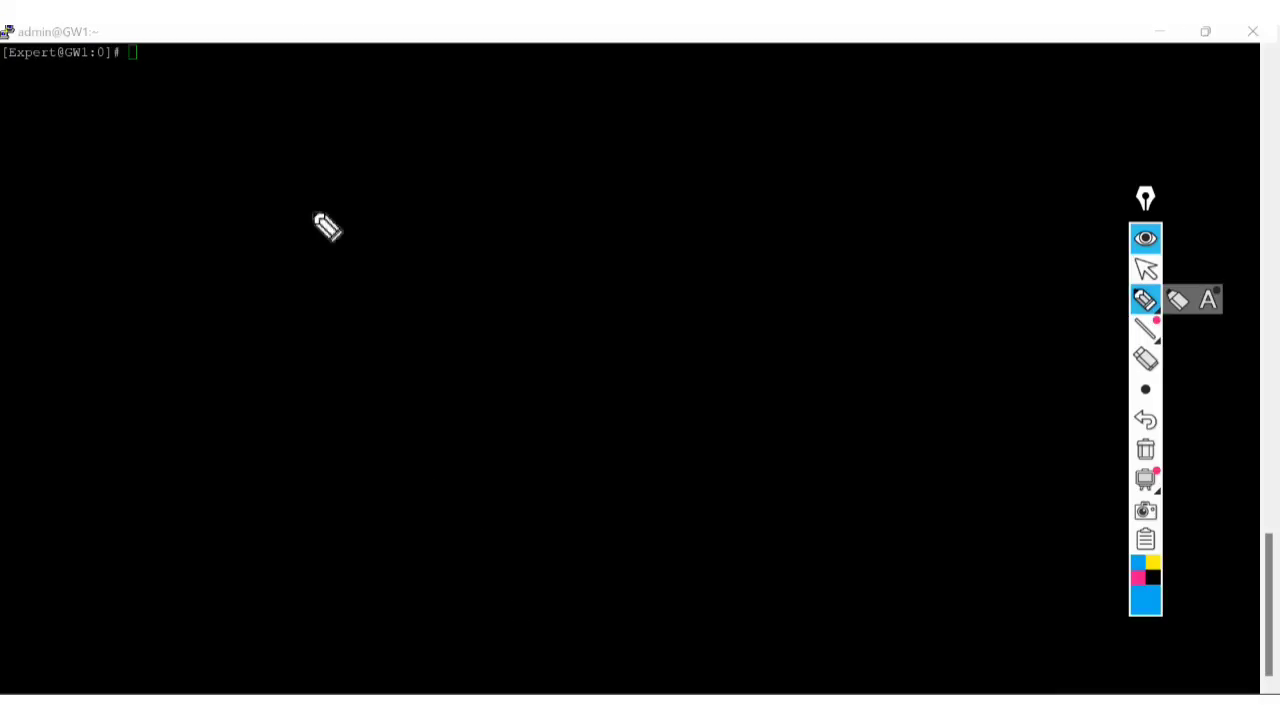
pyautogui.moveTo(299, 188)
pyautogui.mouseDown()
pyautogui.moveTo(453, 133)
pyautogui.moveTo(372, 268)
pyautogui.moveTo(297, 290)
pyautogui.mouseUp()
pyautogui.moveTo(225, 491)
pyautogui.mouseDown()
pyautogui.moveTo(189, 414)
pyautogui.moveTo(320, 400)
pyautogui.moveTo(226, 478)
pyautogui.mouseUp()
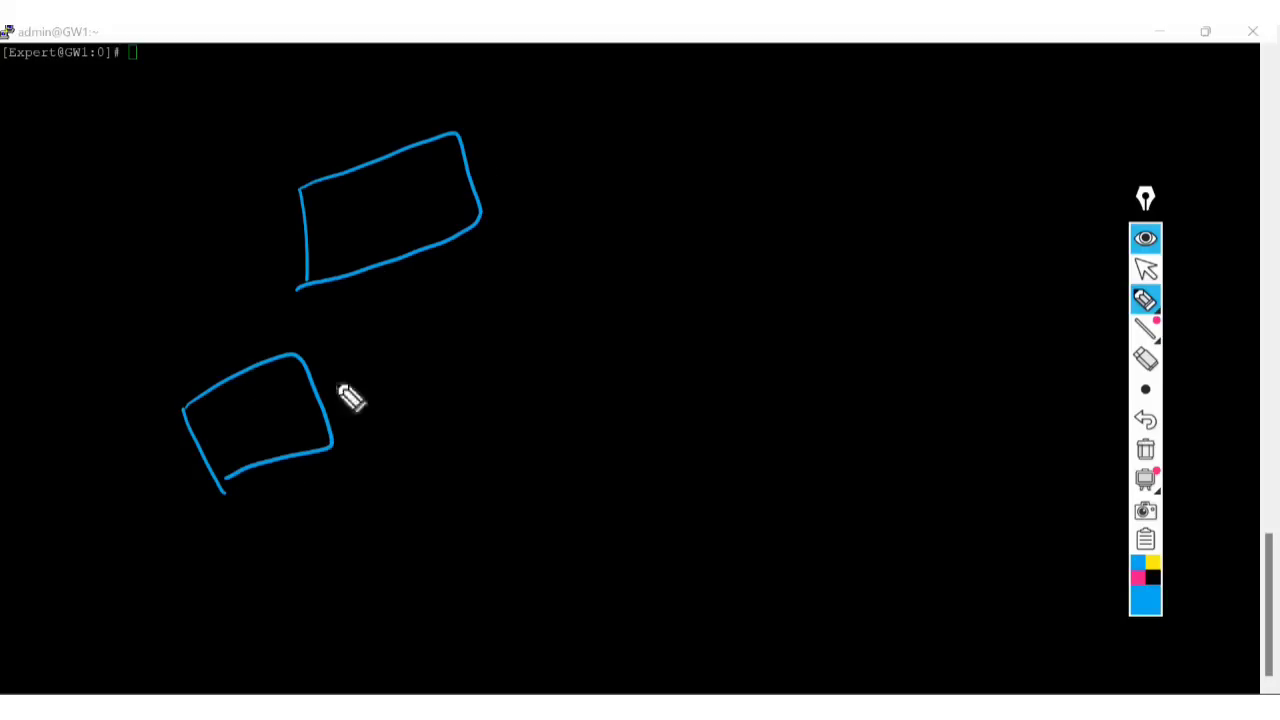
pyautogui.moveTo(548, 273)
pyautogui.mouseDown()
pyautogui.moveTo(590, 343)
pyautogui.moveTo(712, 212)
pyautogui.moveTo(552, 356)
pyautogui.mouseUp()
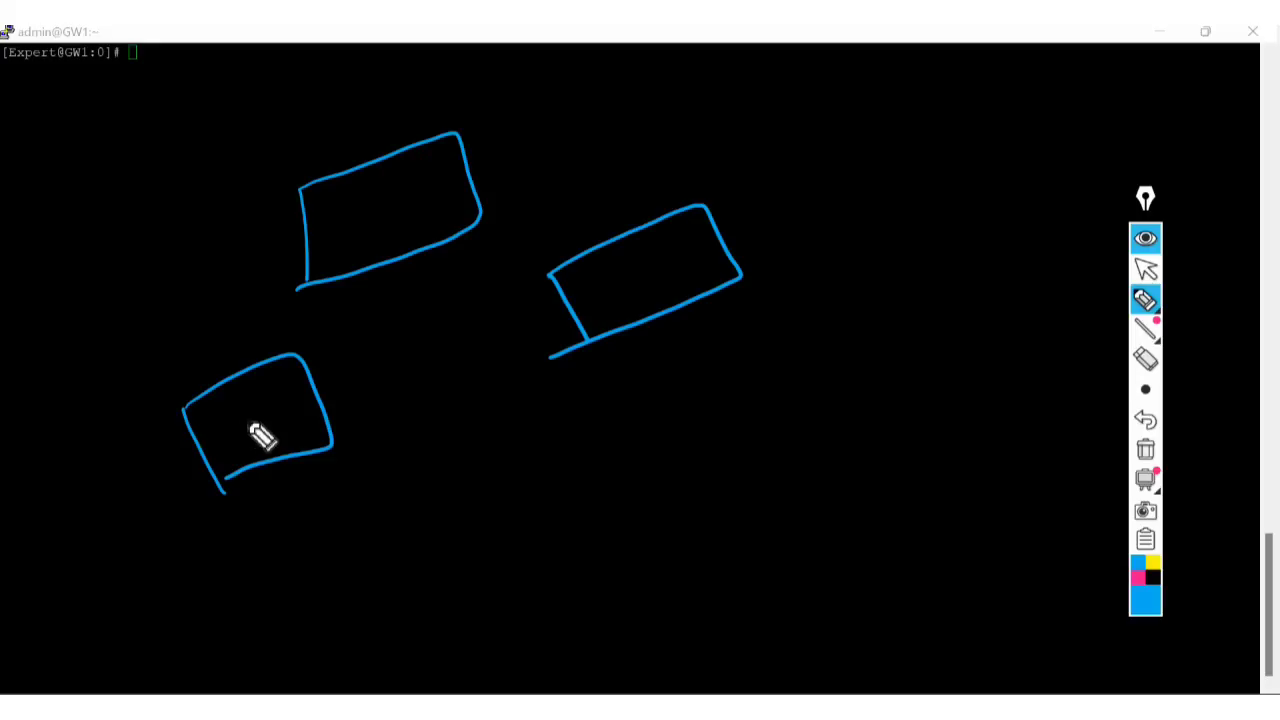
pyautogui.moveTo(243, 418)
pyautogui.mouseDown()
pyautogui.moveTo(237, 437)
pyautogui.moveTo(263, 434)
pyautogui.moveTo(300, 404)
pyautogui.mouseUp()
pyautogui.moveTo(610, 262)
pyautogui.mouseDown()
pyautogui.moveTo(612, 288)
pyautogui.moveTo(655, 288)
pyautogui.mouseUp()
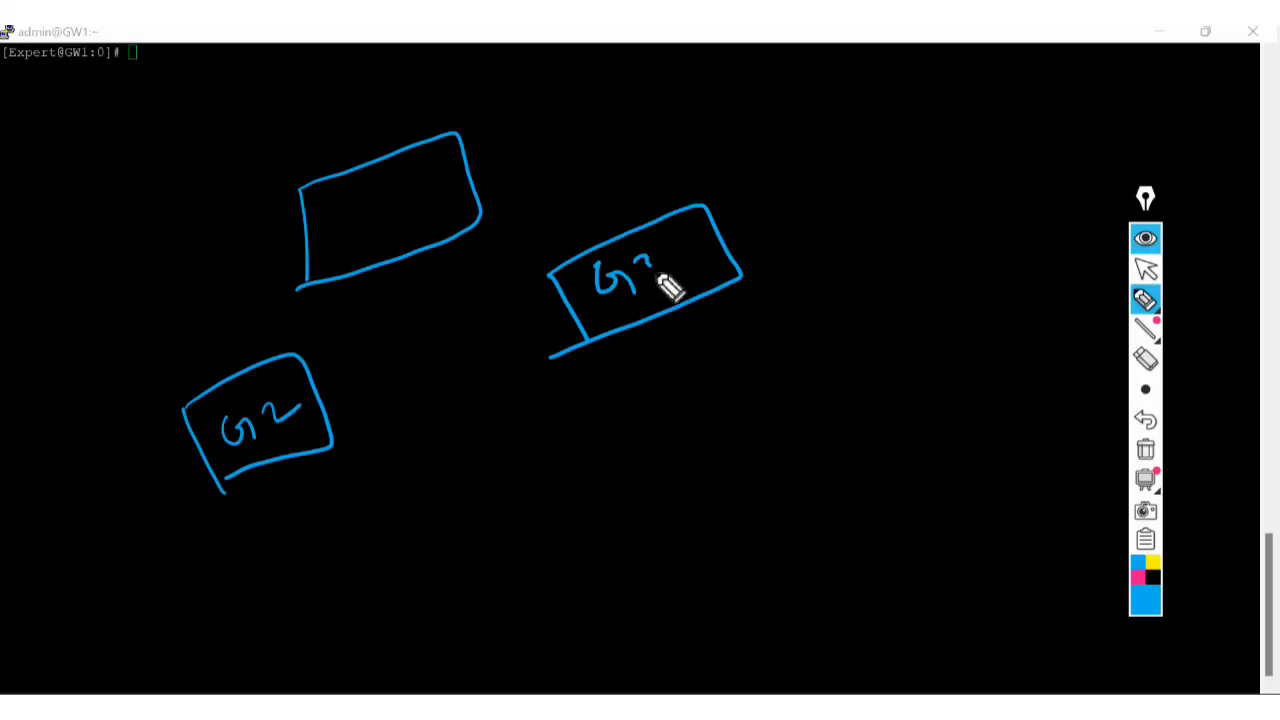
pyautogui.moveTo(370, 208)
pyautogui.mouseDown()
pyautogui.moveTo(382, 234)
pyautogui.moveTo(397, 226)
pyautogui.mouseUp()
pyautogui.moveTo(410, 214); pyautogui.dragTo(428, 232)
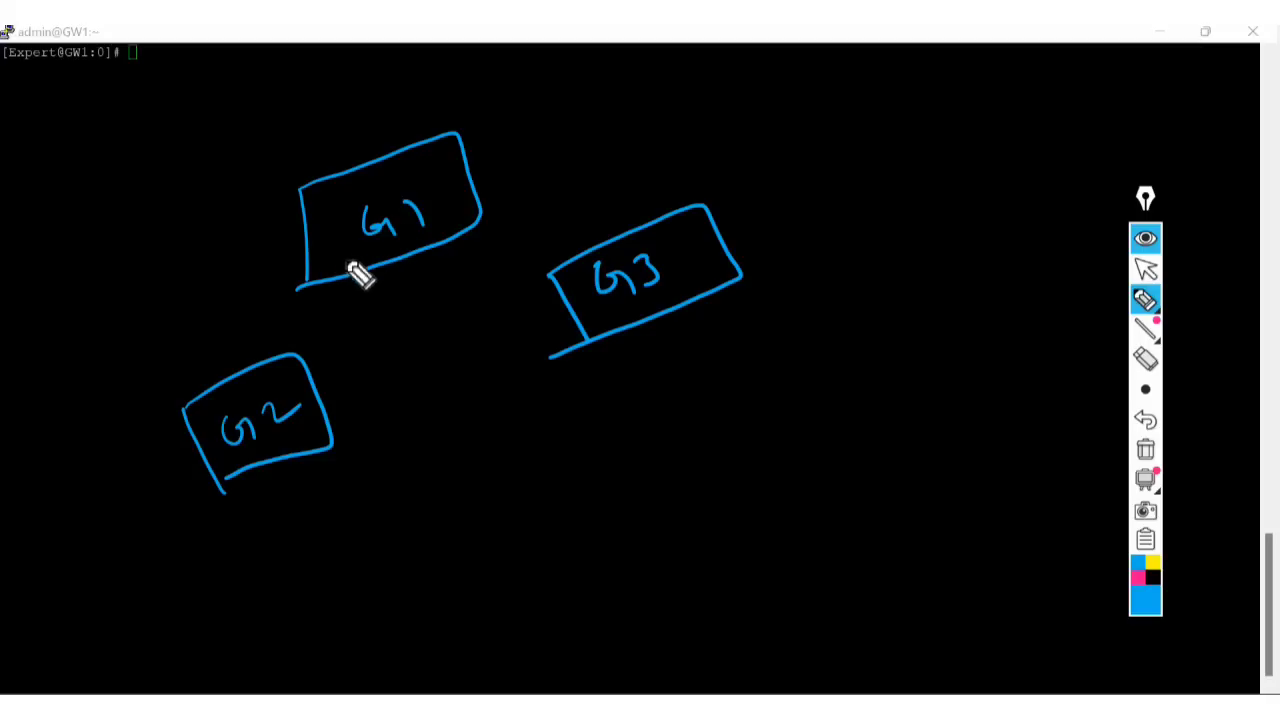
pyautogui.moveTo(276, 482)
pyautogui.mouseDown()
pyautogui.moveTo(268, 516)
pyautogui.moveTo(304, 474)
pyautogui.mouseUp()
pyautogui.moveTo(681, 323)
pyautogui.mouseDown()
pyautogui.moveTo(668, 362)
pyautogui.moveTo(703, 346)
pyautogui.mouseUp()
pyautogui.moveTo(699, 323)
pyautogui.mouseDown()
pyautogui.moveTo(703, 363)
pyautogui.moveTo(717, 316)
pyautogui.mouseUp()
pyautogui.moveTo(507, 140); pyautogui.dragTo(512, 178)
pyautogui.moveTo(532, 138)
pyautogui.mouseDown()
pyautogui.moveTo(514, 171)
pyautogui.moveTo(532, 140)
pyautogui.mouseUp()
pyautogui.moveTo(312, 244); pyautogui.dragTo(248, 352)
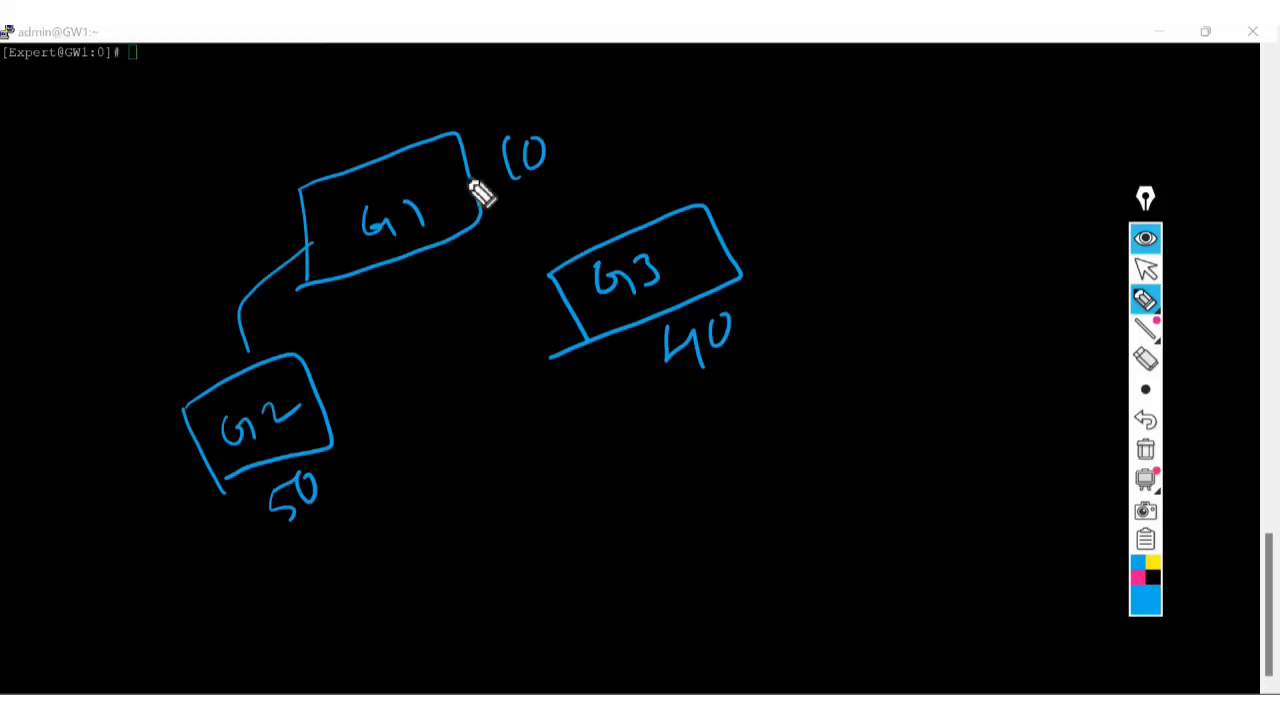
pyautogui.moveTo(480, 205); pyautogui.dragTo(594, 238)
pyautogui.moveTo(328, 445)
pyautogui.mouseDown()
pyautogui.moveTo(623, 383)
pyautogui.moveTo(667, 312)
pyautogui.mouseUp()
pyautogui.moveTo(330, 315); pyautogui.dragTo(395, 352)
pyautogui.moveTo(428, 298); pyautogui.dragTo(400, 350)
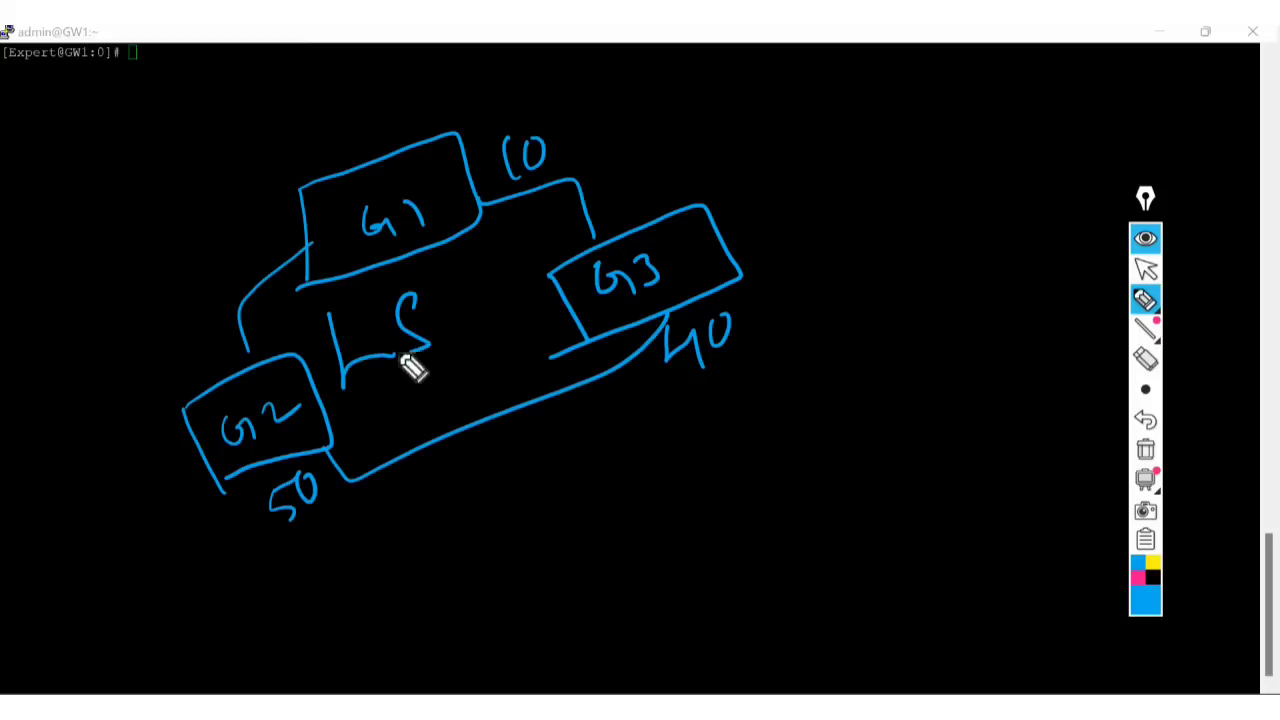
pyautogui.moveTo(362, 408); pyautogui.dragTo(488, 333)
pyautogui.moveTo(370, 425); pyautogui.dragTo(527, 330)
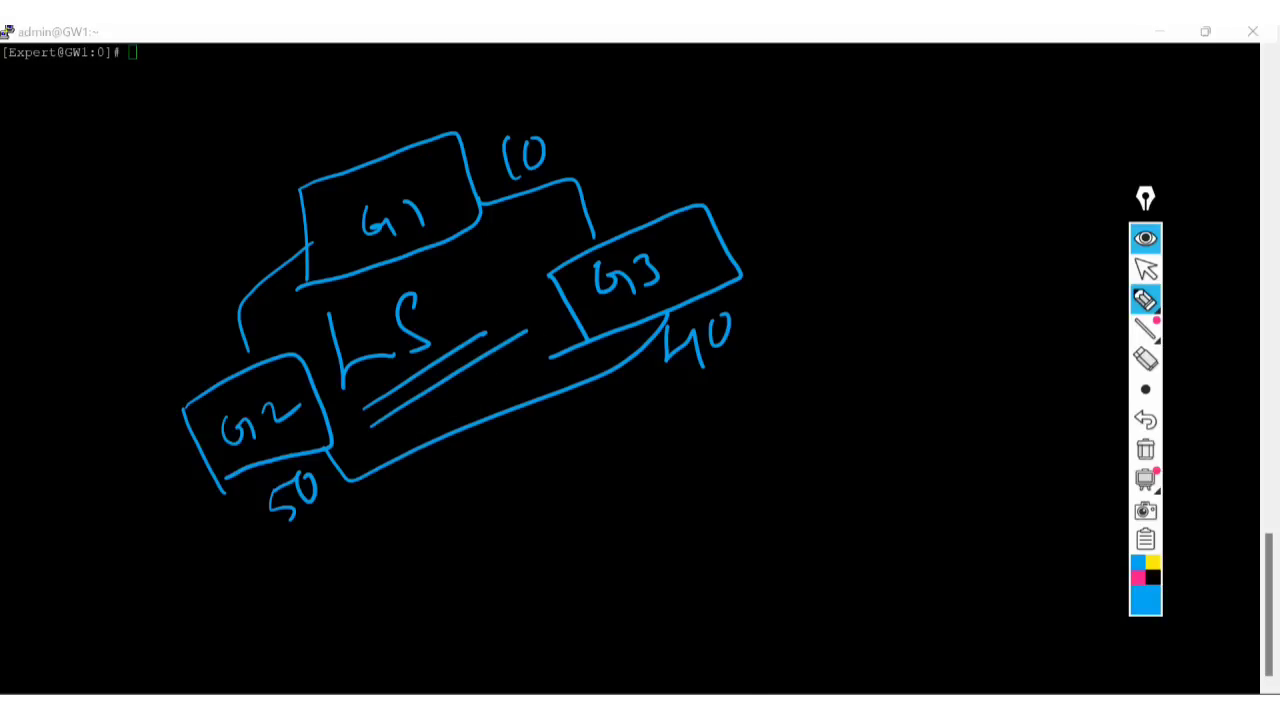
pyautogui.click(1156, 458)
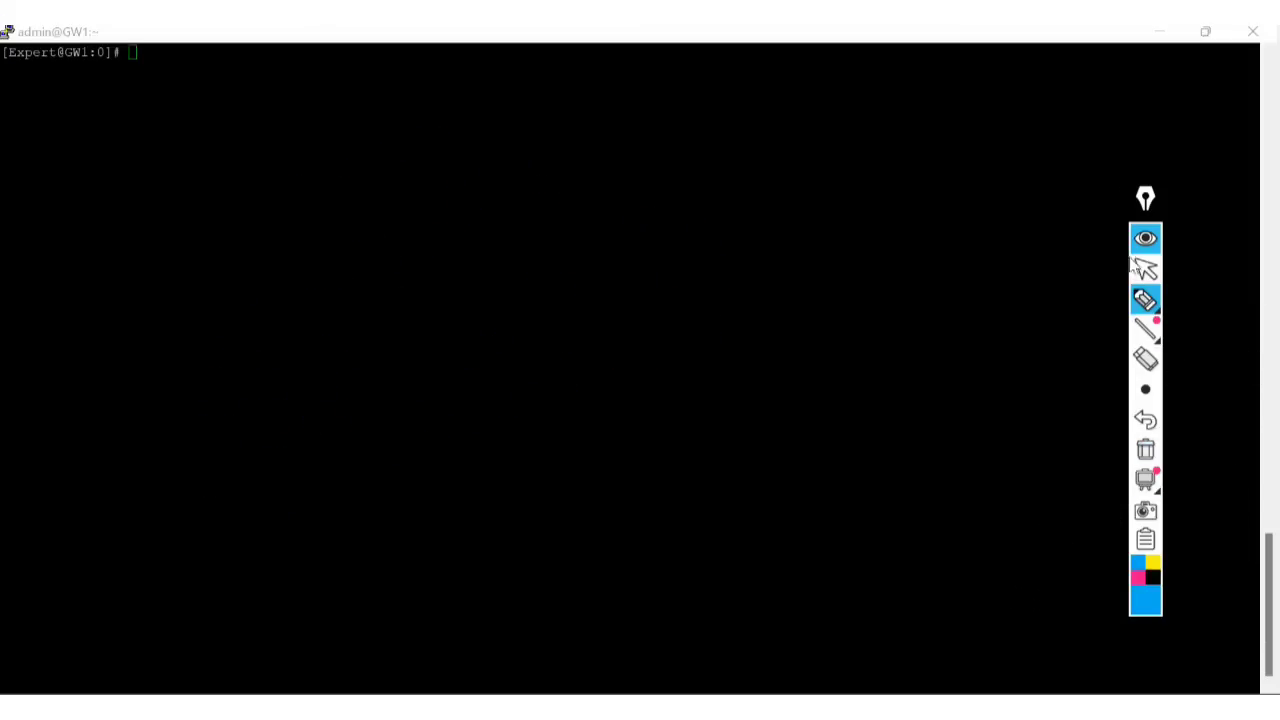
pyautogui.click(1145, 300)
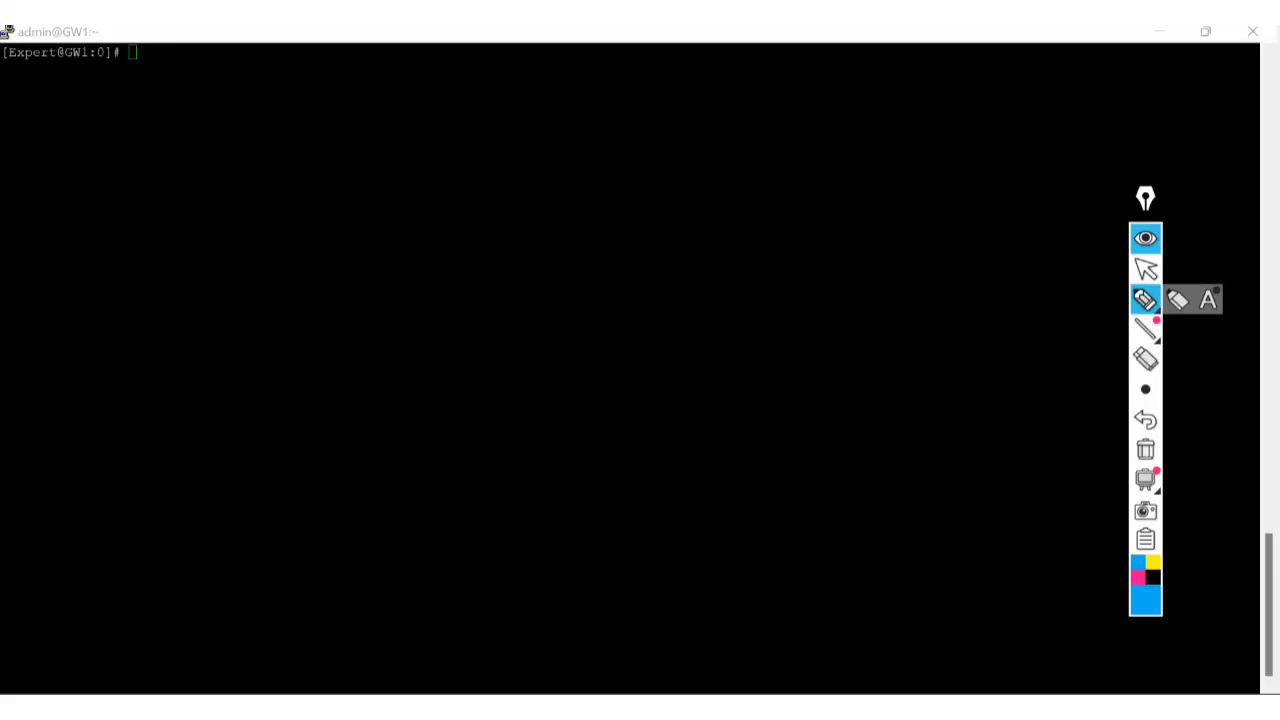
# Write MDS, draw a long box beneath it, and label it SMS below.
pyautogui.moveTo(229, 222)
pyautogui.mouseDown()
pyautogui.moveTo(262, 188)
pyautogui.moveTo(287, 195)
pyautogui.mouseUp()
pyautogui.moveTo(305, 185)
pyautogui.mouseDown()
pyautogui.moveTo(306, 160)
pyautogui.moveTo(330, 180)
pyautogui.moveTo(316, 186)
pyautogui.mouseUp()
pyautogui.moveTo(378, 148)
pyautogui.mouseDown()
pyautogui.moveTo(378, 168)
pyautogui.moveTo(345, 182)
pyautogui.mouseUp()
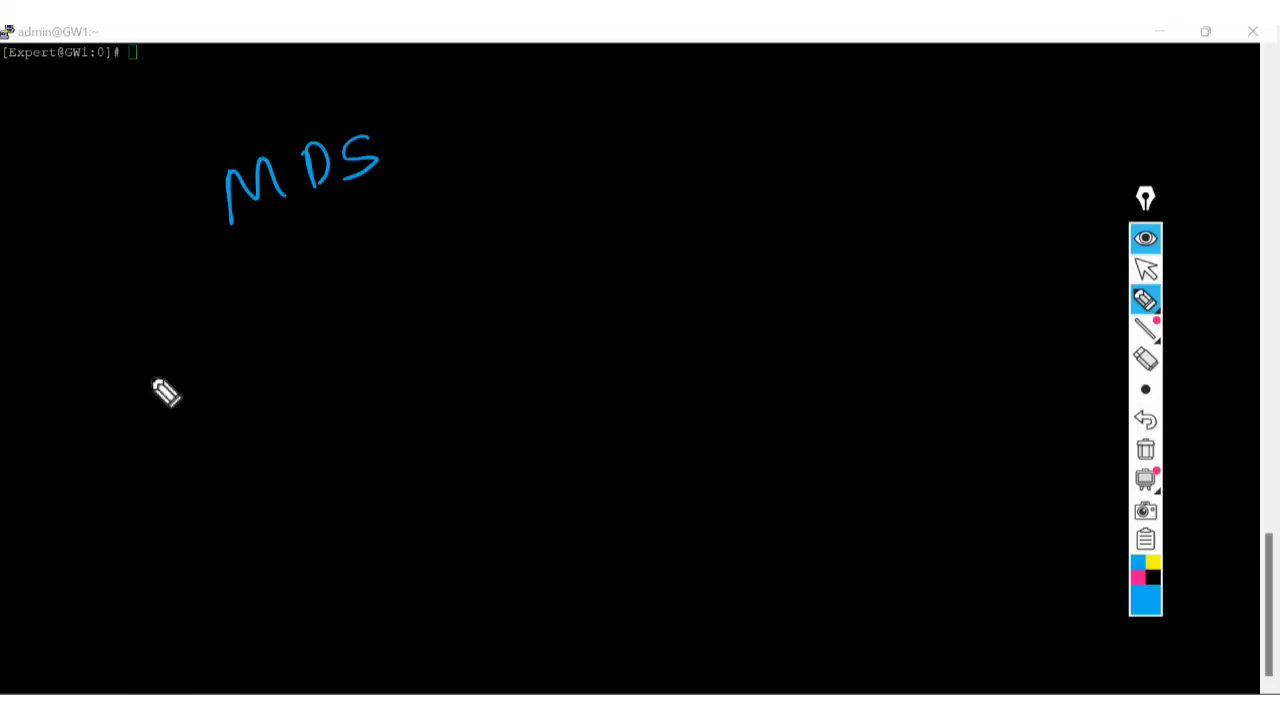
pyautogui.moveTo(148, 372)
pyautogui.mouseDown()
pyautogui.moveTo(189, 445)
pyautogui.moveTo(366, 237)
pyautogui.moveTo(689, 77)
pyautogui.moveTo(738, 152)
pyautogui.mouseUp()
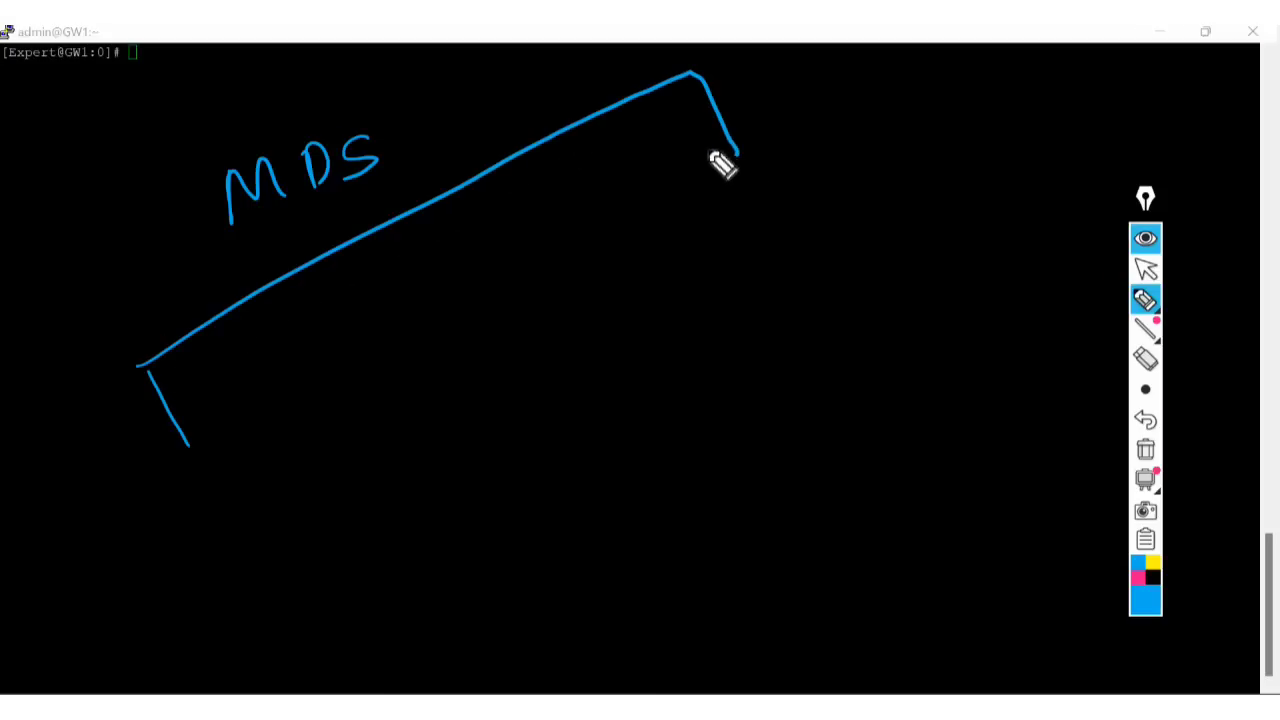
pyautogui.moveTo(185, 440)
pyautogui.mouseDown()
pyautogui.moveTo(330, 468)
pyautogui.moveTo(782, 212)
pyautogui.mouseUp()
pyautogui.moveTo(738, 150); pyautogui.dragTo(782, 212)
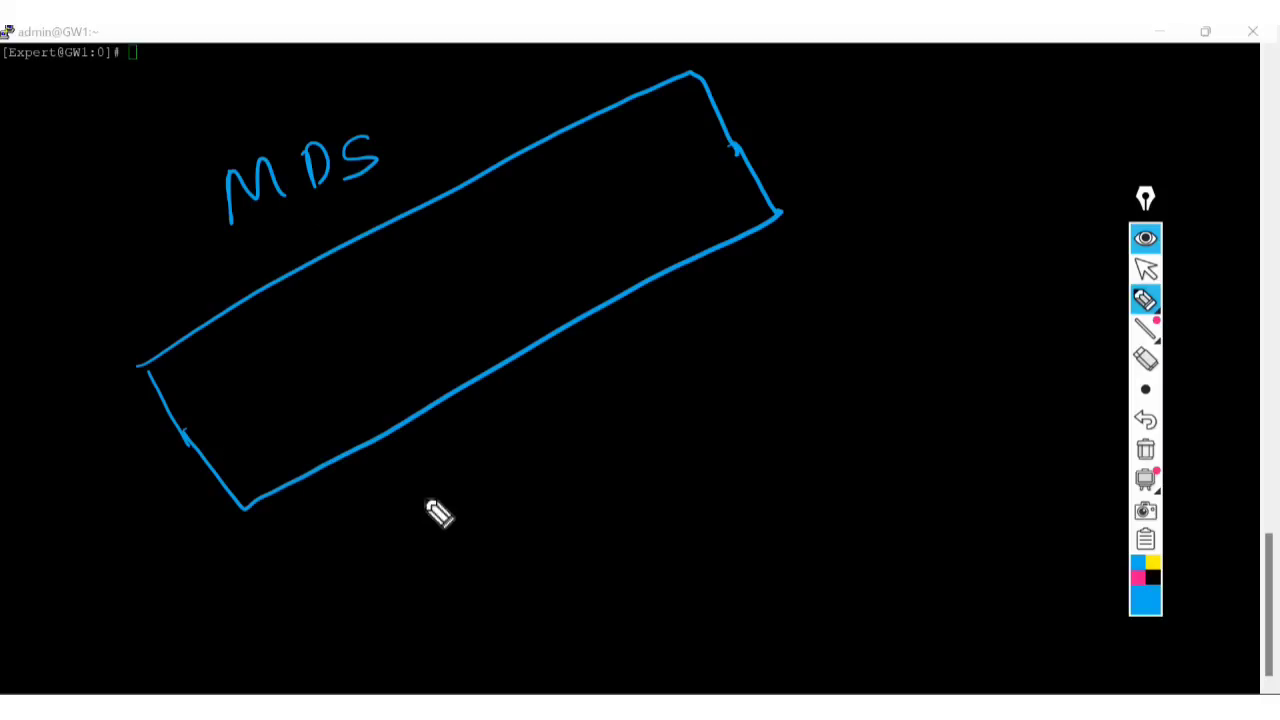
pyautogui.moveTo(452, 494)
pyautogui.mouseDown()
pyautogui.moveTo(432, 534)
pyautogui.moveTo(505, 487)
pyautogui.moveTo(516, 462)
pyautogui.moveTo(506, 489)
pyautogui.mouseUp()
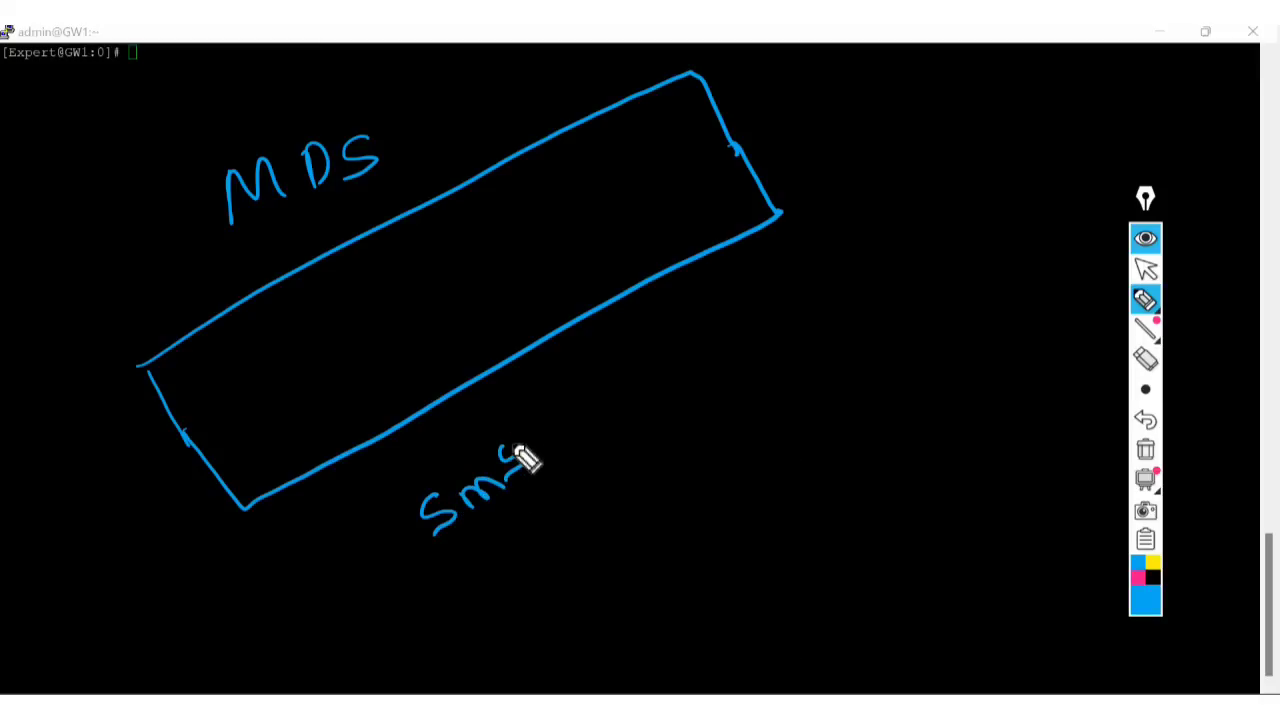
pyautogui.moveTo(518, 431); pyautogui.dragTo(501, 439)
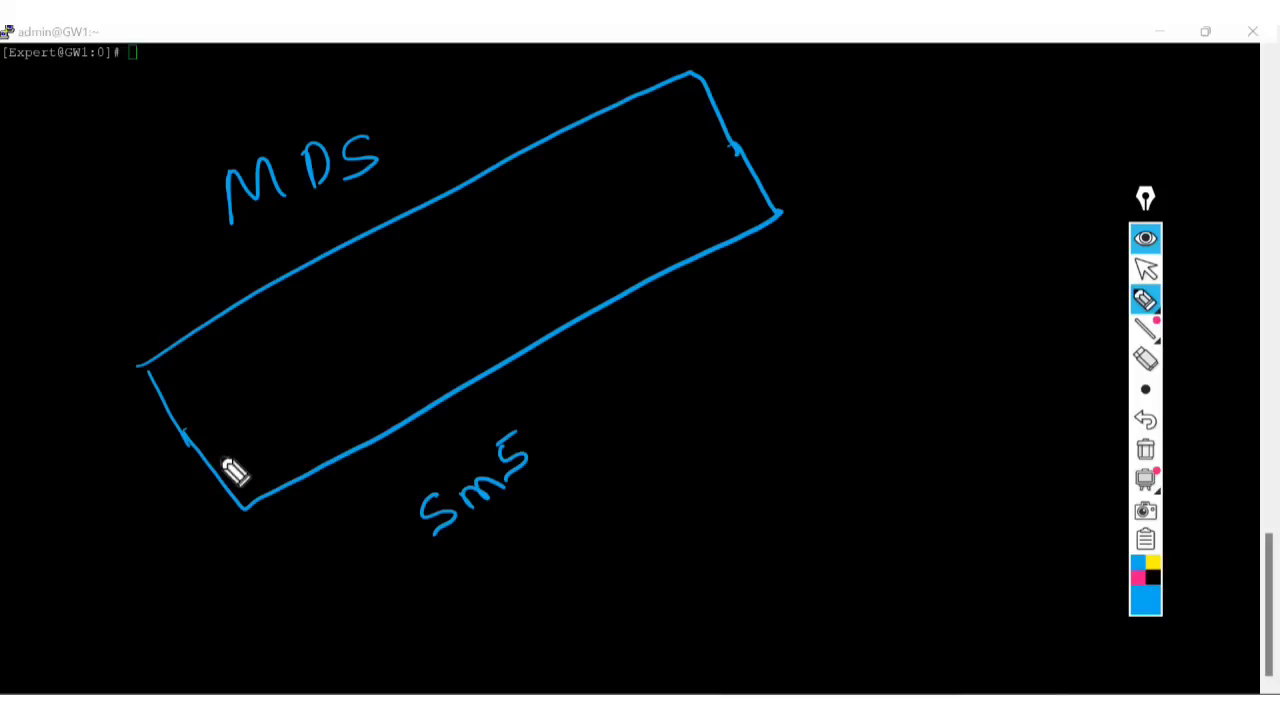
# Divide the long box into lanes and write 'Click 1 sms-' in the bottom lane.
pyautogui.moveTo(222, 466)
pyautogui.mouseDown()
pyautogui.moveTo(274, 451)
pyautogui.moveTo(703, 189)
pyautogui.moveTo(752, 142)
pyautogui.mouseUp()
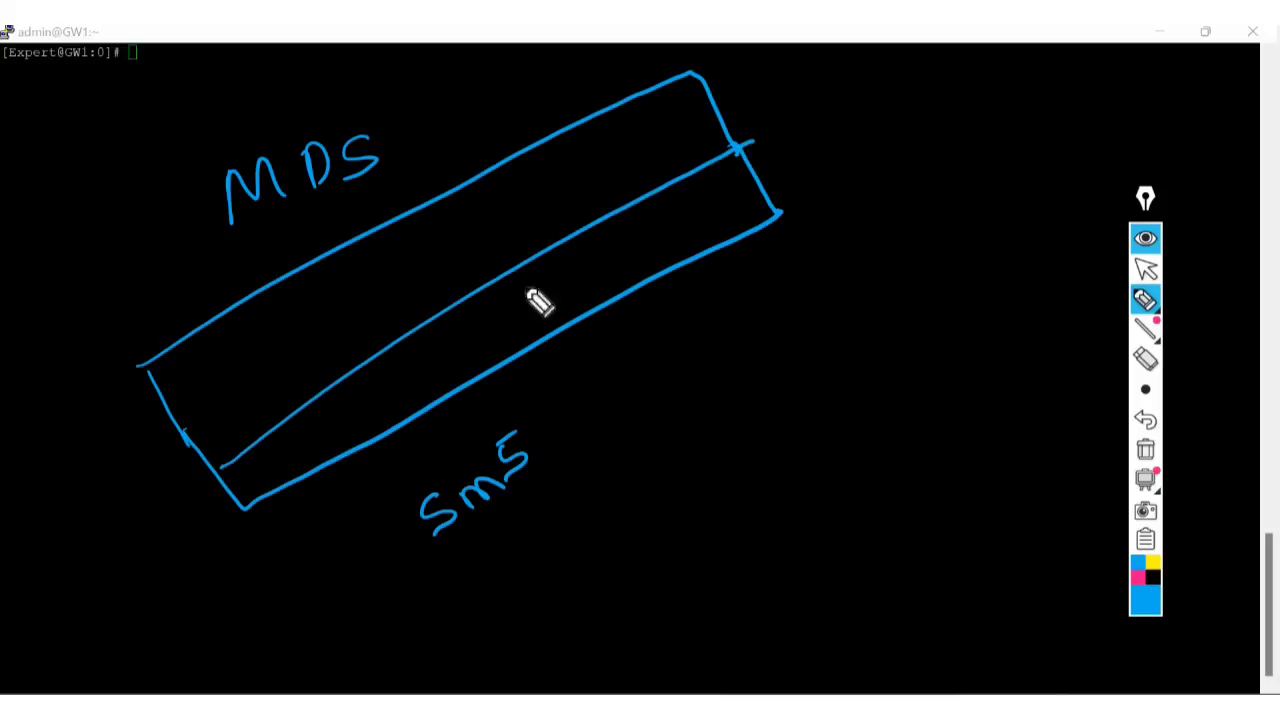
pyautogui.moveTo(200, 430)
pyautogui.mouseDown()
pyautogui.moveTo(677, 157)
pyautogui.moveTo(722, 114)
pyautogui.mouseUp()
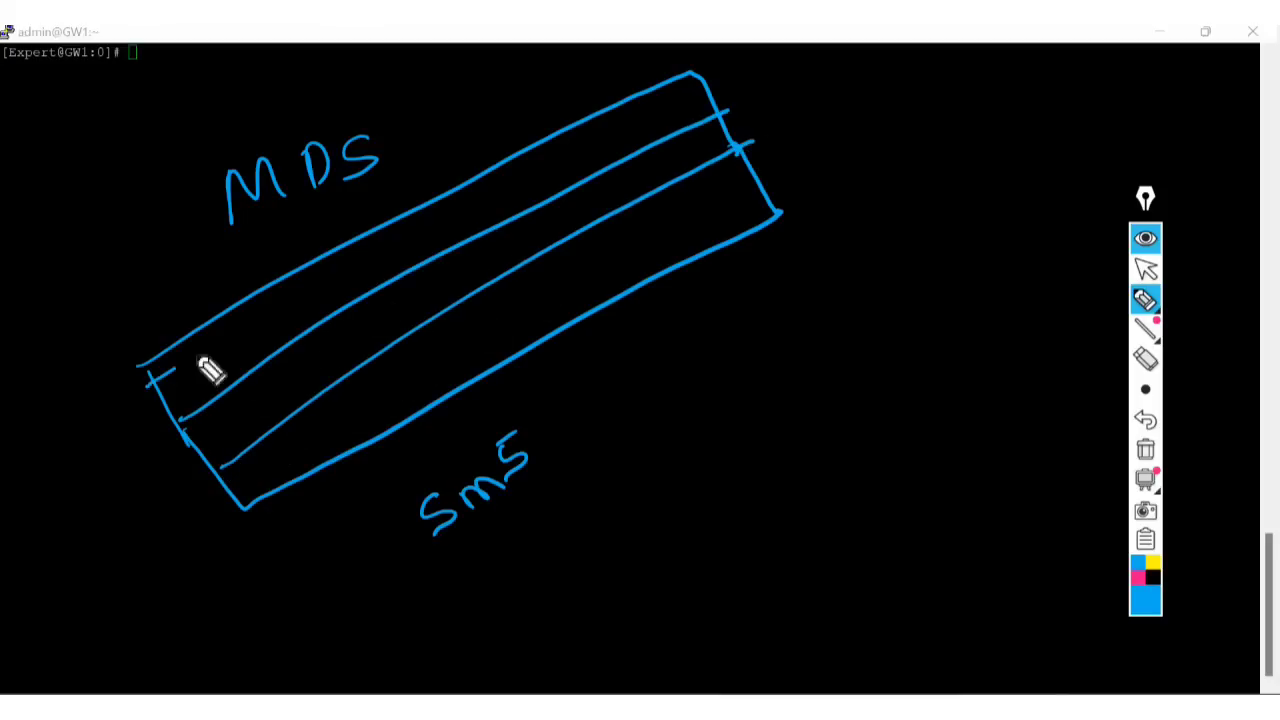
pyautogui.moveTo(150, 378); pyautogui.dragTo(723, 105)
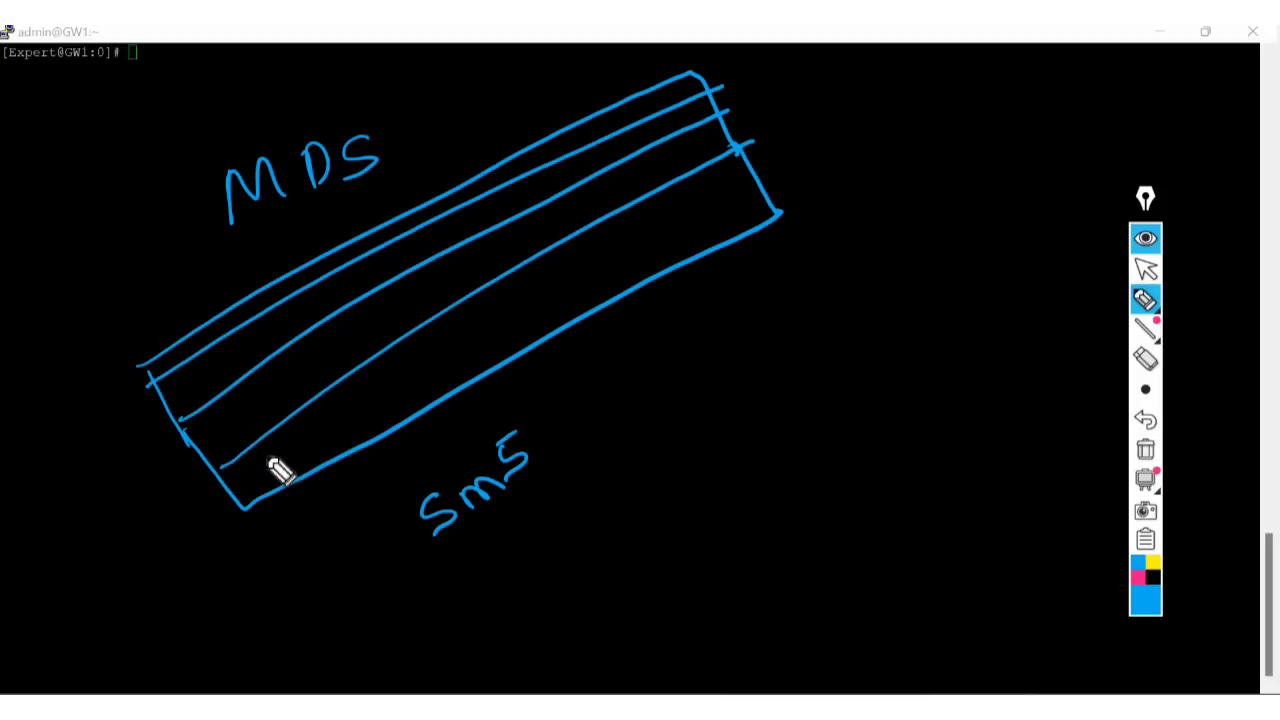
pyautogui.moveTo(274, 450)
pyautogui.mouseDown()
pyautogui.moveTo(270, 481)
pyautogui.moveTo(308, 468)
pyautogui.mouseUp()
pyautogui.moveTo(332, 438); pyautogui.dragTo(340, 452)
pyautogui.moveTo(346, 405); pyautogui.dragTo(362, 438)
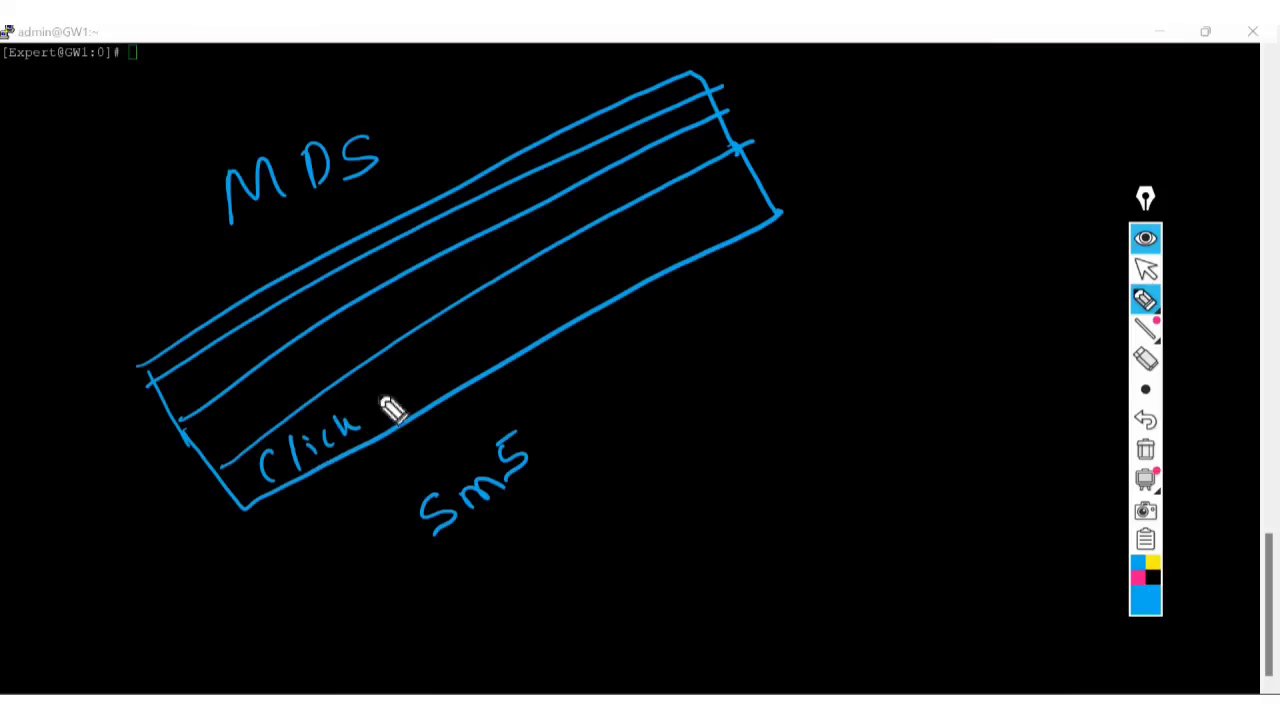
pyautogui.moveTo(400, 372)
pyautogui.mouseDown()
pyautogui.moveTo(424, 404)
pyautogui.moveTo(440, 388)
pyautogui.mouseUp()
pyautogui.moveTo(470, 344)
pyautogui.mouseDown()
pyautogui.moveTo(455, 368)
pyautogui.moveTo(576, 290)
pyautogui.mouseUp()
pyautogui.moveTo(603, 263); pyautogui.dragTo(604, 261)
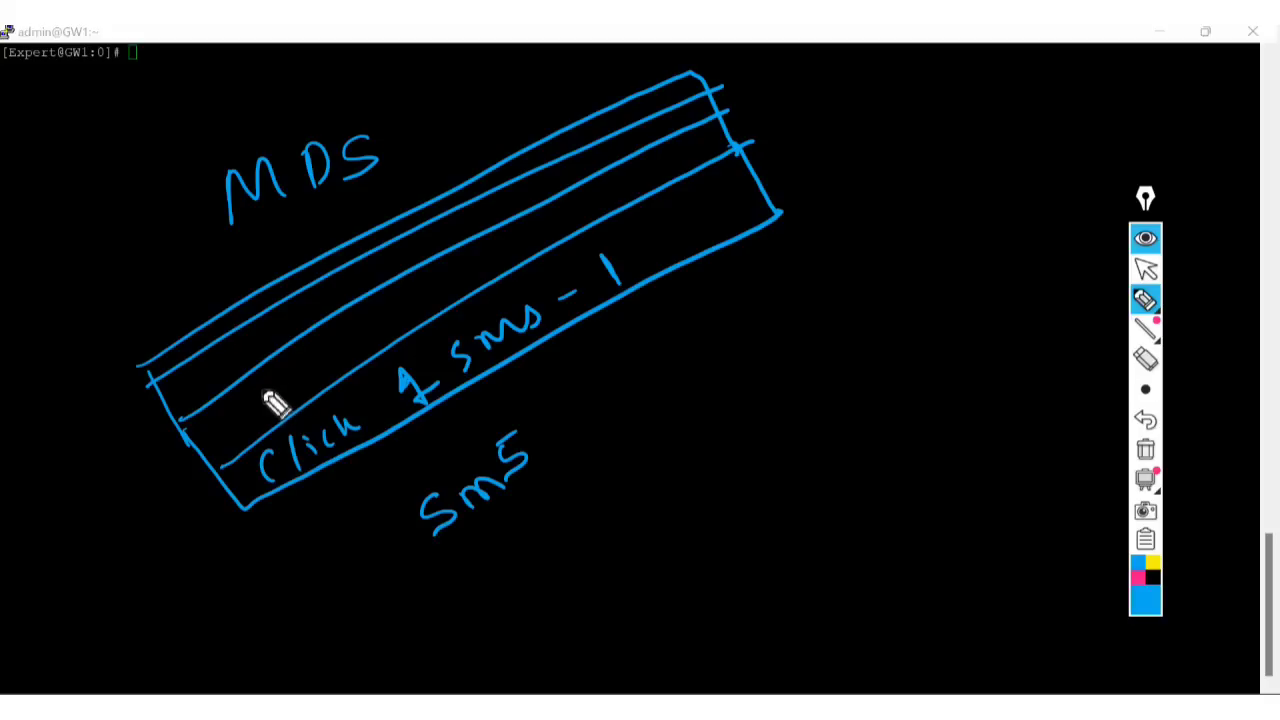
pyautogui.moveTo(210, 432); pyautogui.dragTo(712, 148)
pyautogui.moveTo(205, 366); pyautogui.dragTo(700, 106)
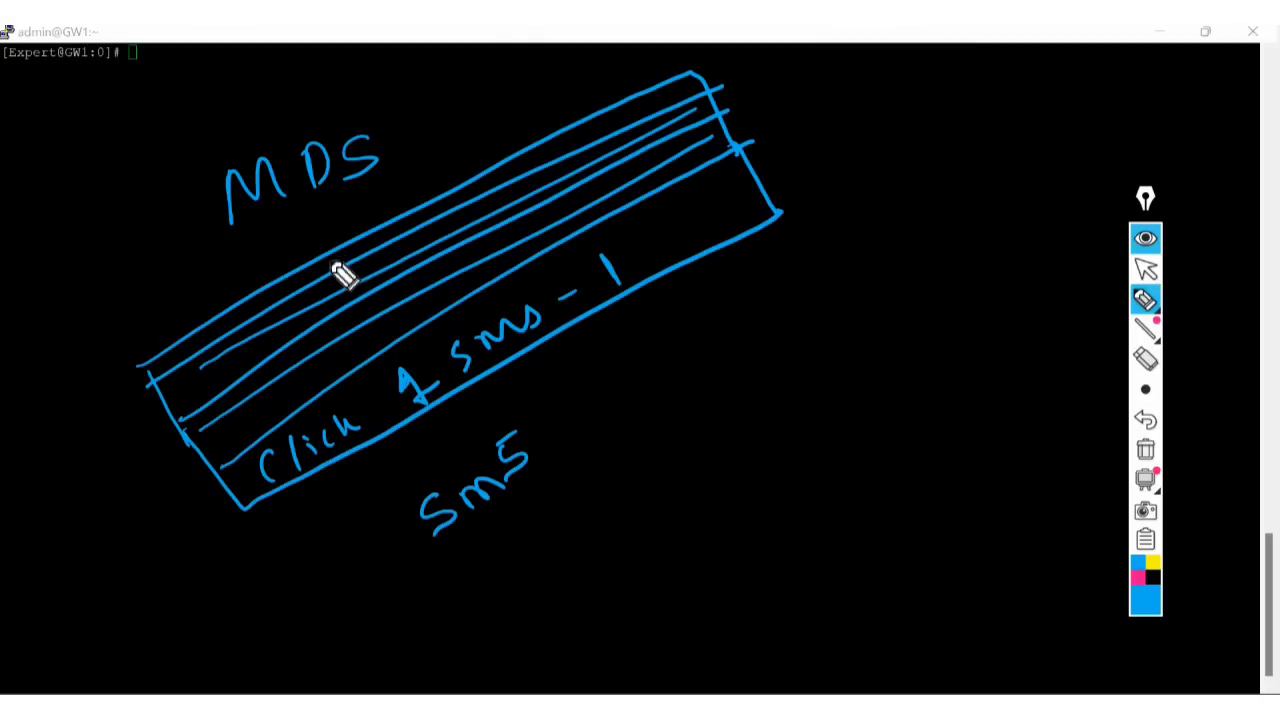
# Add a short label above the band and sketch a new rectangle to its right.
pyautogui.moveTo(328, 272)
pyautogui.mouseDown()
pyautogui.moveTo(427, 238)
pyautogui.moveTo(445, 325)
pyautogui.moveTo(455, 310)
pyautogui.mouseUp()
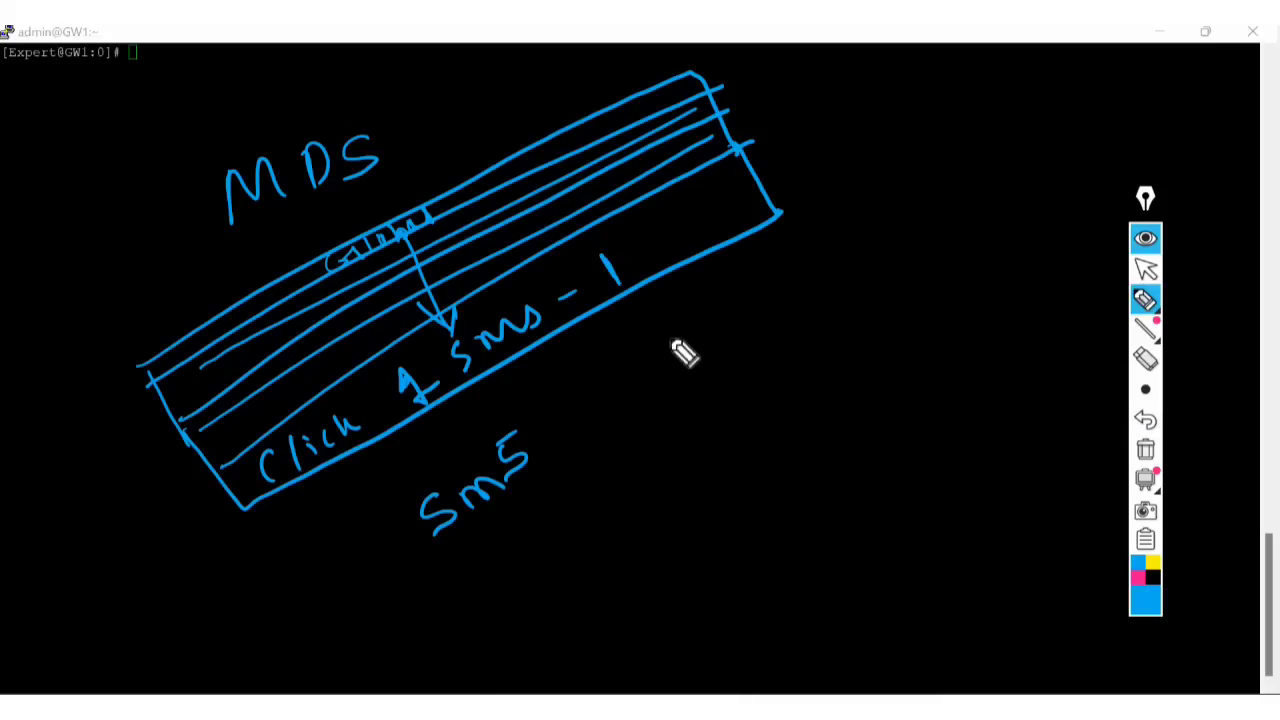
pyautogui.moveTo(664, 328)
pyautogui.mouseDown()
pyautogui.moveTo(692, 400)
pyautogui.moveTo(968, 168)
pyautogui.moveTo(1012, 272)
pyautogui.moveTo(712, 412)
pyautogui.mouseUp()
pyautogui.moveTo(666, 330); pyautogui.dragTo(702, 416)
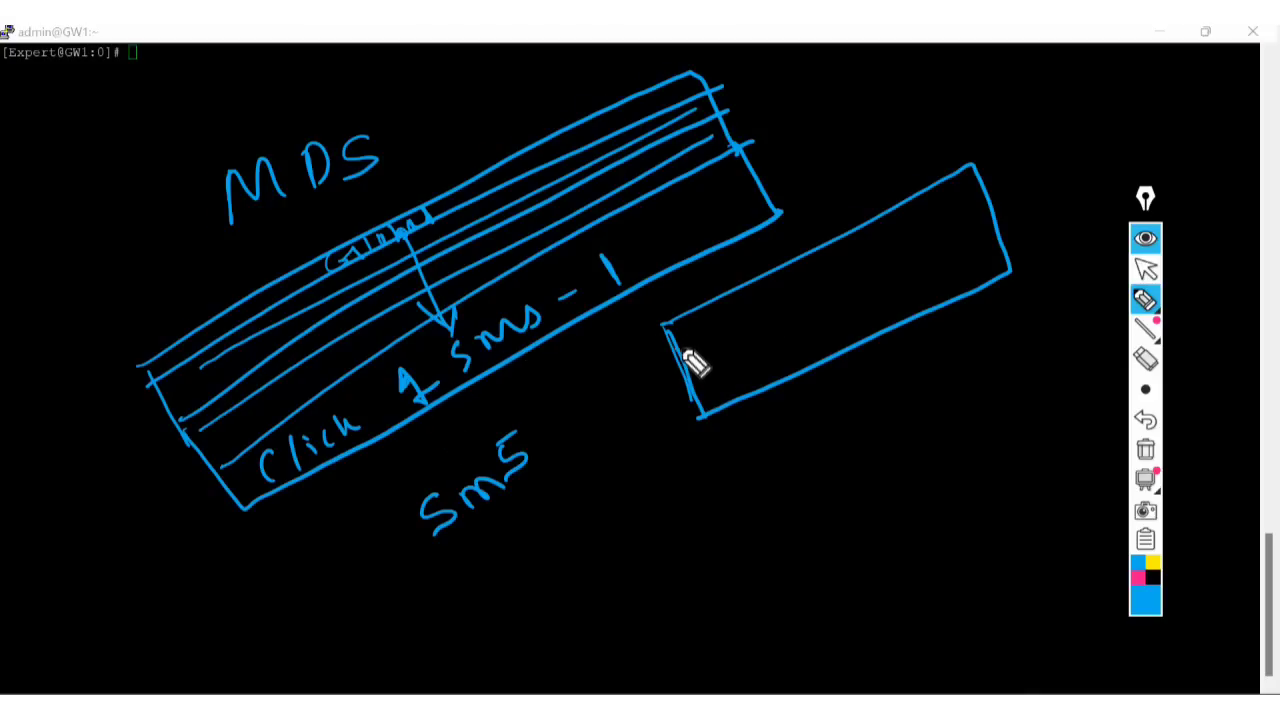
# Rule three parallel lines in the right rectangle and label its rows VS.
pyautogui.moveTo(683, 348)
pyautogui.mouseDown()
pyautogui.moveTo(938, 232)
pyautogui.moveTo(998, 190)
pyautogui.mouseUp()
pyautogui.moveTo(691, 366); pyautogui.dragTo(1023, 211)
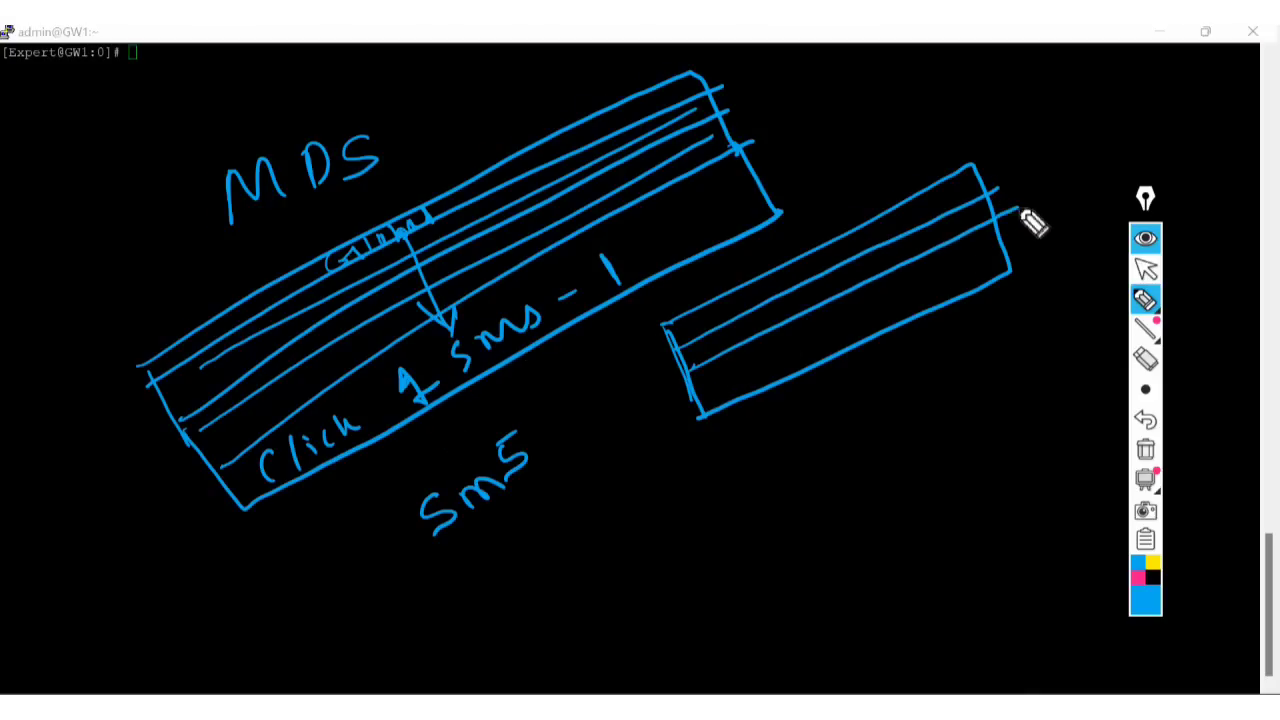
pyautogui.moveTo(697, 394); pyautogui.dragTo(1047, 224)
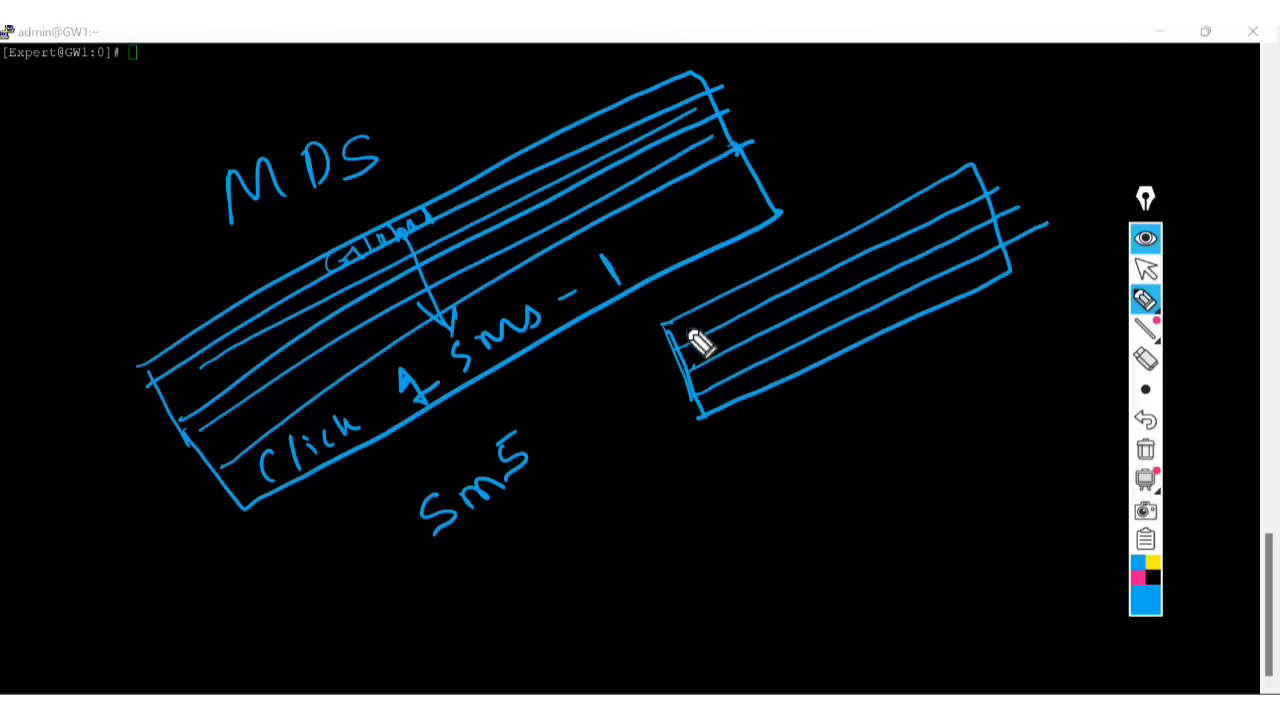
pyautogui.moveTo(684, 330)
pyautogui.mouseDown()
pyautogui.moveTo(700, 344)
pyautogui.moveTo(714, 322)
pyautogui.moveTo(722, 344)
pyautogui.moveTo(746, 343)
pyautogui.moveTo(741, 372)
pyautogui.moveTo(762, 366)
pyautogui.mouseUp()
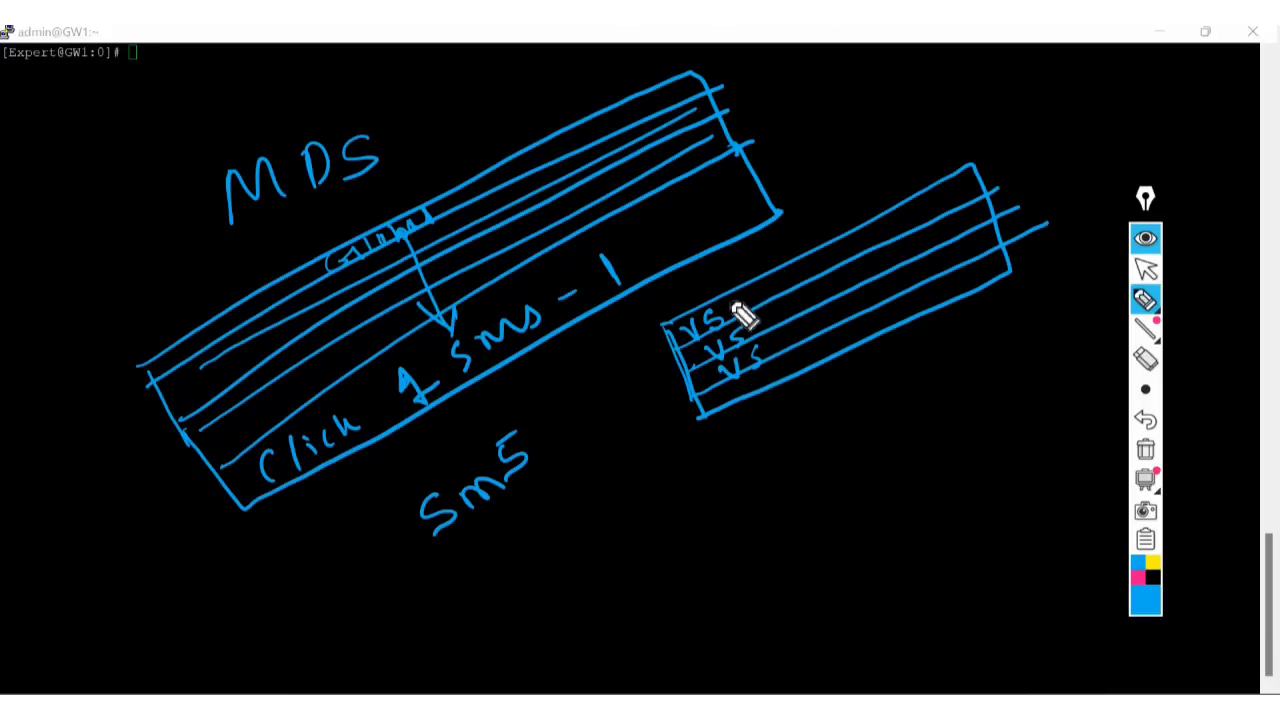
# Point the first VS row to Firewall with a bracket and extend the row lines.
pyautogui.moveTo(744, 314)
pyautogui.mouseDown()
pyautogui.moveTo(812, 266)
pyautogui.moveTo(903, 240)
pyautogui.moveTo(891, 246)
pyautogui.mouseUp()
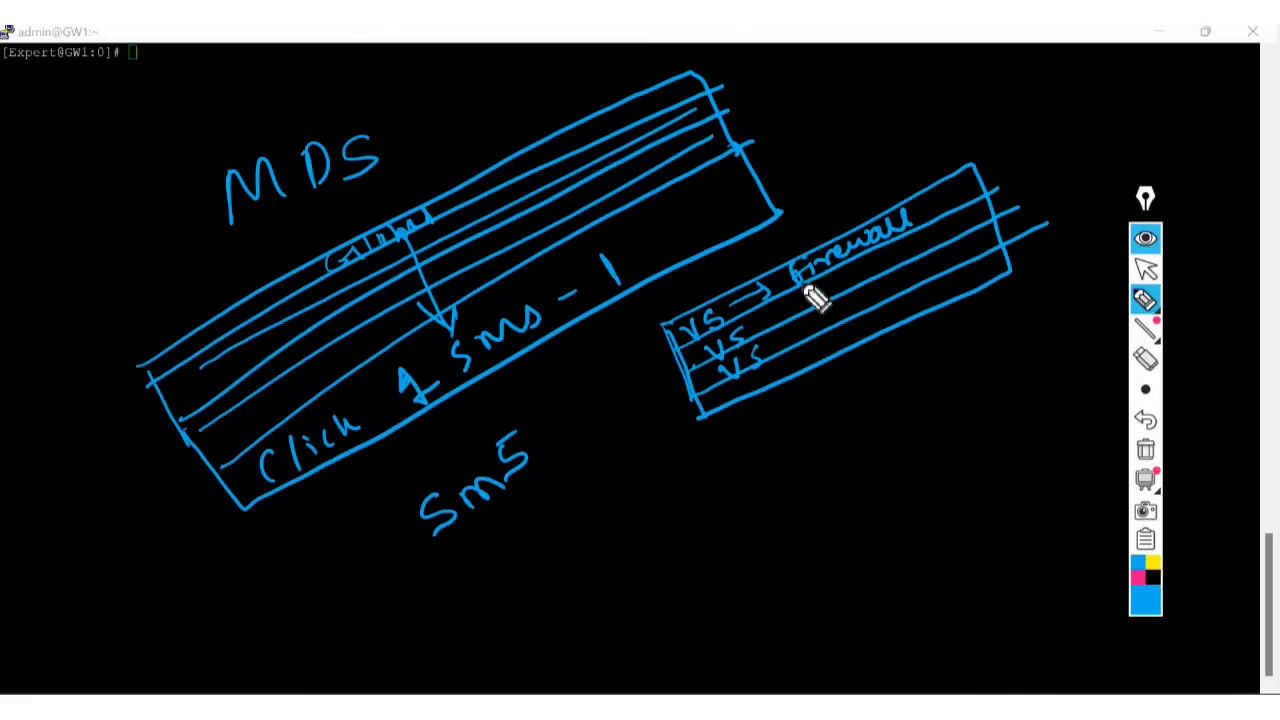
pyautogui.moveTo(930, 147)
pyautogui.mouseDown()
pyautogui.moveTo(922, 200)
pyautogui.moveTo(945, 207)
pyautogui.moveTo(1088, 132)
pyautogui.mouseUp()
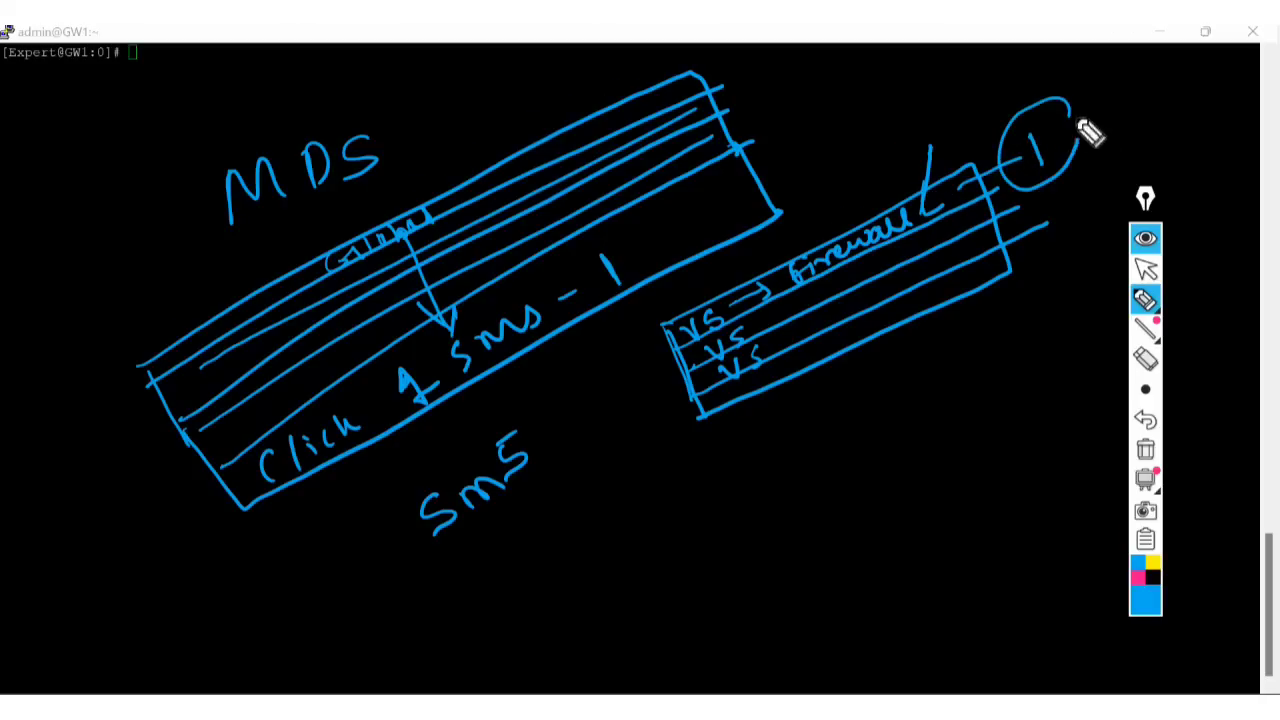
pyautogui.moveTo(790, 312); pyautogui.dragTo(1183, 143)
pyautogui.moveTo(856, 308); pyautogui.dragTo(1166, 167)
pyautogui.moveTo(940, 310); pyautogui.dragTo(1132, 210)
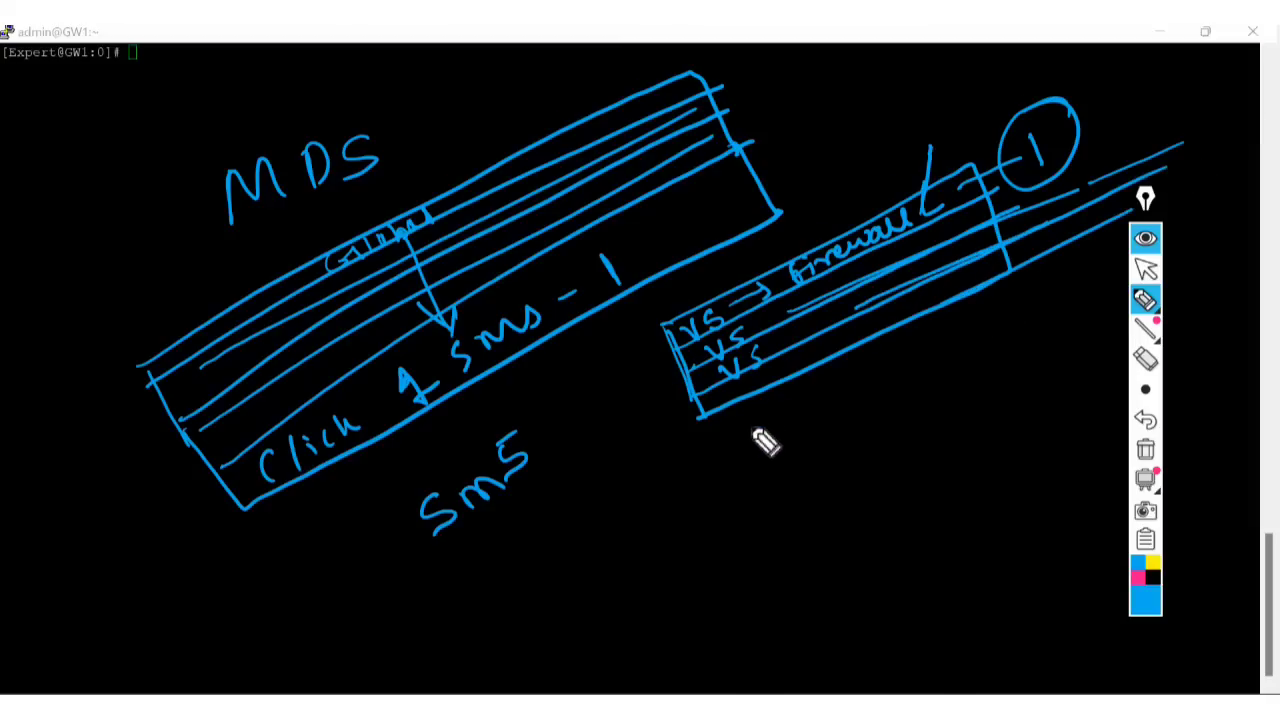
# Write and underline VSX Features under the box, then a struck-through word below it.
pyautogui.moveTo(748, 414)
pyautogui.mouseDown()
pyautogui.moveTo(784, 398)
pyautogui.moveTo(800, 413)
pyautogui.mouseUp()
pyautogui.moveTo(838, 372); pyautogui.dragTo(864, 400)
pyautogui.moveTo(872, 378); pyautogui.dragTo(850, 404)
pyautogui.moveTo(911, 334); pyautogui.dragTo(914, 370)
pyautogui.moveTo(899, 336)
pyautogui.mouseDown()
pyautogui.moveTo(928, 323)
pyautogui.moveTo(926, 345)
pyautogui.mouseUp()
pyautogui.moveTo(952, 334)
pyautogui.mouseDown()
pyautogui.moveTo(1023, 318)
pyautogui.moveTo(1088, 248)
pyautogui.mouseUp()
pyautogui.moveTo(780, 451); pyautogui.dragTo(1037, 320)
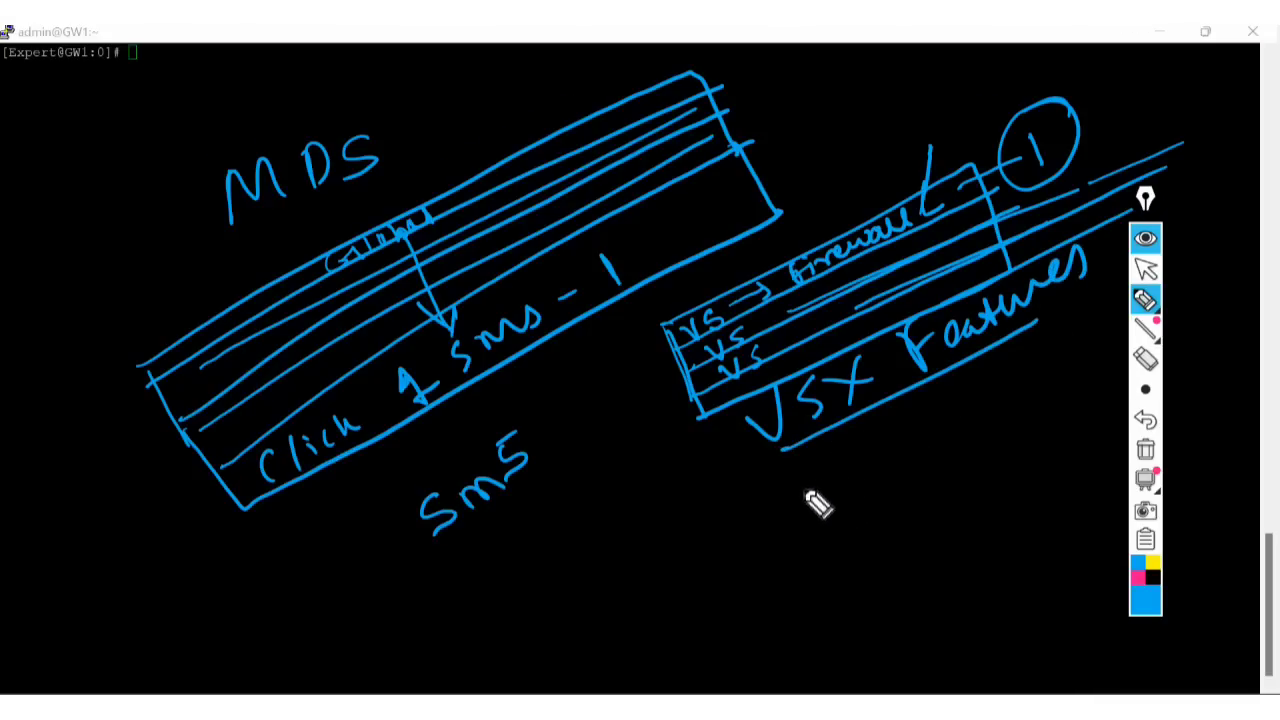
pyautogui.moveTo(808, 478)
pyautogui.mouseDown()
pyautogui.moveTo(804, 524)
pyautogui.moveTo(832, 516)
pyautogui.mouseUp()
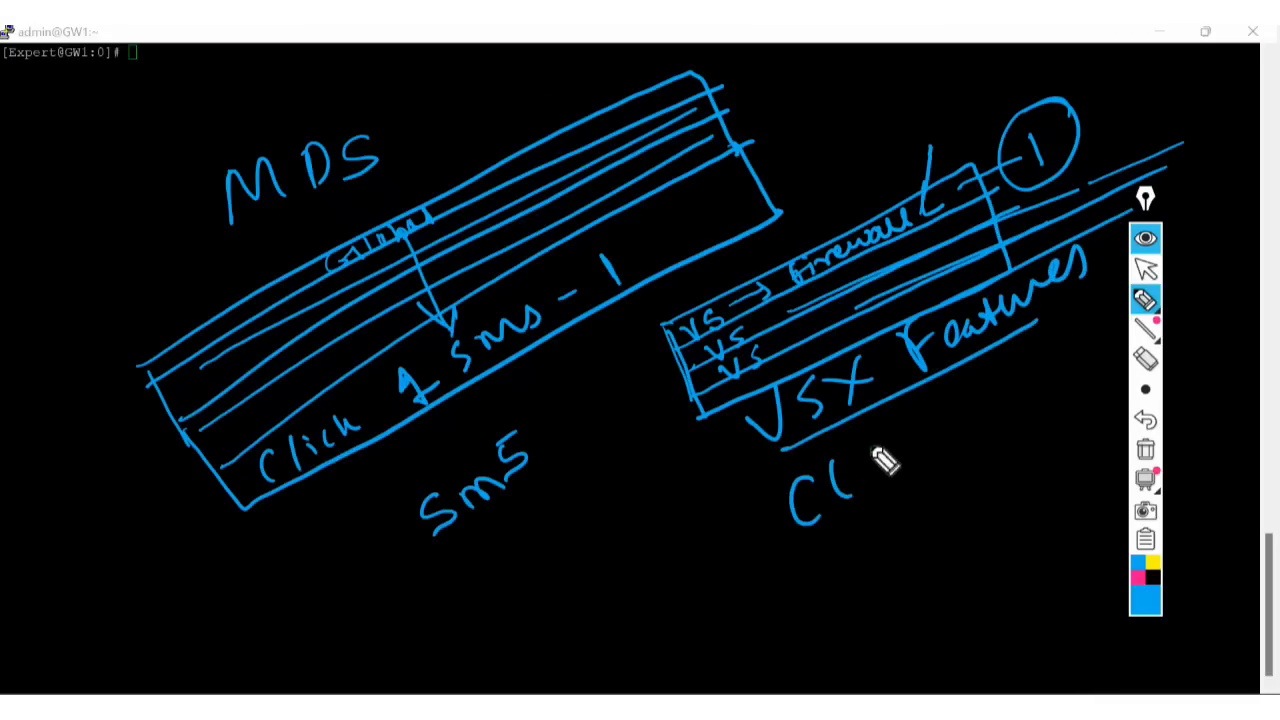
pyautogui.moveTo(884, 442)
pyautogui.mouseDown()
pyautogui.moveTo(860, 488)
pyautogui.moveTo(894, 466)
pyautogui.moveTo(880, 471)
pyautogui.moveTo(937, 463)
pyautogui.moveTo(960, 384)
pyautogui.mouseUp()
pyautogui.moveTo(951, 440); pyautogui.dragTo(987, 410)
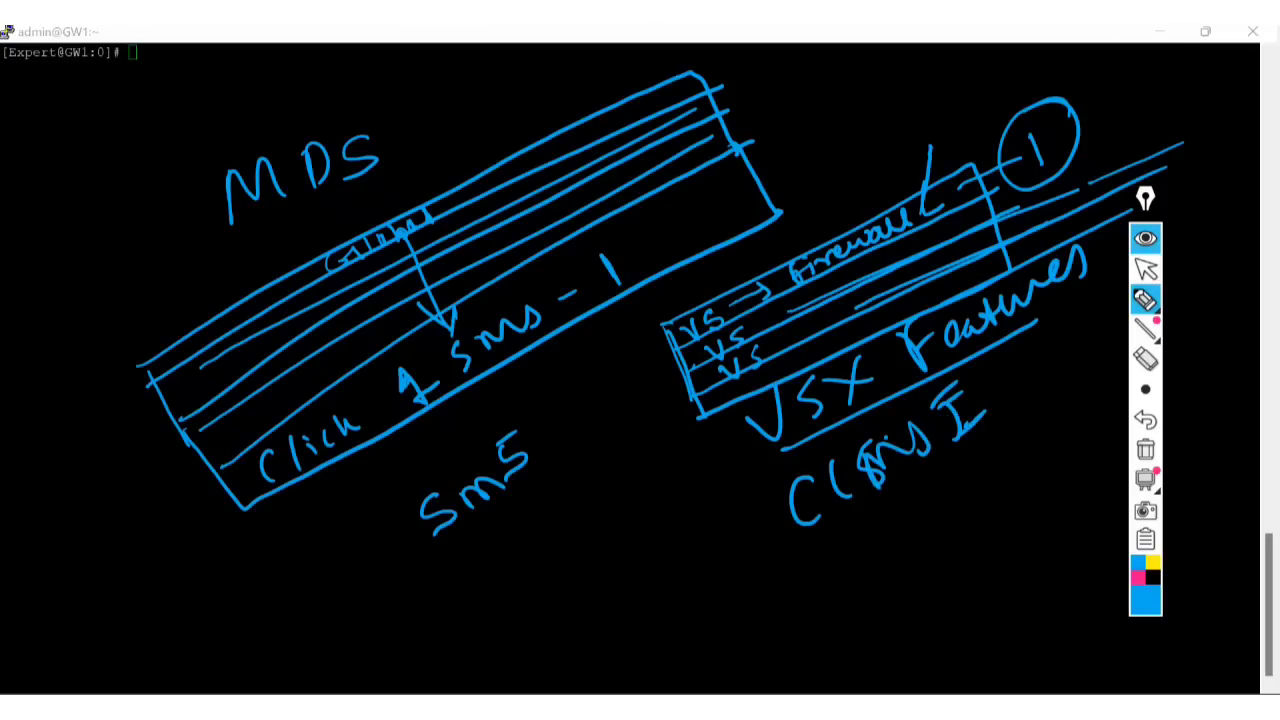
pyautogui.moveTo(799, 508)
pyautogui.mouseDown()
pyautogui.moveTo(986, 390)
pyautogui.moveTo(968, 402)
pyautogui.mouseUp()
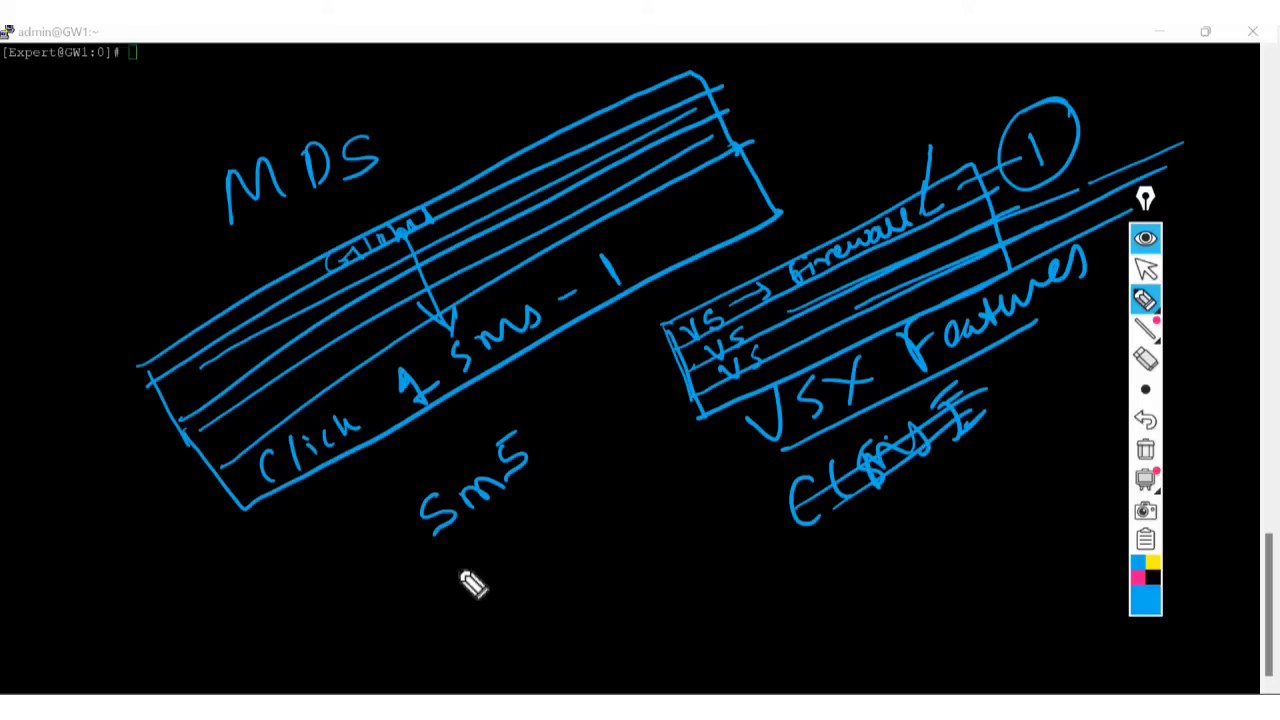
# Box and cross out Sms, then draw a long curve leftward to a small tilted box.
pyautogui.moveTo(463, 560); pyautogui.dragTo(515, 635)
pyautogui.moveTo(465, 558)
pyautogui.mouseDown()
pyautogui.moveTo(508, 540)
pyautogui.moveTo(632, 438)
pyautogui.moveTo(690, 508)
pyautogui.mouseUp()
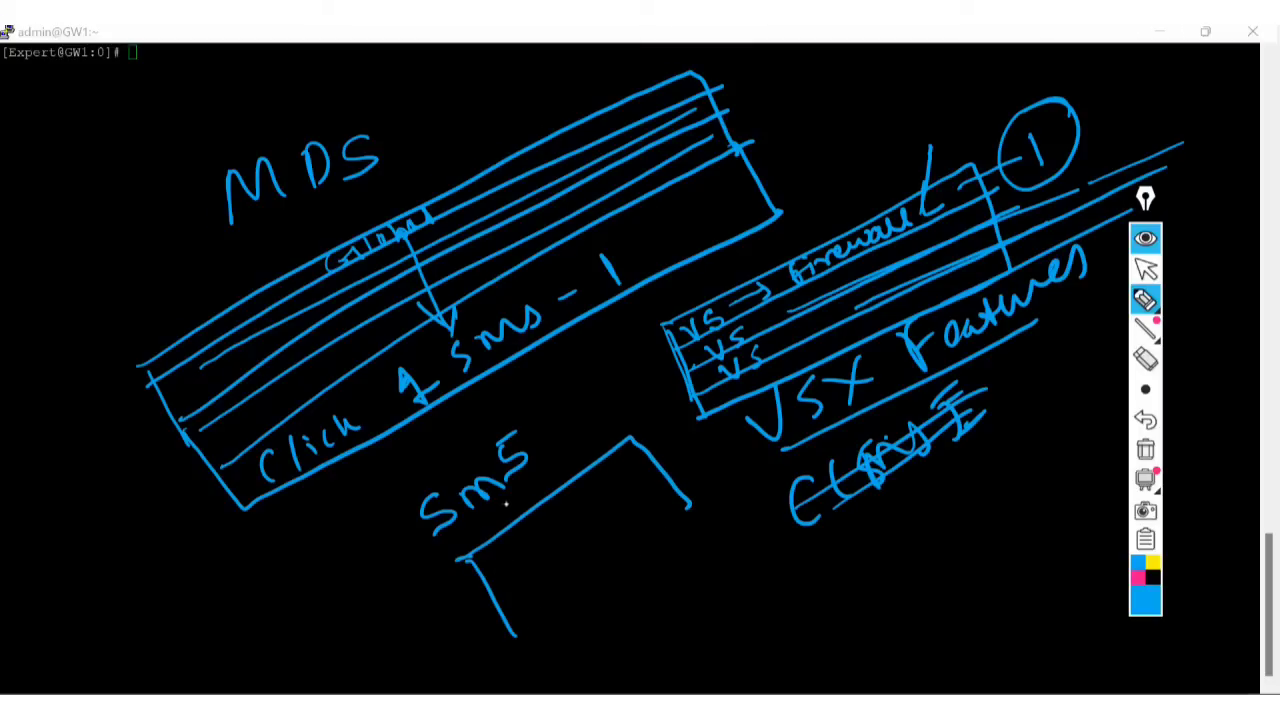
pyautogui.moveTo(375, 498)
pyautogui.mouseDown()
pyautogui.moveTo(447, 572)
pyautogui.moveTo(588, 348)
pyautogui.moveTo(549, 534)
pyautogui.moveTo(386, 514)
pyautogui.mouseUp()
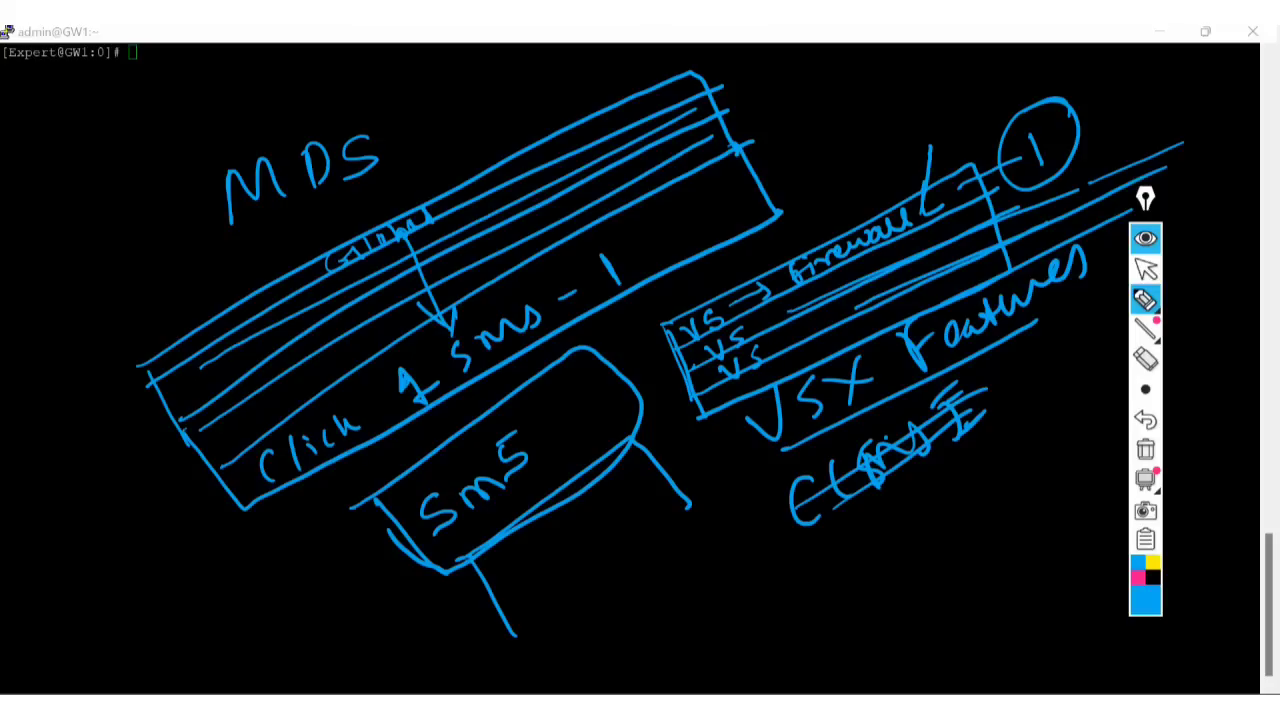
pyautogui.moveTo(460, 528)
pyautogui.mouseDown()
pyautogui.moveTo(523, 449)
pyautogui.moveTo(497, 529)
pyautogui.moveTo(533, 455)
pyautogui.mouseUp()
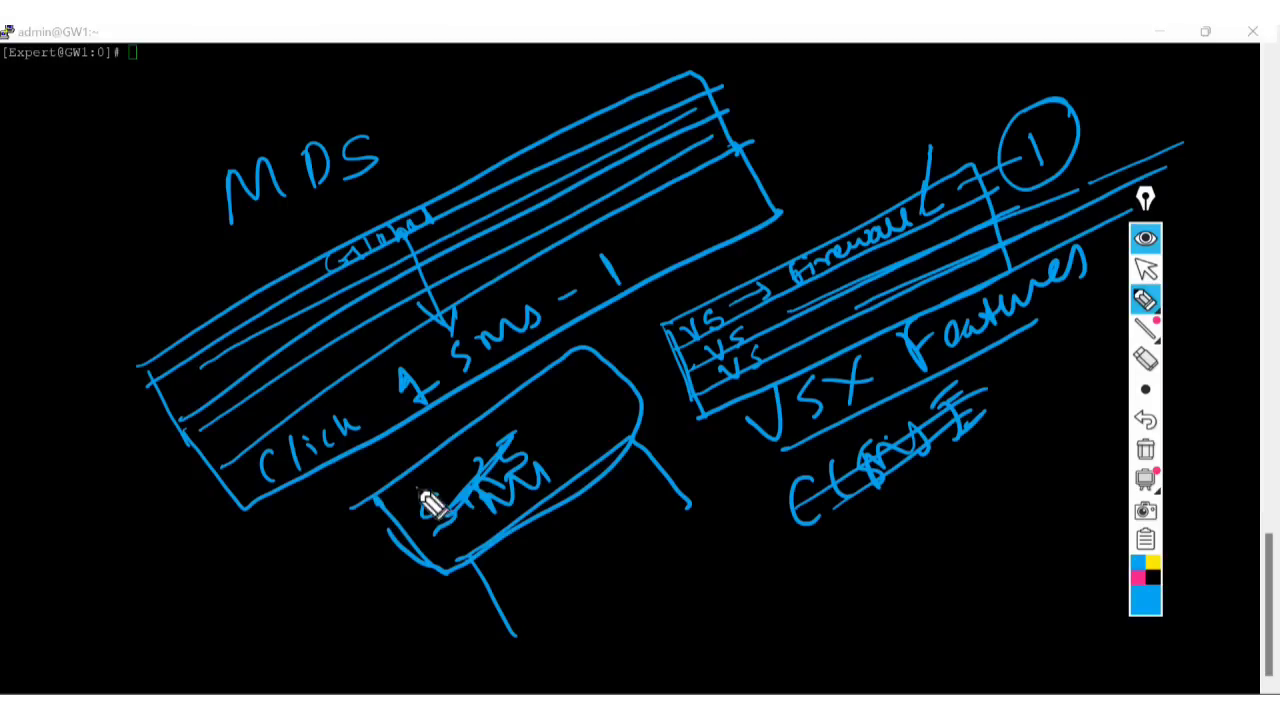
pyautogui.moveTo(412, 490)
pyautogui.mouseDown()
pyautogui.moveTo(204, 552)
pyautogui.moveTo(58, 484)
pyautogui.mouseUp()
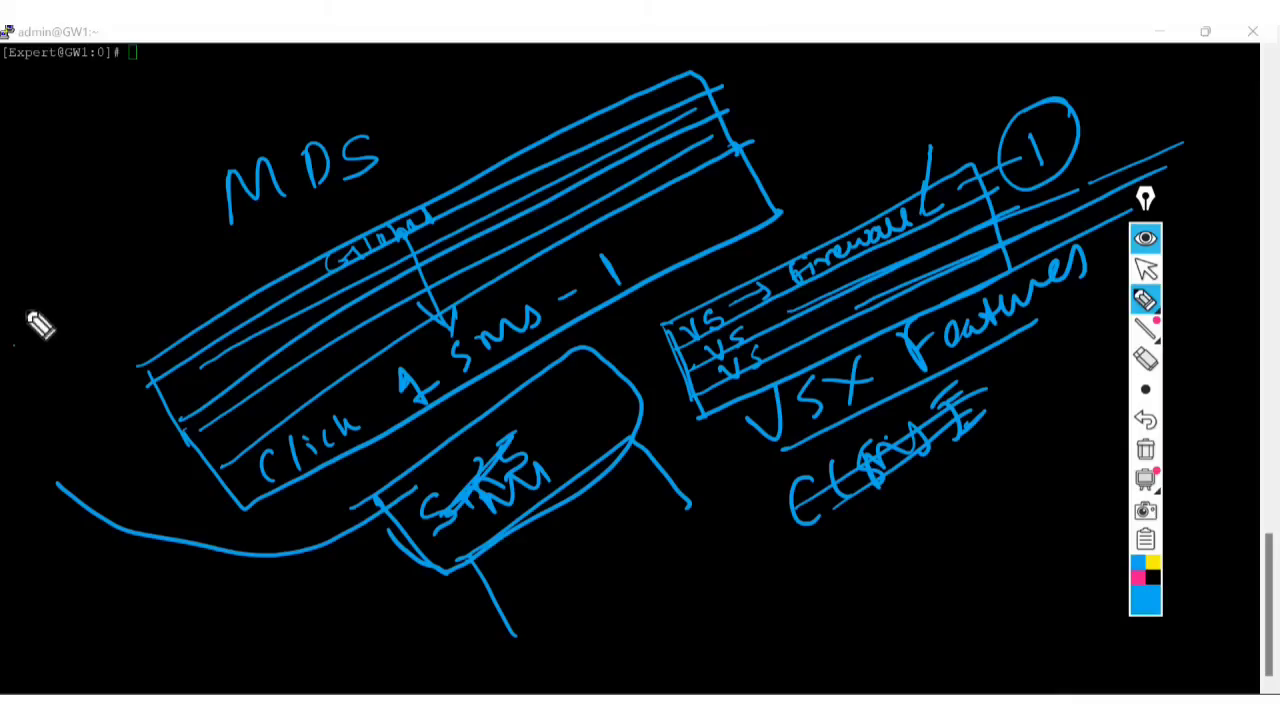
pyautogui.moveTo(14, 305)
pyautogui.mouseDown()
pyautogui.moveTo(157, 266)
pyautogui.moveTo(63, 306)
pyautogui.moveTo(59, 346)
pyautogui.mouseUp()
# Label the stacked left boxes 10Gb, note the link speed, and draw a line up-right.
pyautogui.moveTo(57, 287); pyautogui.dragTo(66, 300)
pyautogui.moveTo(73, 274)
pyautogui.mouseDown()
pyautogui.moveTo(145, 245)
pyautogui.moveTo(106, 360)
pyautogui.moveTo(150, 298)
pyautogui.moveTo(180, 306)
pyautogui.moveTo(192, 282)
pyautogui.mouseUp()
pyautogui.moveTo(34, 251)
pyautogui.mouseDown()
pyautogui.moveTo(112, 124)
pyautogui.moveTo(51, 229)
pyautogui.moveTo(86, 217)
pyautogui.moveTo(142, 152)
pyautogui.mouseUp()
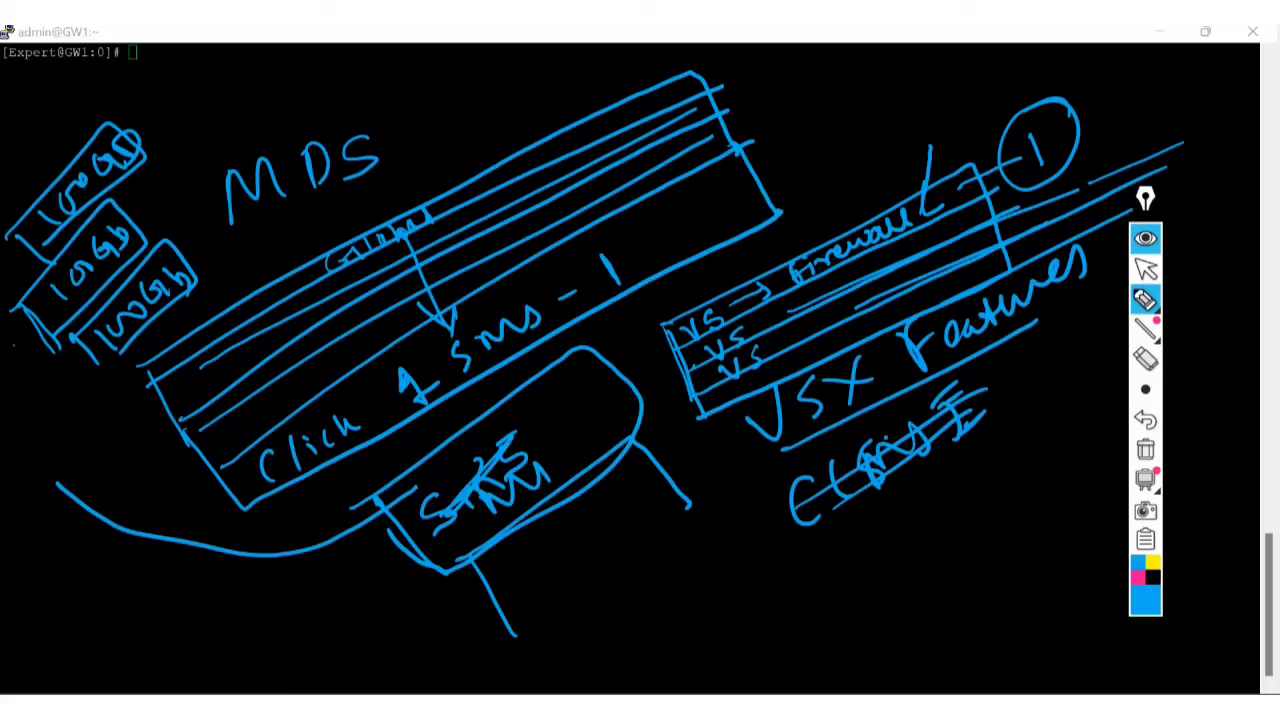
pyautogui.moveTo(62, 440)
pyautogui.mouseDown()
pyautogui.moveTo(57, 470)
pyautogui.moveTo(134, 397)
pyautogui.moveTo(180, 400)
pyautogui.mouseUp()
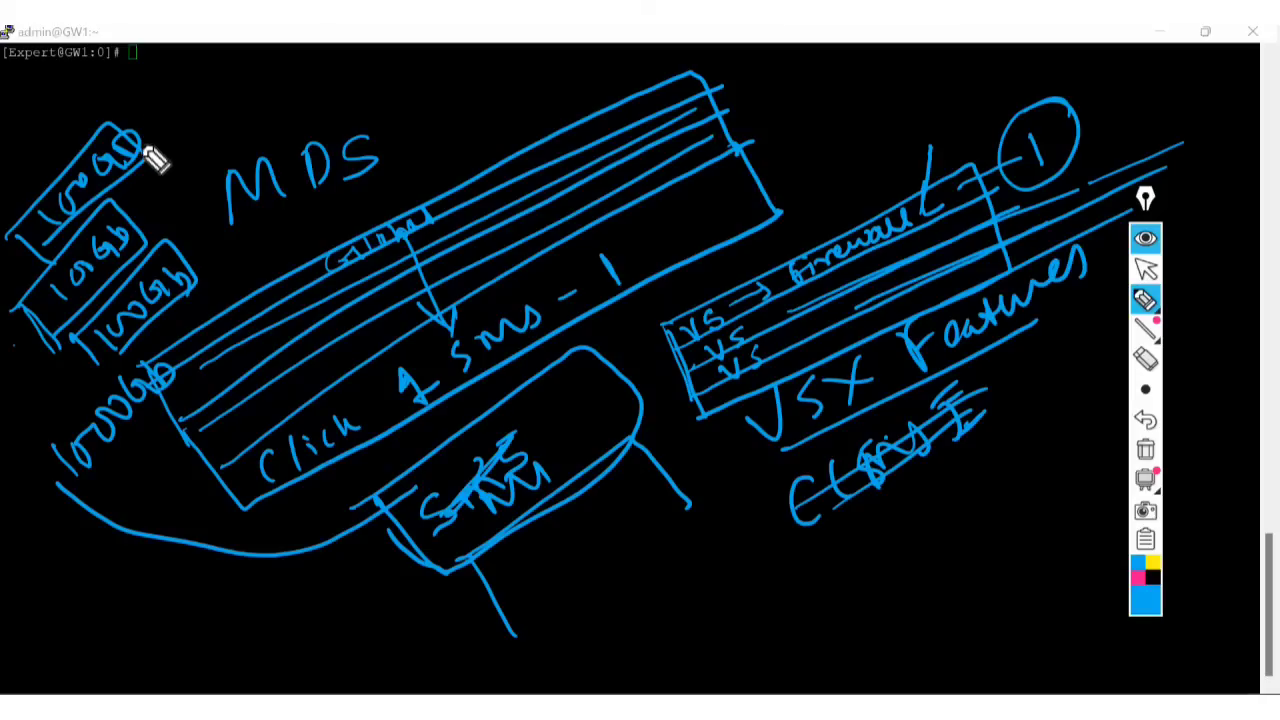
pyautogui.moveTo(143, 151)
pyautogui.mouseDown()
pyautogui.moveTo(190, 107)
pyautogui.moveTo(340, 84)
pyautogui.mouseUp()
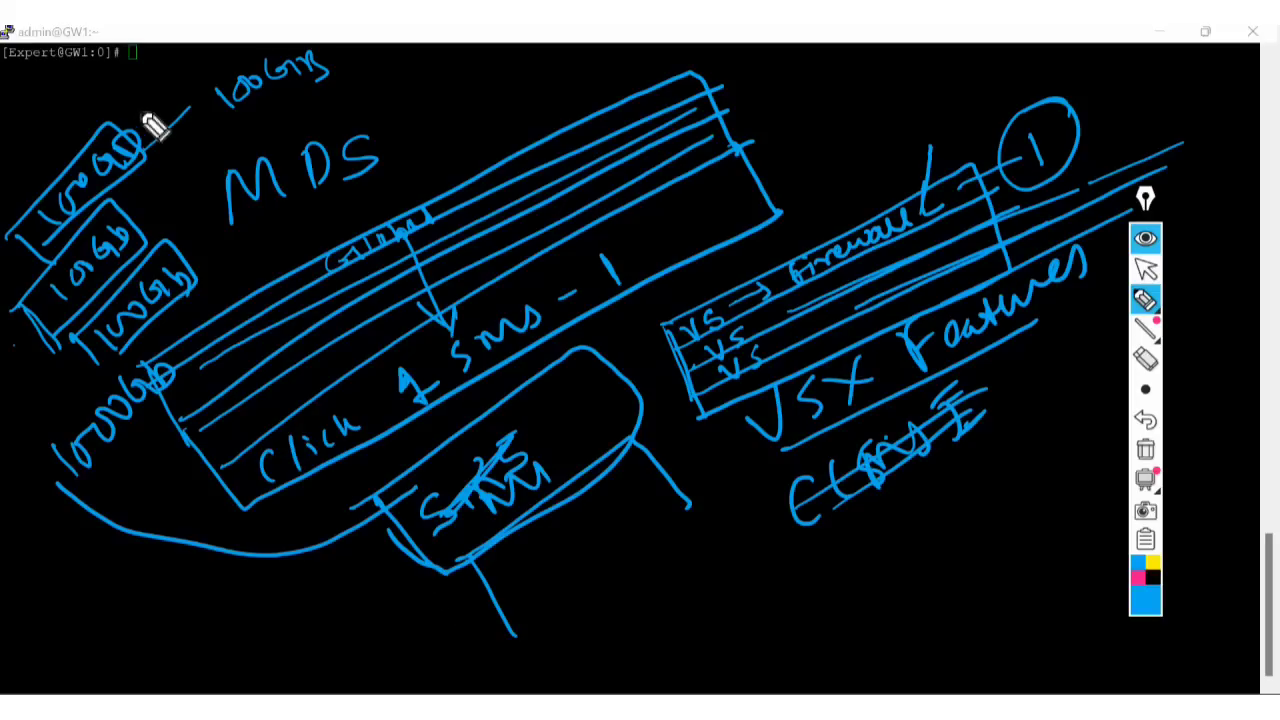
# Circle the stacked 10Gb boxes and box the 1000Gb label above MDS.
pyautogui.moveTo(150, 94); pyautogui.dragTo(33, 205)
pyautogui.moveTo(35, 357)
pyautogui.mouseDown()
pyautogui.moveTo(169, 346)
pyautogui.moveTo(183, 126)
pyautogui.moveTo(97, 160)
pyautogui.moveTo(118, 147)
pyautogui.mouseUp()
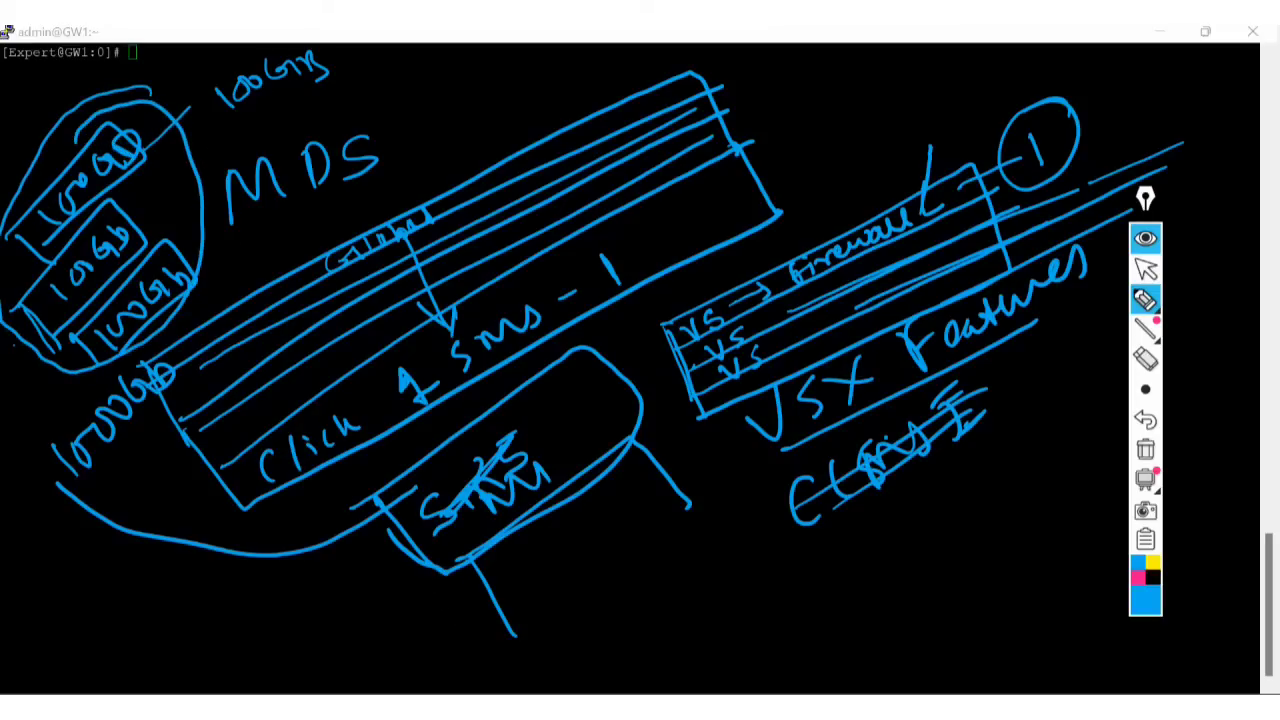
pyautogui.moveTo(200, 165)
pyautogui.mouseDown()
pyautogui.moveTo(432, 97)
pyautogui.moveTo(508, 120)
pyautogui.moveTo(614, 89)
pyautogui.moveTo(631, 114)
pyautogui.mouseUp()
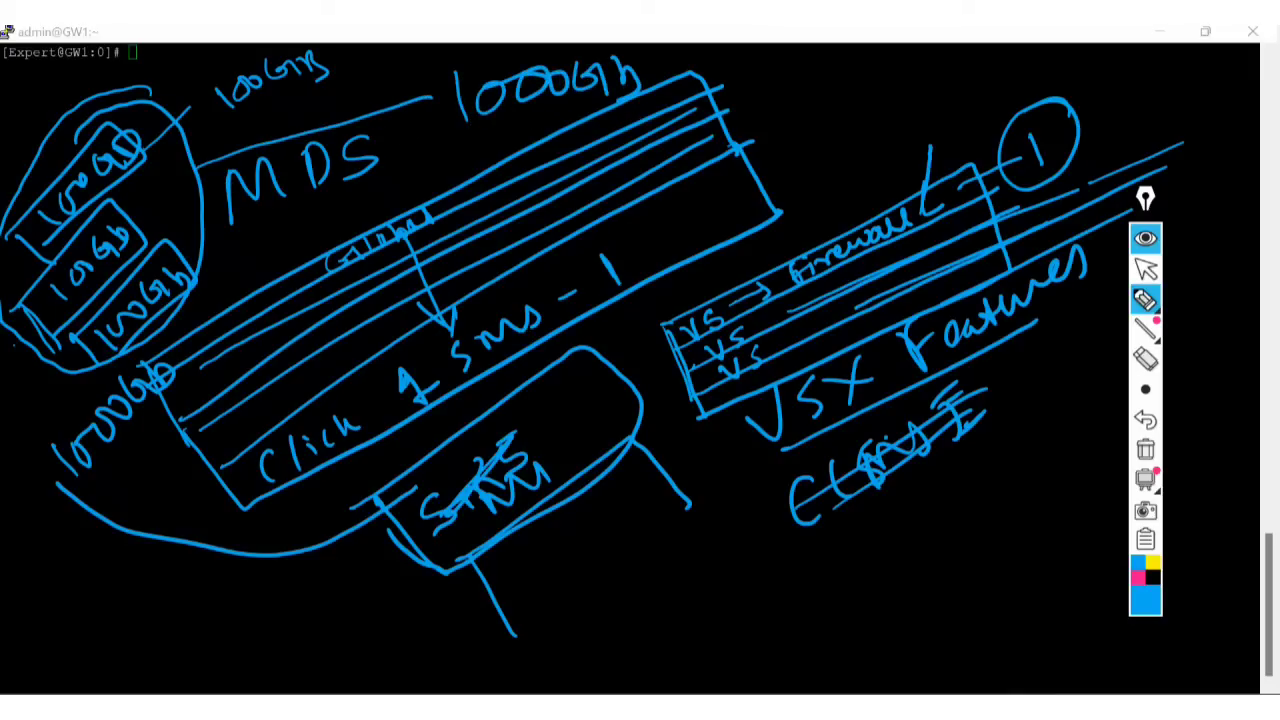
pyautogui.moveTo(434, 68)
pyautogui.mouseDown()
pyautogui.moveTo(455, 165)
pyautogui.moveTo(629, 40)
pyautogui.moveTo(424, 184)
pyautogui.mouseUp()
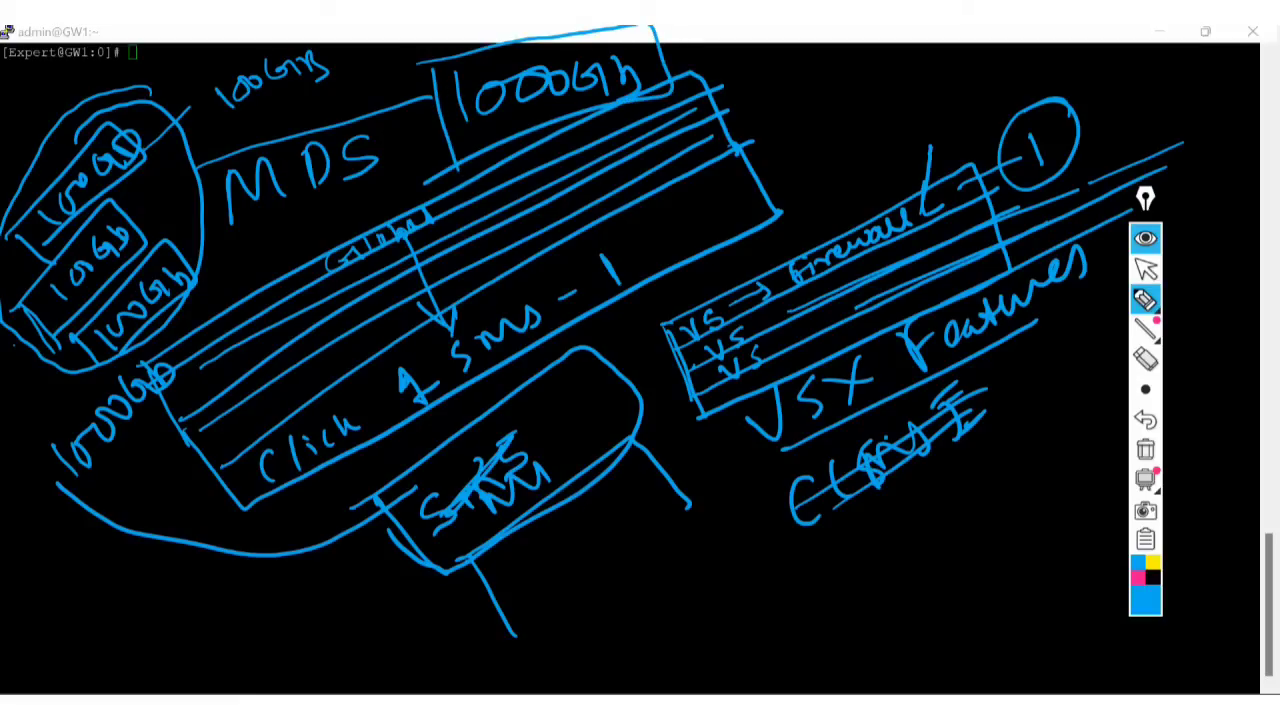